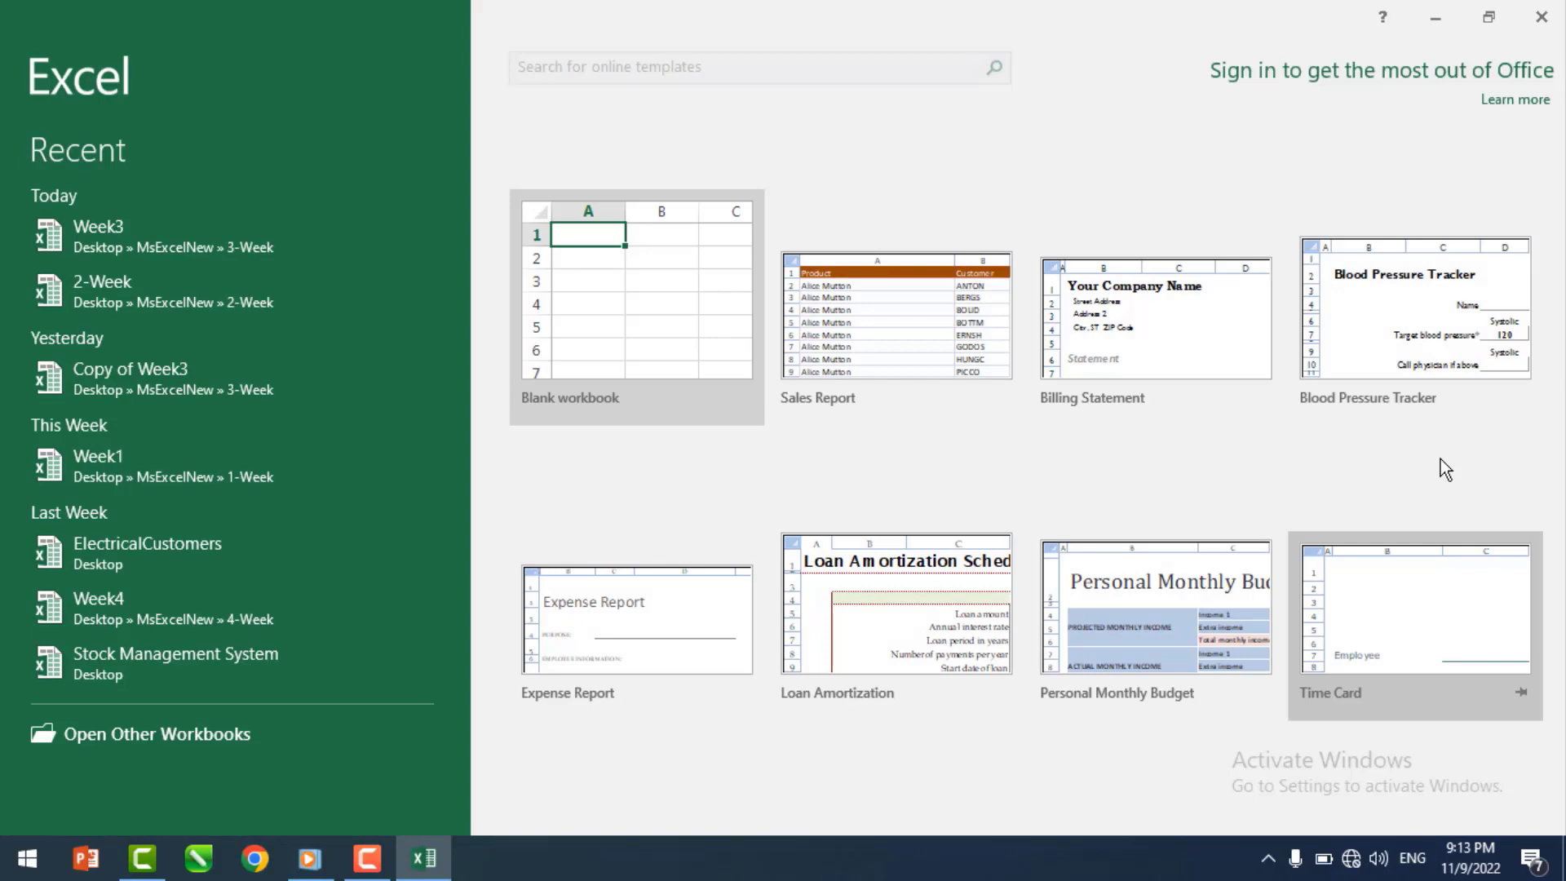
- Create a blank workbook and enter the labels "Entery Type" in H4 and "Last Bill" in H5
click(624, 283)
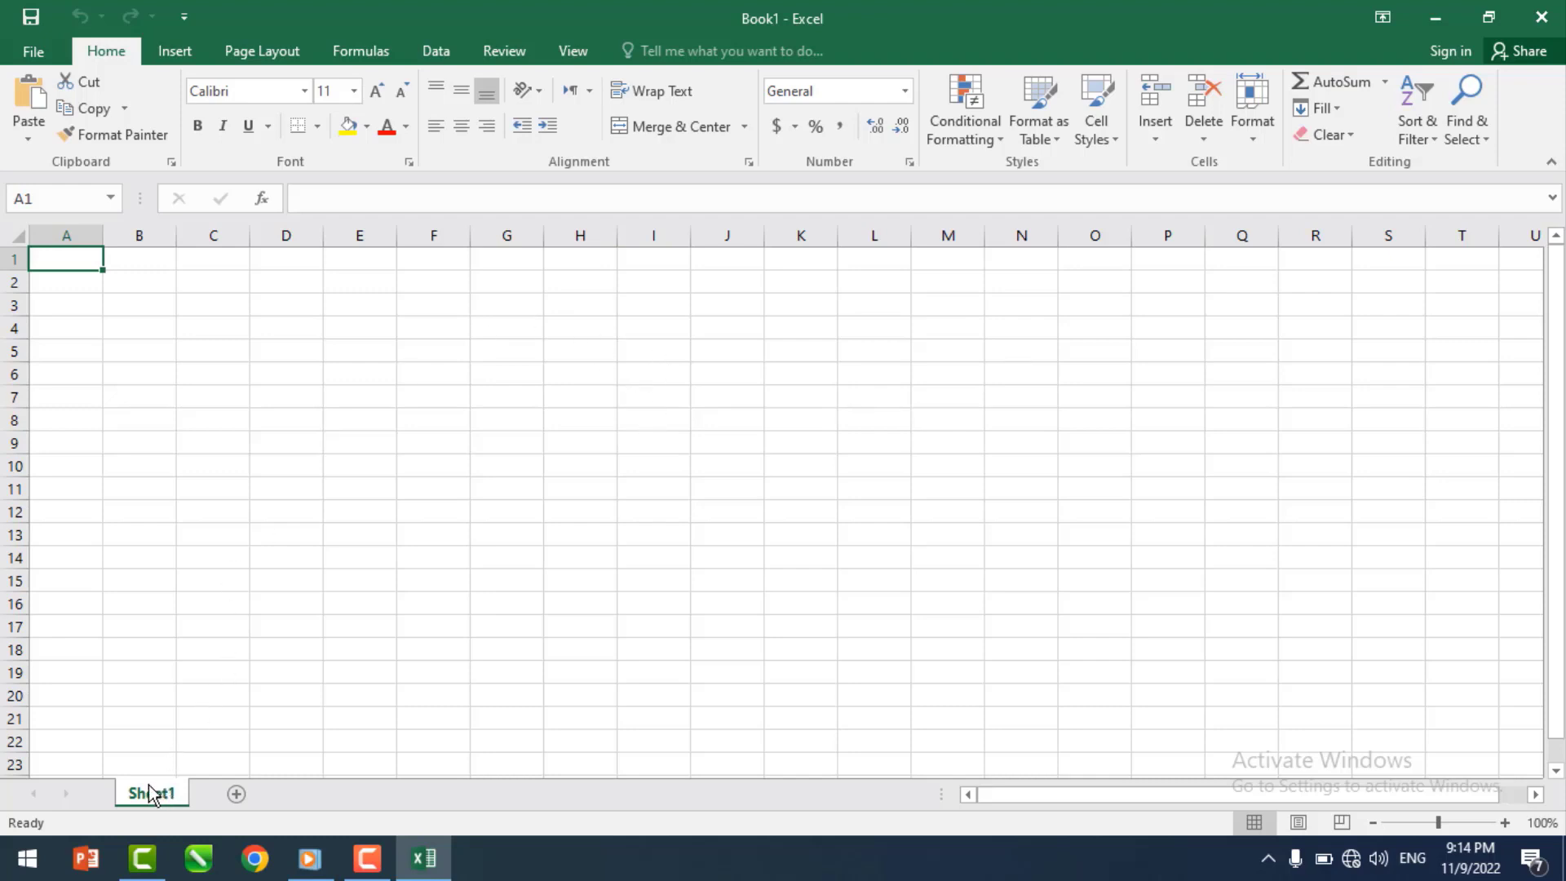
click(568, 303)
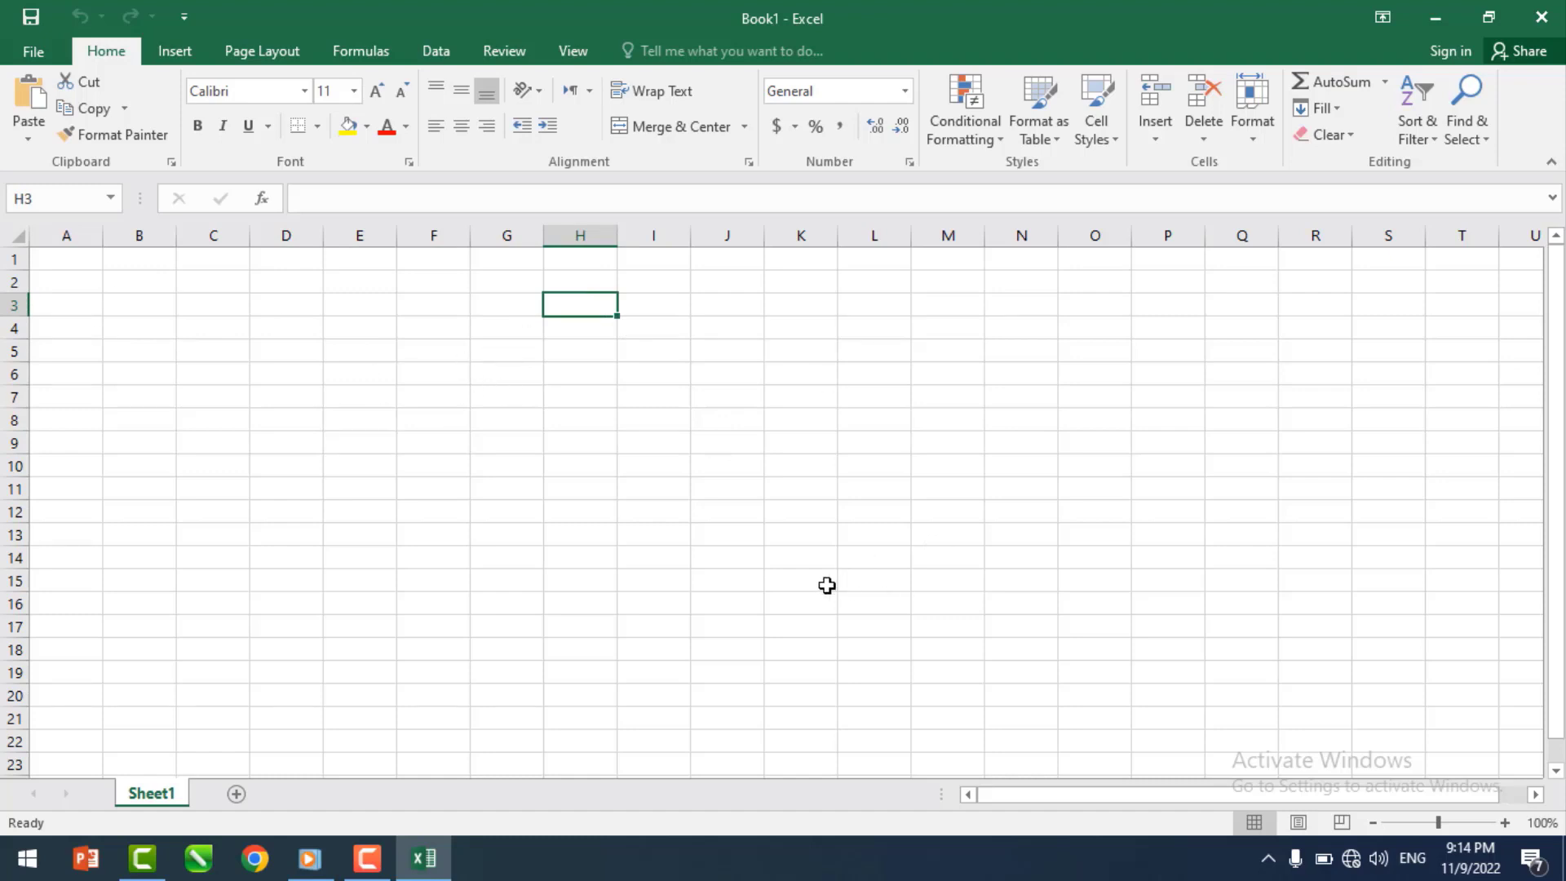
click(582, 331)
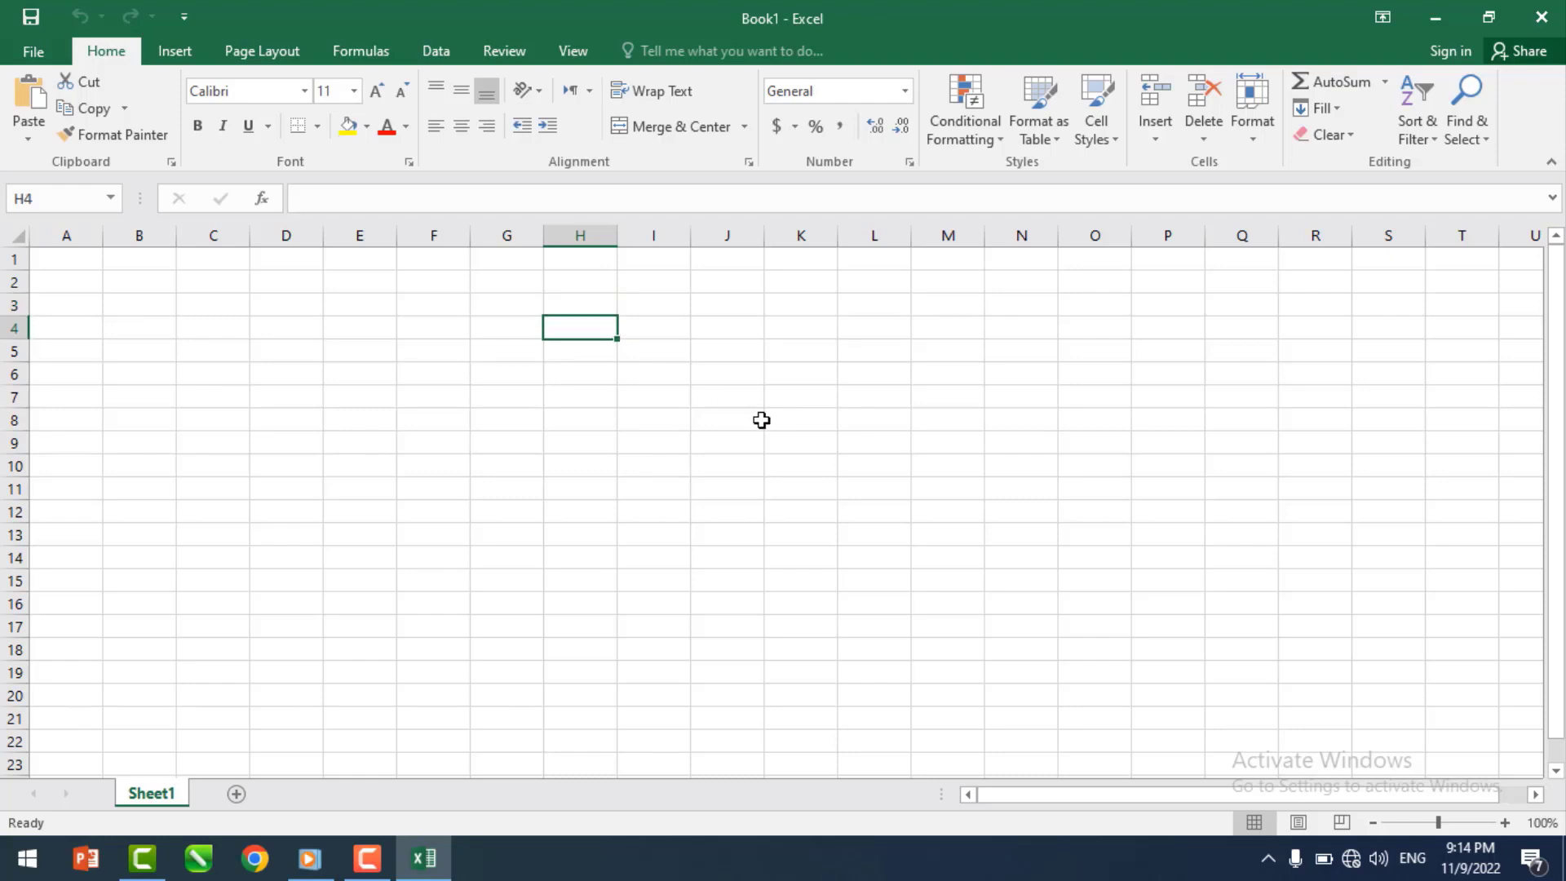
text(eNT)
key(BackSpace)
key(BackSpace)
key(BackSpace)
text(E)
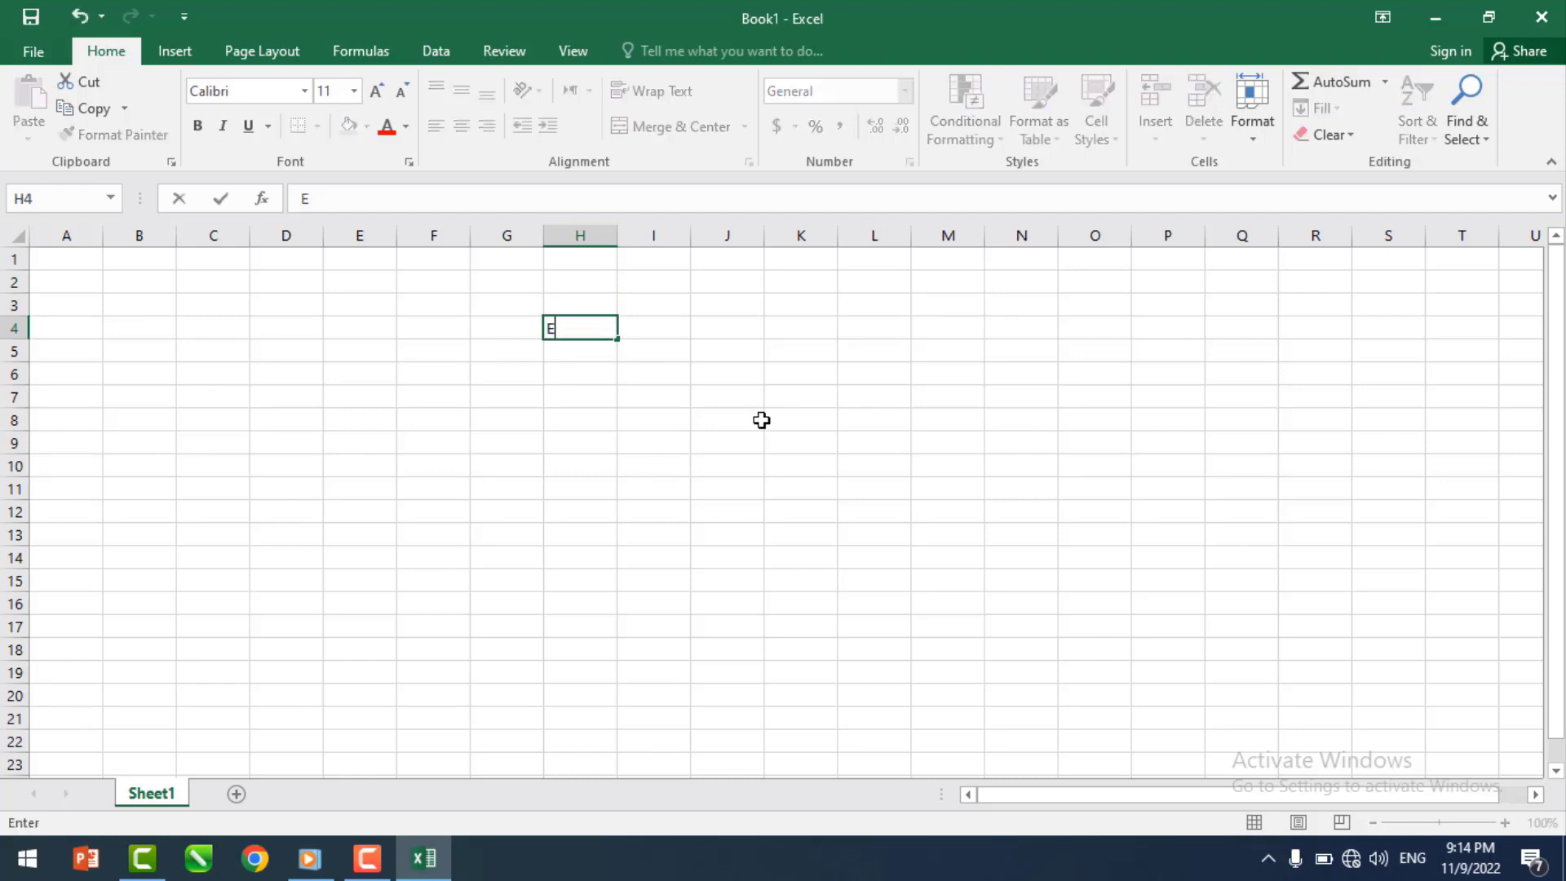
text(ntery Type)
key(Return)
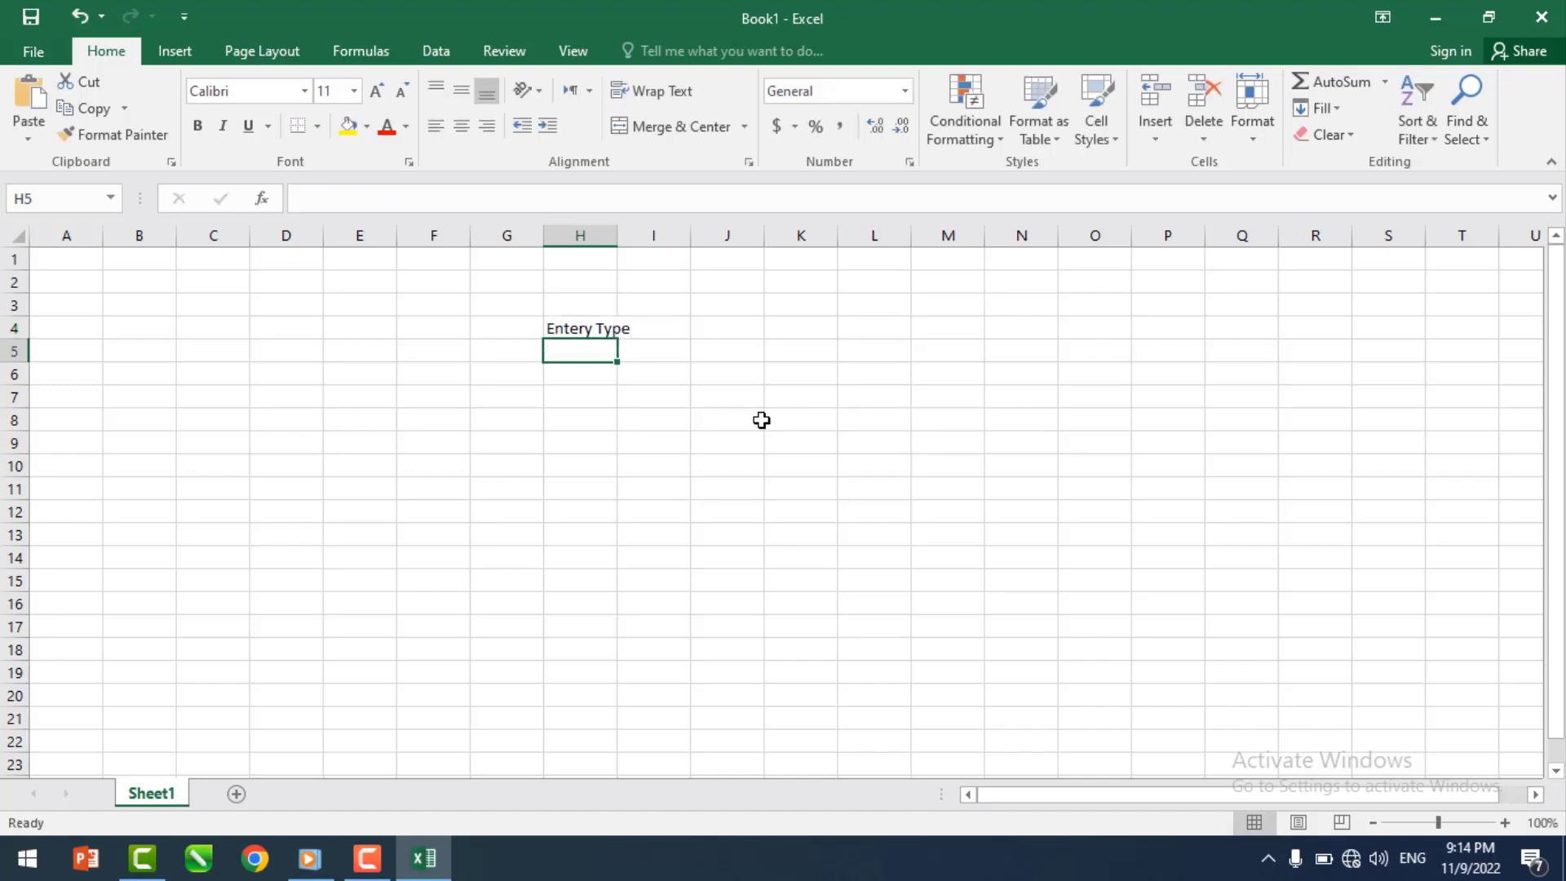
text(Last Bil)
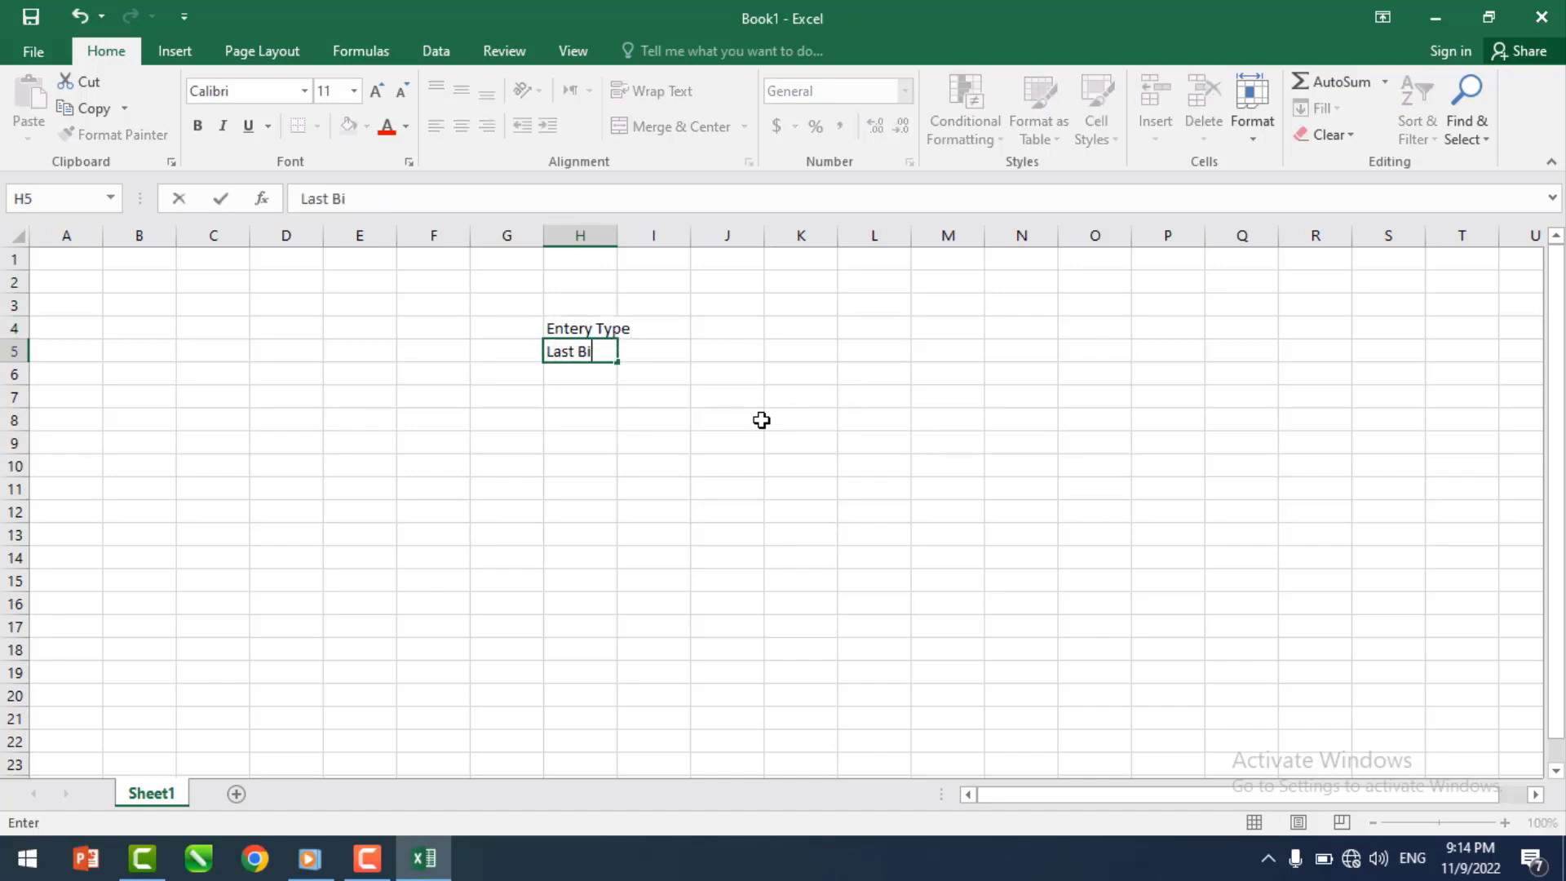
key(Return)
key(Return)
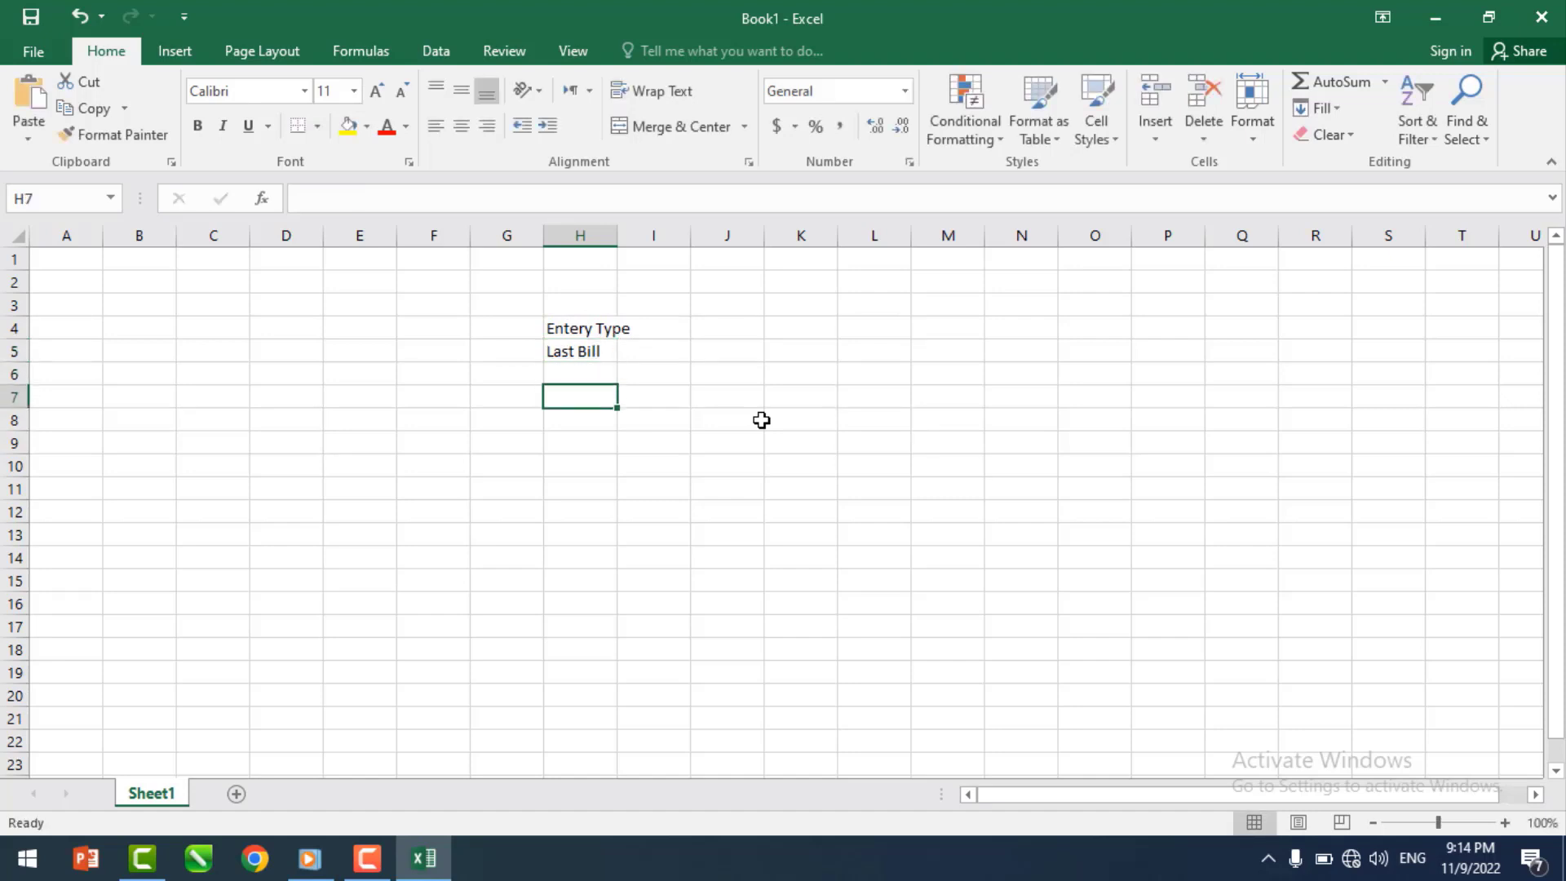
- Enter the labels "Bill No", "Date" and "Item Name" in cells H7 to H9
text(Bill No)
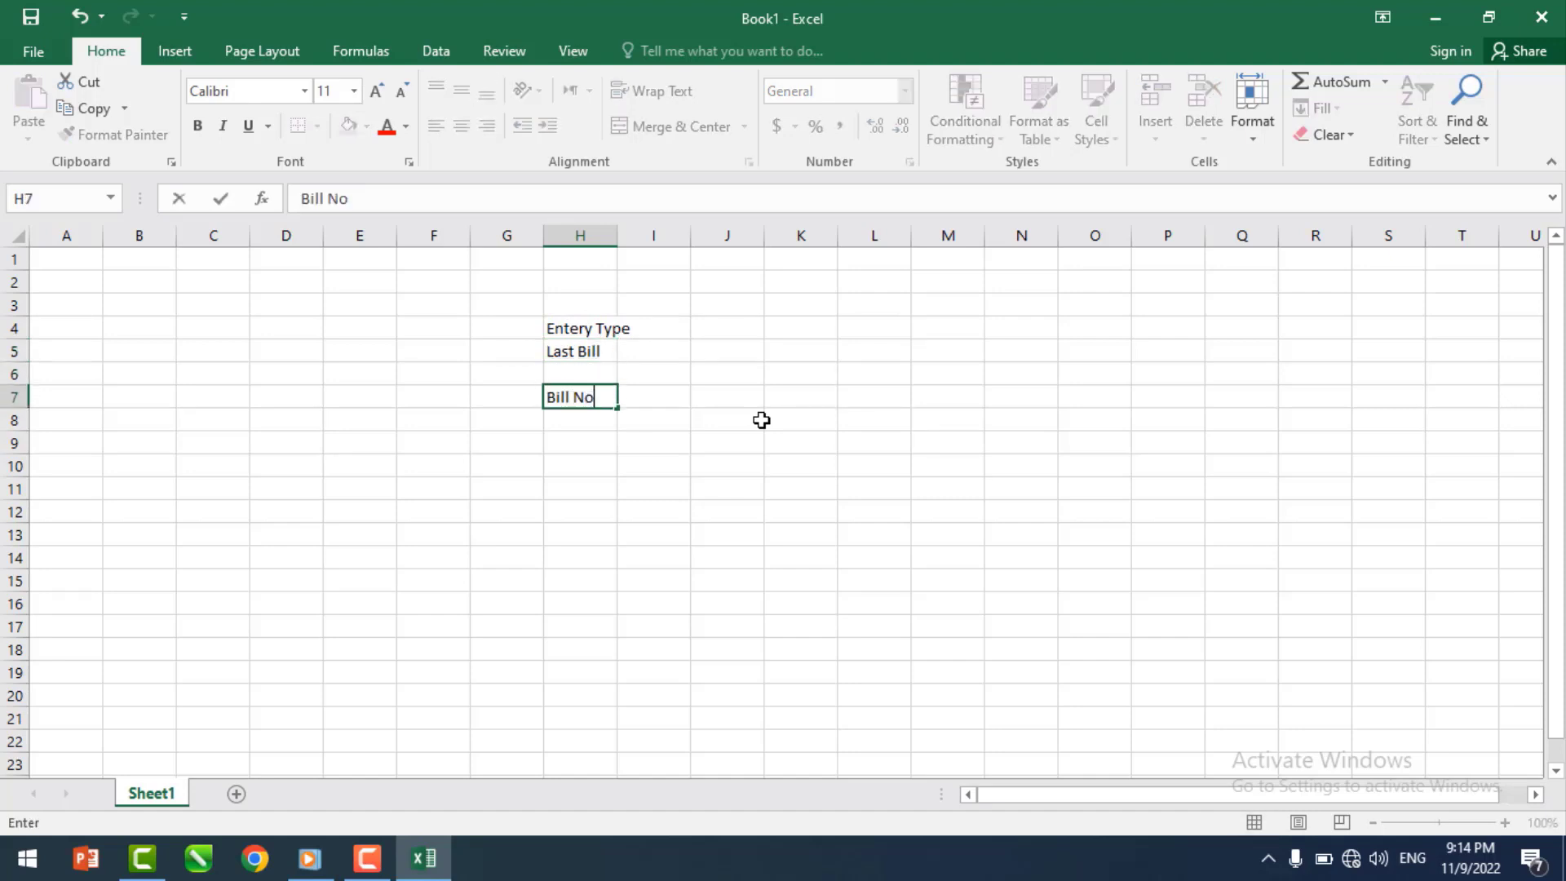
key(Return)
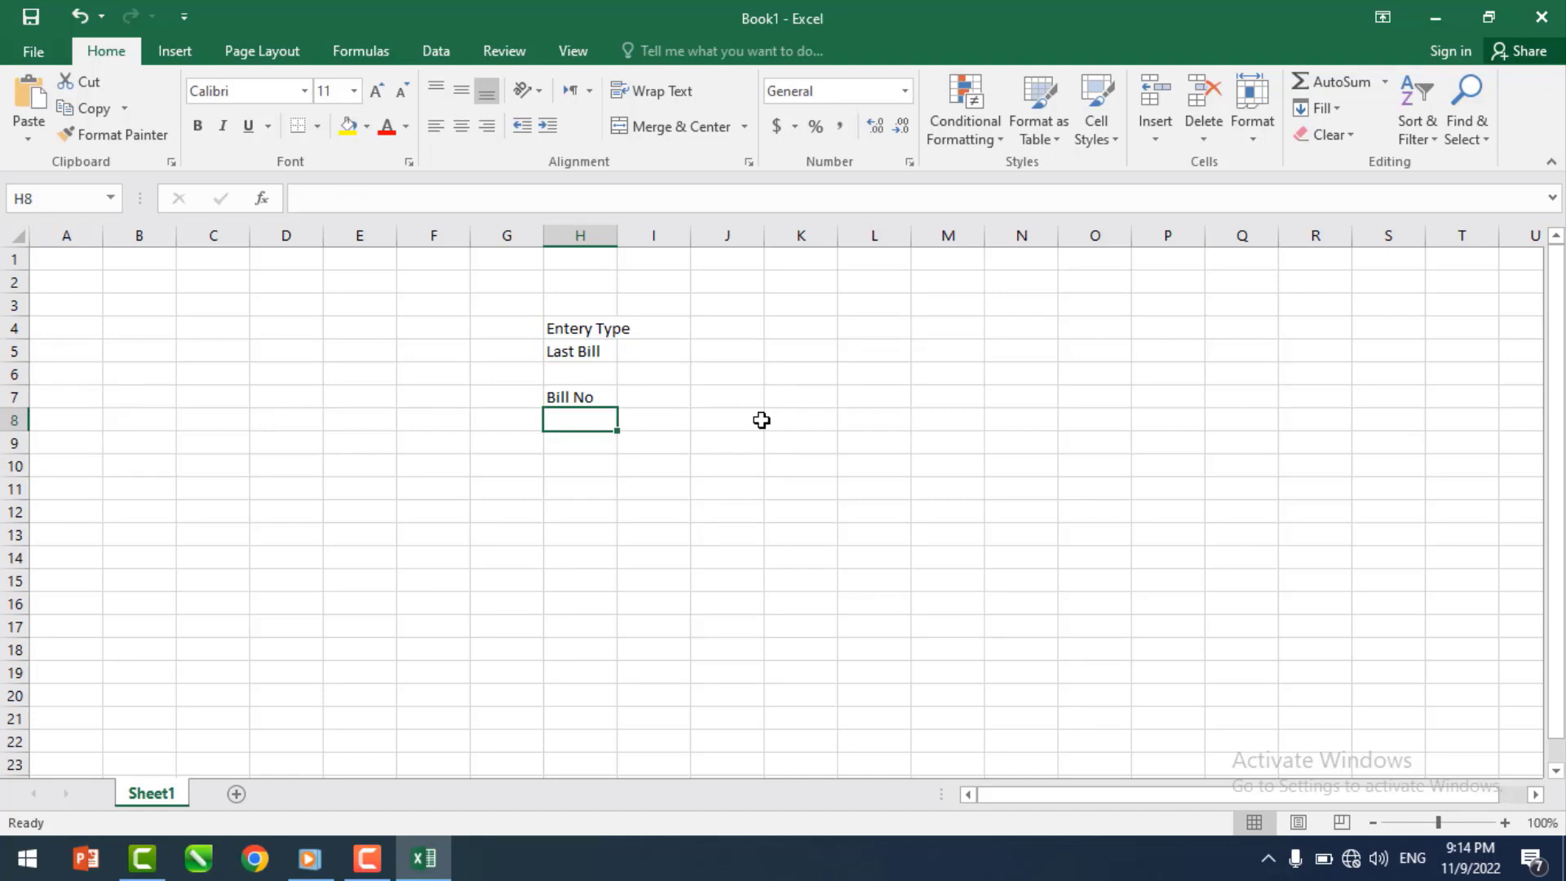
text(Date)
key(Return)
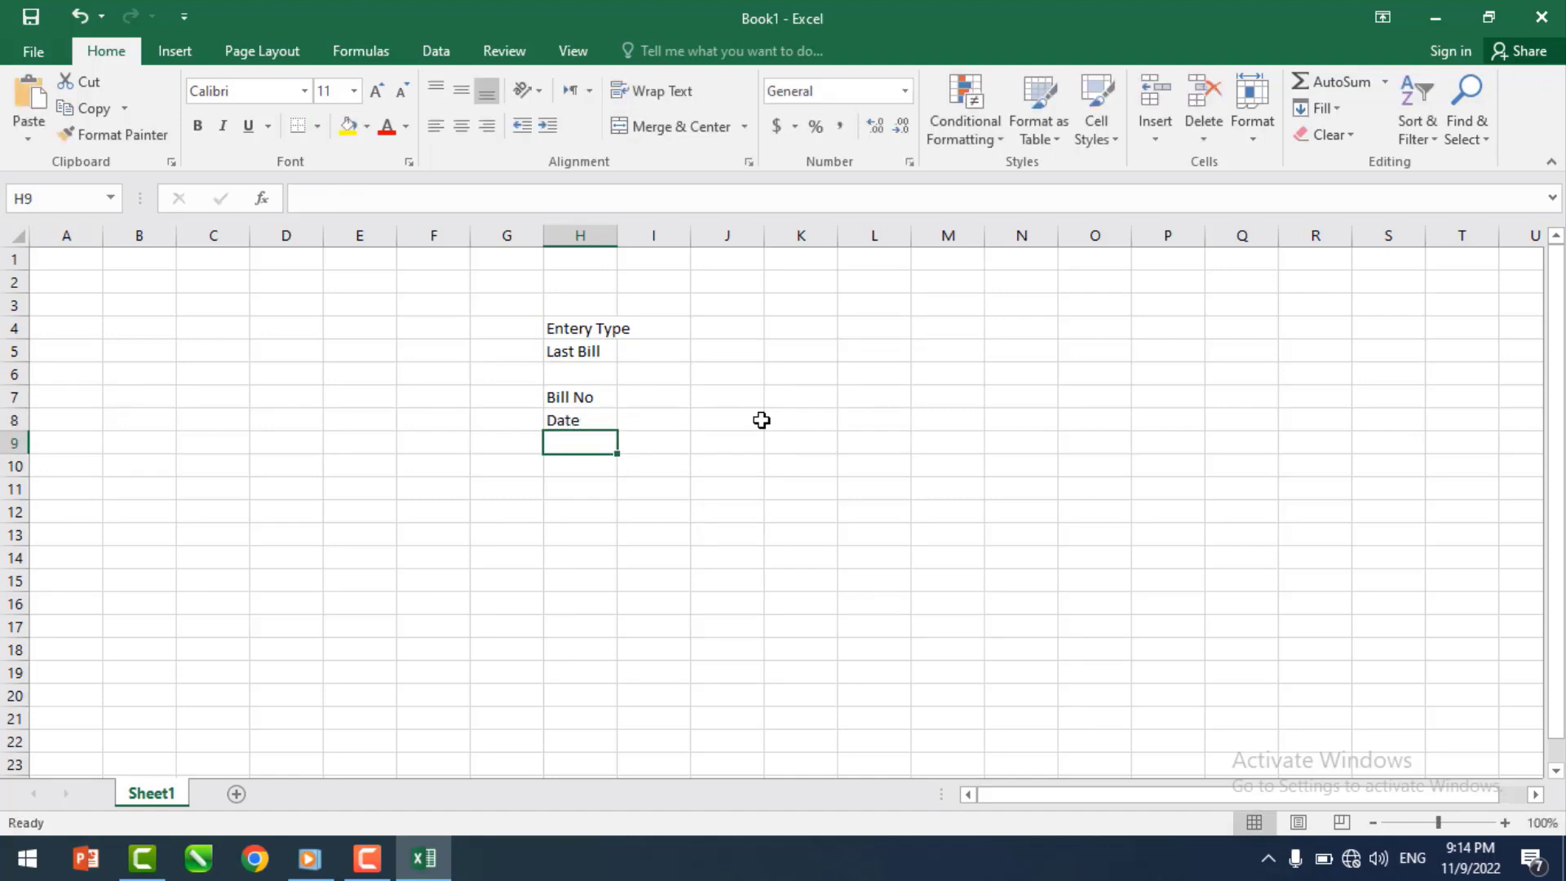
text(Item Name)
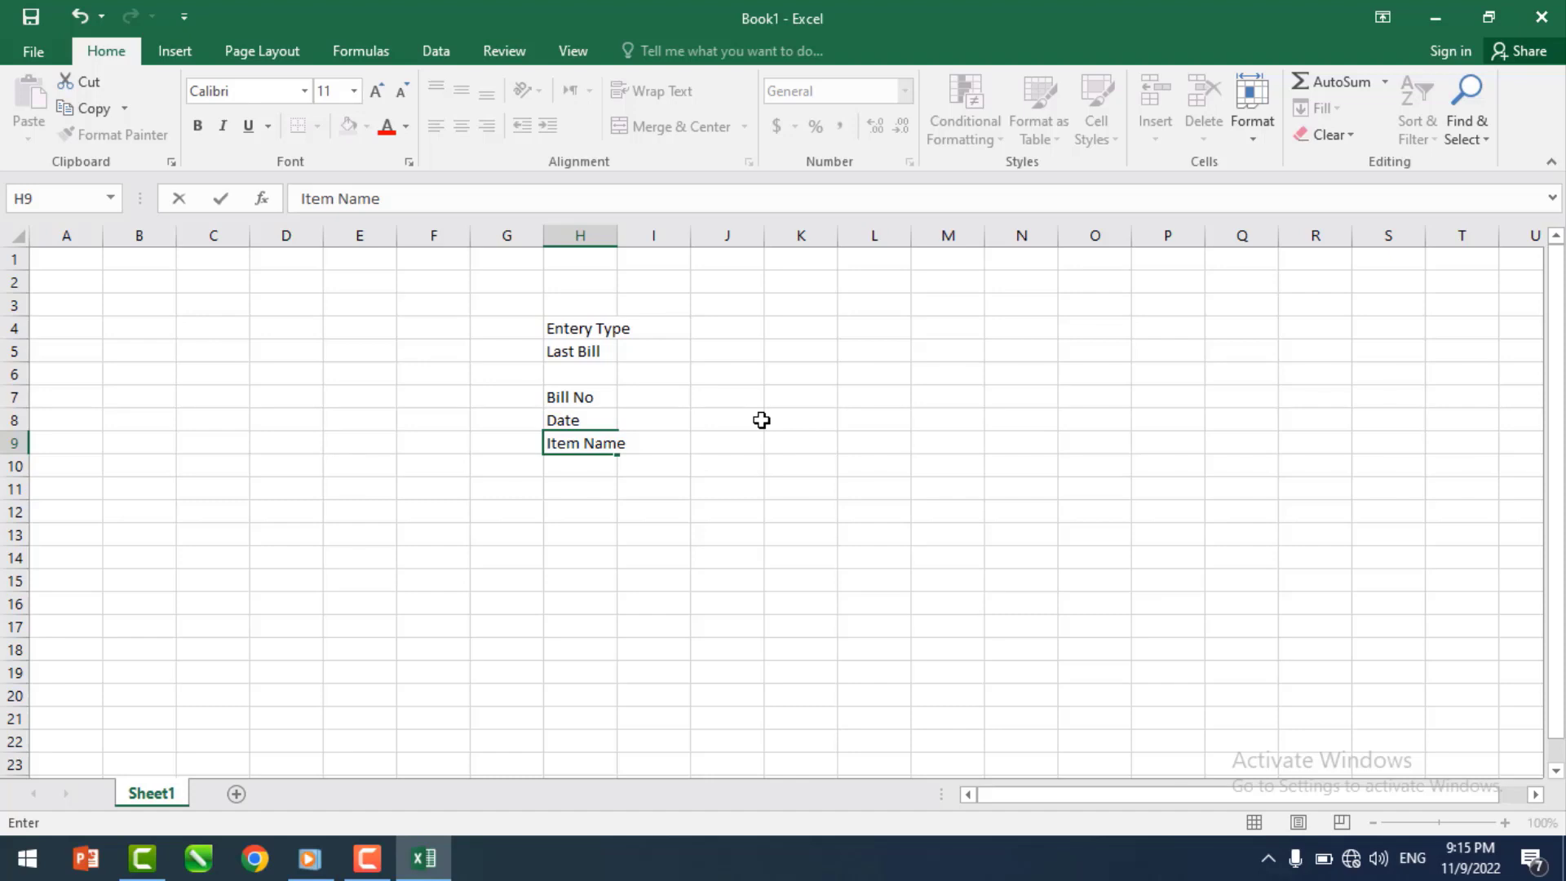
key(Return)
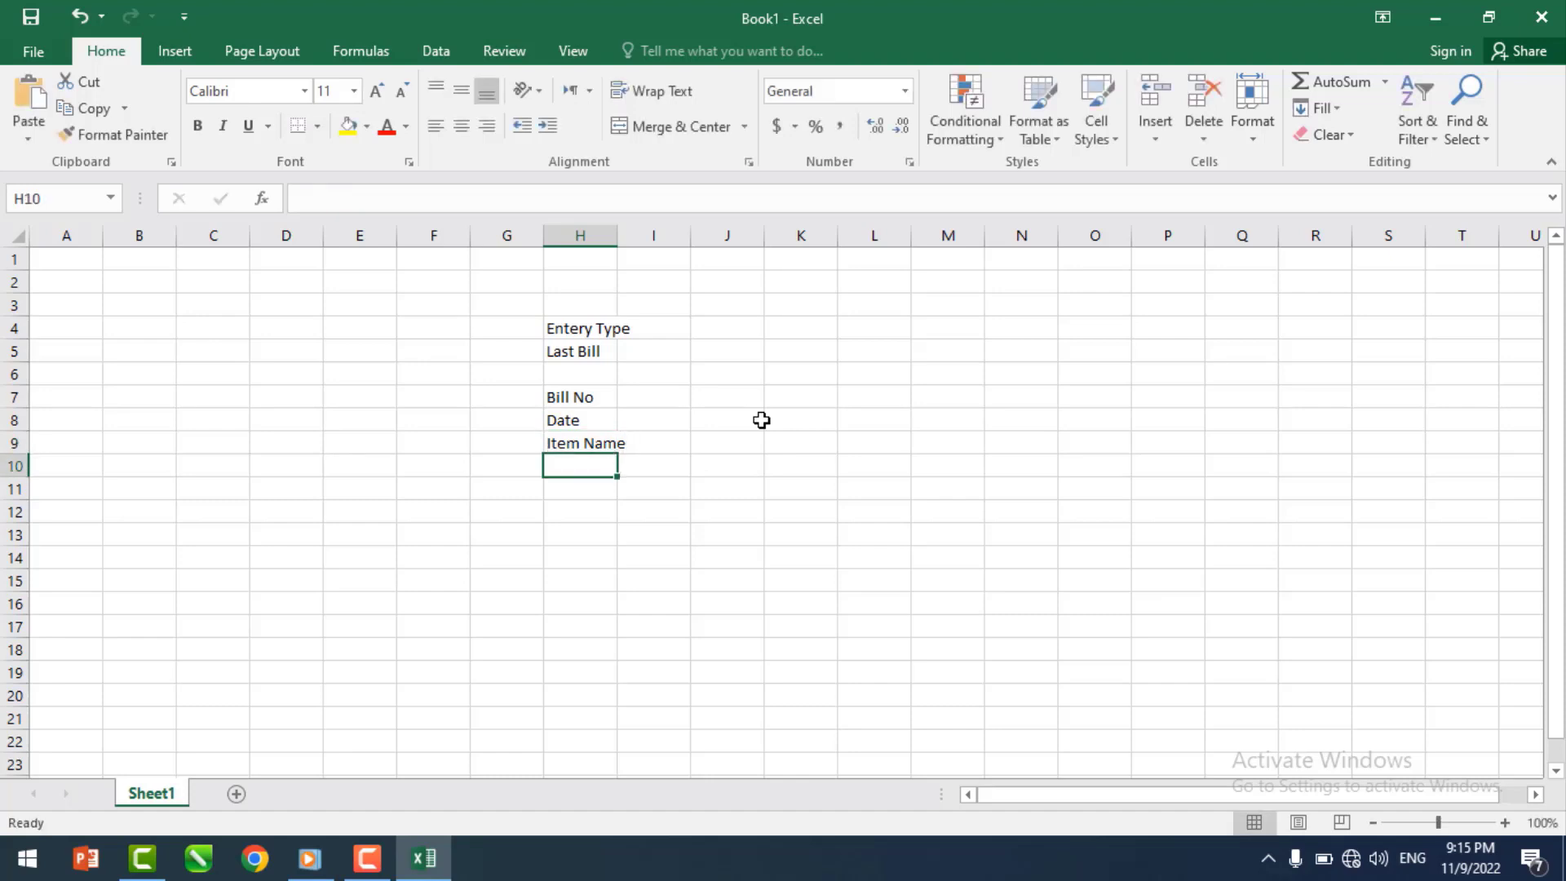
- Enter the labels "Quantity", "Rate" and "Amount" in cells H10 to H12
text(Quantity)
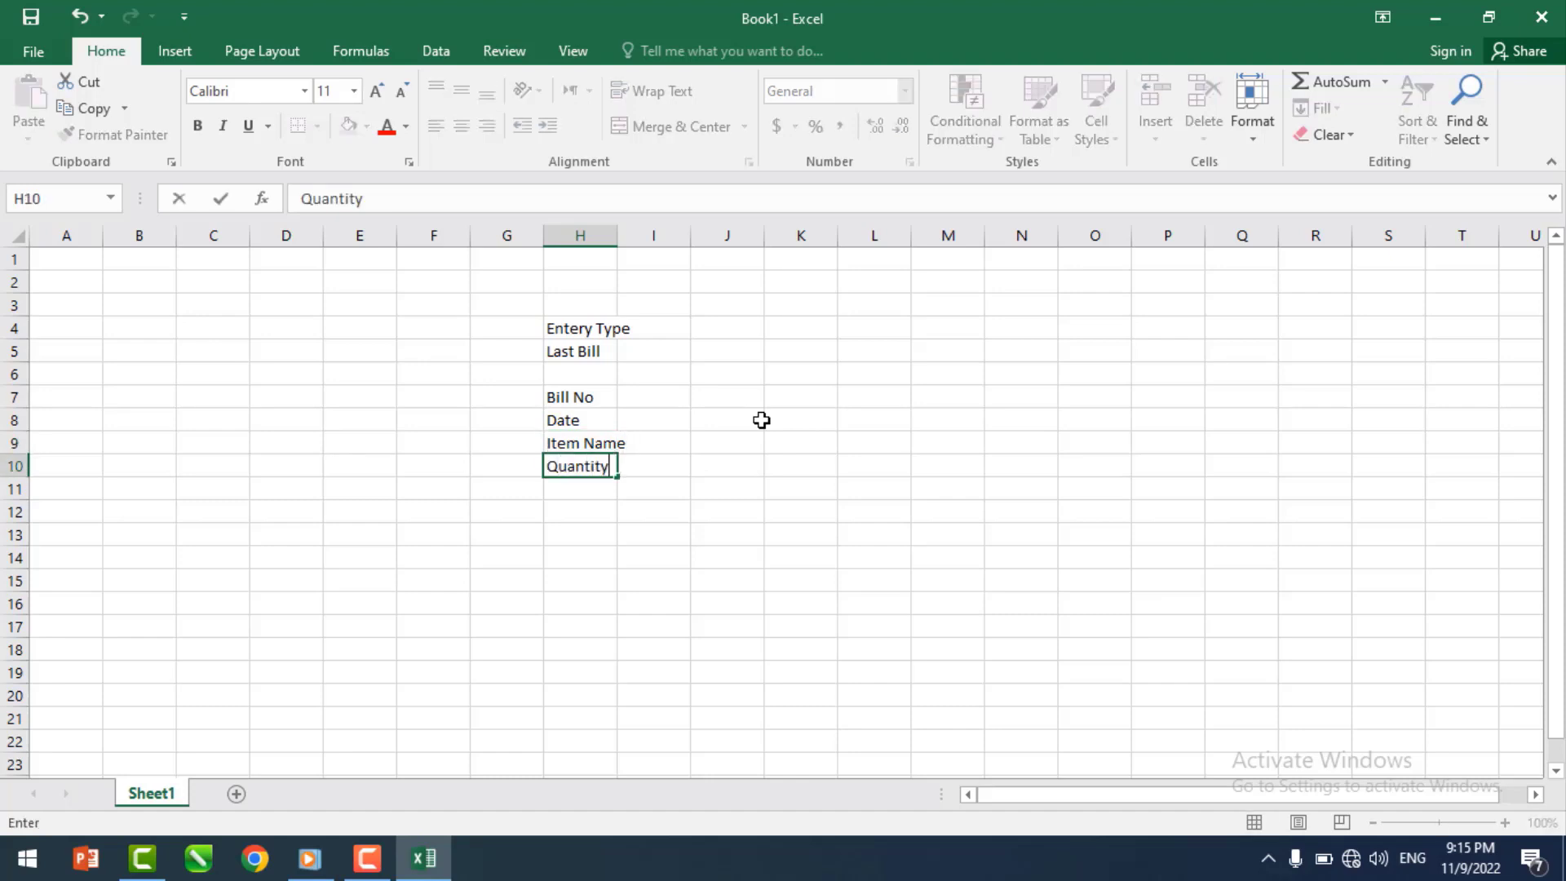
key(Return)
text(Rate)
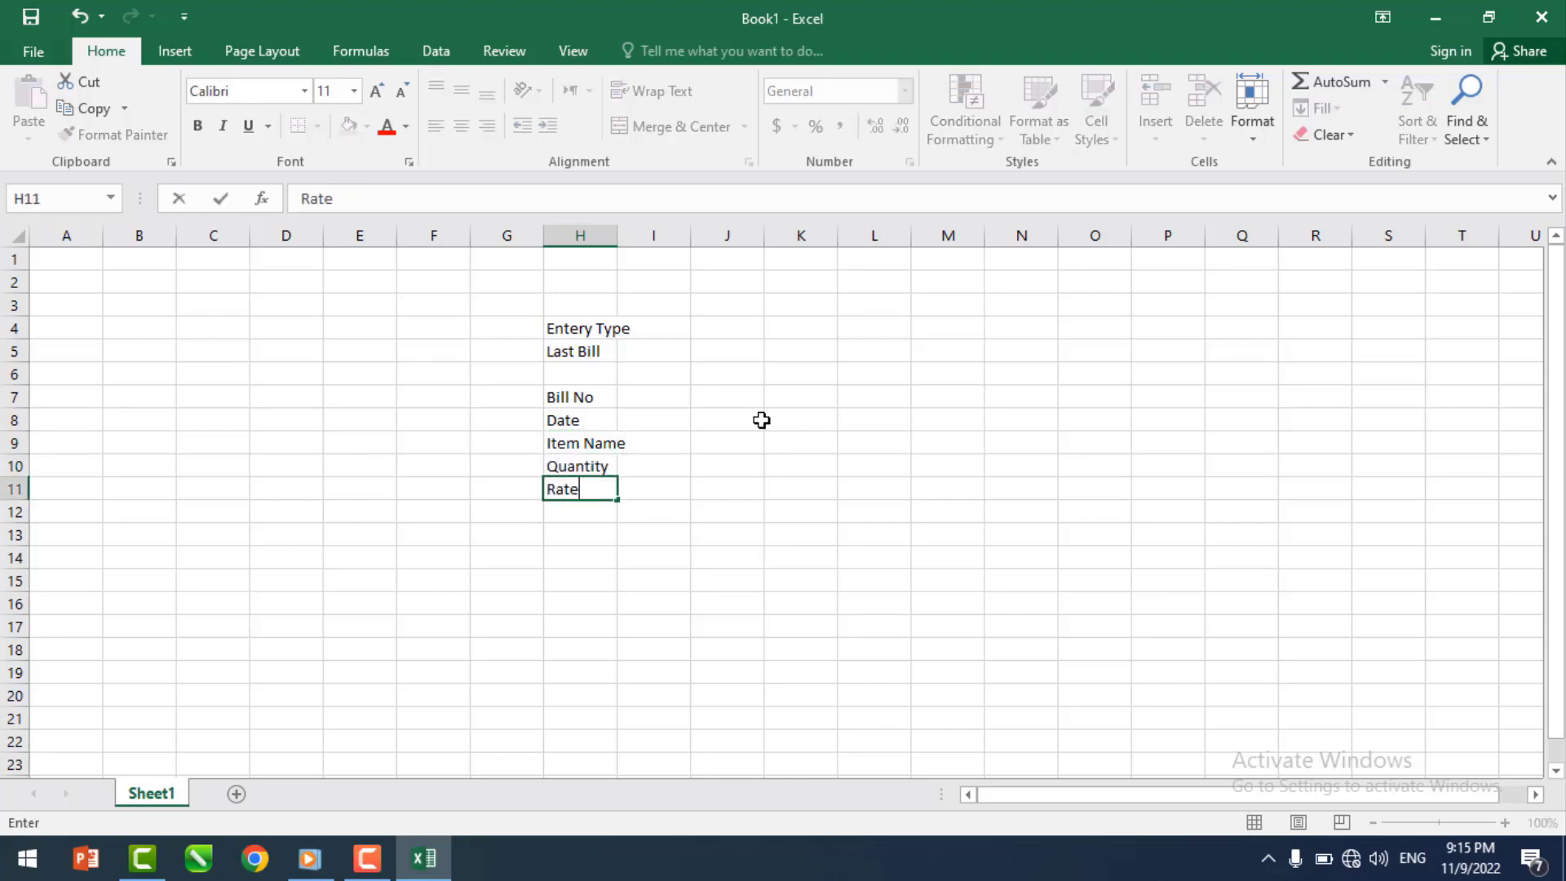
key(ctrl+Return)
key(Return)
text(Amont)
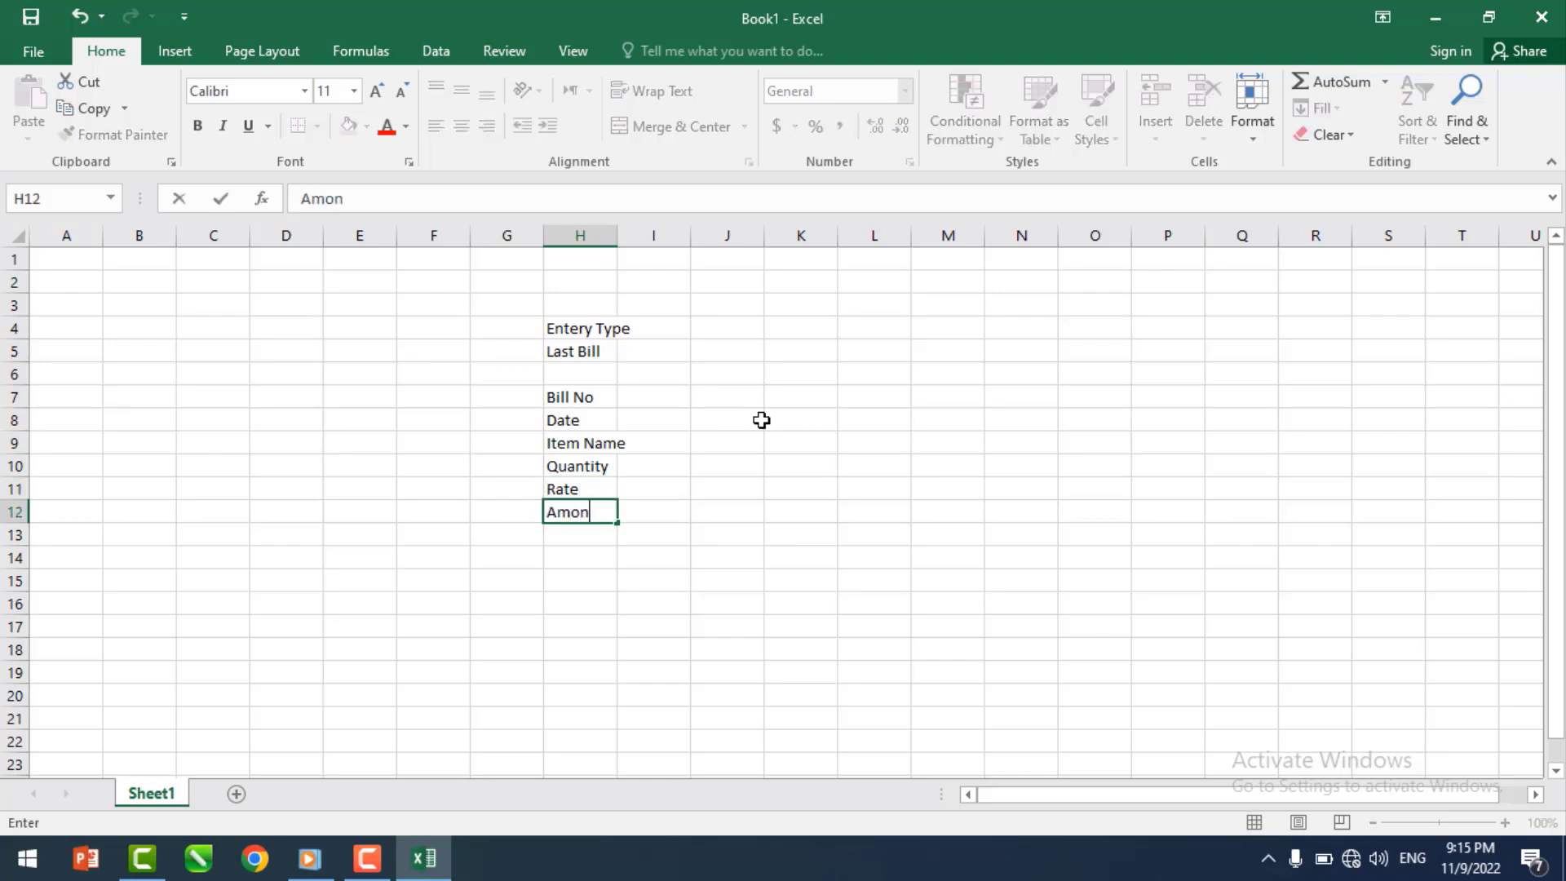
key(BackSpace)
key(BackSpace)
key(BackSpace)
text(ount)
click(749, 418)
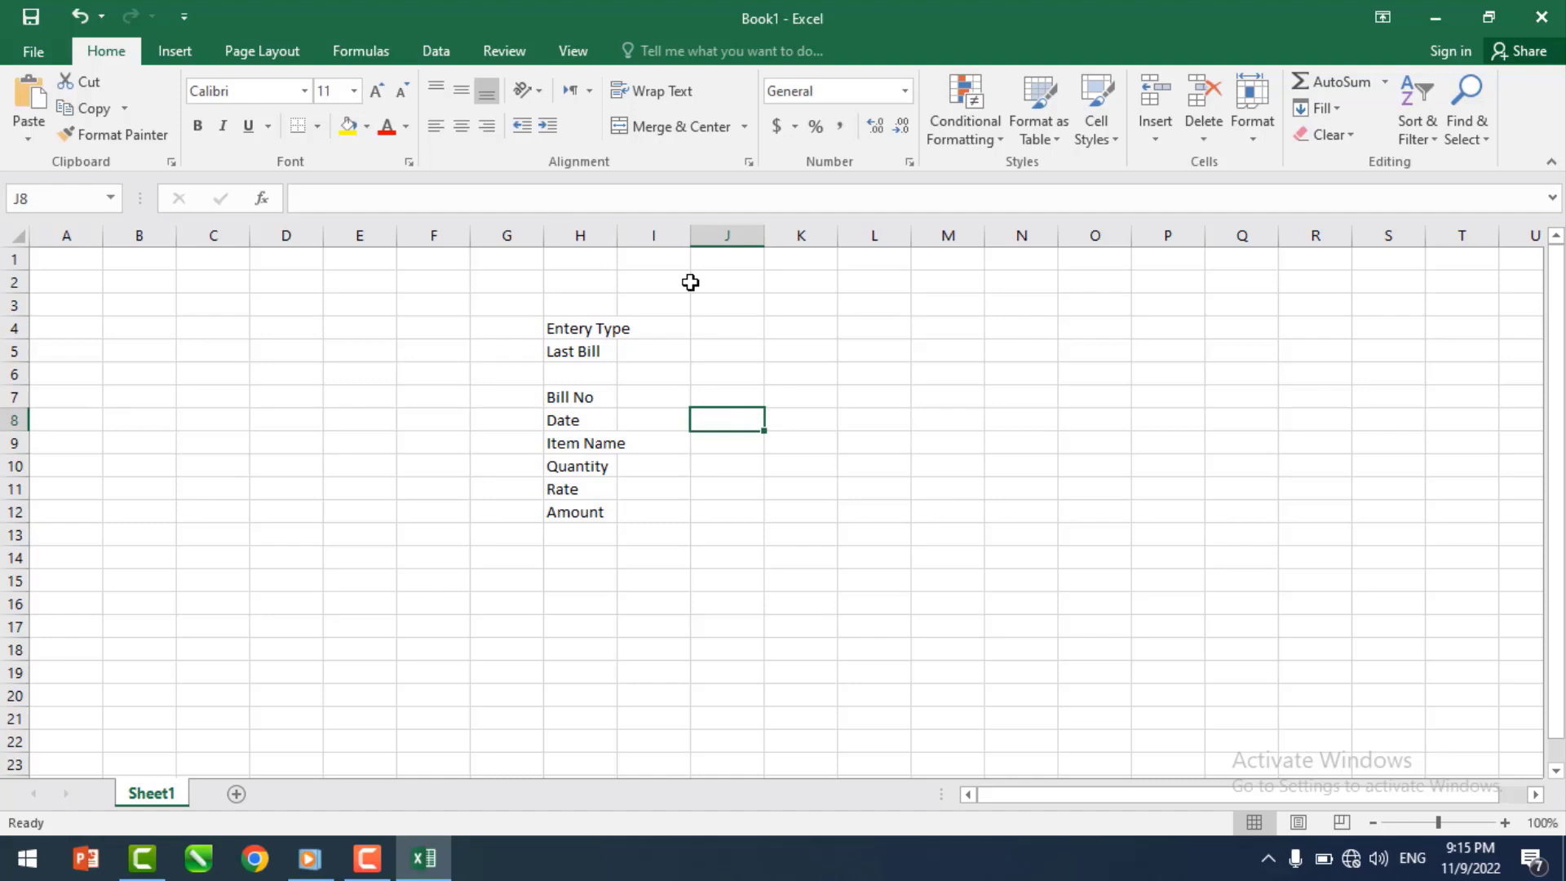
- Make the labels in H4:H12 bold at font size 12 and autofit column H to them
double_click(616, 236)
drag(608, 328, 602, 509)
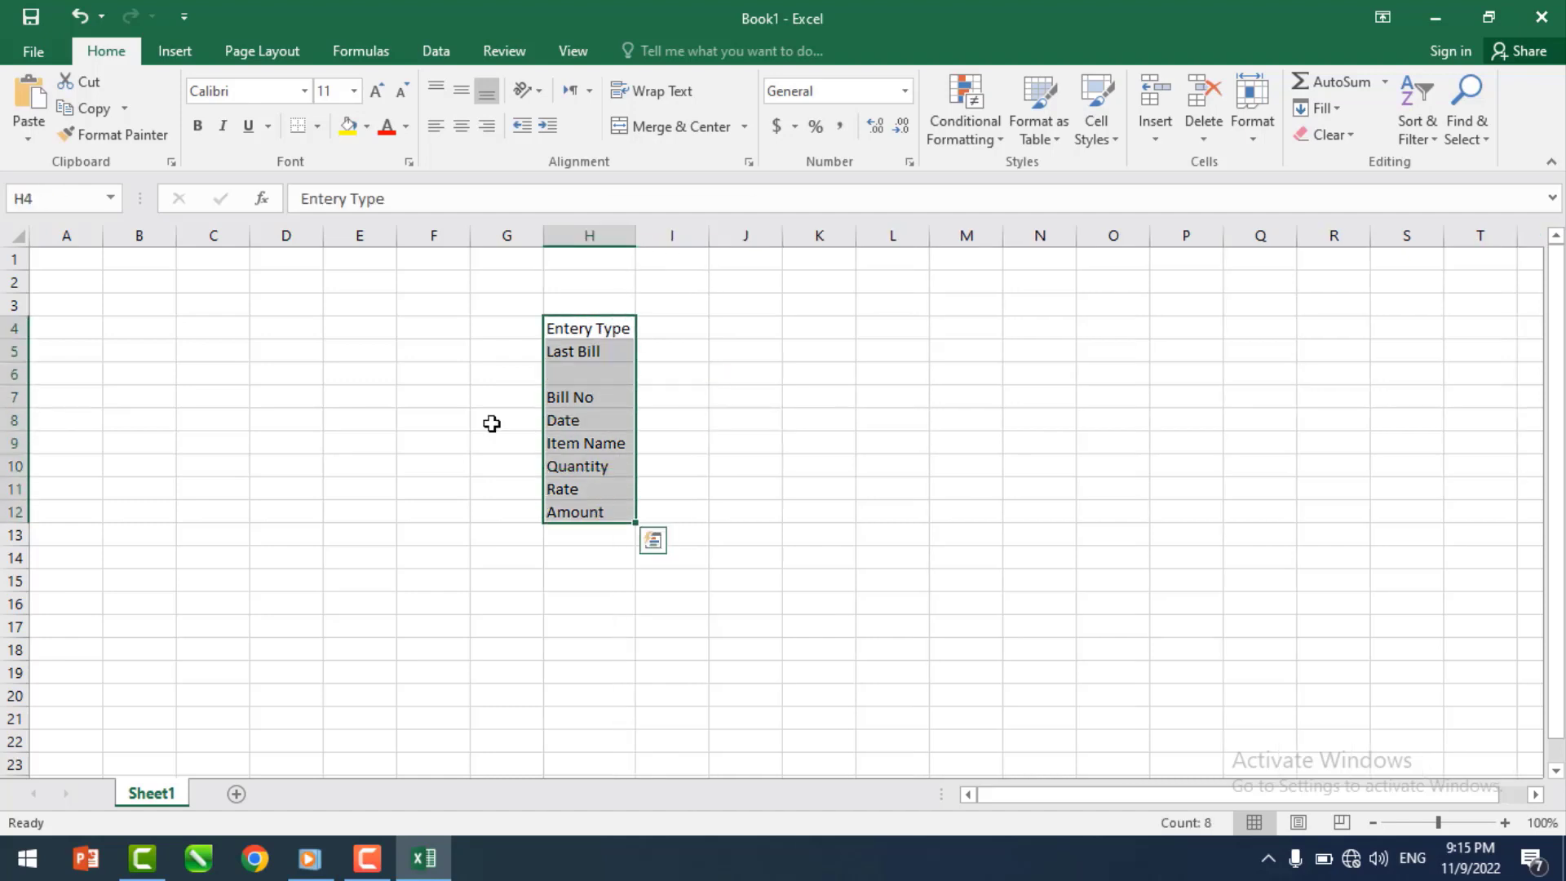
click(198, 128)
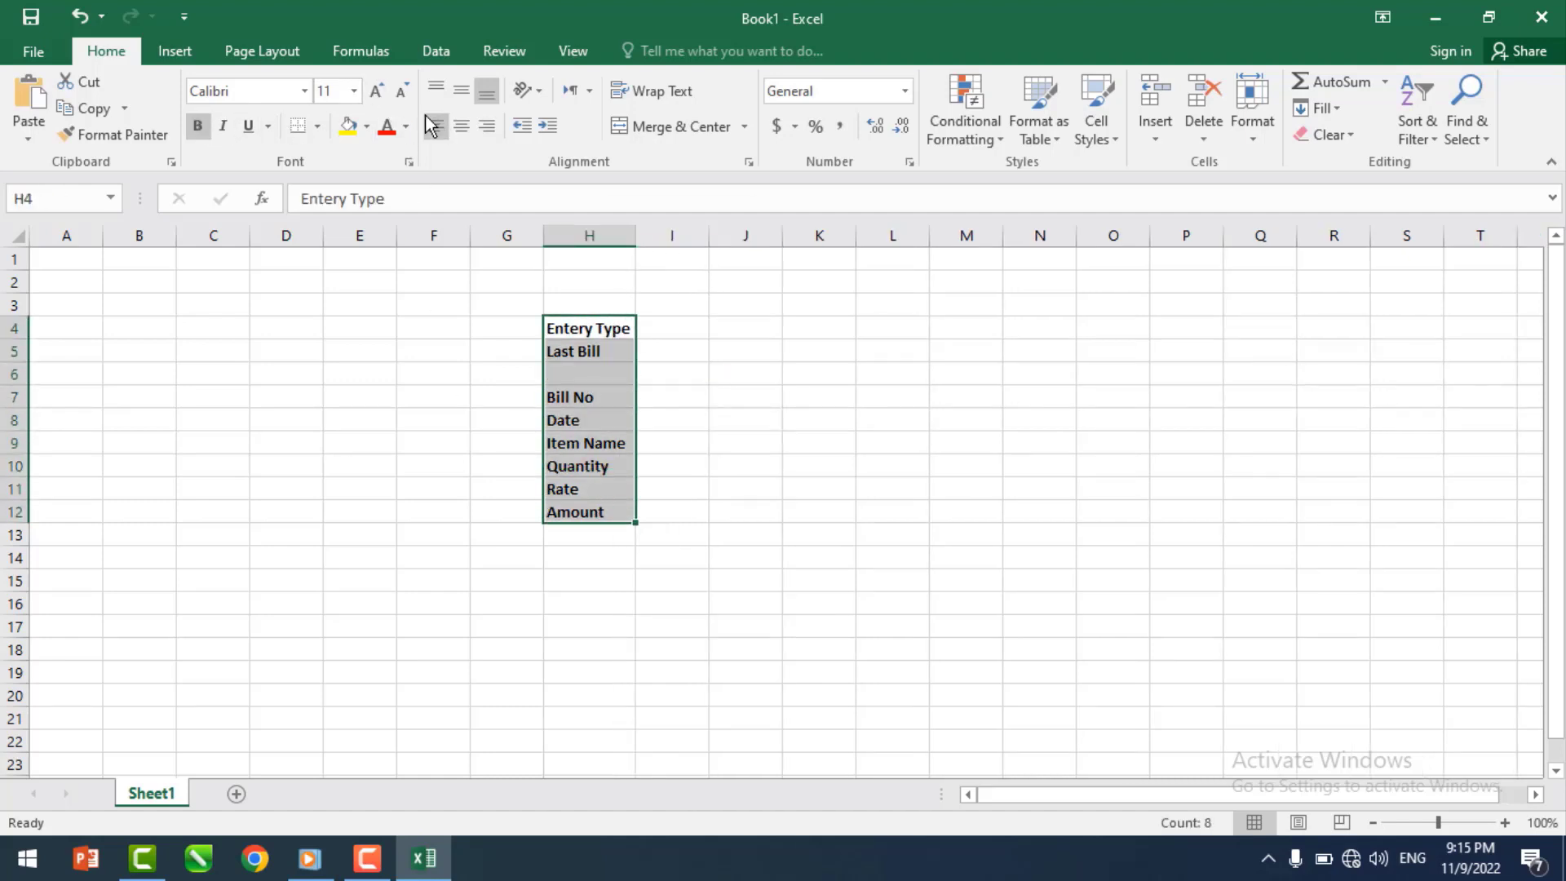
click(376, 91)
double_click(631, 234)
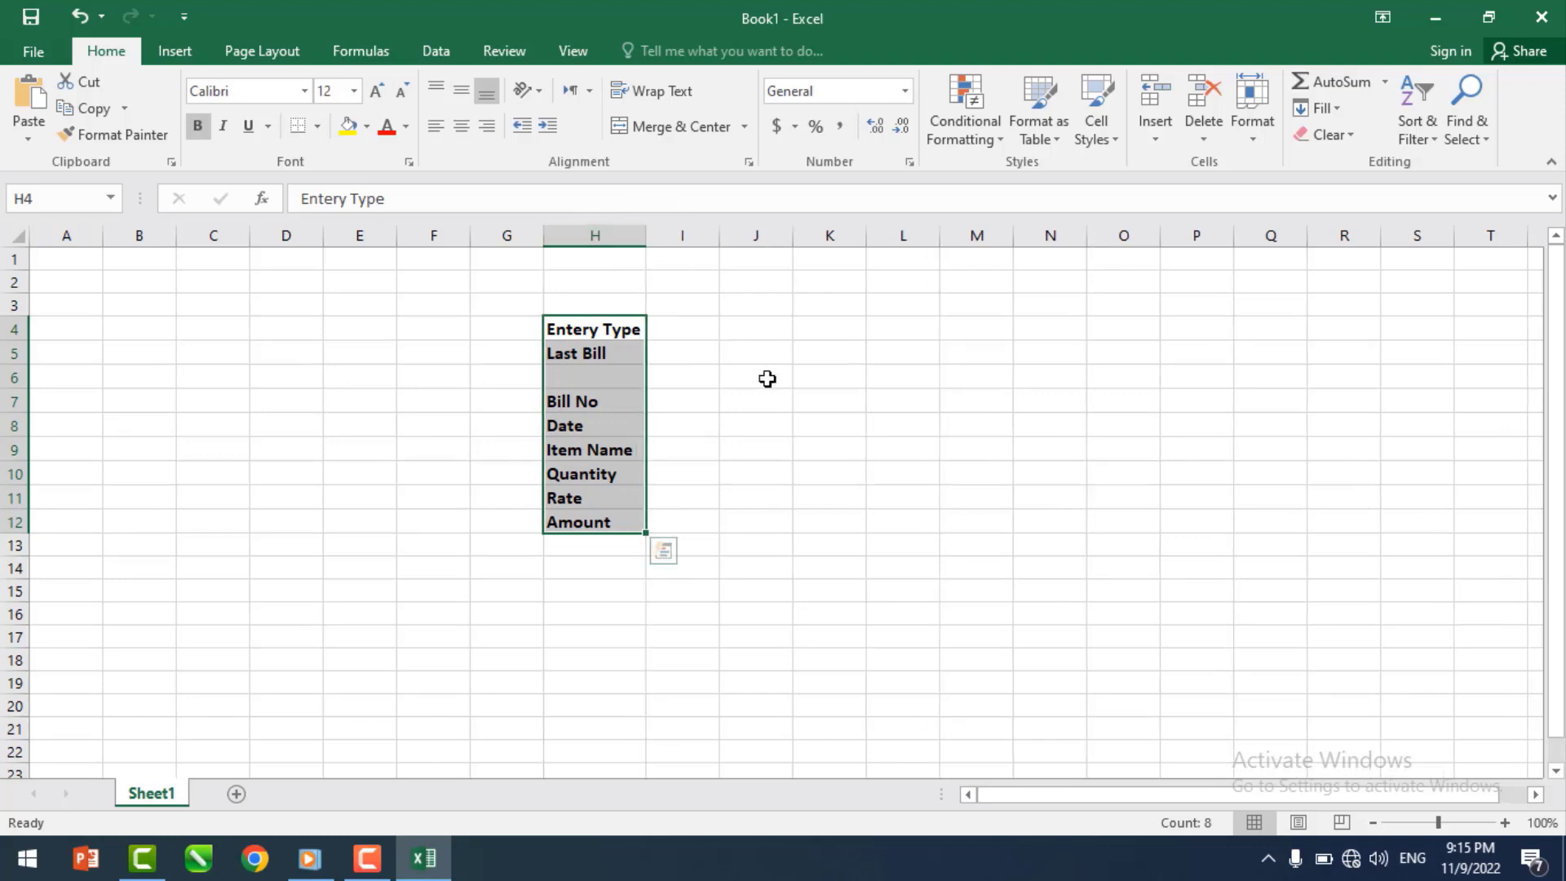
click(679, 494)
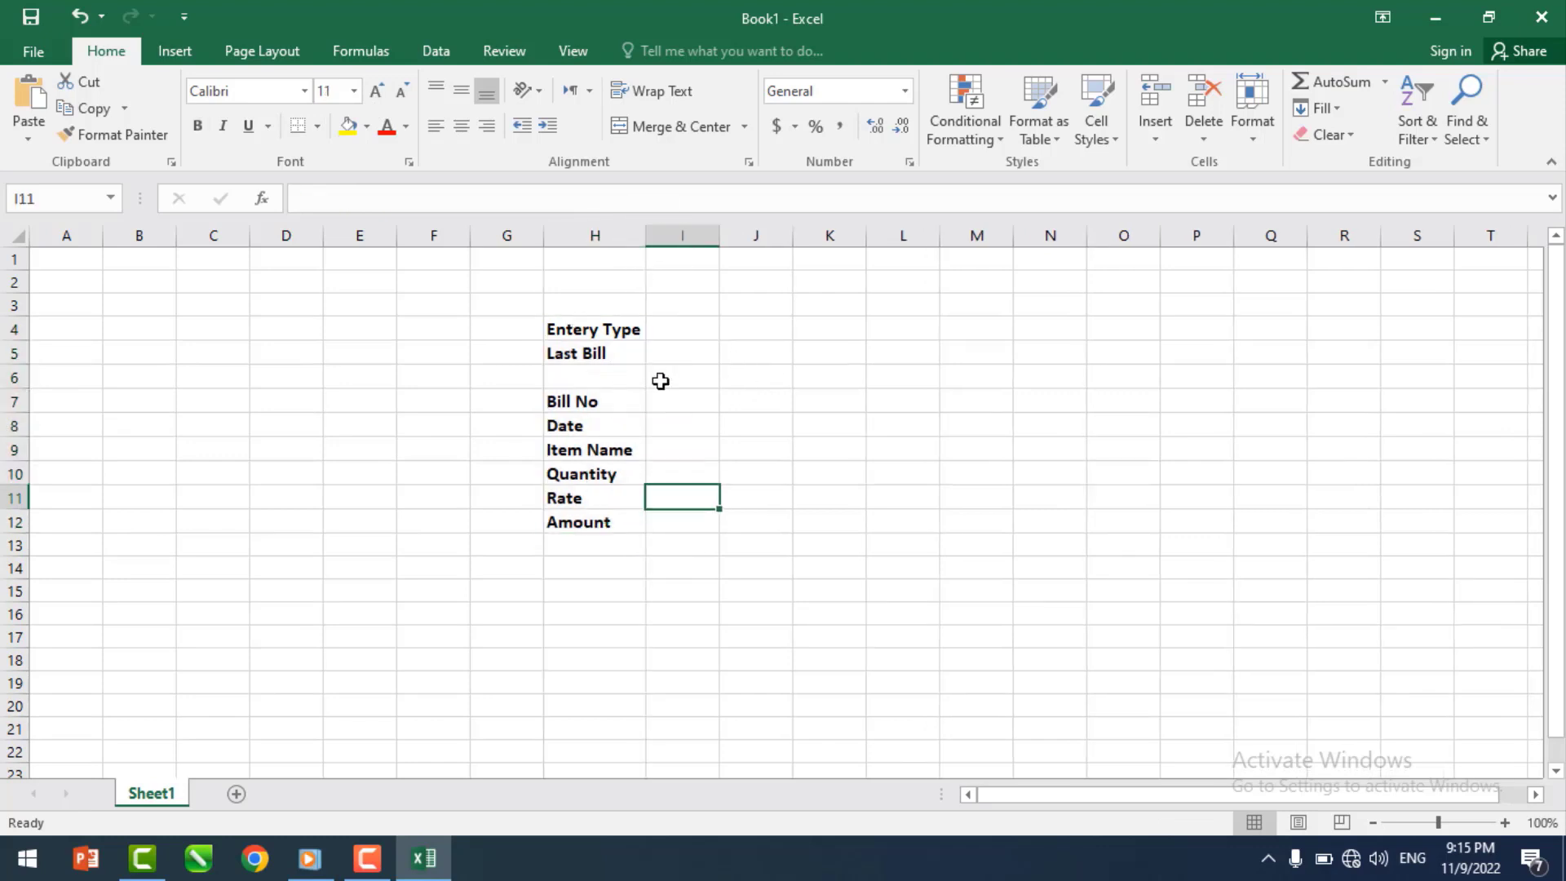
- Narrow column I, widen column J to about three times its width, and apply Thick Outside Borders to J4
drag(723, 228, 923, 246)
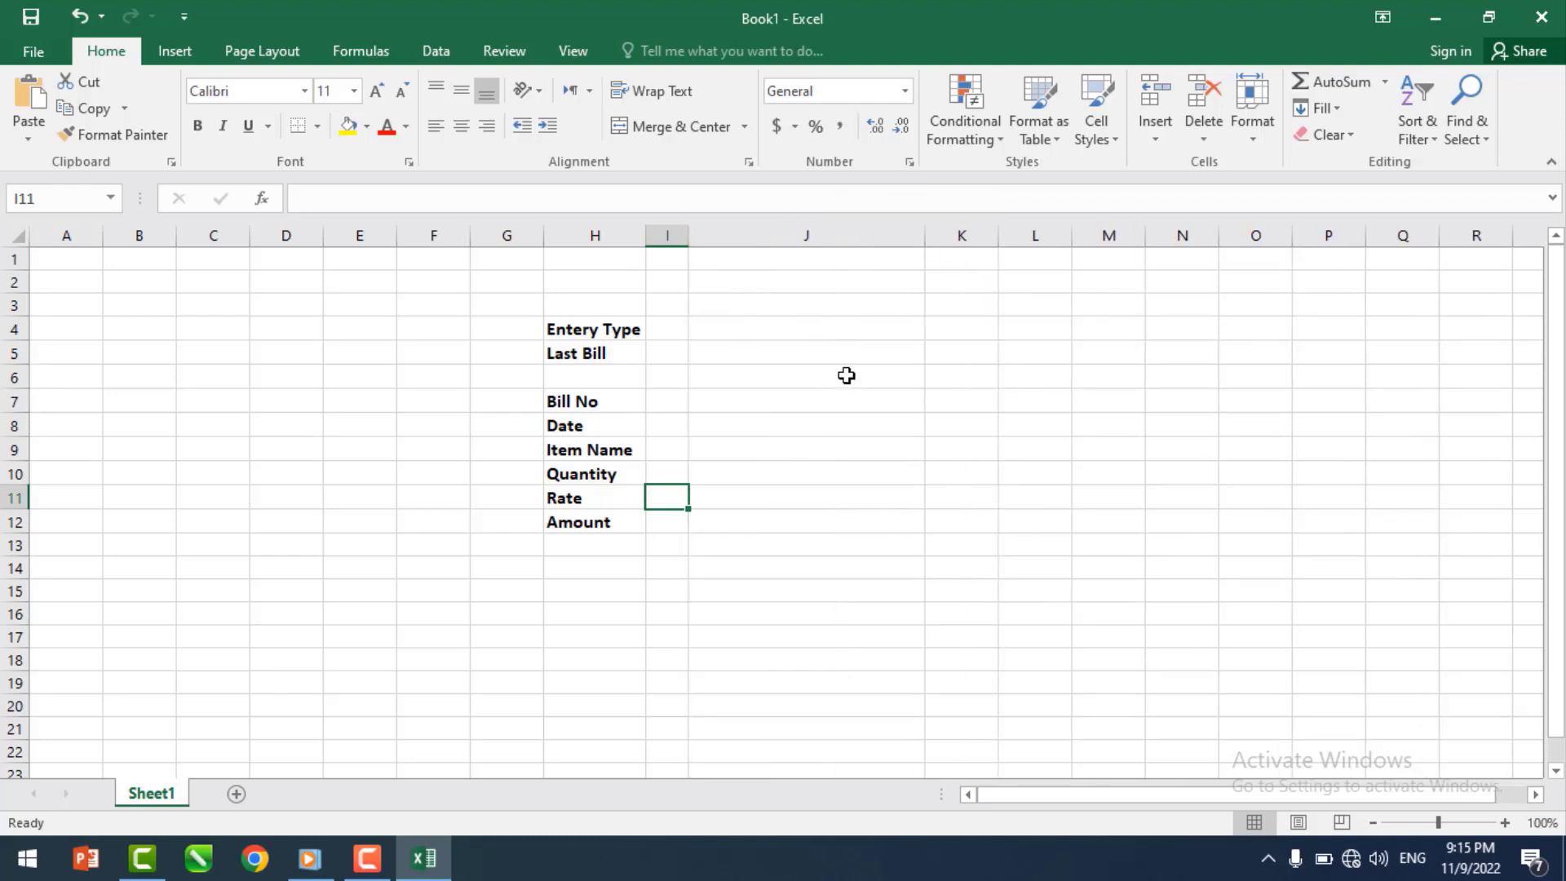
click(756, 330)
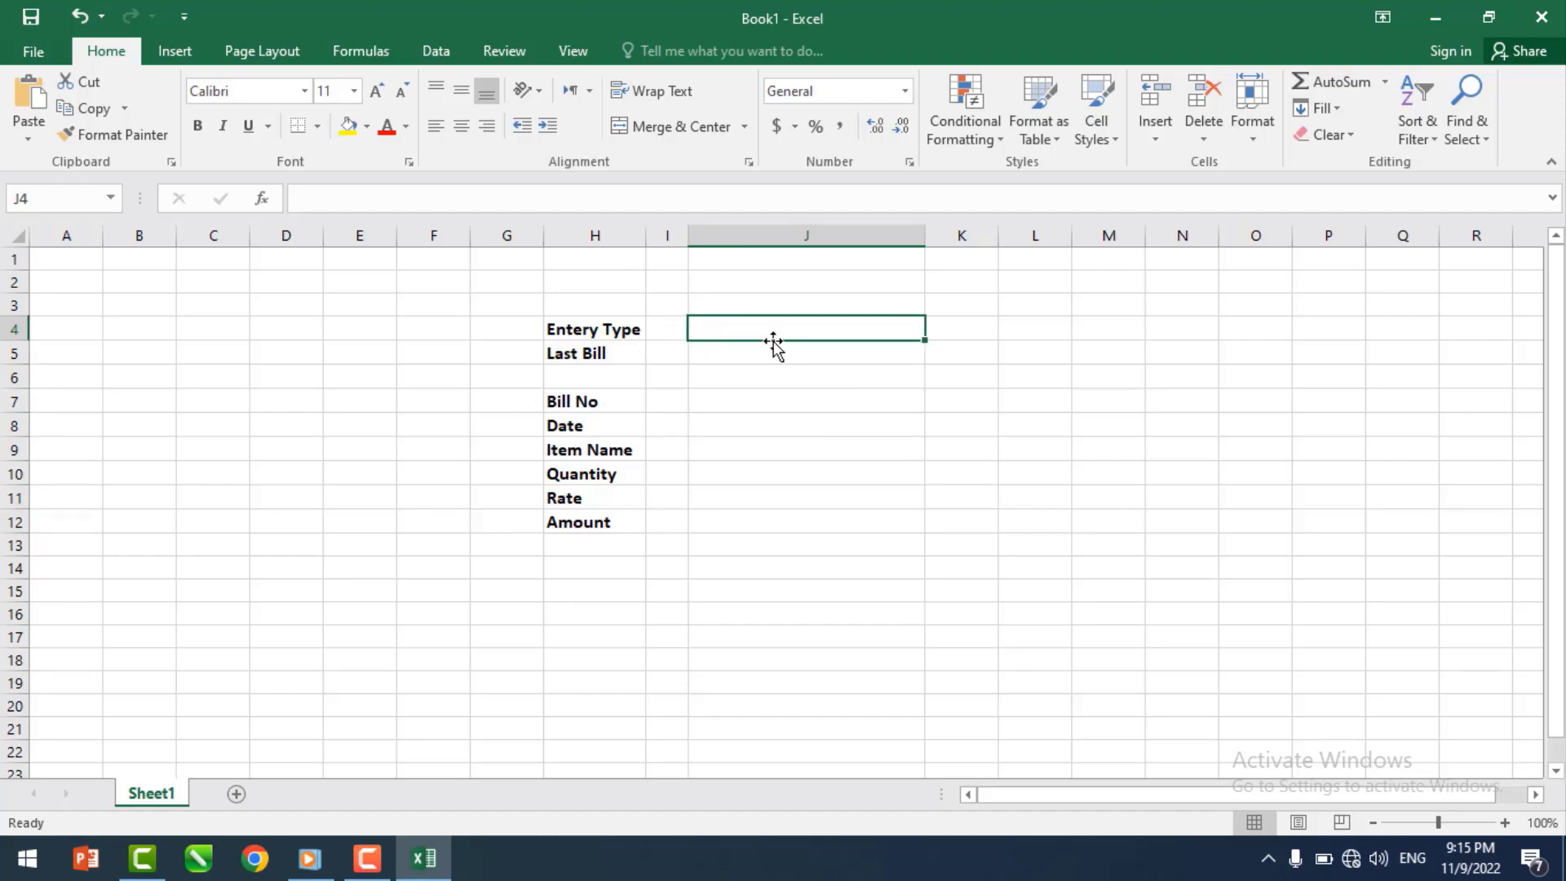
click(314, 131)
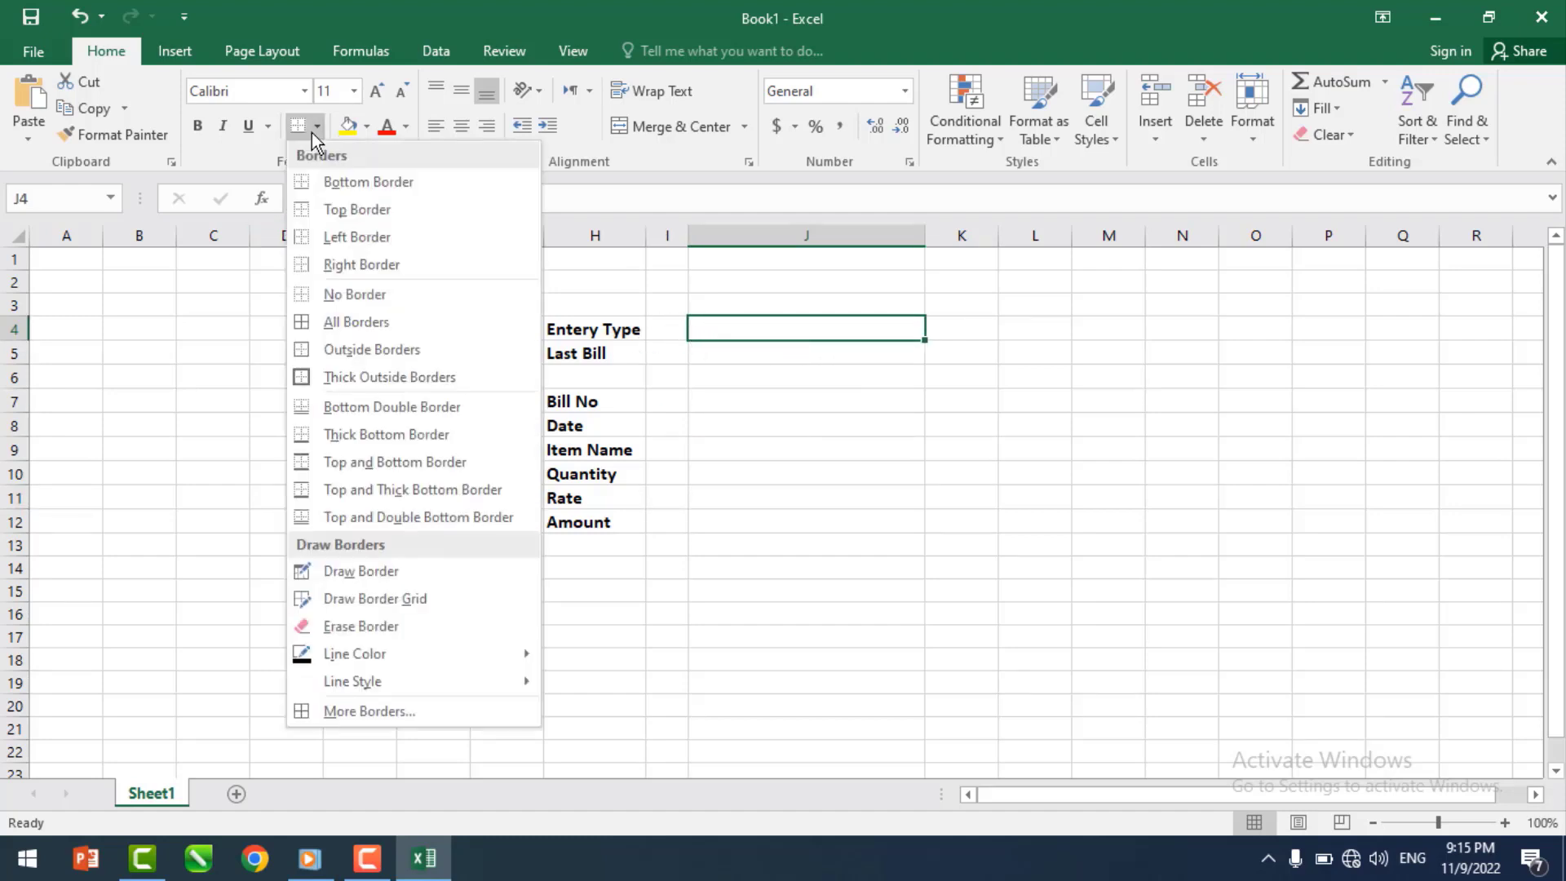
click(351, 377)
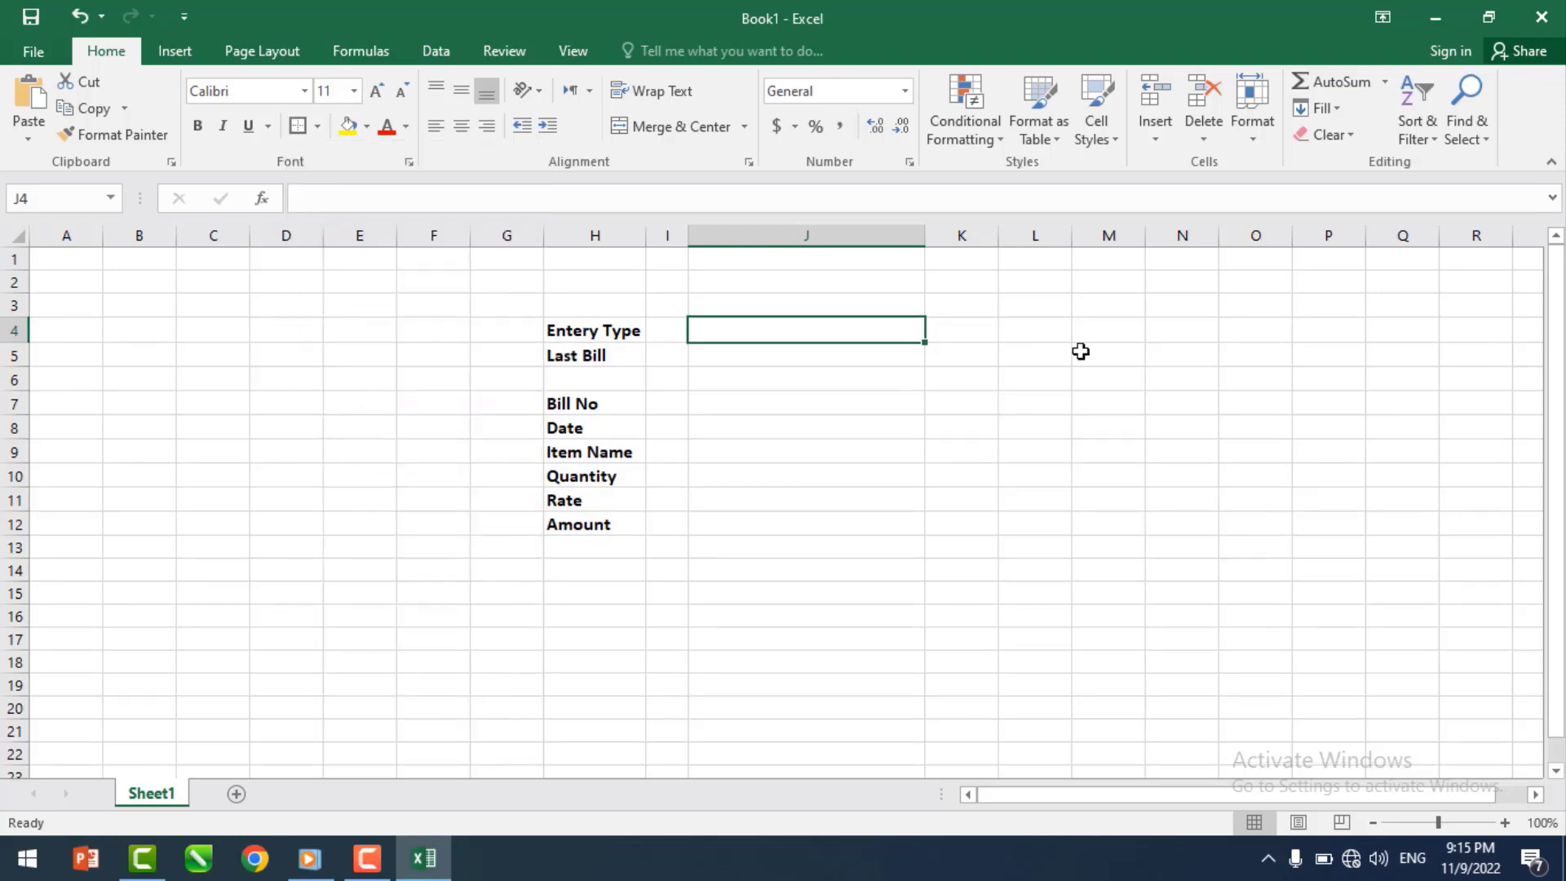
key(Return)
click(920, 402)
- Copy the bordered cell J4 to J5 and to the range J7:J12
click(817, 324)
key(ctrl+c)
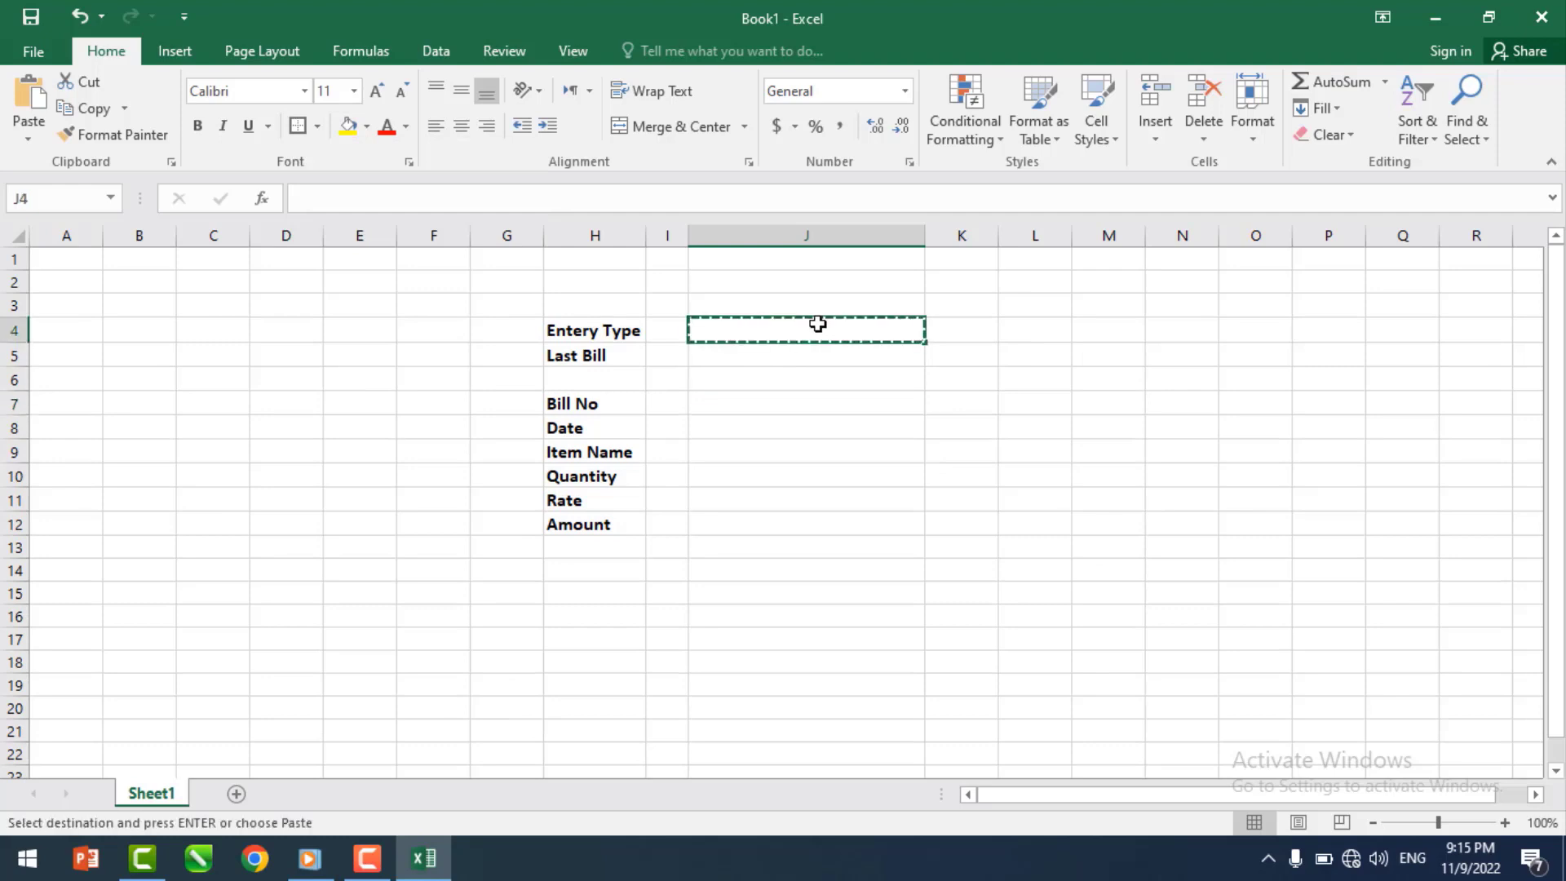
click(771, 350)
key(ctrl+v)
drag(745, 399, 746, 522)
key(ctrl+v)
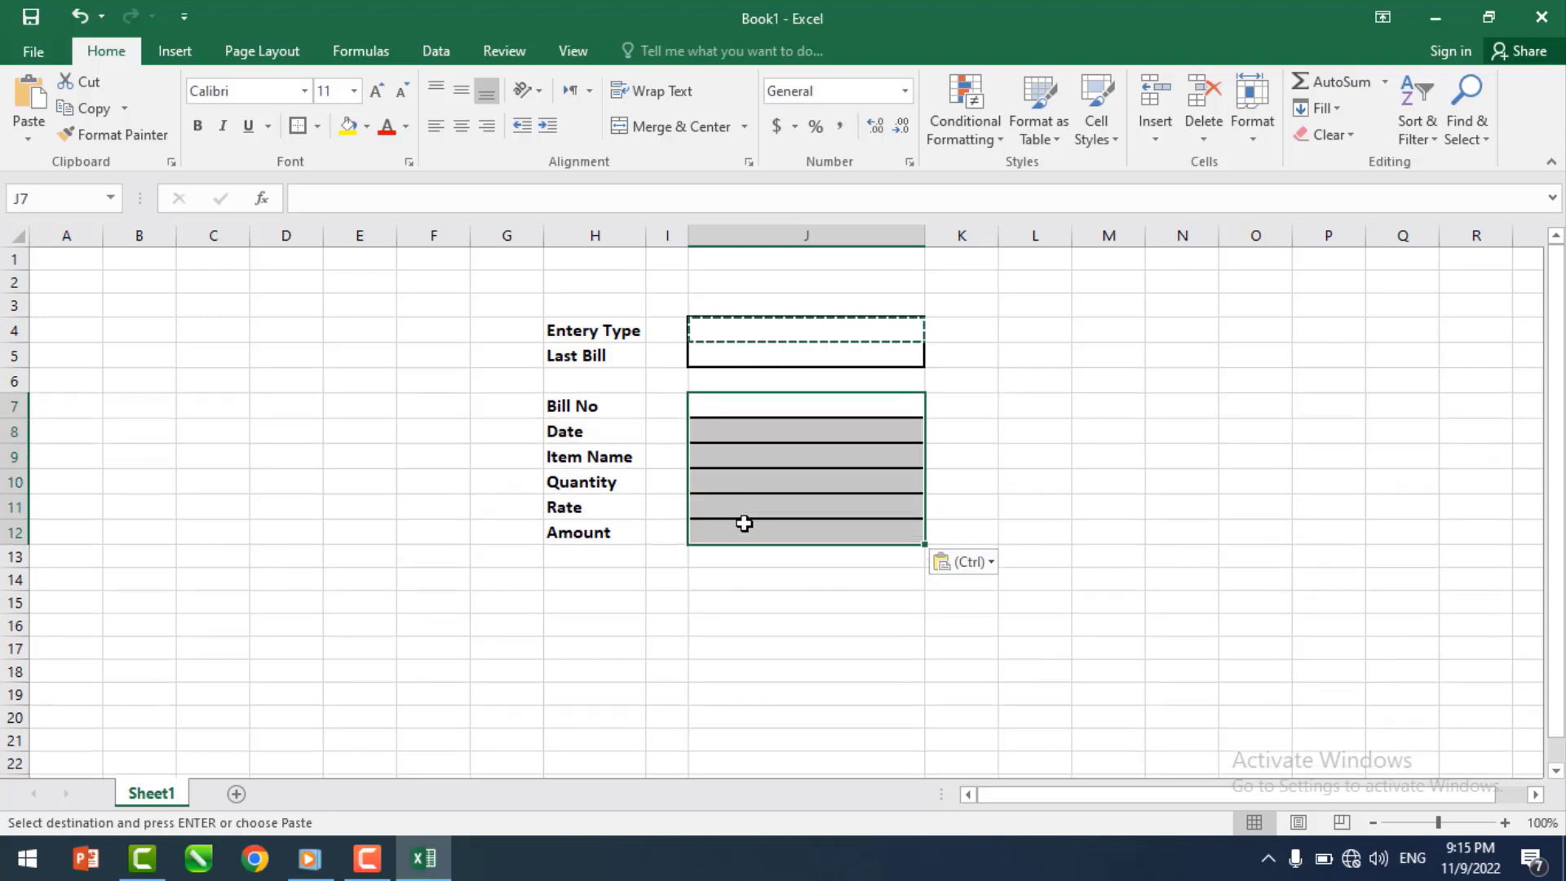
click(1038, 477)
key(Escape)
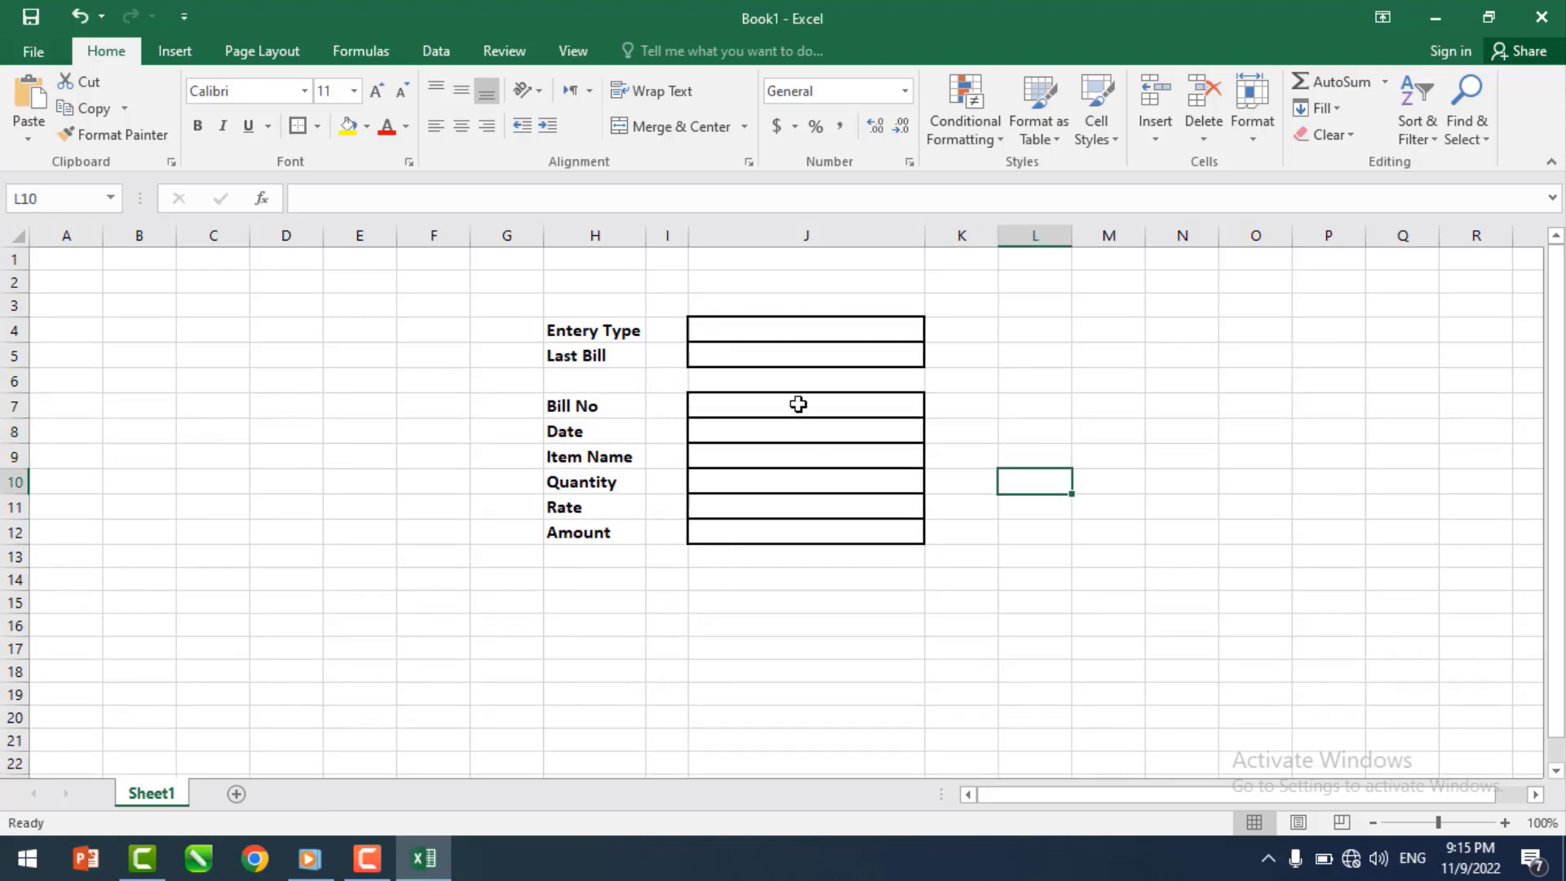
- Apply thick outside borders separately to the label cells H4 and H5
click(595, 332)
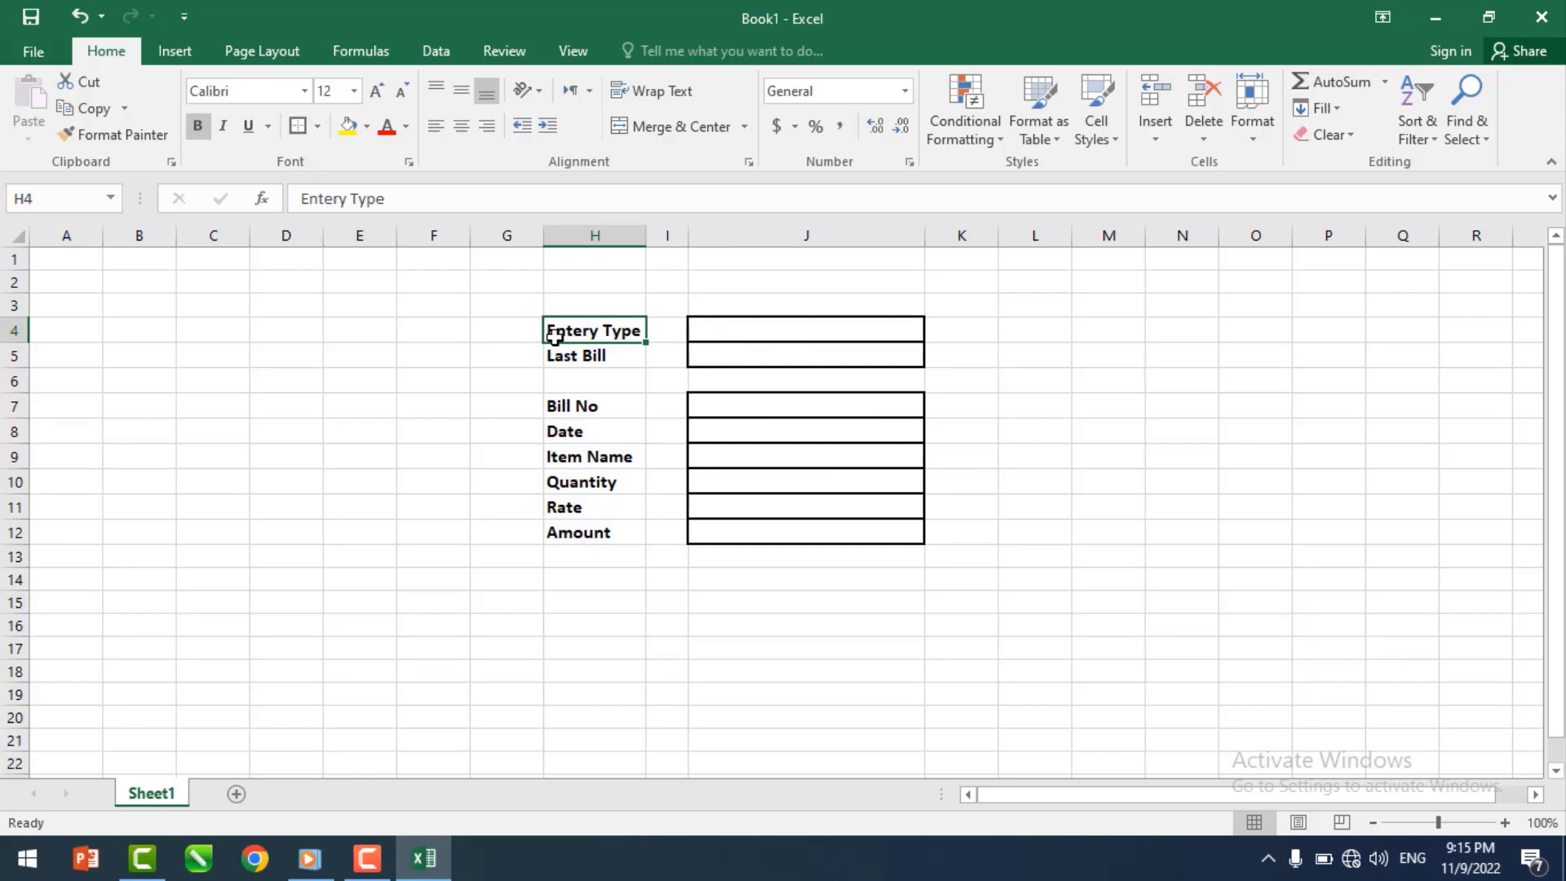
click(581, 353)
click(302, 126)
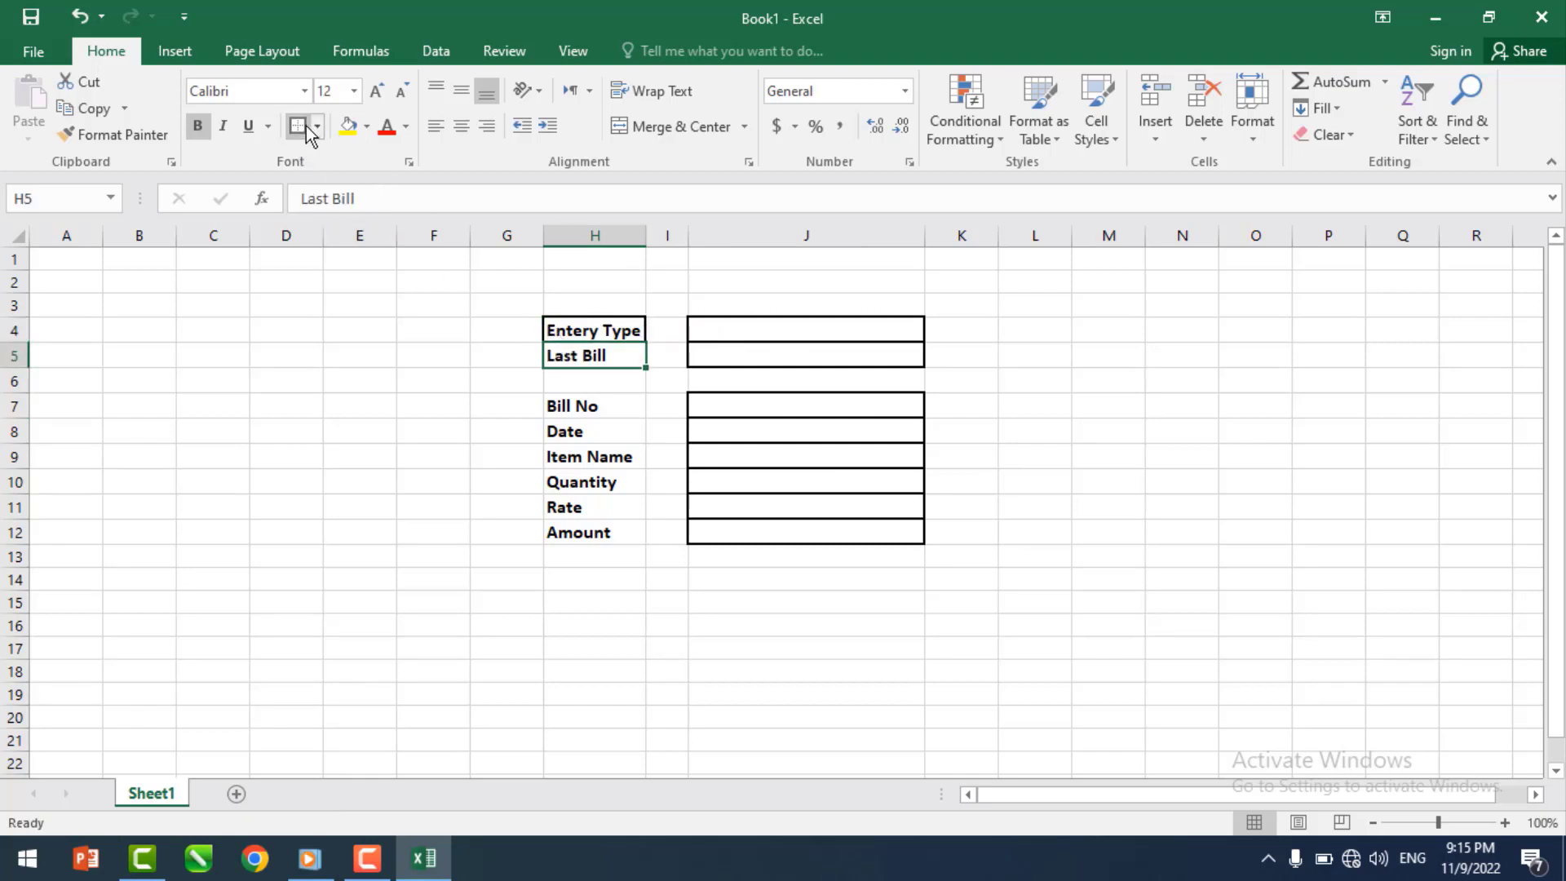
- Apply thick outside borders individually to each label cell from Bill No to Amount (H7 to H12)
click(610, 407)
ctrl+click(611, 432)
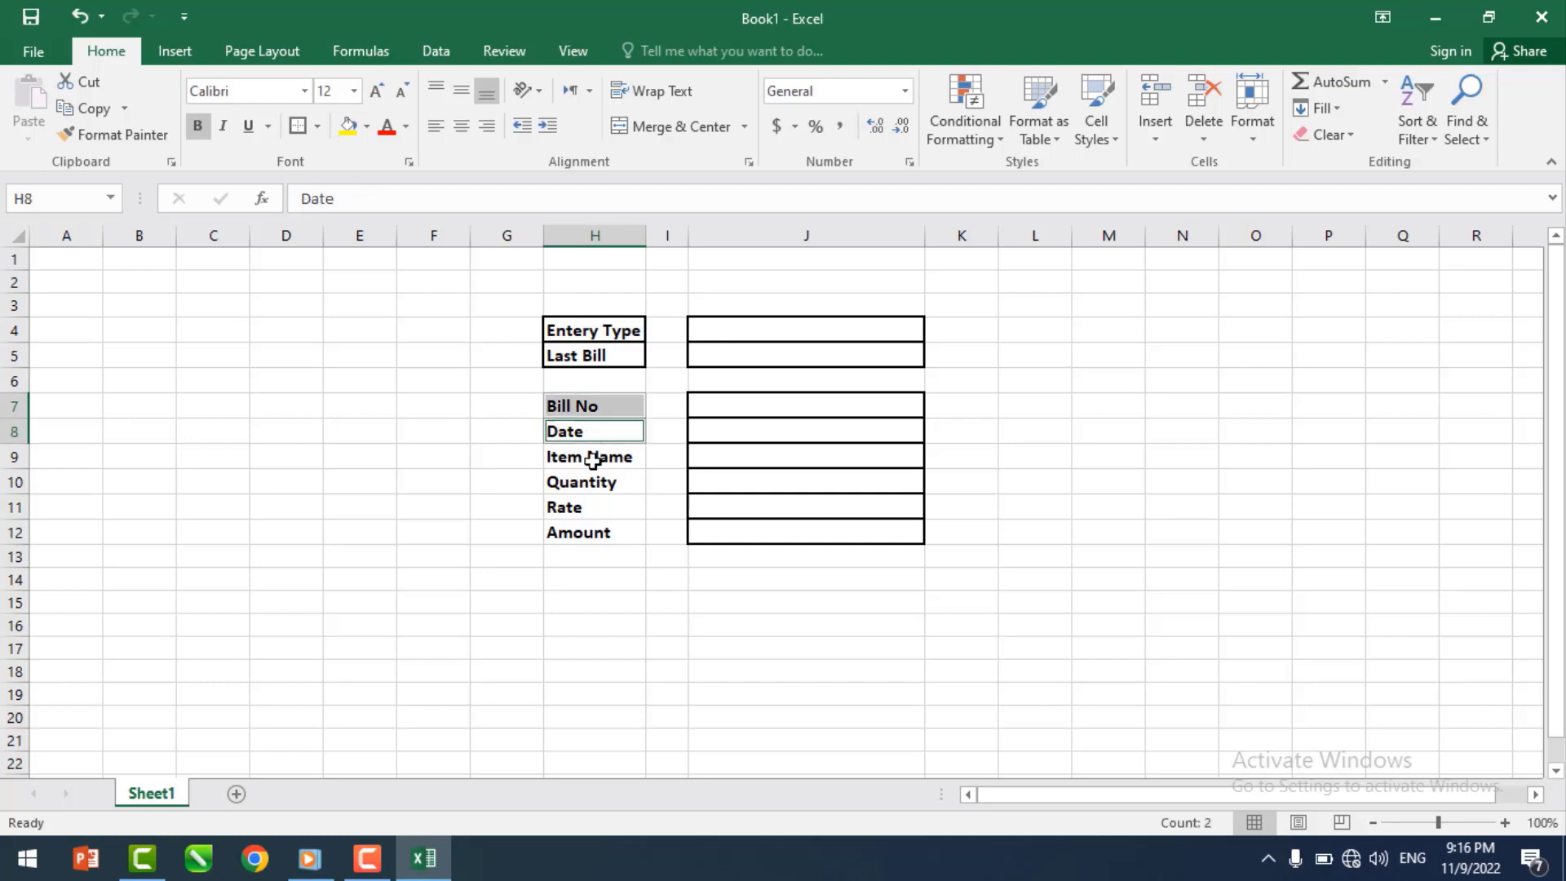
ctrl+click(601, 458)
ctrl+click(589, 484)
ctrl+click(586, 506)
ctrl+click(587, 532)
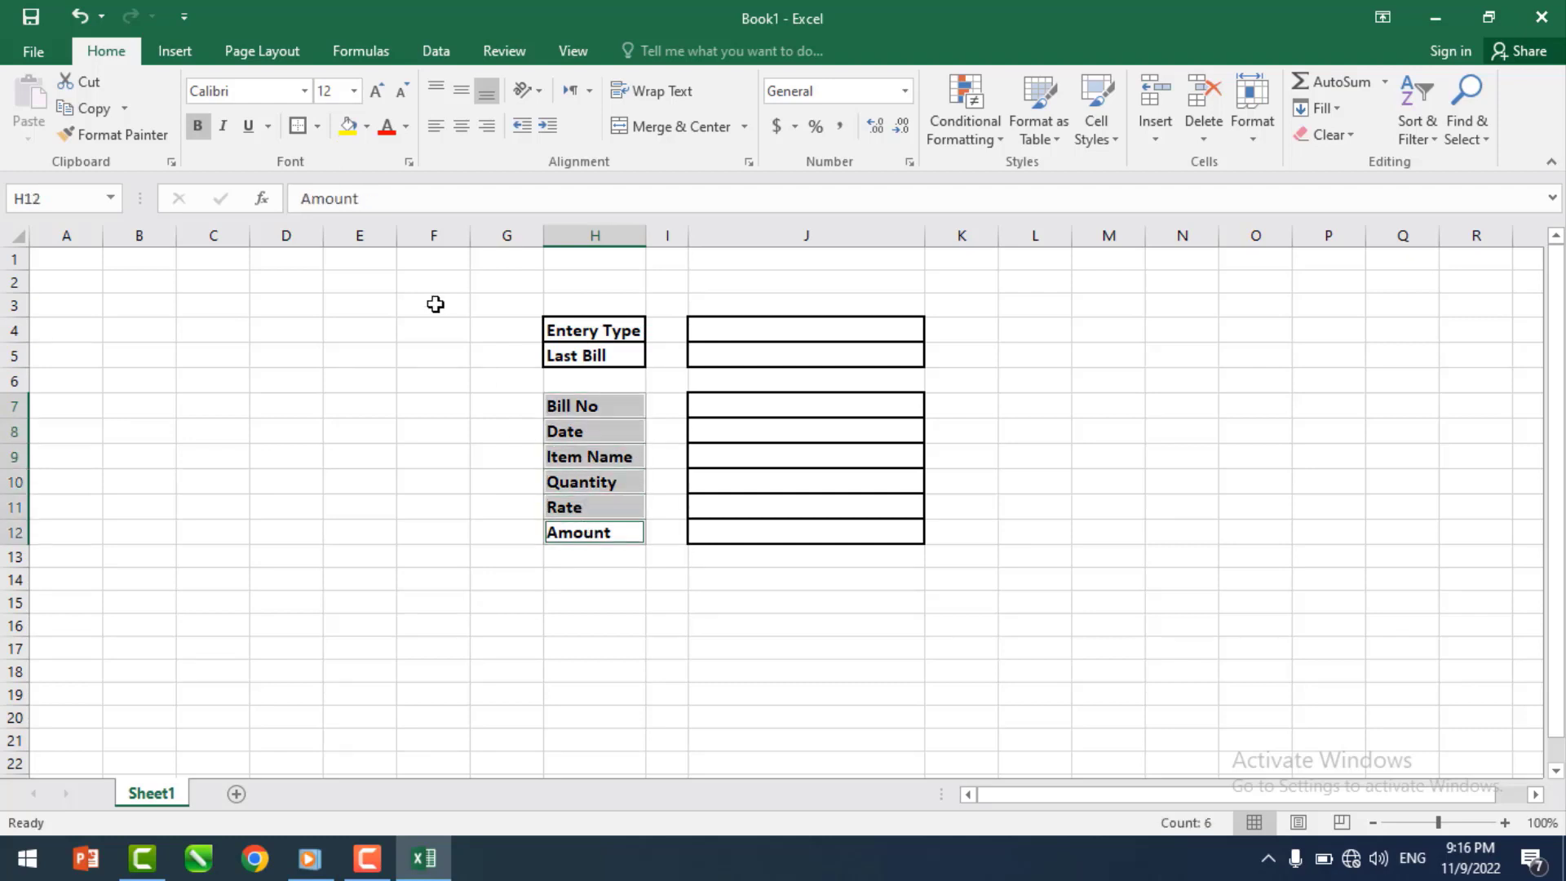
click(300, 127)
click(426, 452)
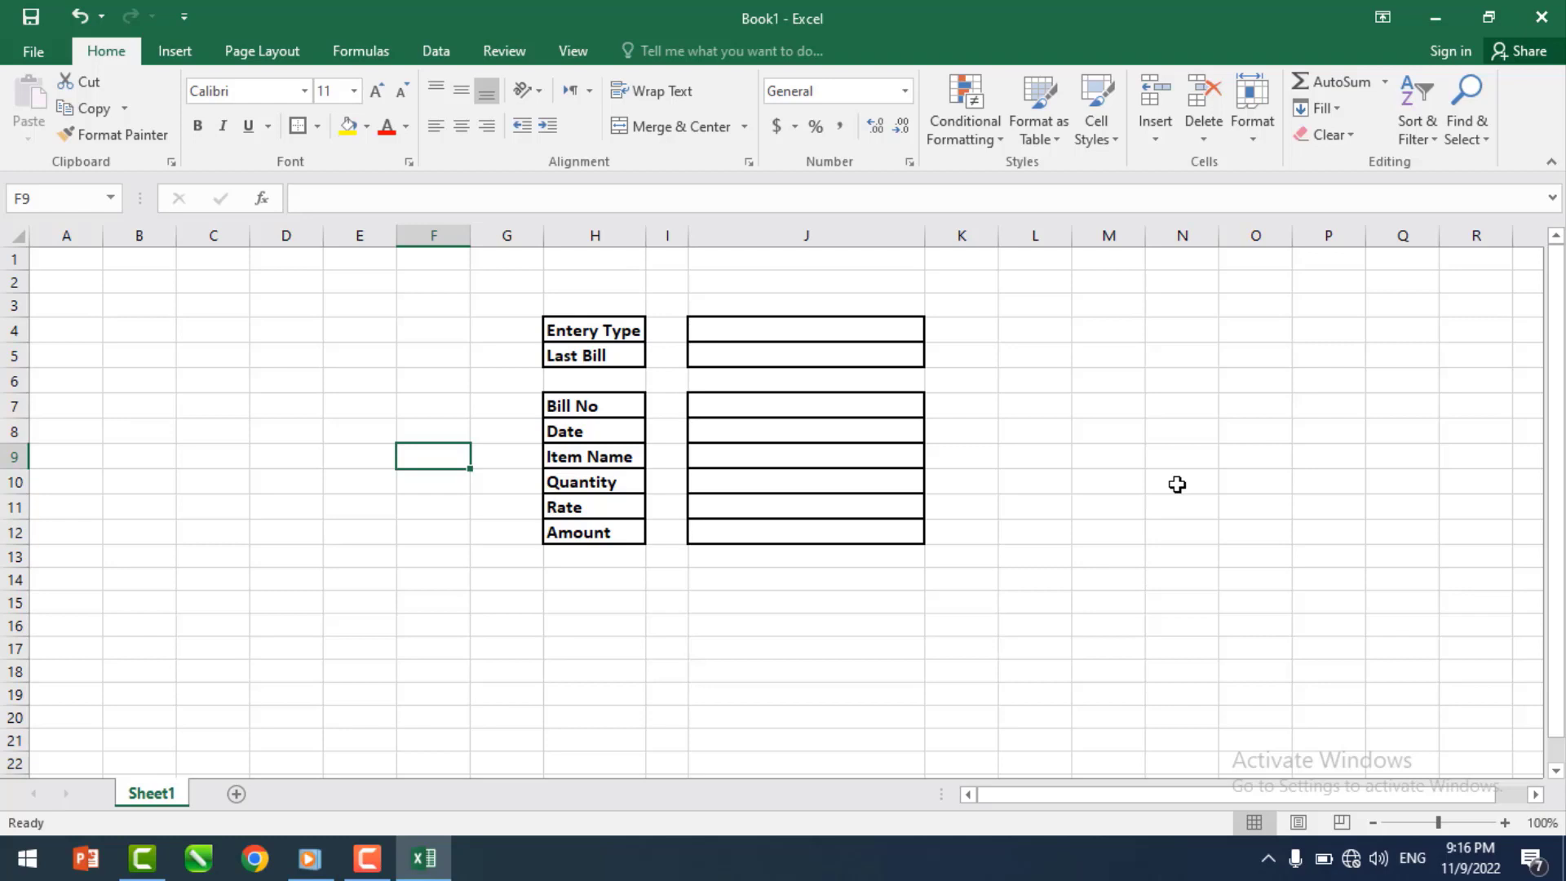
click(260, 349)
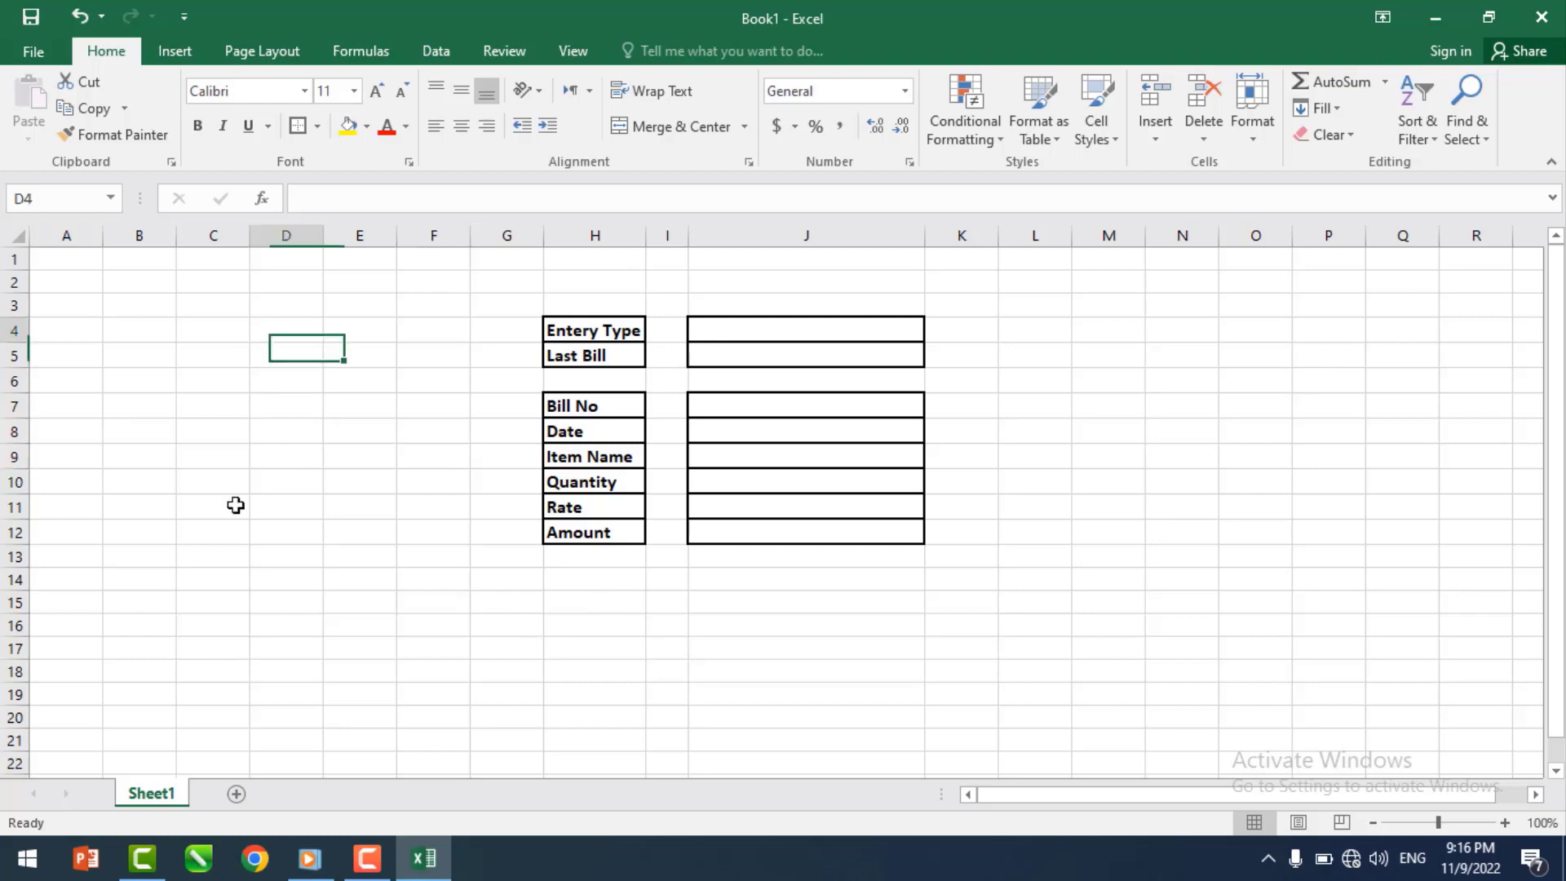
drag(235, 506, 870, 668)
click(222, 605)
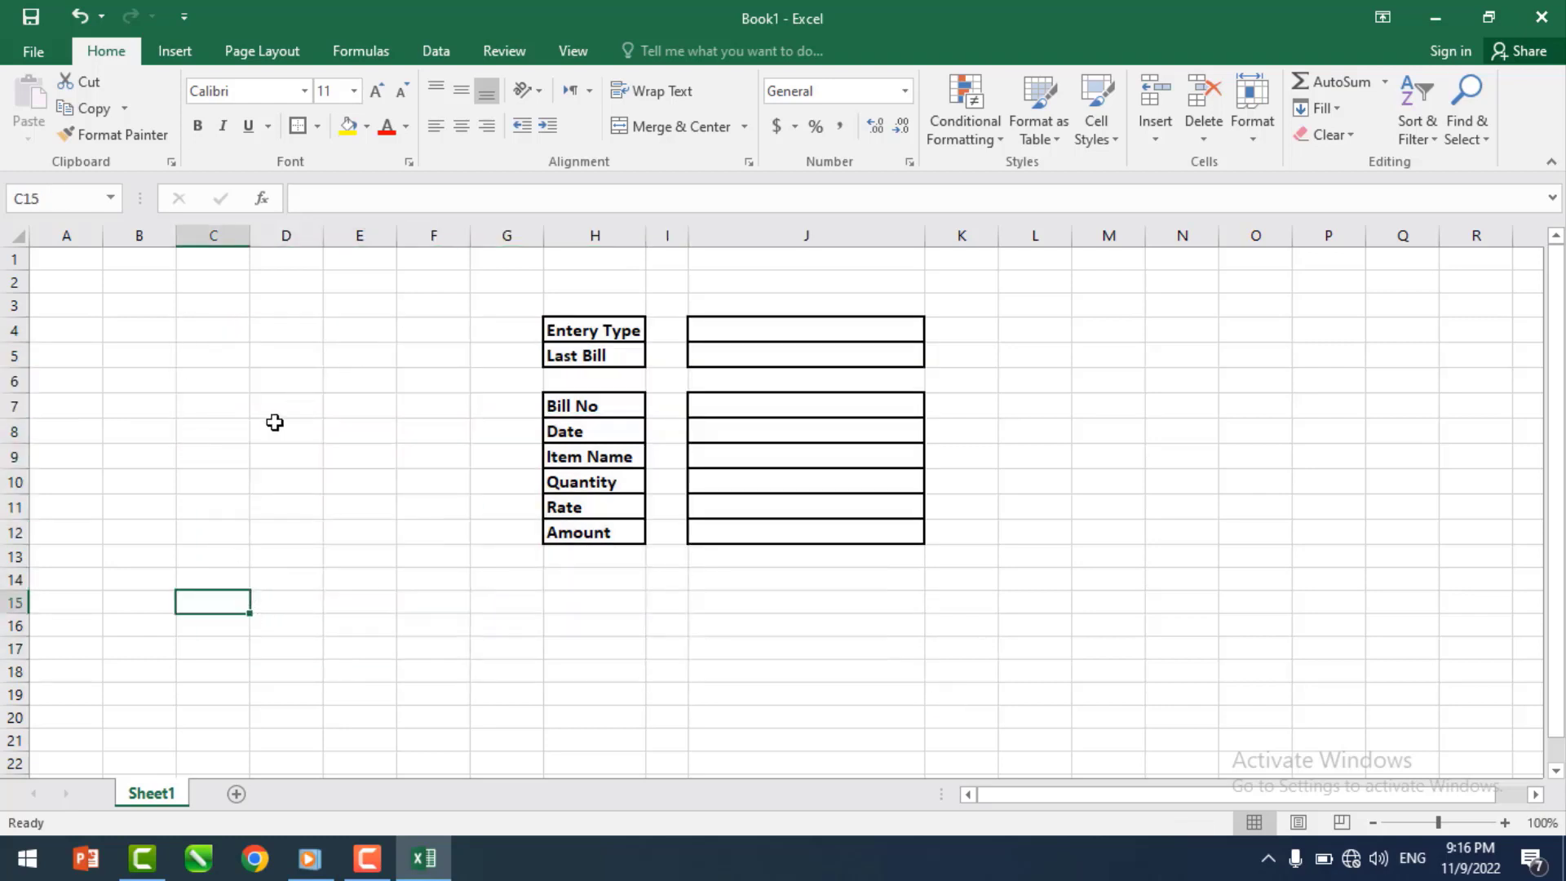
click(241, 377)
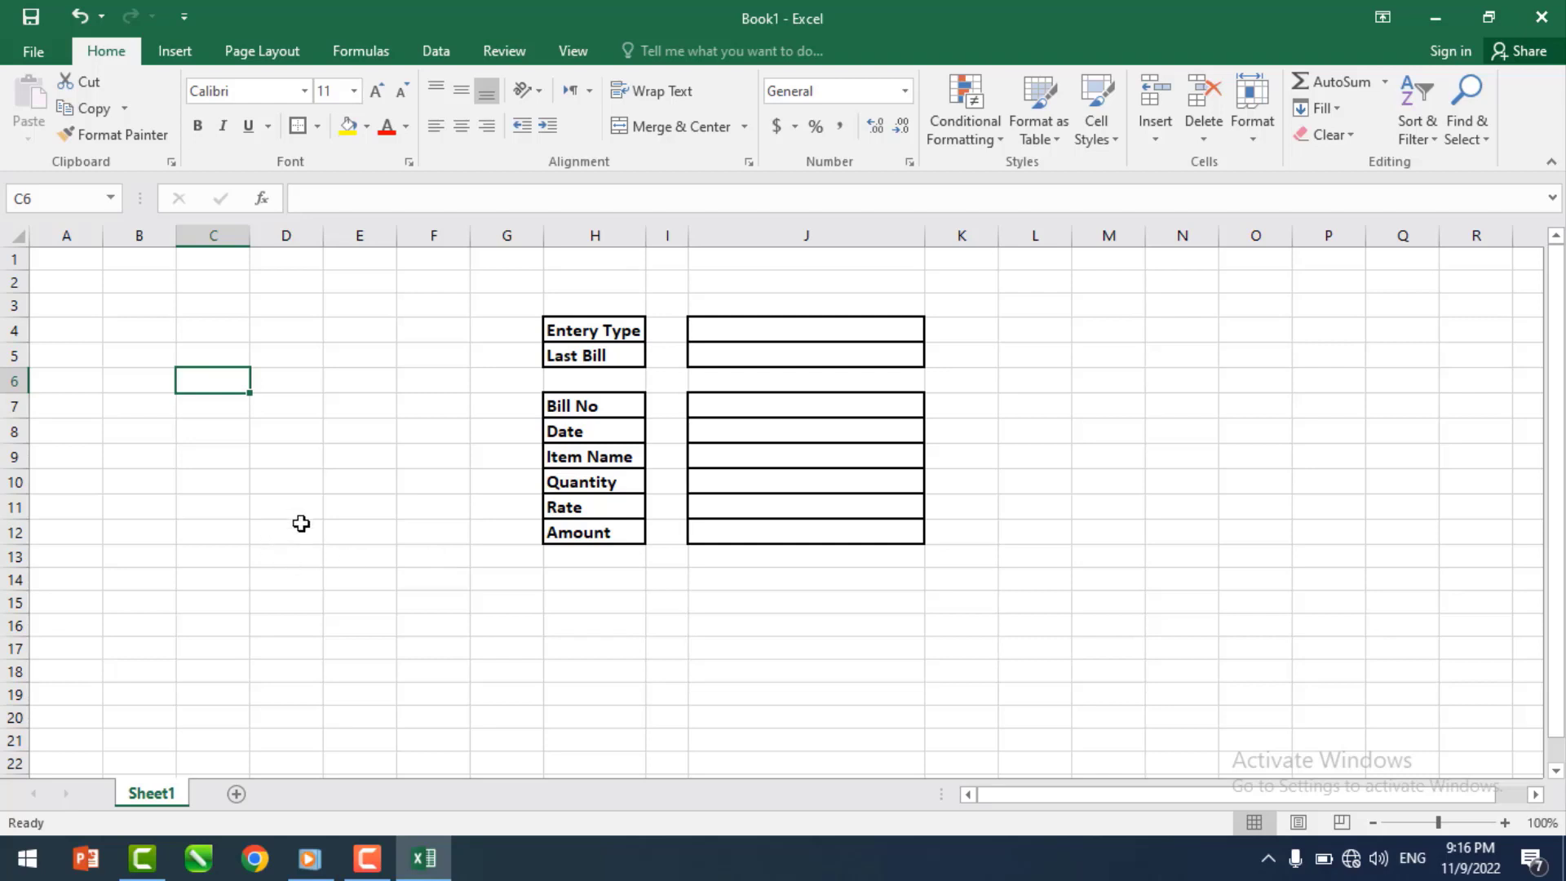
- Fill the entire worksheet with a light orange background colour
click(13, 233)
click(367, 128)
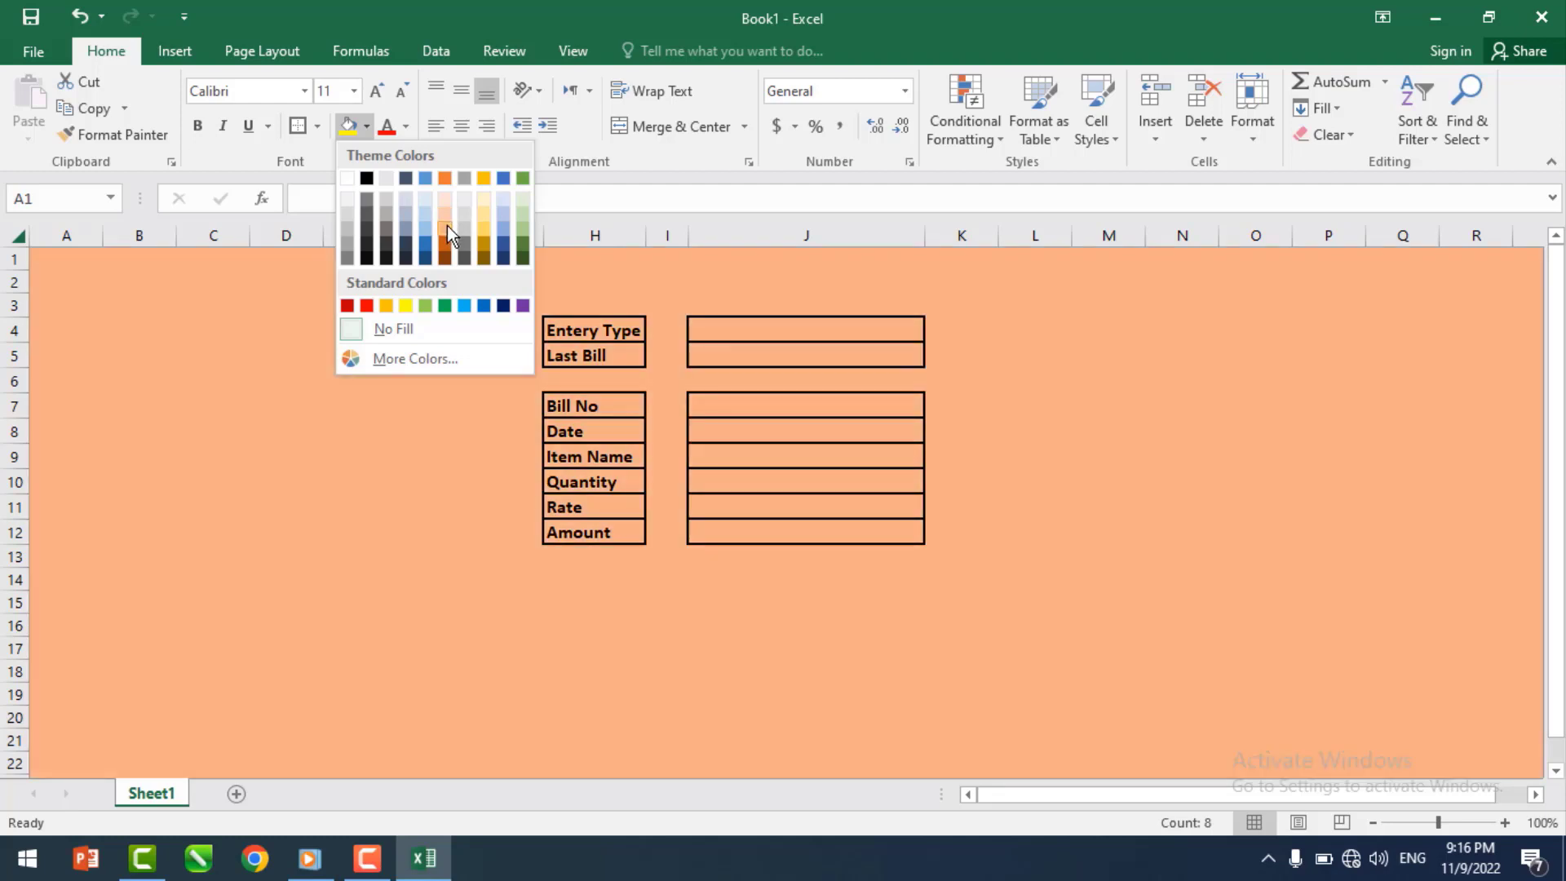
click(448, 226)
click(1057, 437)
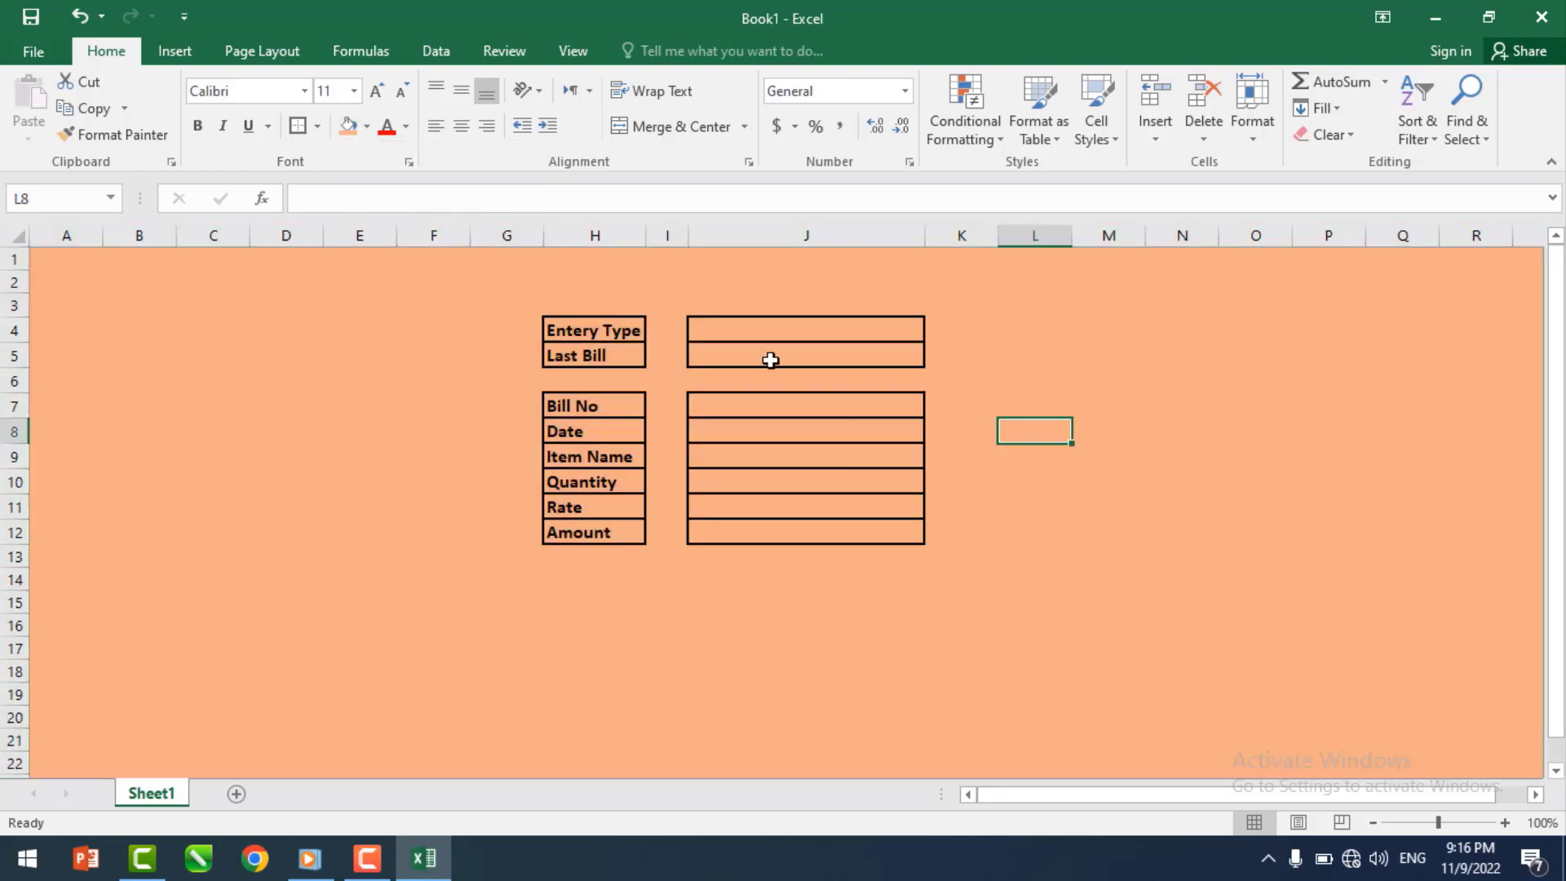
- Set No Fill on the form's label and input cells H4:H5, H7:H12, J4:J5 and J7:J12
drag(593, 327, 596, 351)
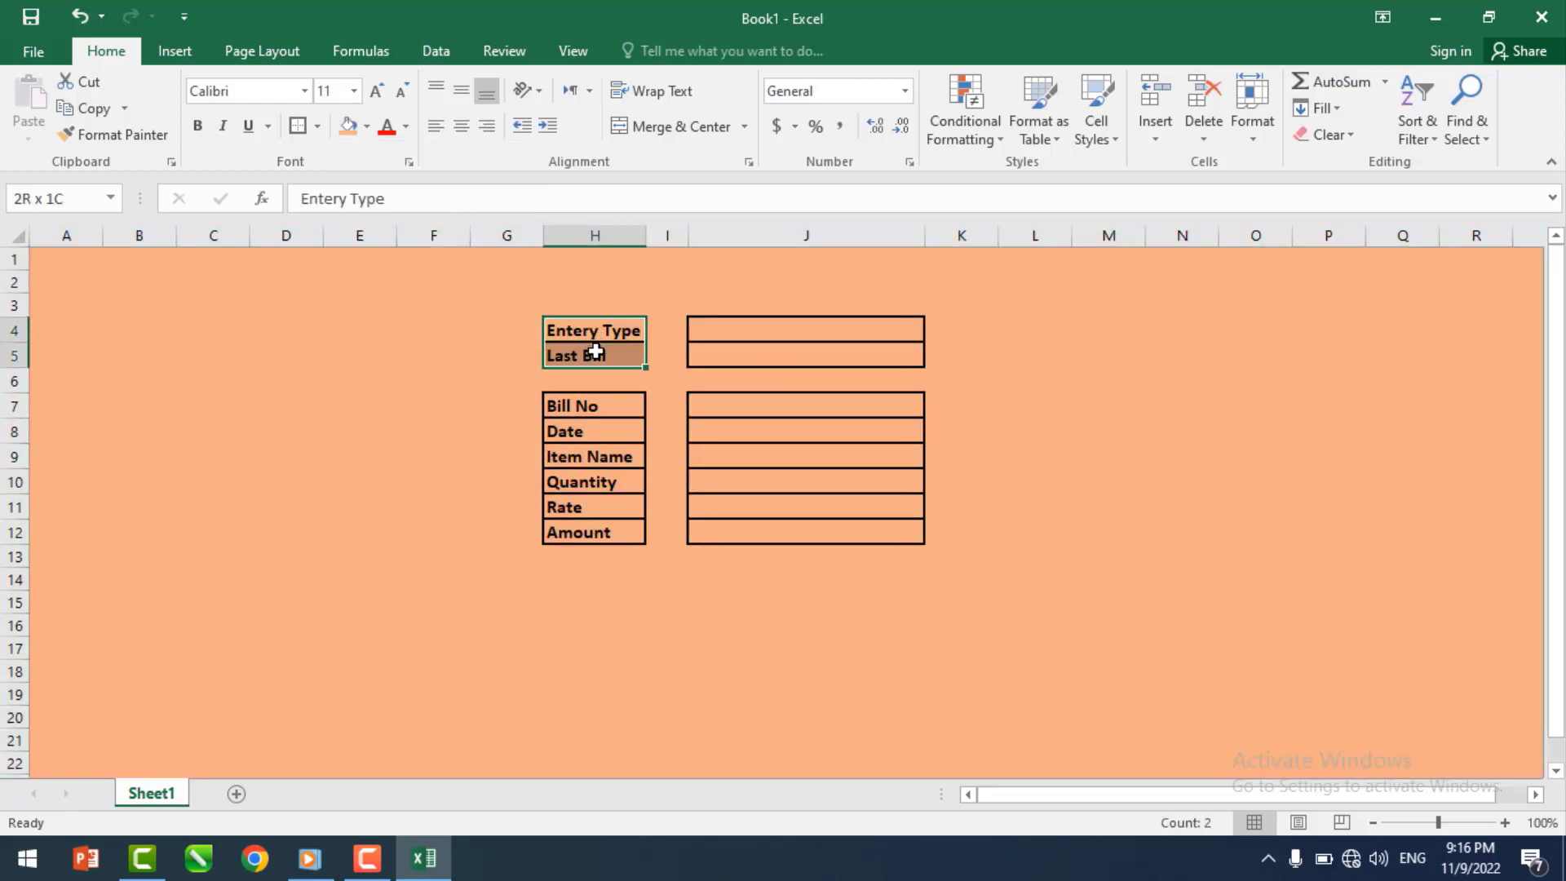
drag(575, 406, 595, 534)
drag(762, 326, 758, 346)
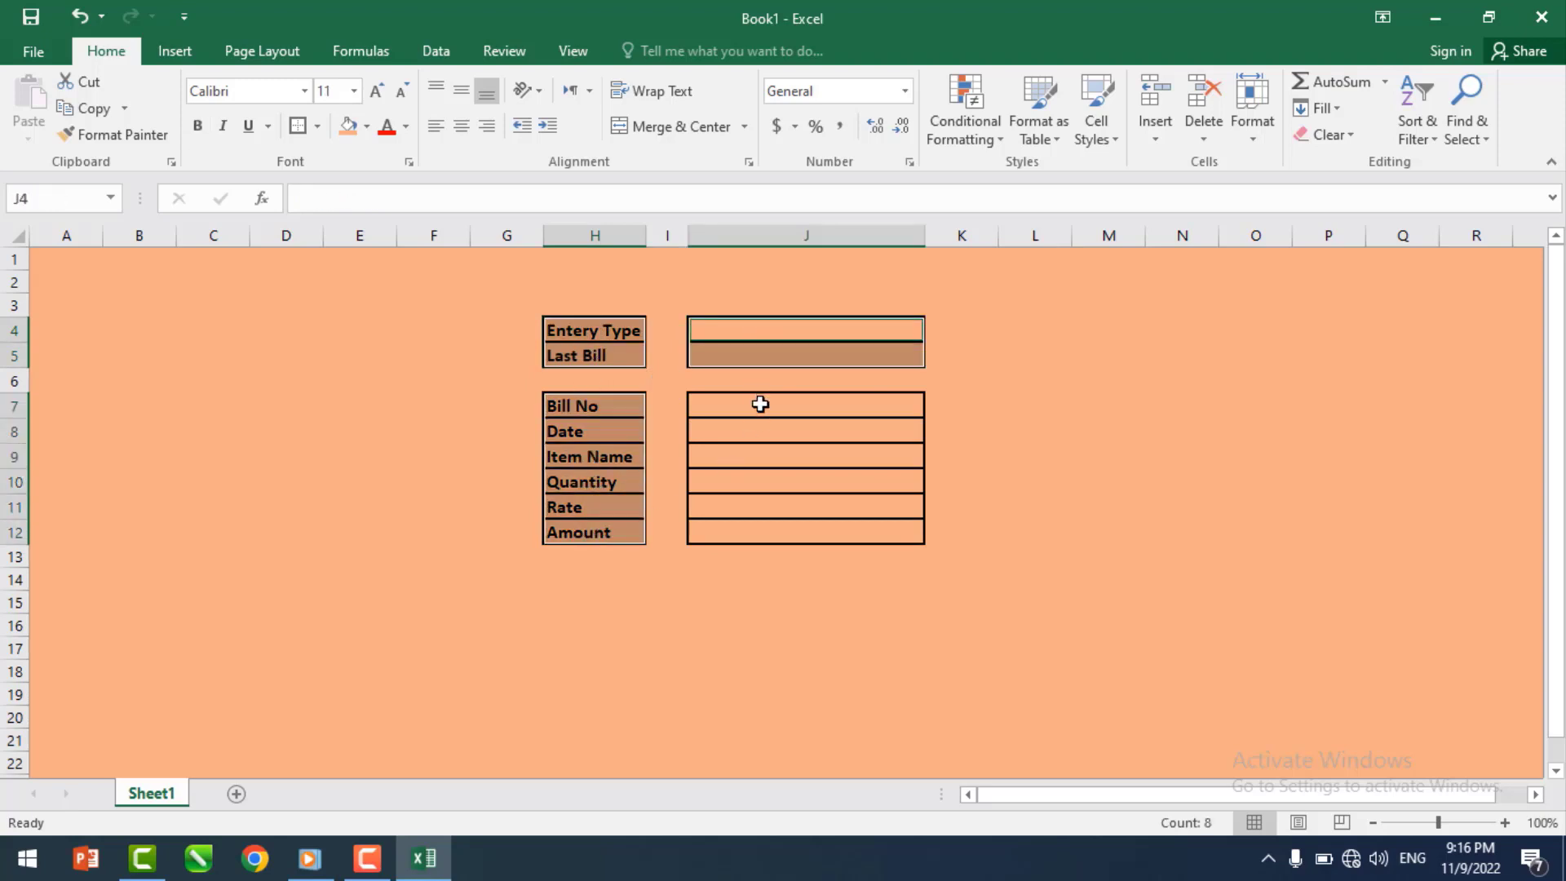
drag(759, 401, 766, 522)
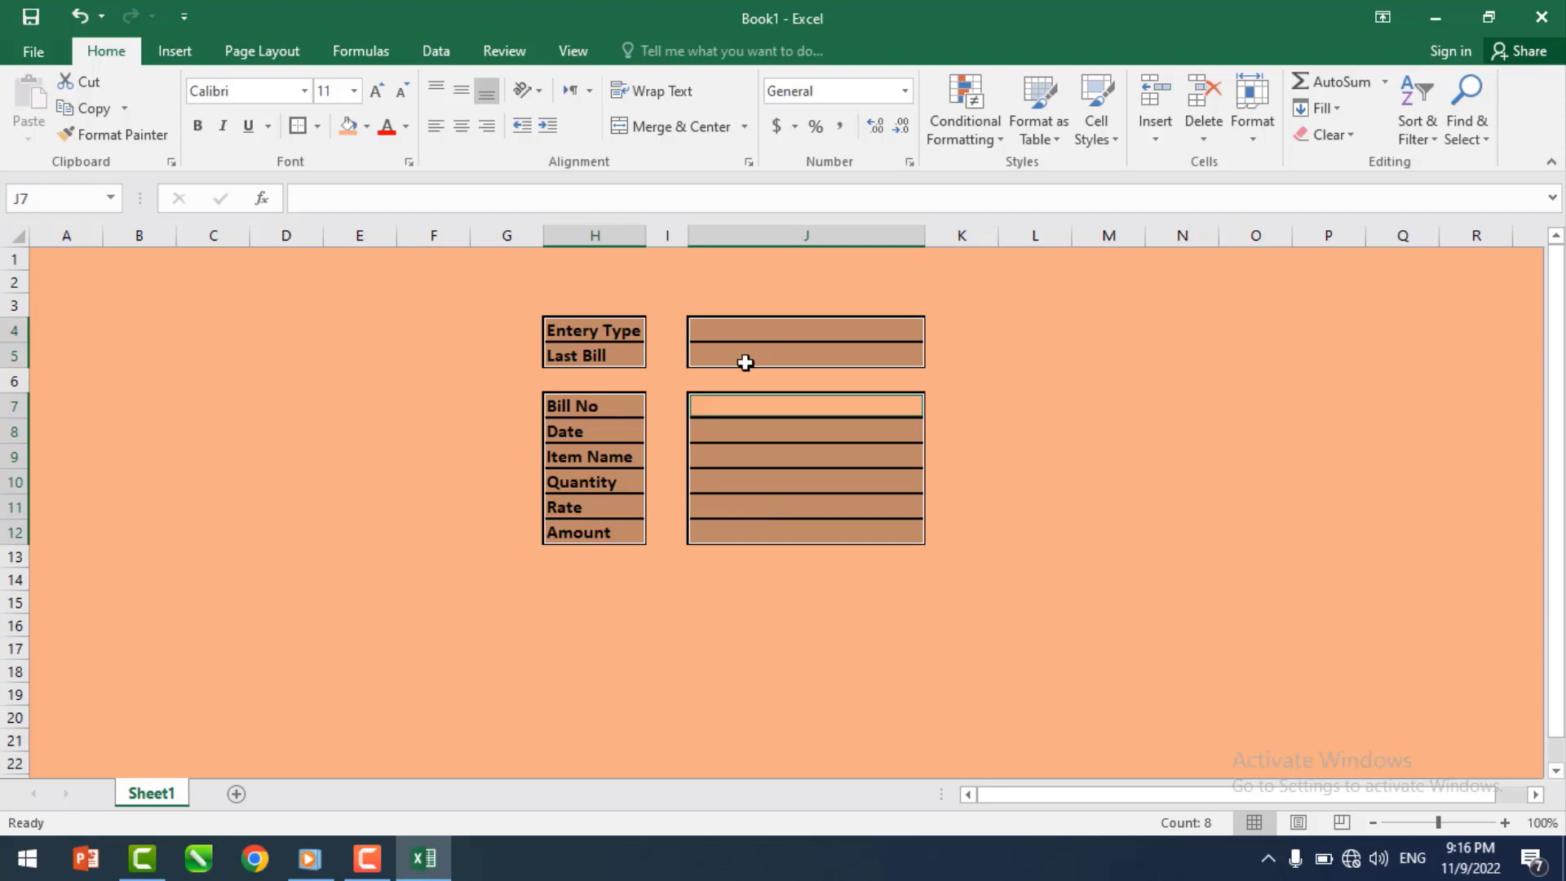
click(365, 126)
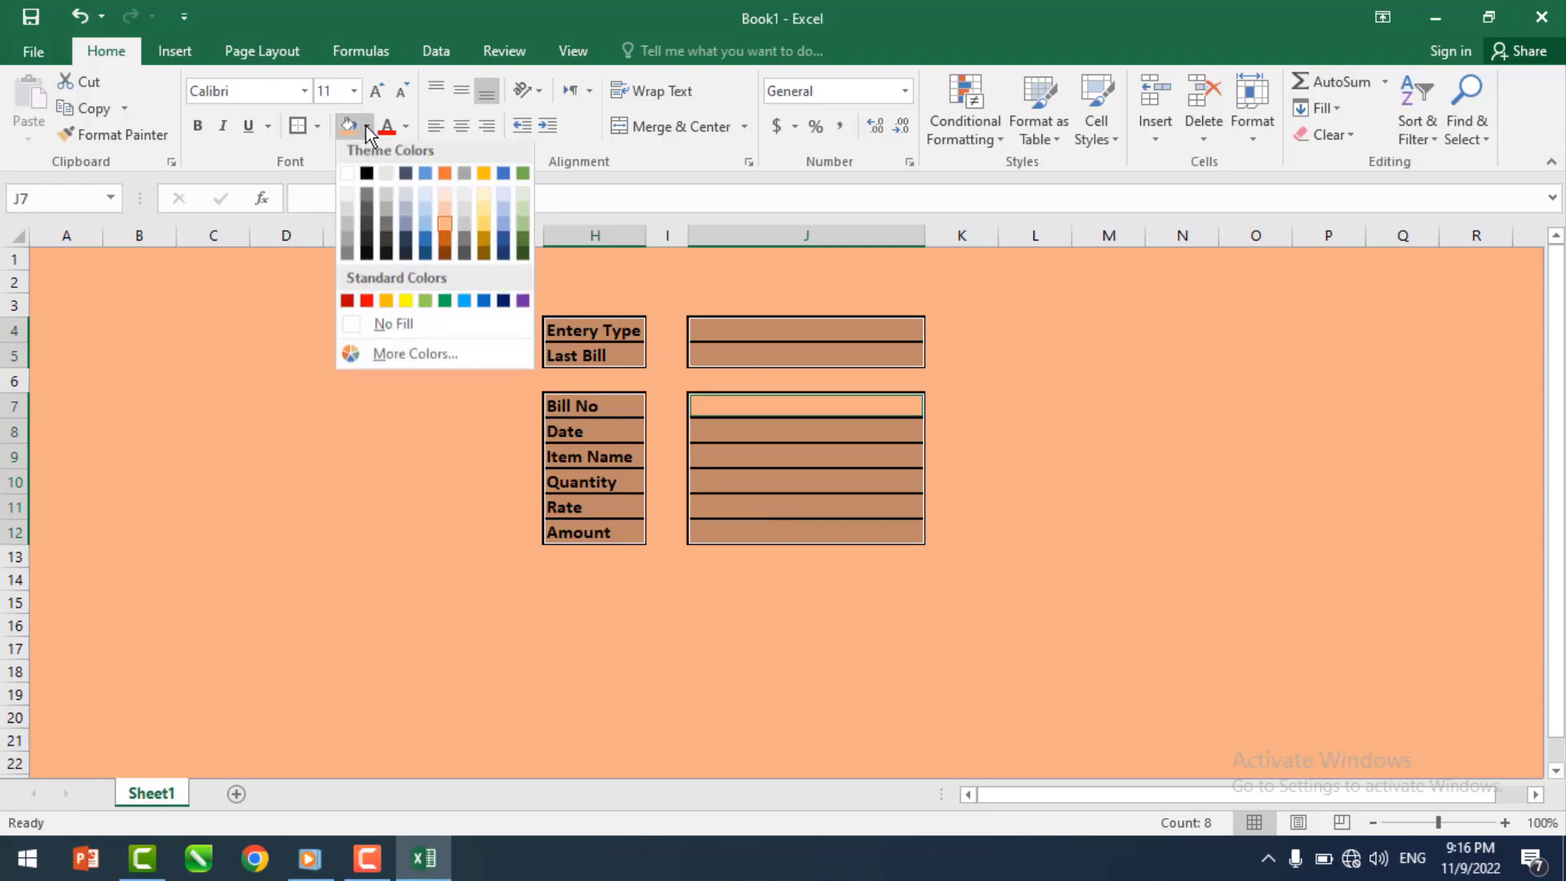
click(421, 329)
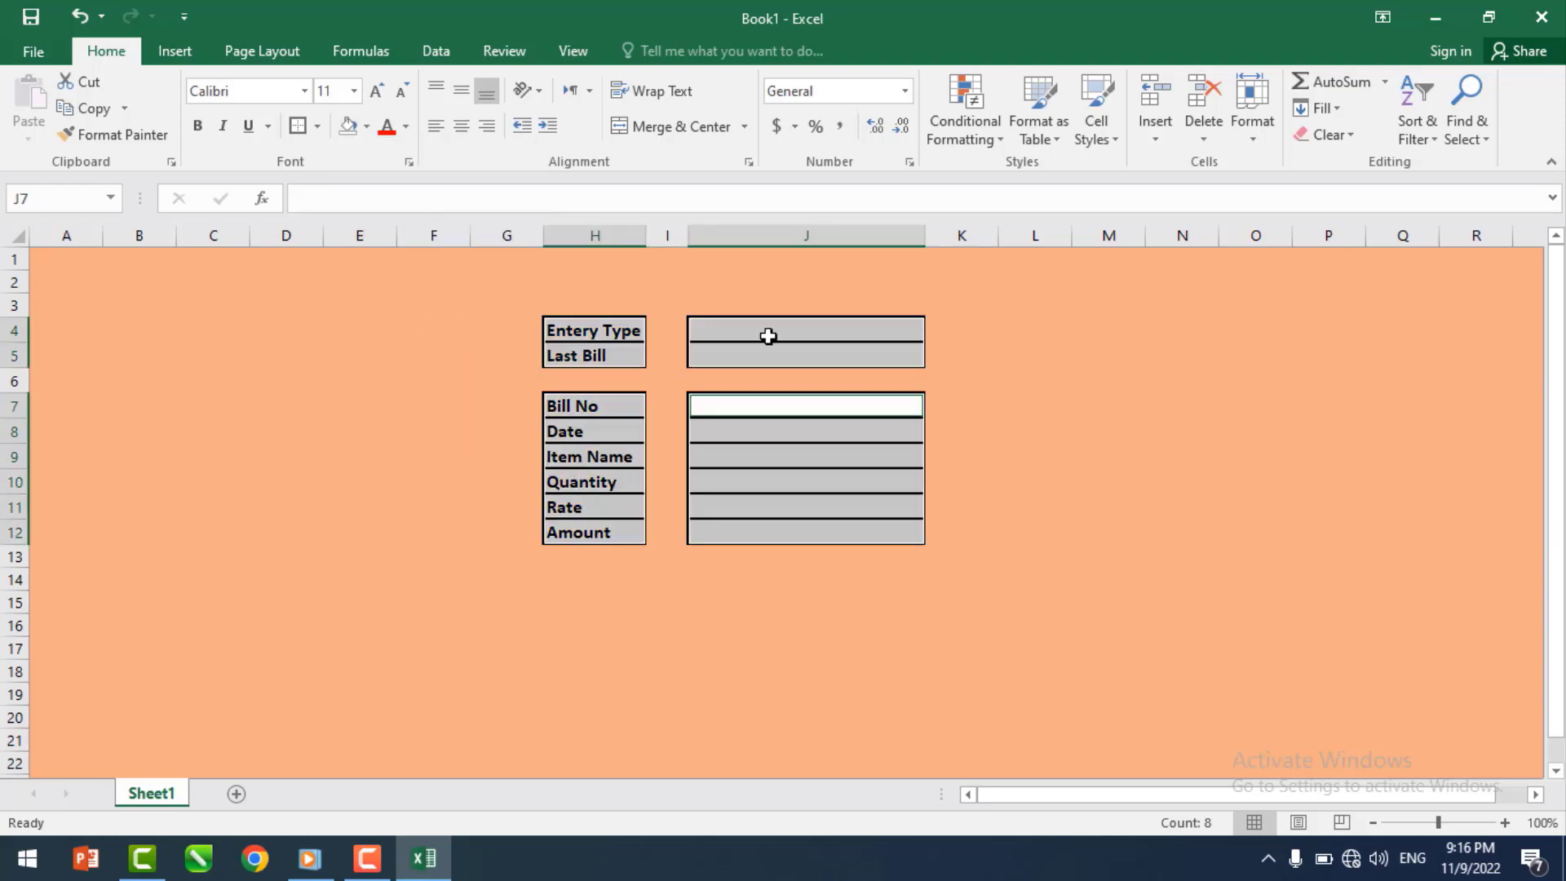
click(1133, 499)
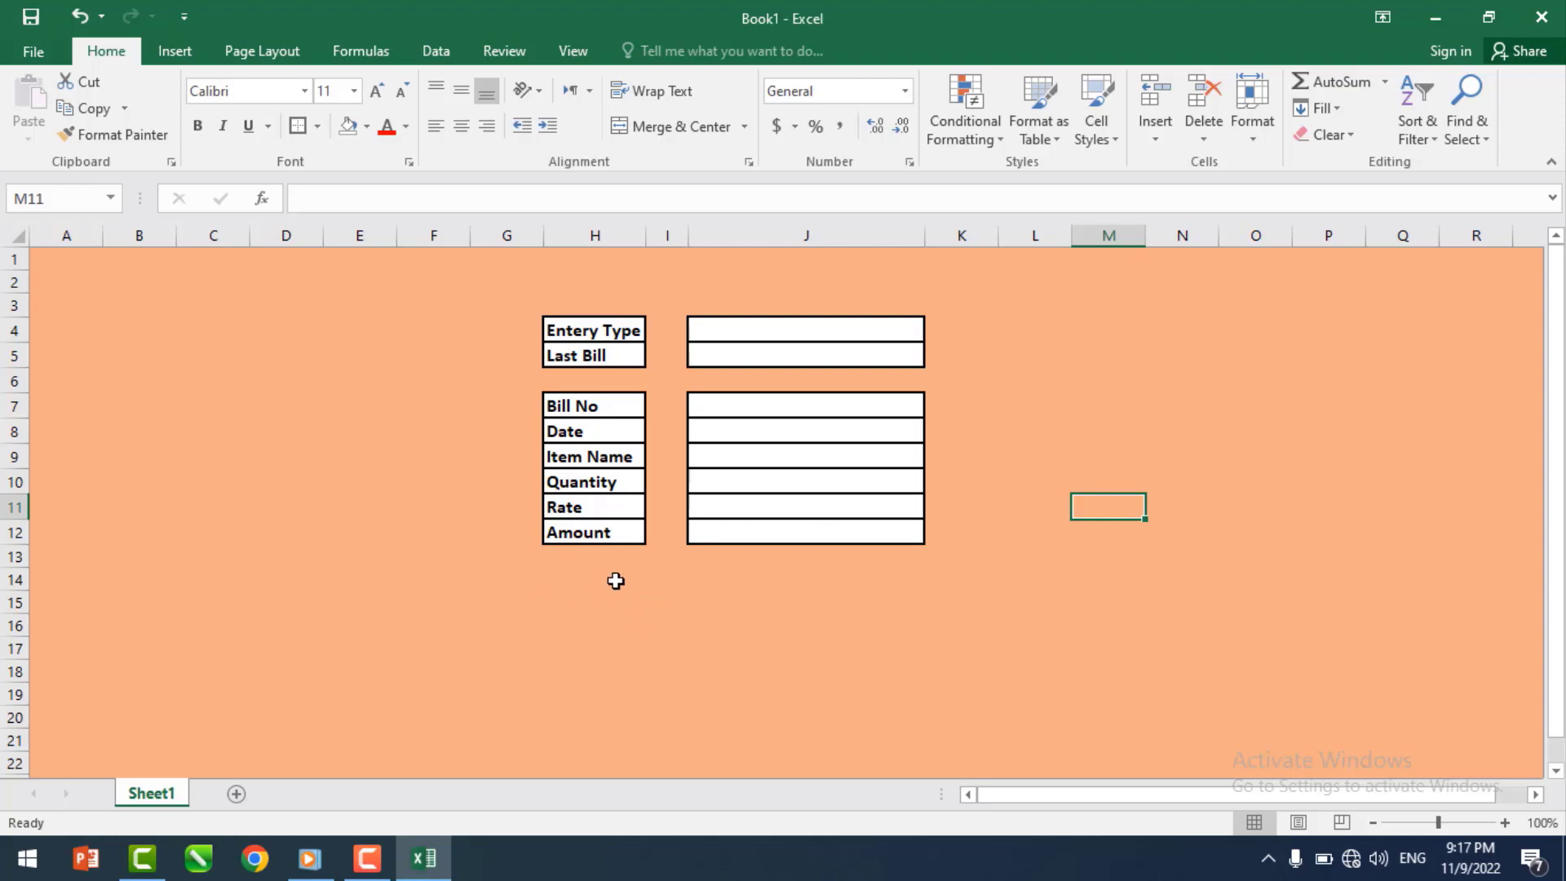
- Draw a rectangle about 3.44 cm wide and 0.77 cm high below the Amount label, around row 15
click(171, 49)
click(356, 82)
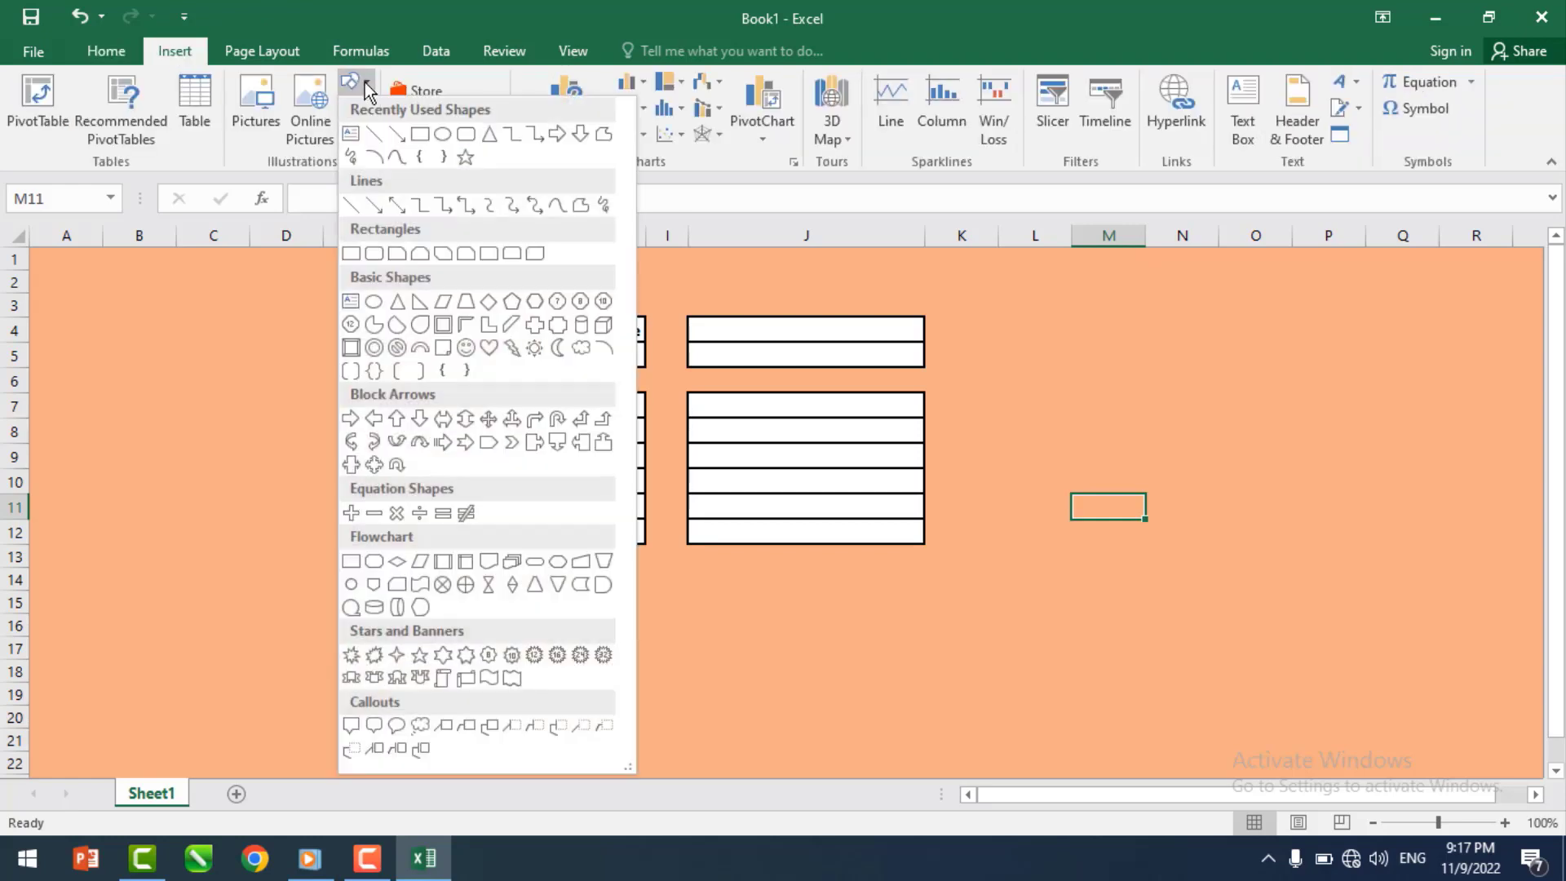
click(414, 134)
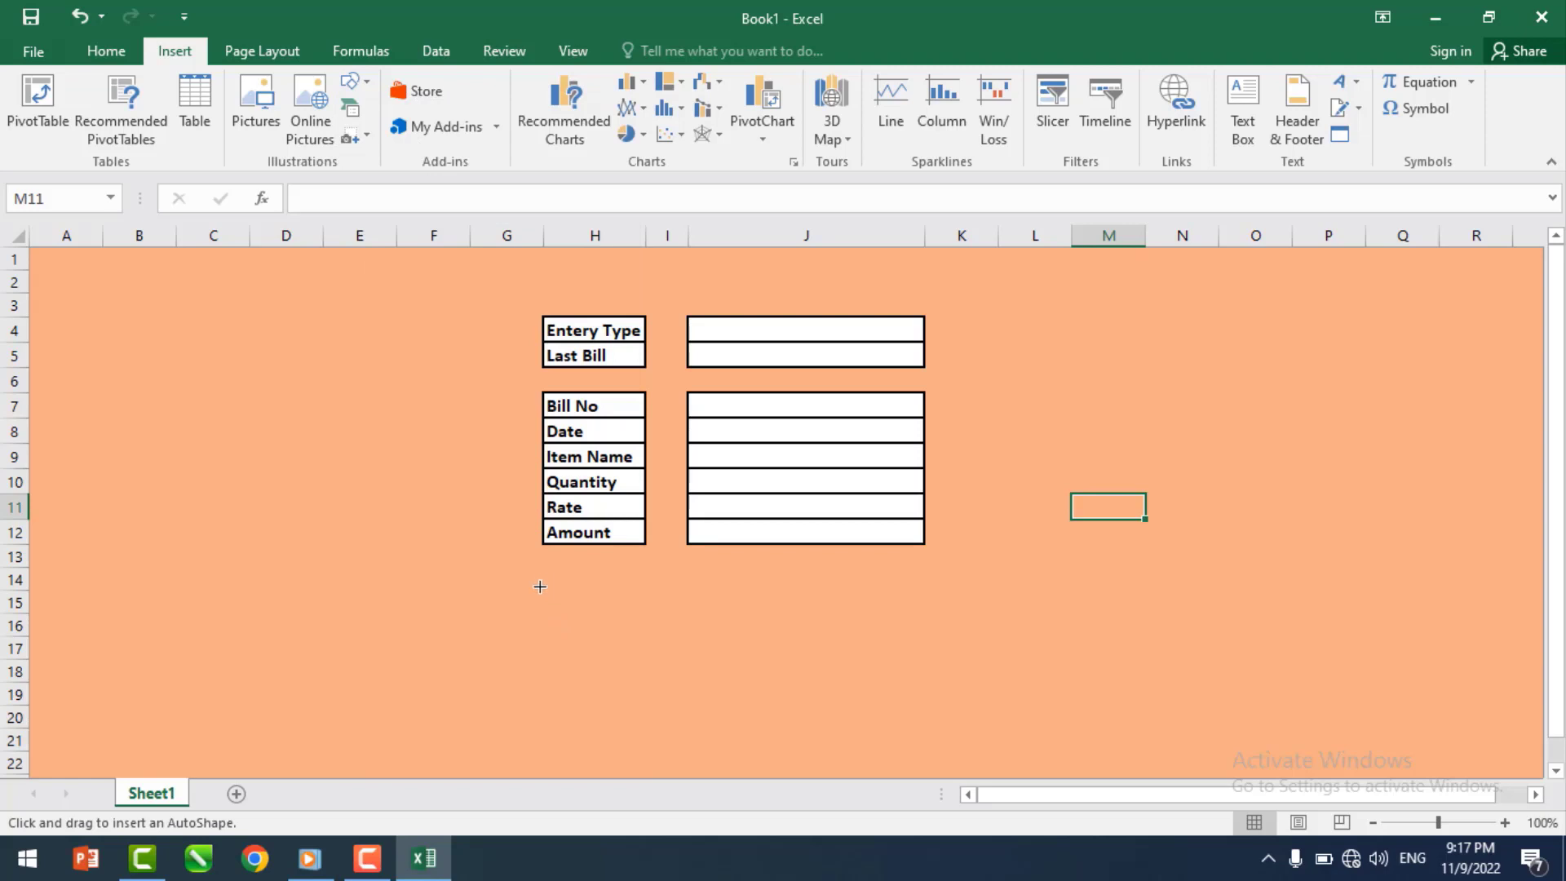
drag(540, 587, 621, 589)
mouse_move(650, 593)
mouse_down()
mouse_move(688, 595)
mouse_move(688, 620)
mouse_up()
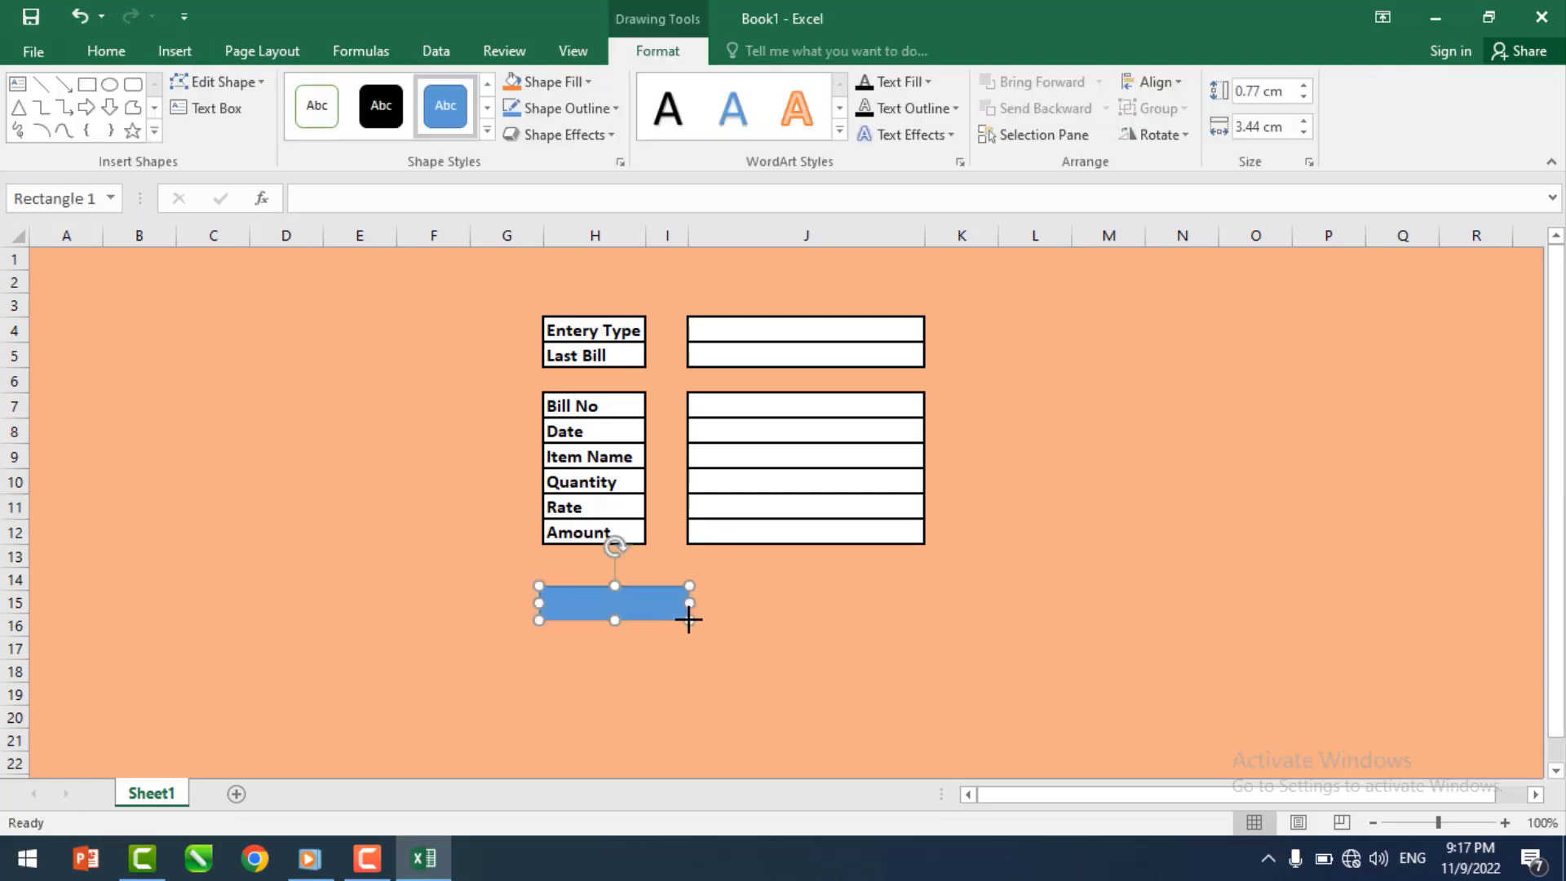
- Remove the rectangle's outline and fill the shape with solid gray
click(618, 109)
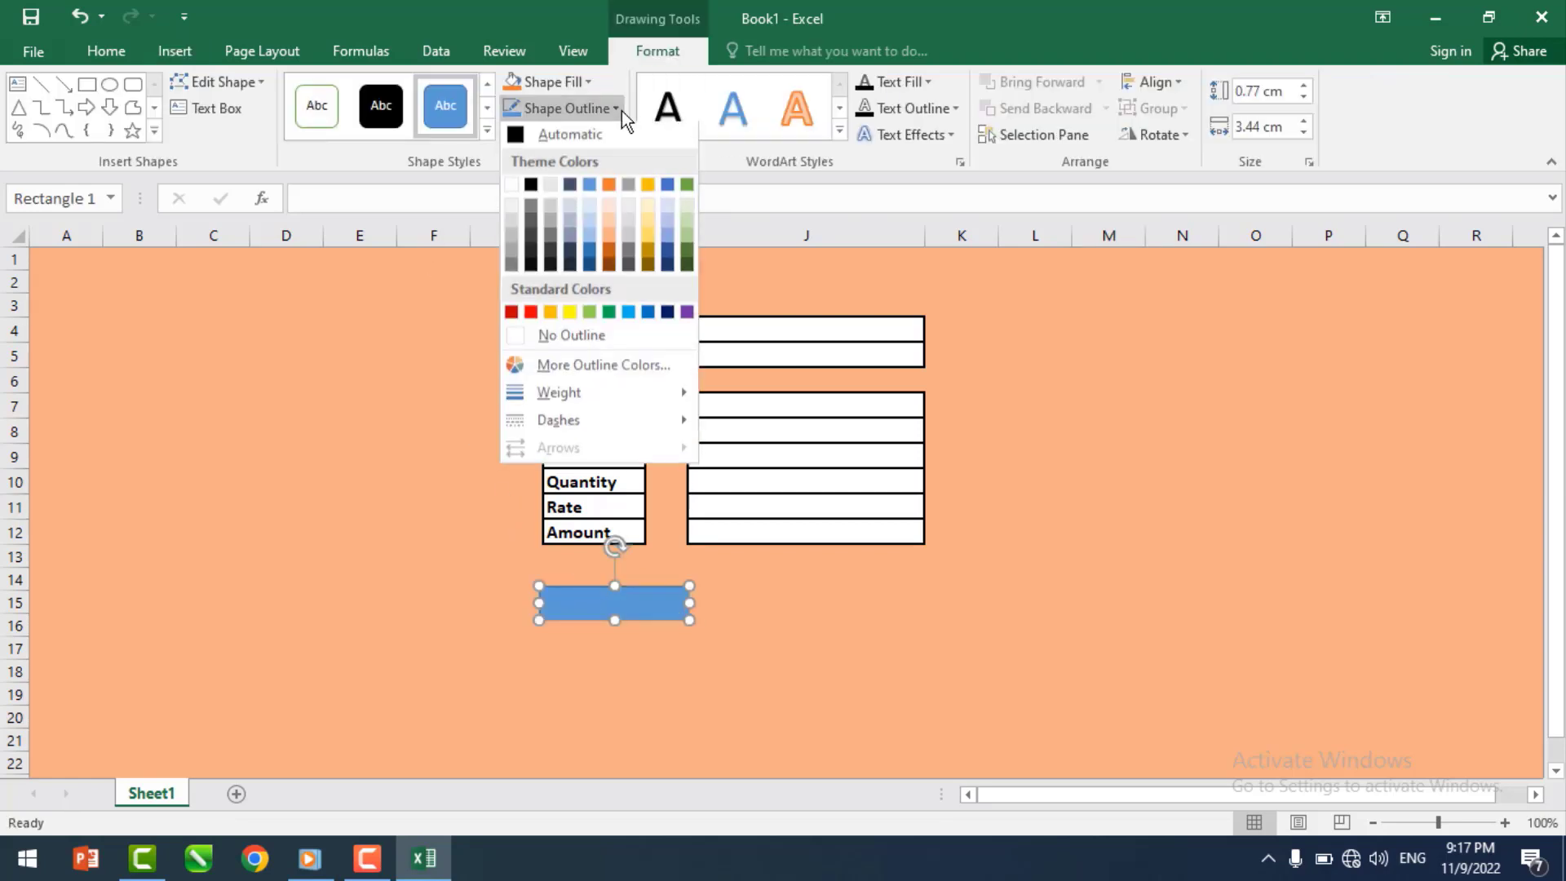
click(572, 339)
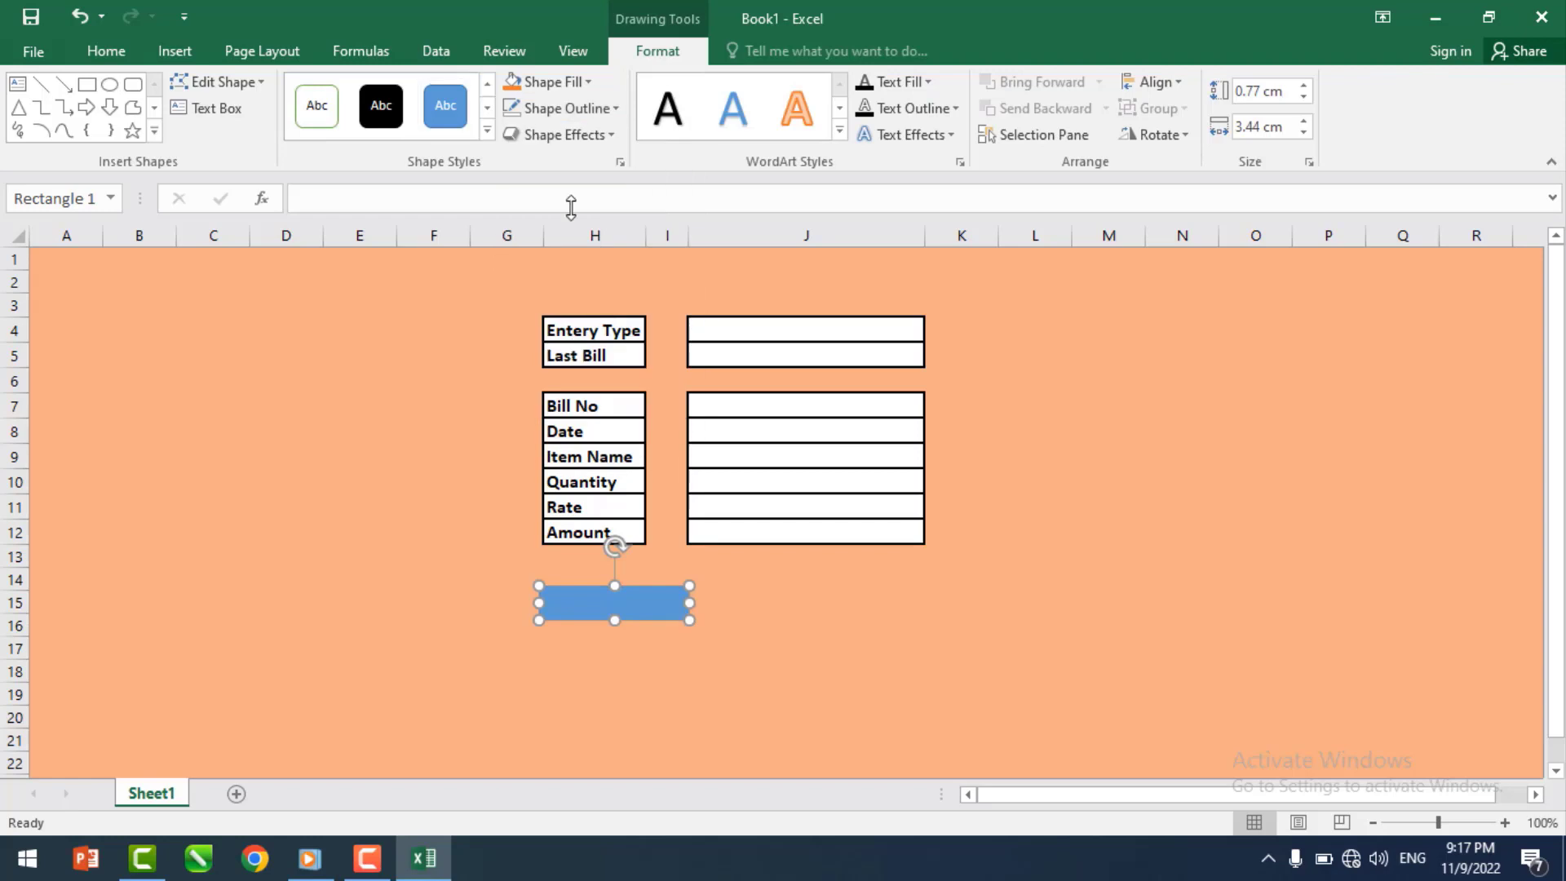
click(585, 84)
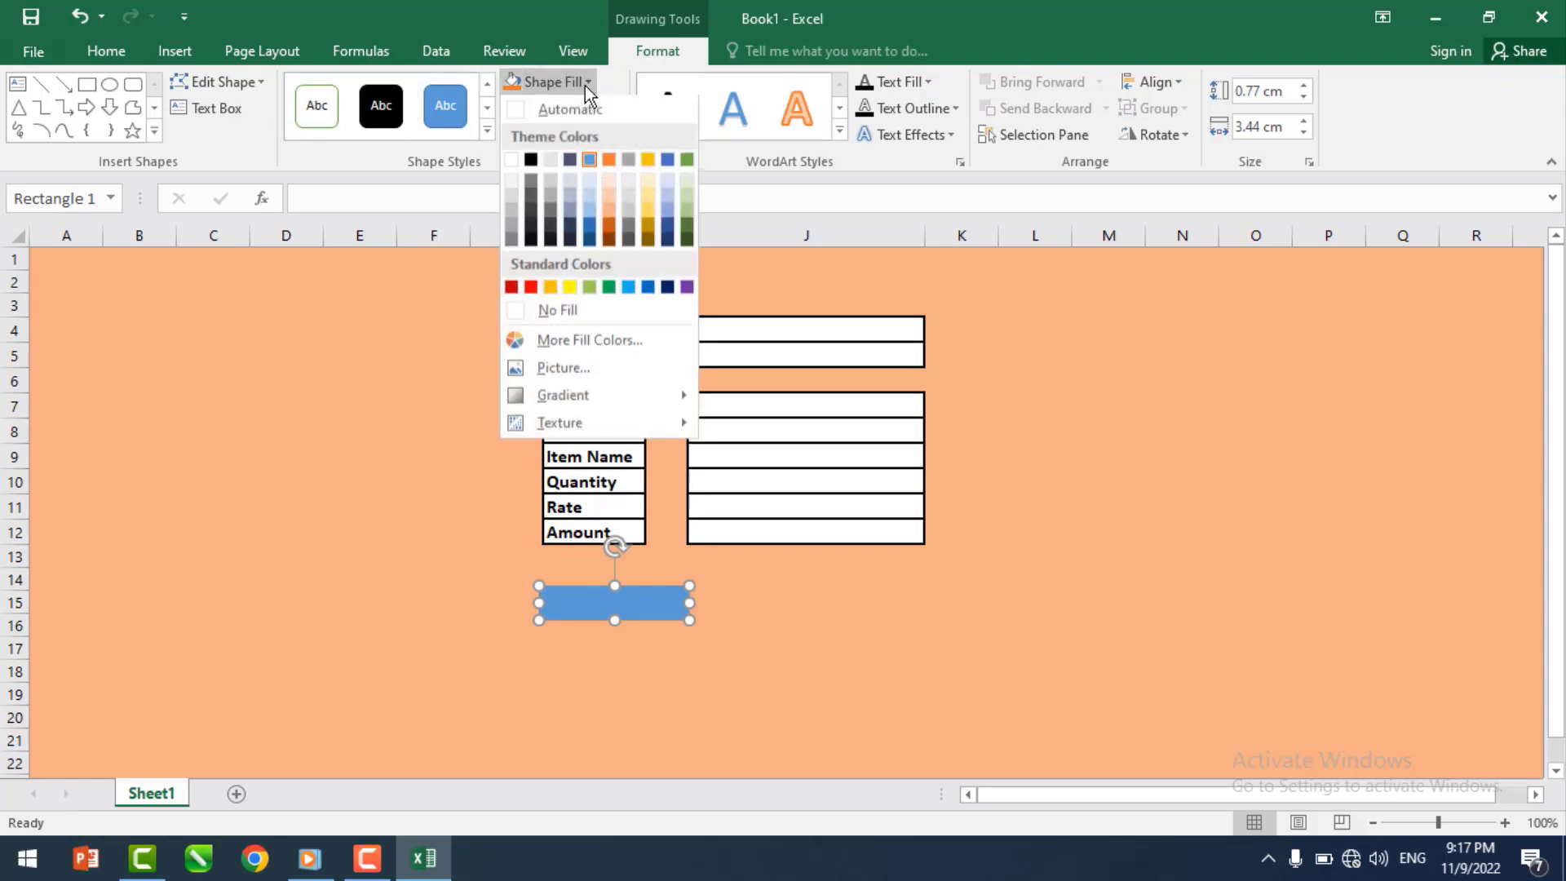
click(511, 224)
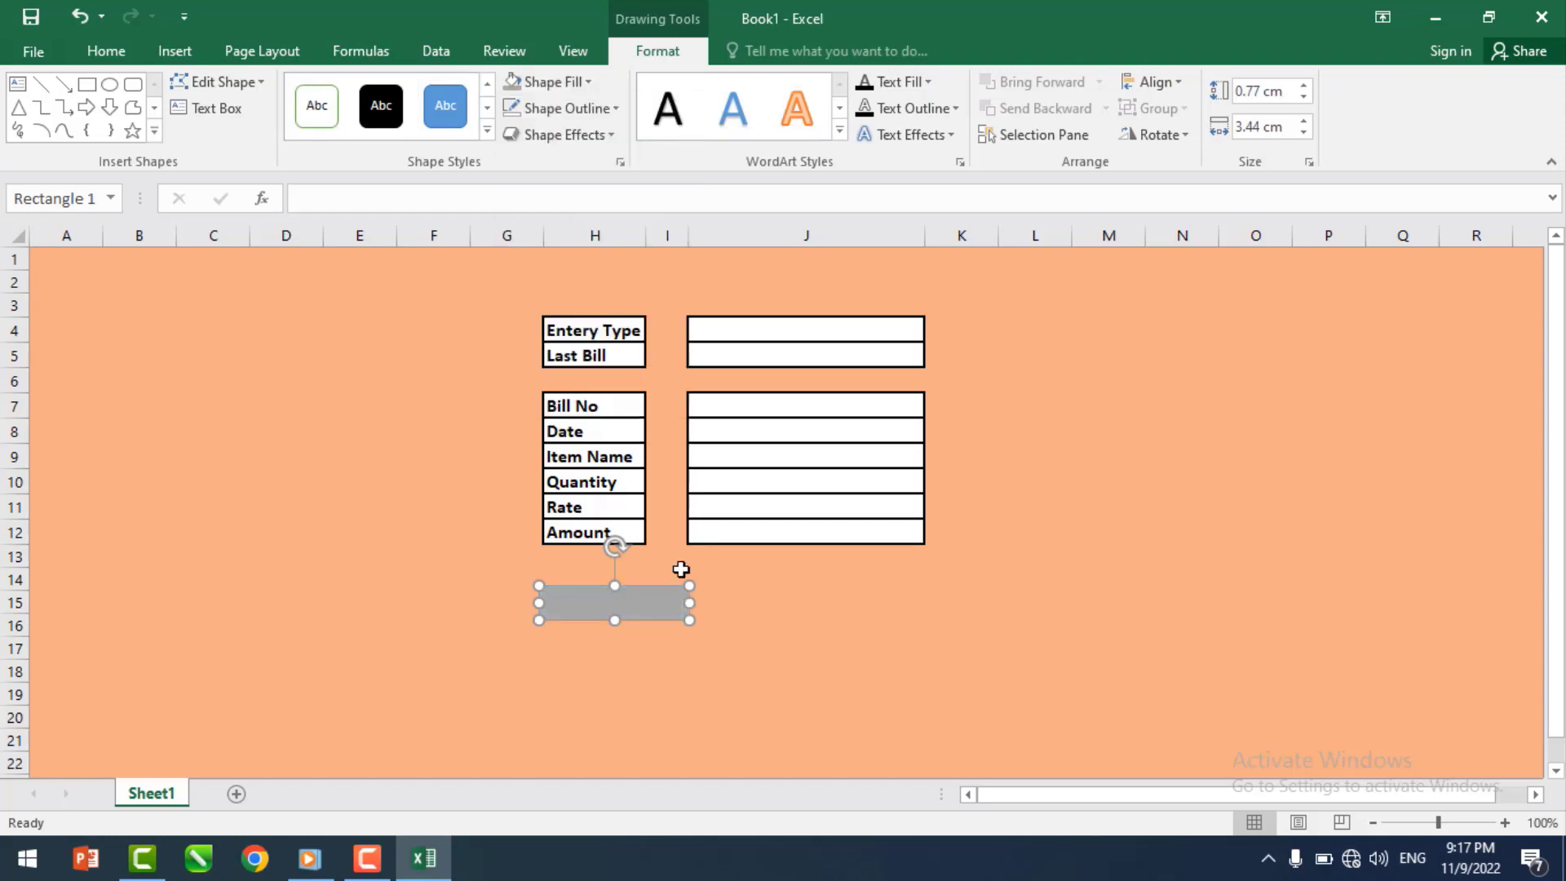
- Give the rectangle a gradient fill and set its first gradient stop to dark gray with -50% brightness
right_click(651, 607)
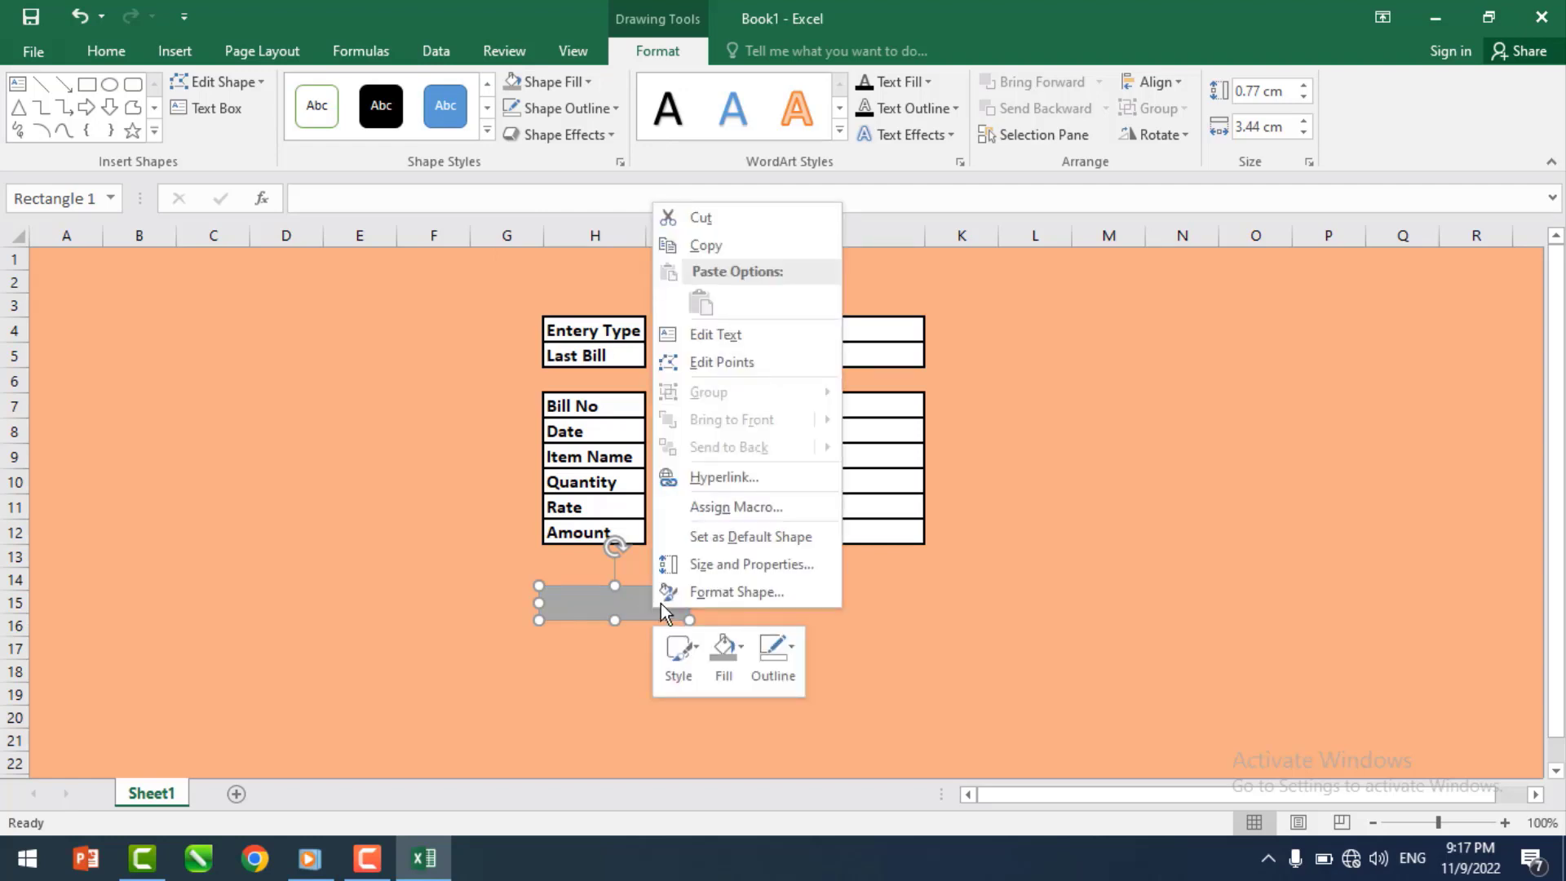
click(690, 603)
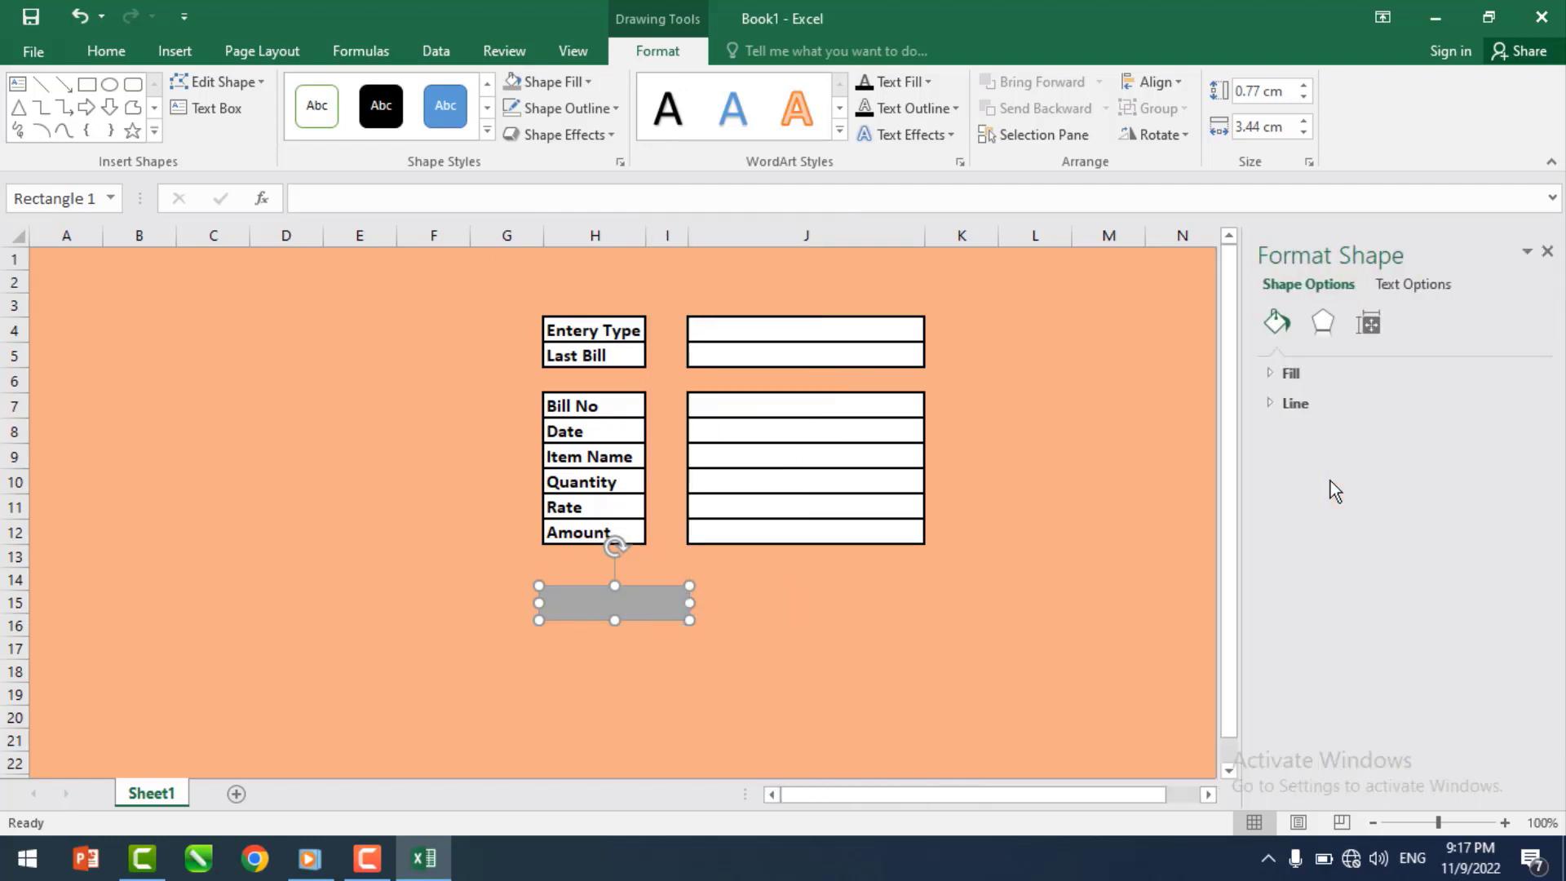
click(1271, 372)
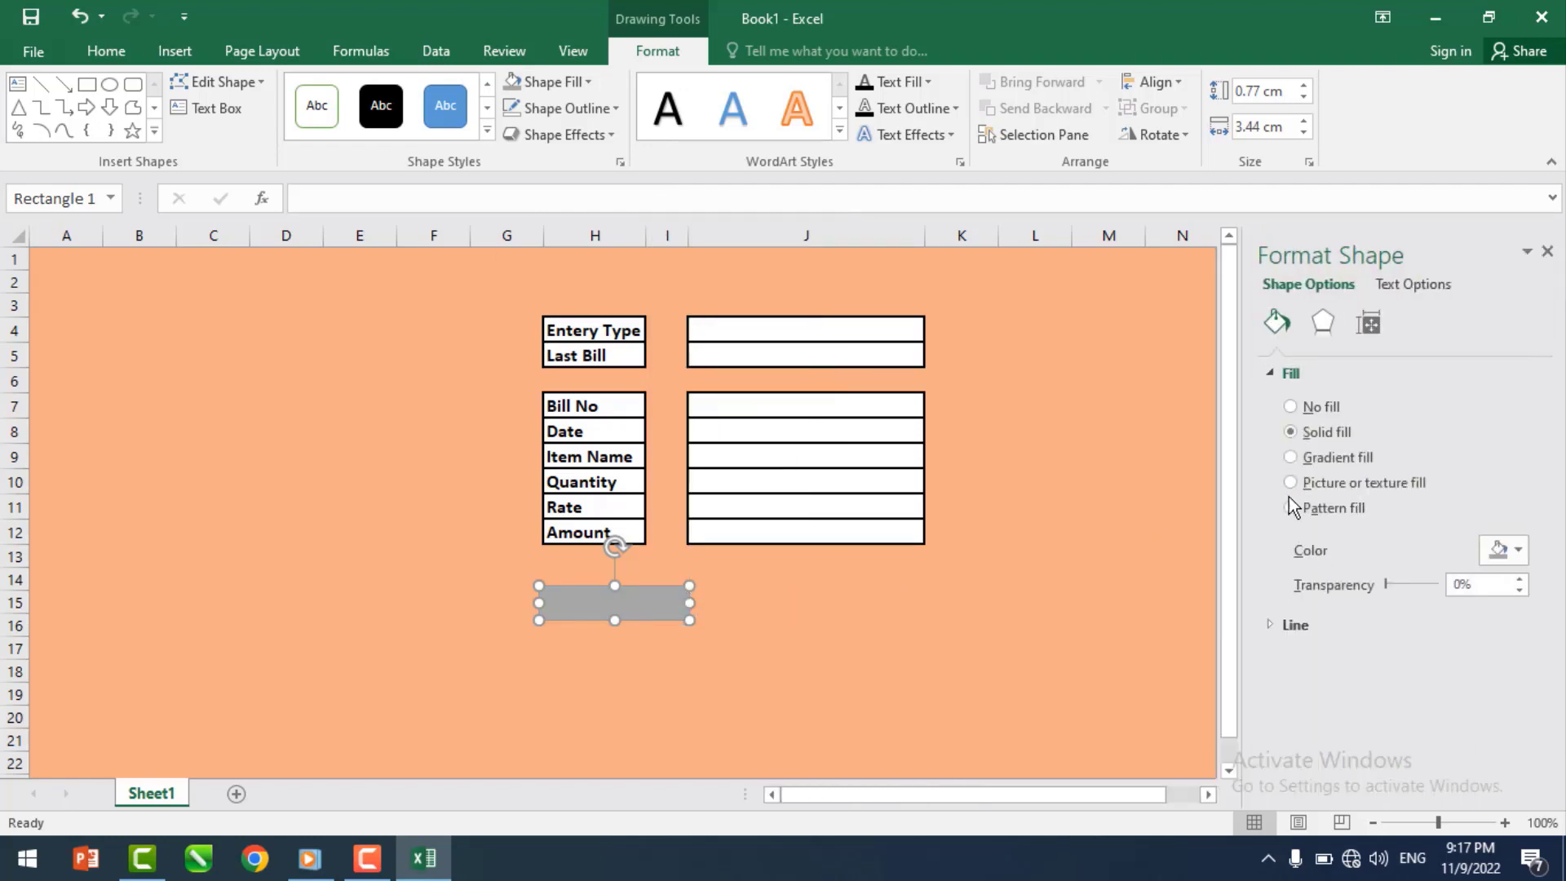
click(1316, 455)
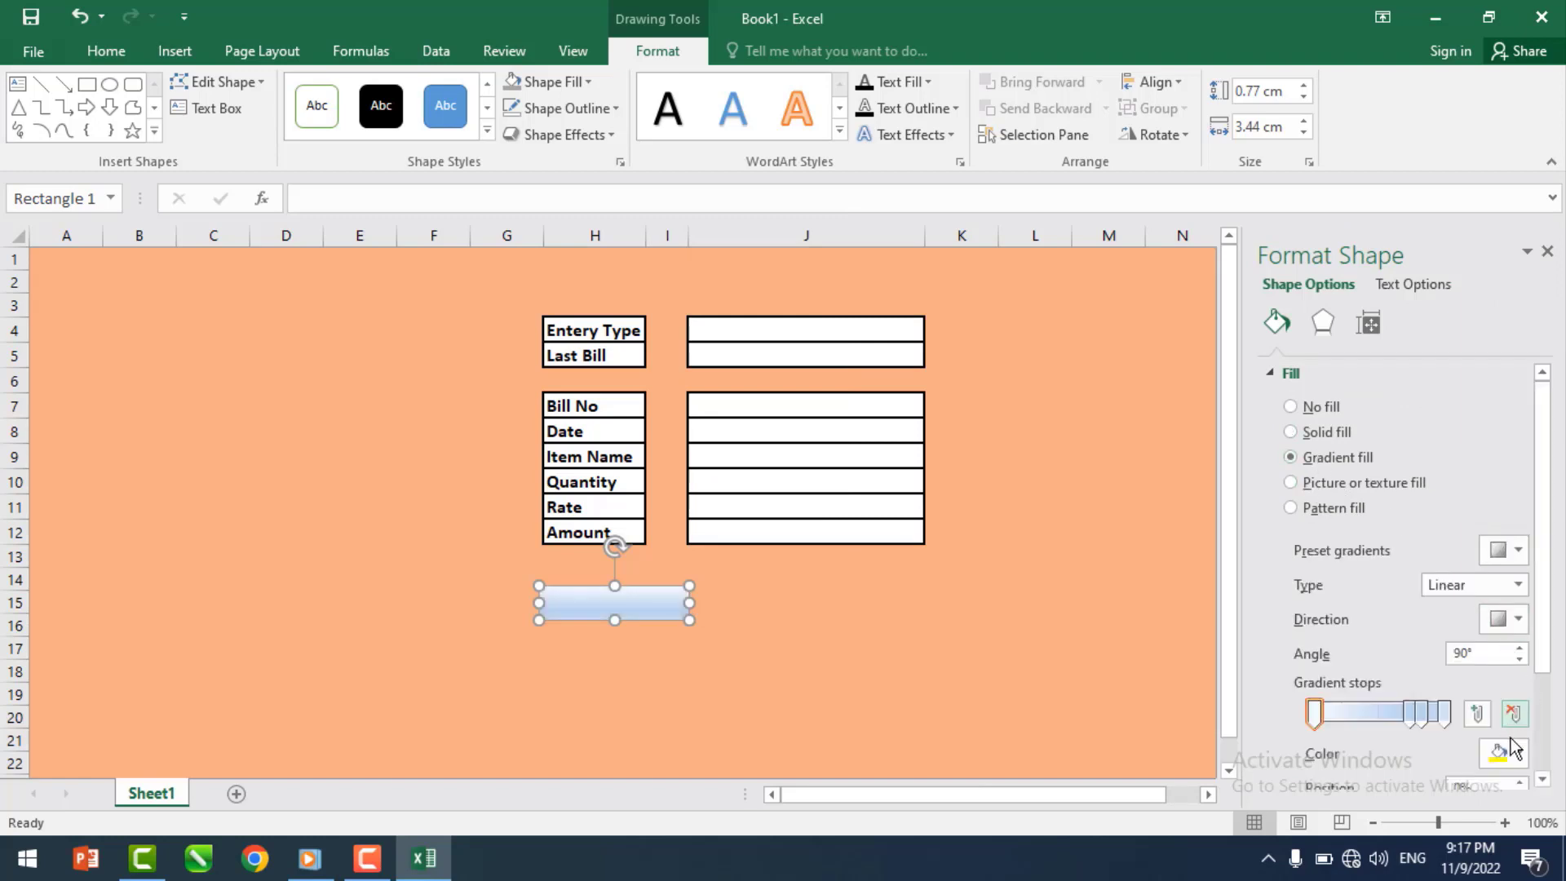
scroll(1548, 701, down, 1)
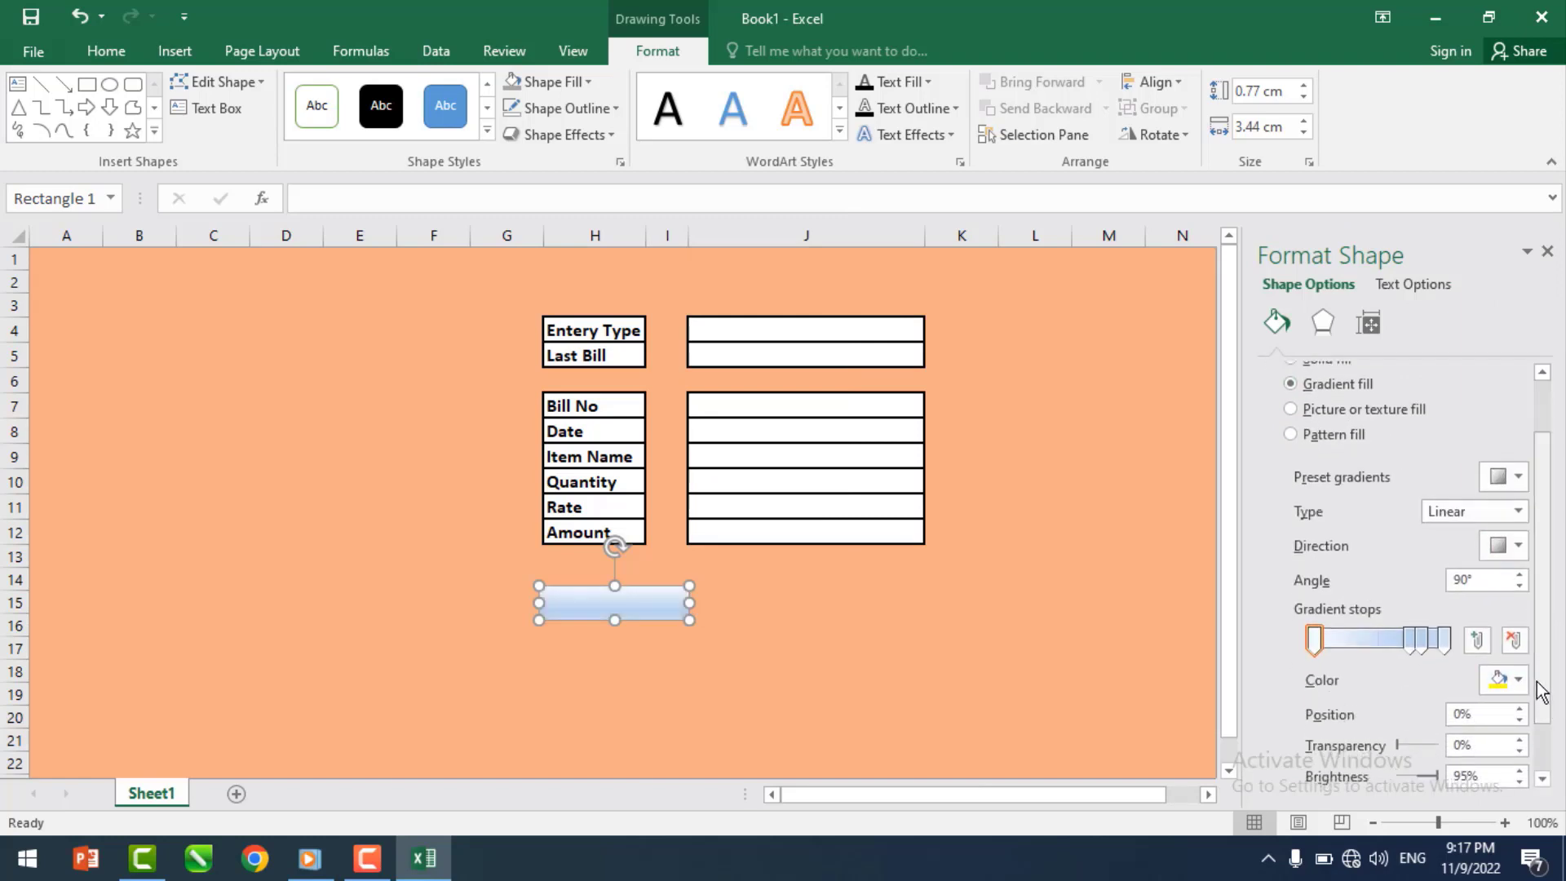
click(1519, 681)
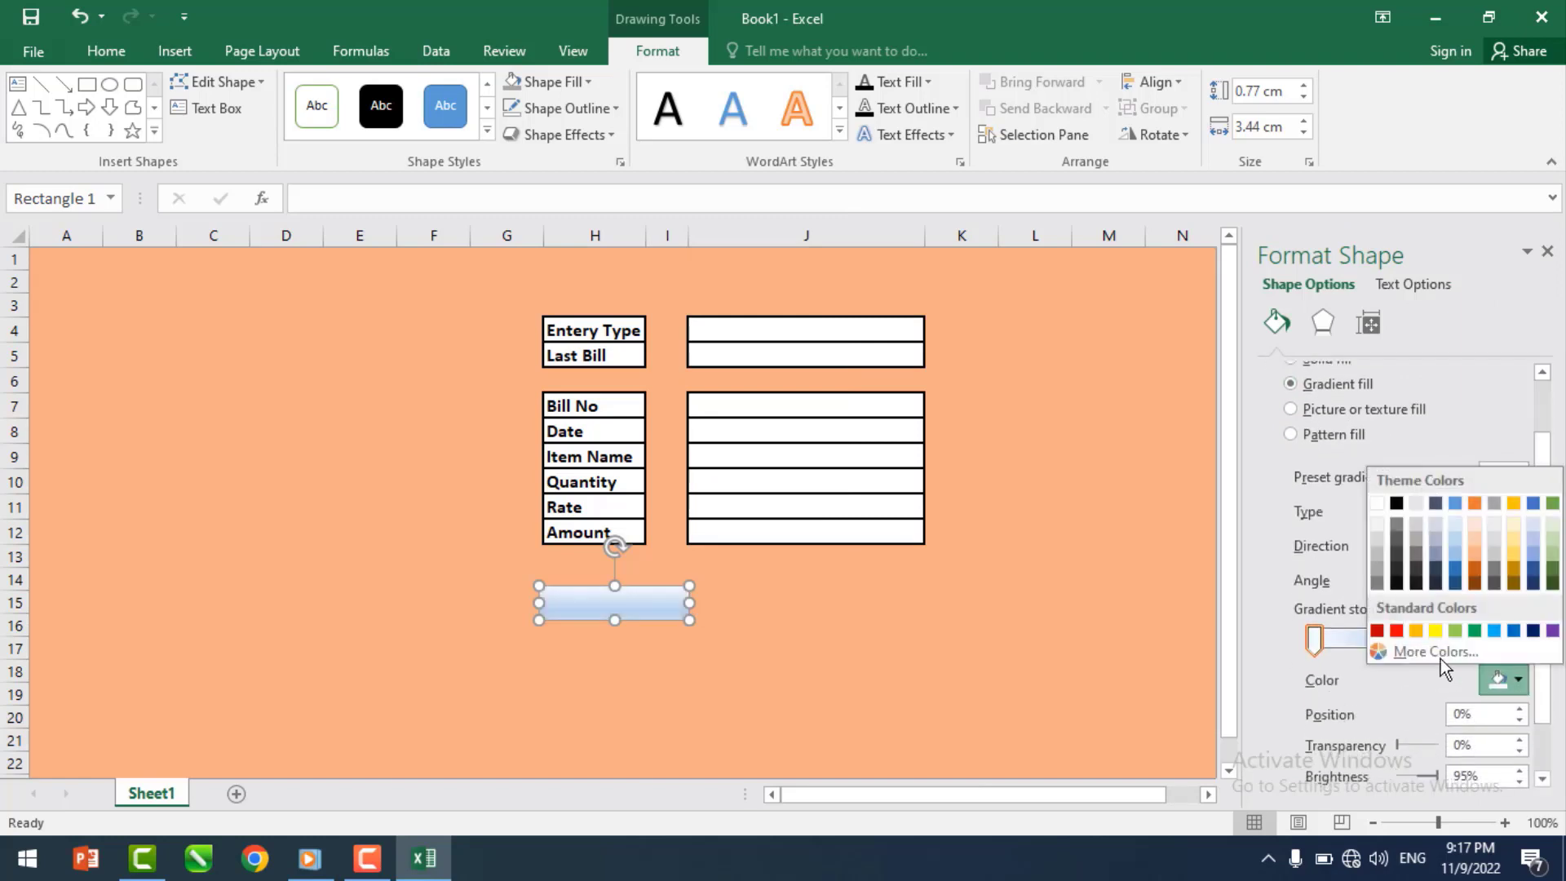
click(1375, 582)
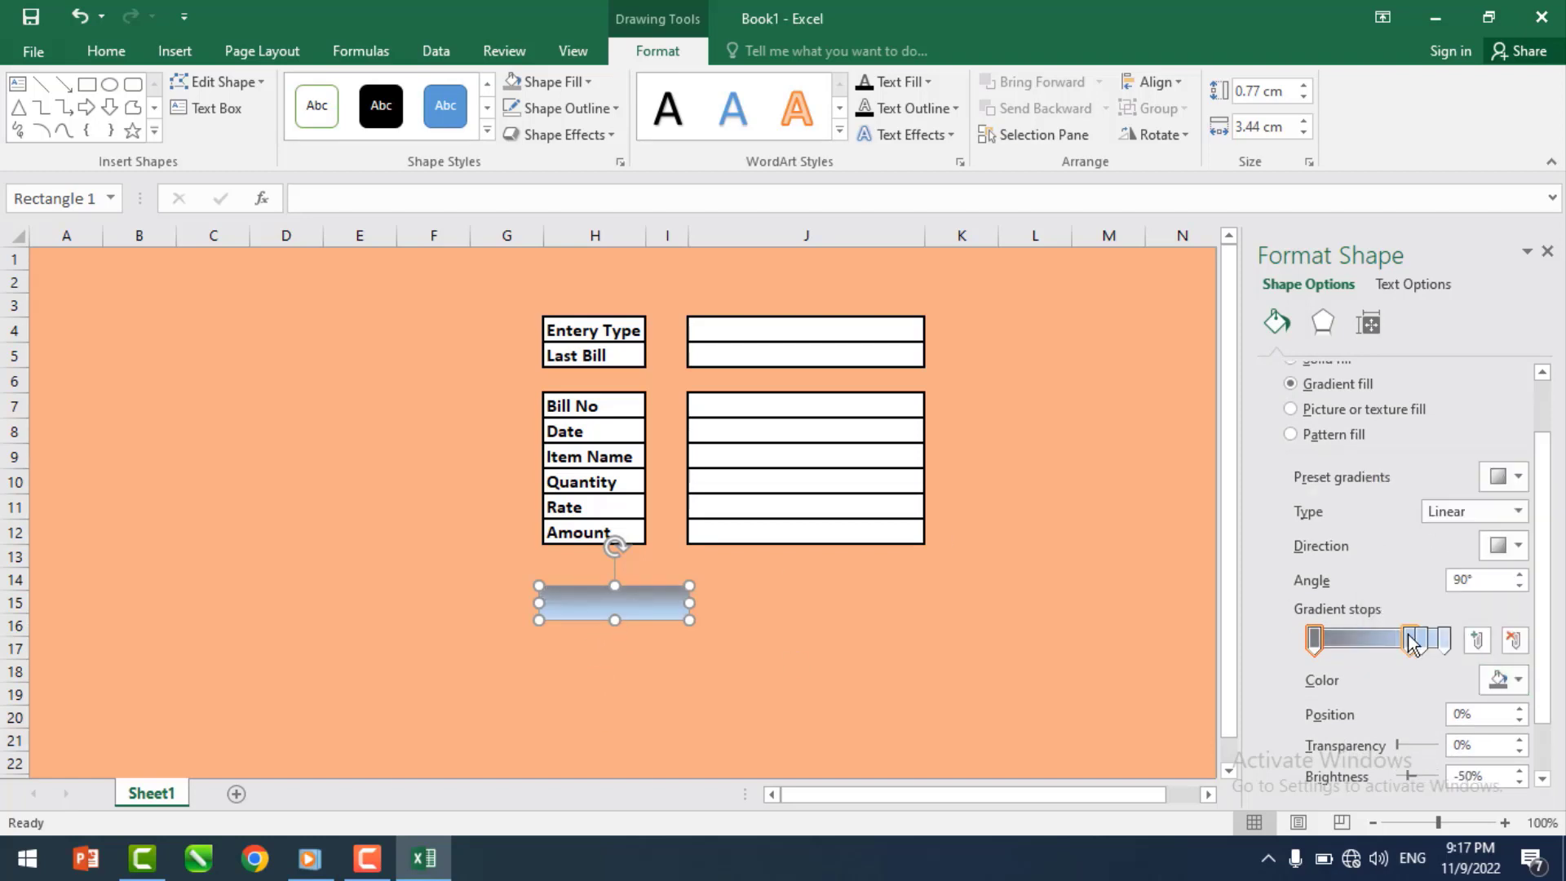
- Reduce the rectangle's gradient to three stops with the middle one at 52%, and set its linear direction to 45°
drag(1410, 641, 1380, 645)
click(1514, 640)
click(1519, 547)
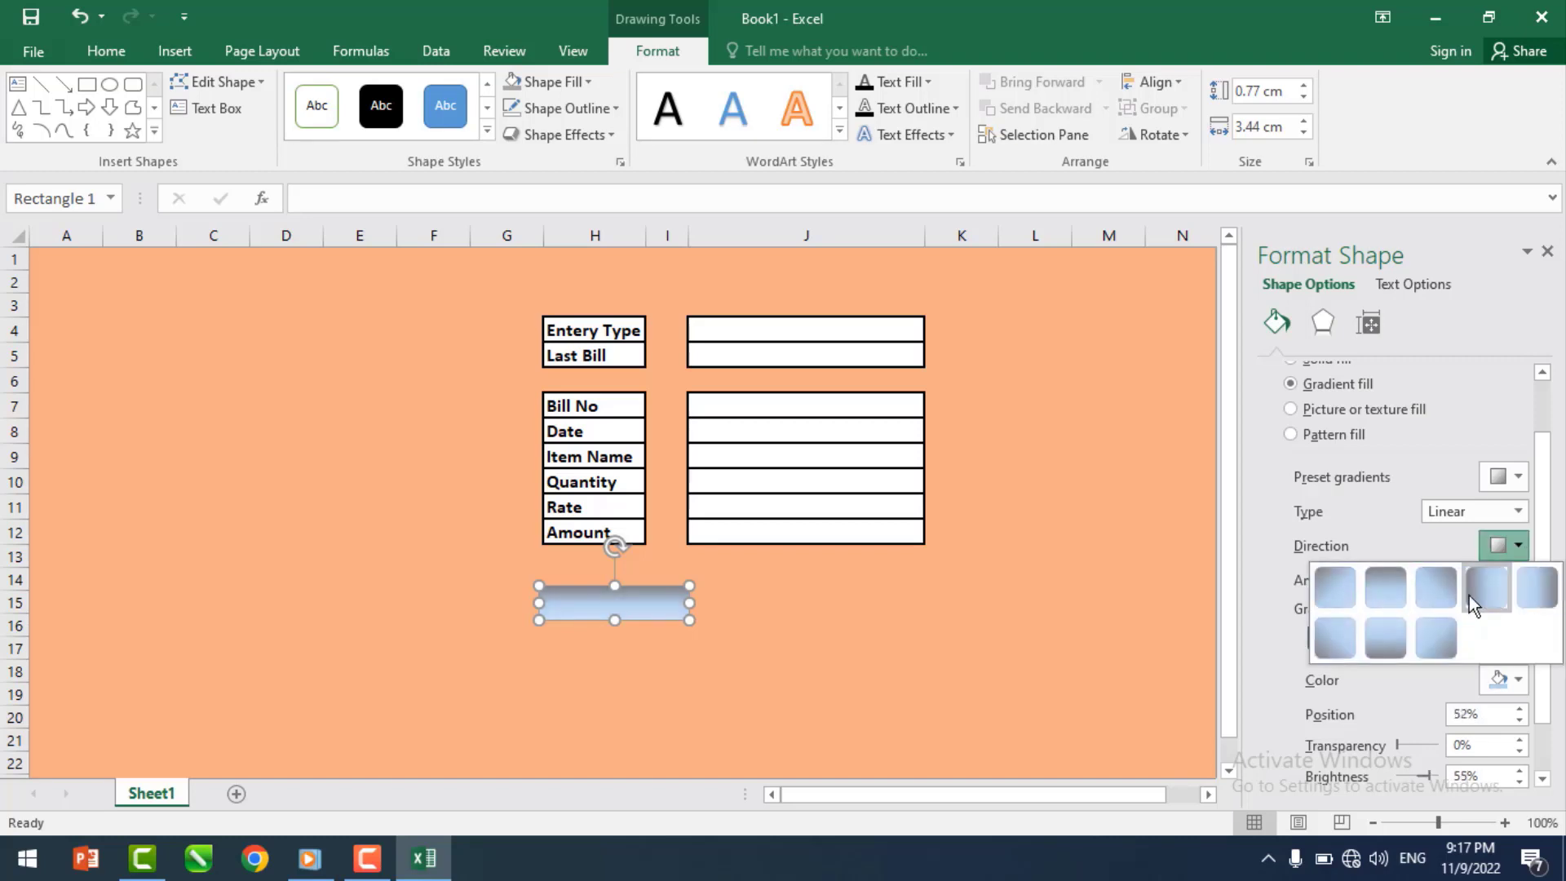
click(1349, 588)
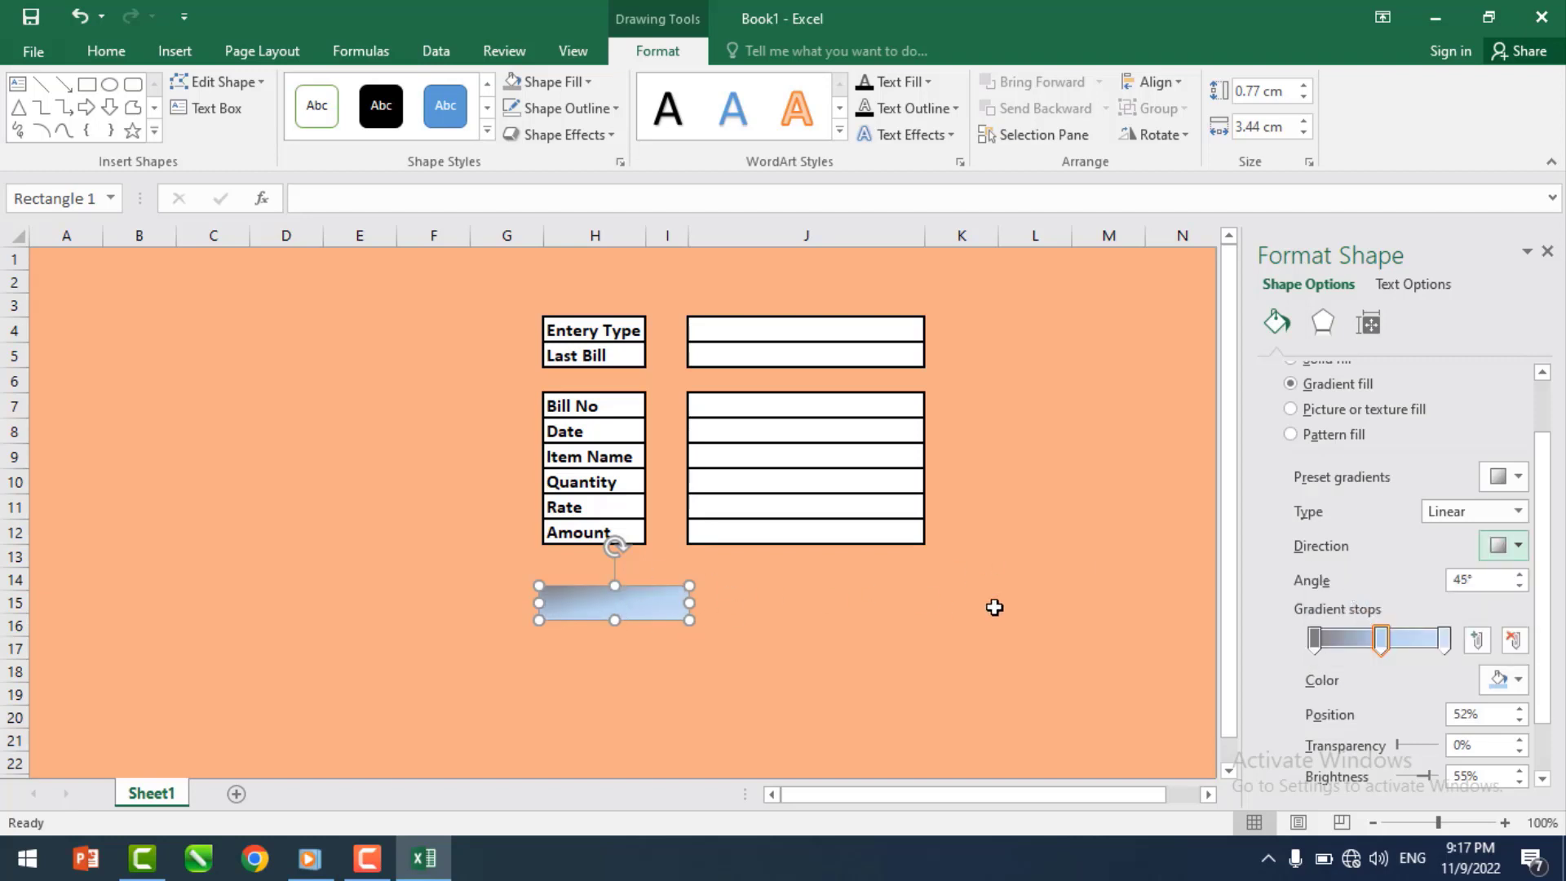
click(1040, 610)
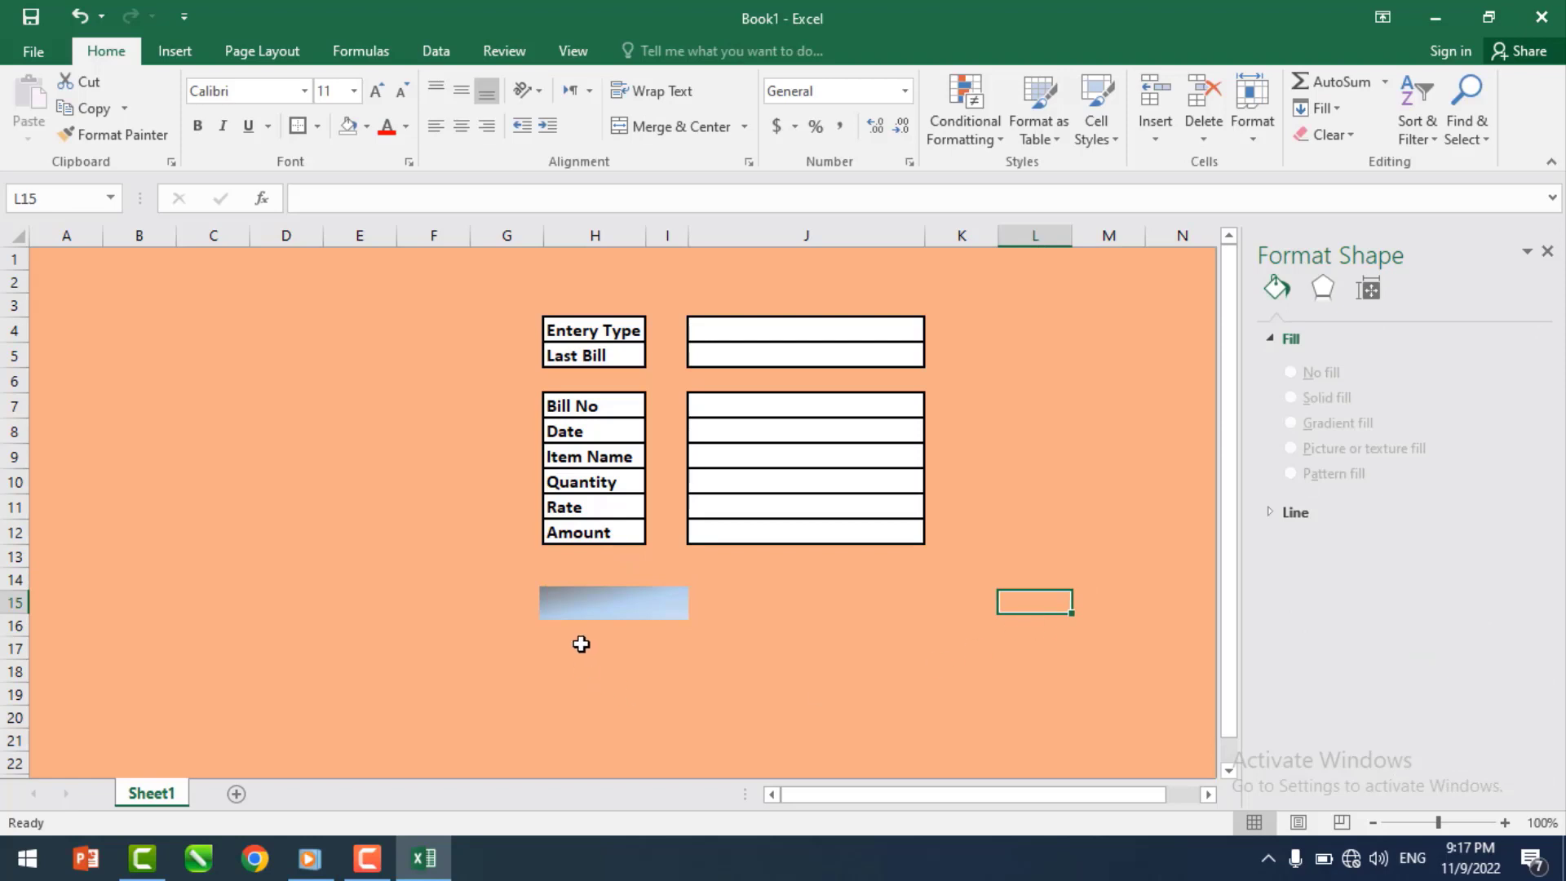
click(644, 610)
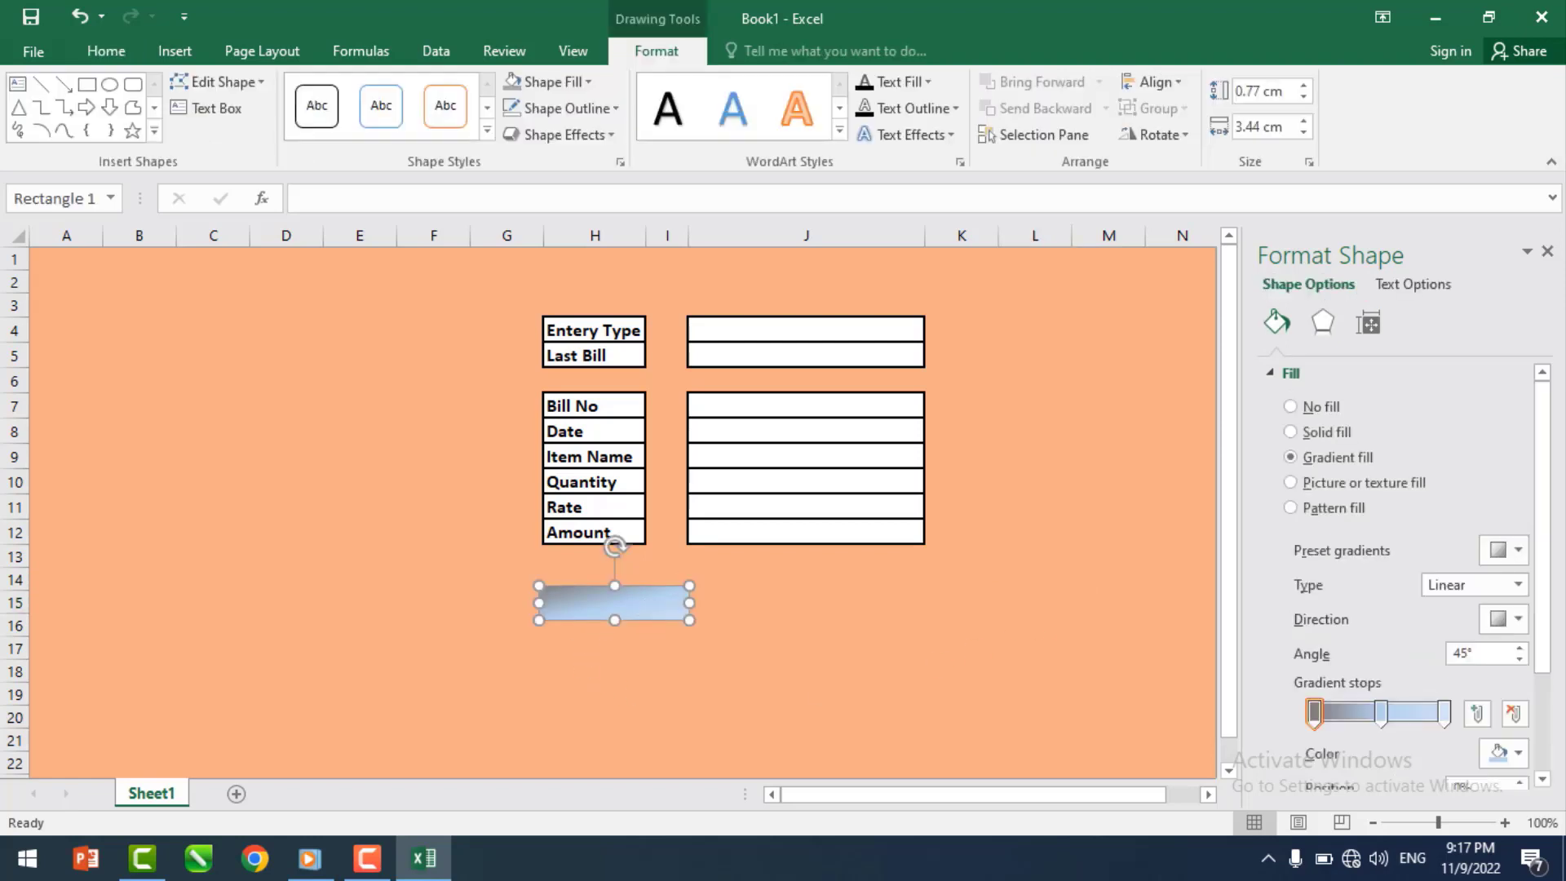
click(1547, 251)
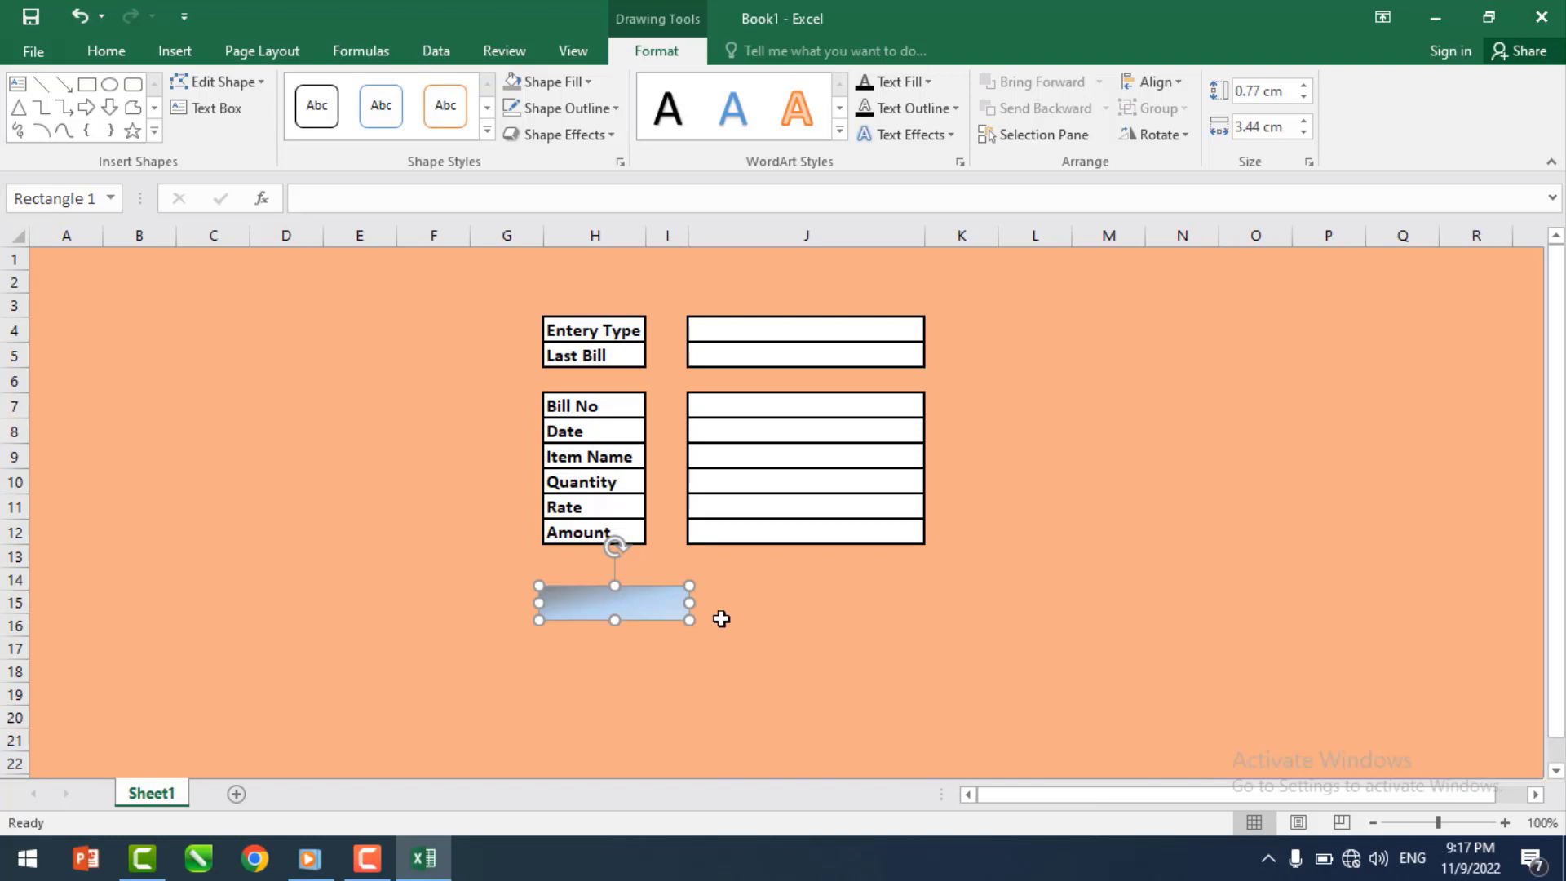
- Label the rectangle PURCHASE and center the text horizontally
right_click(658, 604)
click(689, 331)
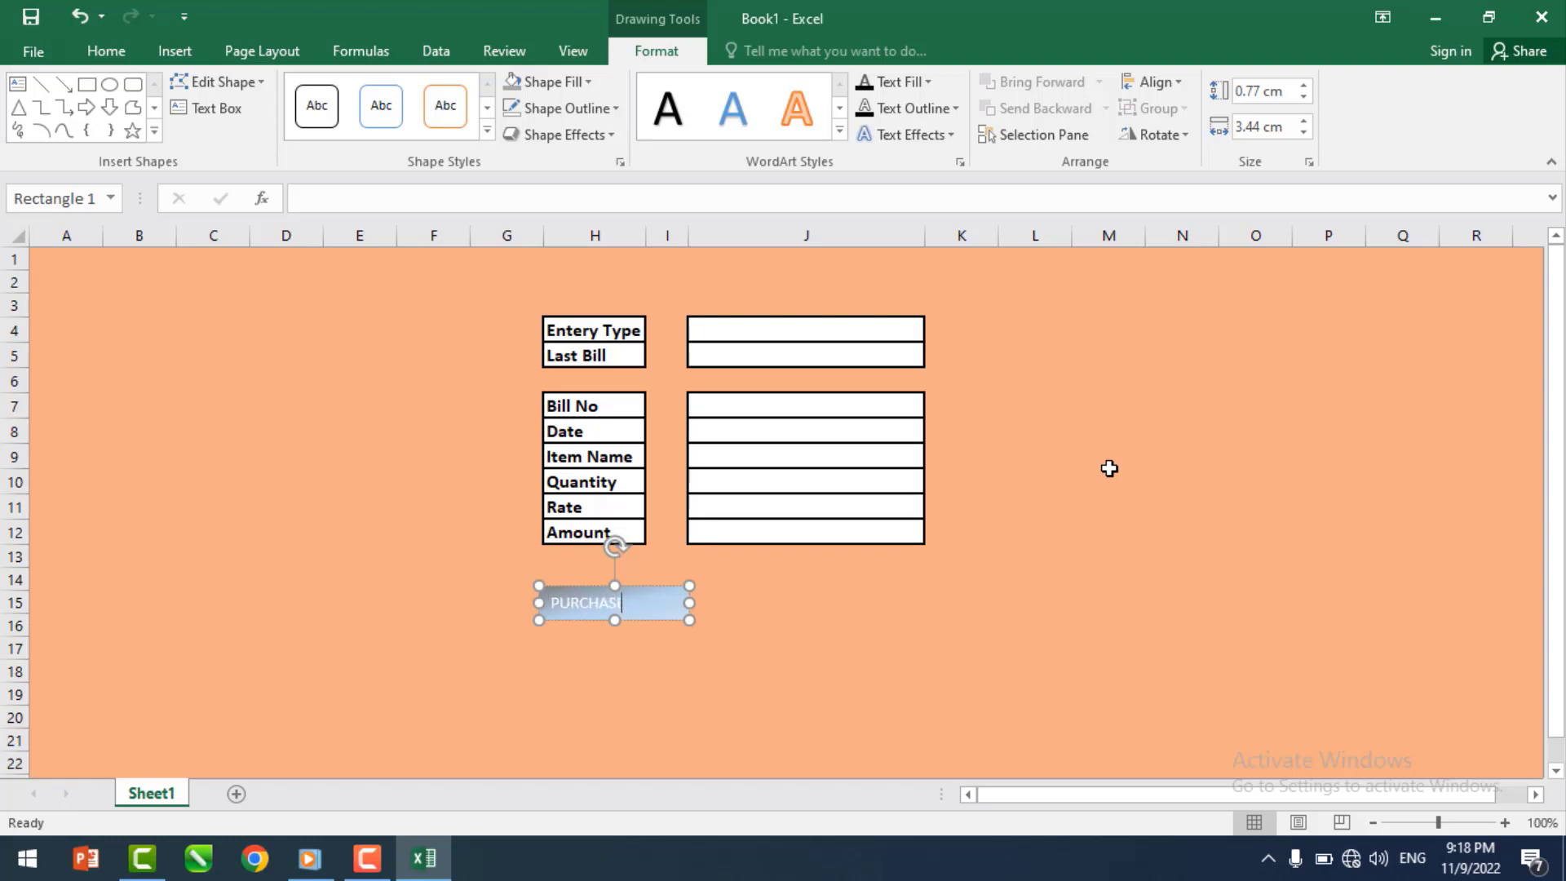
click(695, 717)
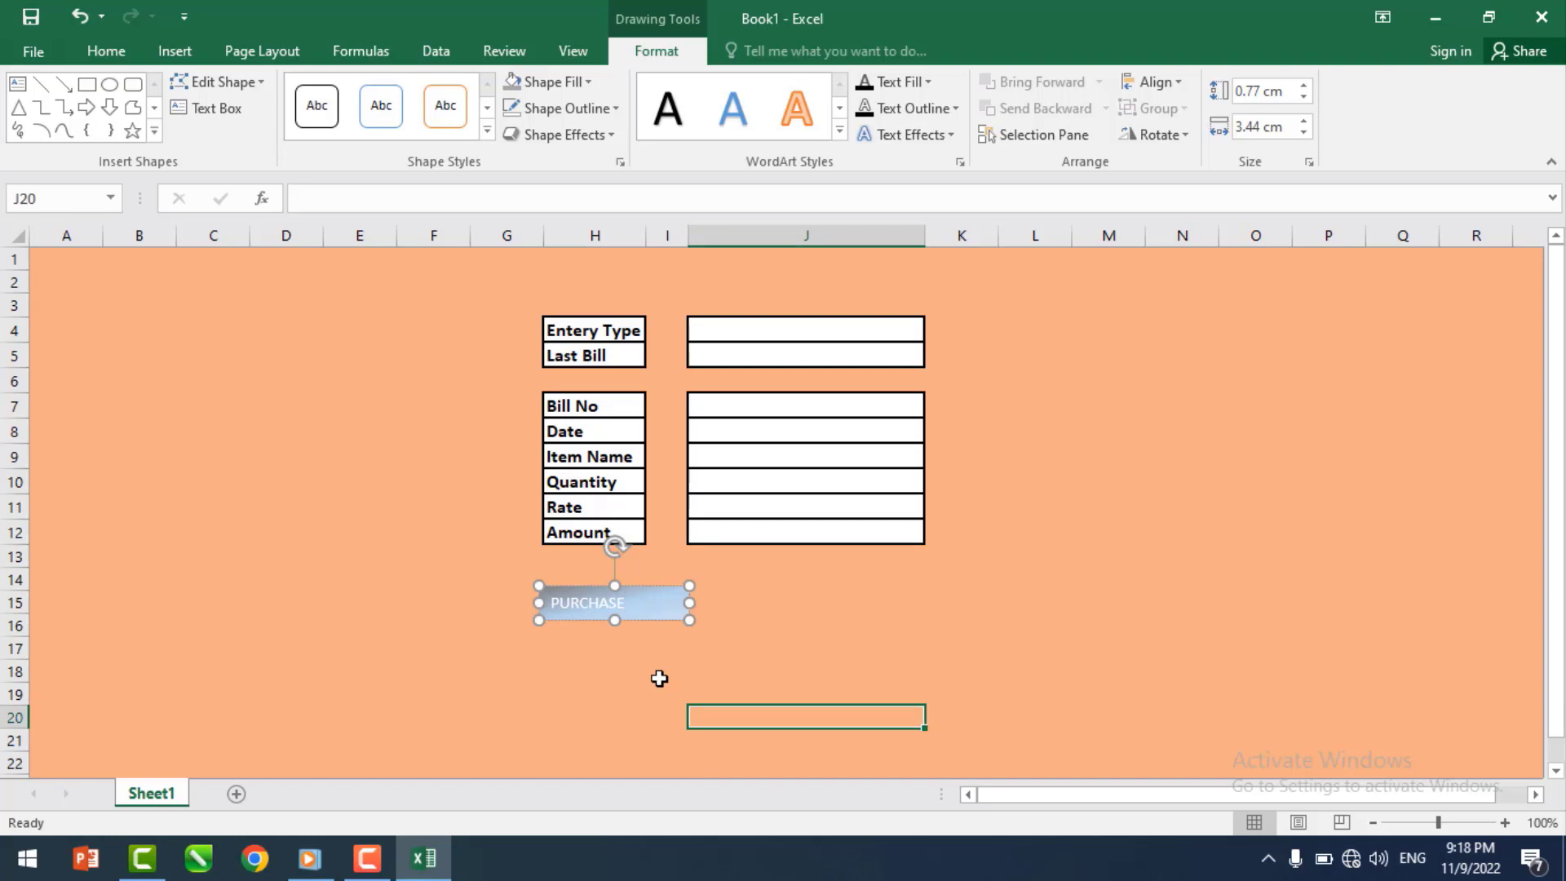
double_click(608, 608)
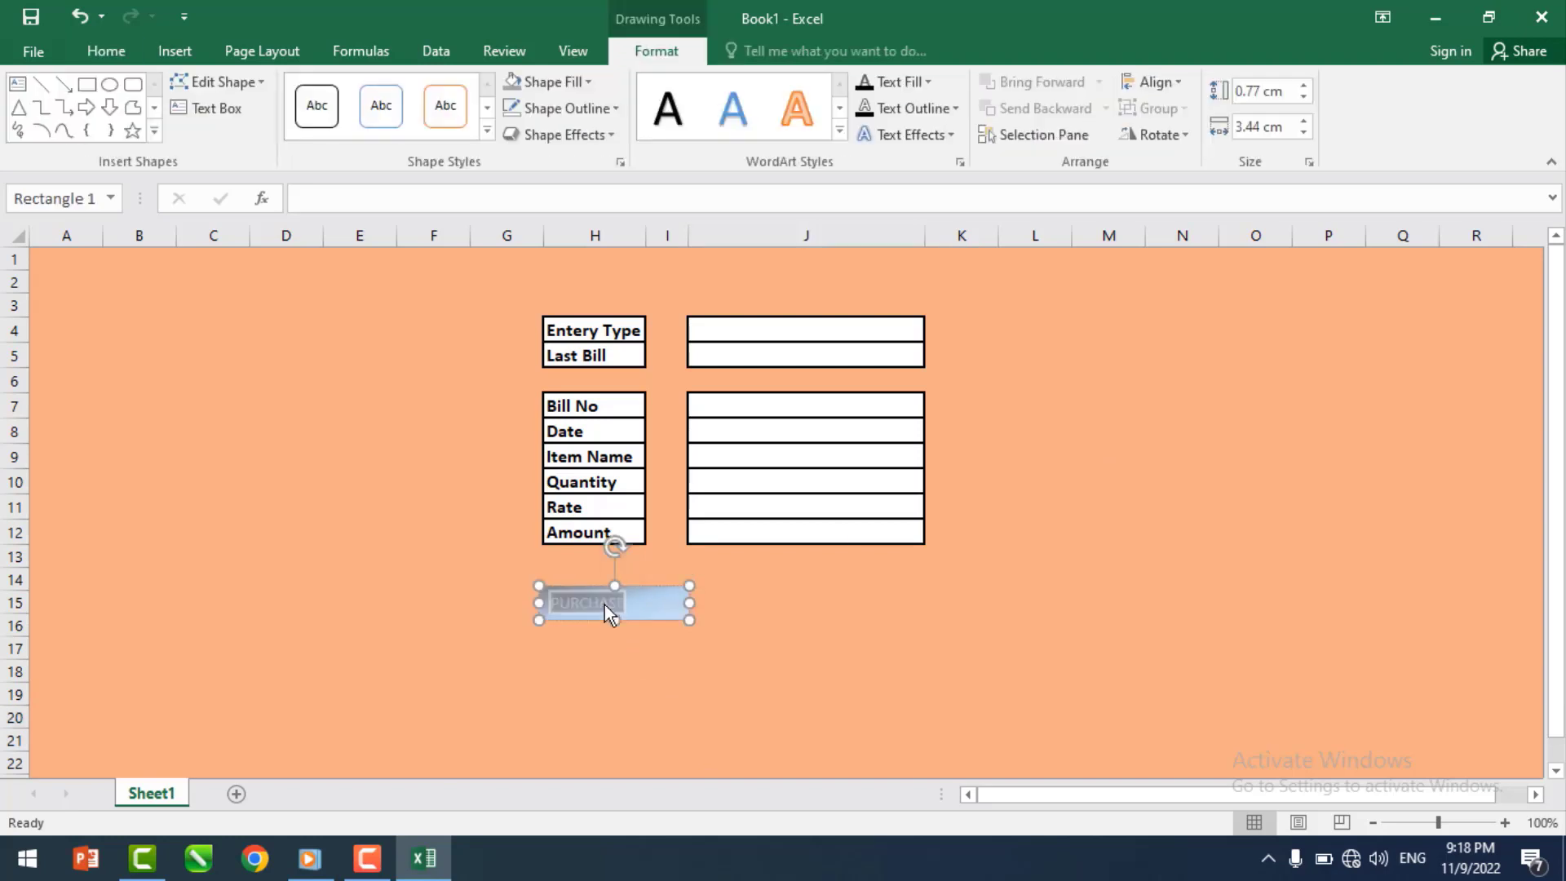
click(104, 51)
click(461, 125)
click(846, 645)
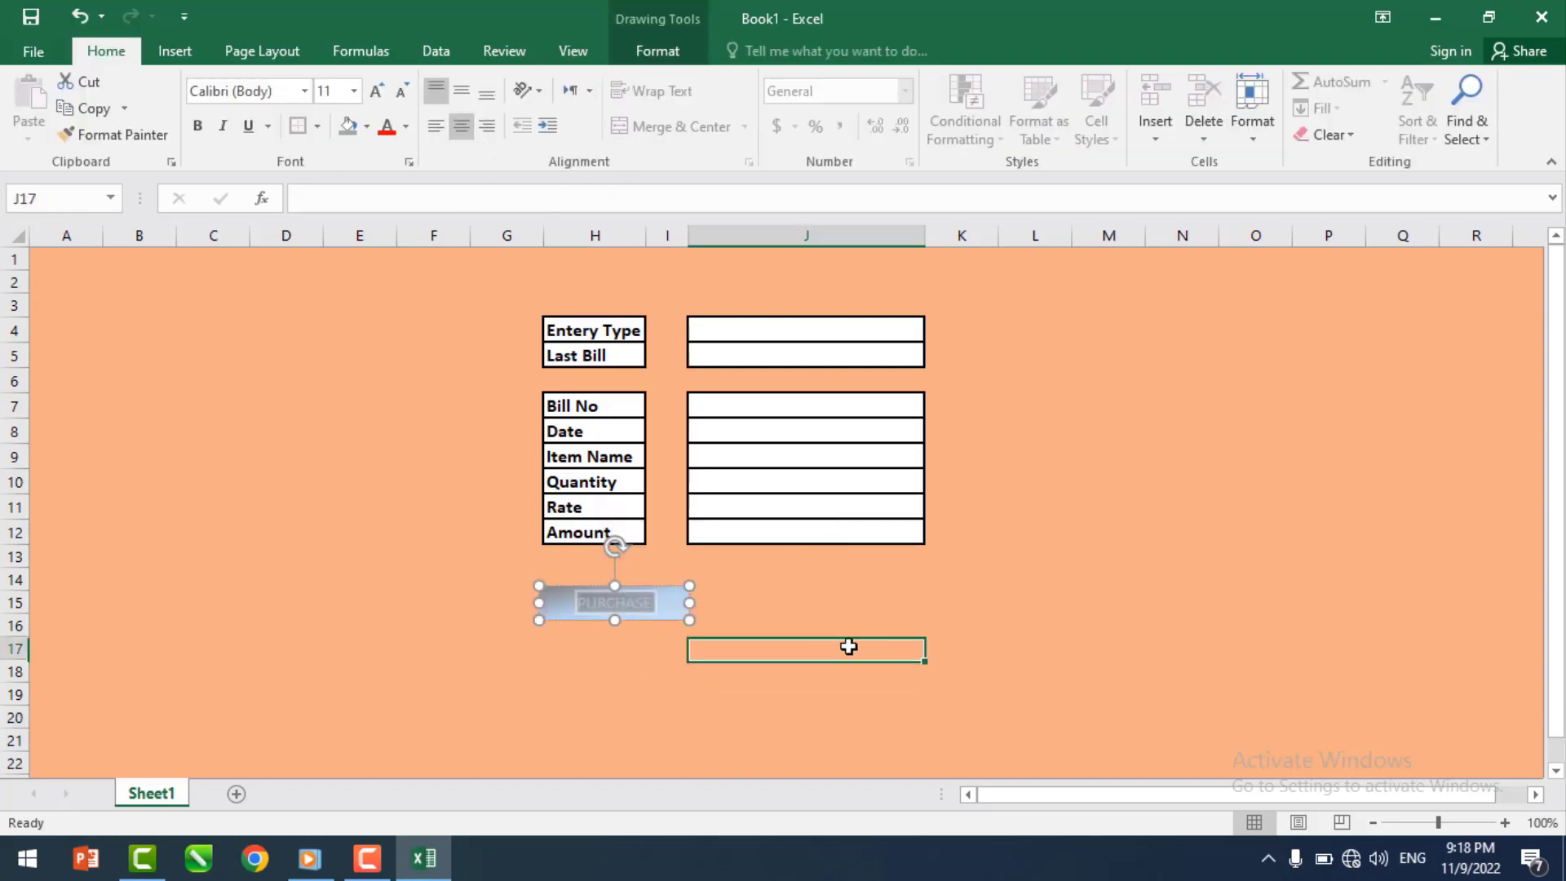
- Format the PURCHASE text as bold, black and 16 pt
double_click(619, 603)
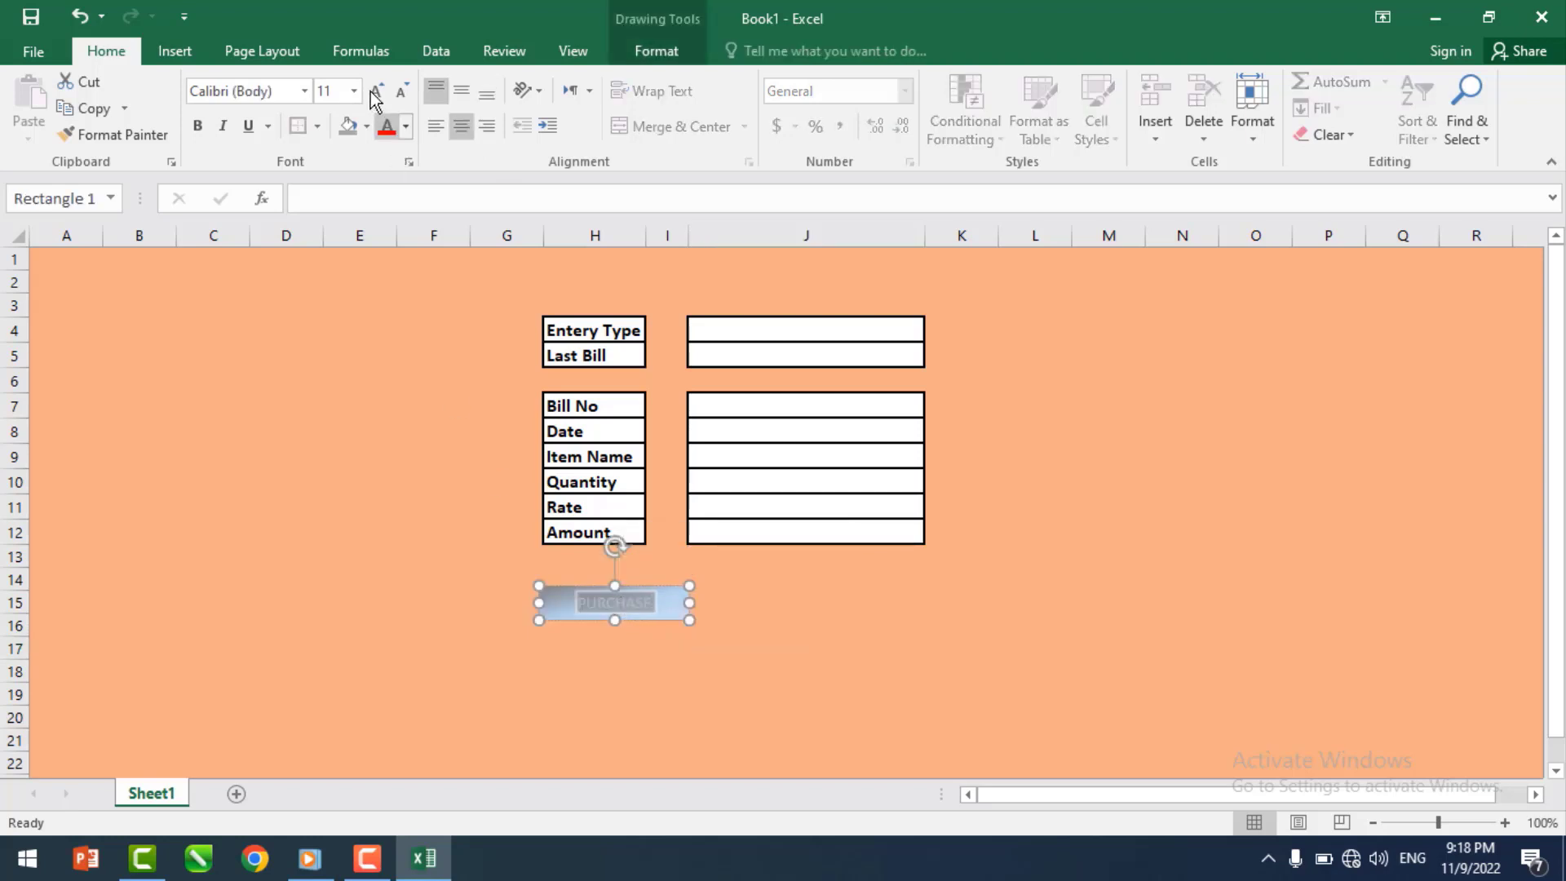
click(406, 127)
click(386, 156)
click(371, 101)
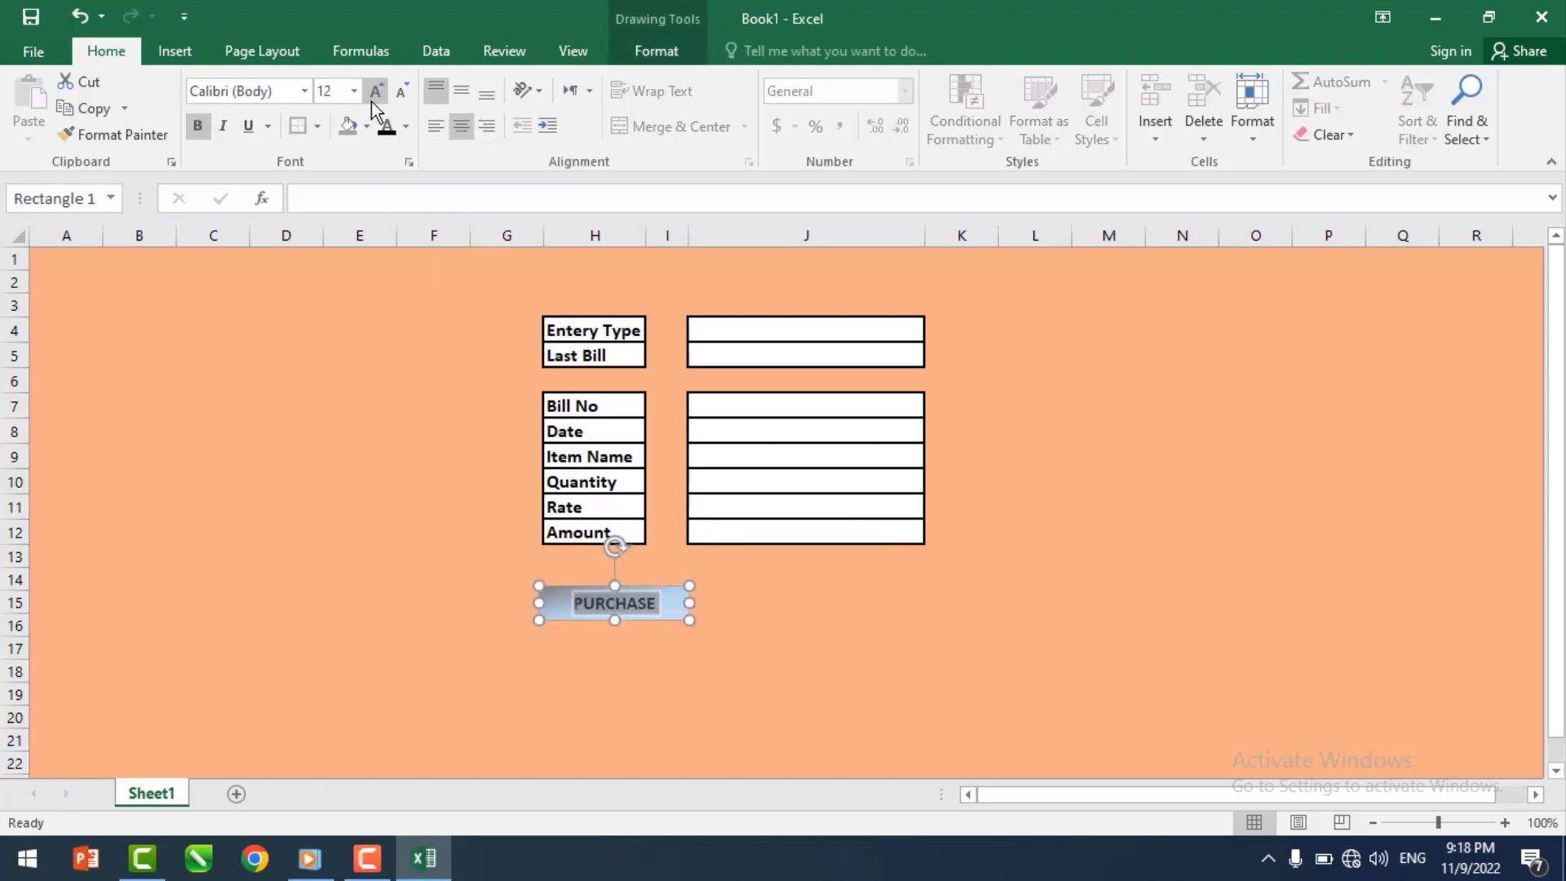
click(371, 101)
click(371, 101)
click(809, 626)
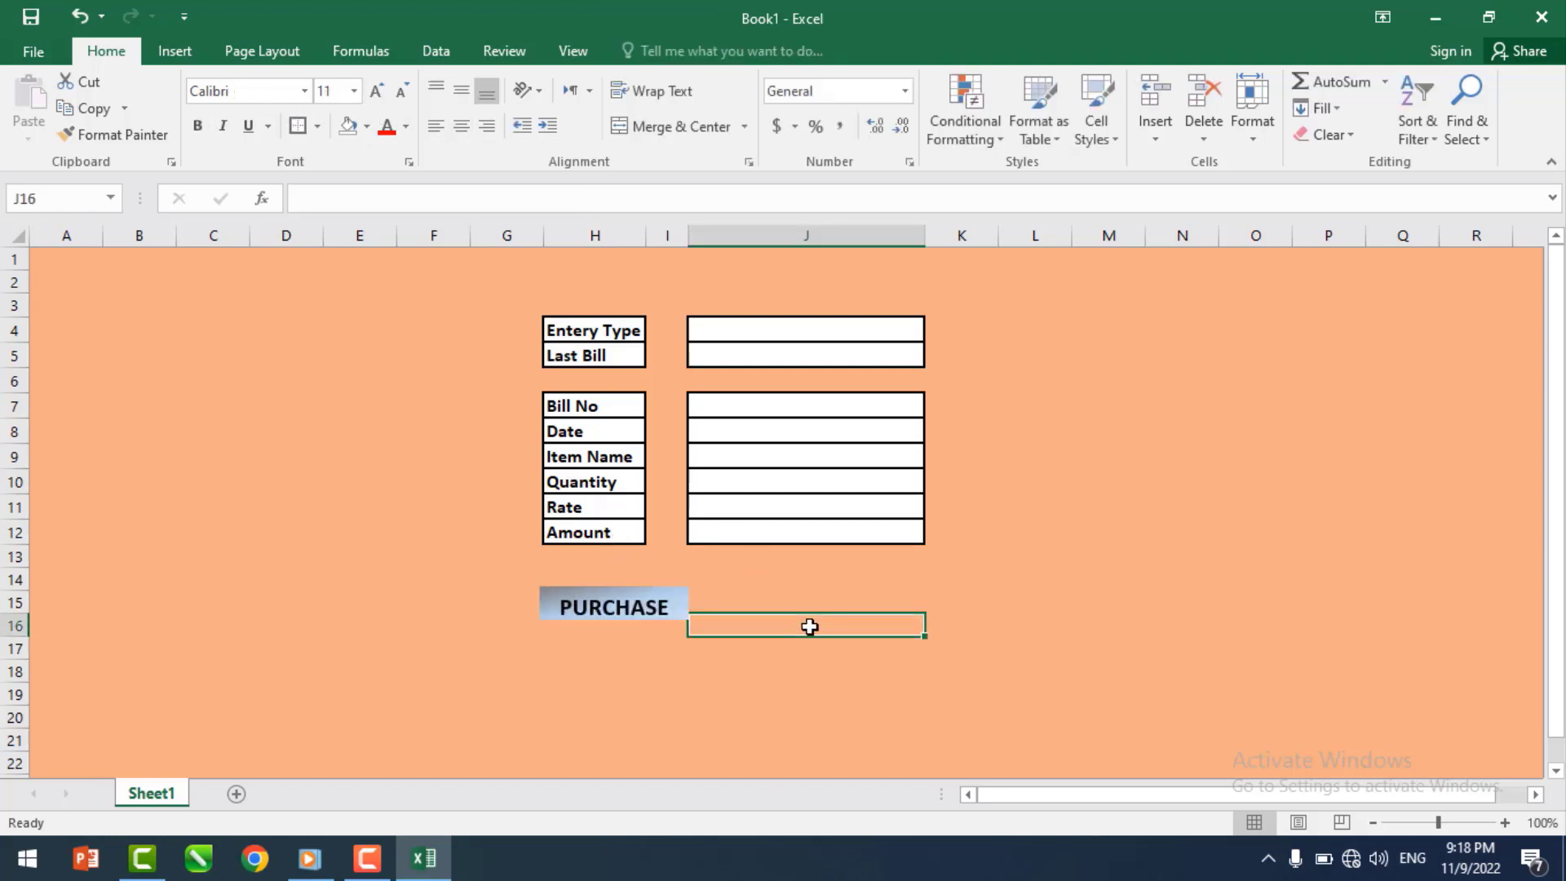
click(676, 603)
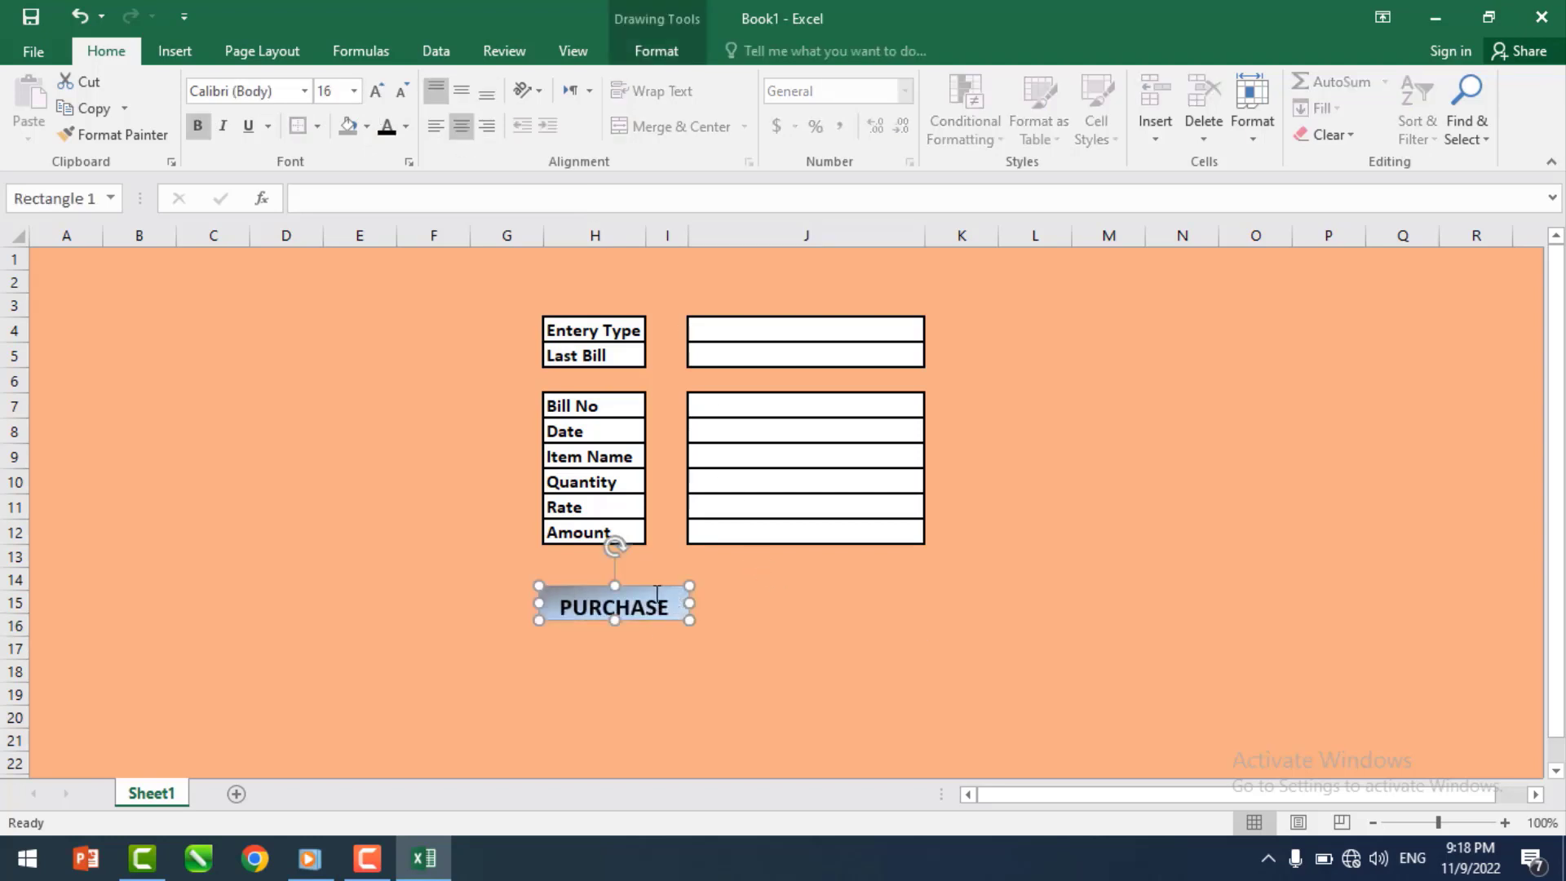
- Center the PURCHASE text vertically within its rectangle
double_click(637, 598)
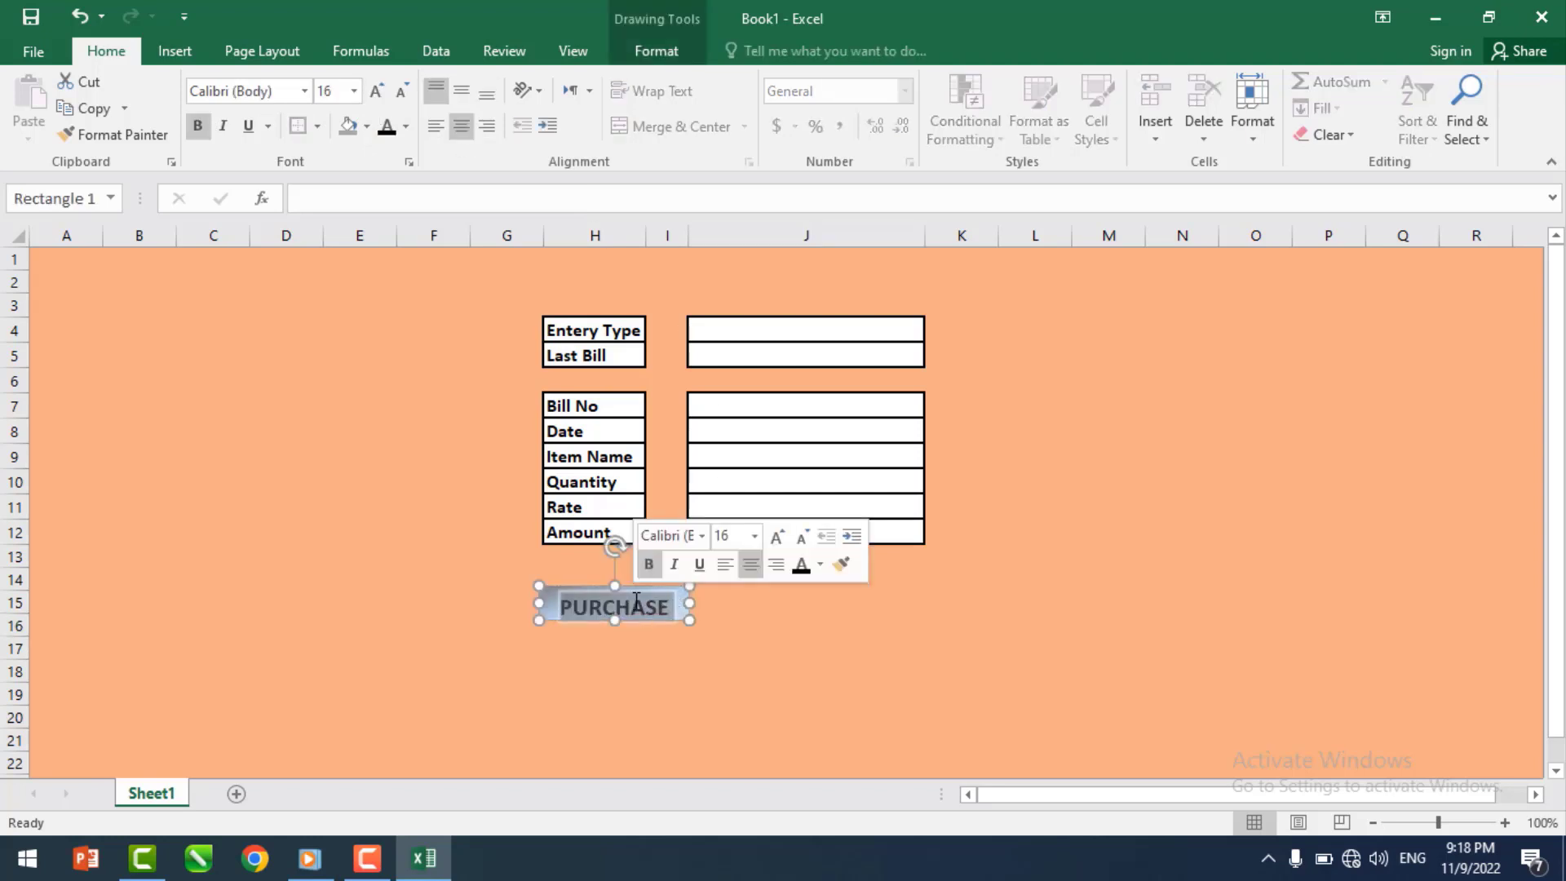
click(461, 94)
click(843, 622)
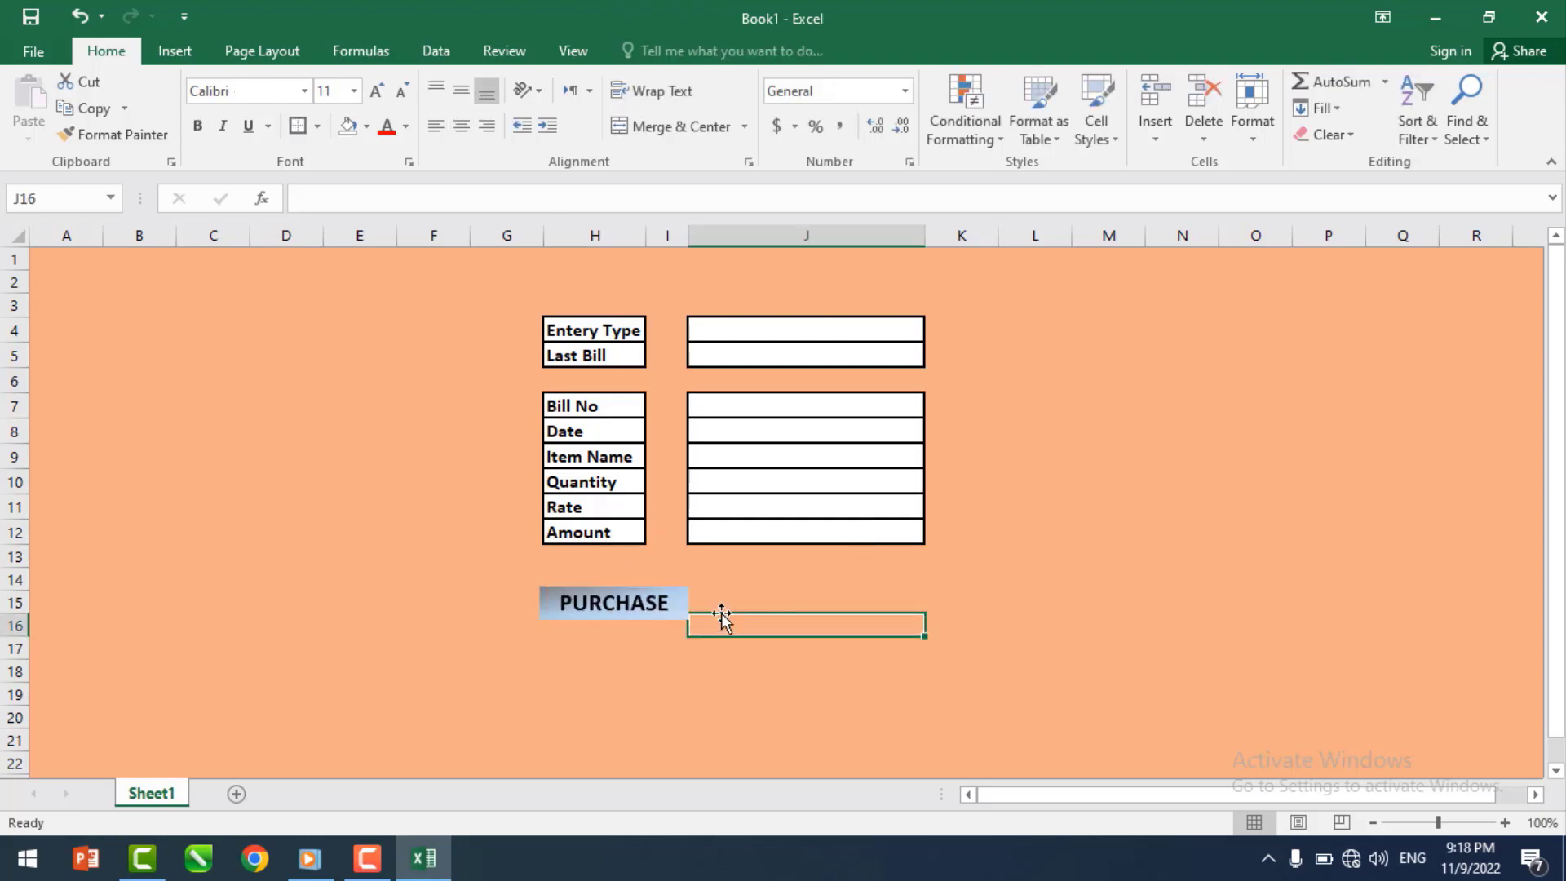
- Duplicate the PURCHASE button, place the copy beside it under column J, and relabel the copy SALE
click(675, 601)
key(ctrl+d)
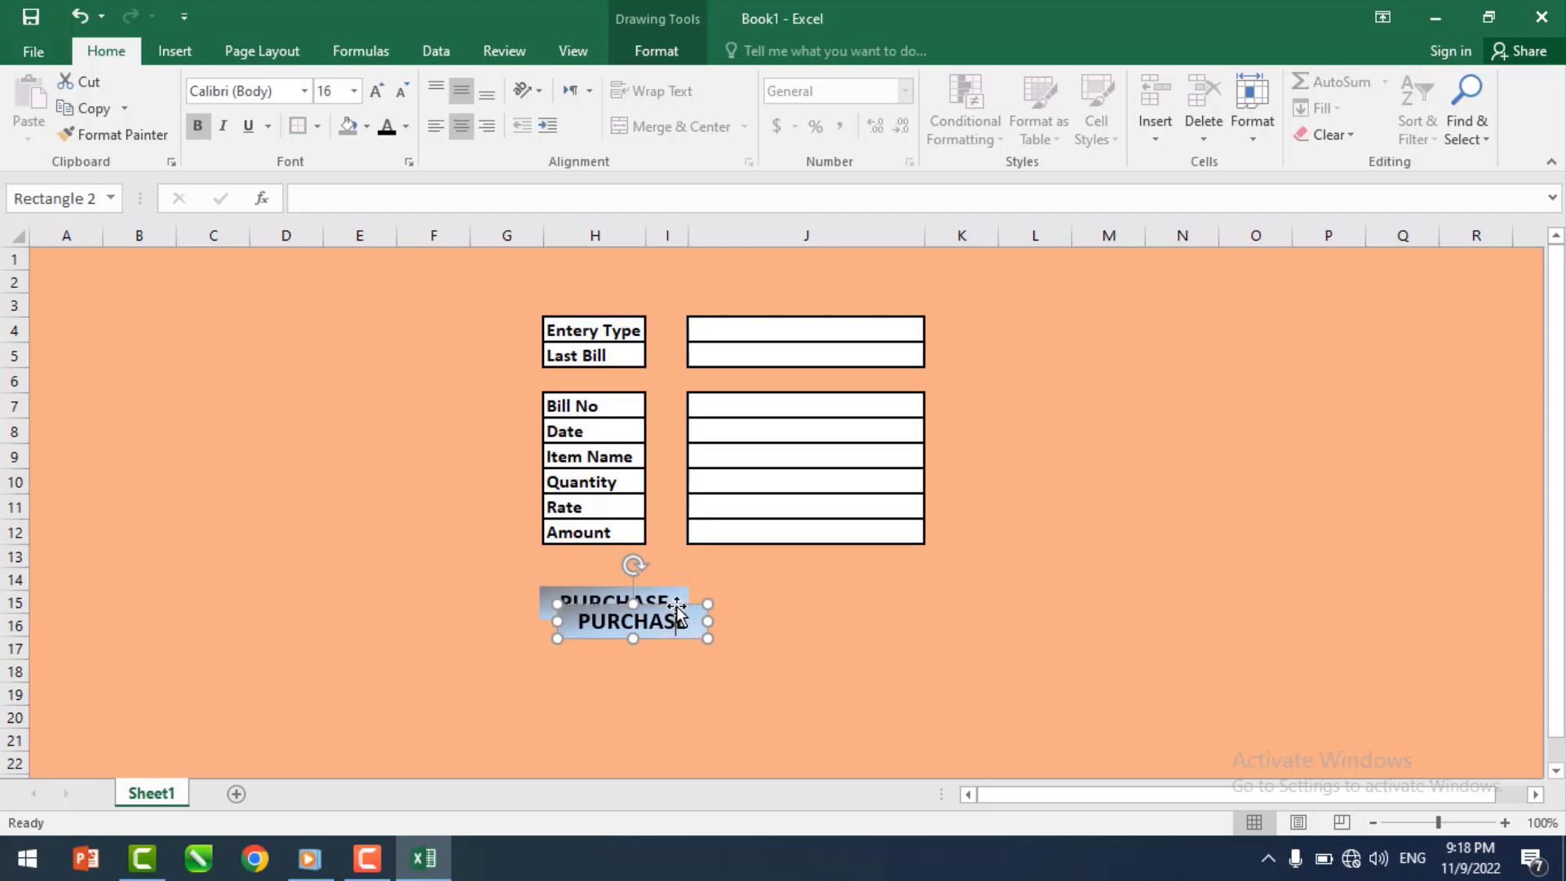
drag(677, 607, 895, 584)
double_click(841, 605)
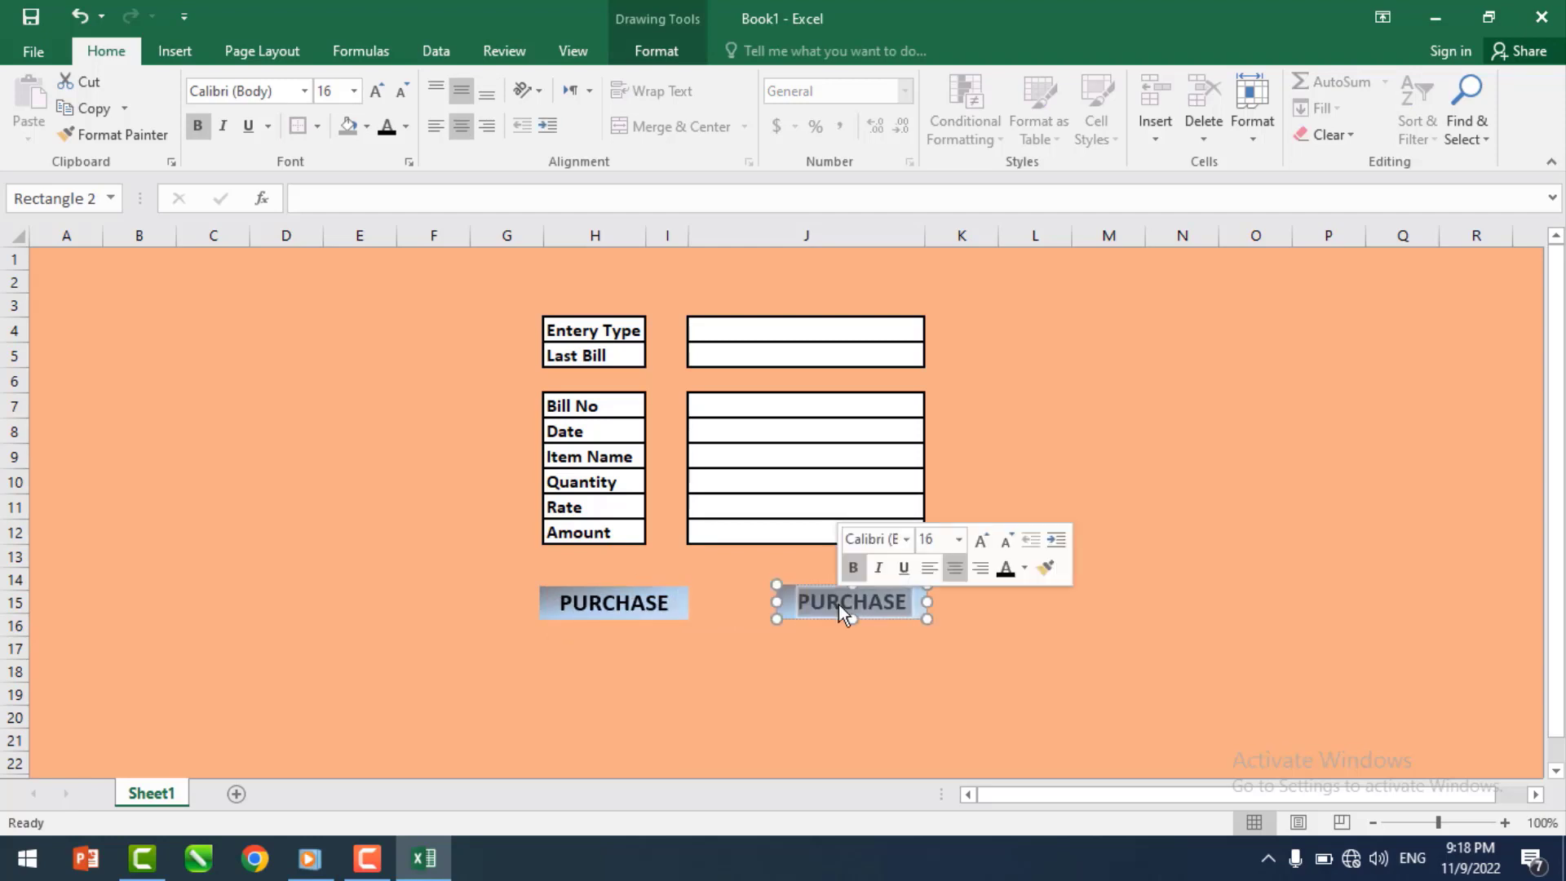
text(SALE)
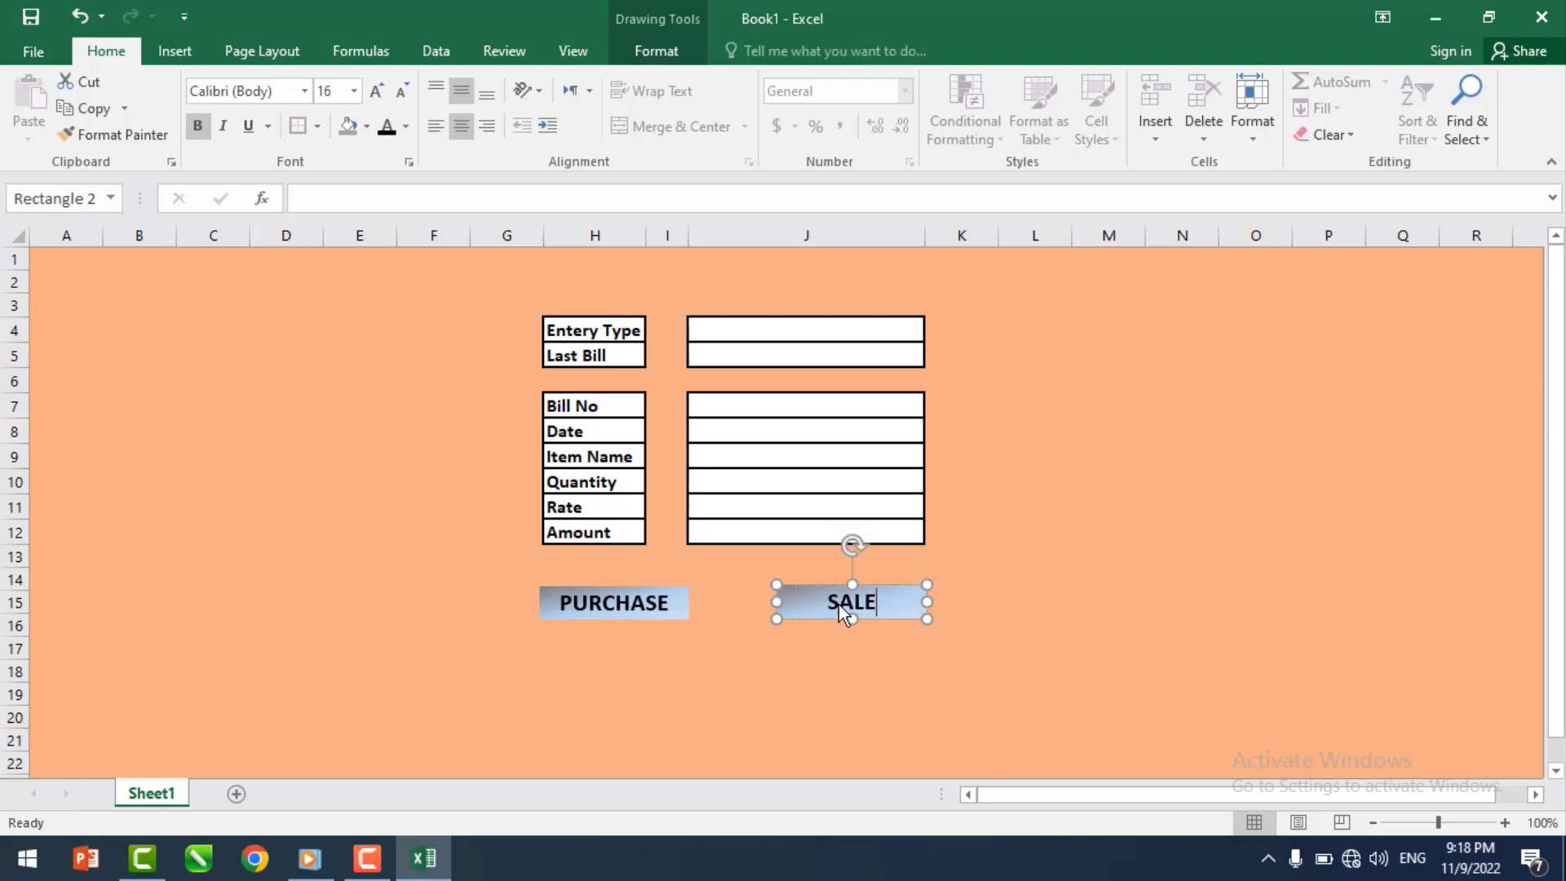
click(871, 690)
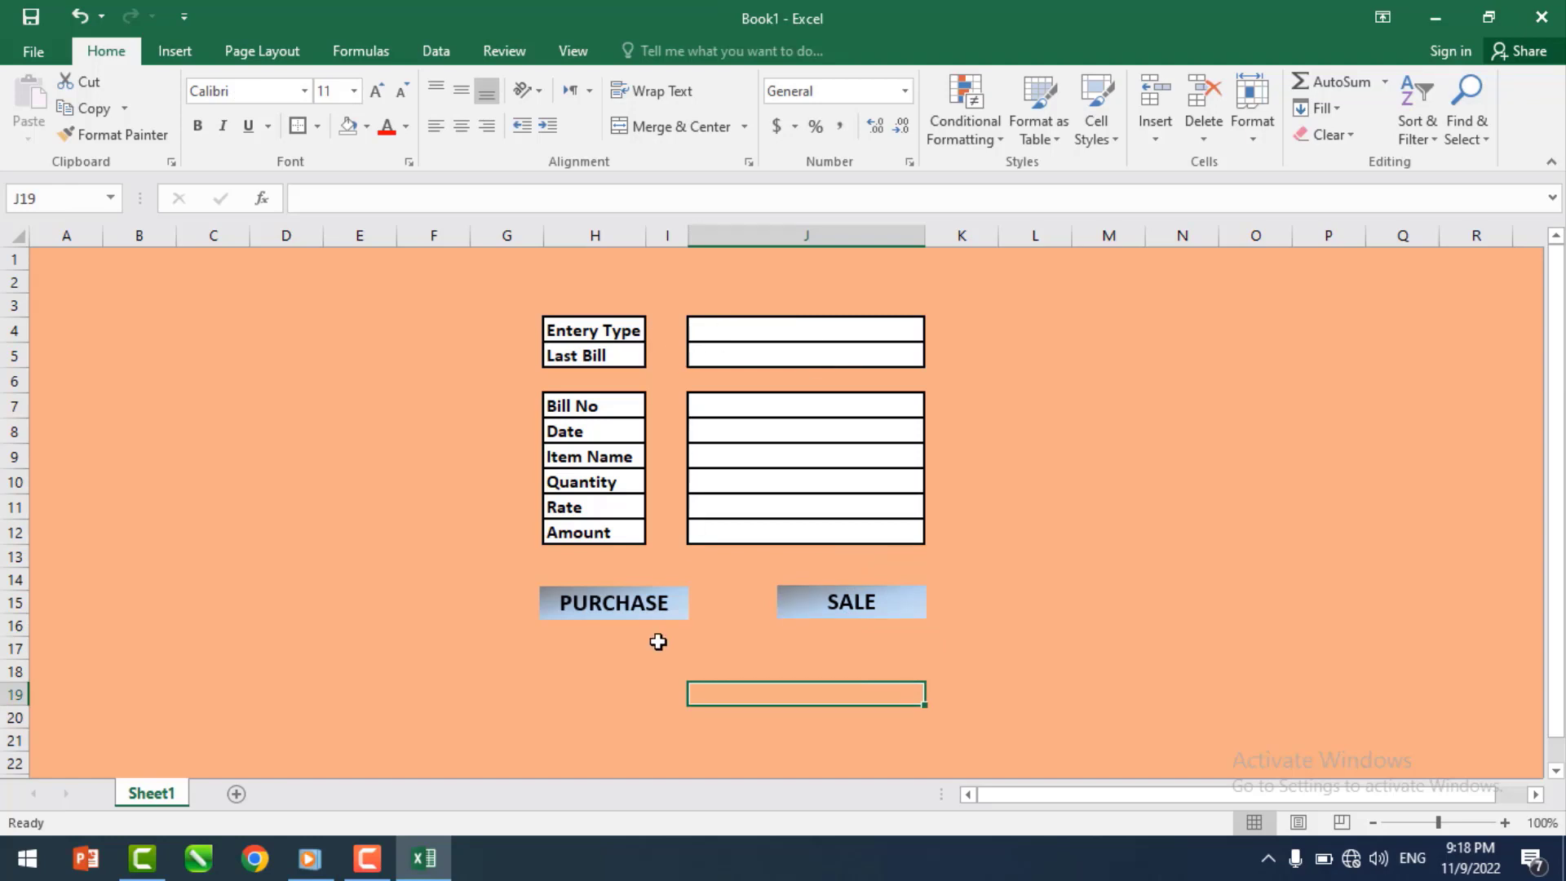
- Align the PURCHASE and SALE buttons with each other using Align Middle
click(678, 604)
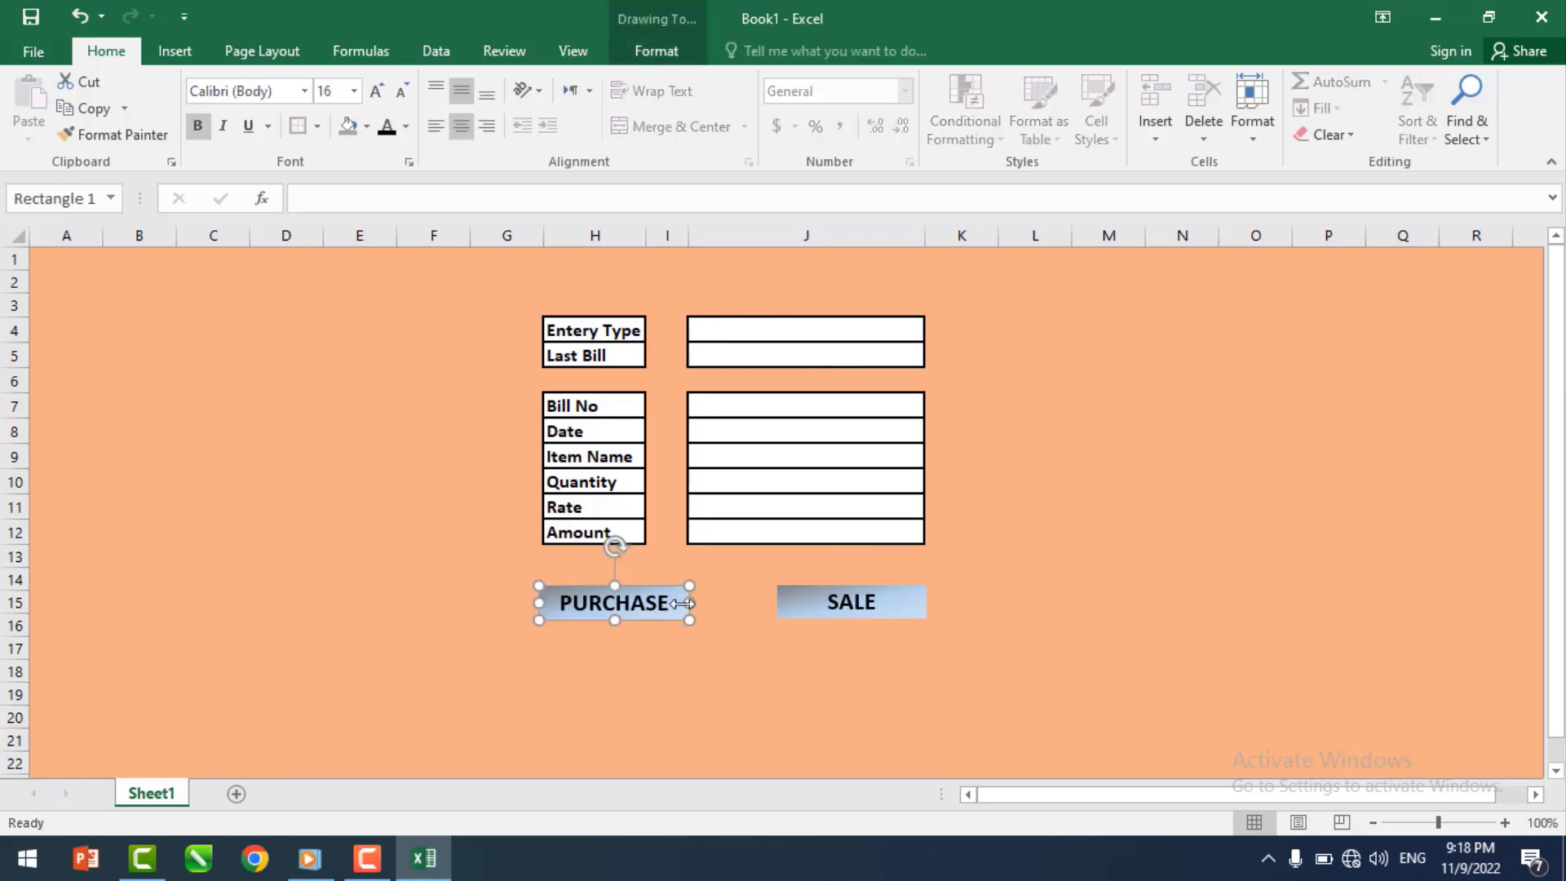
ctrl+click(788, 594)
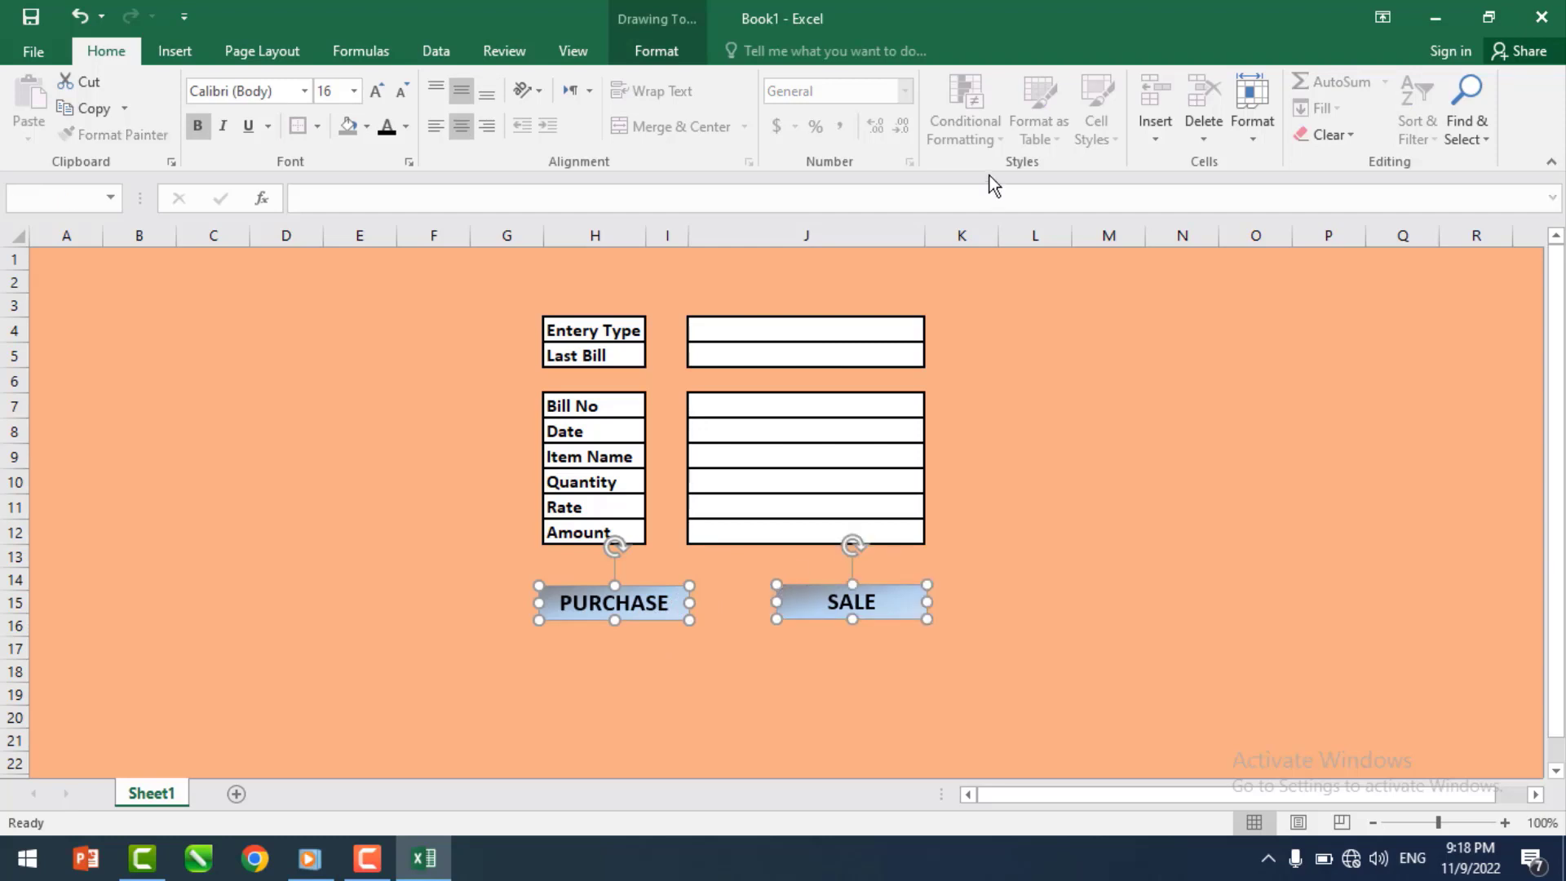
click(669, 57)
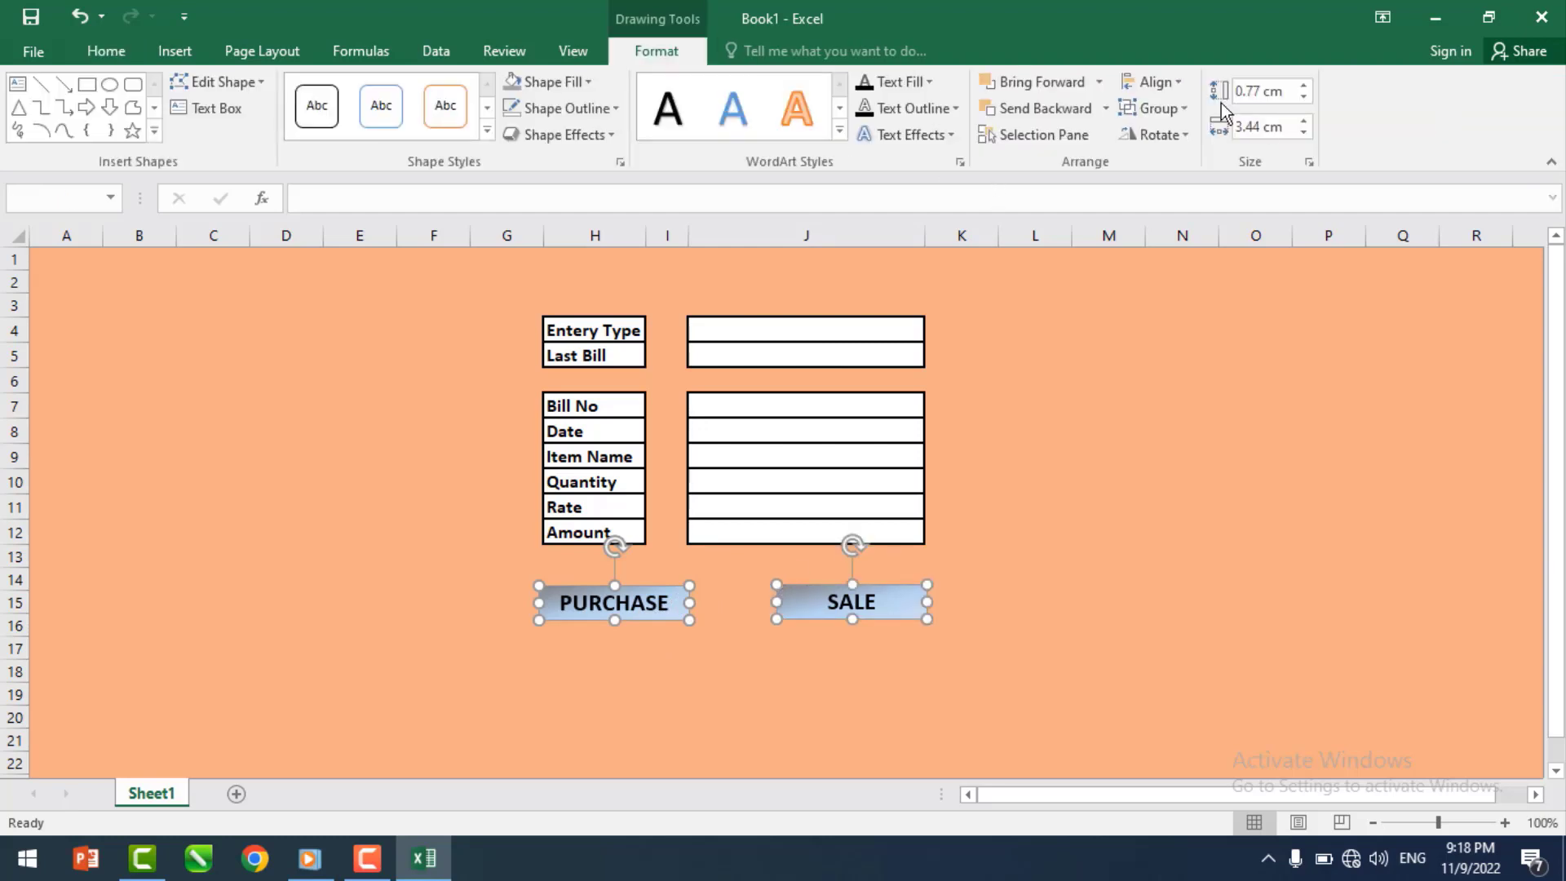
click(1181, 81)
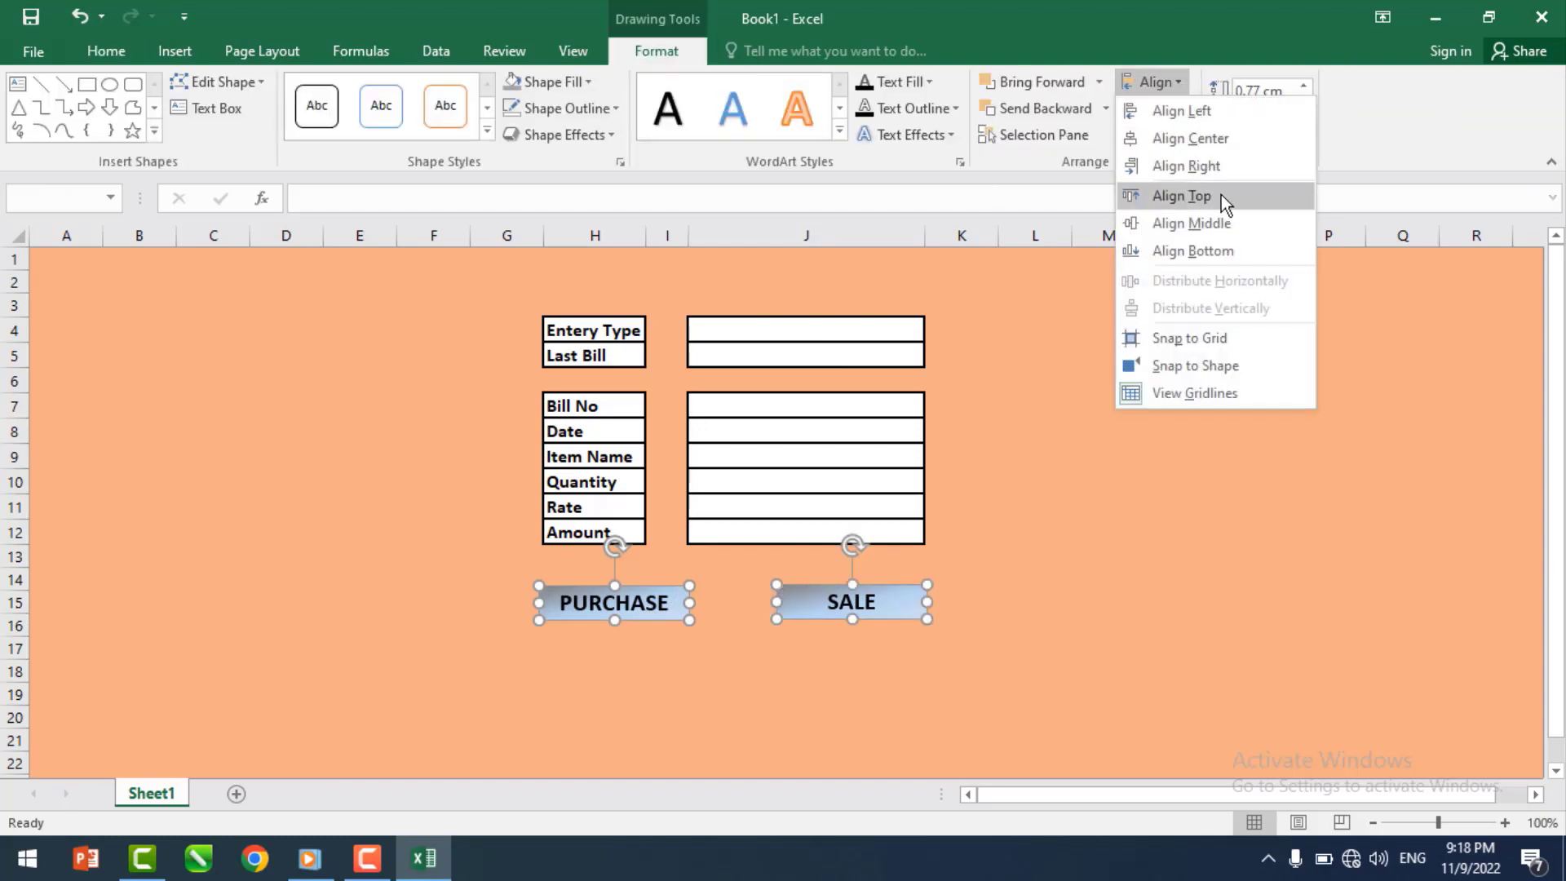
click(1210, 222)
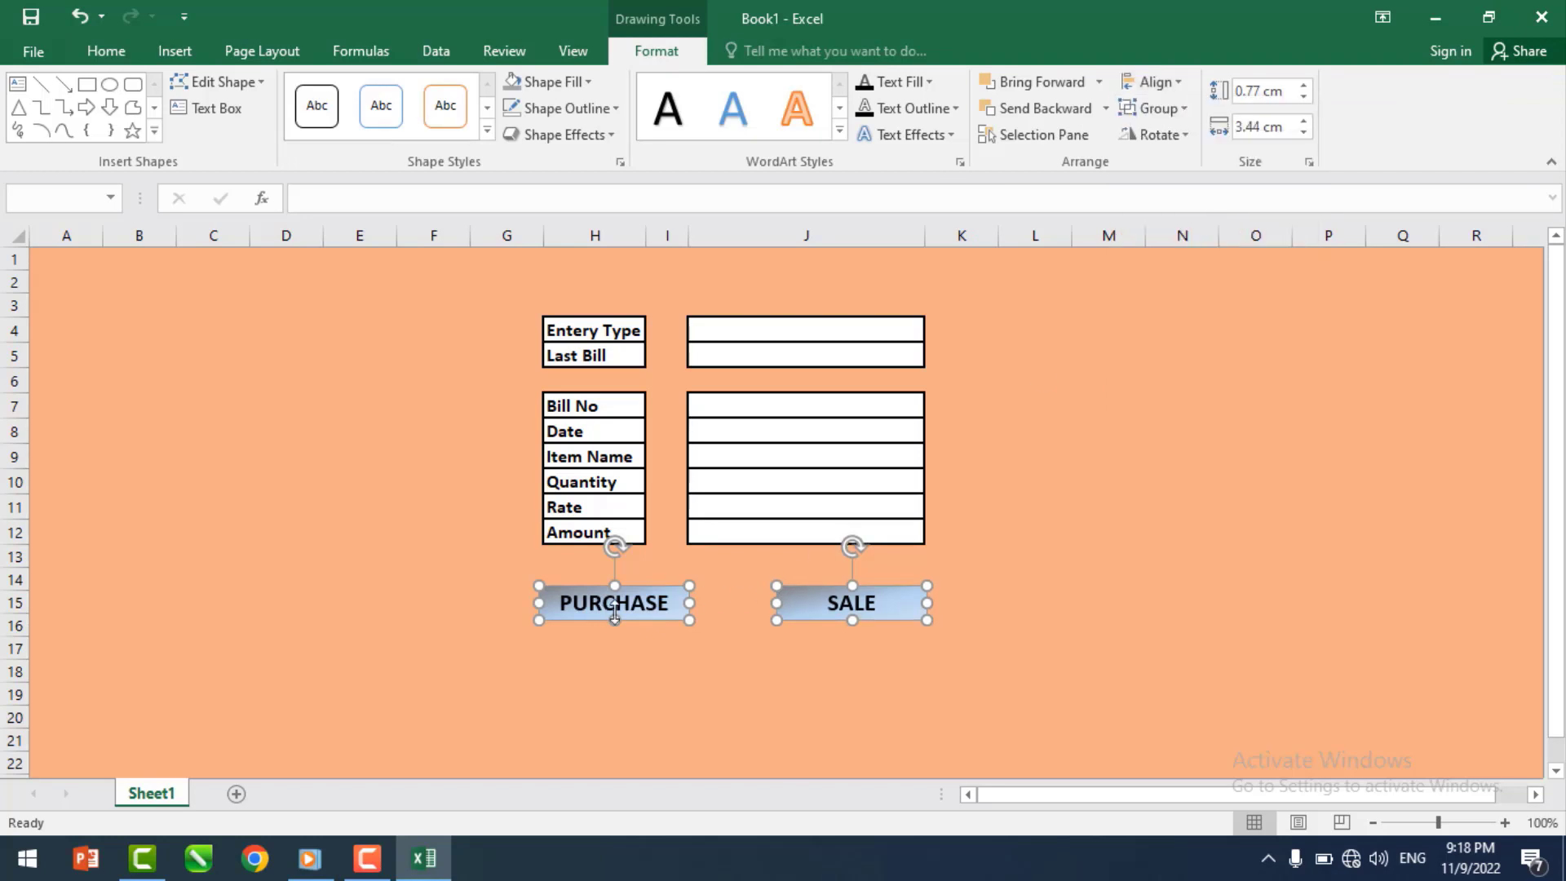
click(774, 664)
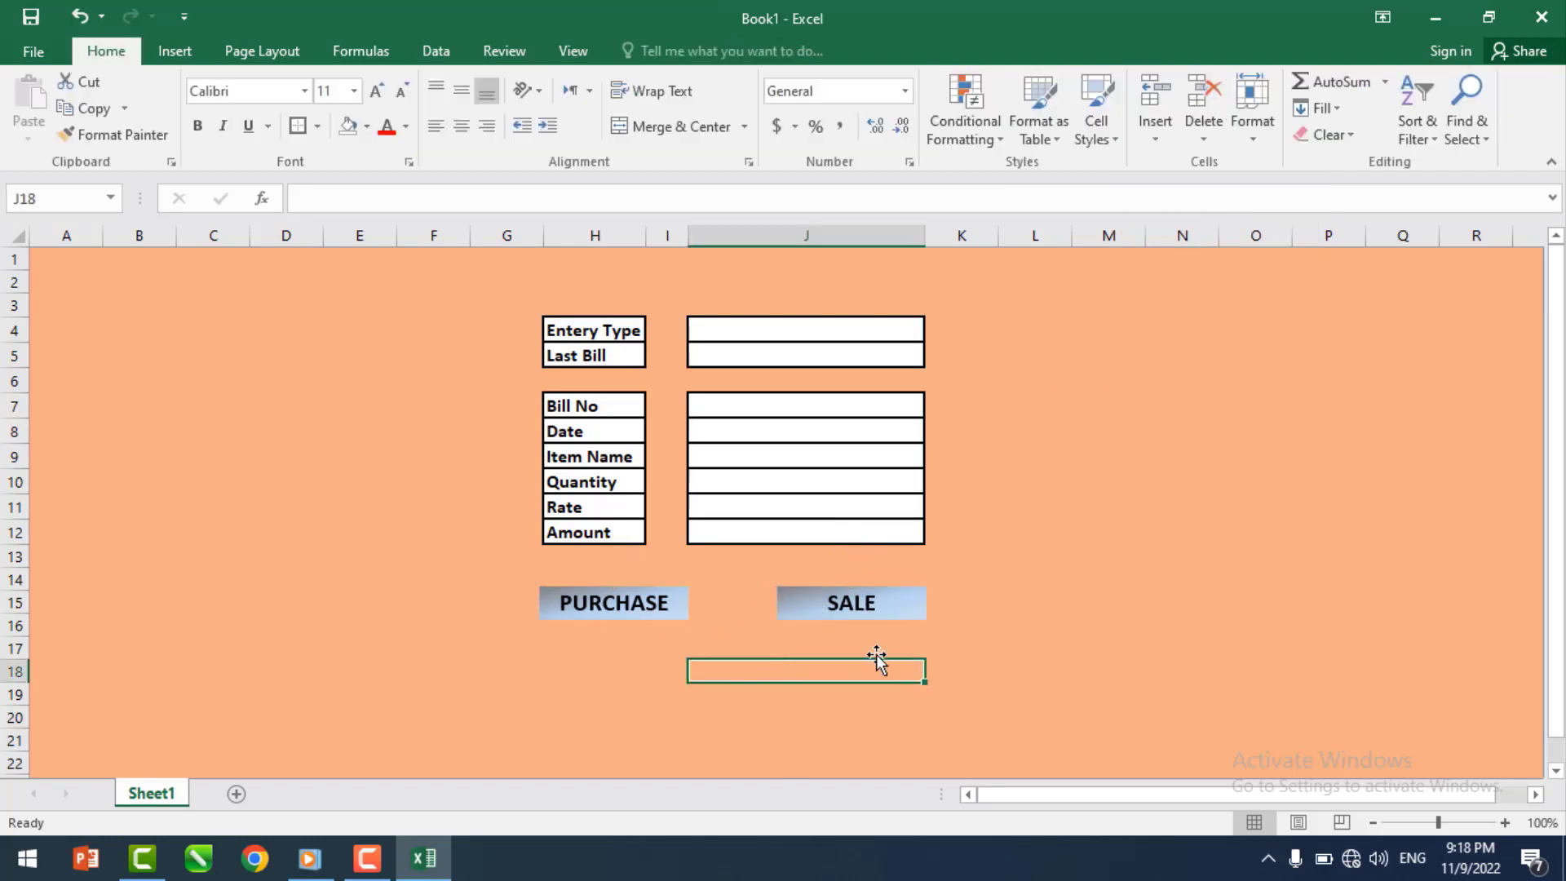
- Narrow columns K and N beside the form
click(1021, 650)
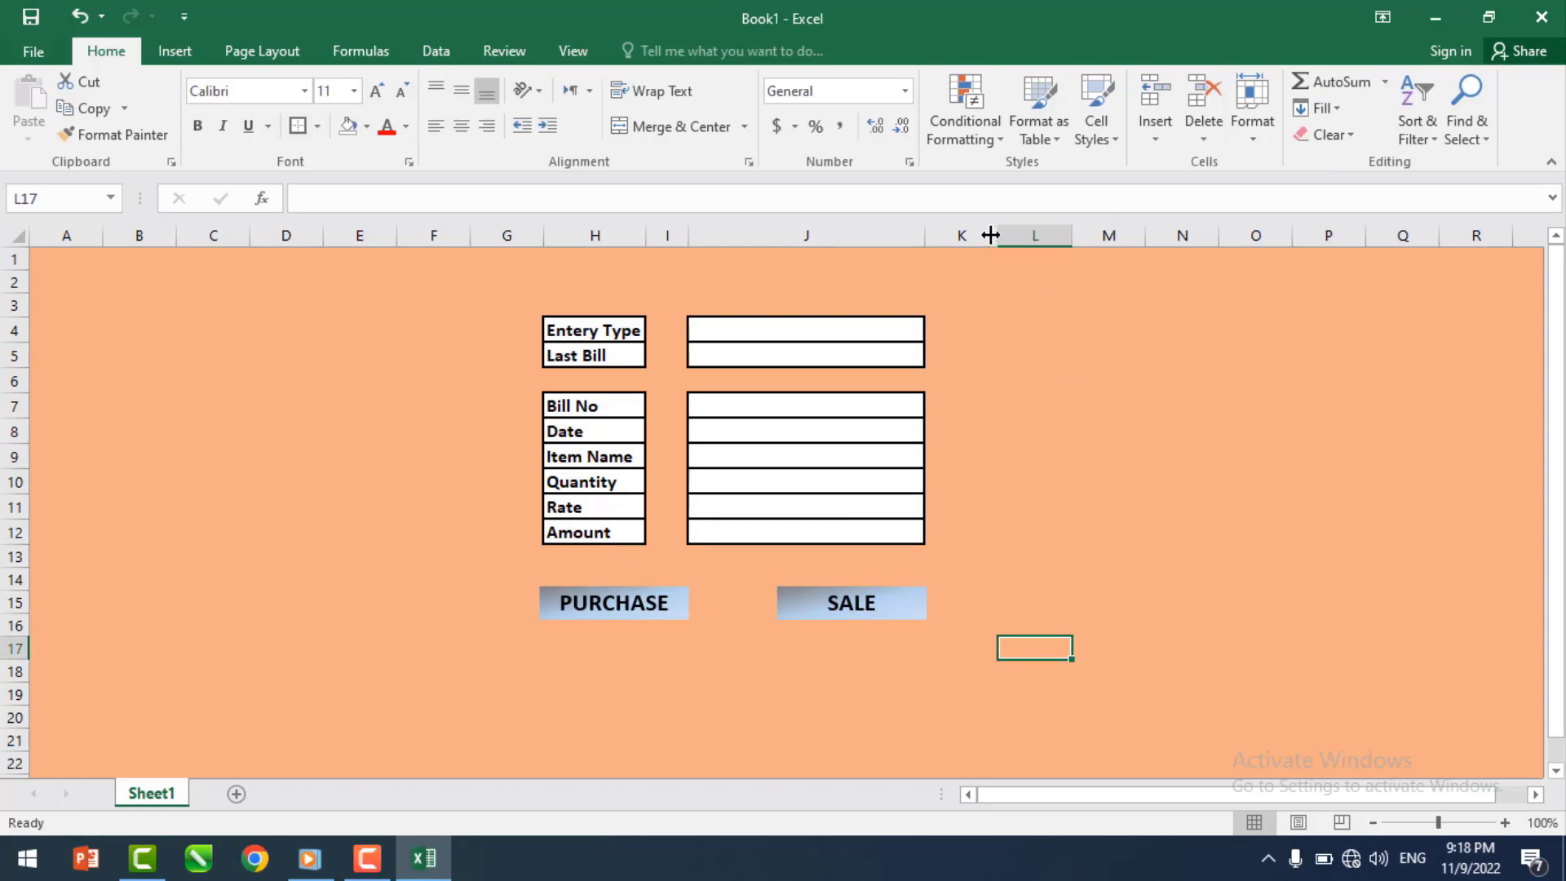
drag(990, 235, 970, 235)
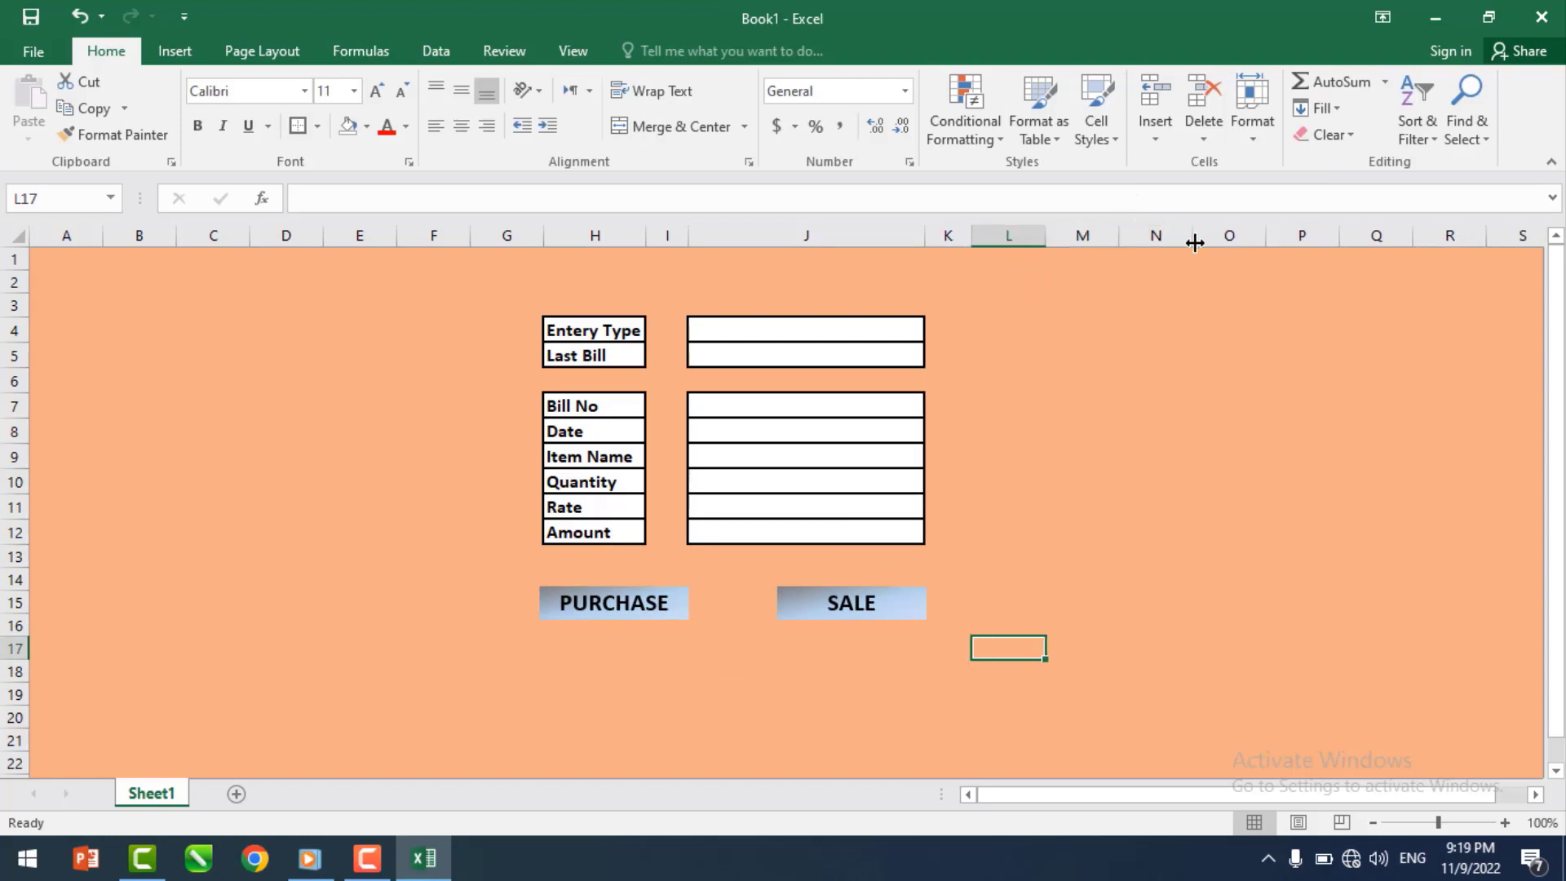
drag(1194, 242, 1172, 242)
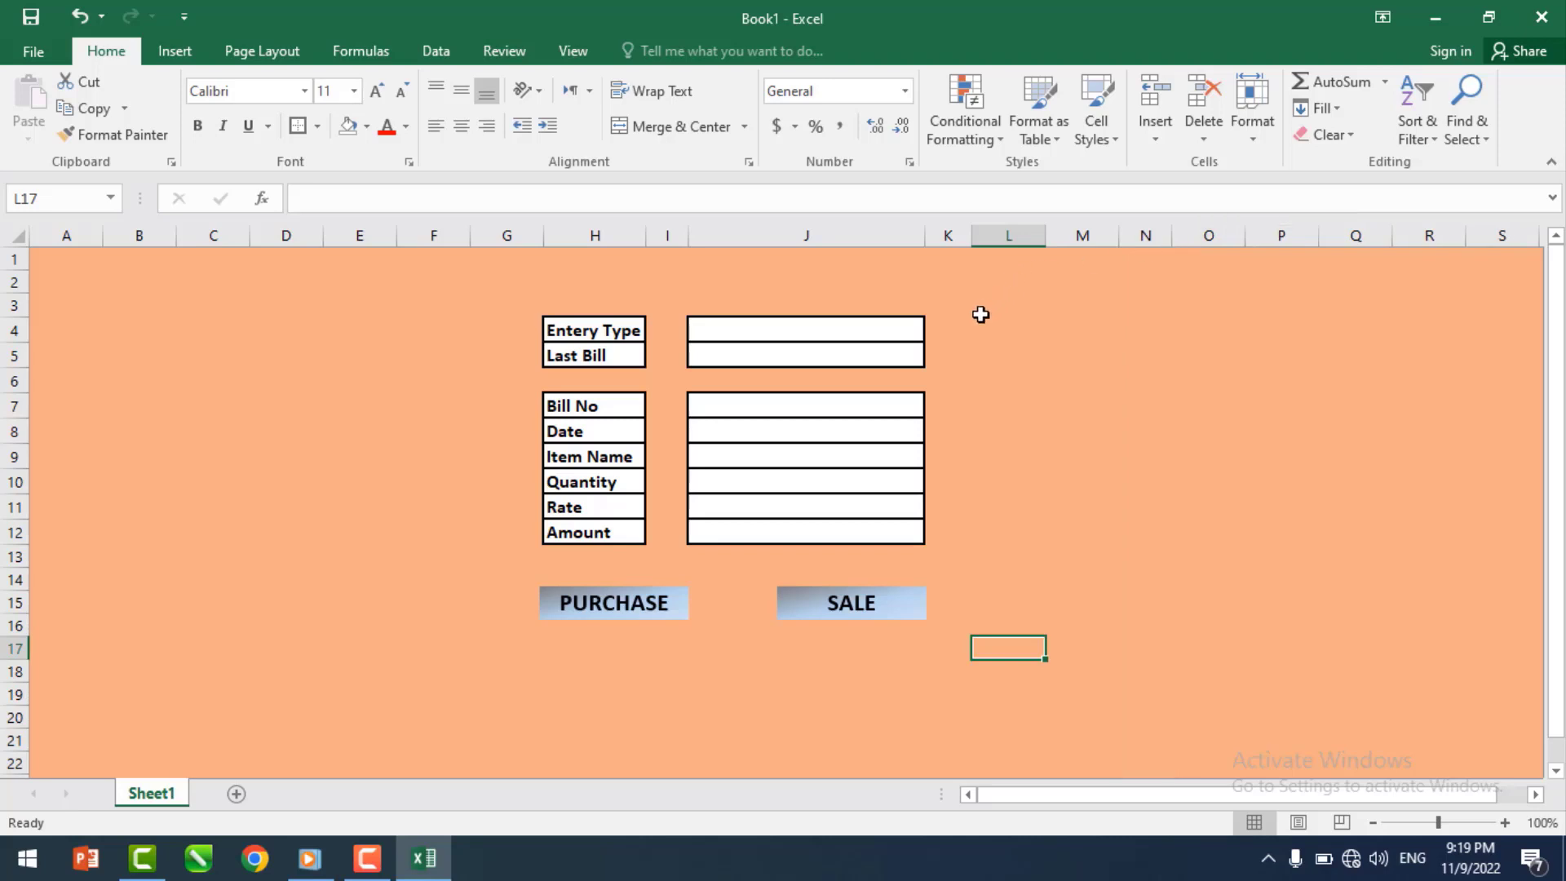
- Fill the range L3:N15 with the standard dark red color
drag(979, 316, 1133, 598)
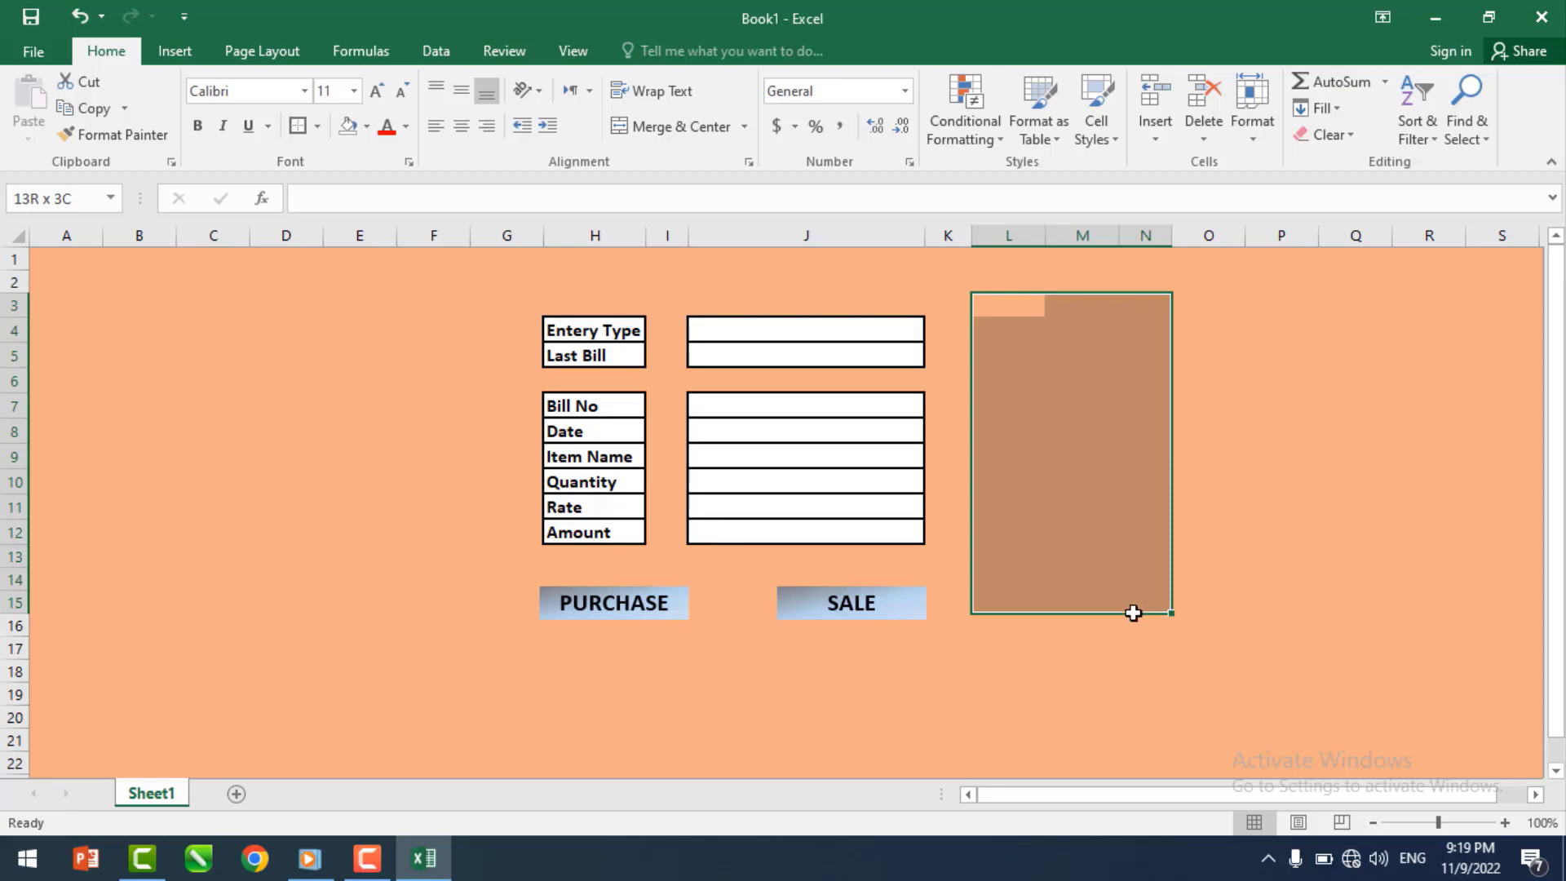
drag(1133, 612, 1133, 612)
click(367, 127)
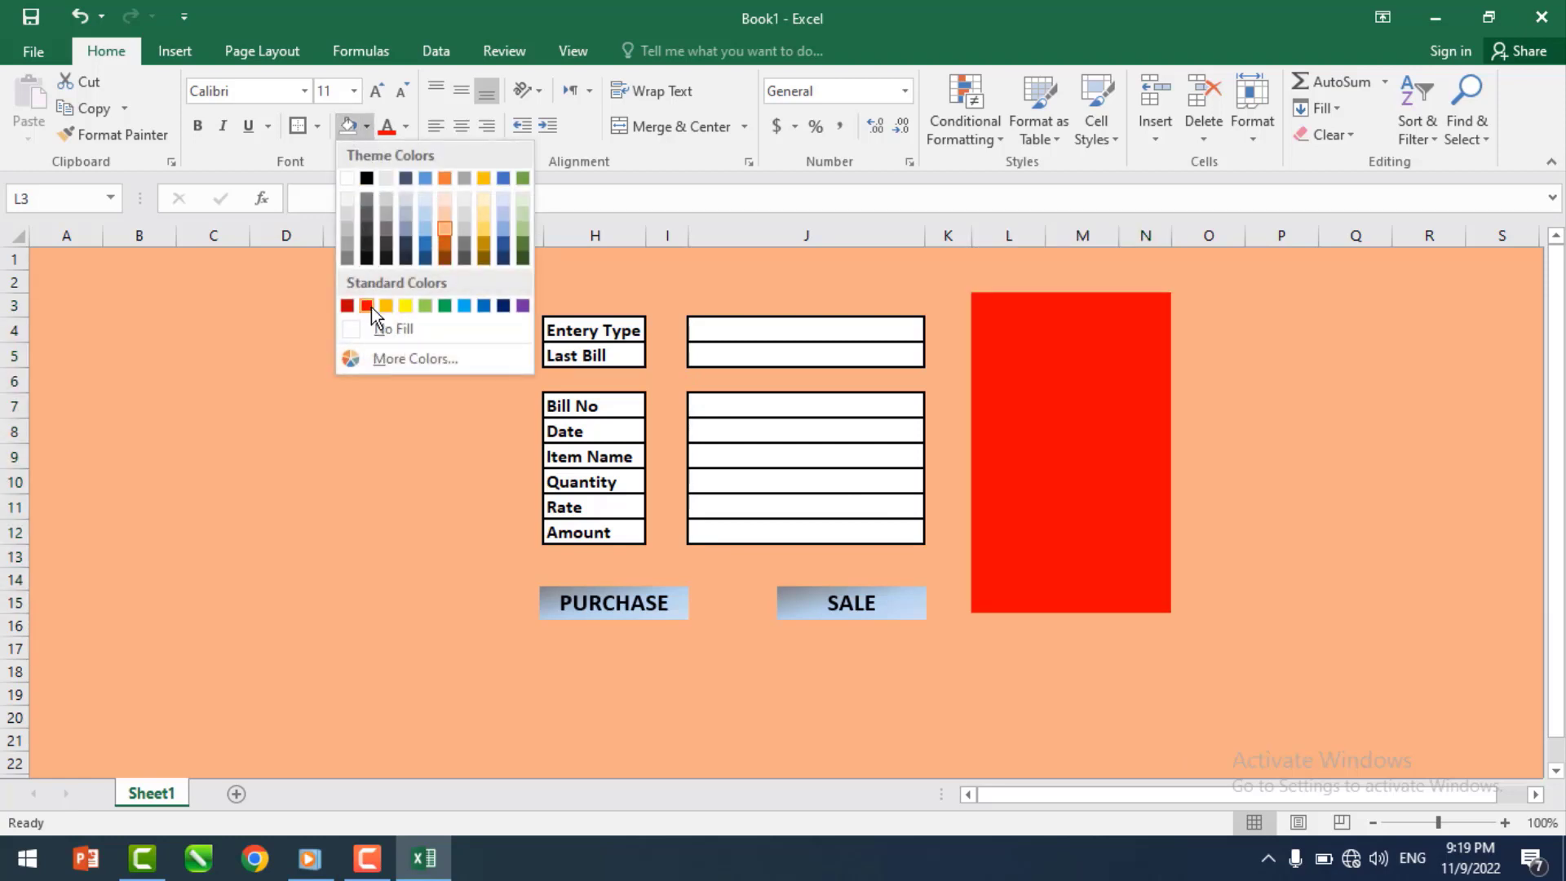
click(347, 307)
click(1286, 458)
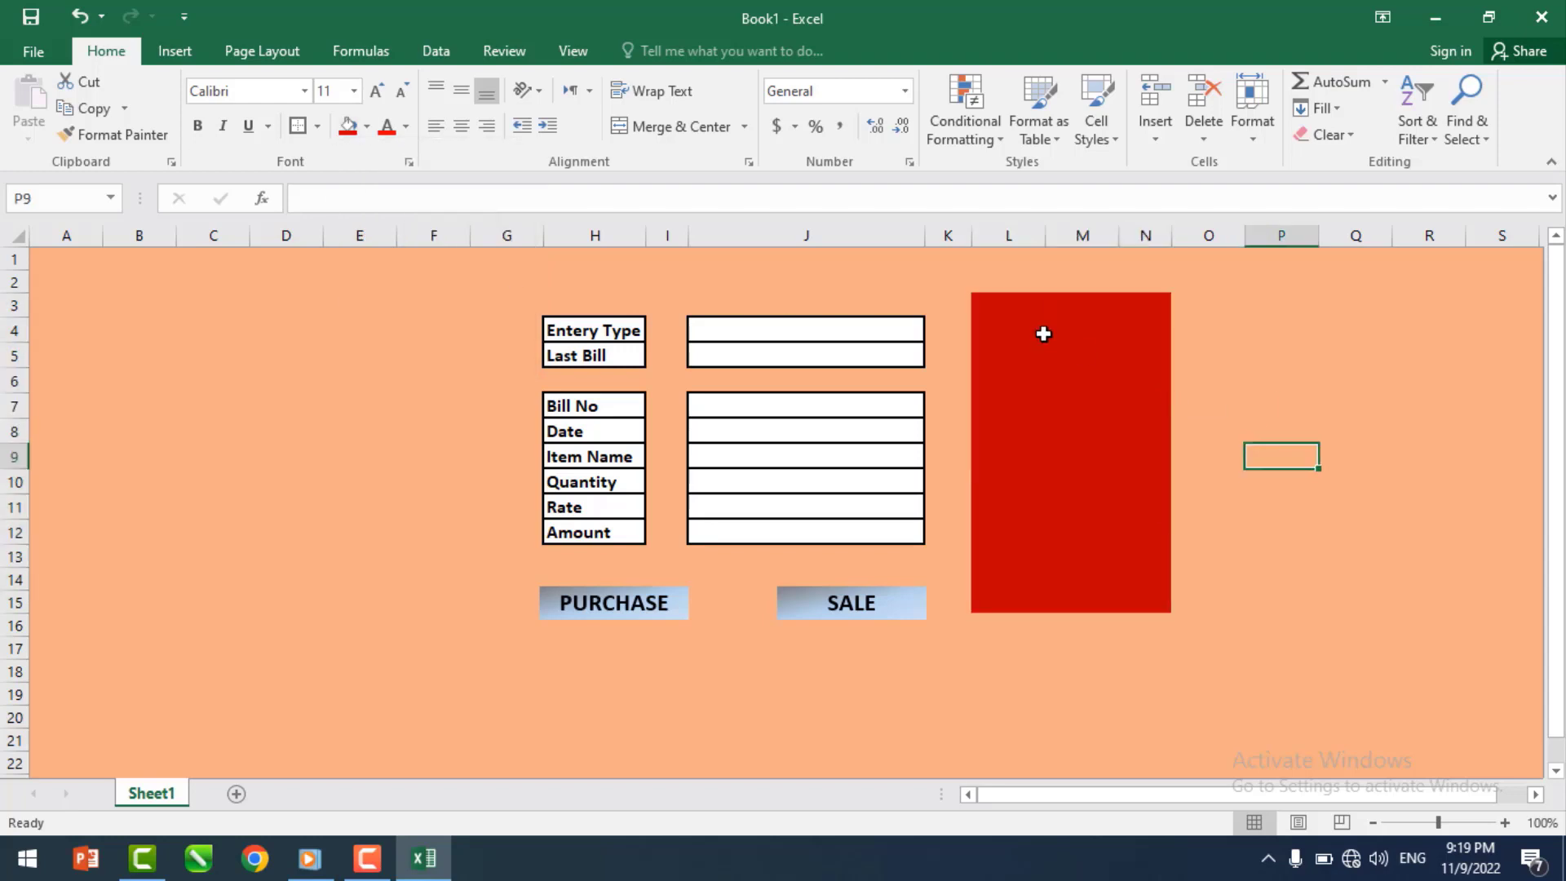
- Merge and center L3:N4 and enter MIGRATE TO as the red panel's heading
click(1039, 303)
drag(1039, 303, 1123, 326)
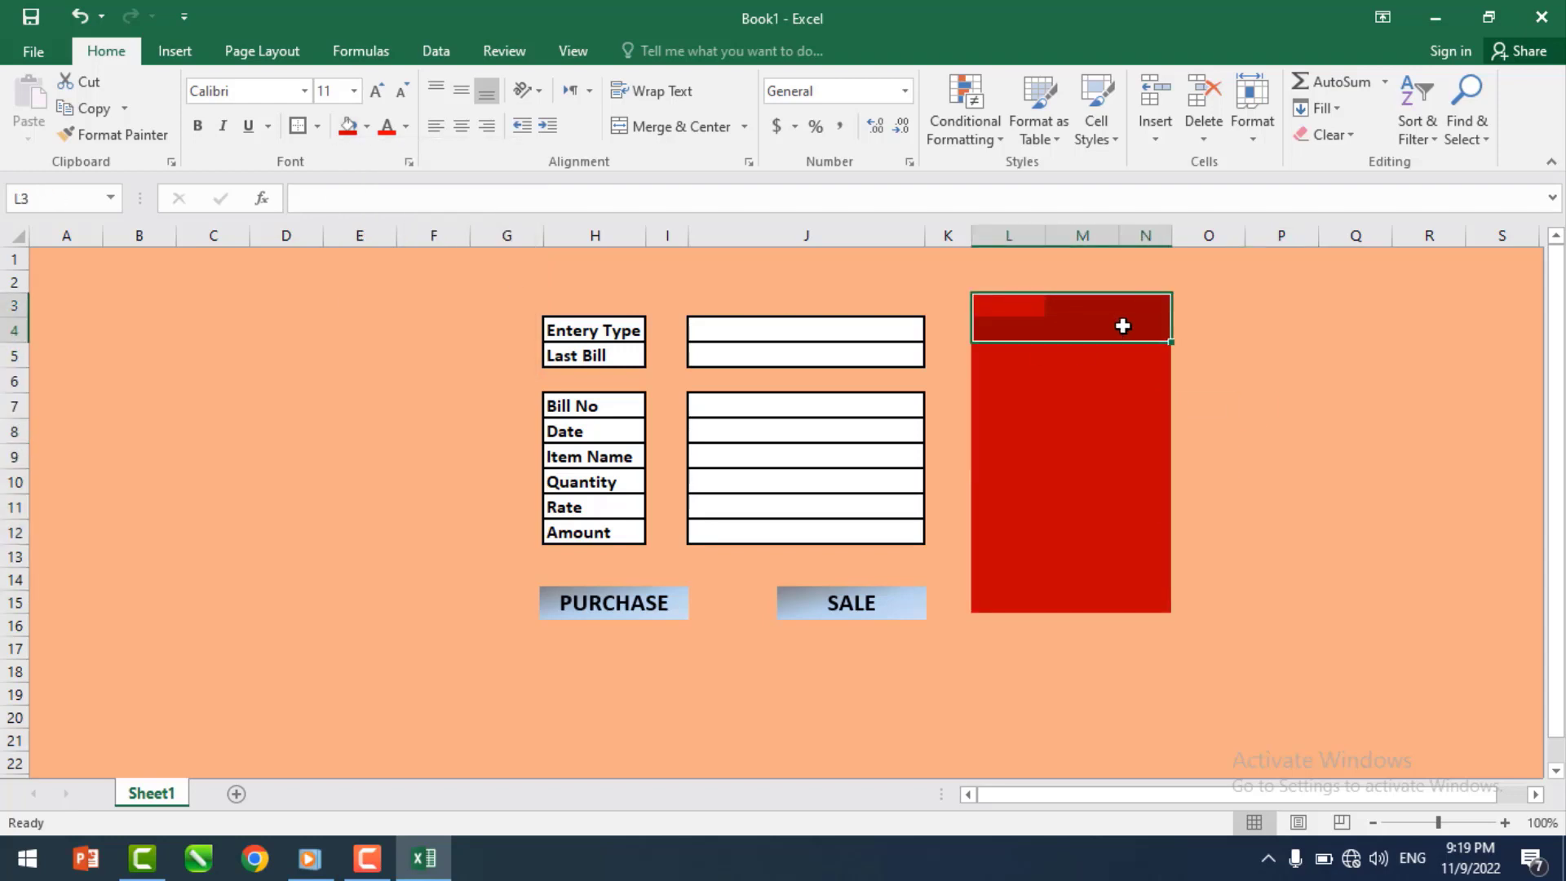
click(664, 126)
text(J)
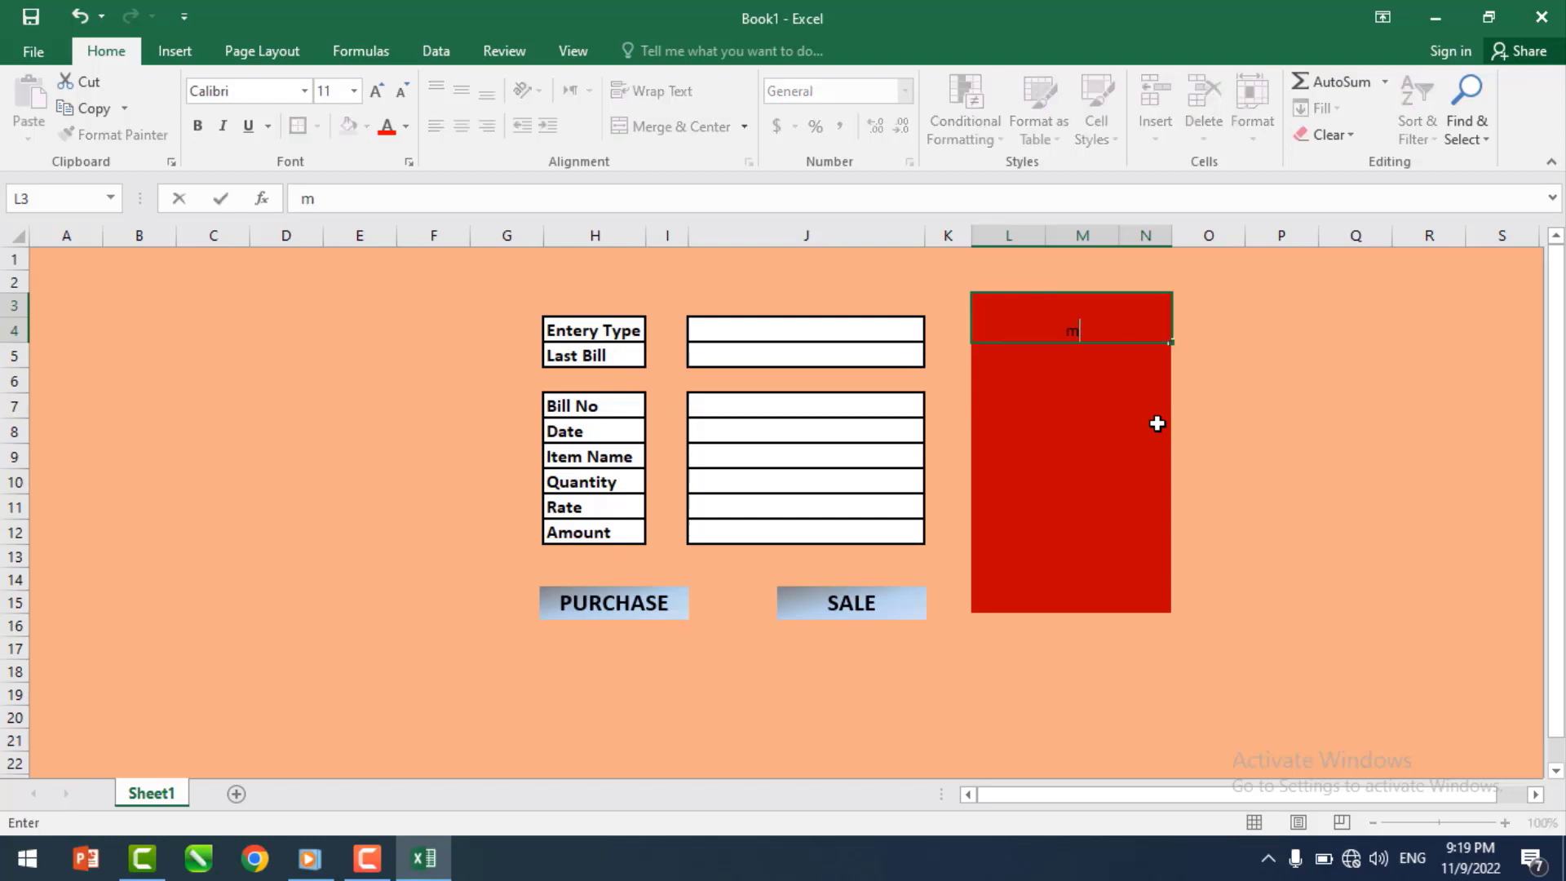
text(IGRATE TO)
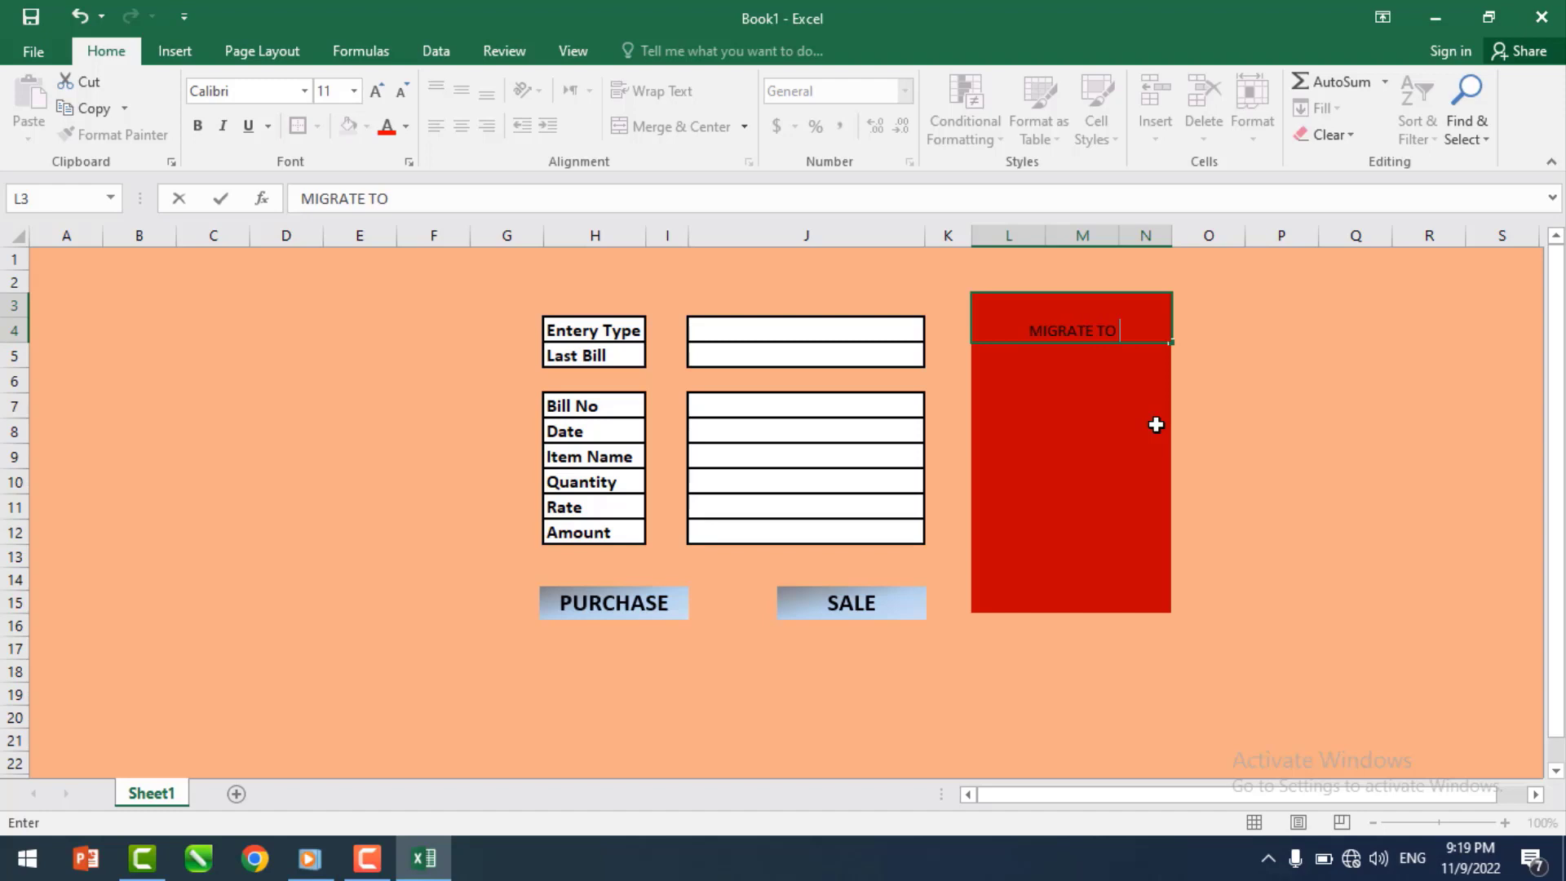
click(1176, 427)
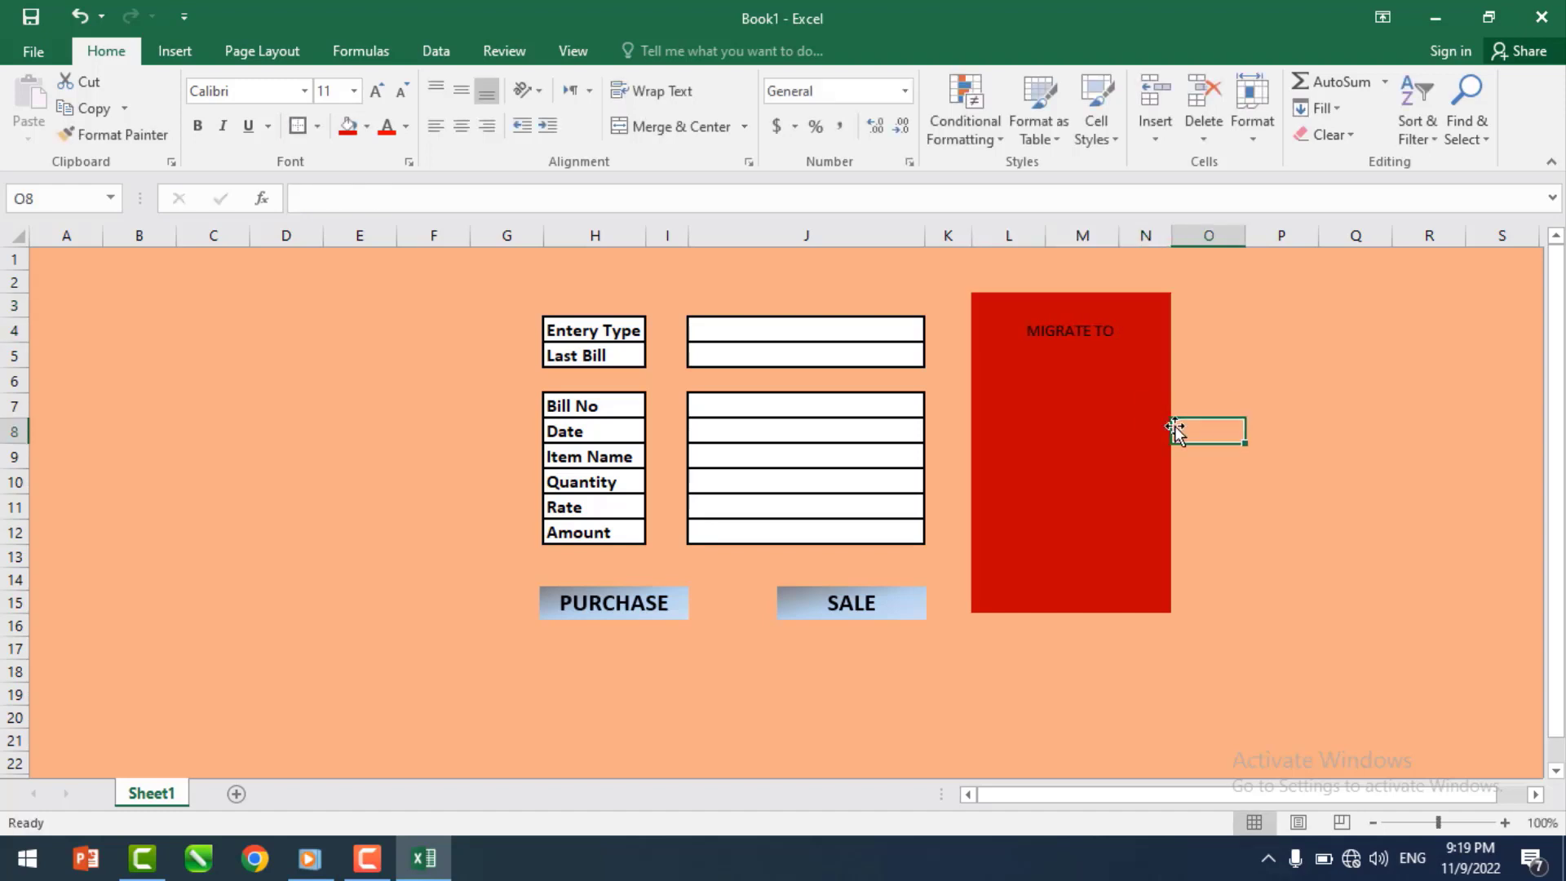
- Underline the MIGRATE TO heading, align it vertically to the middle, and color its text white
click(1134, 310)
click(248, 126)
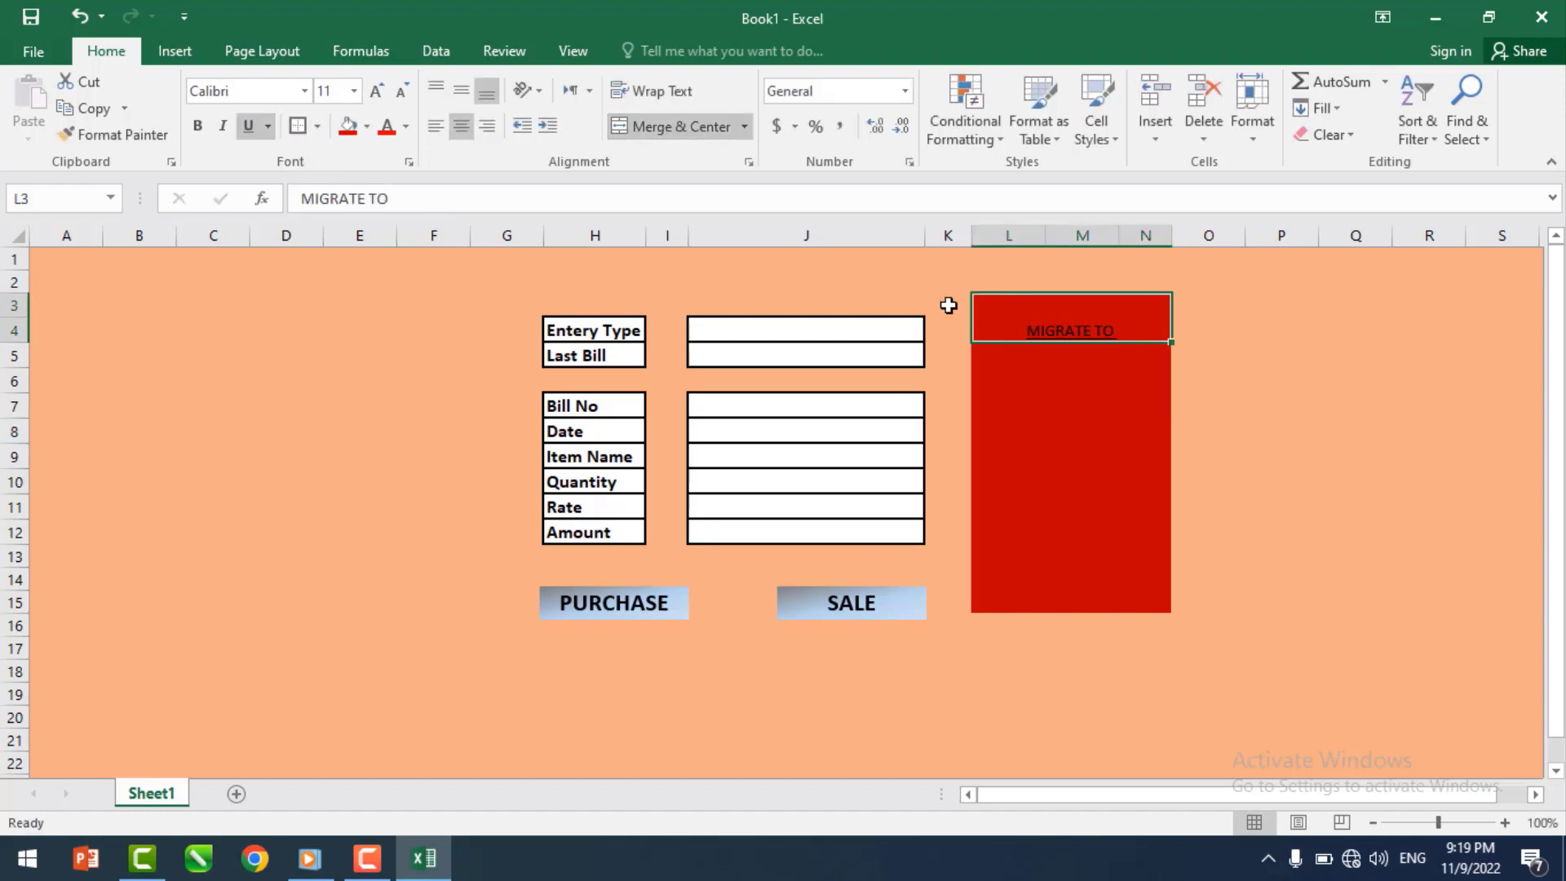
click(460, 90)
click(408, 133)
click(386, 206)
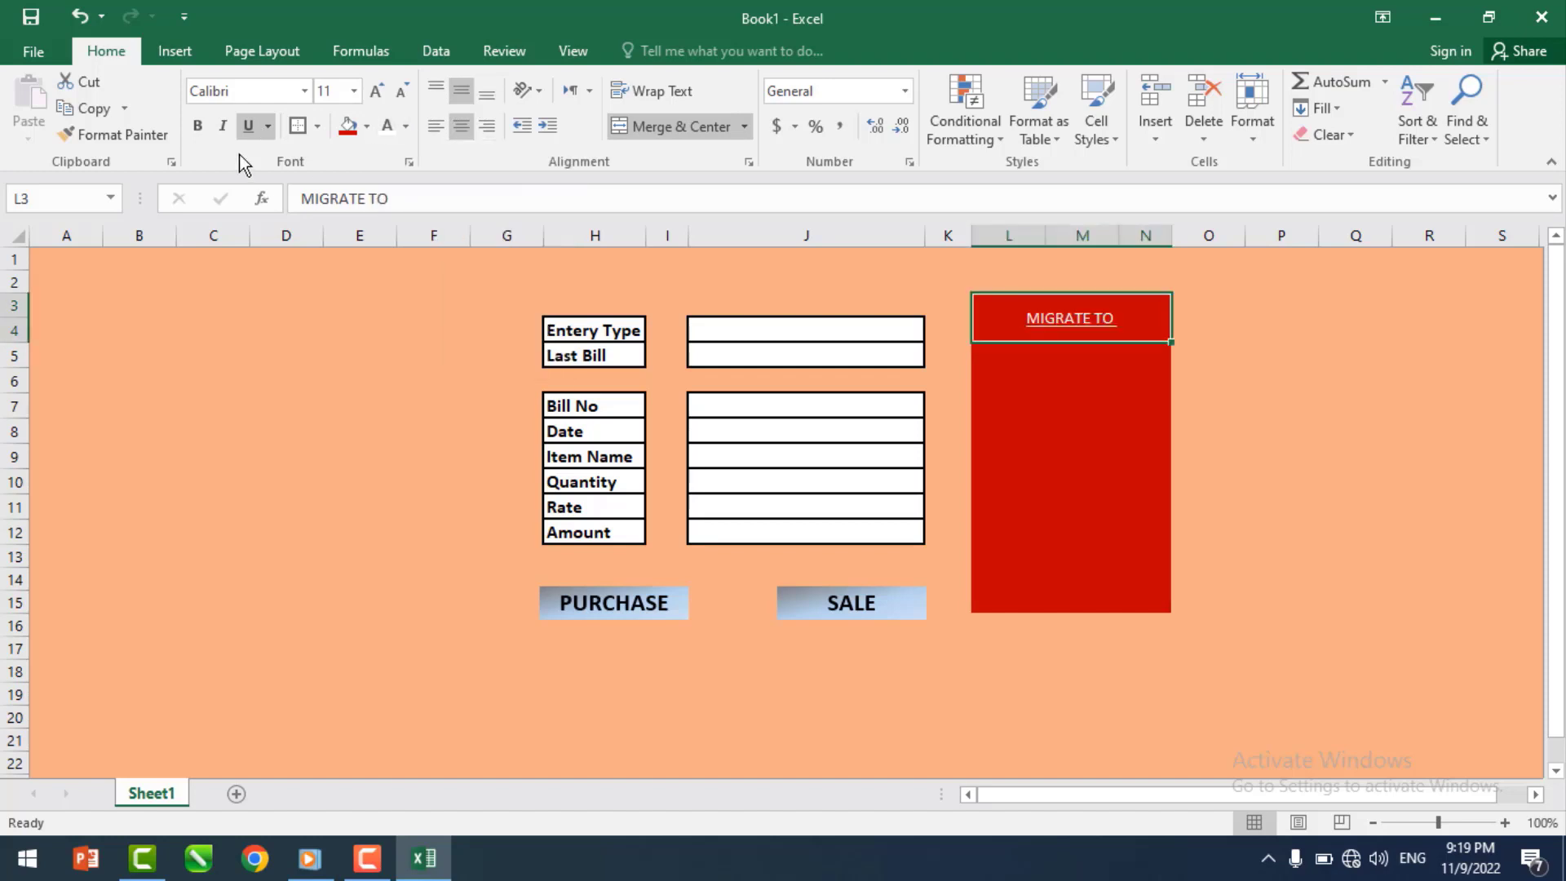
- Make the MIGRATE TO heading bold and enlarge its font by five size increments
click(197, 126)
click(376, 89)
click(376, 90)
click(376, 90)
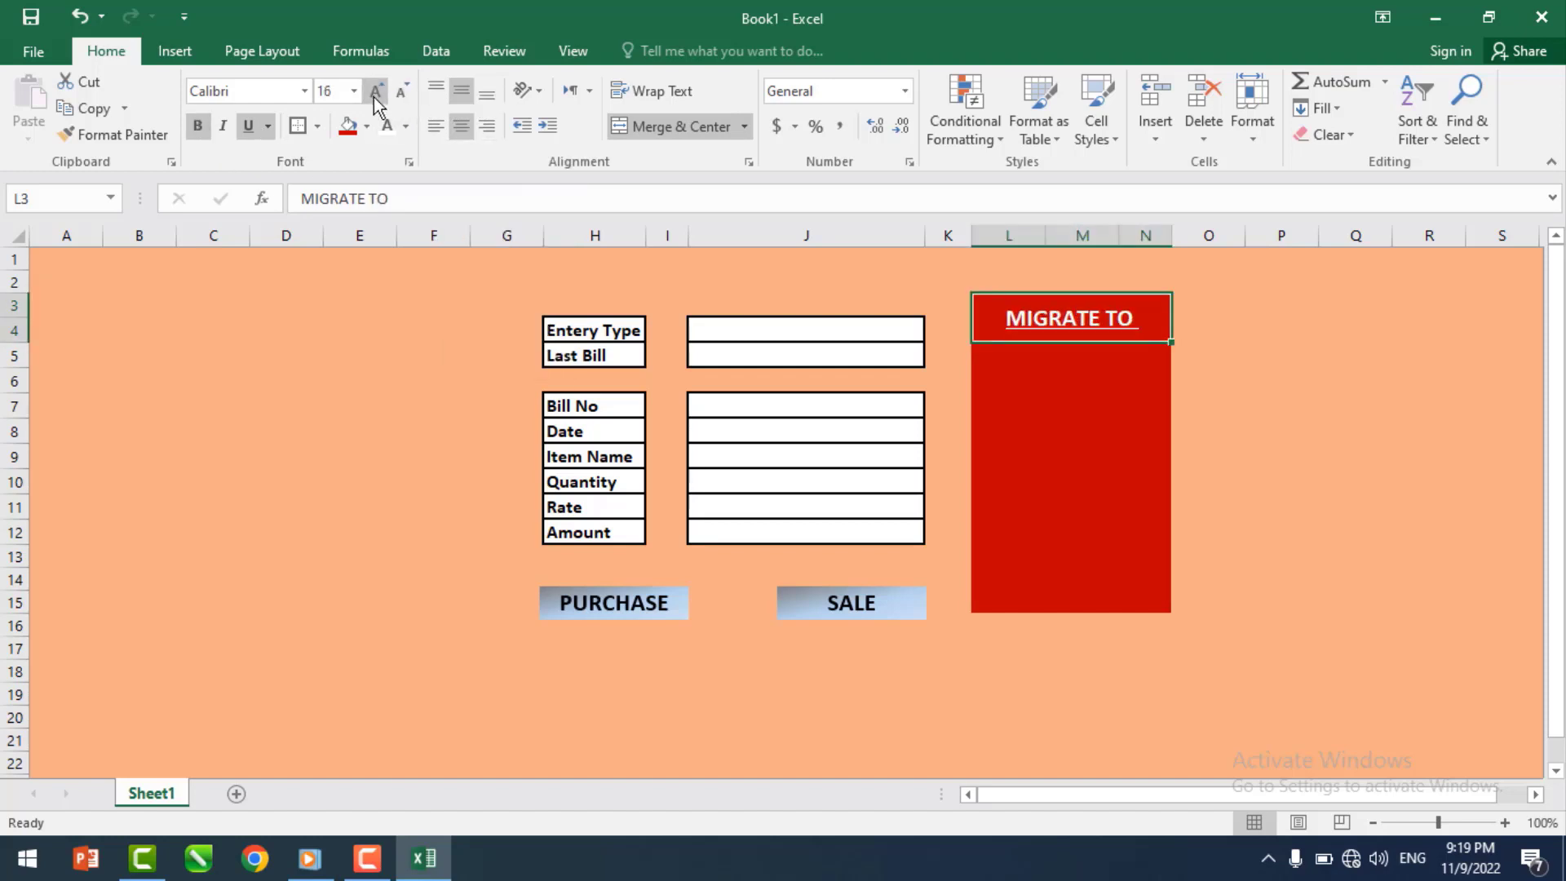
click(376, 90)
click(376, 90)
click(1278, 451)
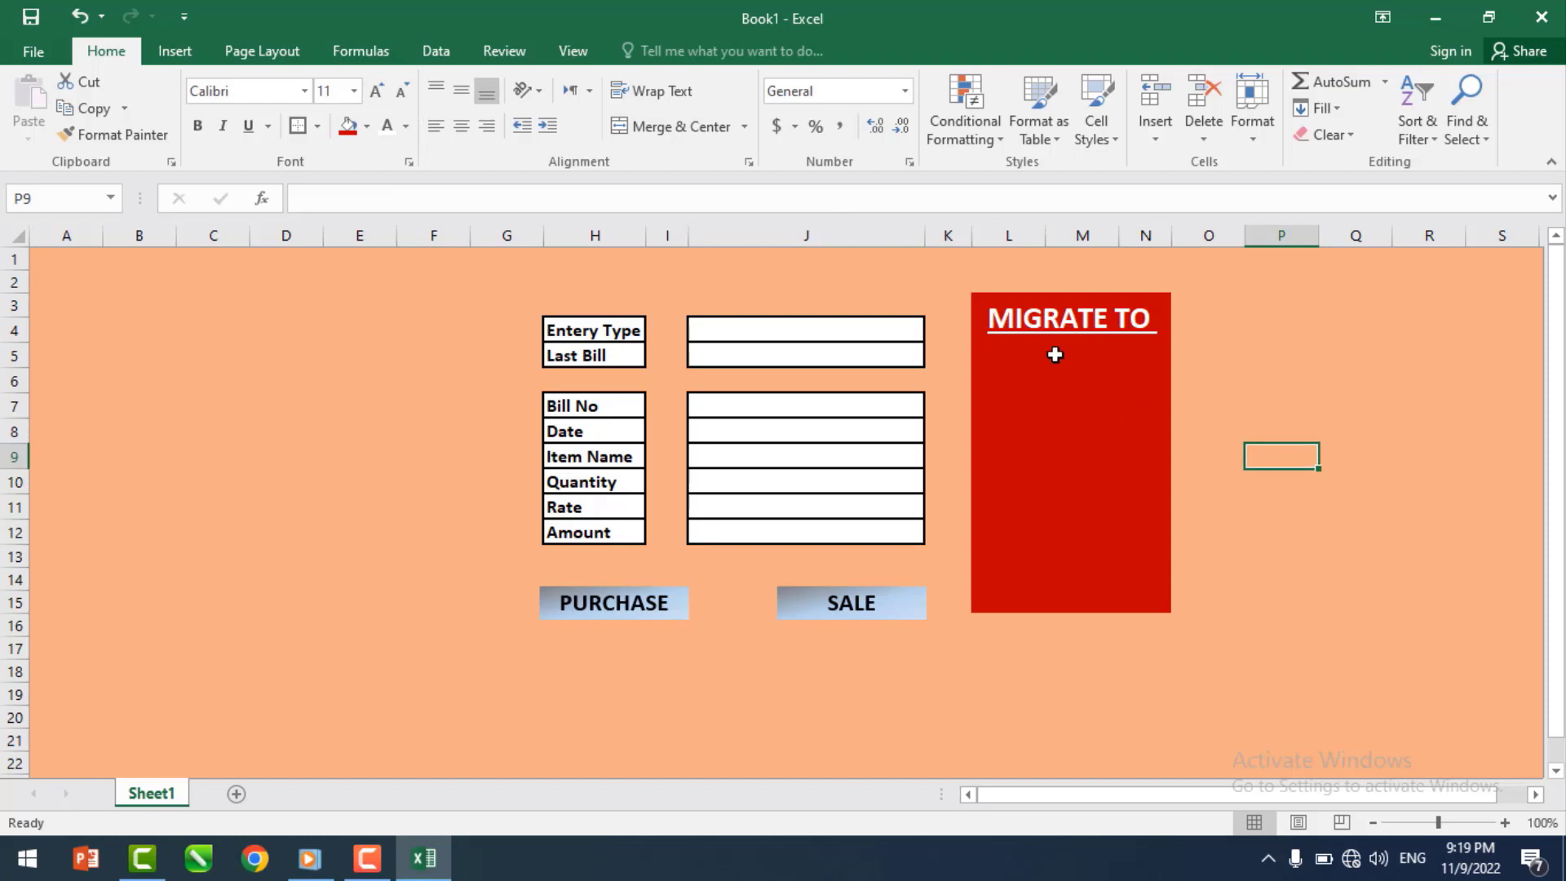
- Duplicate the PURCHASE button and place the copy in the red panel just below the MIGRATE TO heading
click(681, 608)
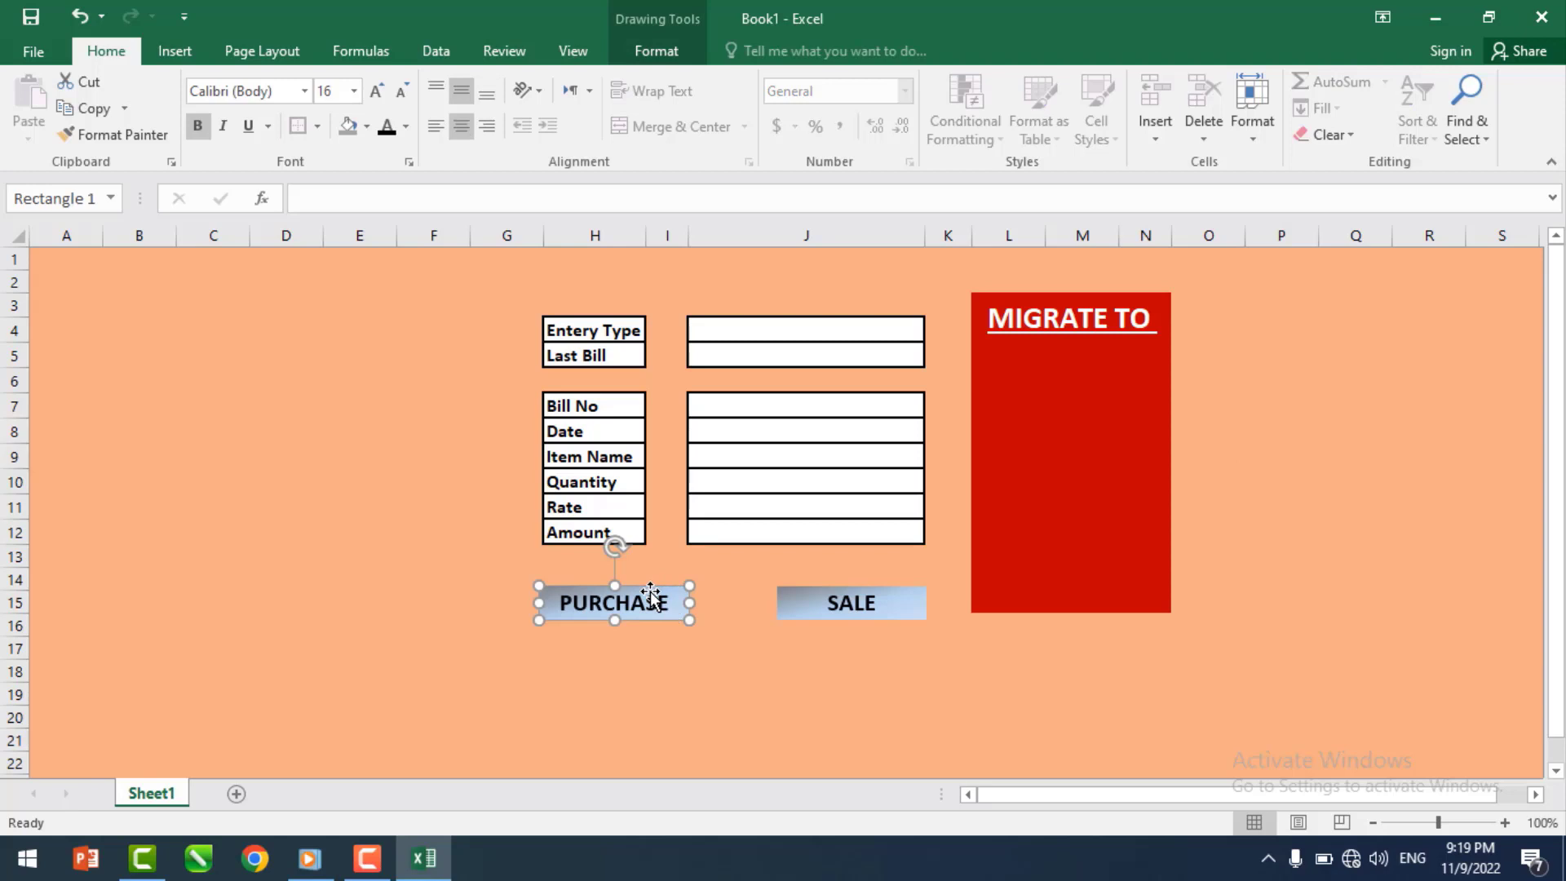
key(ctrl+d)
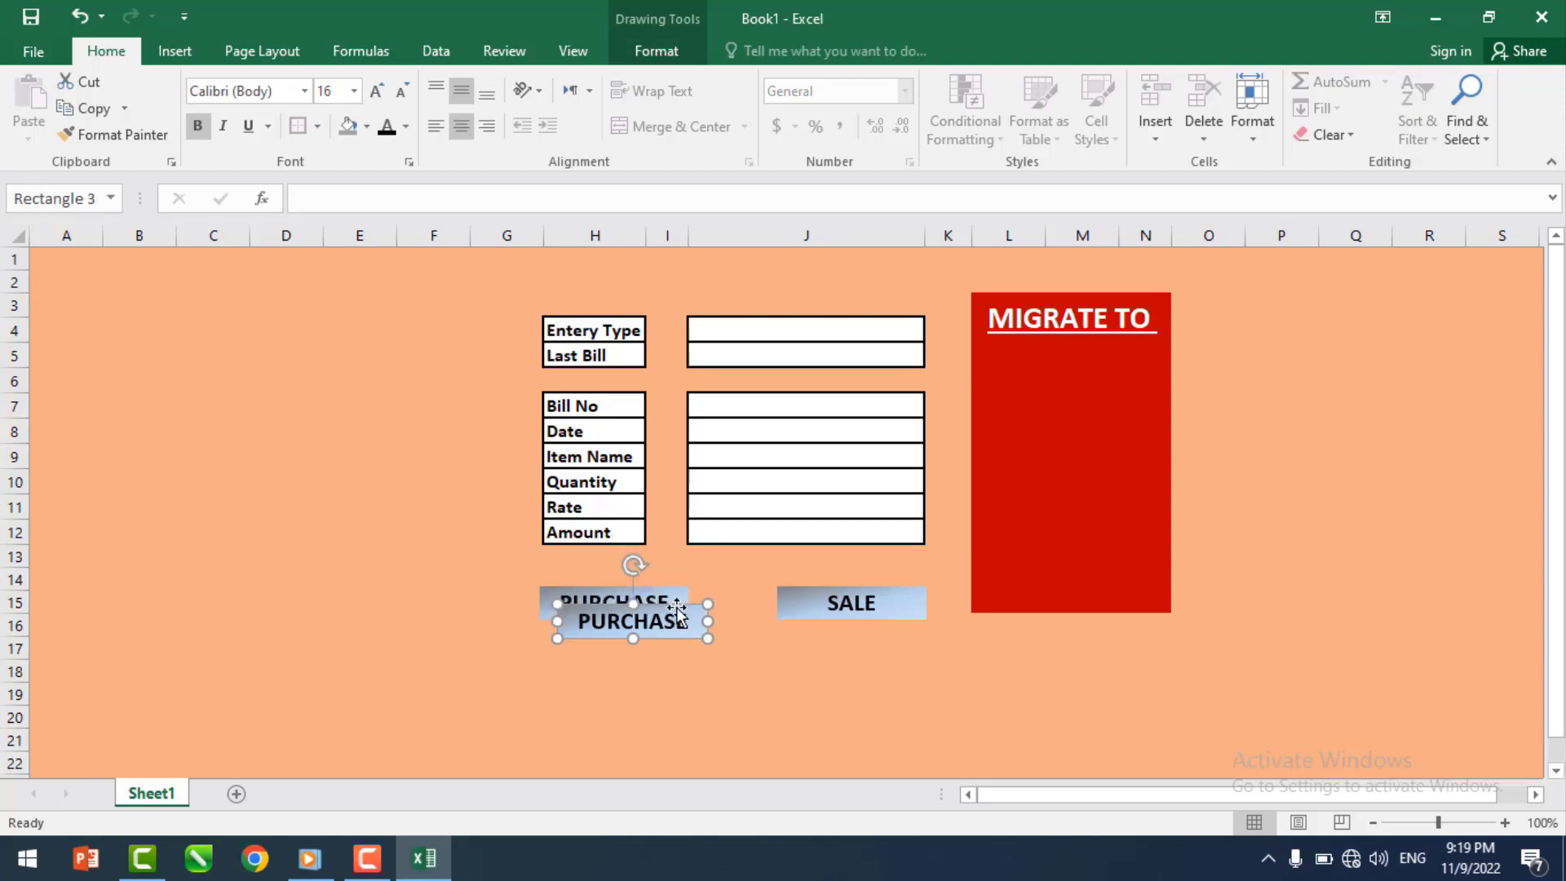
drag(676, 612, 1118, 367)
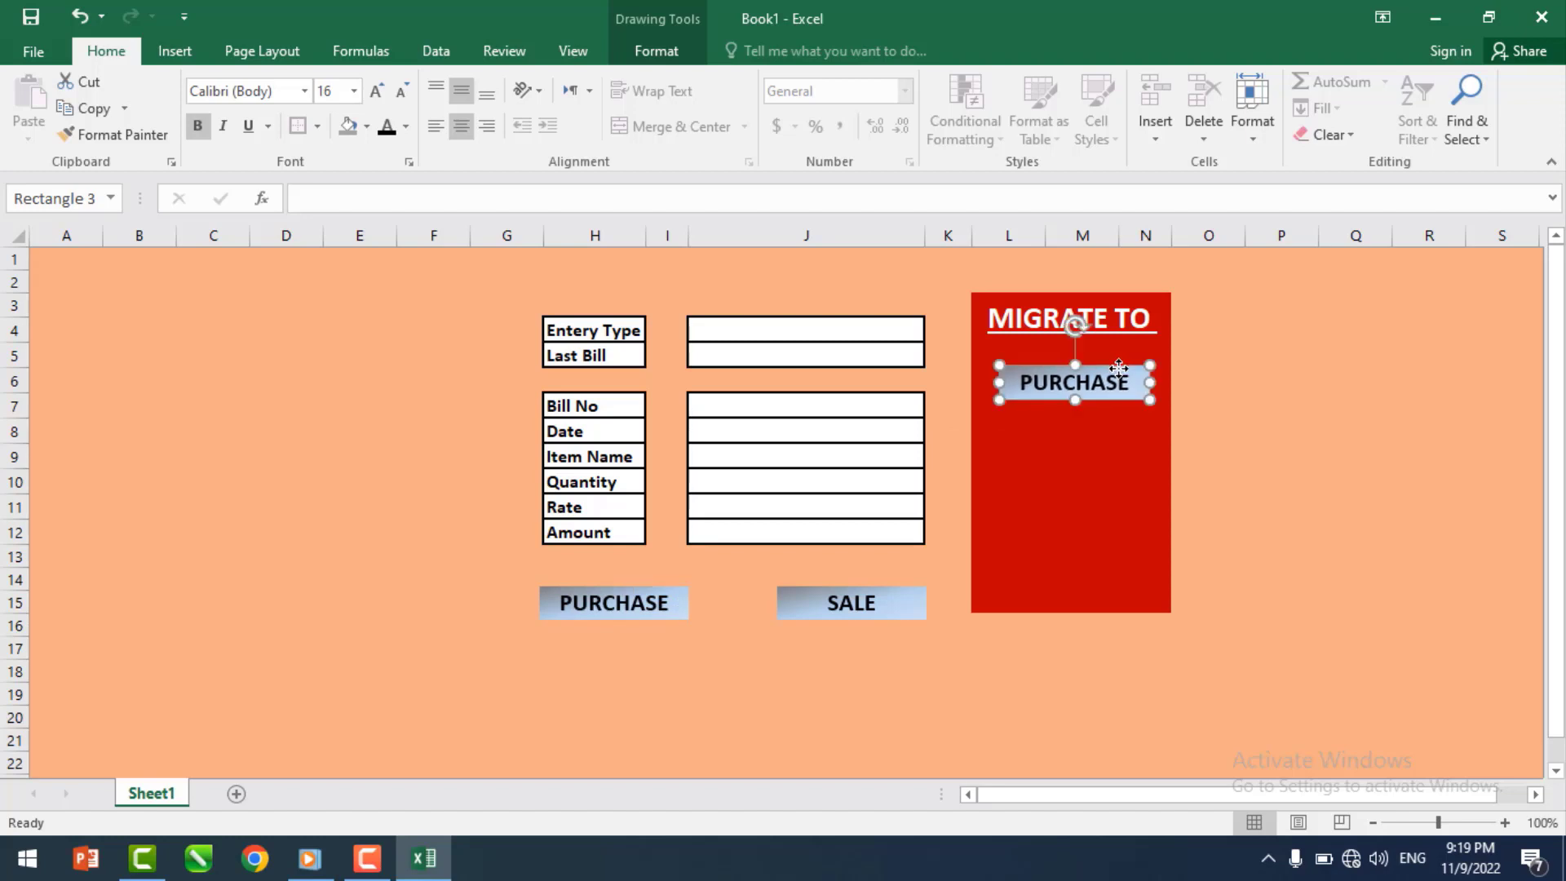
- Duplicate the red panel's PURCHASE button to make a column of three, with the lowest copy around rows 13 and 14
key(ctrl+d)
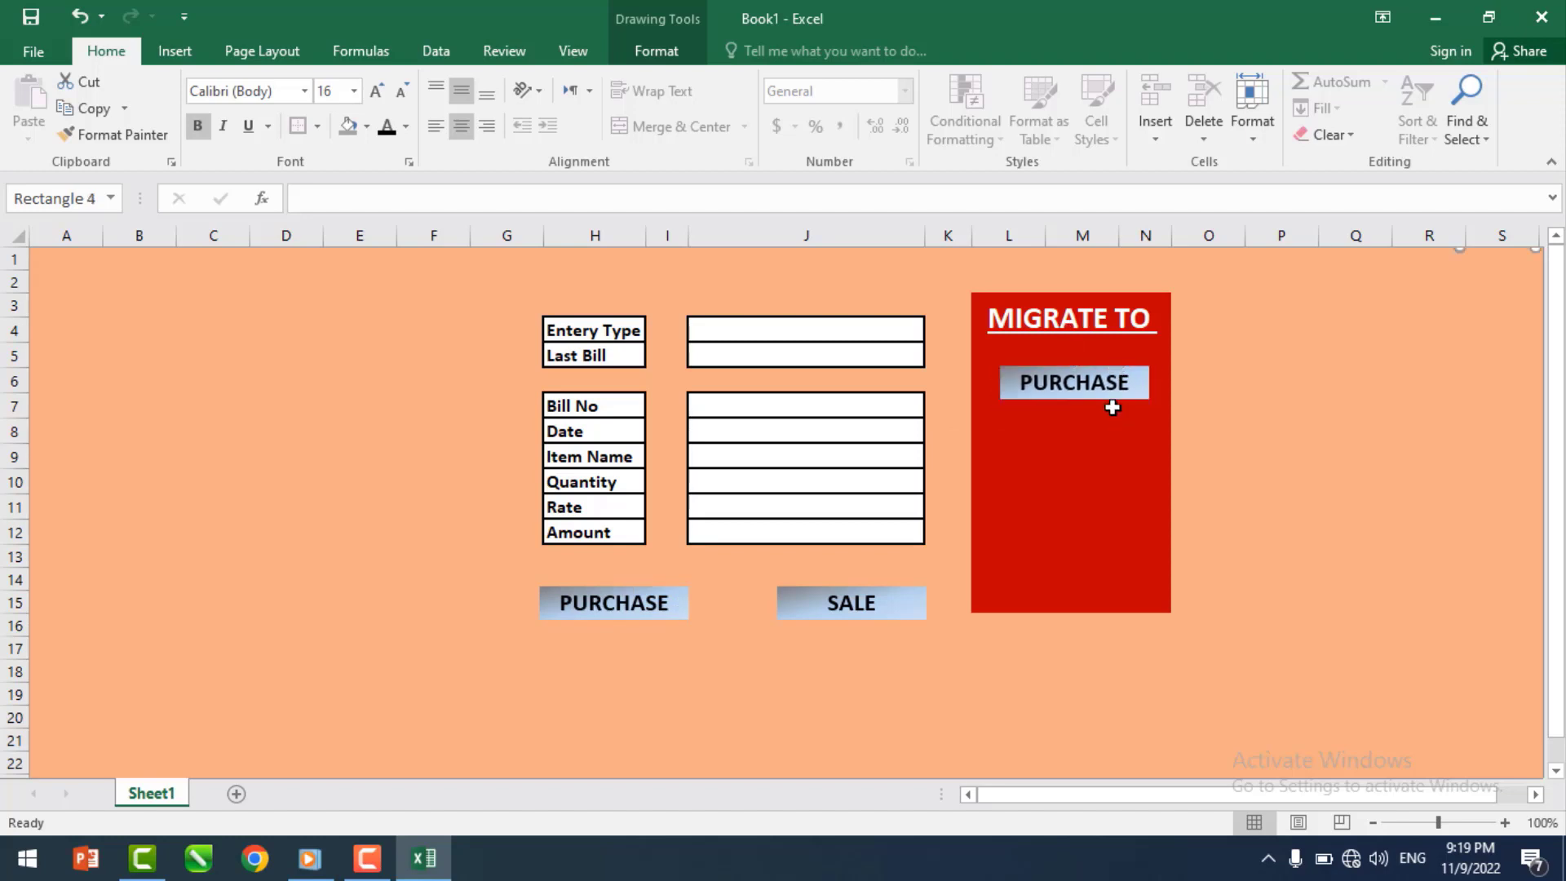
click(1105, 395)
drag(1104, 395, 1114, 471)
key(ctrl+d)
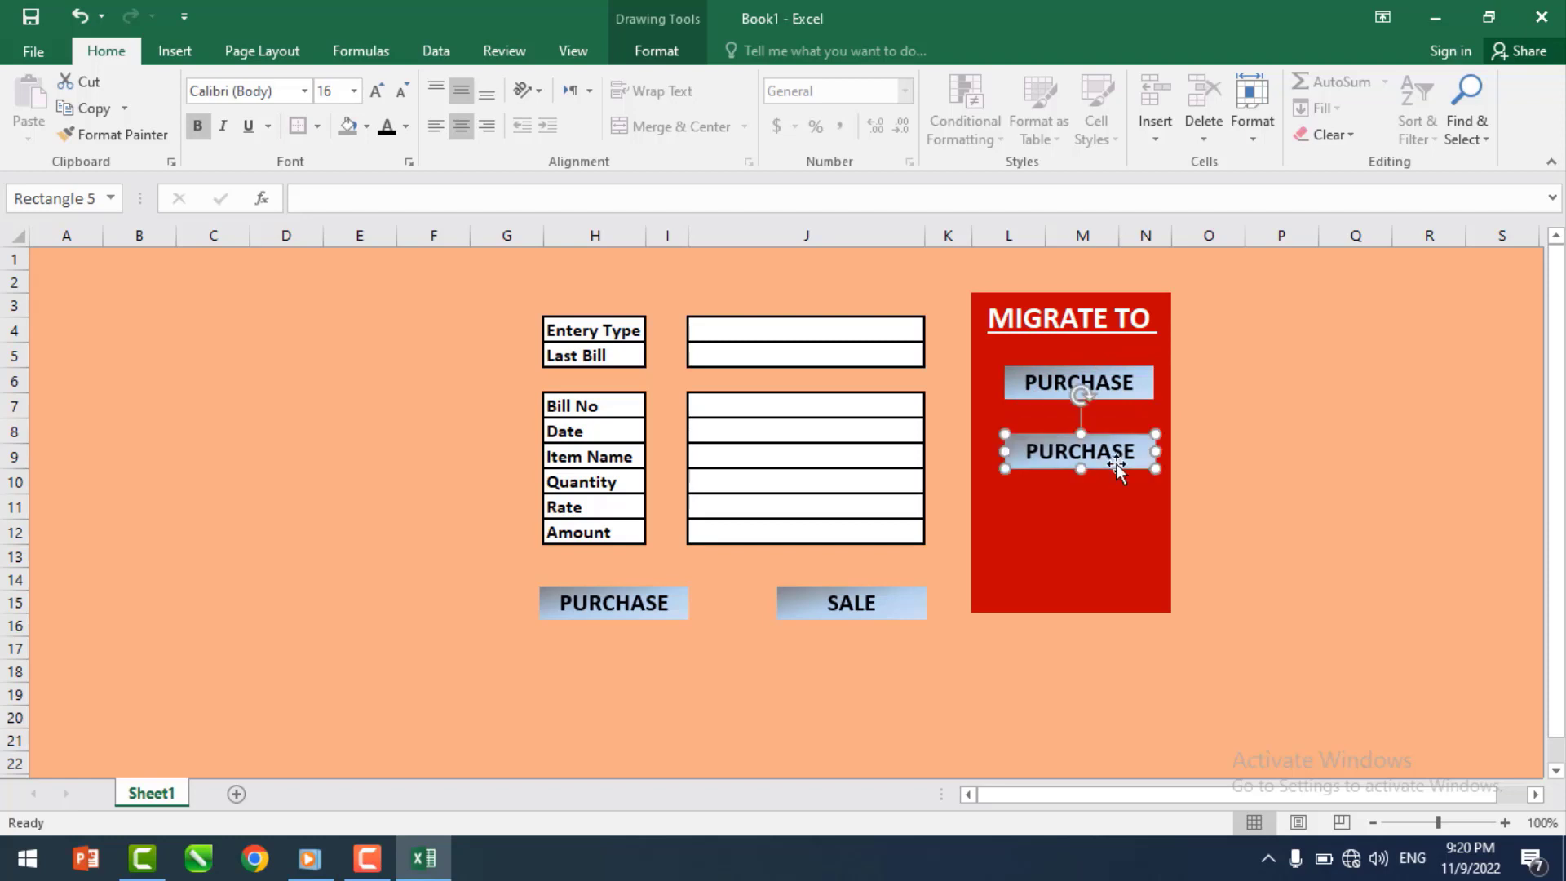
key(ctrl+d)
drag(1116, 548, 1115, 563)
- Move the upper and middle PURCHASE buttons in the red panel slightly down to adjust the column's spacing
drag(1118, 463, 1111, 488)
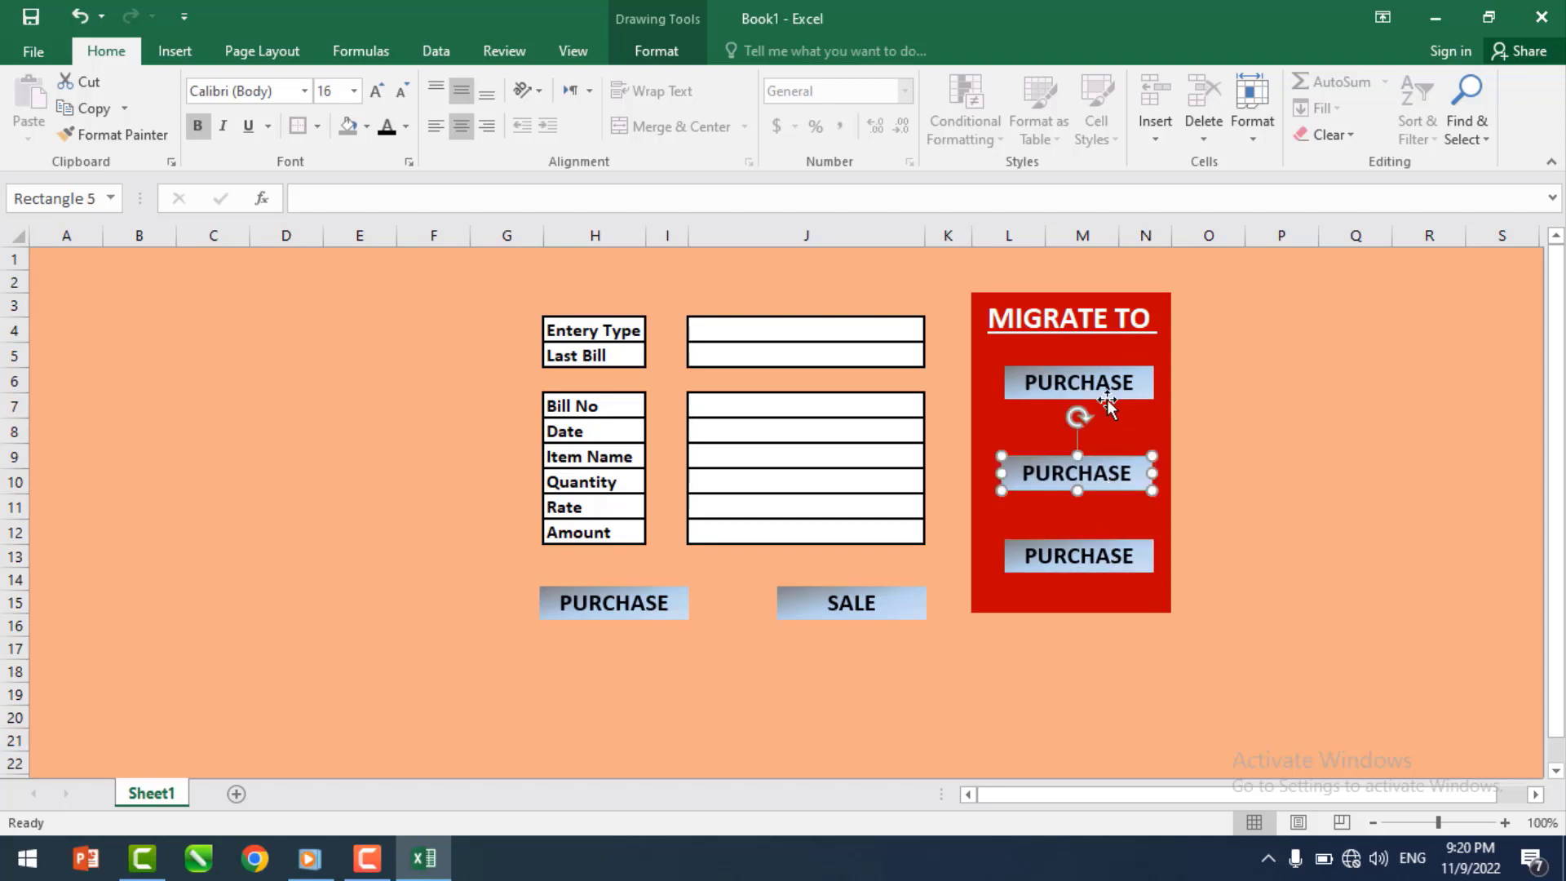
drag(1106, 400, 1104, 420)
click(1309, 455)
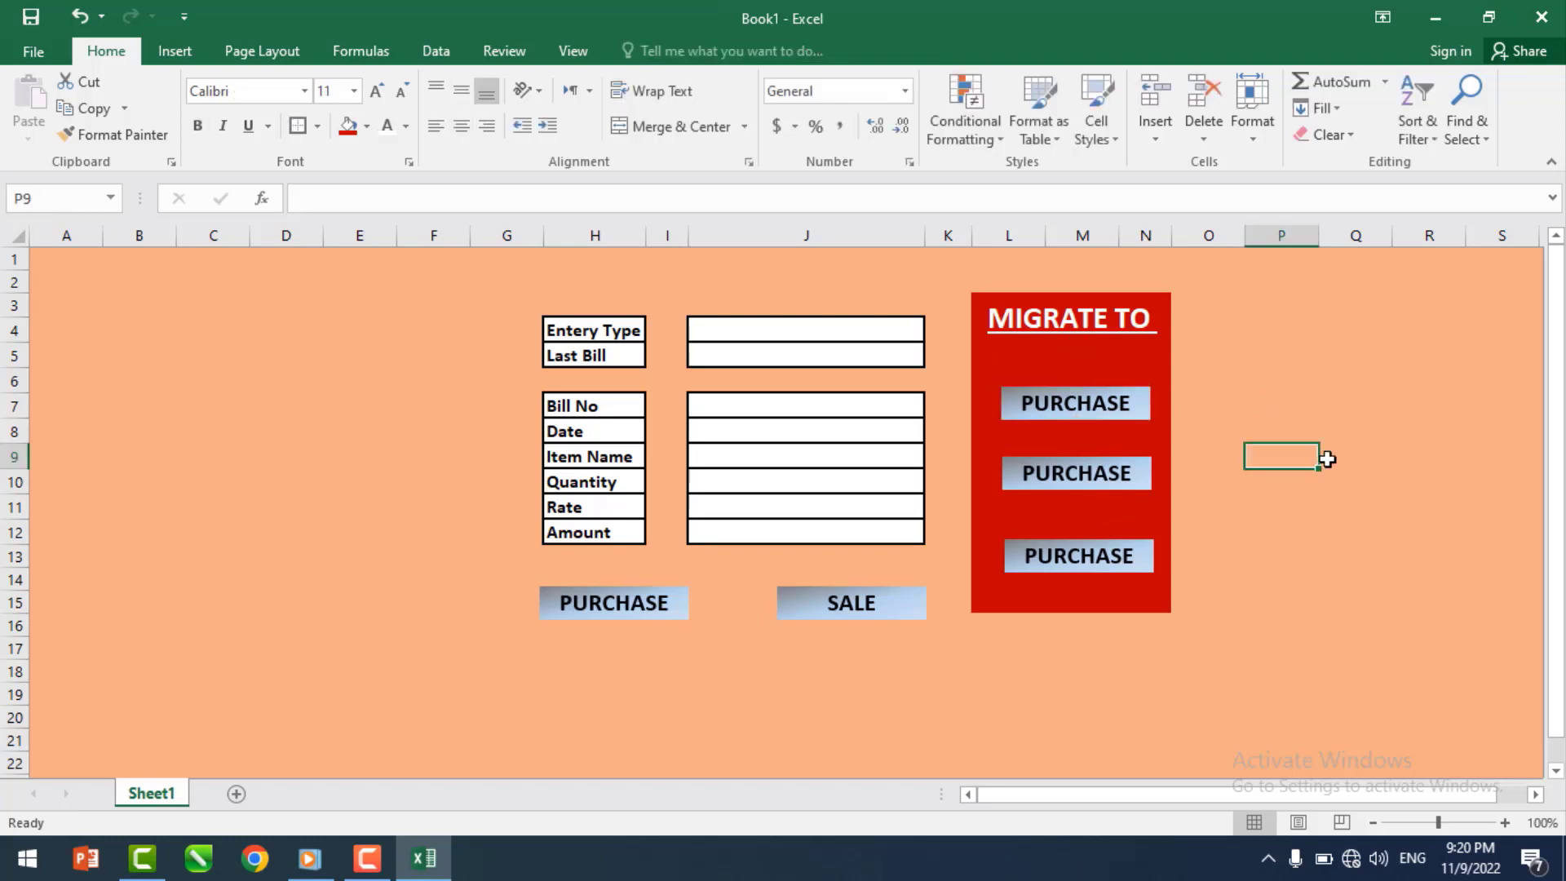
- Align the three PURCHASE buttons in the red MIGRATE TO panel to their common horizontal center
click(1134, 418)
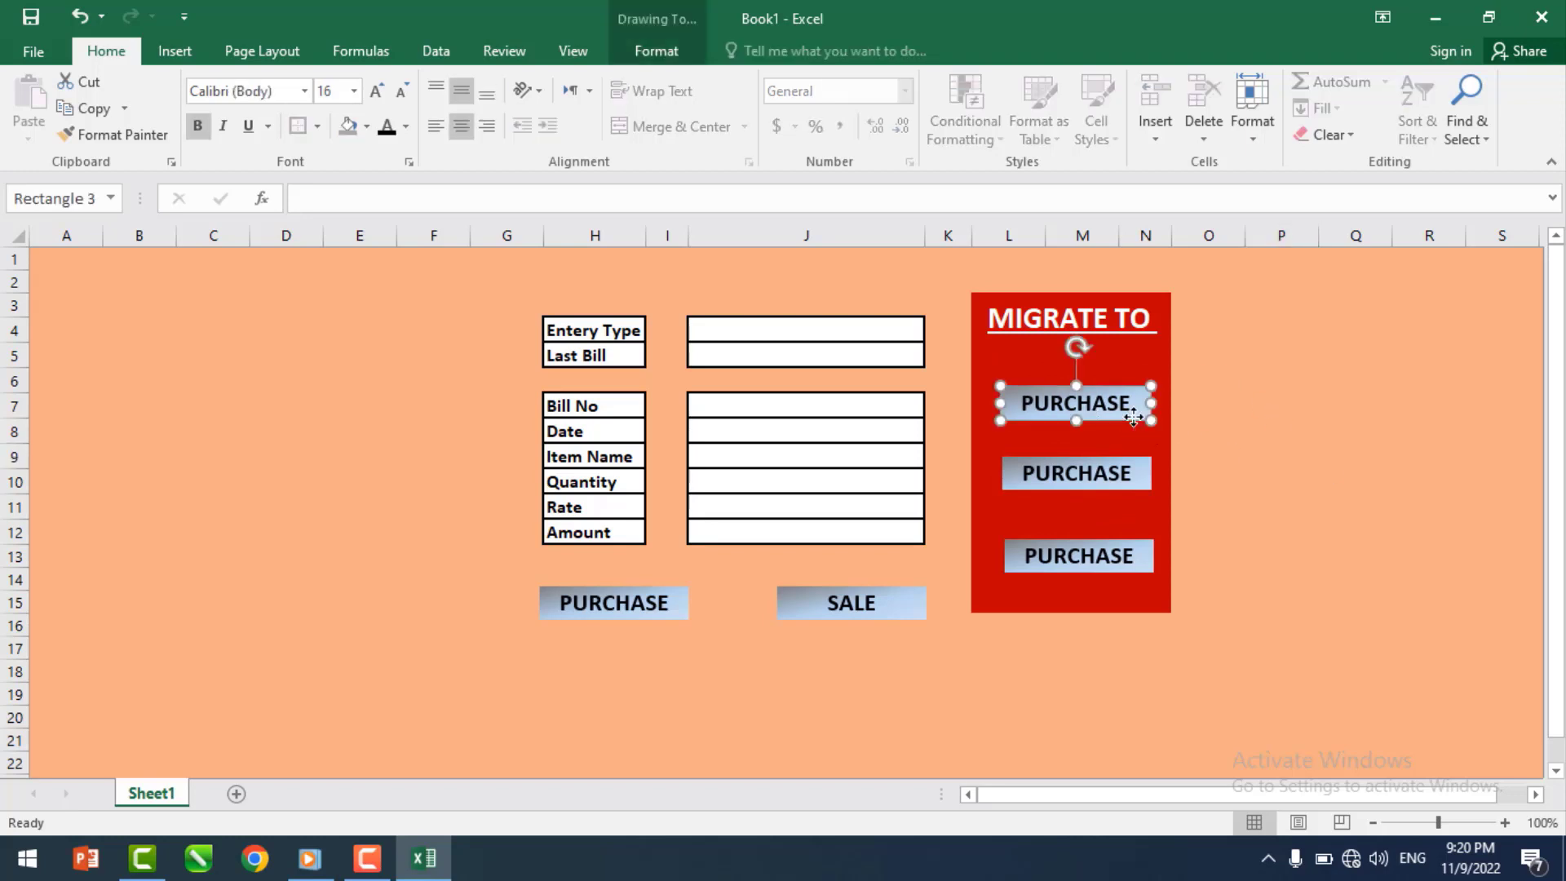
ctrl+click(1146, 475)
ctrl+click(1146, 562)
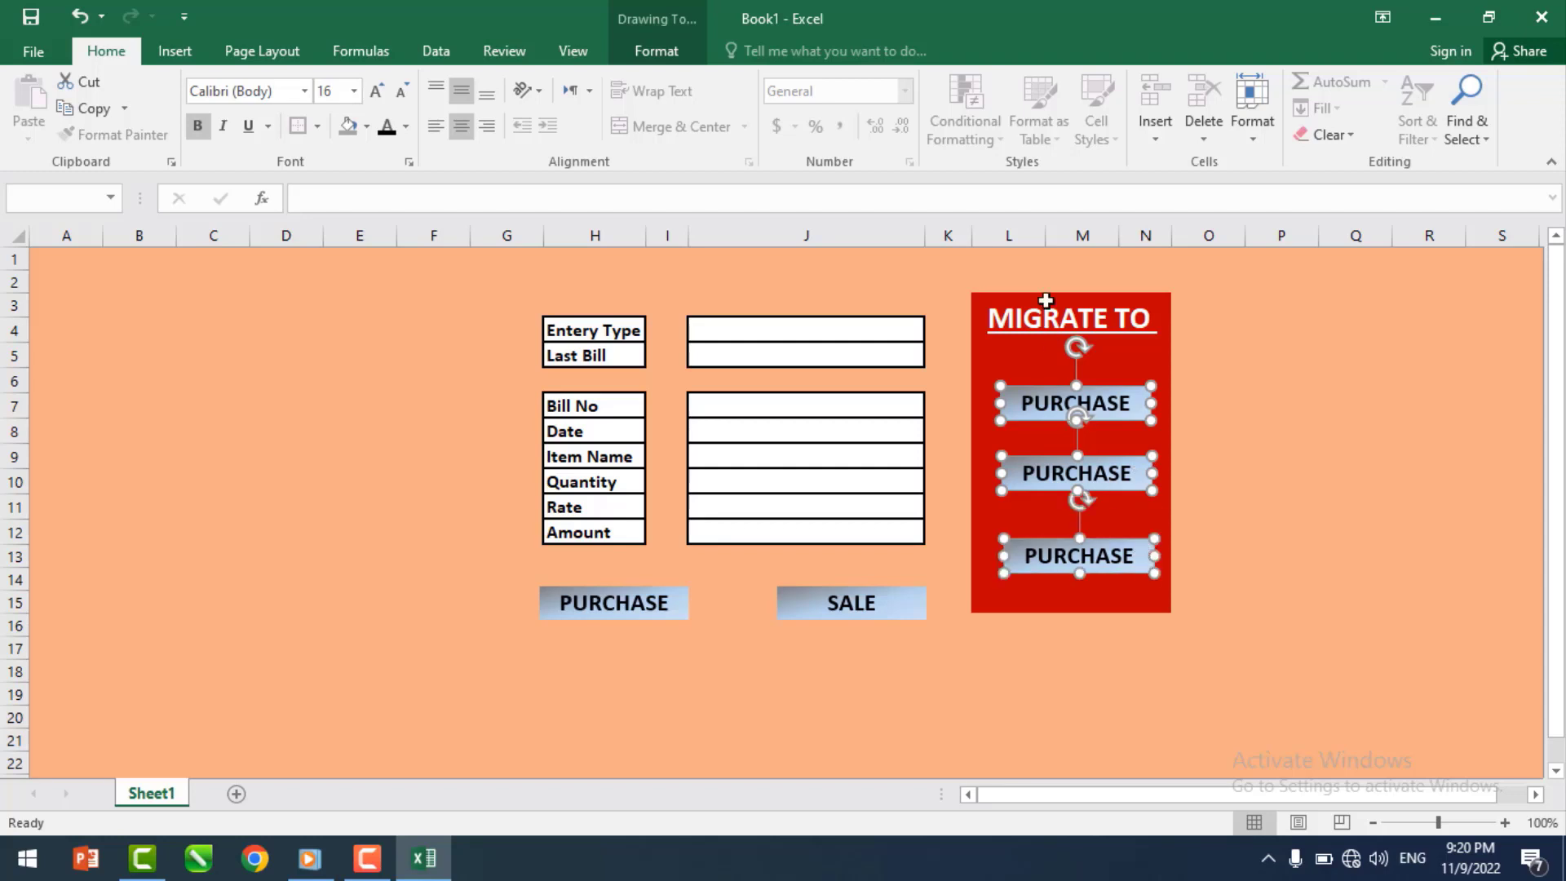
click(678, 62)
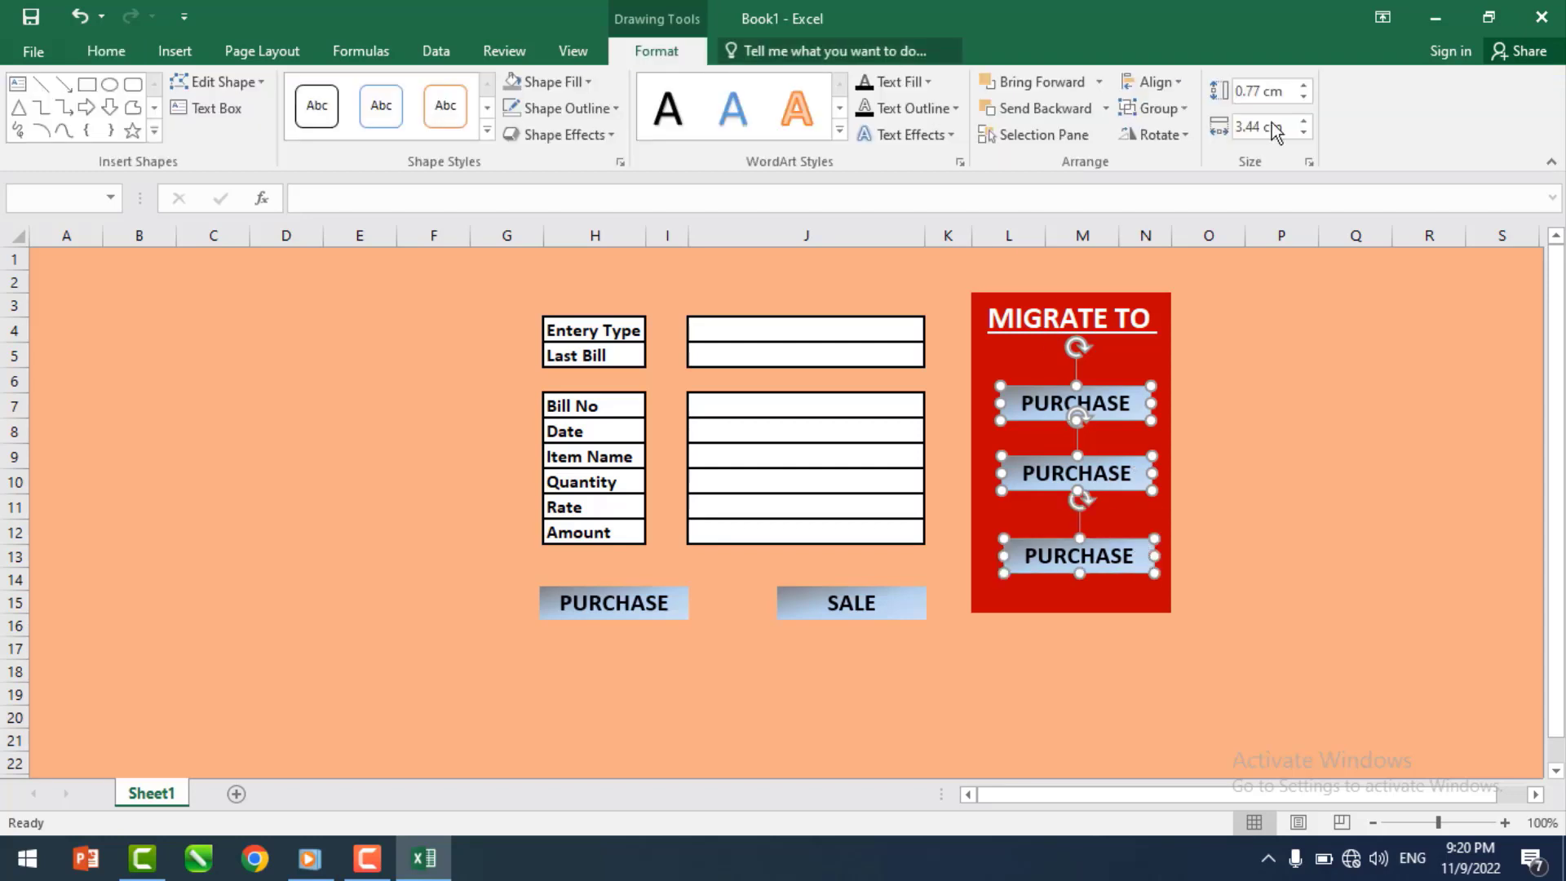
click(1184, 81)
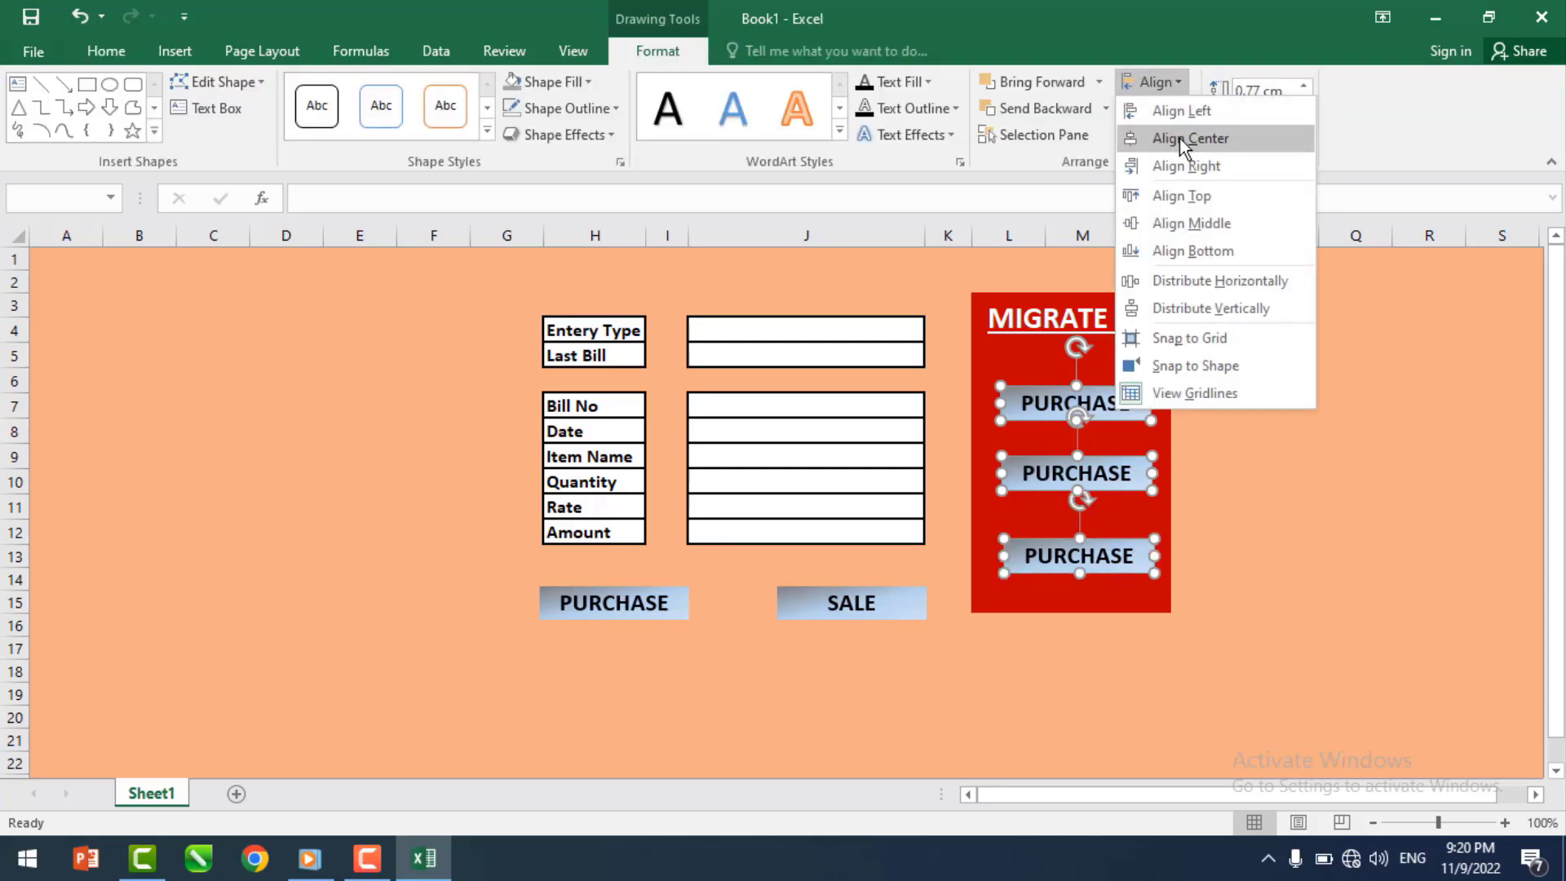
click(1179, 140)
click(1313, 463)
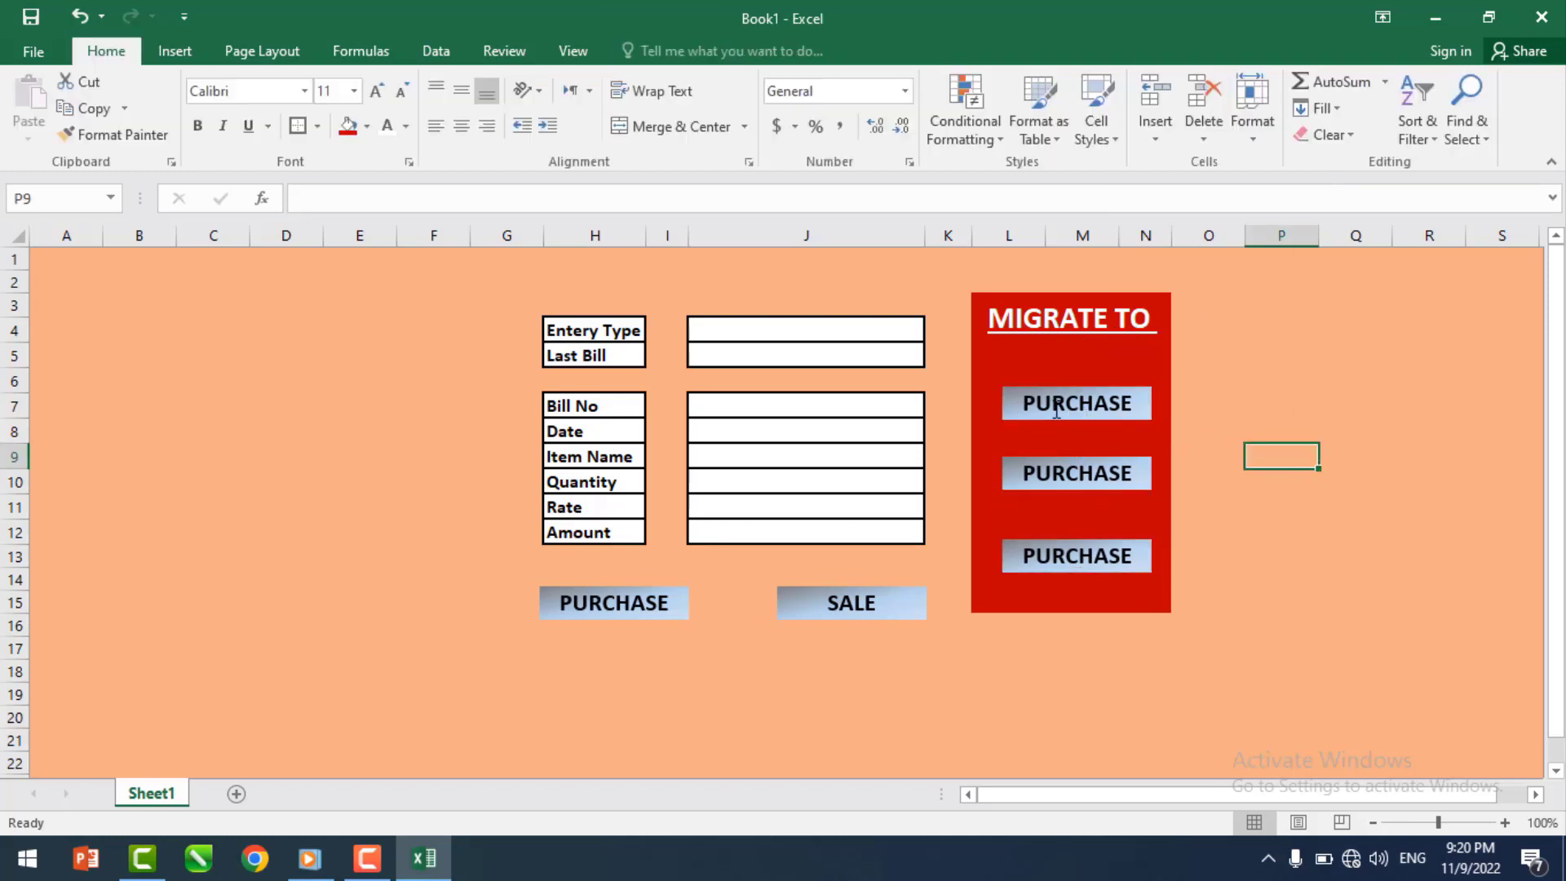
- Relabel the red panel's middle button as SALE and its lowest button as STOCK
double_click(1077, 481)
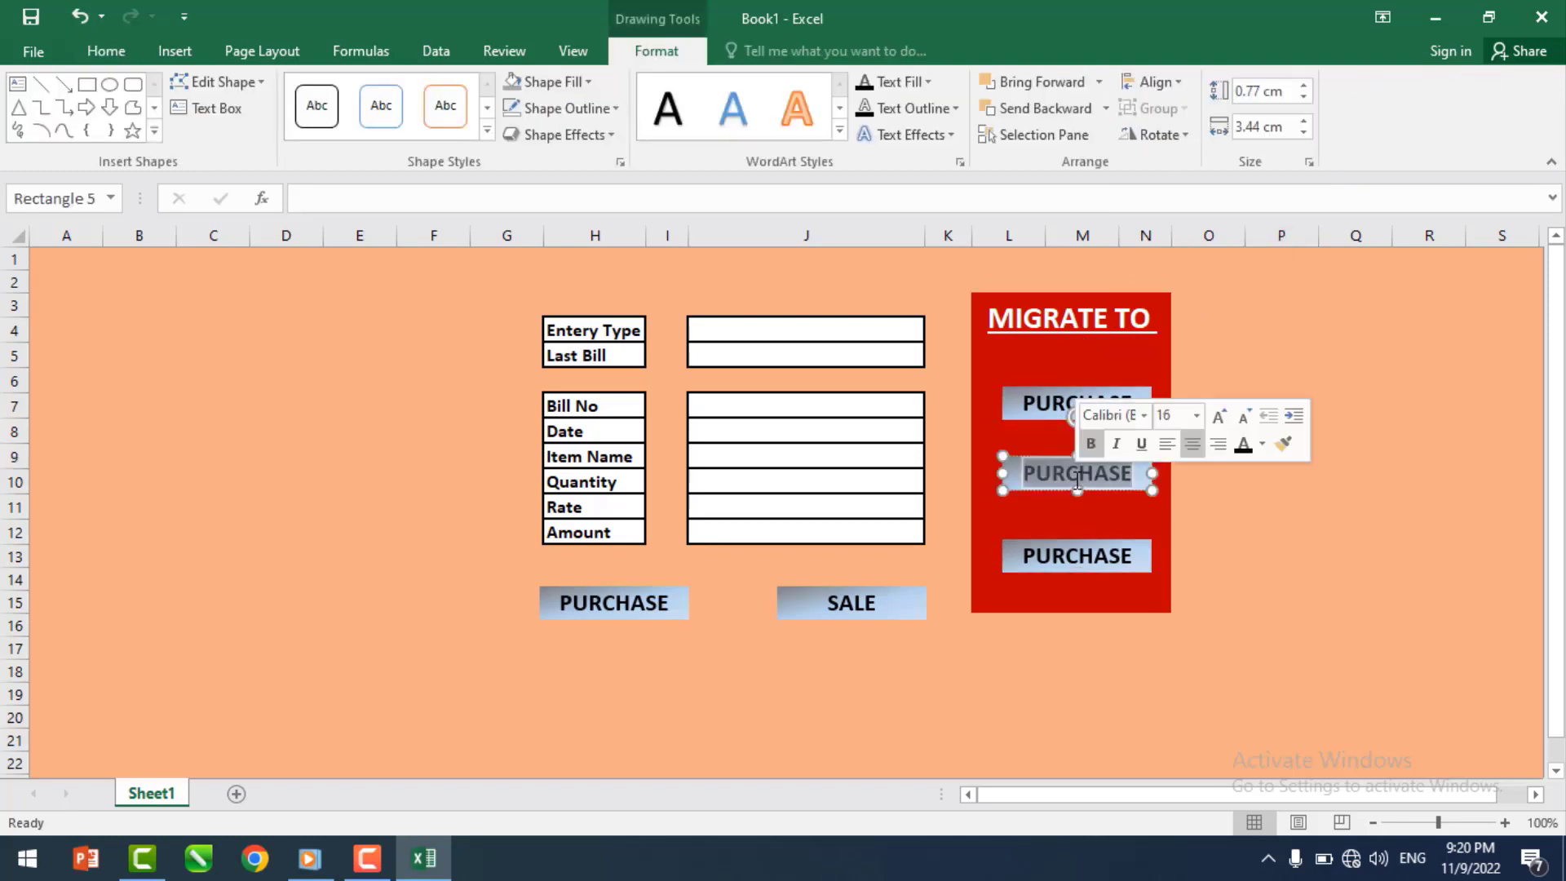
text(SALE)
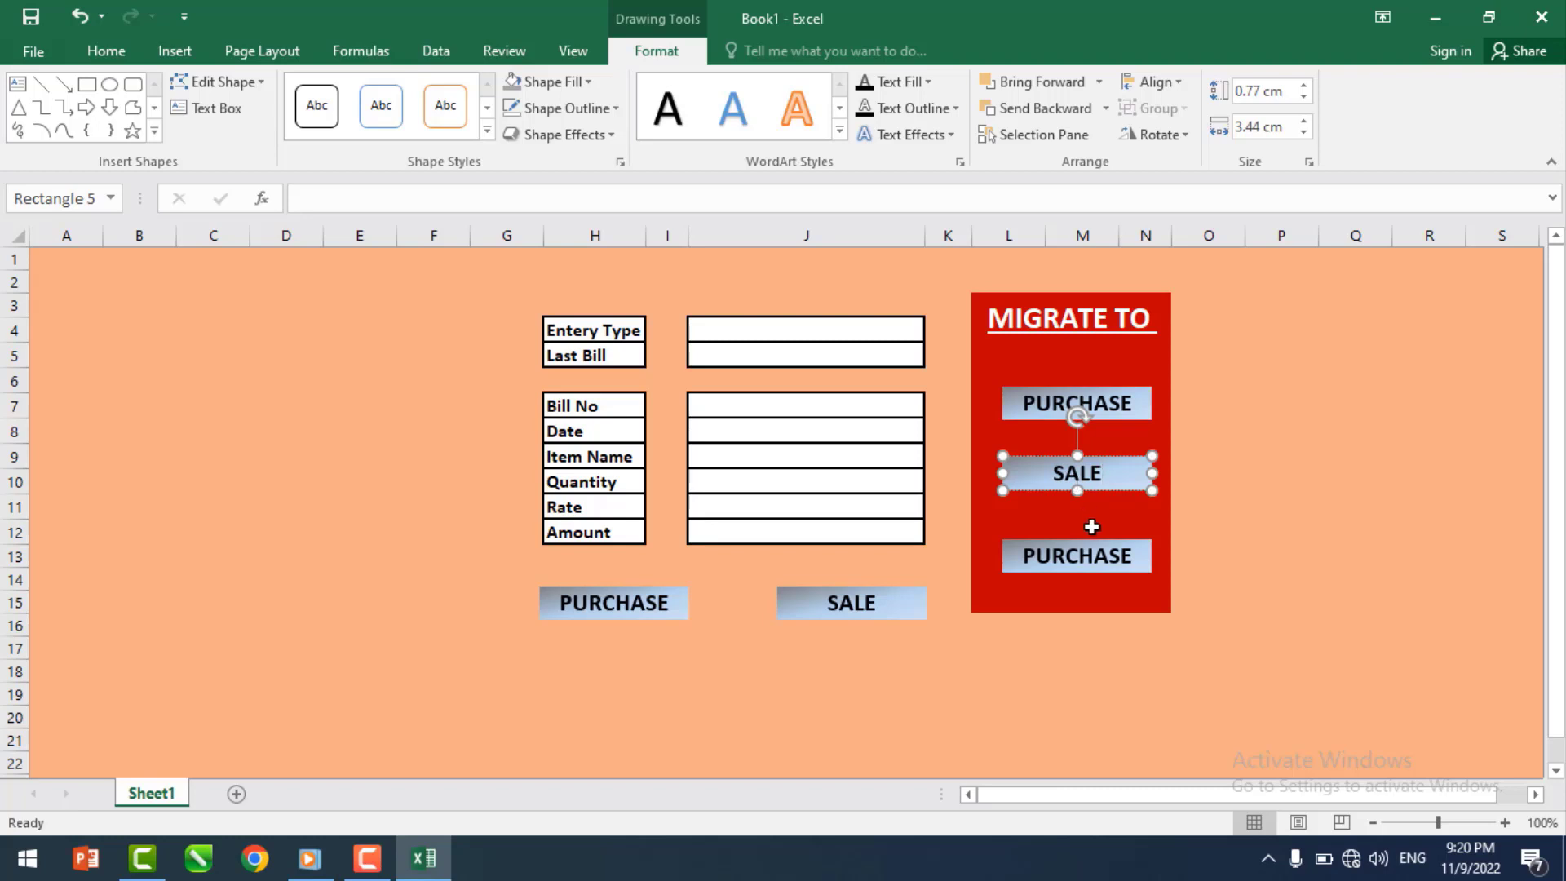
double_click(1071, 557)
text(STOCK)
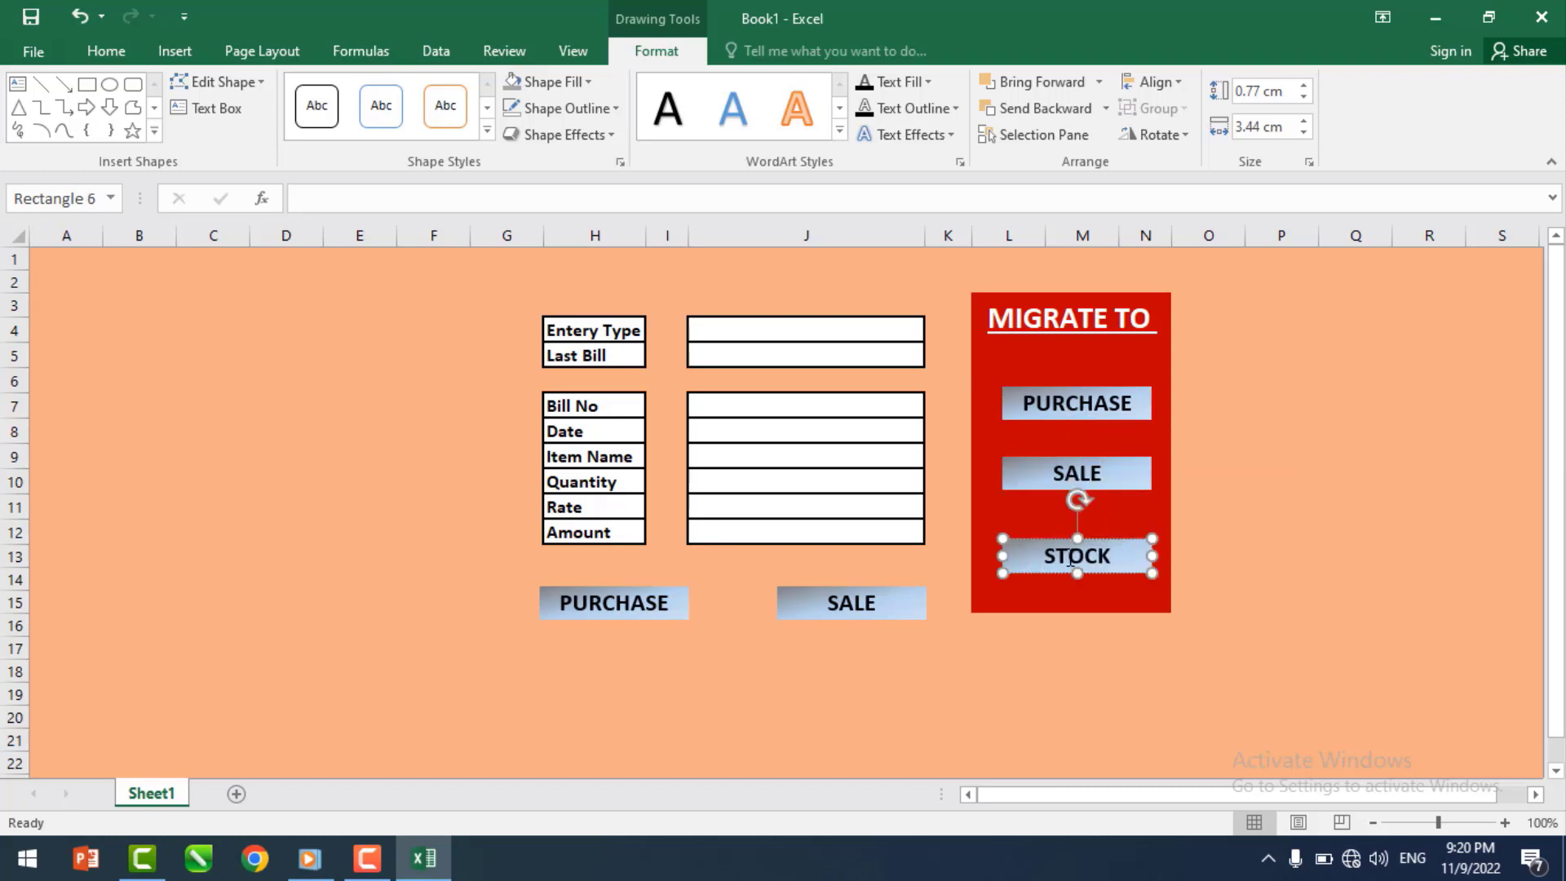
click(1276, 581)
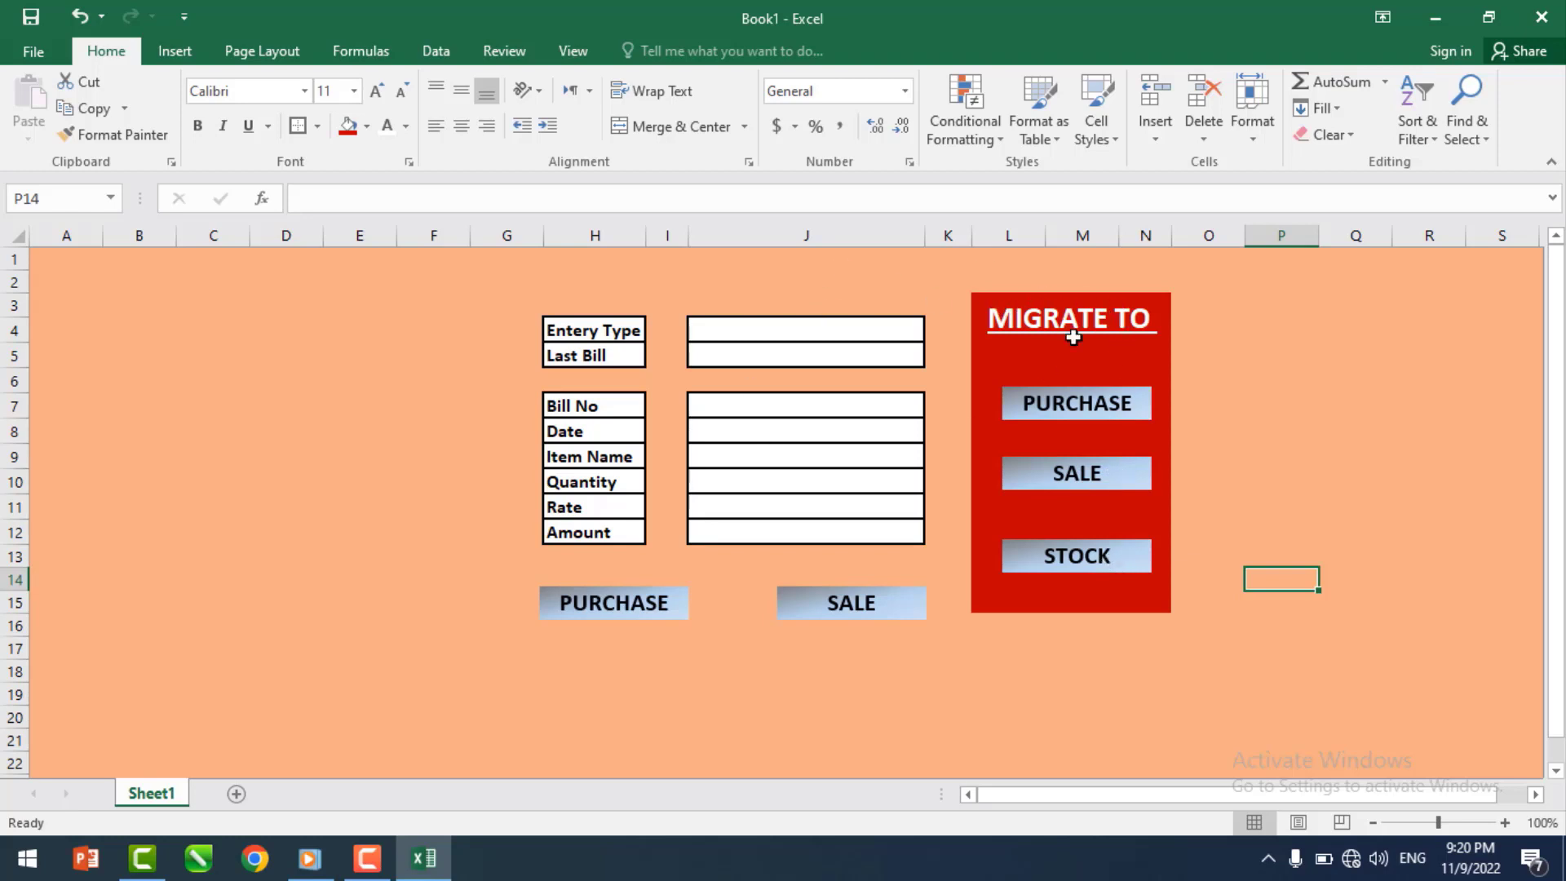
click(340, 498)
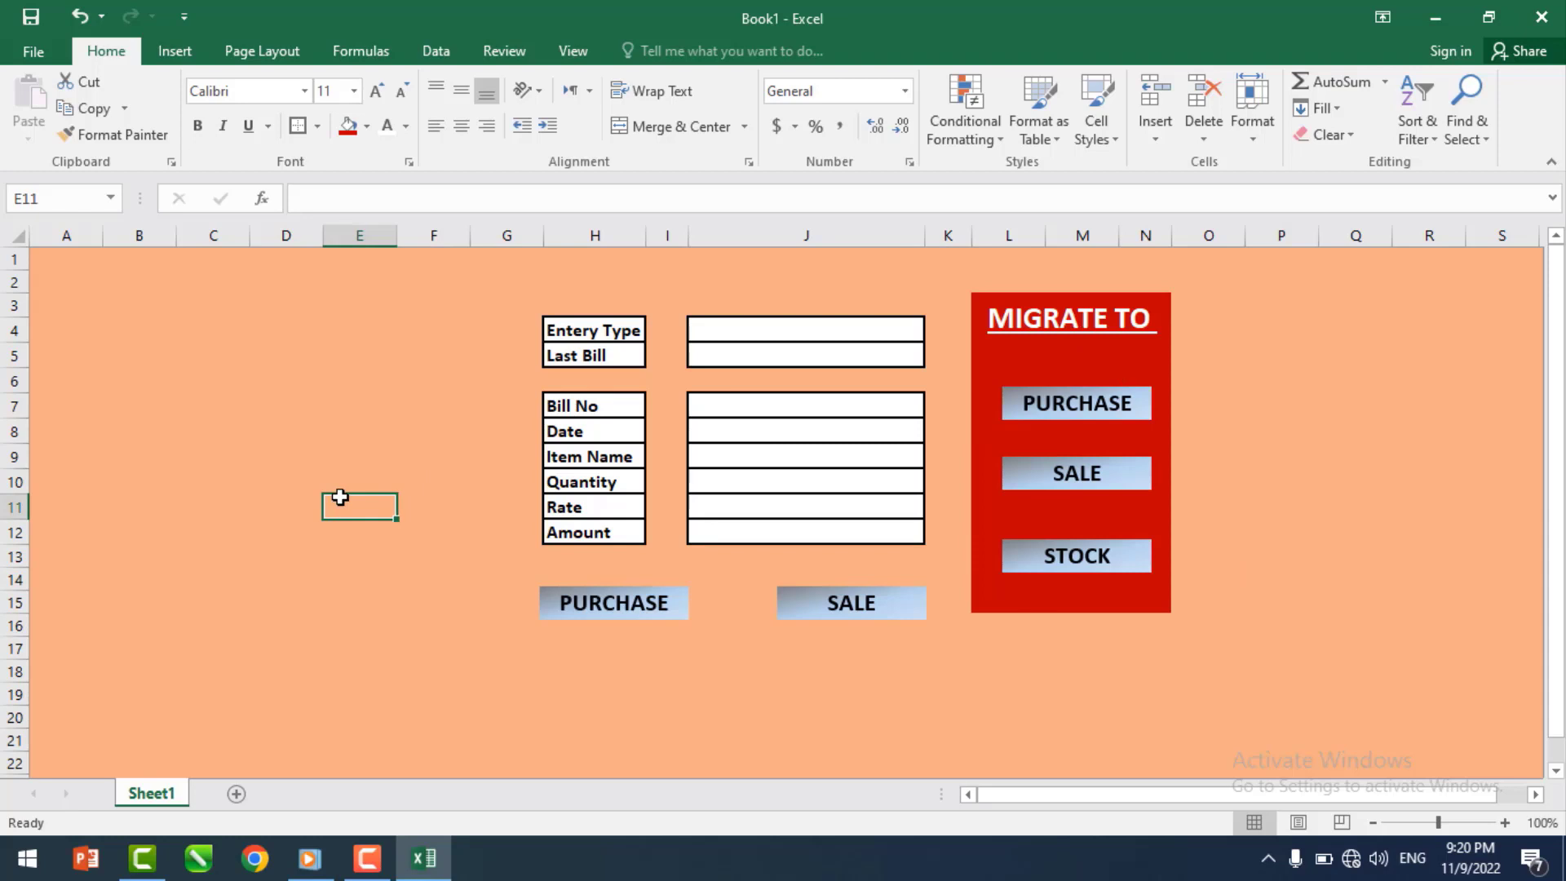
click(319, 408)
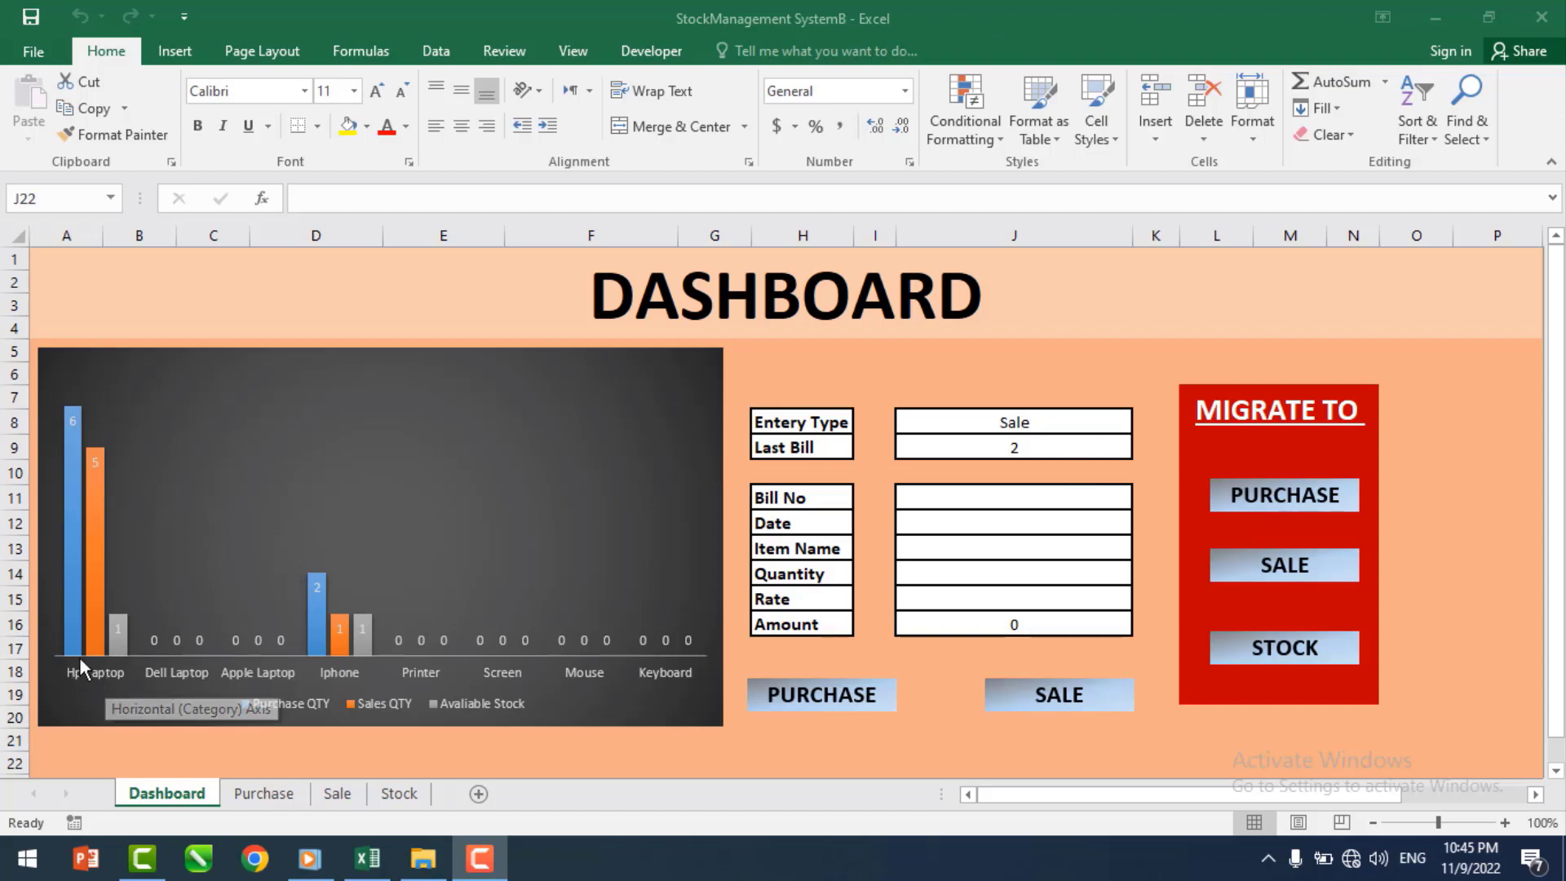
click(736, 755)
click(649, 776)
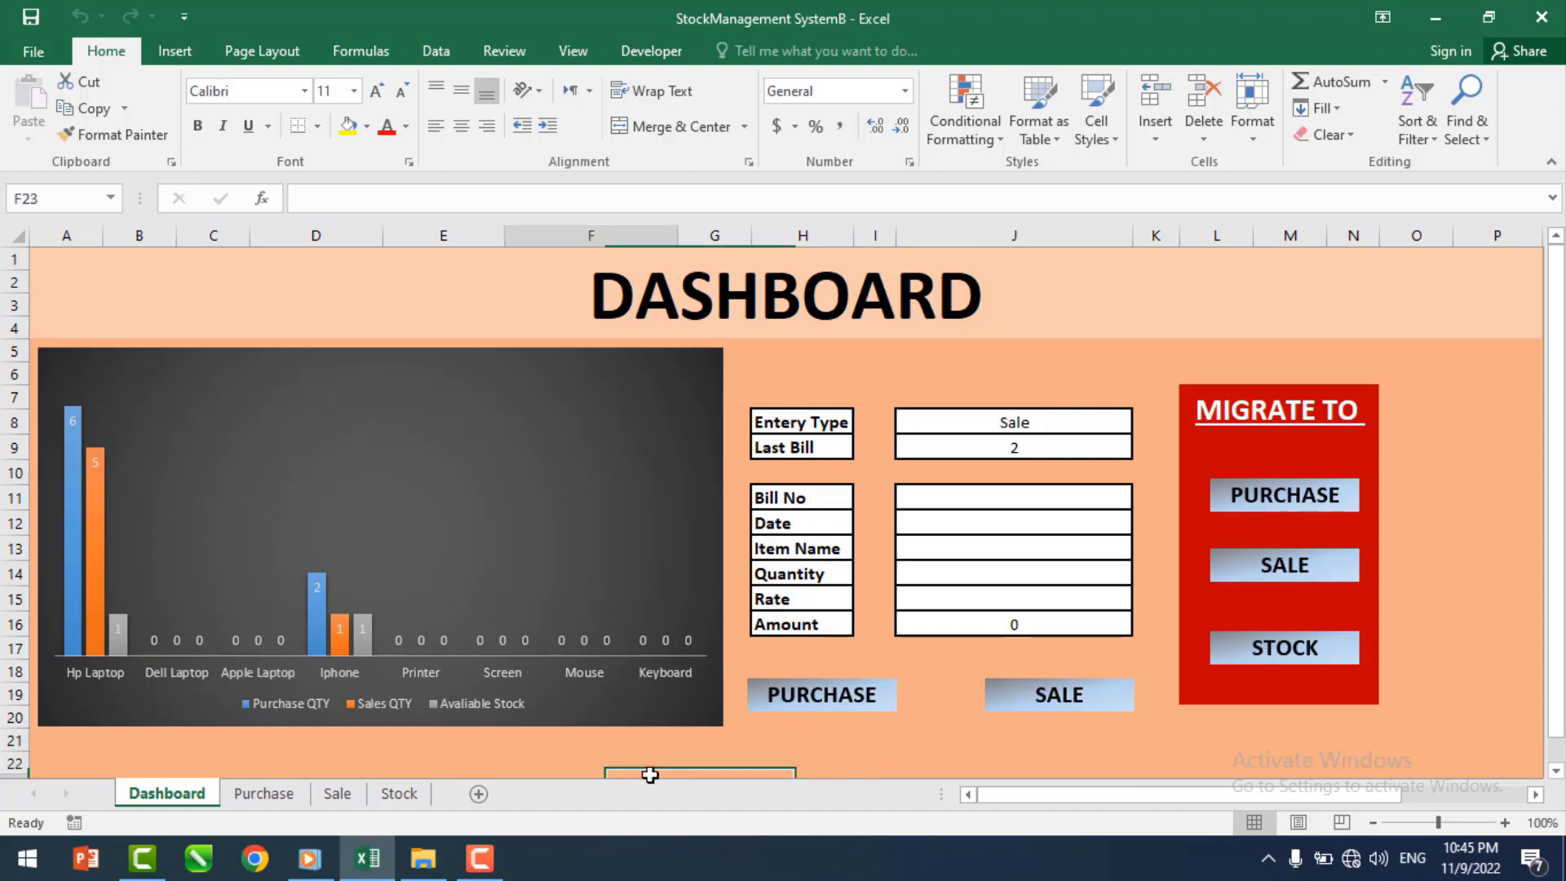
click(560, 754)
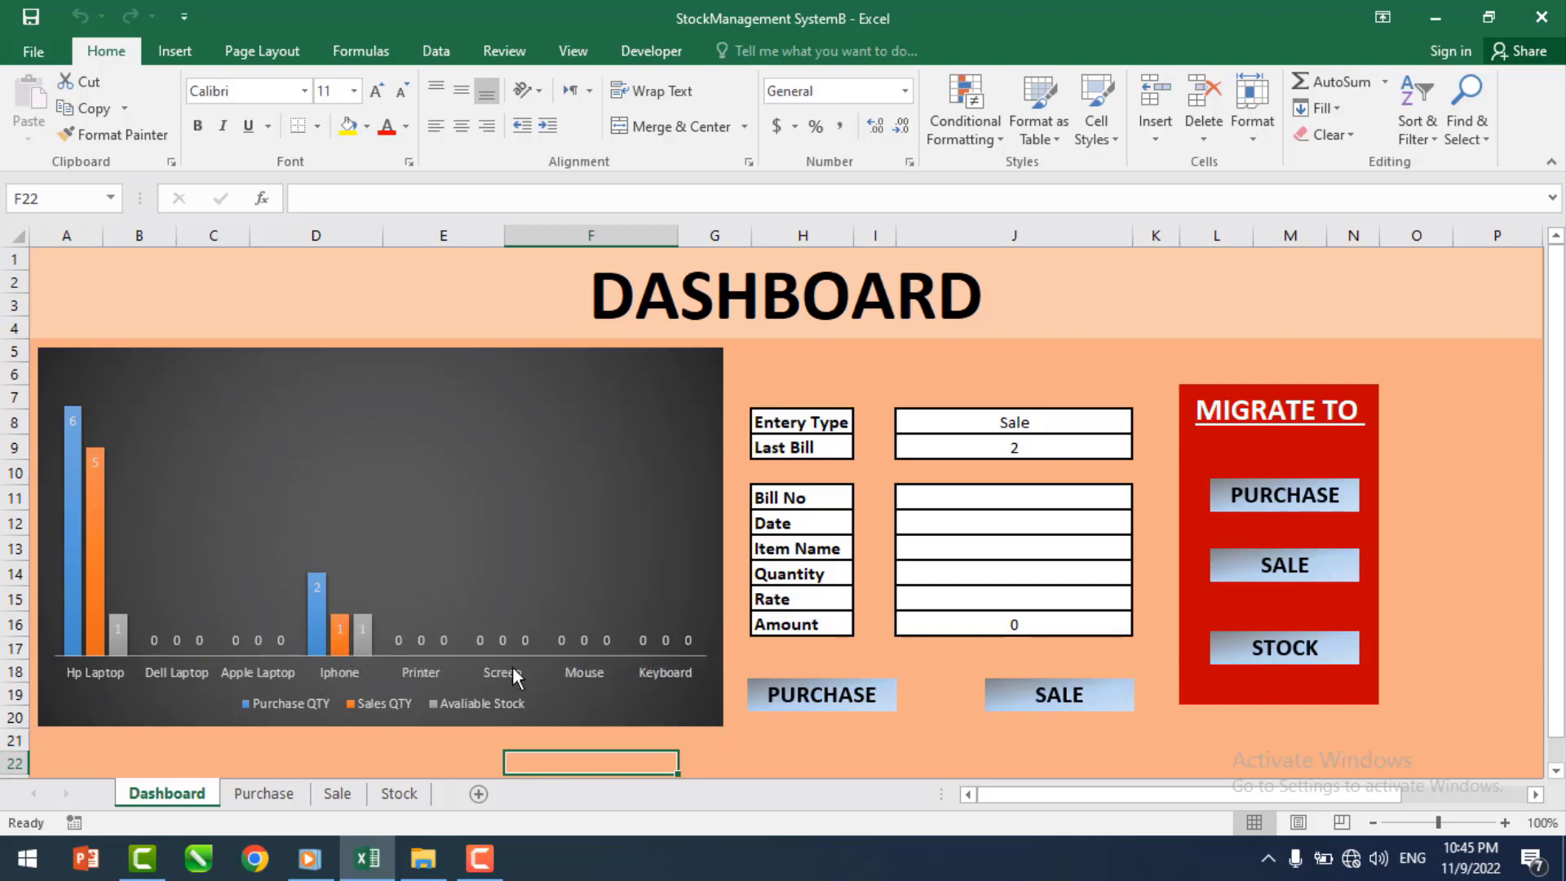
click(799, 764)
click(562, 764)
- Set the dashboard's Entery Type to Purchase and enter =today() as the bill date
click(1094, 420)
click(1142, 420)
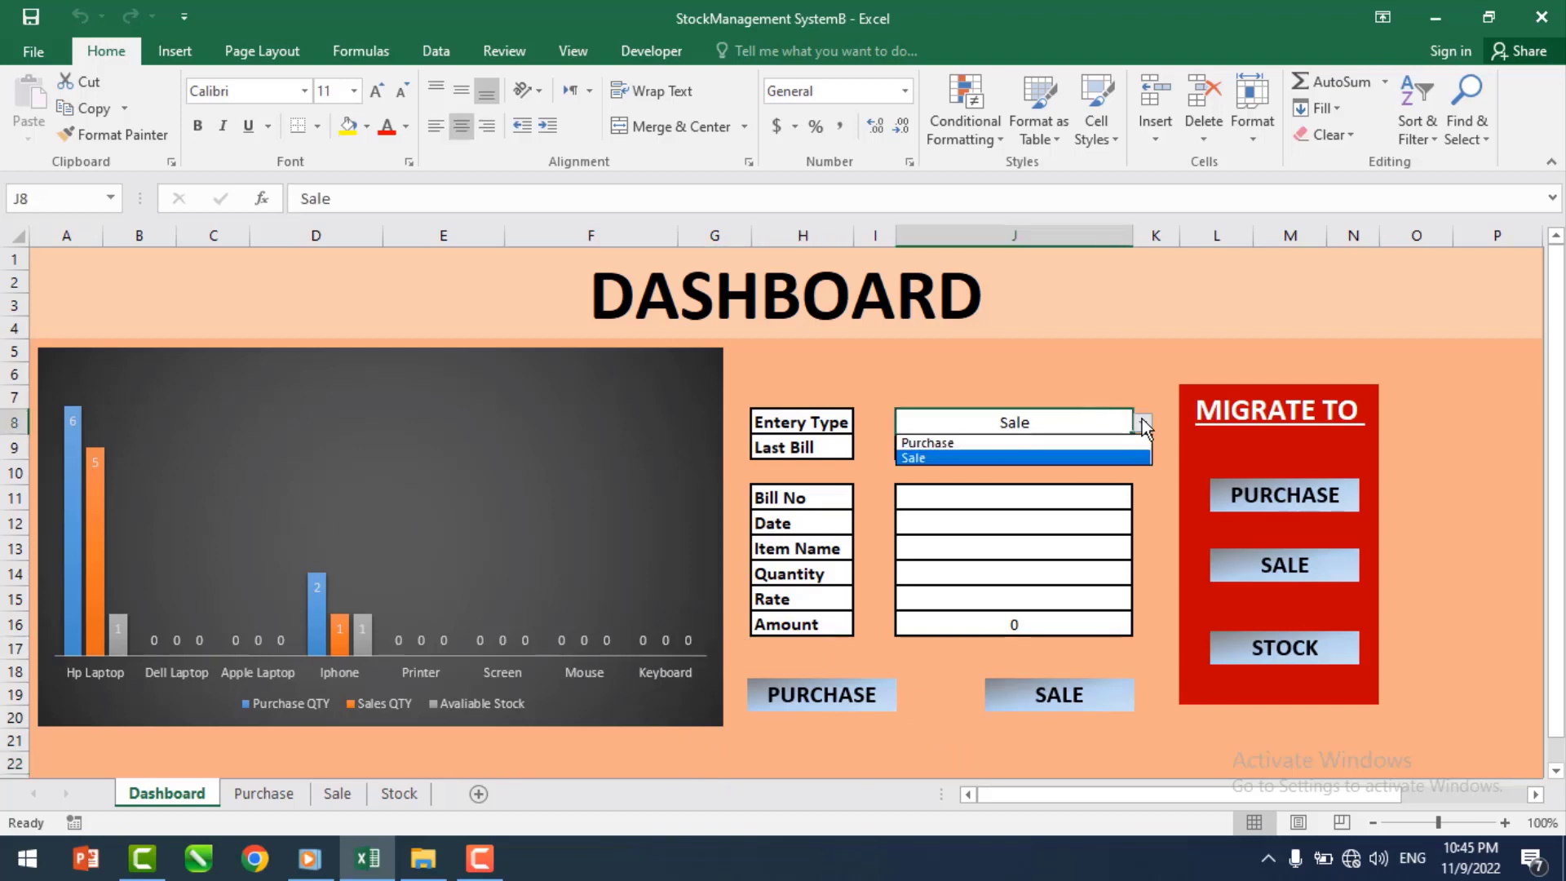
click(1069, 442)
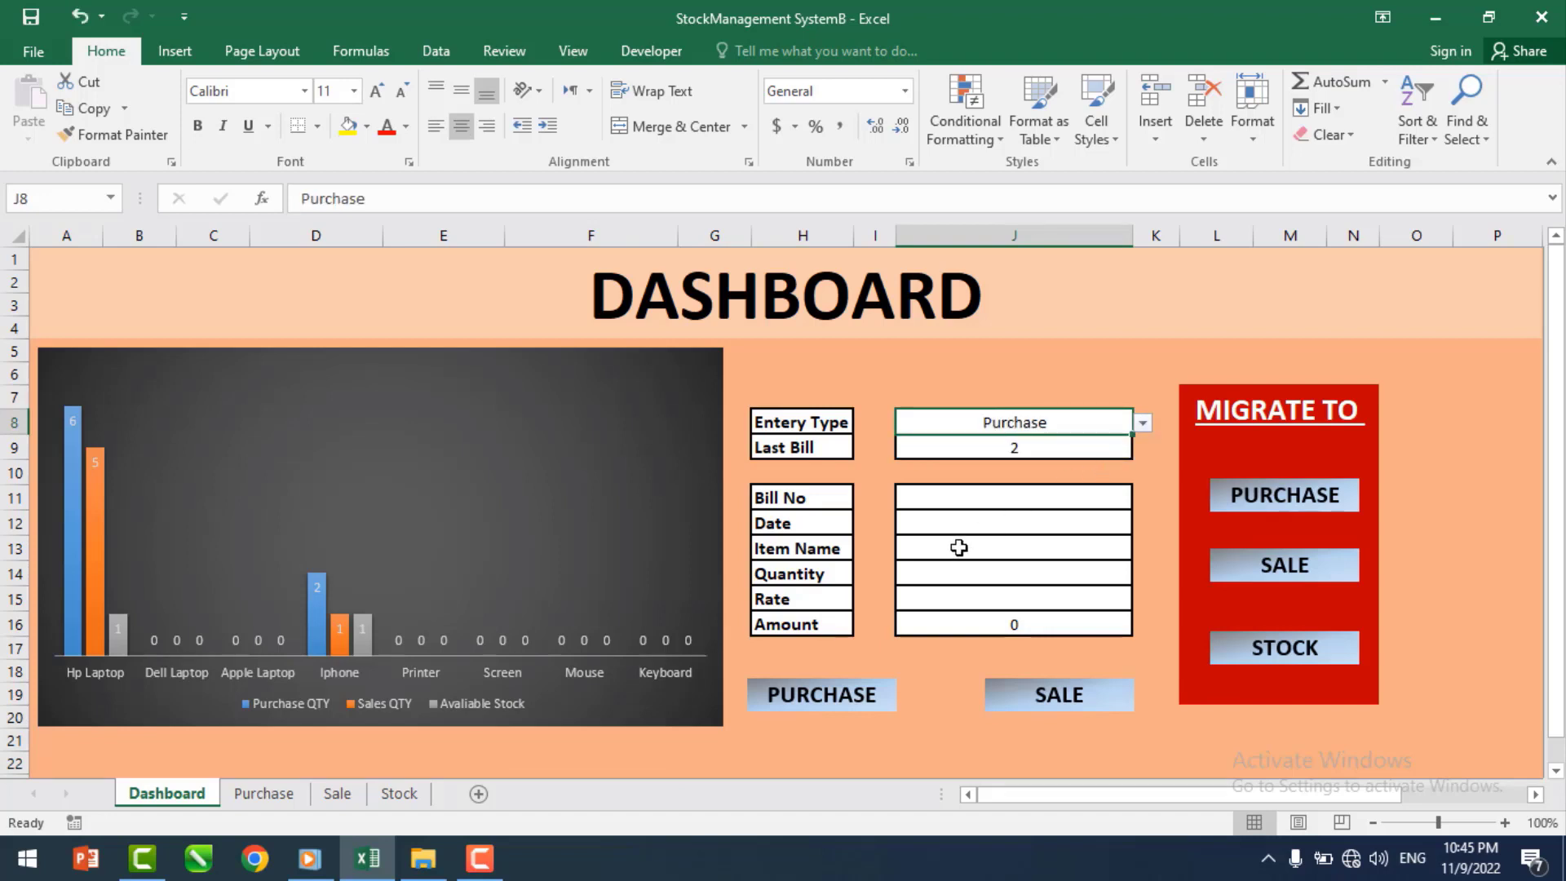
click(989, 524)
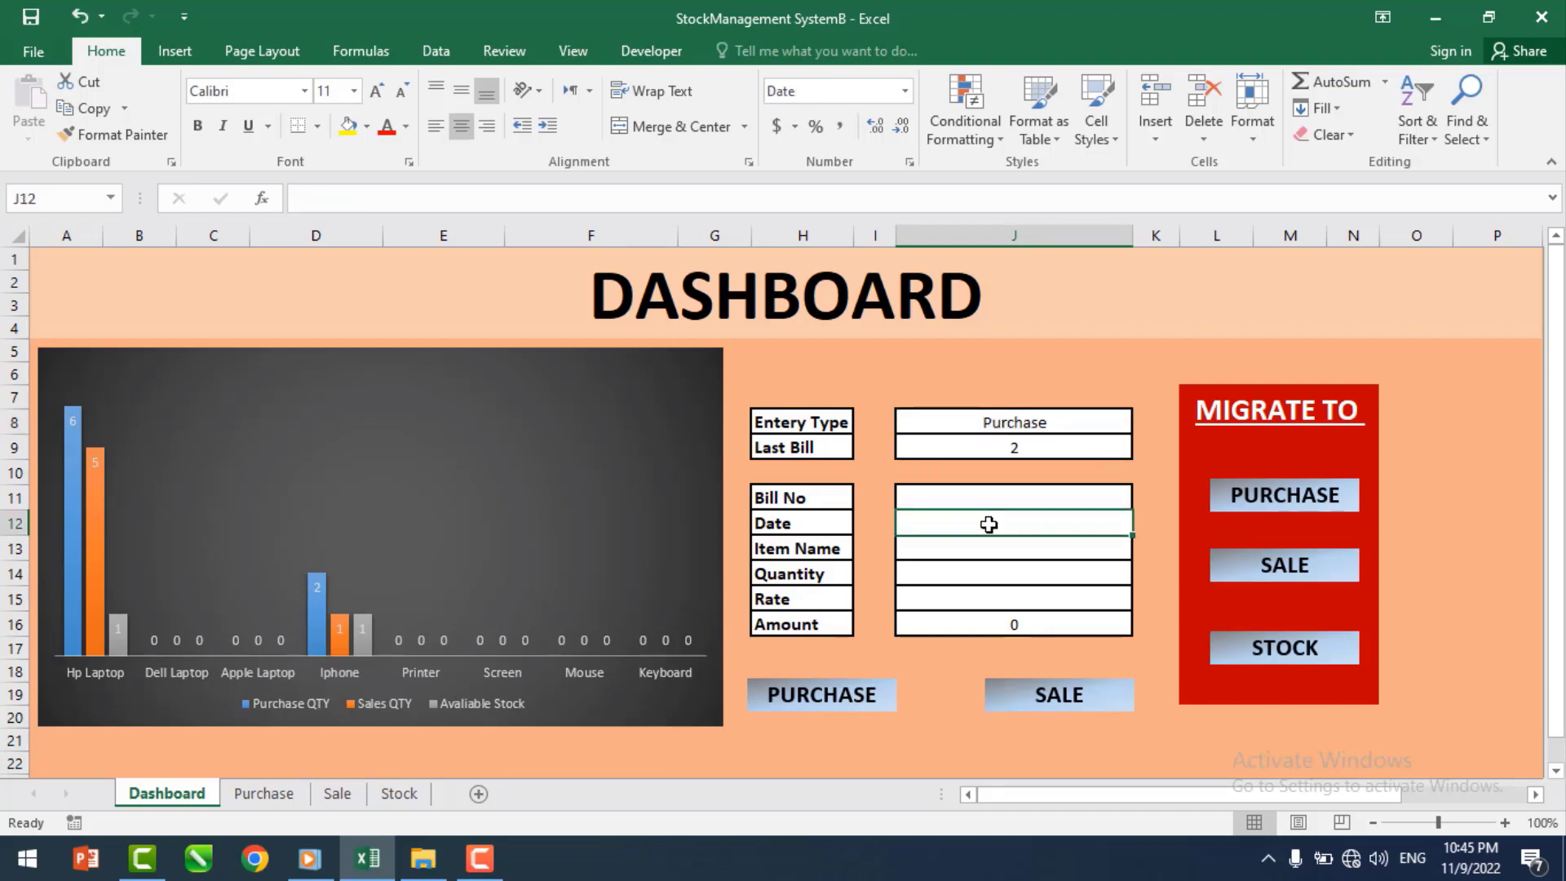
text(=today())
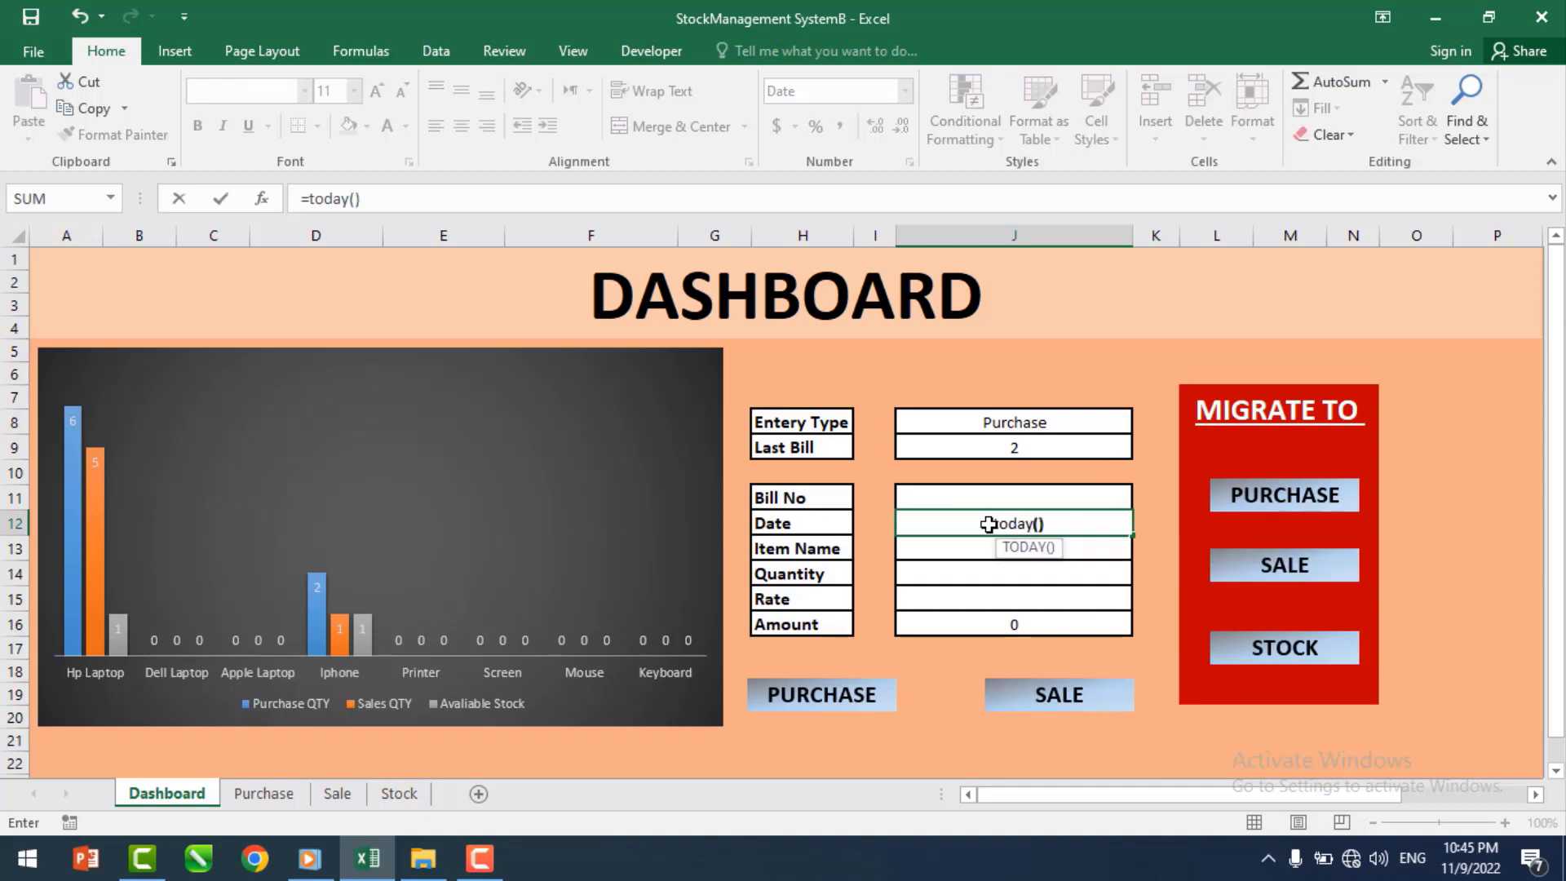
key(Up)
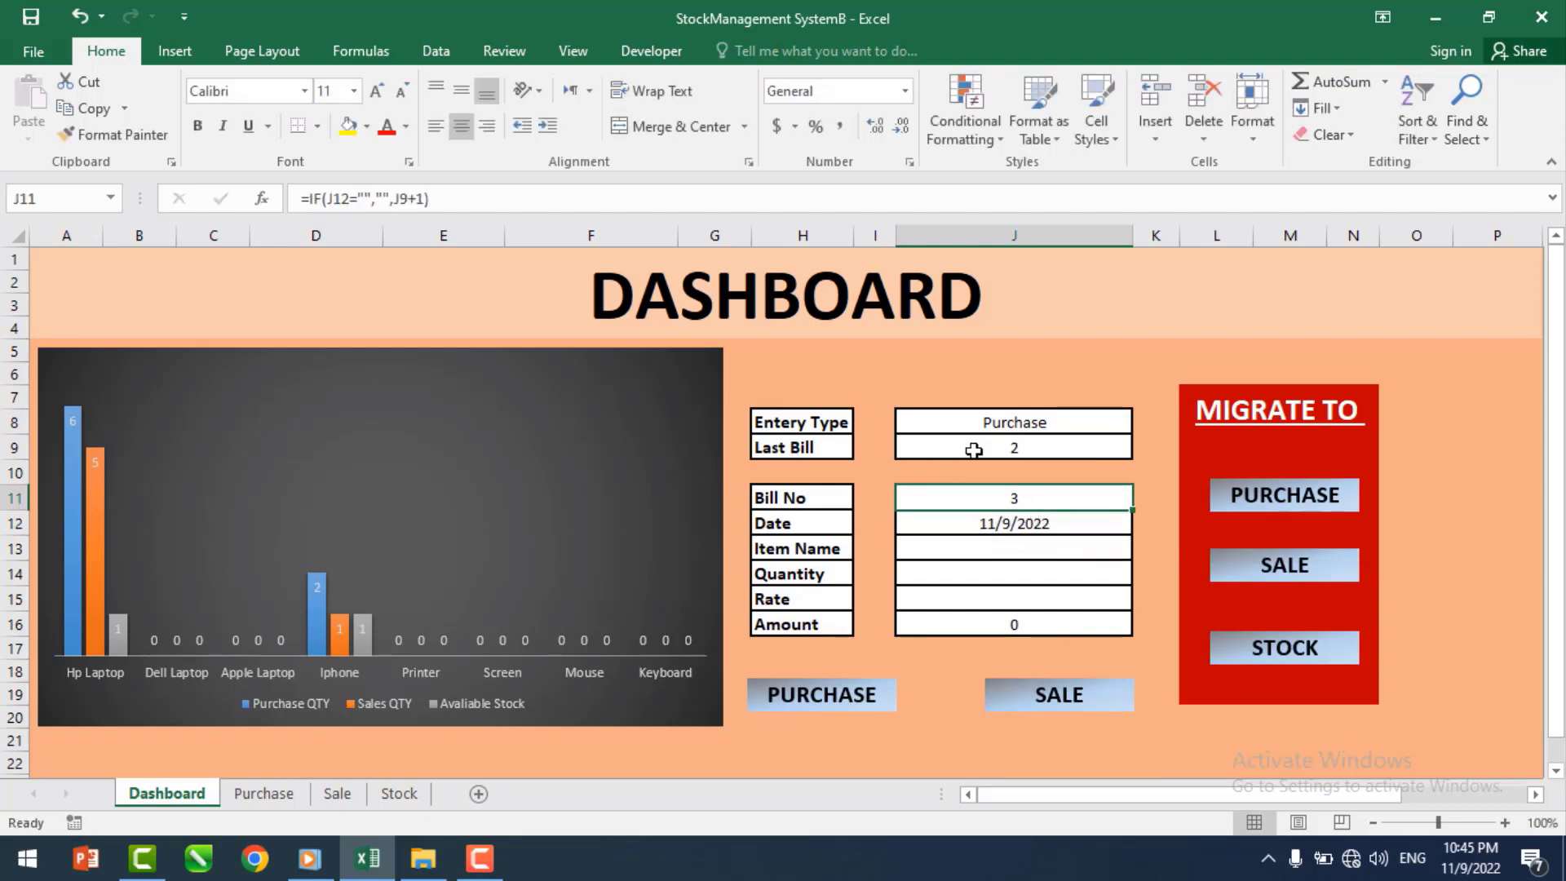
- Choose Apple Laptop as the purchase bill's item name and set its quantity to 10
click(1029, 548)
click(1143, 549)
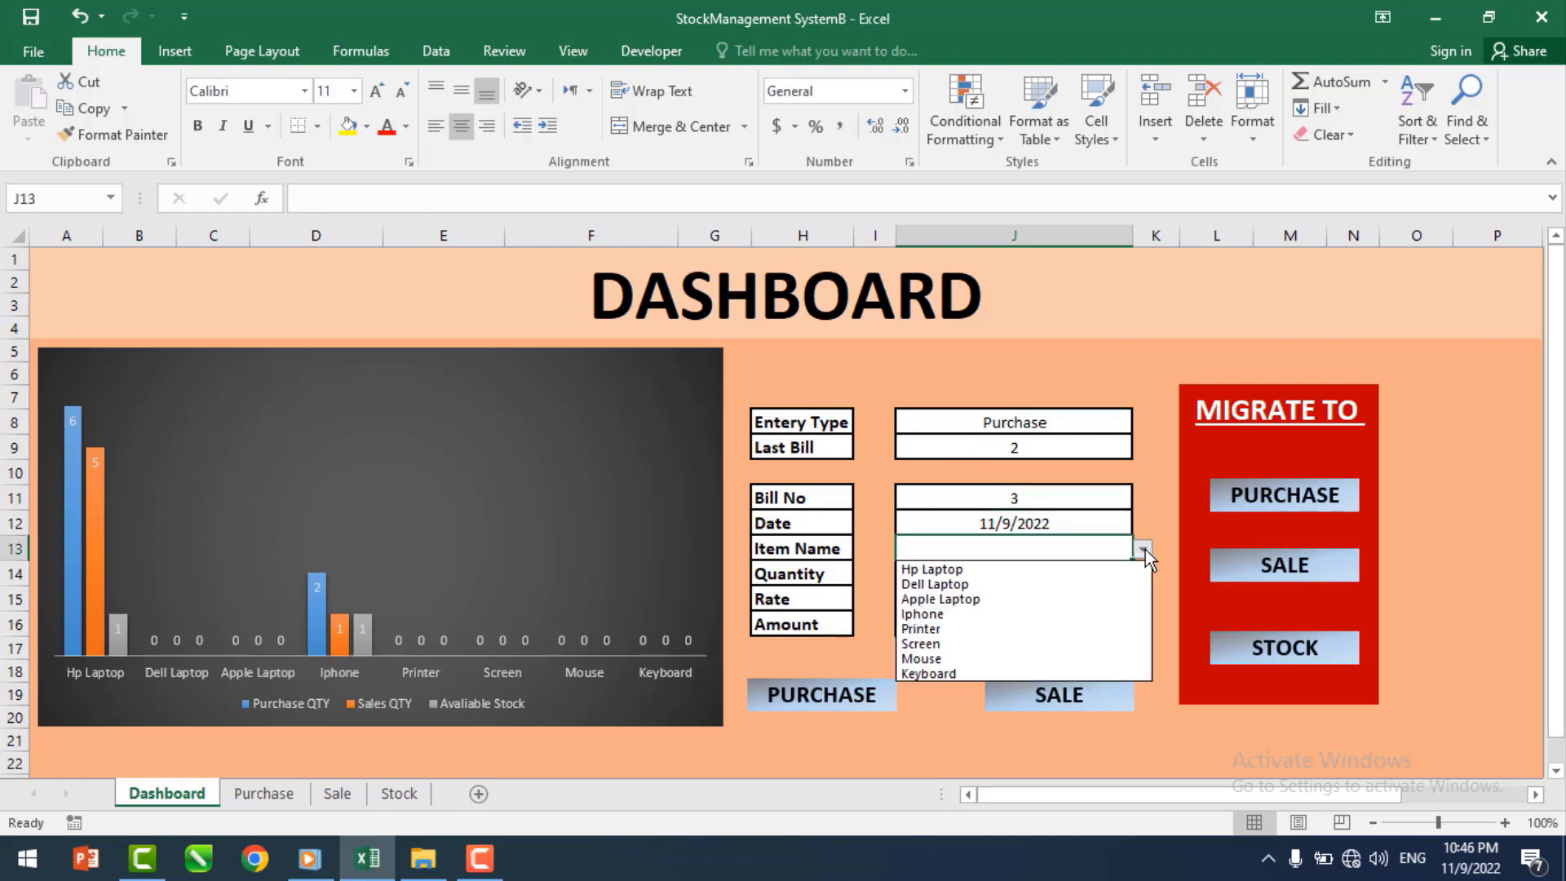
click(998, 605)
click(994, 574)
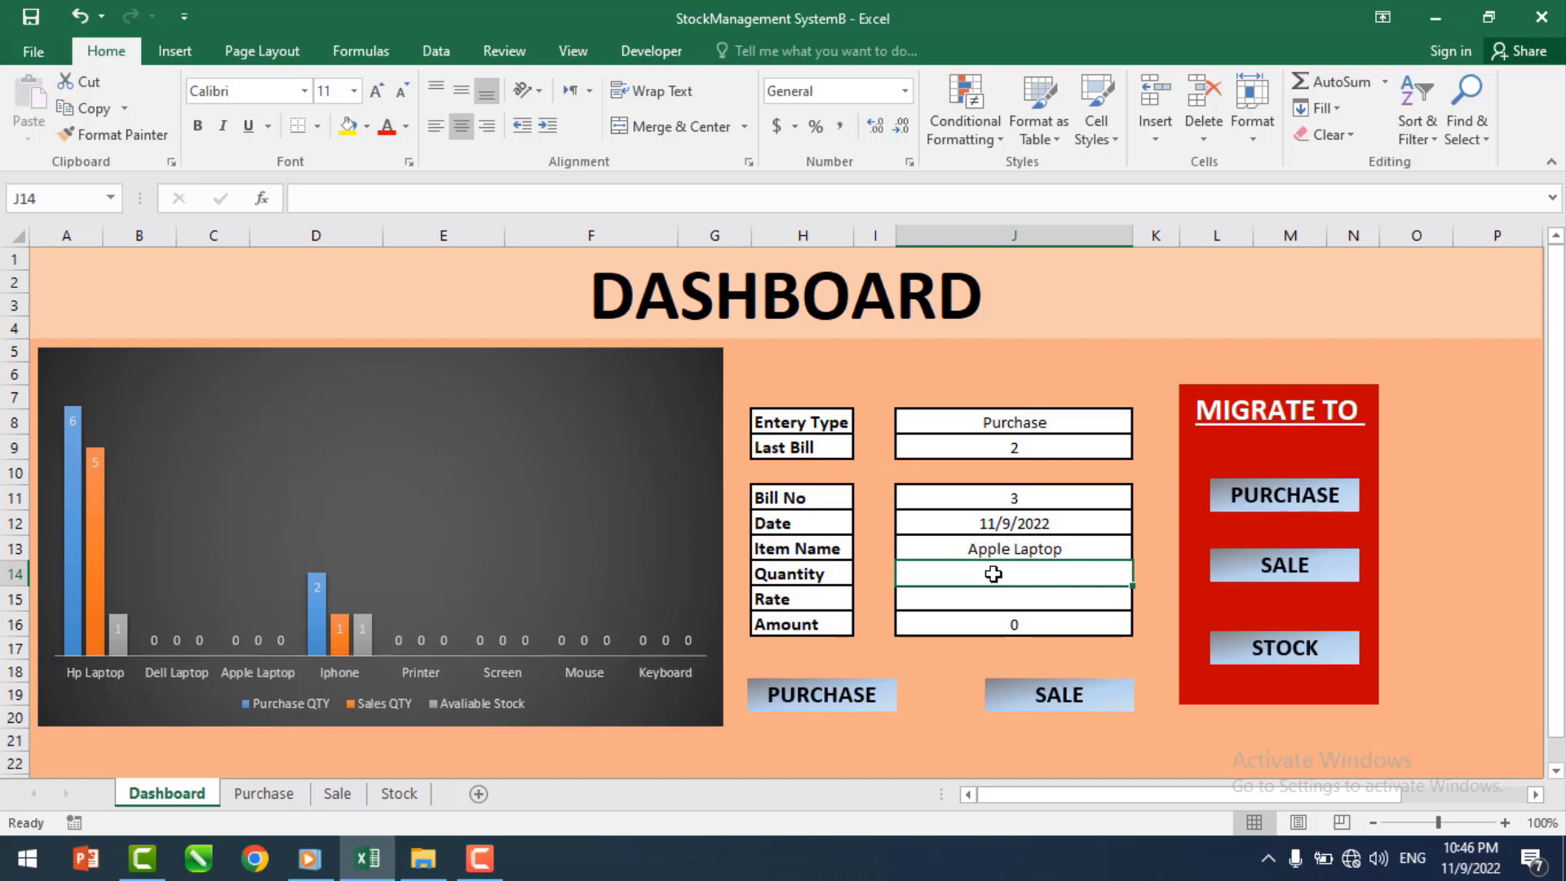
text(10)
key(Return)
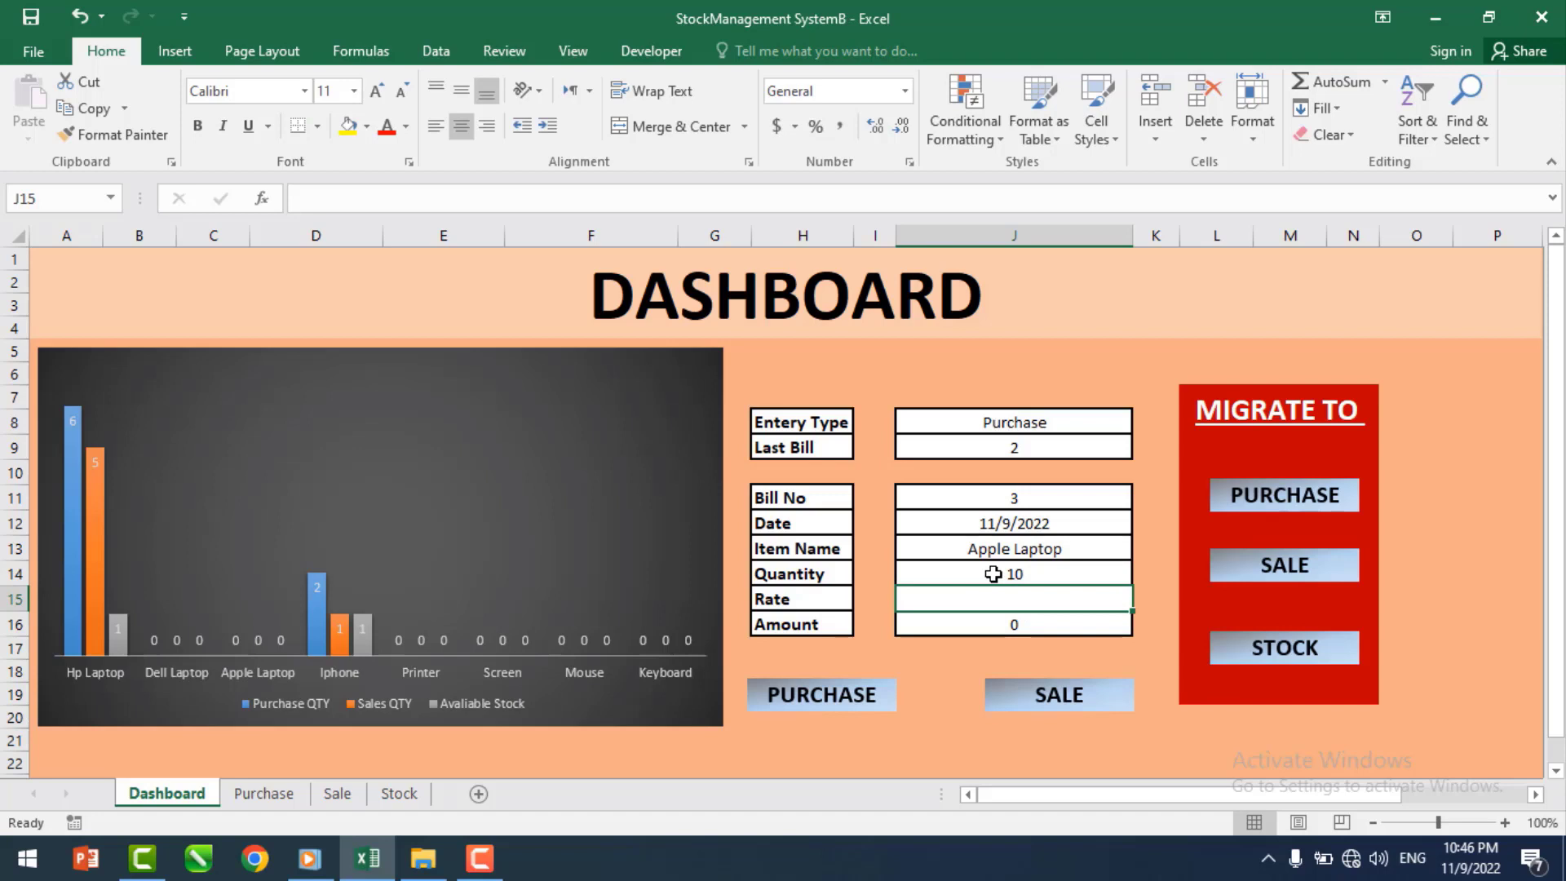
- Set the purchase rate to 80000 and submit the bill with the form's PURCHASE button
text(80000)
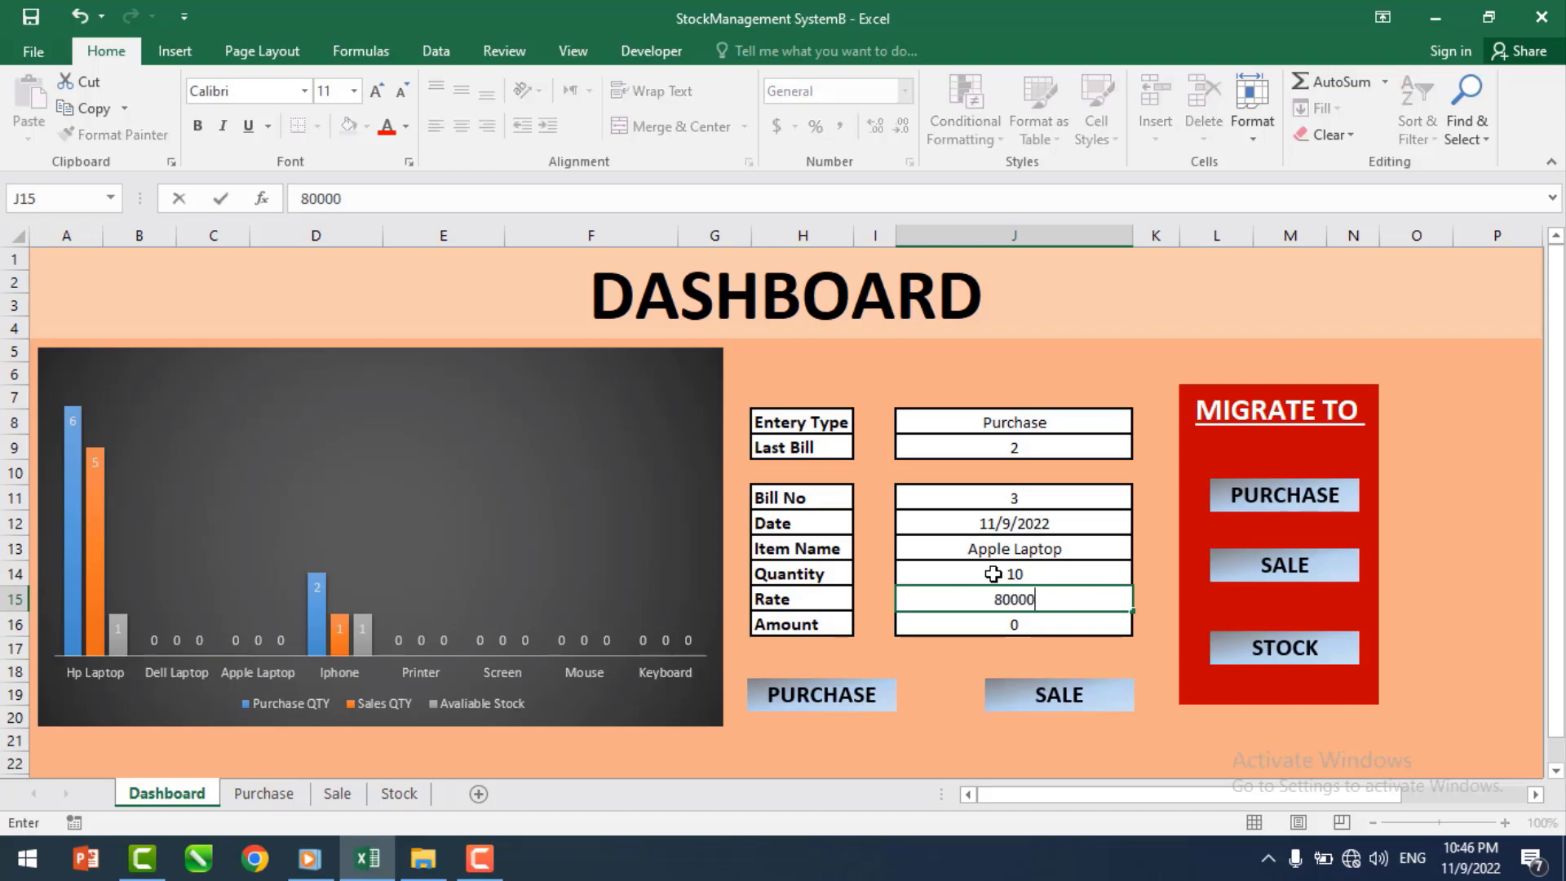
key(Return)
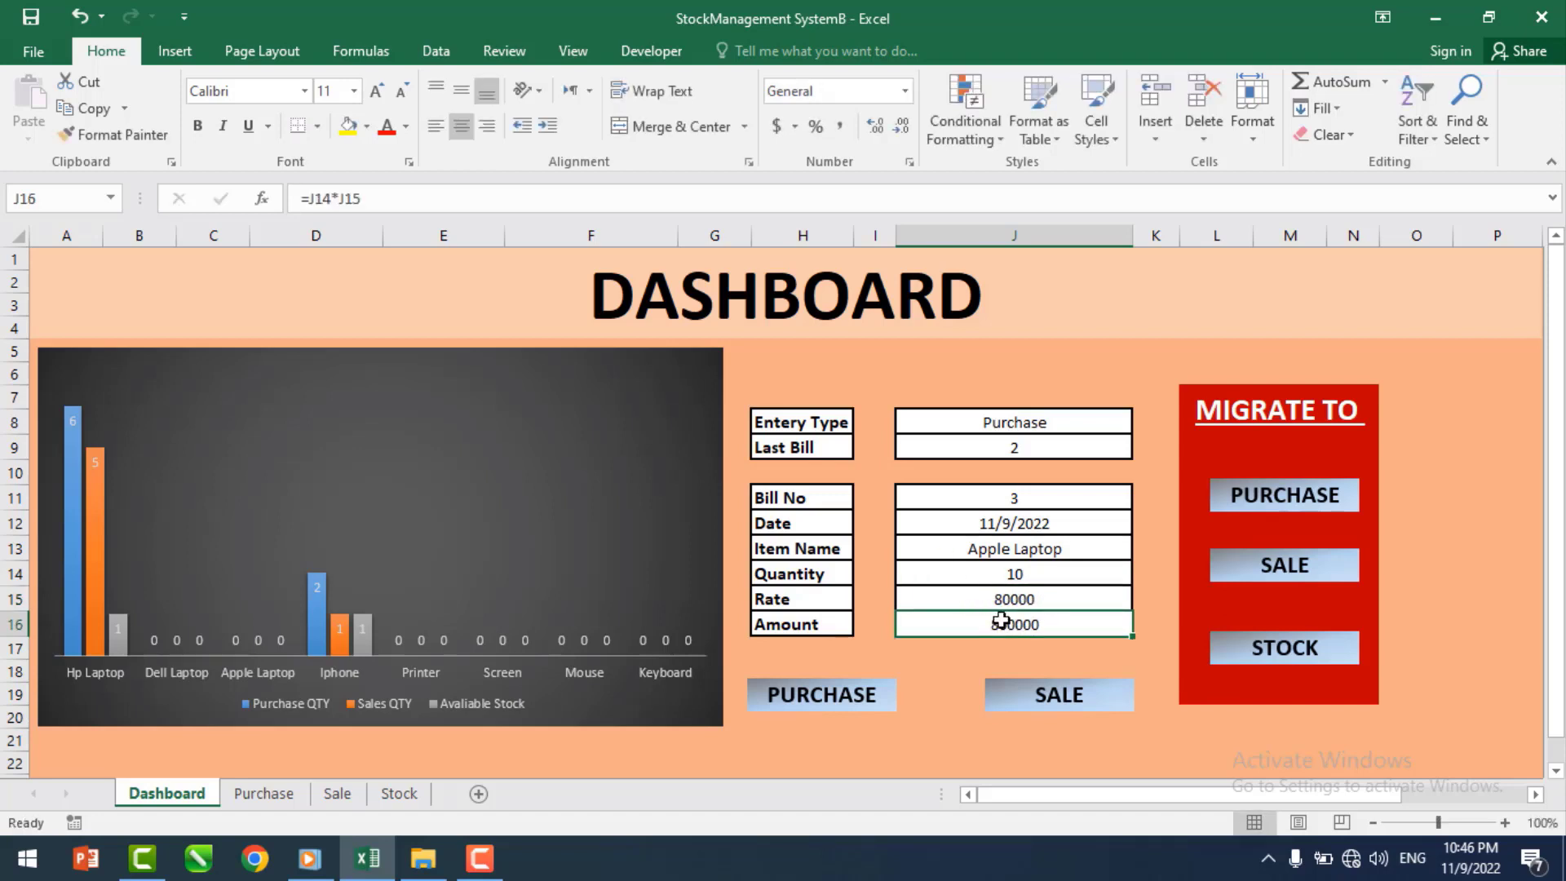
click(819, 708)
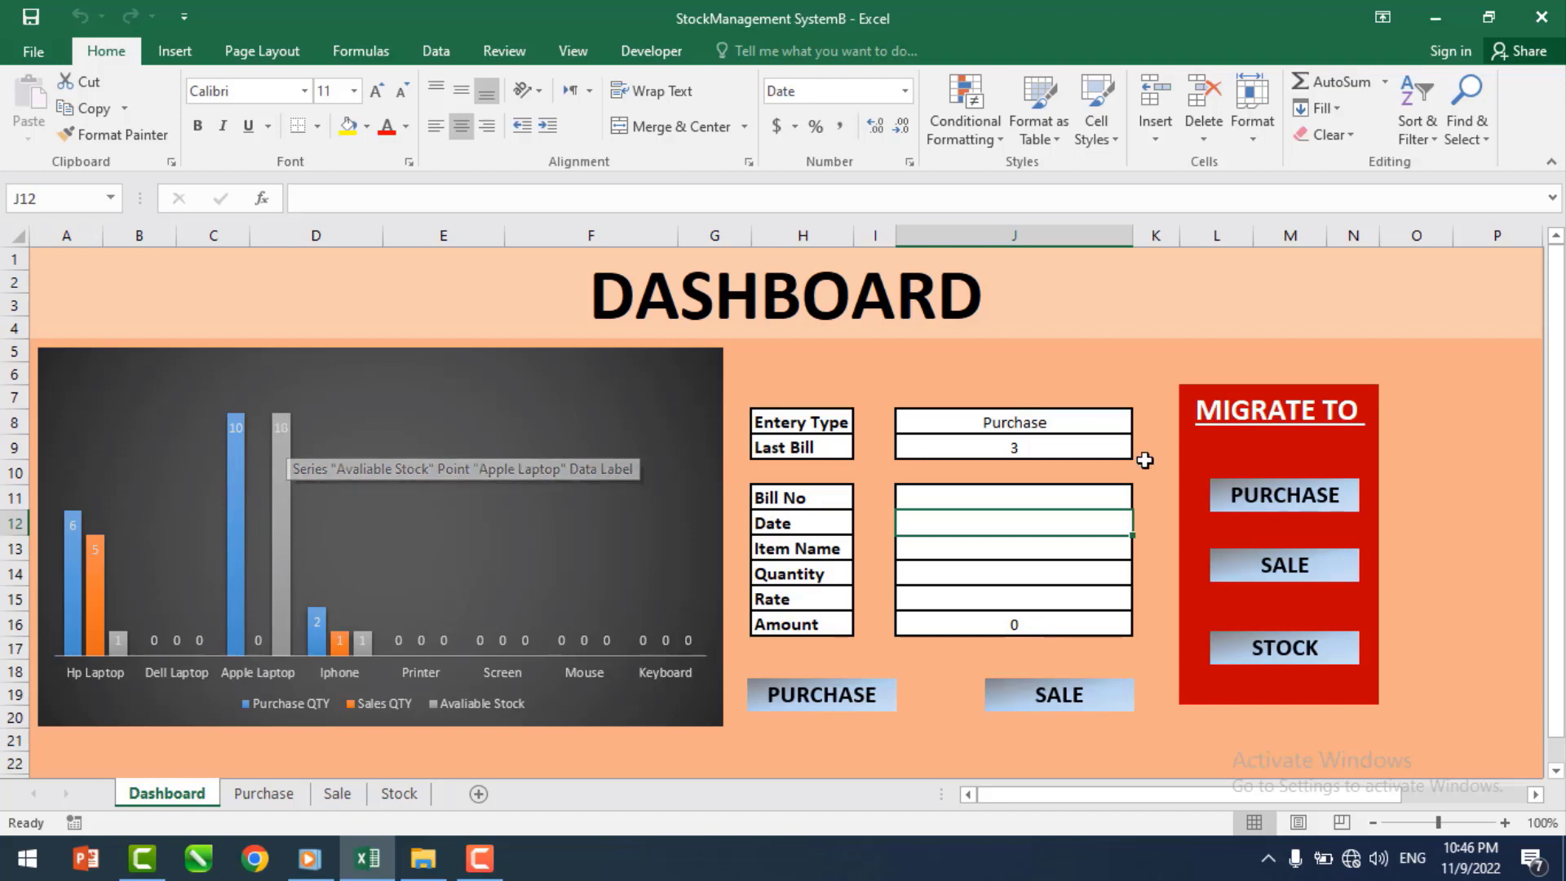
- Switch the dashboard's Entery Type to Sale and fill the bill date with =today()
click(1126, 420)
click(1143, 426)
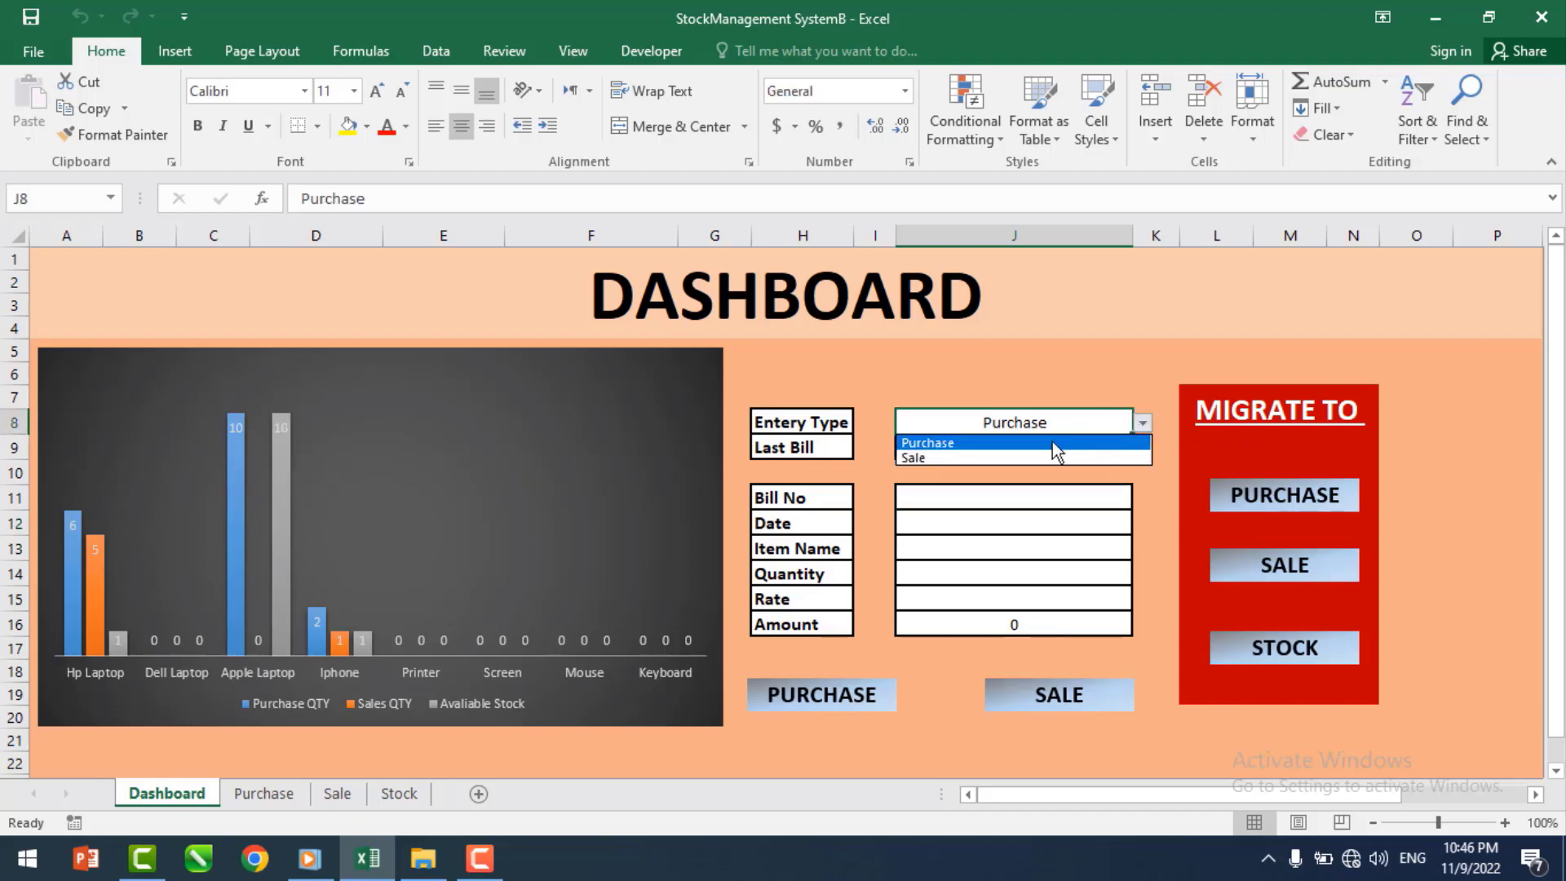
click(1029, 458)
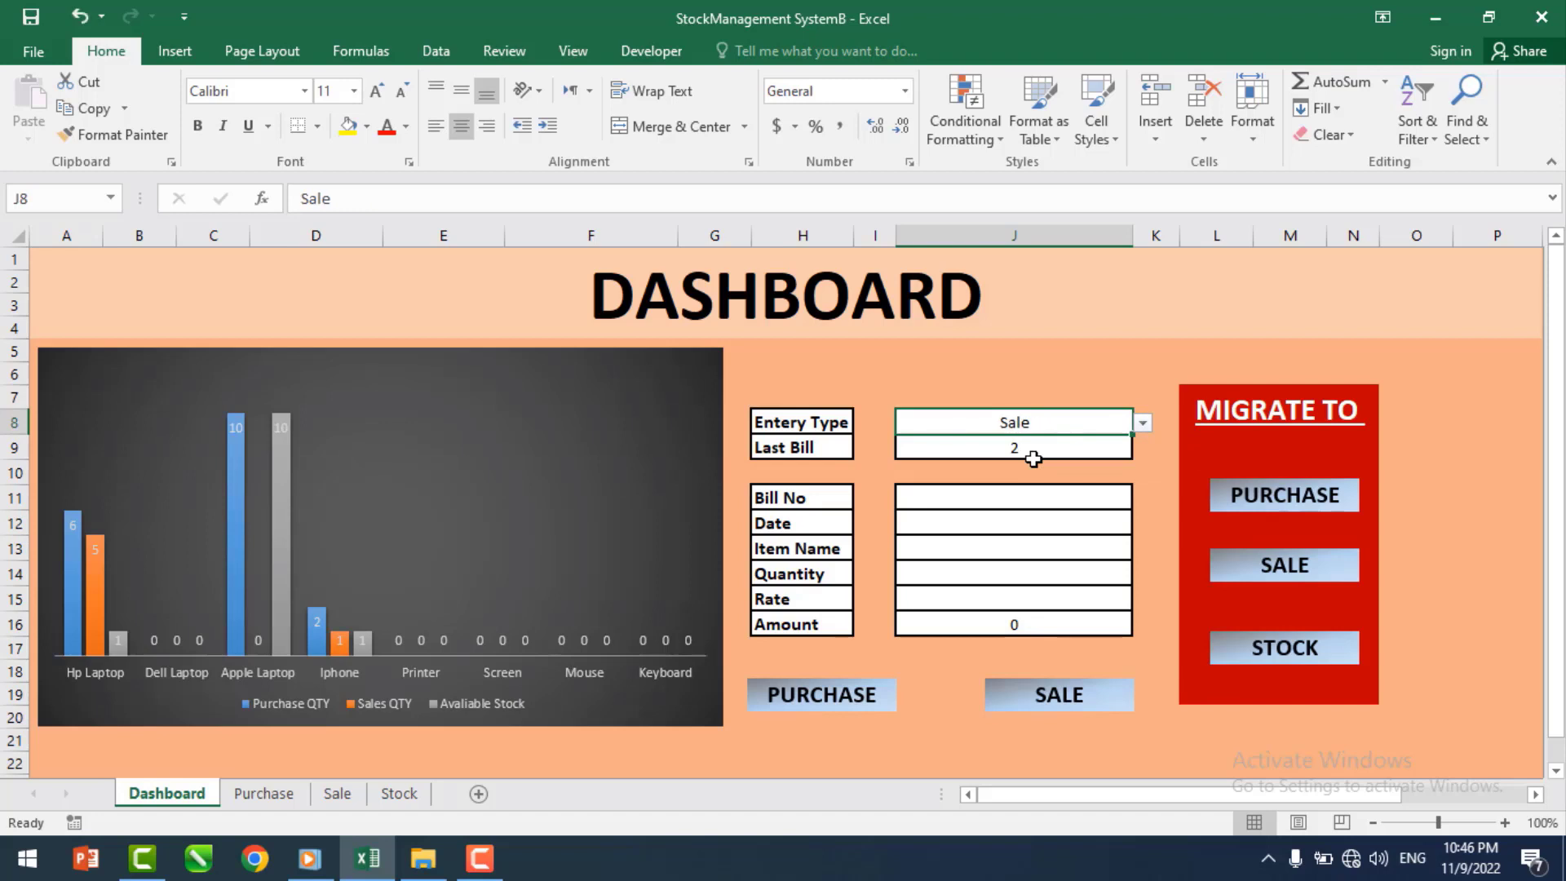
click(996, 525)
text(=today())
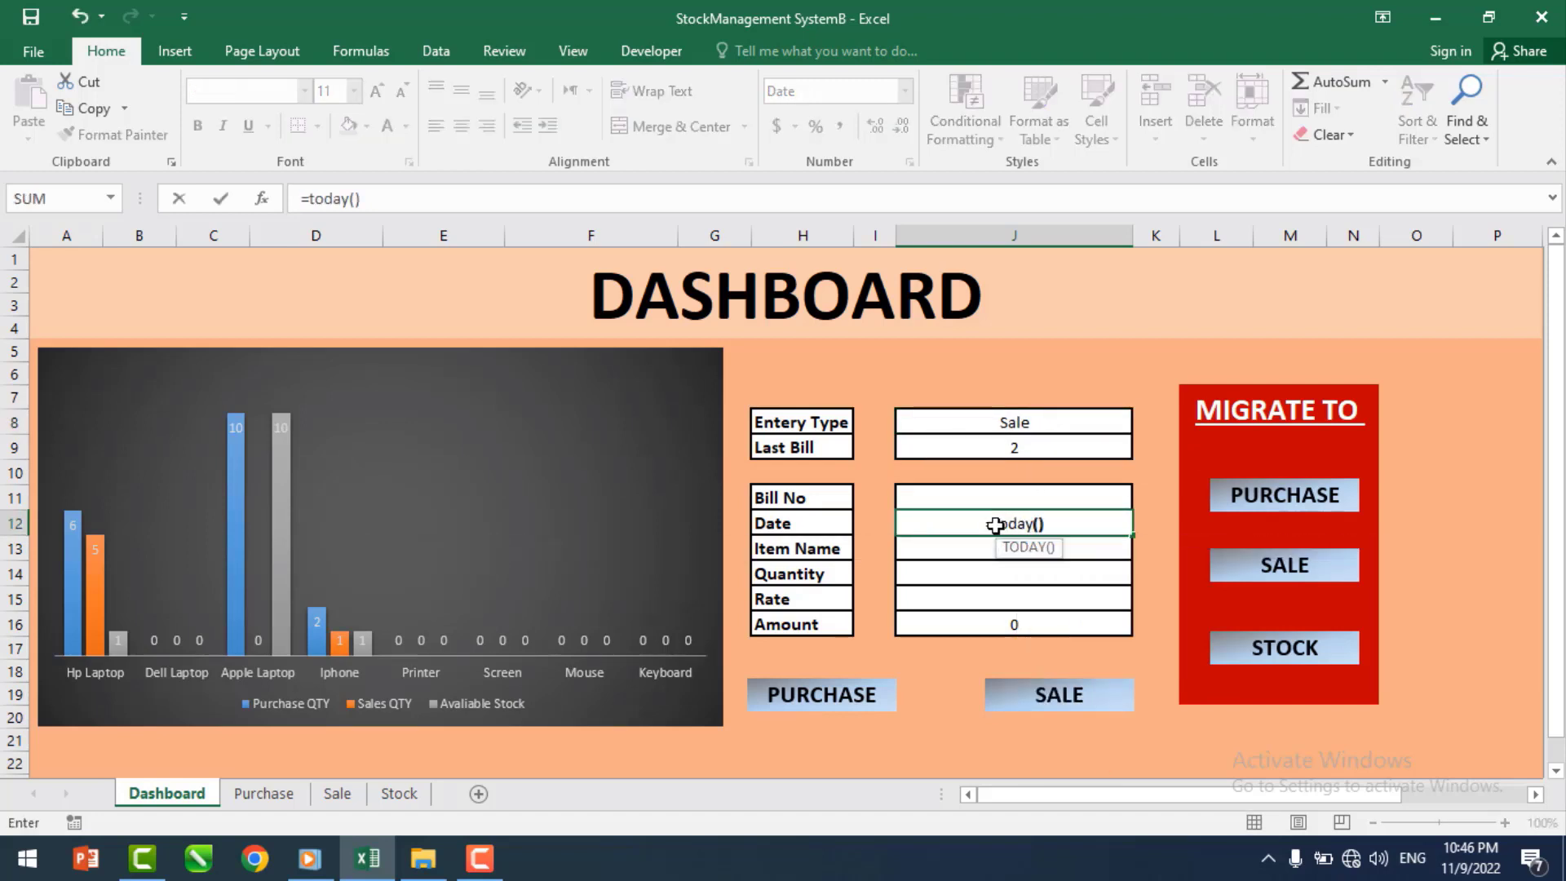
key(Return)
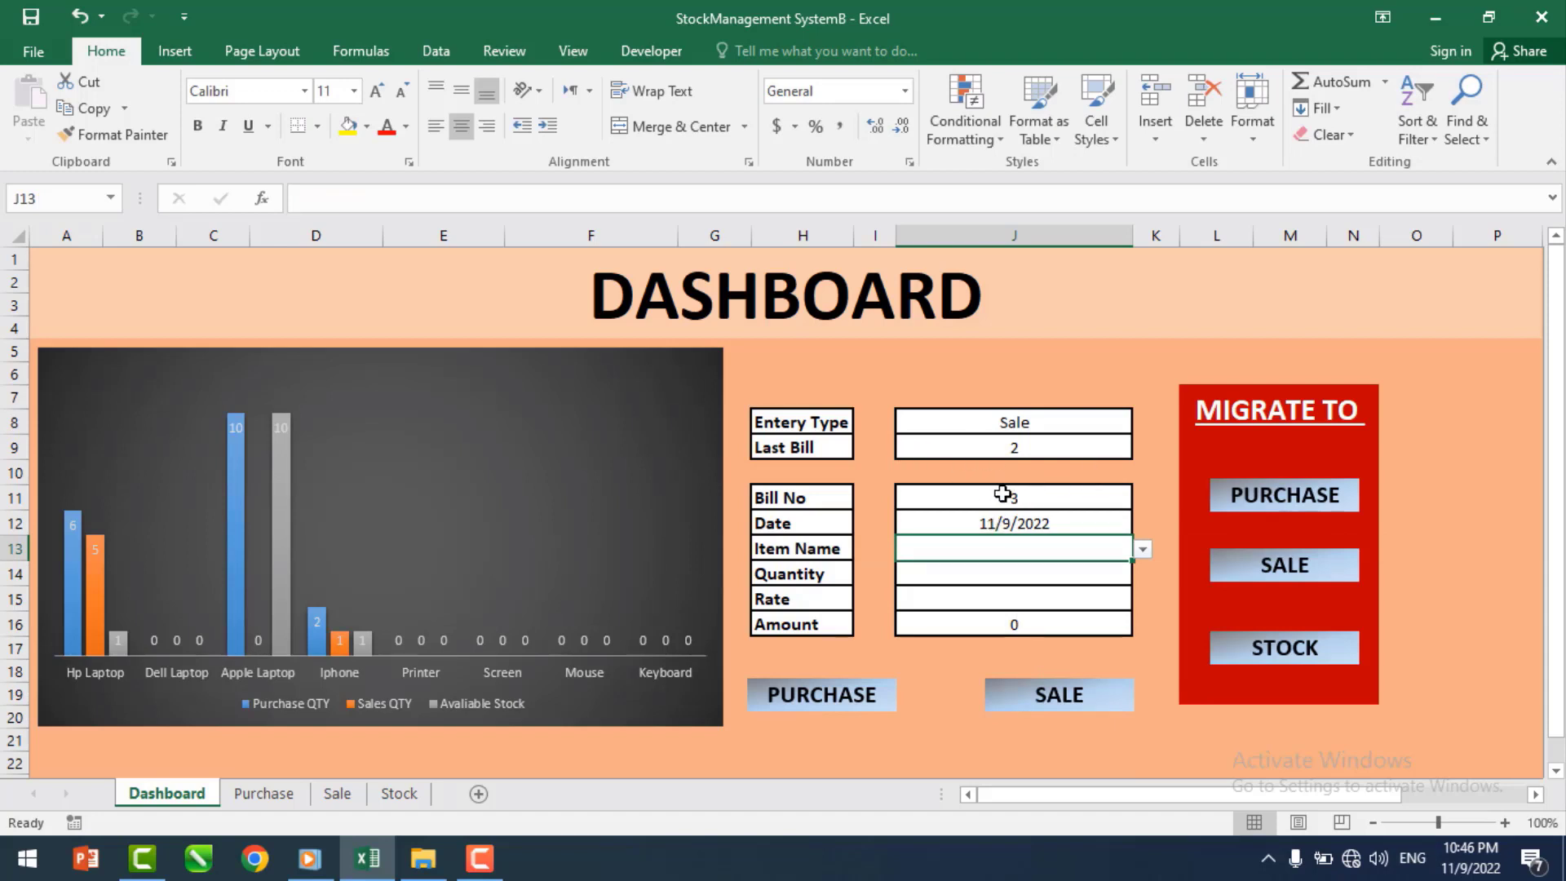
- Fill in the sale bill with item Apple Laptop, quantity 9 and rate 90000
click(1141, 551)
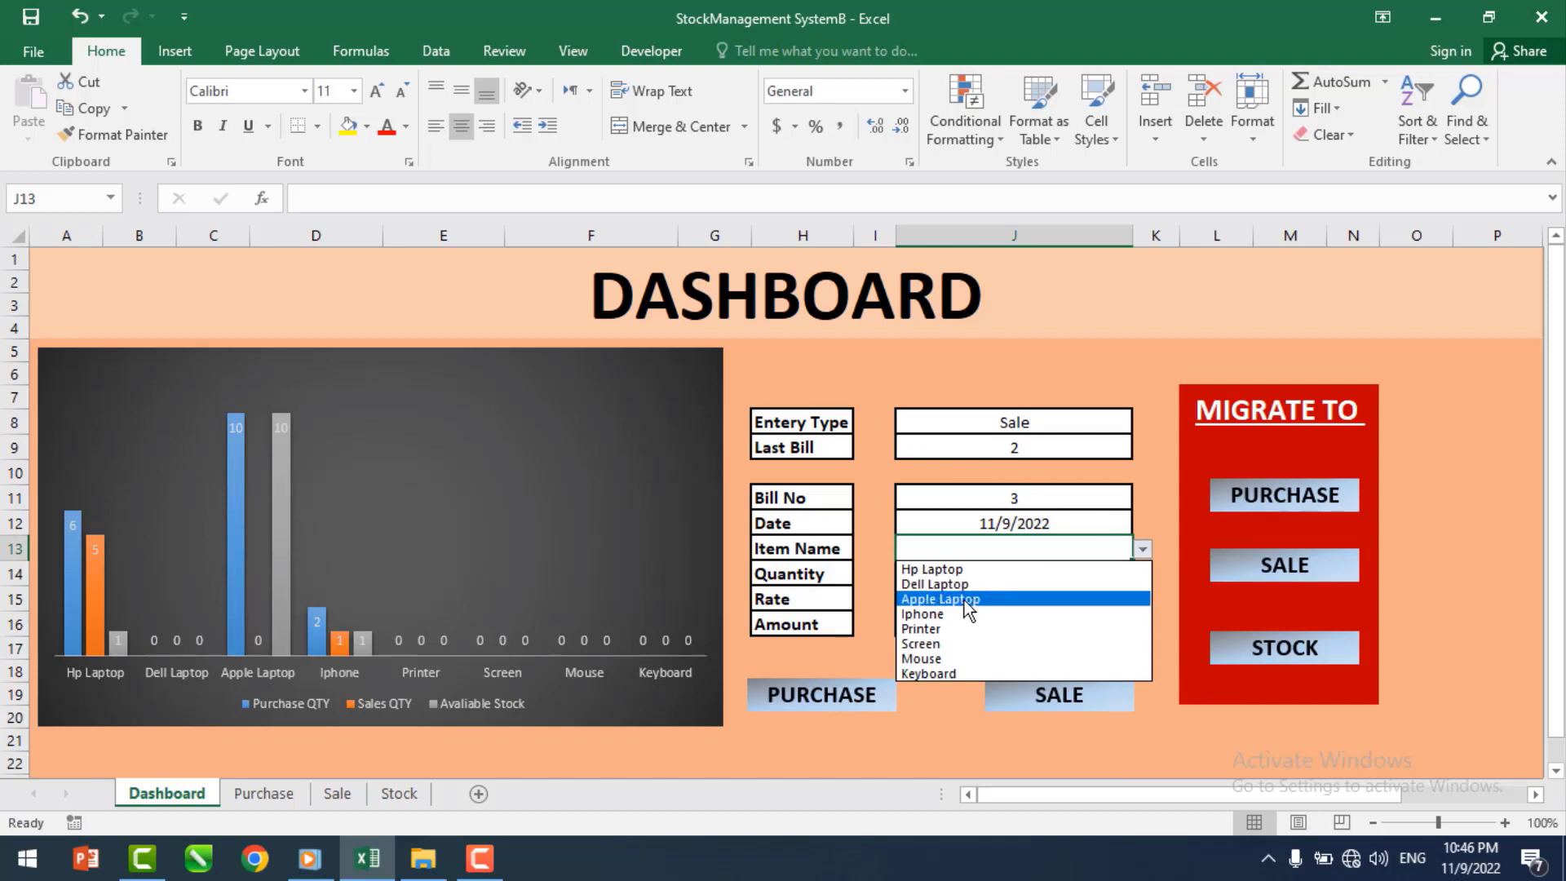
click(963, 602)
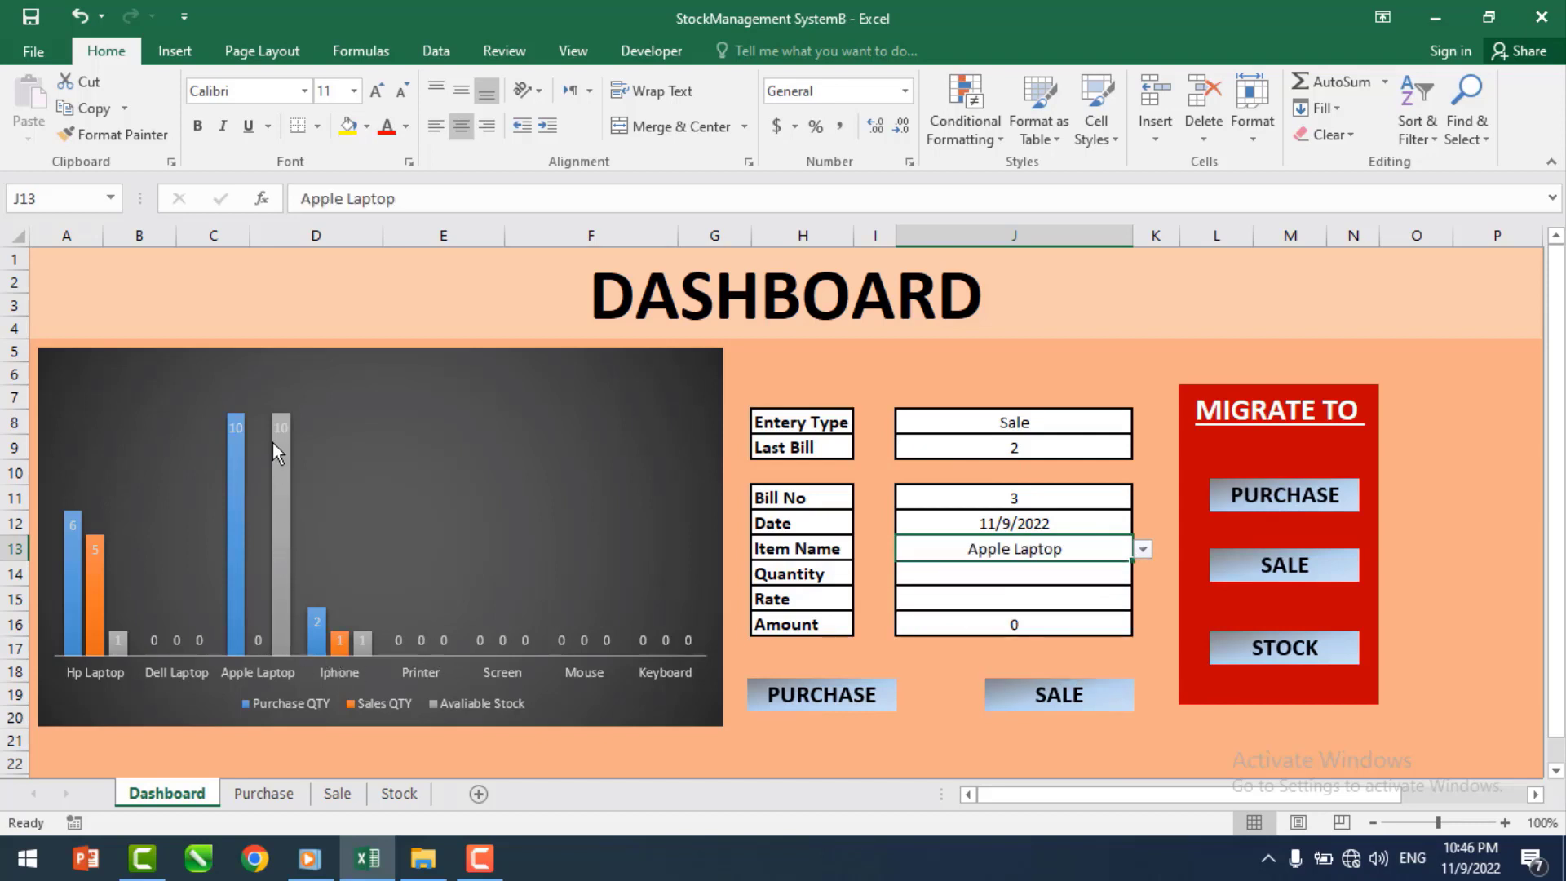
click(994, 576)
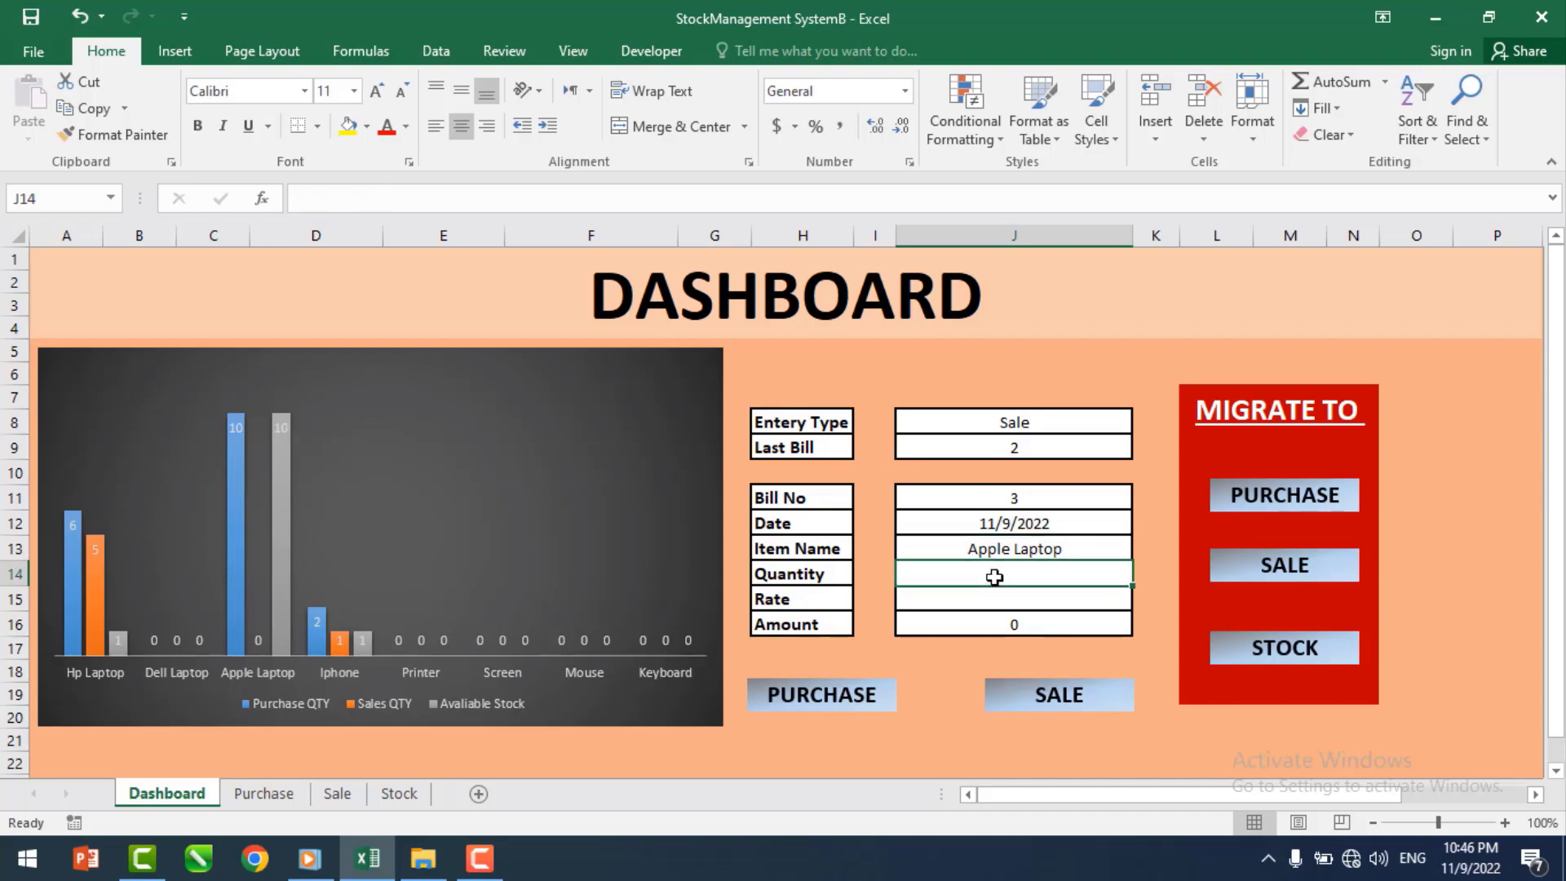
text(9)
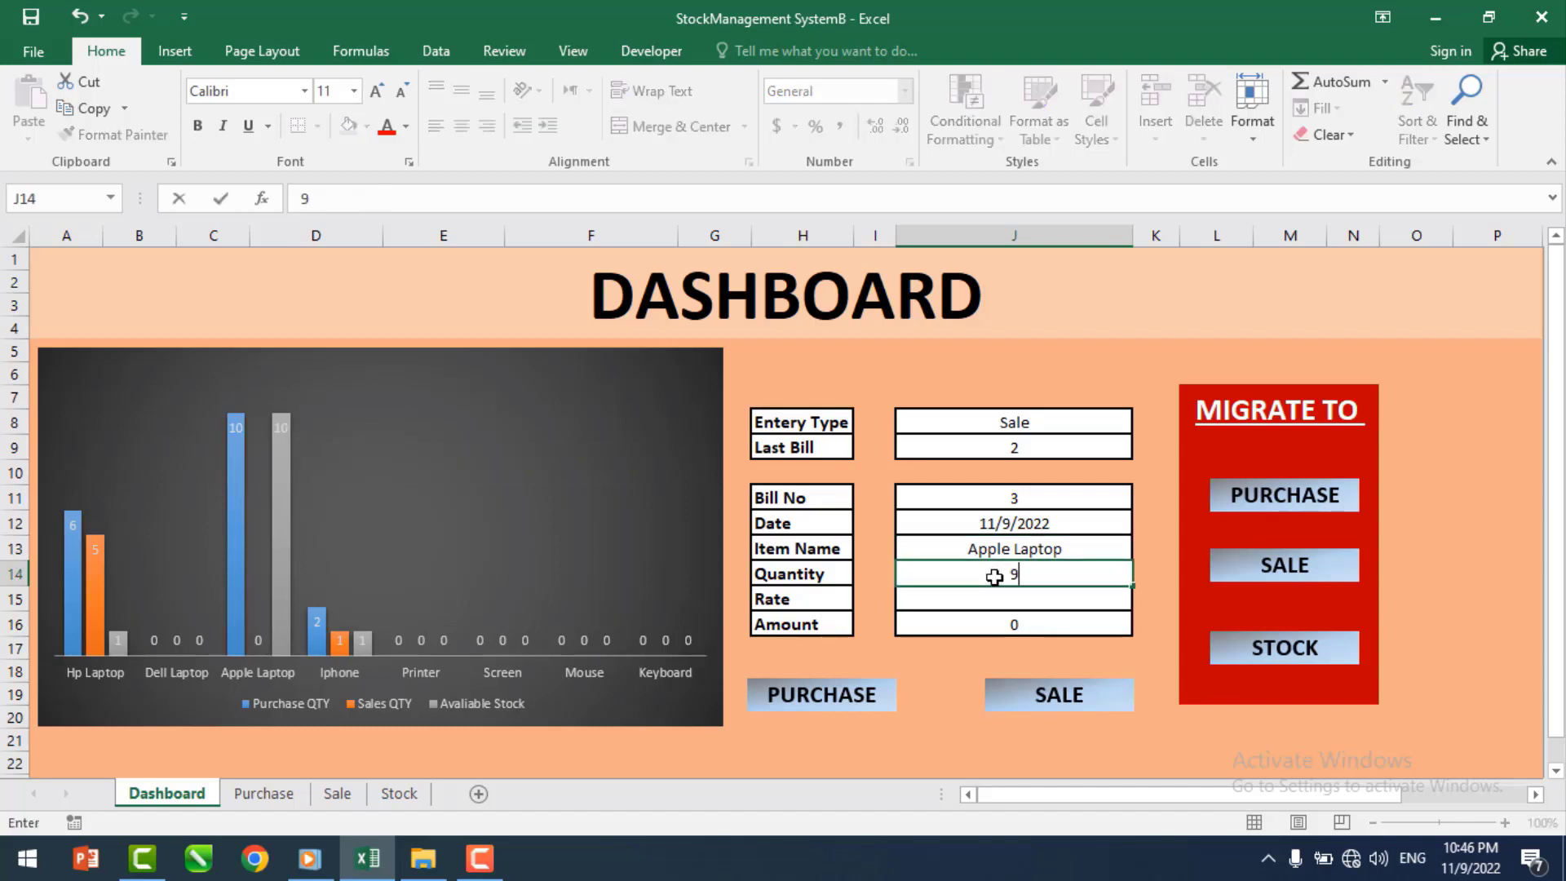
key(Return)
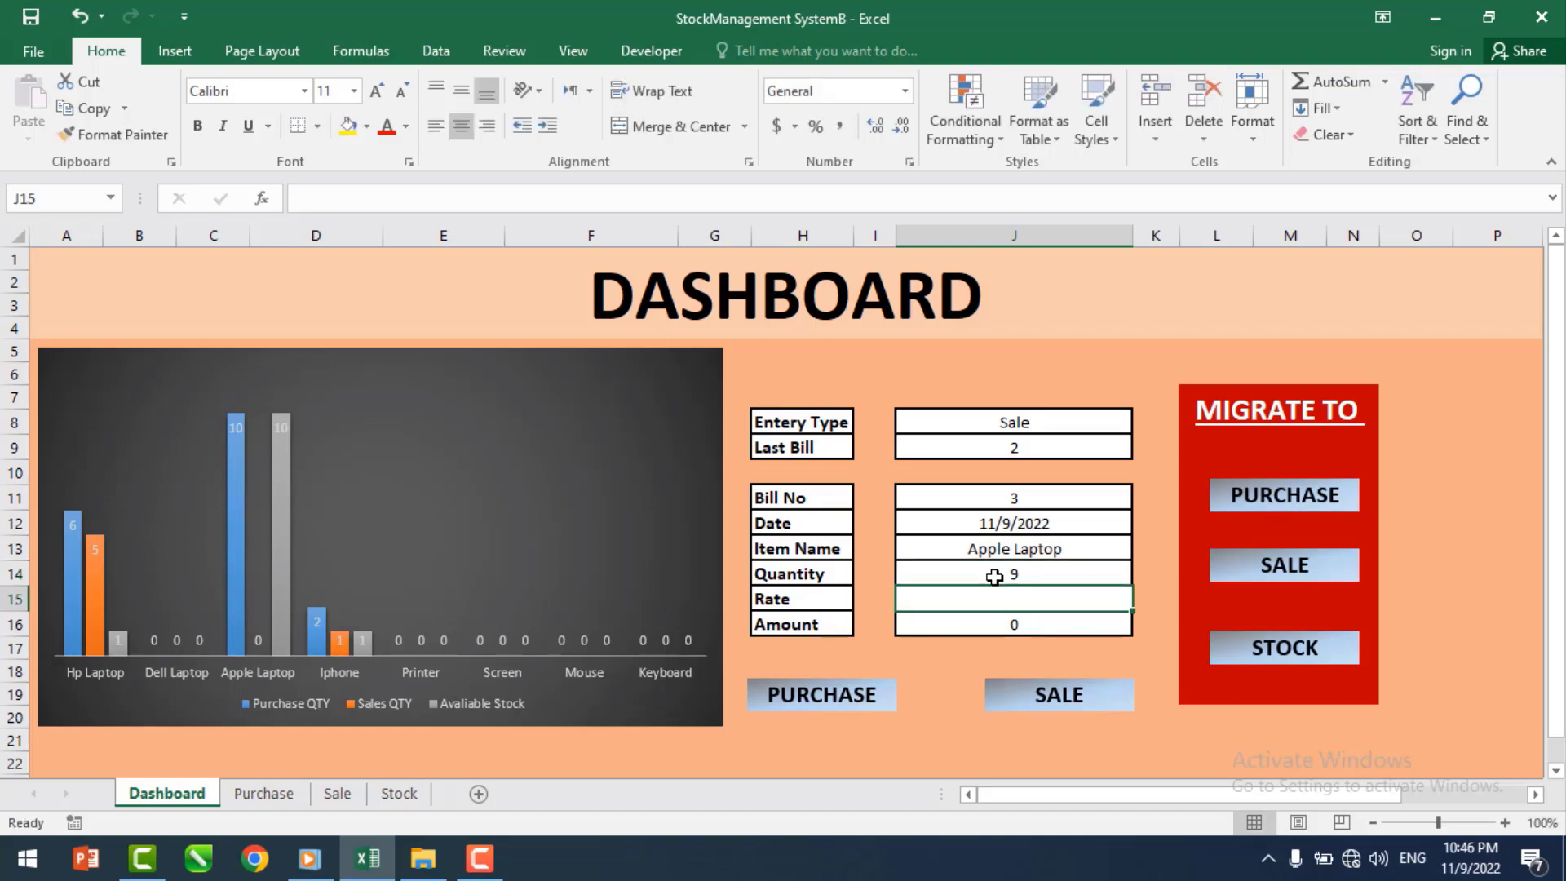
text(90000)
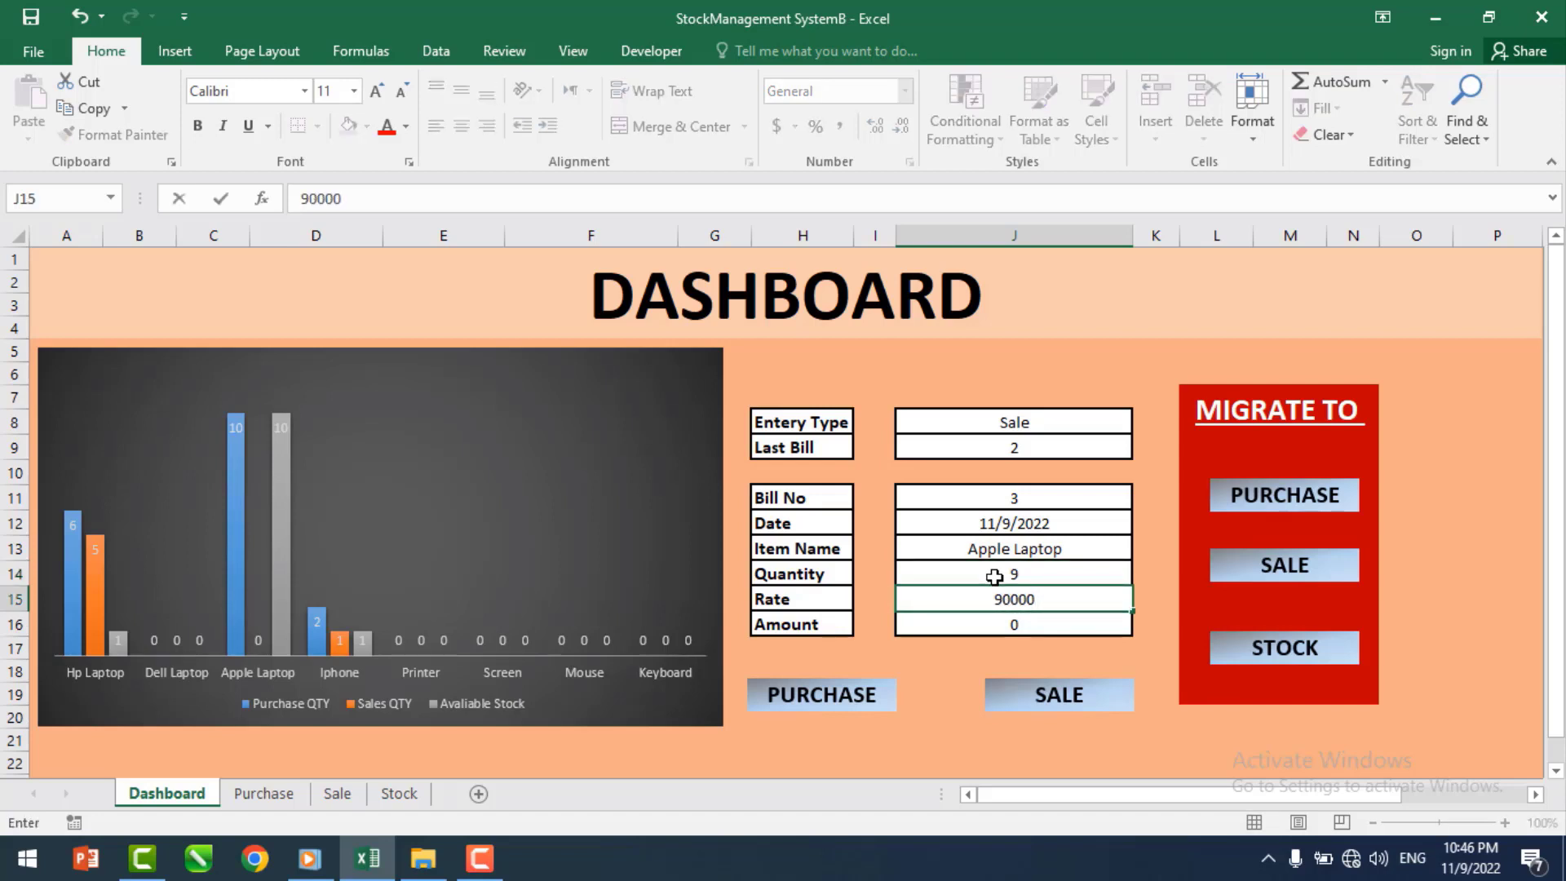
key(Return)
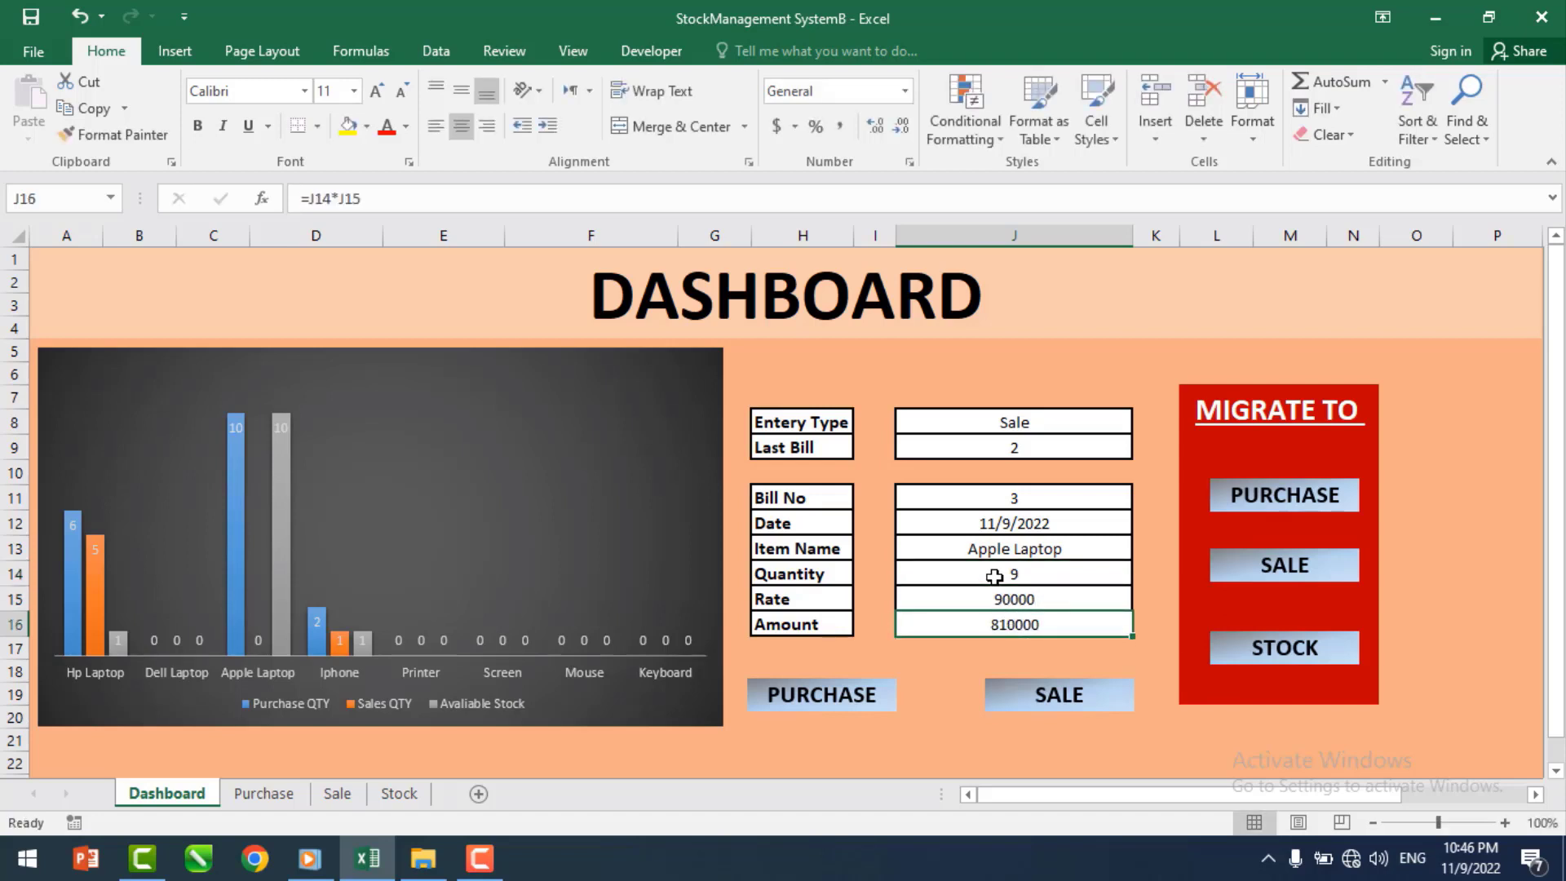
- Submit the sale bill with the form's SALE button, then check the records on the Purchase sheet and return to the dashboard
click(1047, 694)
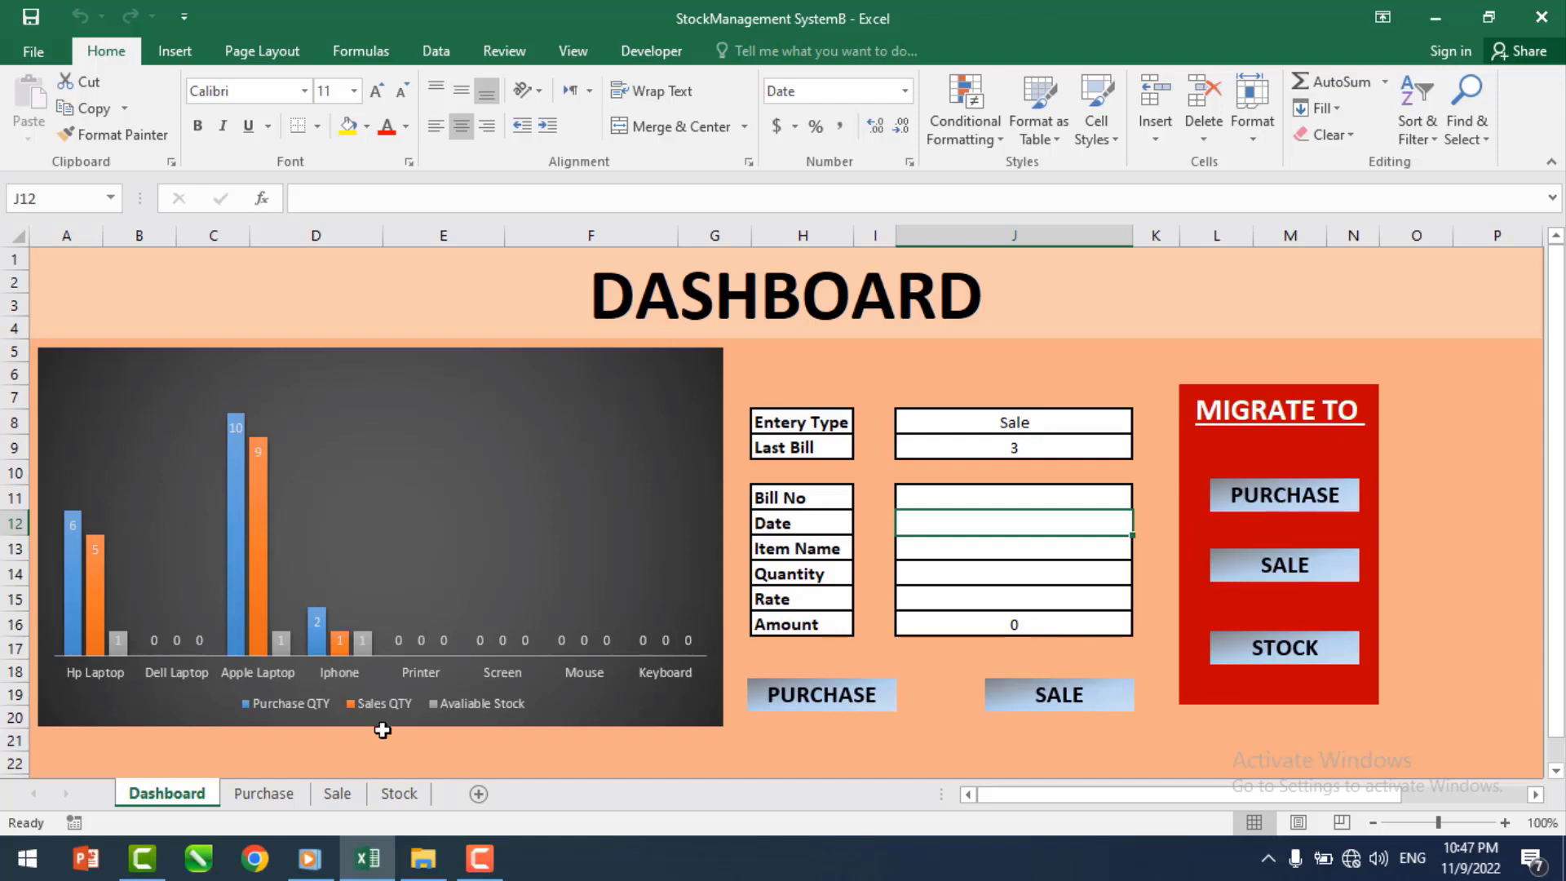
click(1271, 496)
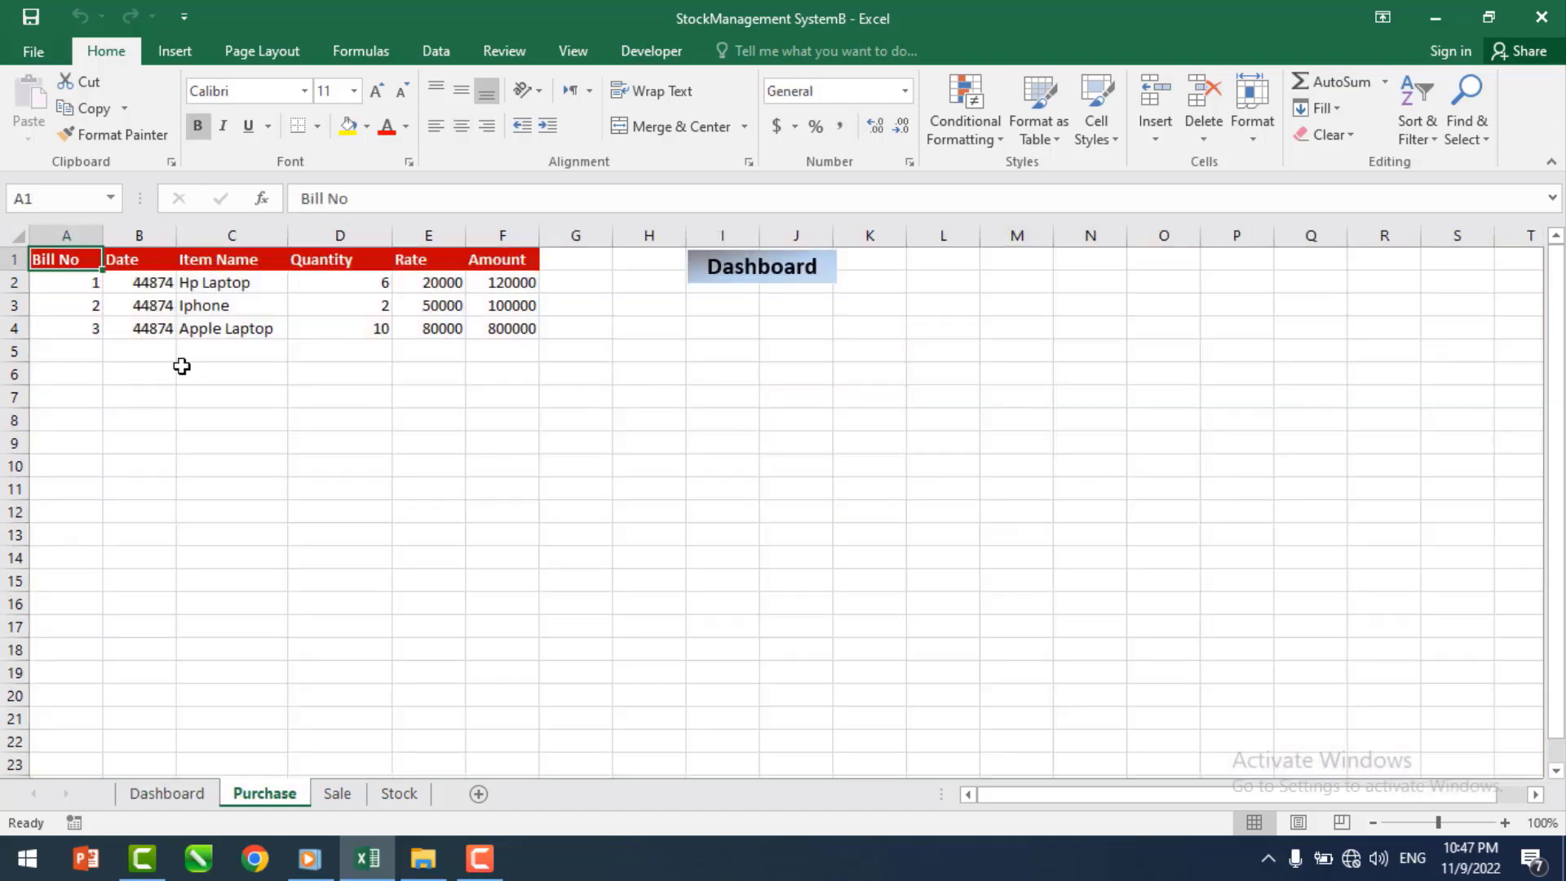
click(751, 277)
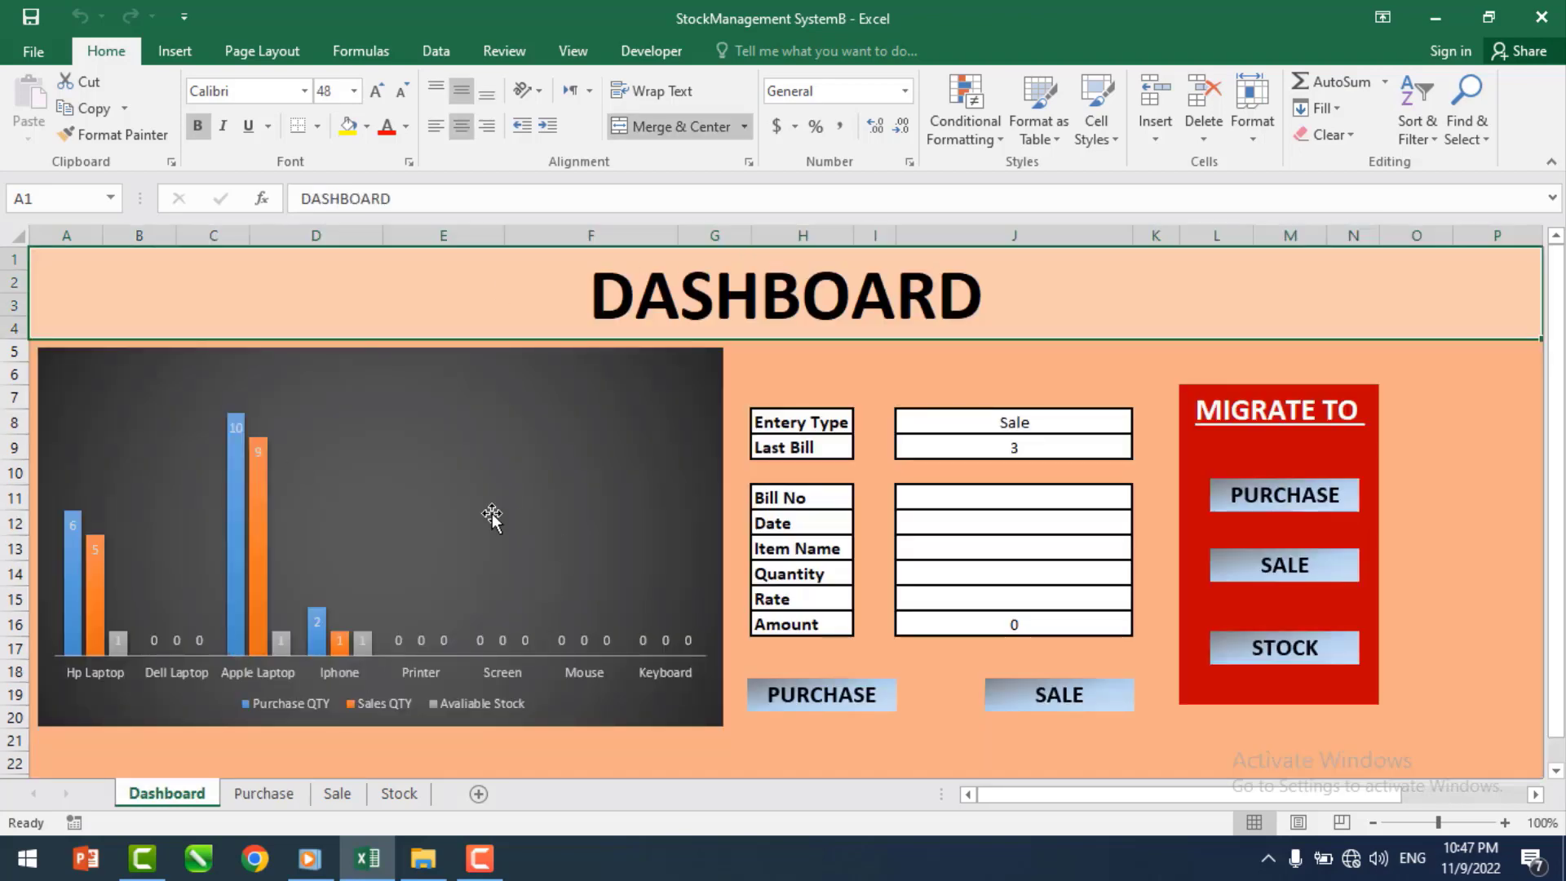
- Check the Sale sheet's records and the Stock sheet's quantities using the MIGRATE TO buttons, returning to the dashboard after each
click(1284, 564)
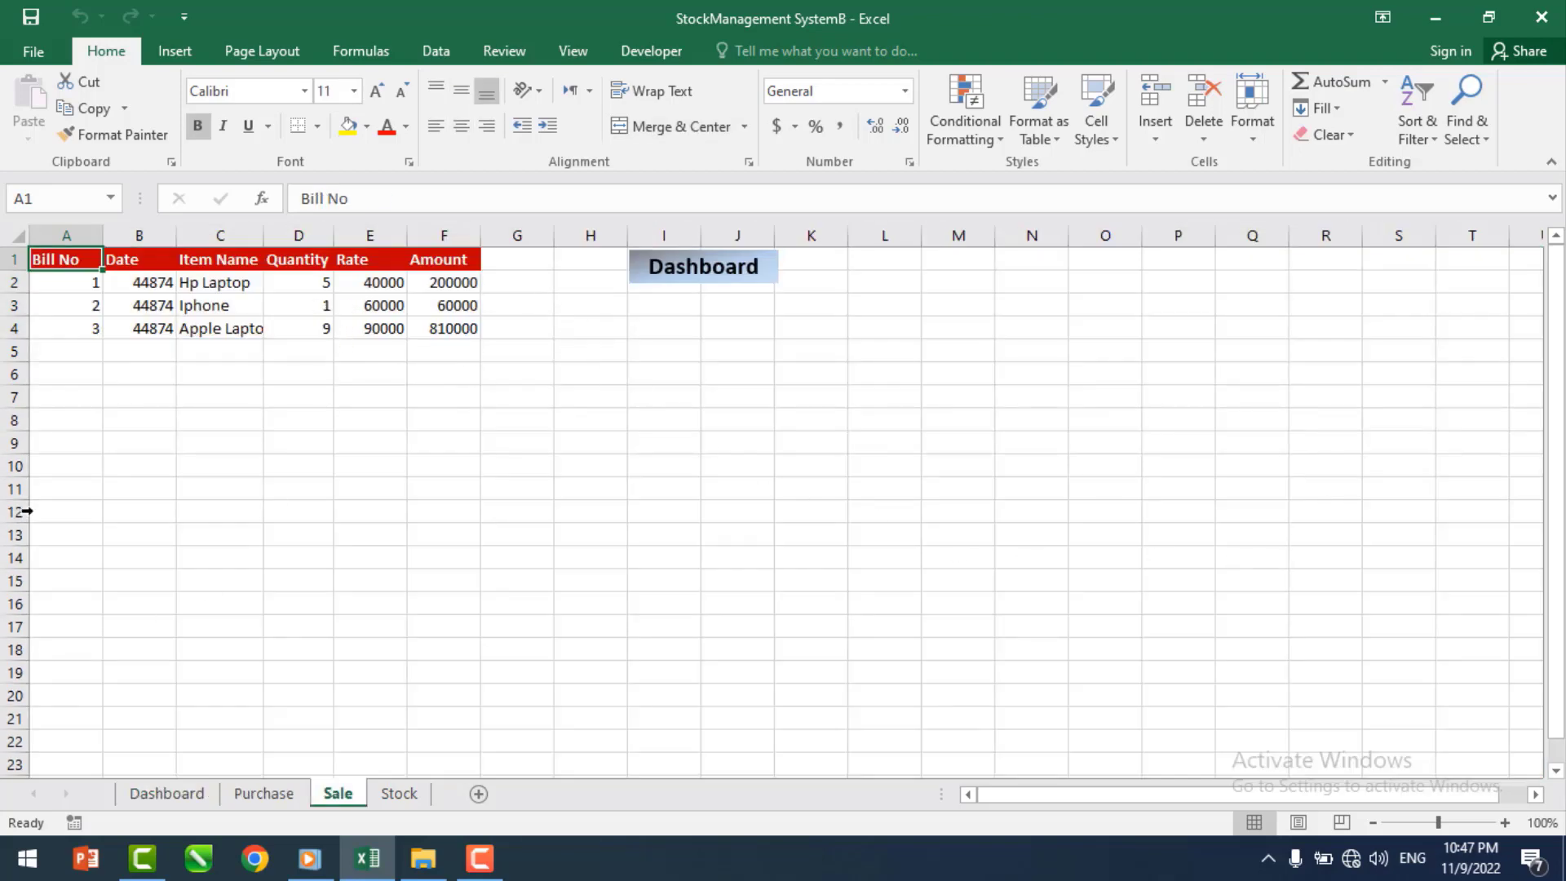
click(699, 274)
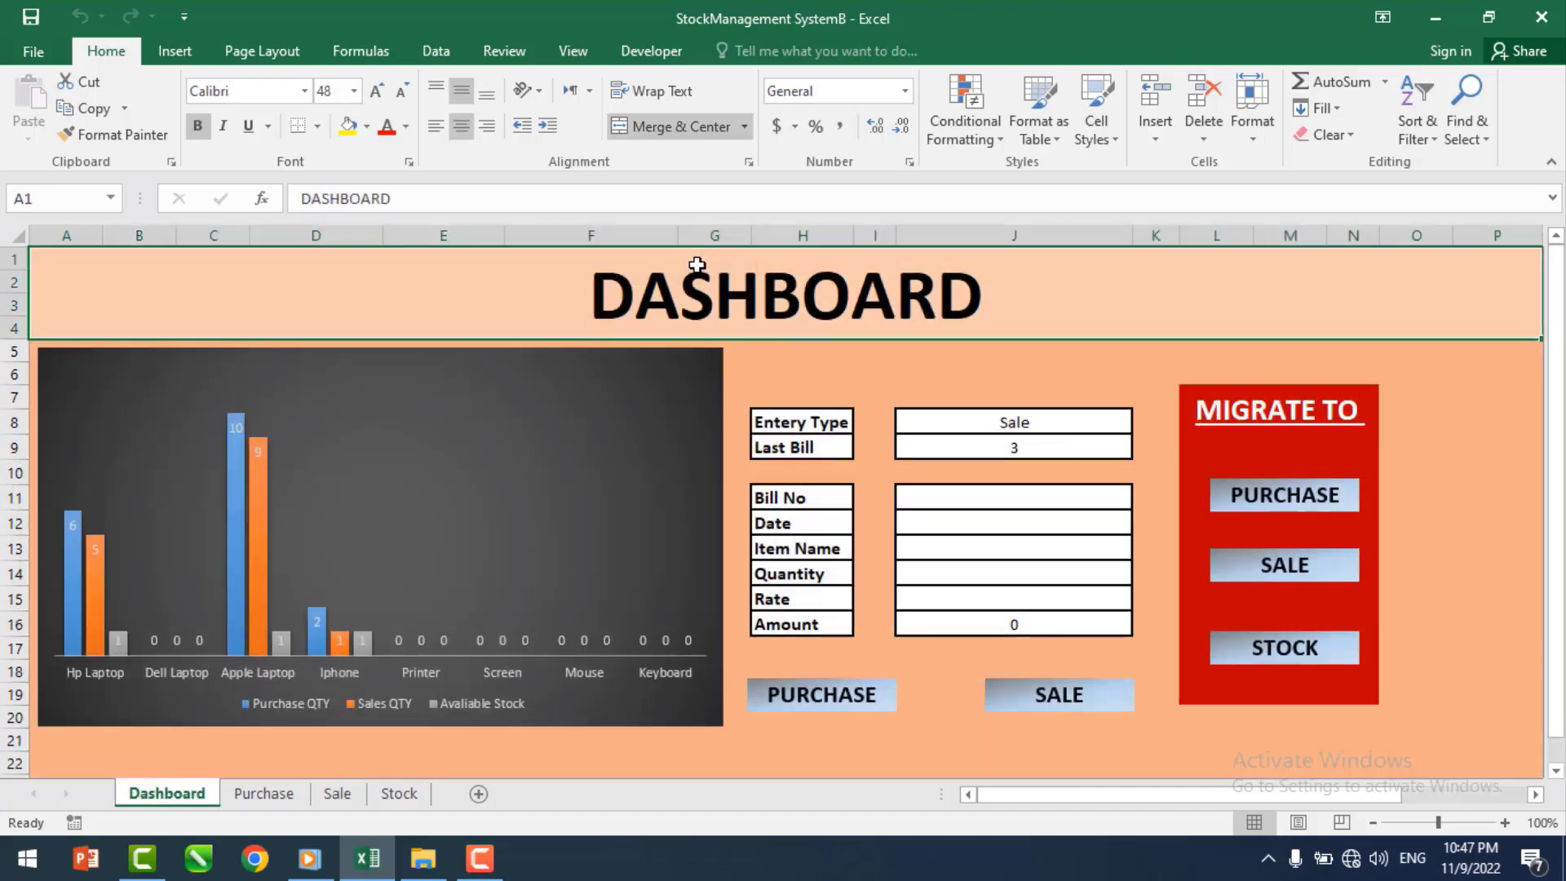
click(1286, 672)
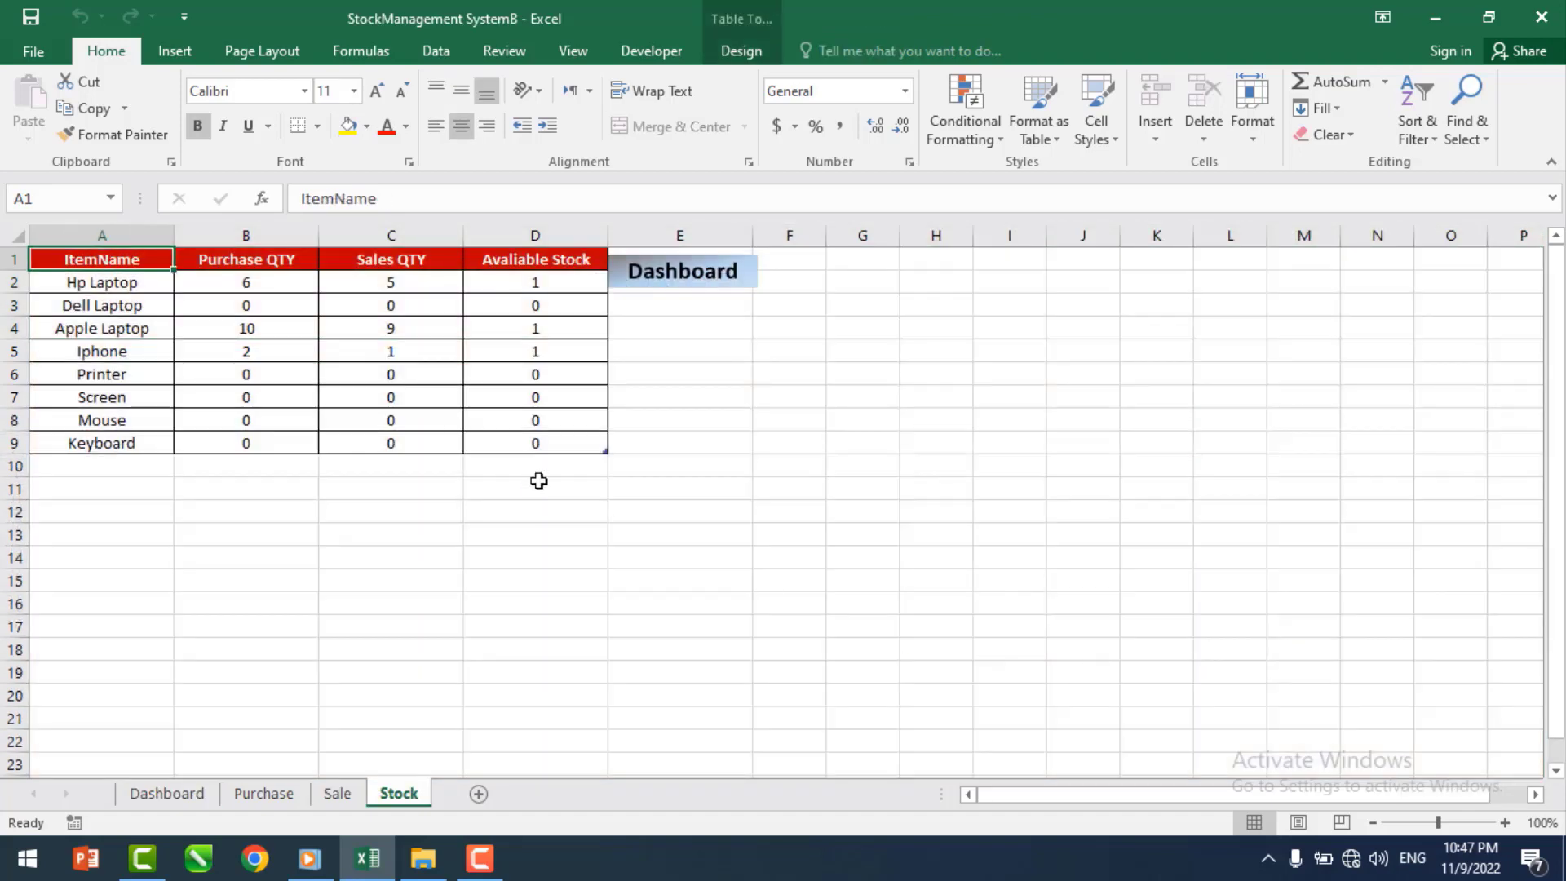
click(672, 282)
click(1460, 643)
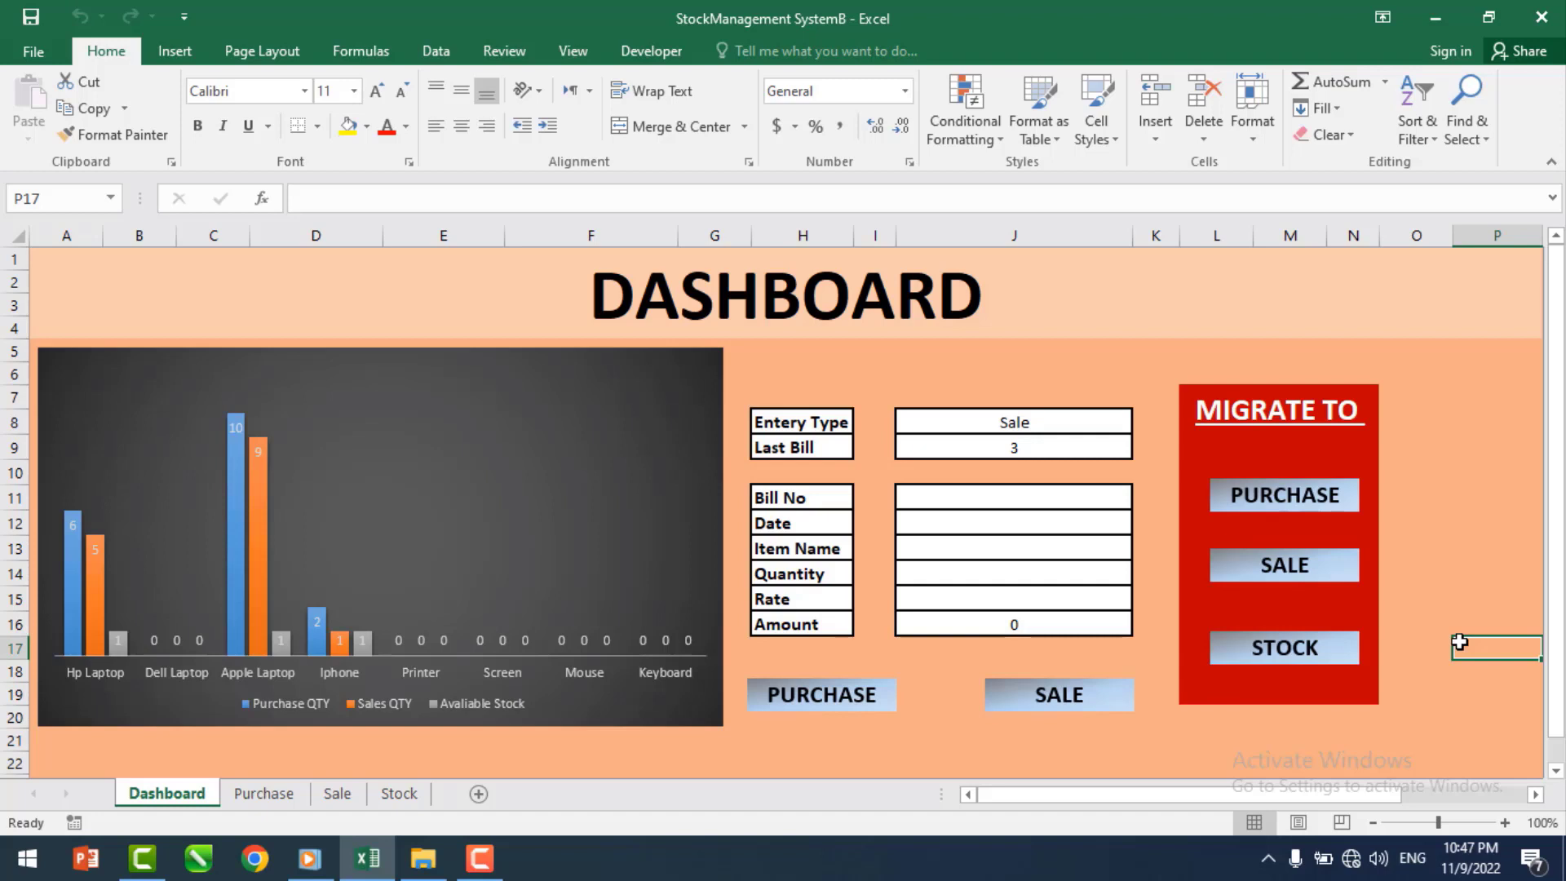
click(1481, 543)
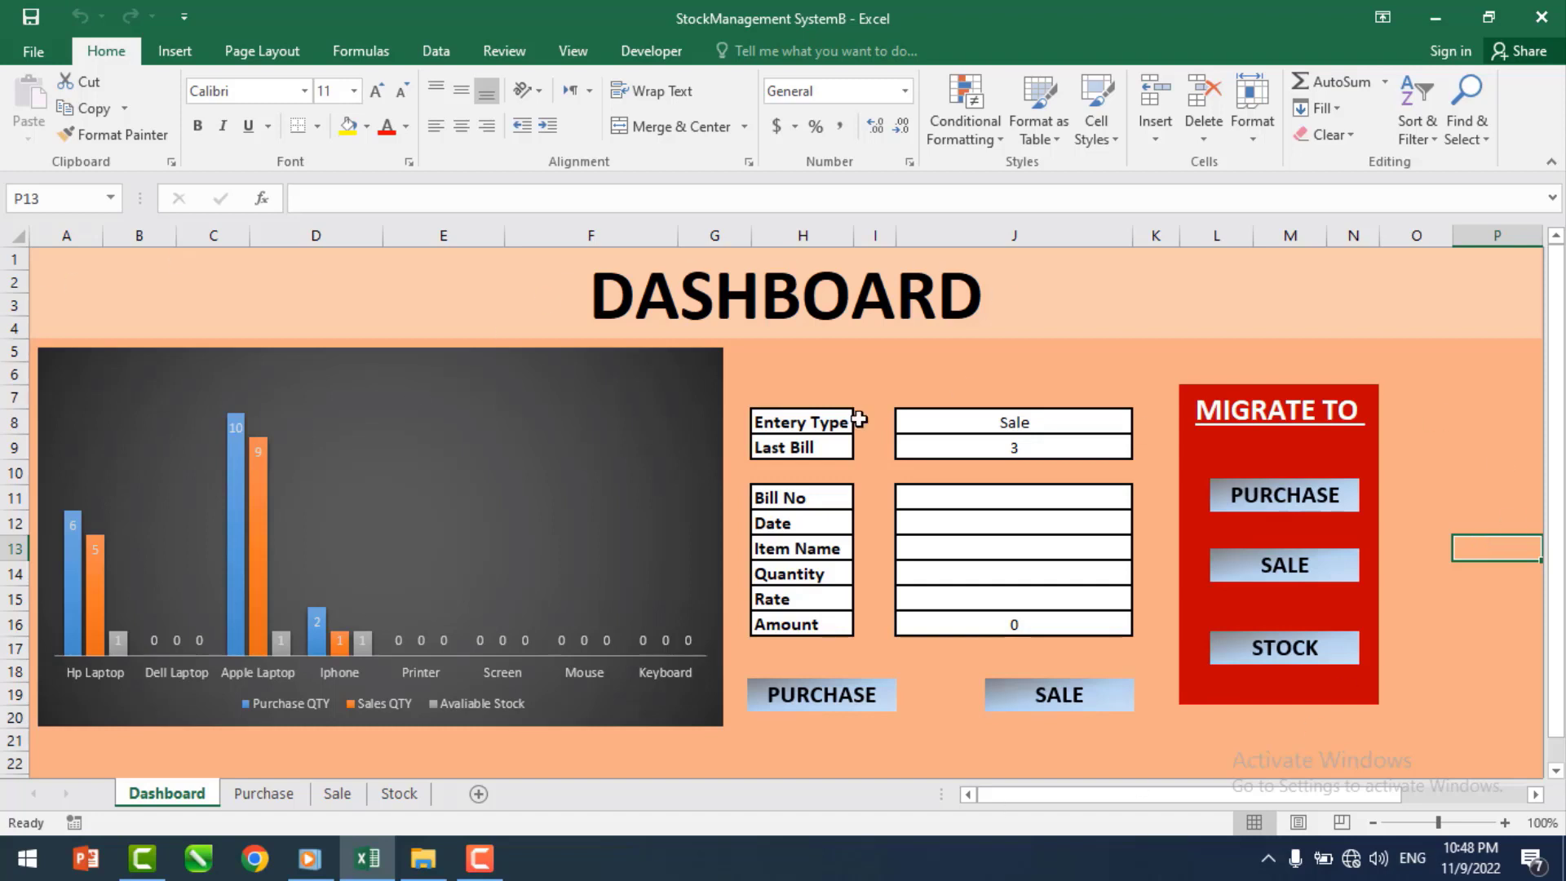
click(1035, 297)
click(1486, 400)
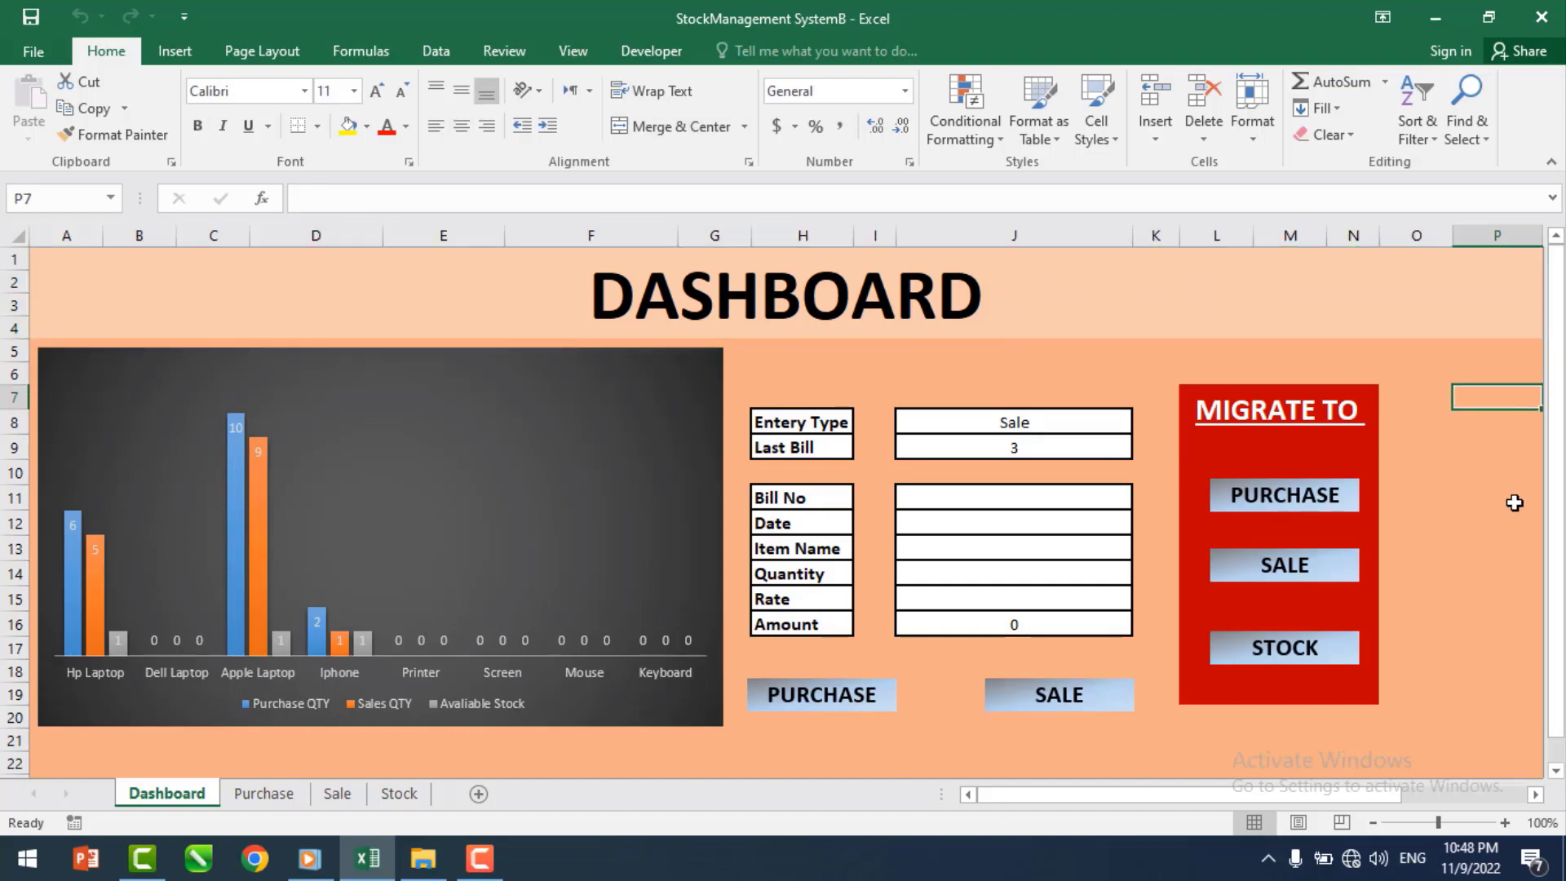
click(649, 767)
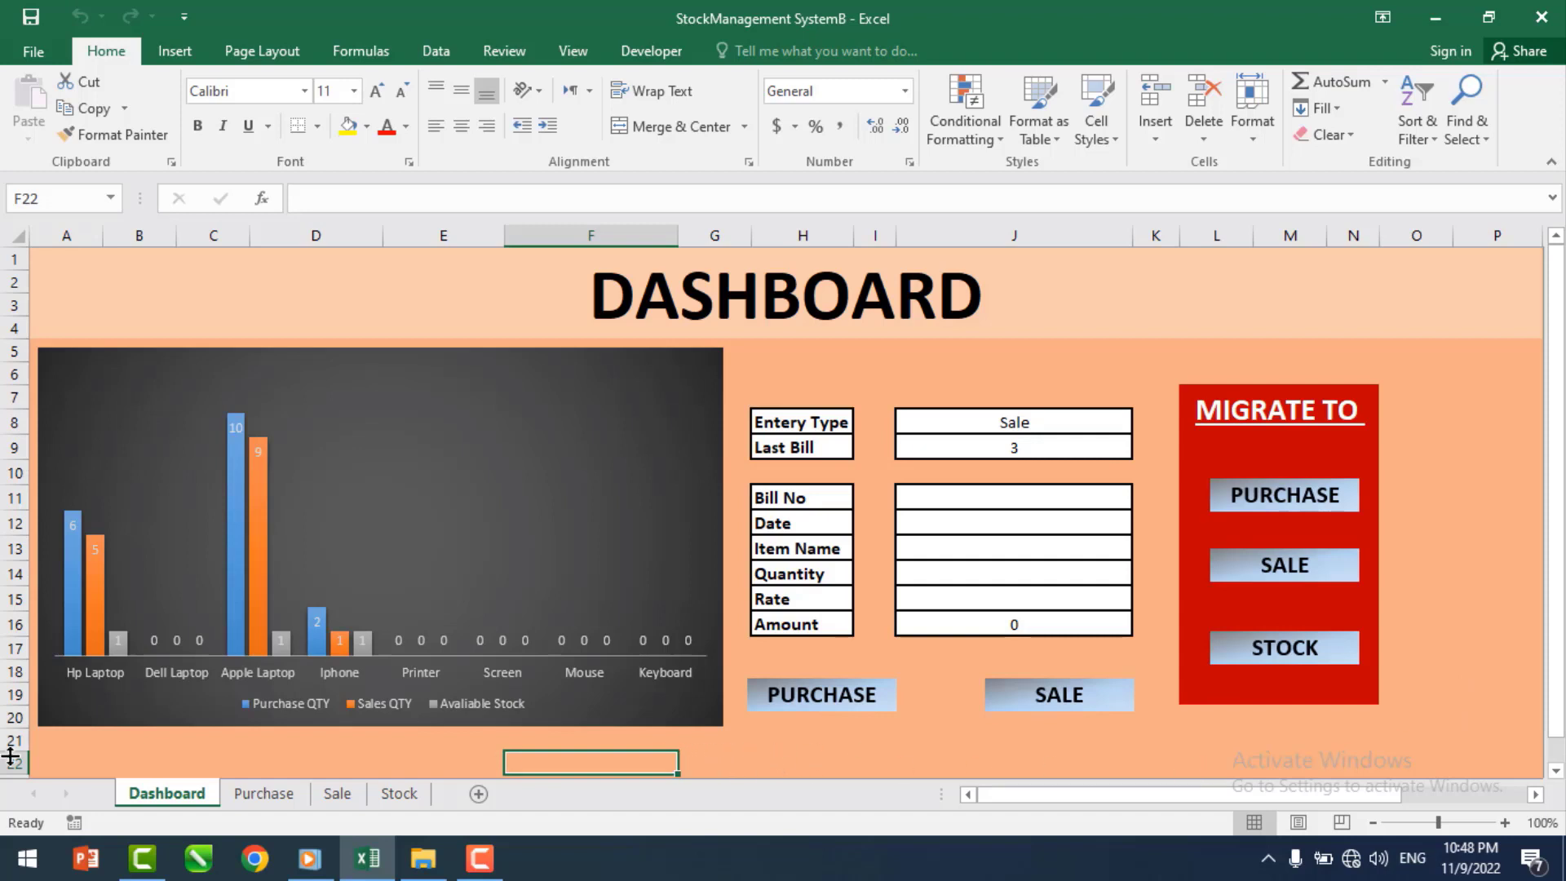
click(759, 762)
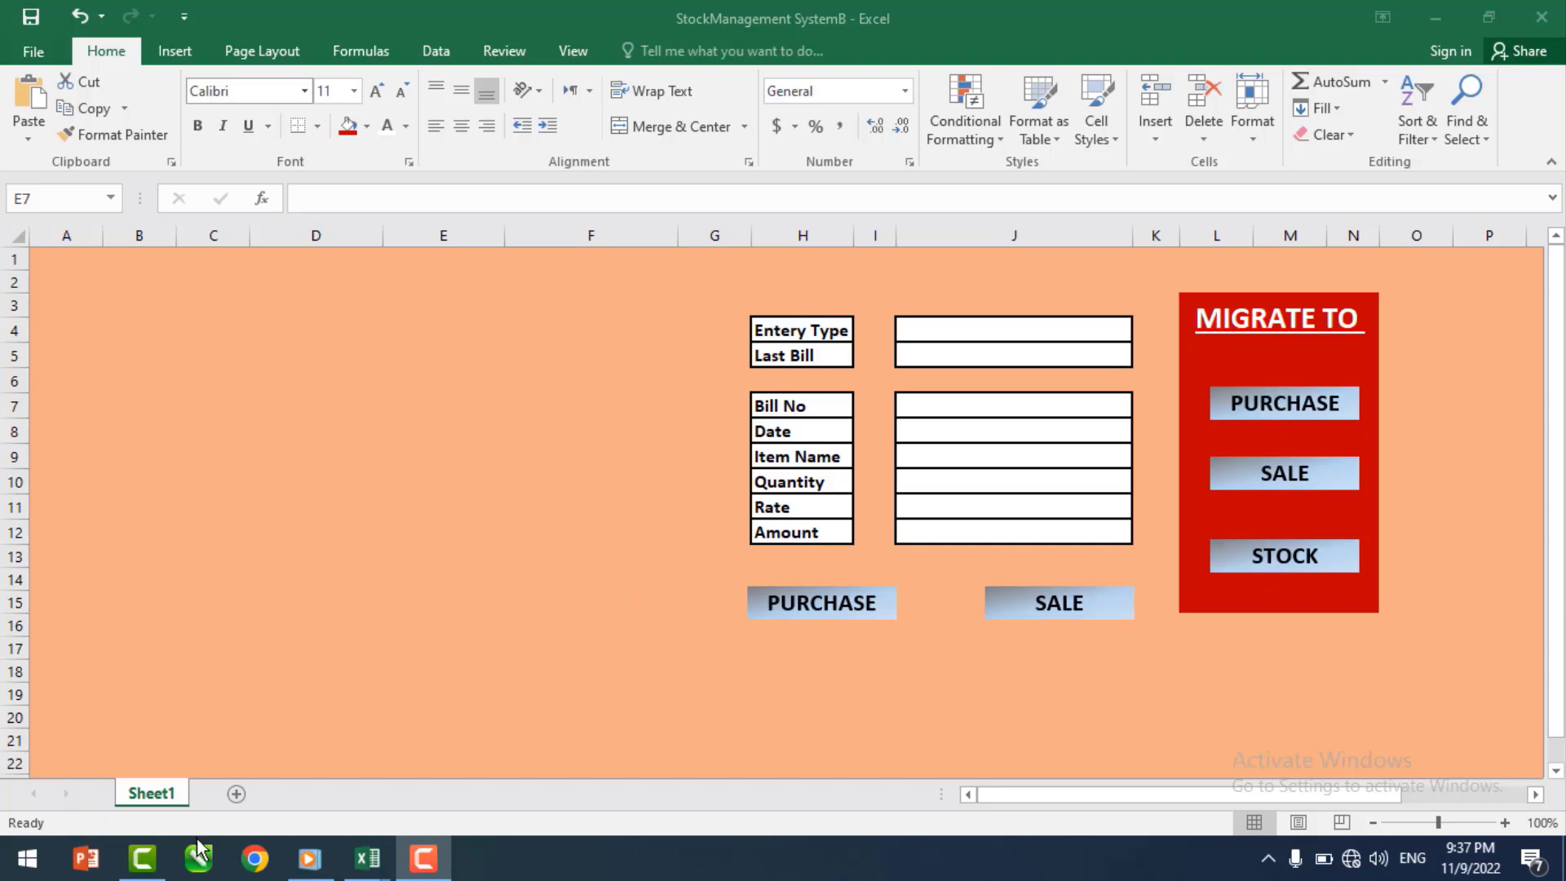
- Rename Sheet1, which holds the bill form and navigation buttons, as Dashboard
click(137, 790)
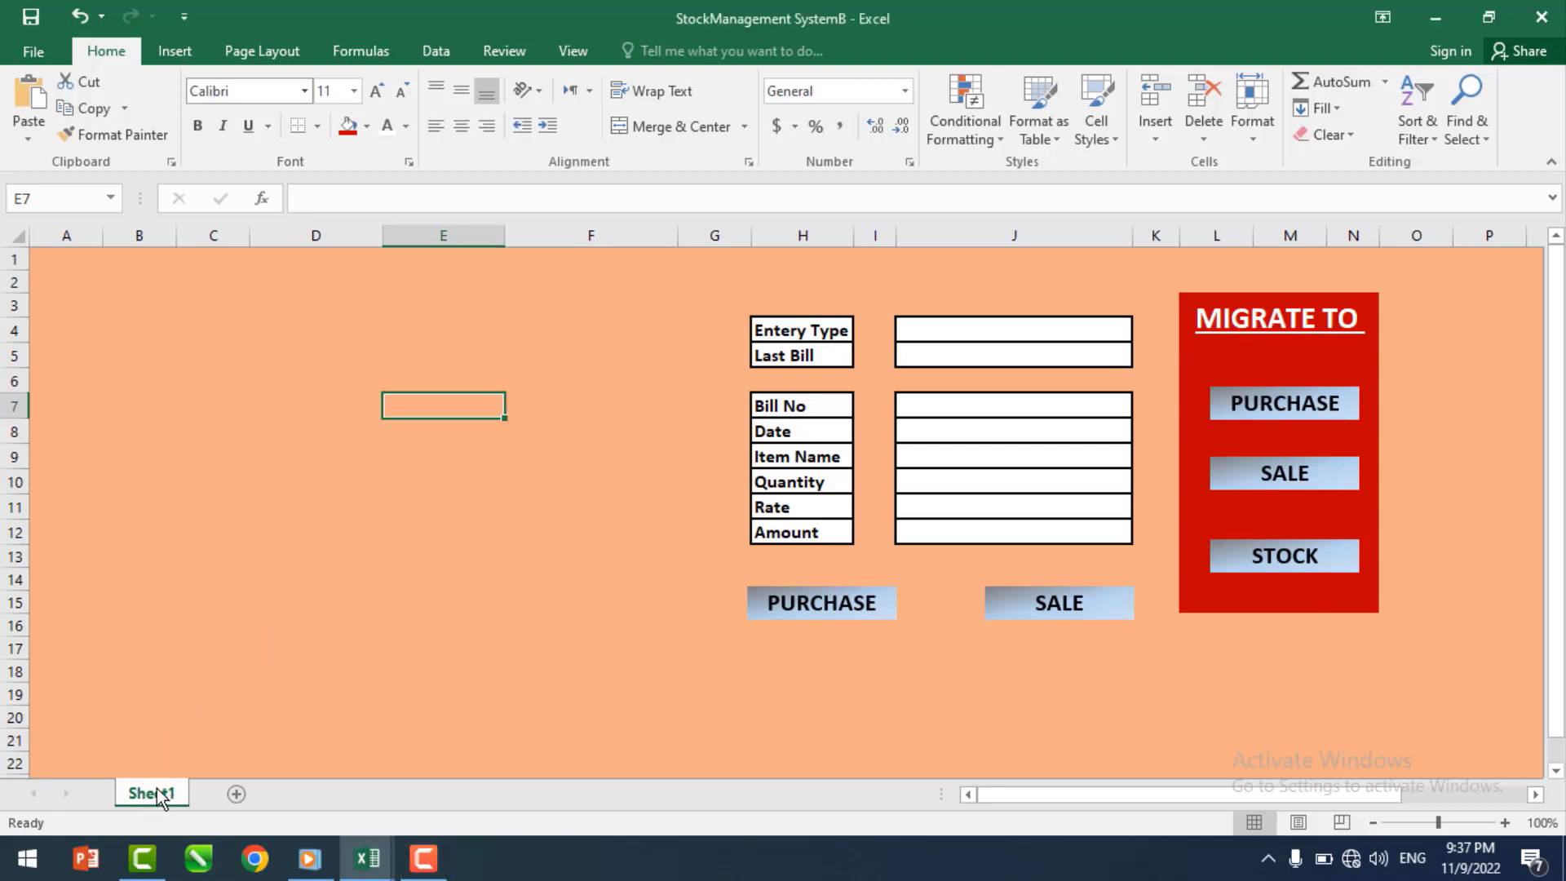
right_click(160, 796)
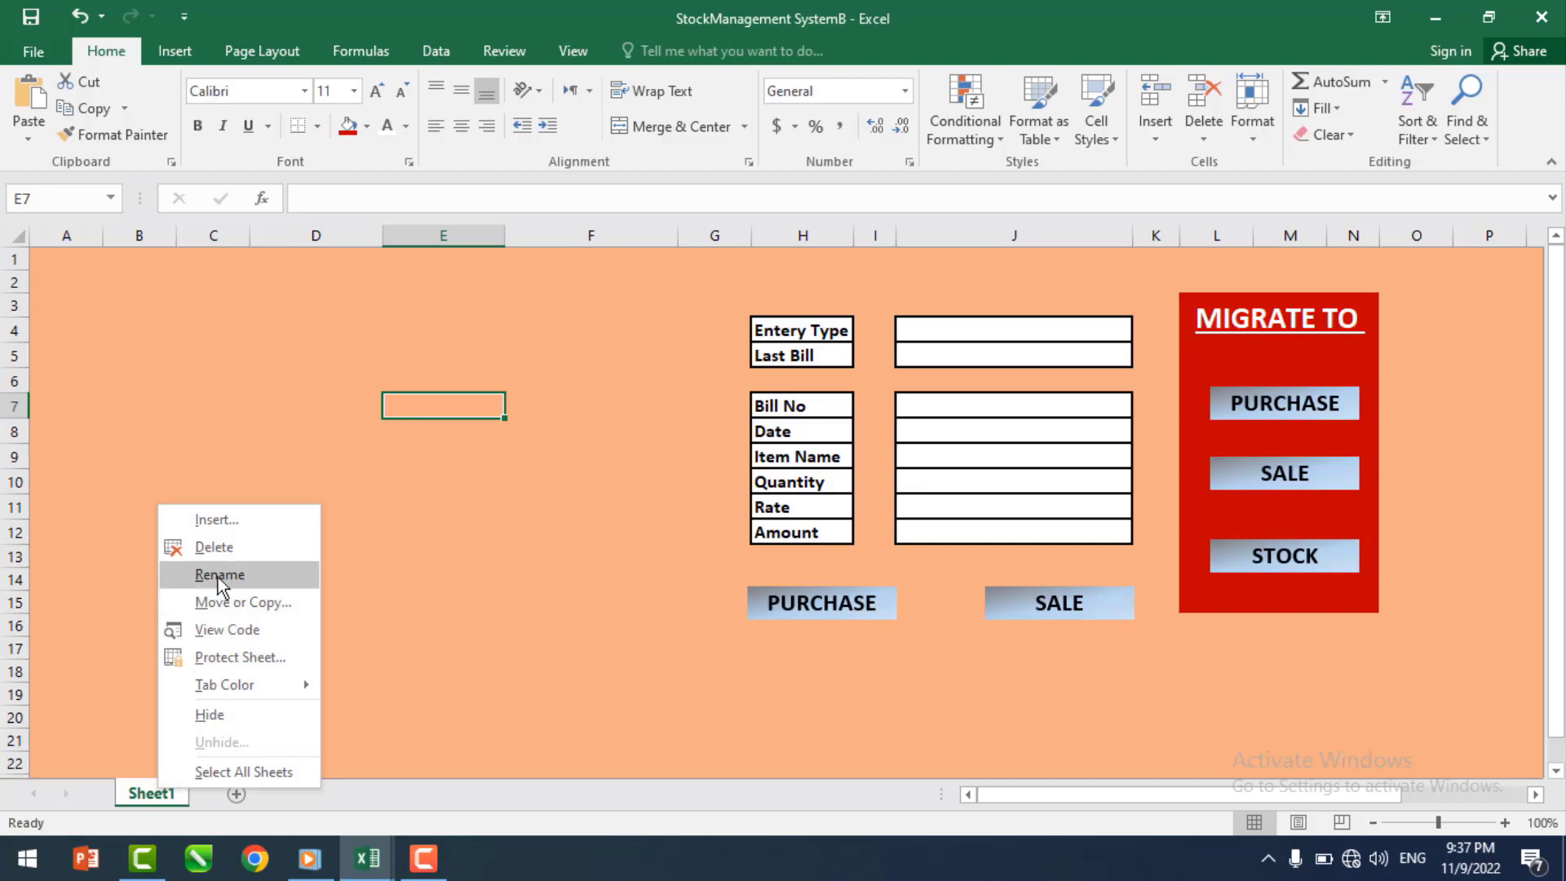
click(251, 576)
text(DashB)
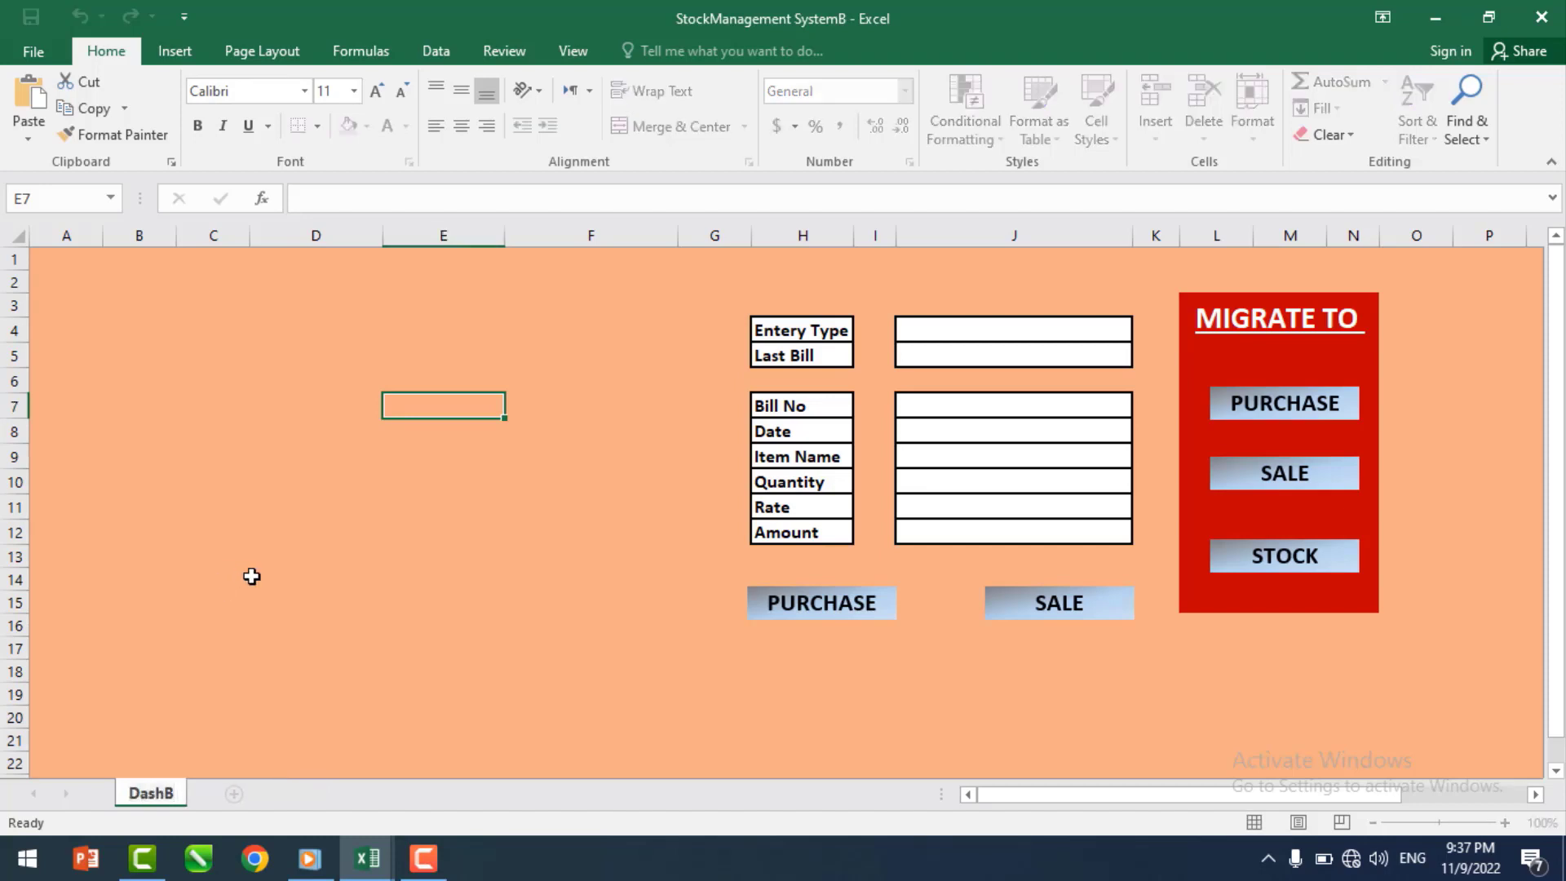
key(BackSpace)
text(board)
click(251, 576)
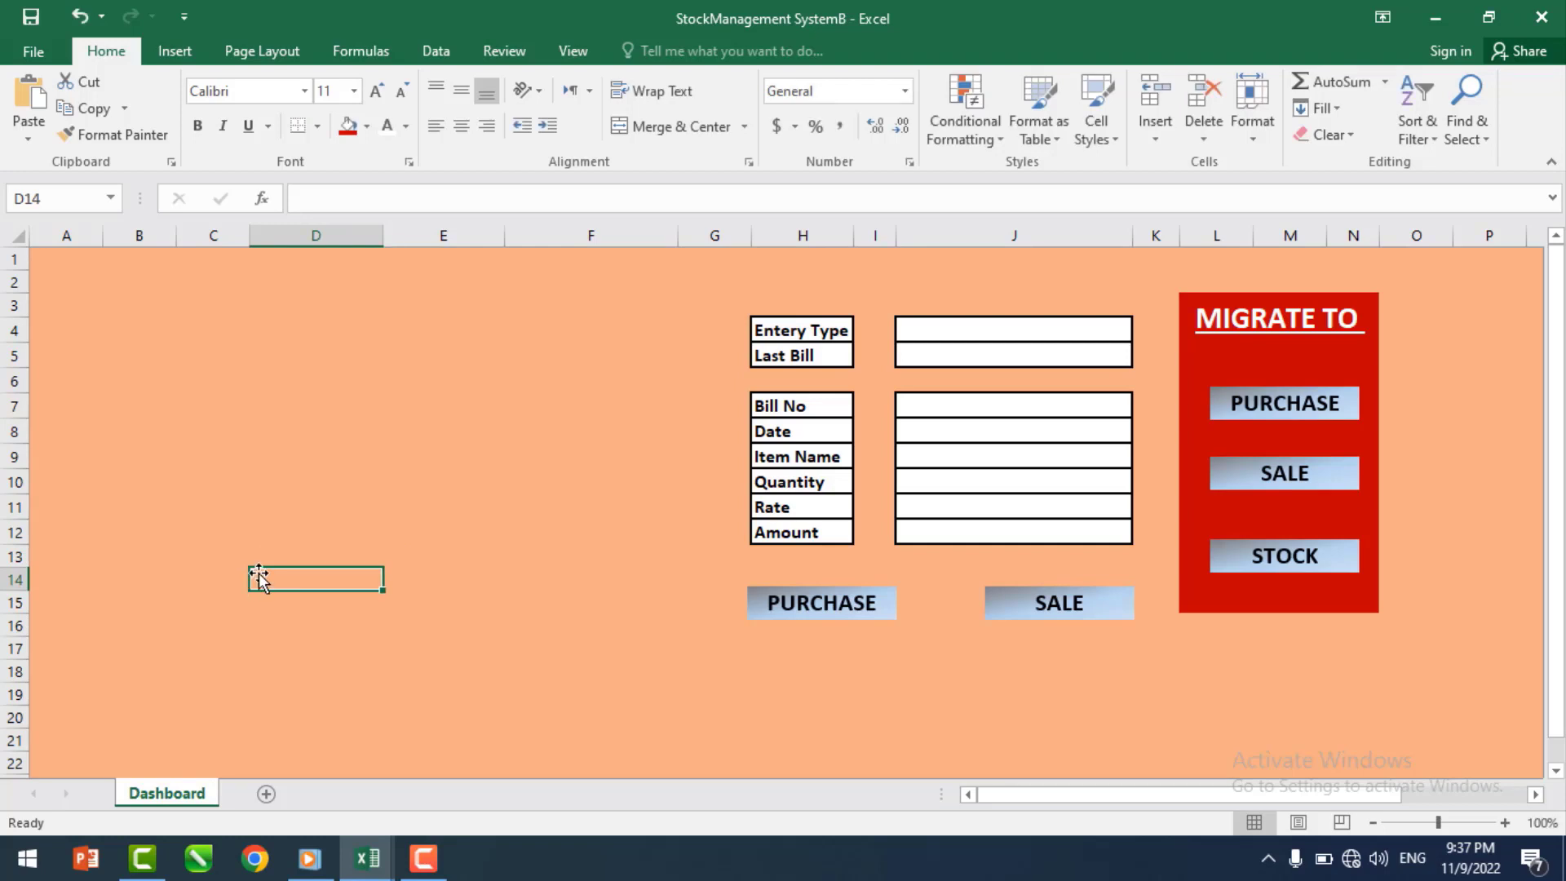
click(458, 454)
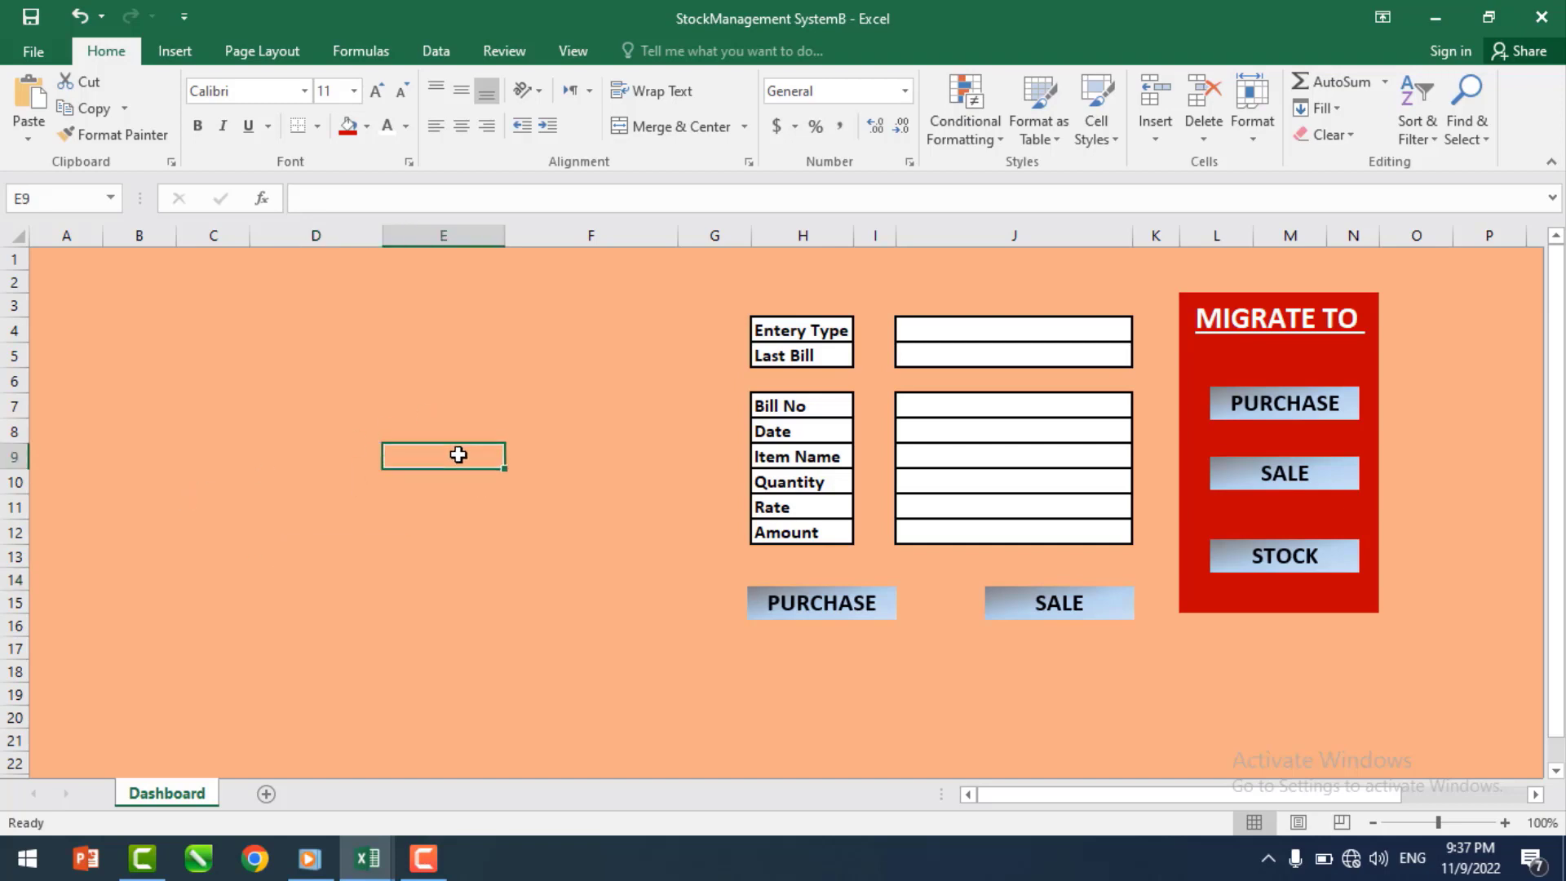
- Add a new worksheet after Dashboard and name it Purchase
click(266, 794)
right_click(252, 795)
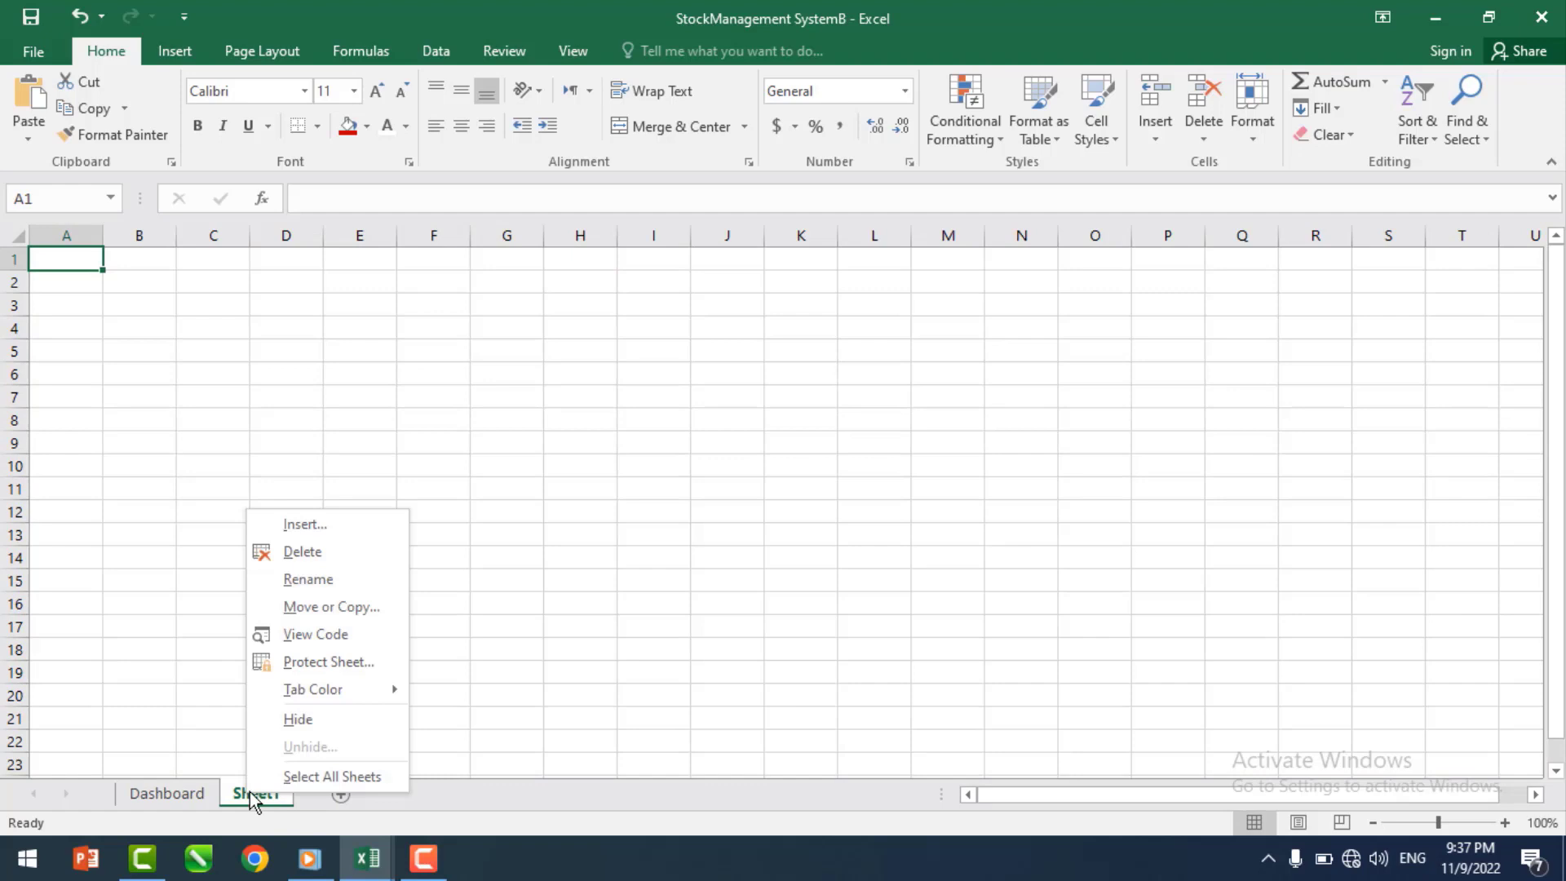
click(308, 580)
text(Purchase)
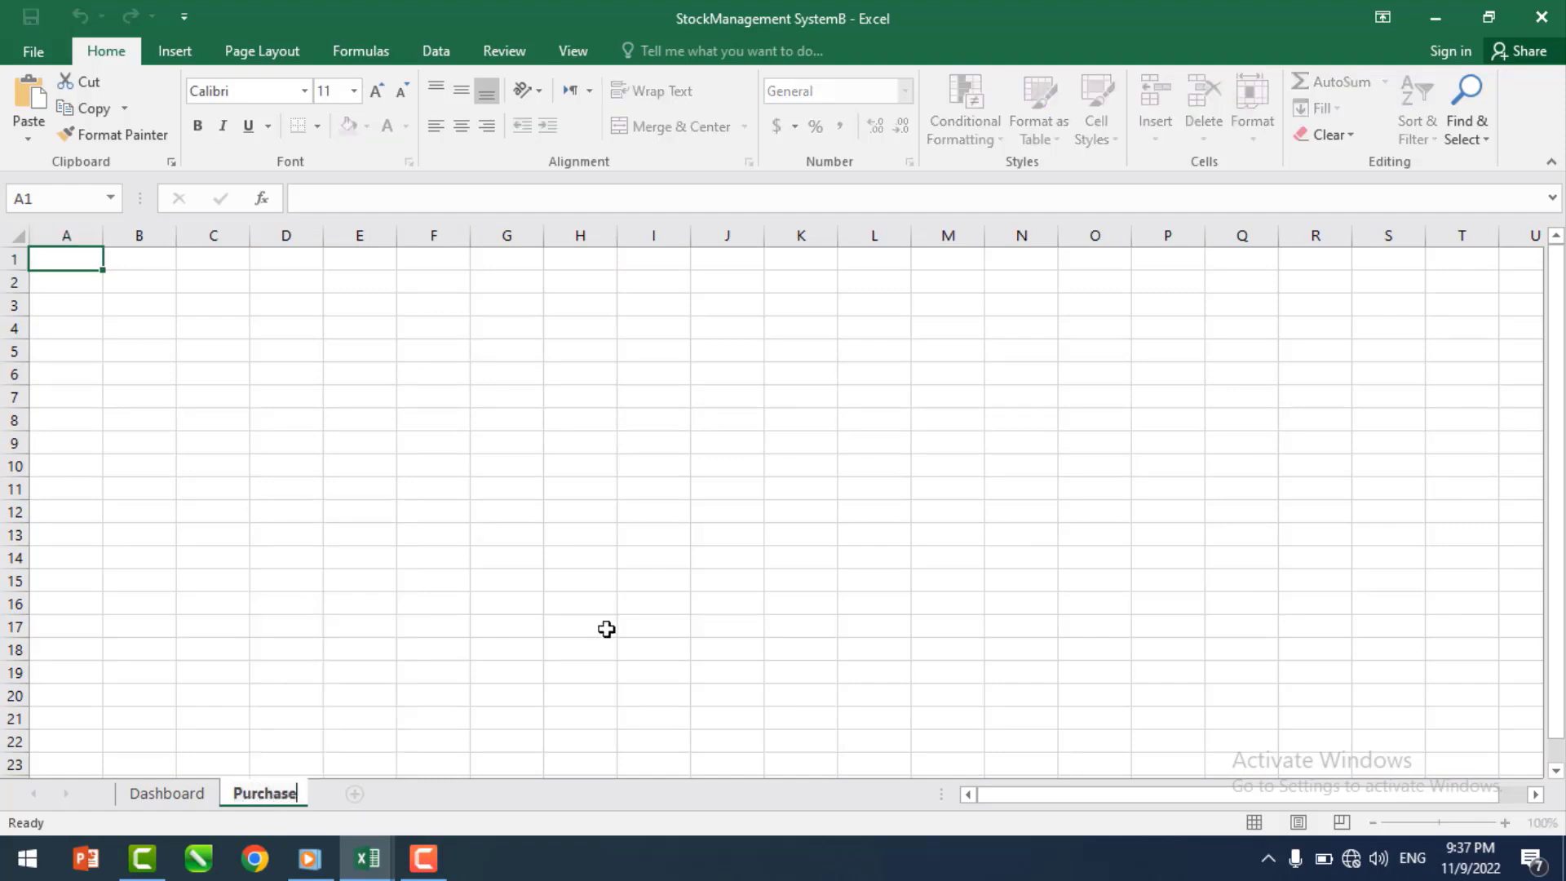
click(606, 629)
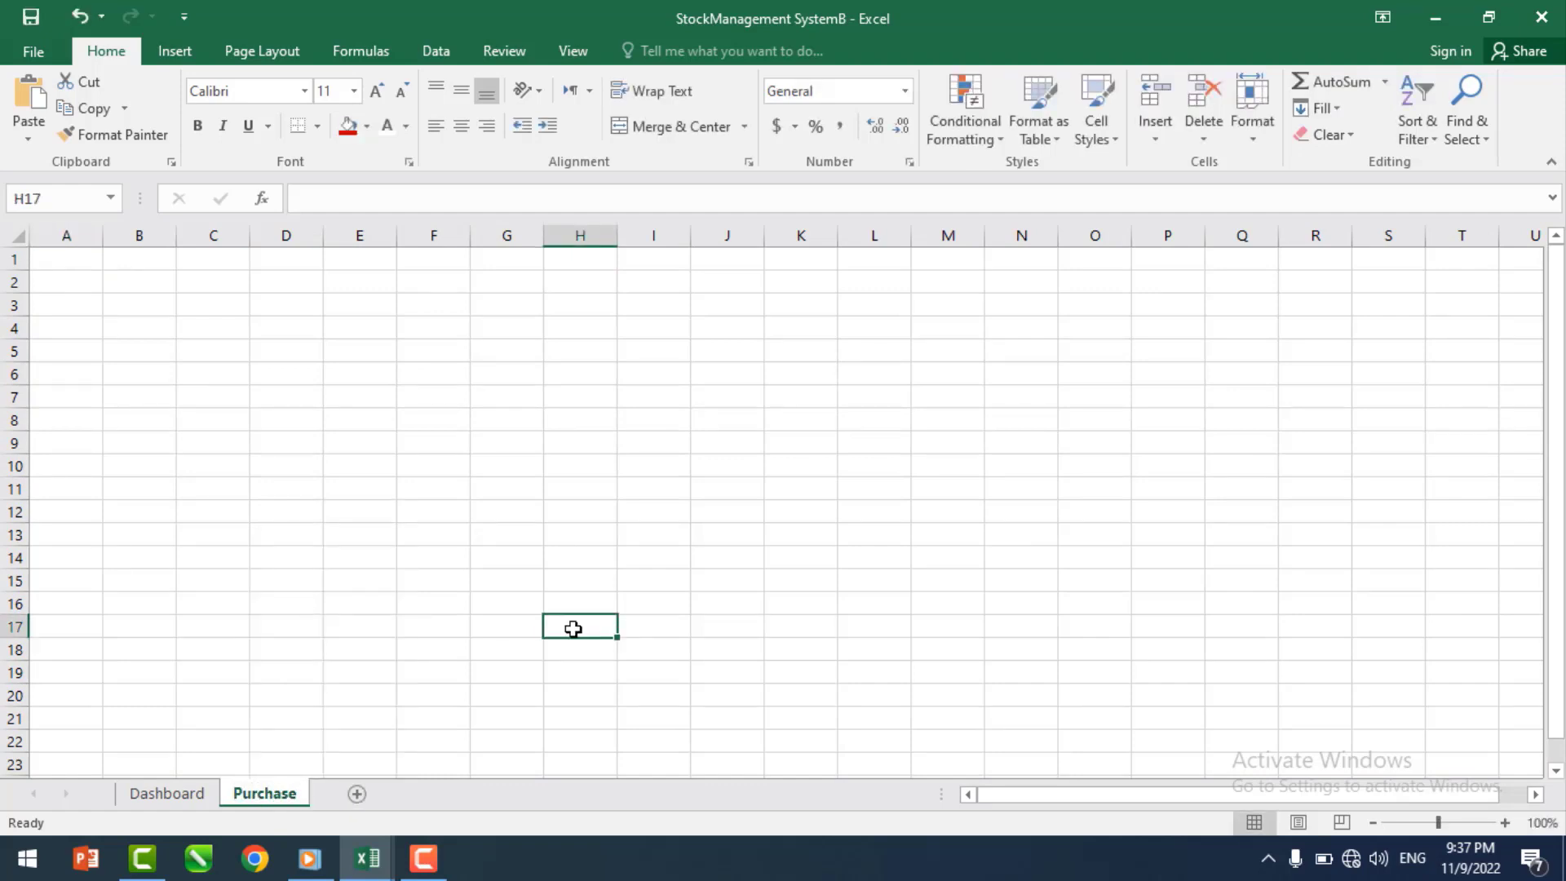
- Copy the form labels Bill No through Amount from the Dashboard and paste them as transposed values at A1 of the Purchase sheet
click(185, 794)
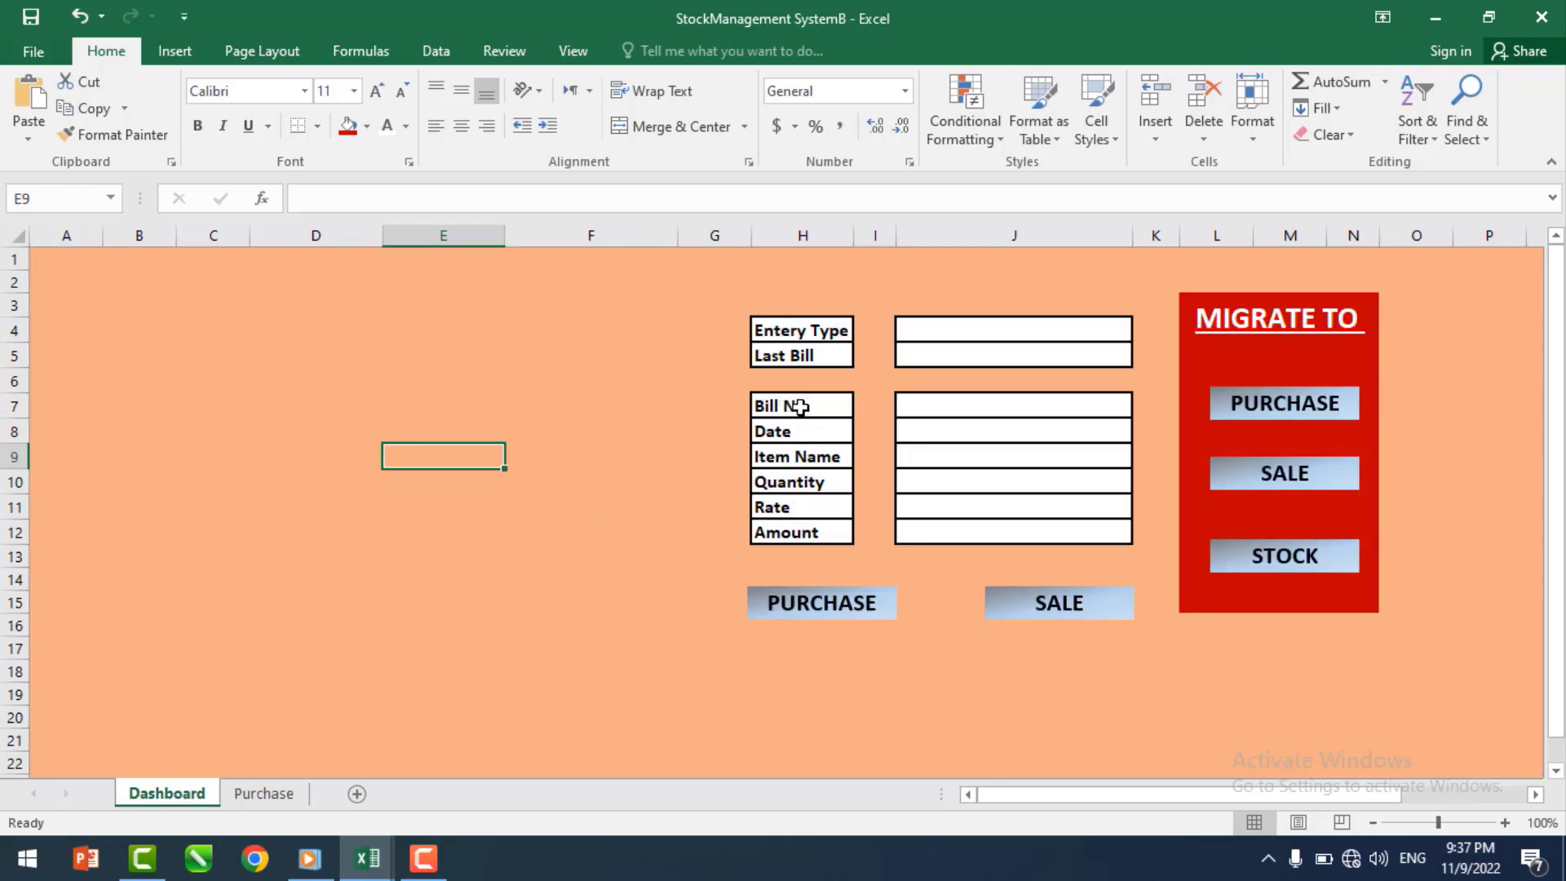
drag(798, 405, 800, 531)
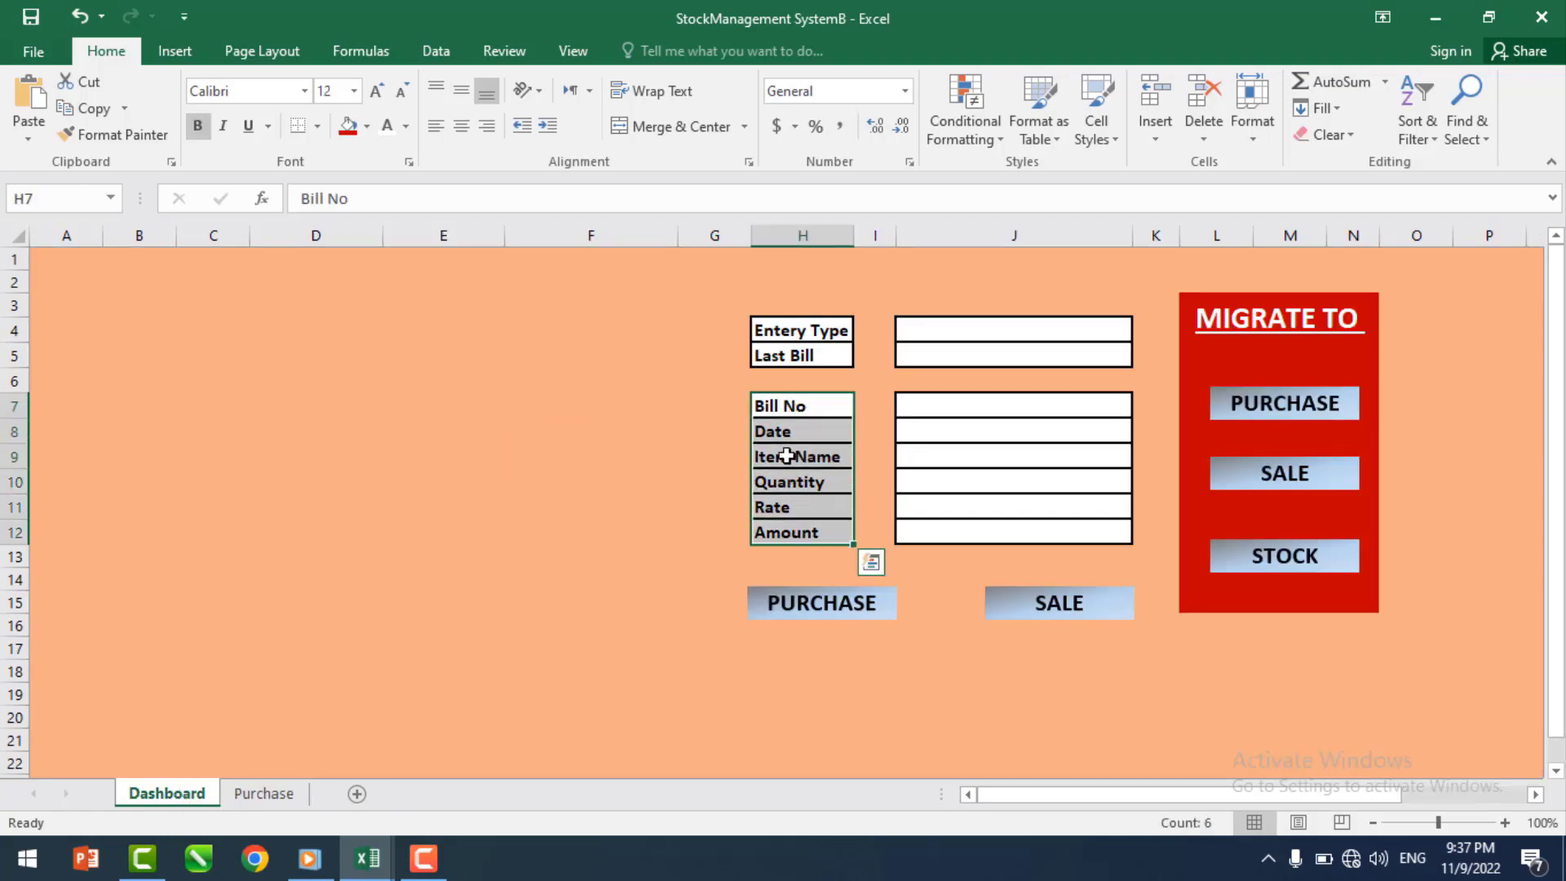
click(76, 116)
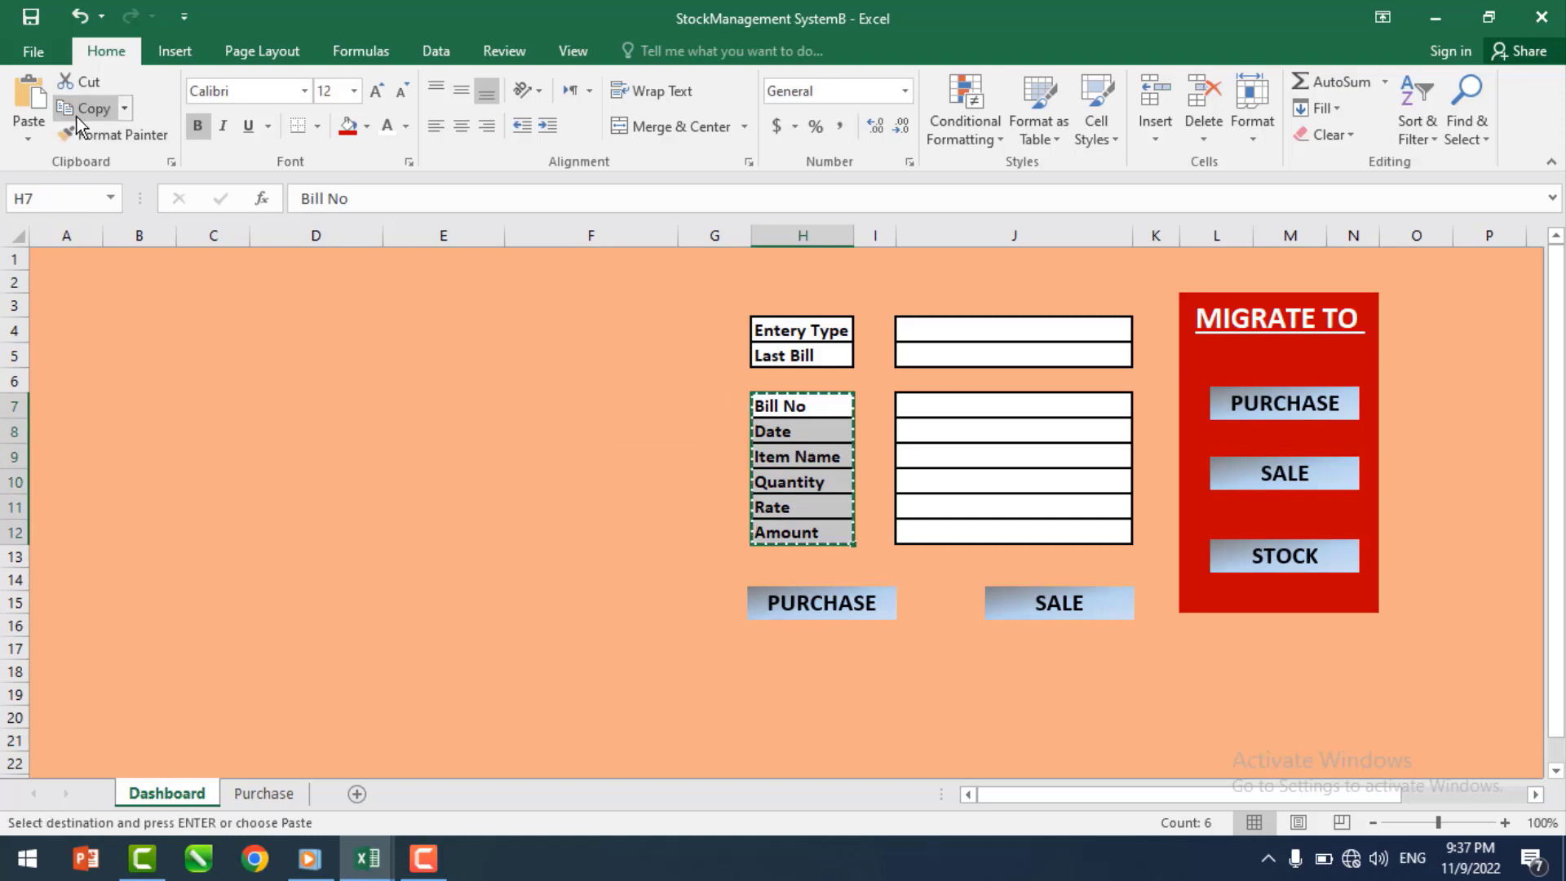
click(247, 785)
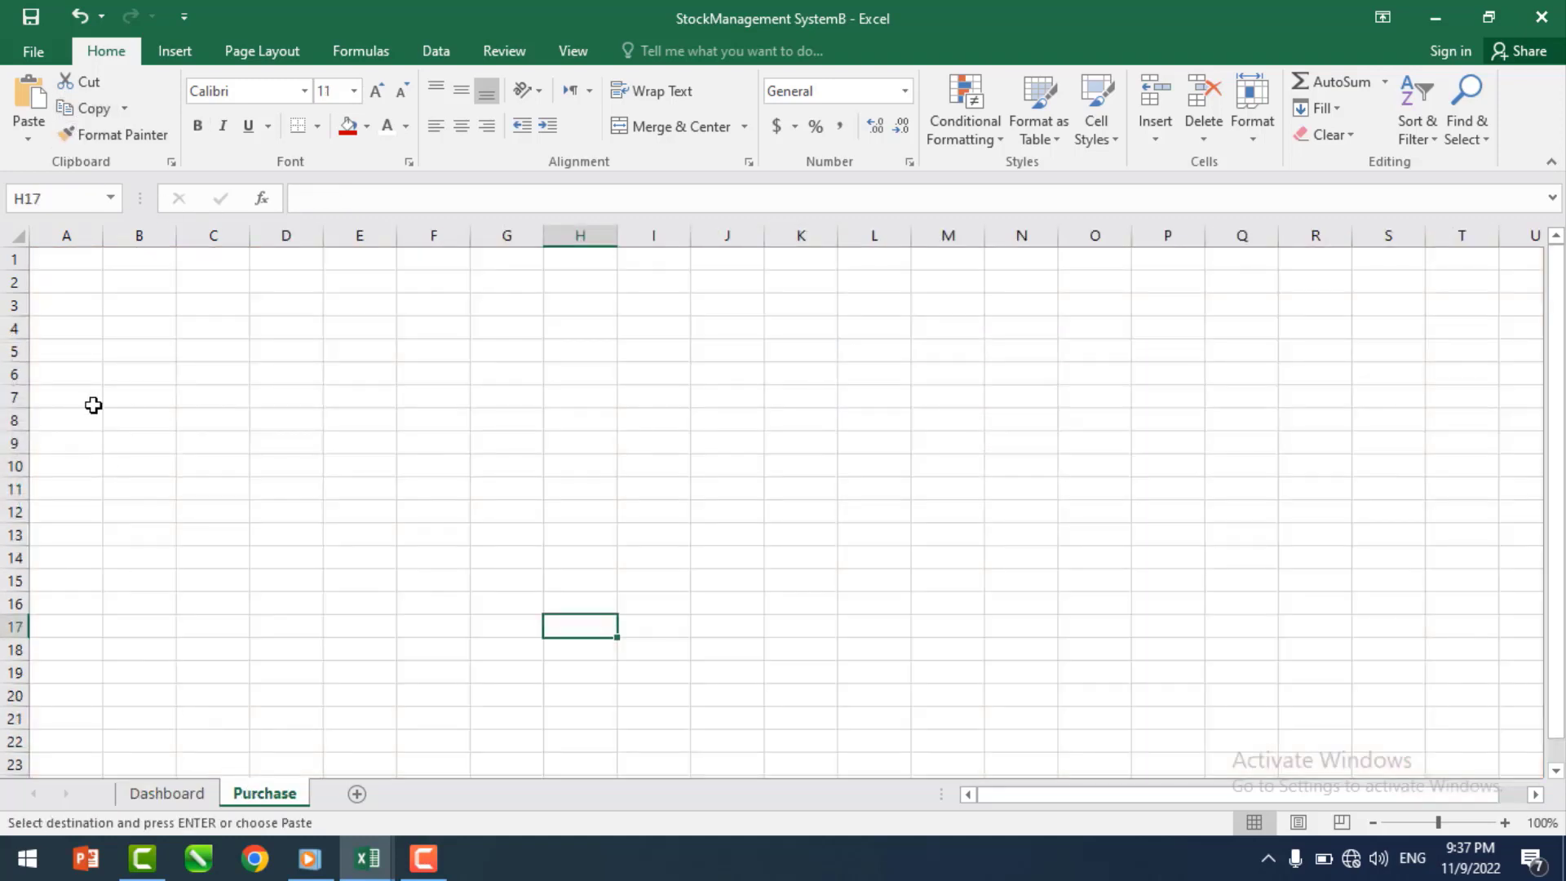
click(57, 259)
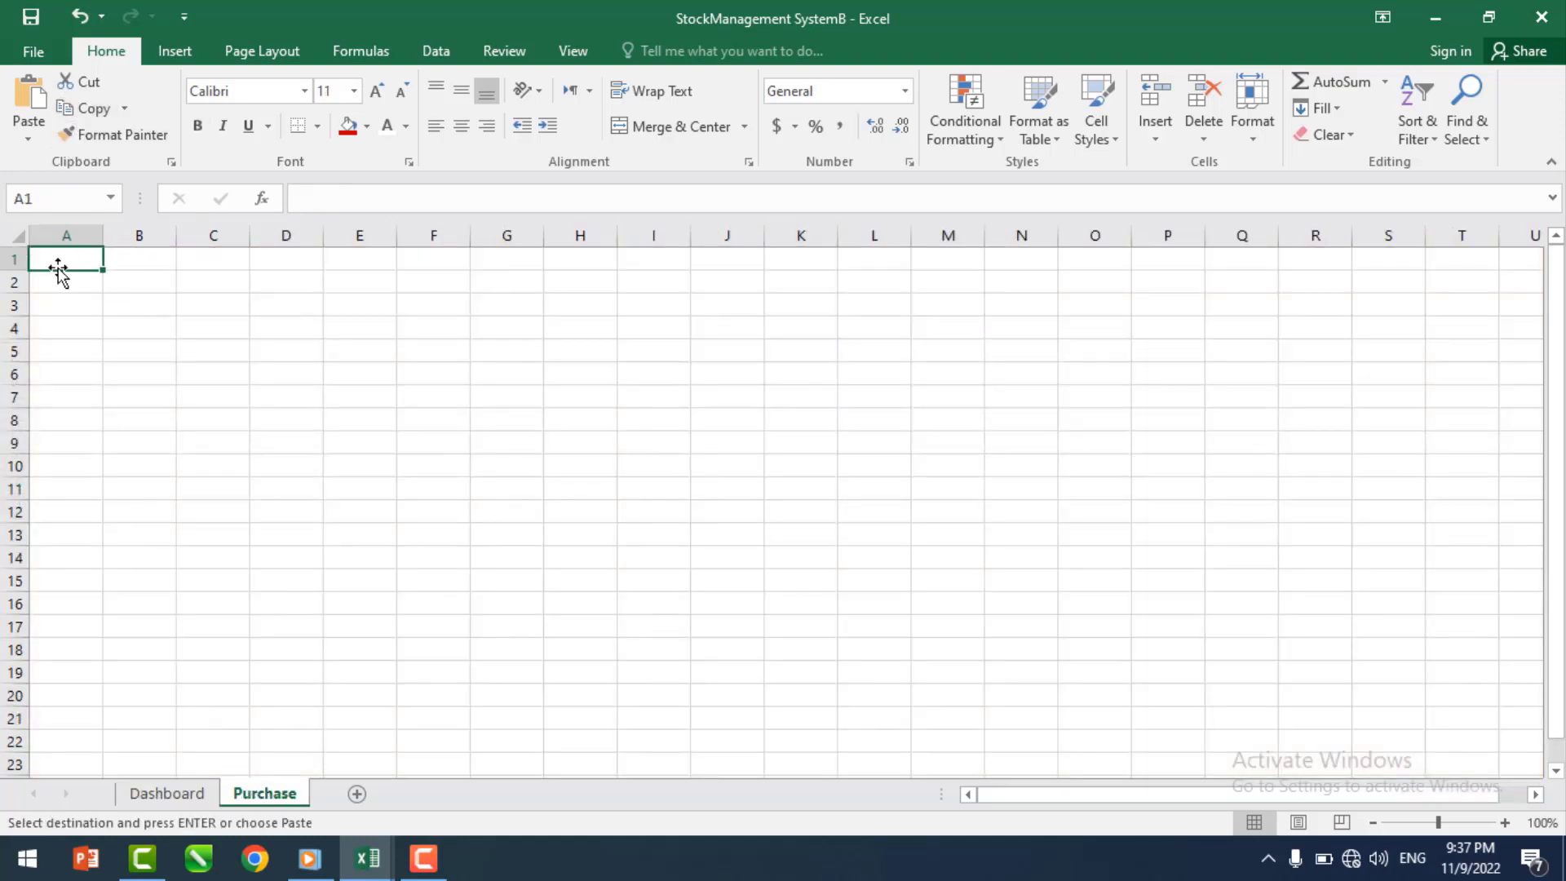
click(28, 139)
click(82, 380)
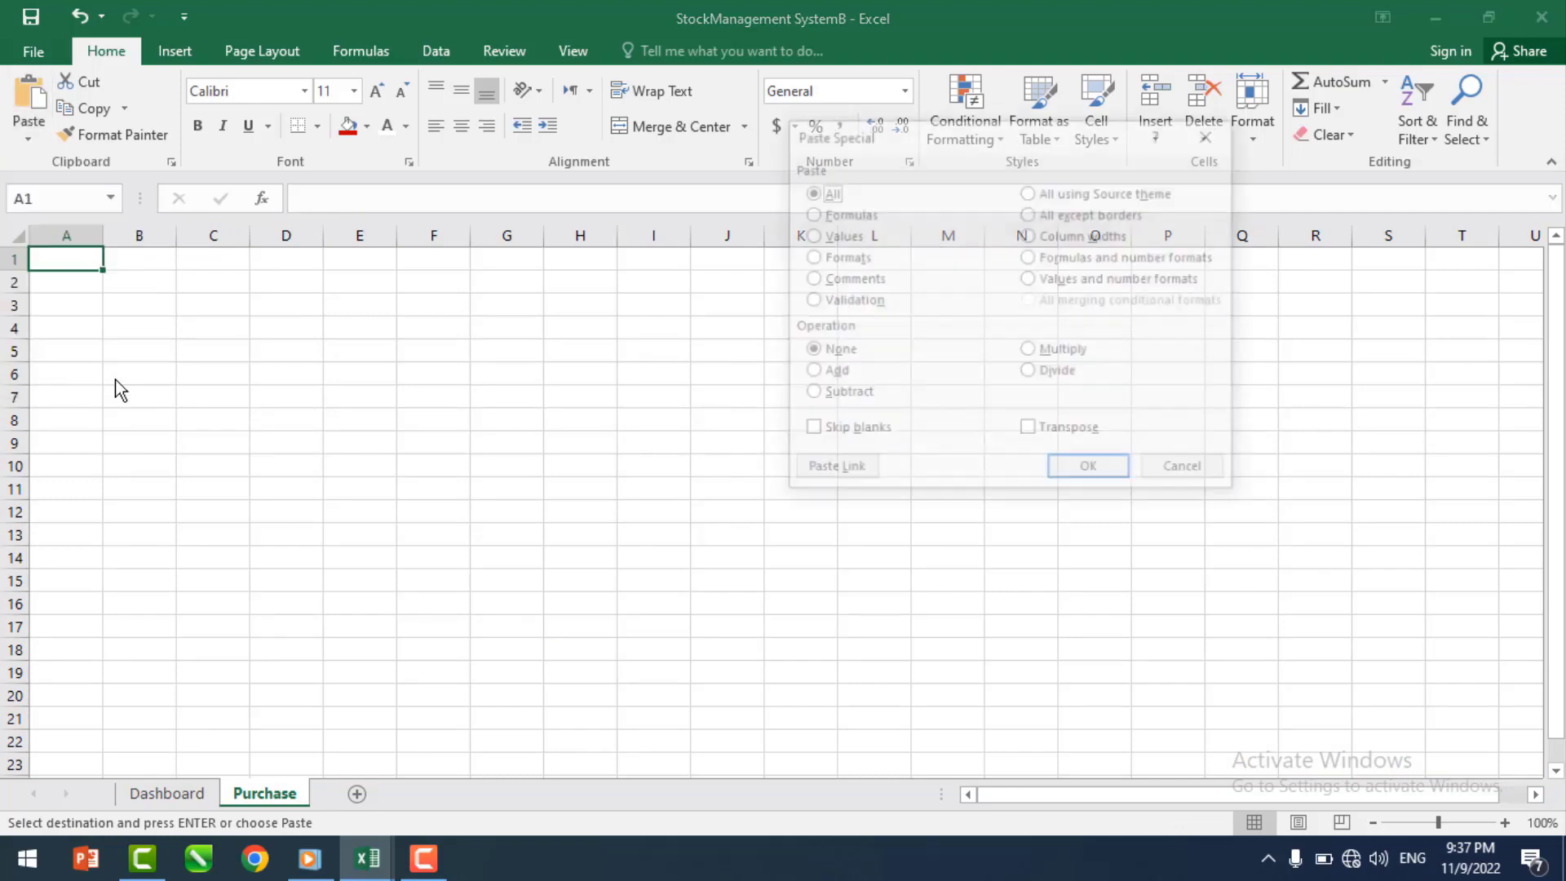
click(836, 238)
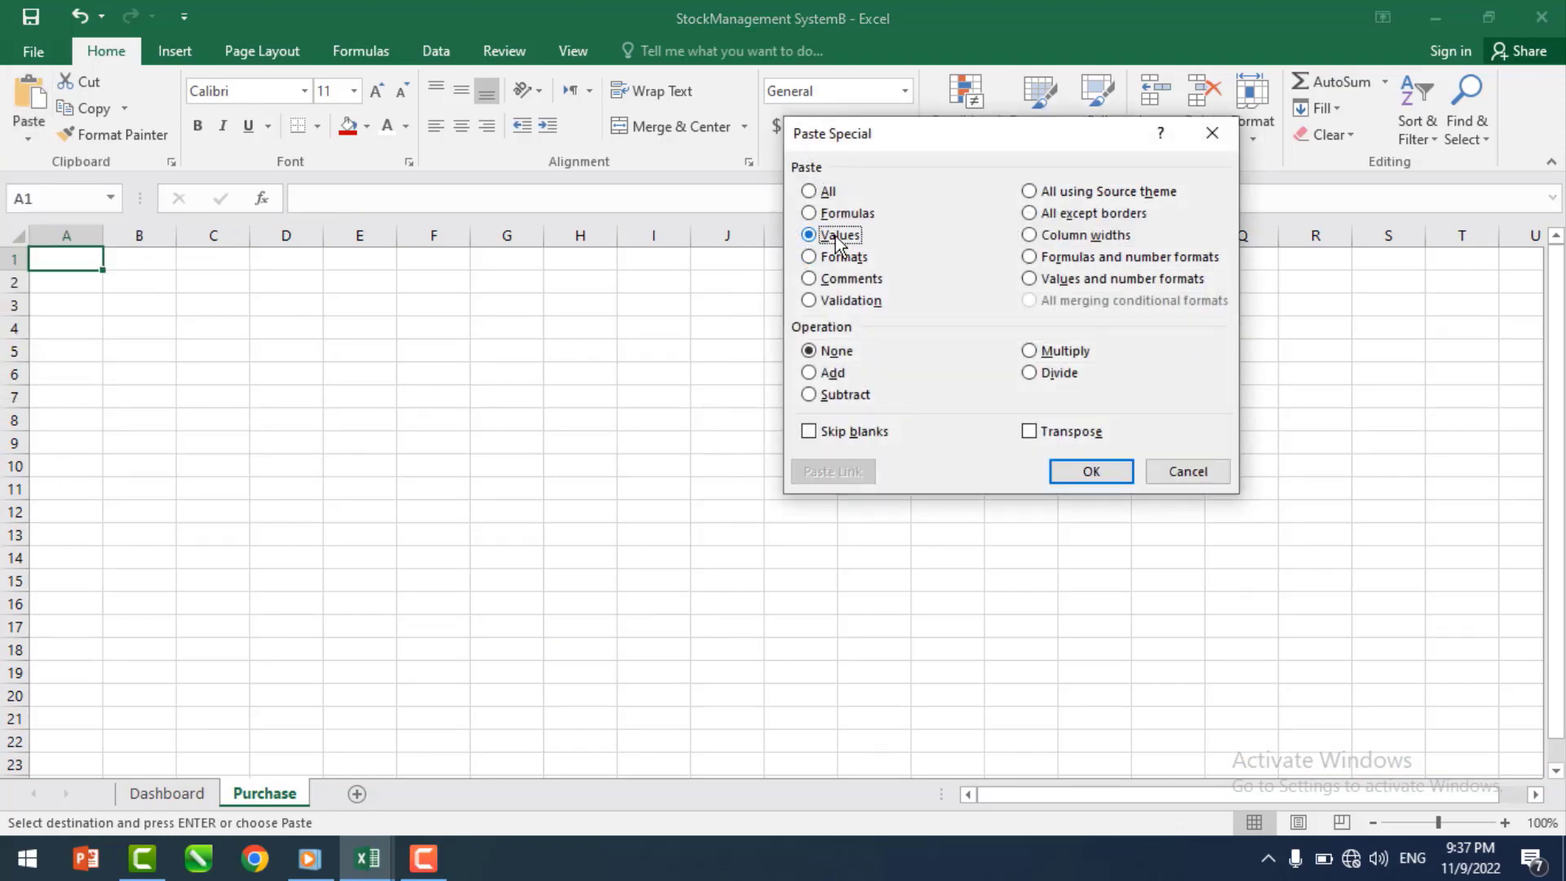
click(1055, 437)
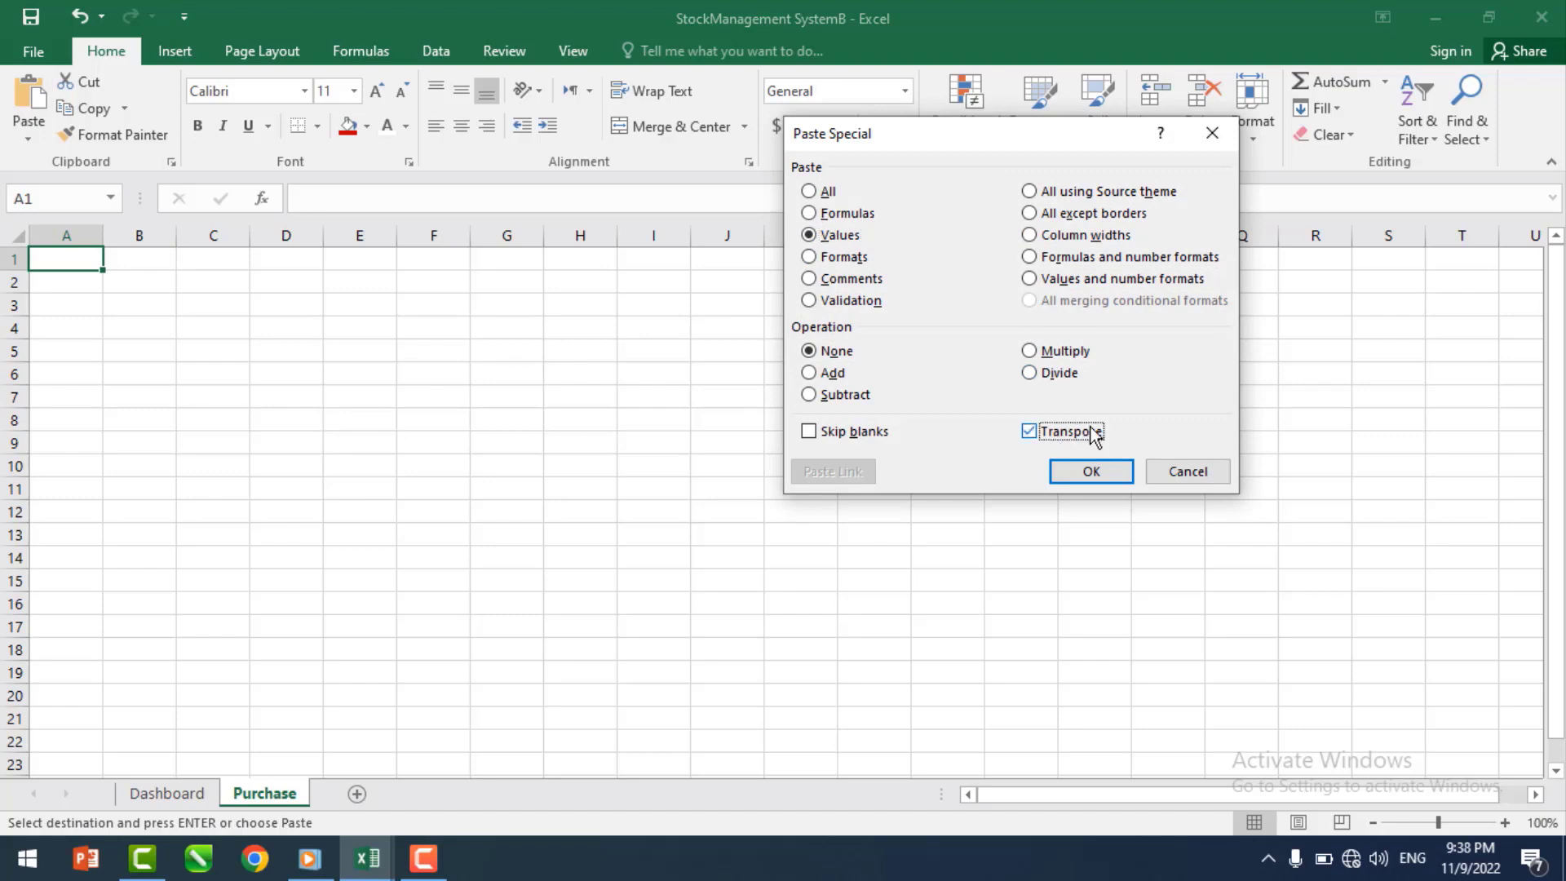
click(1093, 472)
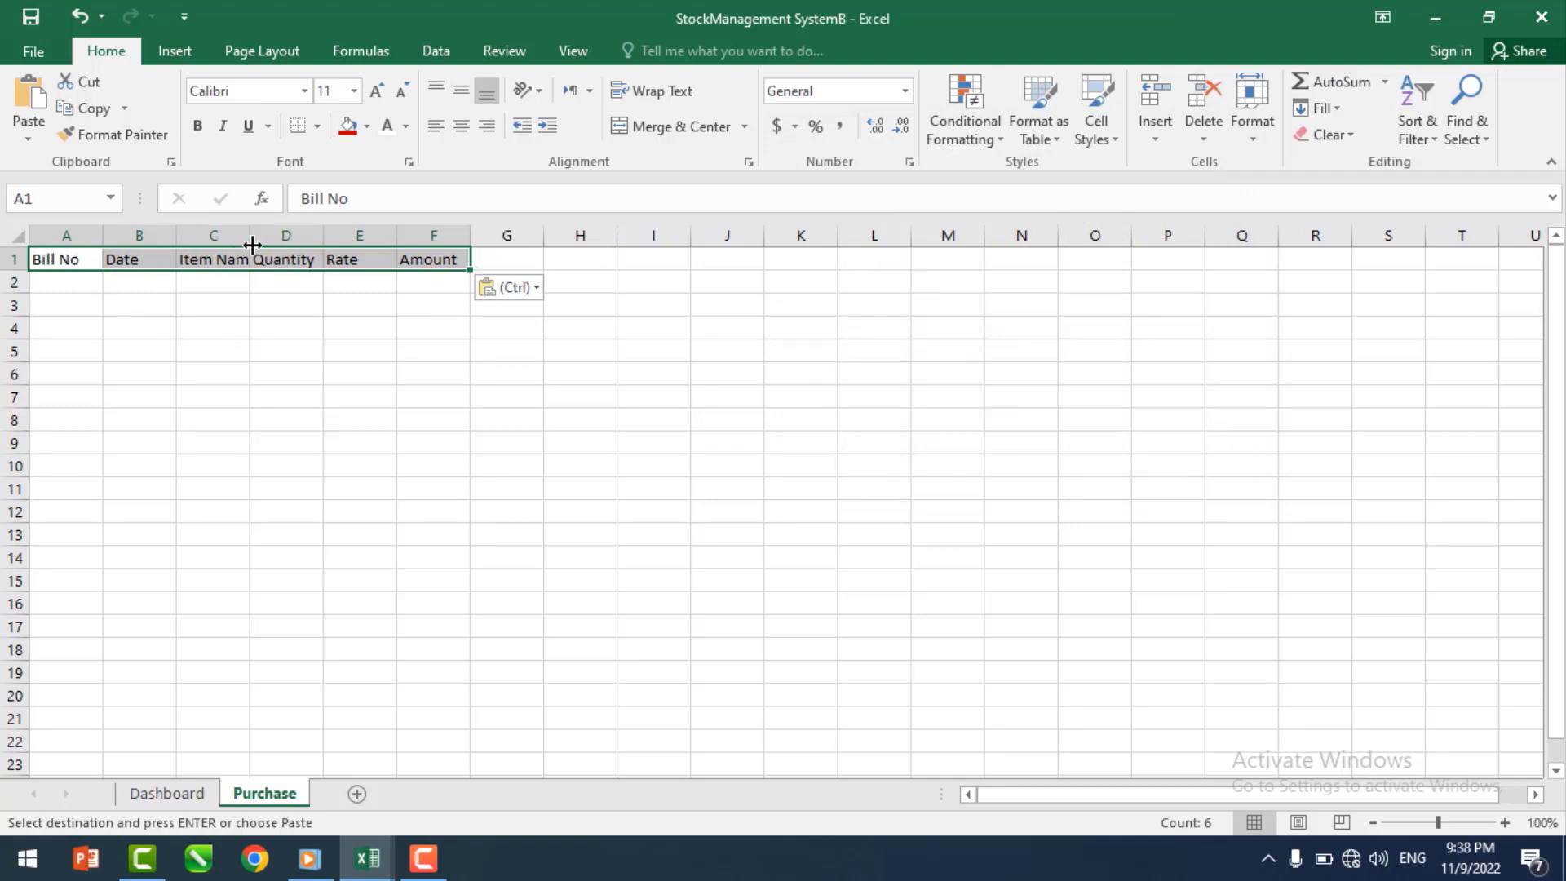
- Widen the Item Name column and format the Purchase sheet's headers A1:F1 with a red fill and bold white text
drag(250, 237, 345, 236)
click(391, 302)
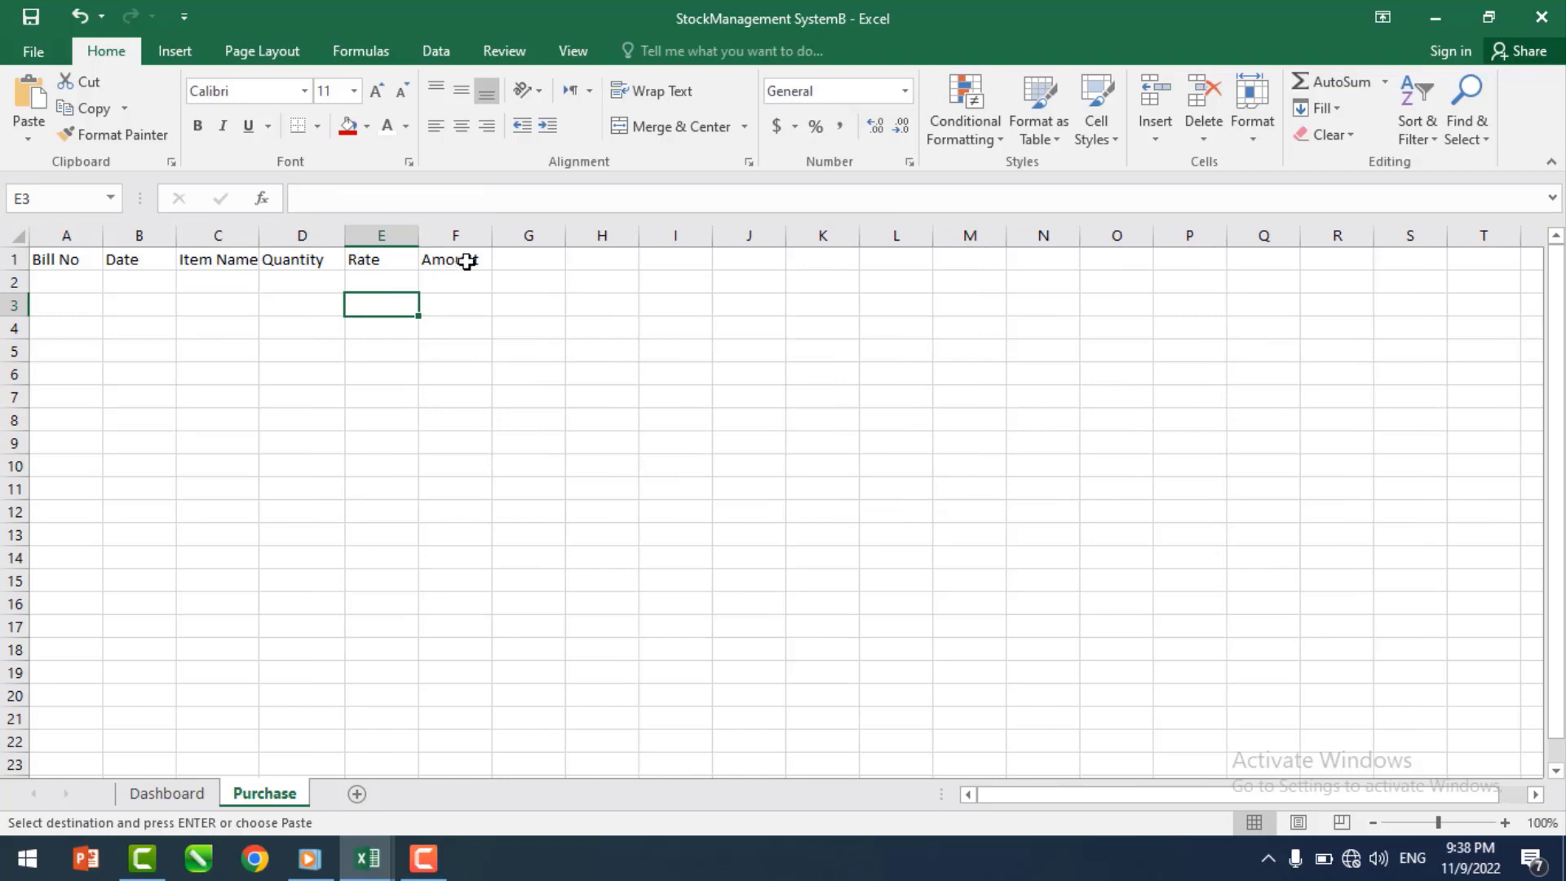
drag(458, 259, 54, 256)
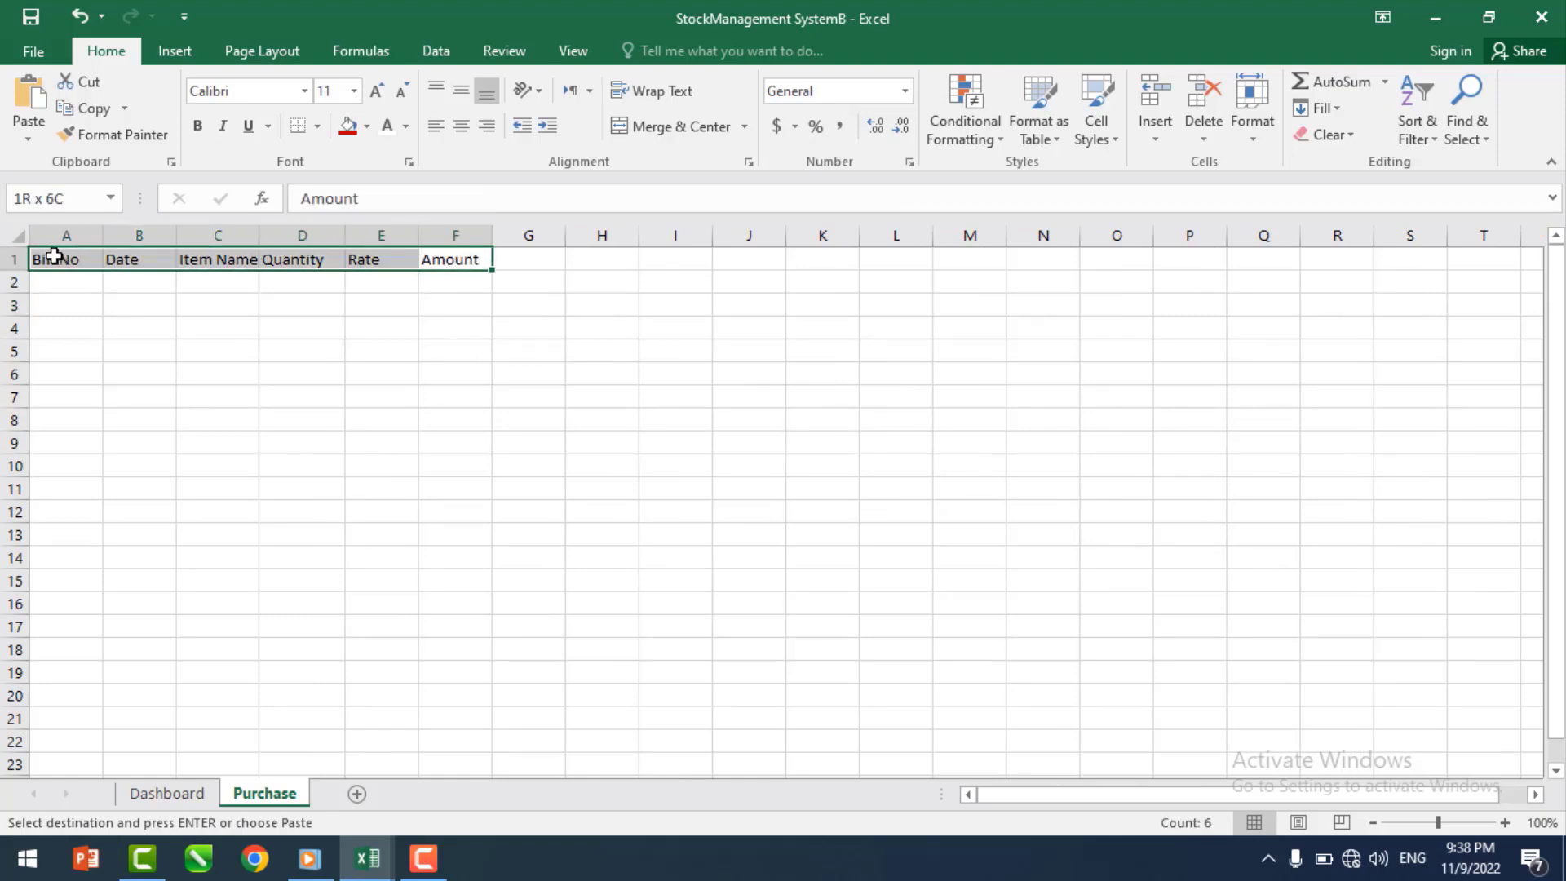
click(348, 125)
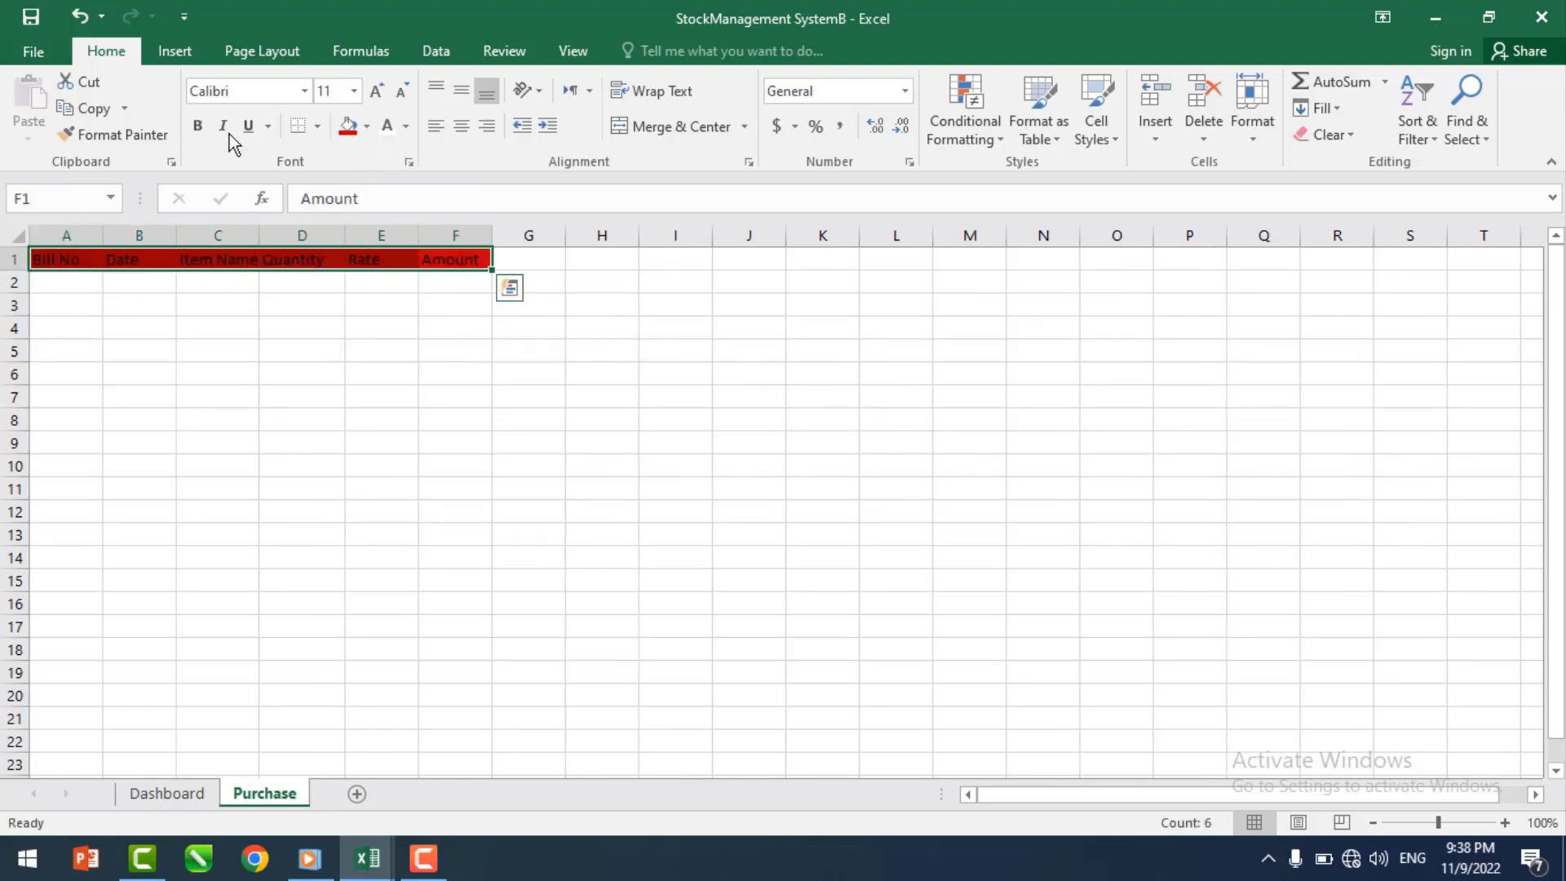
click(388, 125)
click(198, 125)
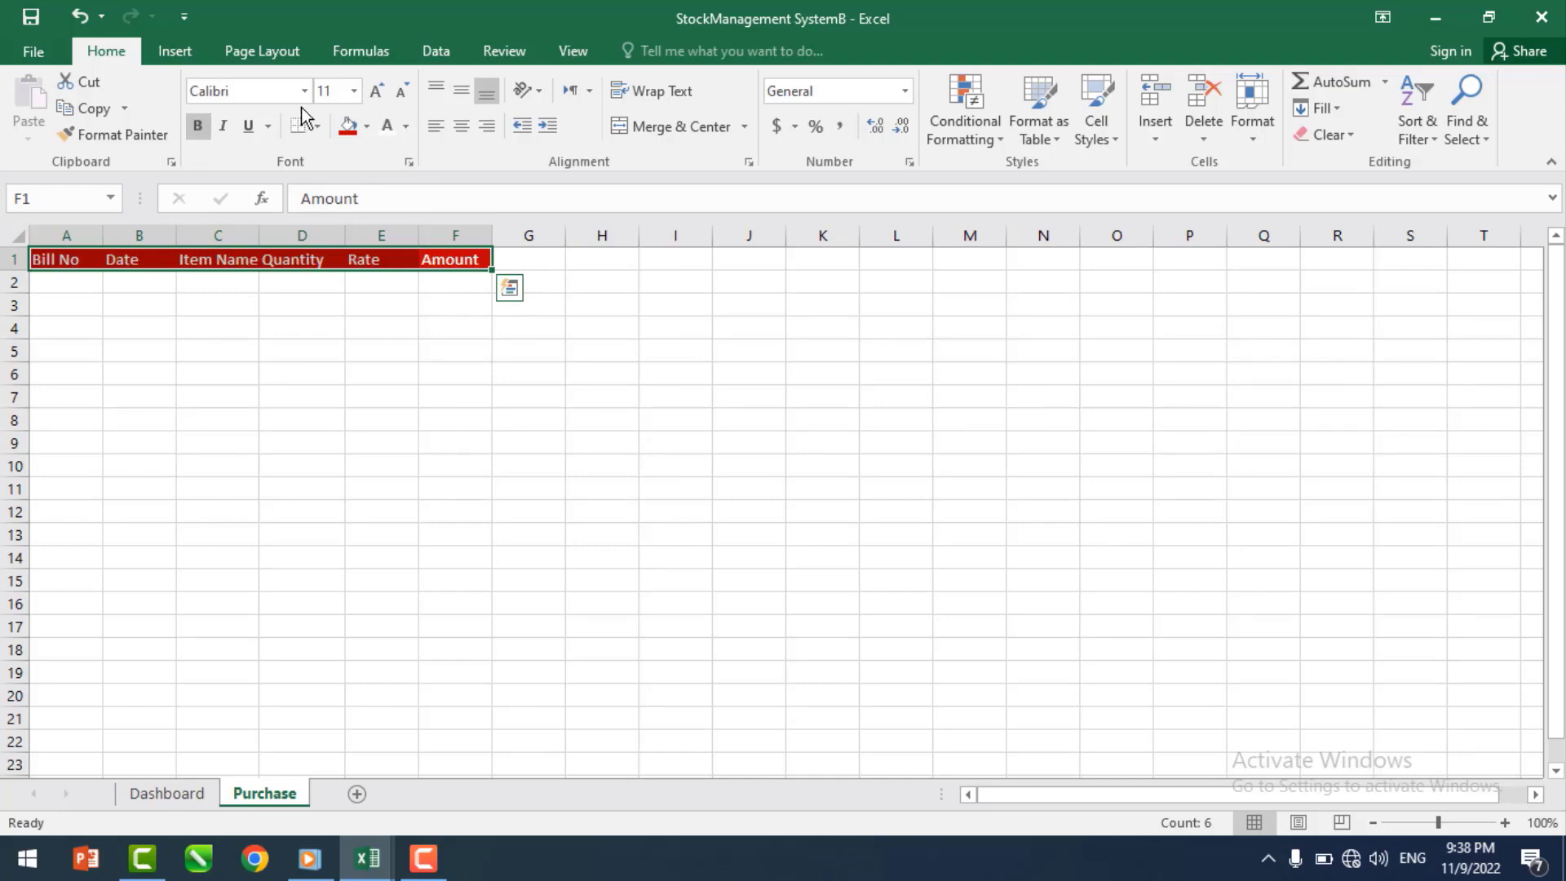
click(404, 372)
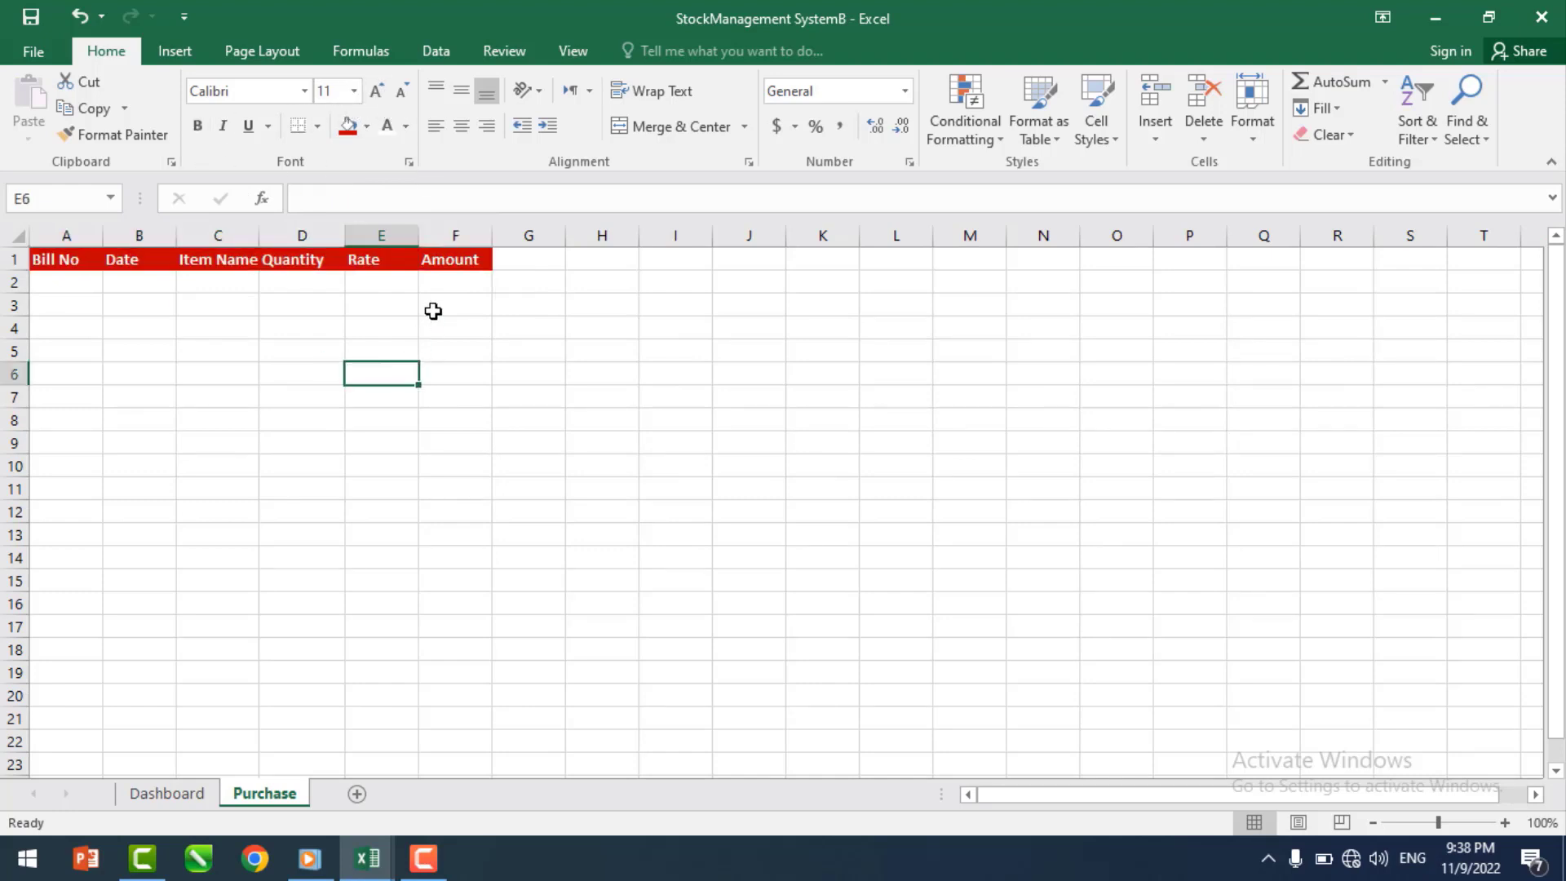
- Copy the PURCHASE button below the Dashboard form onto the Purchase sheet and place it over I1:J2
click(172, 791)
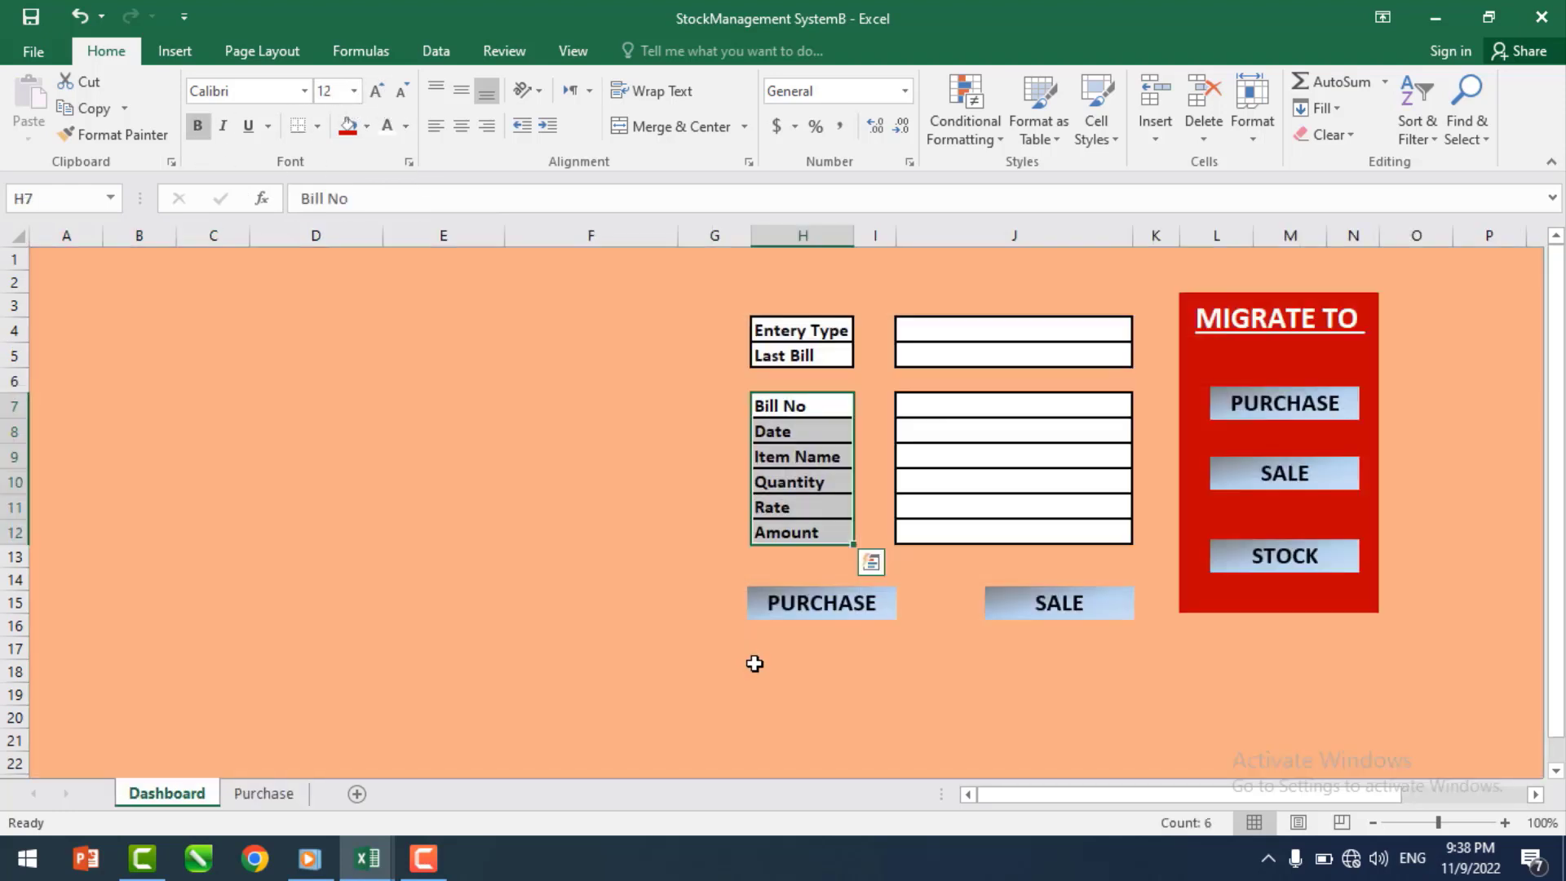
click(815, 618)
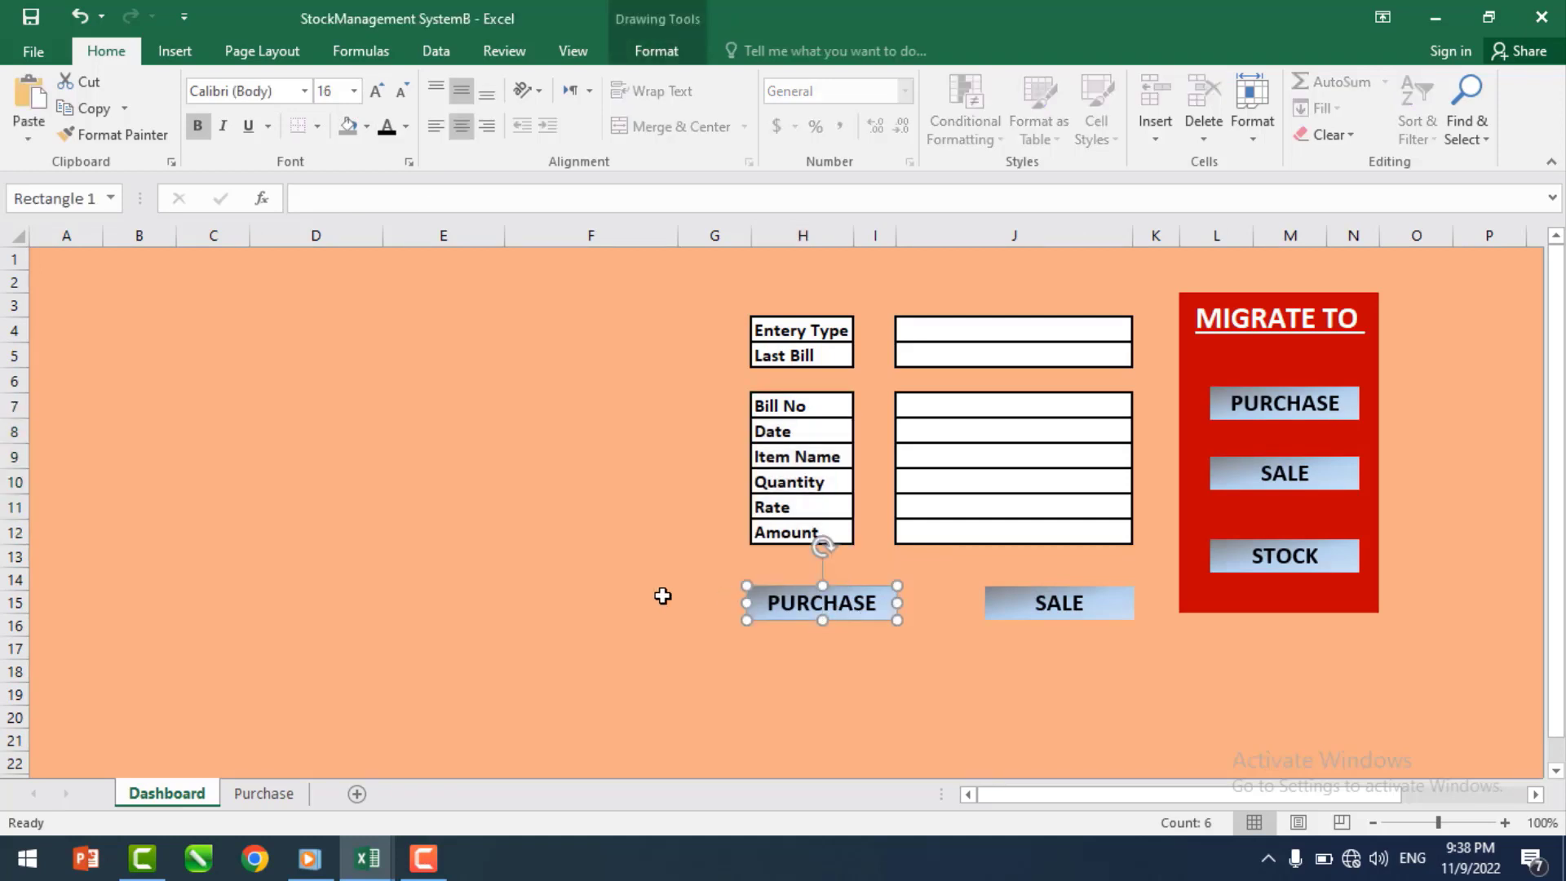
click(264, 791)
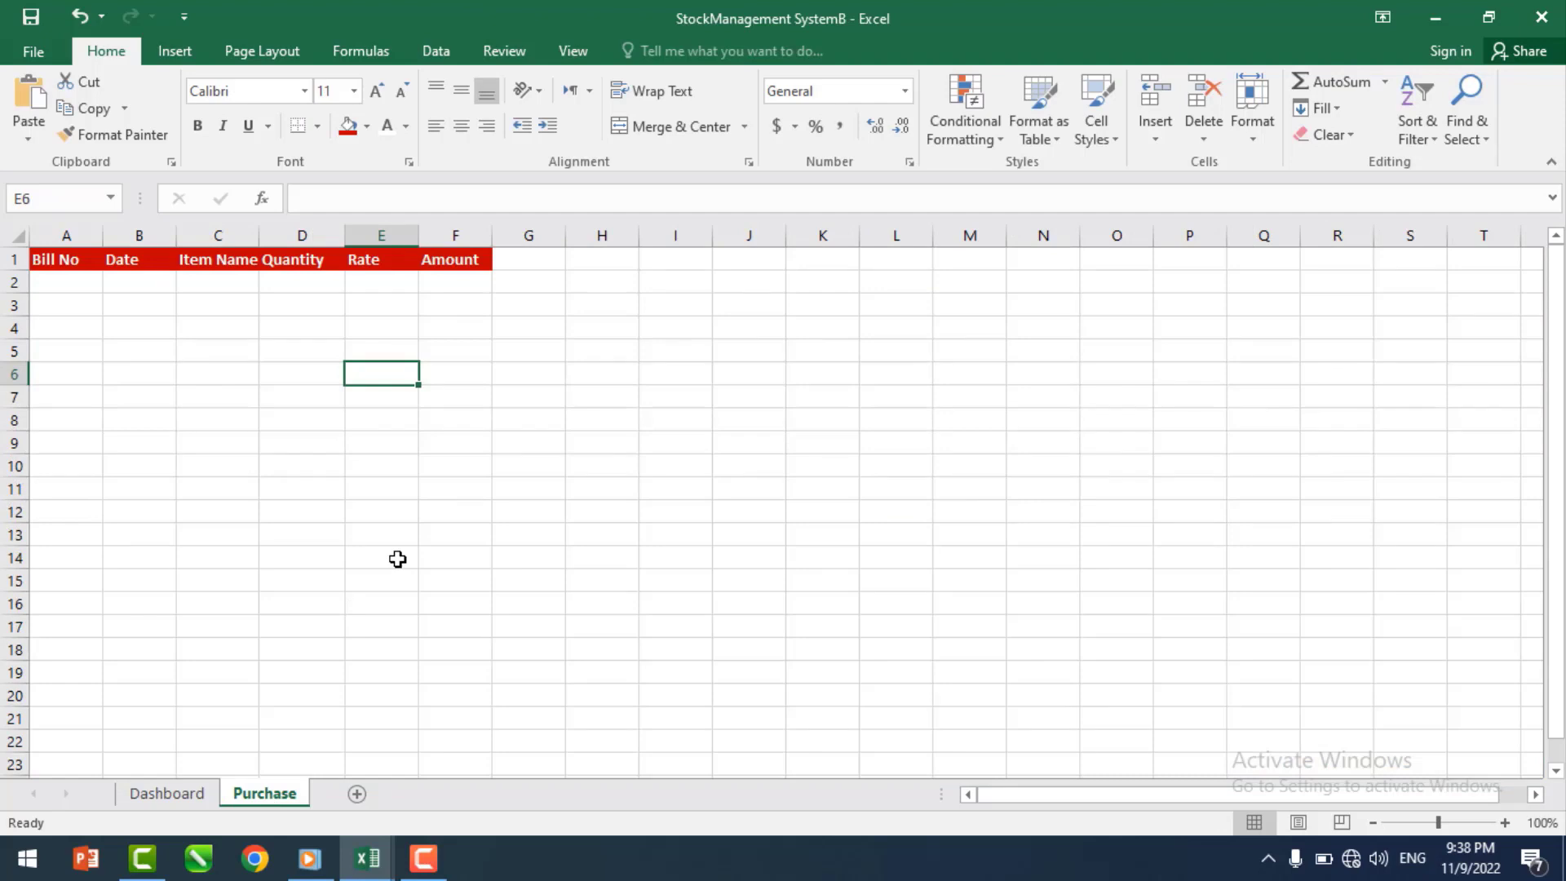
key(ctrl+v)
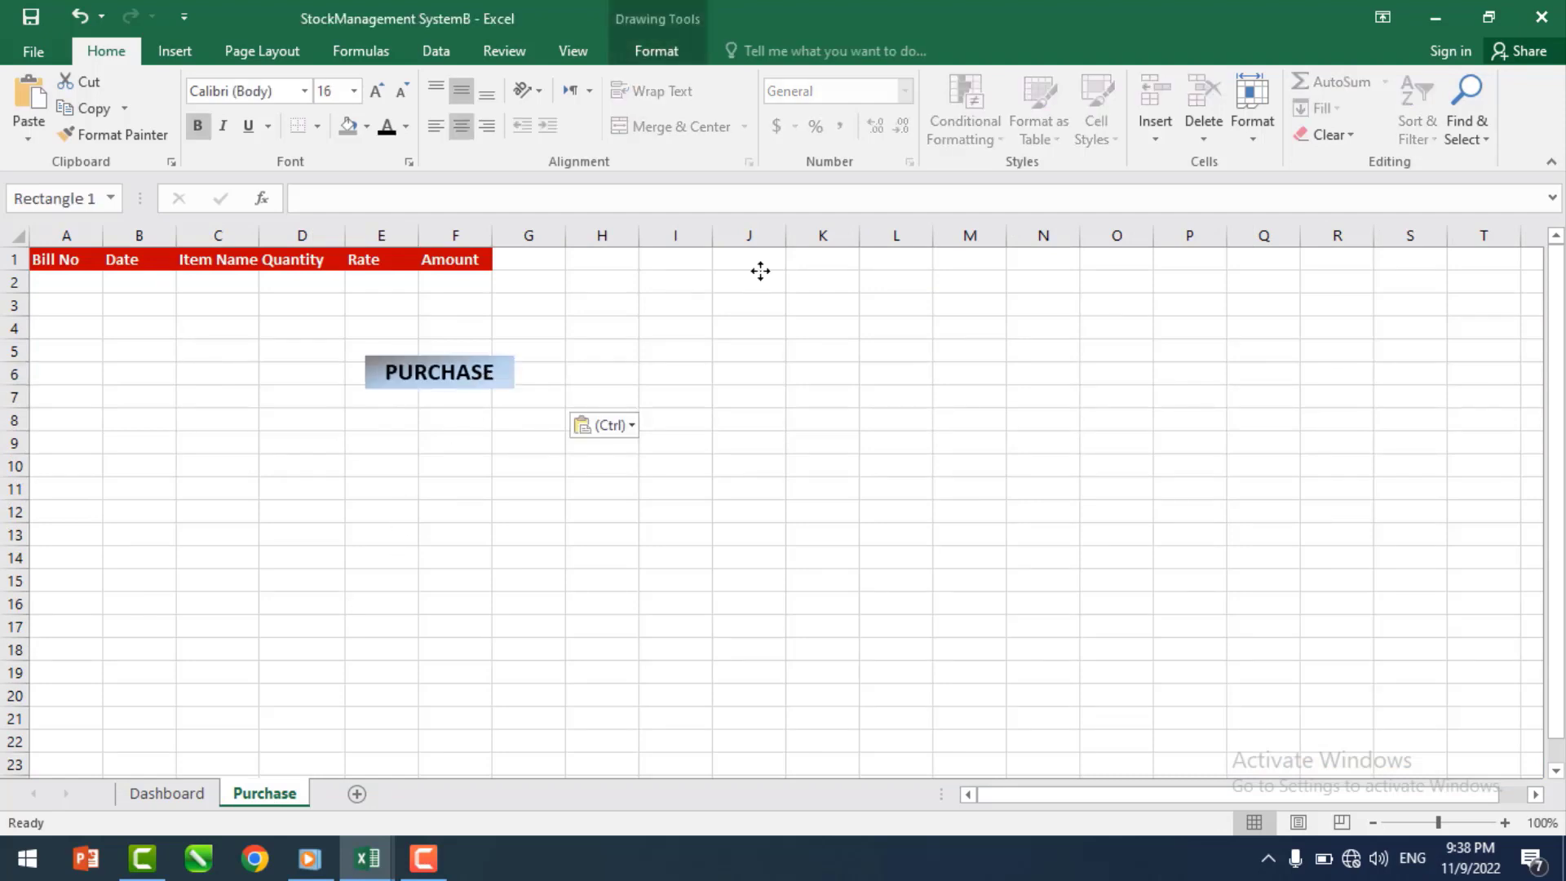
drag(760, 271, 754, 245)
mouse_move(469, 363)
mouse_down()
mouse_move(629, 282)
mouse_move(771, 250)
mouse_move(756, 245)
mouse_up()
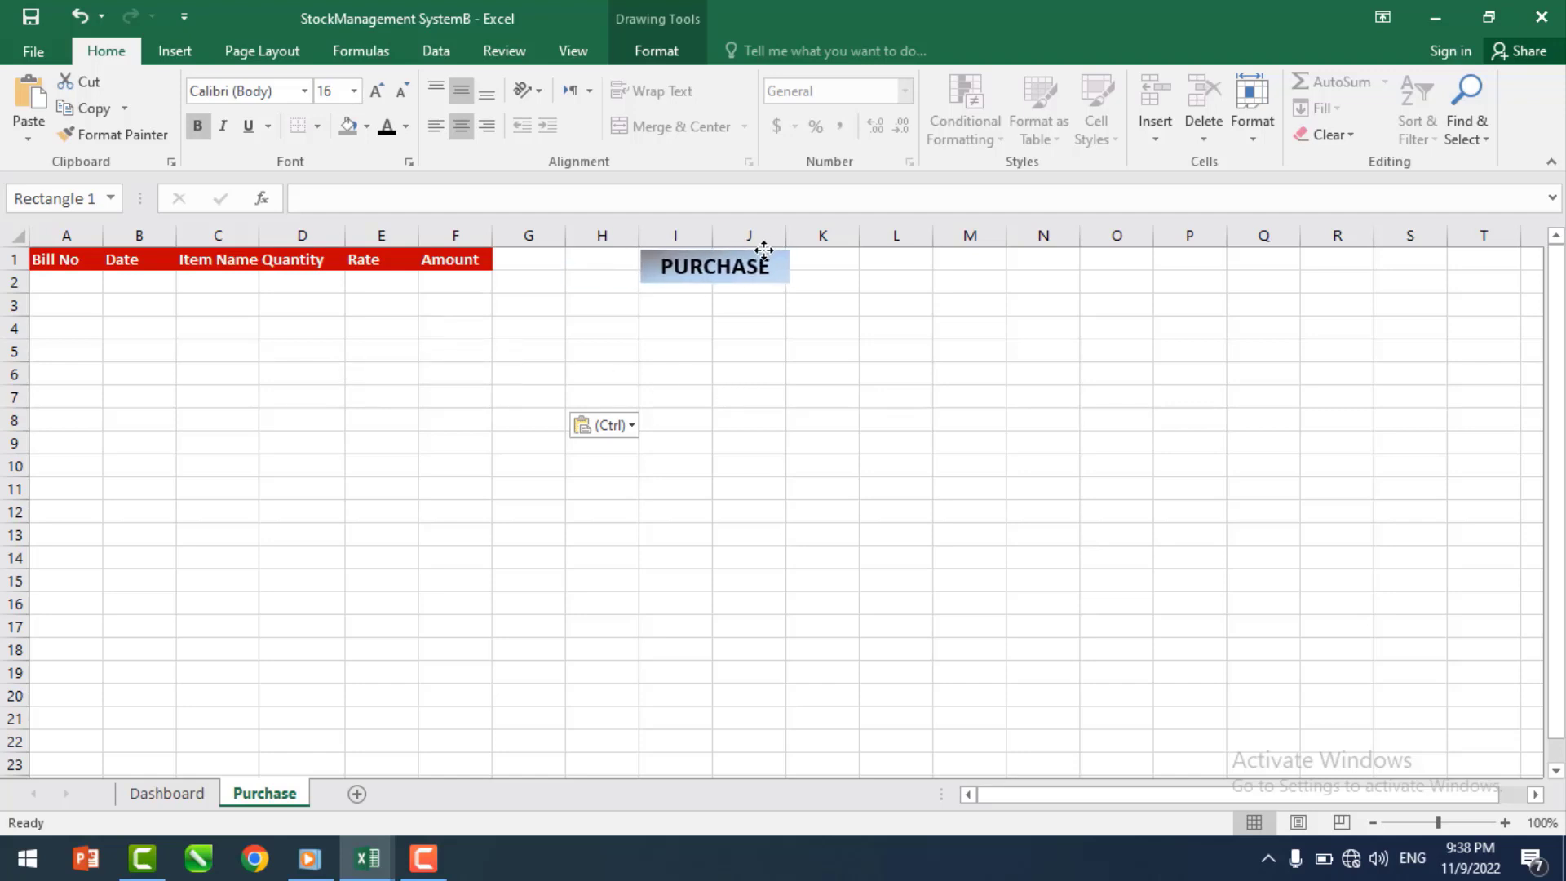
click(701, 393)
- Change the copied button's text to Dashboard and fine-tune its vertical position in the Purchase sheet's first rows
click(724, 268)
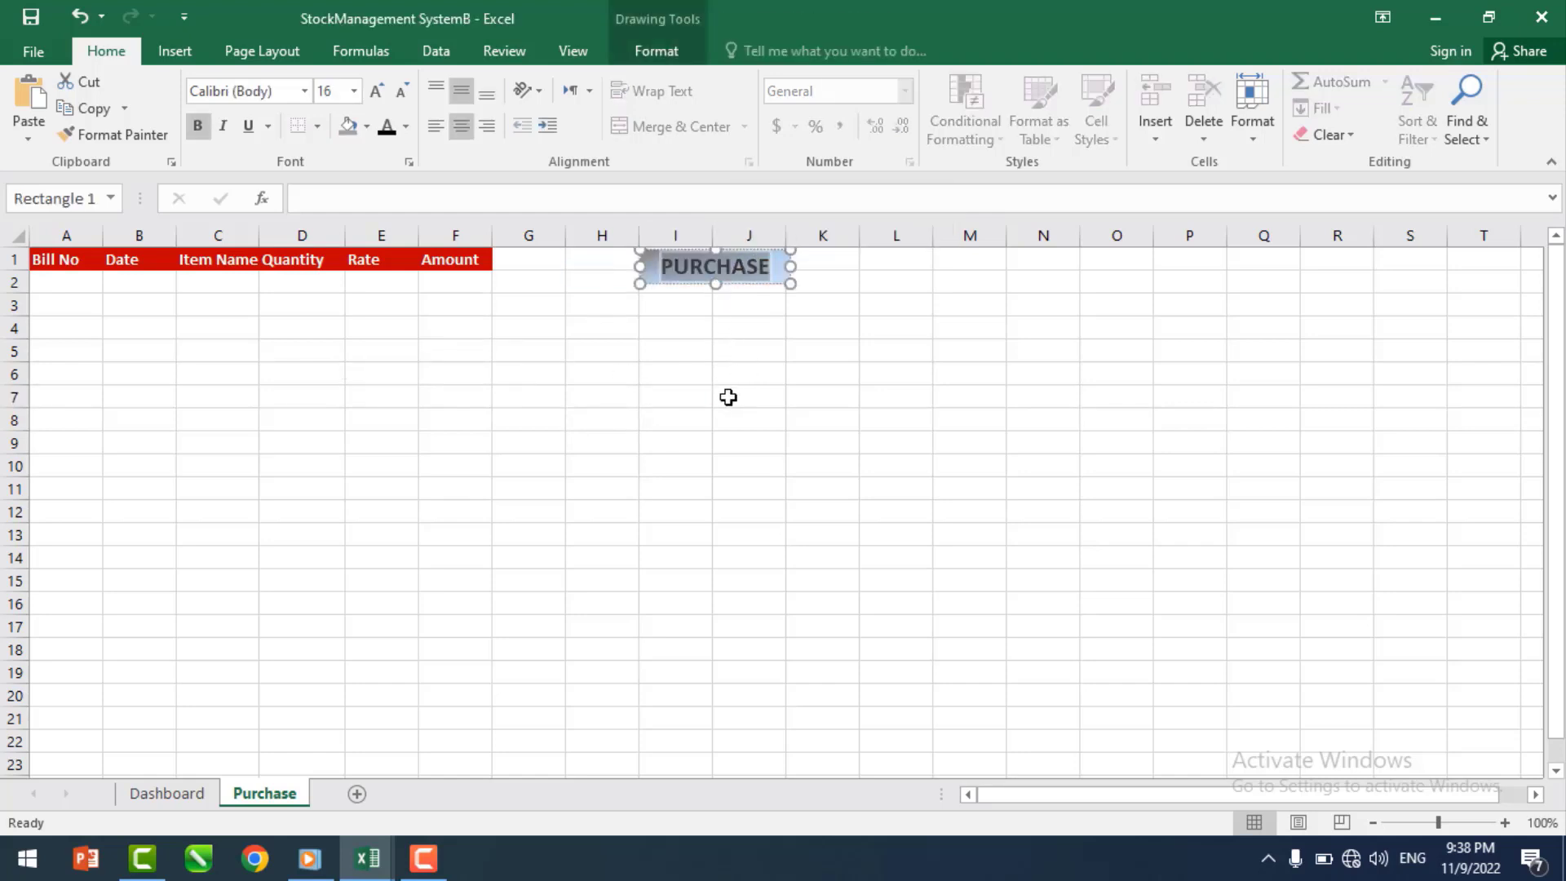
text(Dashboa)
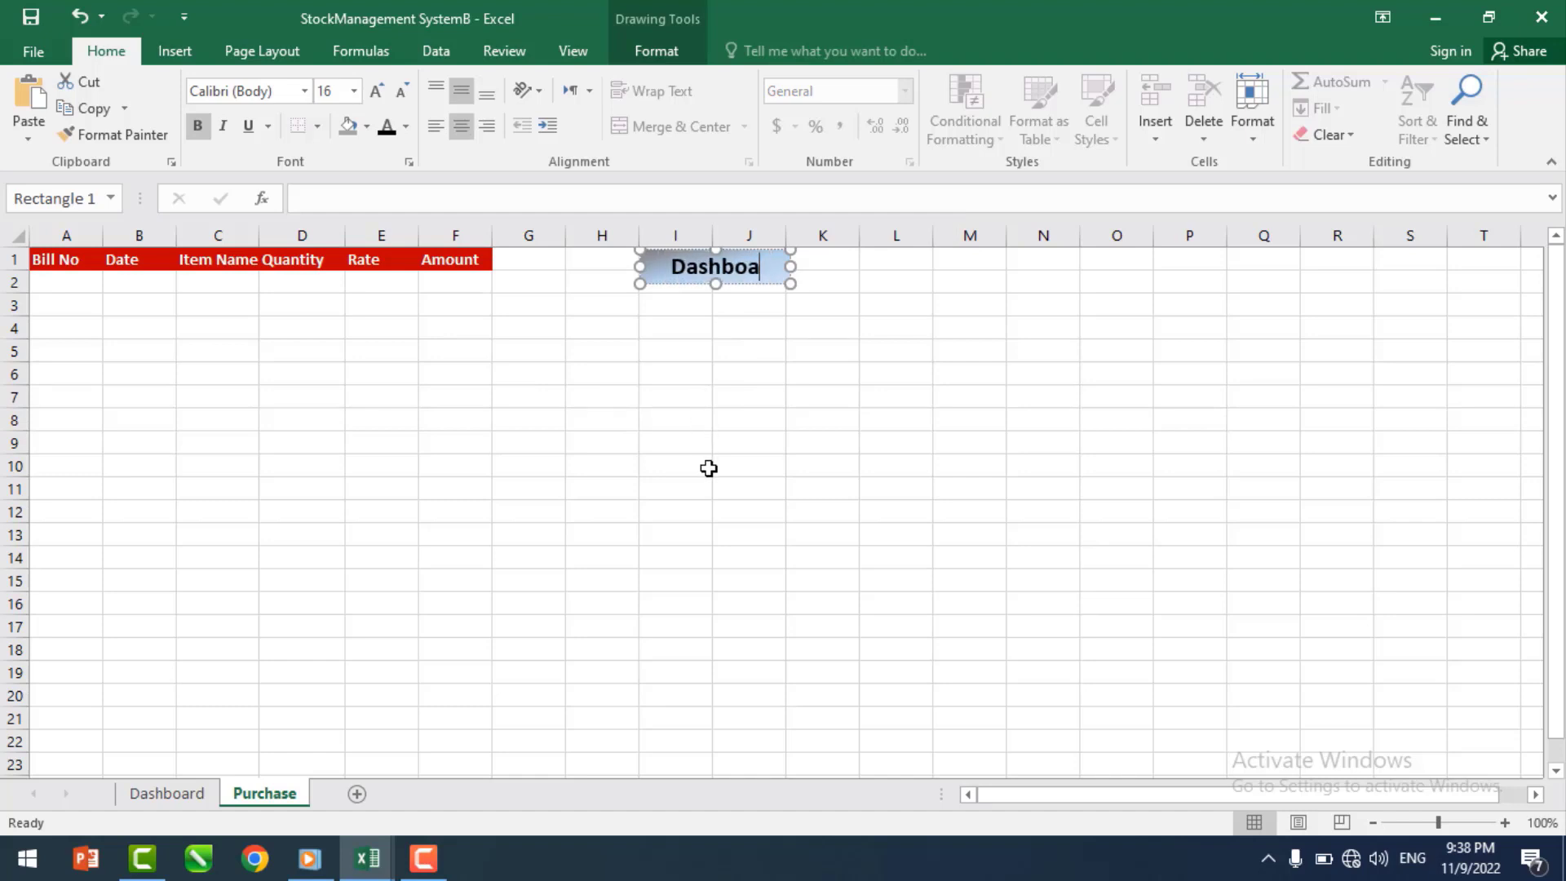
key(BackSpace)
key(BackSpace)
text(oar)
click(708, 468)
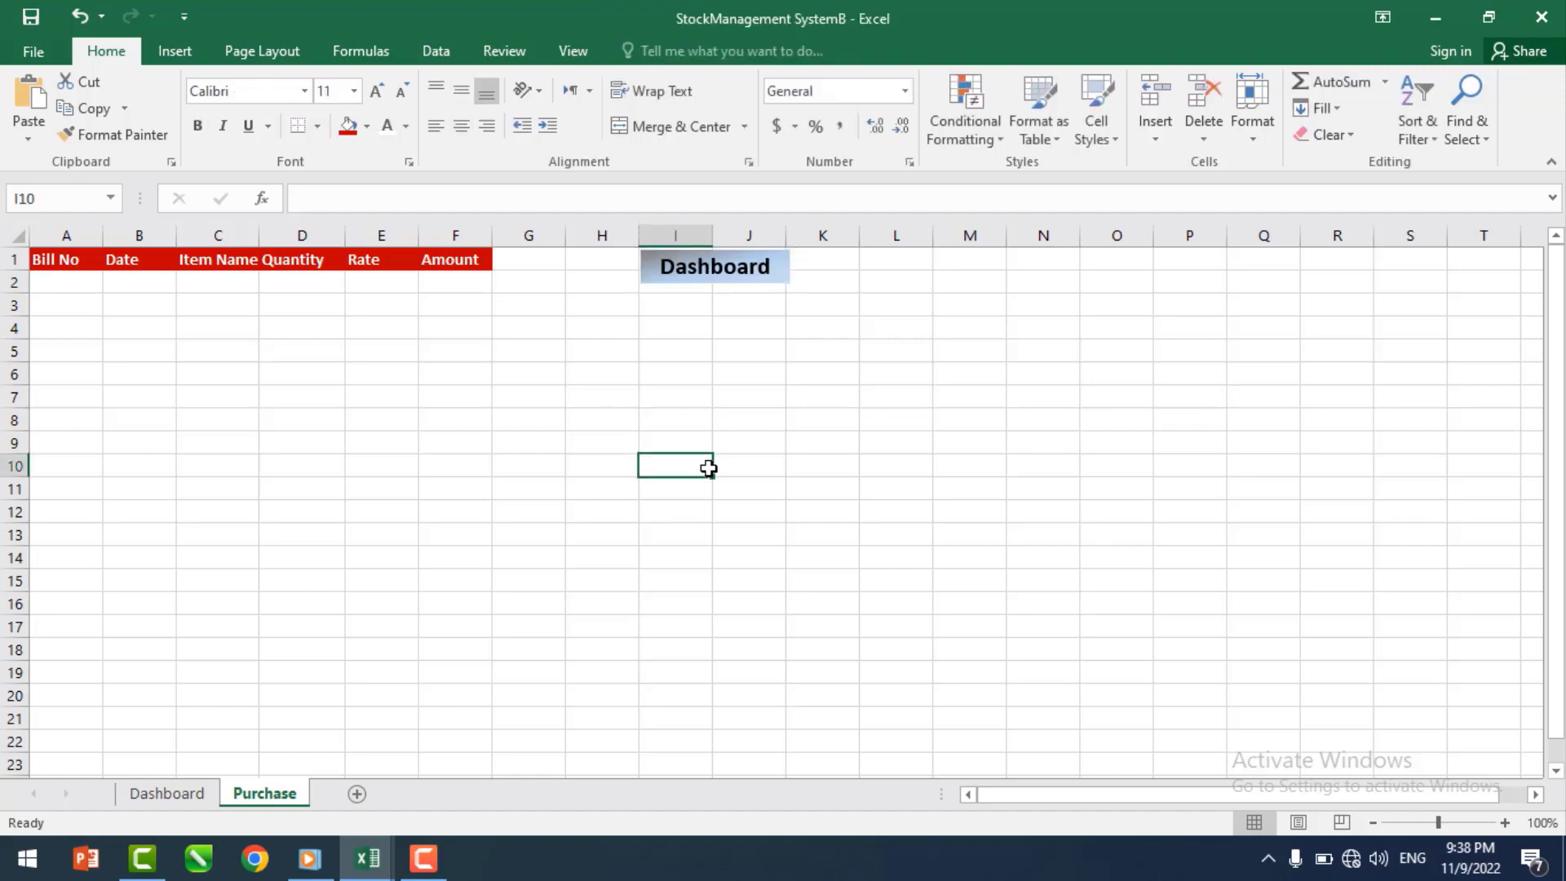
click(732, 255)
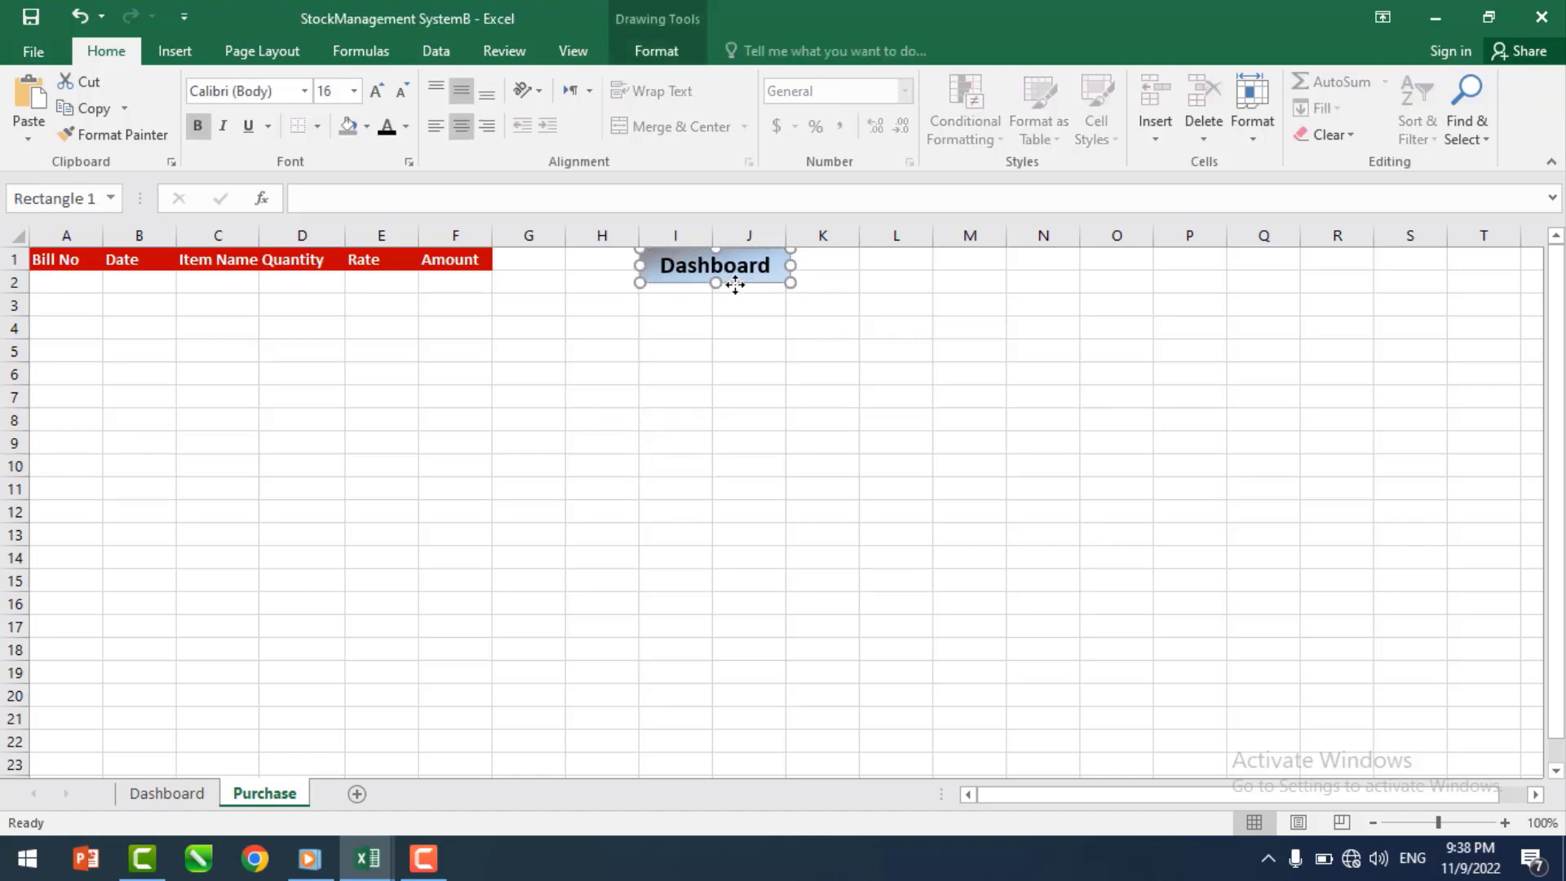
key(Up)
key(Down)
key(Down)
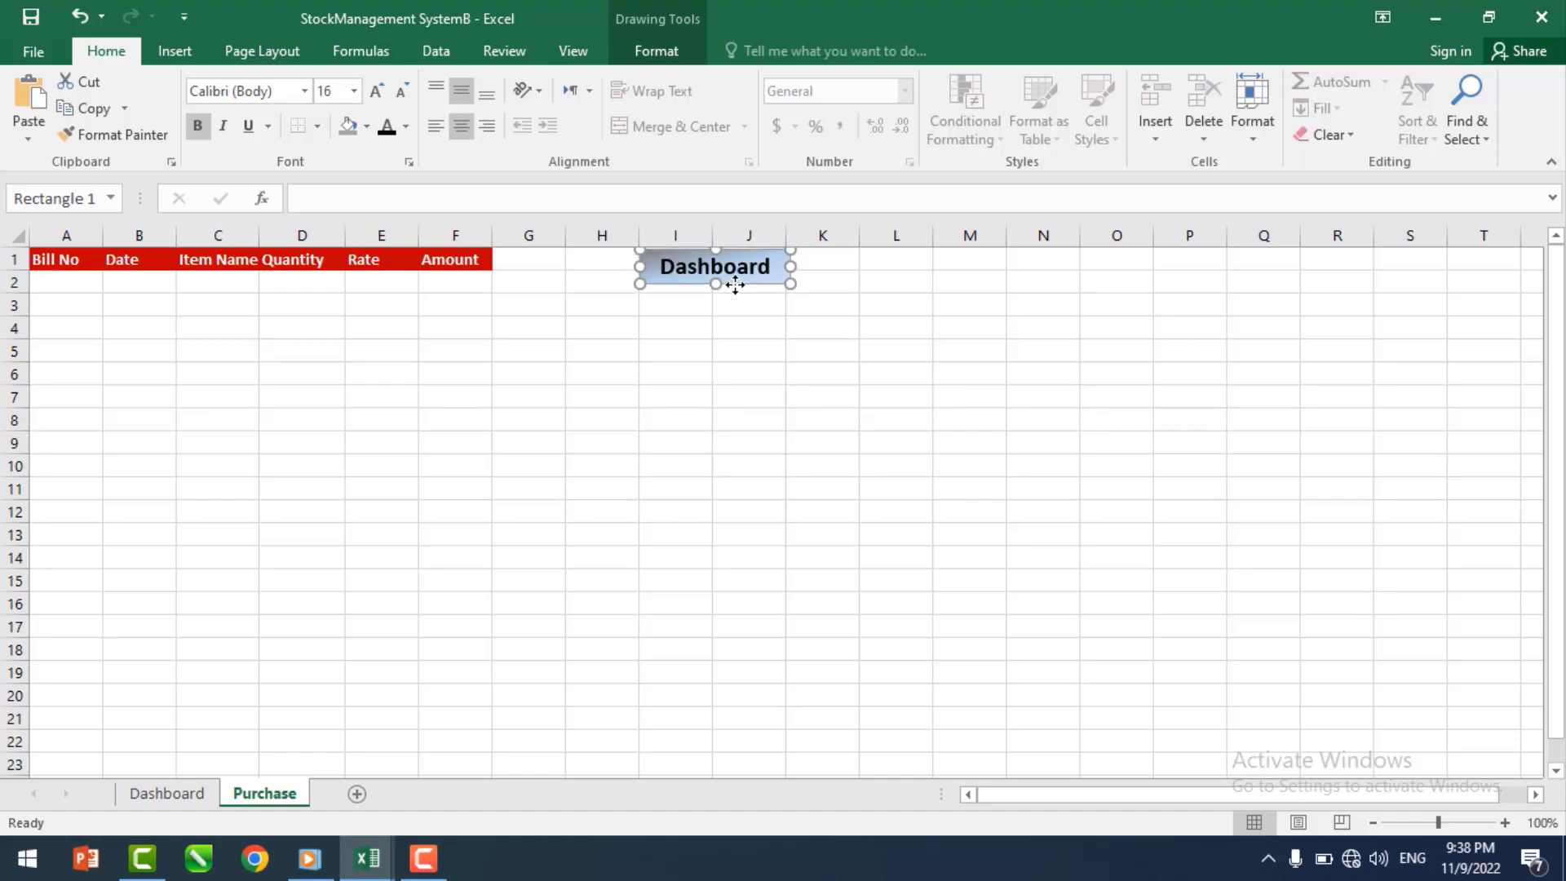
click(696, 356)
- Create a copy of the Purchase sheet at the end of the workbook
right_click(270, 799)
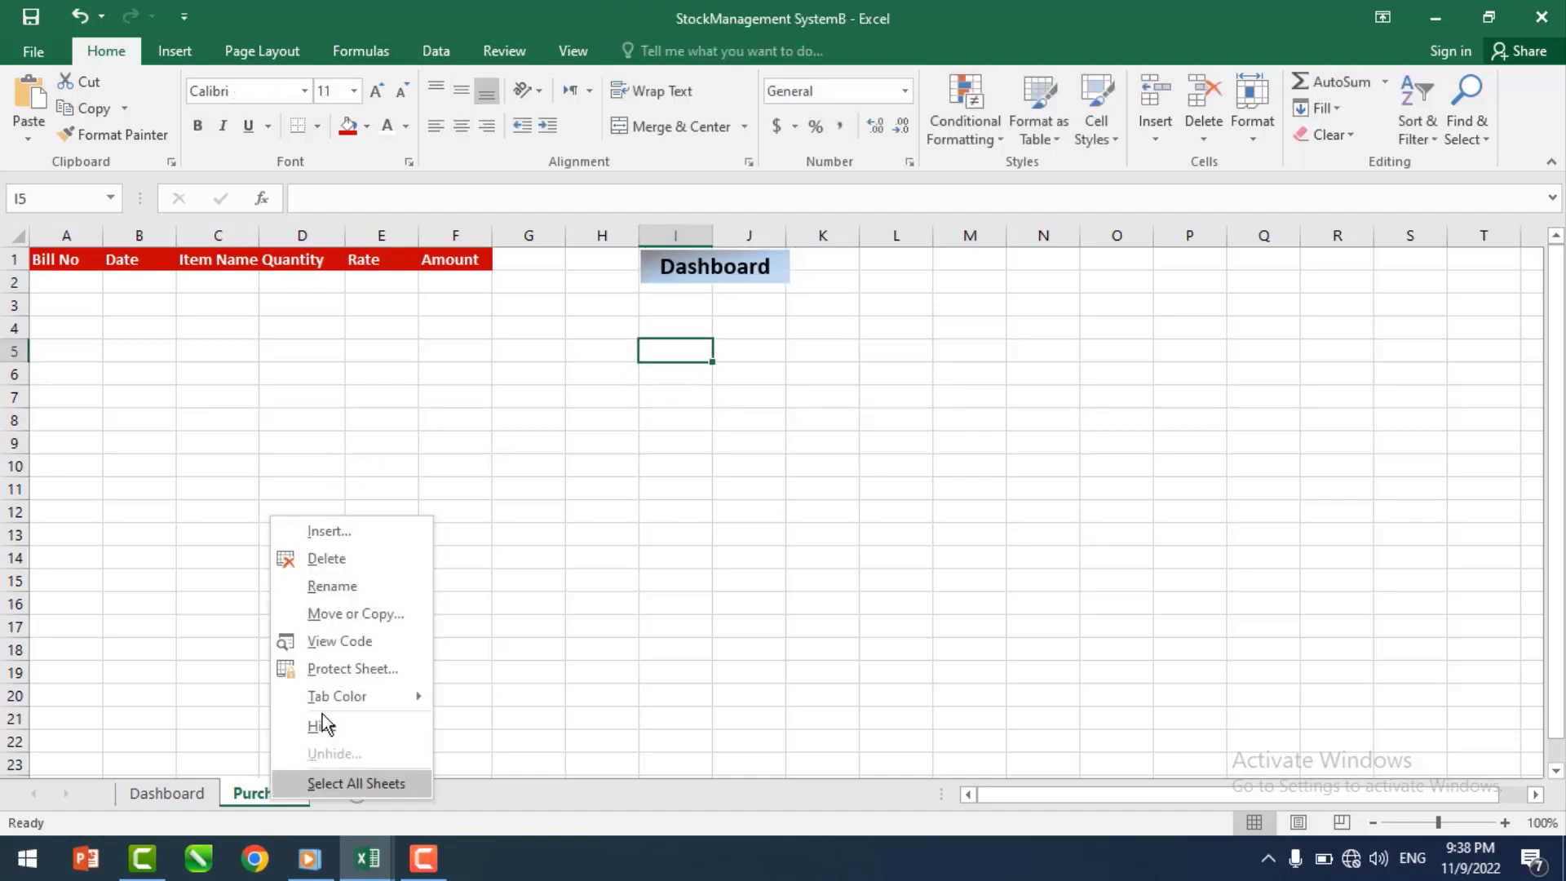
click(331, 615)
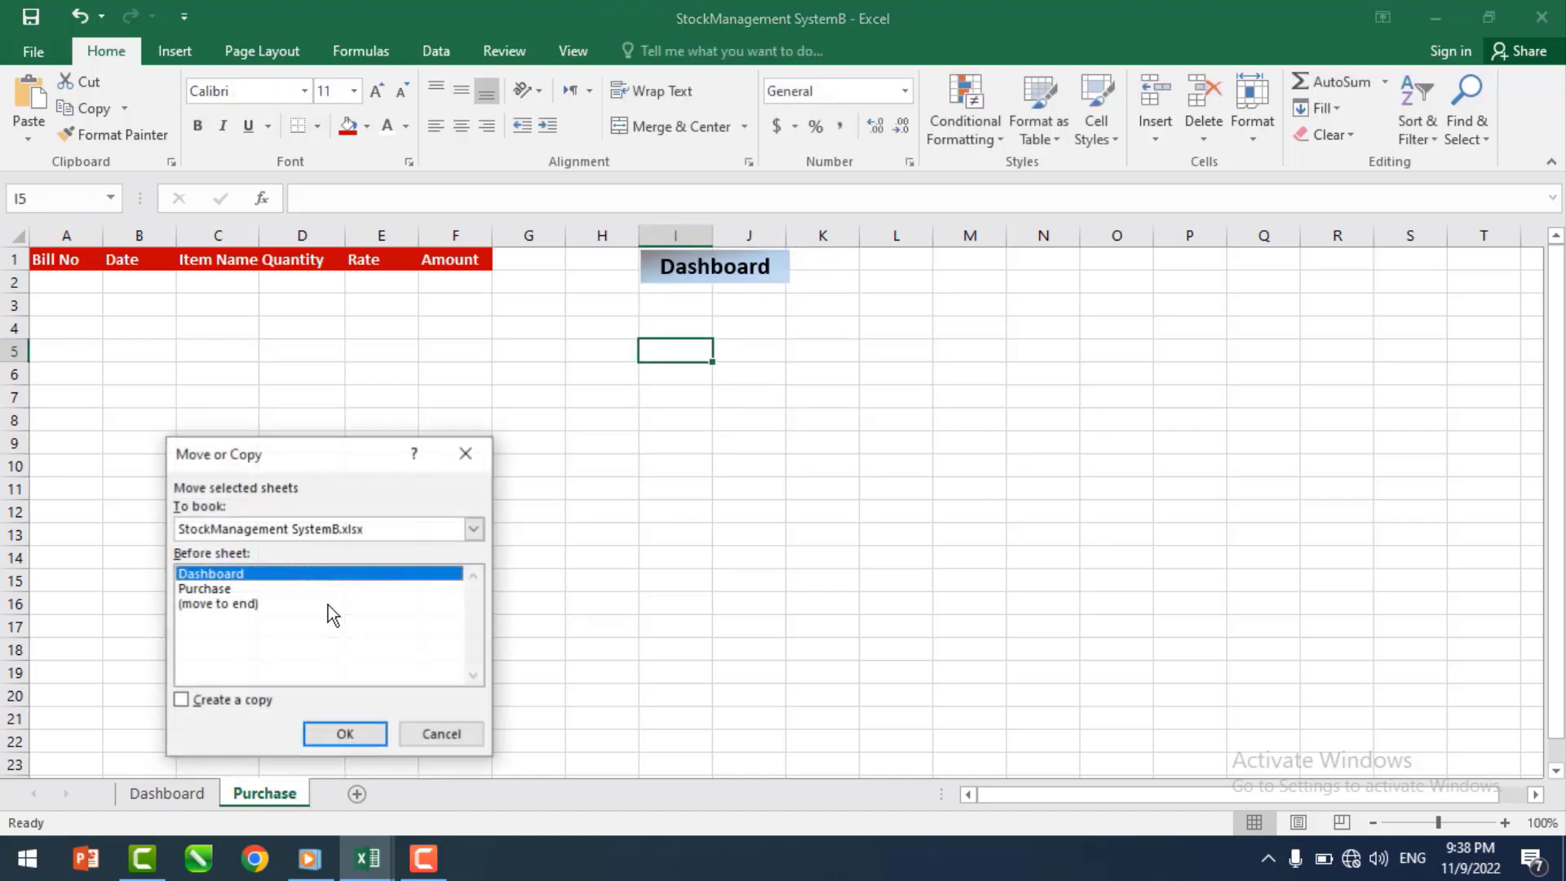
click(226, 604)
click(252, 704)
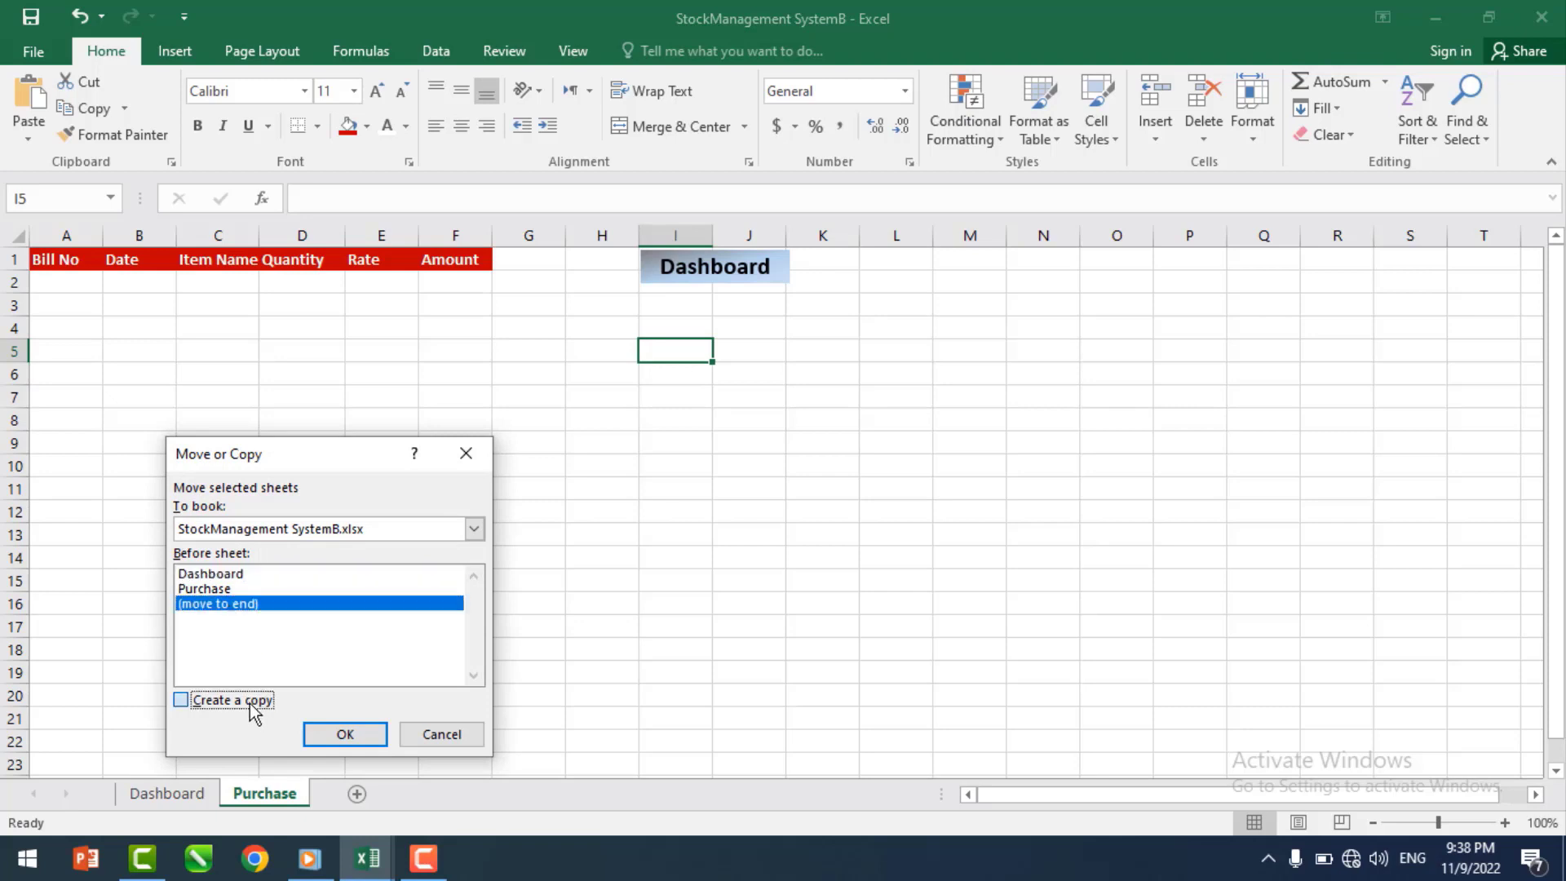
click(341, 728)
- Rename the duplicated Purchase sheet as Sale
right_click(342, 800)
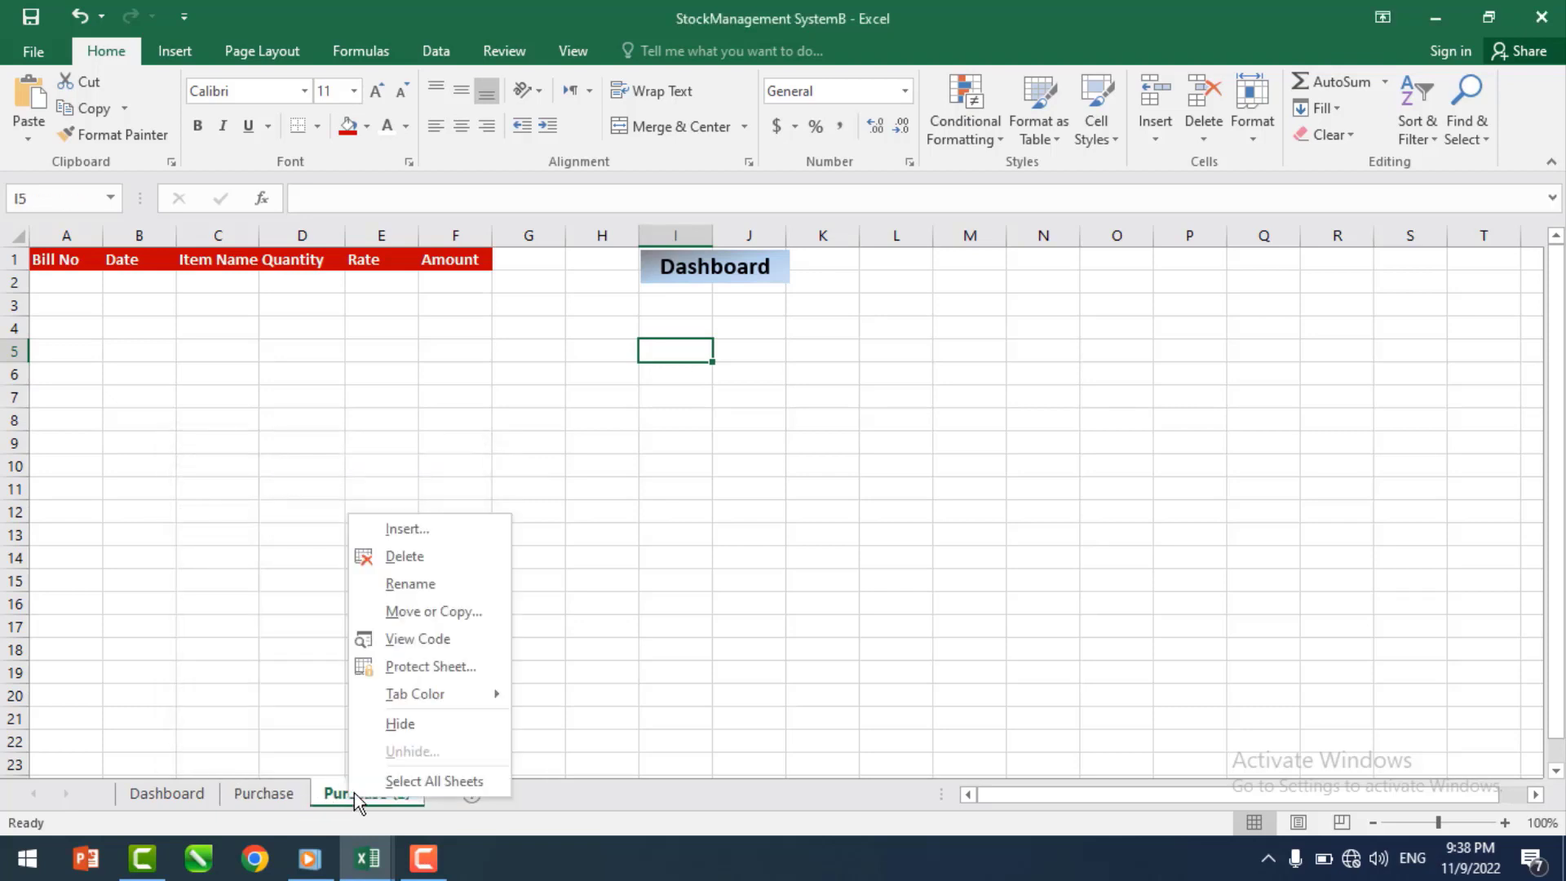
click(426, 581)
text(Sale)
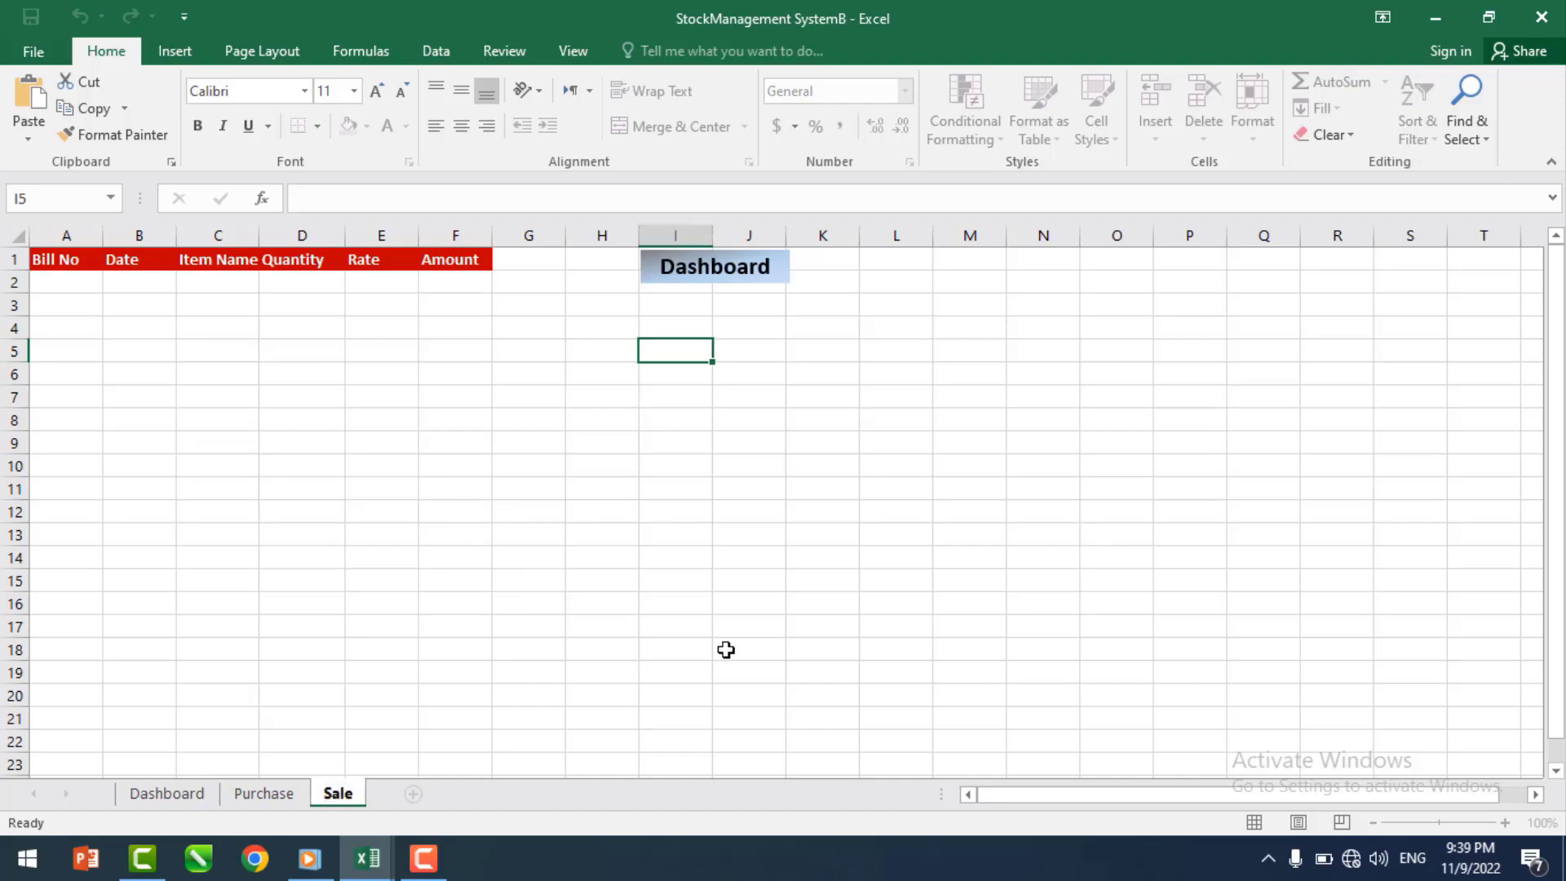
click(727, 663)
click(167, 793)
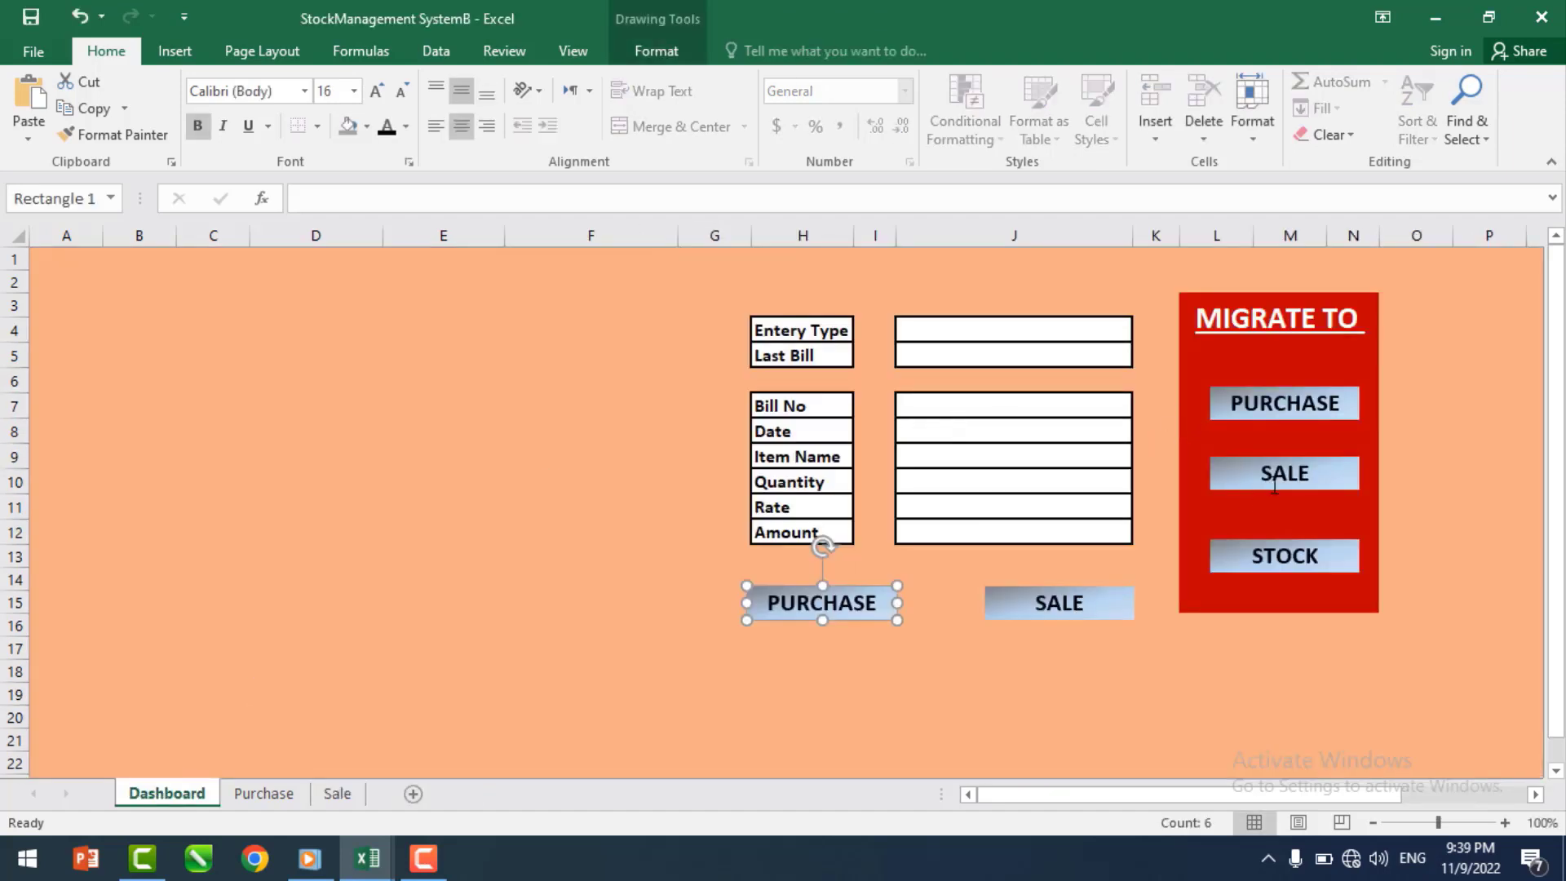
click(1426, 556)
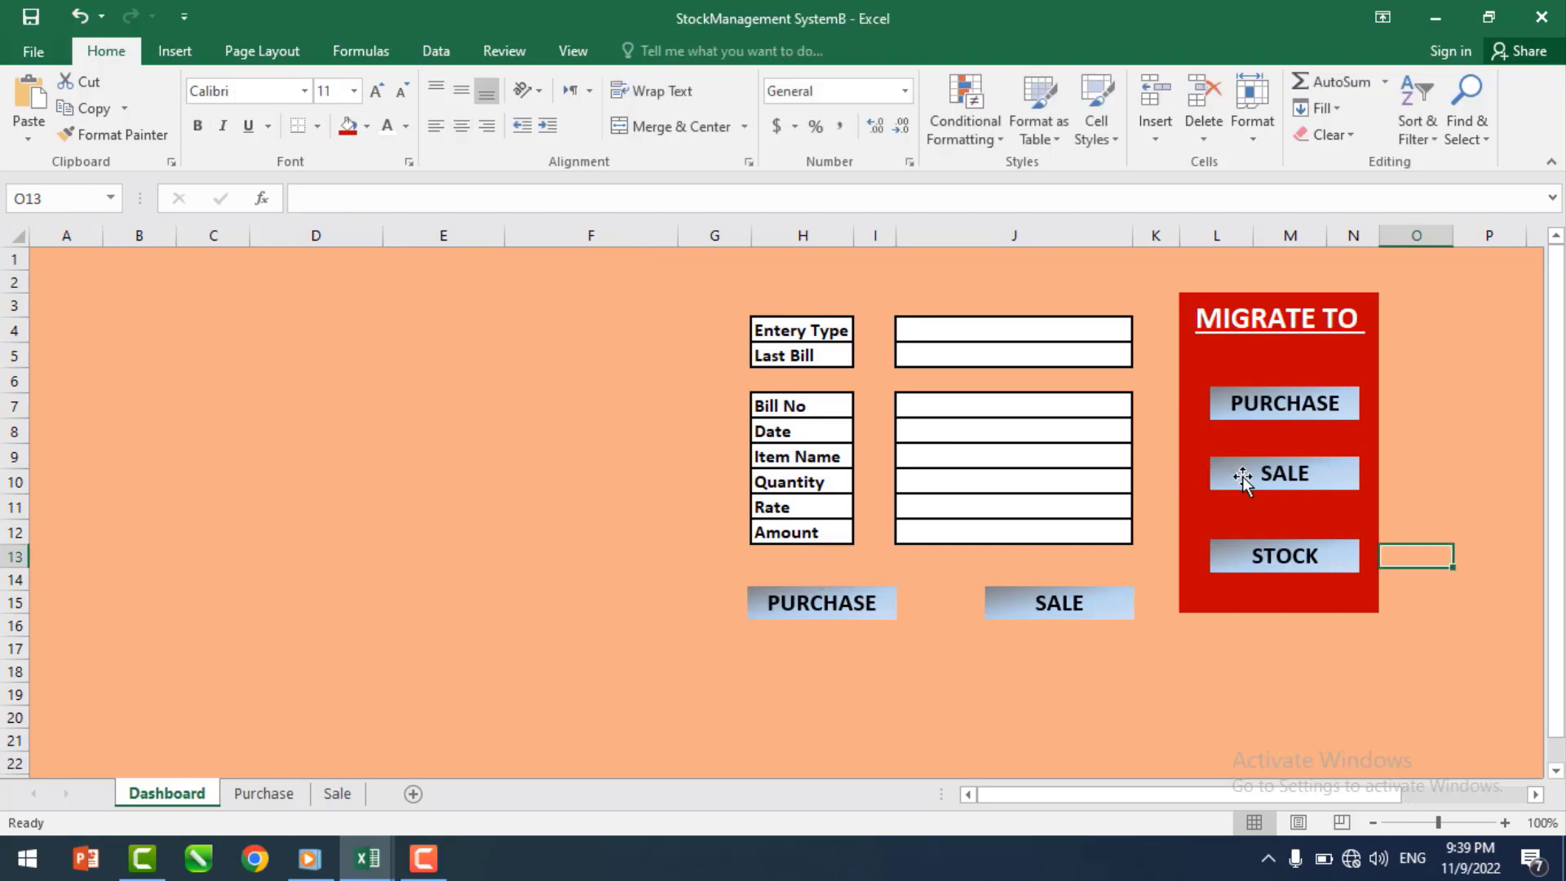
click(265, 796)
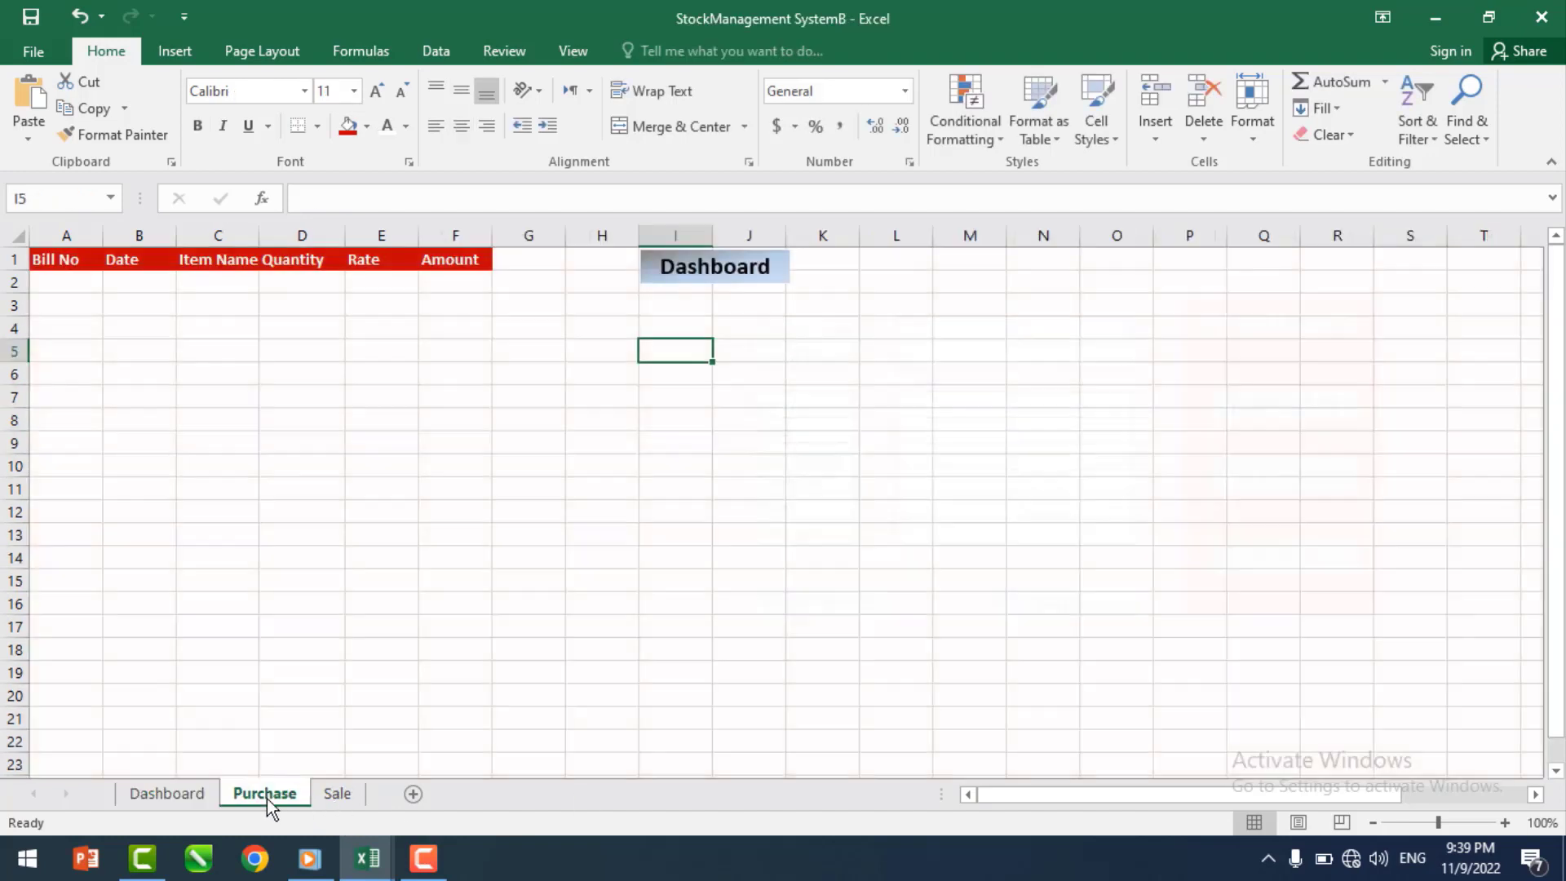
click(322, 796)
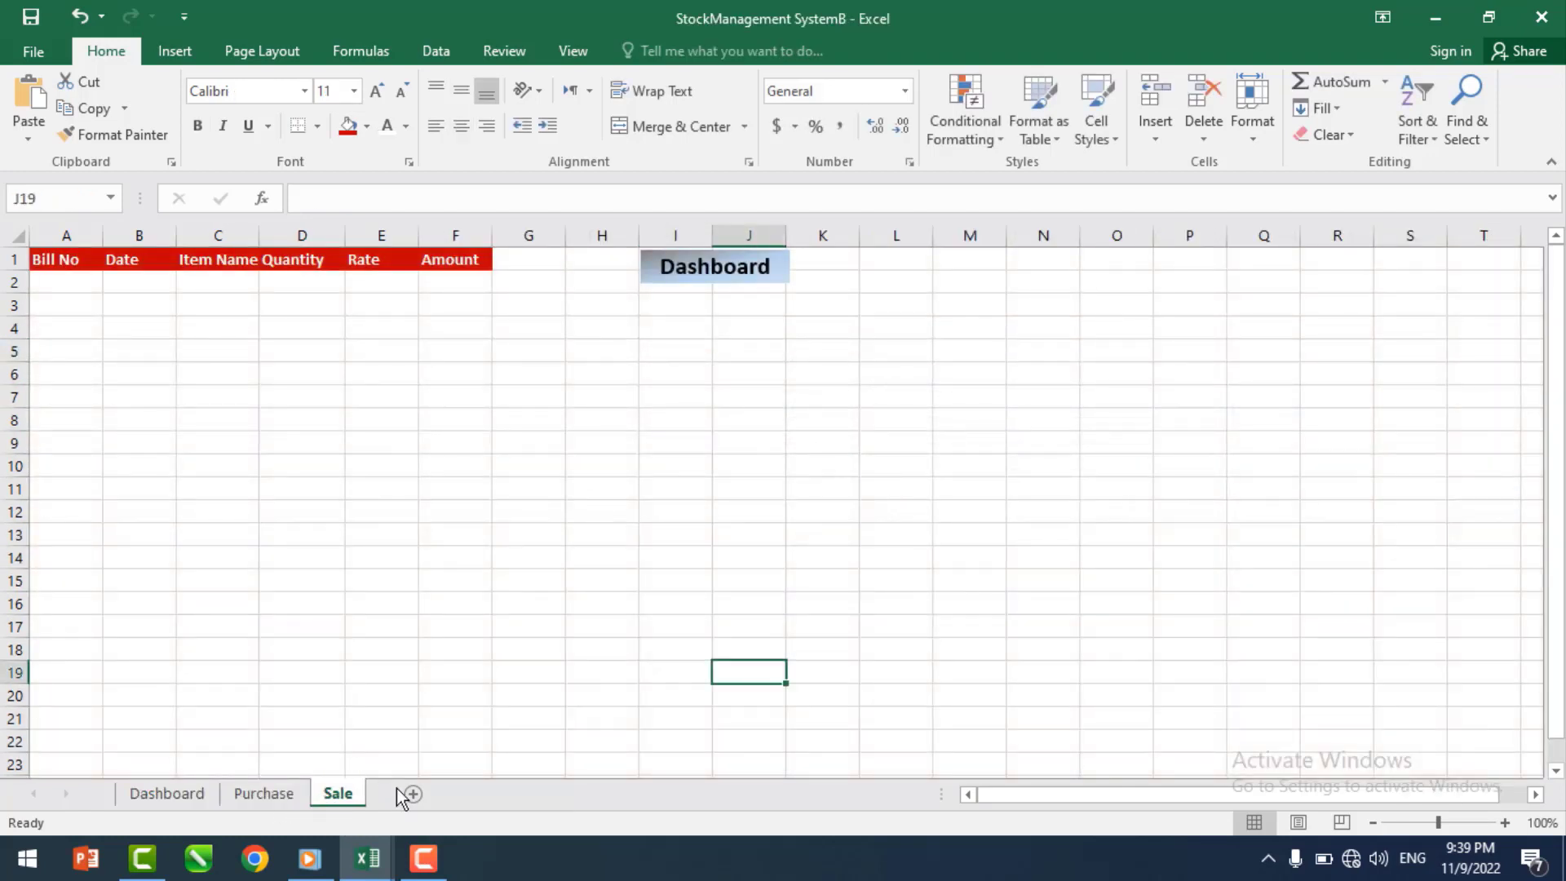
click(353, 589)
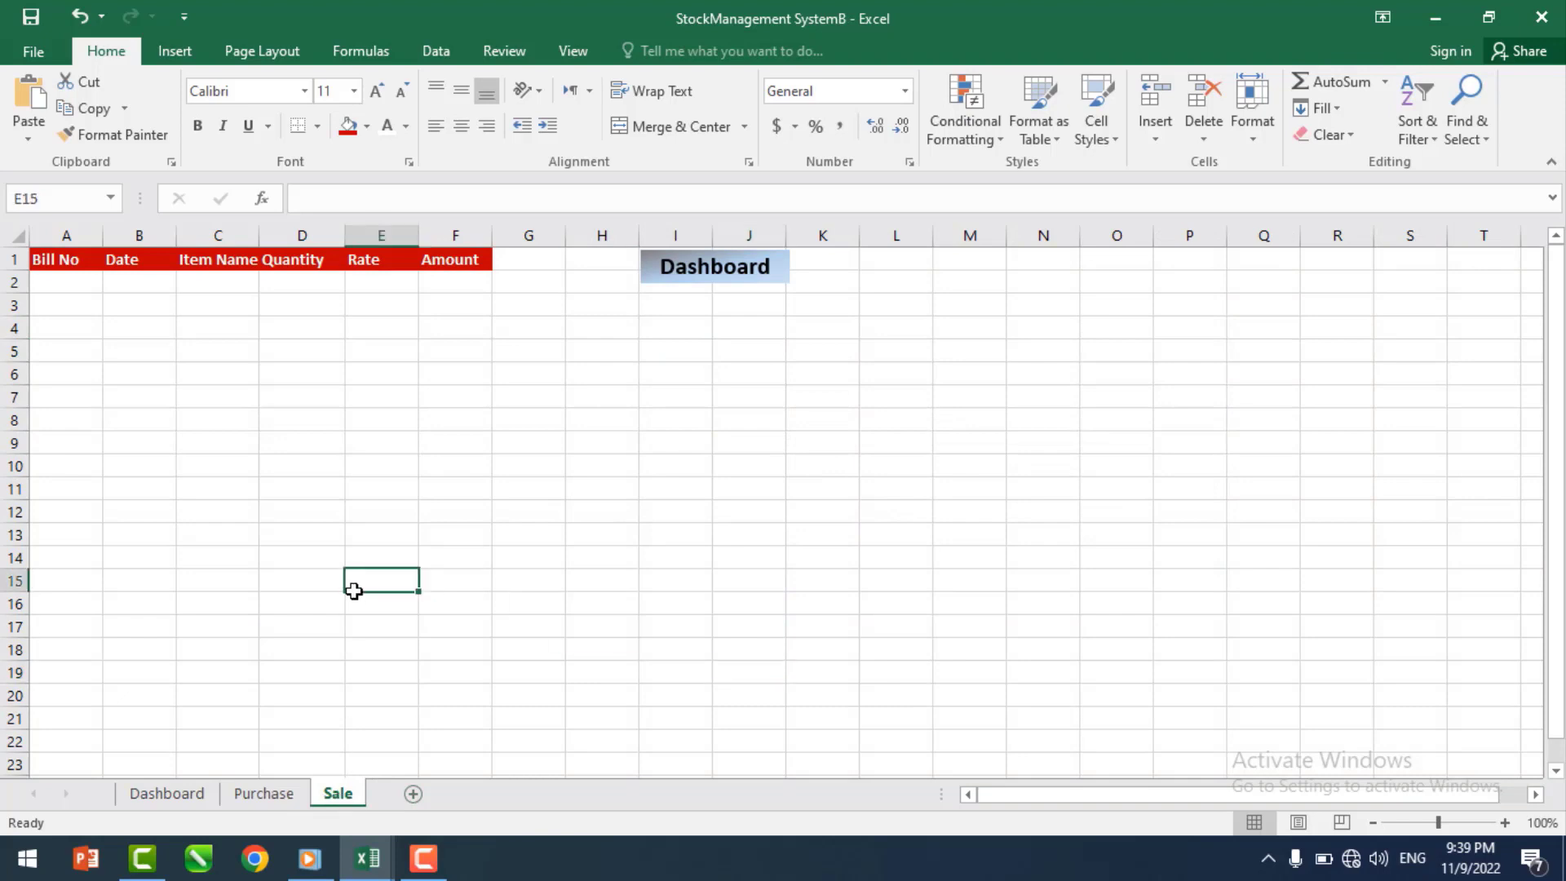
- Add a new worksheet after Sale and name it Stock
click(413, 794)
right_click(405, 801)
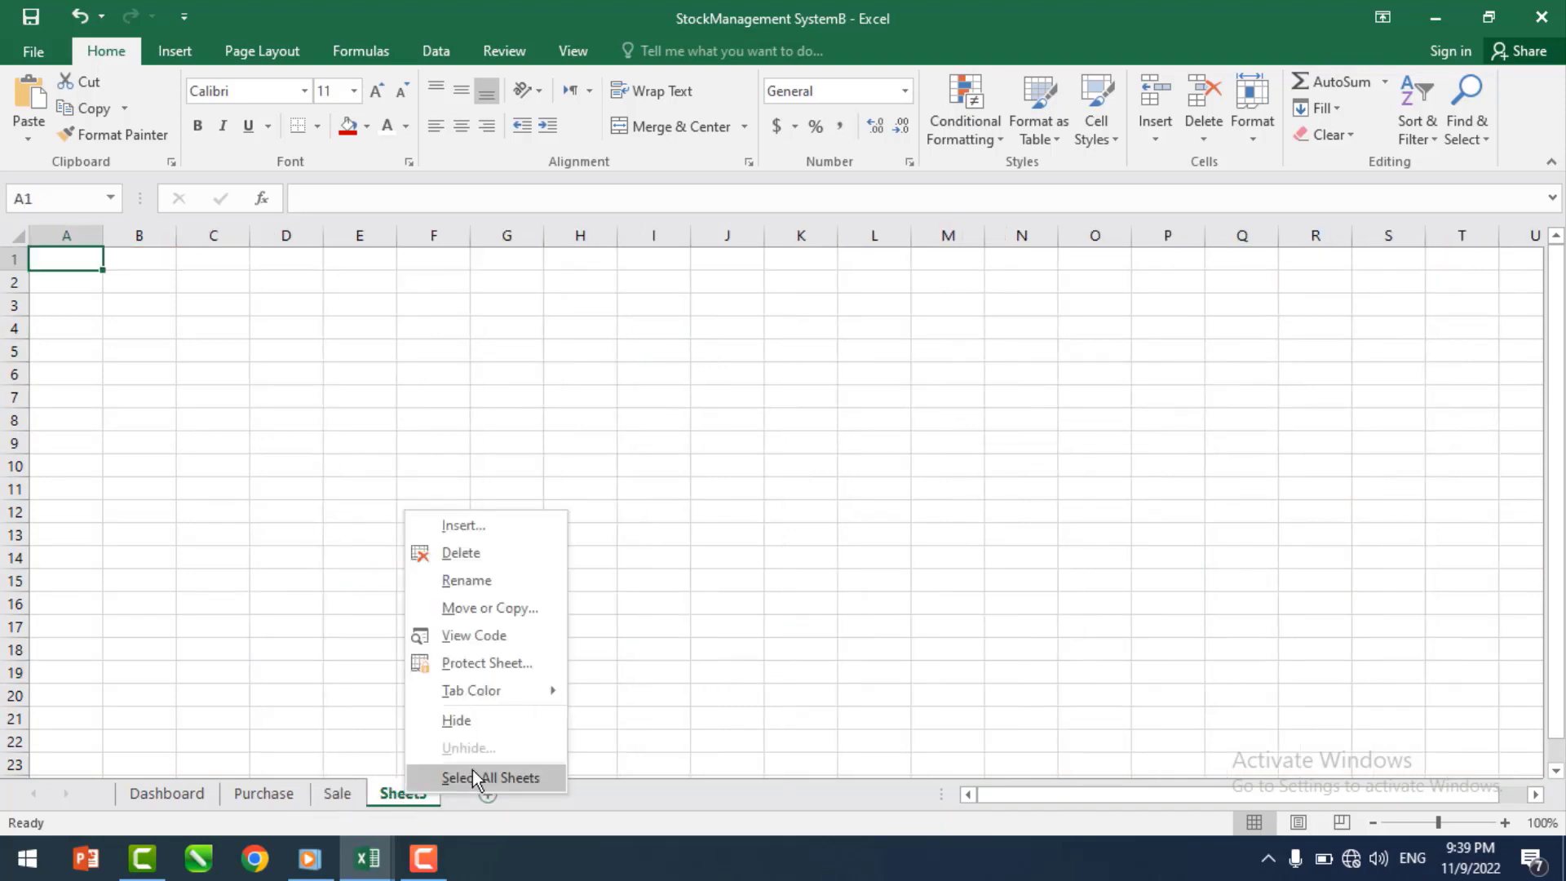
click(482, 581)
text(Stock)
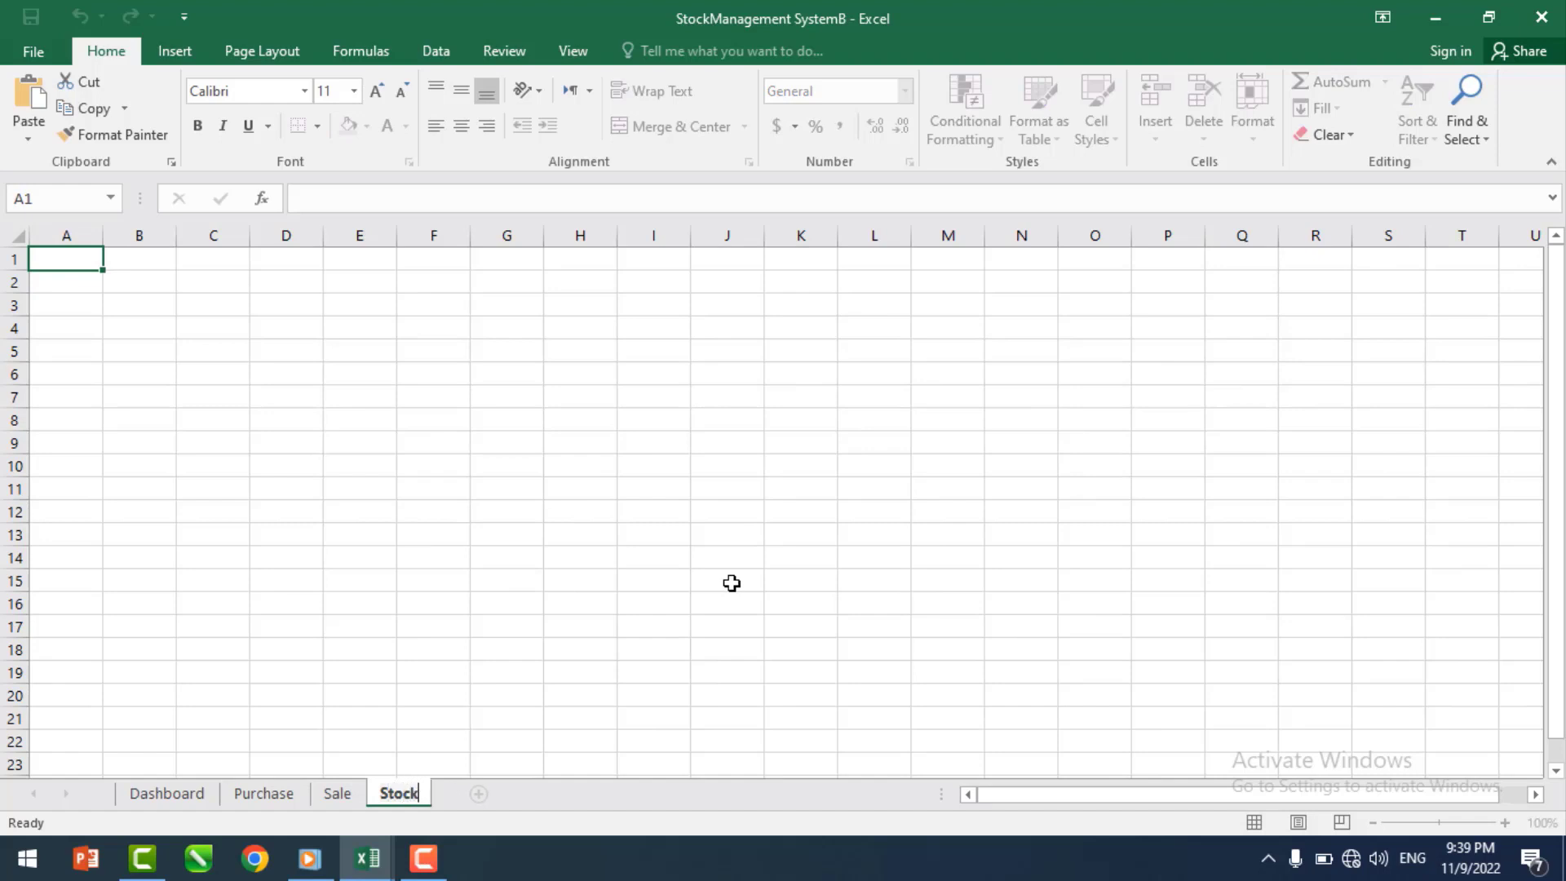
drag(732, 583, 731, 604)
- Enter the headers ItemName, Purchase QTY, Sales QTY and Avaliable Stock in A1:D1 of the Stock sheet
click(181, 791)
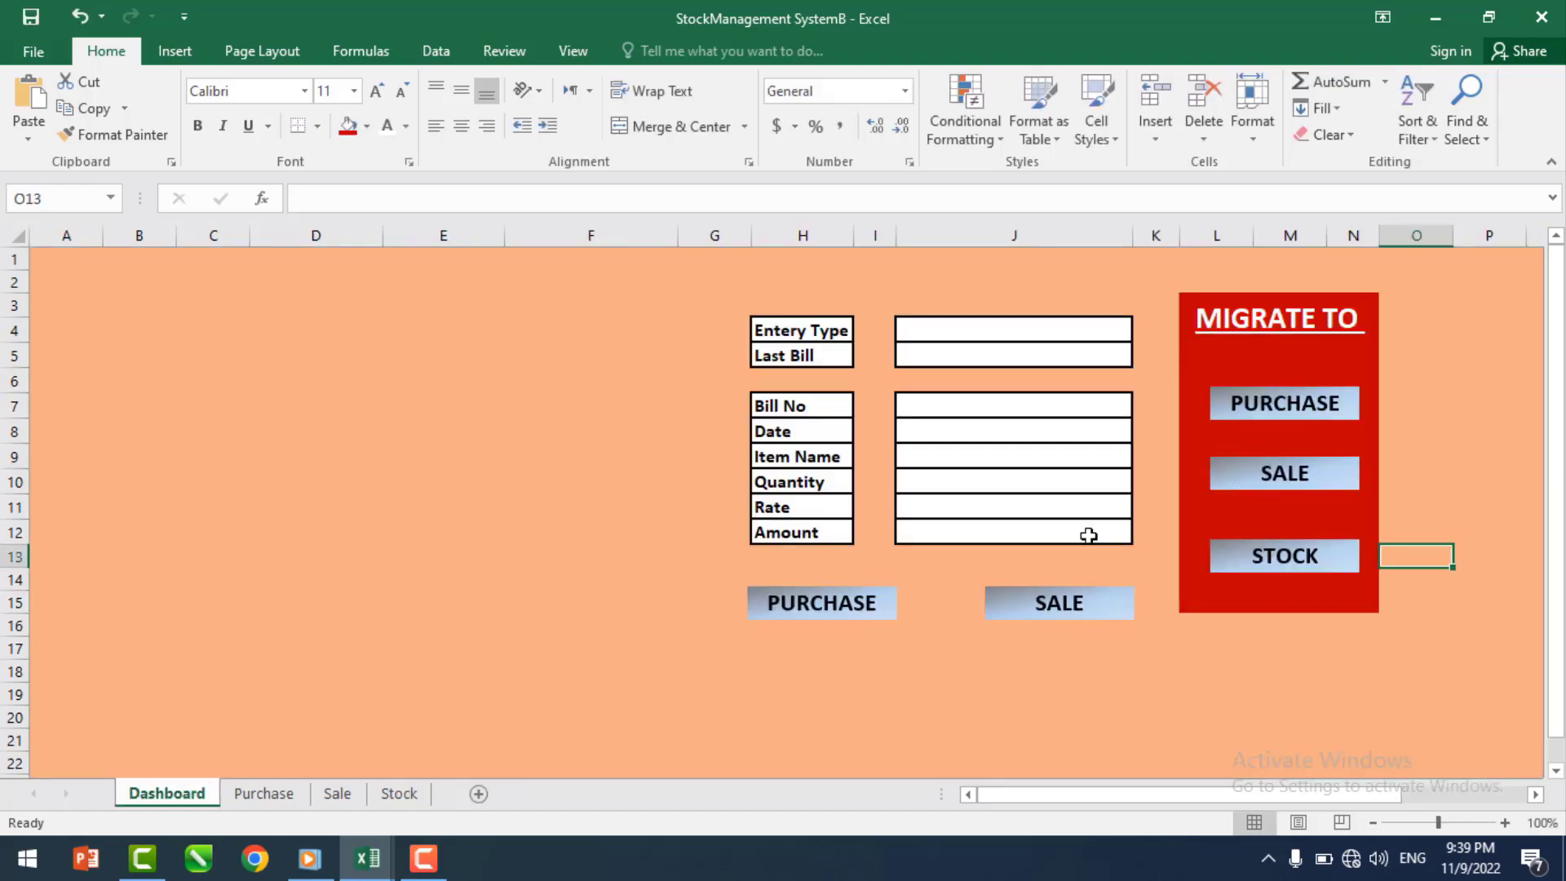
click(399, 793)
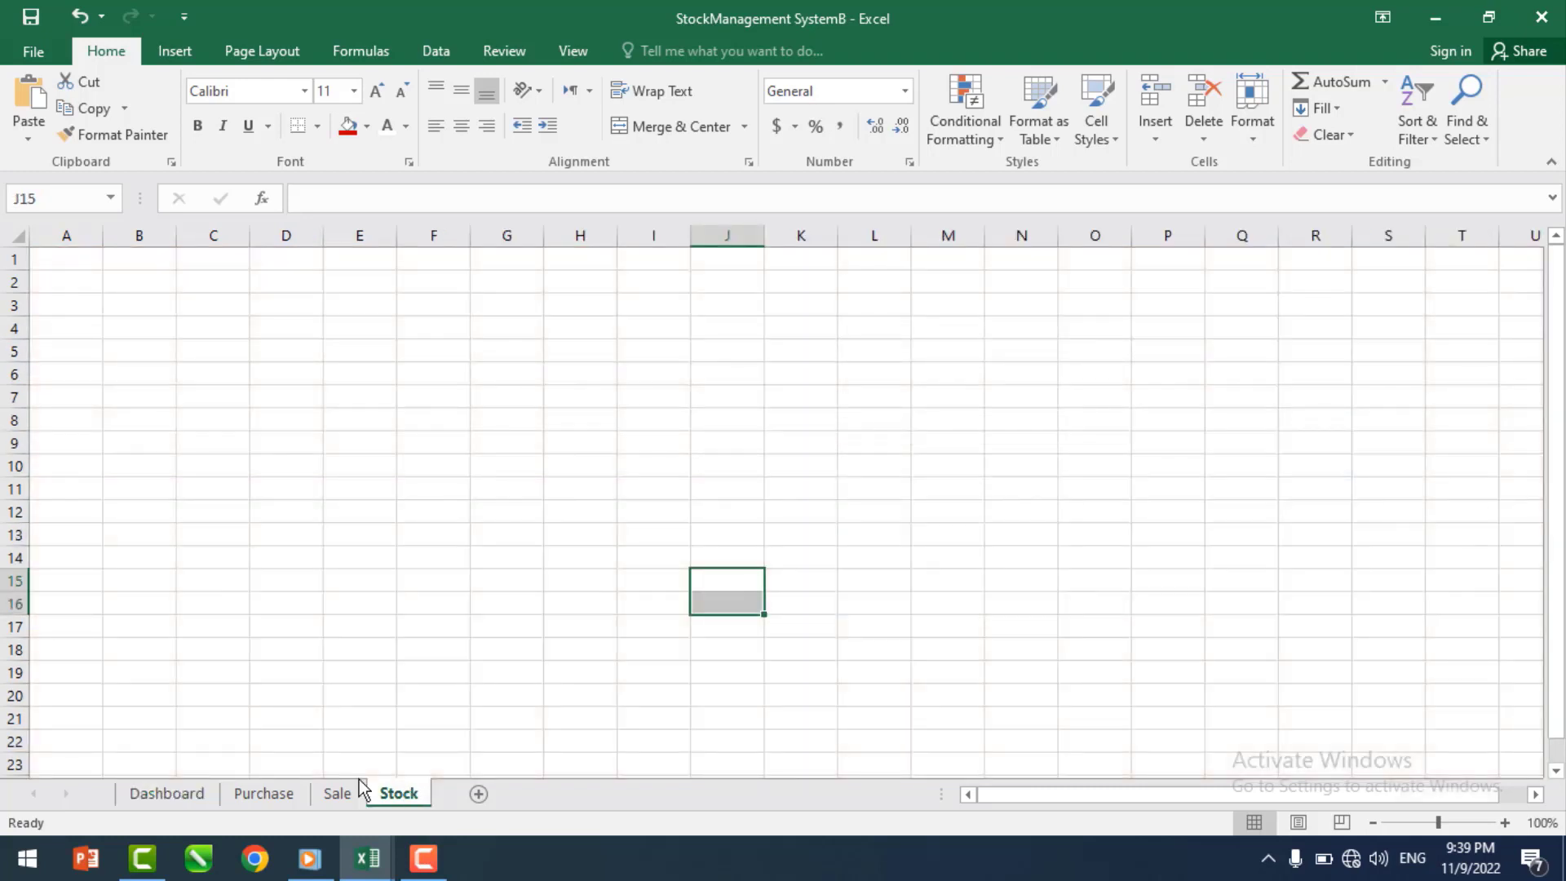
click(50, 261)
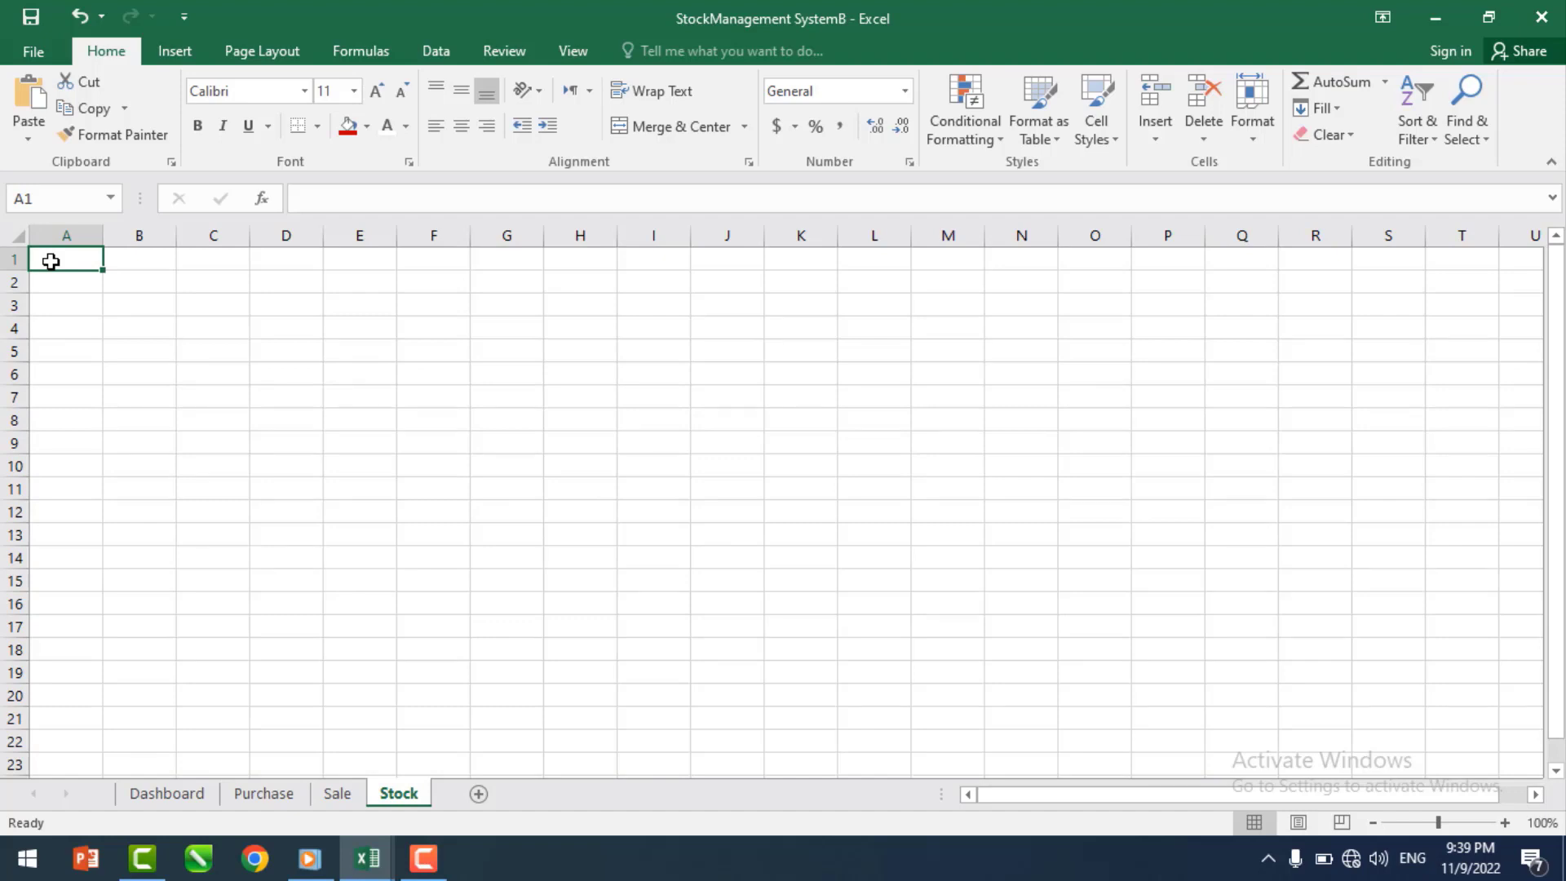
text(Item)
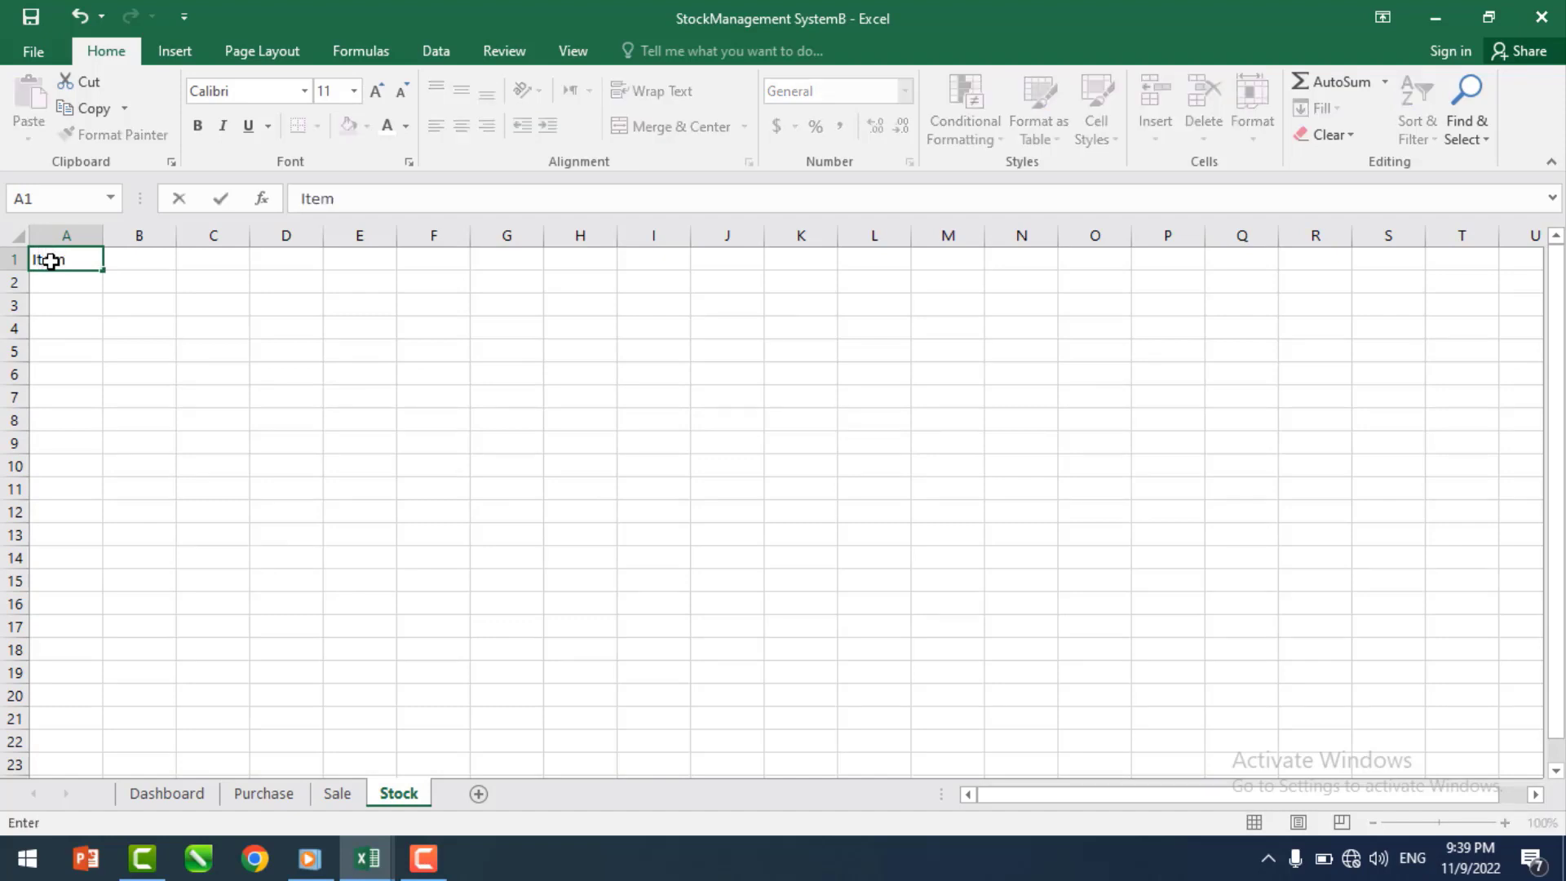
text(Name)
key(Tab)
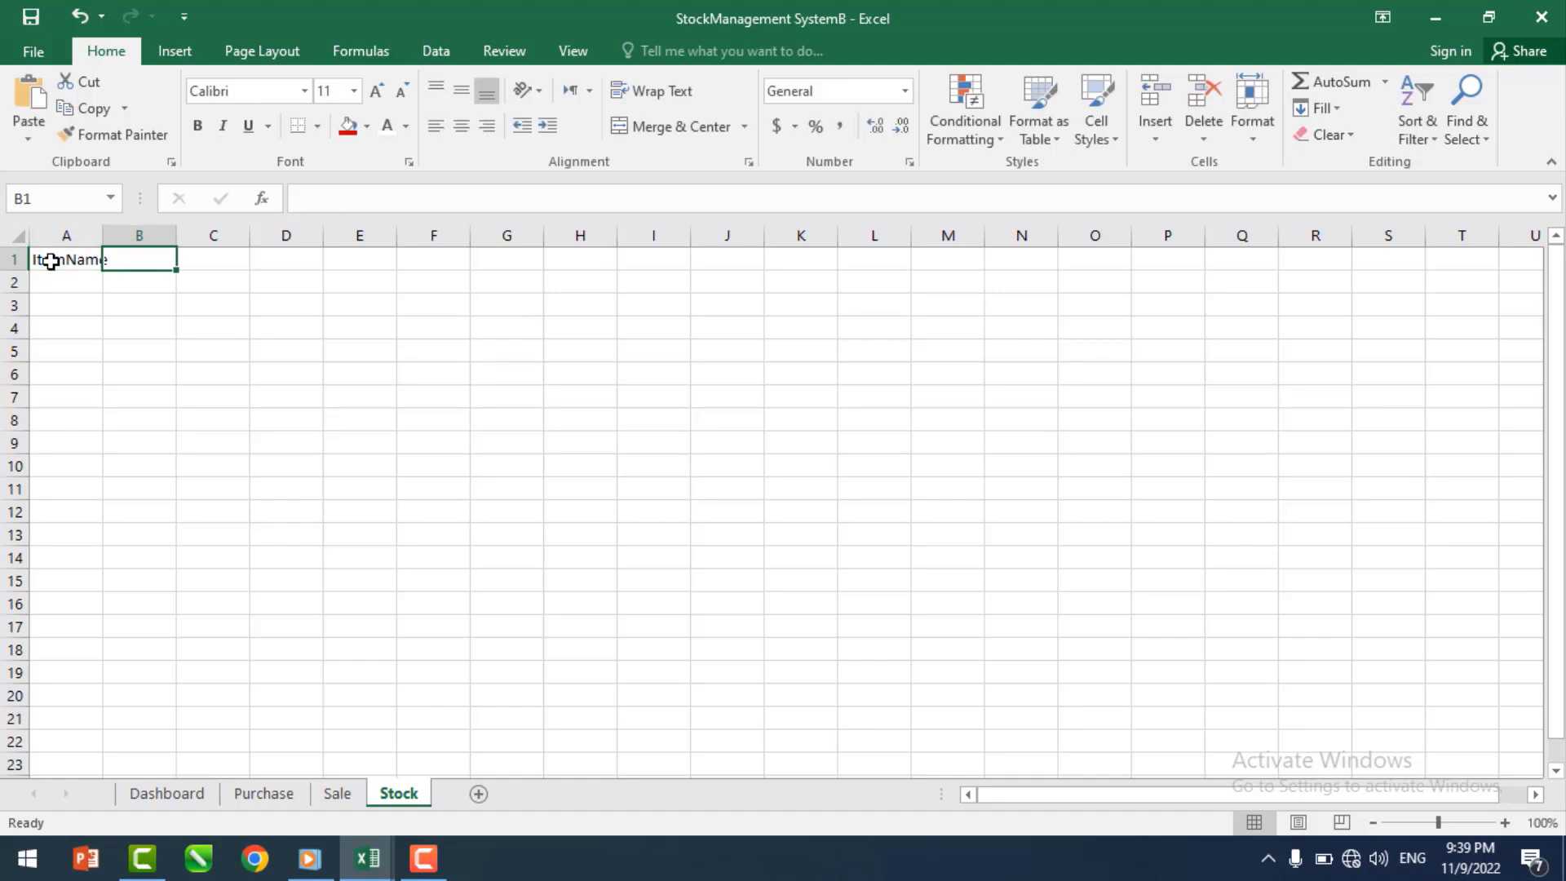
text(Purchas)
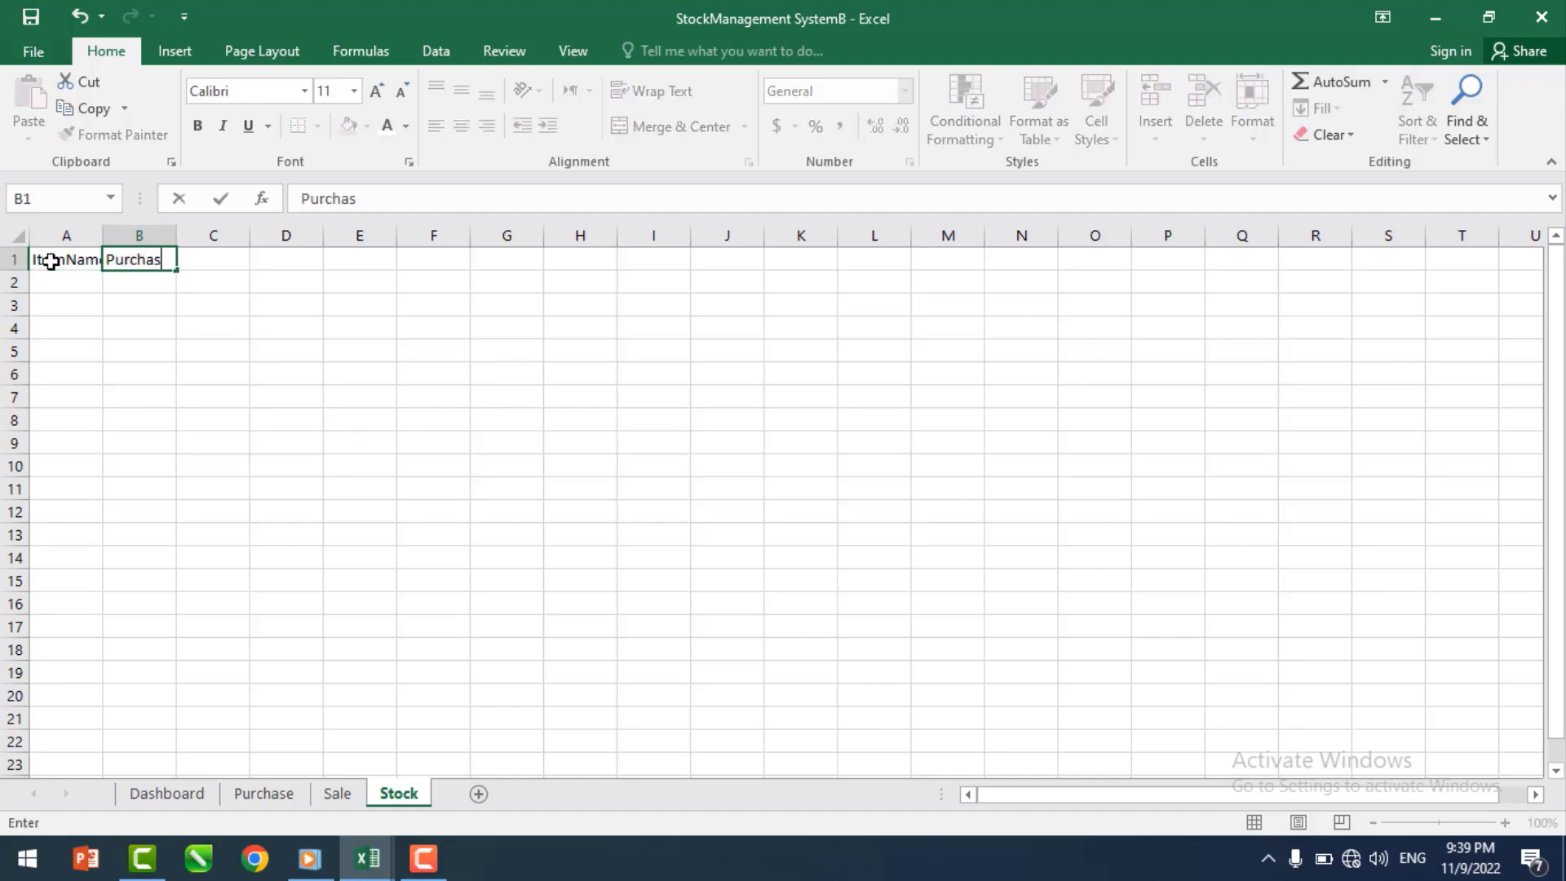
text(e QTY)
key(Tab)
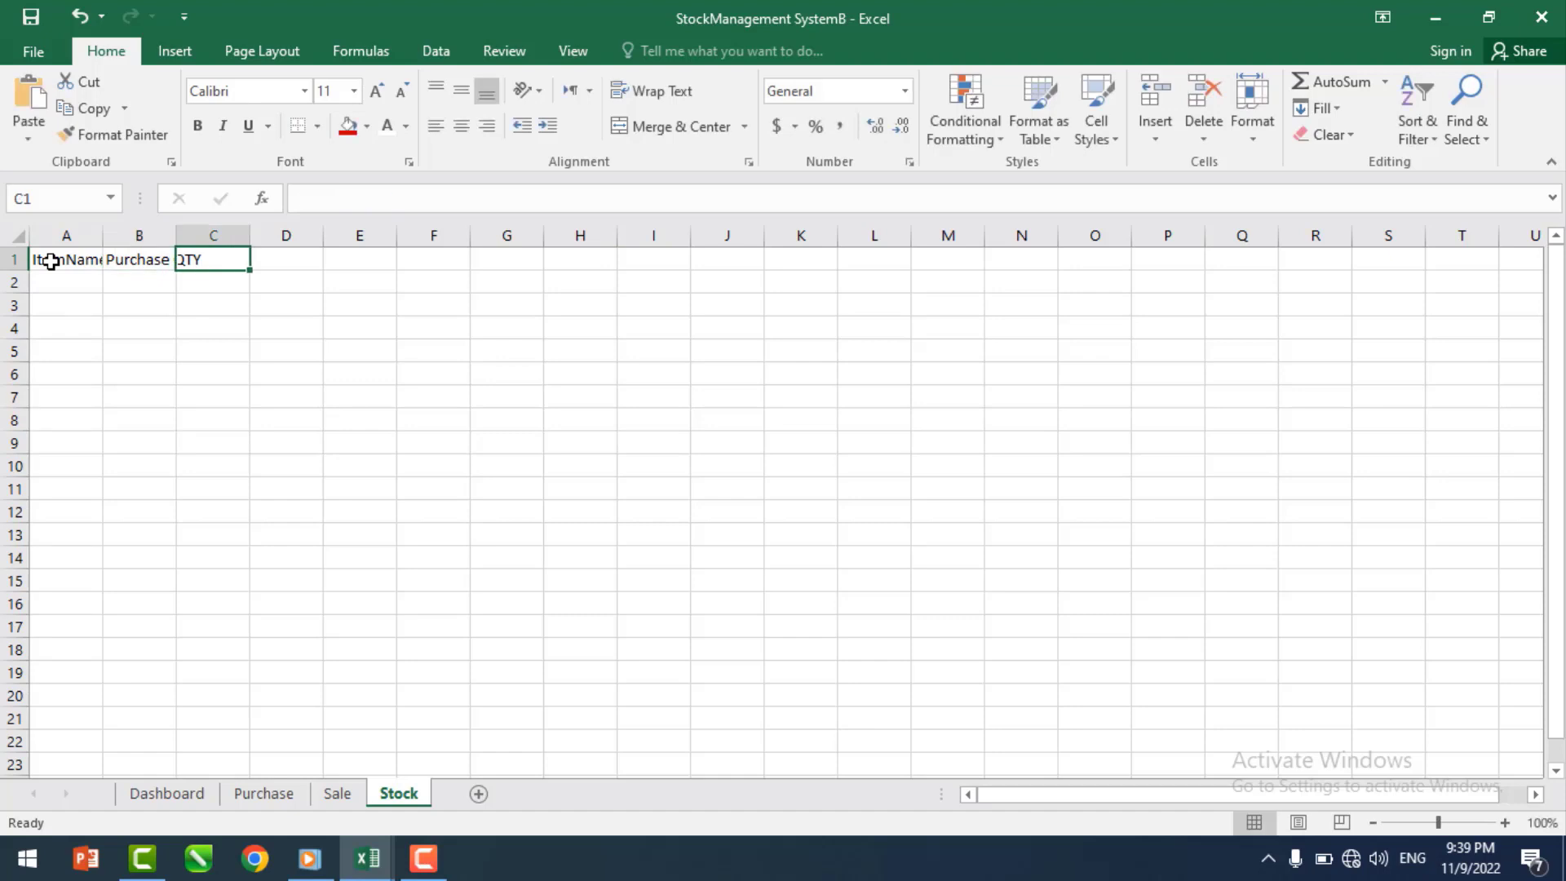
text(Sales QTY)
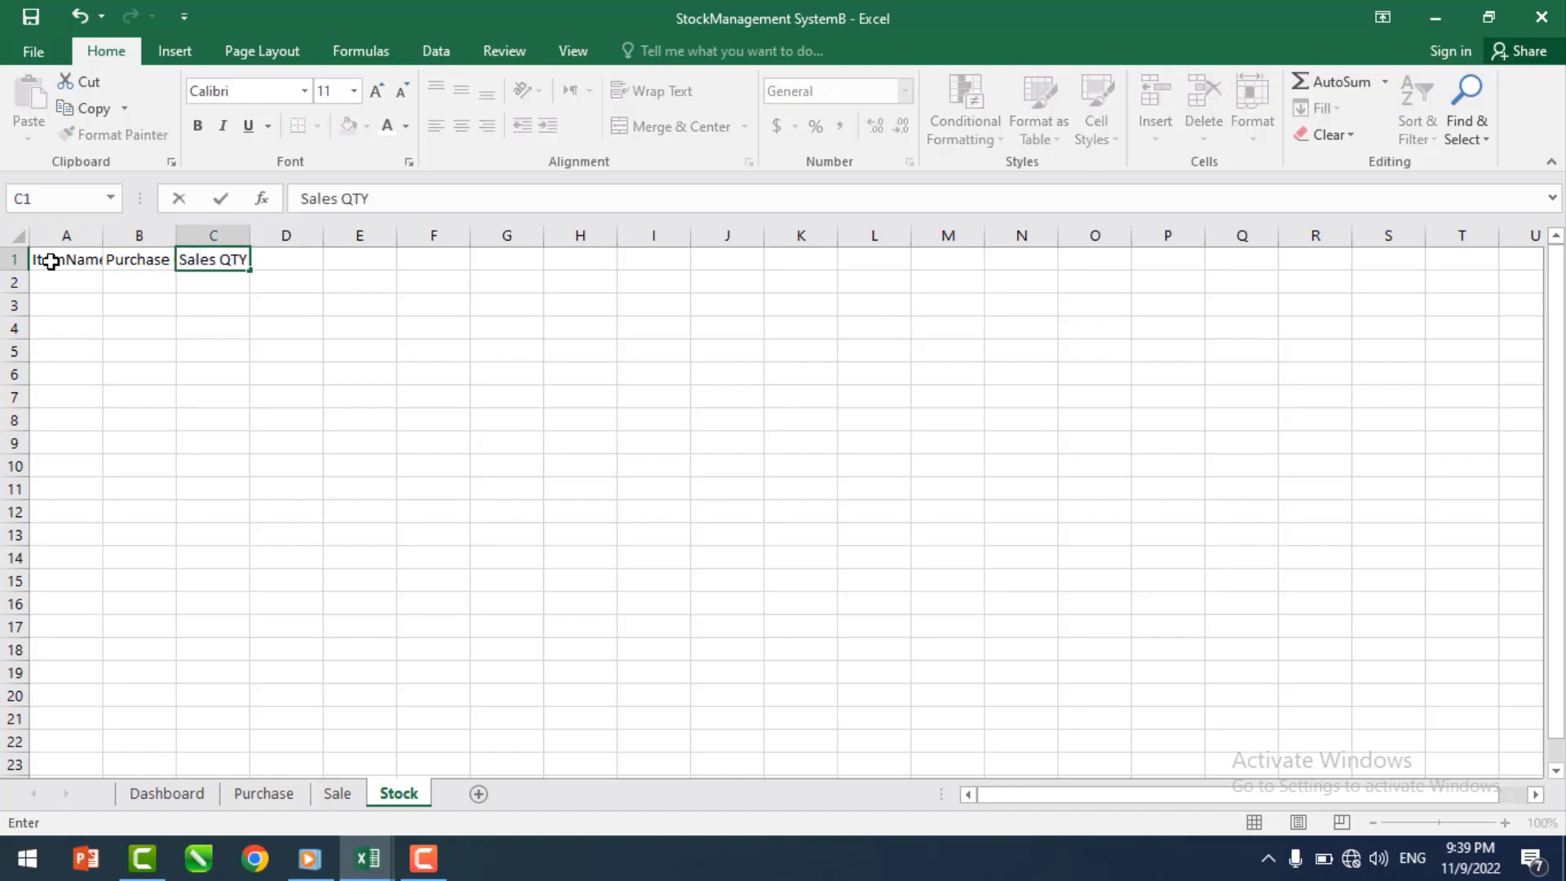
key(Tab)
text(A)
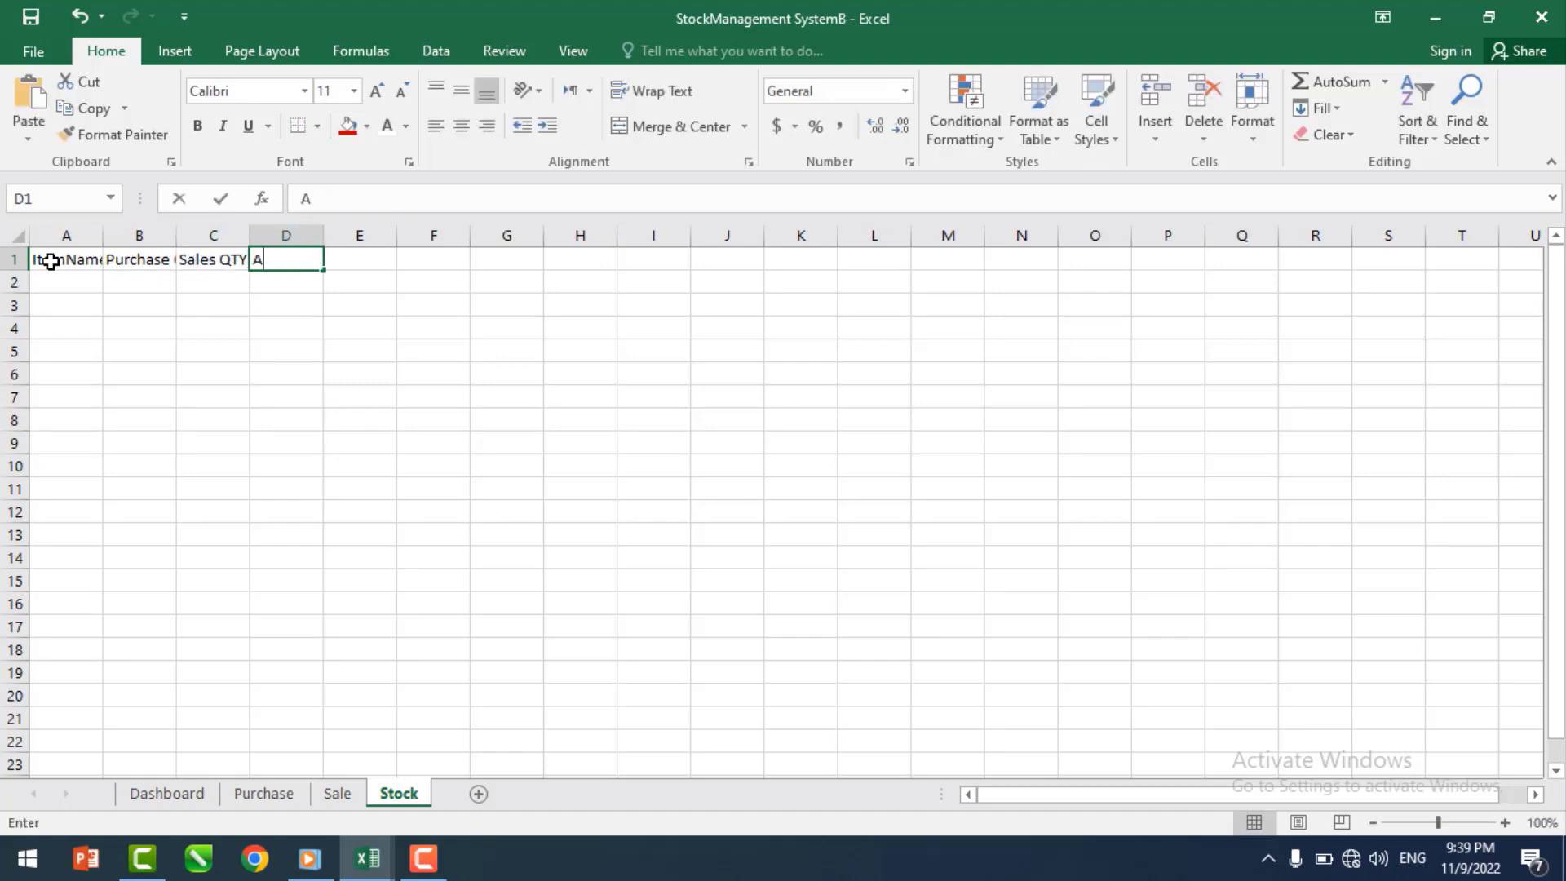
text(valiable)
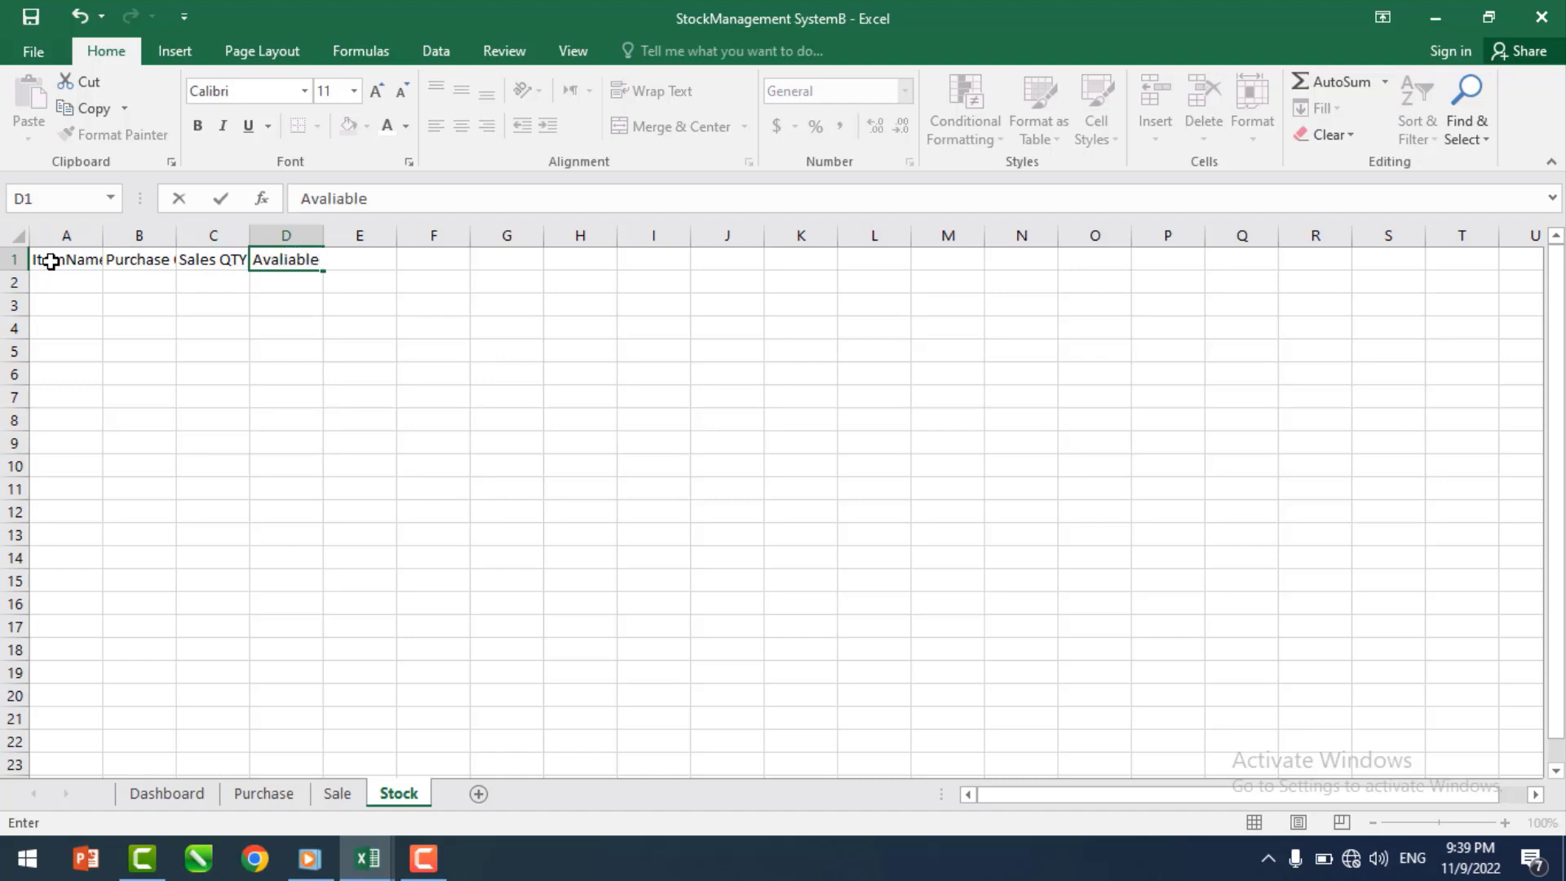
text( Stock)
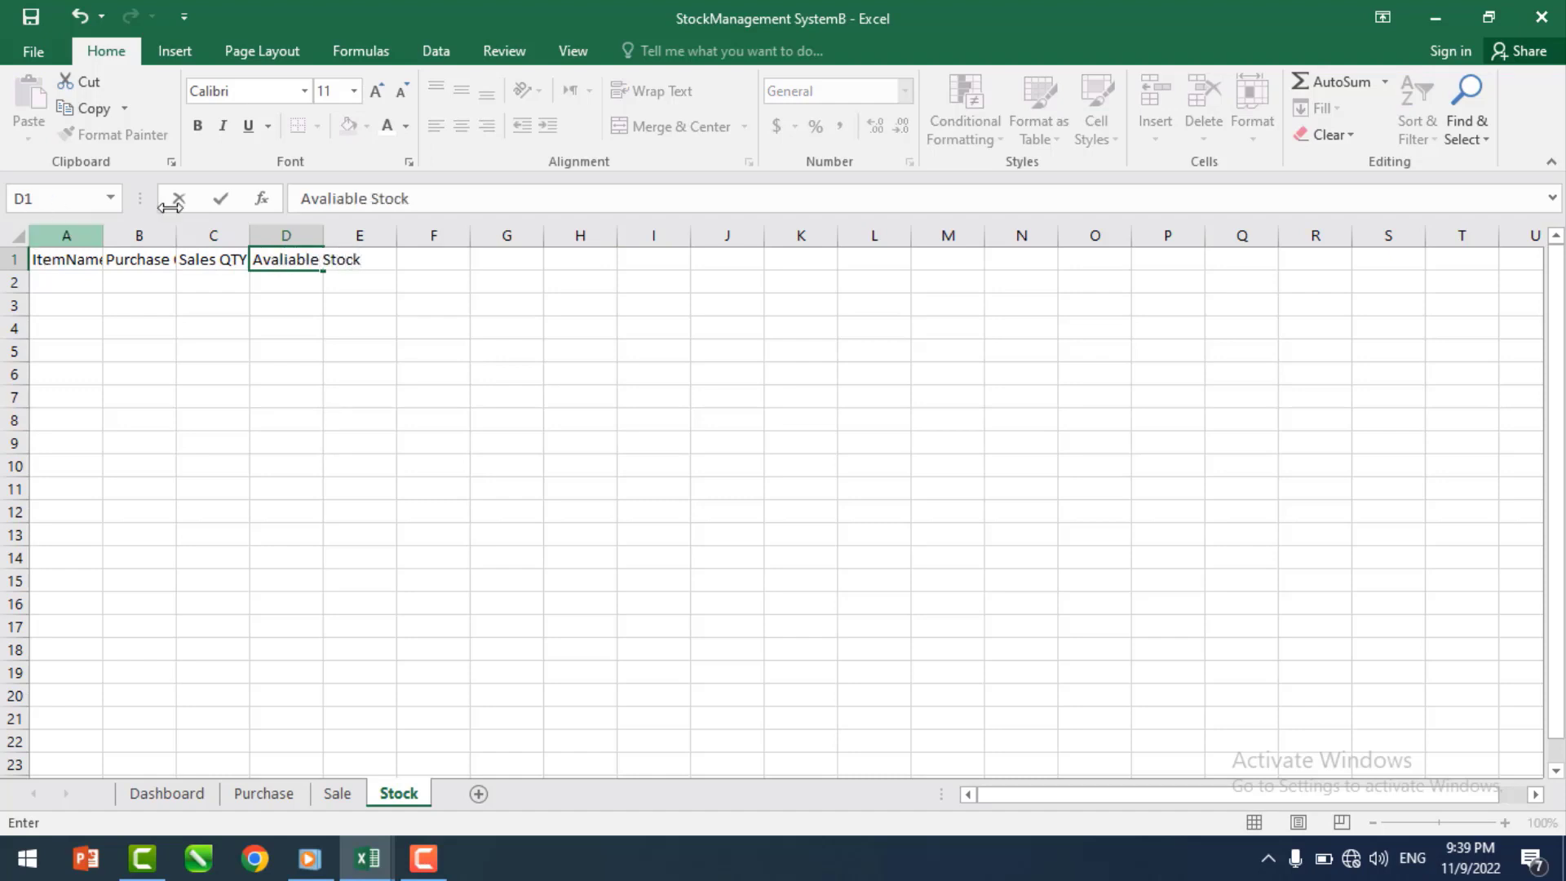
click(433, 419)
- Widen columns A through E of the Stock sheet equally so the header texts fit
drag(351, 227, 74, 234)
drag(247, 238, 320, 237)
click(509, 352)
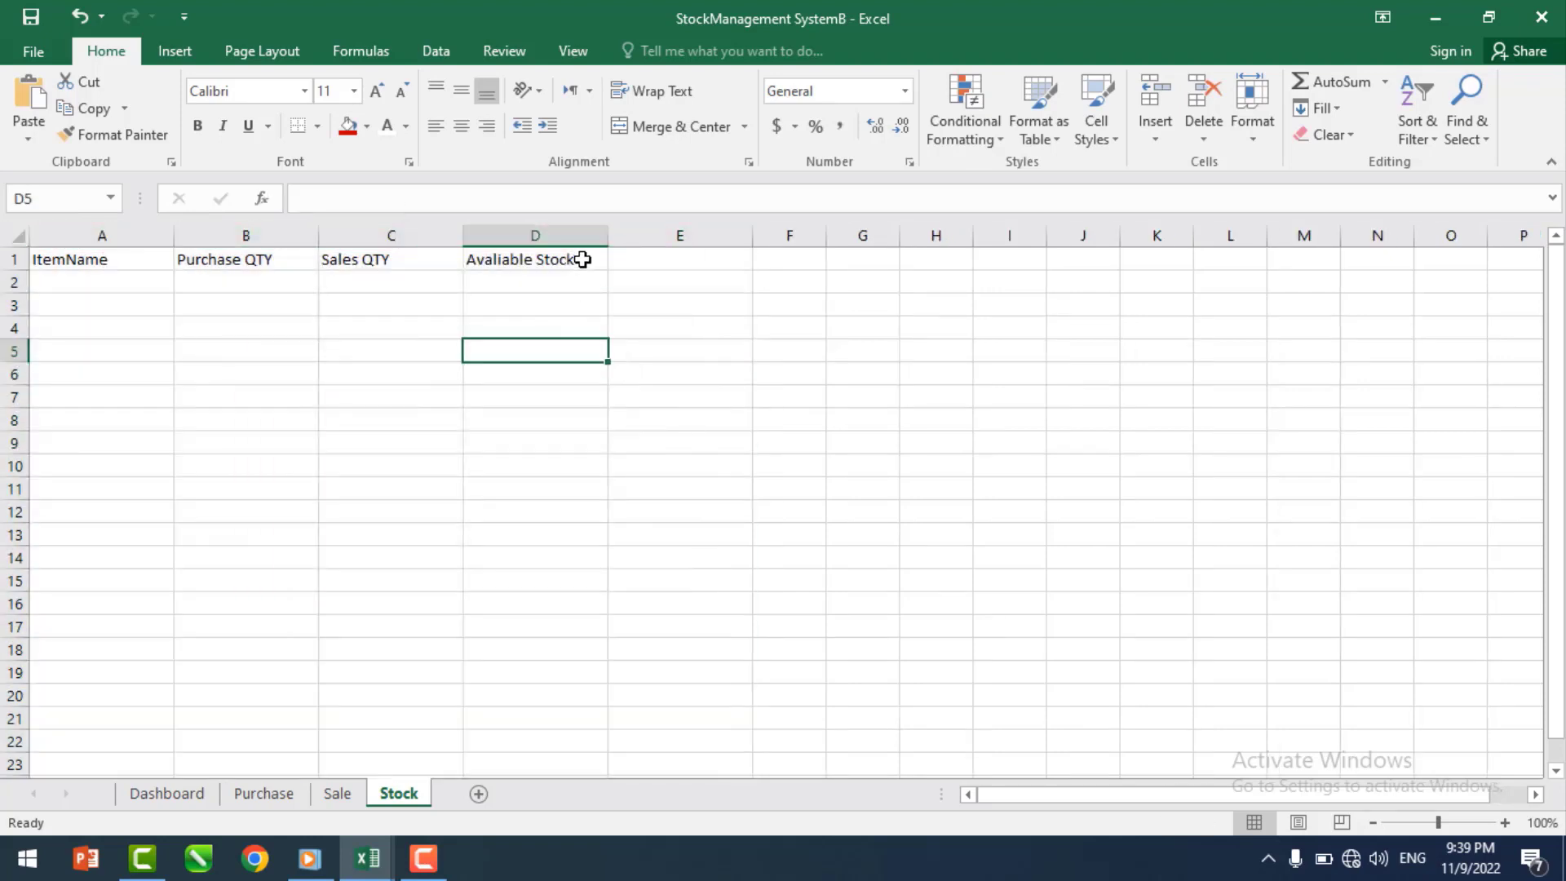
- Format the headers in A1:D1 of the Stock sheet with red fill, white bold text and centre alignment
drag(584, 259, 123, 259)
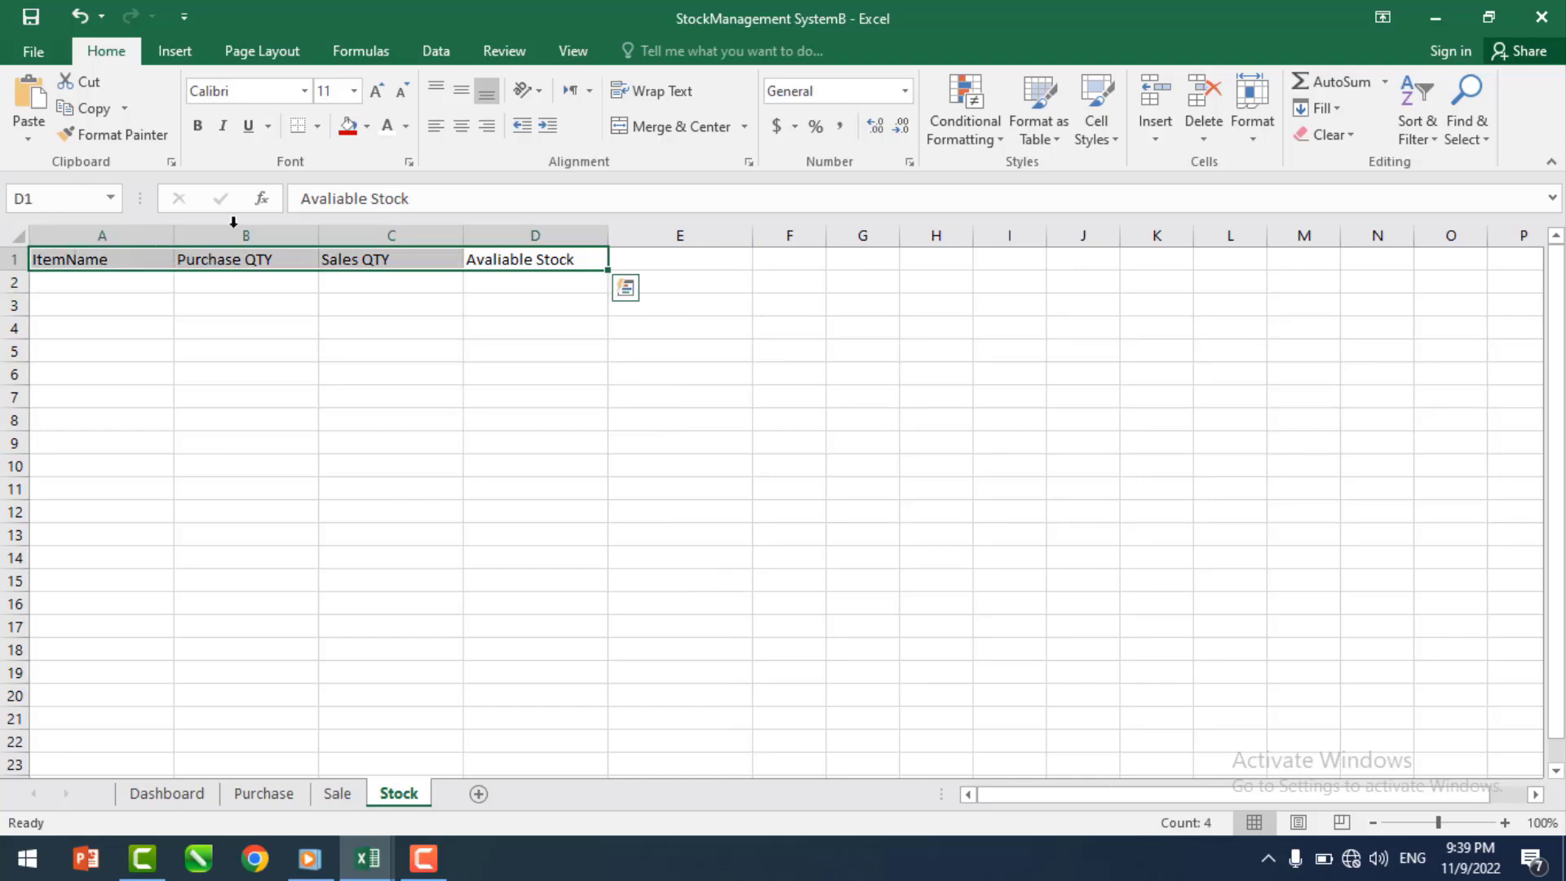
click(355, 131)
click(387, 127)
click(204, 129)
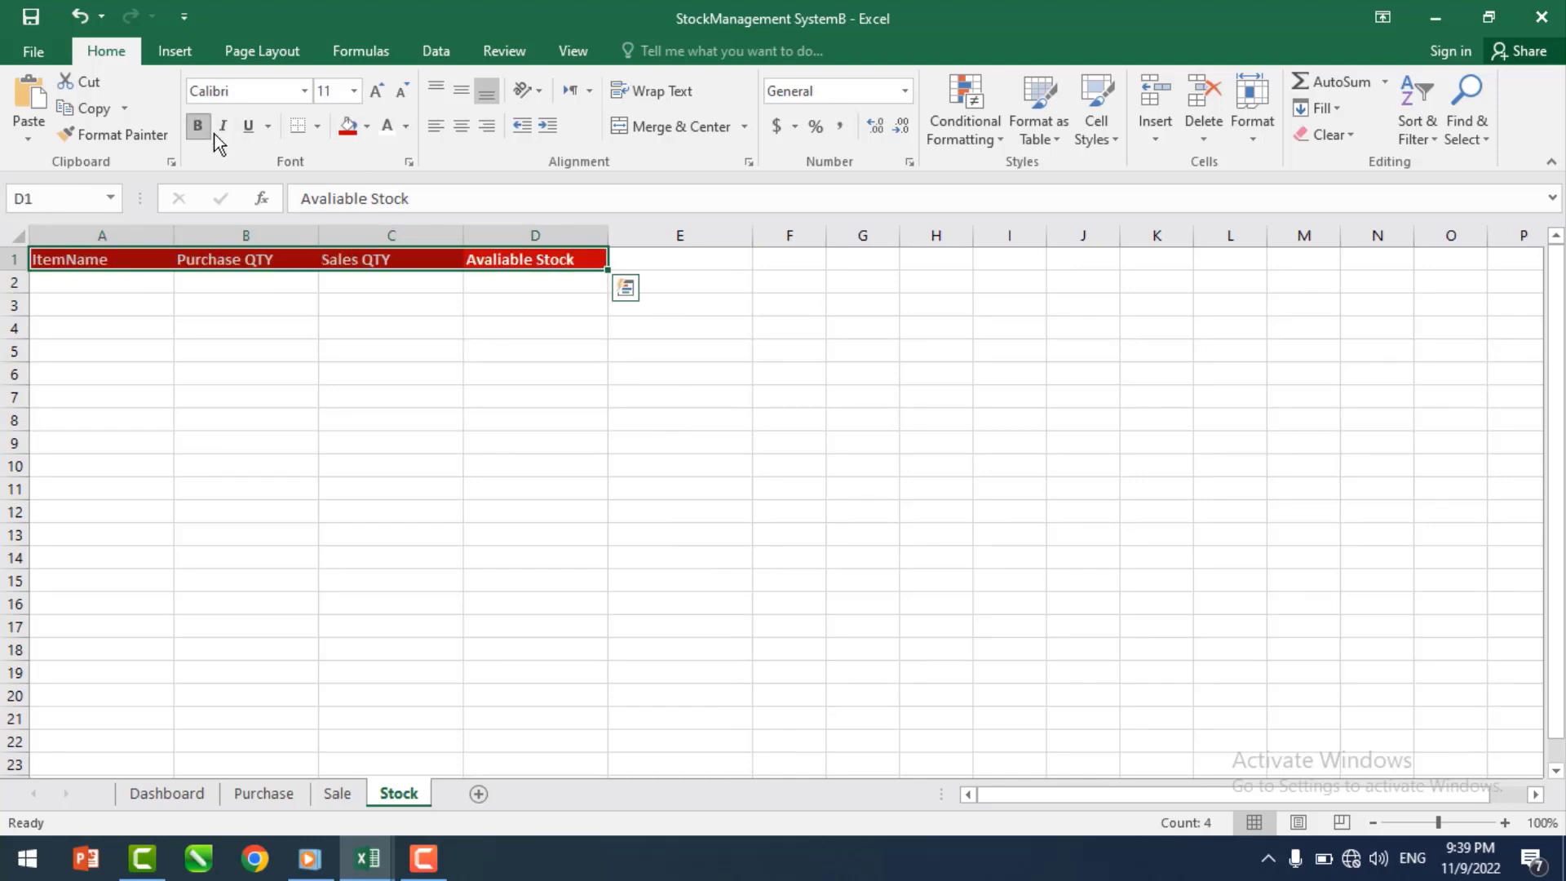
click(461, 126)
click(392, 416)
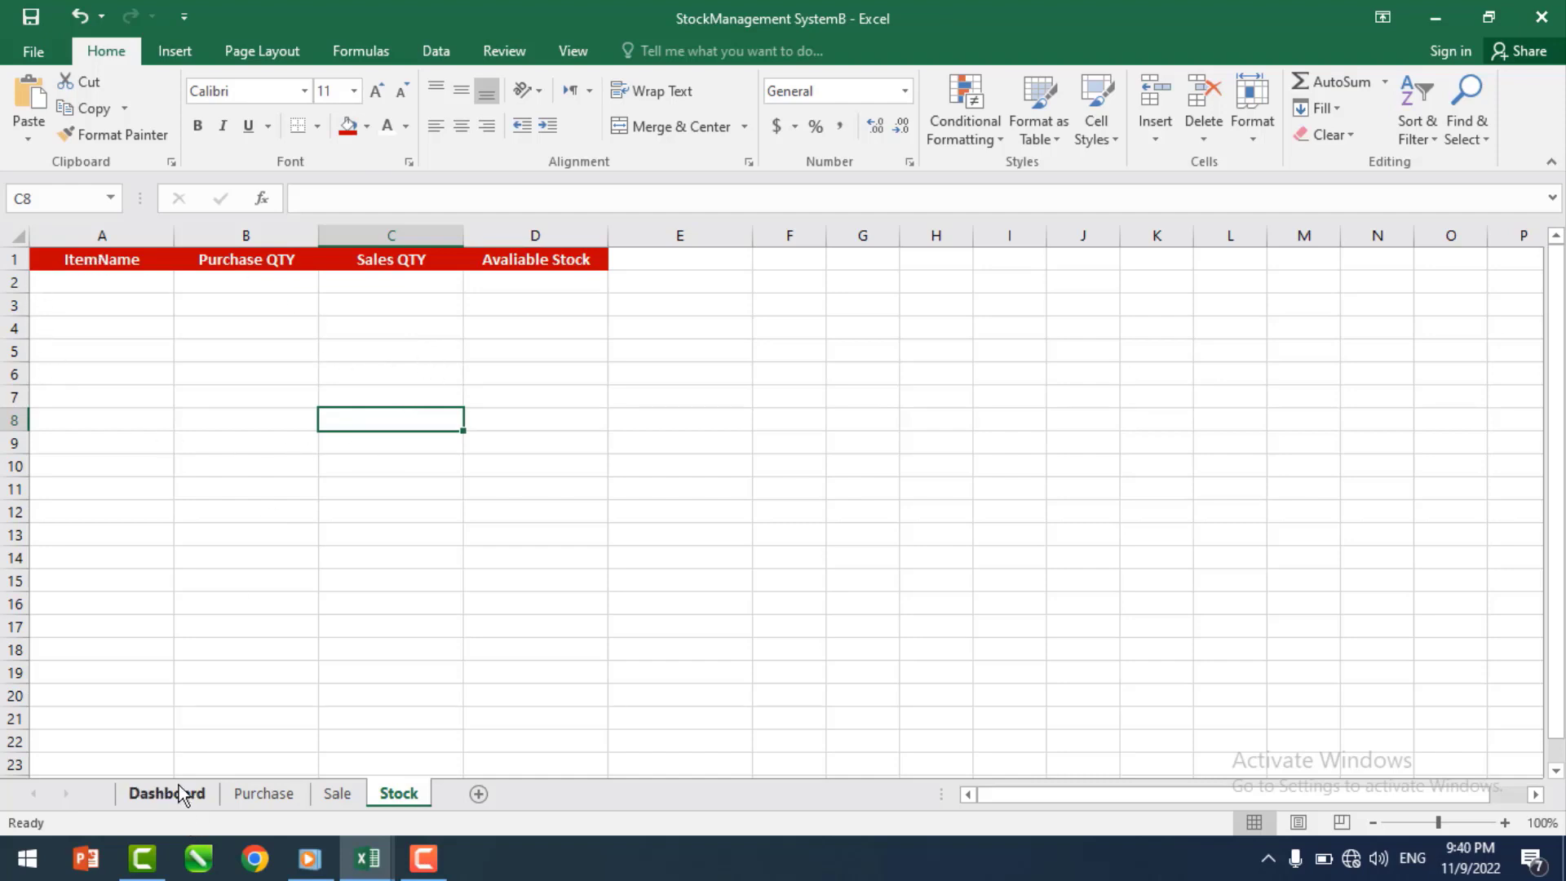
- Copy the Dashboard button from the Purchase sheet to the Stock sheet and place it over F1:G2
click(280, 797)
click(767, 279)
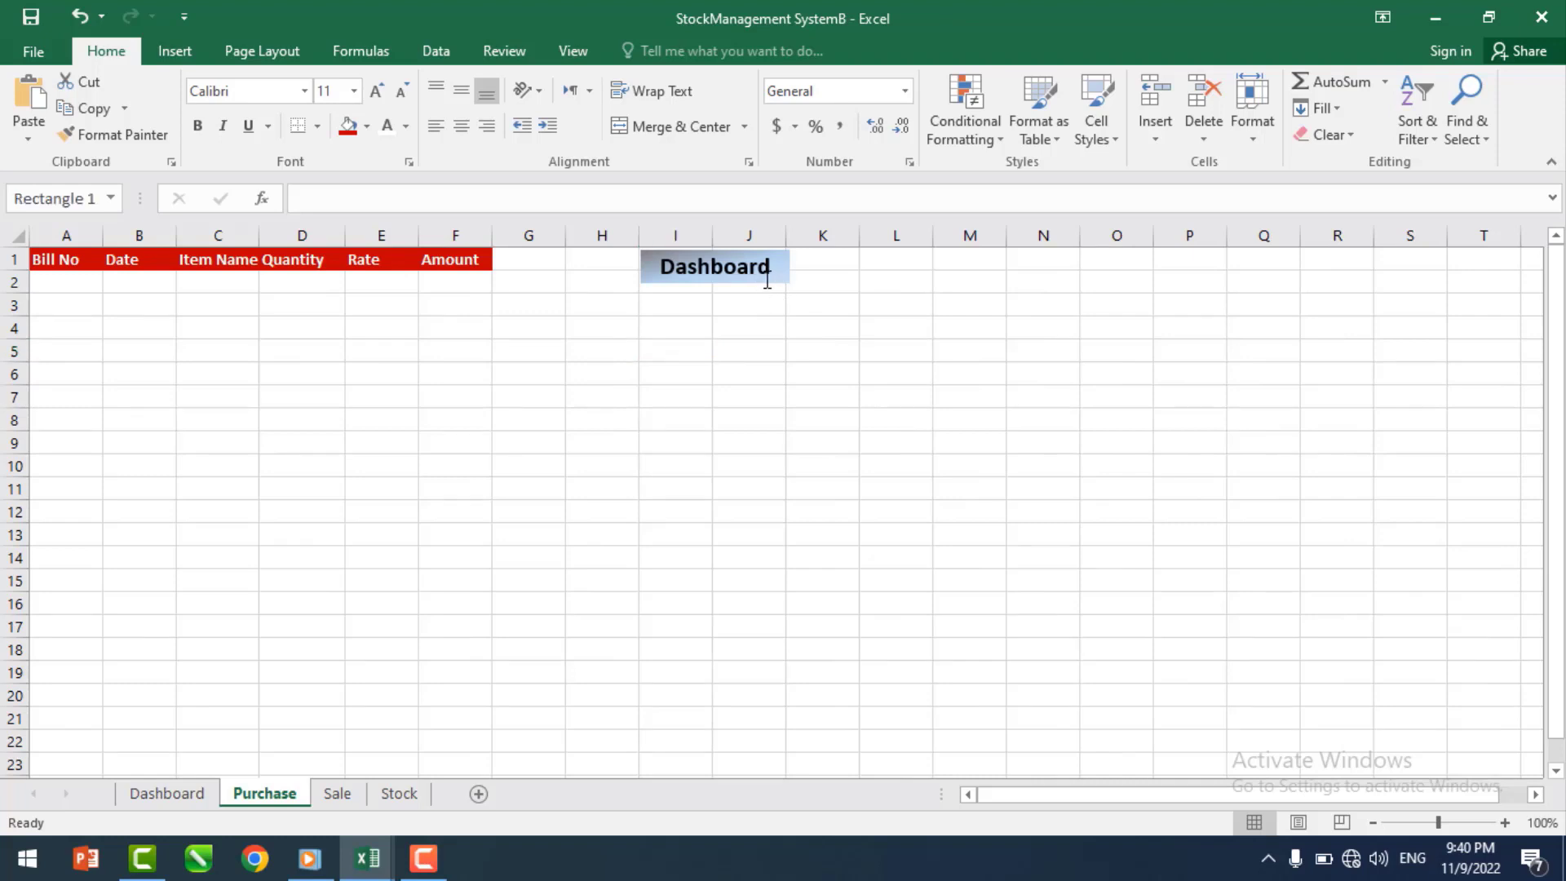
click(749, 280)
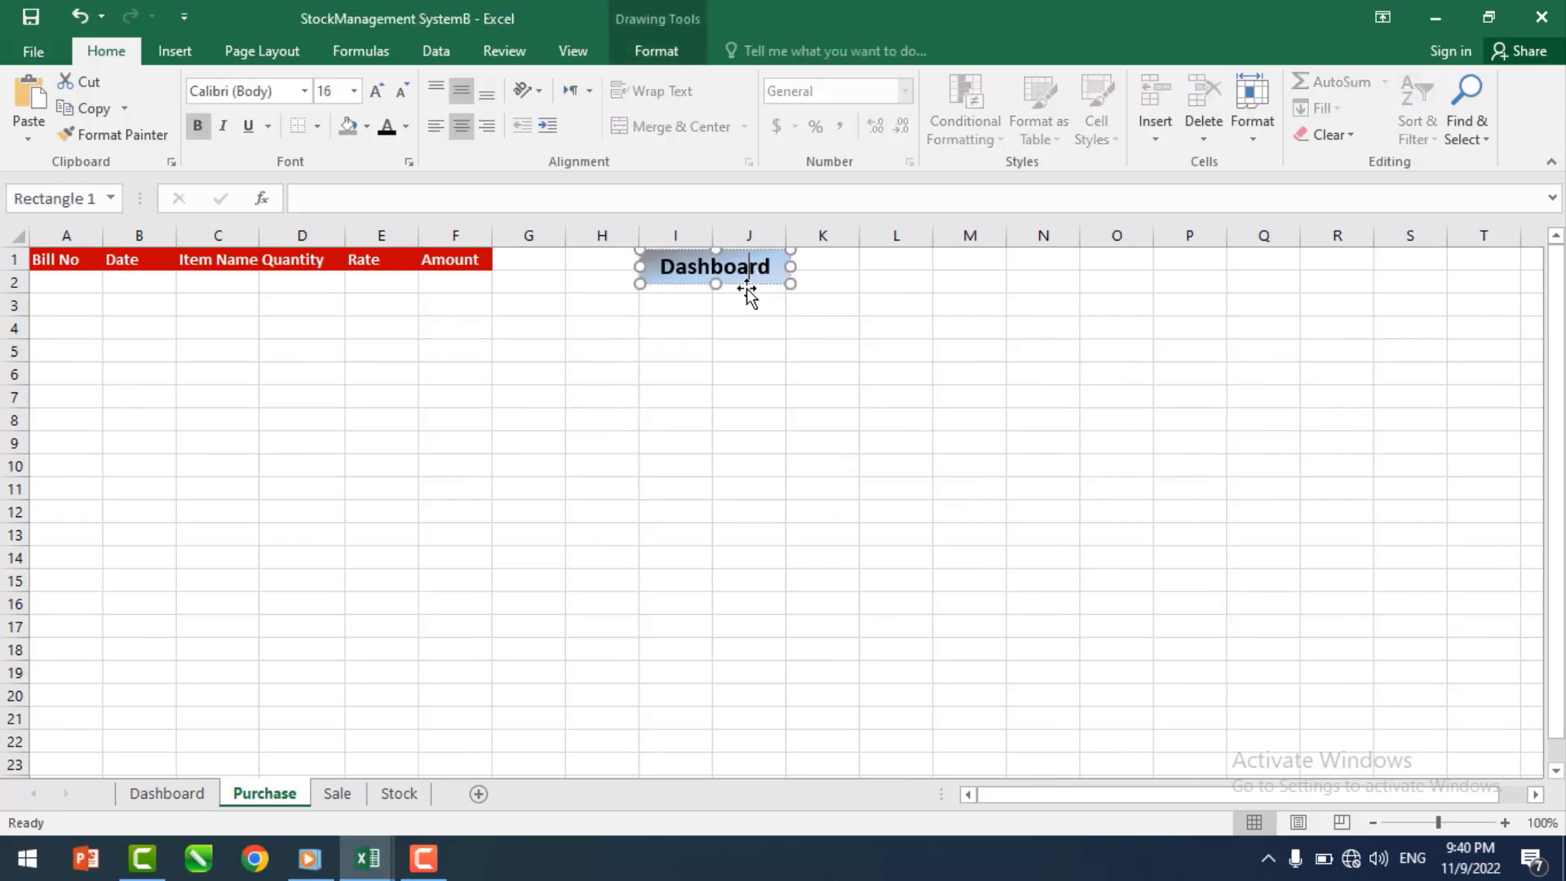
click(734, 355)
click(738, 286)
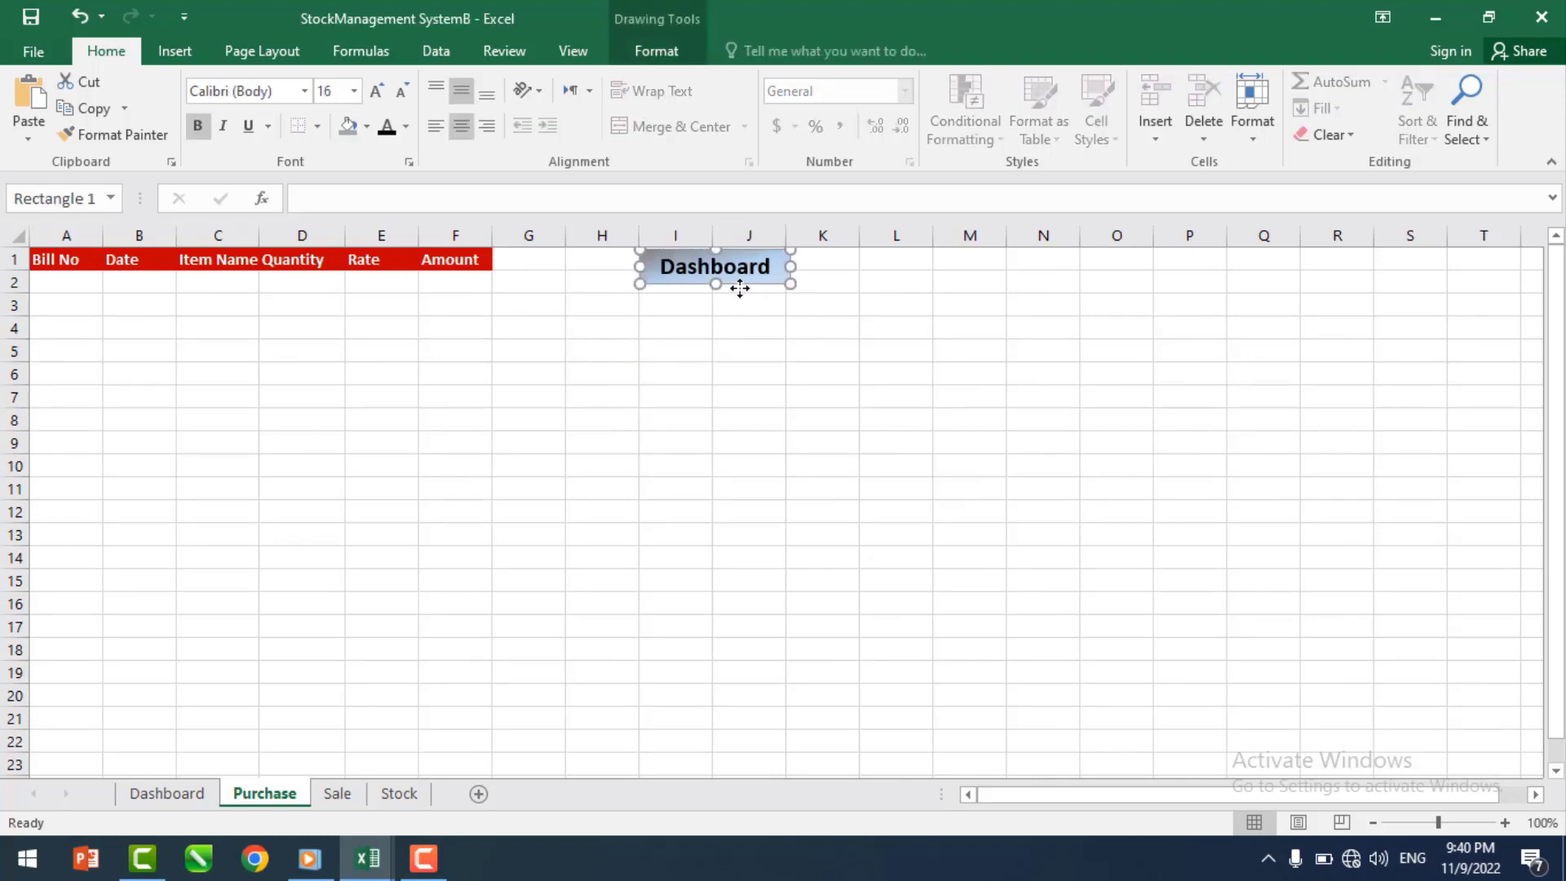
key(ctrl+c)
click(404, 798)
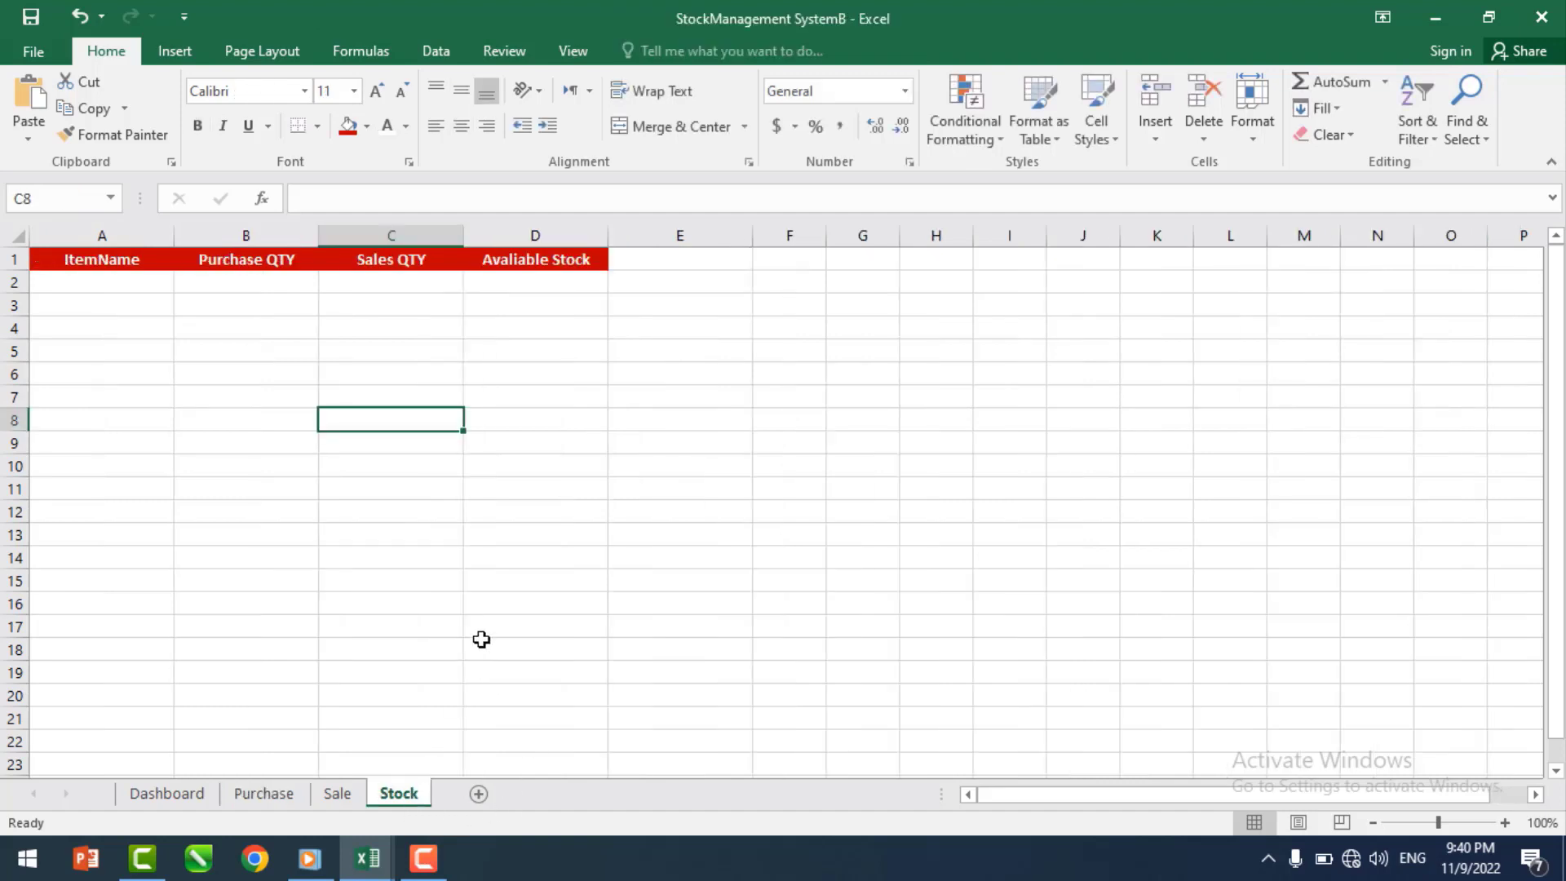
key(ctrl+v)
drag(433, 417, 863, 245)
click(703, 493)
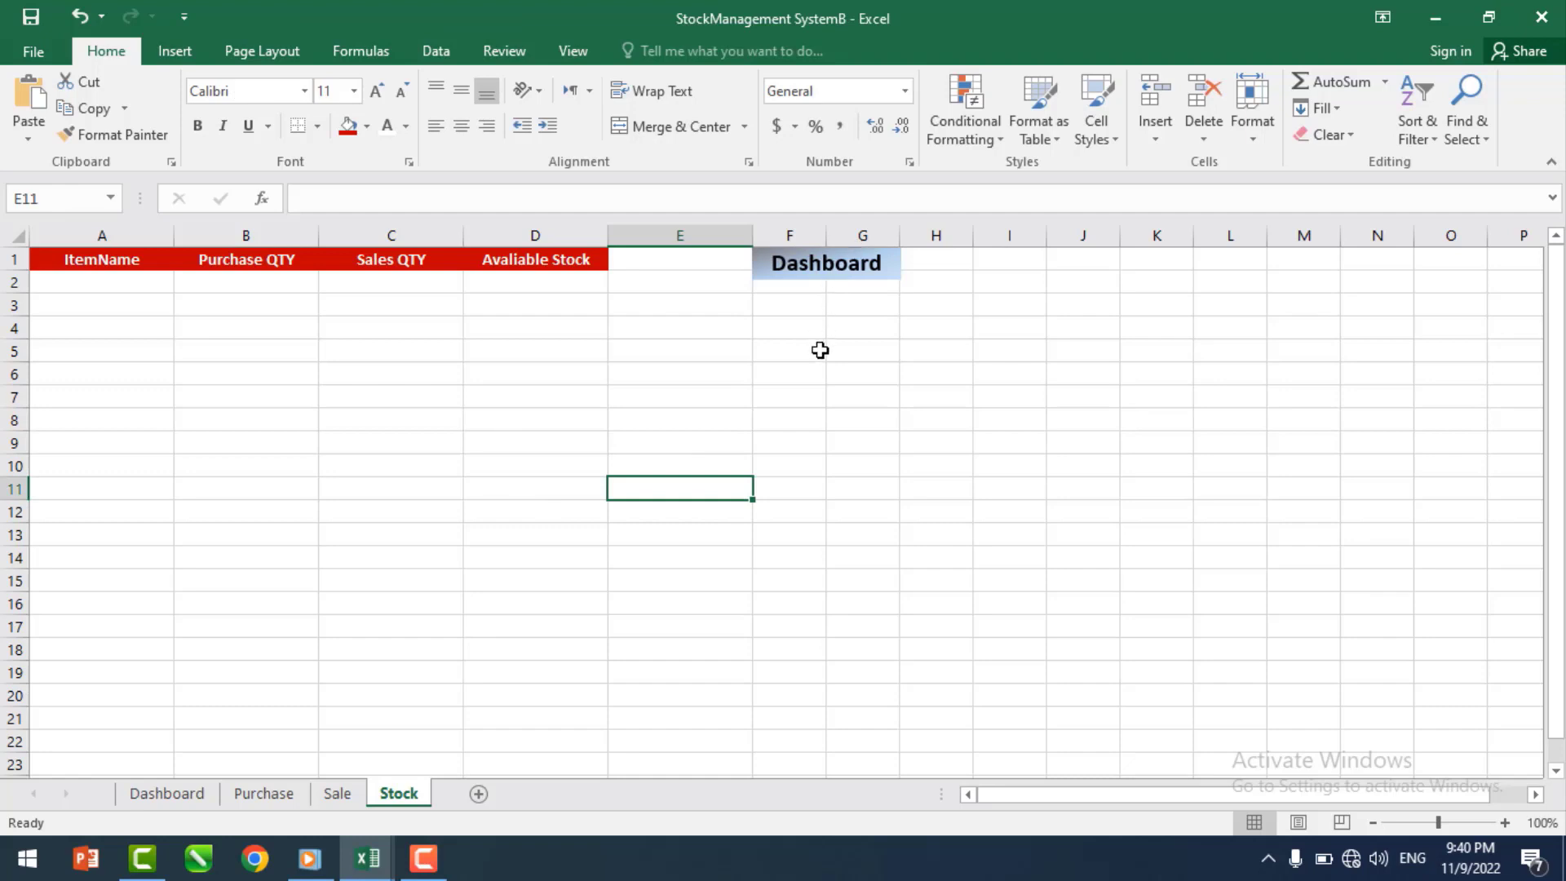
- Enter the item names Hp Laptop, Dell Laptop, Apple Laptop and Iphone in A2:A5
click(133, 283)
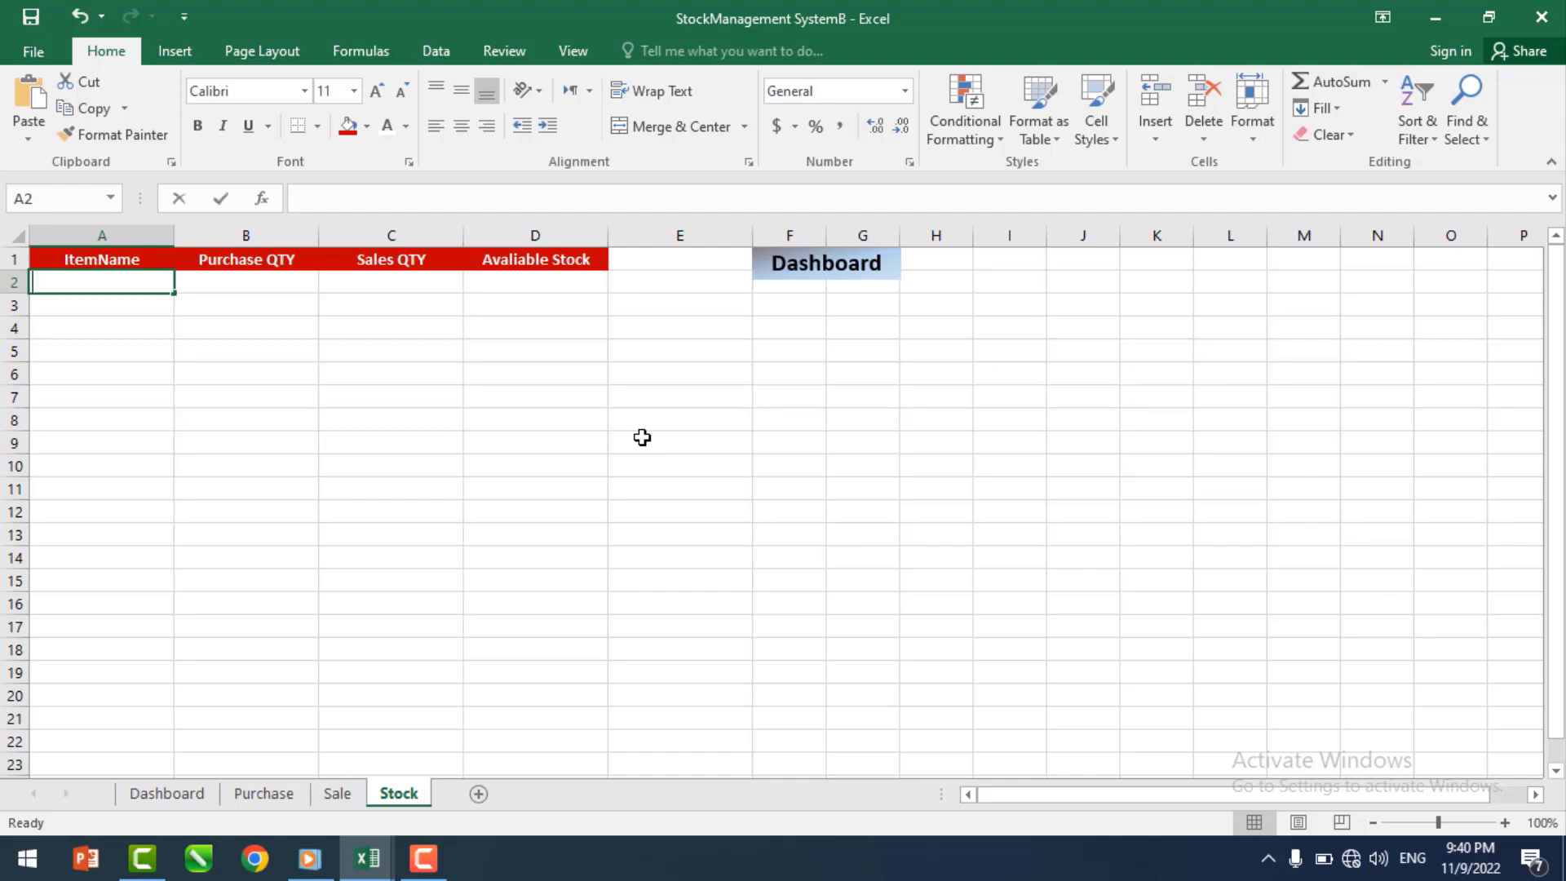
text(Hp Laptop)
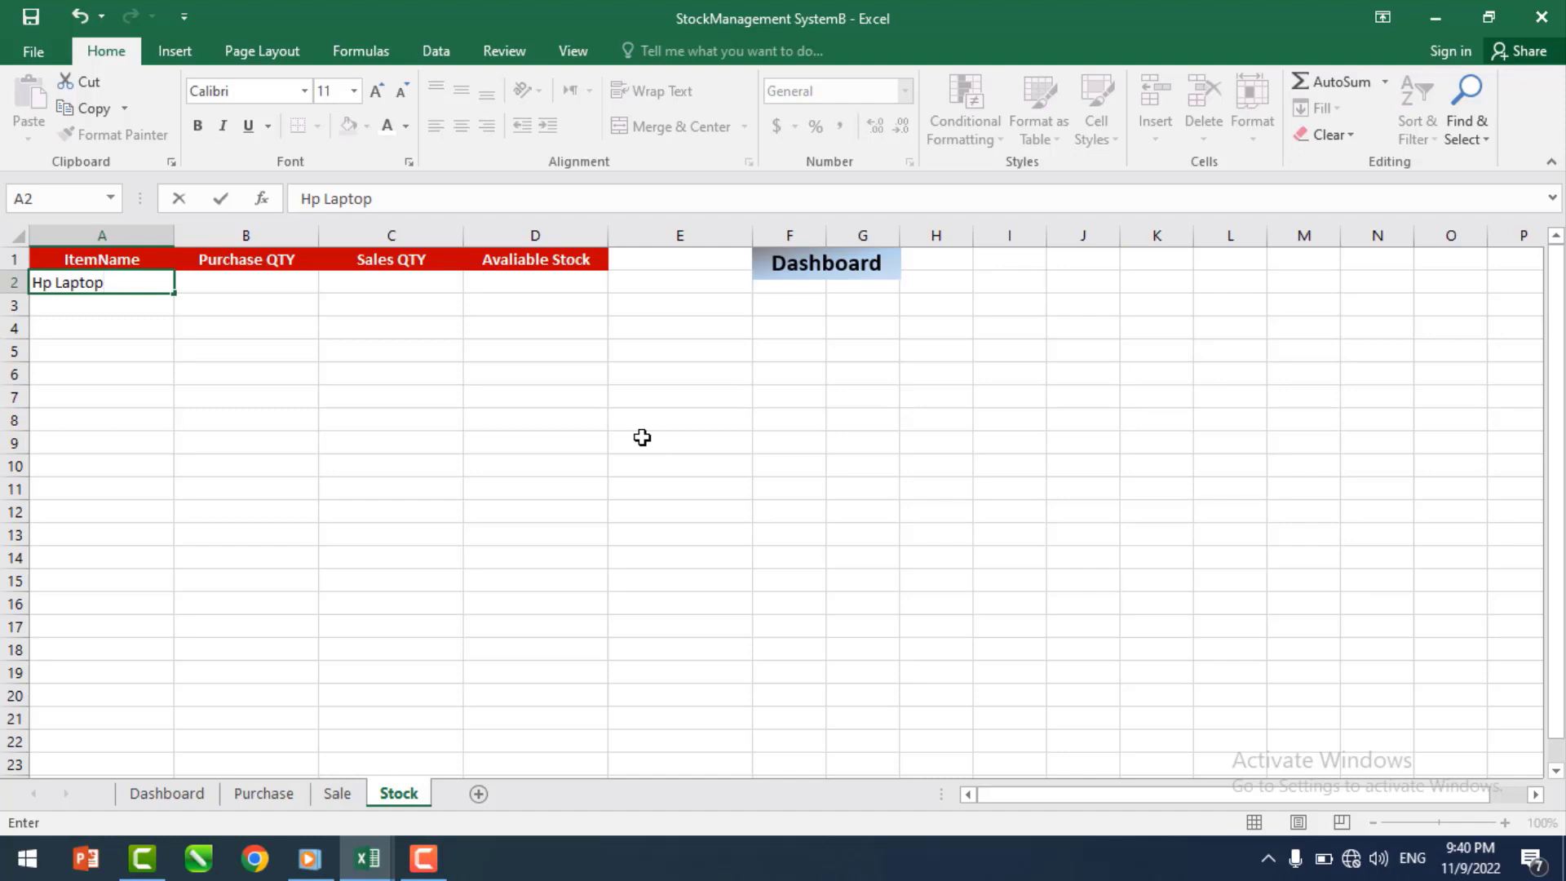
key(Return)
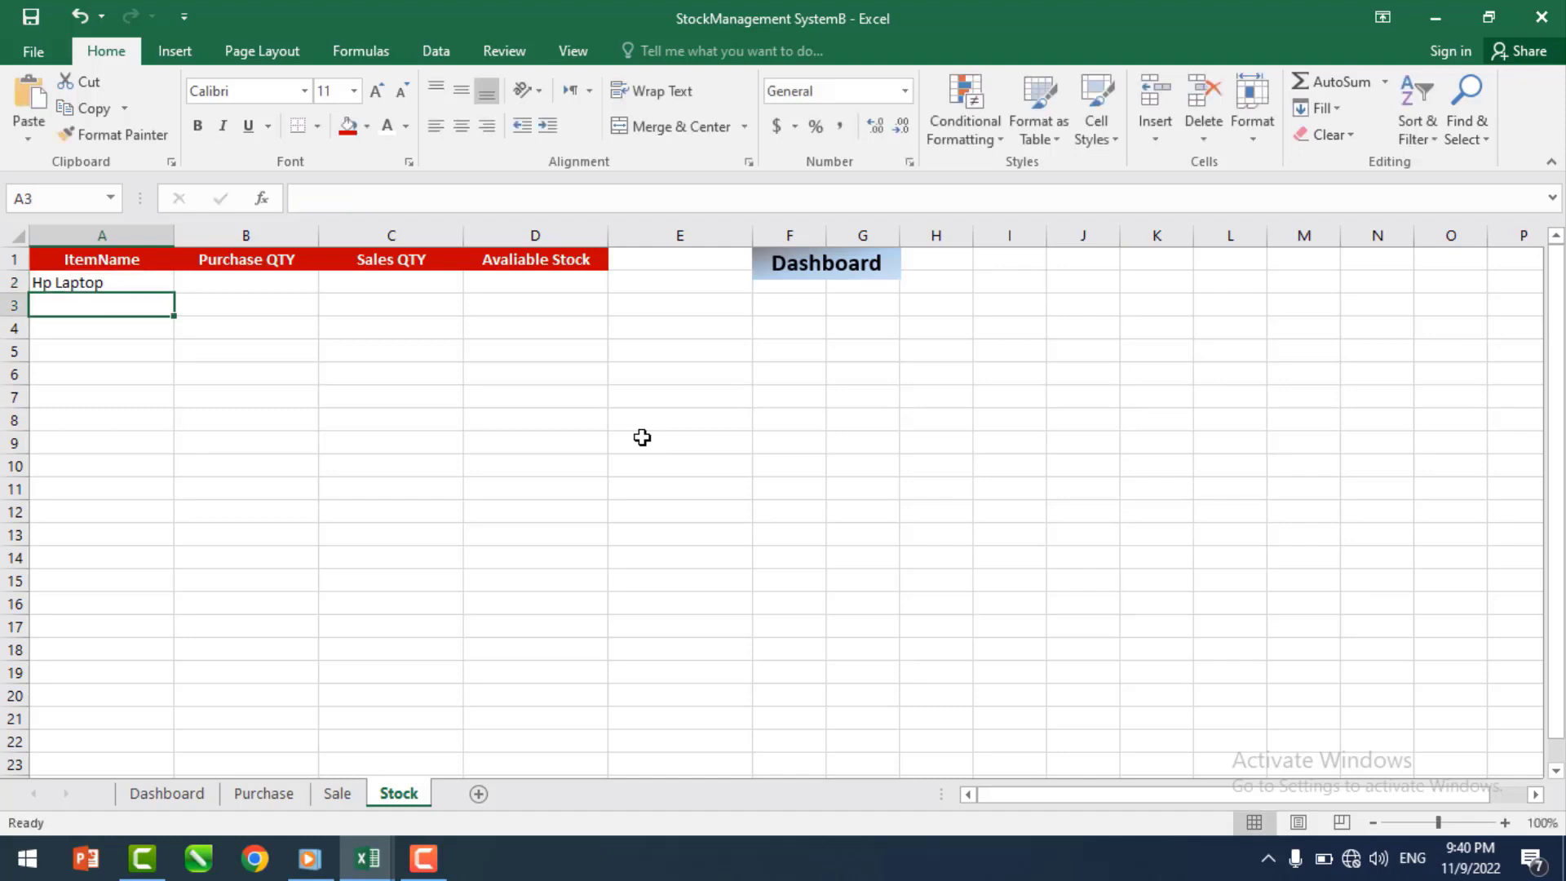
text(Dell Laptop)
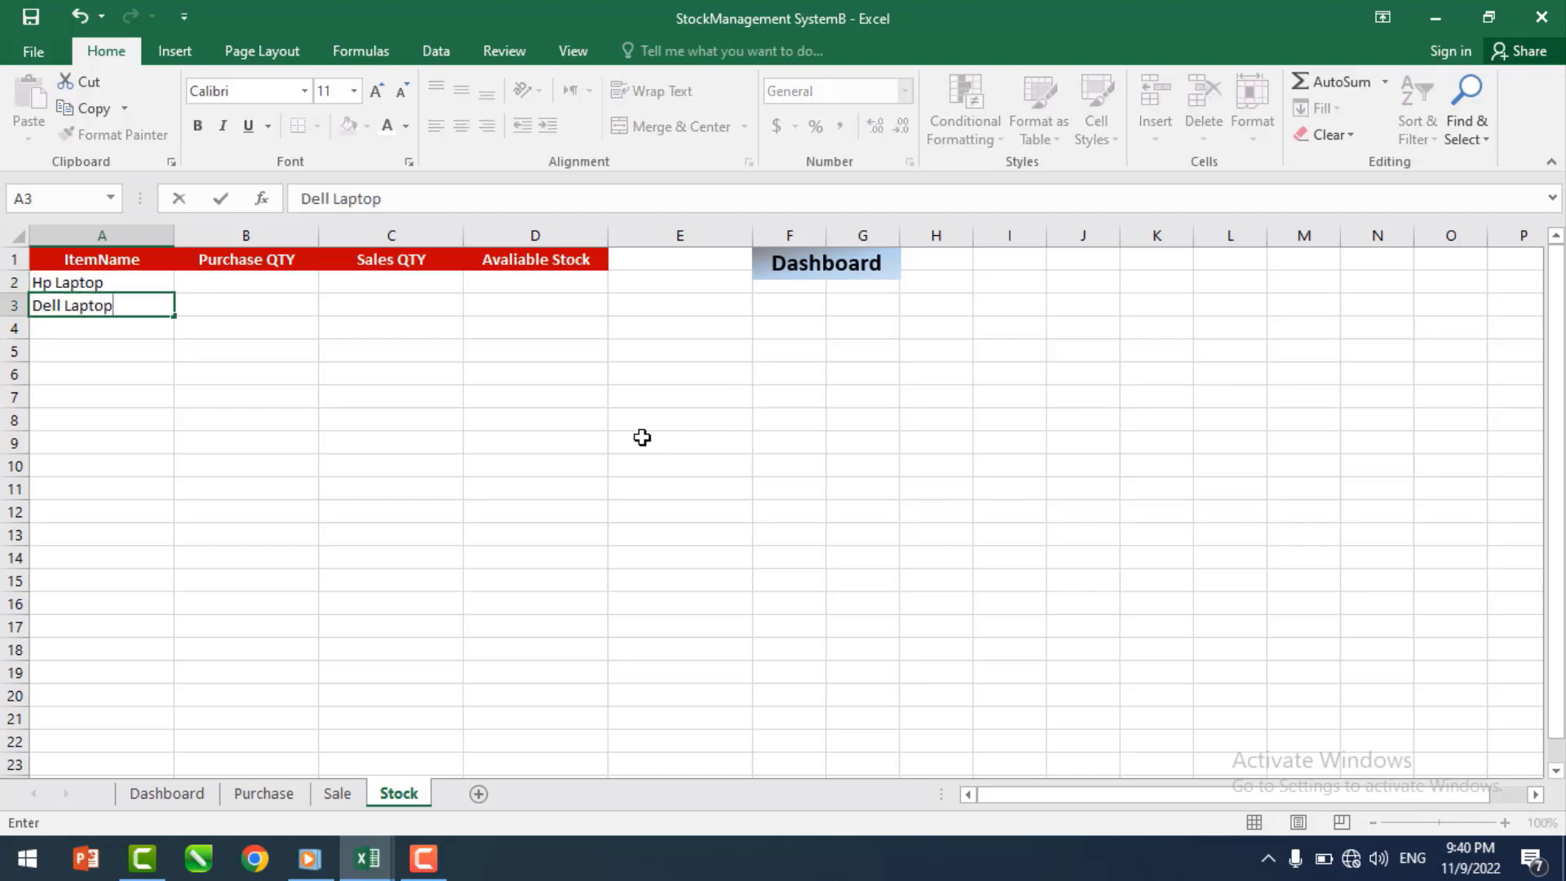
key(Return)
text(A)
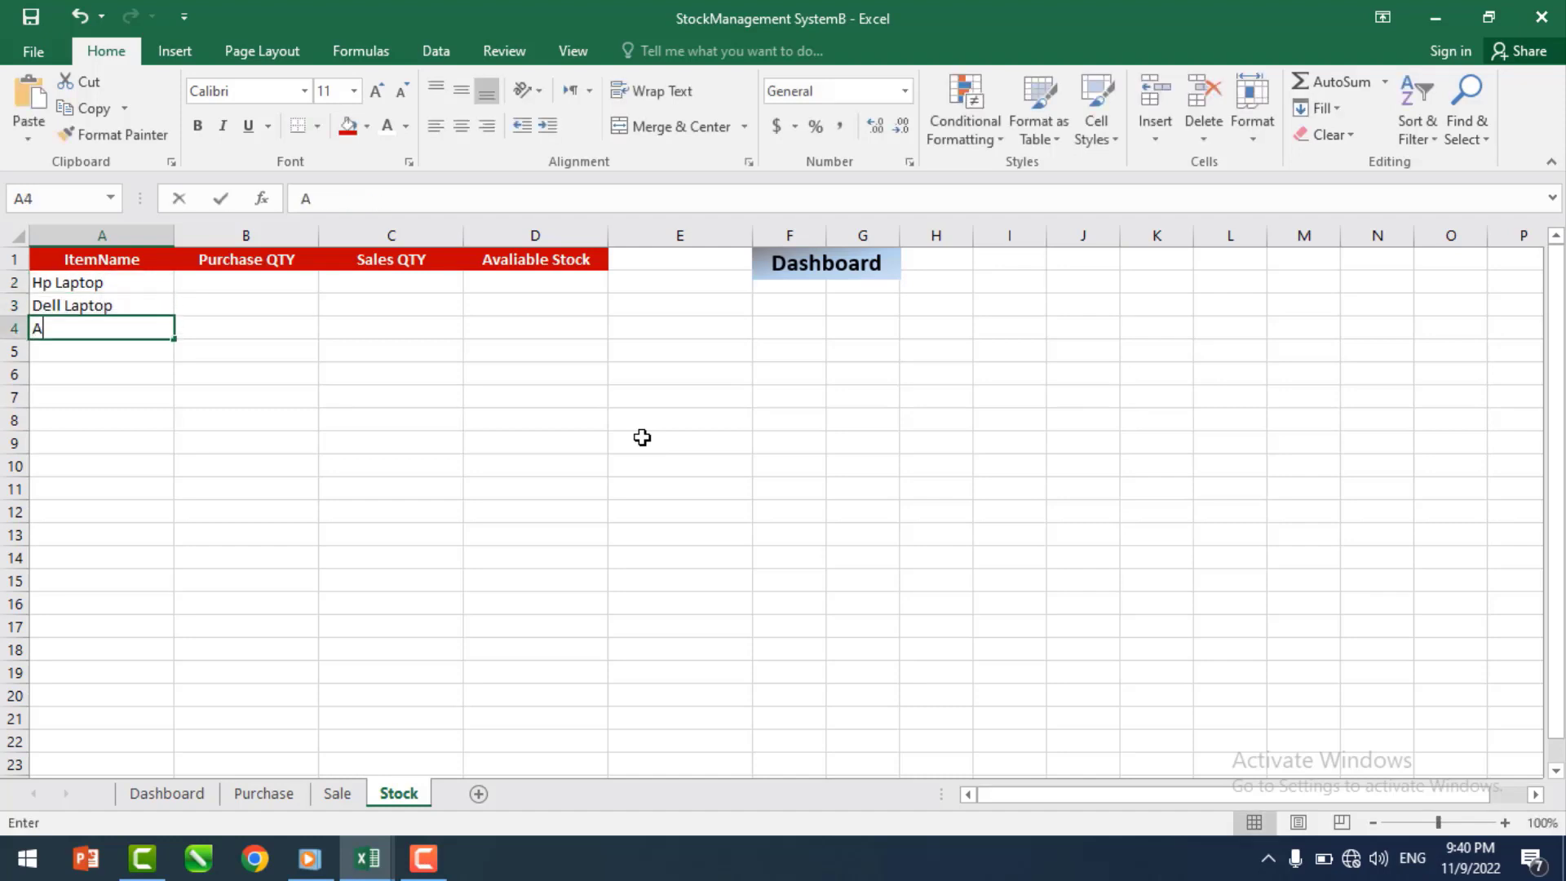
text(pple Laptop)
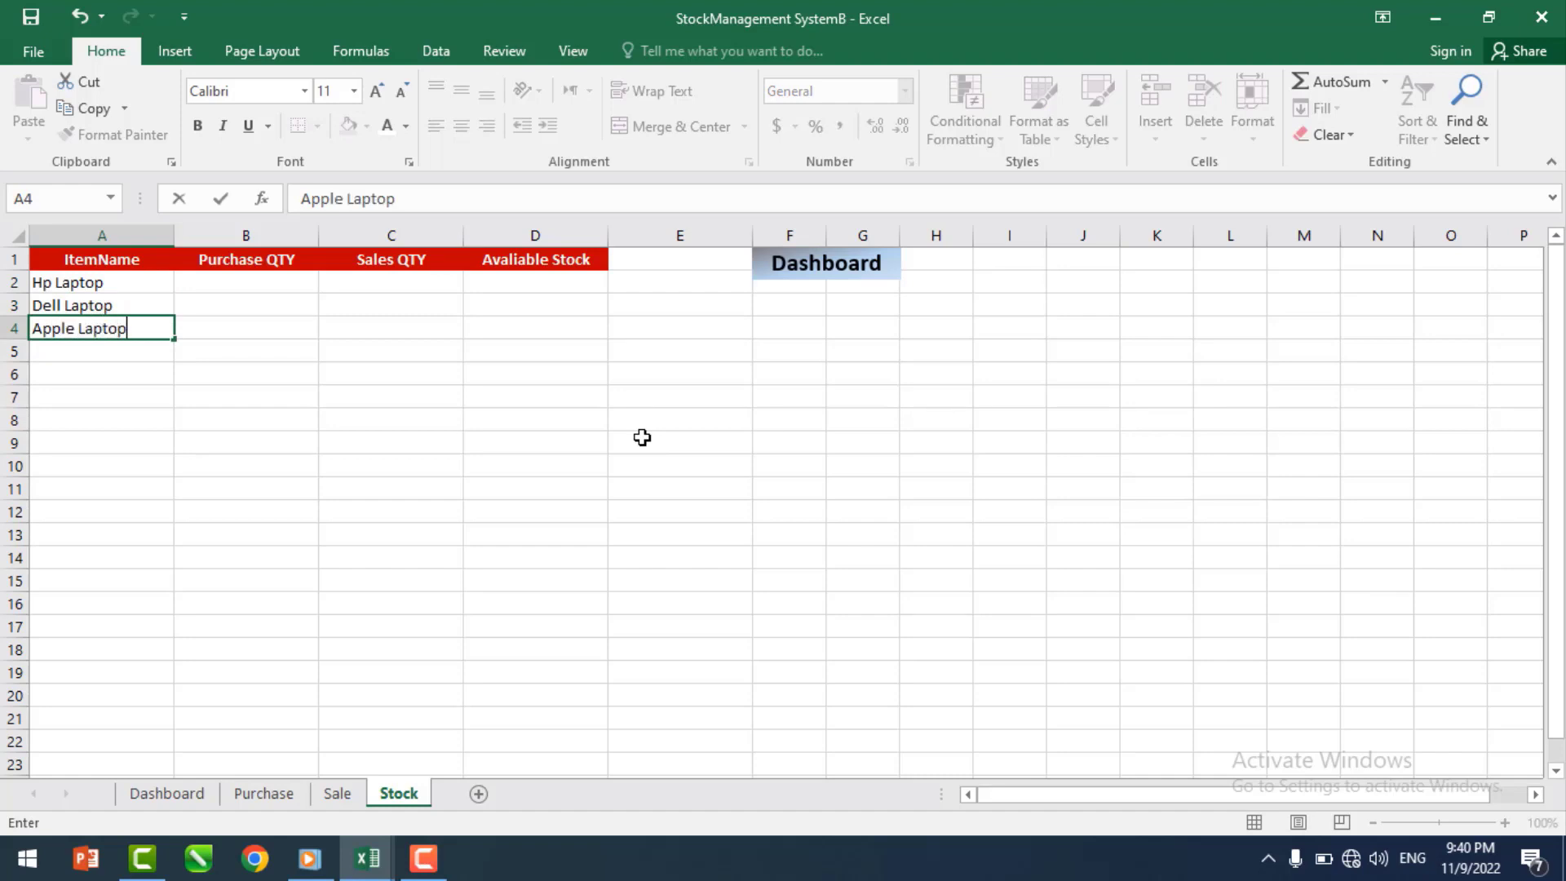
key(Return)
text(Iphone)
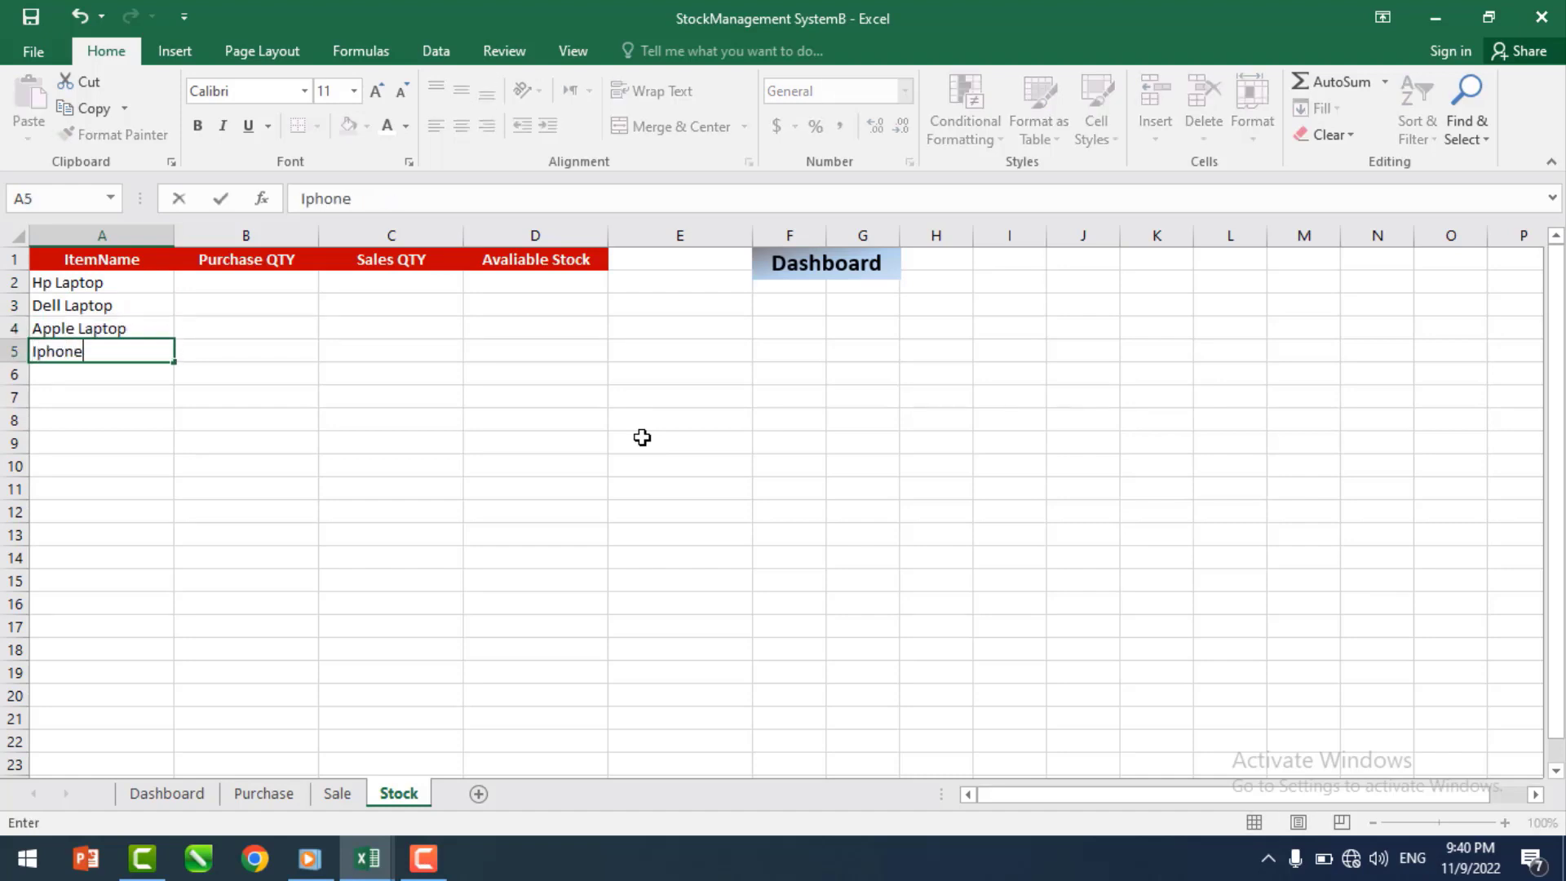
key(Return)
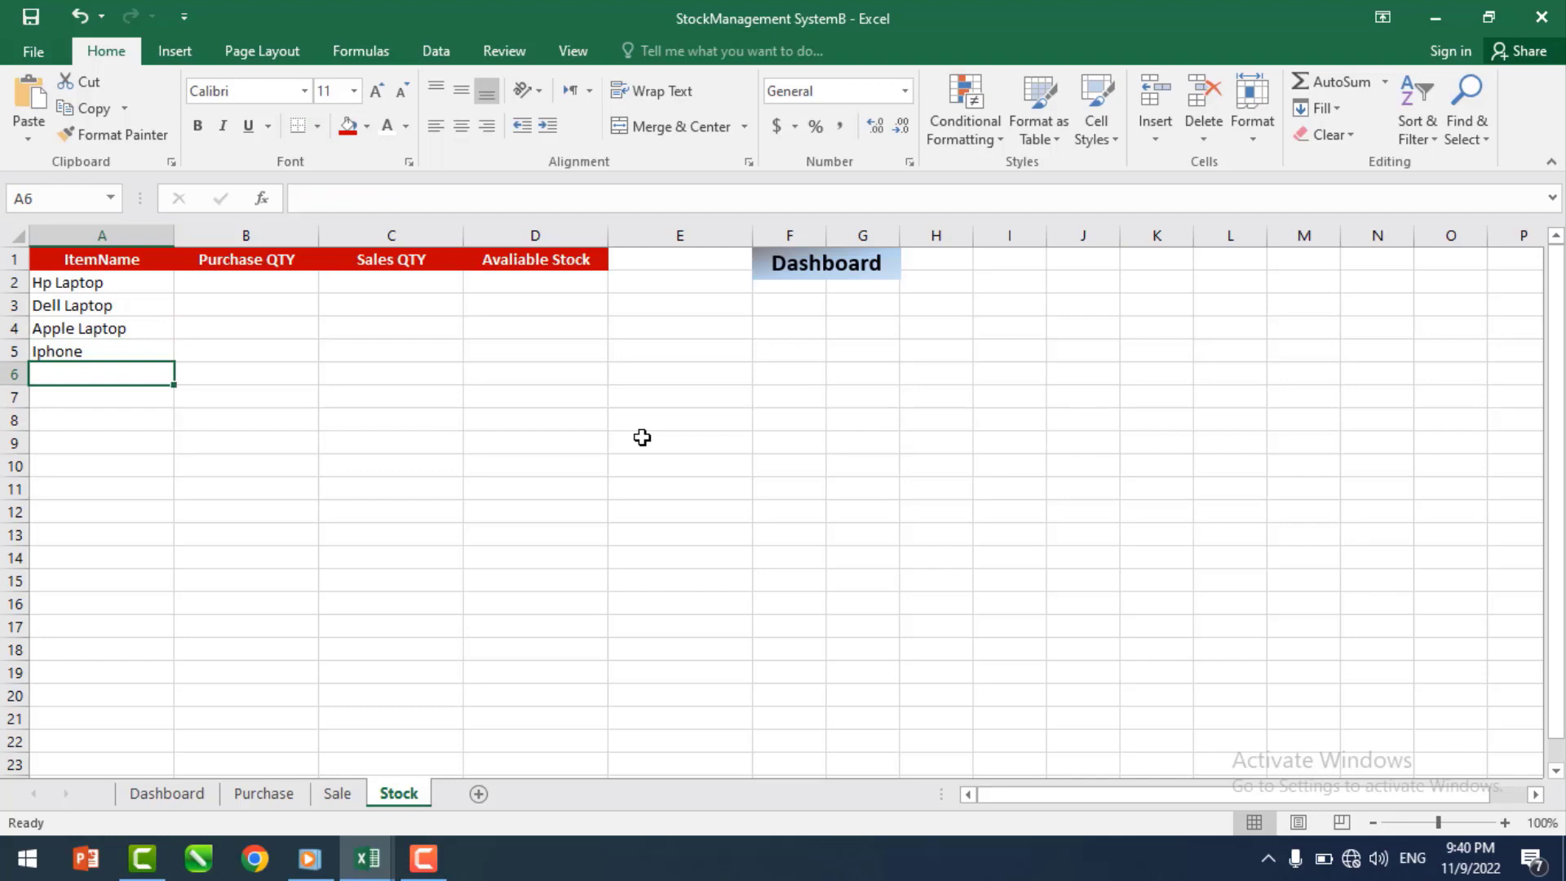
- Enter the item names Printer, Screen, Mouse and Keyboard in A6:A9
text(Printer)
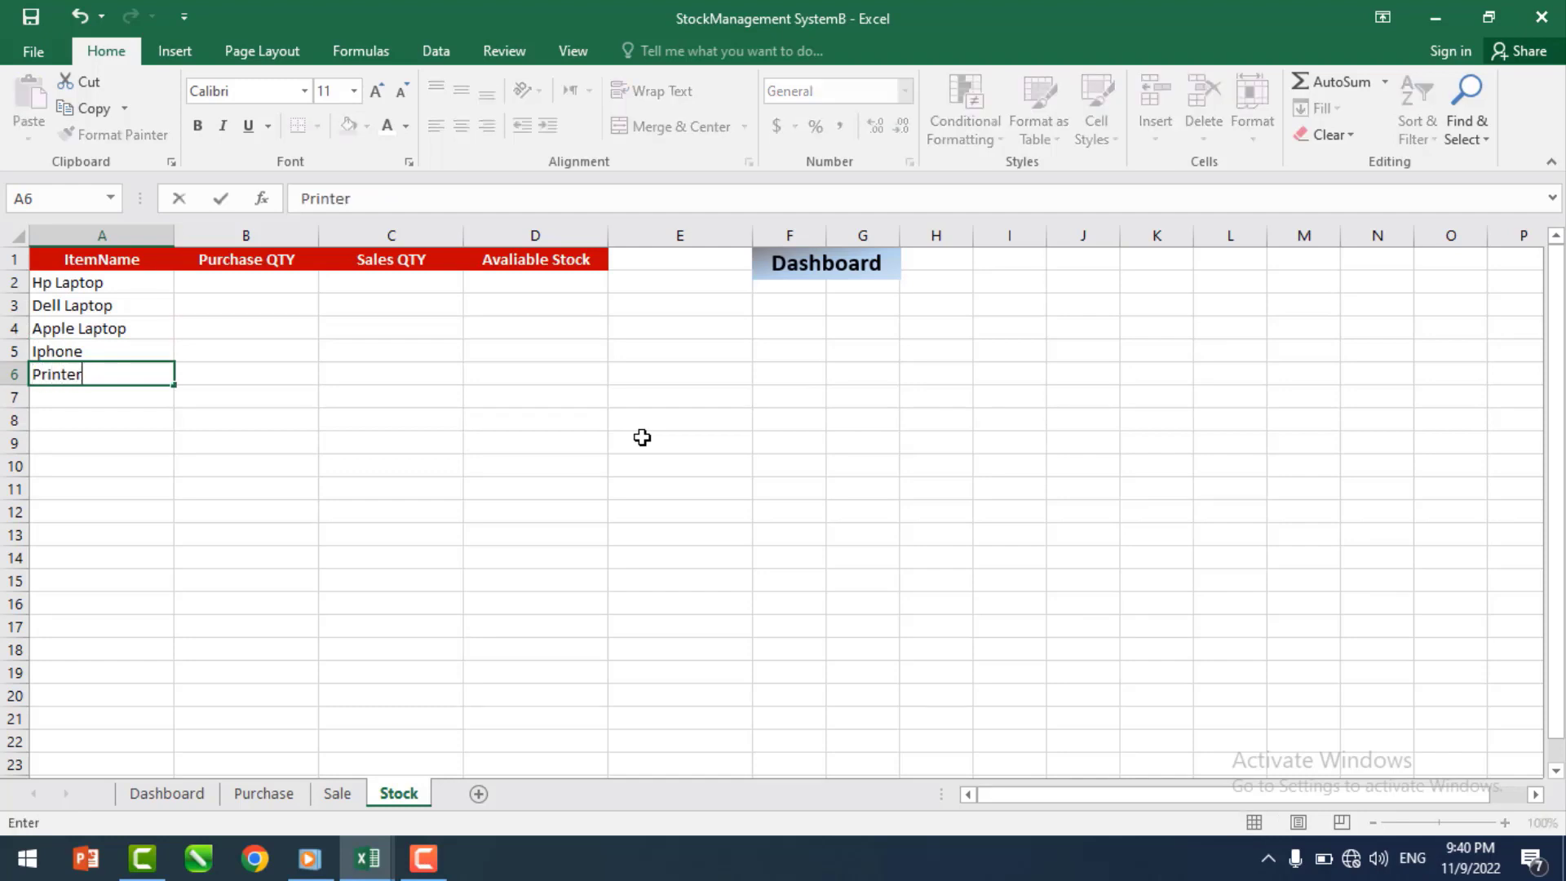
key(Return)
text(Scre)
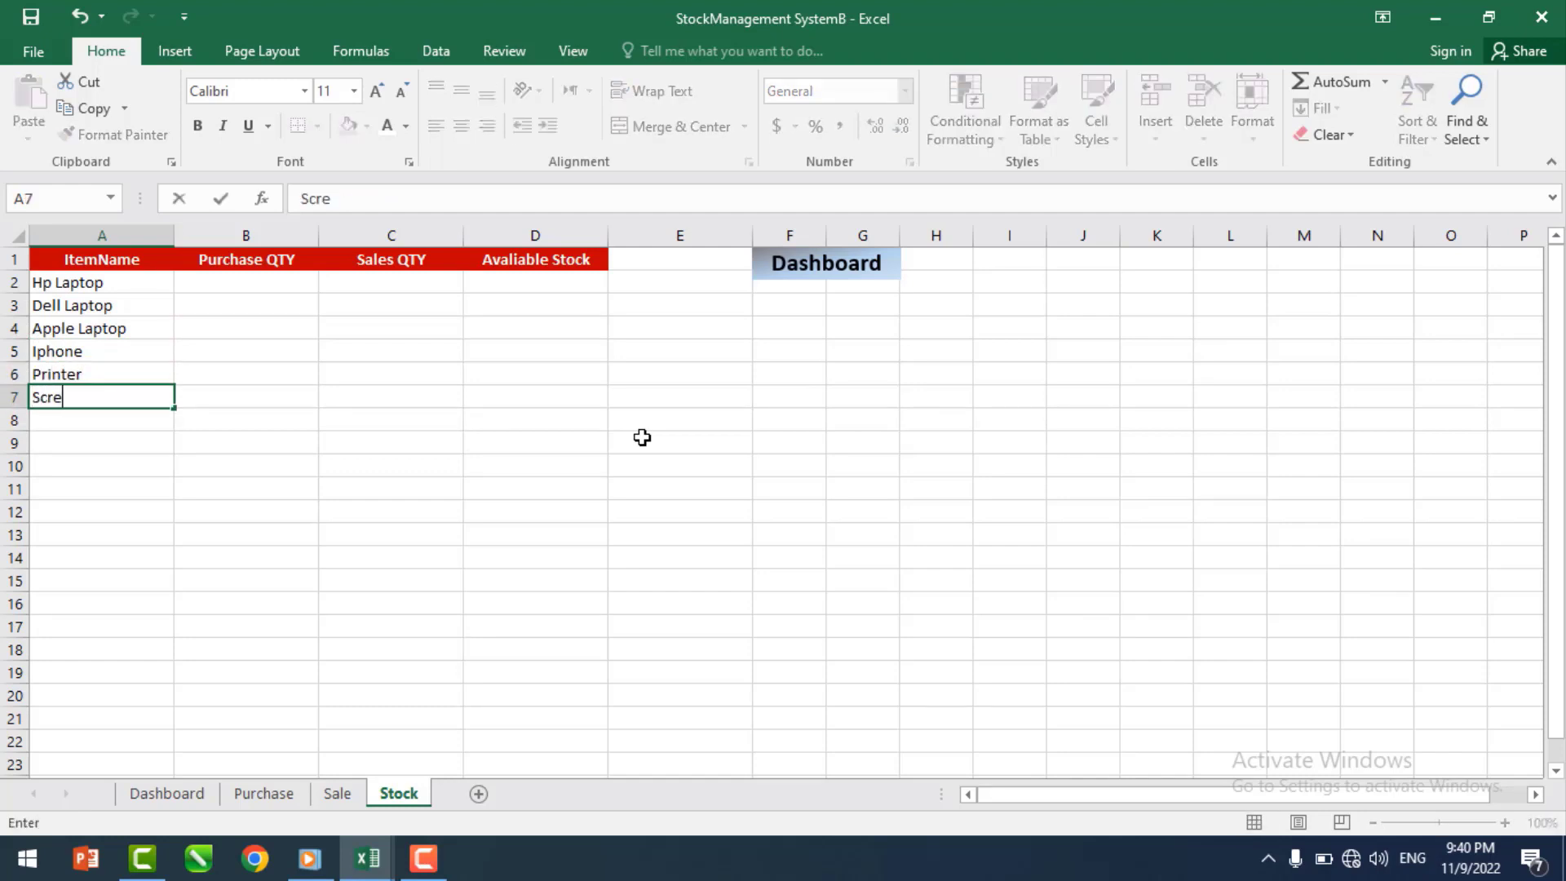
text(en)
key(Return)
text(Mou)
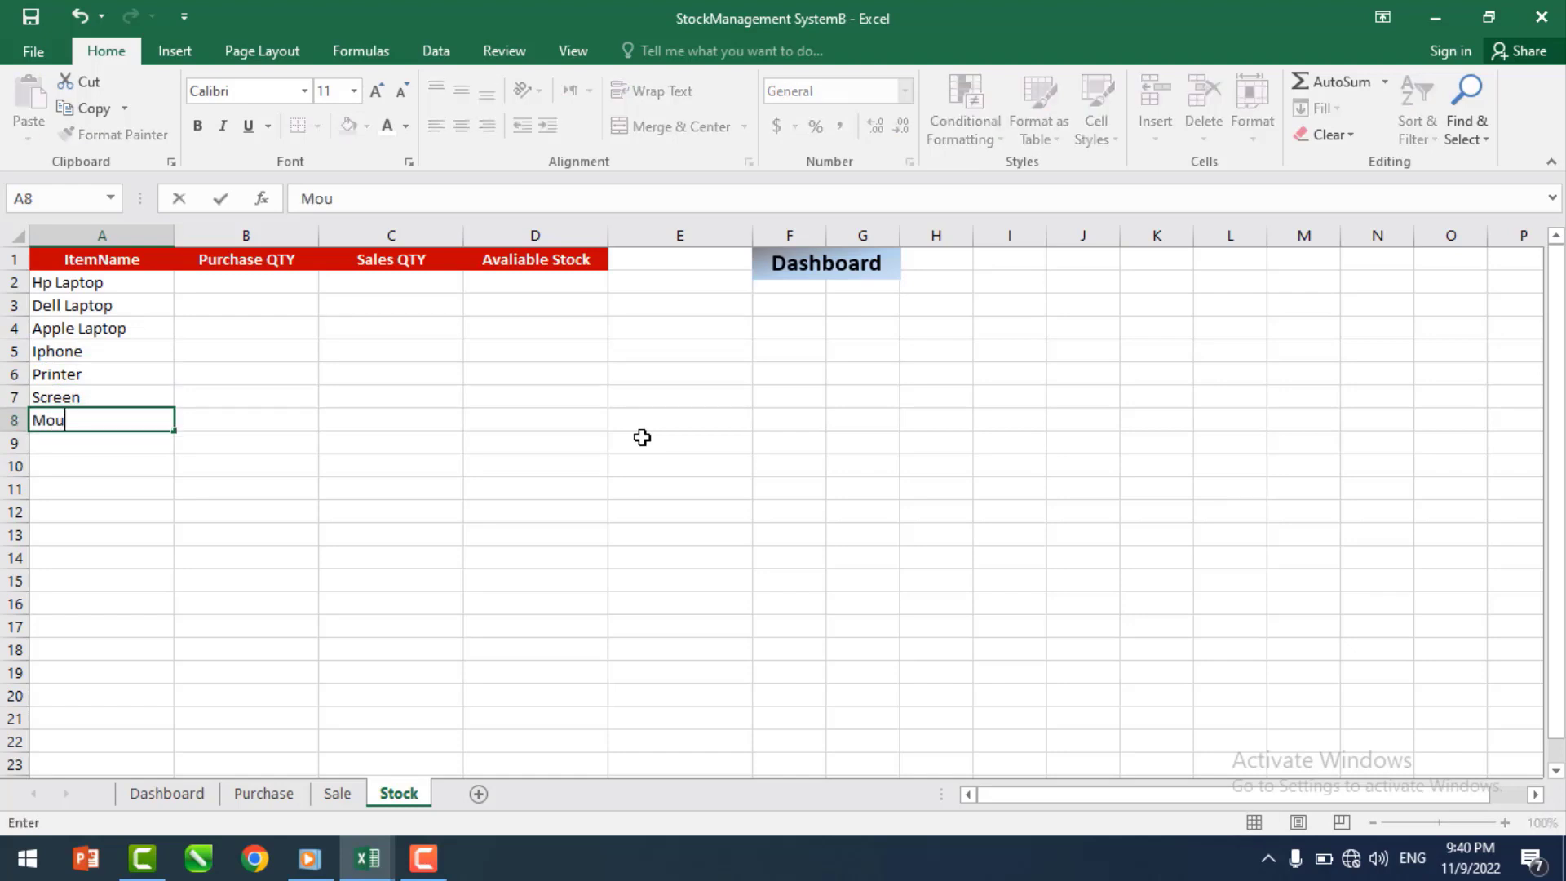
text(se)
key(Return)
text(Keyab)
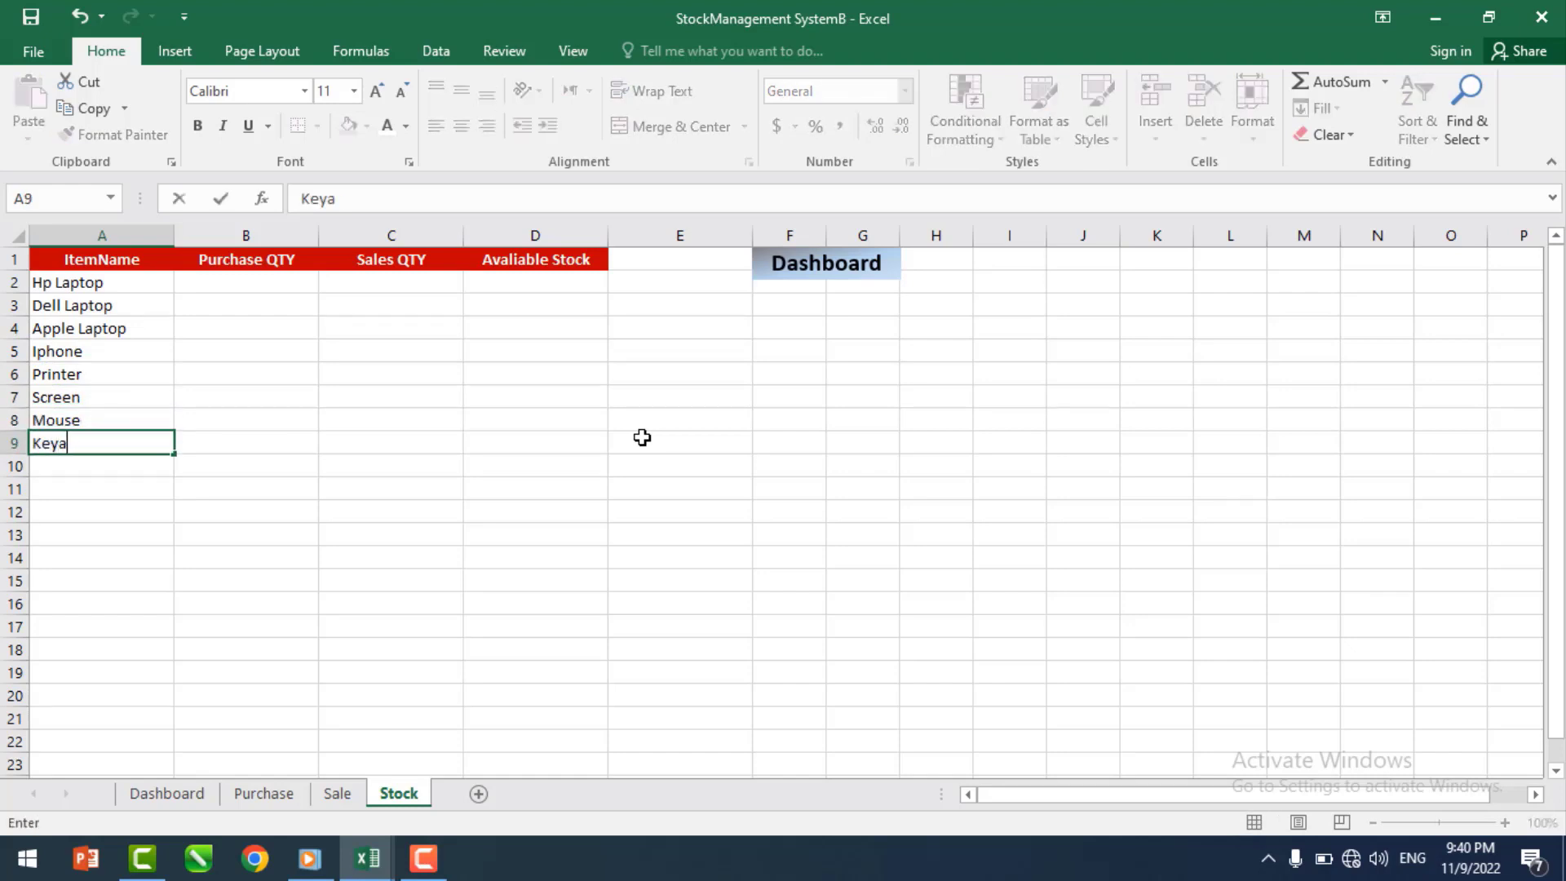
key(BackSpace)
key(BackSpace)
text(board)
click(594, 425)
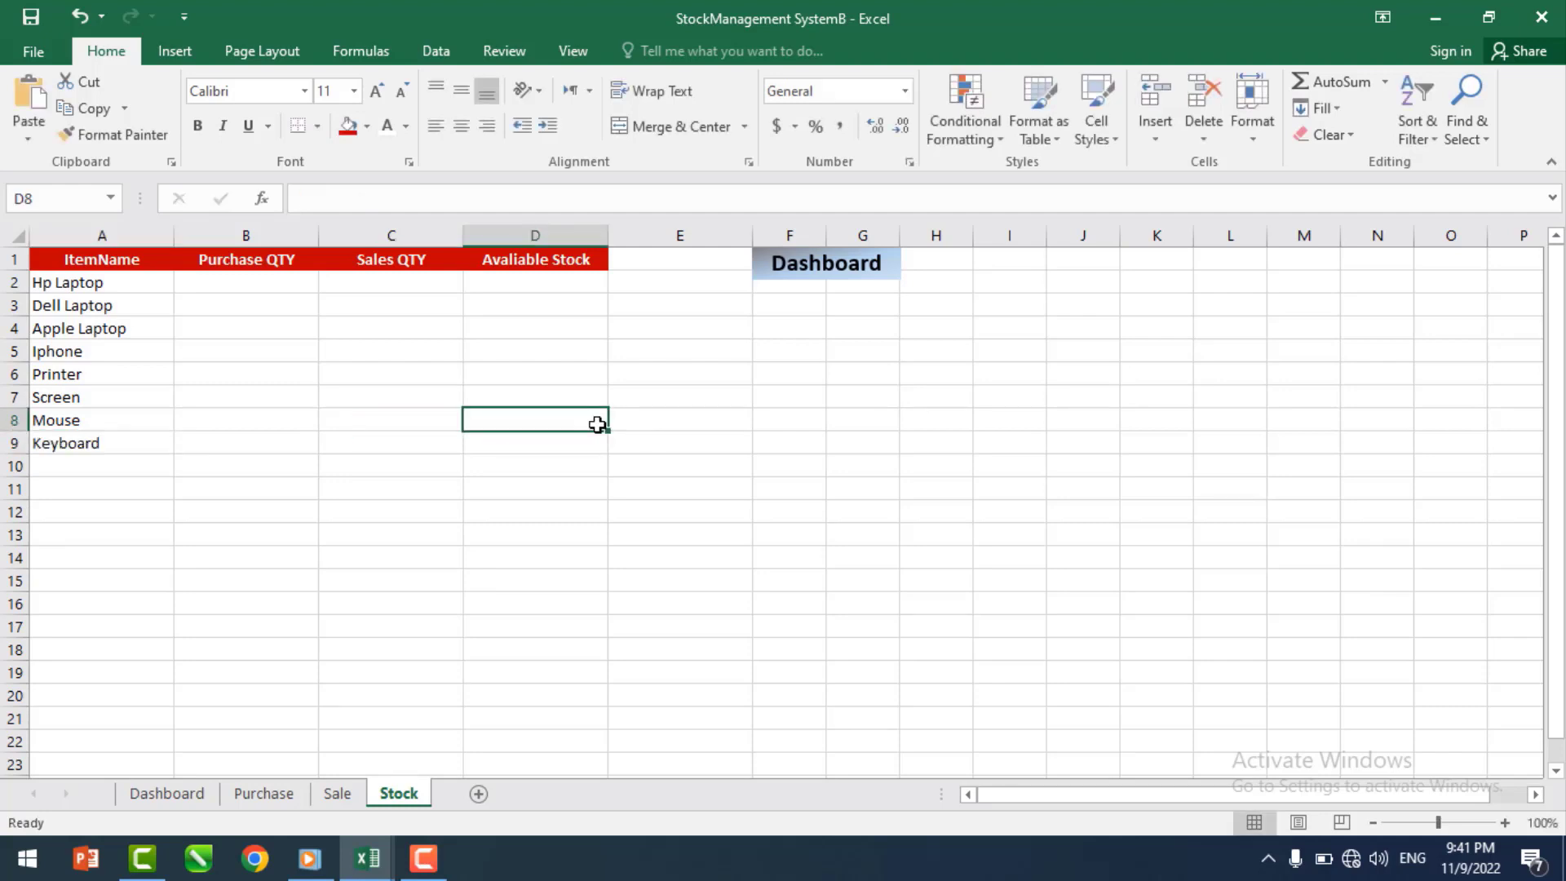
- Apply all borders to A1:D9 and centre the cell contents
drag(62, 259, 556, 438)
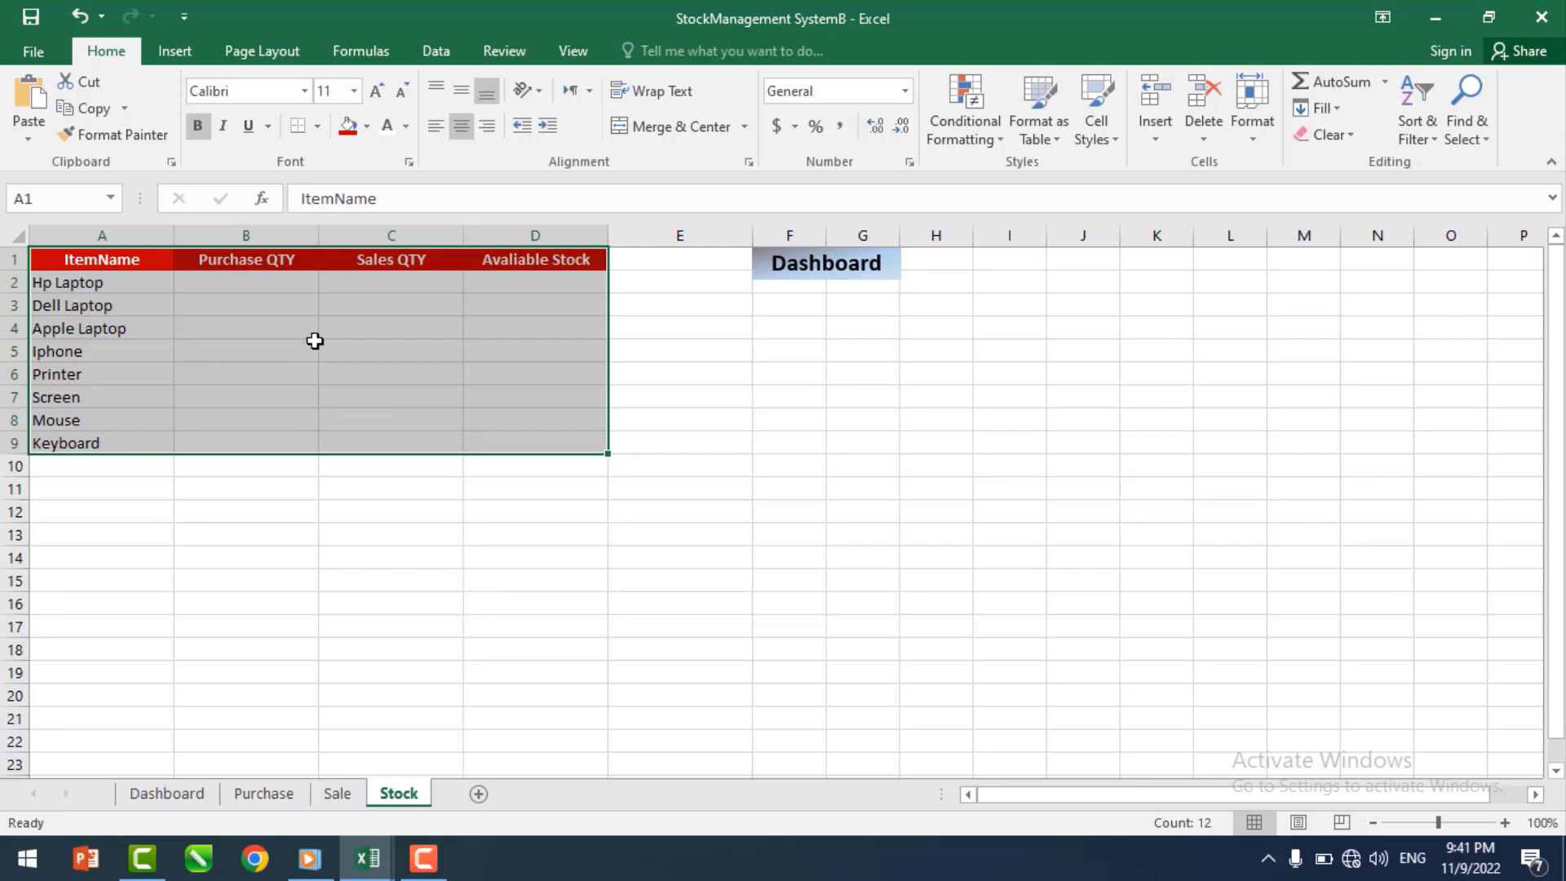
click(317, 126)
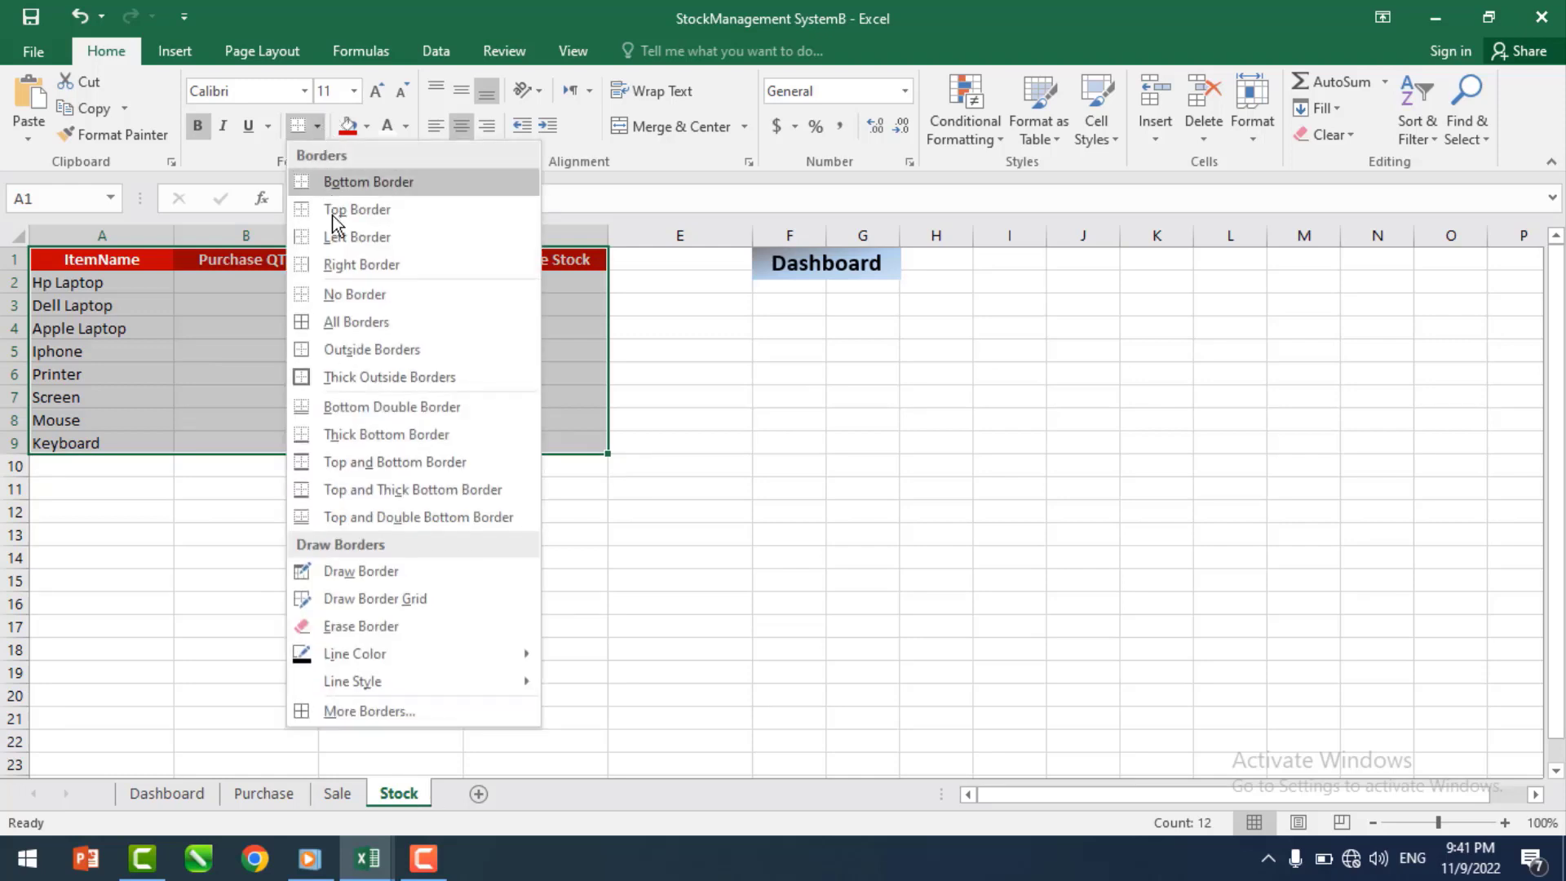
click(349, 323)
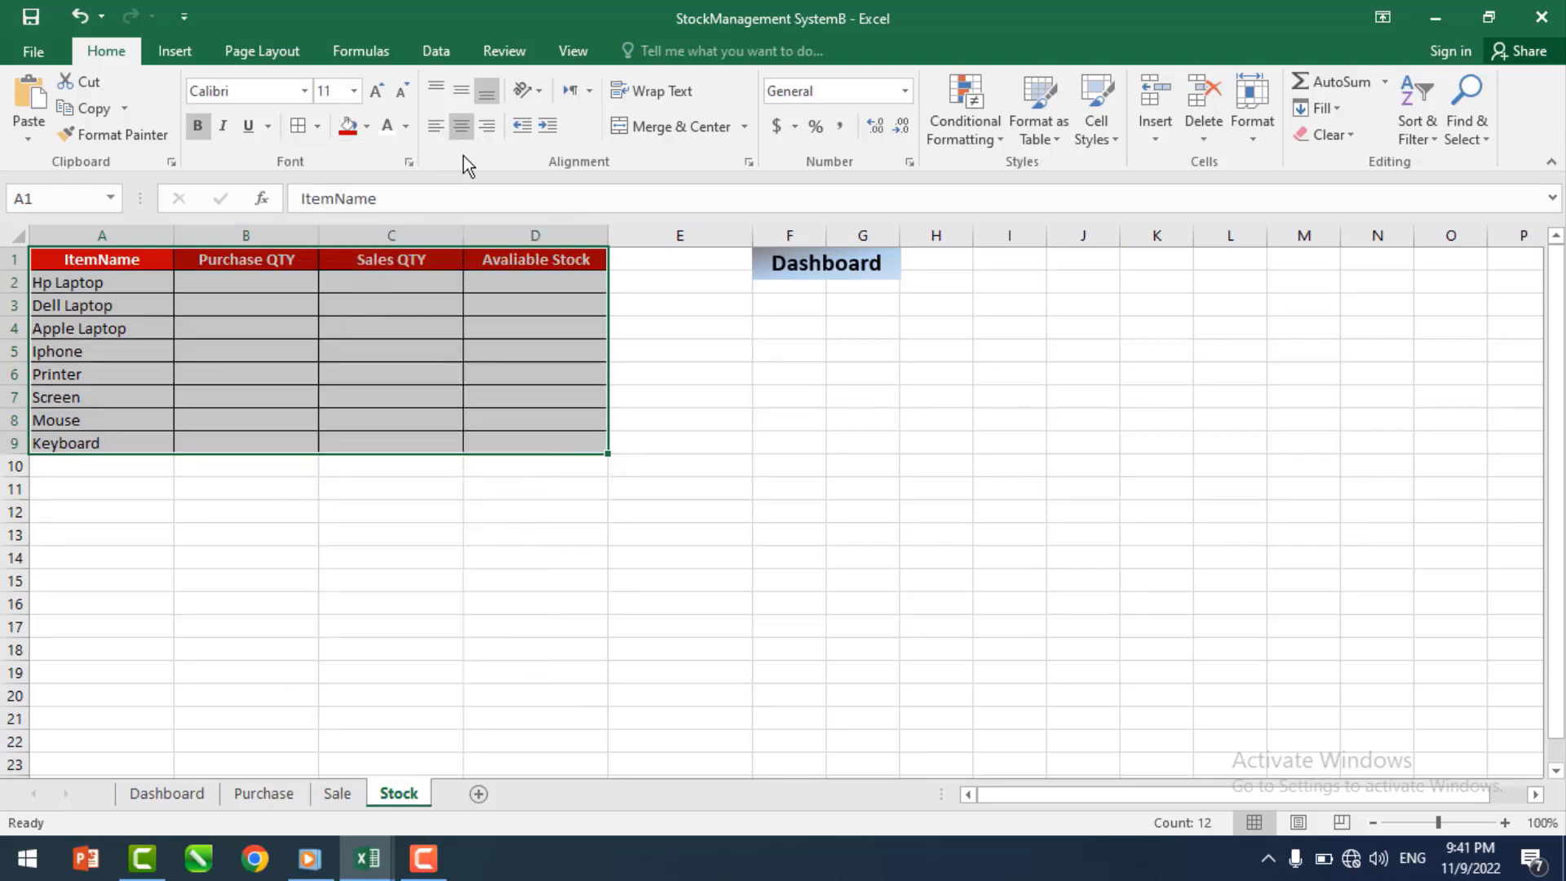
click(462, 127)
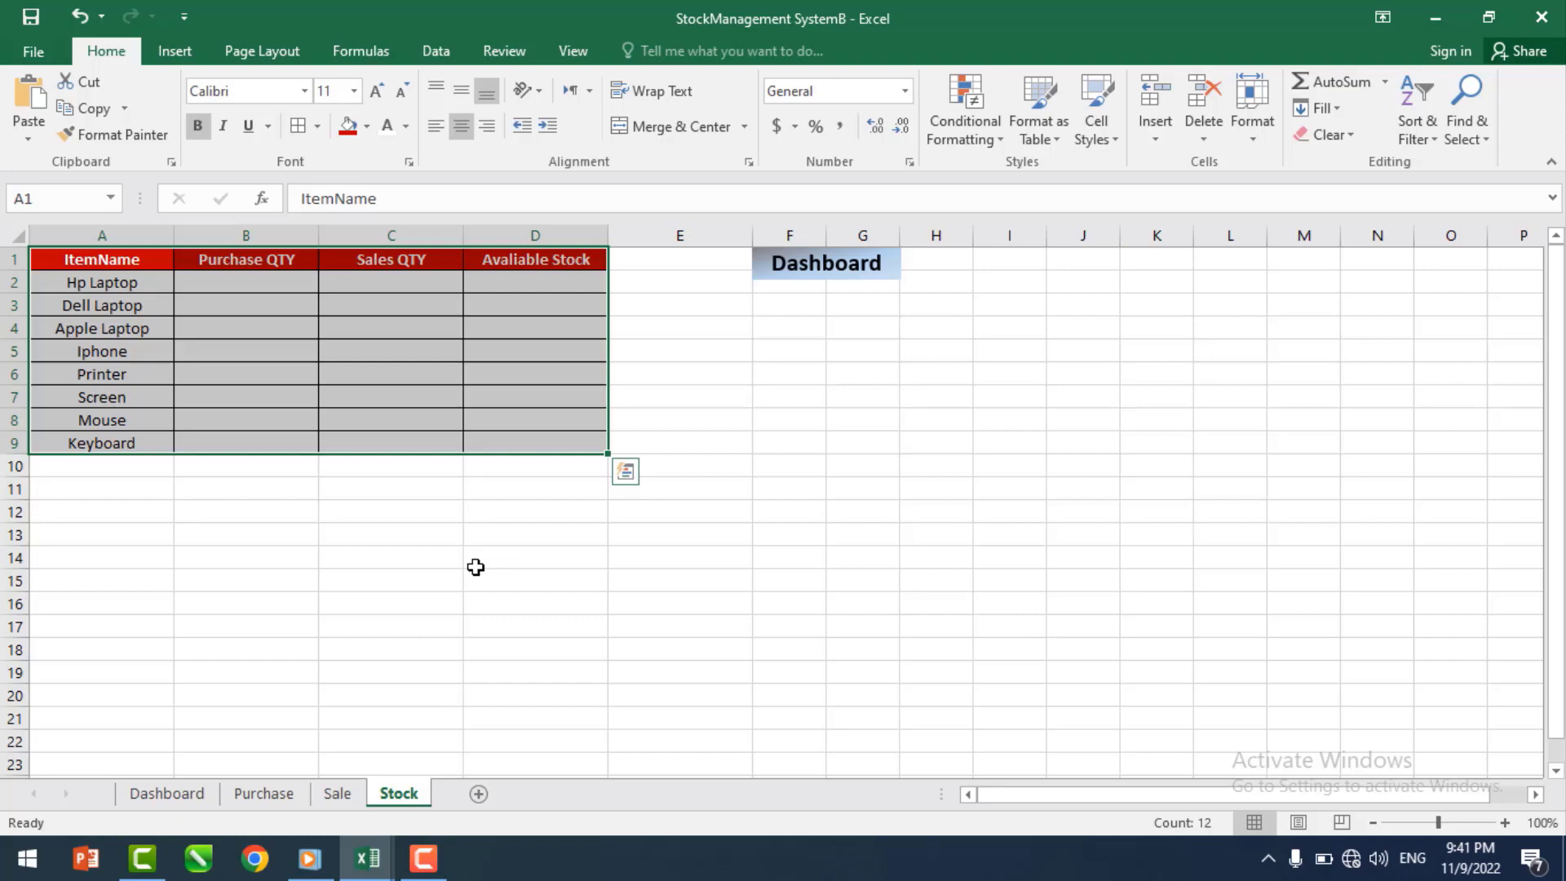
- Convert A1:D9 into a table with headers and clear its table style
key(ctrl+t)
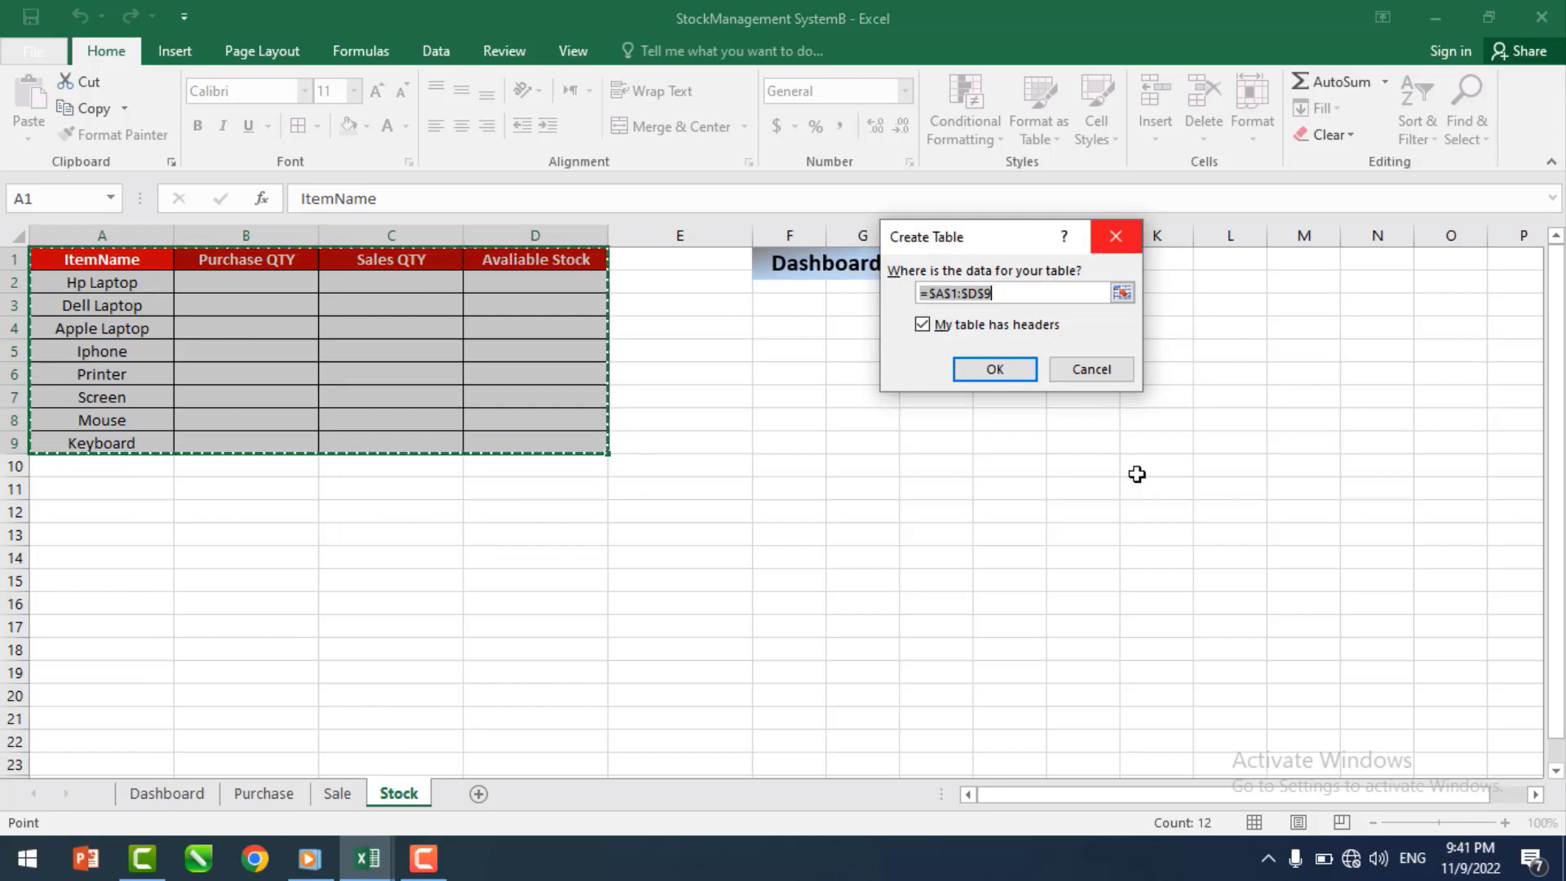
click(996, 365)
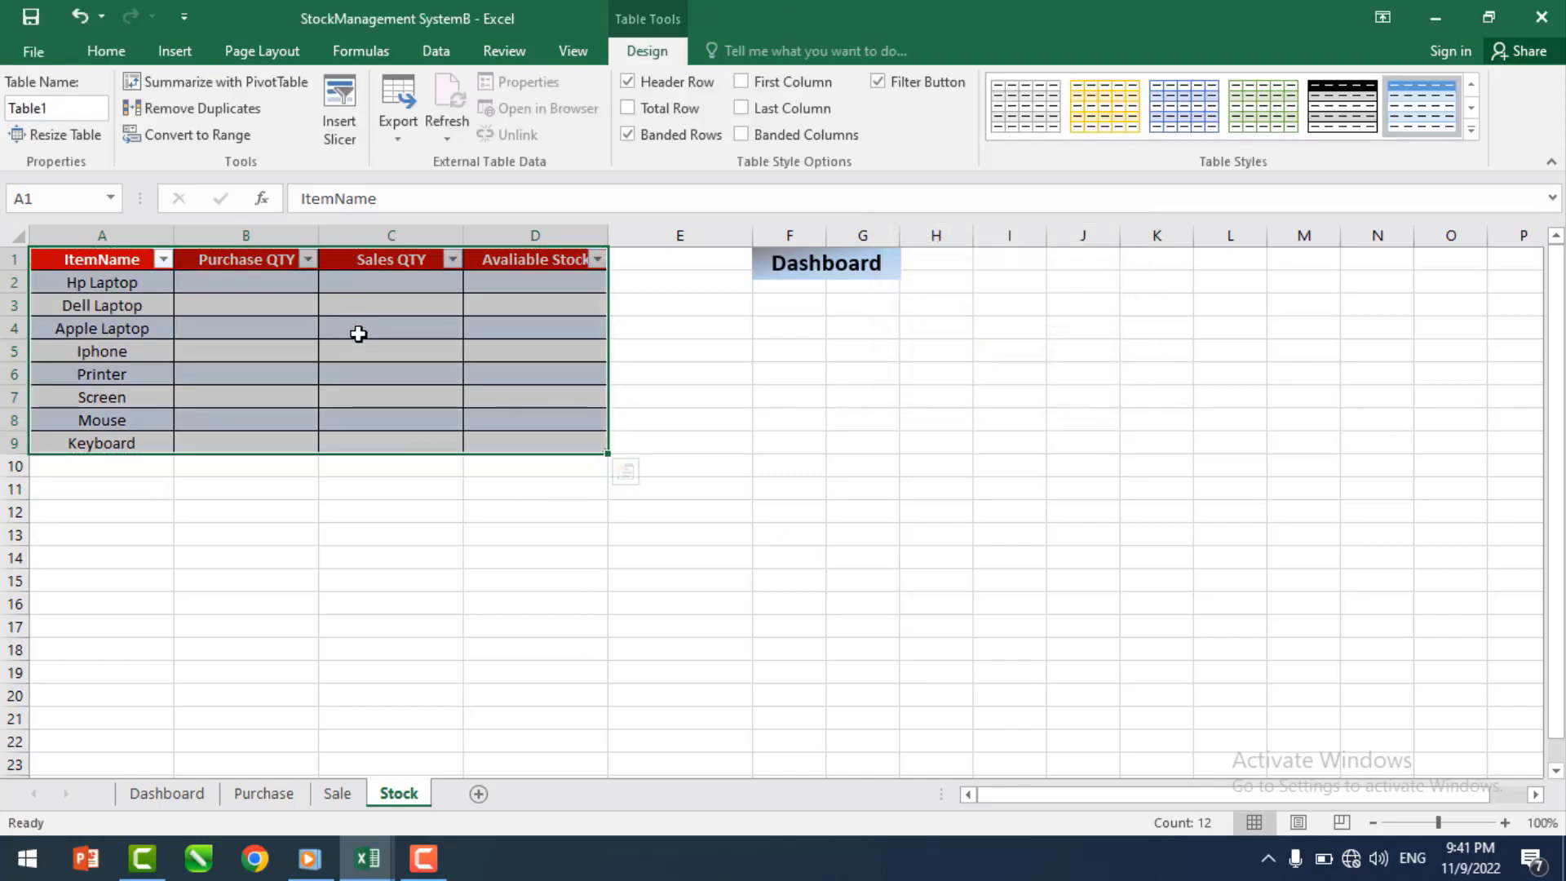
click(1471, 131)
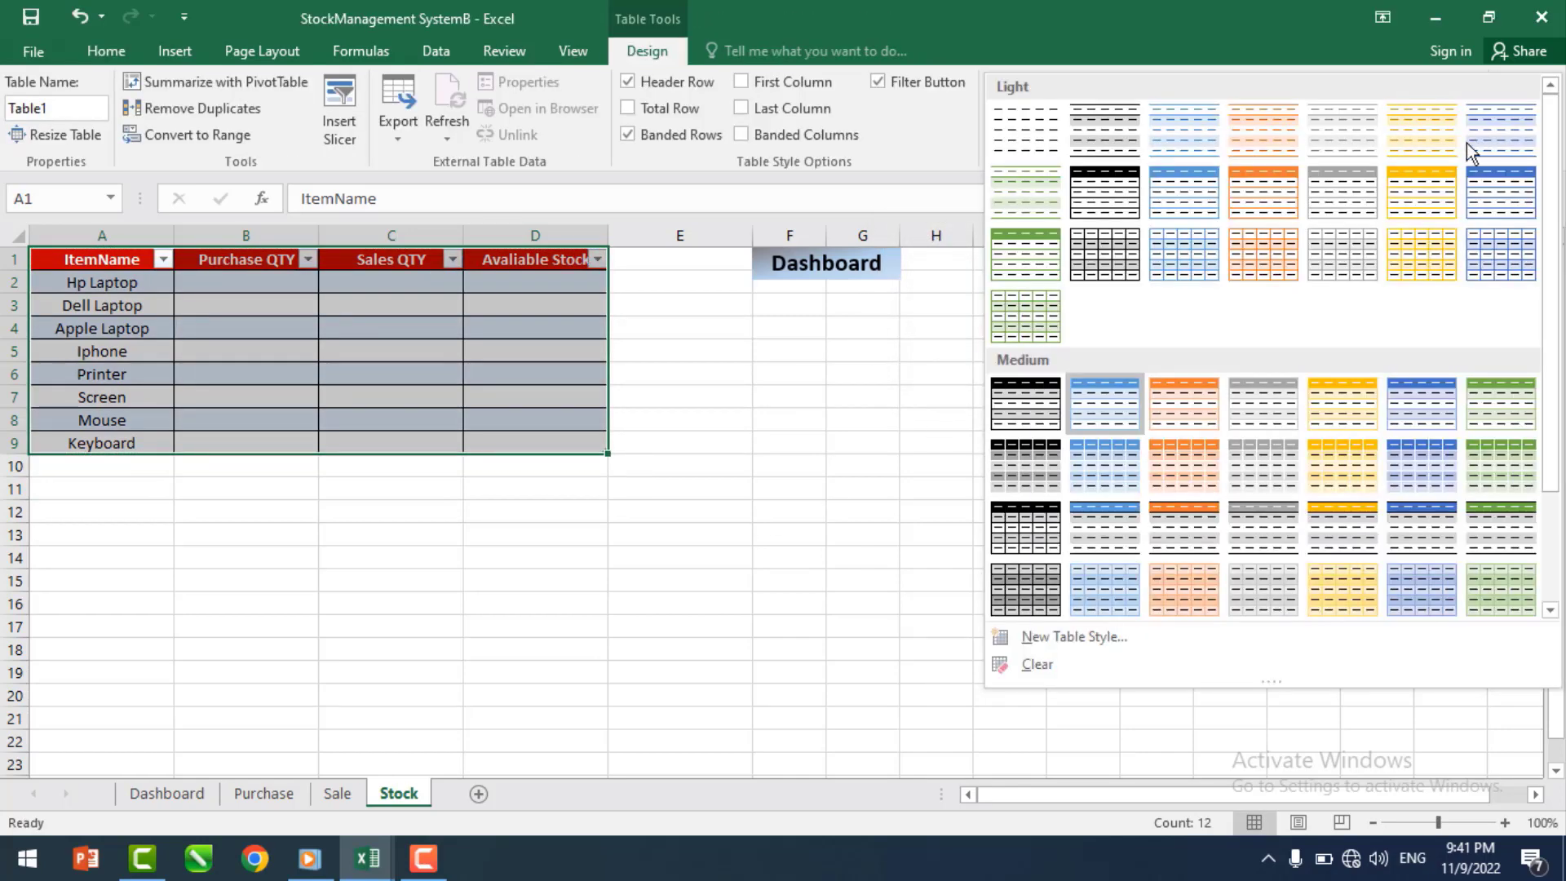
click(1036, 663)
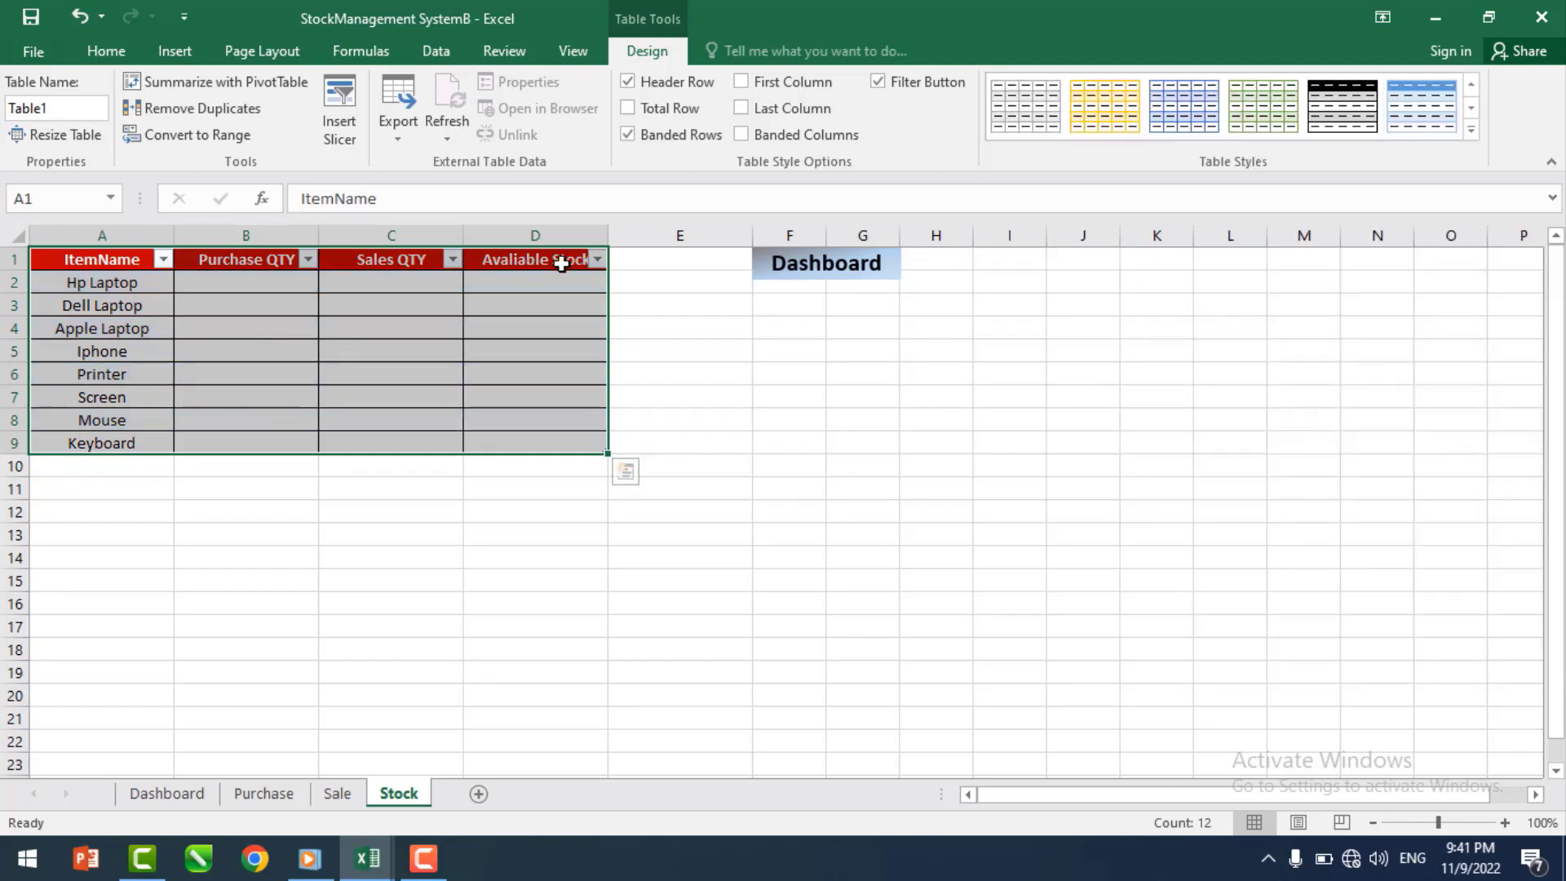
- Remove the filter buttons from the stock table's header row
click(437, 51)
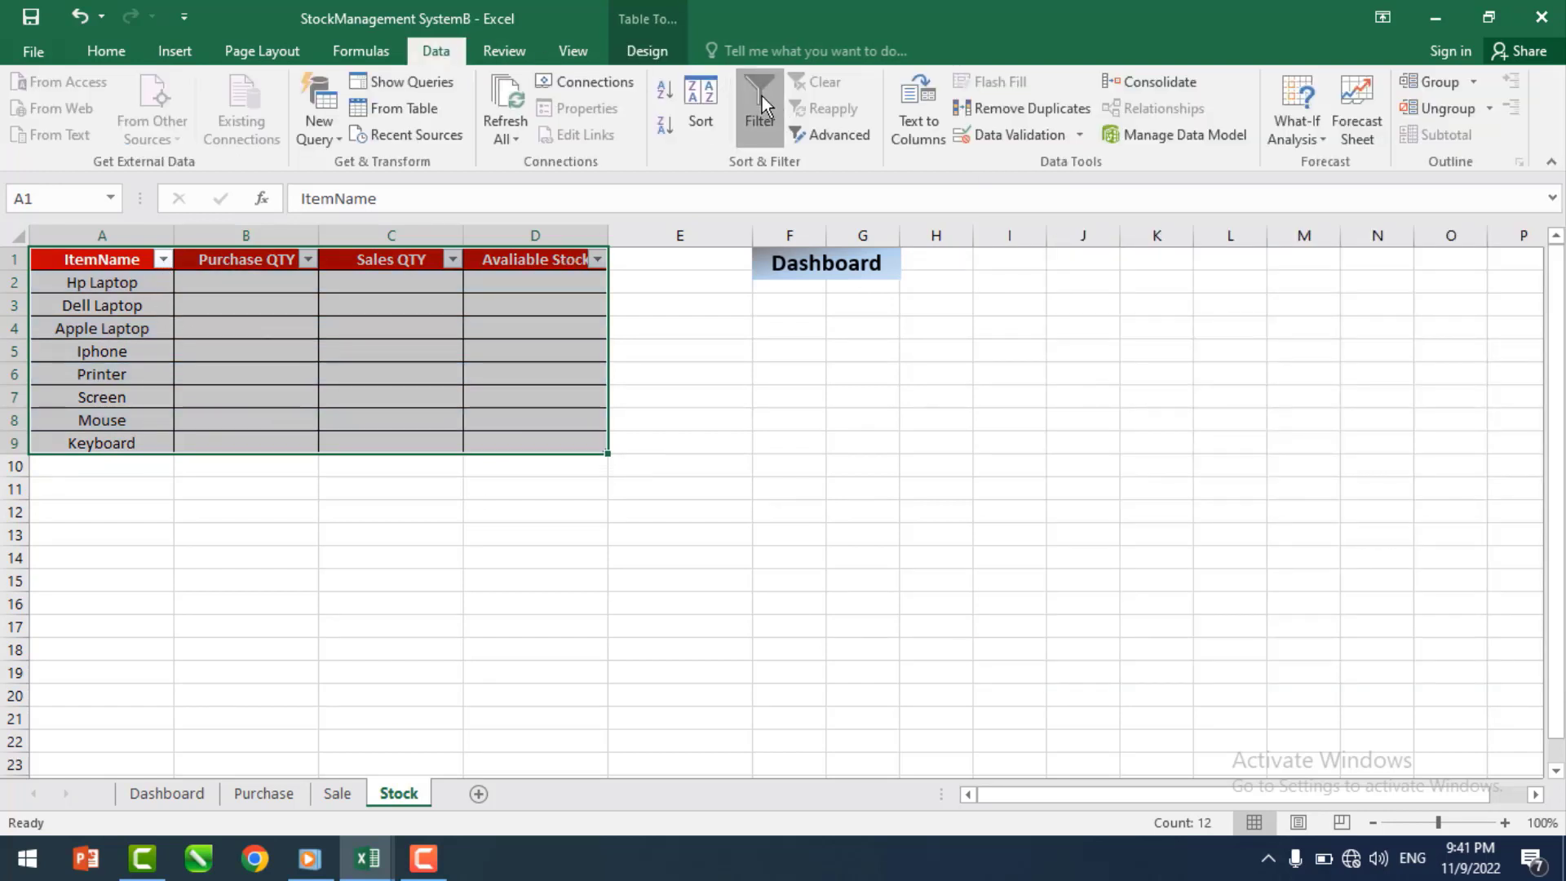
click(762, 96)
click(372, 371)
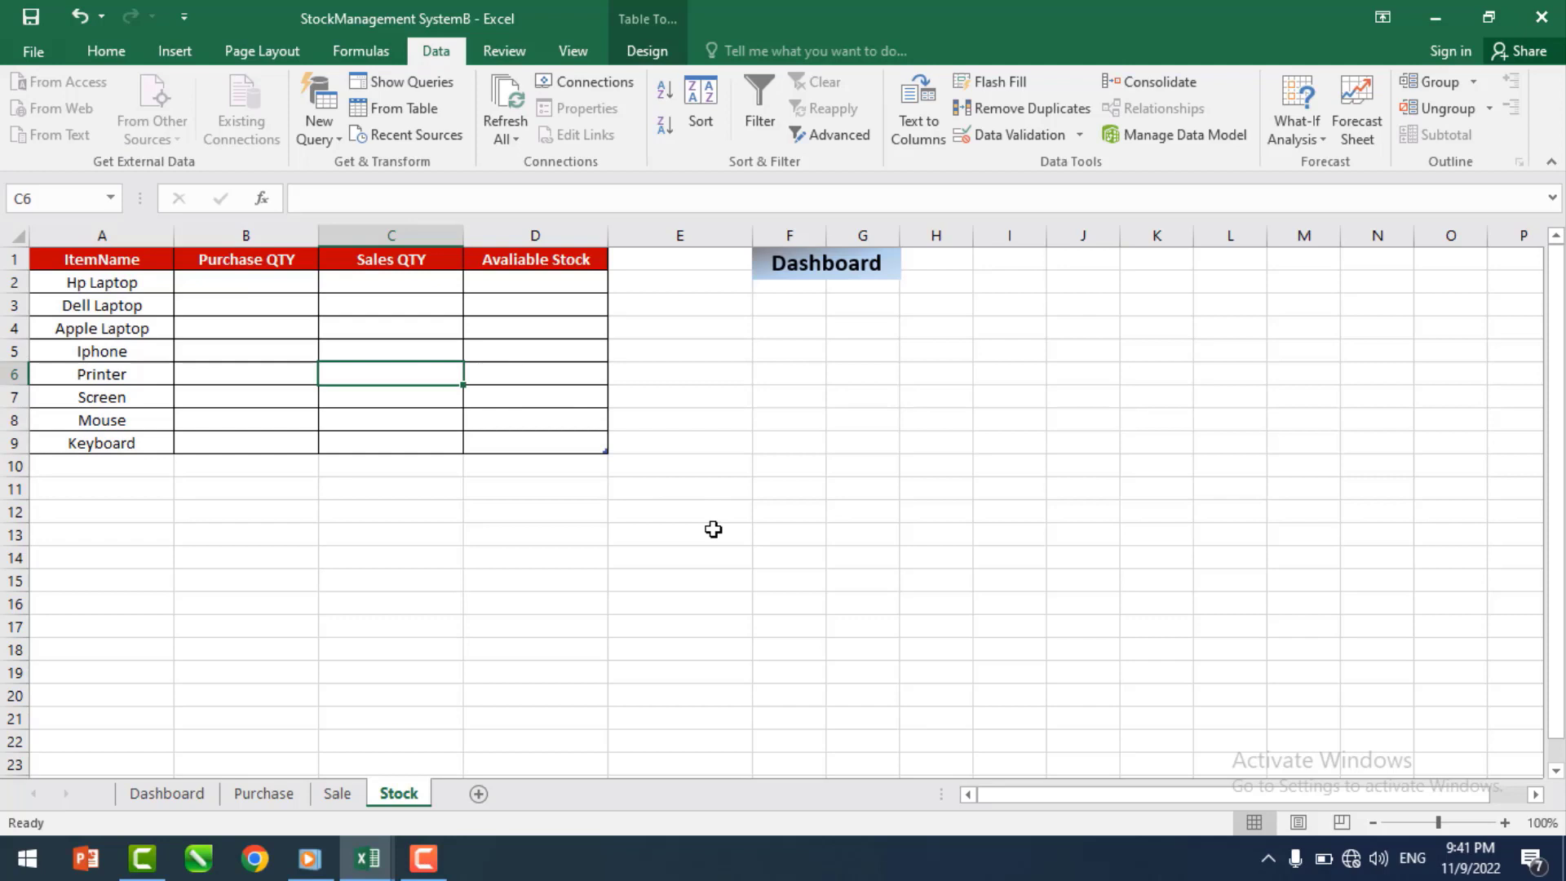
click(167, 793)
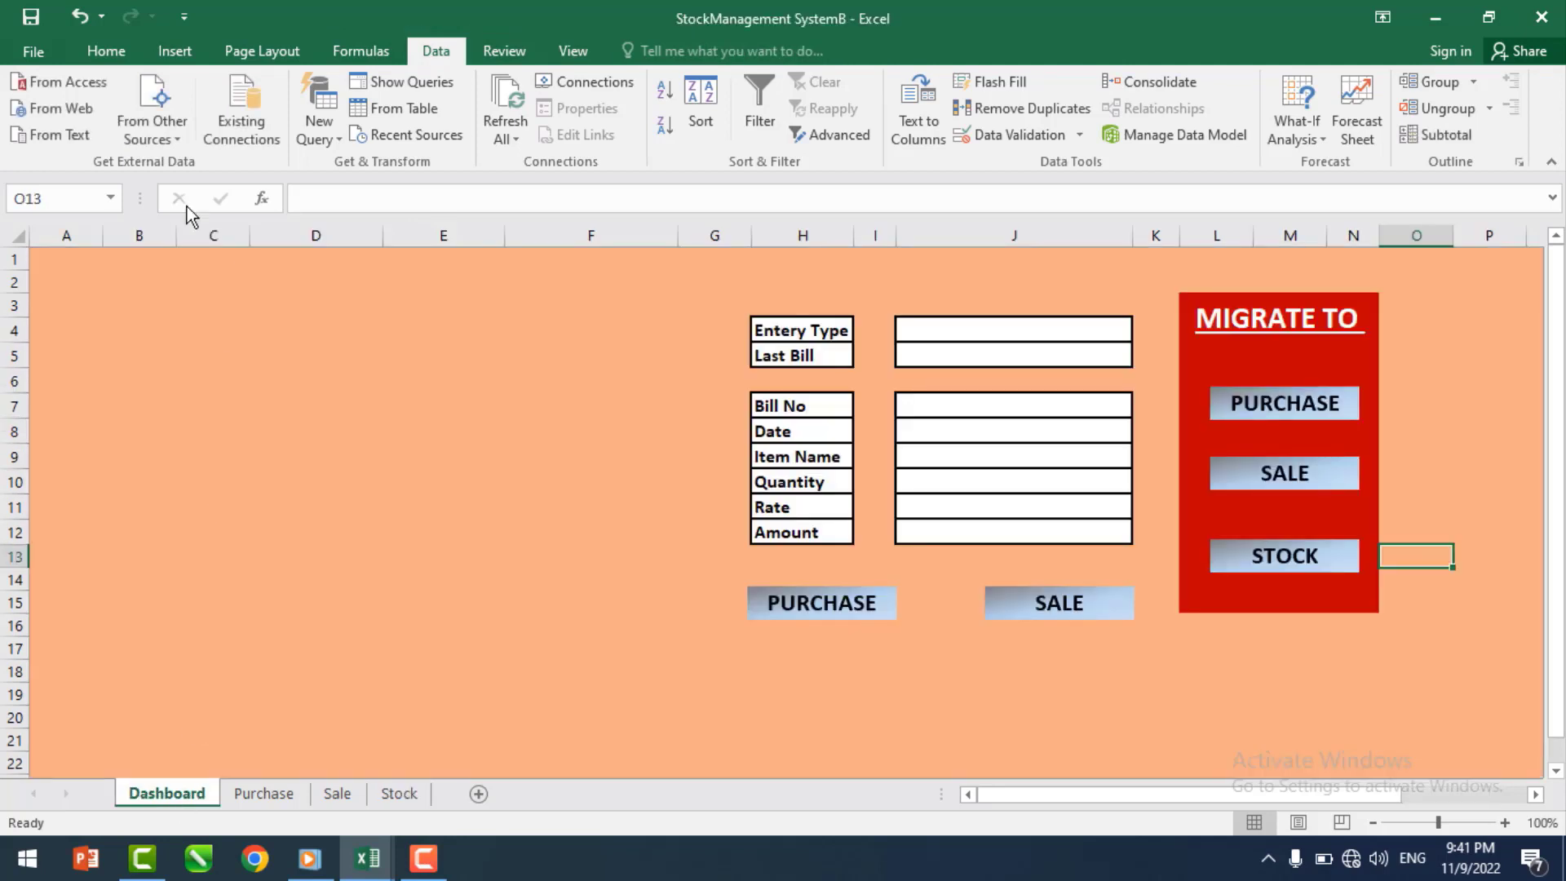
drag(54, 297, 644, 613)
click(403, 604)
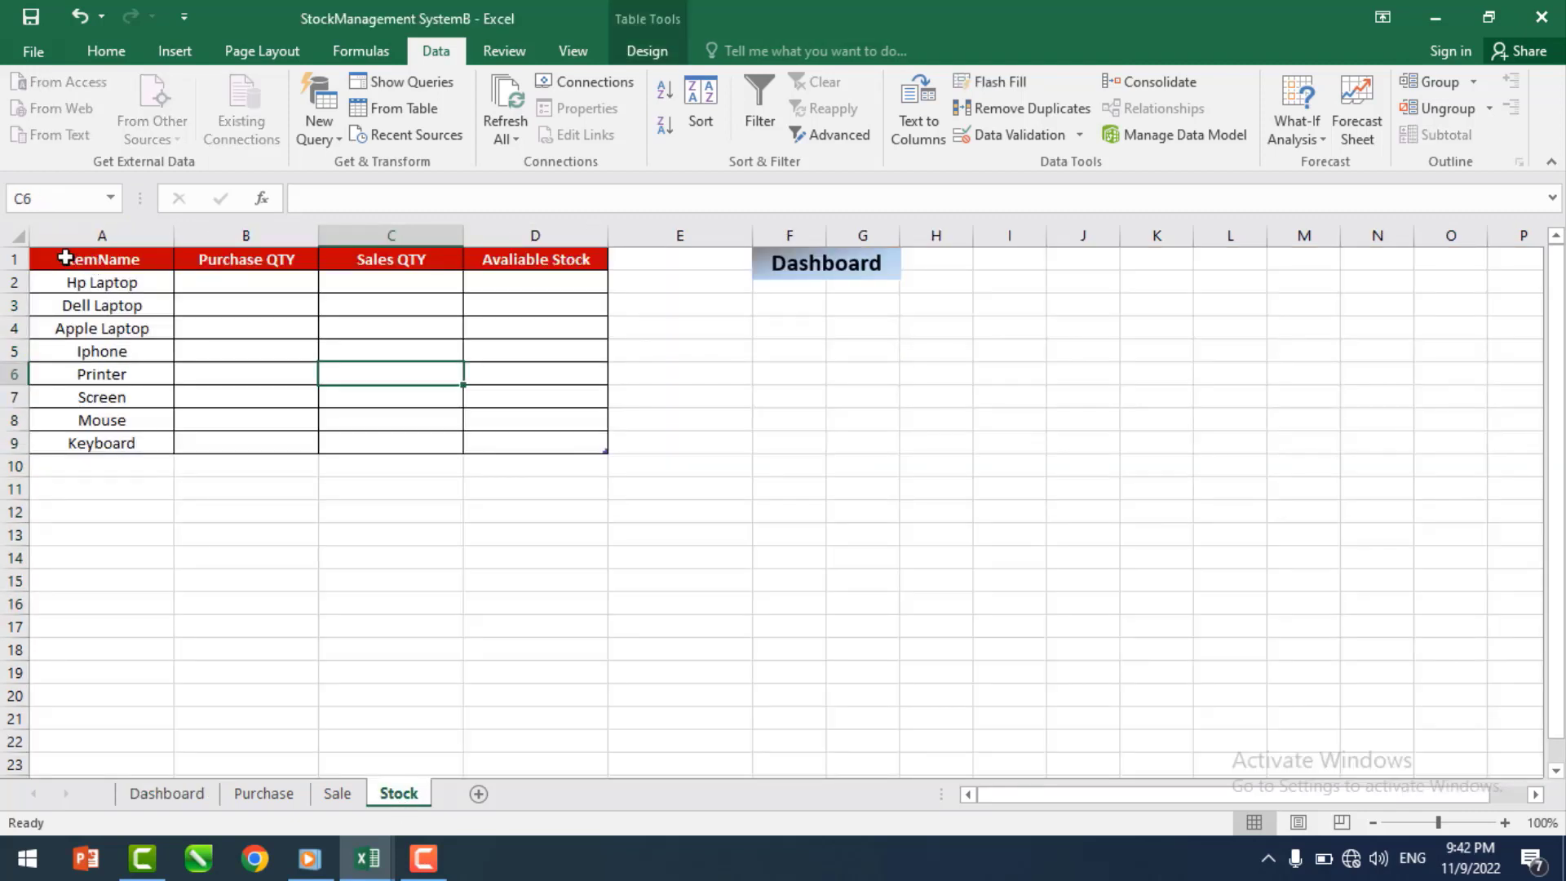
- Insert a 2-D clustered column chart from the stock table A1:D9 and apply the dark gradient chart style
drag(70, 255, 366, 442)
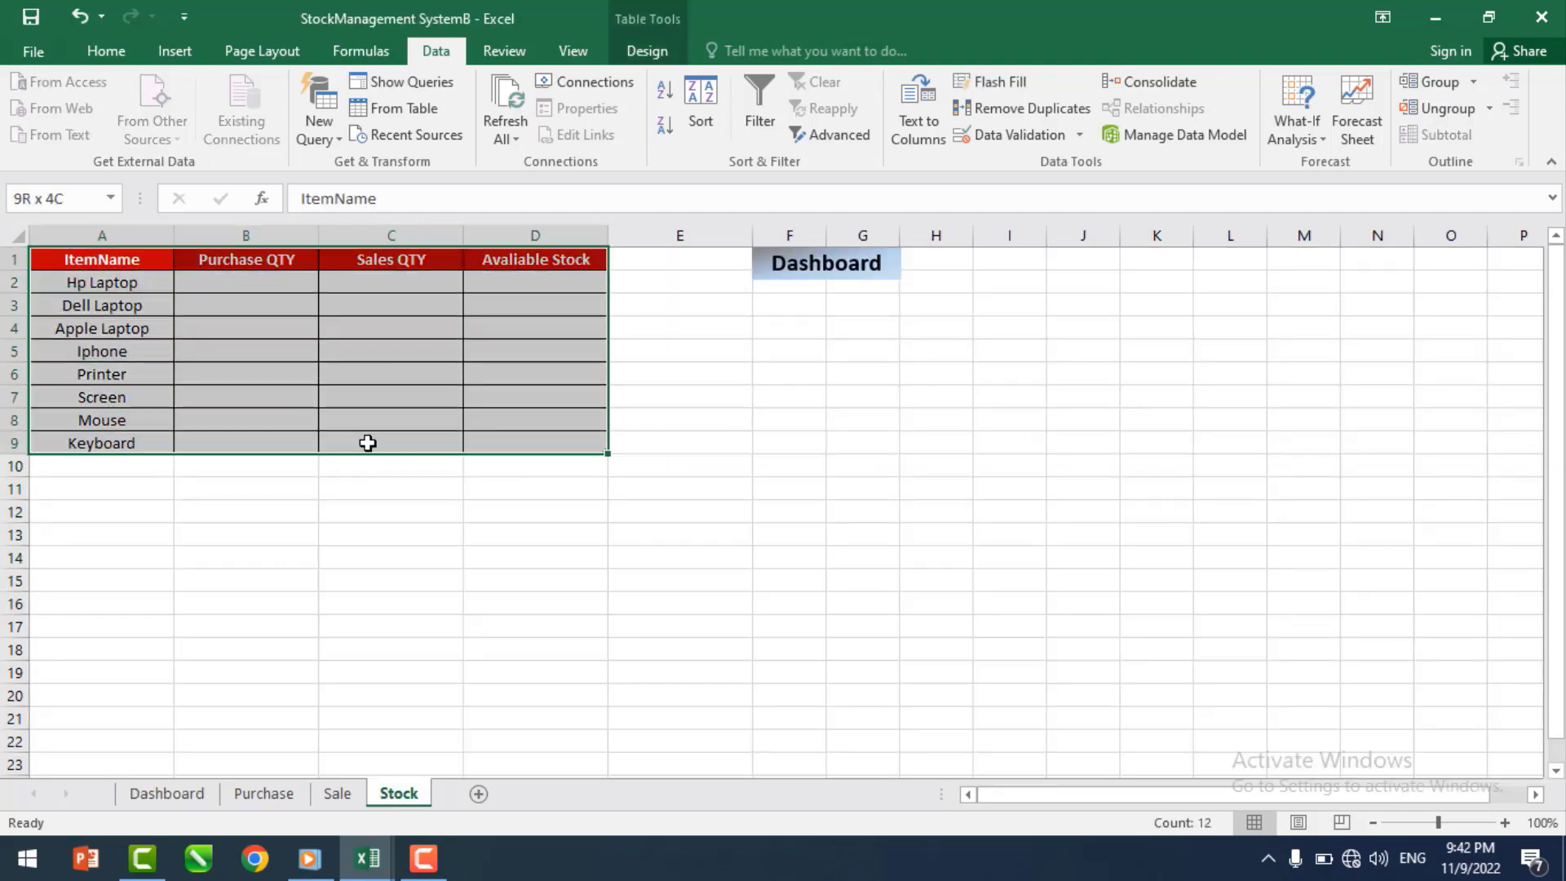
click(177, 54)
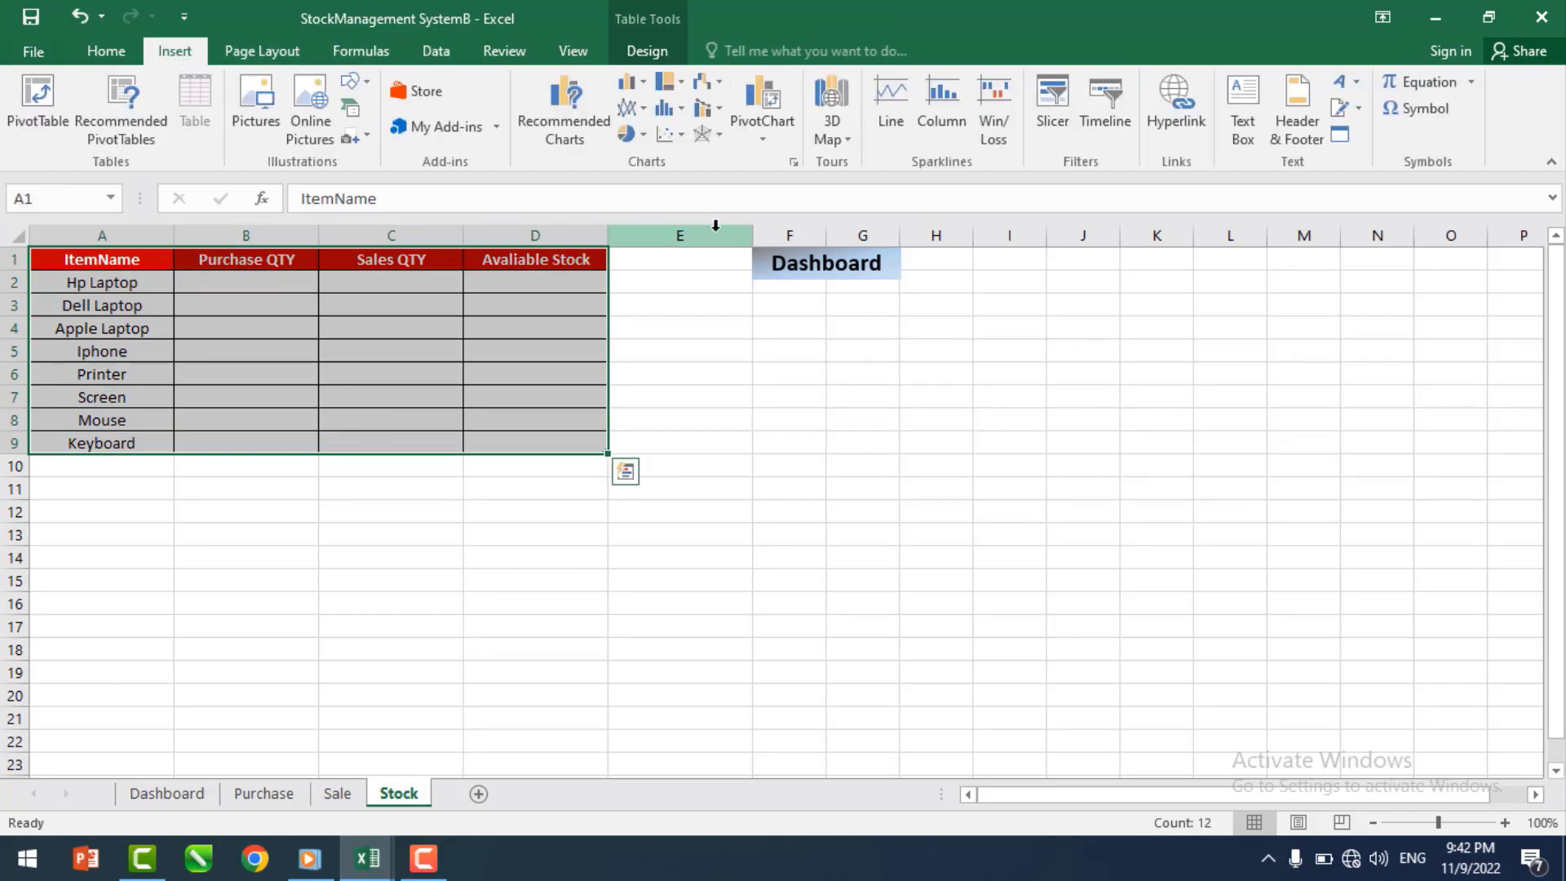
click(644, 83)
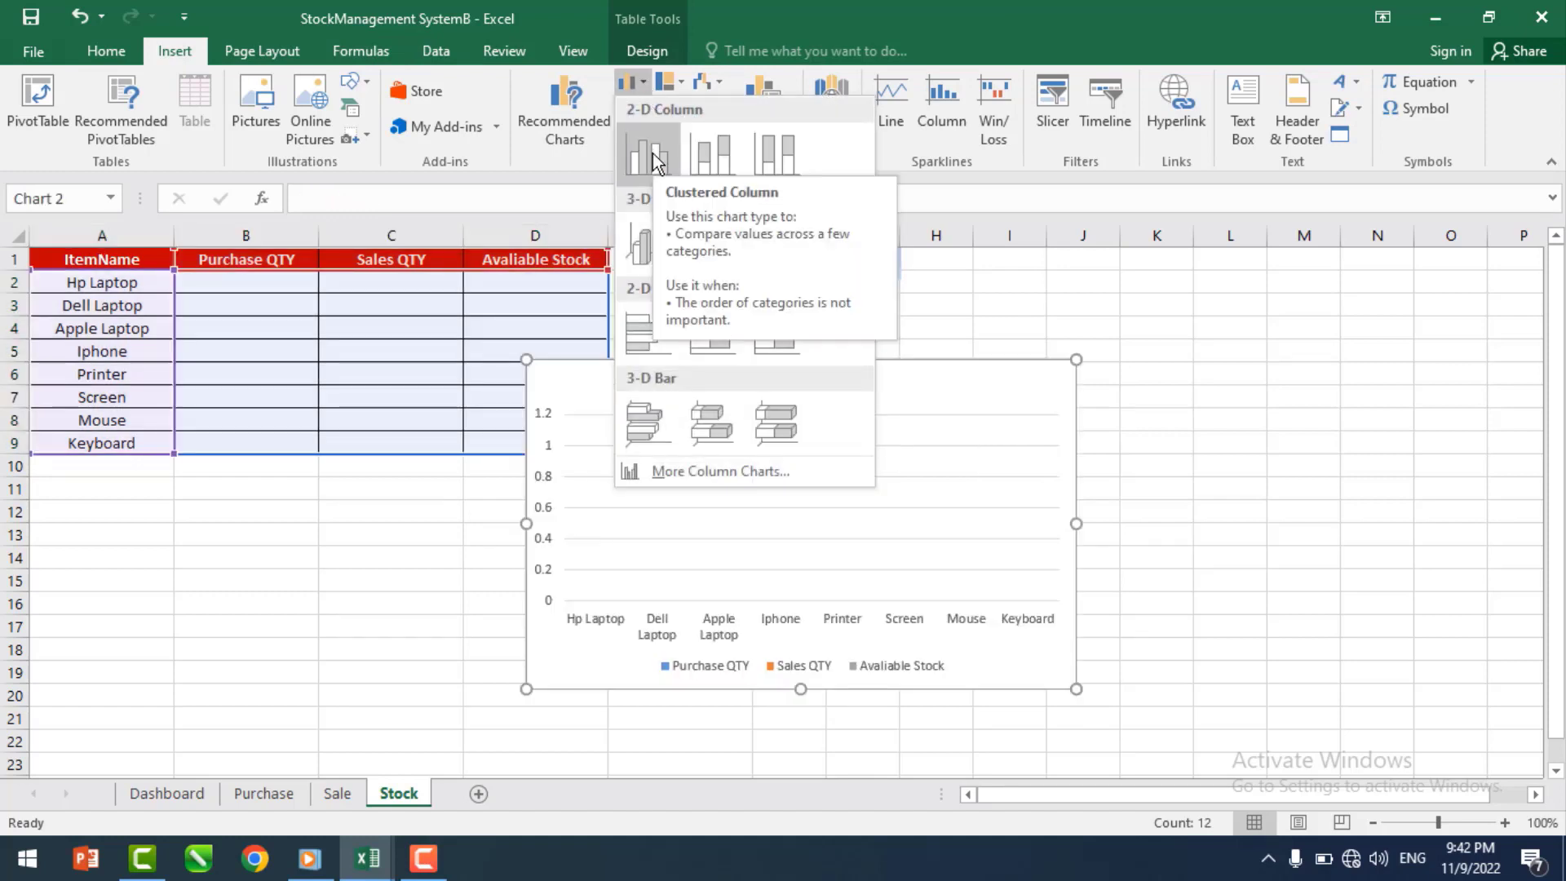
click(652, 153)
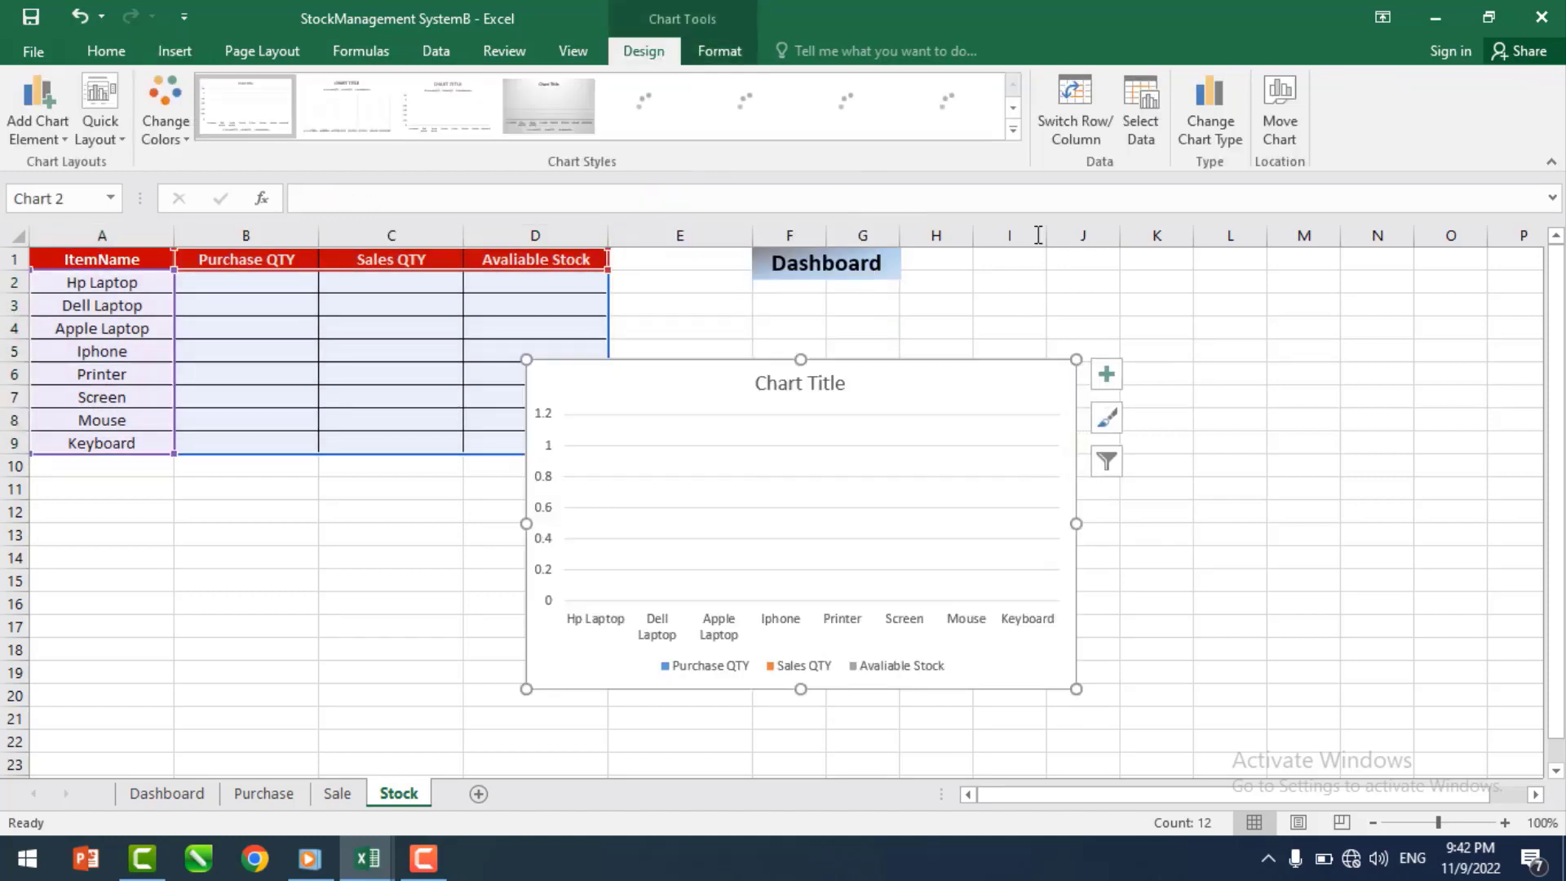
click(957, 121)
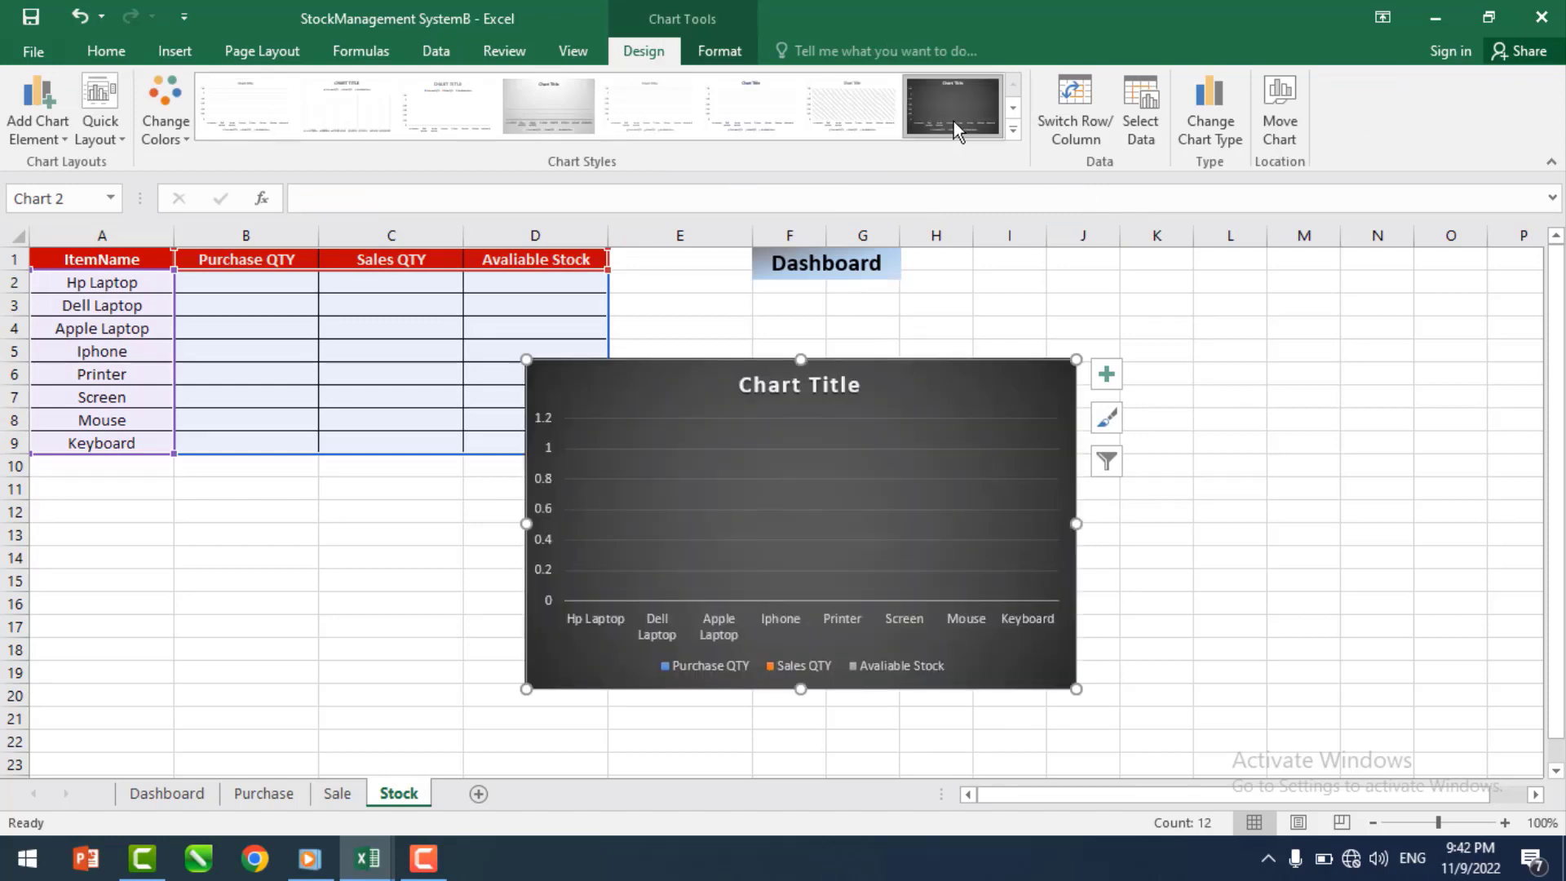
- Delete the title from the stock column chart
click(808, 380)
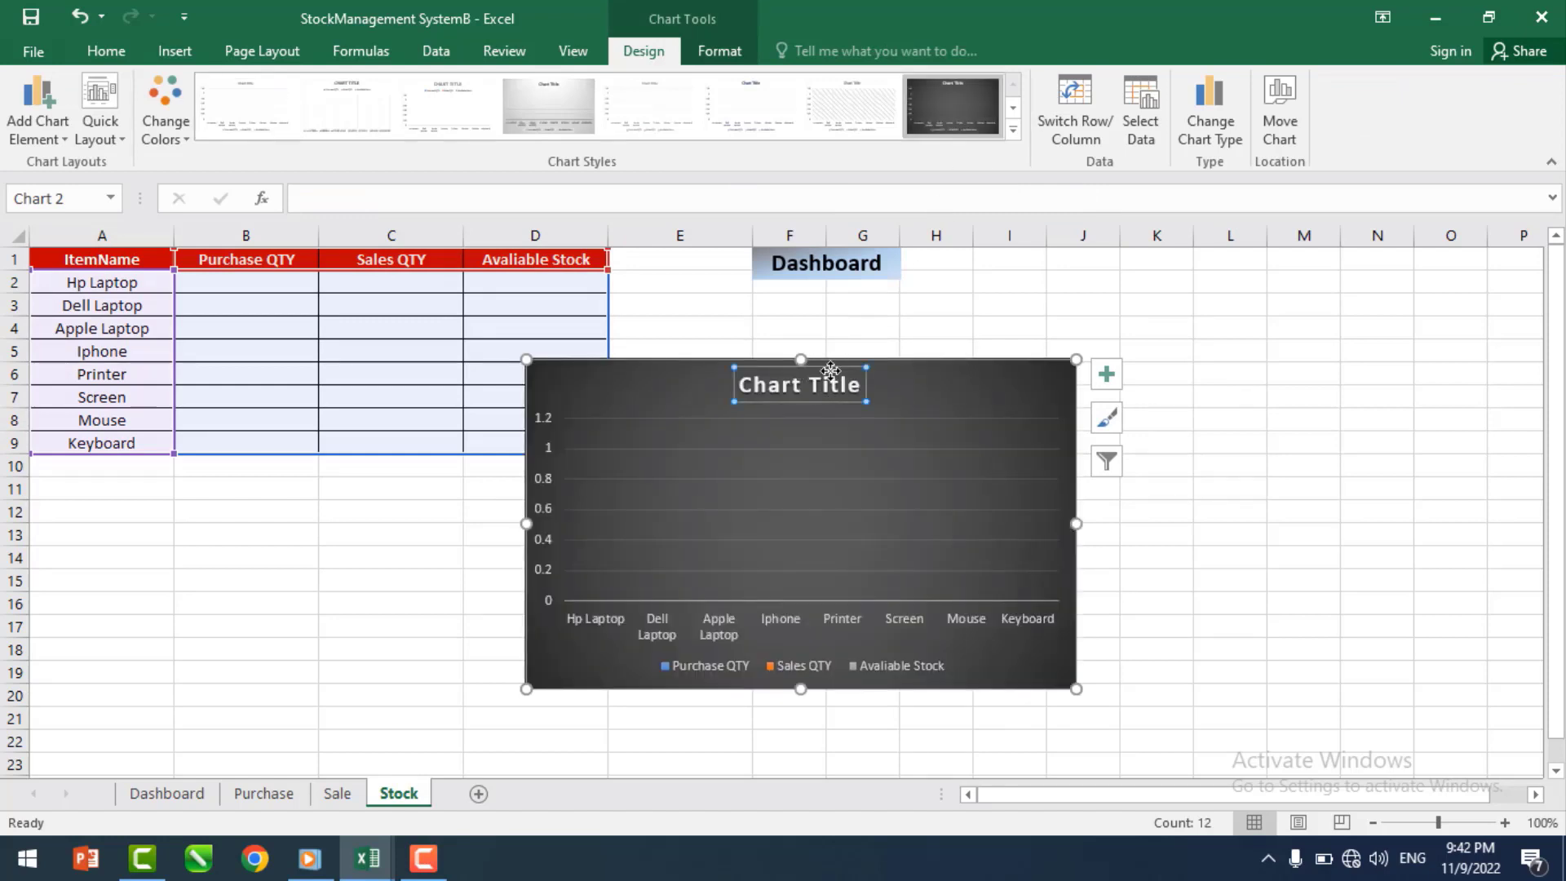
click(831, 373)
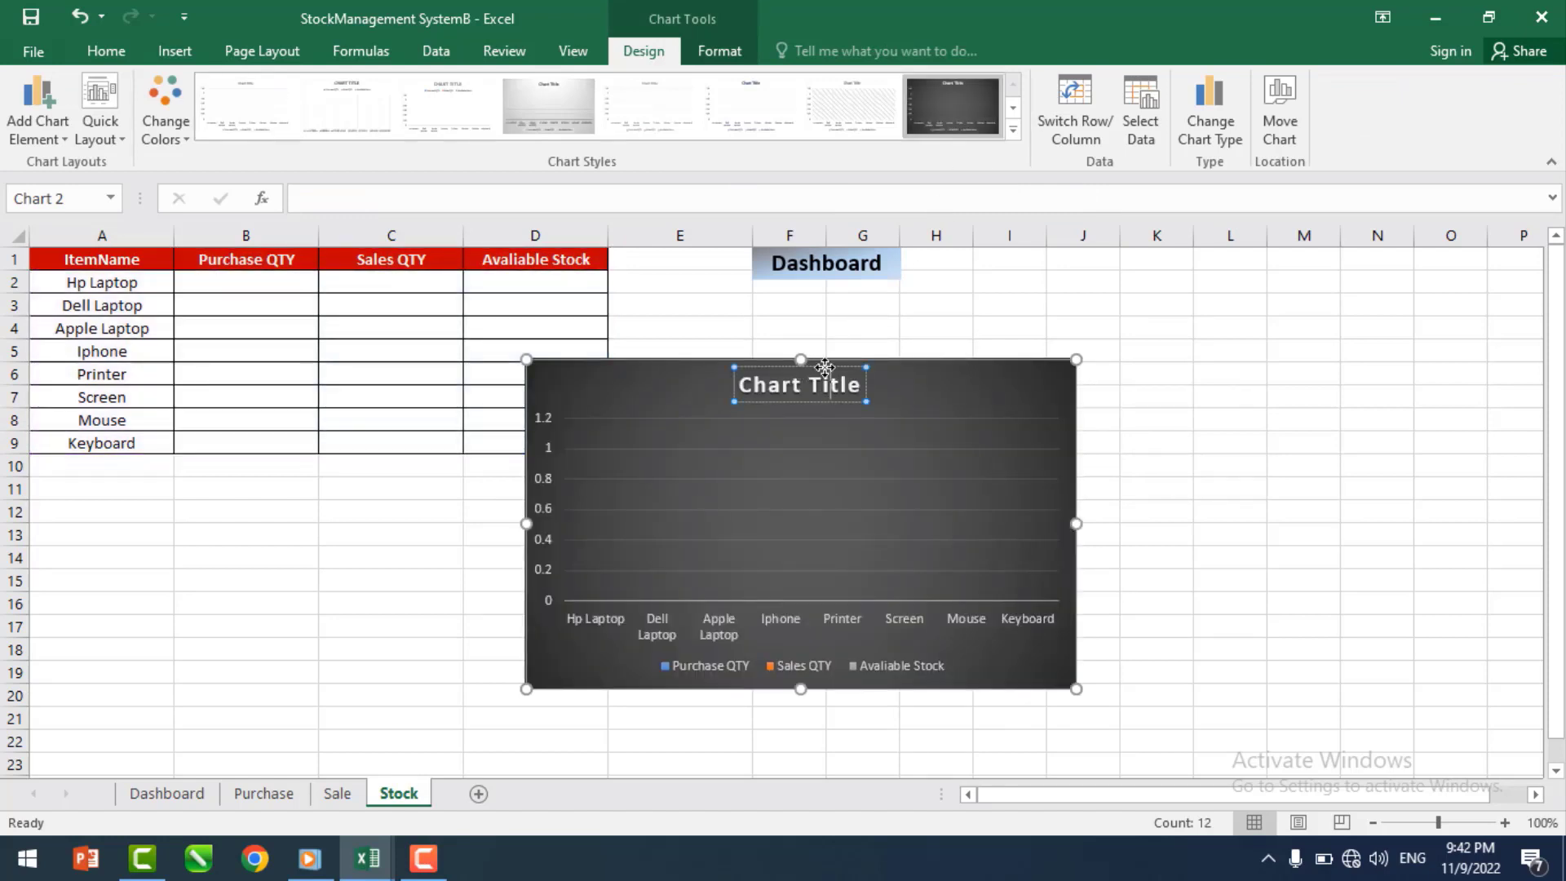
click(824, 368)
key(Delete)
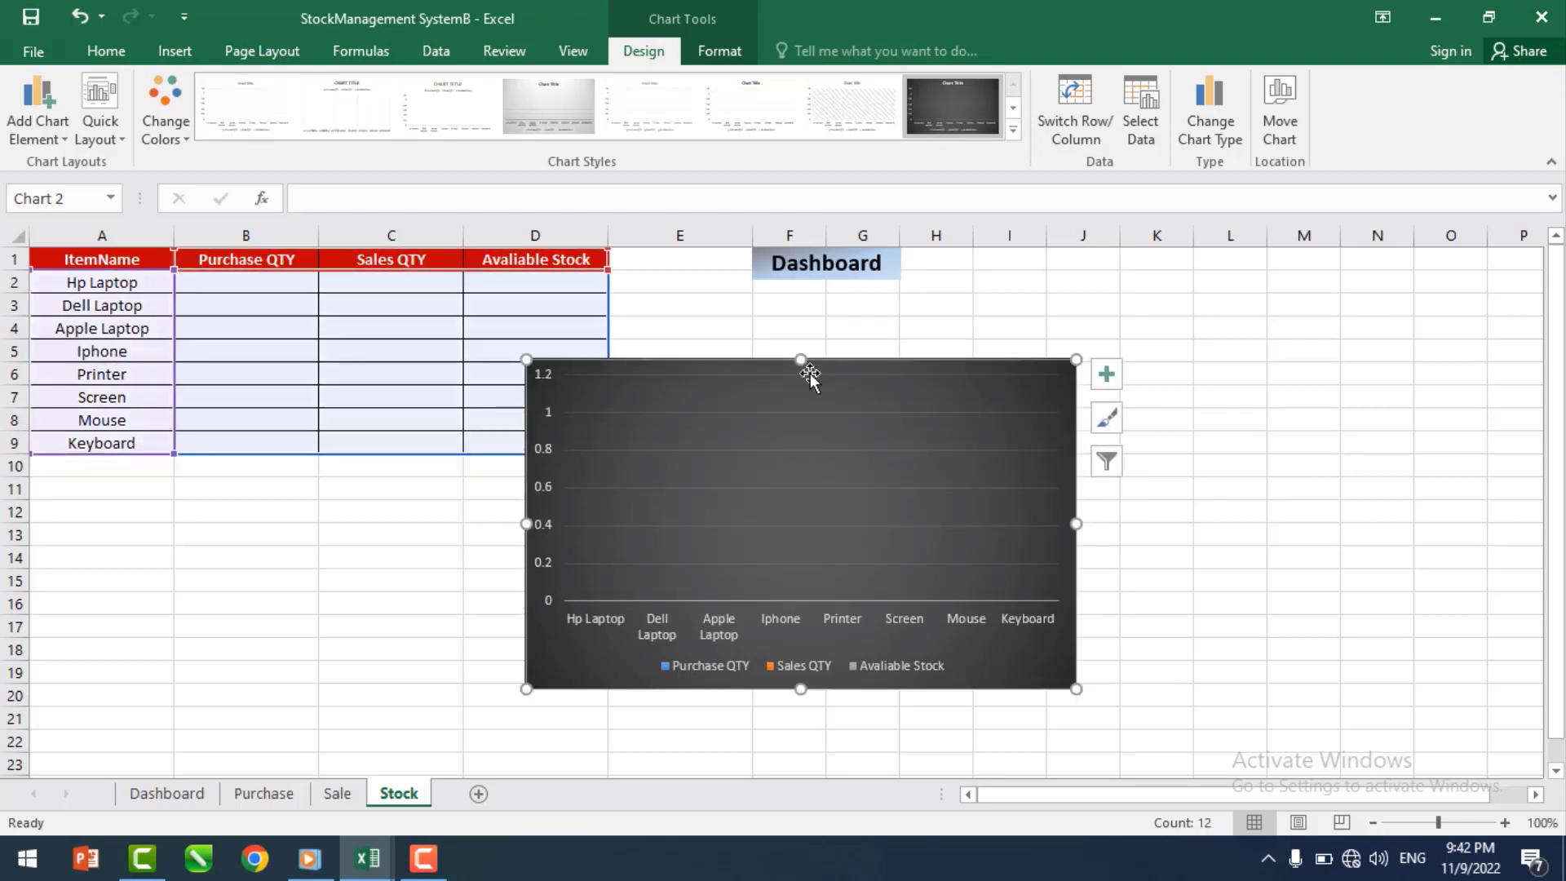
- Remove the horizontal gridlines and the vertical value axis from the stock chart
click(768, 375)
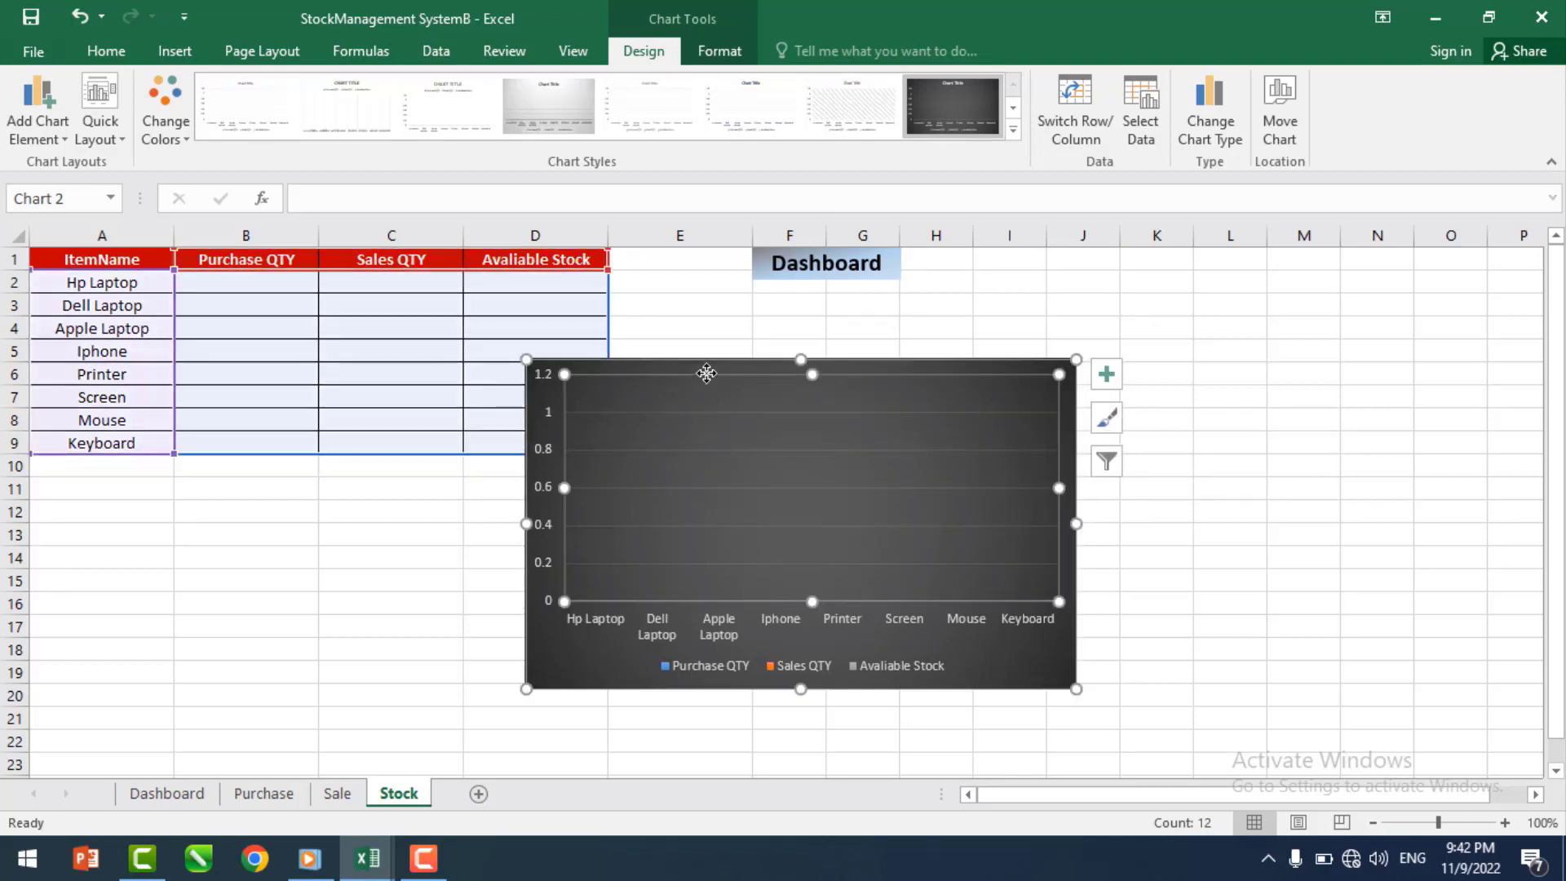
click(960, 365)
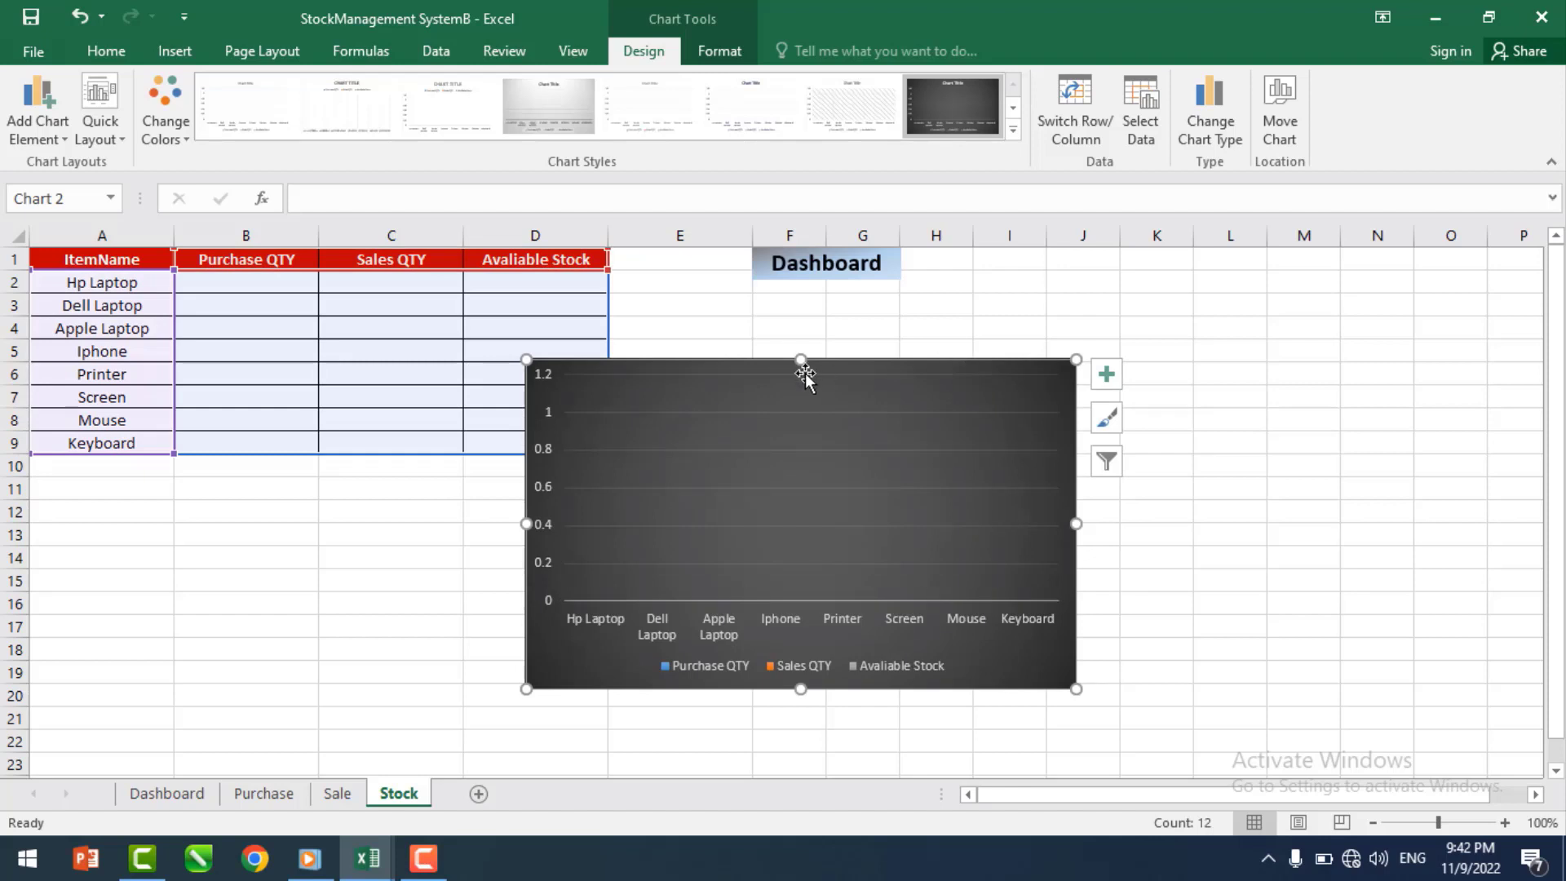
click(751, 377)
key(Delete)
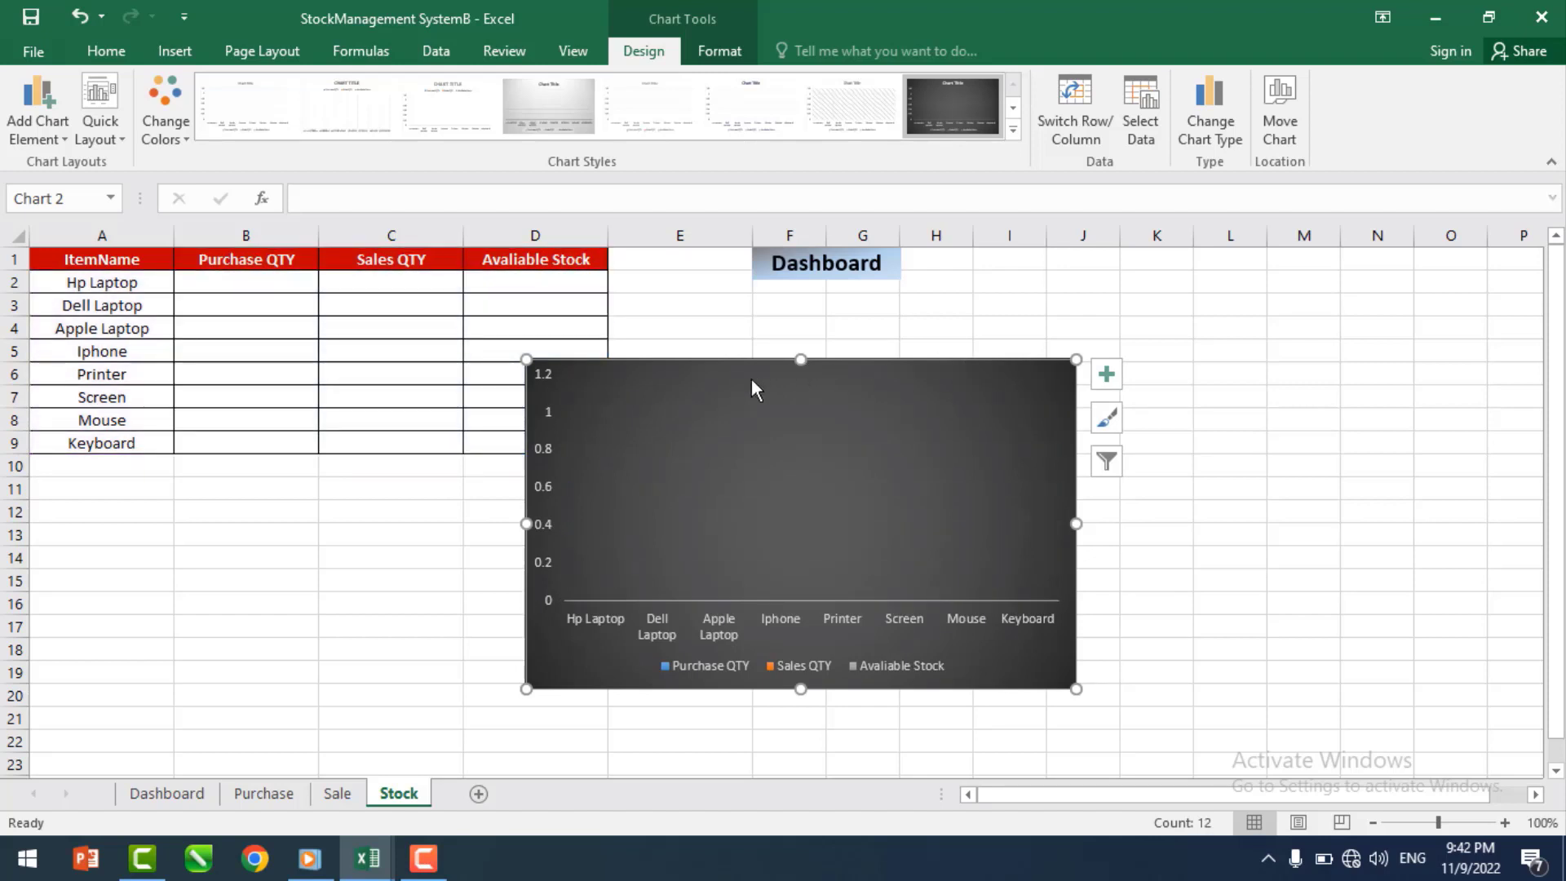
click(554, 381)
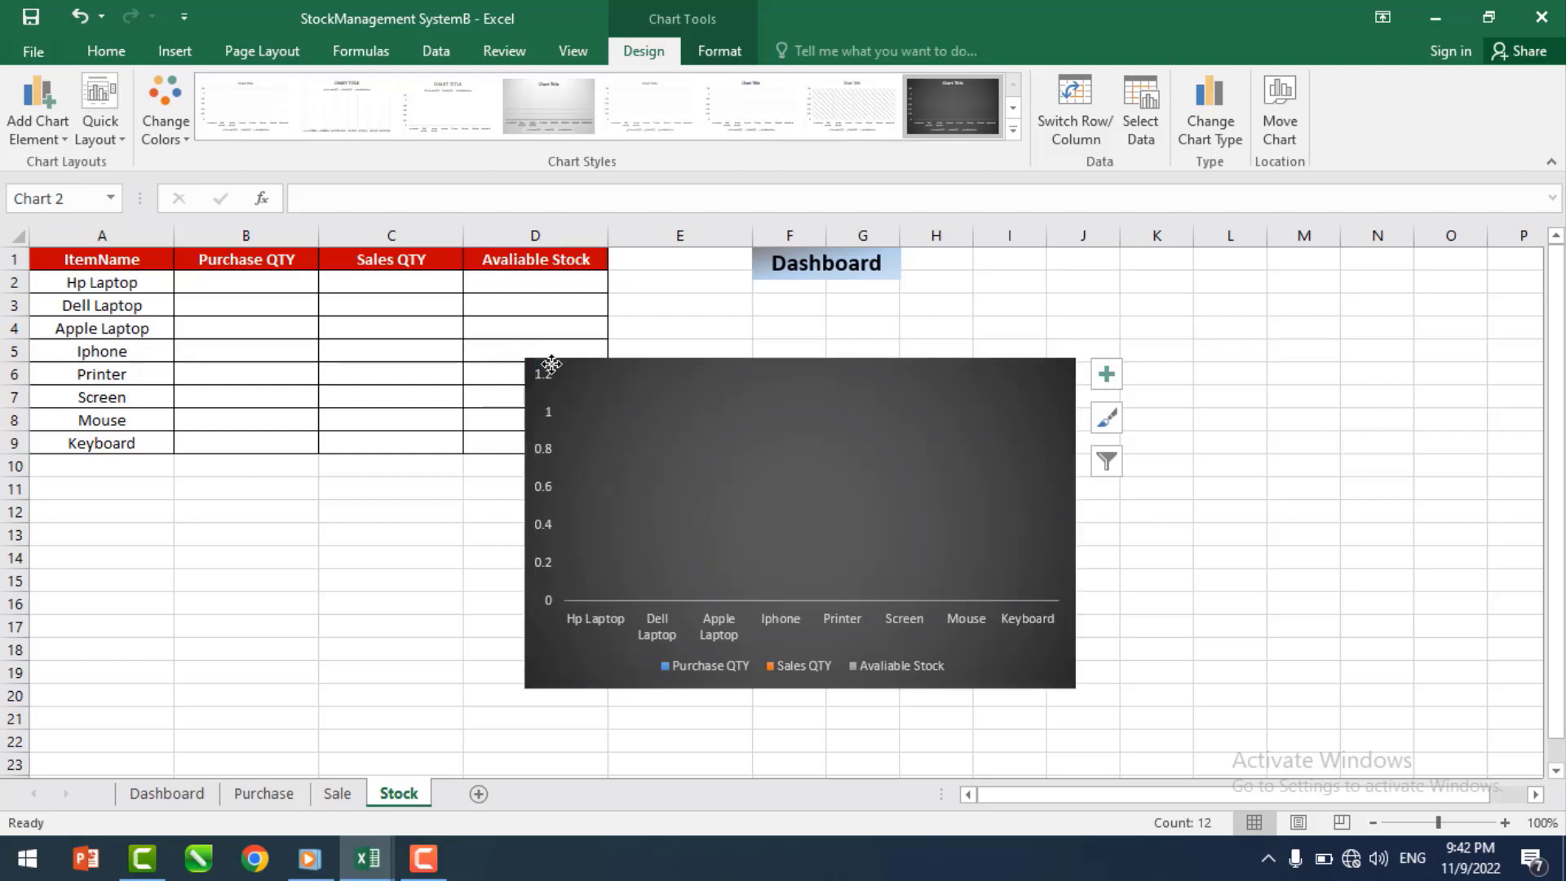
key(Delete)
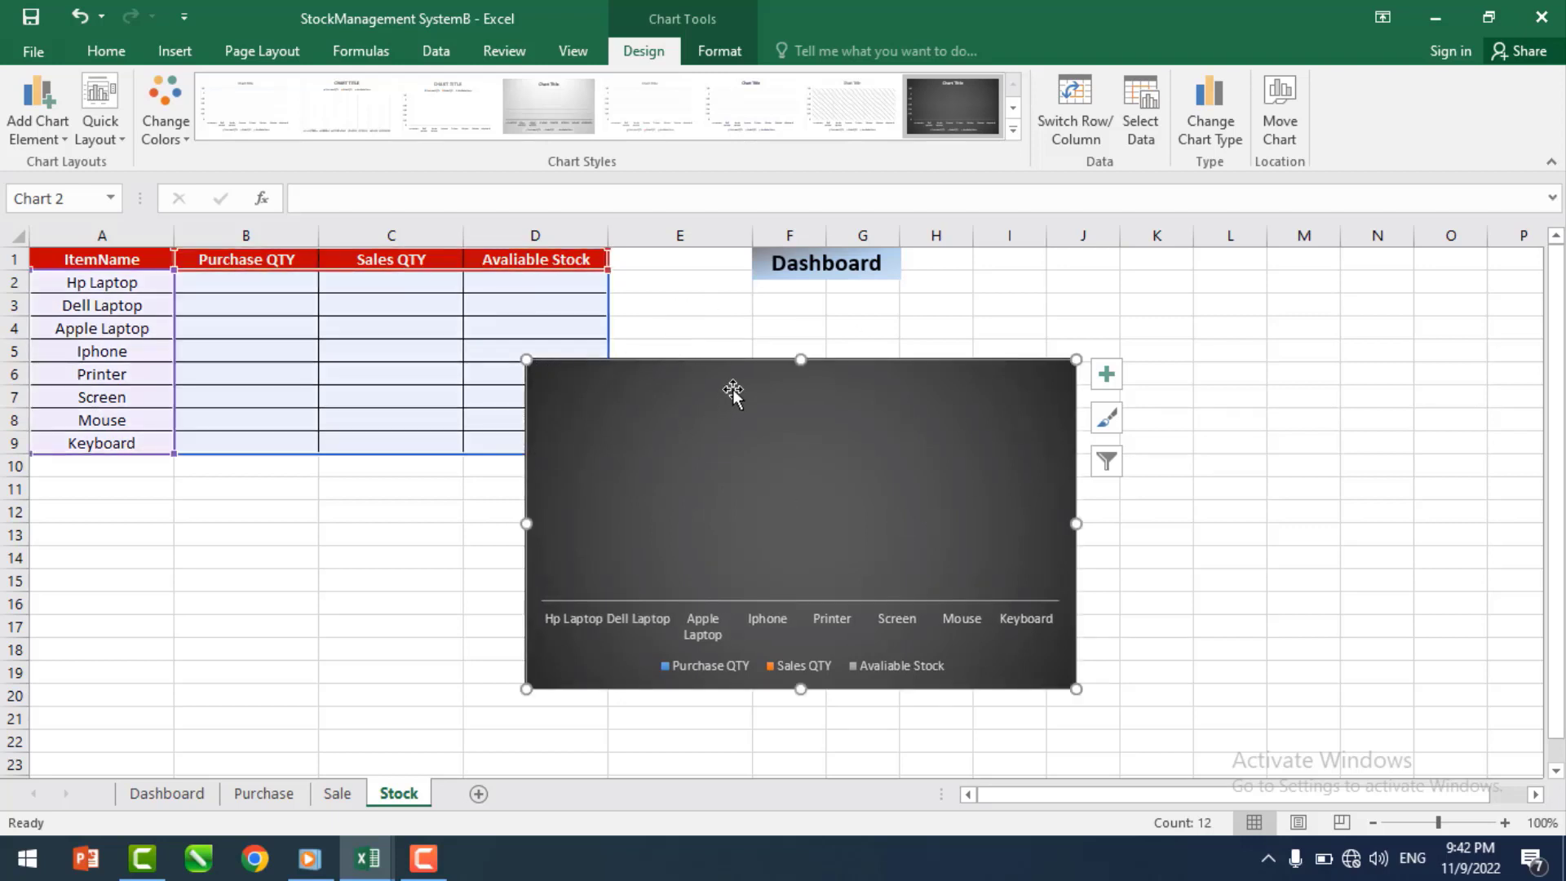
- Cut the chart over to the Dashboard sheet and enlarge it to fill about A1:G16, beside the bill-entry form
key(Delete)
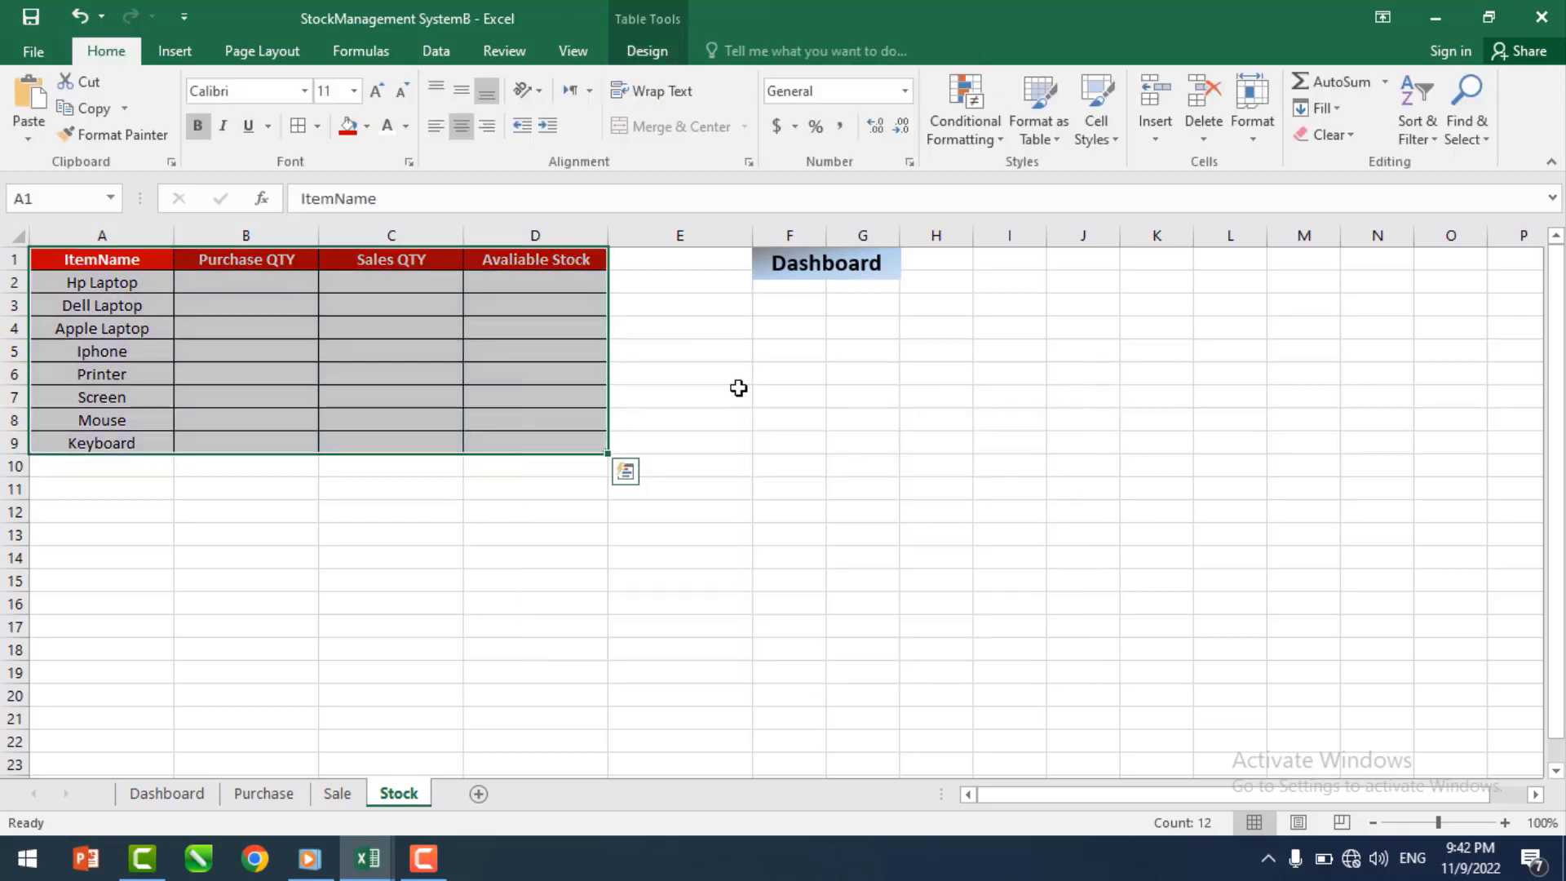
click(167, 788)
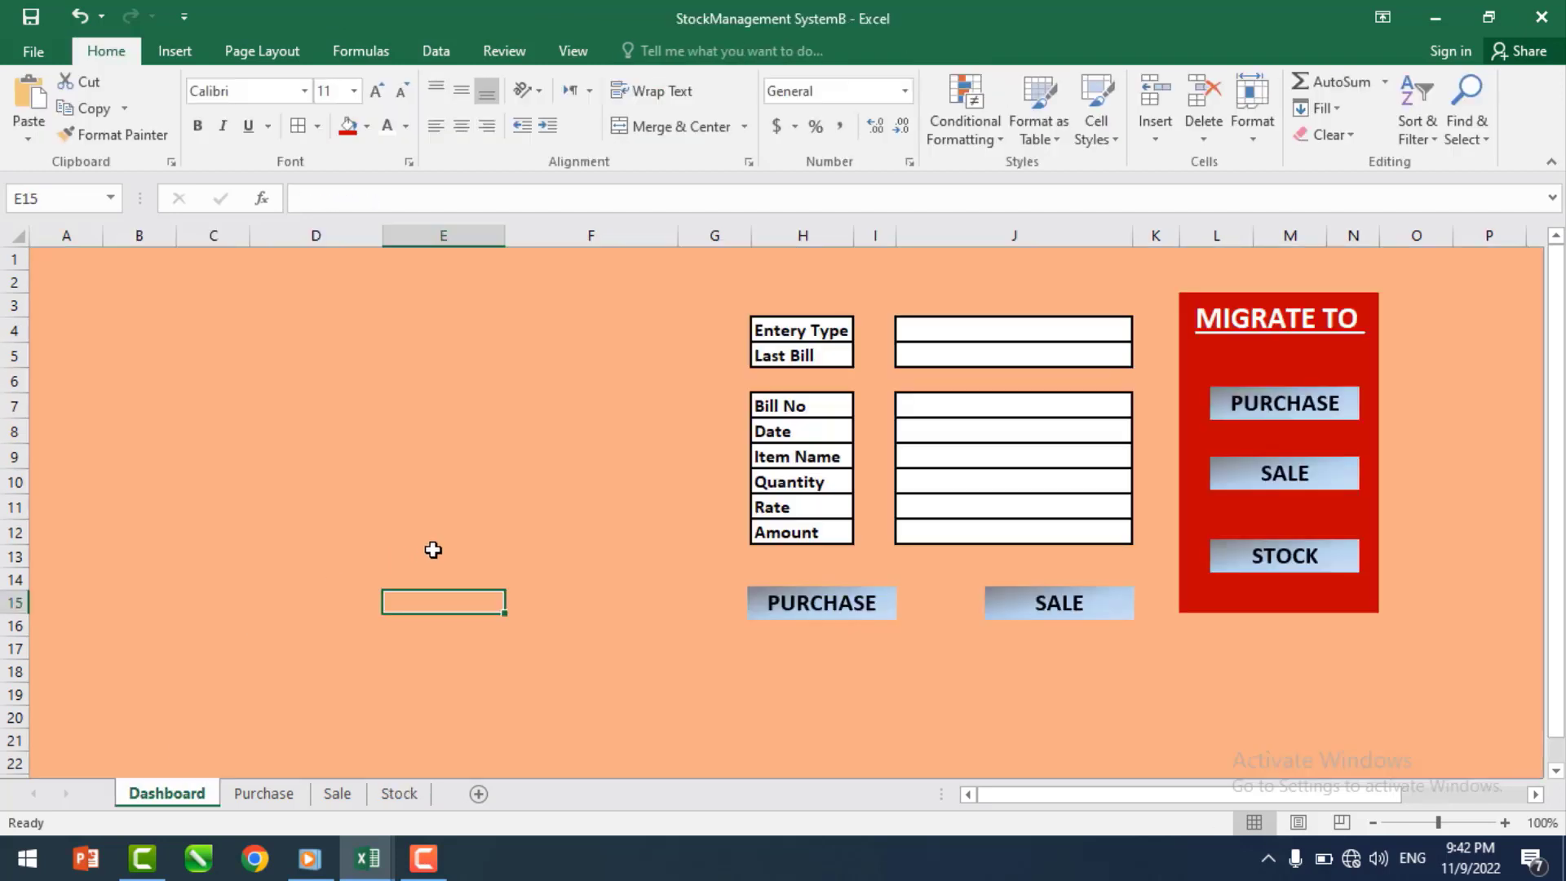
key(ctrl+v)
drag(570, 590, 224, 311)
drag(590, 470, 722, 472)
drag(380, 308, 380, 257)
click(786, 718)
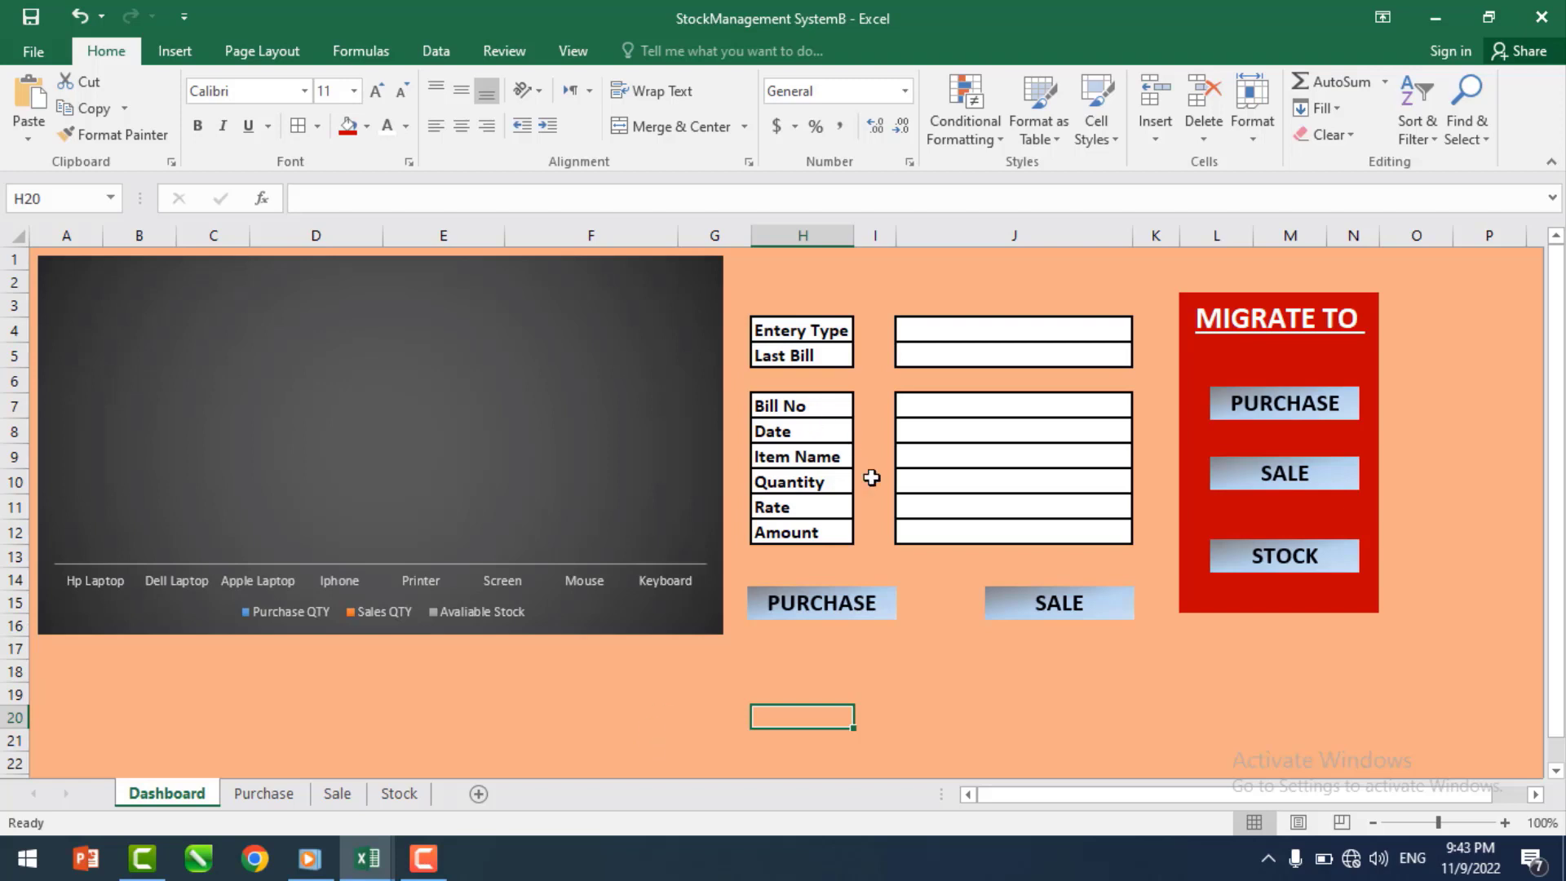
- On the Stock sheet, move the Dashboard button into column E, directly beside the table's header row
click(945, 456)
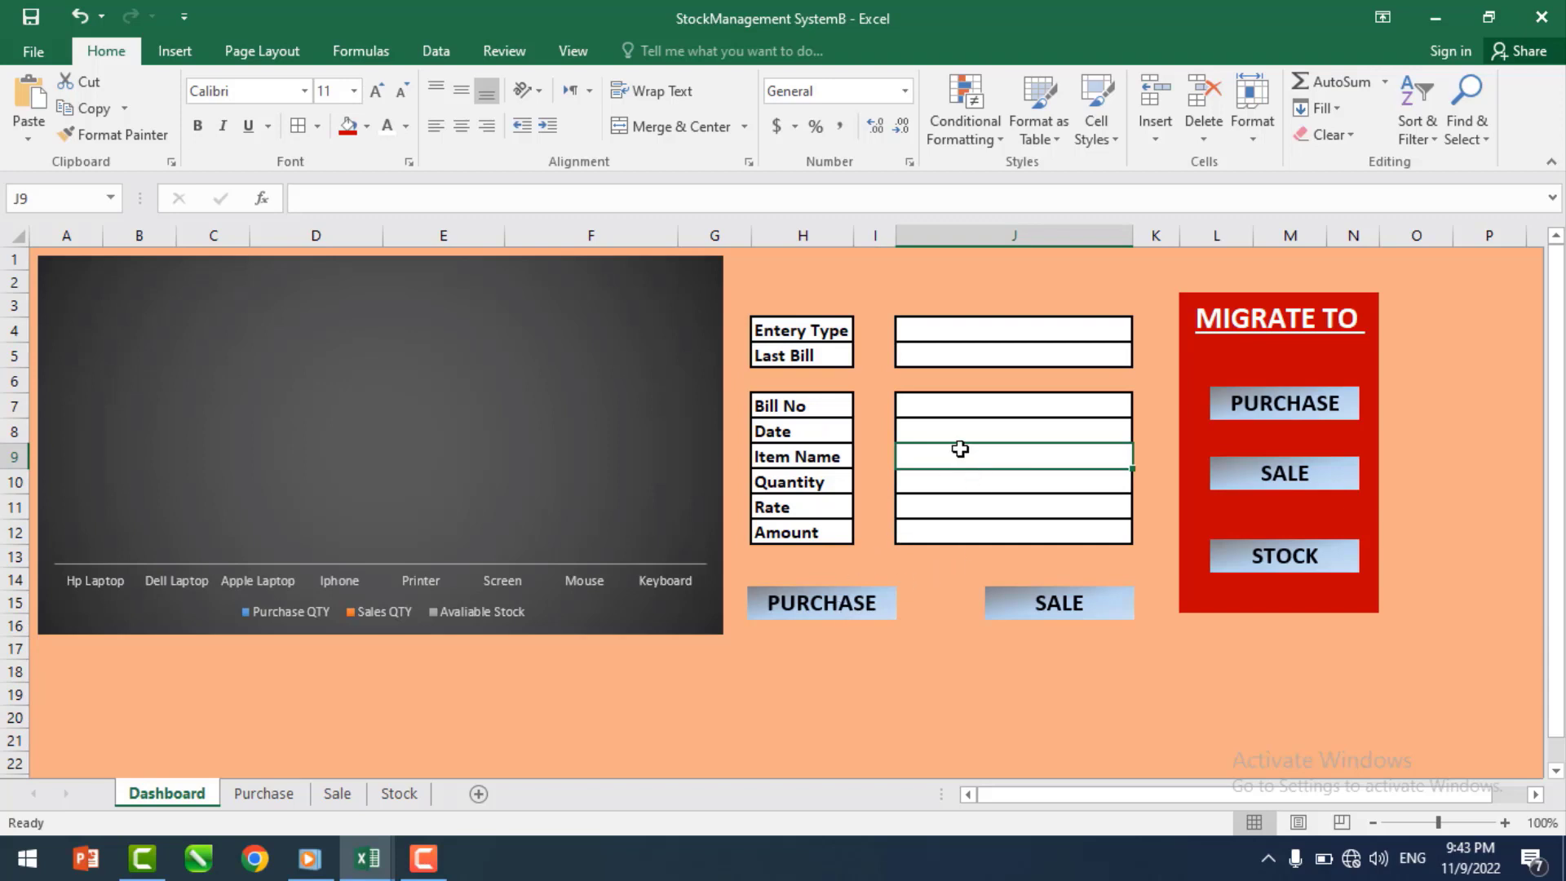
click(396, 792)
click(266, 414)
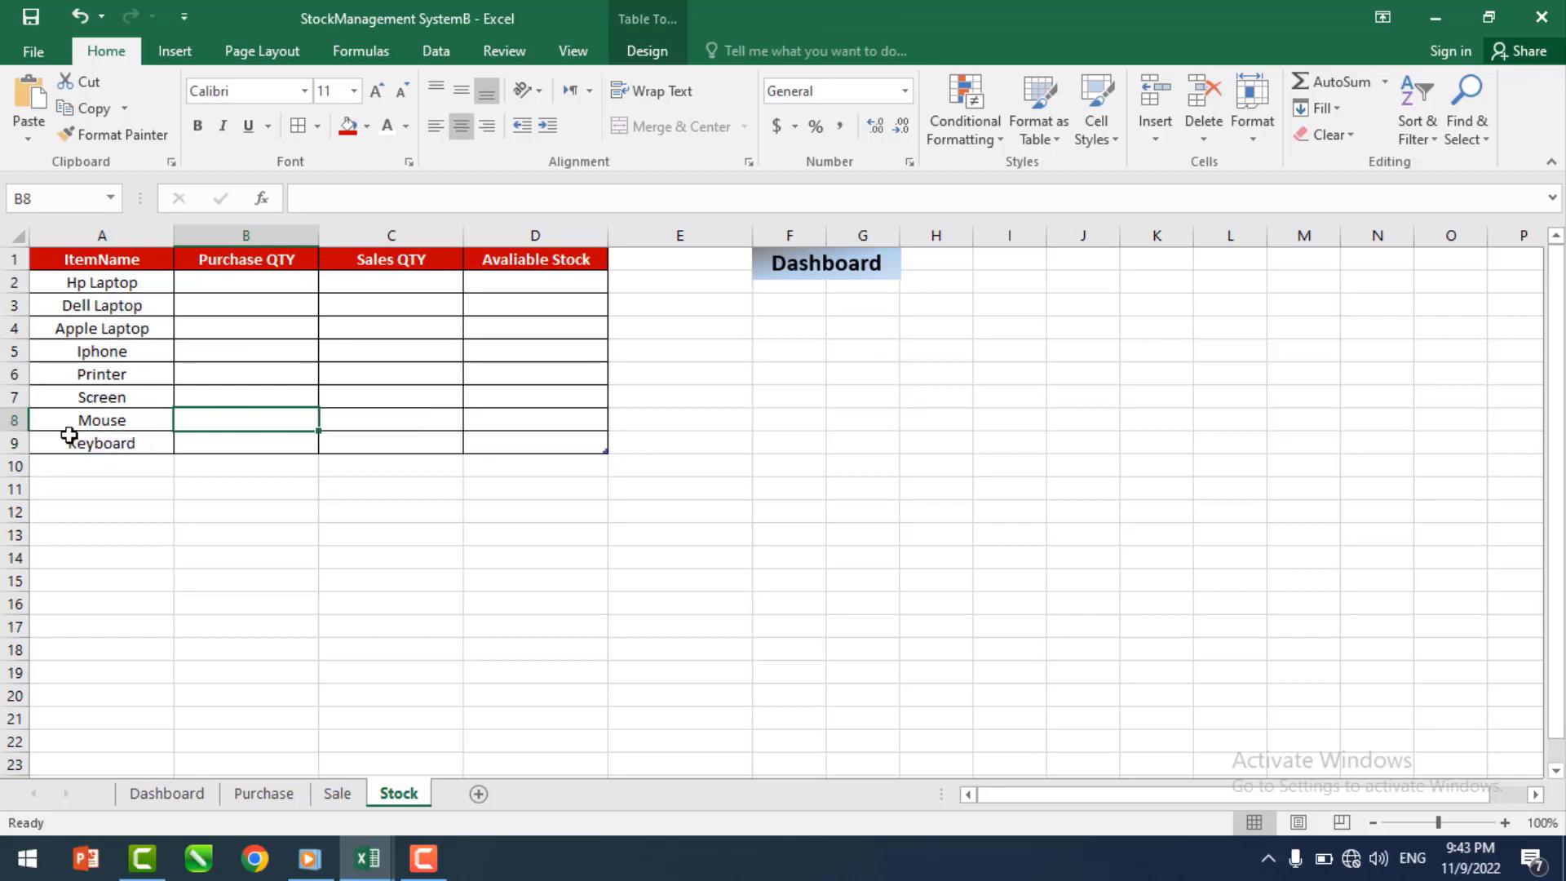
drag(65, 436, 78, 287)
click(219, 306)
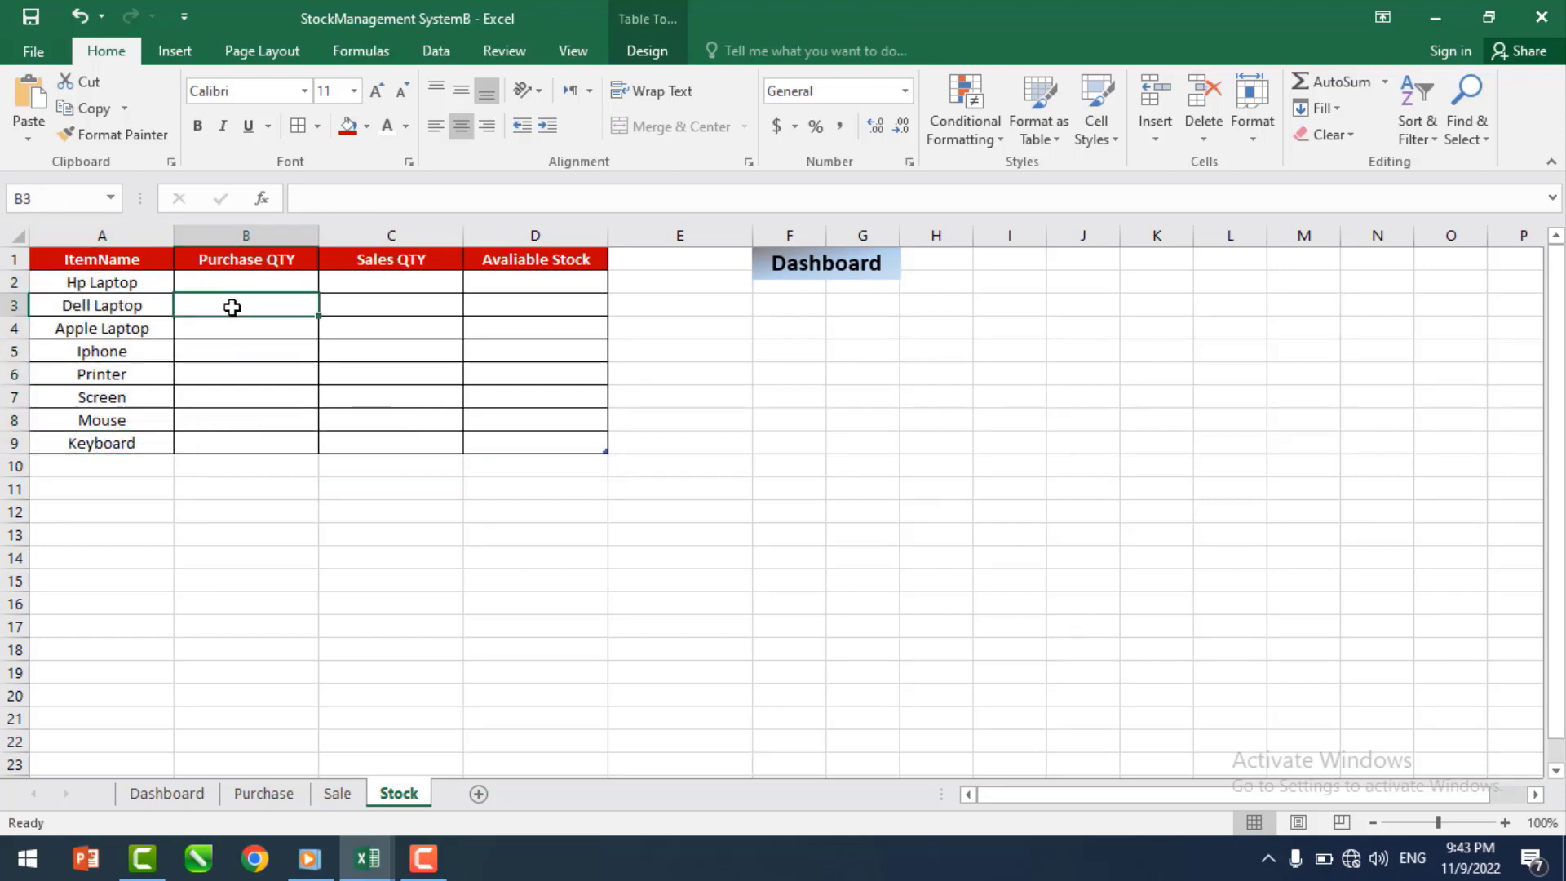
click(763, 274)
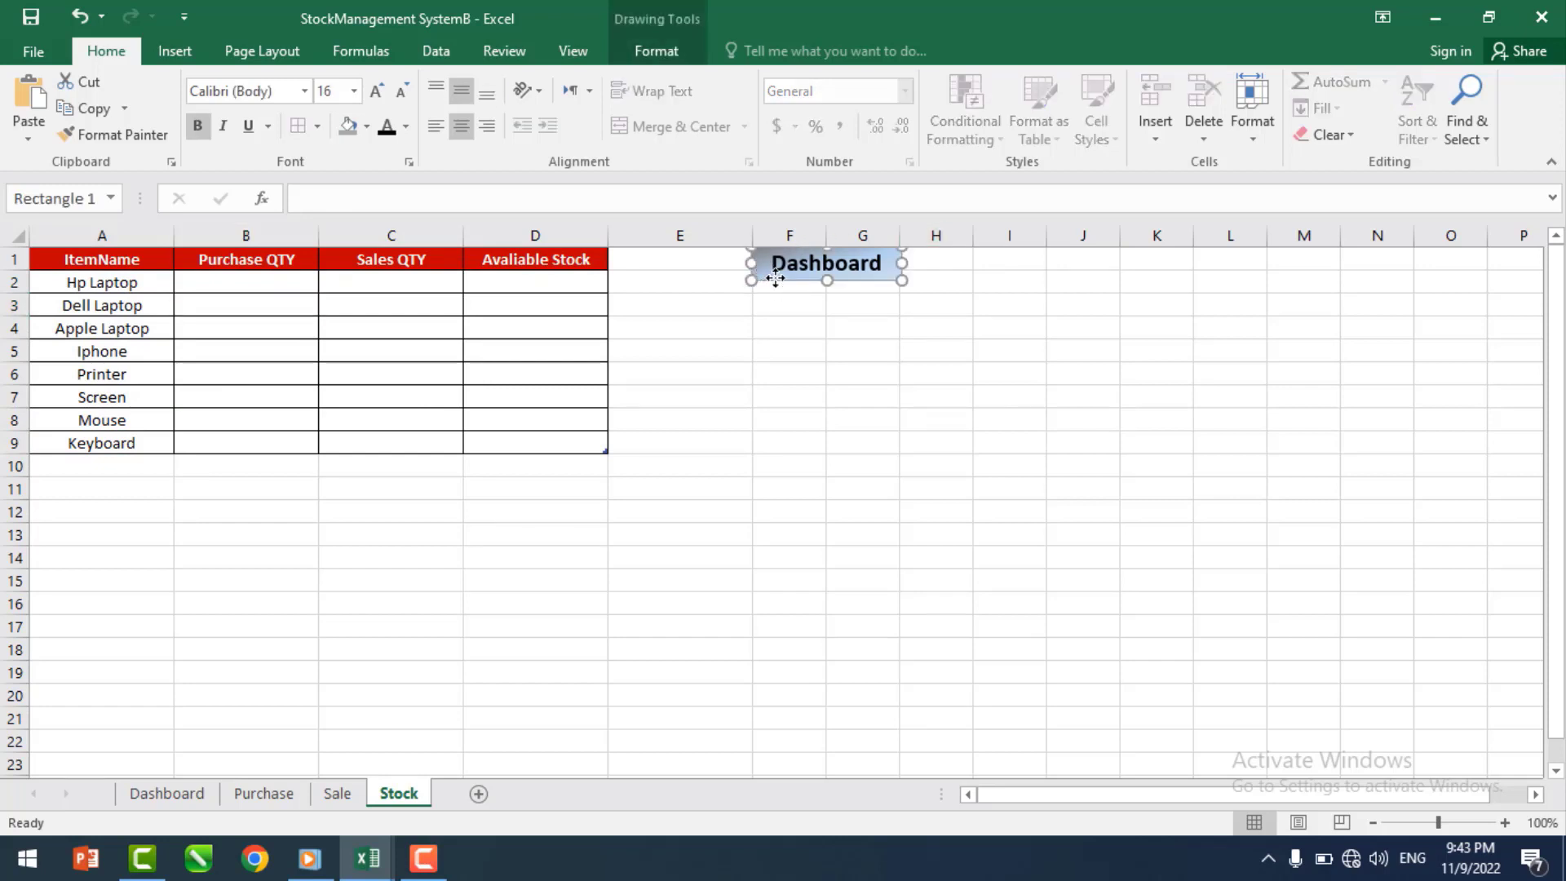
drag(764, 280, 630, 285)
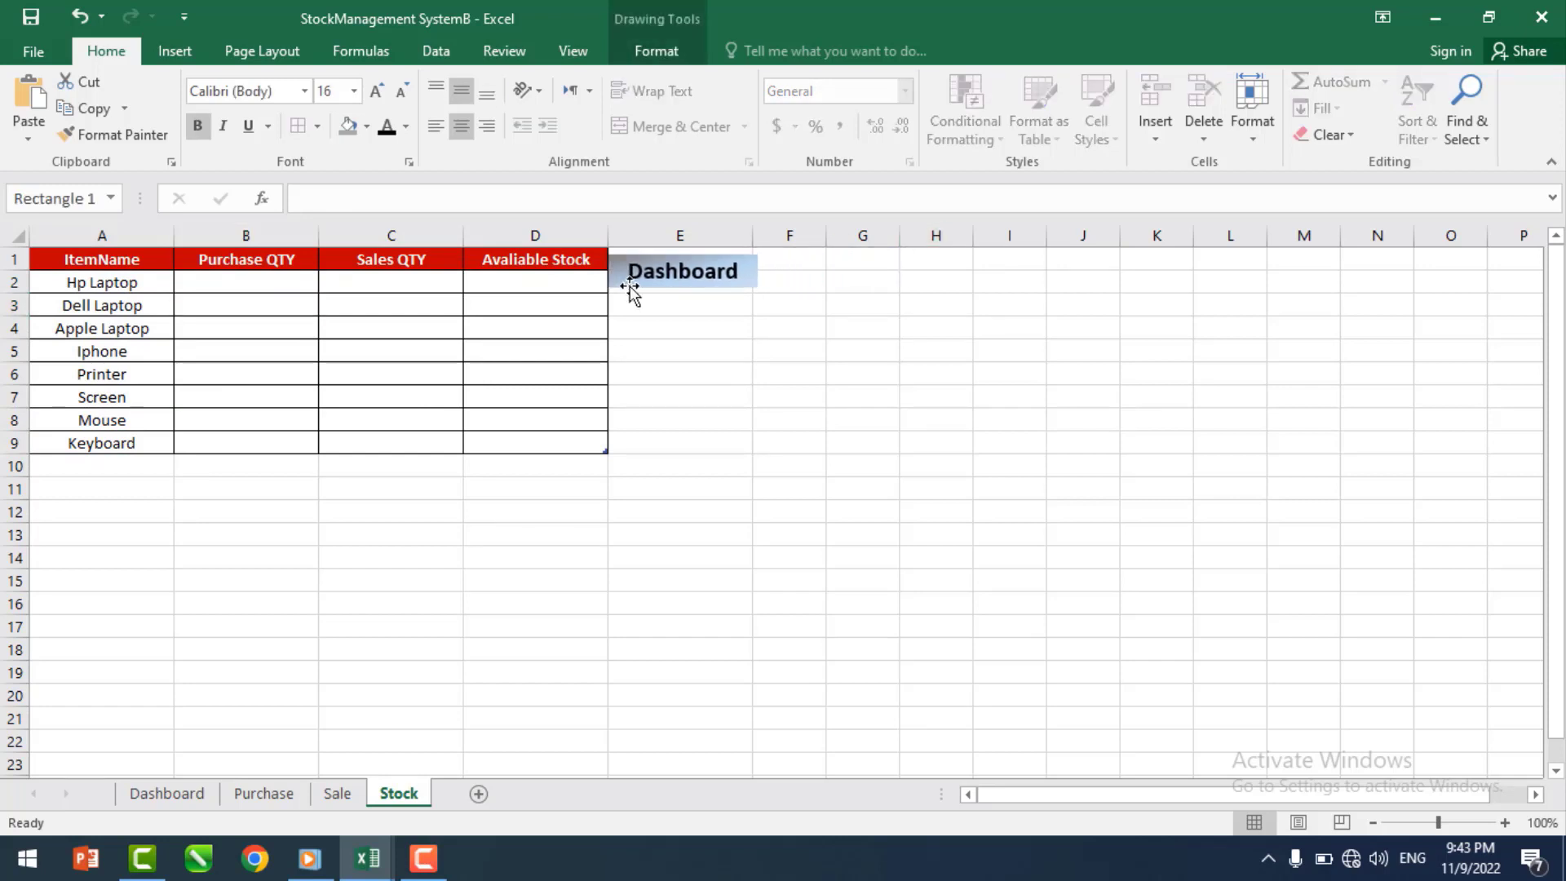
click(665, 464)
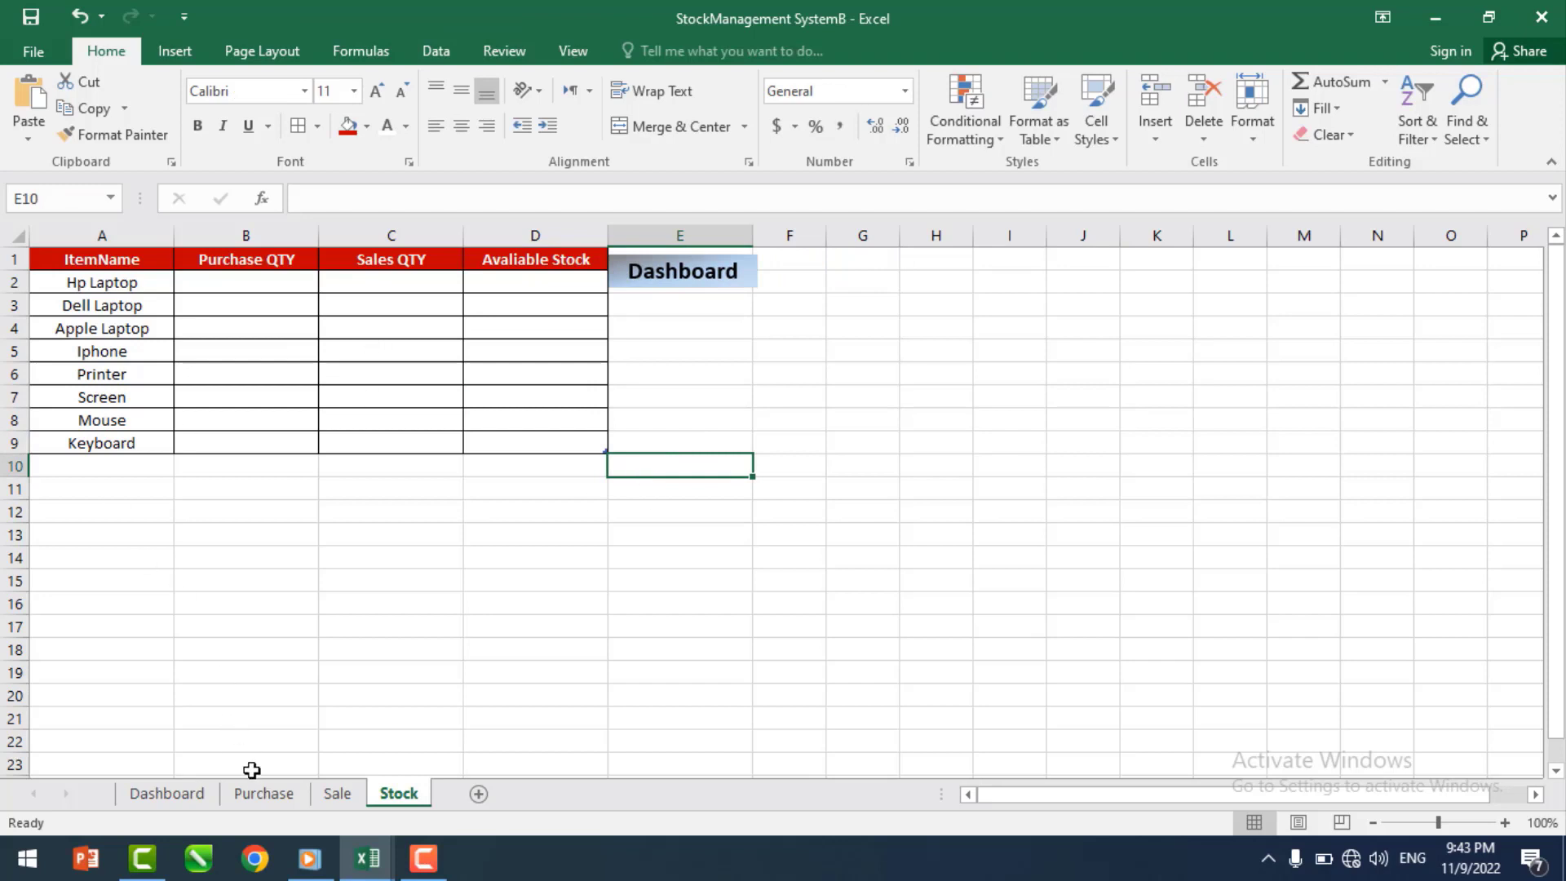
click(261, 793)
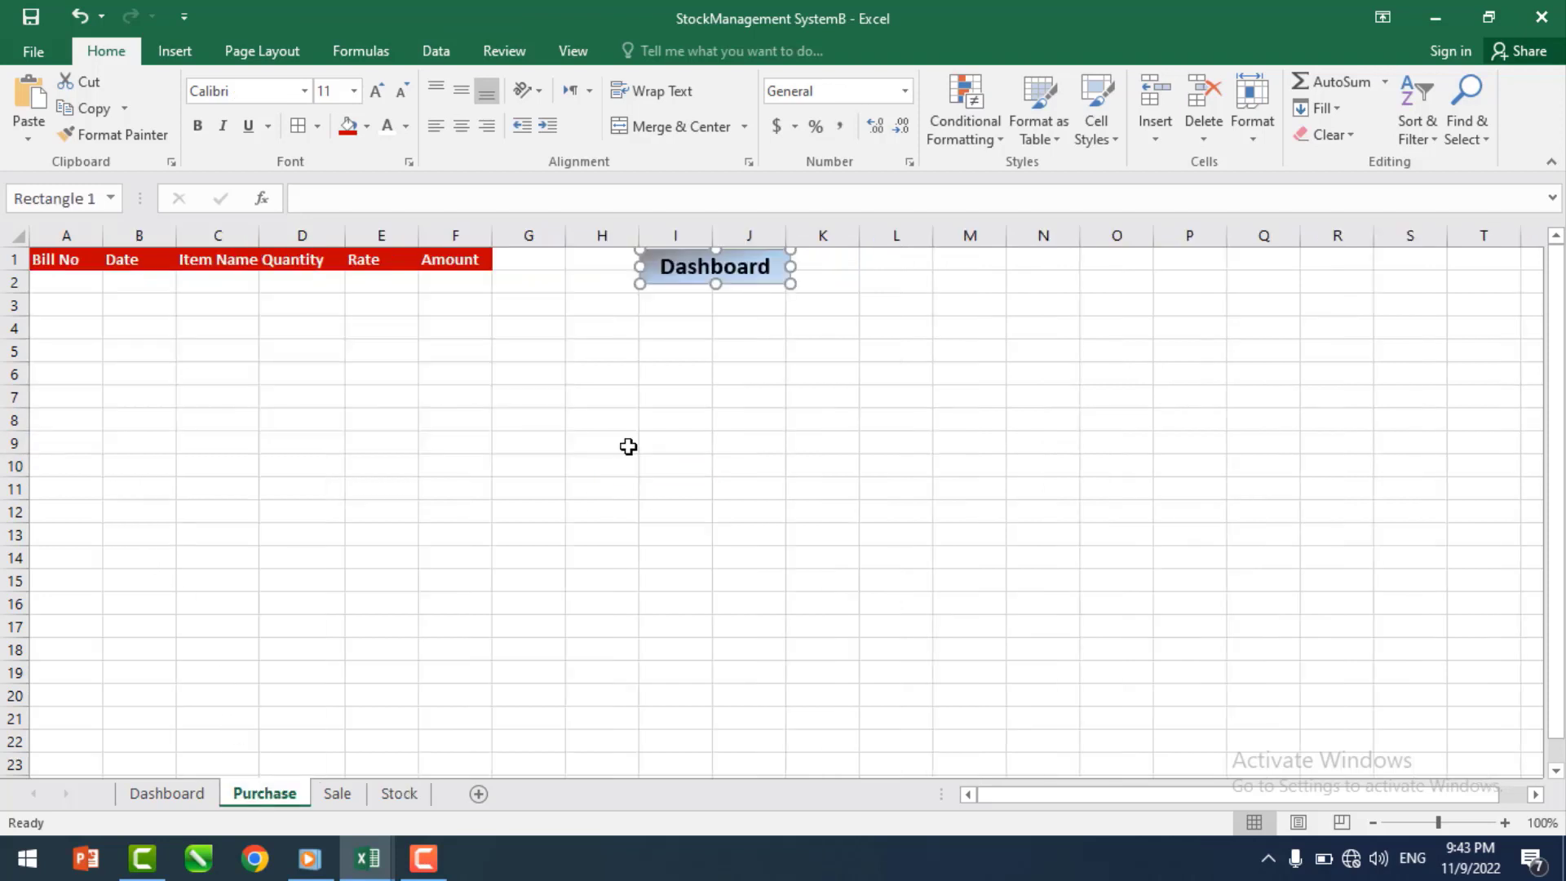
click(402, 788)
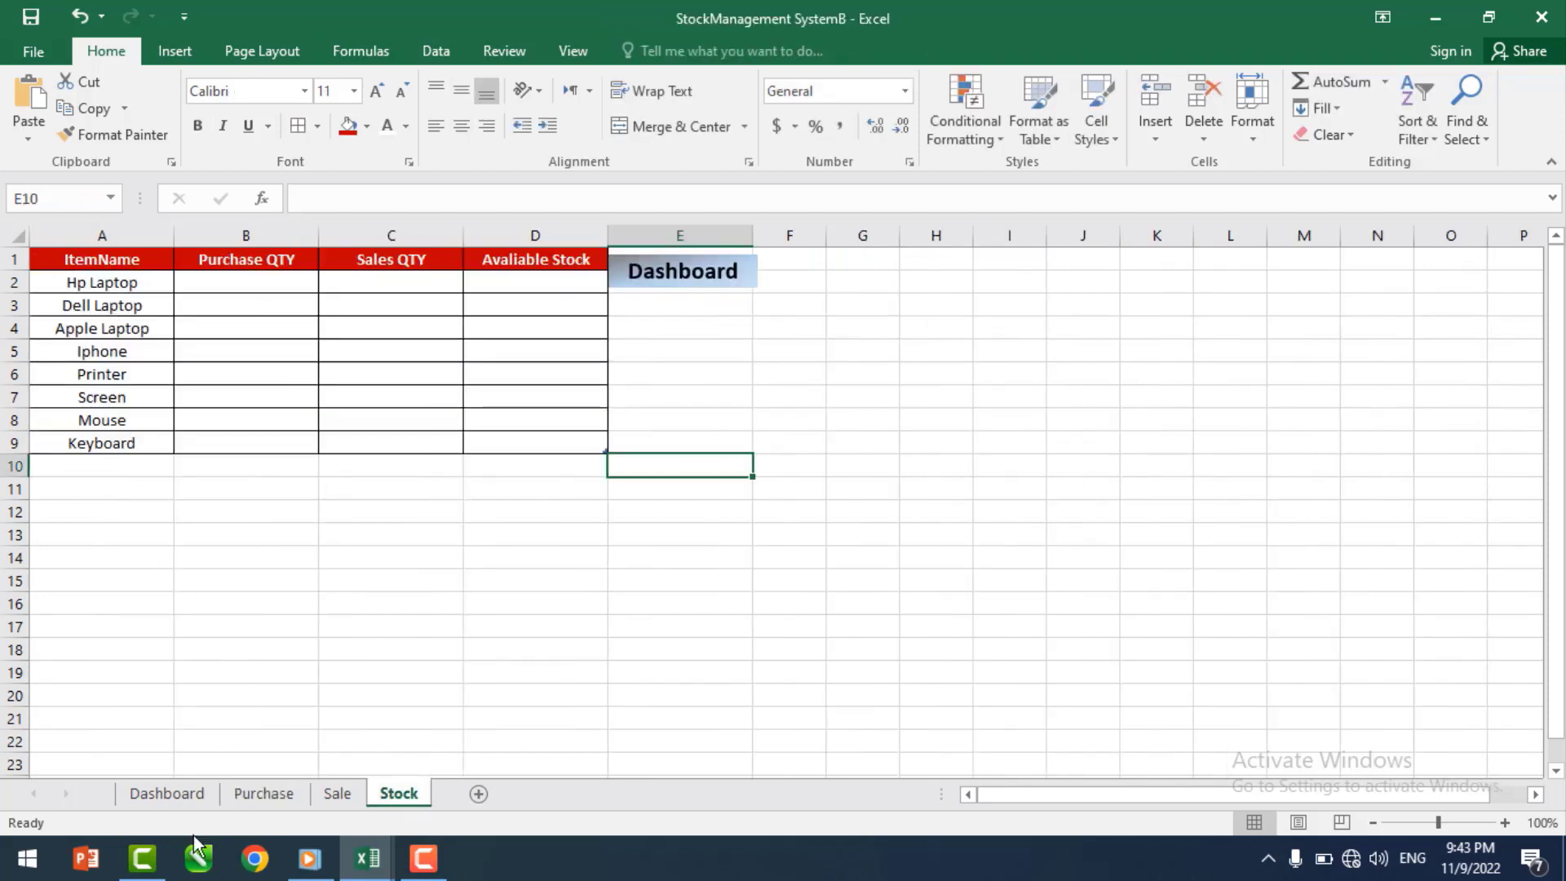
- Add list data validation to the Dashboard's Item Name cell J9, sourced from the item names in A2:A9 of the Stock sheet
click(168, 793)
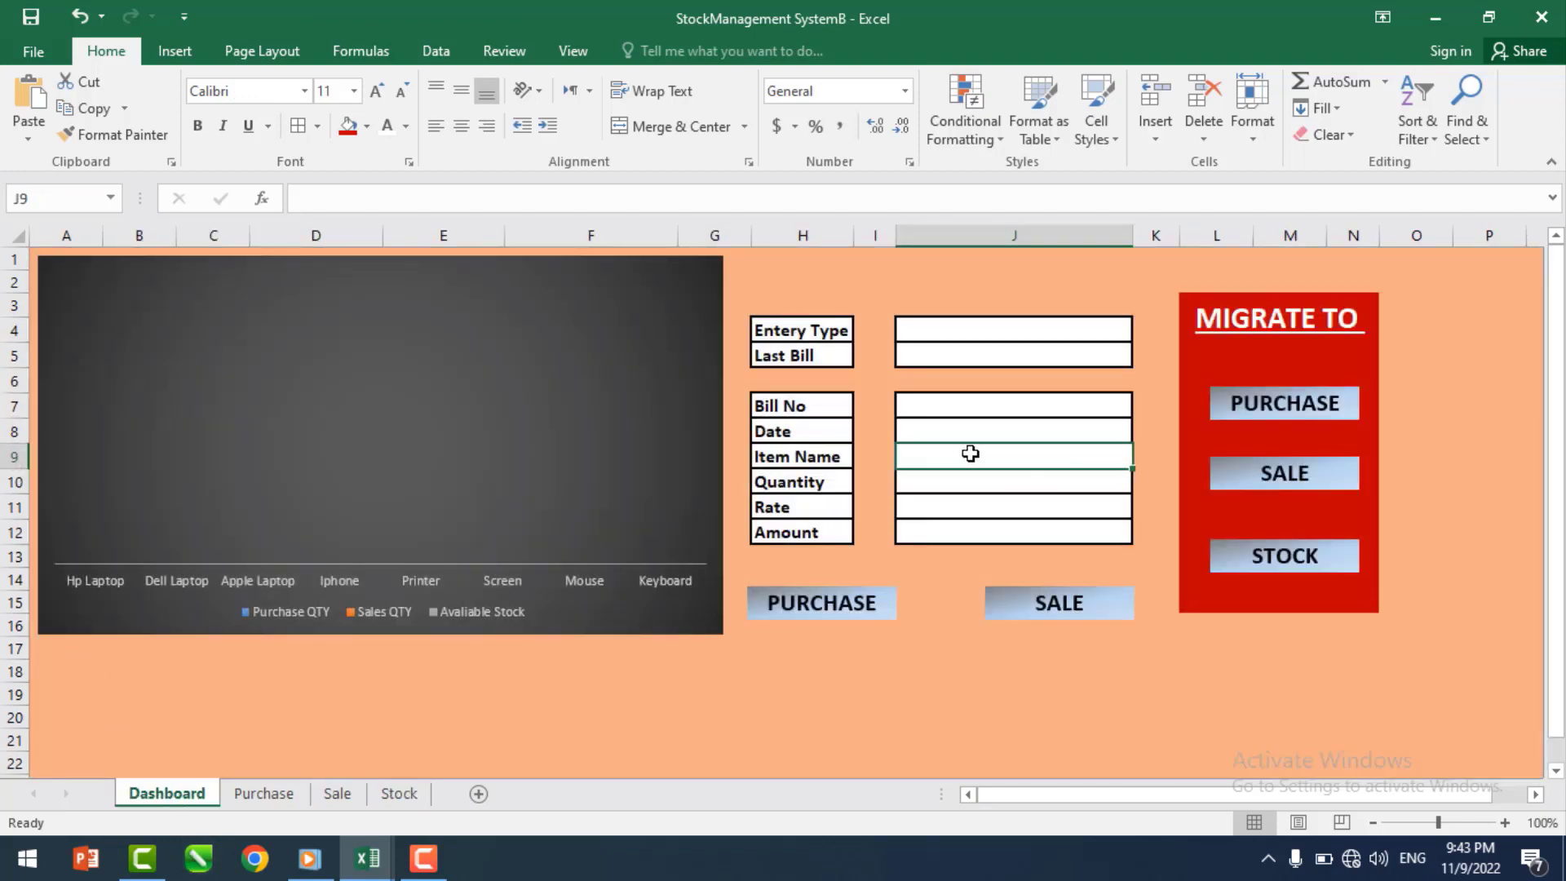
click(444, 59)
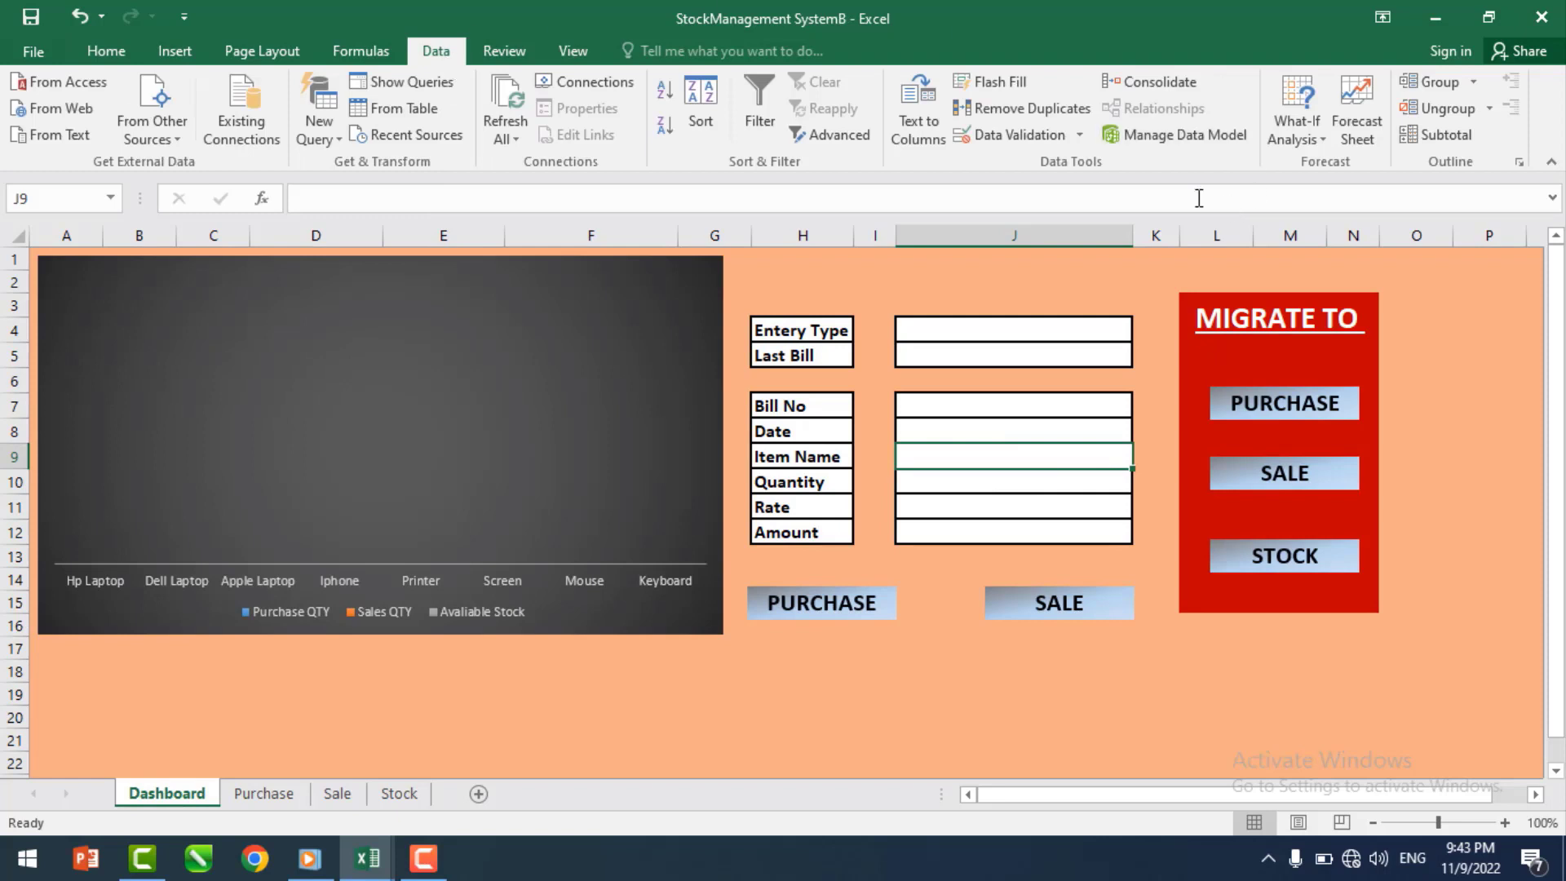
click(1031, 135)
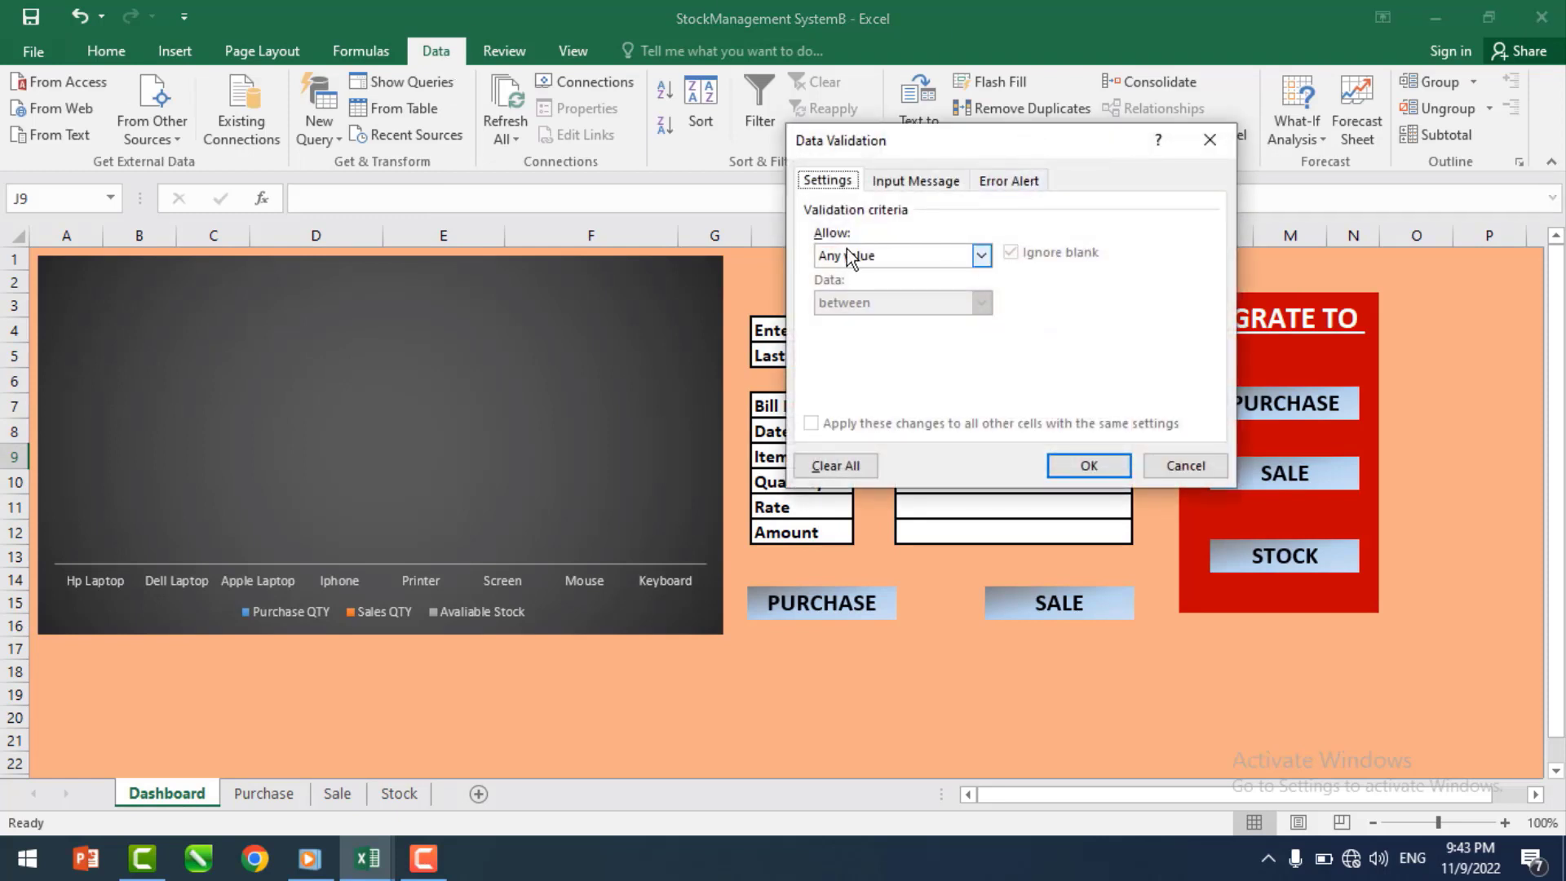
click(981, 255)
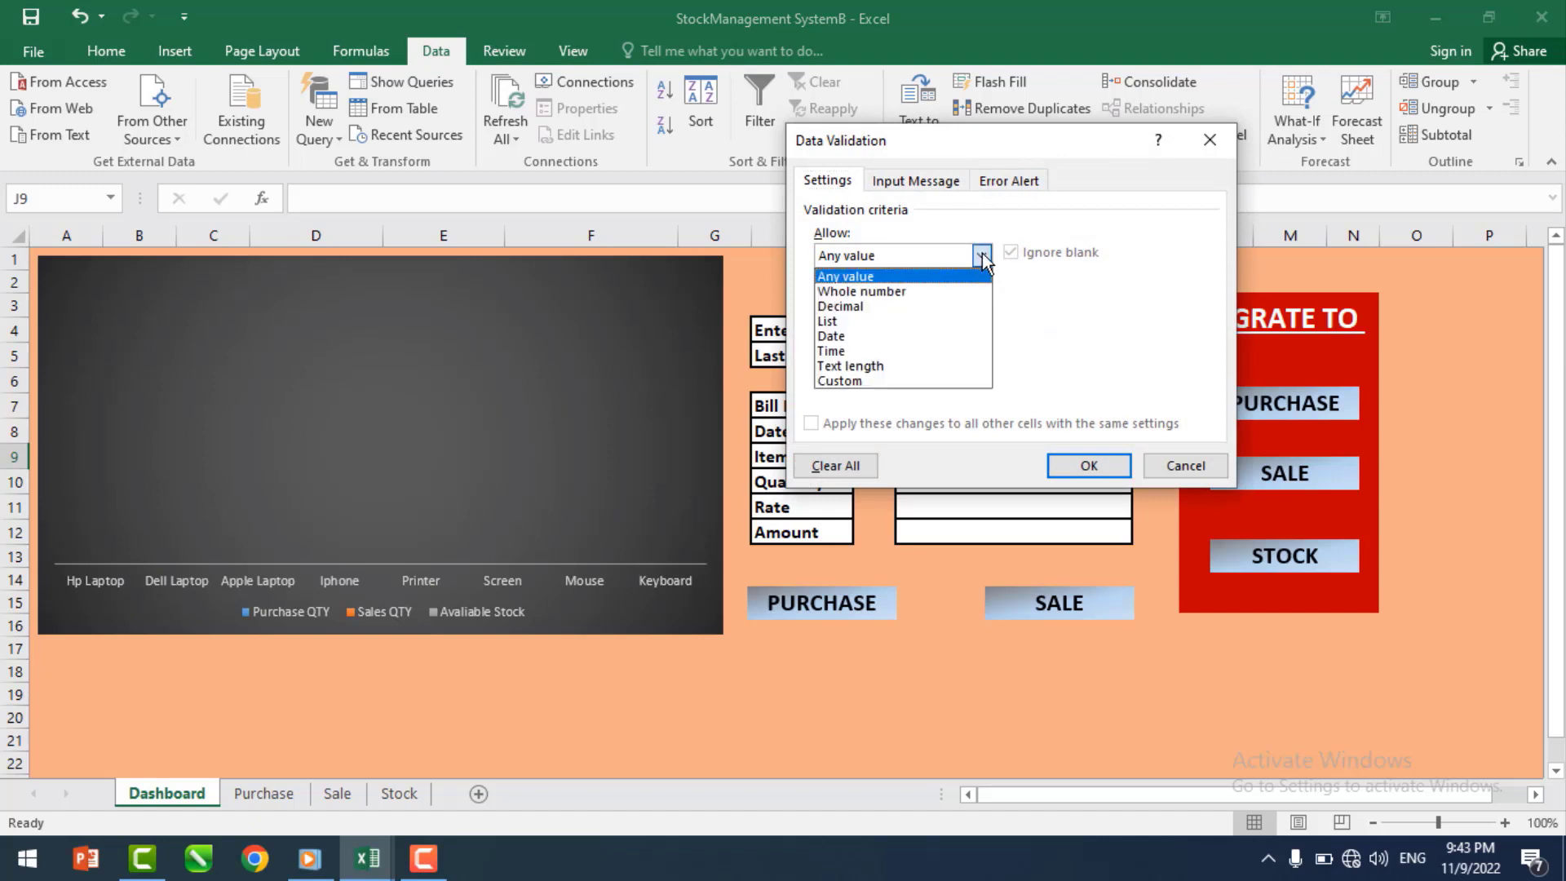
click(897, 322)
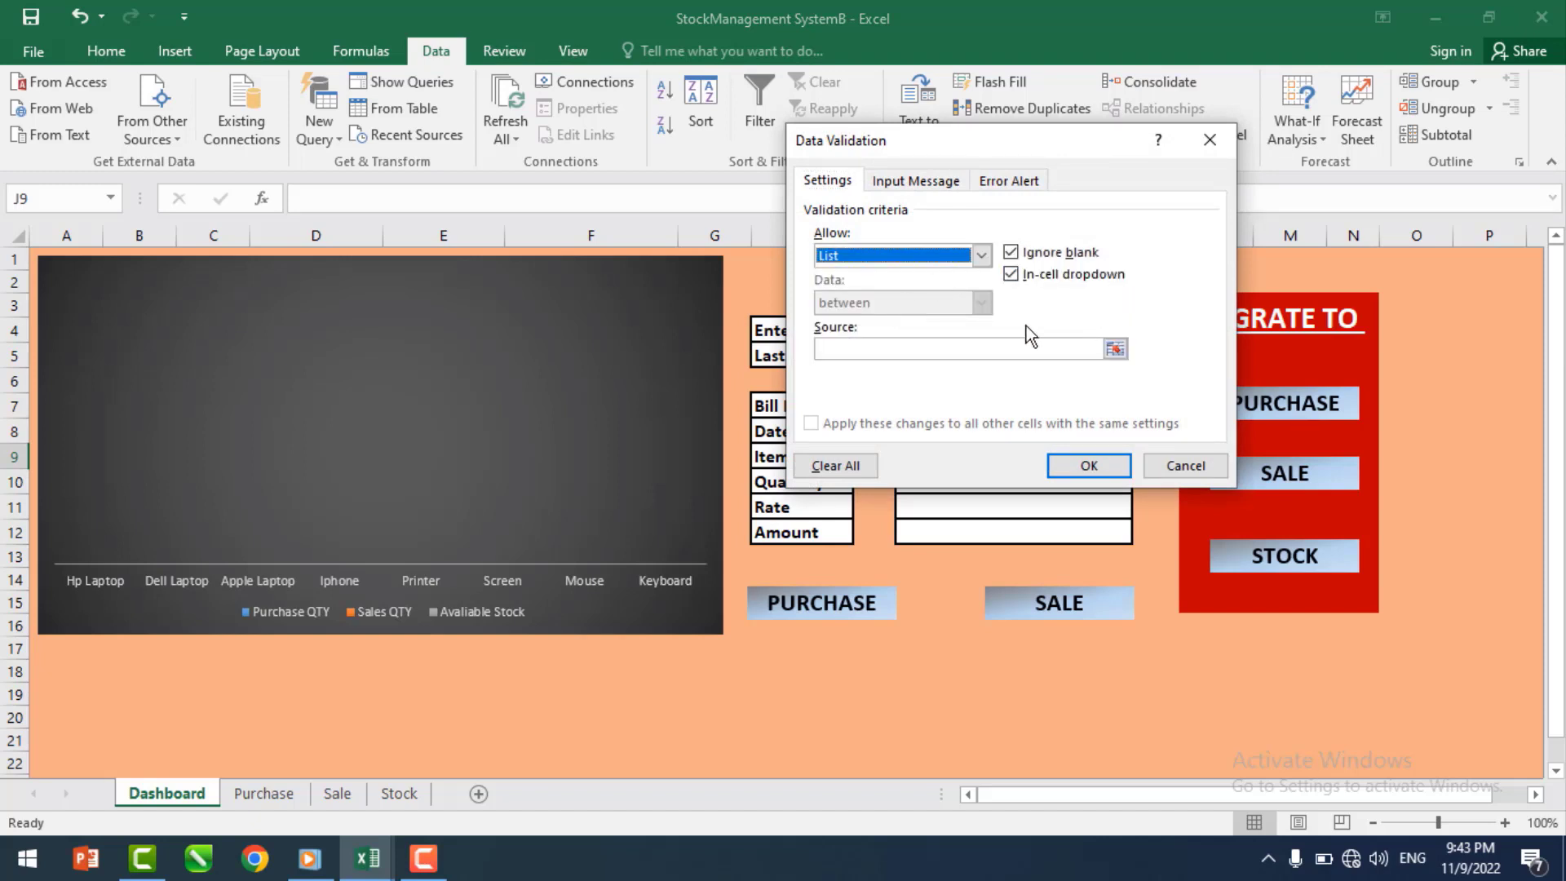
click(1000, 346)
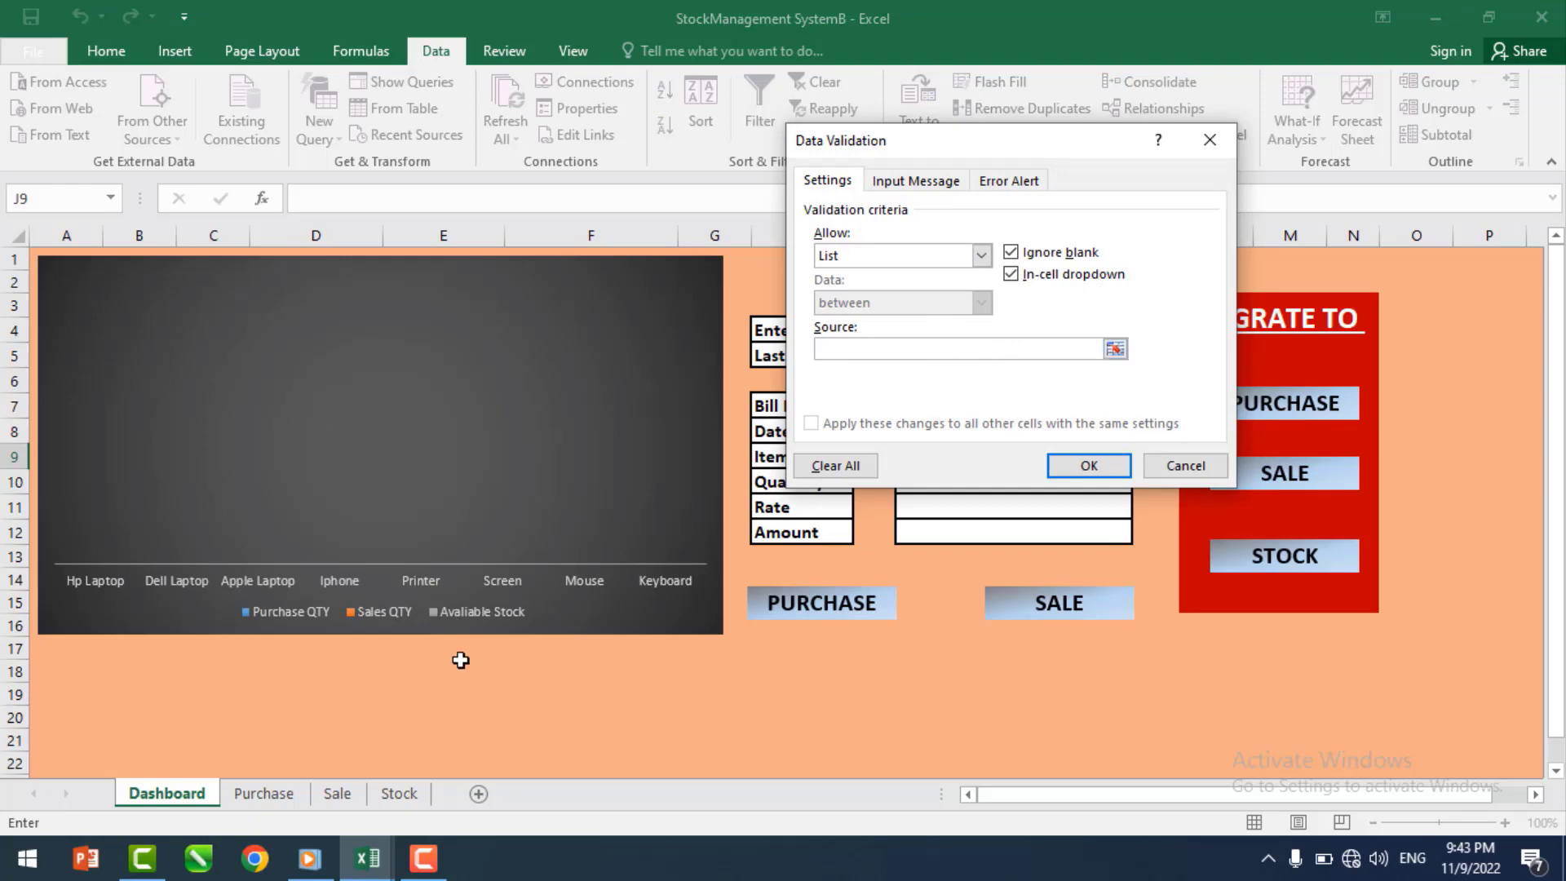
text(=)
click(398, 794)
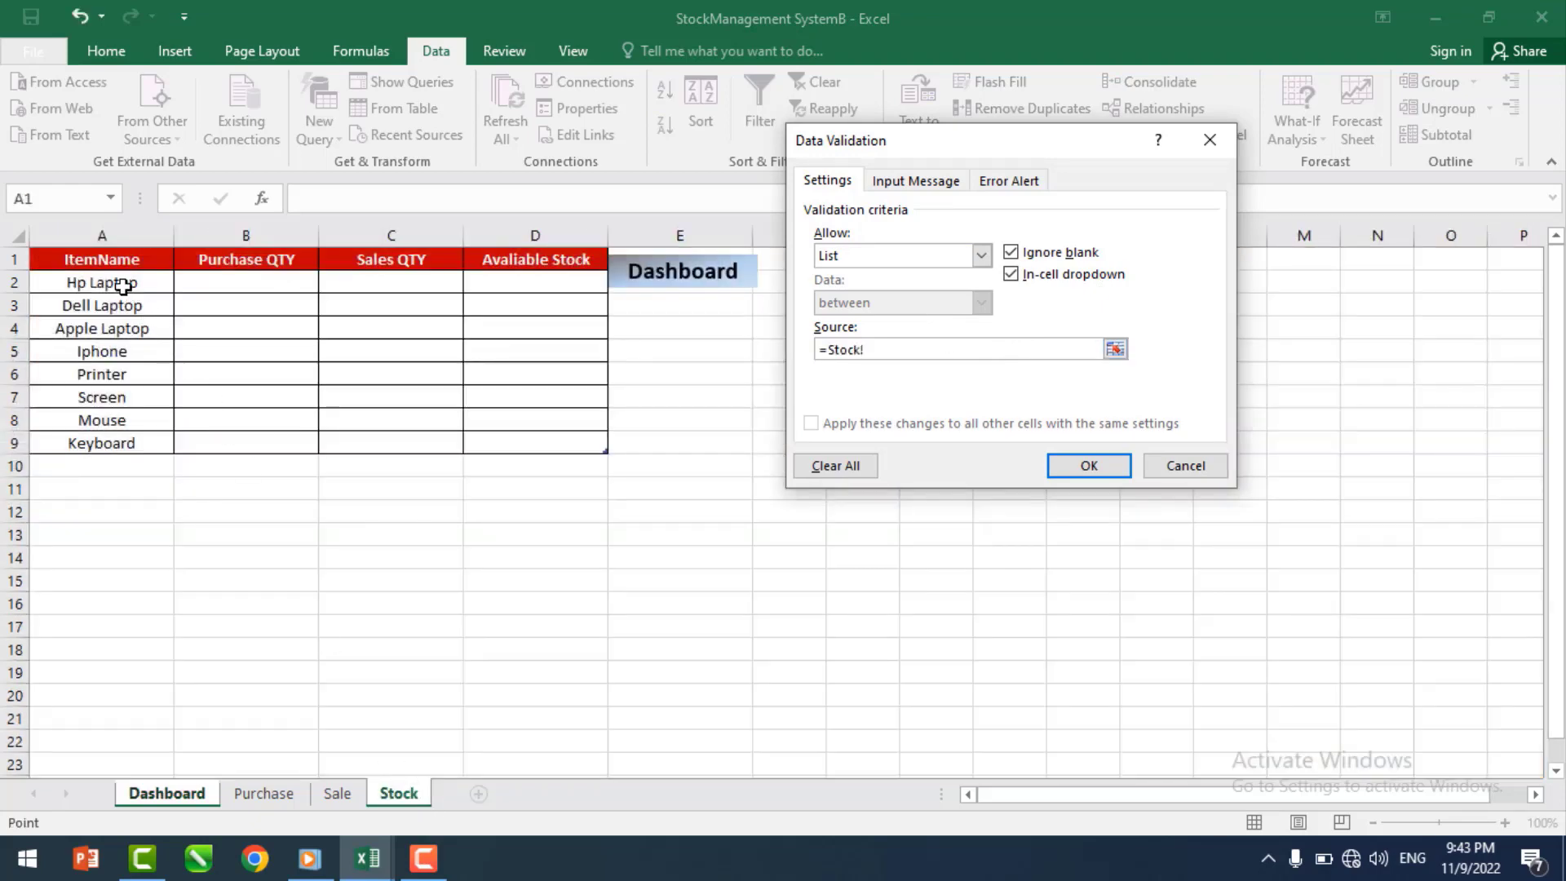
drag(123, 286, 120, 441)
click(1075, 466)
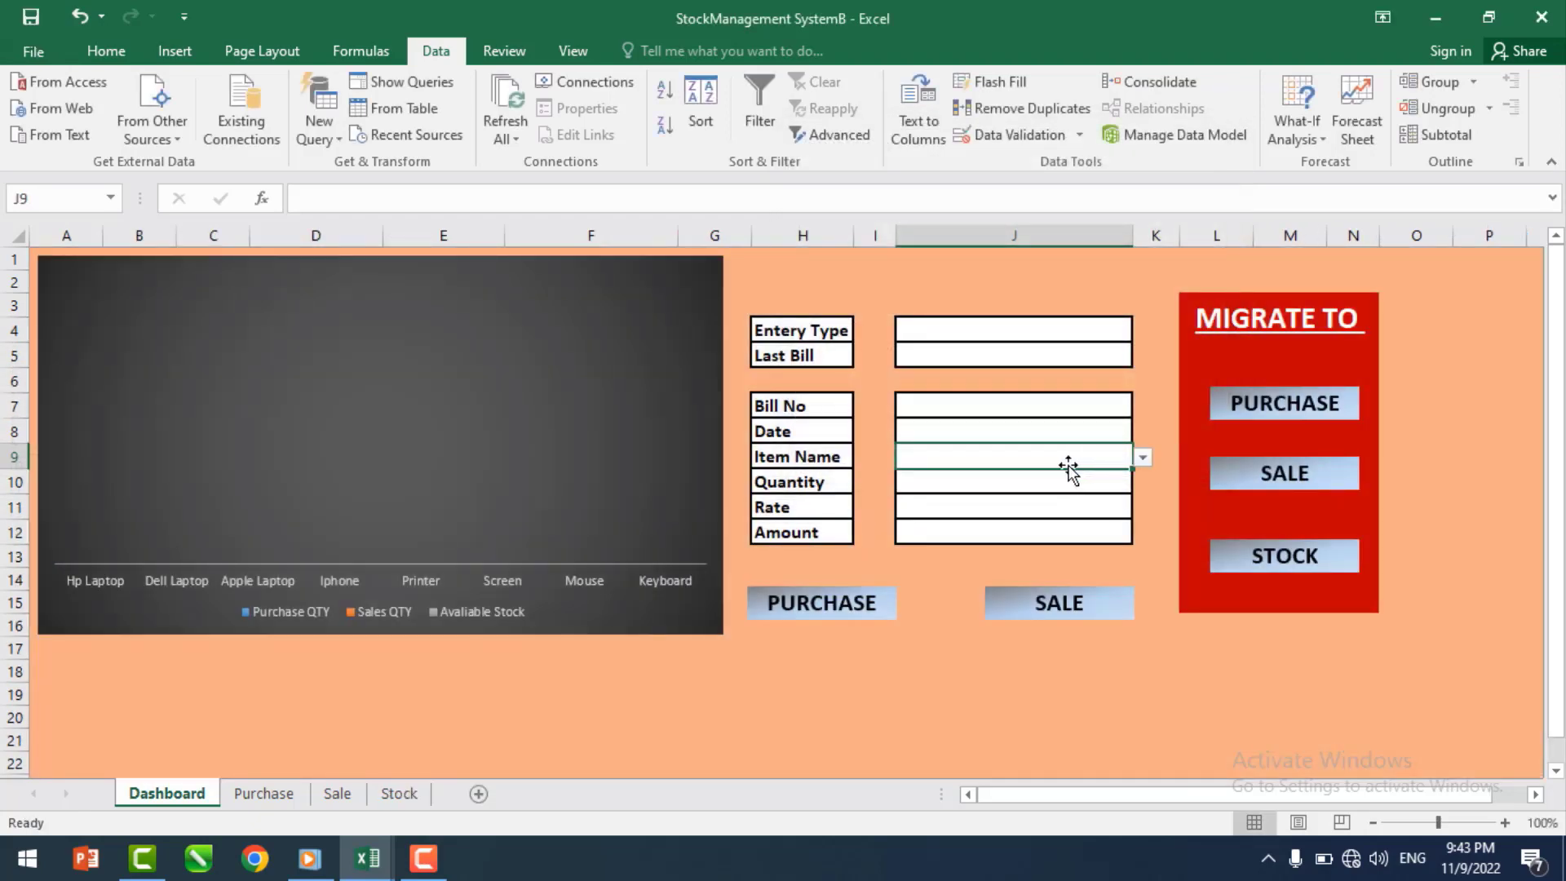
- Test the Item Name dropdown in J9 by choosing Hp Laptop
click(1143, 459)
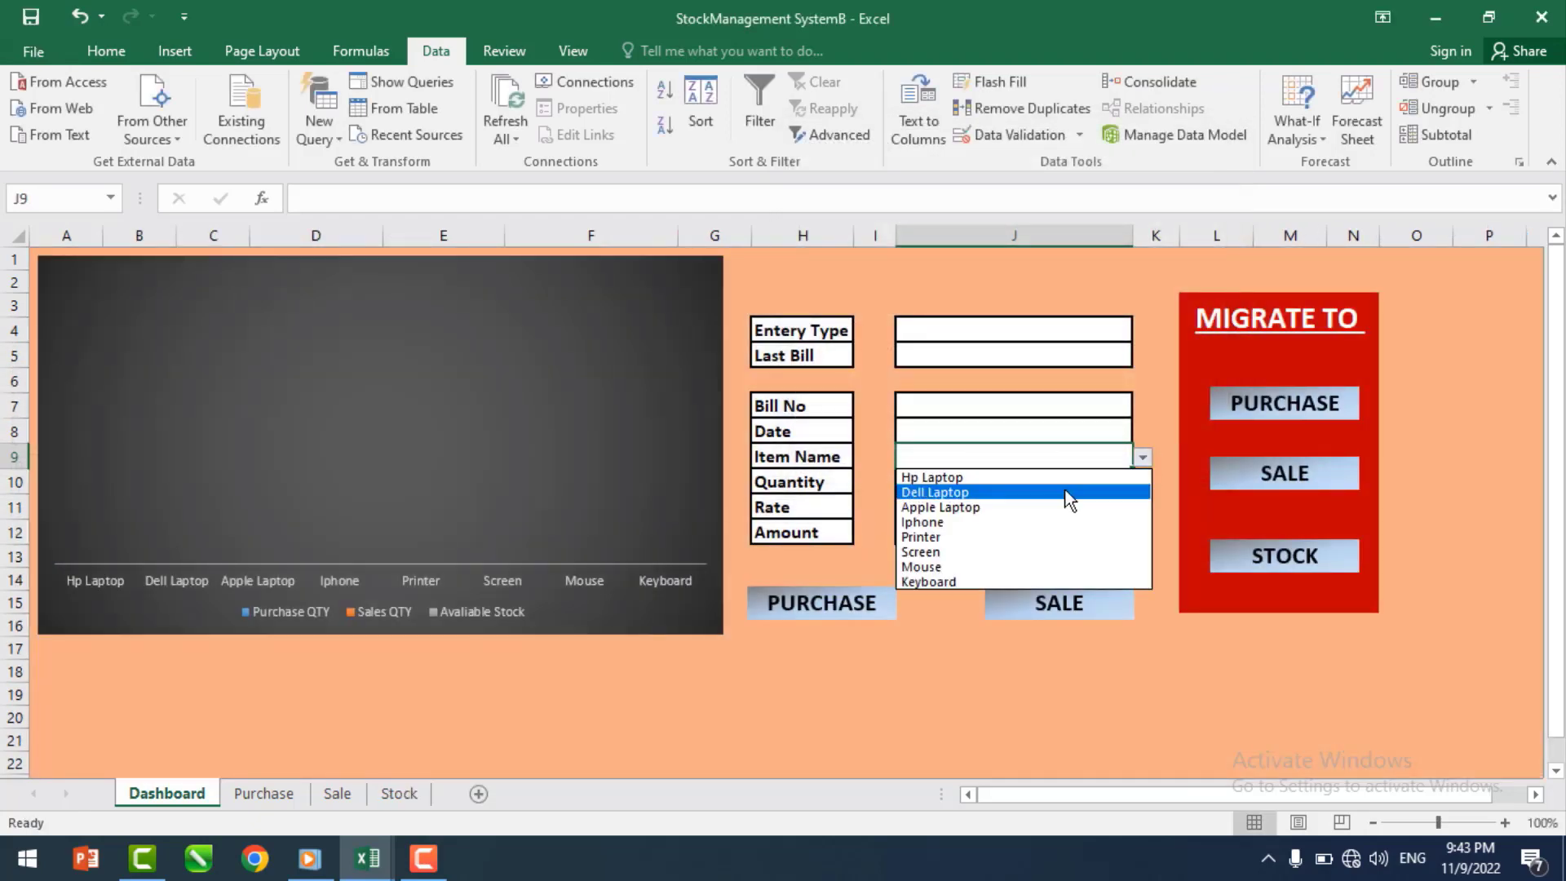
click(1074, 491)
click(1141, 459)
click(1044, 482)
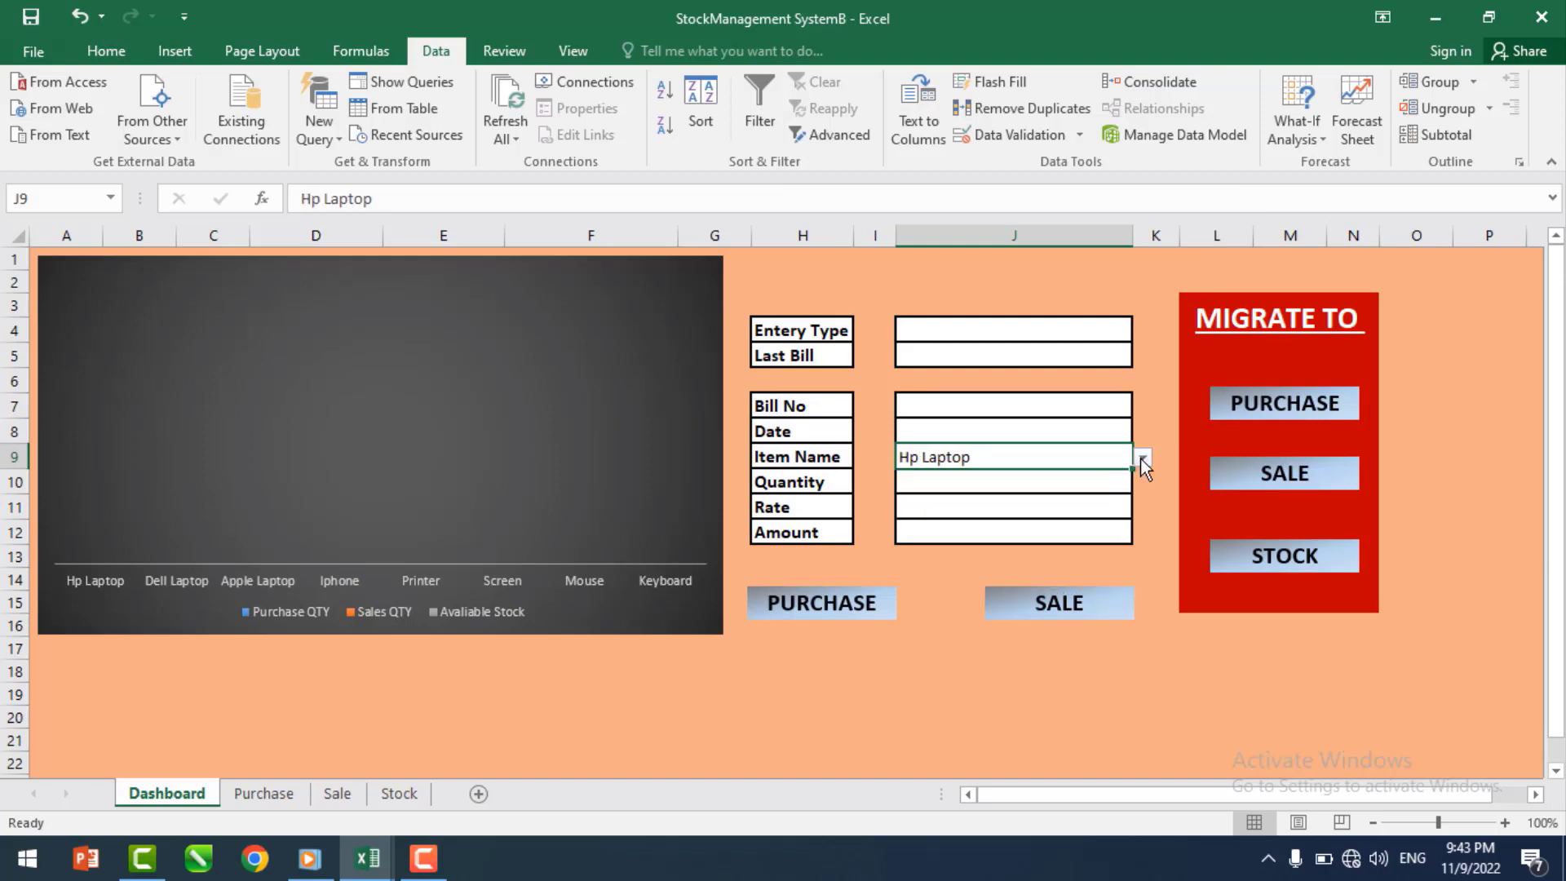
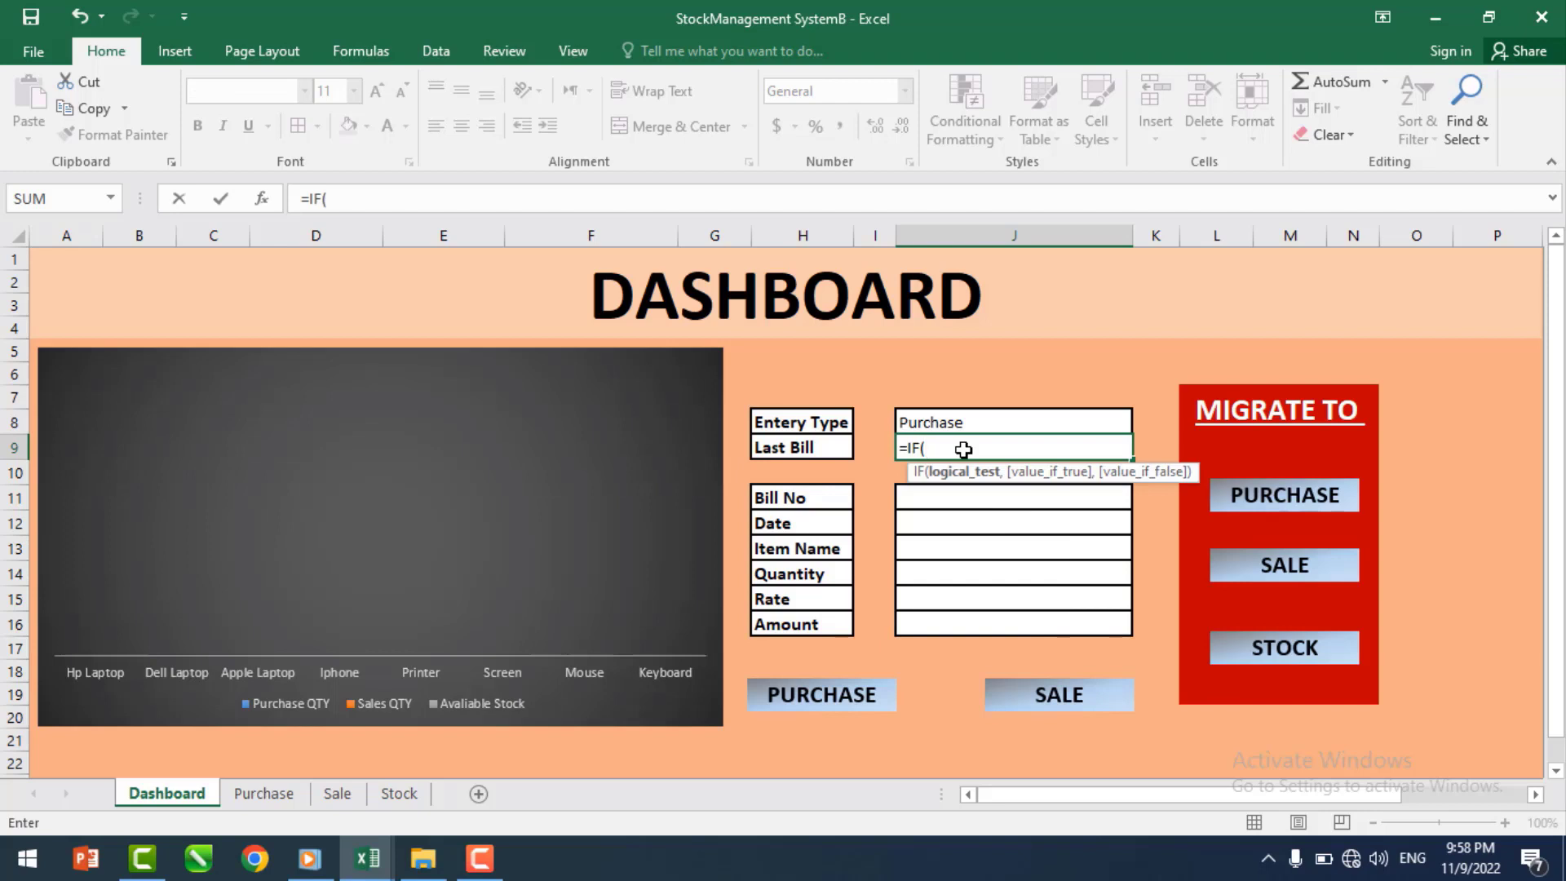
- Reference the Entery Type cell J8 as the start of the logical test in the Last Bill cell's IF formula
click(944, 419)
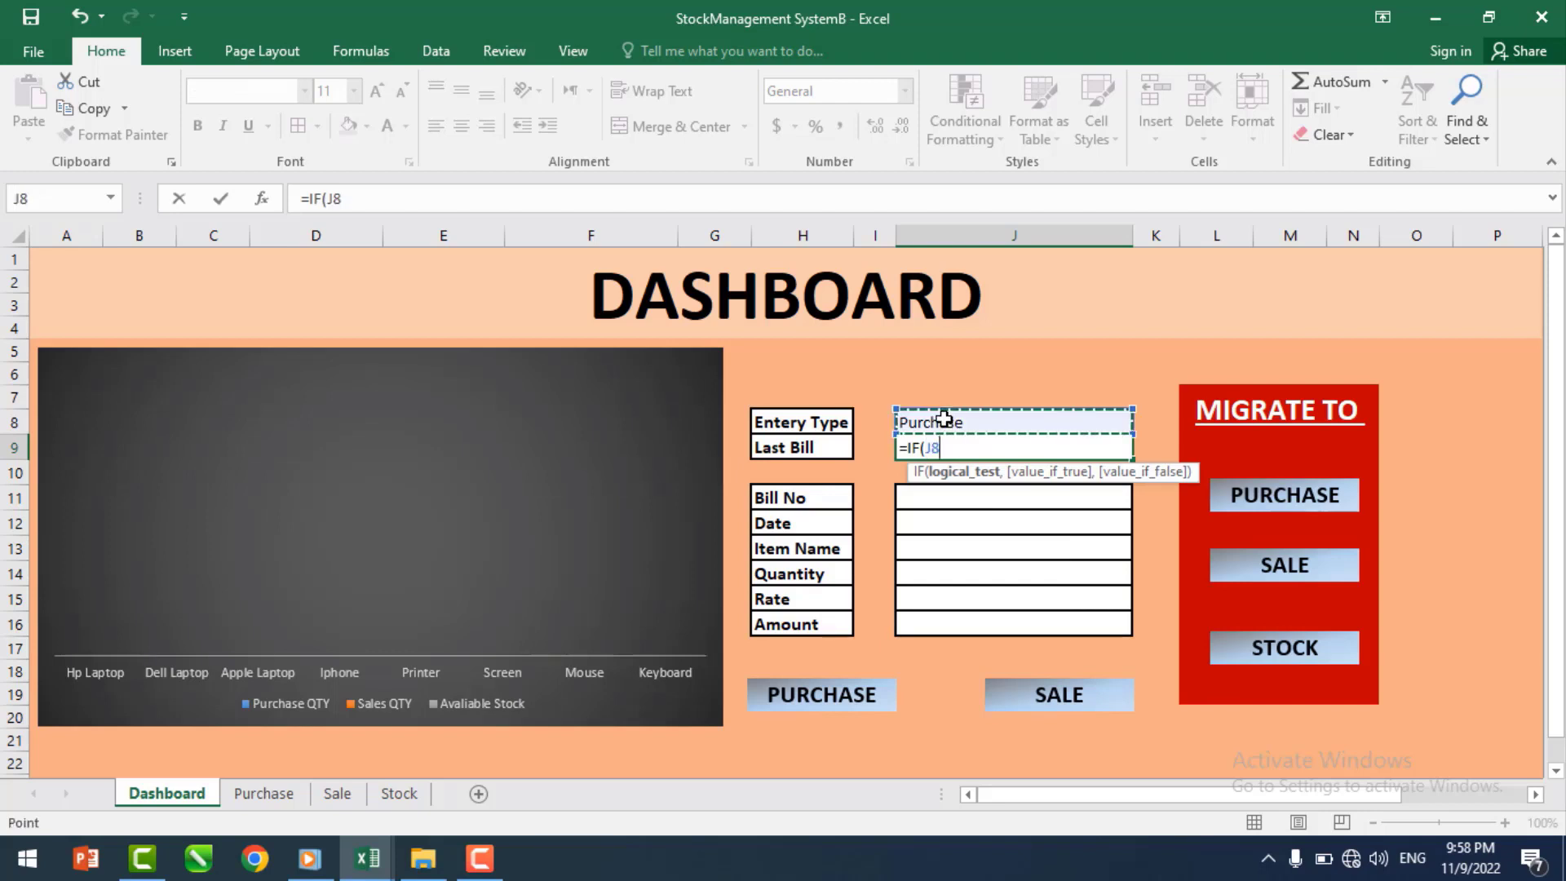
- Enter J8="Purchase" as the logical test of the Last Bill IF formula in J9
text(="PURCHAS)
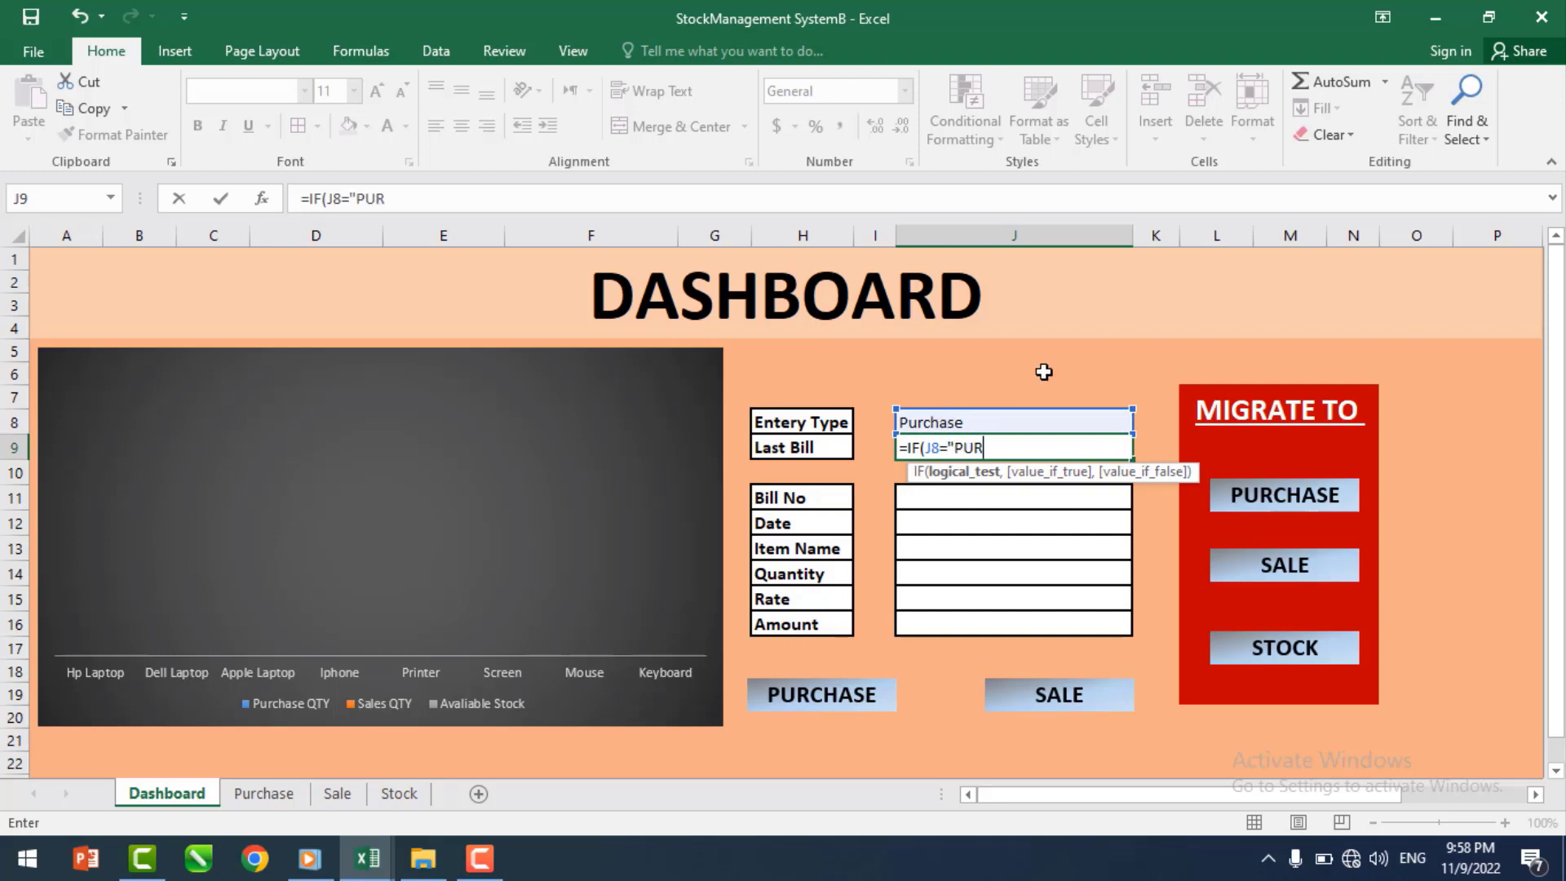
key(BackSpace)
key(BackSpace)
key(BackSpace)
key(BackSpace)
key(BackSpace)
key(BackSpace)
key(BackSpace)
text(pur)
key(BackSpace)
key(BackSpace)
key(BackSpace)
text(Purchase")
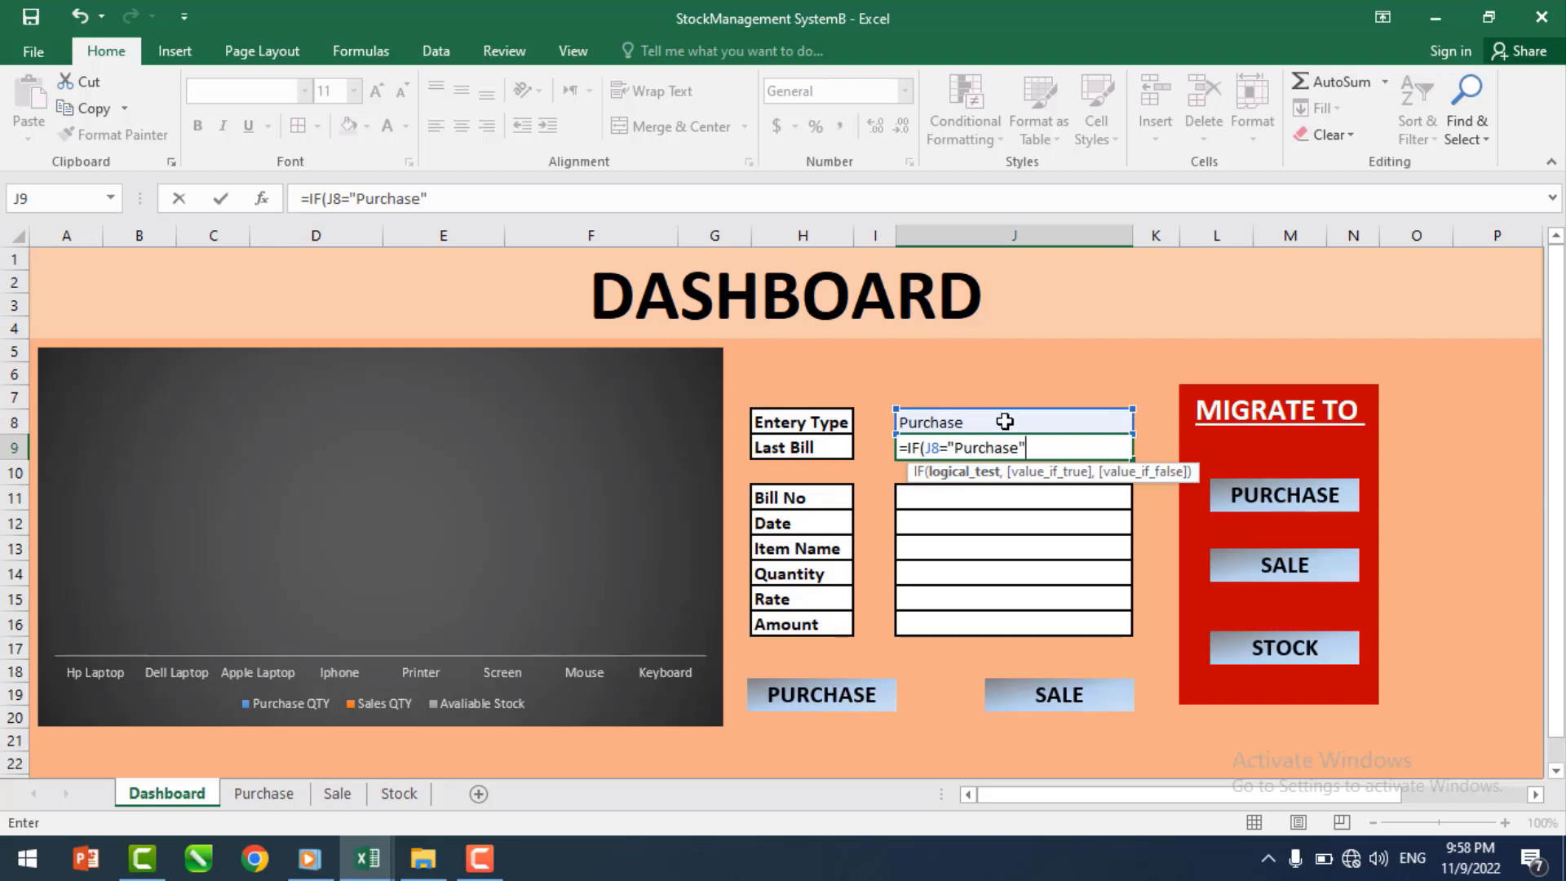
text(,)
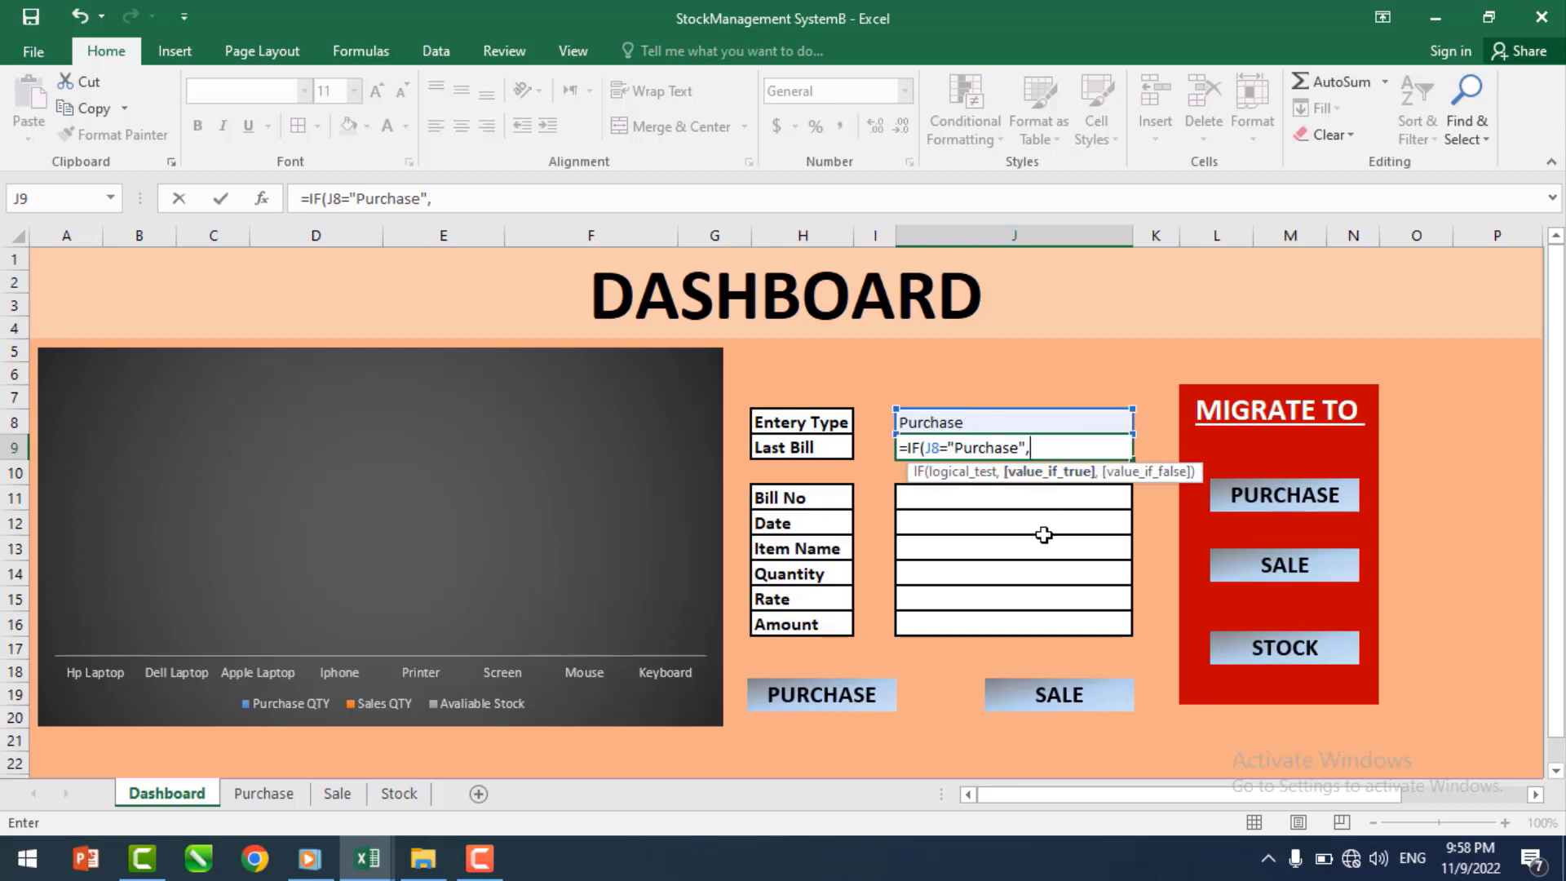
- Add MAX(Dashboard!A:P) as the value-if-true argument of the Last Bill formula
text(max)
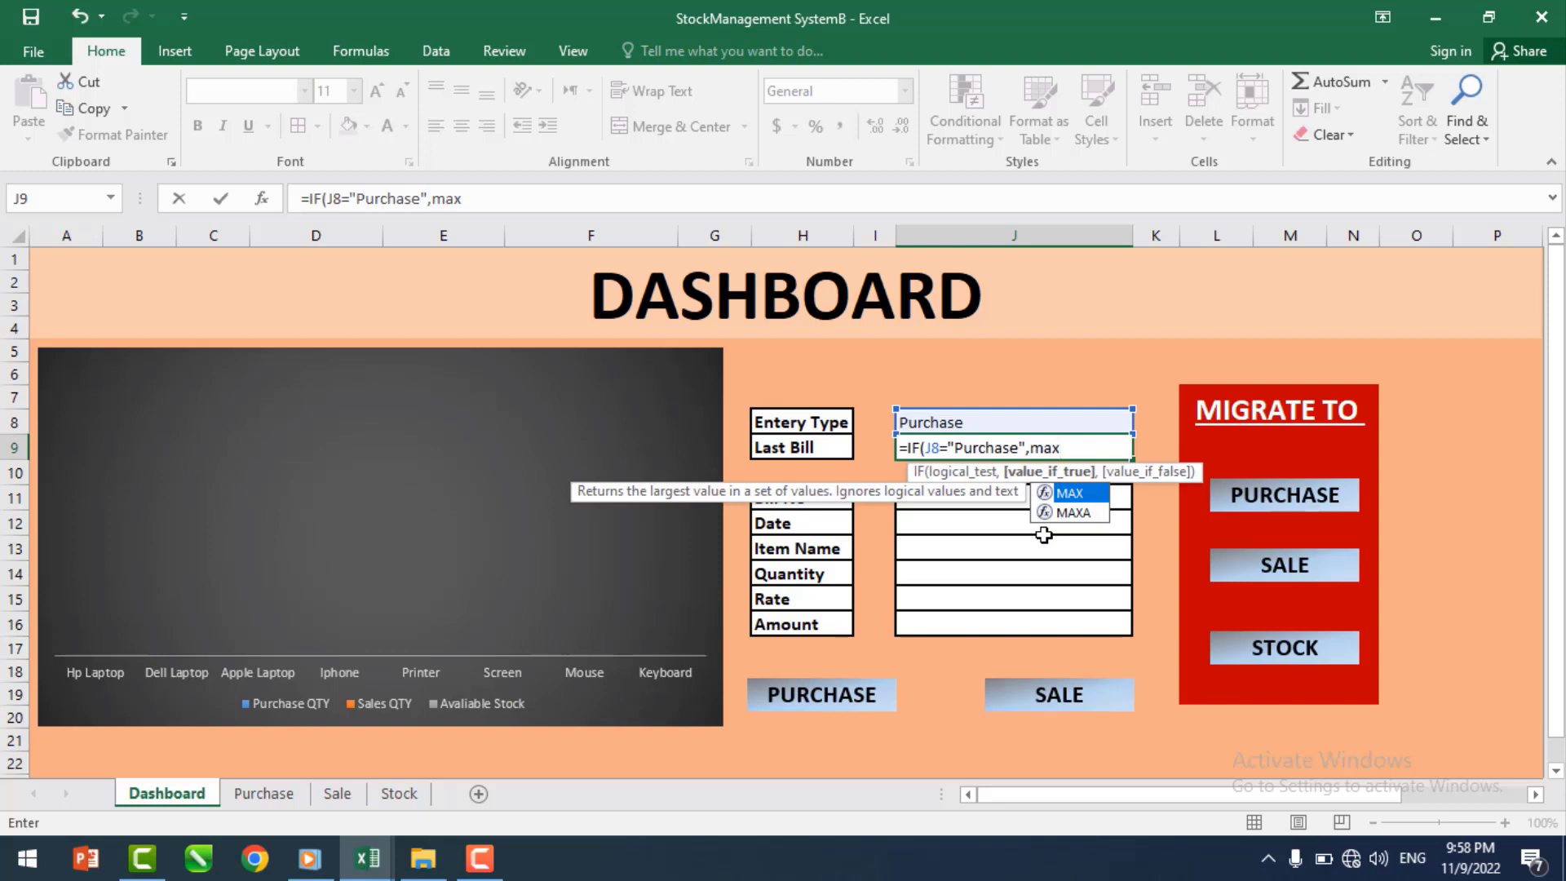
text(()
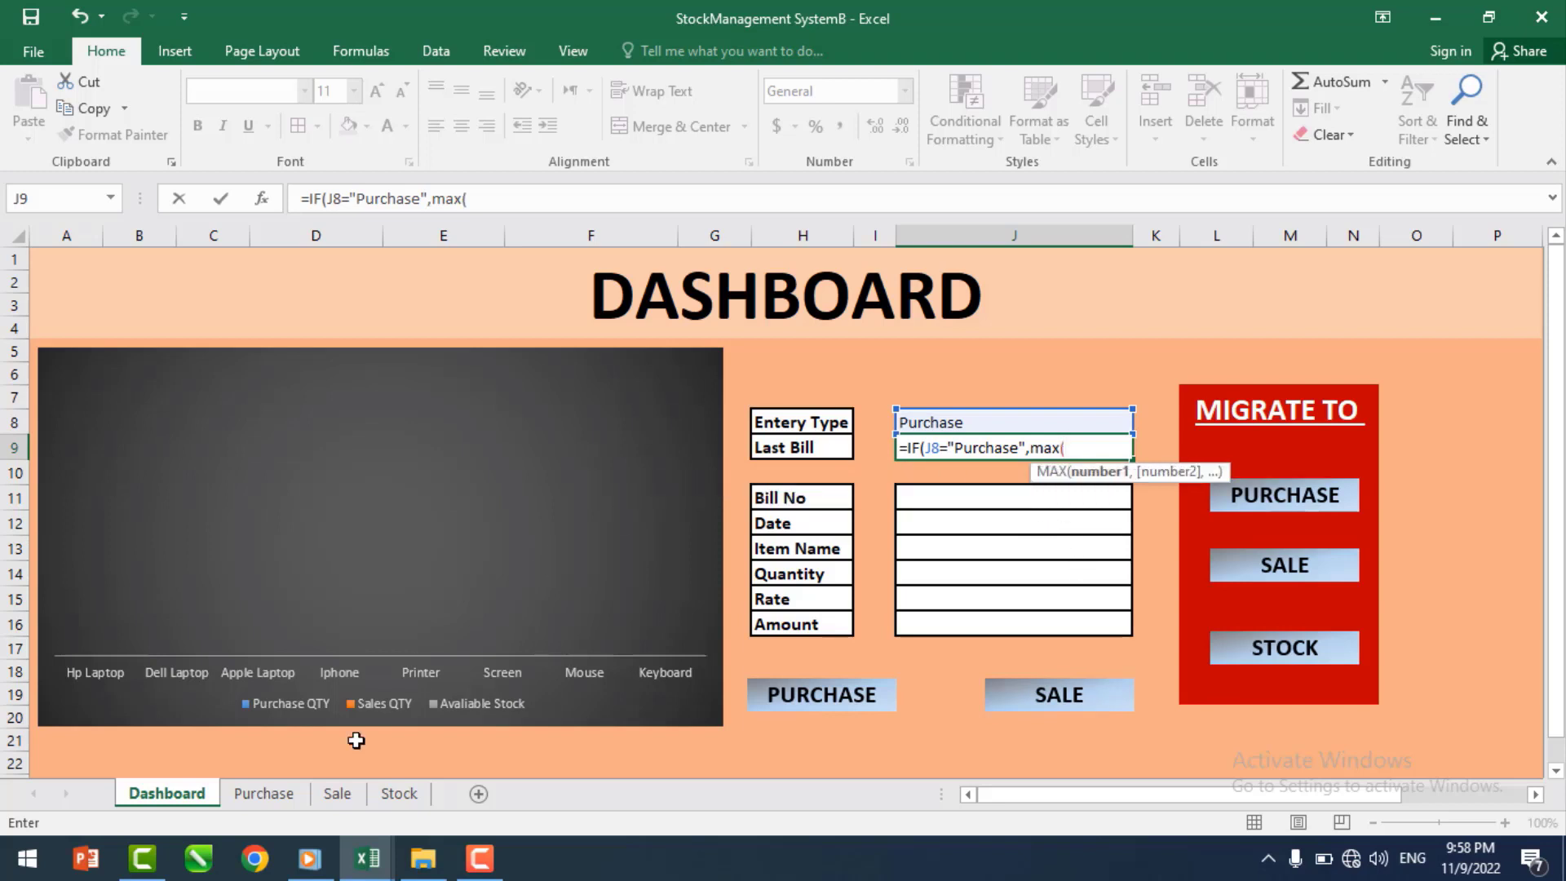
click(267, 795)
click(65, 235)
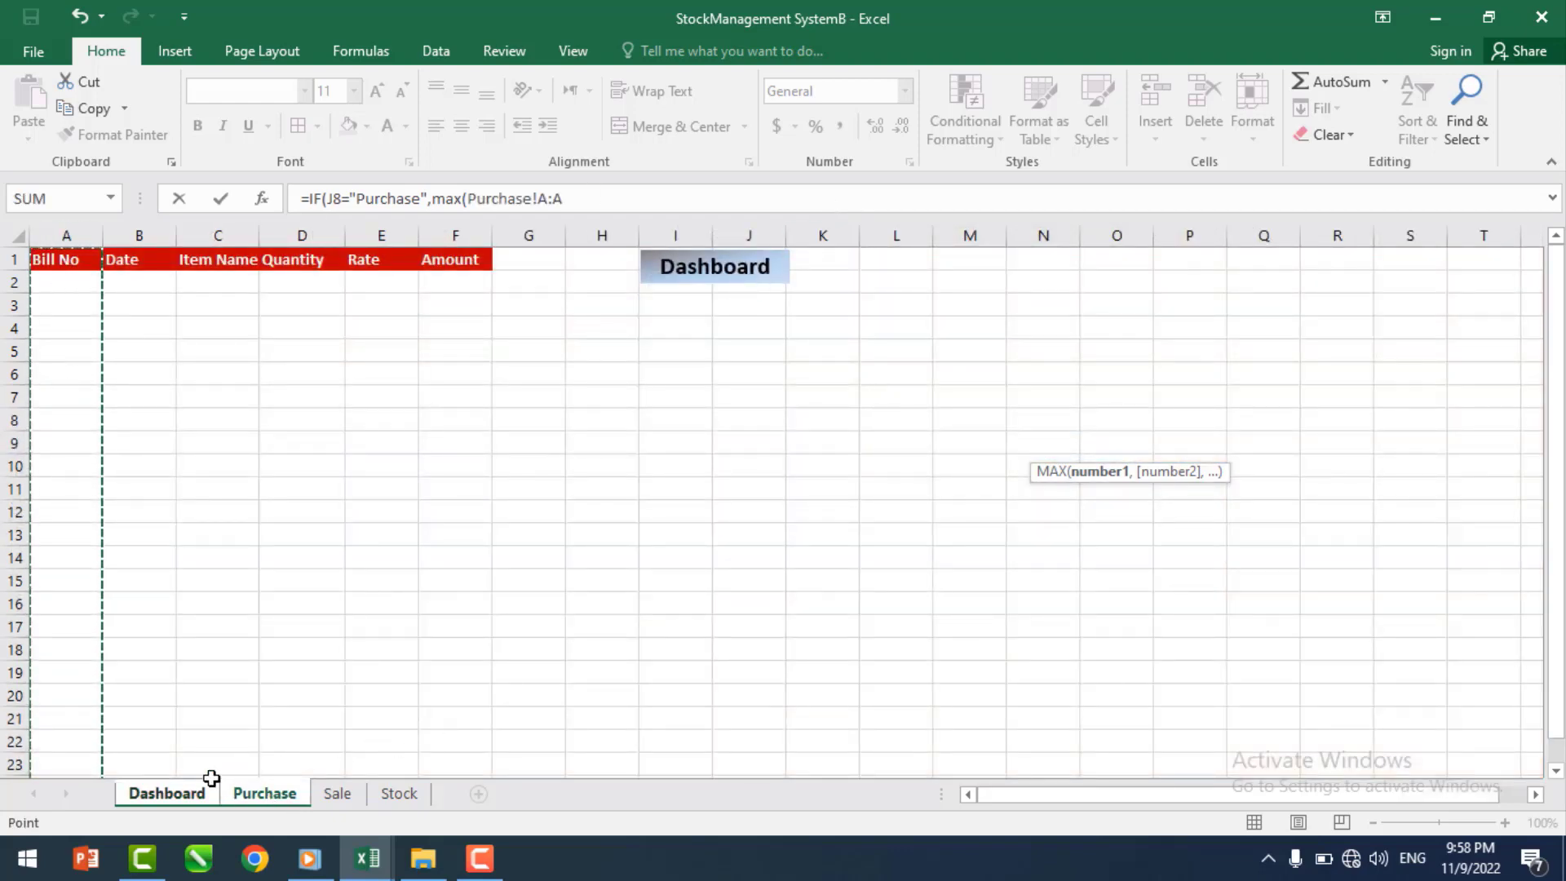
click(182, 795)
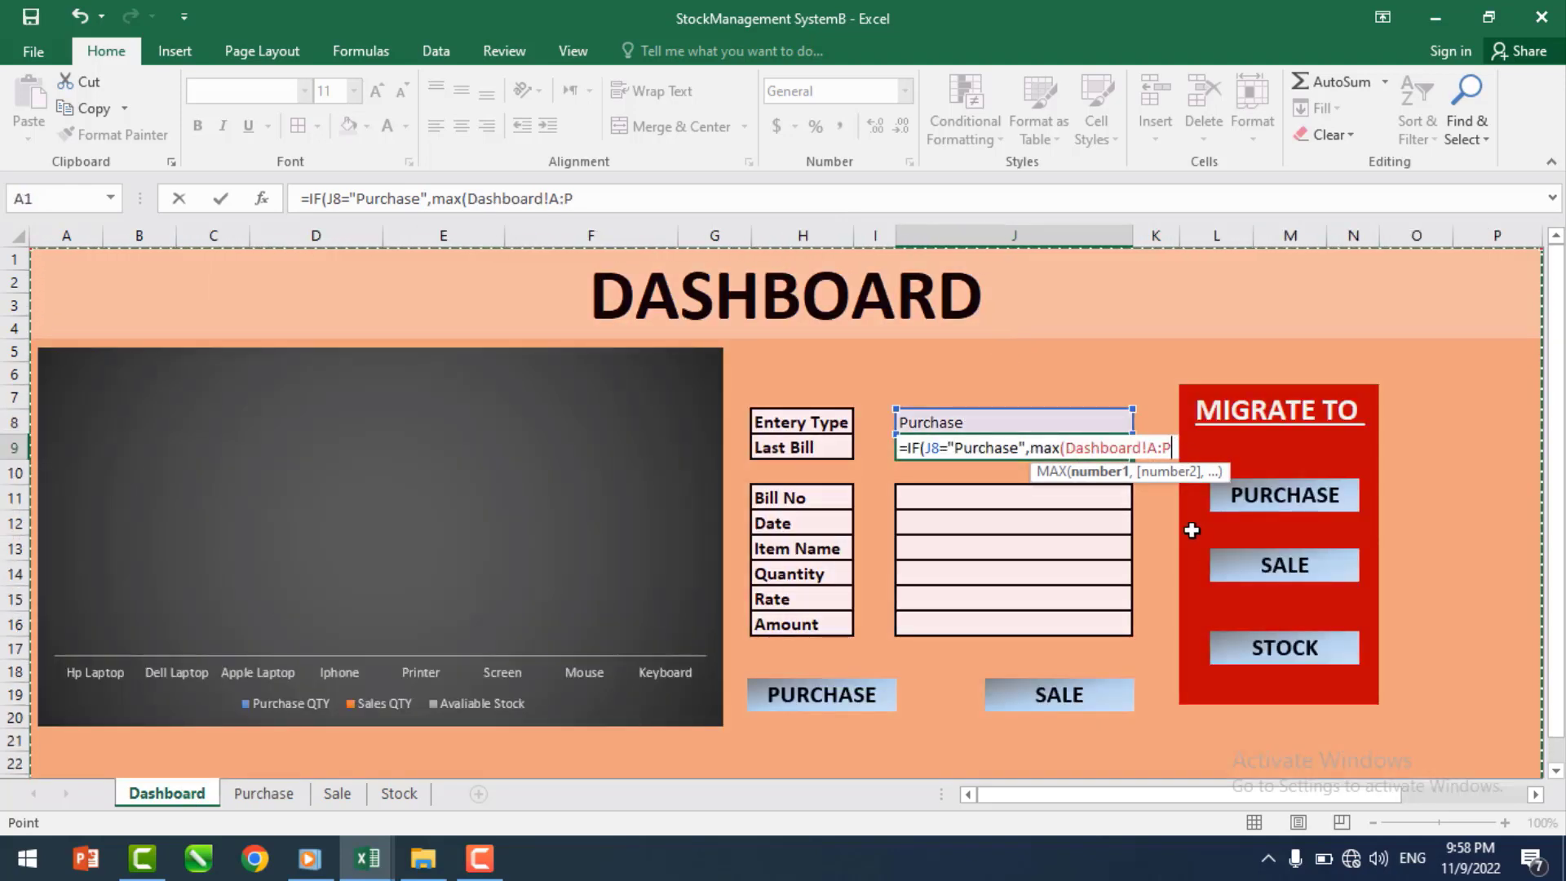
text(,)
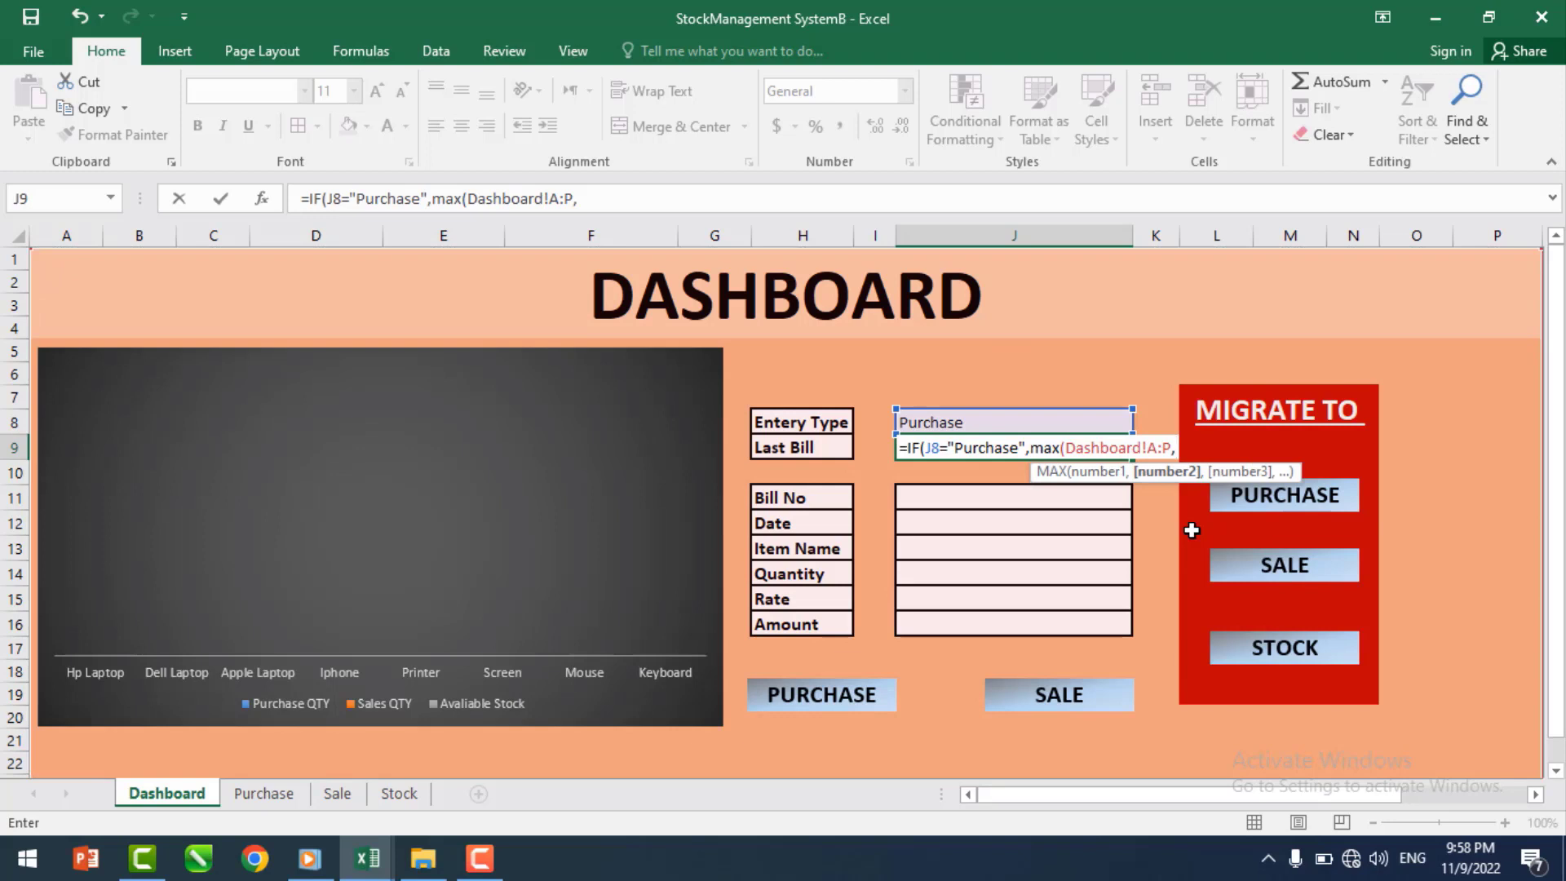
key(BackSpace)
key(Escape)
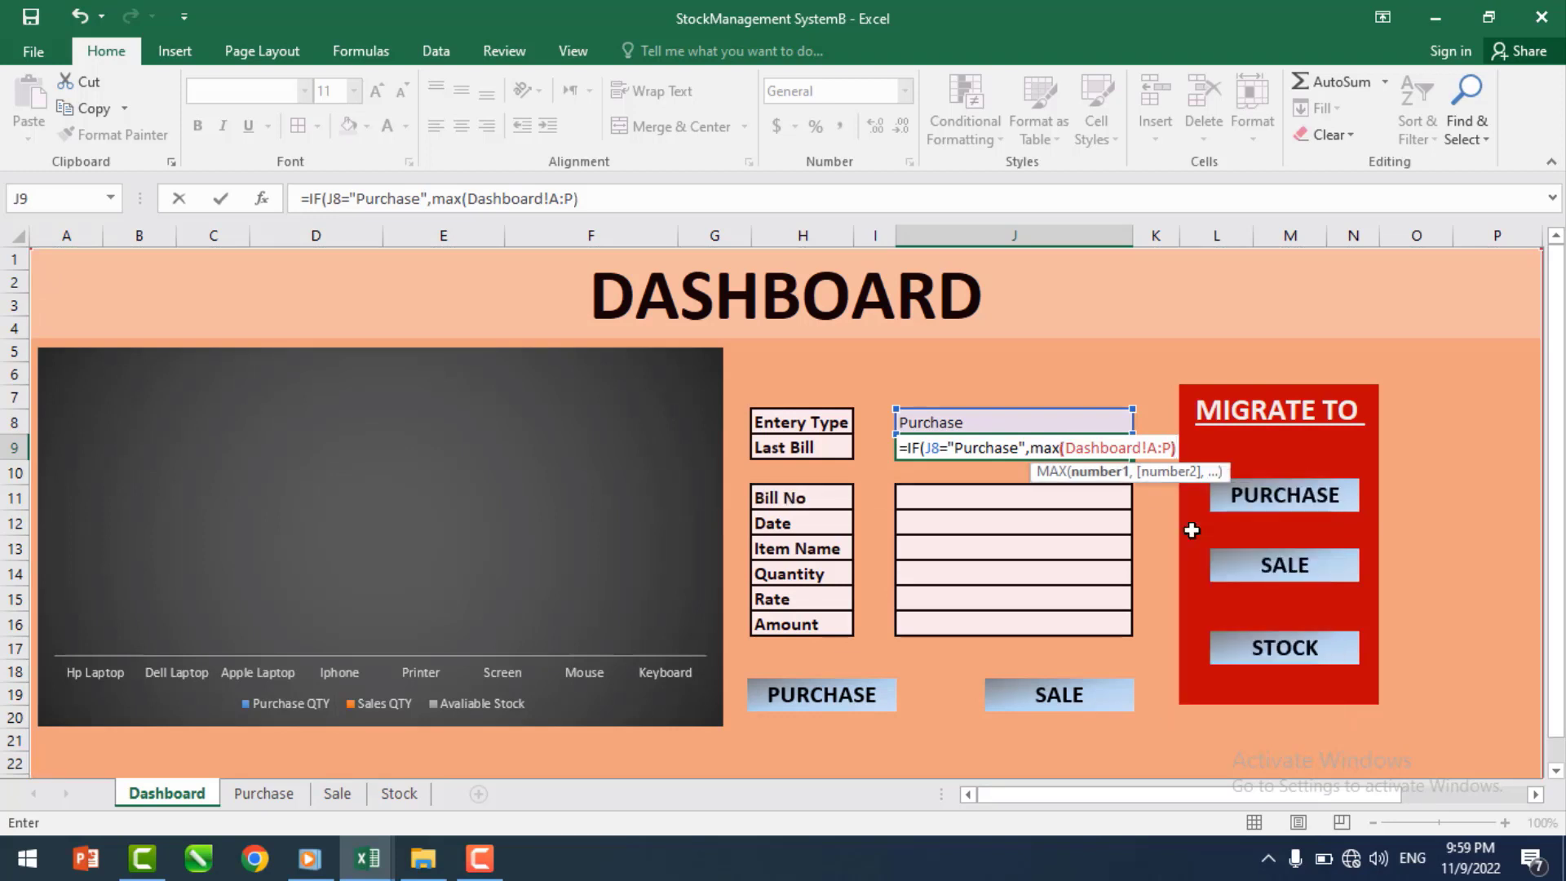
text(),)
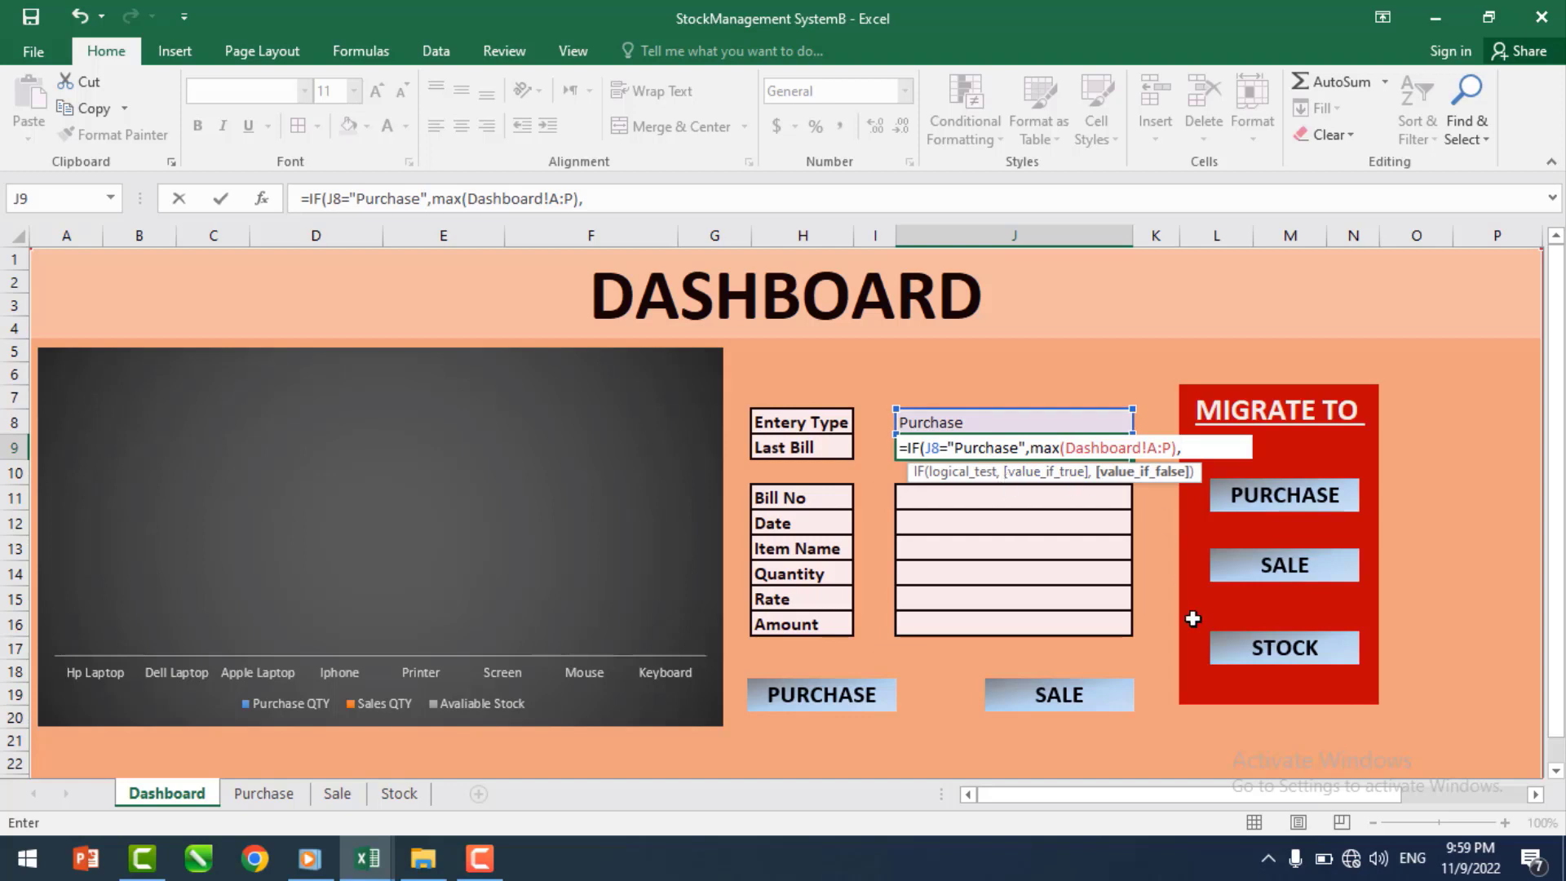
- Add MAX(Sale!A:A) as the value-if-false argument, then commit the Last Bill formula and dismiss the circular reference warning
text(max()
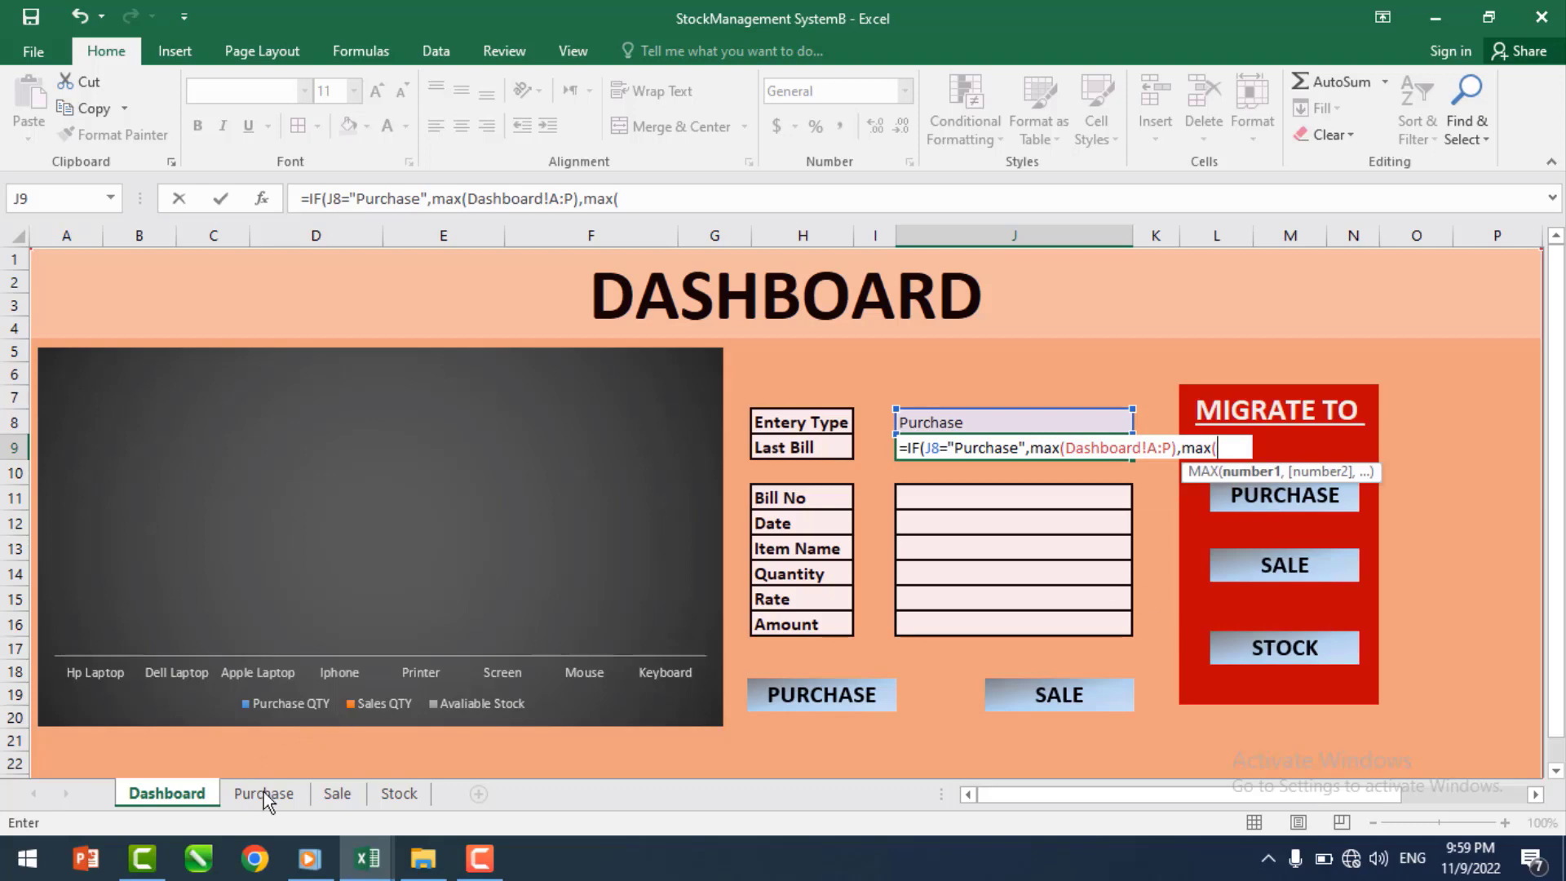
click(344, 799)
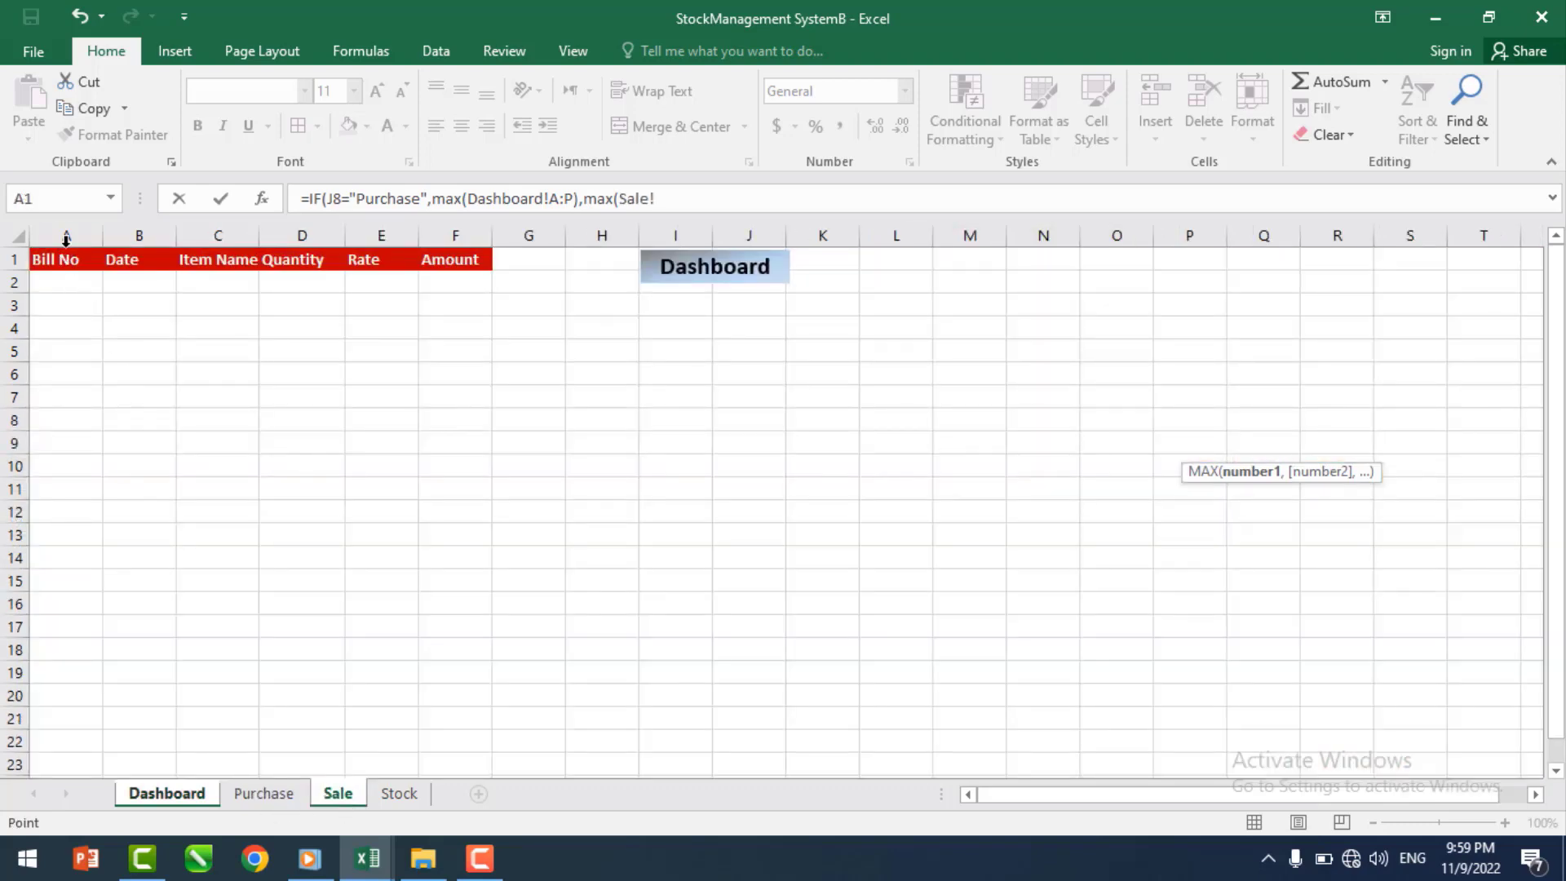
click(66, 236)
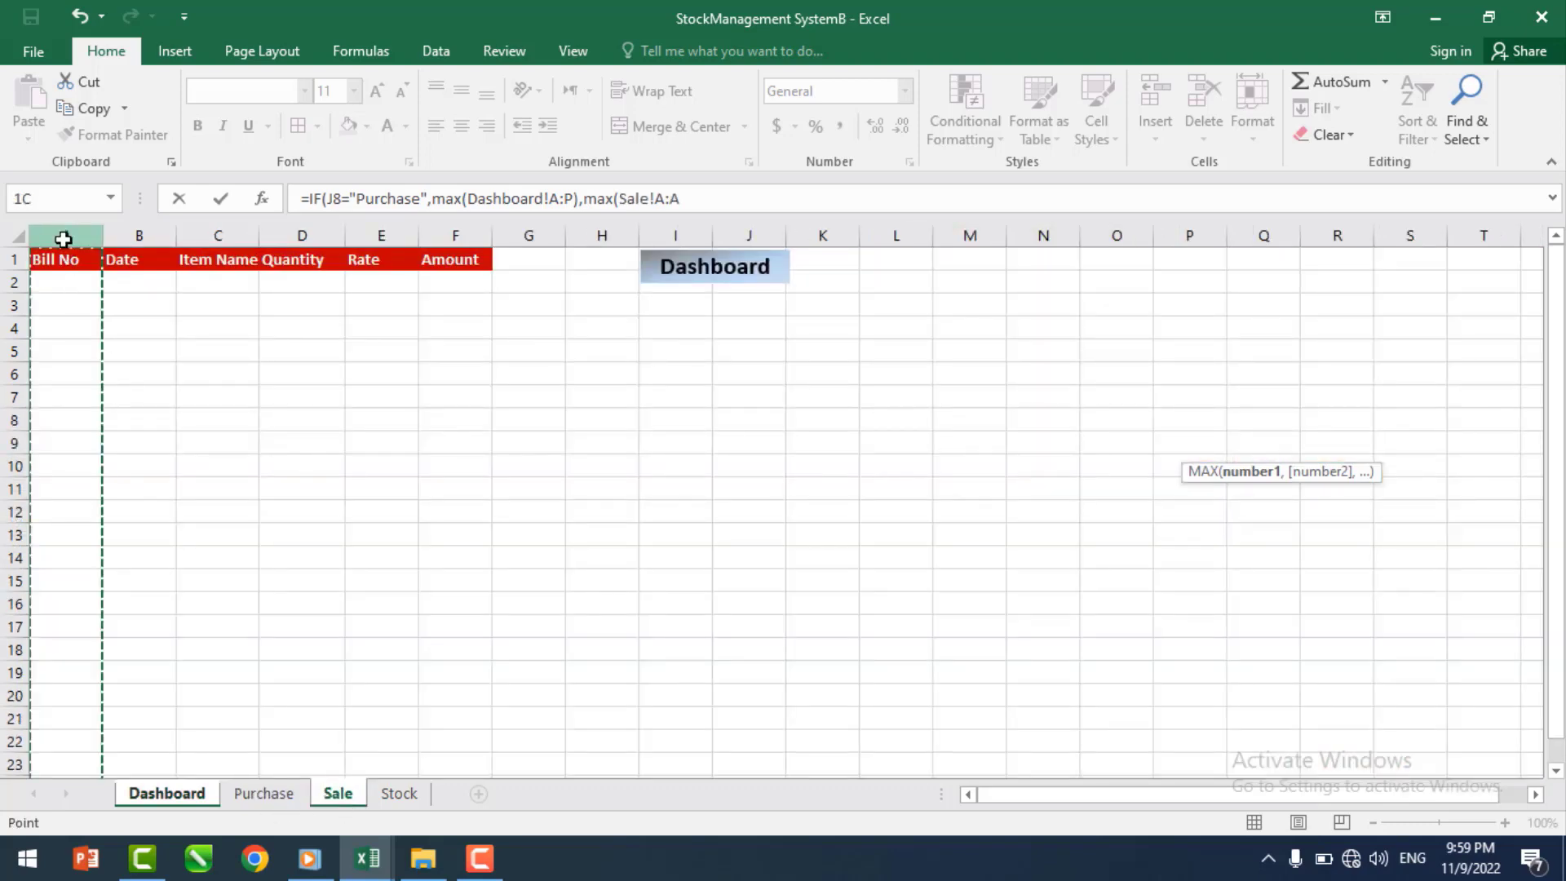
click(689, 198)
text())
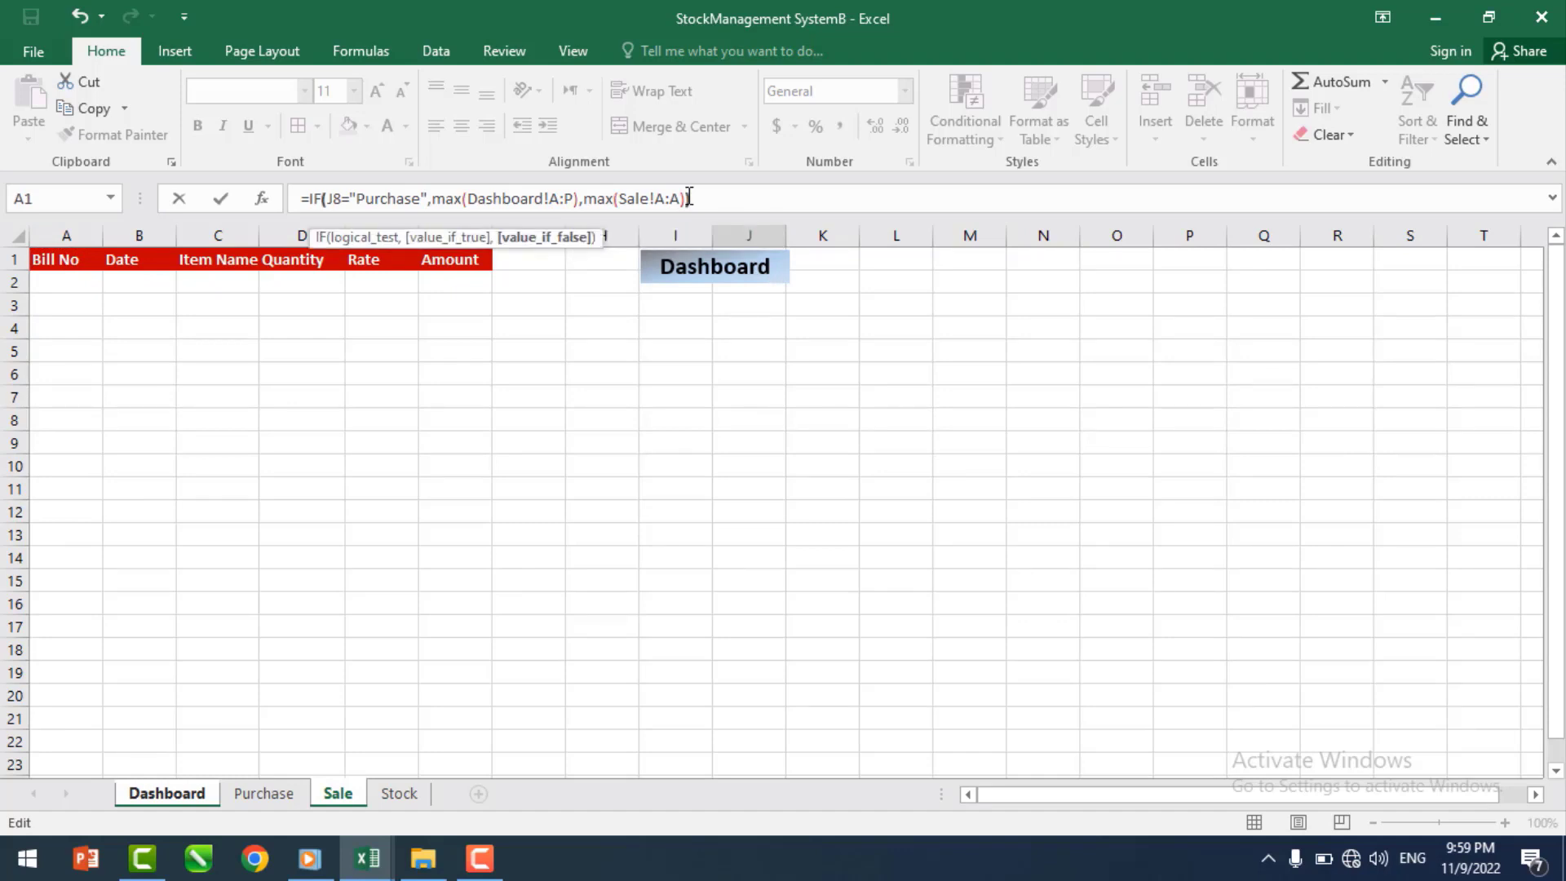
key(Return)
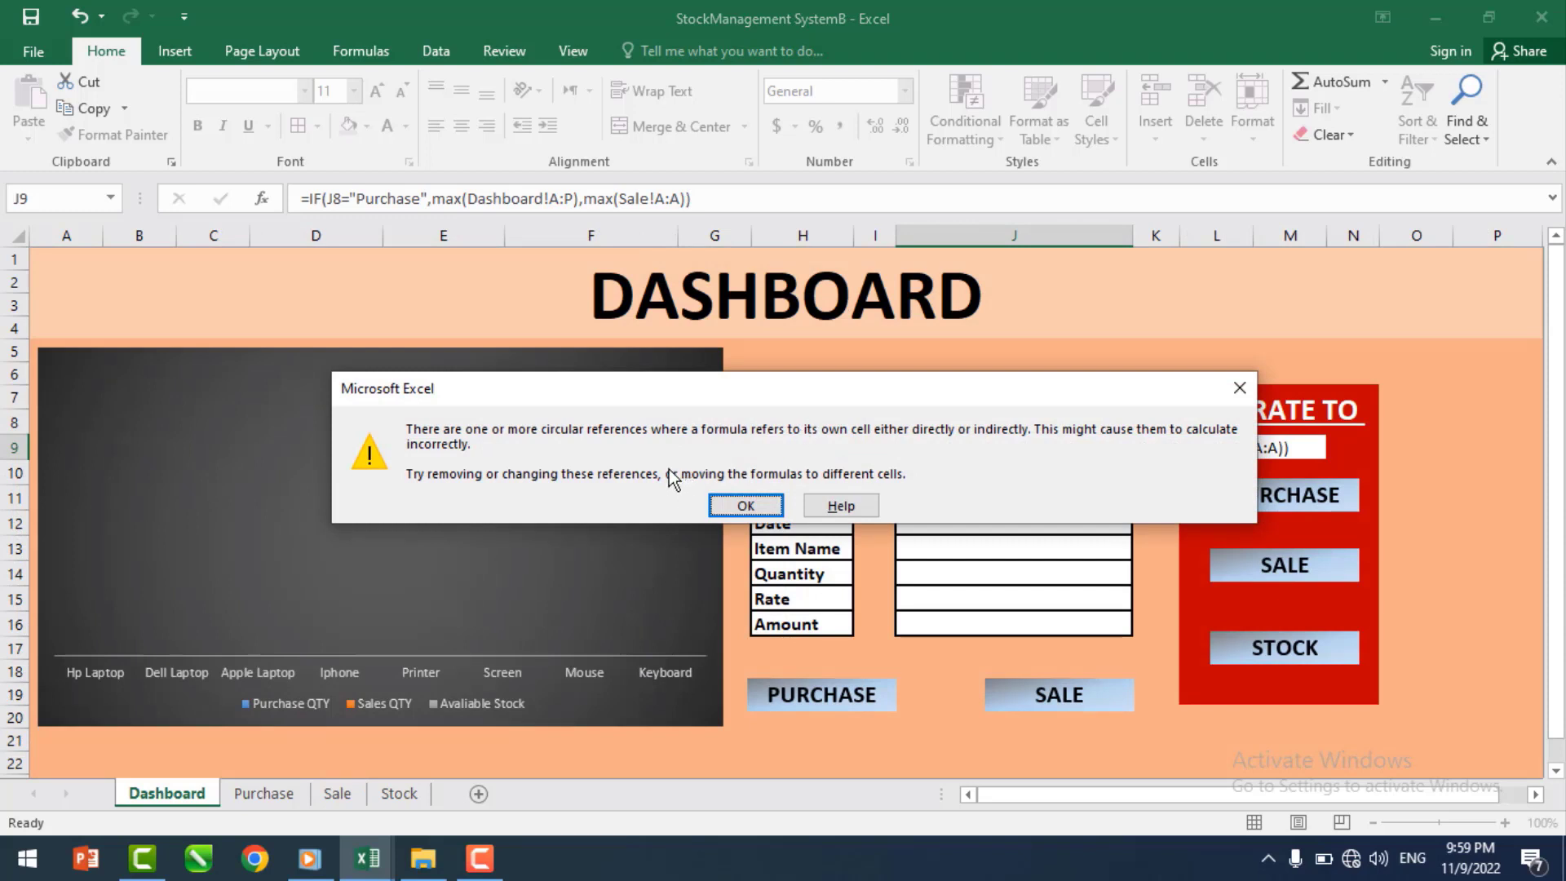
click(745, 507)
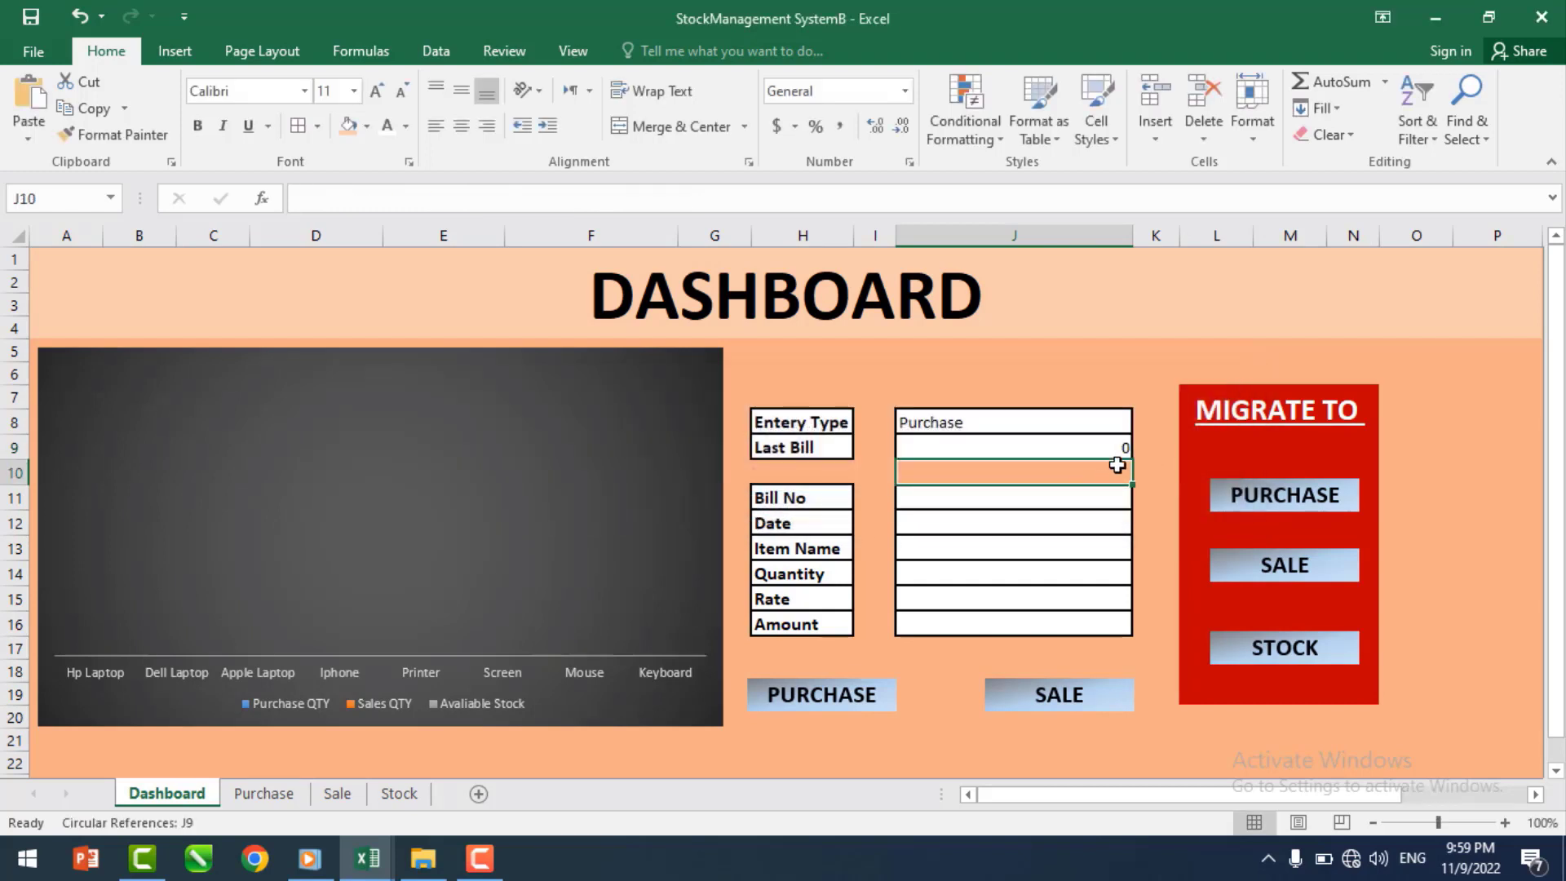
- Center the Last Bill value horizontally in cell J9
click(1002, 447)
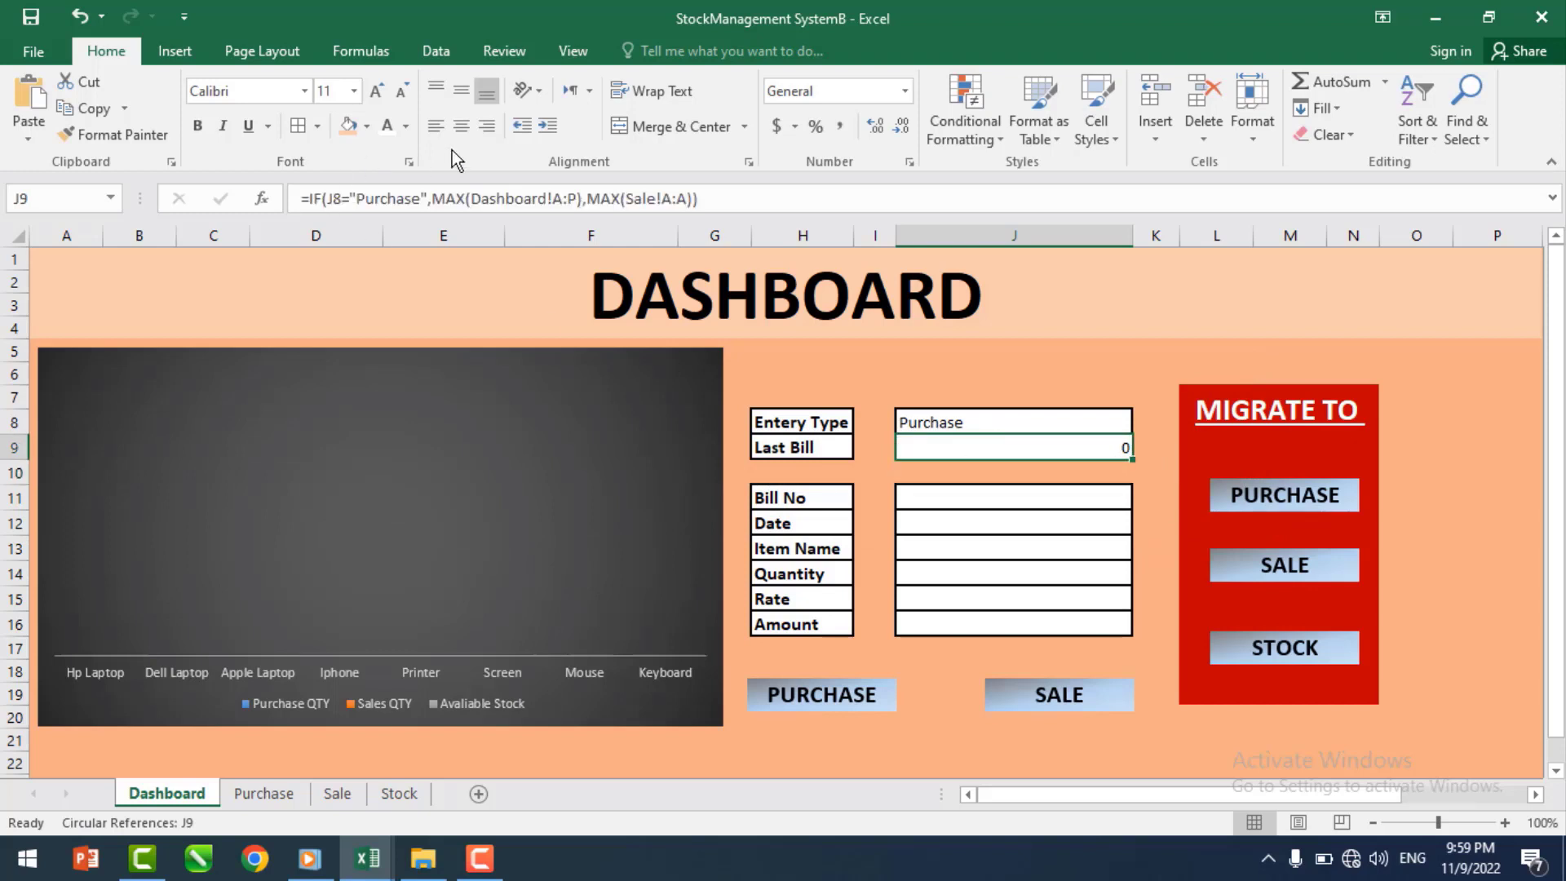
click(472, 135)
click(1005, 366)
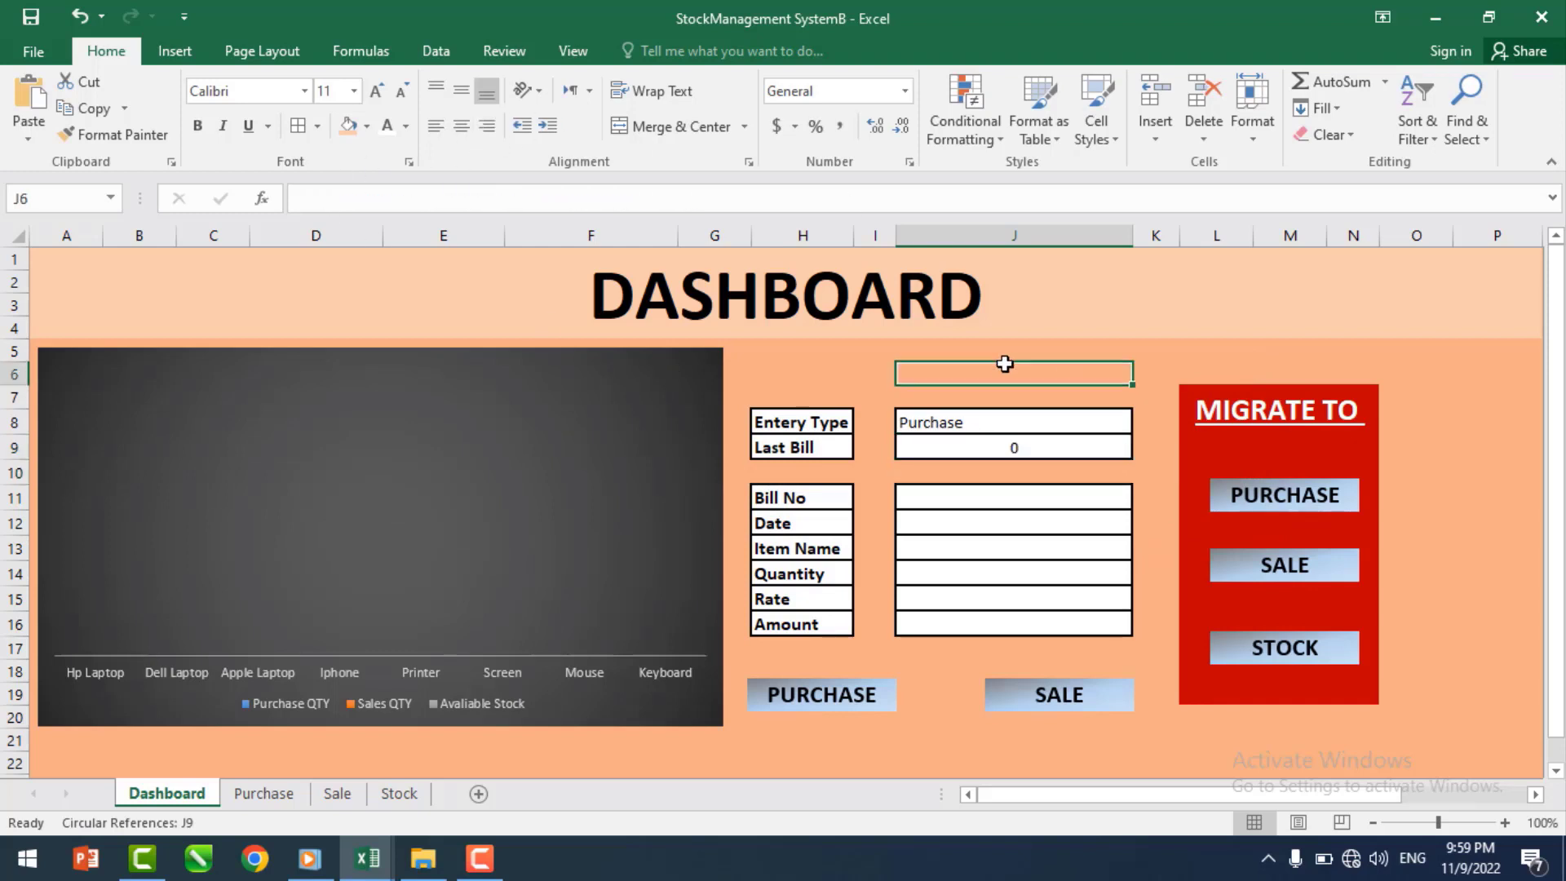
click(808, 369)
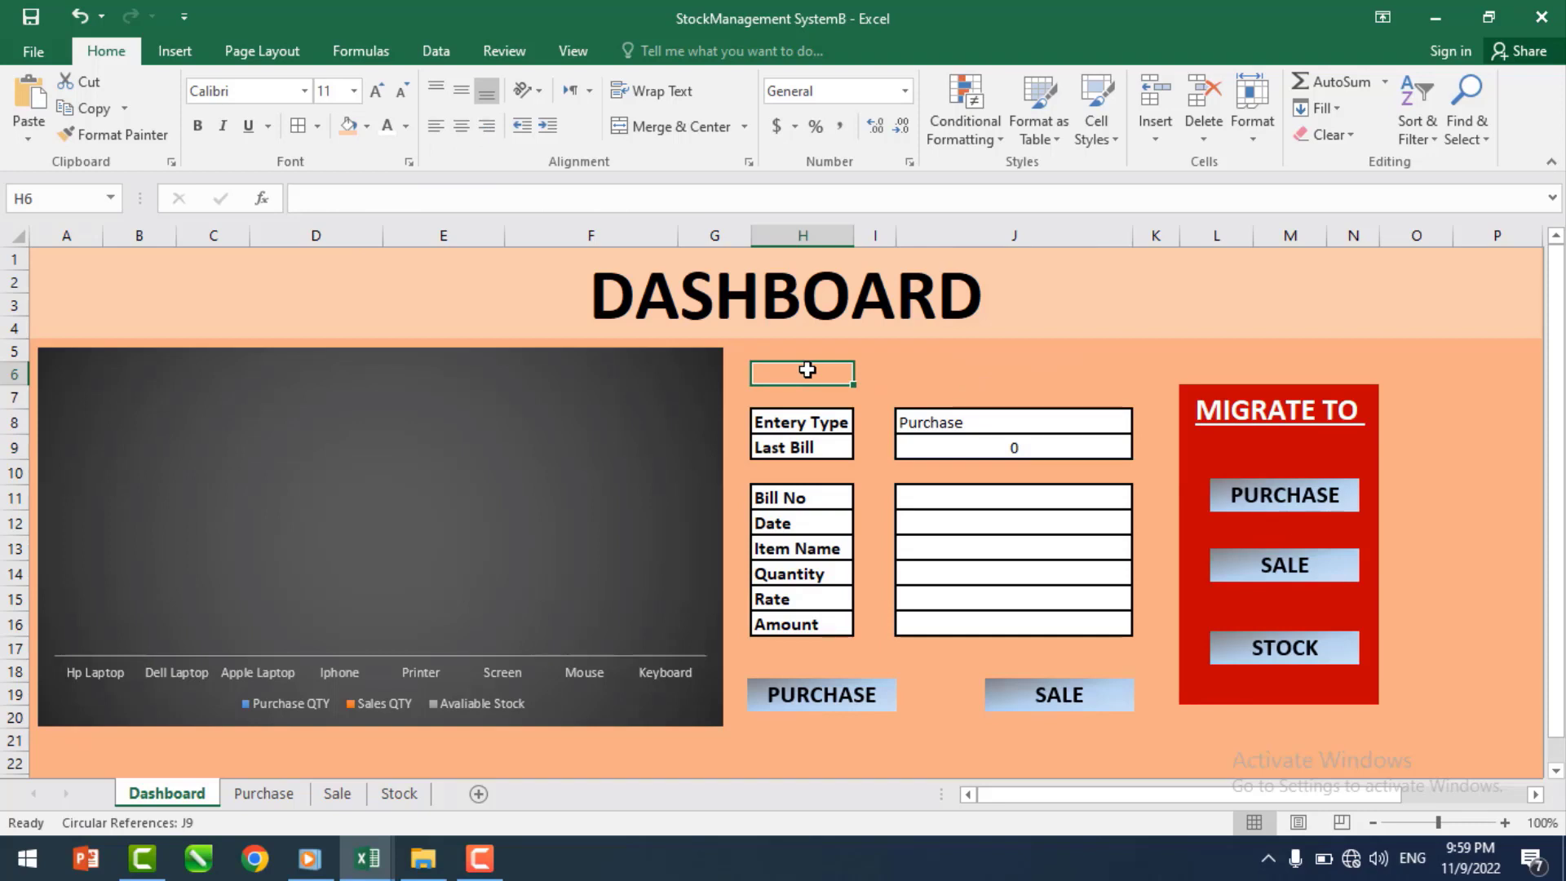
click(979, 493)
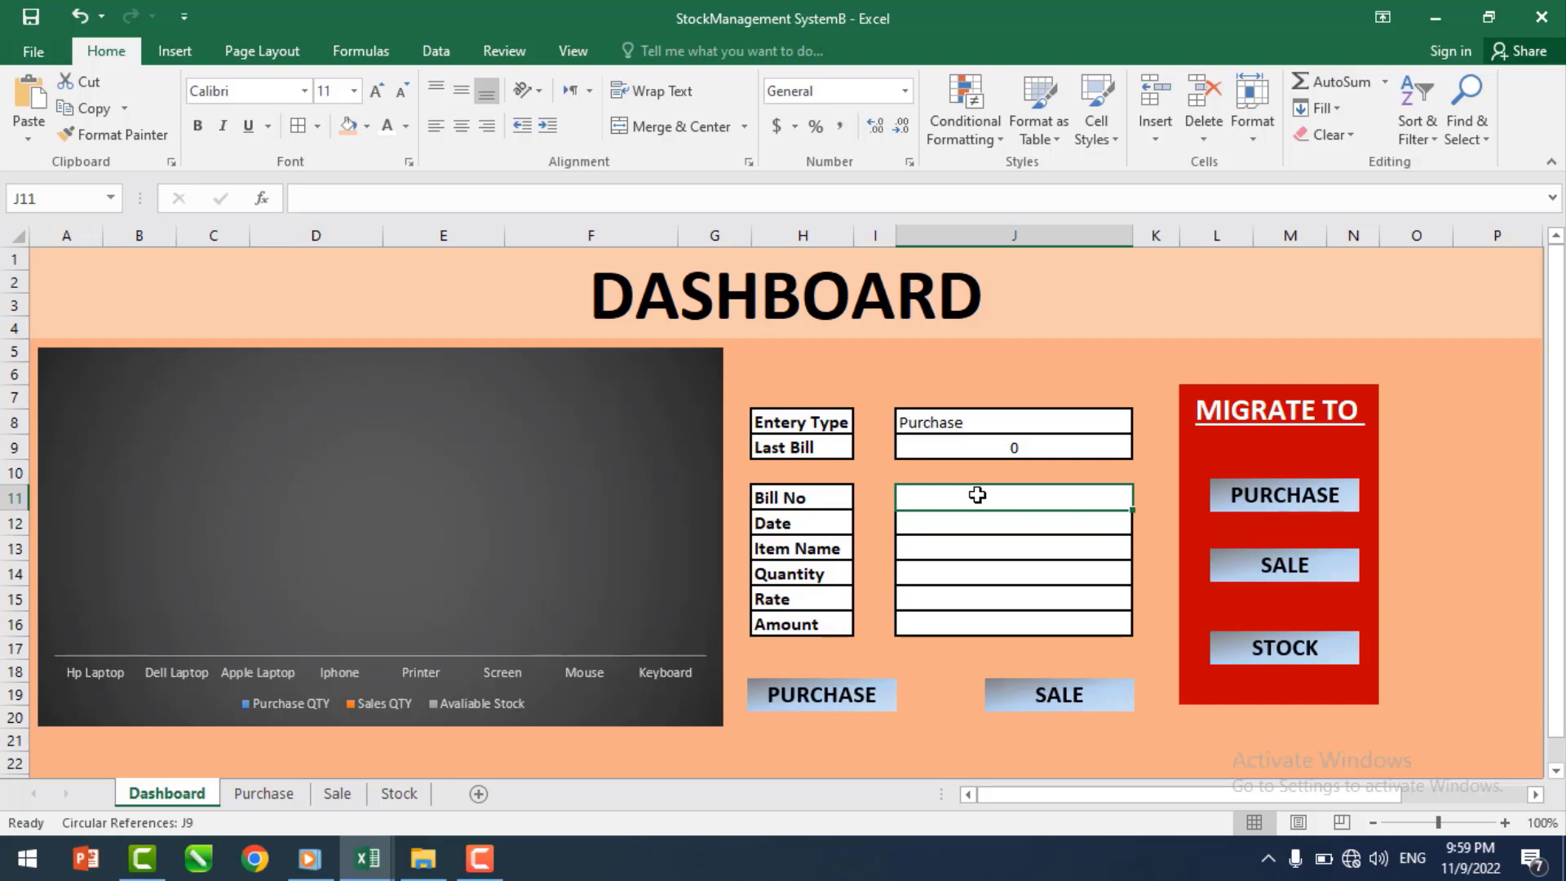
click(959, 526)
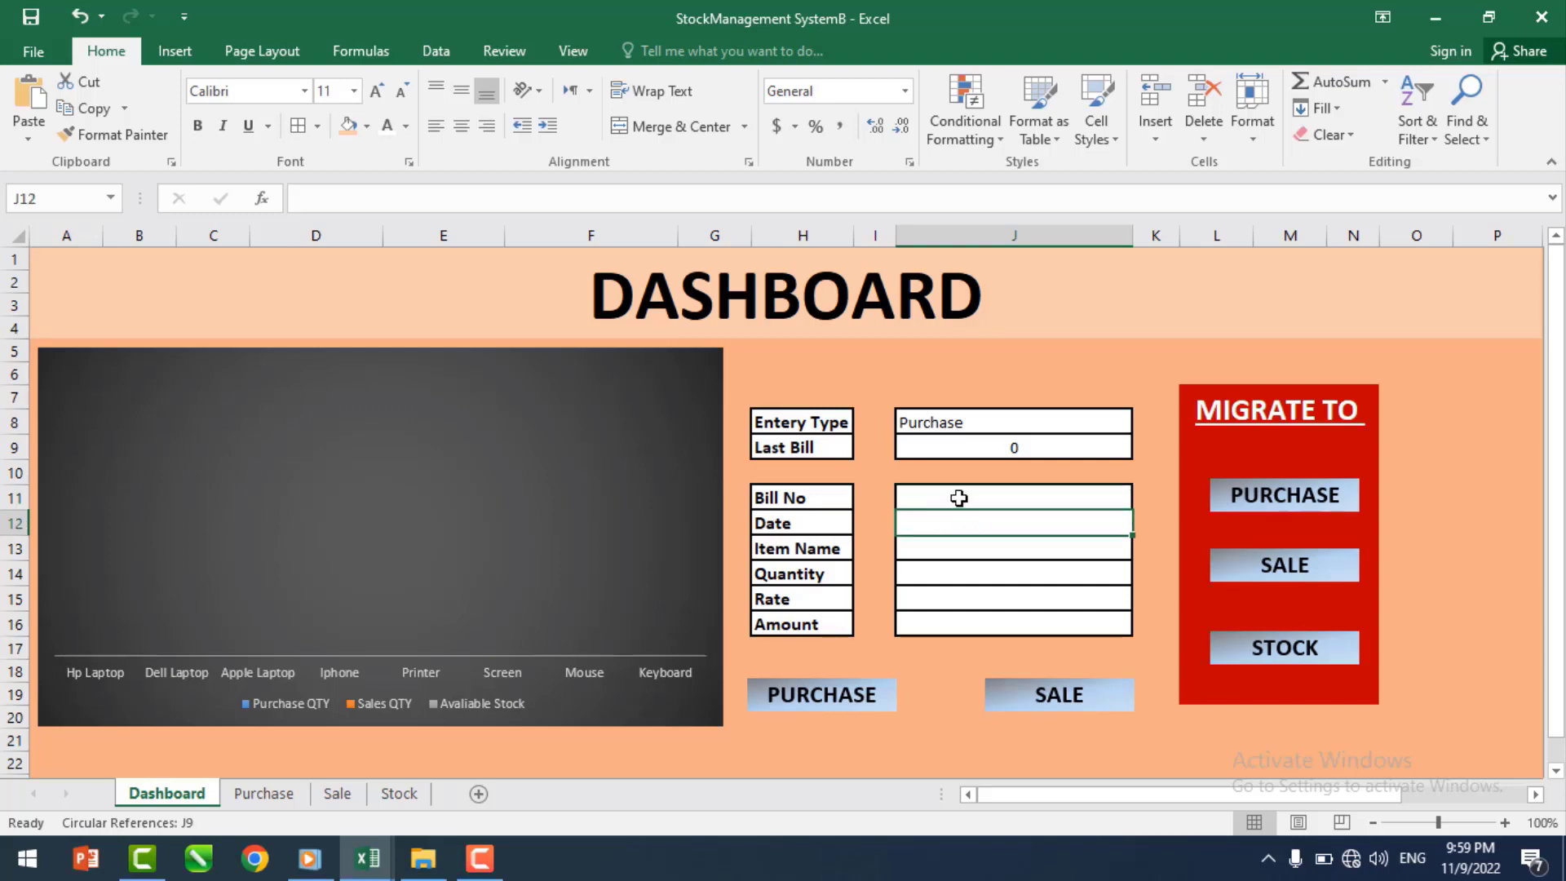
click(958, 499)
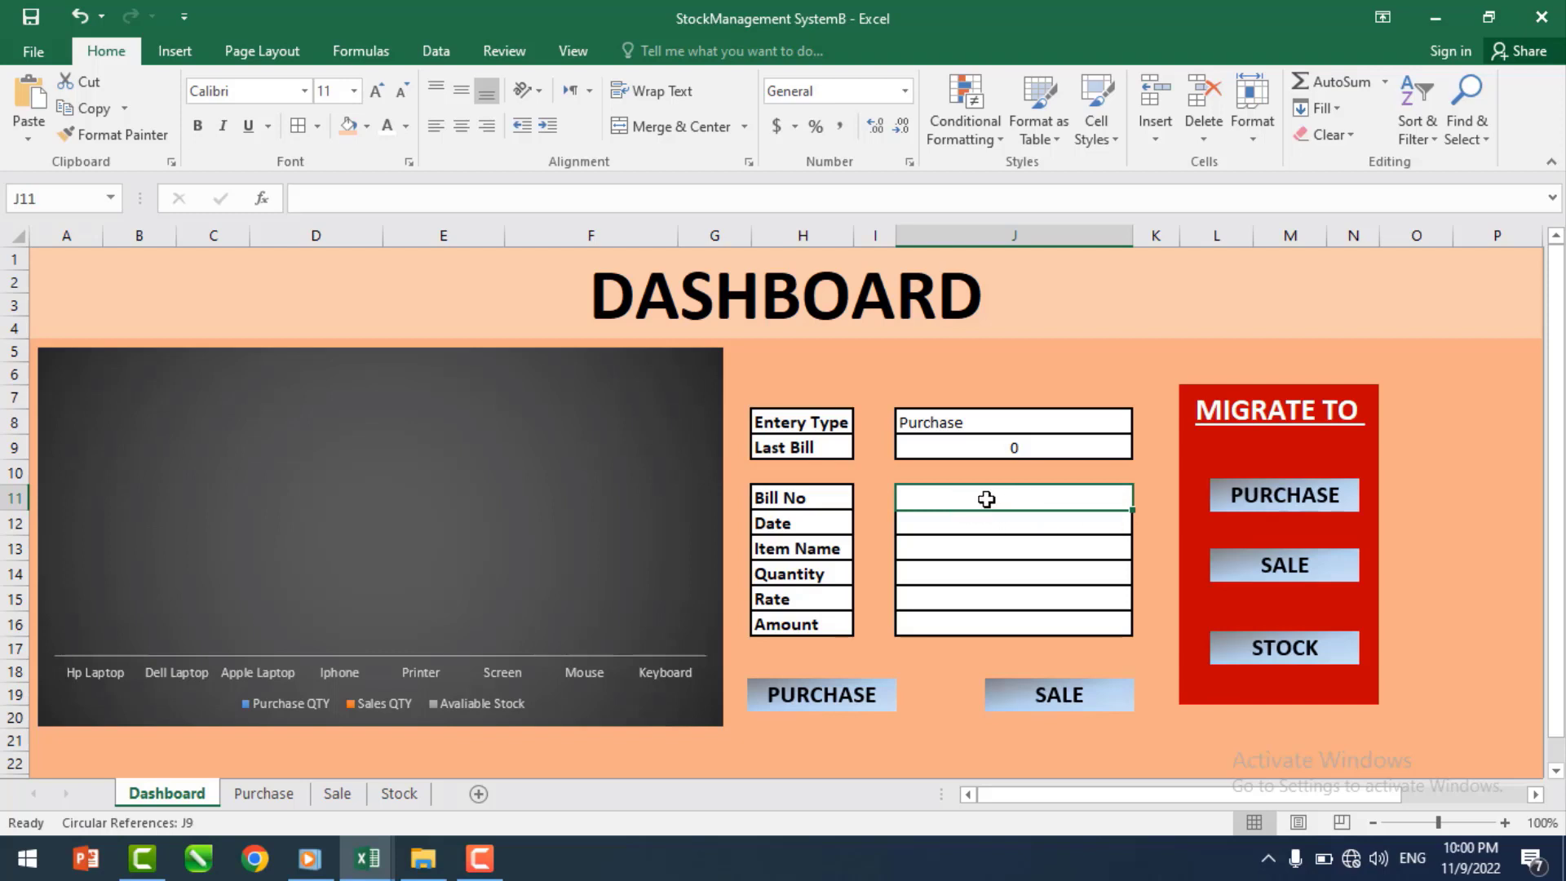
click(946, 523)
click(954, 501)
click(946, 522)
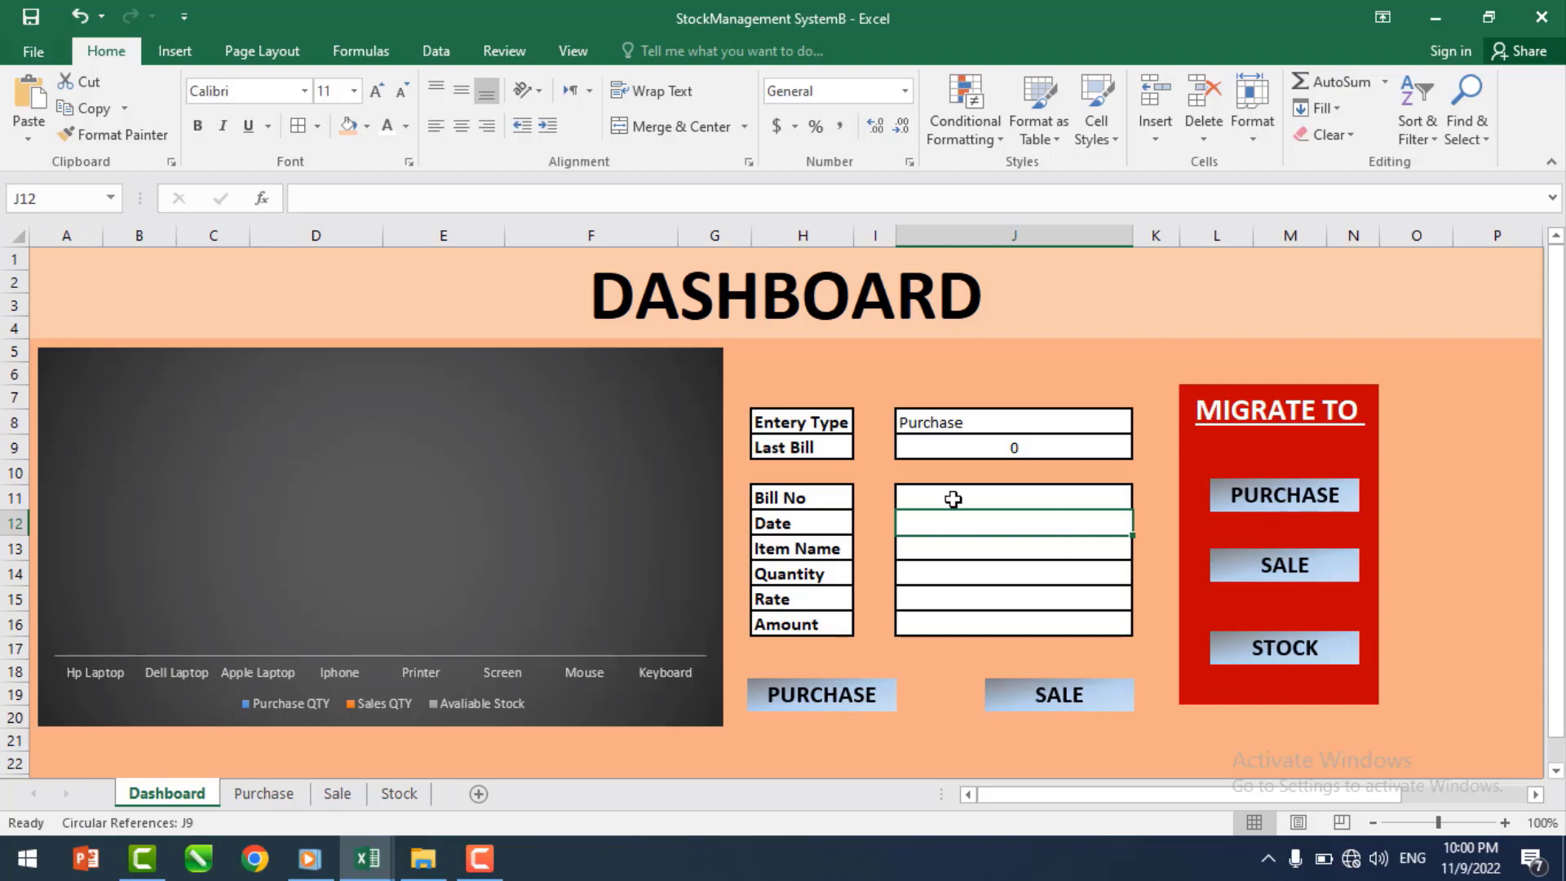
click(953, 499)
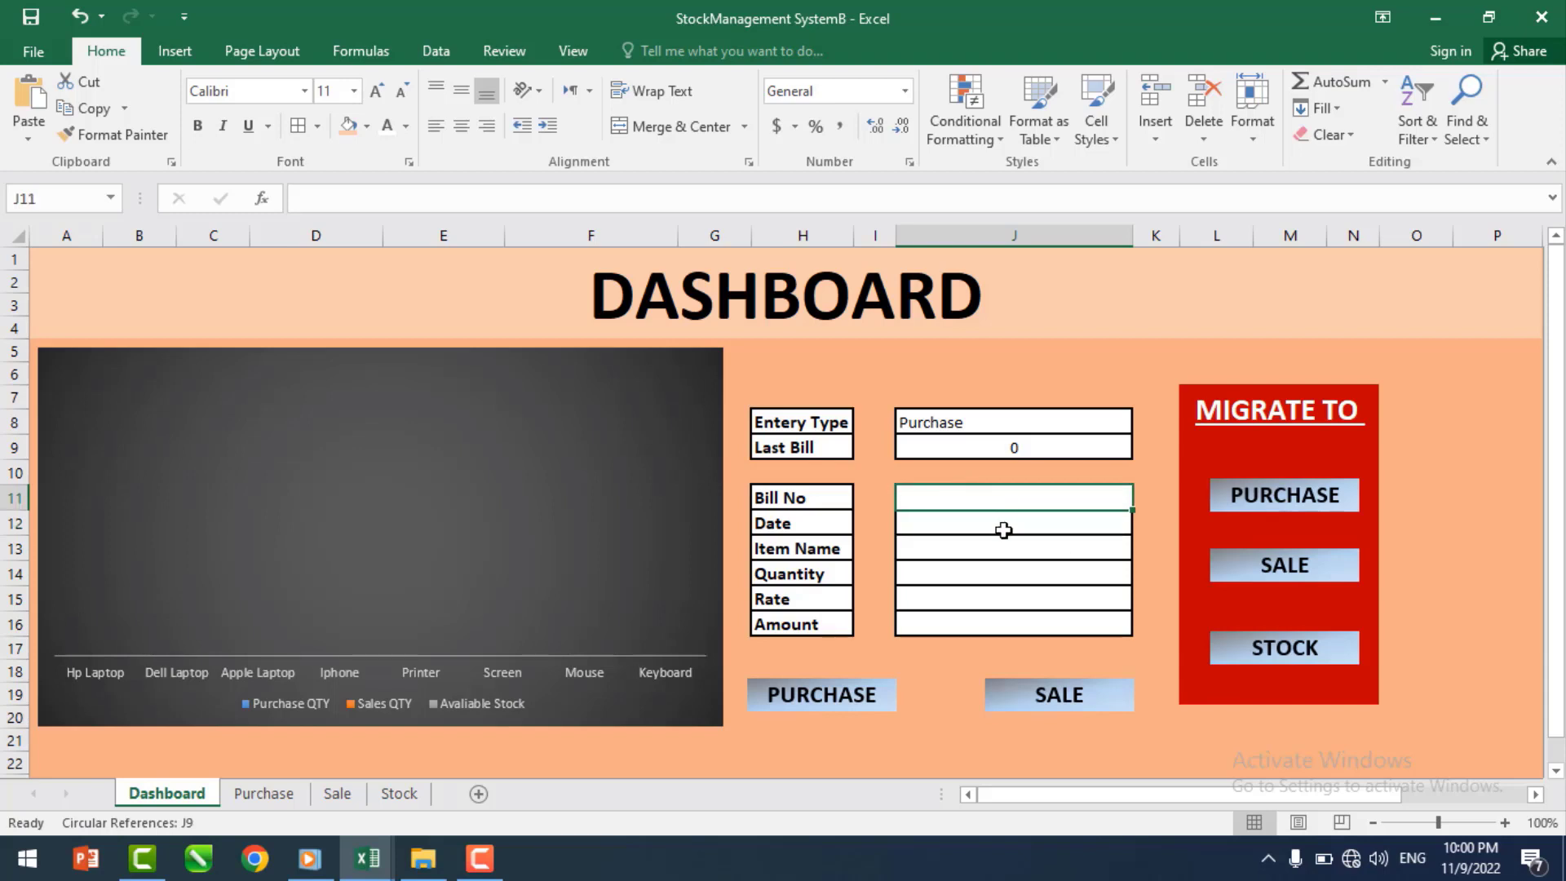
click(981, 522)
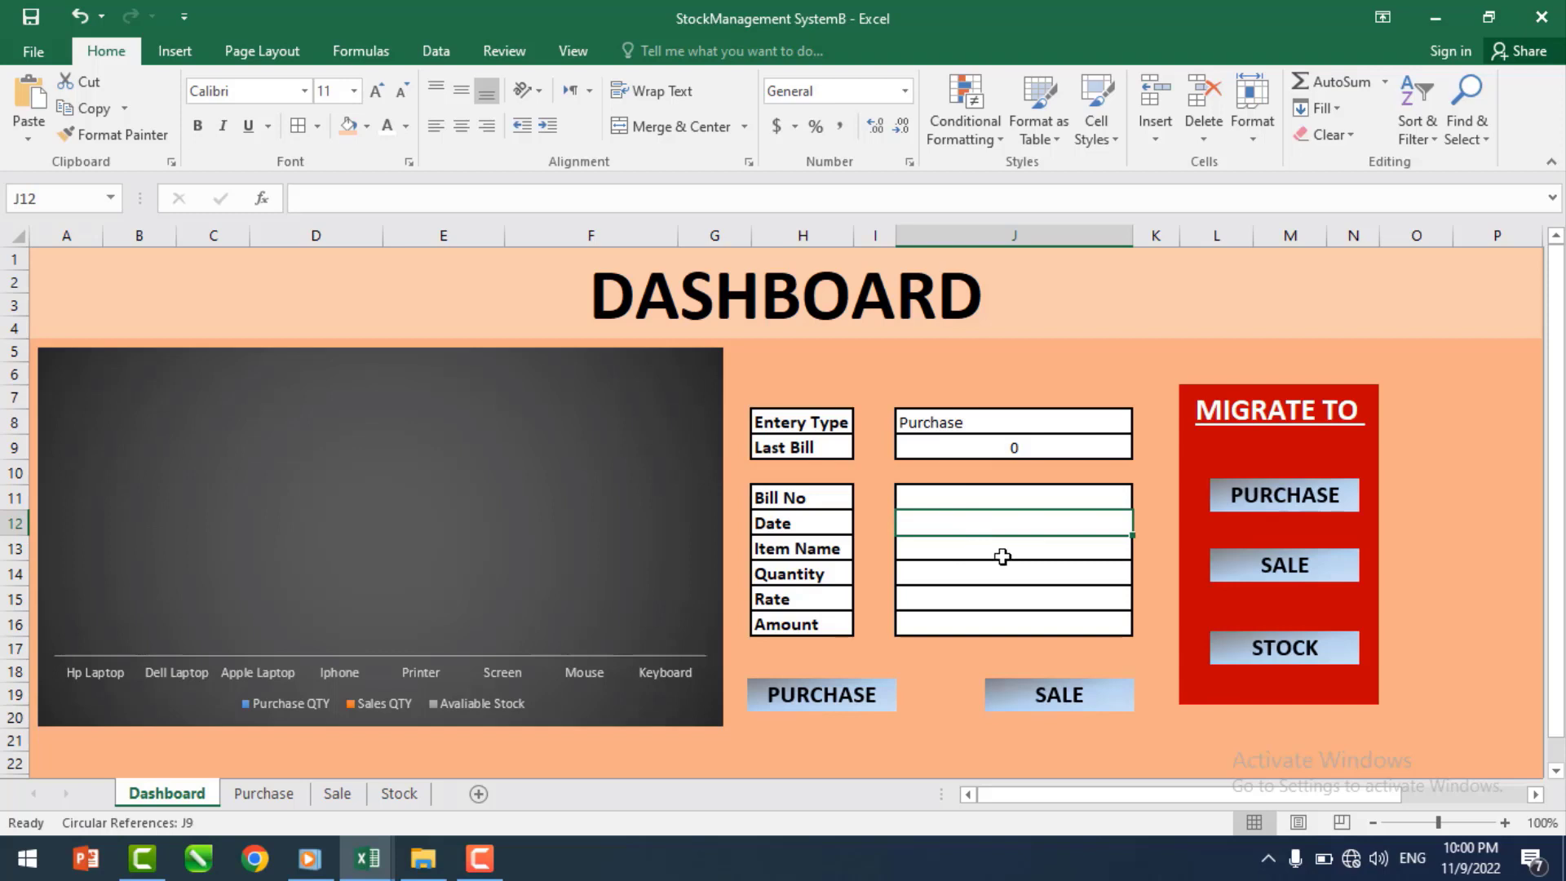
click(947, 495)
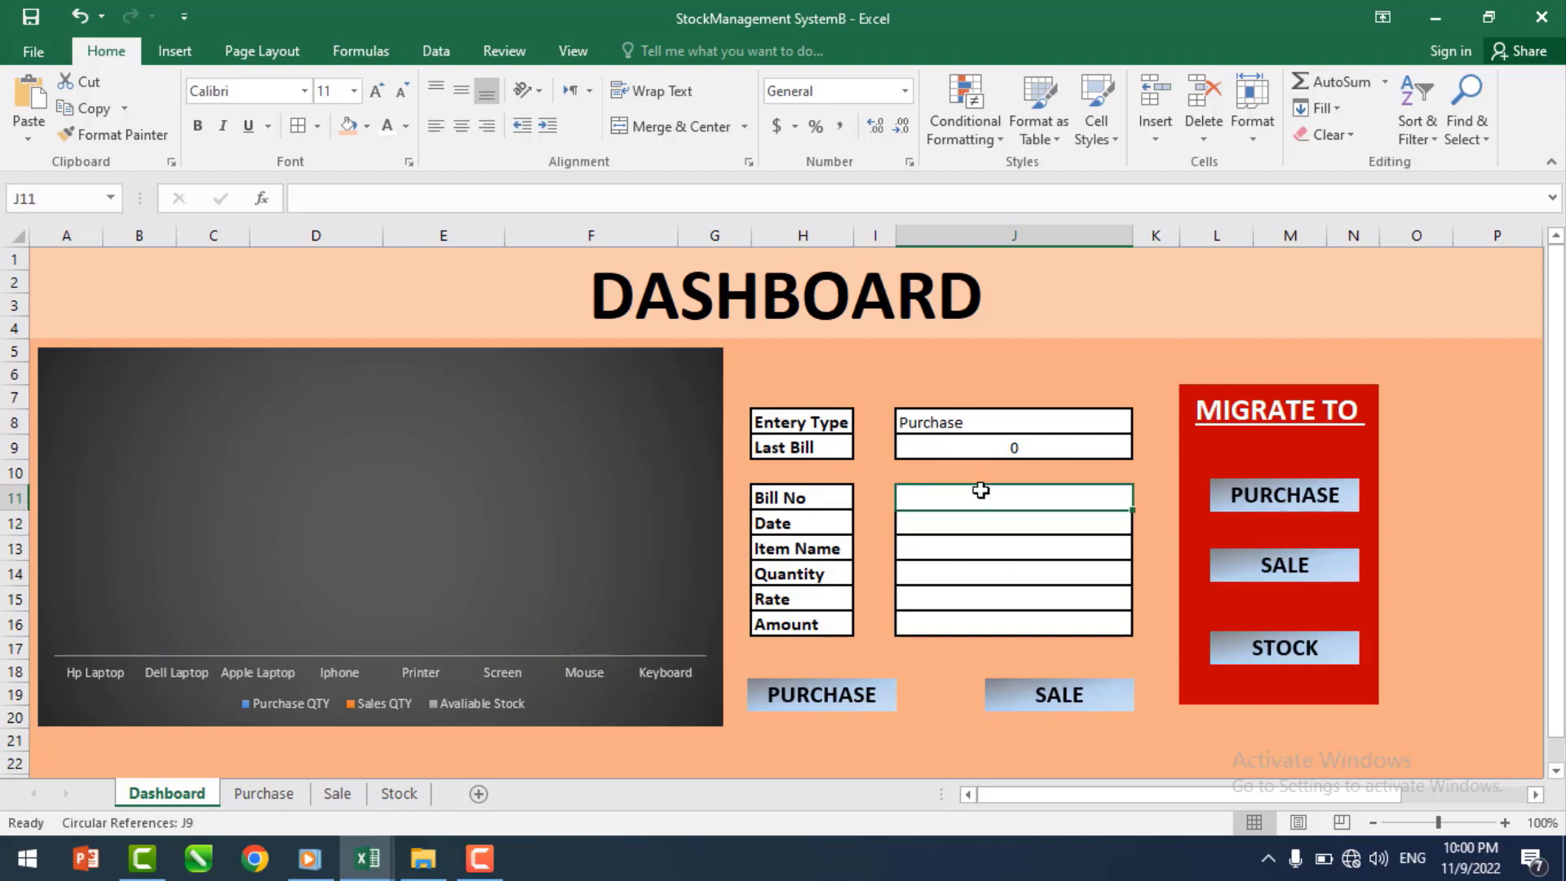
click(1000, 446)
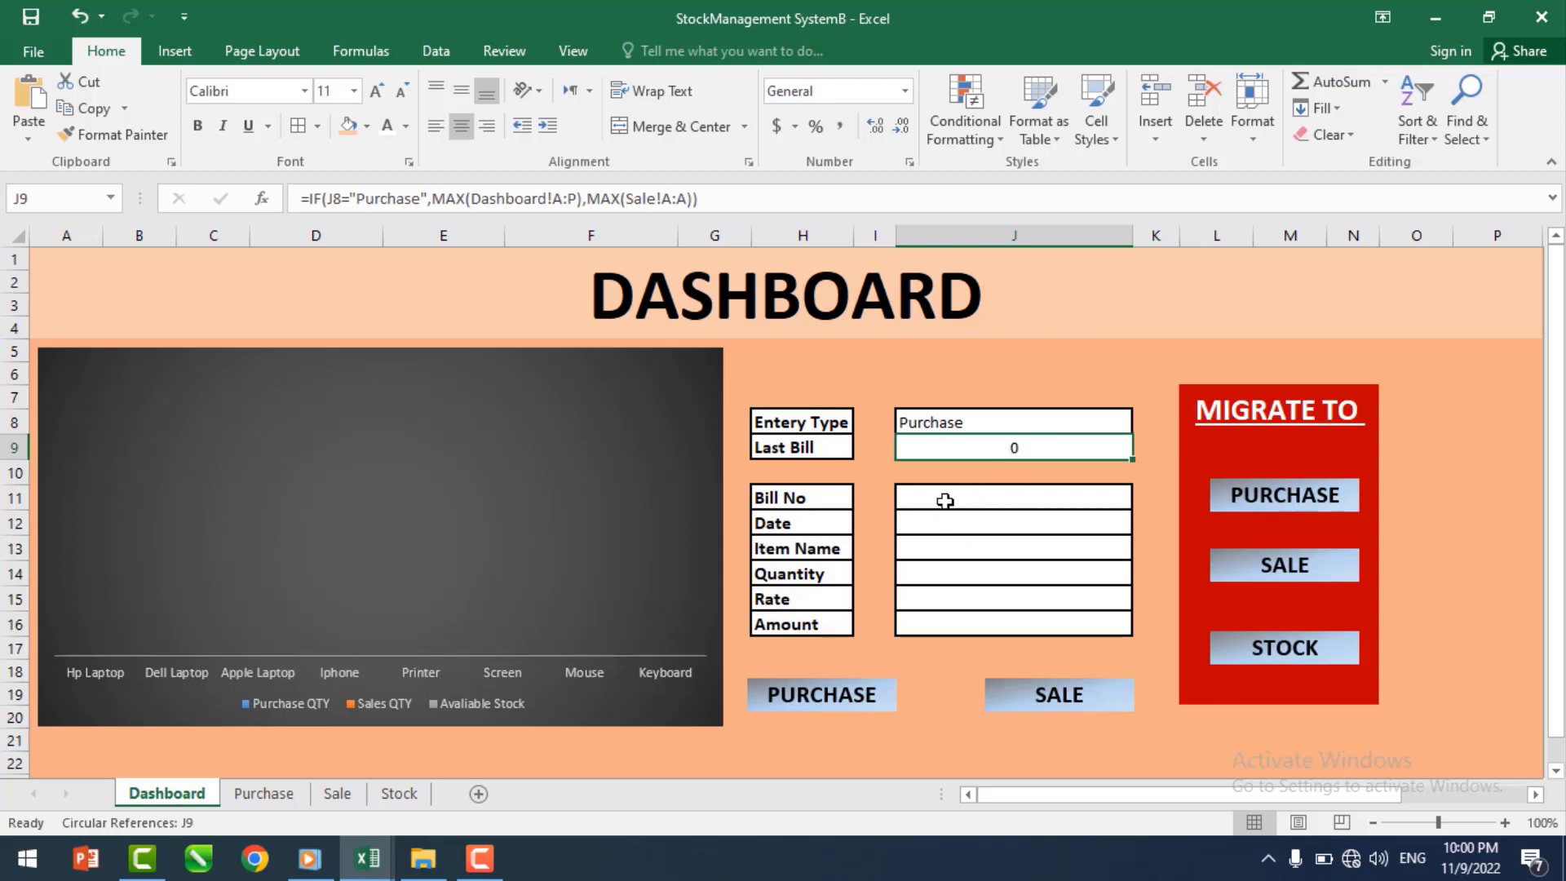
- Enter the formula =IF(J12="","",J9+1) in the Bill No cell J11
click(943, 497)
text(=if)
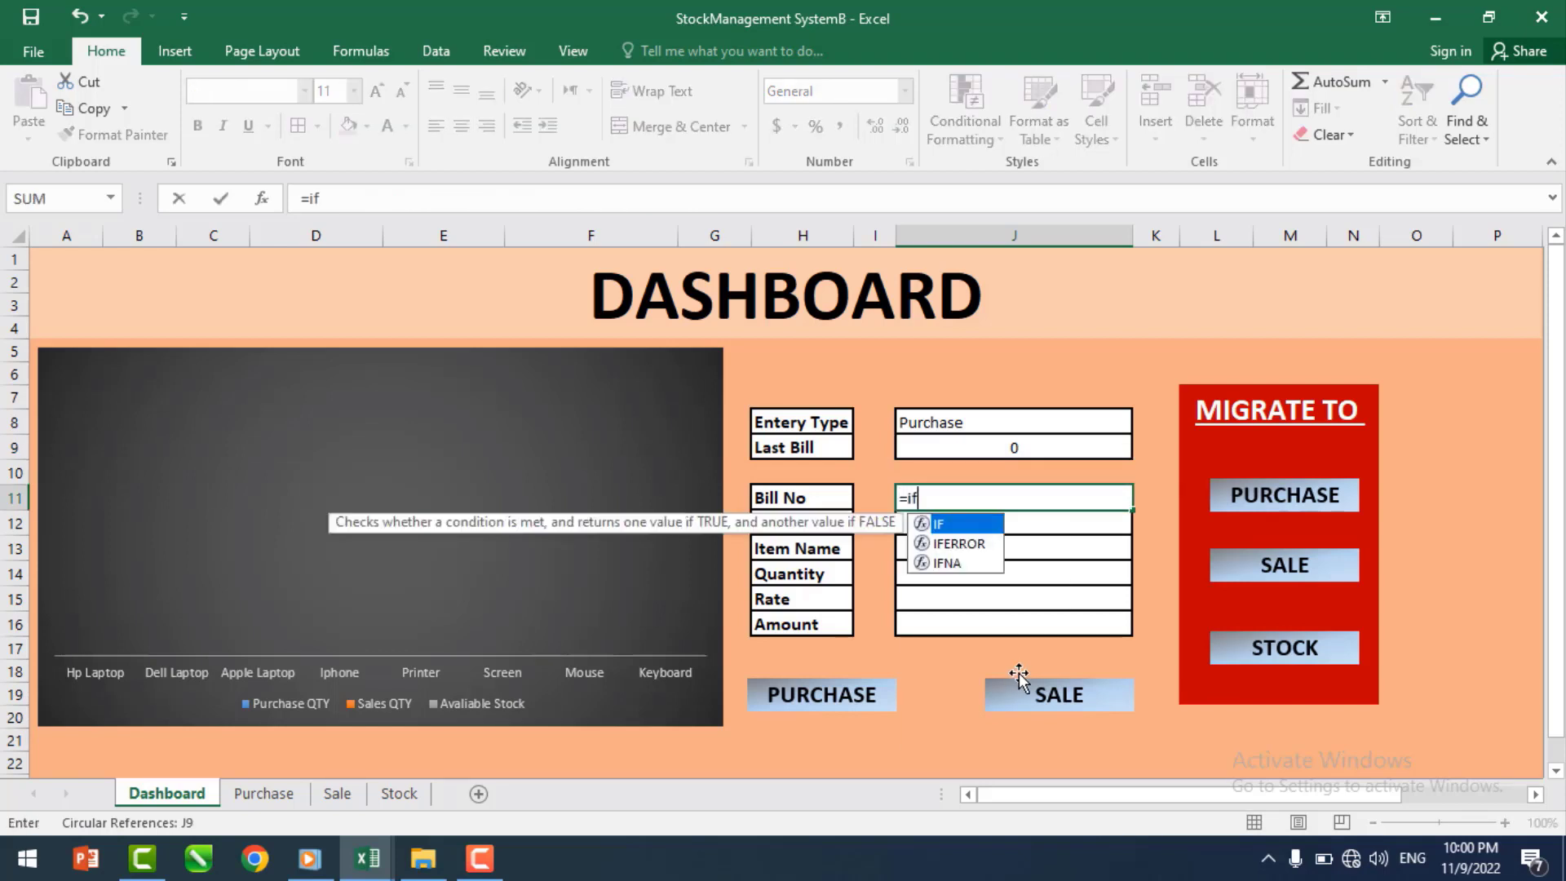
key(Tab)
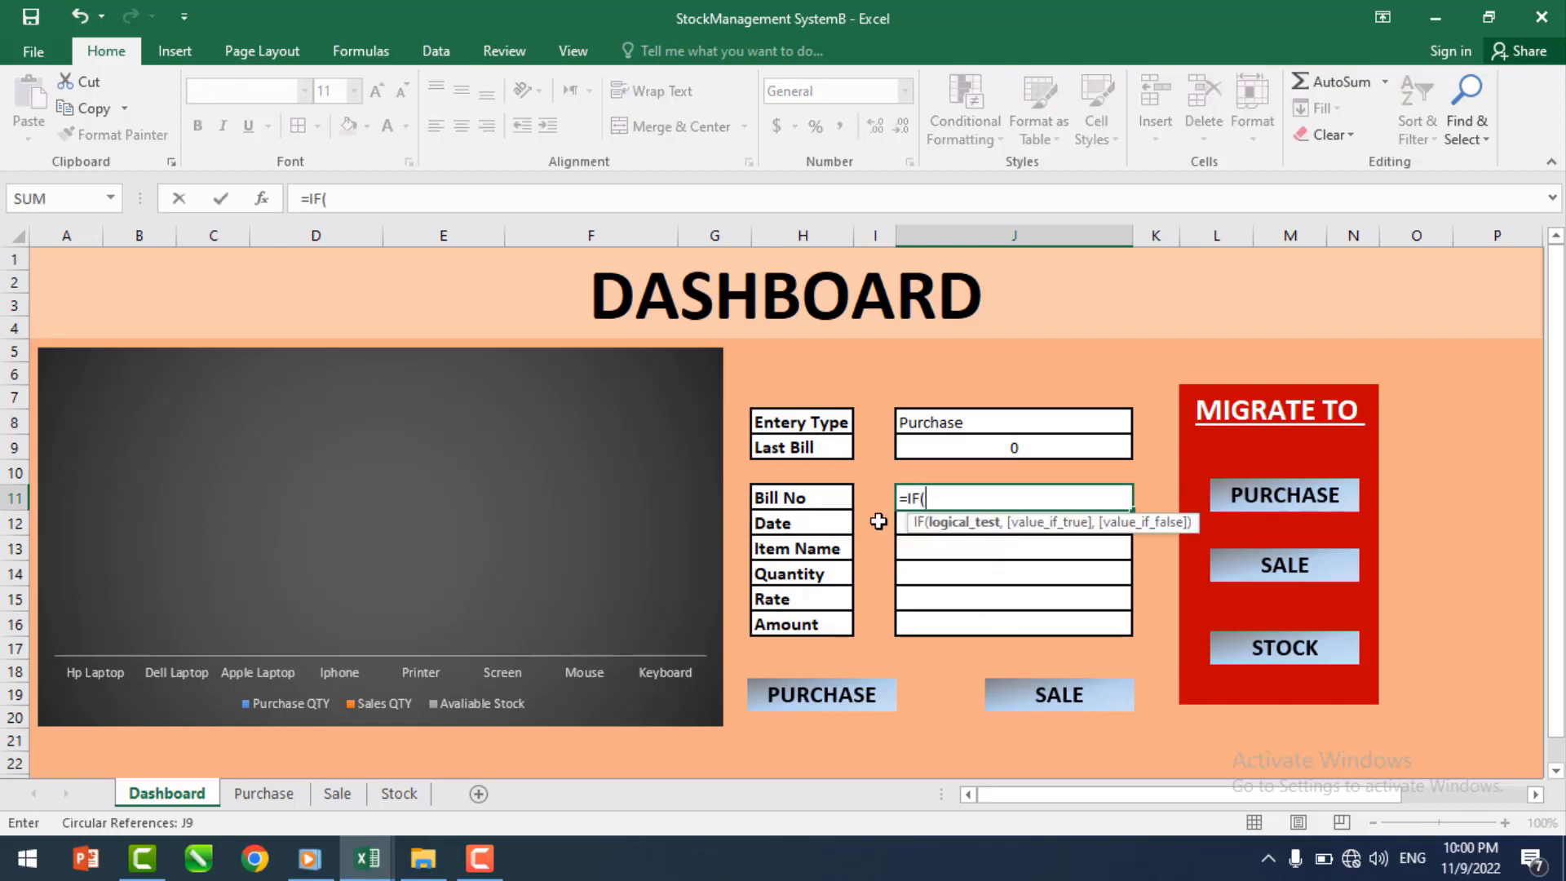
click(906, 525)
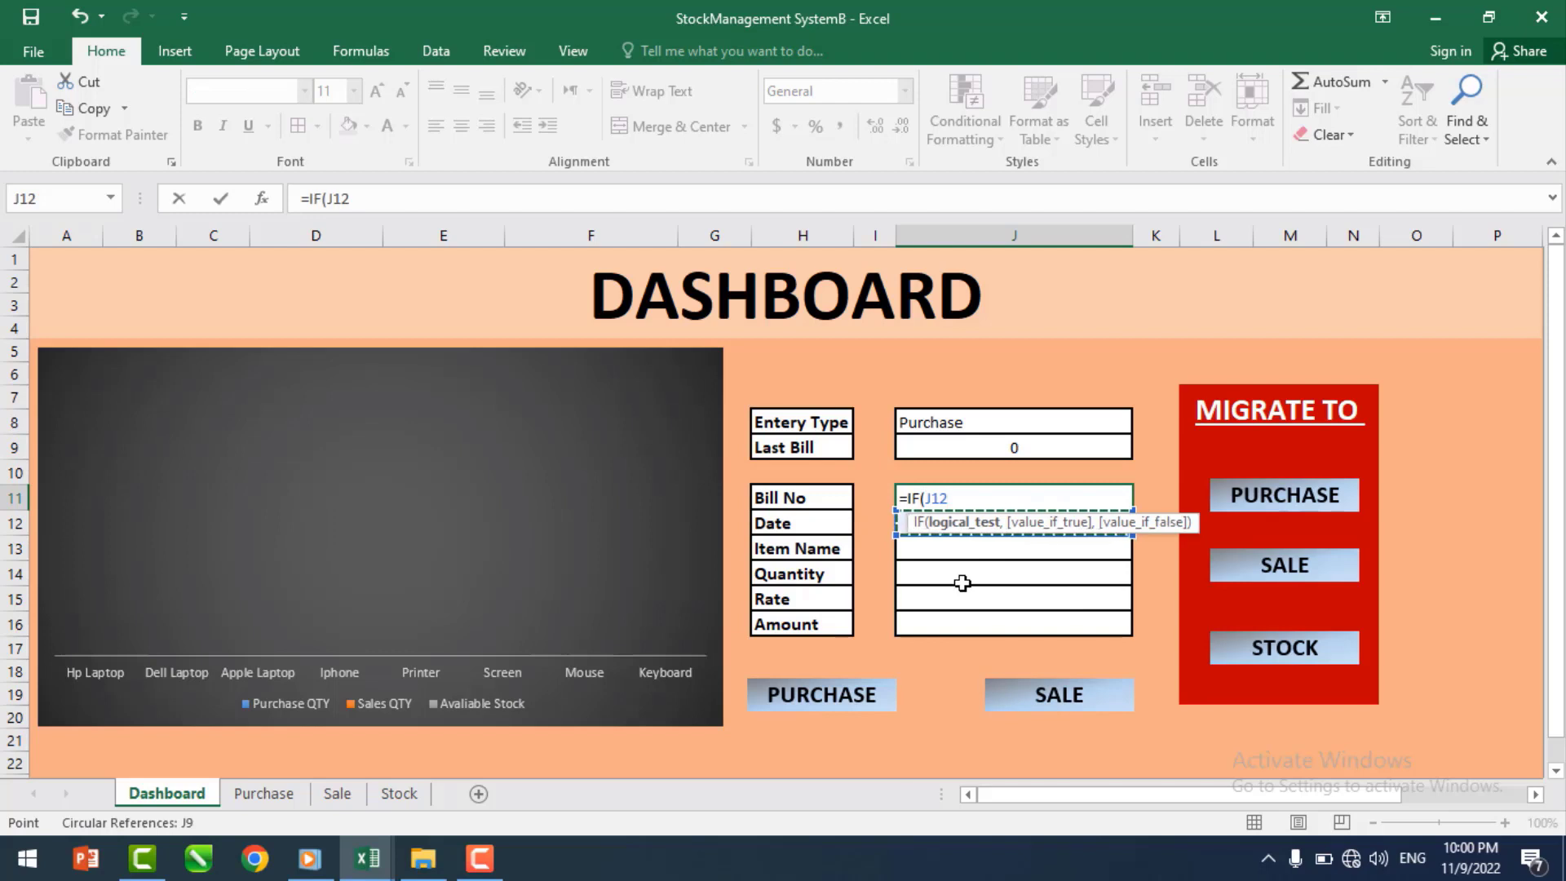
text(="")
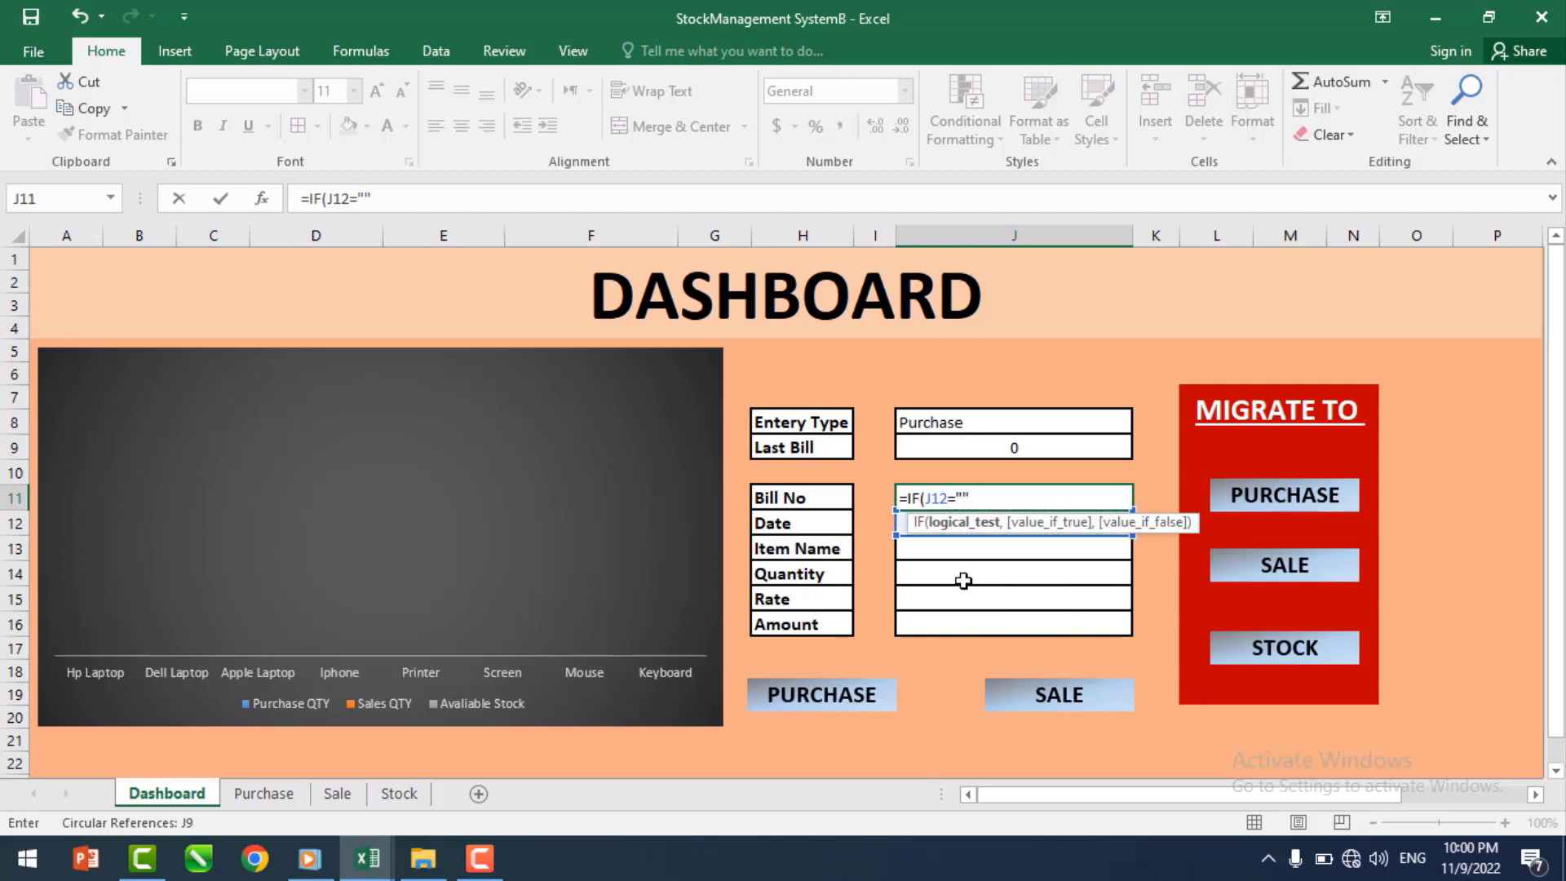
text(,)
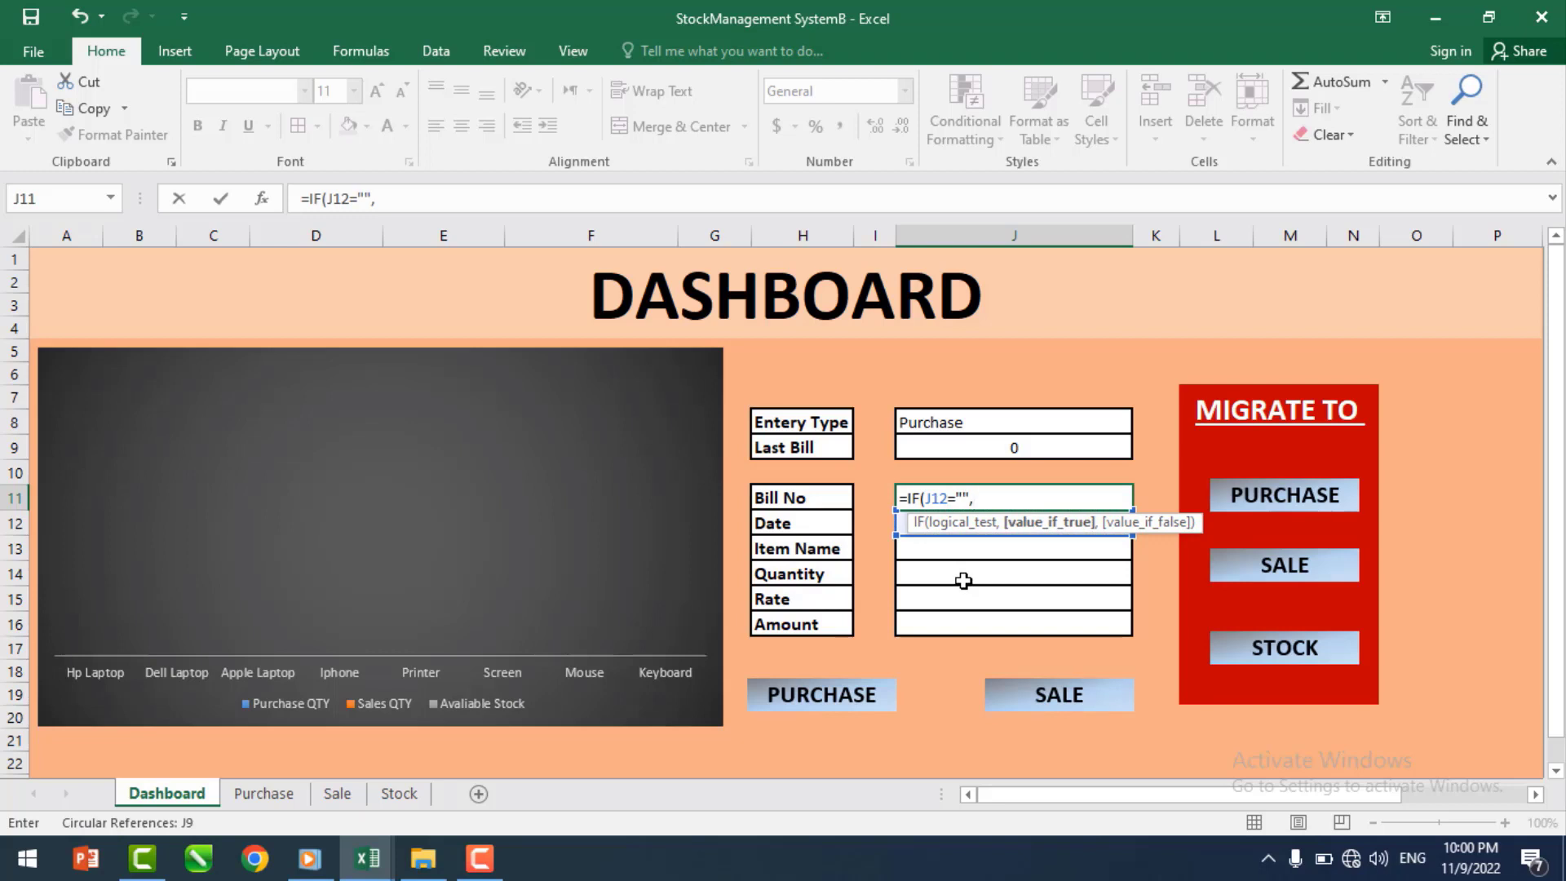
text("",)
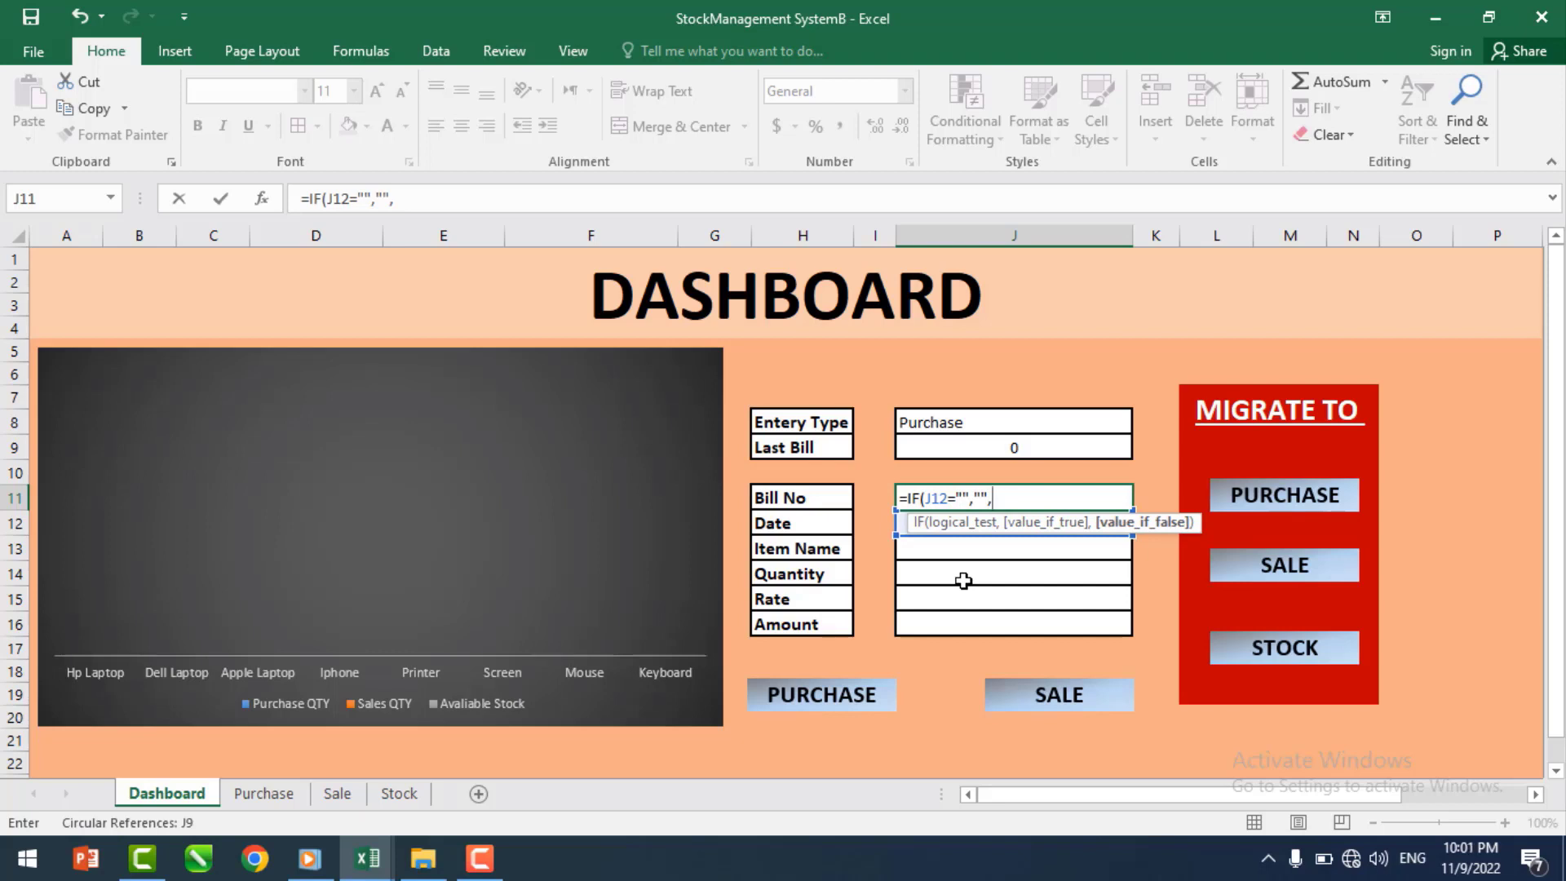
click(966, 448)
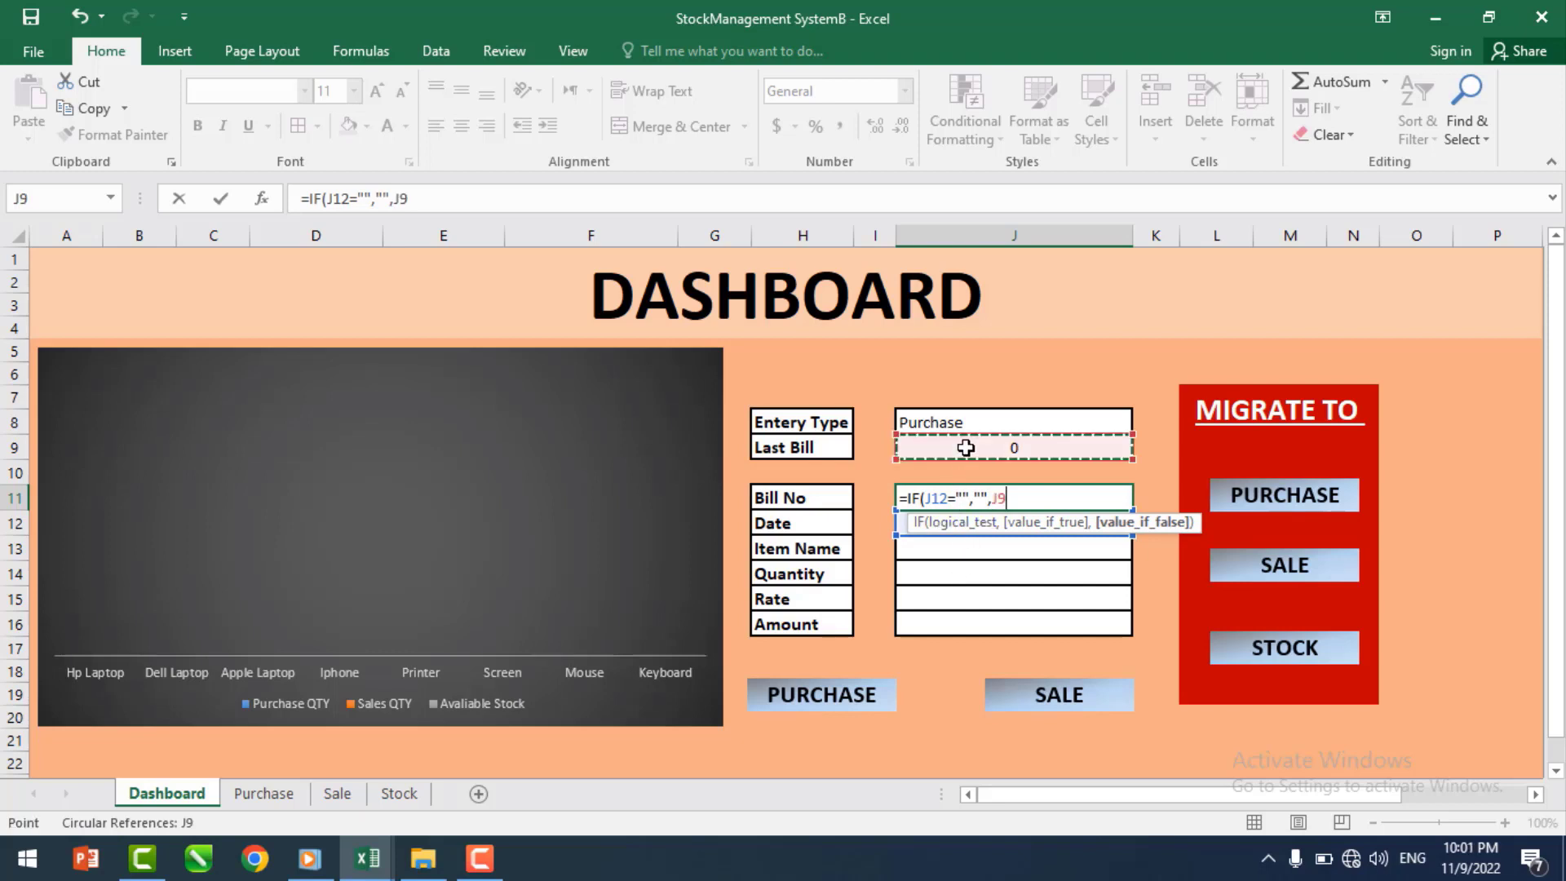
text(+1)
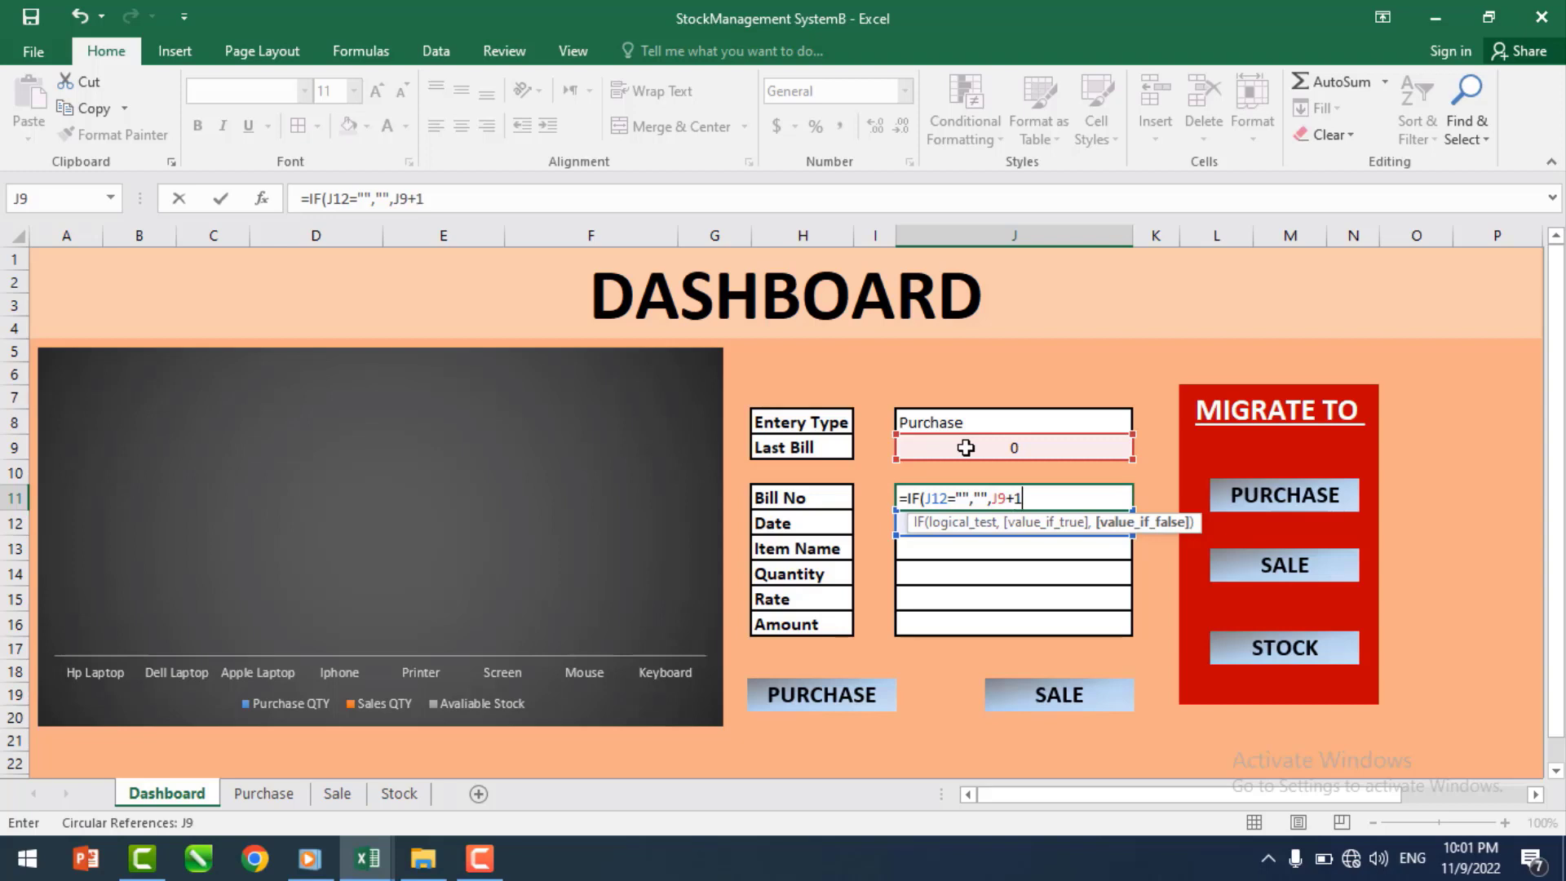
text())
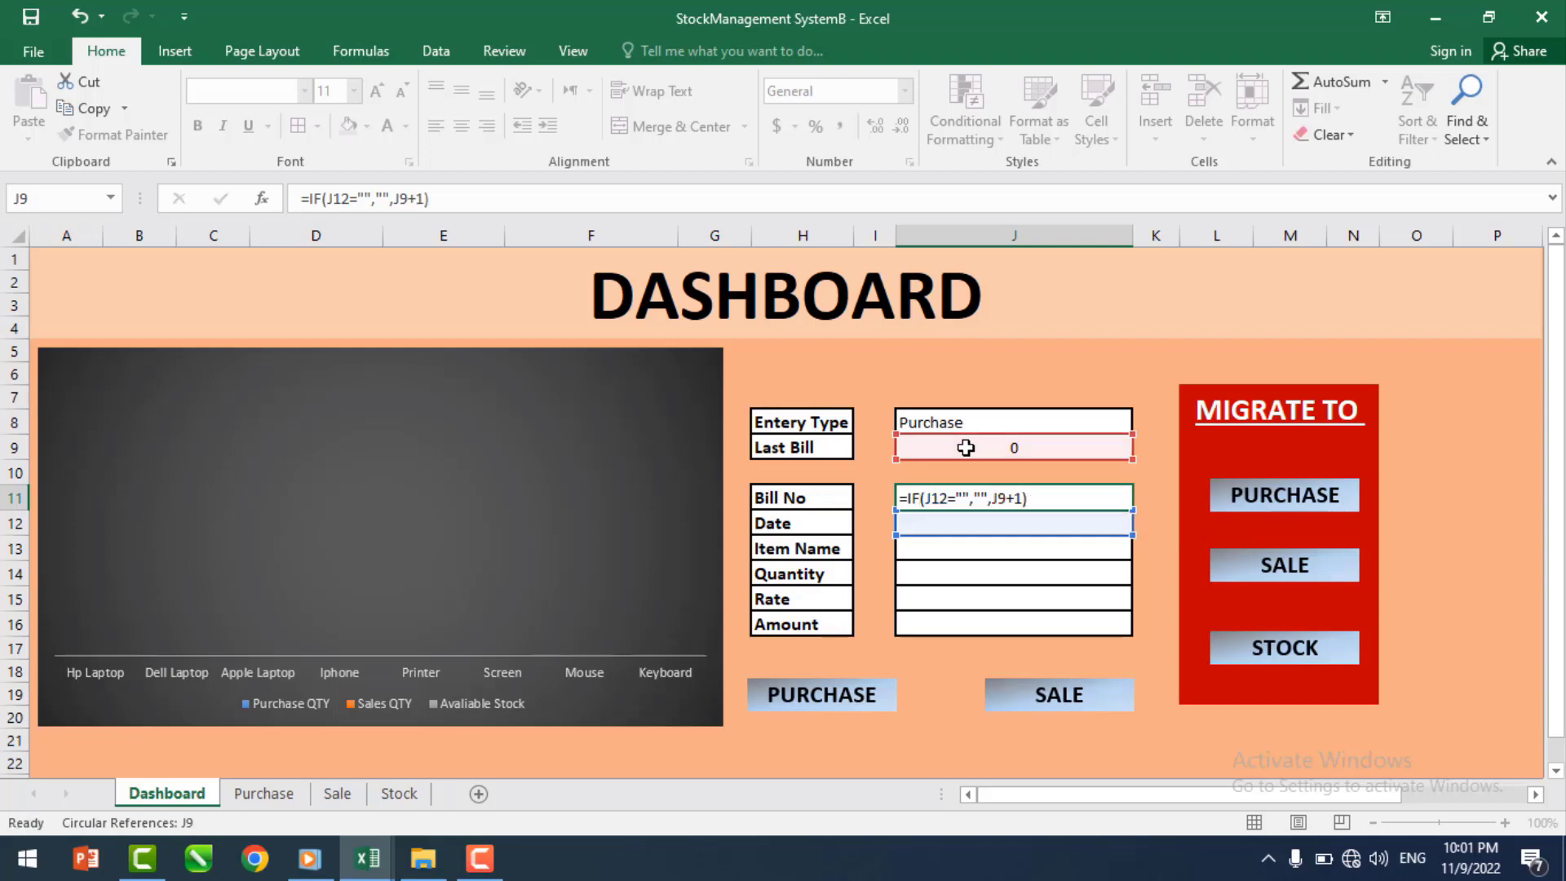
key(Return)
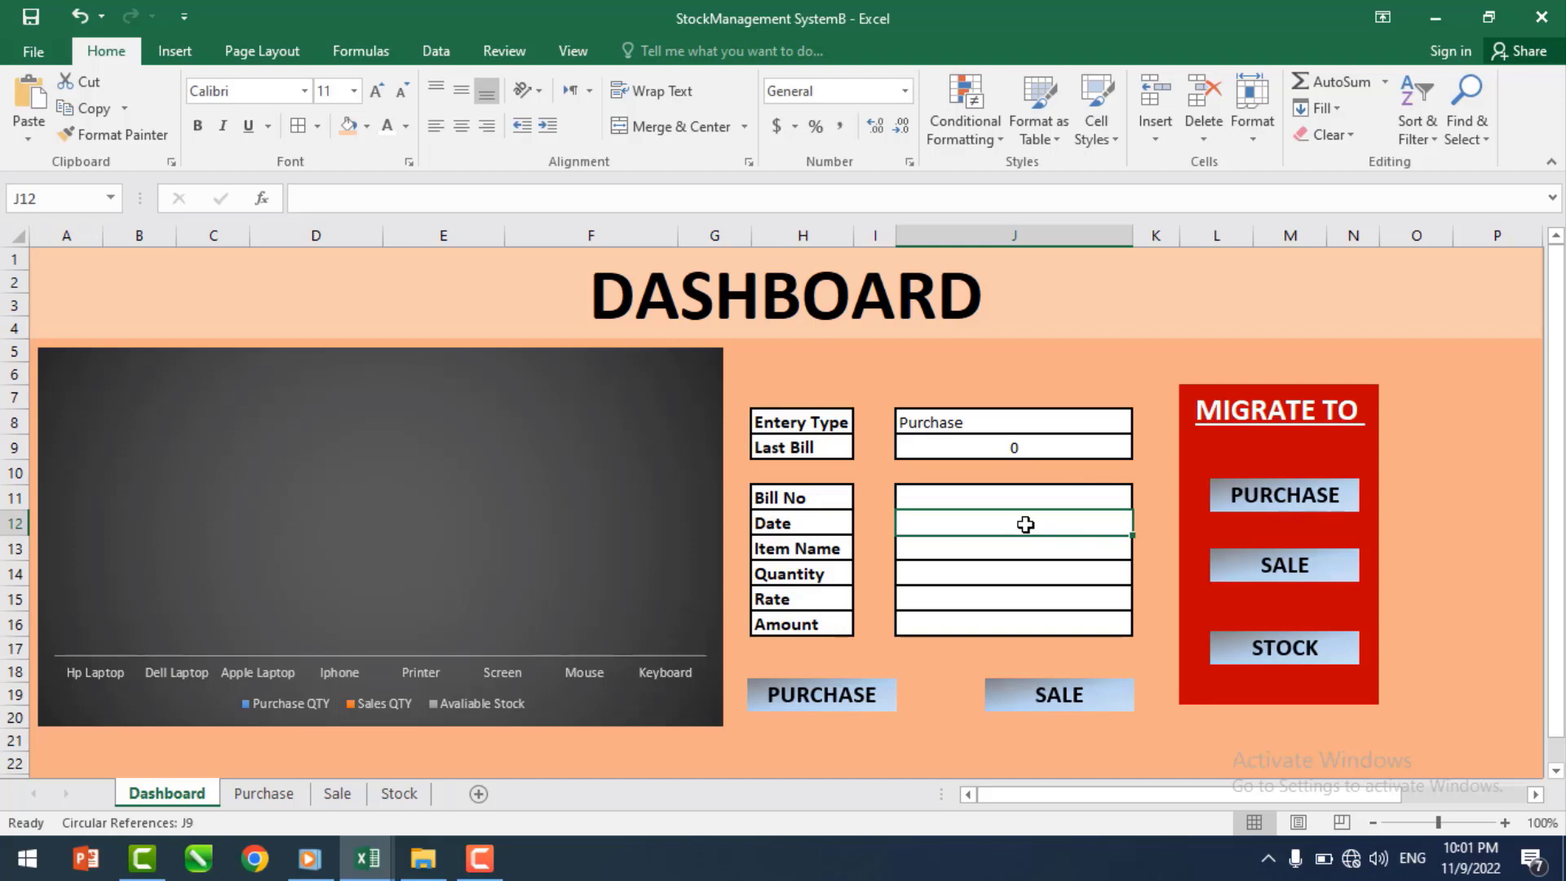
- Enter =TODAY() in the Date cell J12, then open and recommit the Bill No formula in J11
text(=today())
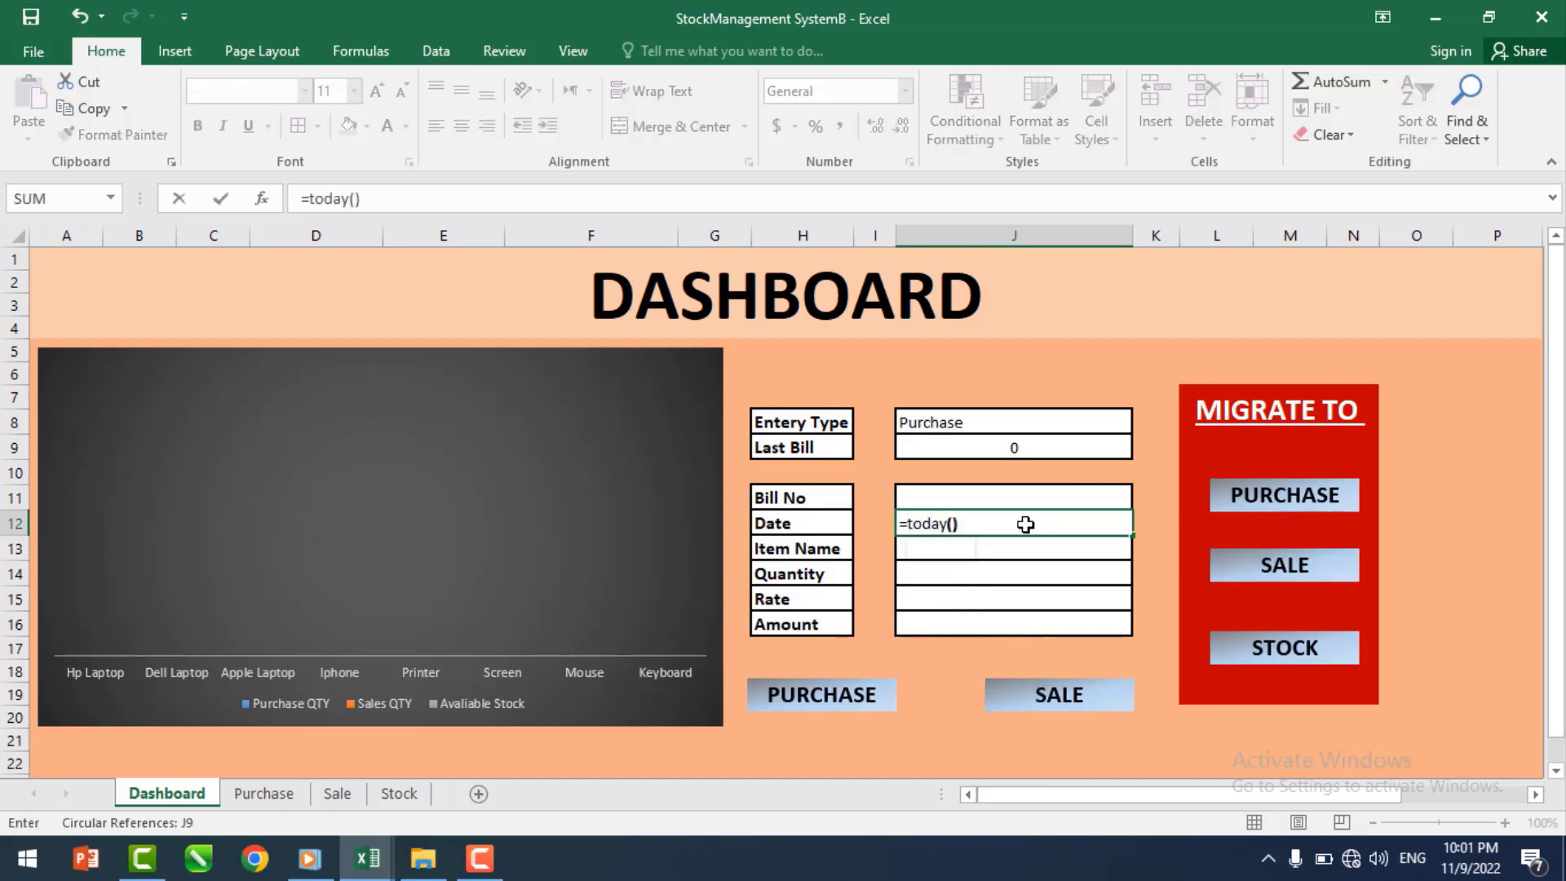
key(Return)
click(1026, 524)
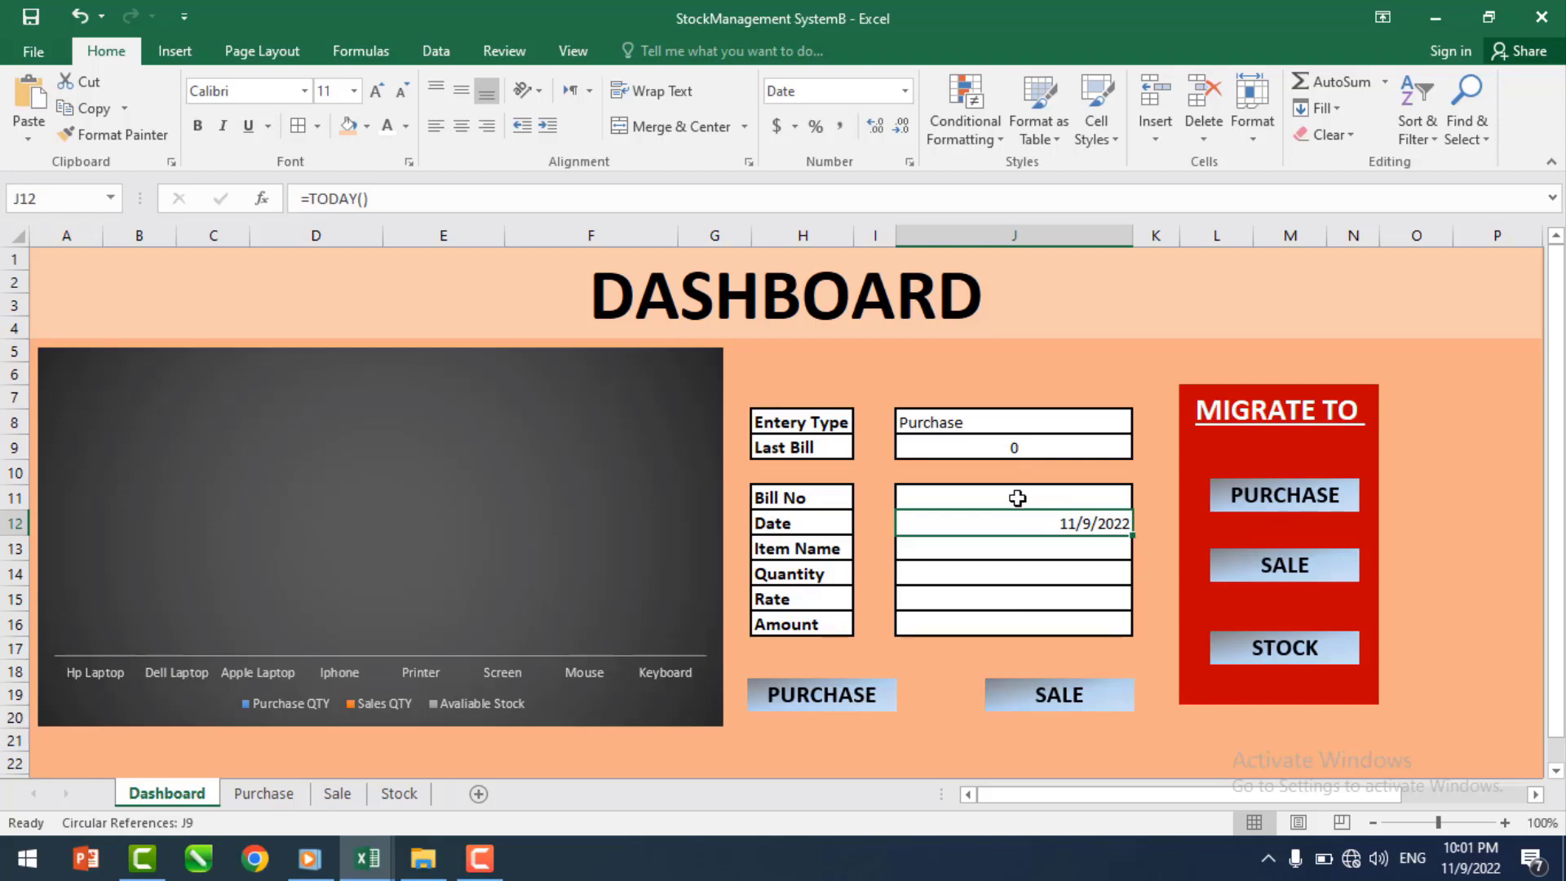
click(1034, 495)
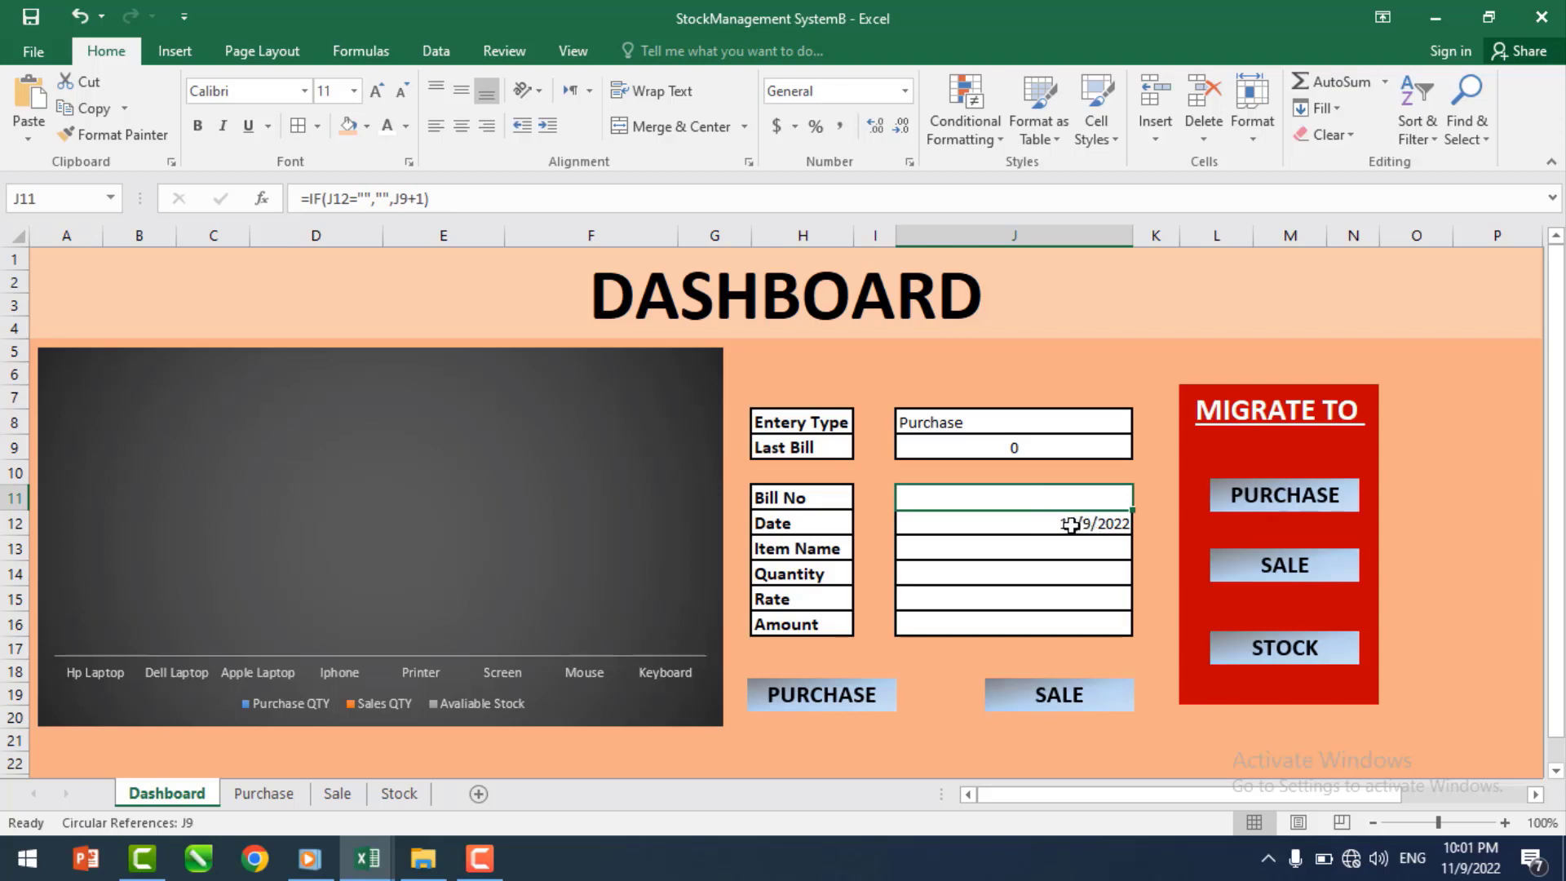
double_click(1014, 500)
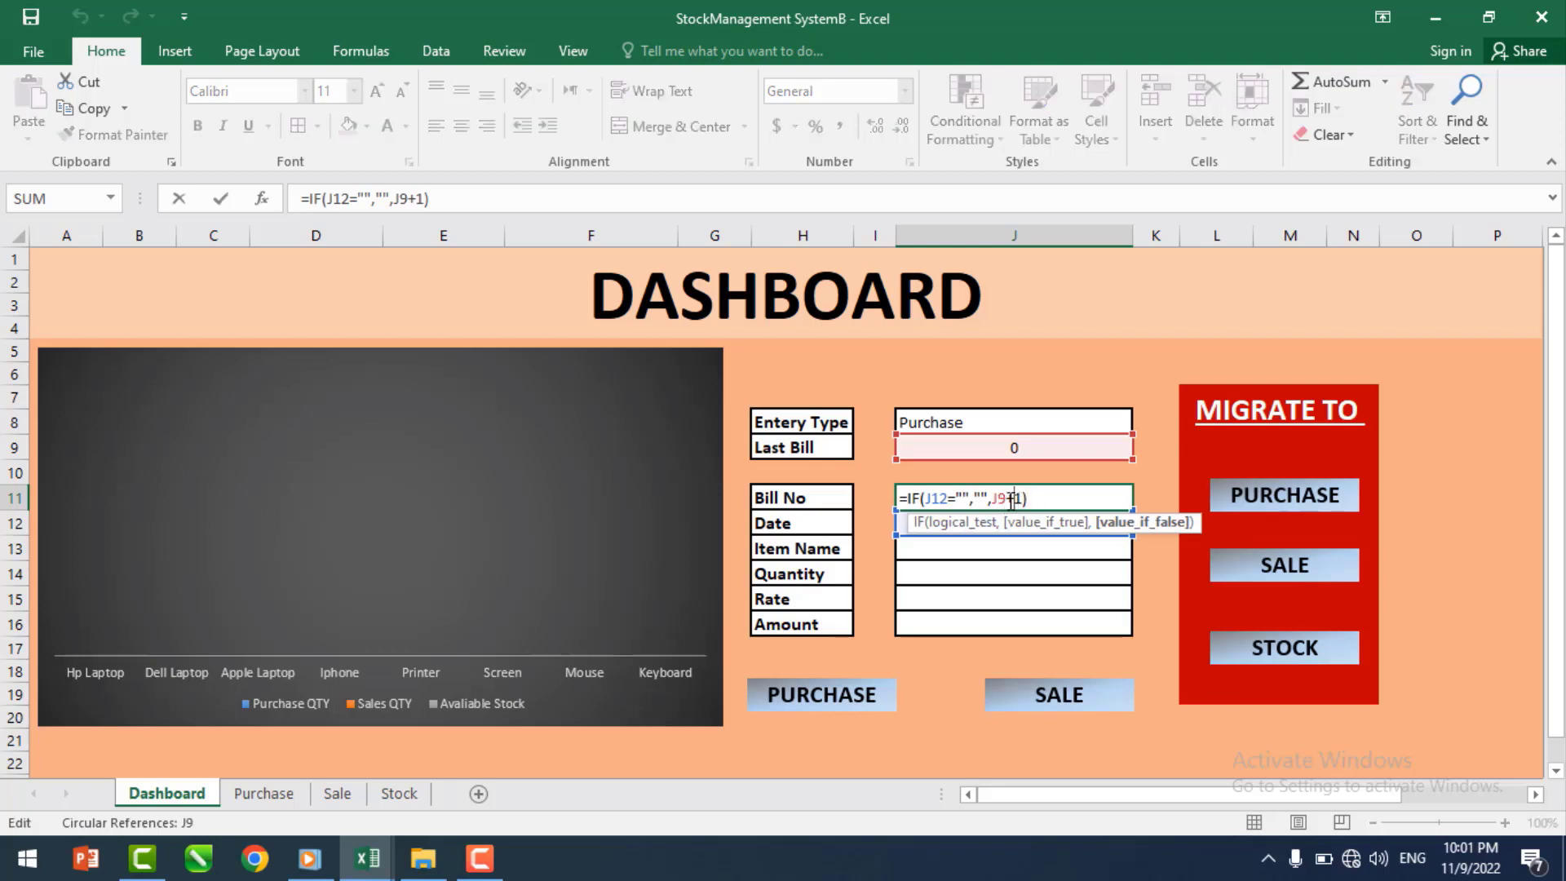
key(Return)
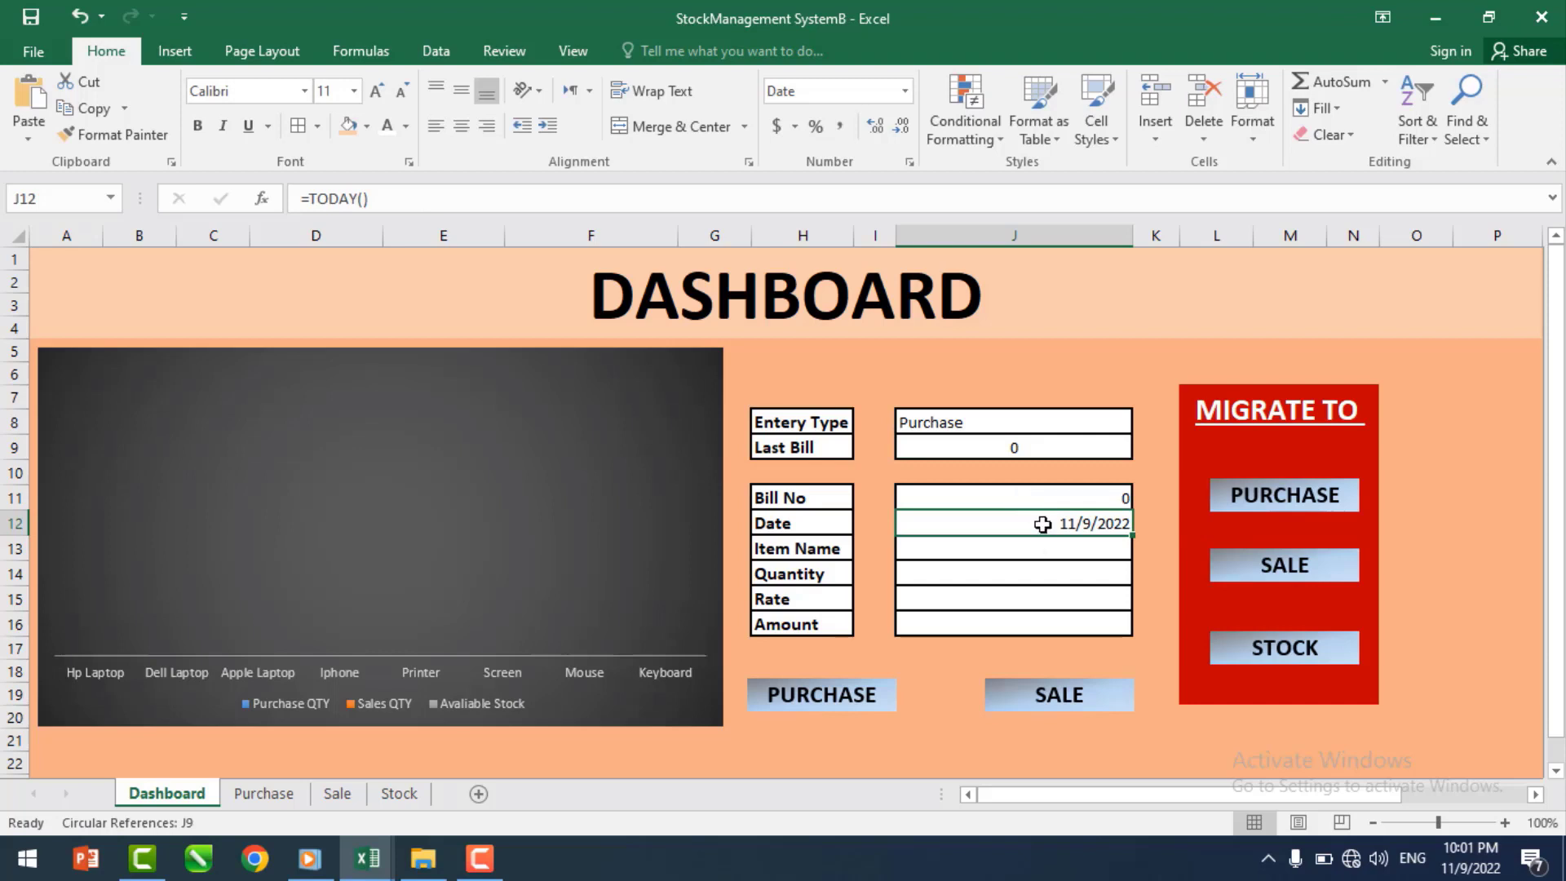
- Clear the Date cell J12 and enter the fixed date 9/12/2022 in it
key(Delete)
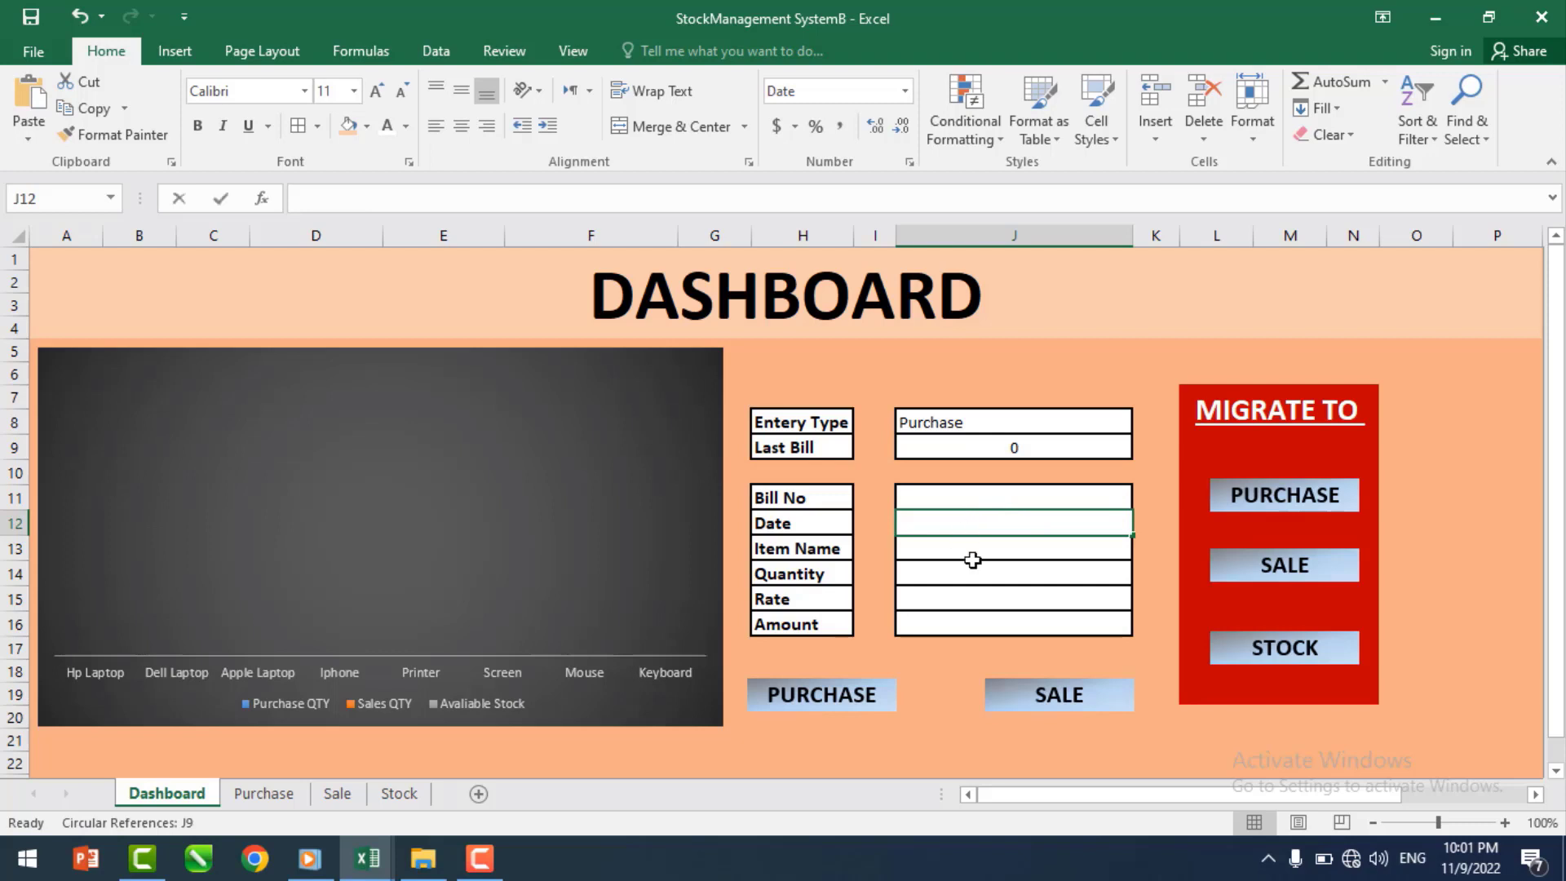
text(9/)
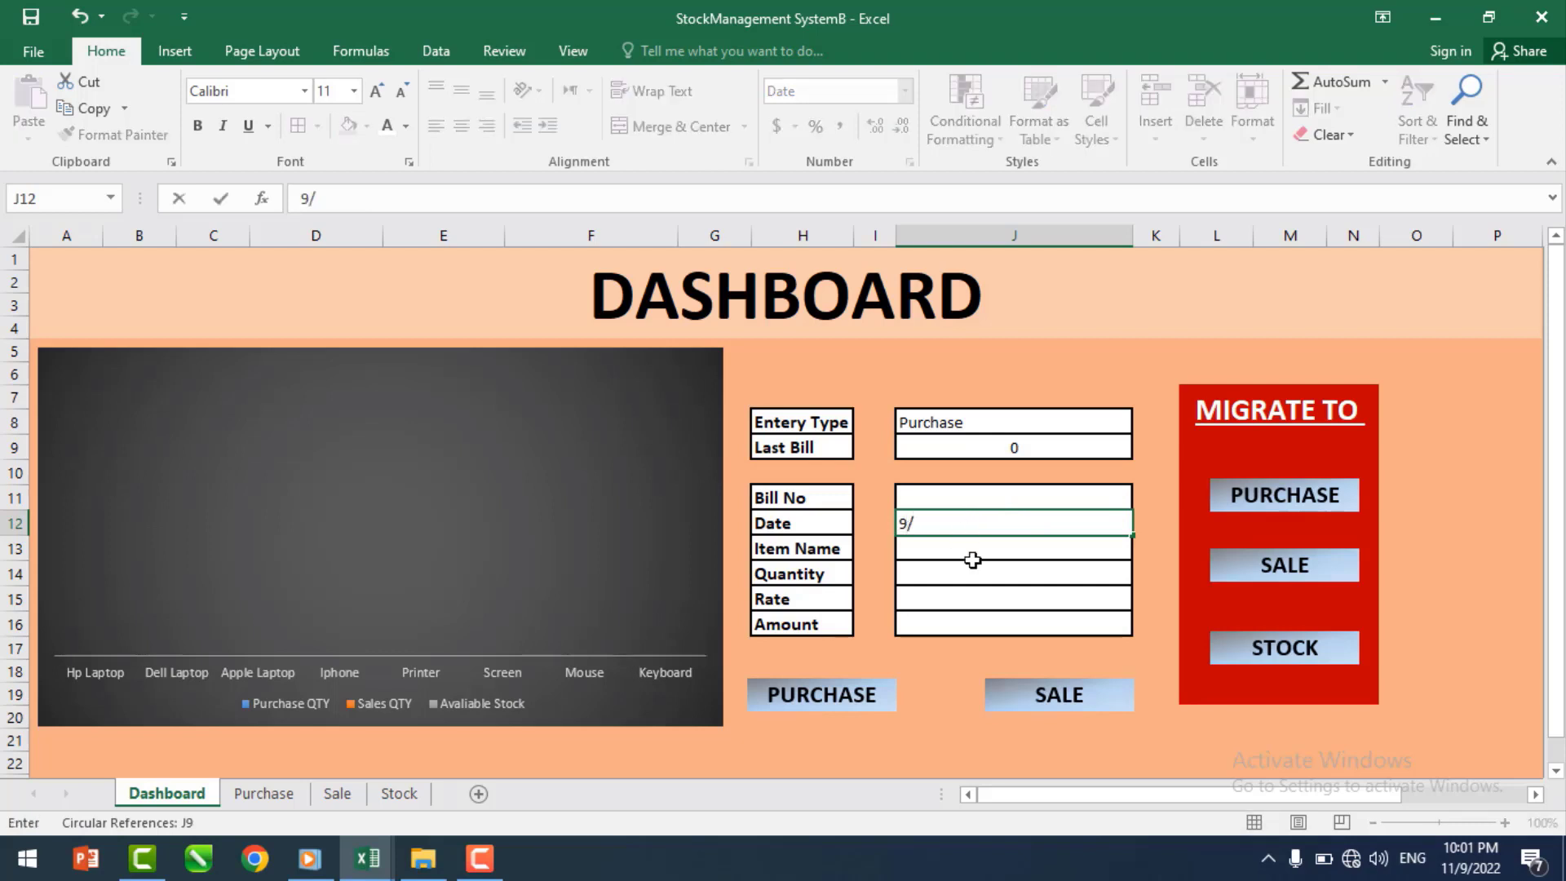
text(12/2022)
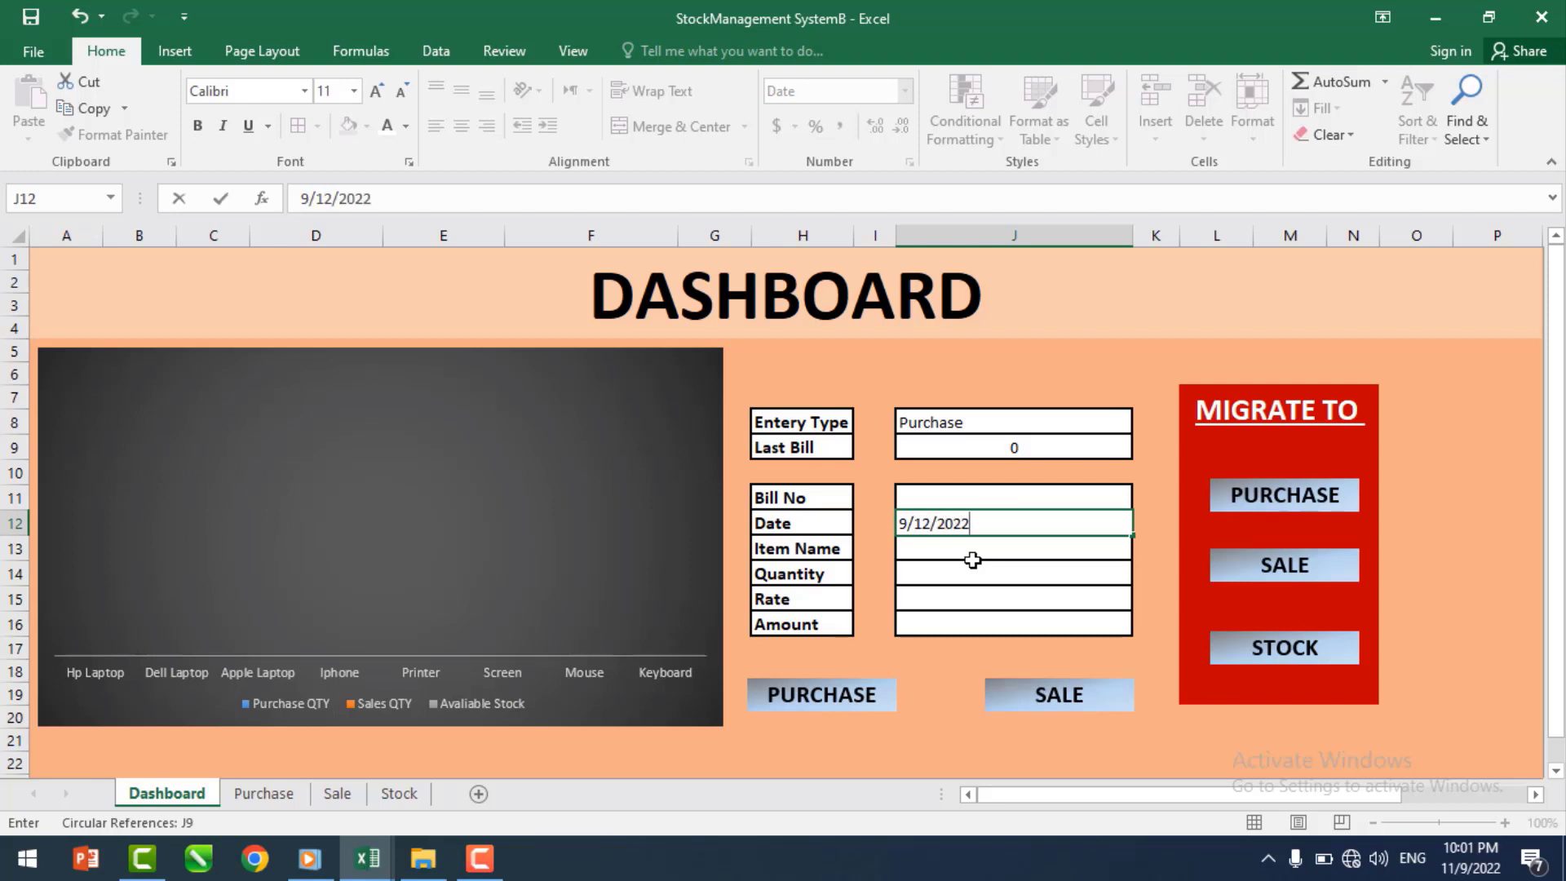
click(973, 560)
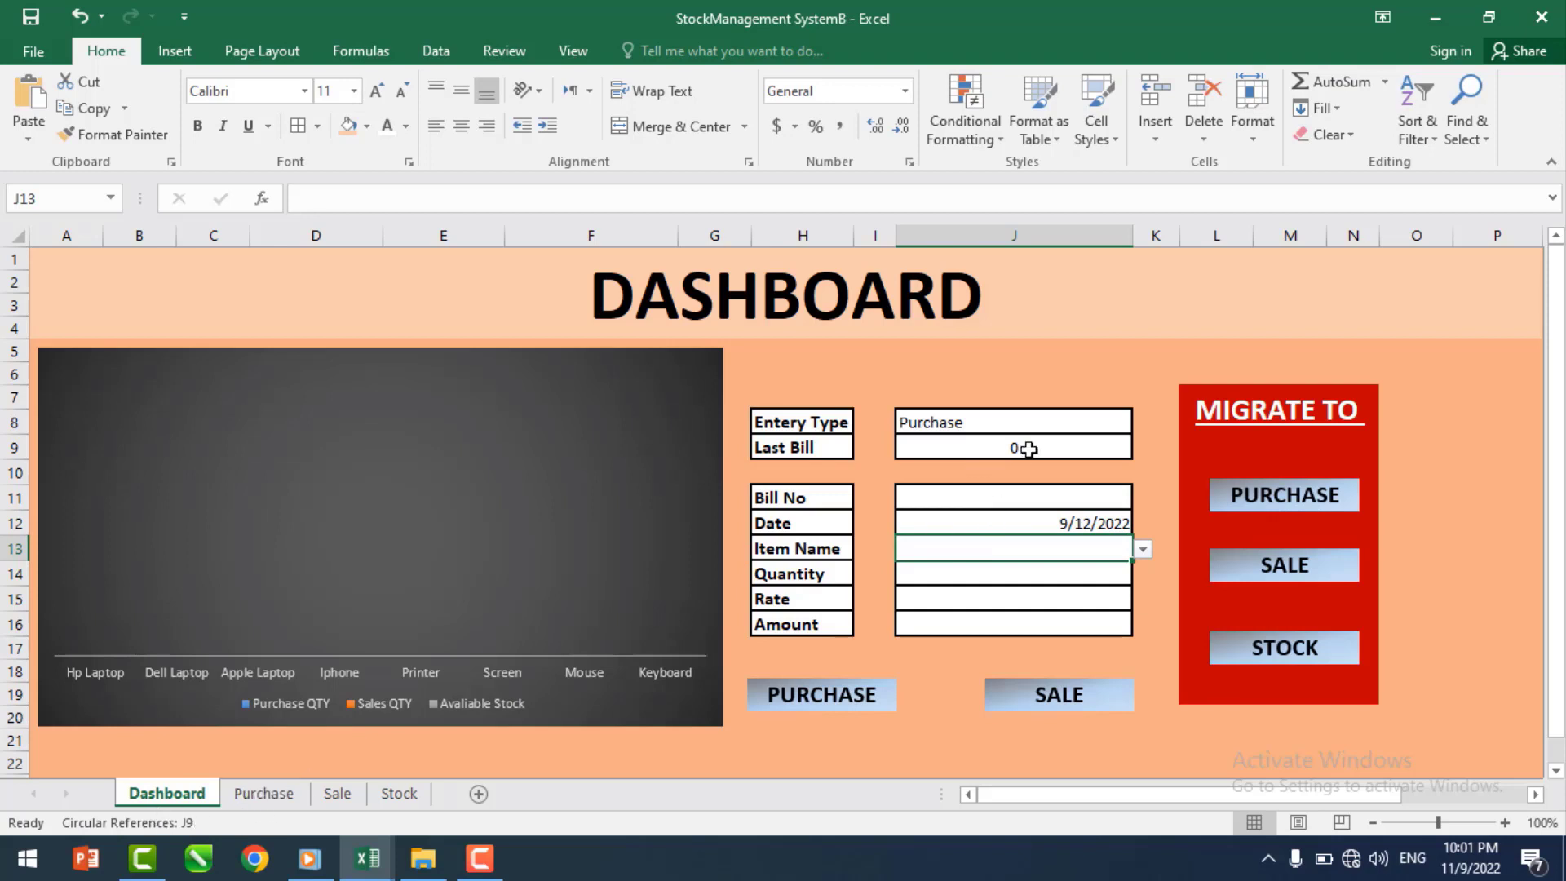
- Enter 1 as the first bill number in cell A2 of the Purchase sheet and return to the Dashboard sheet
click(241, 794)
click(77, 282)
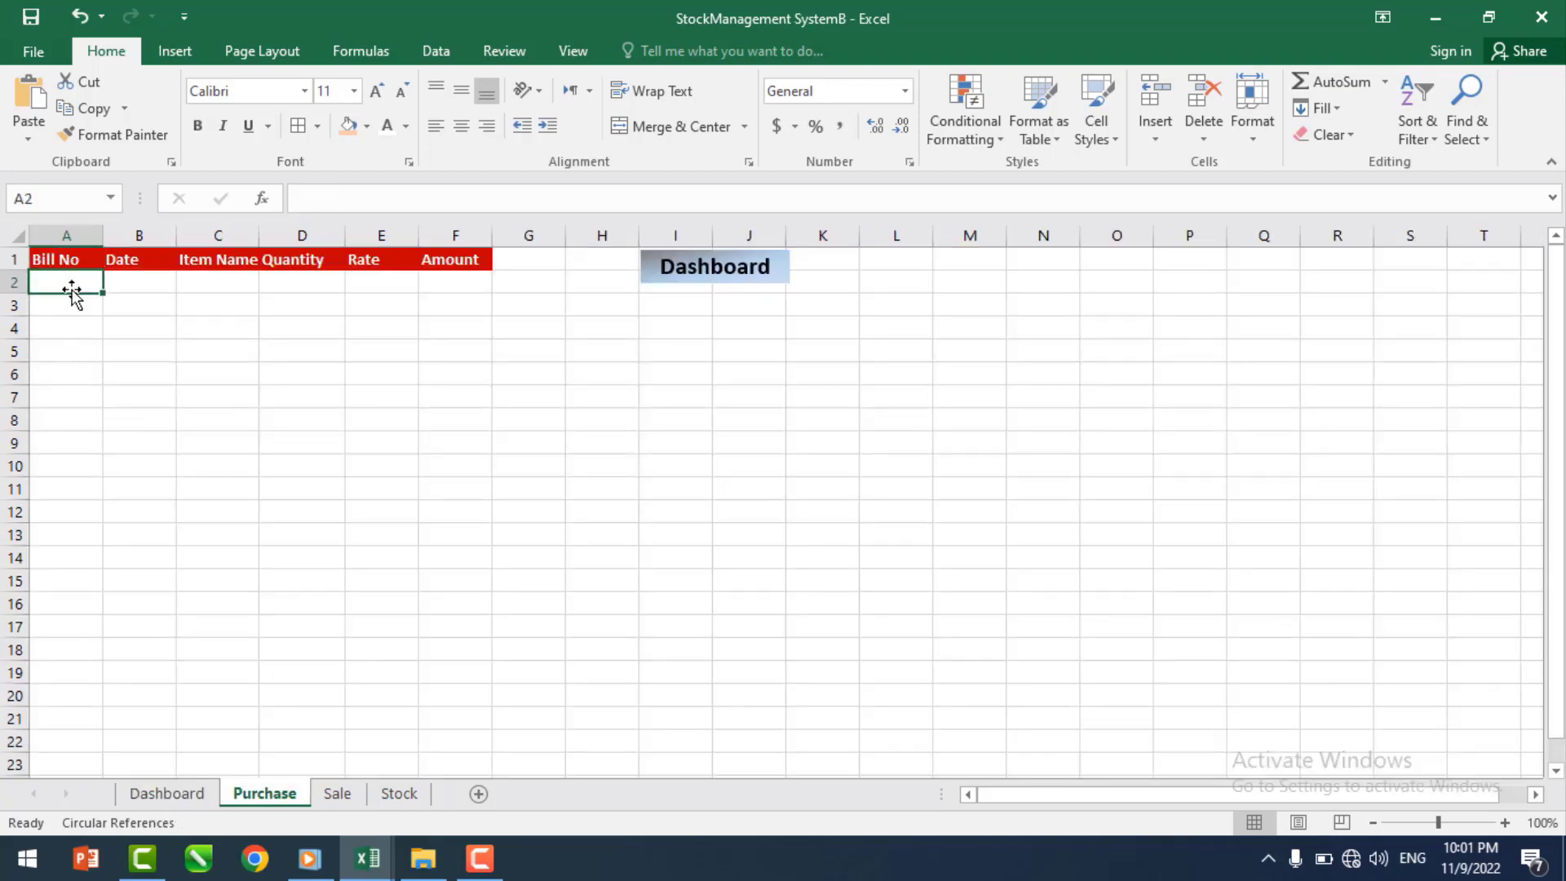
text(1)
click(138, 420)
click(169, 793)
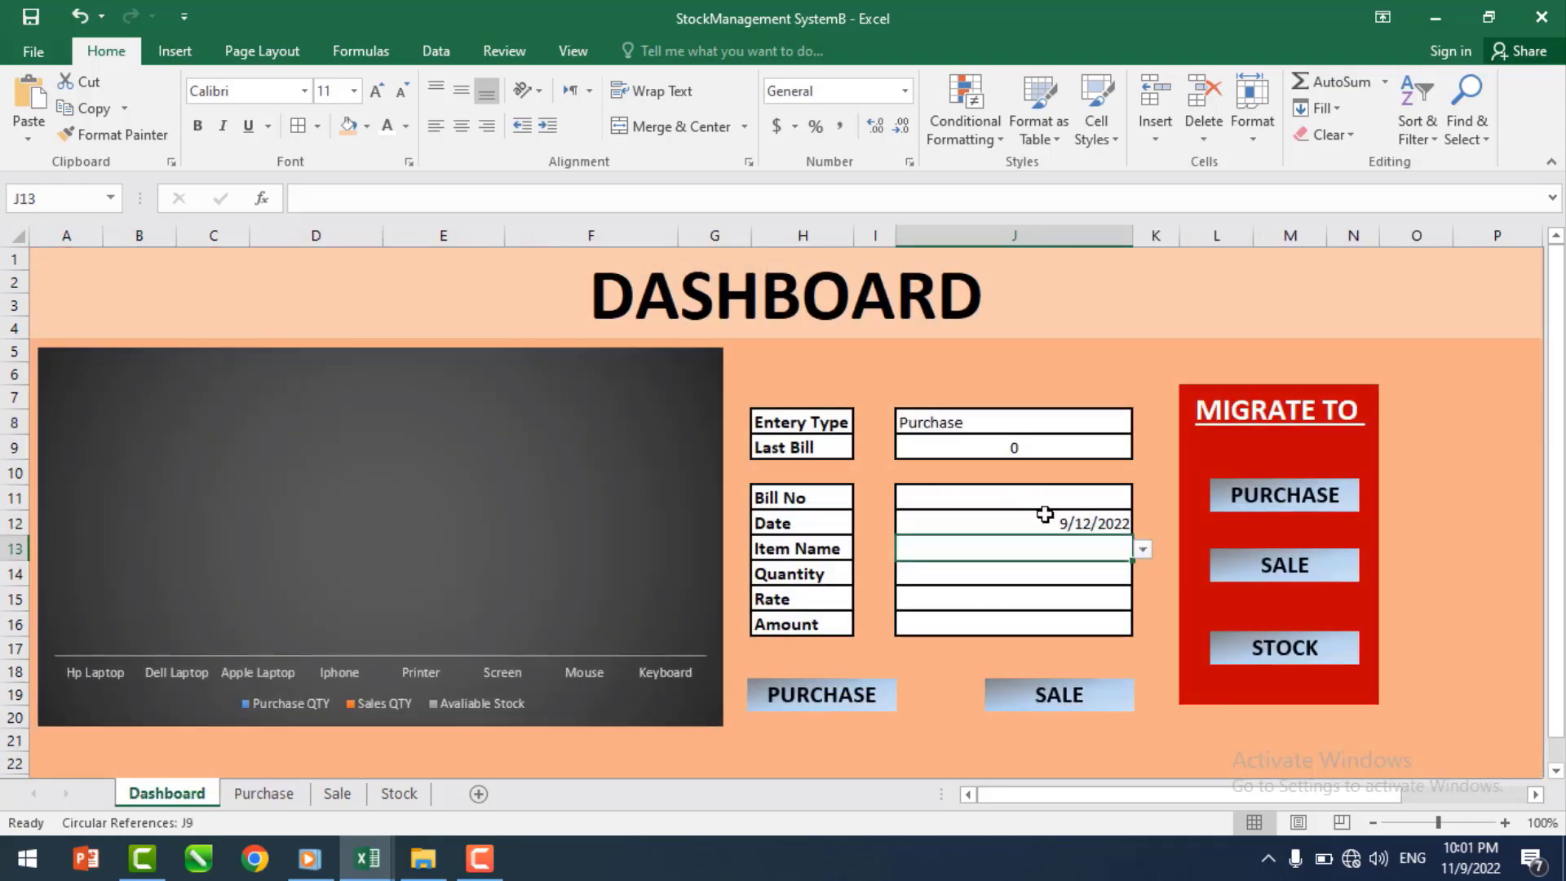
- Clear the Date cell J12 and re-enter the Bill No formula =IF(J12="","",J9+1) in J11
click(1061, 524)
key(Delete)
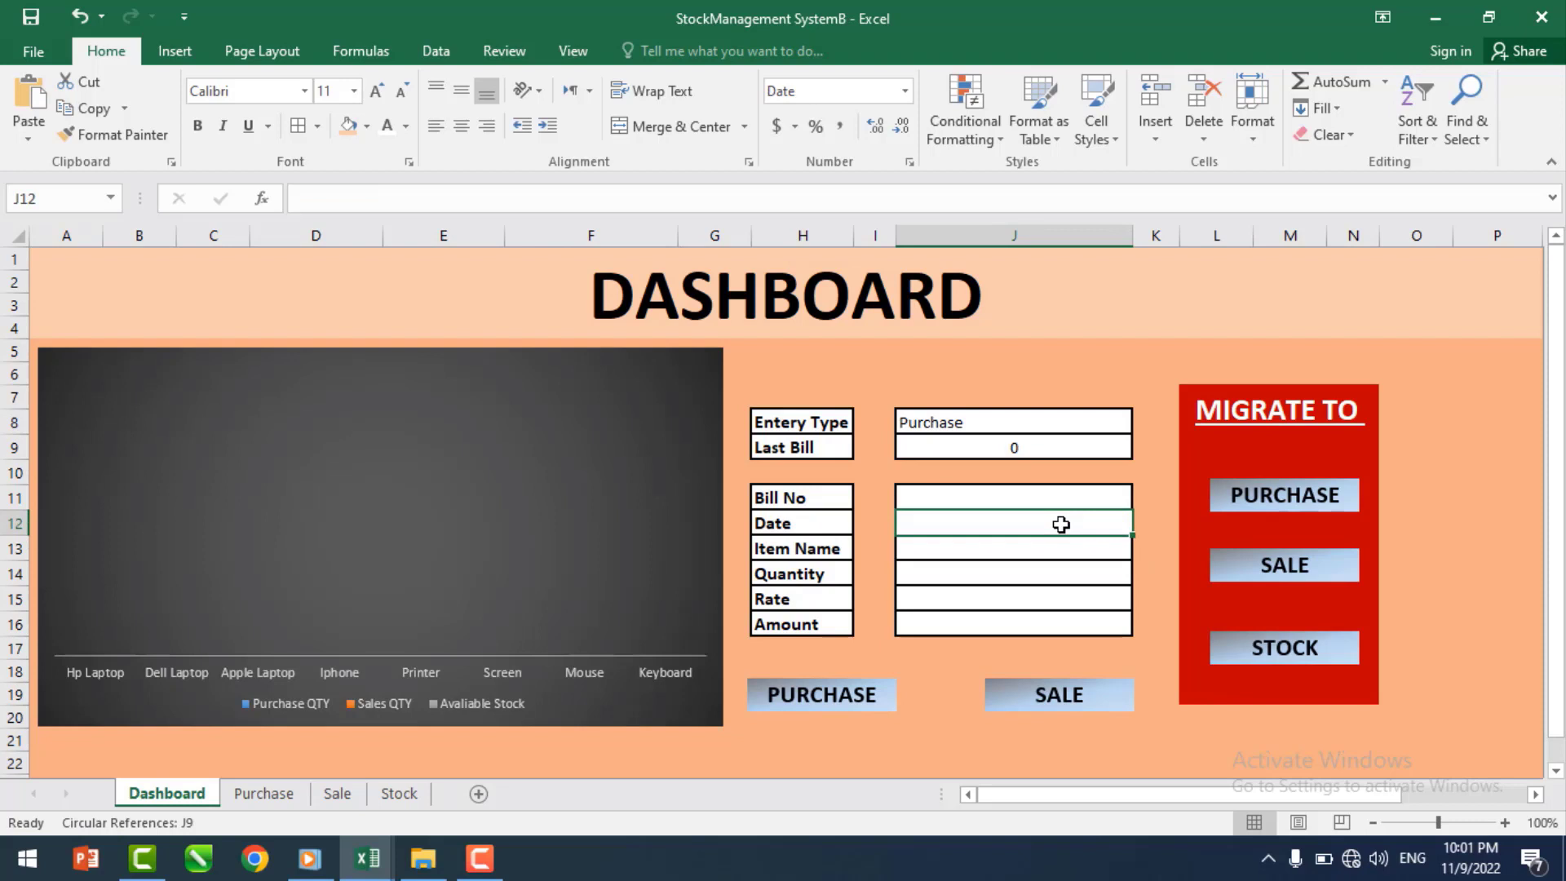
click(1021, 493)
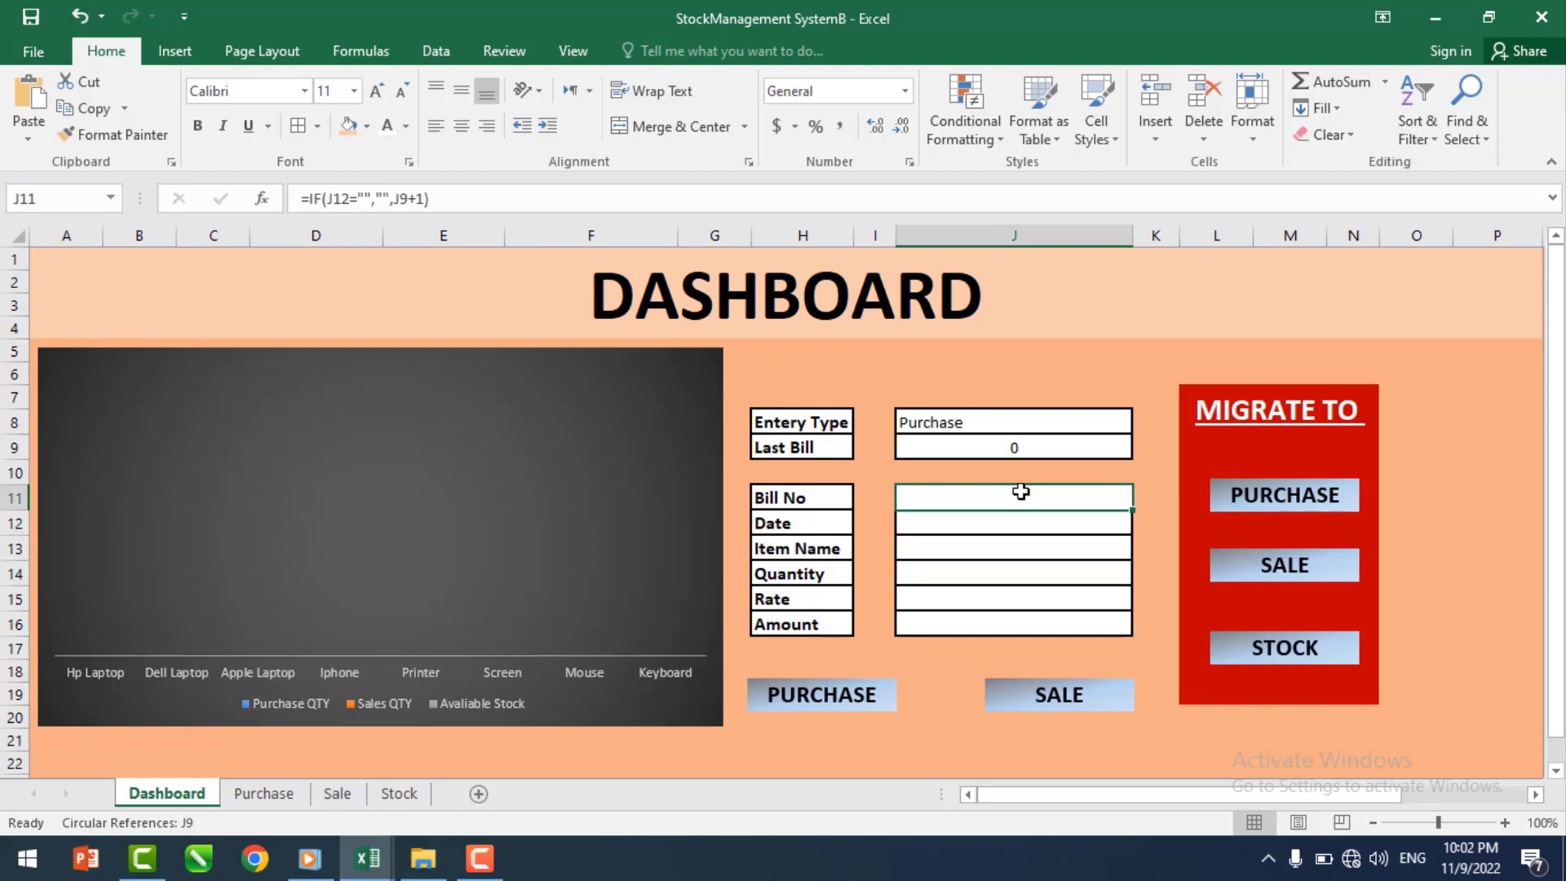
text(=if()
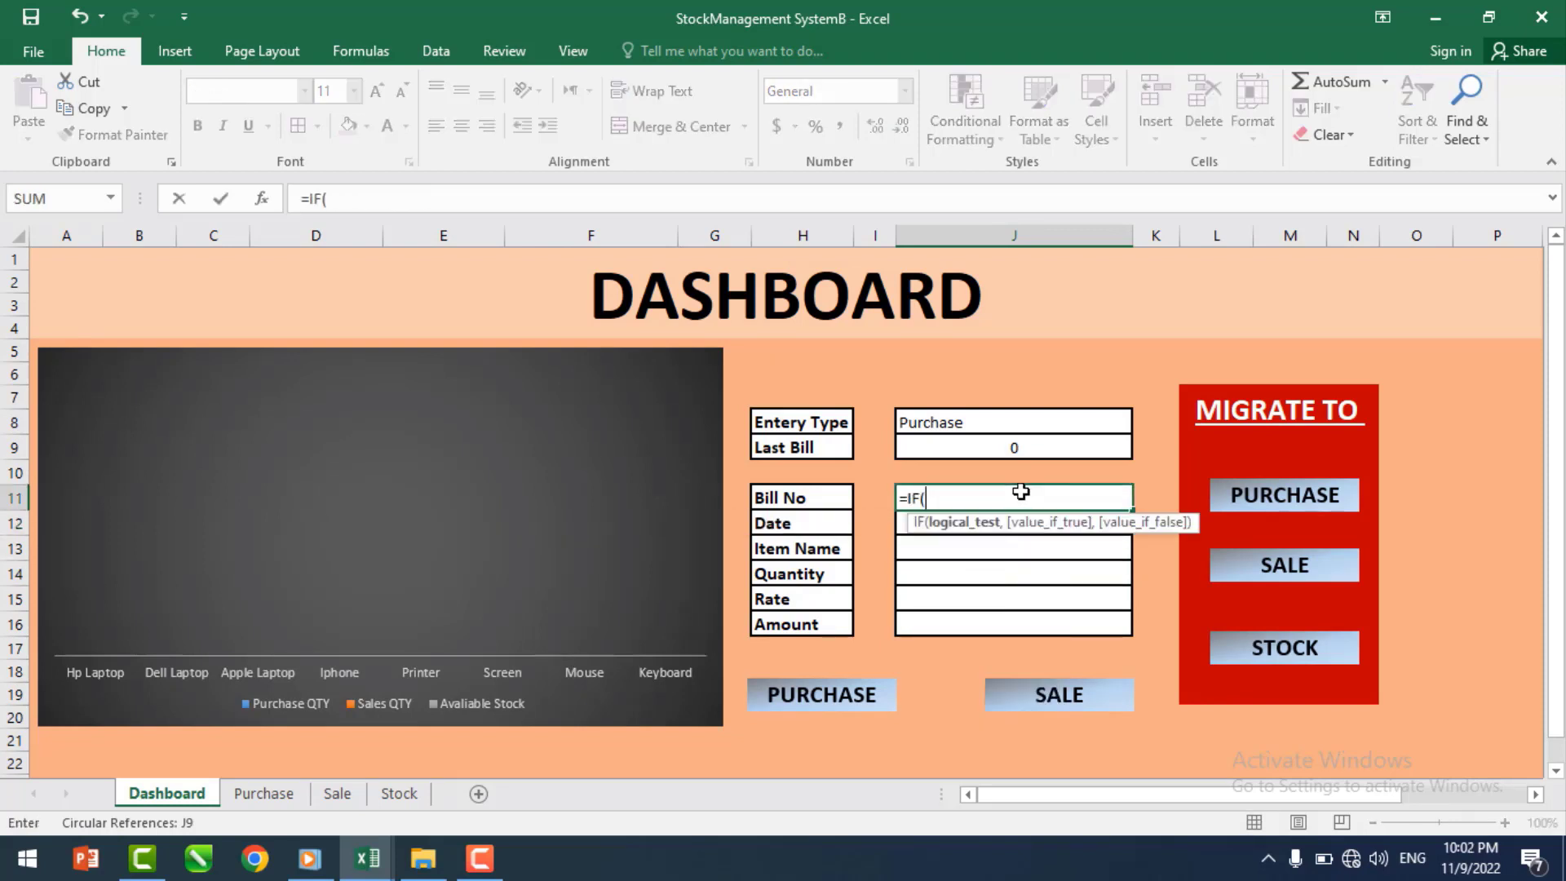
click(898, 523)
text(=)
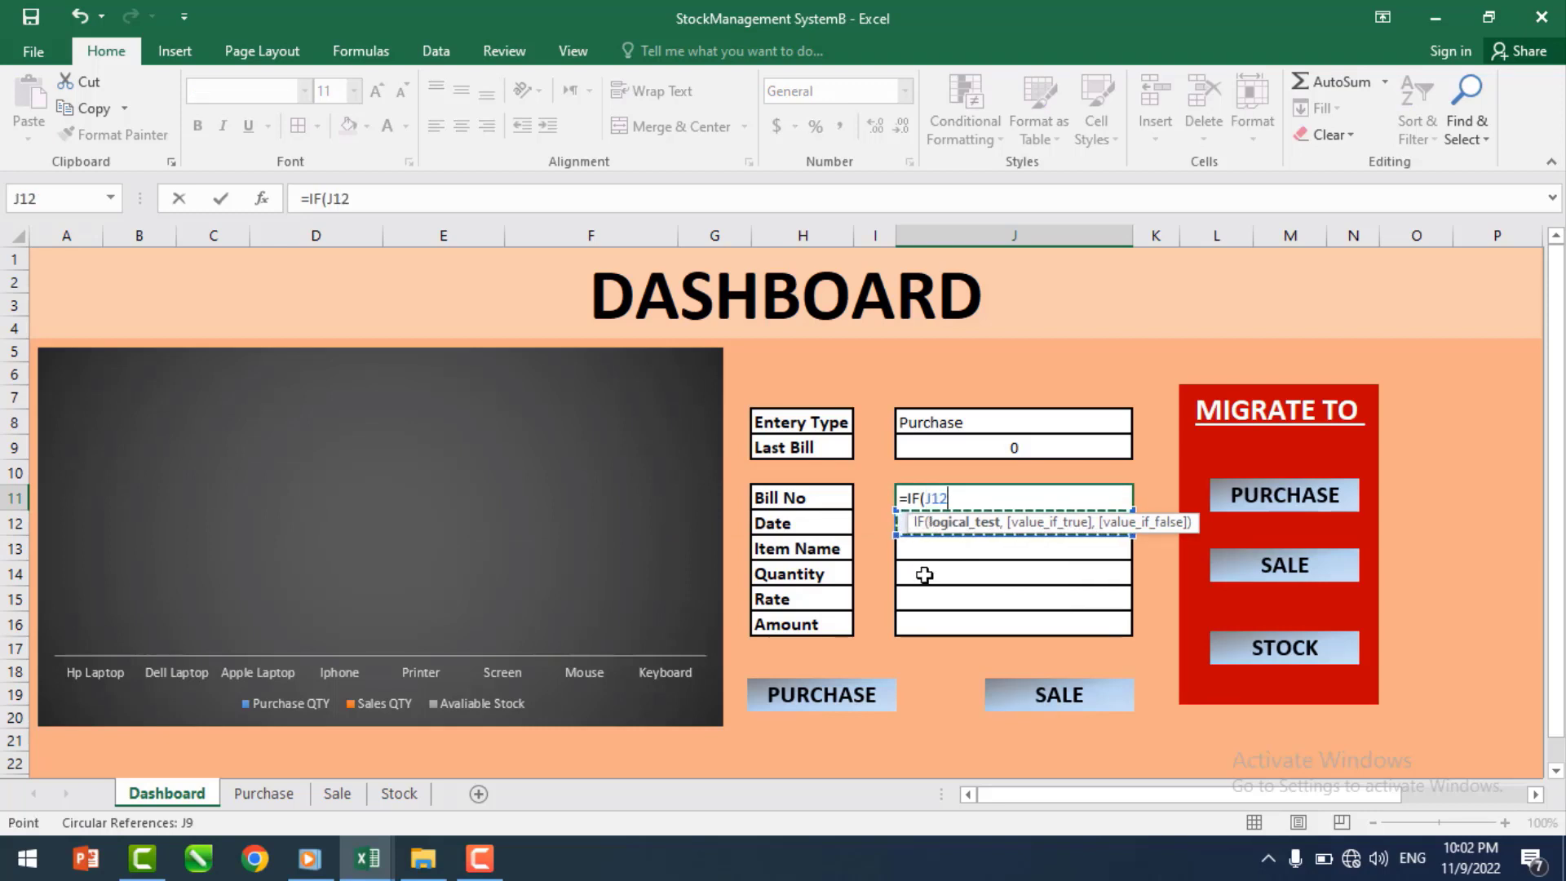
text("","")
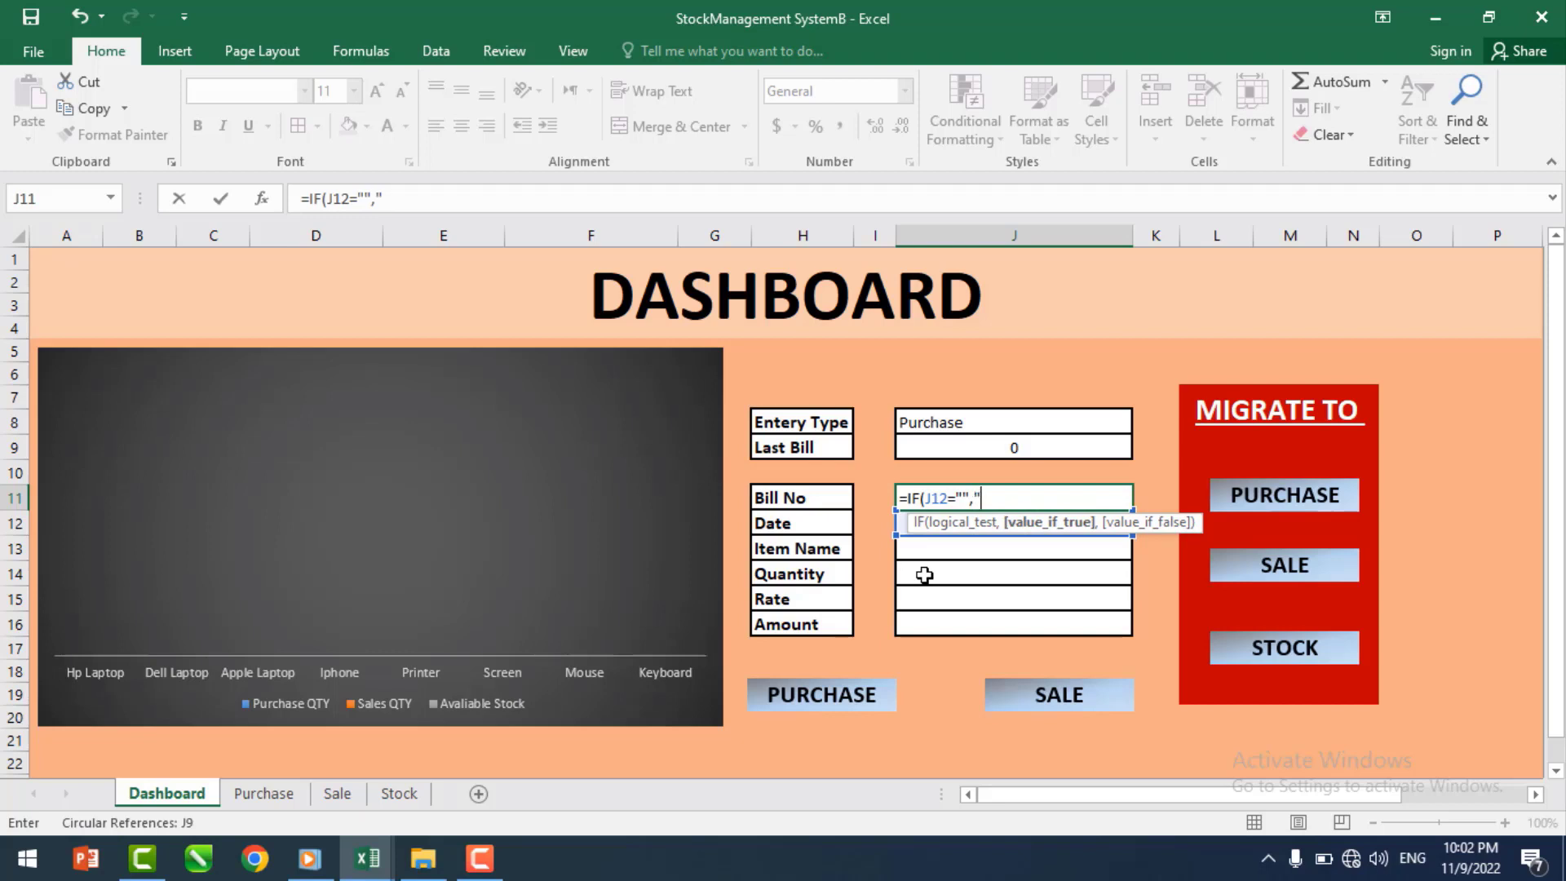
text(,)
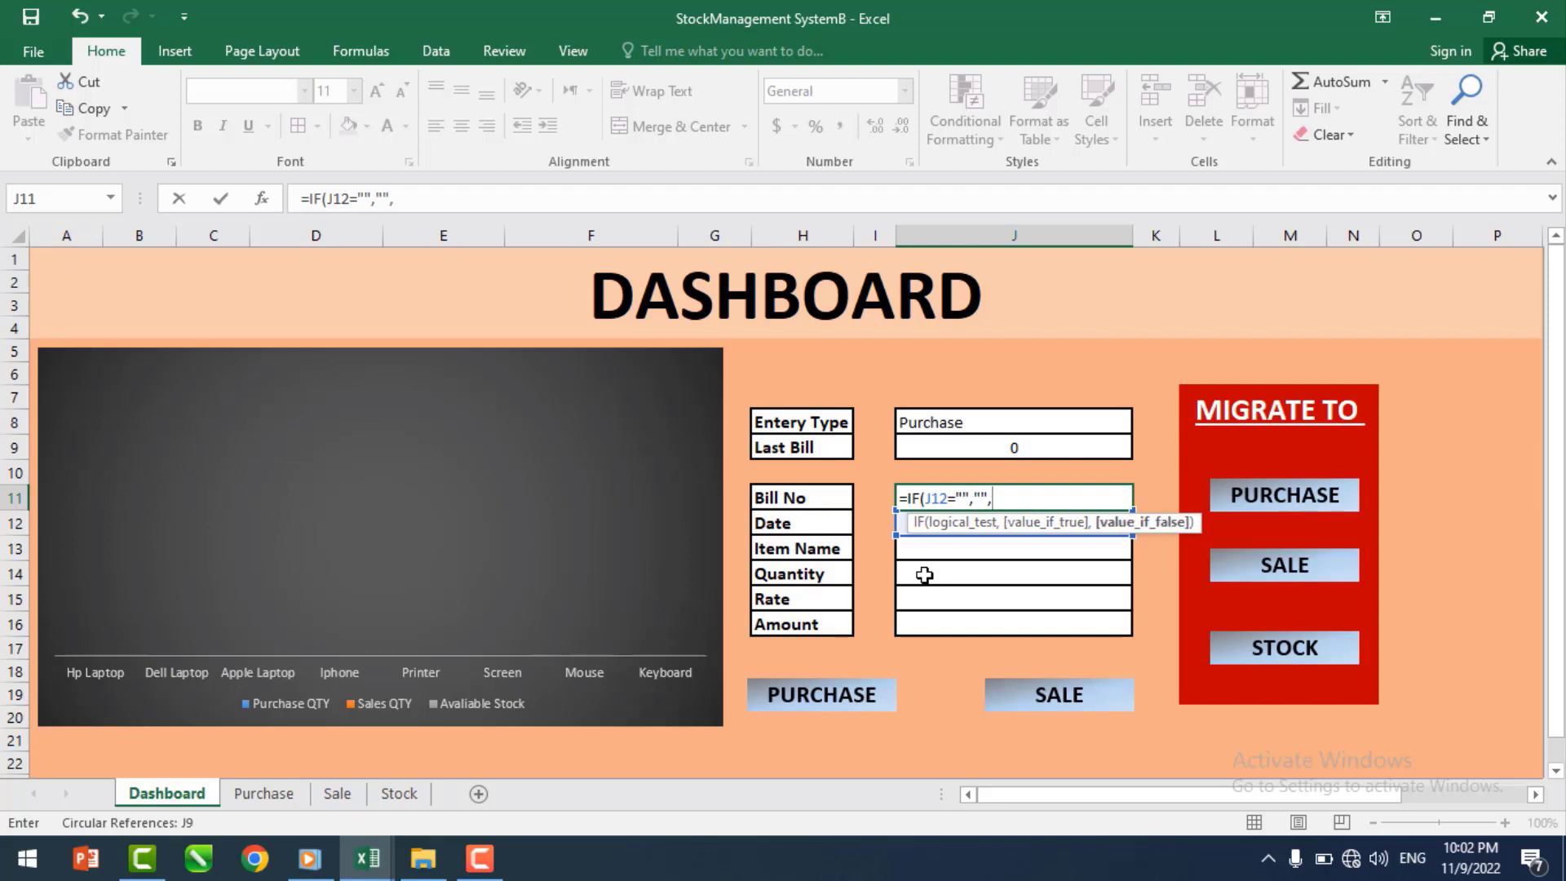
click(975, 444)
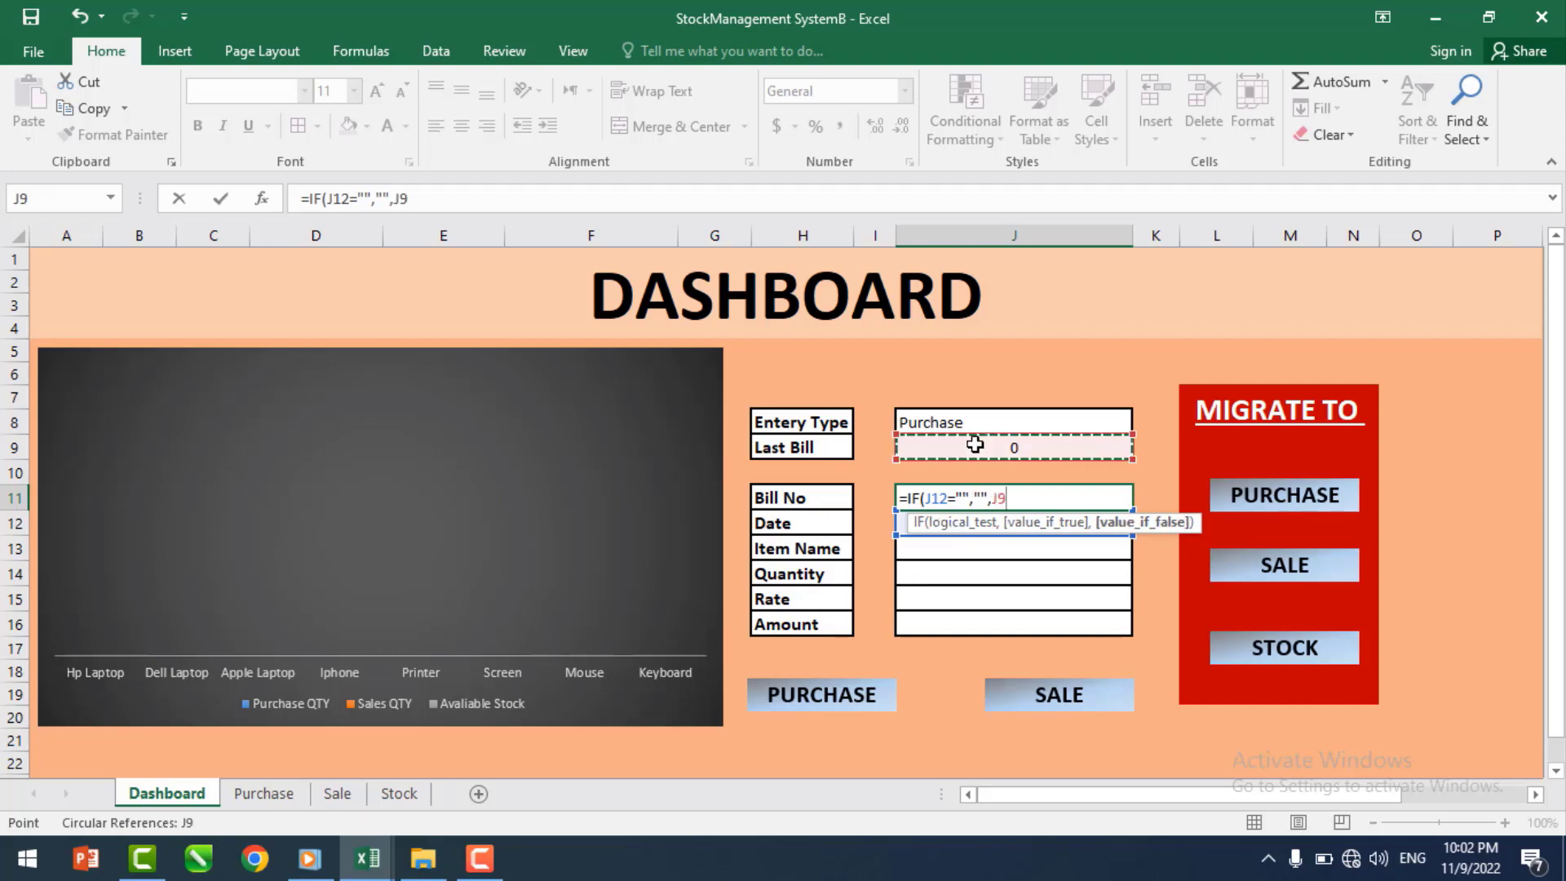
text(+1))
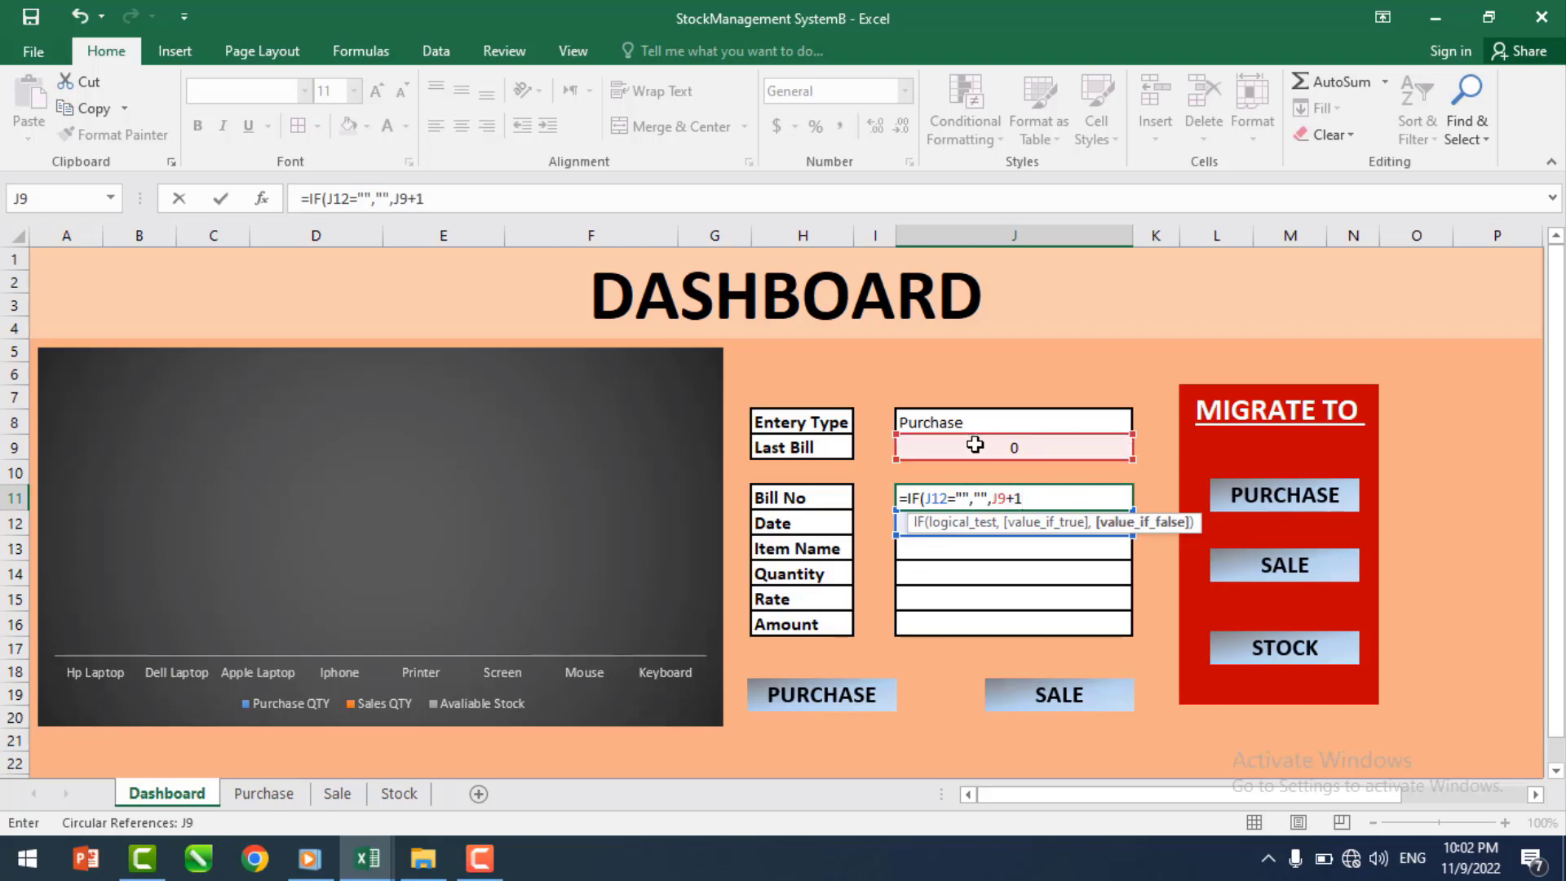
key(Return)
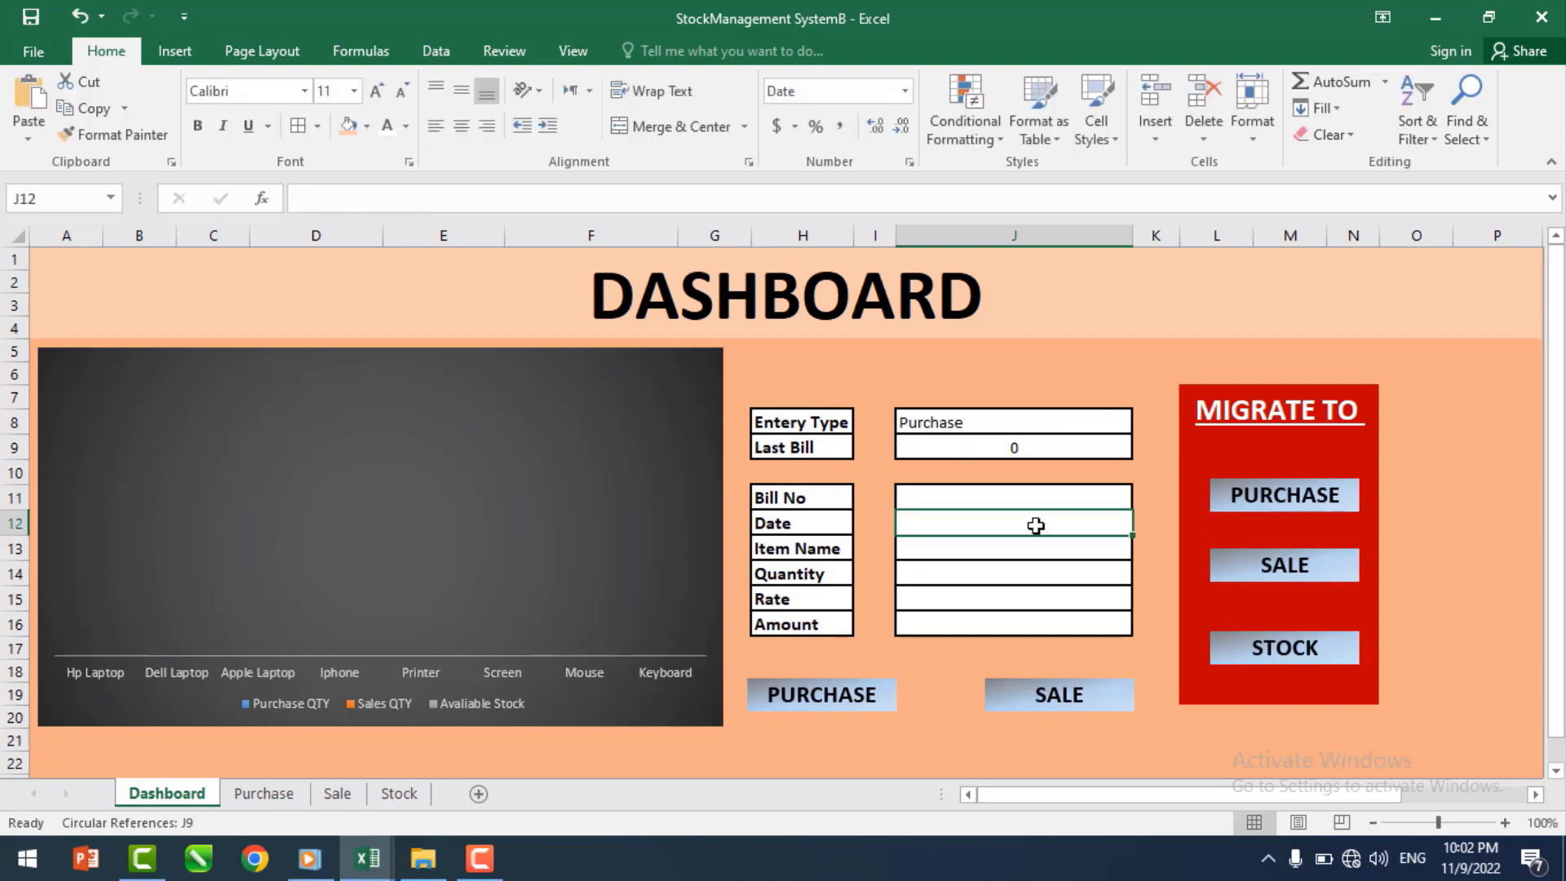
- Fill the Date cell J12 with the current date using the TODAY function
text(=ato)
key(BackSpace)
key(BackSpace)
key(BackSpace)
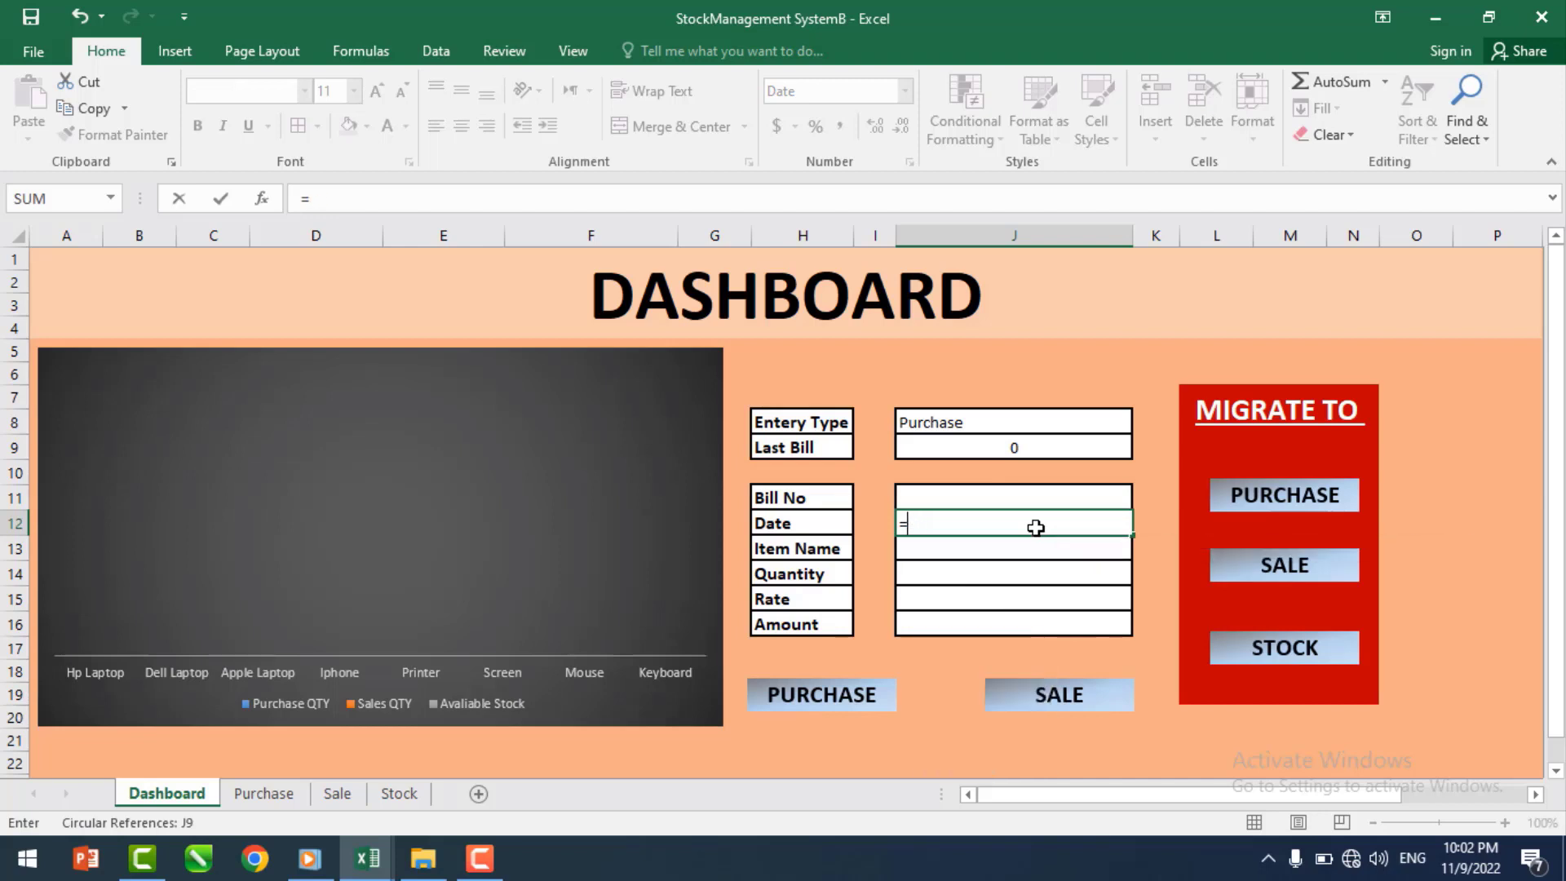
text(today()
key(Return)
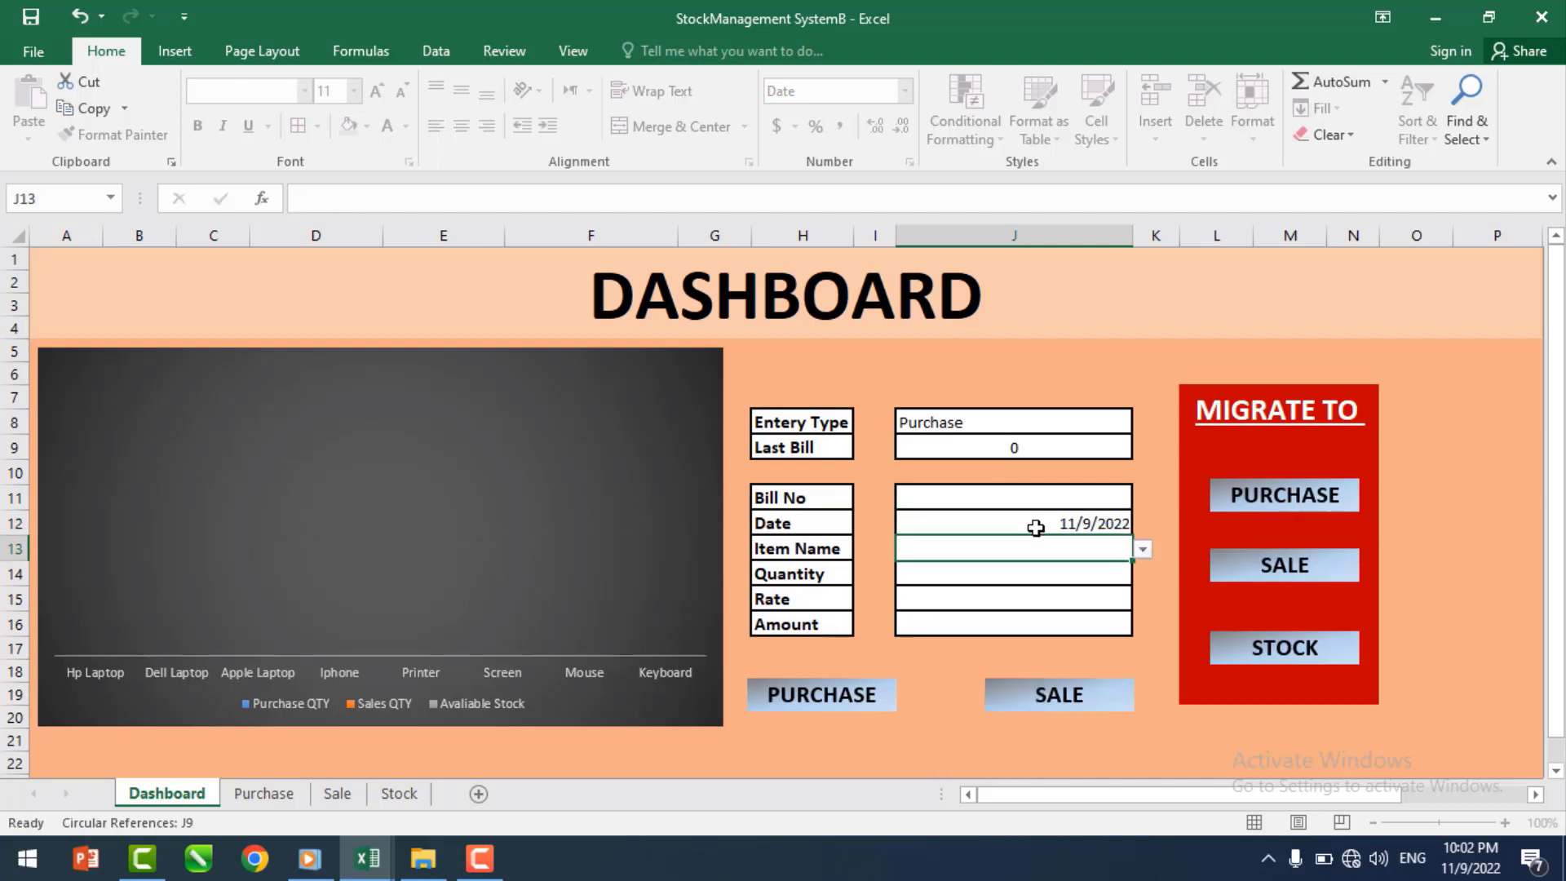
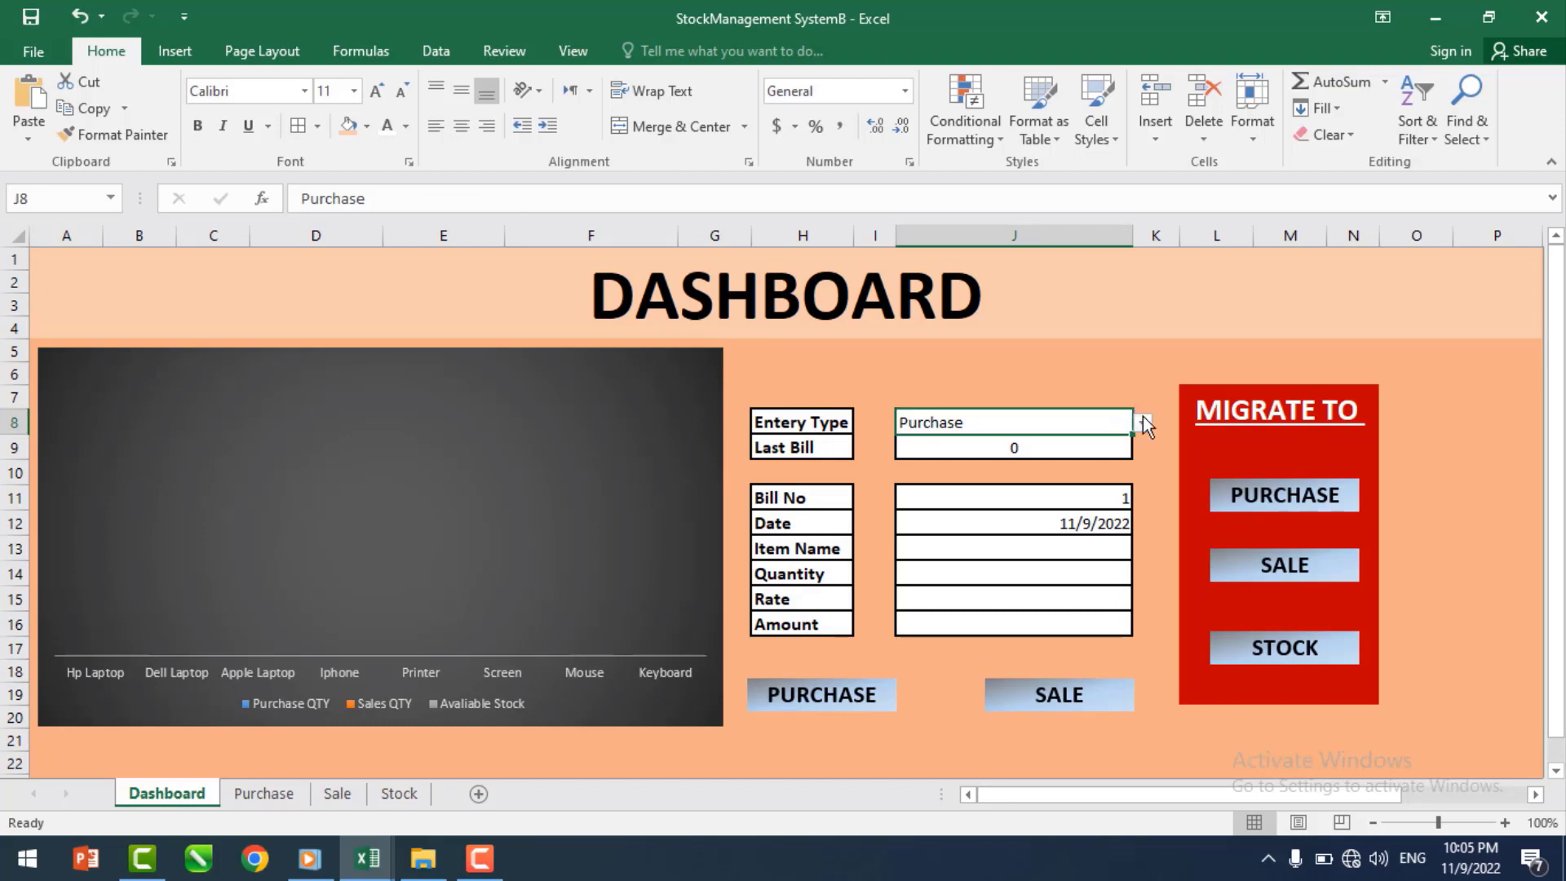
- Set the Entery Type in cell J8 to Sale and open the Sale sheet
click(1143, 422)
click(1038, 453)
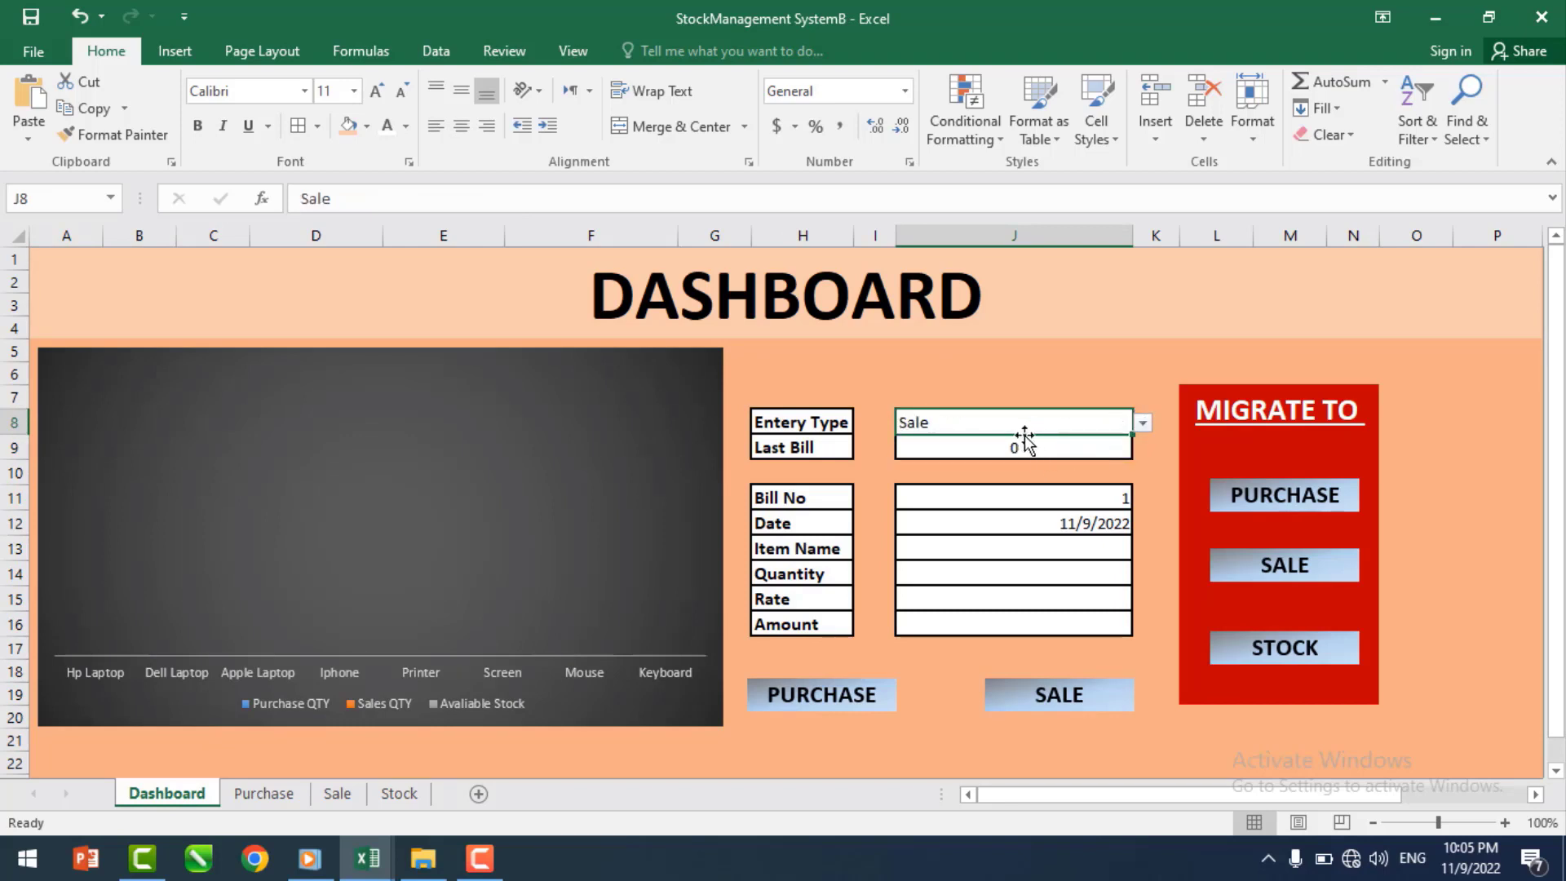
click(337, 793)
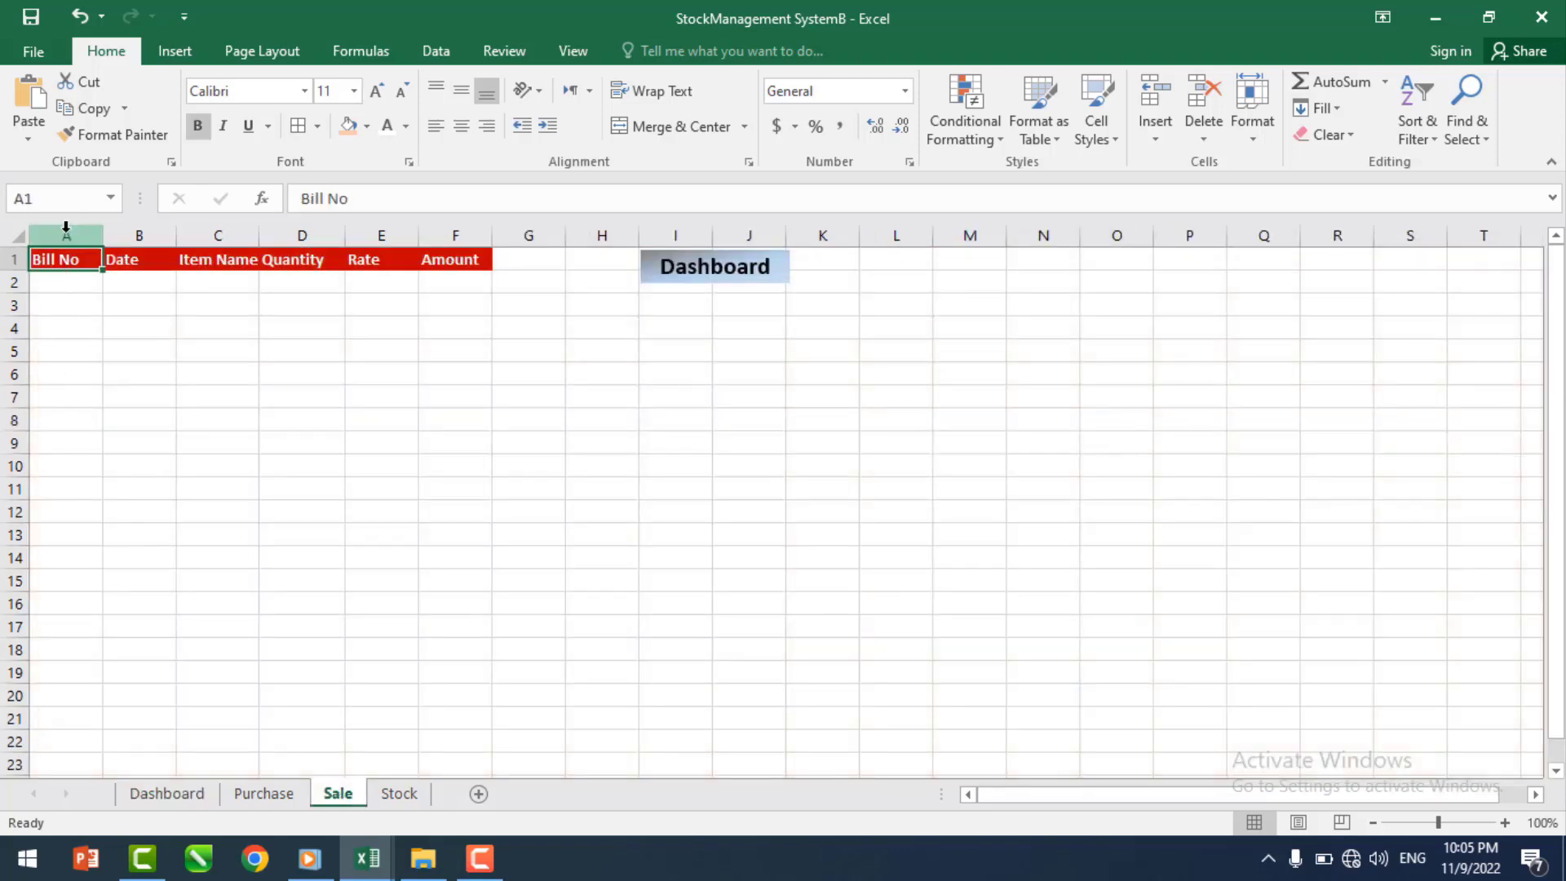
- Clear the Last Bill cell J9 on the Dashboard sheet and begin its new formula with =IF(J8="purchase",
click(189, 796)
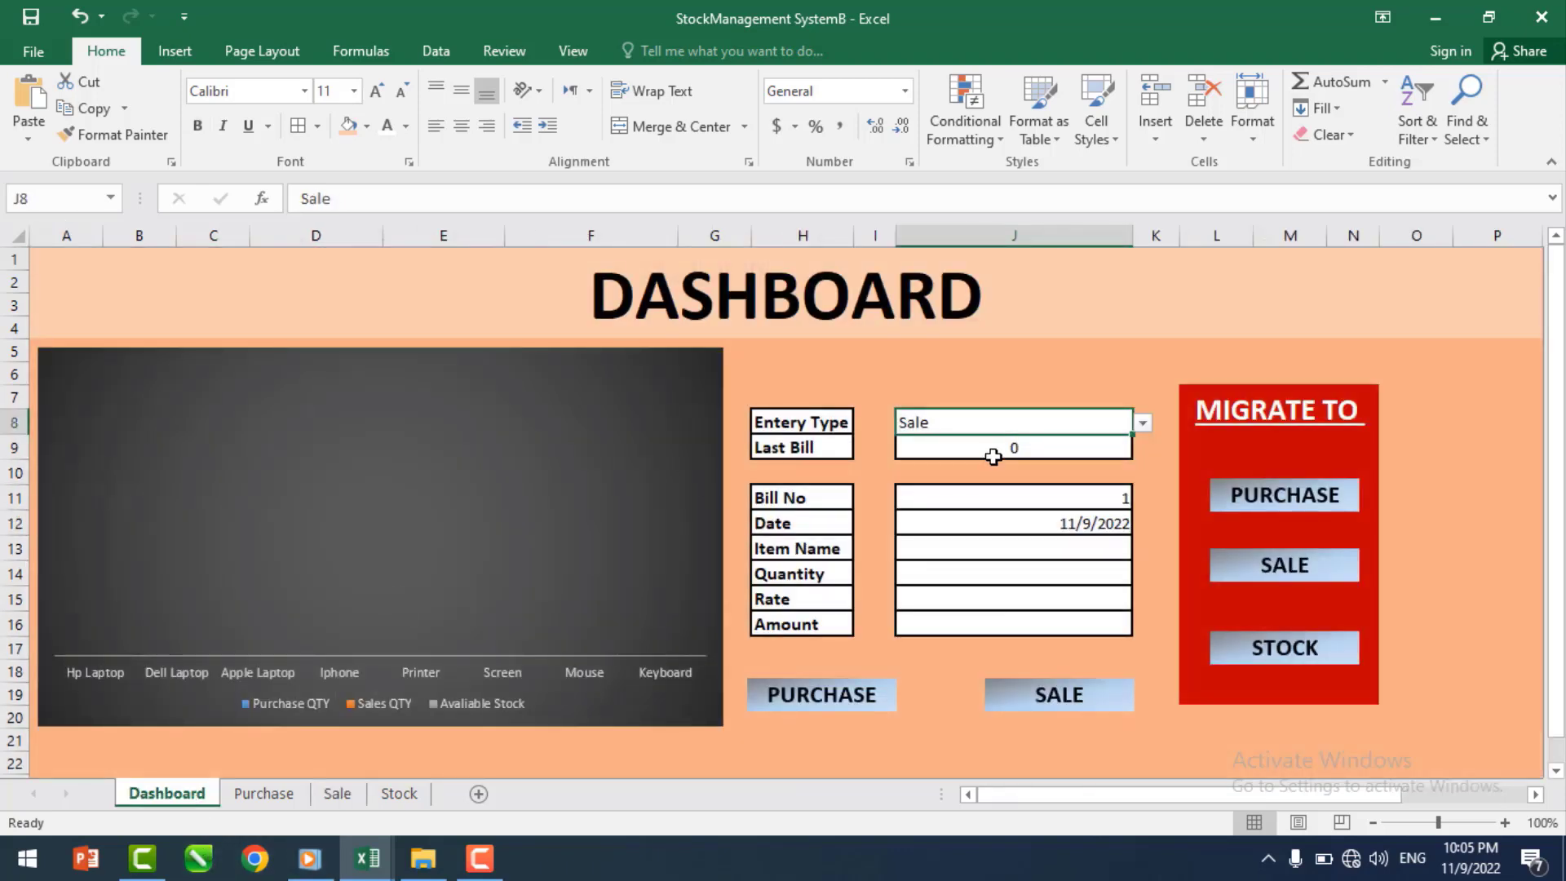
click(993, 451)
key(Delete)
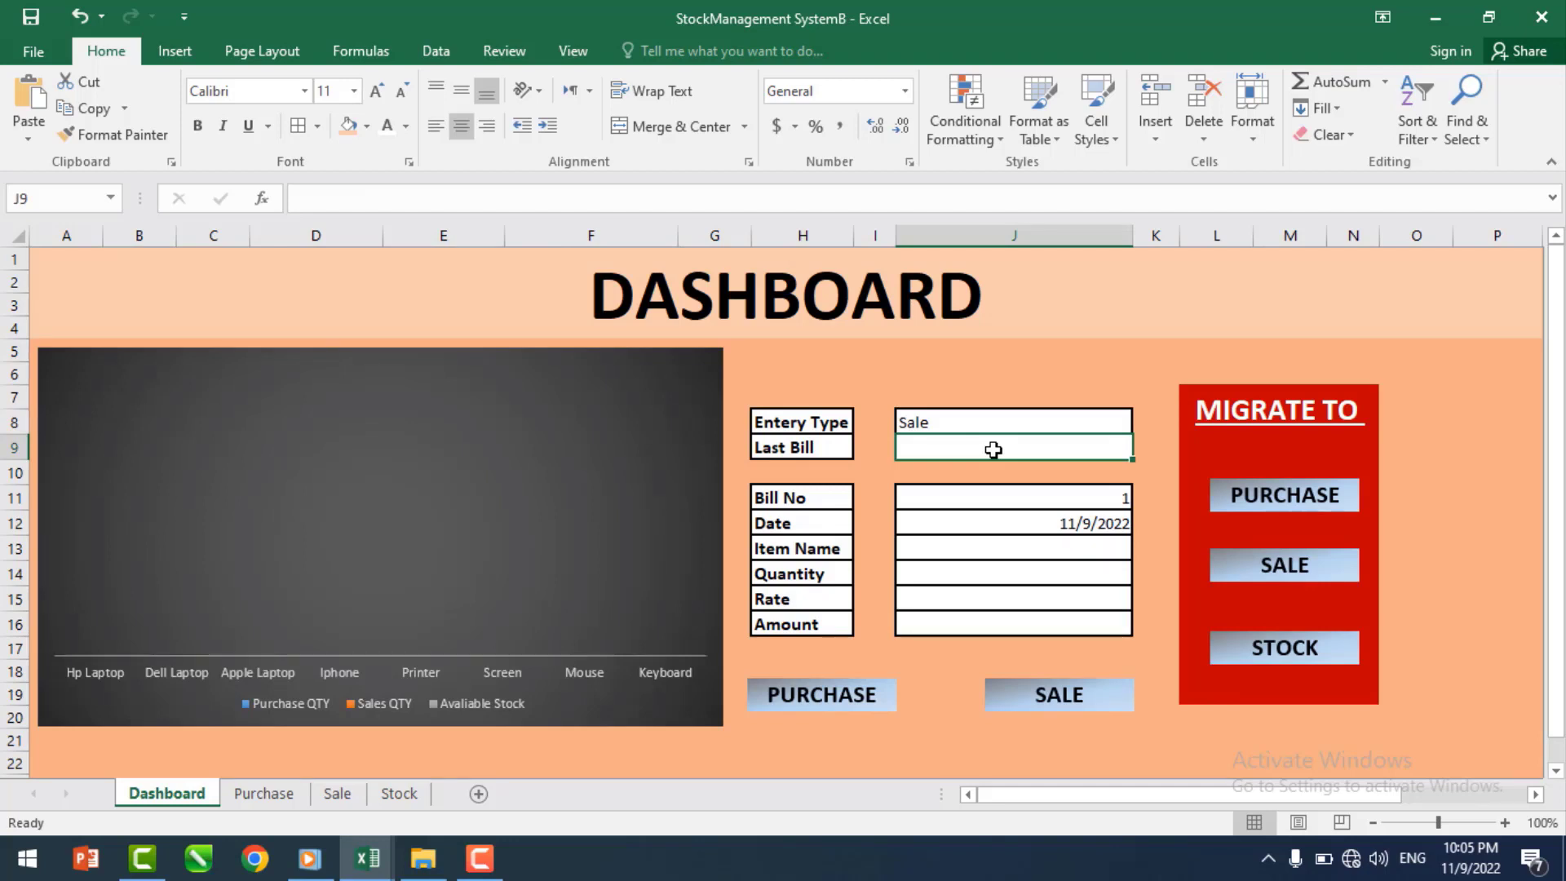
text(=IF()
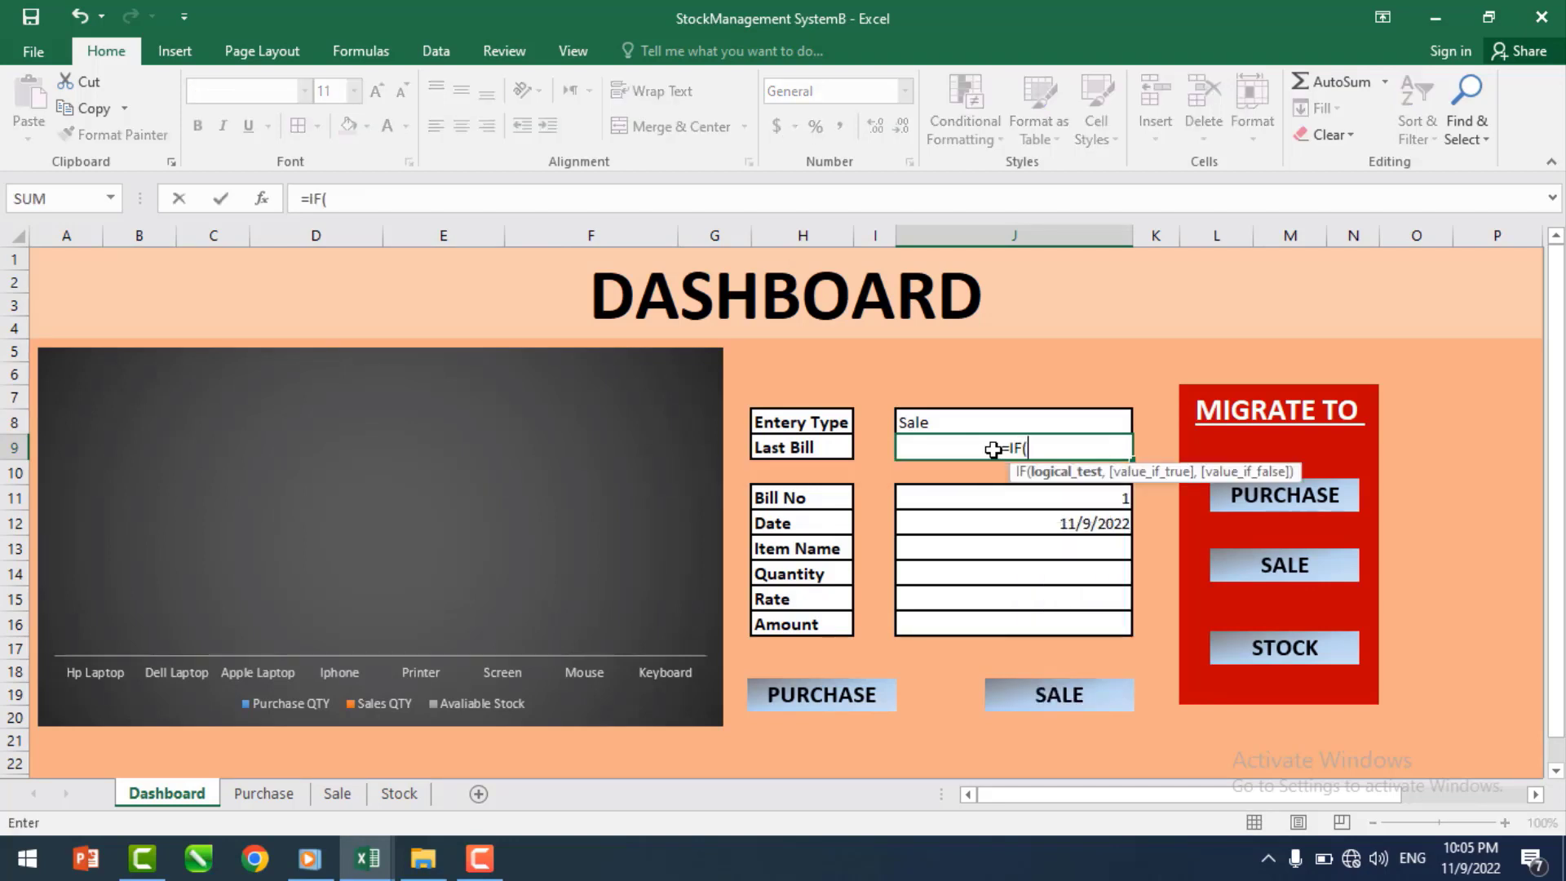
click(953, 421)
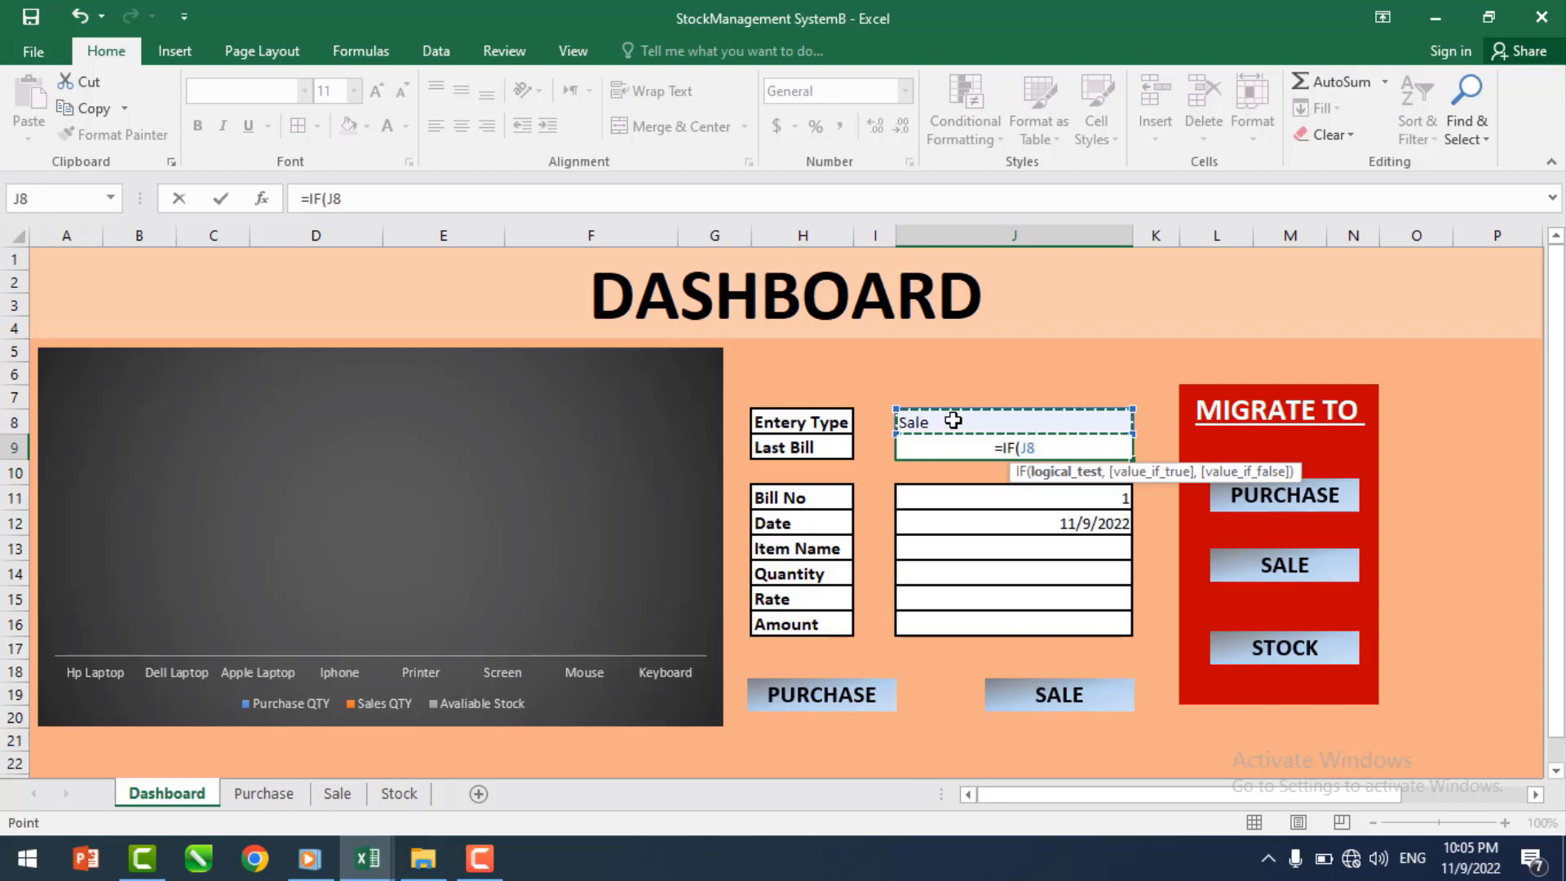
text(=)
text("purchas)
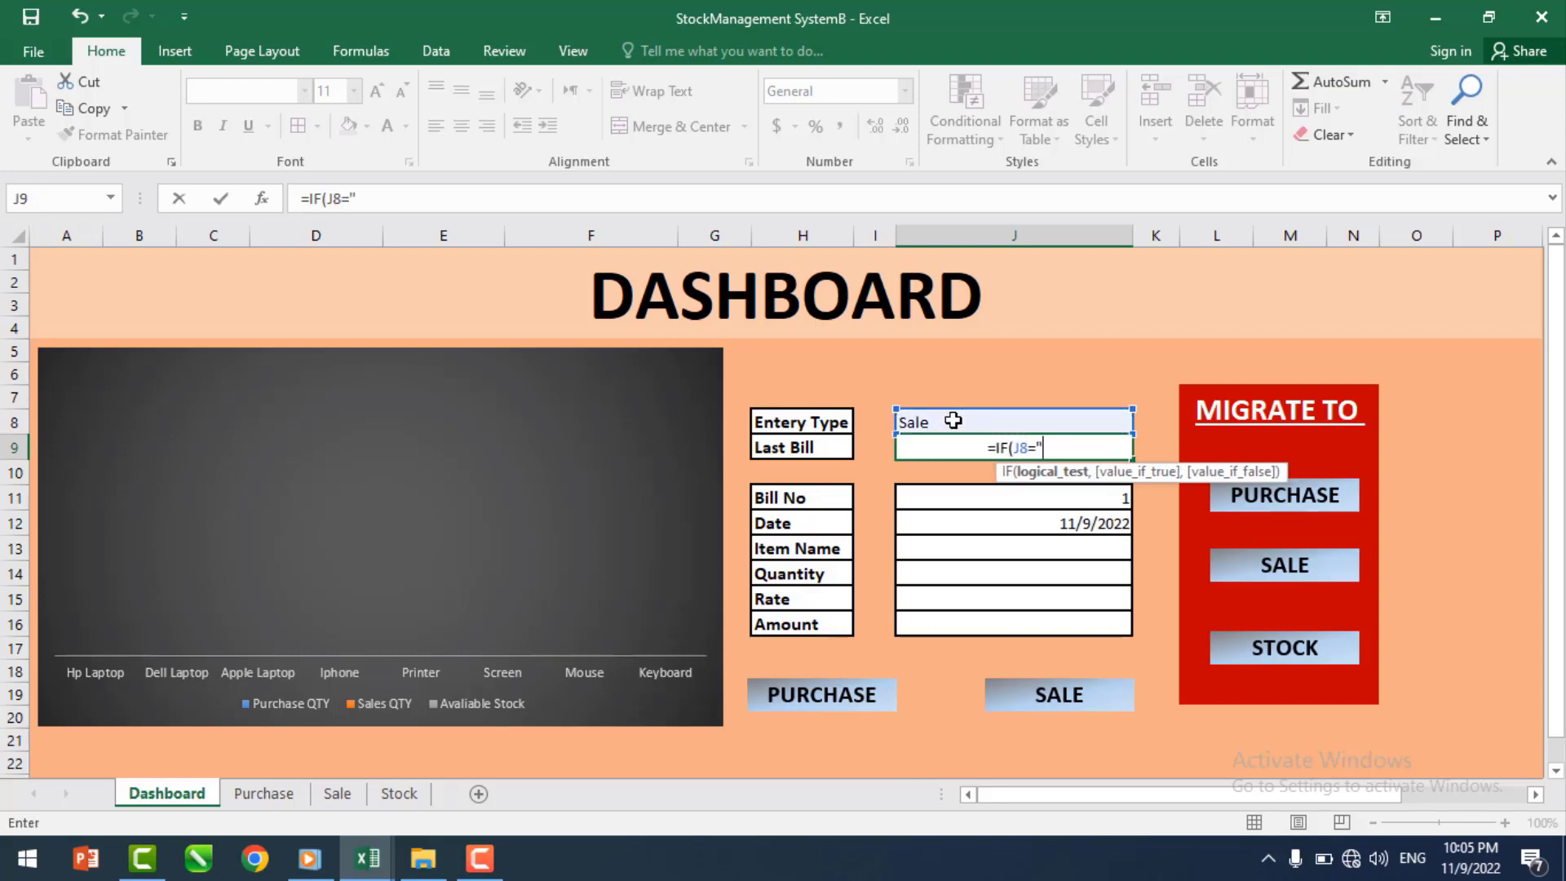
text(e)
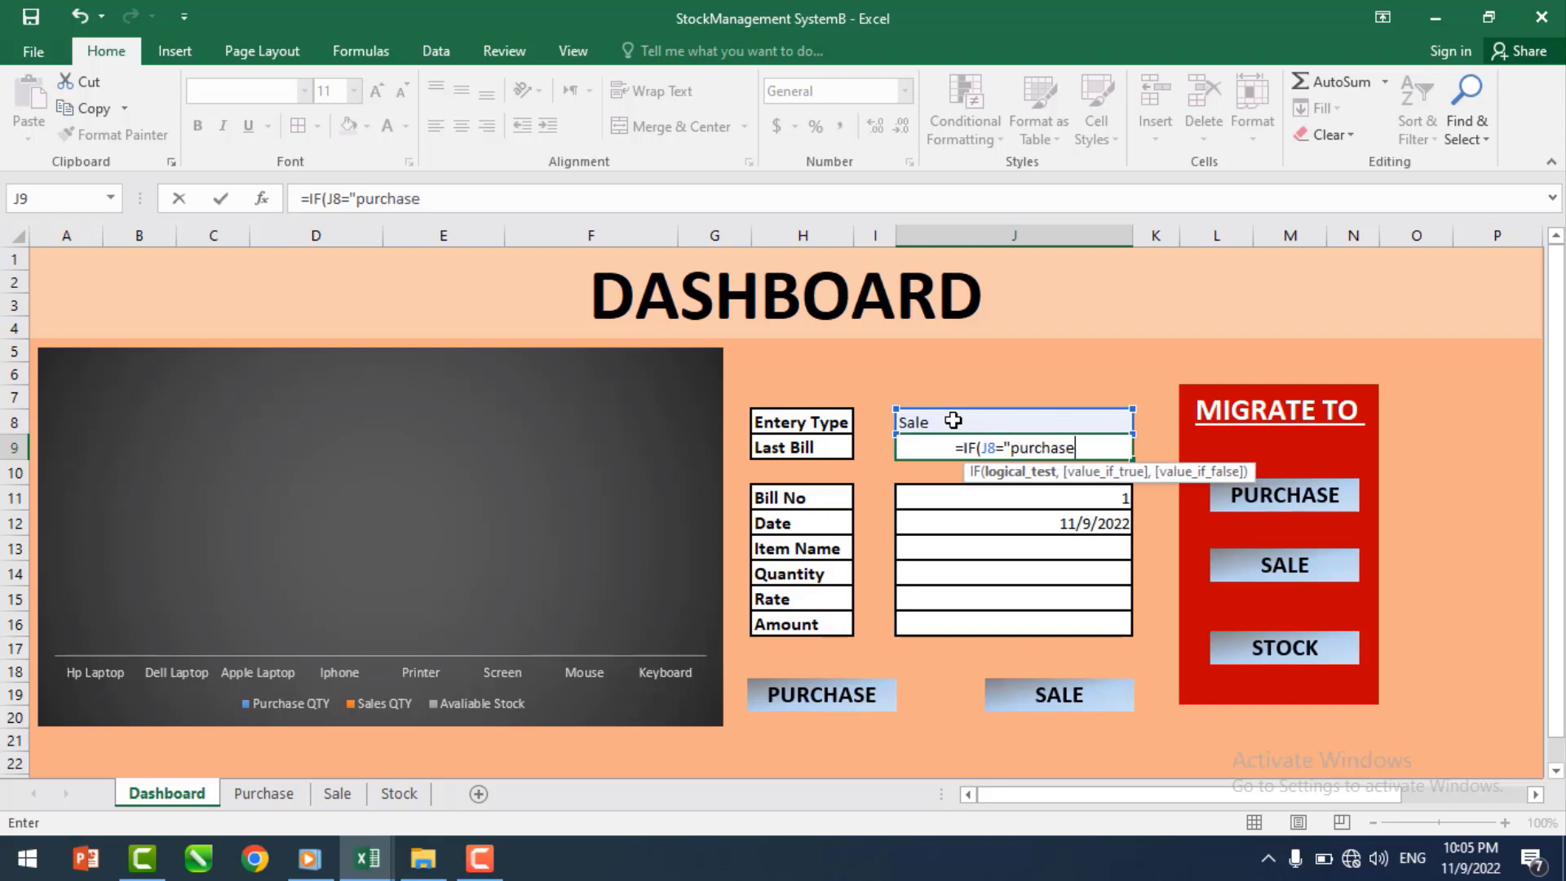
text(")
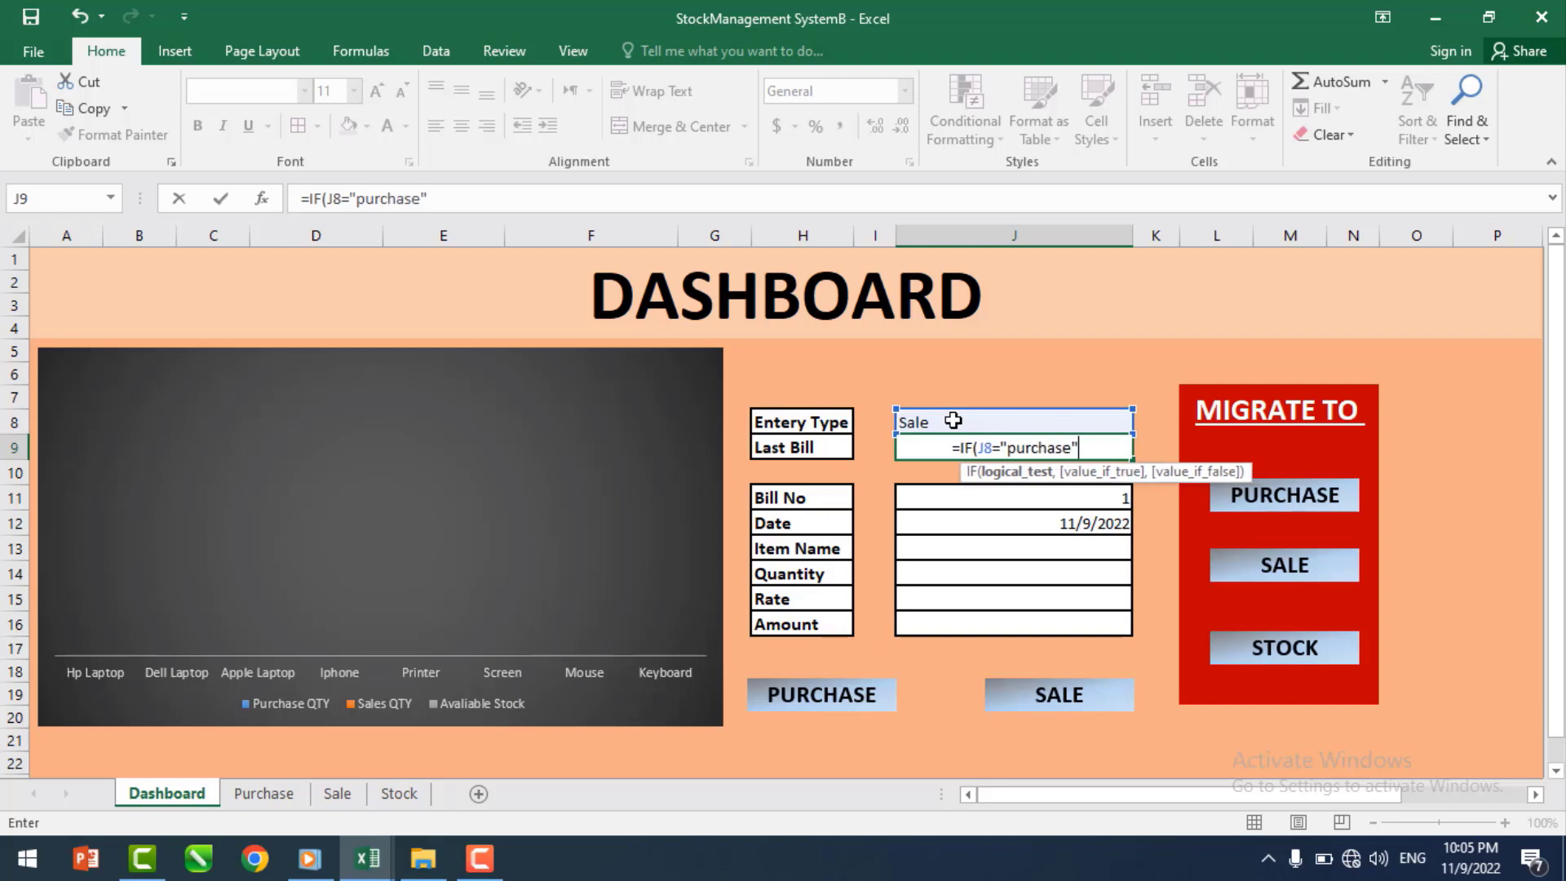
text(,)
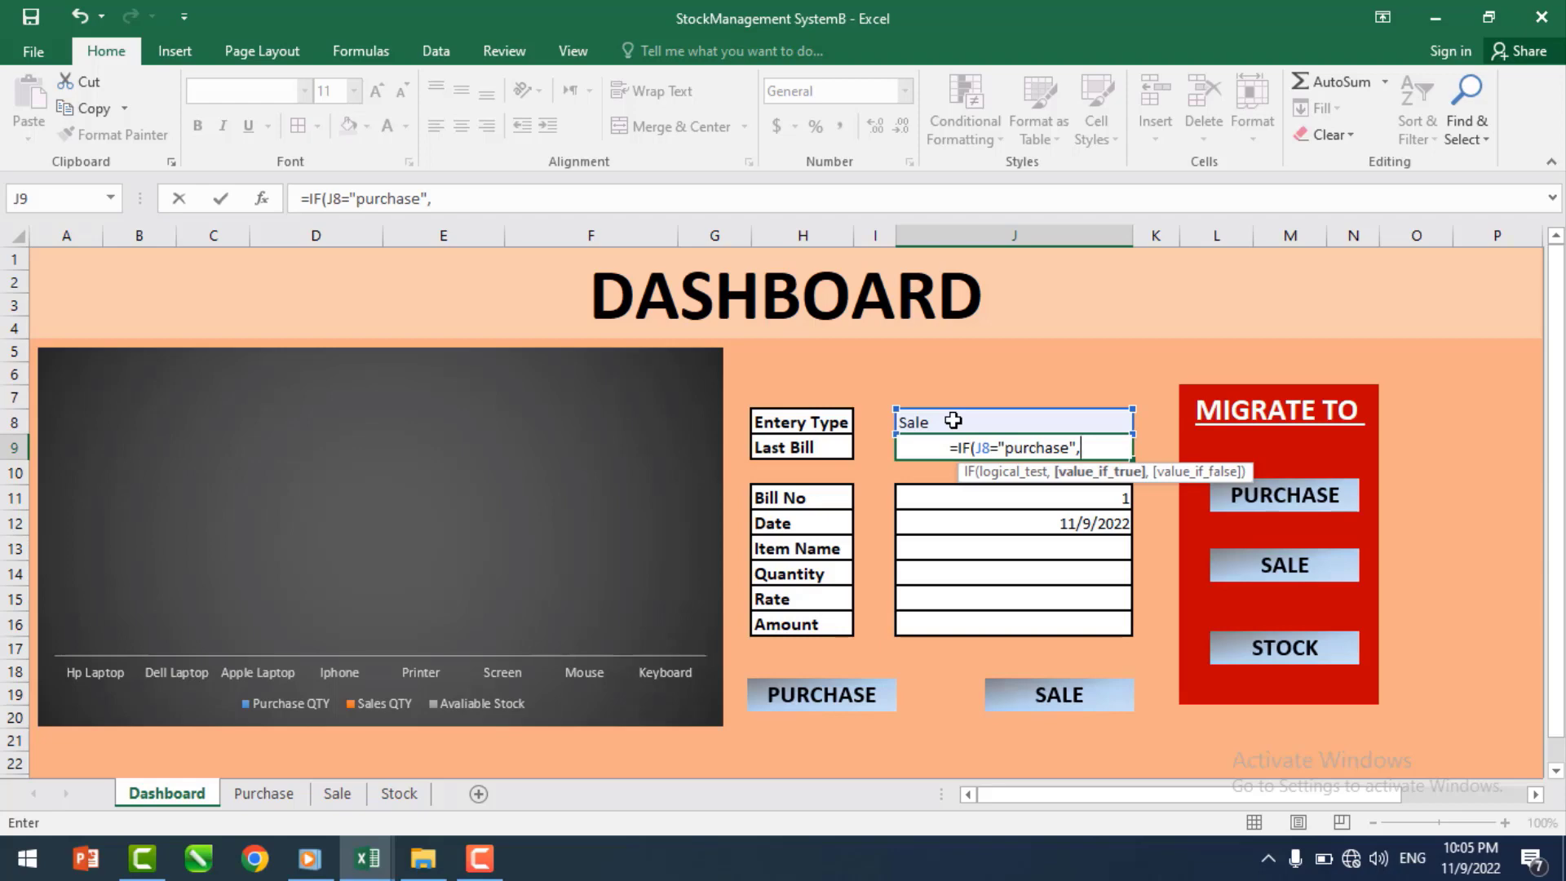
- Add max(Purchase!A:A) as the IF formula's value-if-true argument, referencing the whole Bill No column of the Purchase sheet
text(max()
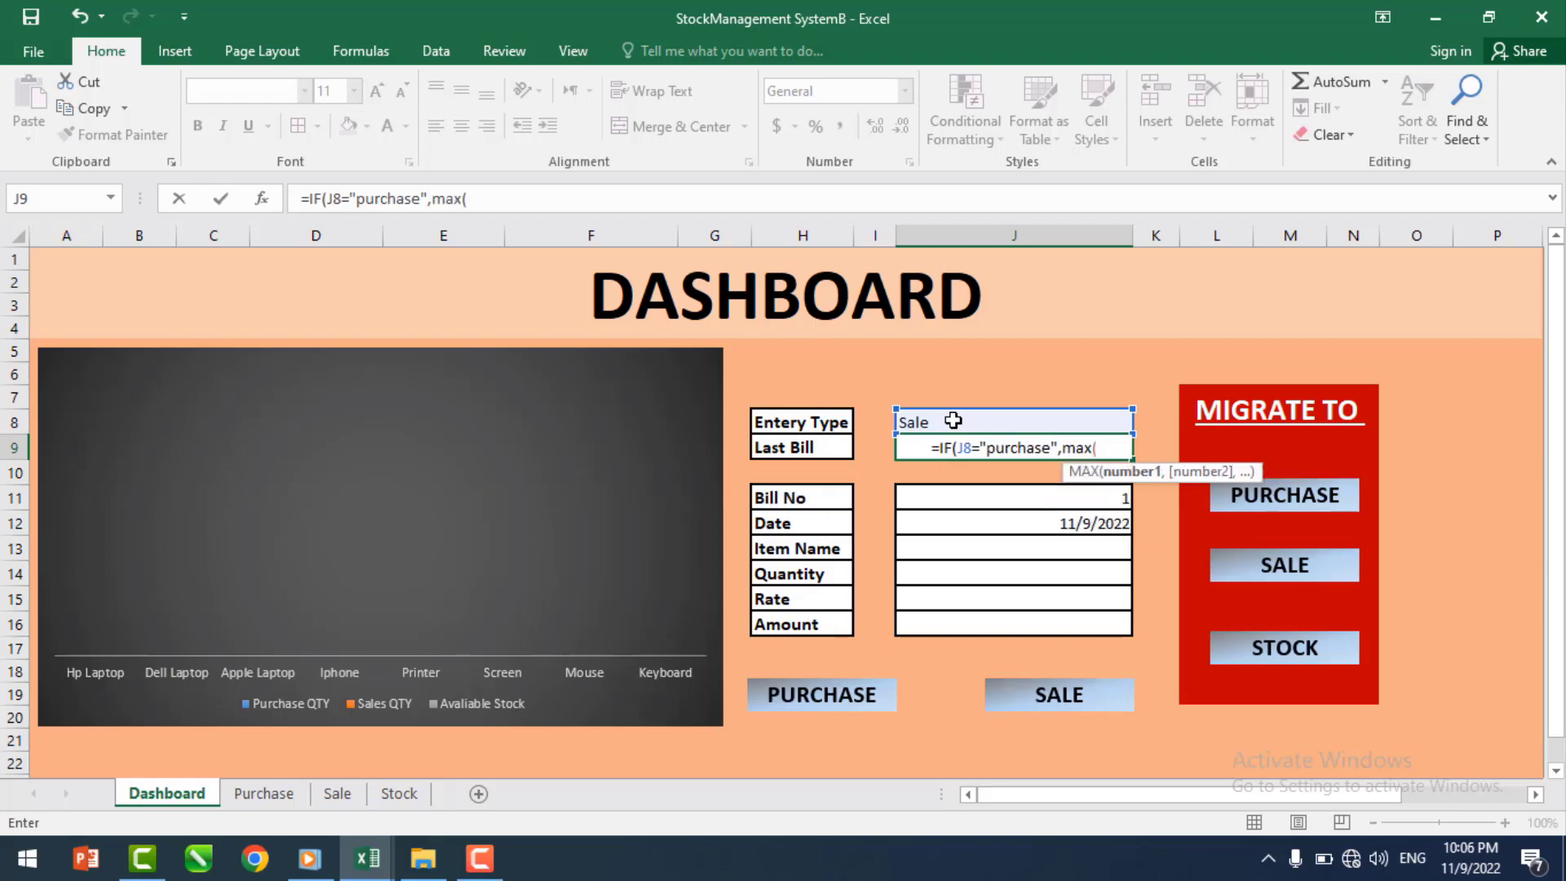
click(263, 792)
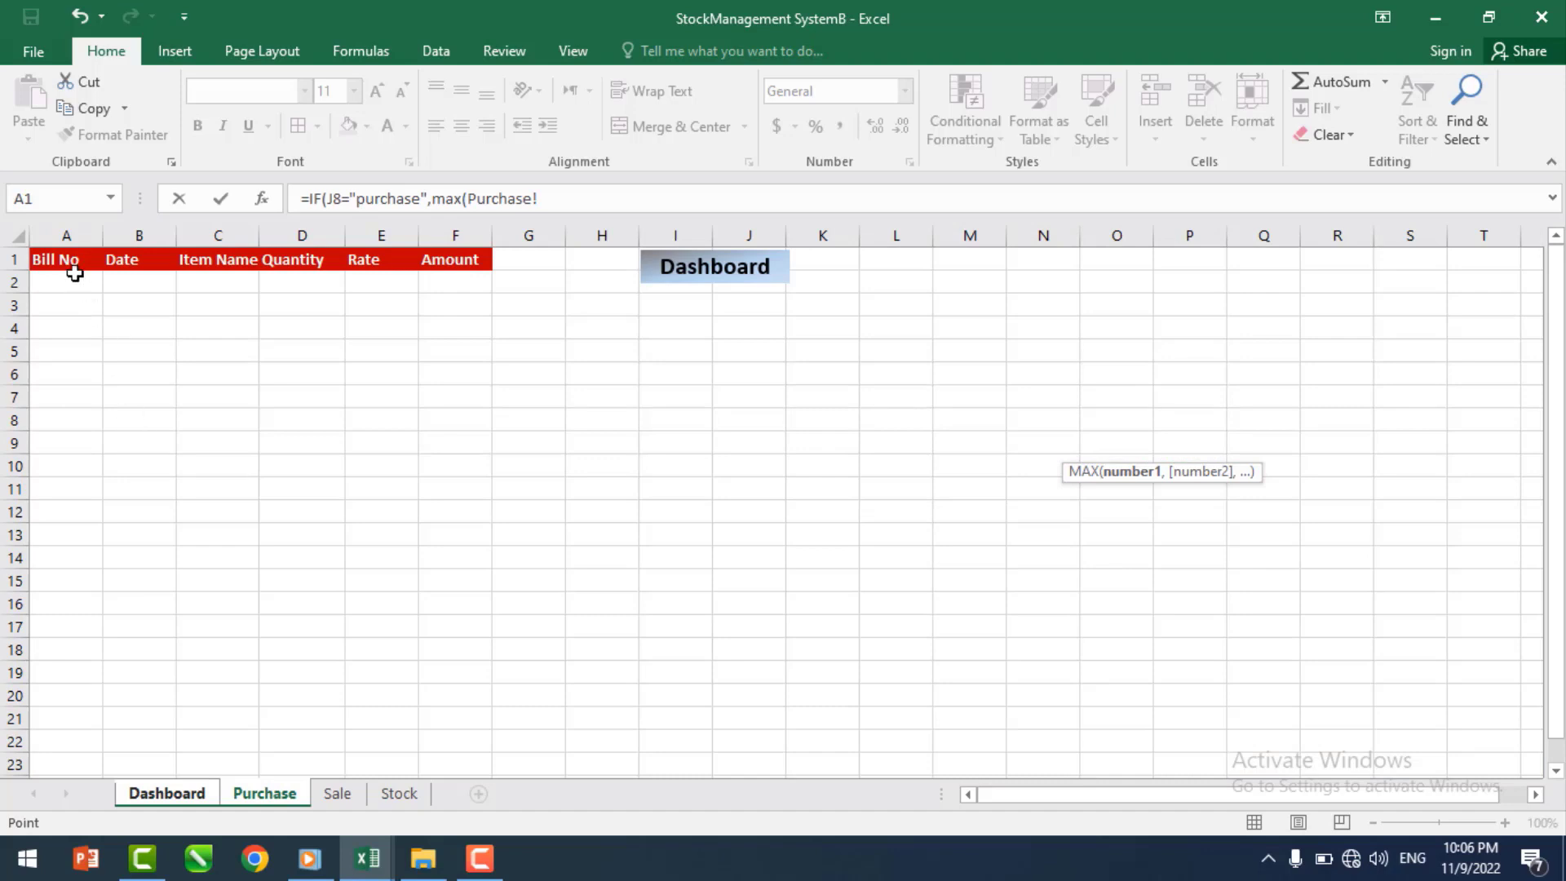
click(66, 235)
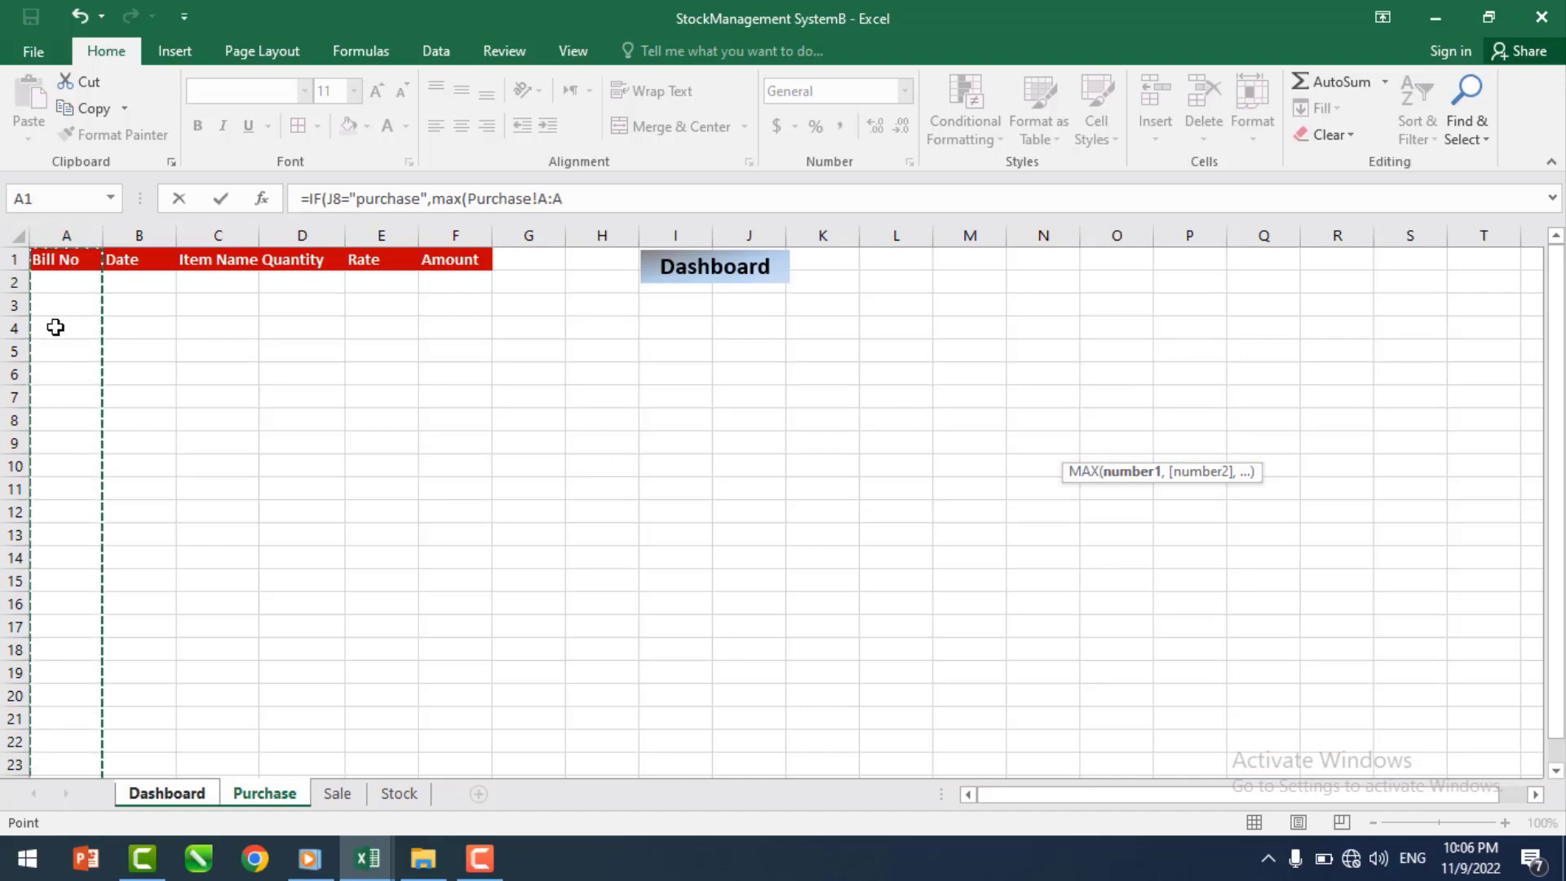
click(587, 200)
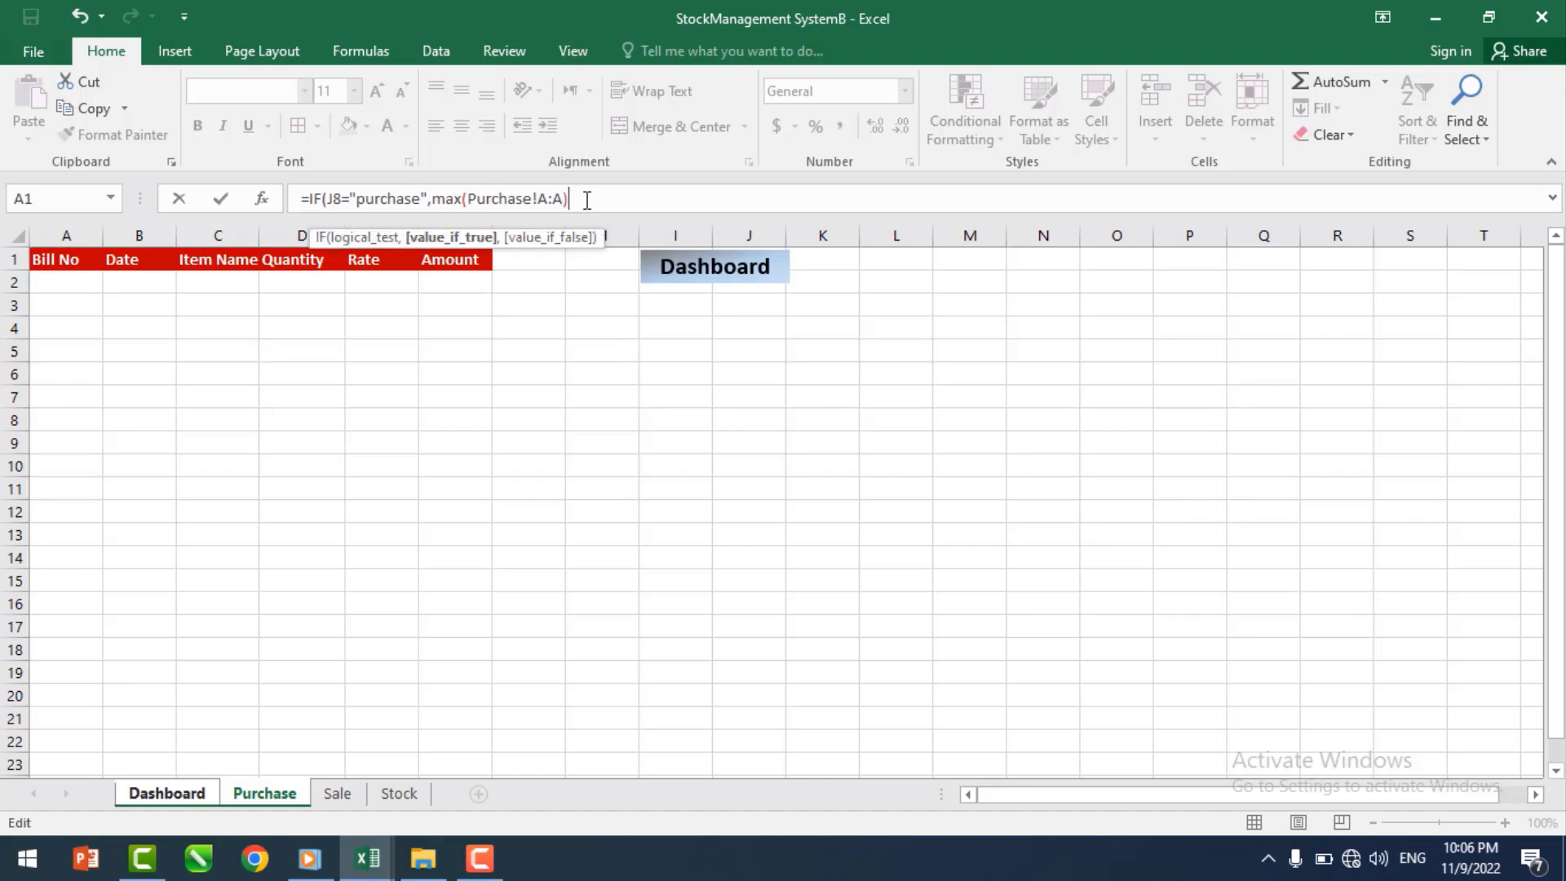
text(),)
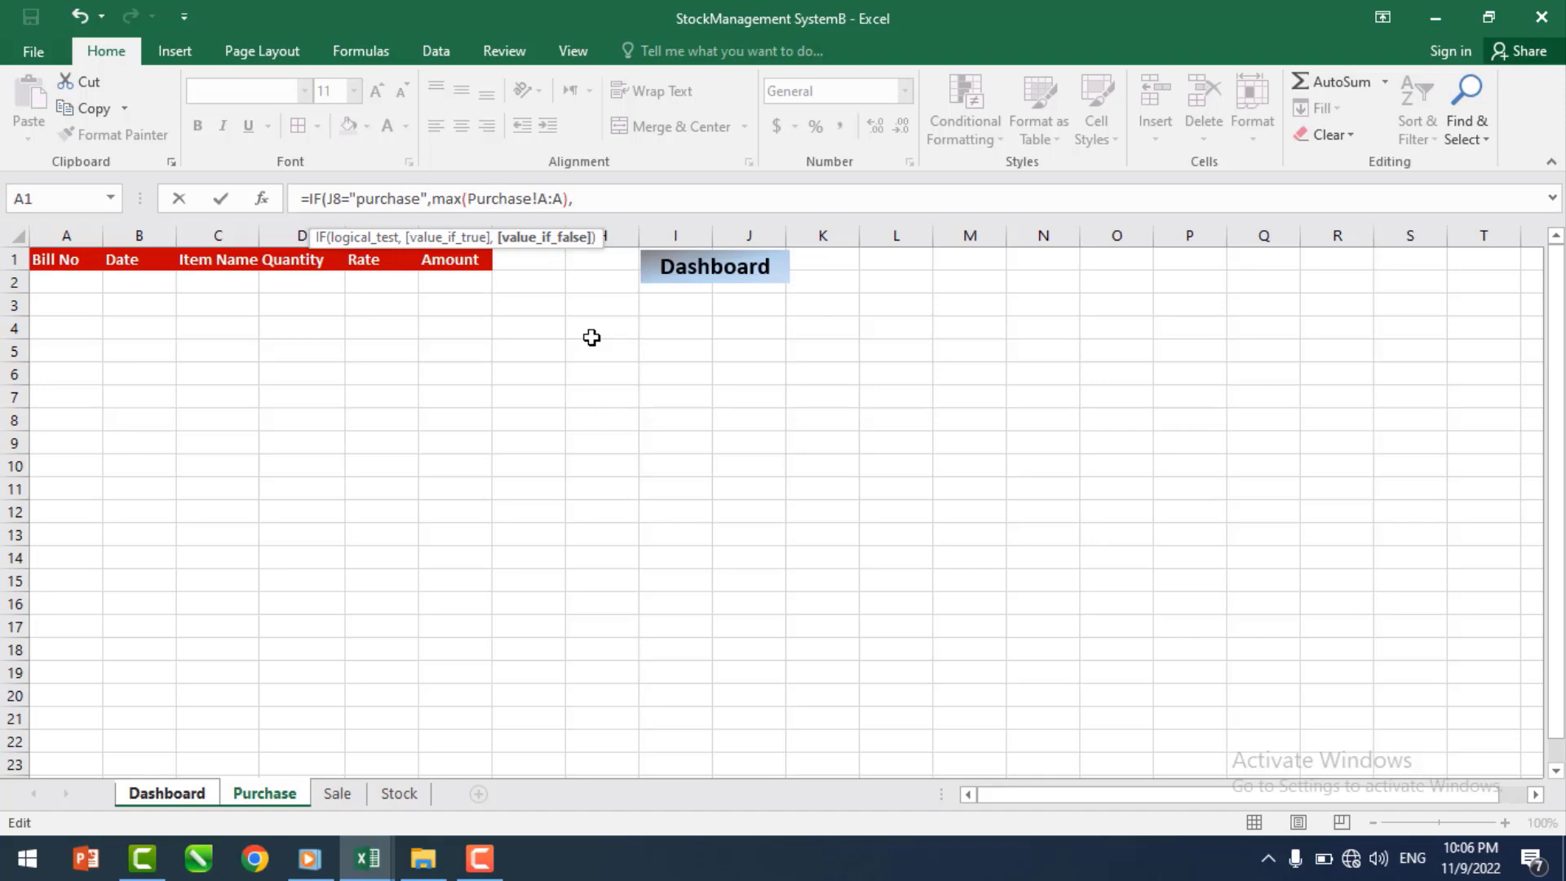
- Complete the Last Bill formula with MAX(Sale!A:A) as the value-if-false argument and enter it
text(max)
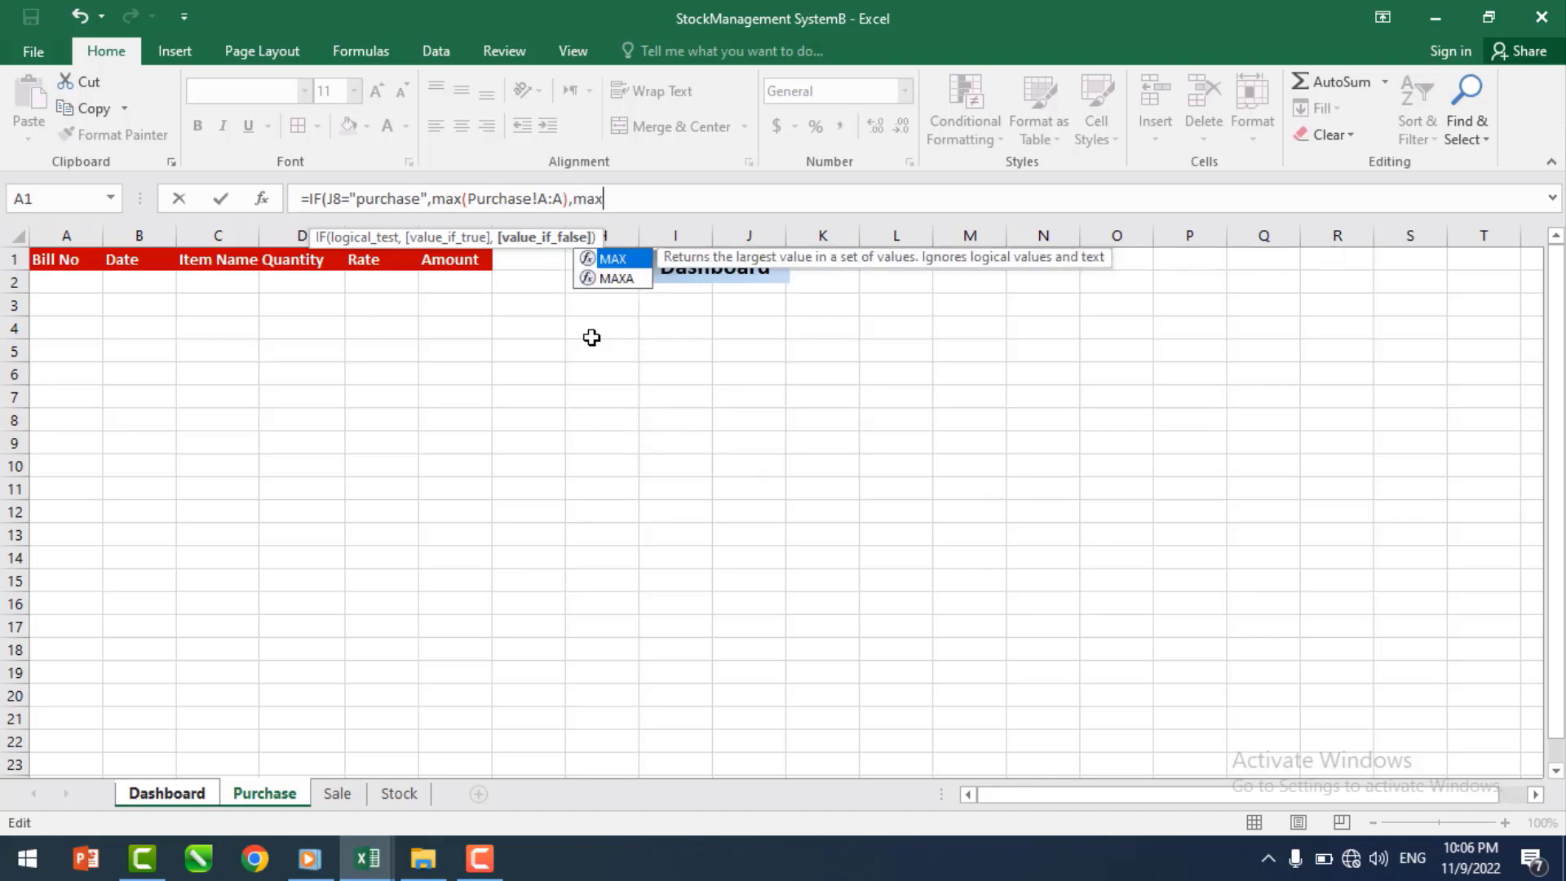
key(Tab)
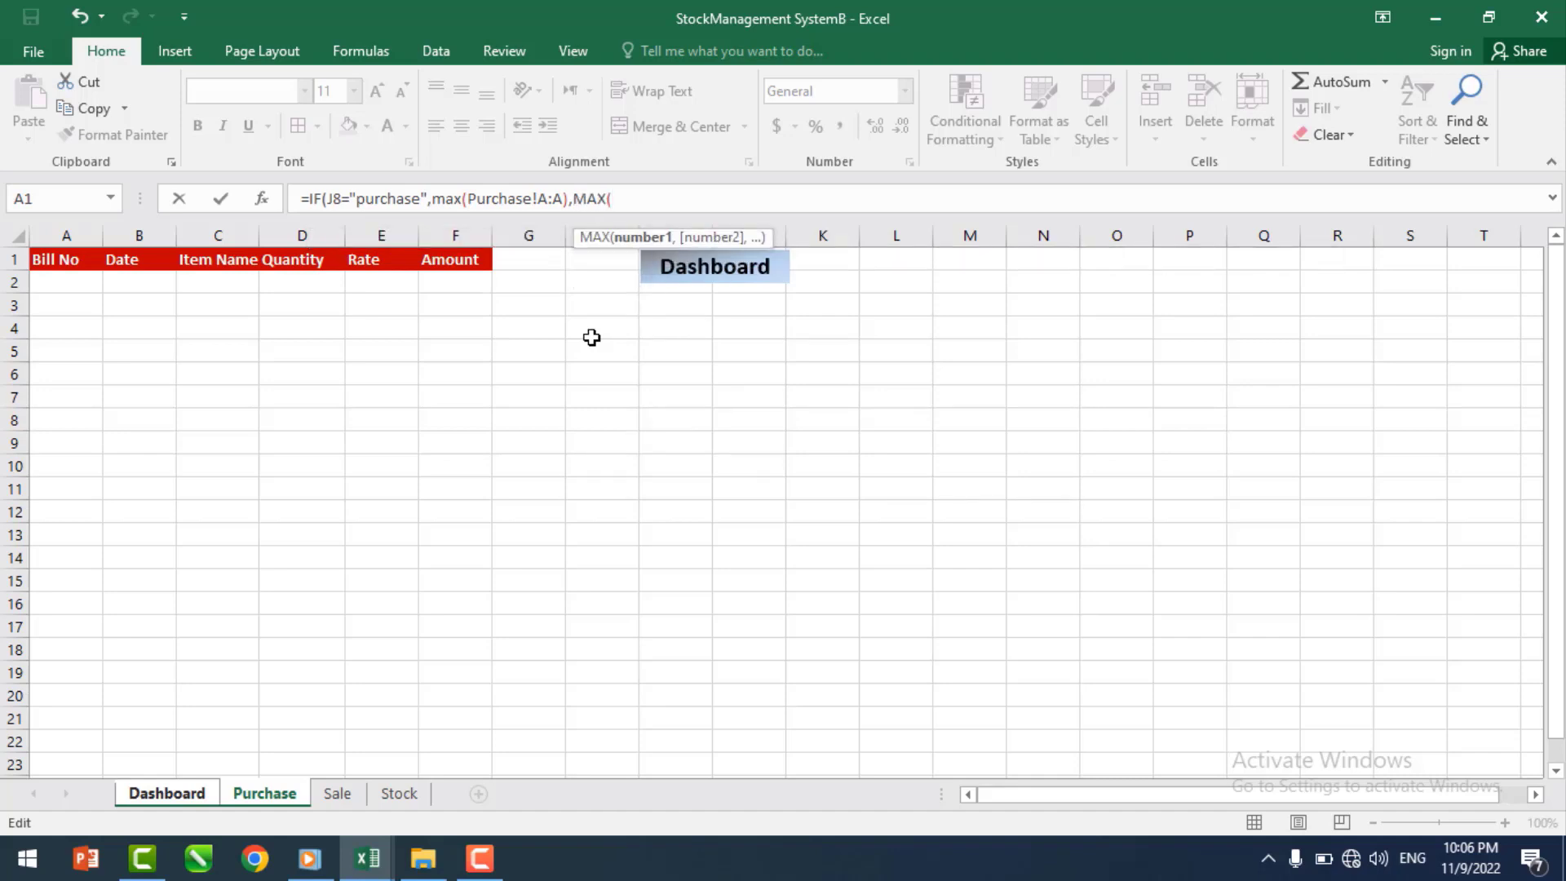
click(338, 792)
click(62, 235)
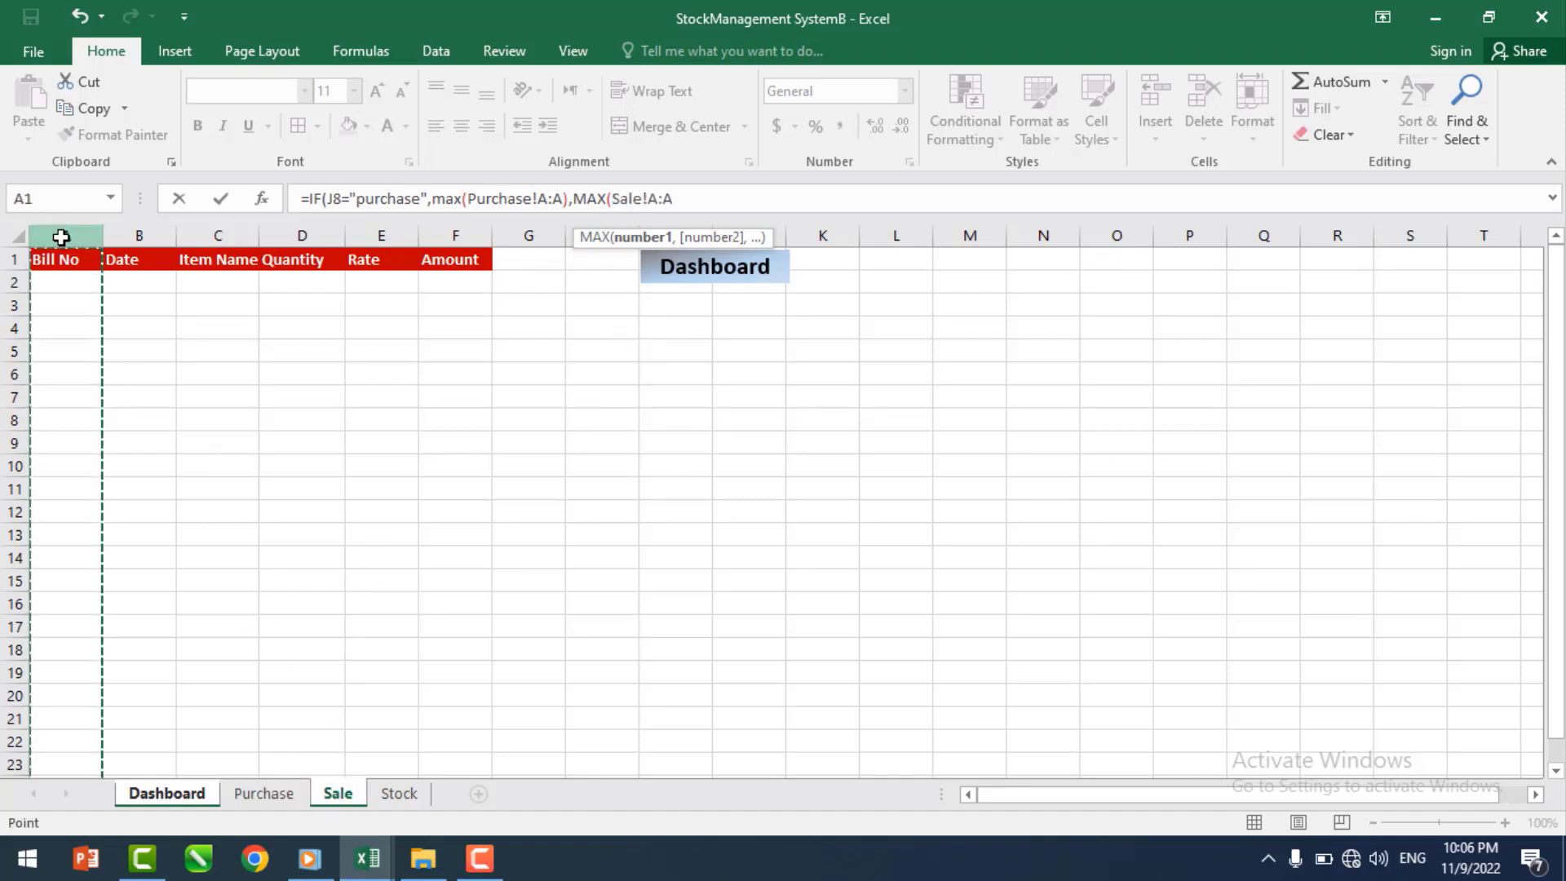
text())
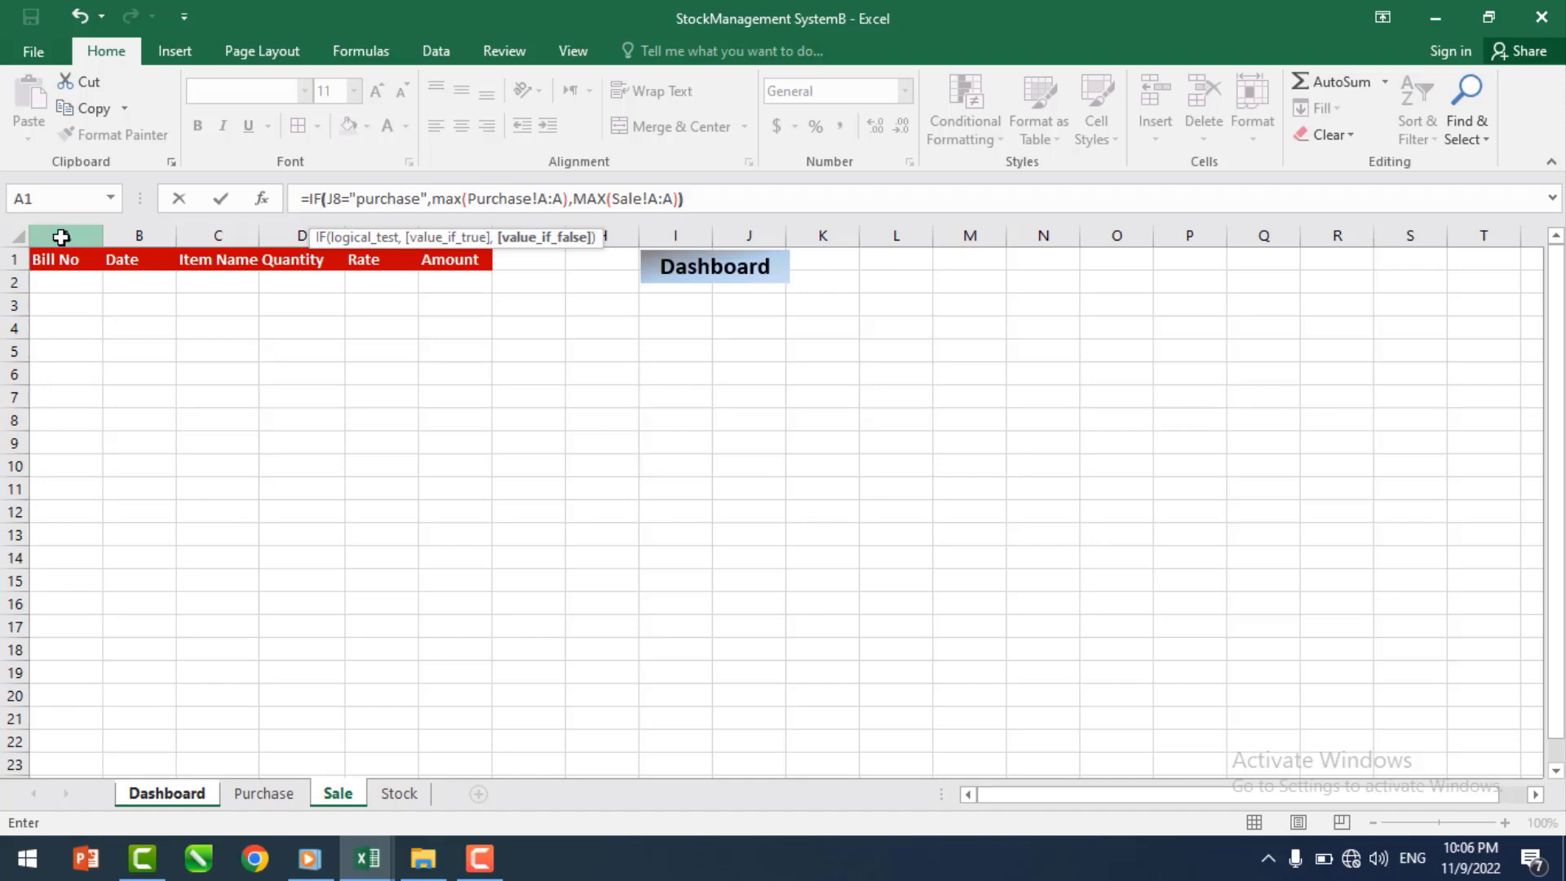
key(Return)
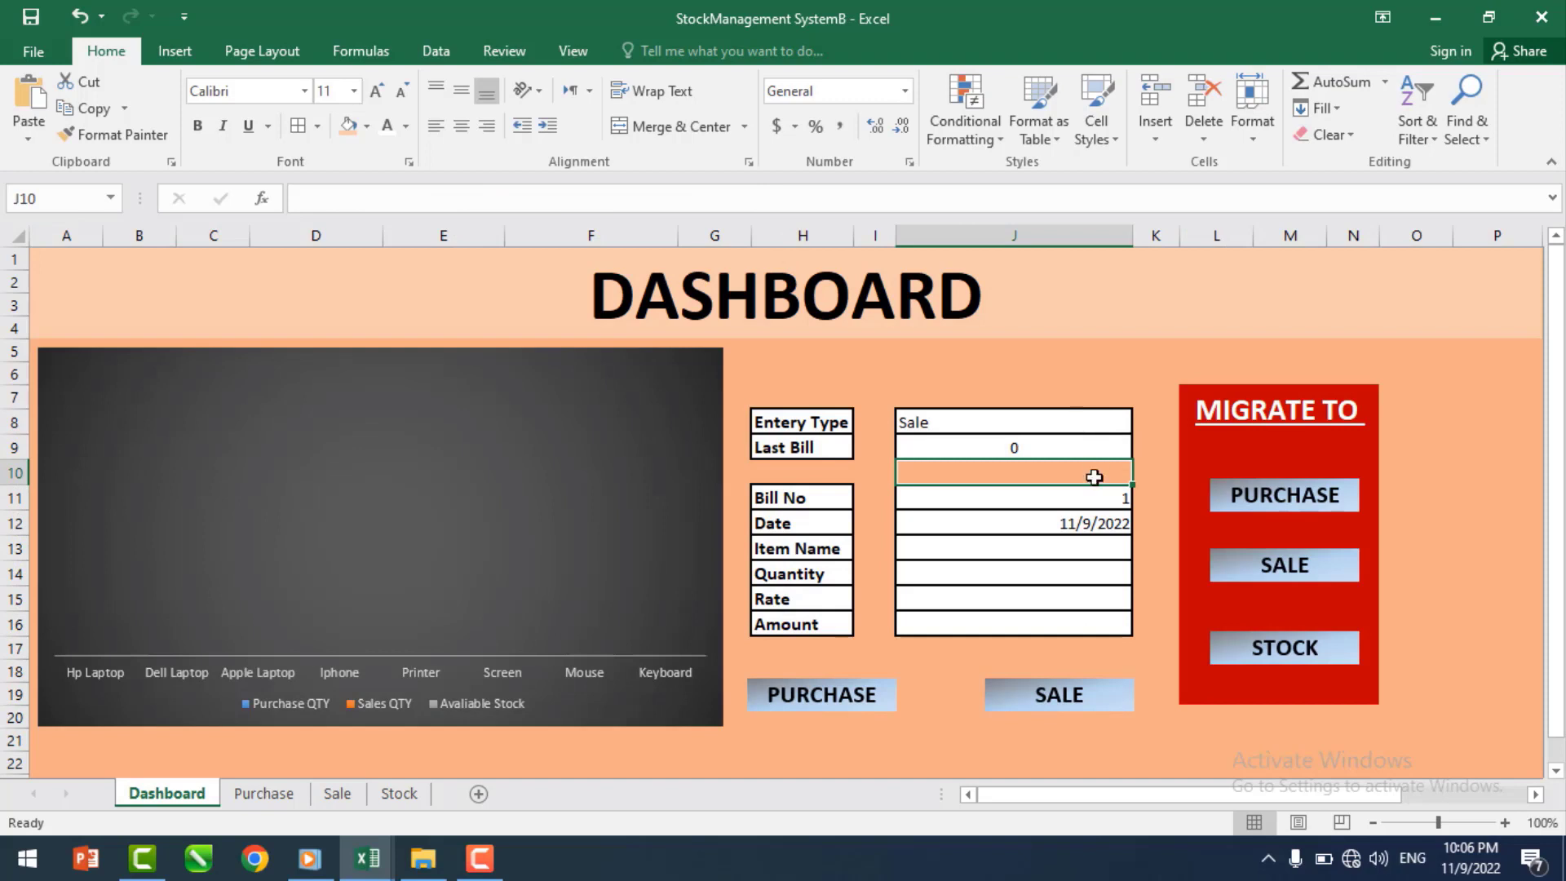
- Enter 1 as a test bill number in cell A2 of the Sale sheet and return to the Dashboard sheet
click(1056, 524)
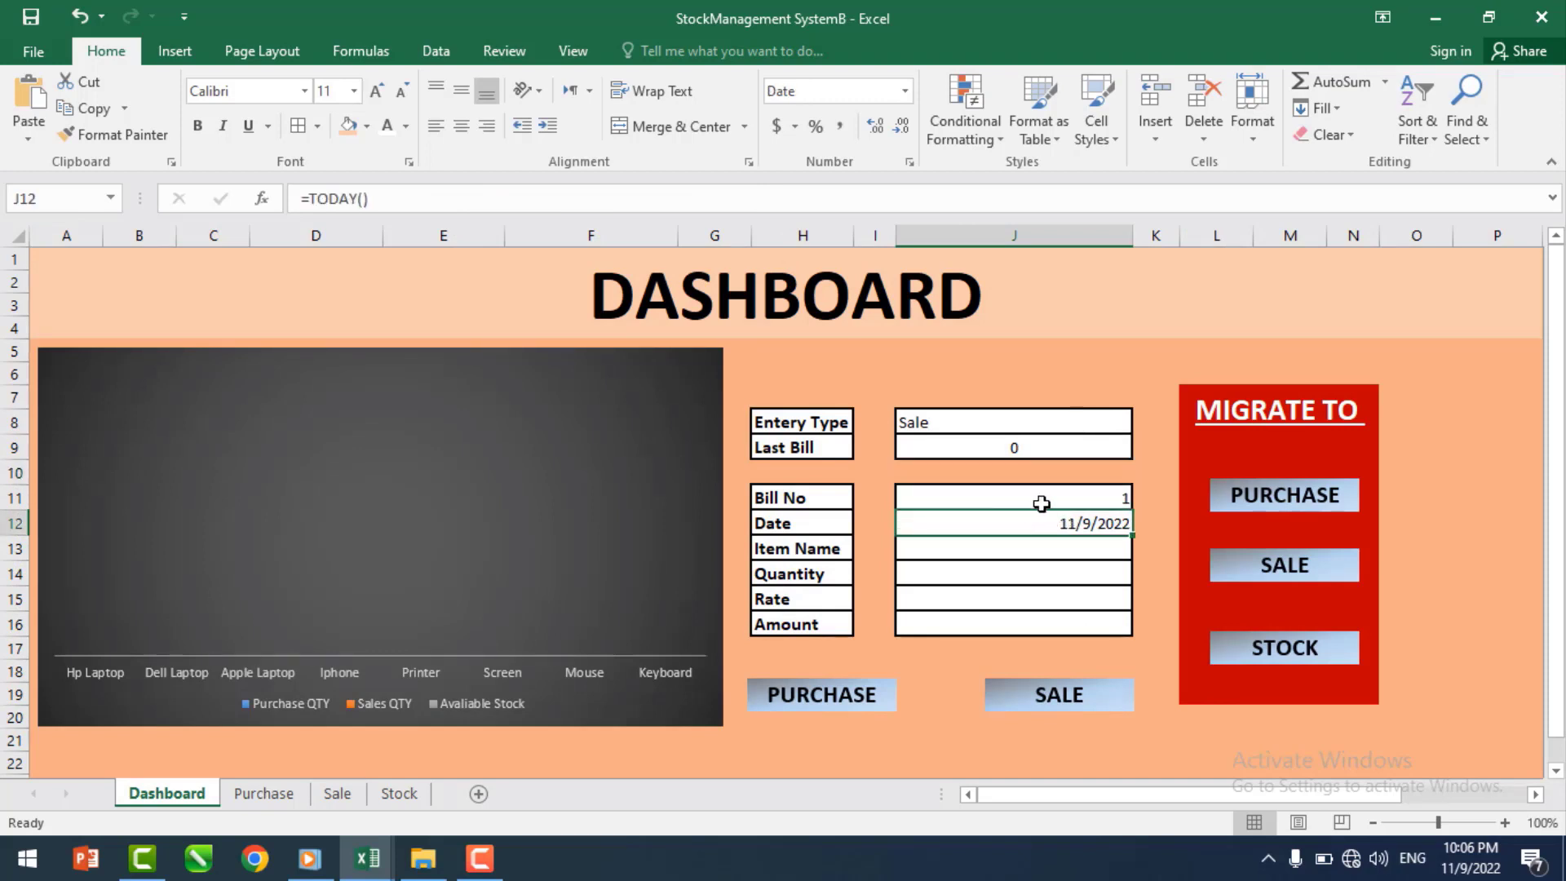
click(337, 793)
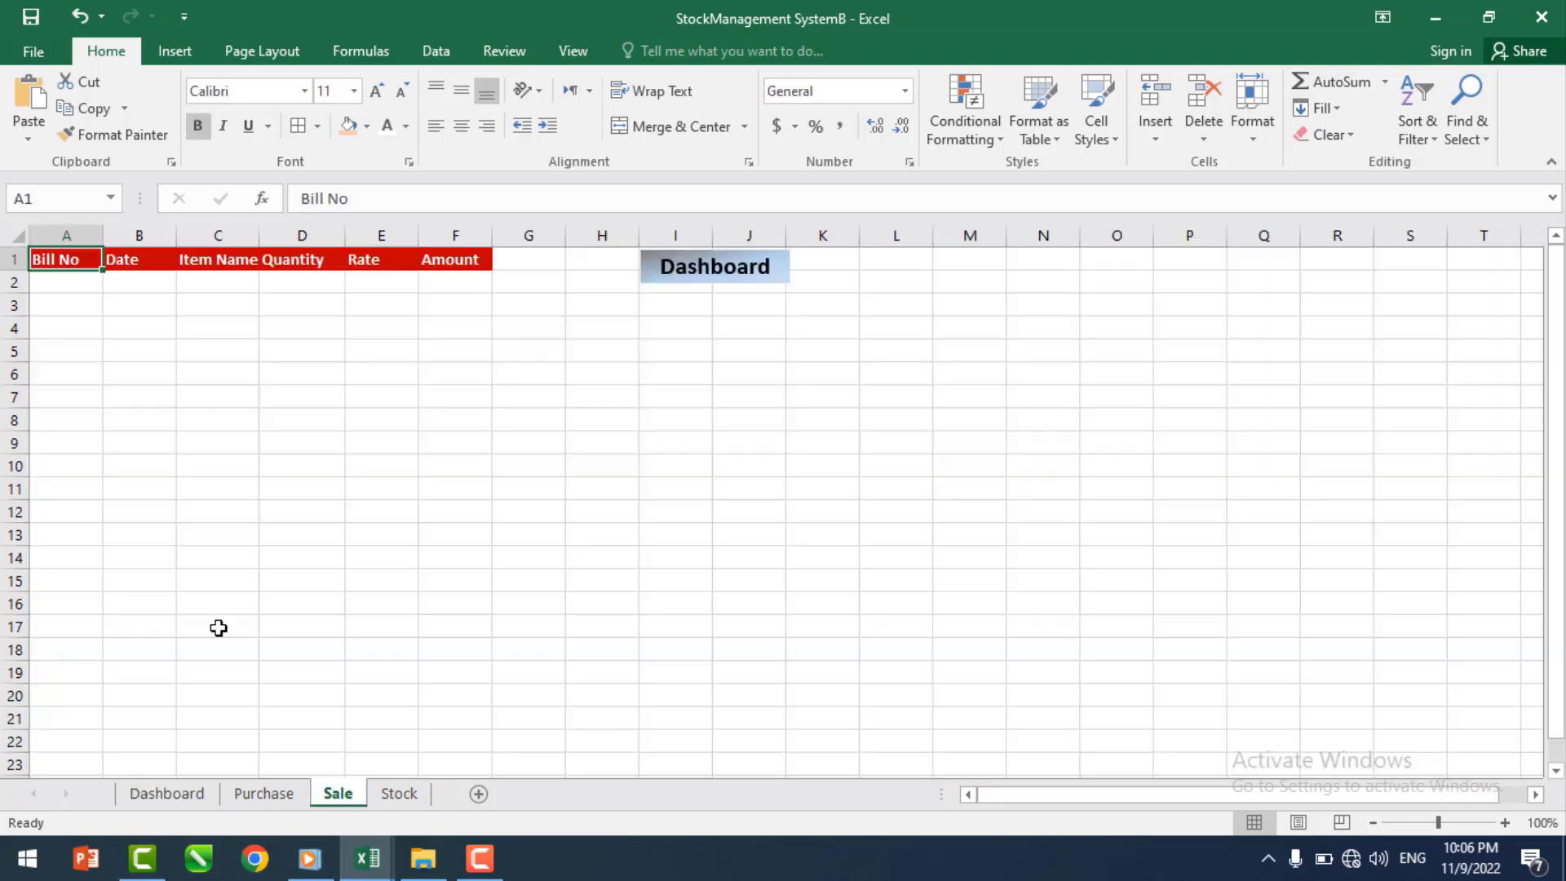
click(72, 281)
text(1)
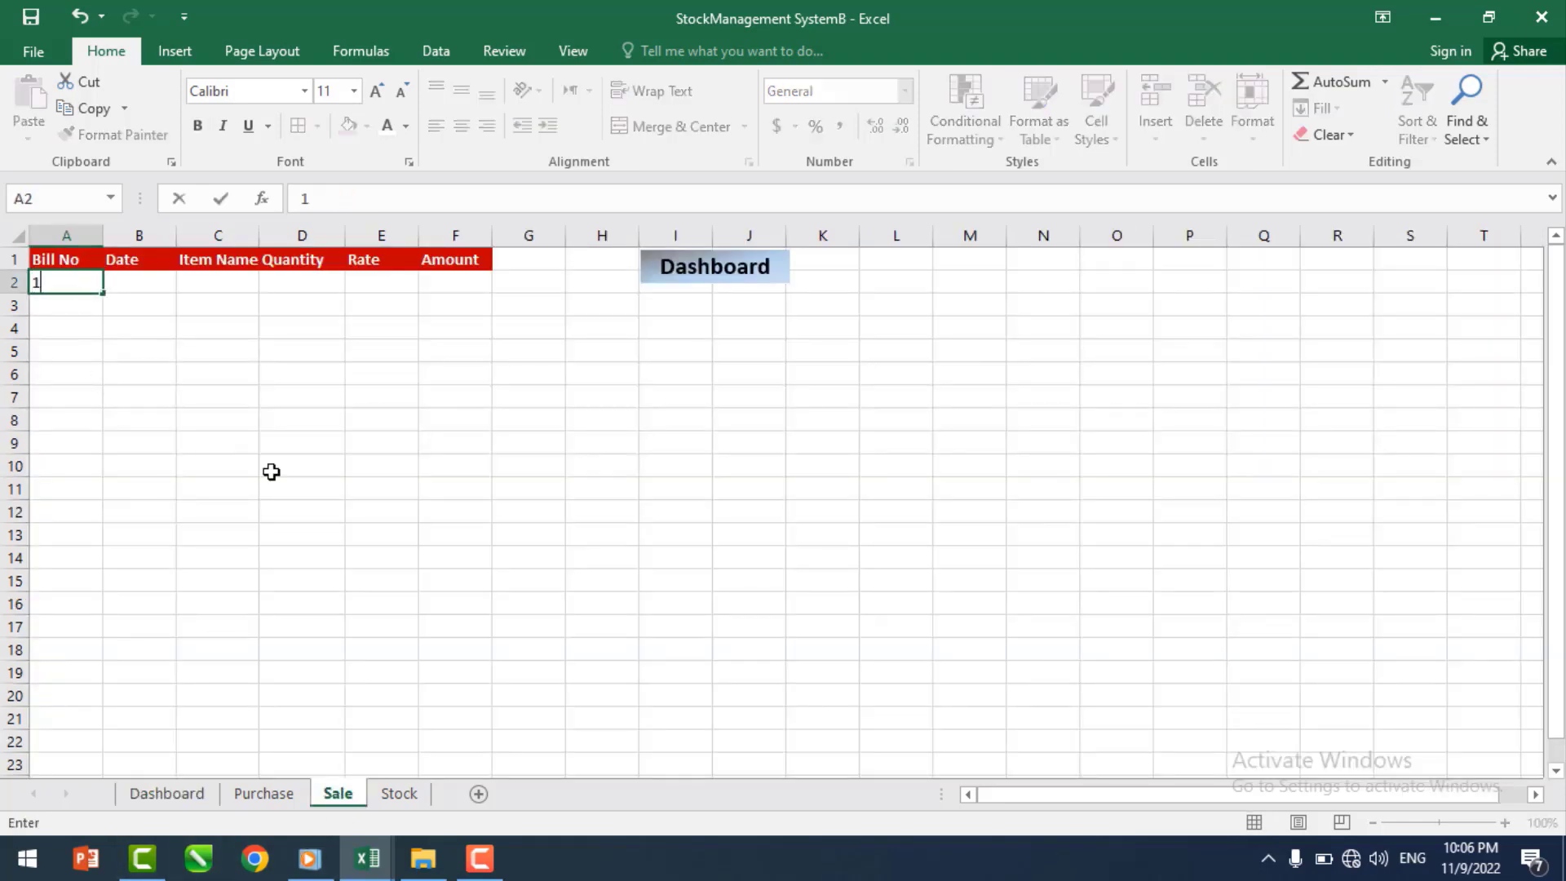
click(271, 467)
click(167, 793)
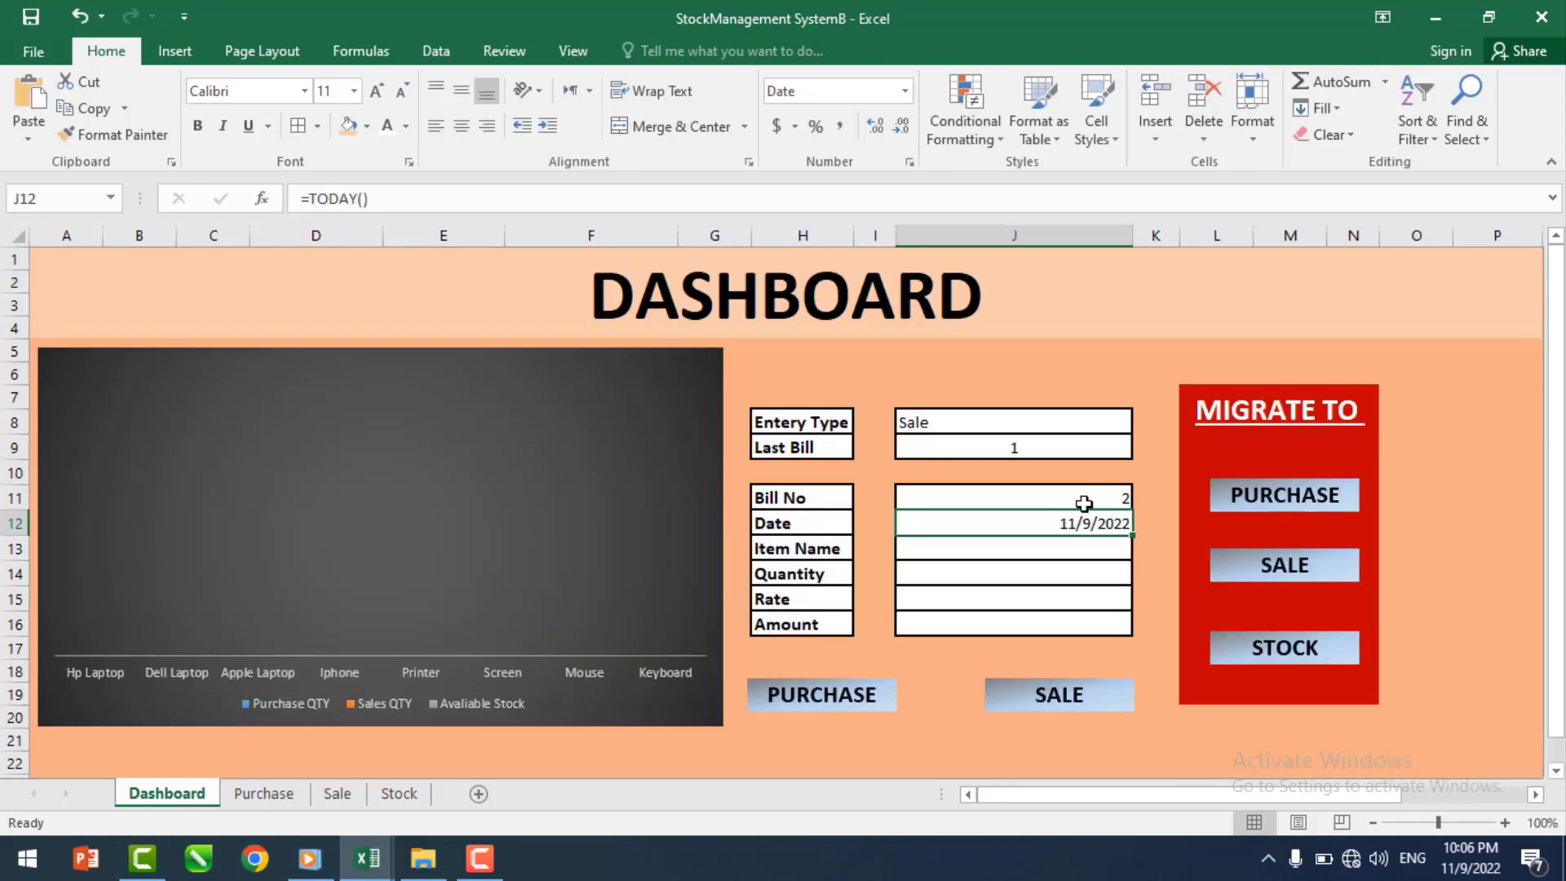
- Center the contents of the entry form cells J8:J16 horizontally
click(1049, 497)
drag(1038, 417, 1034, 621)
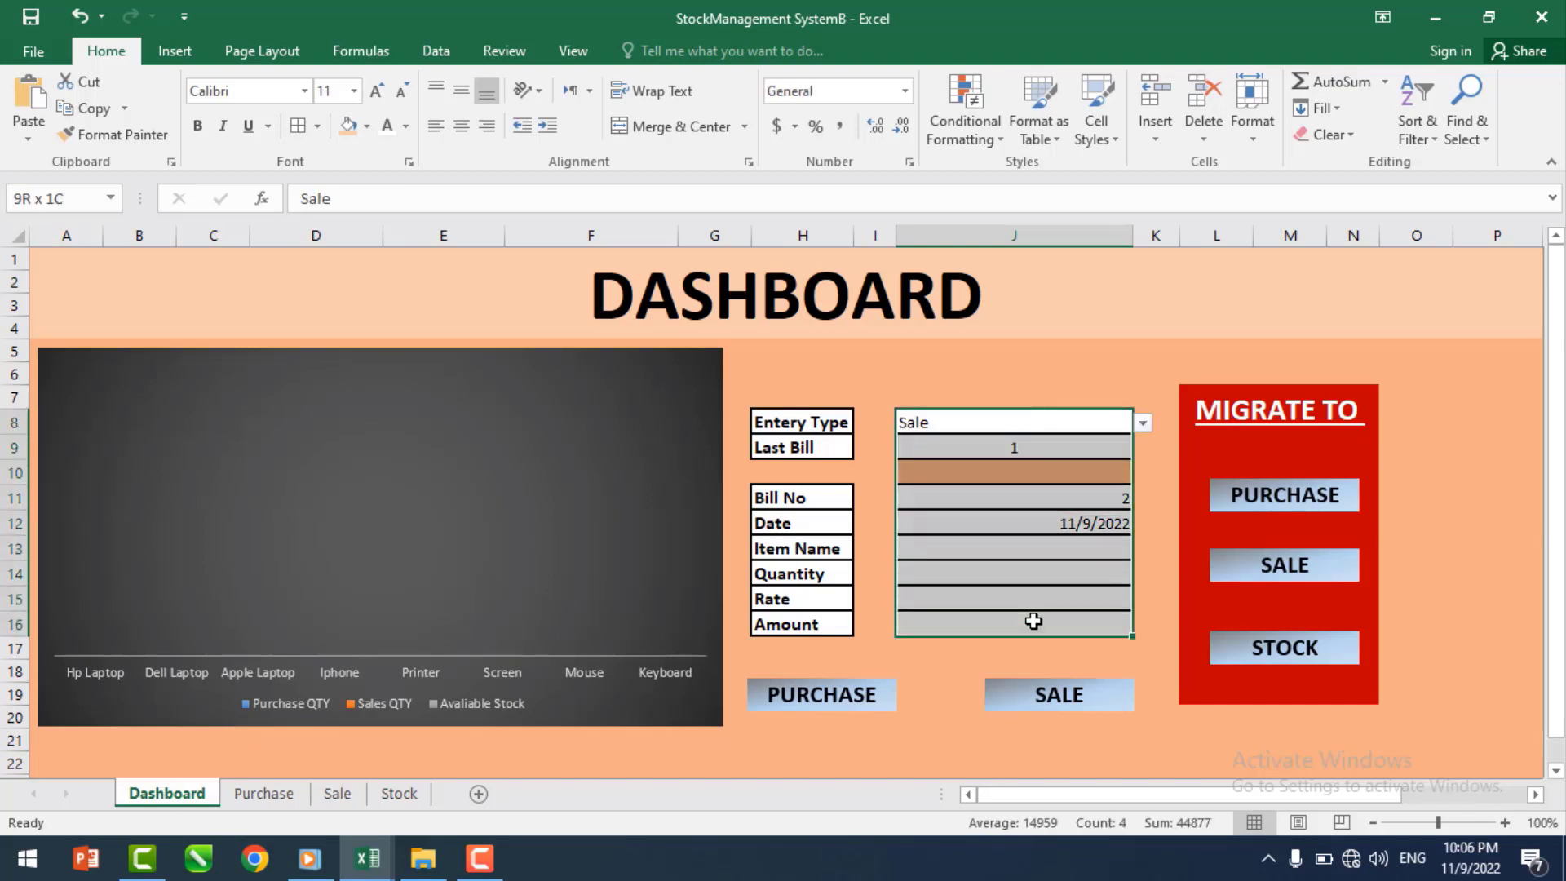
click(459, 130)
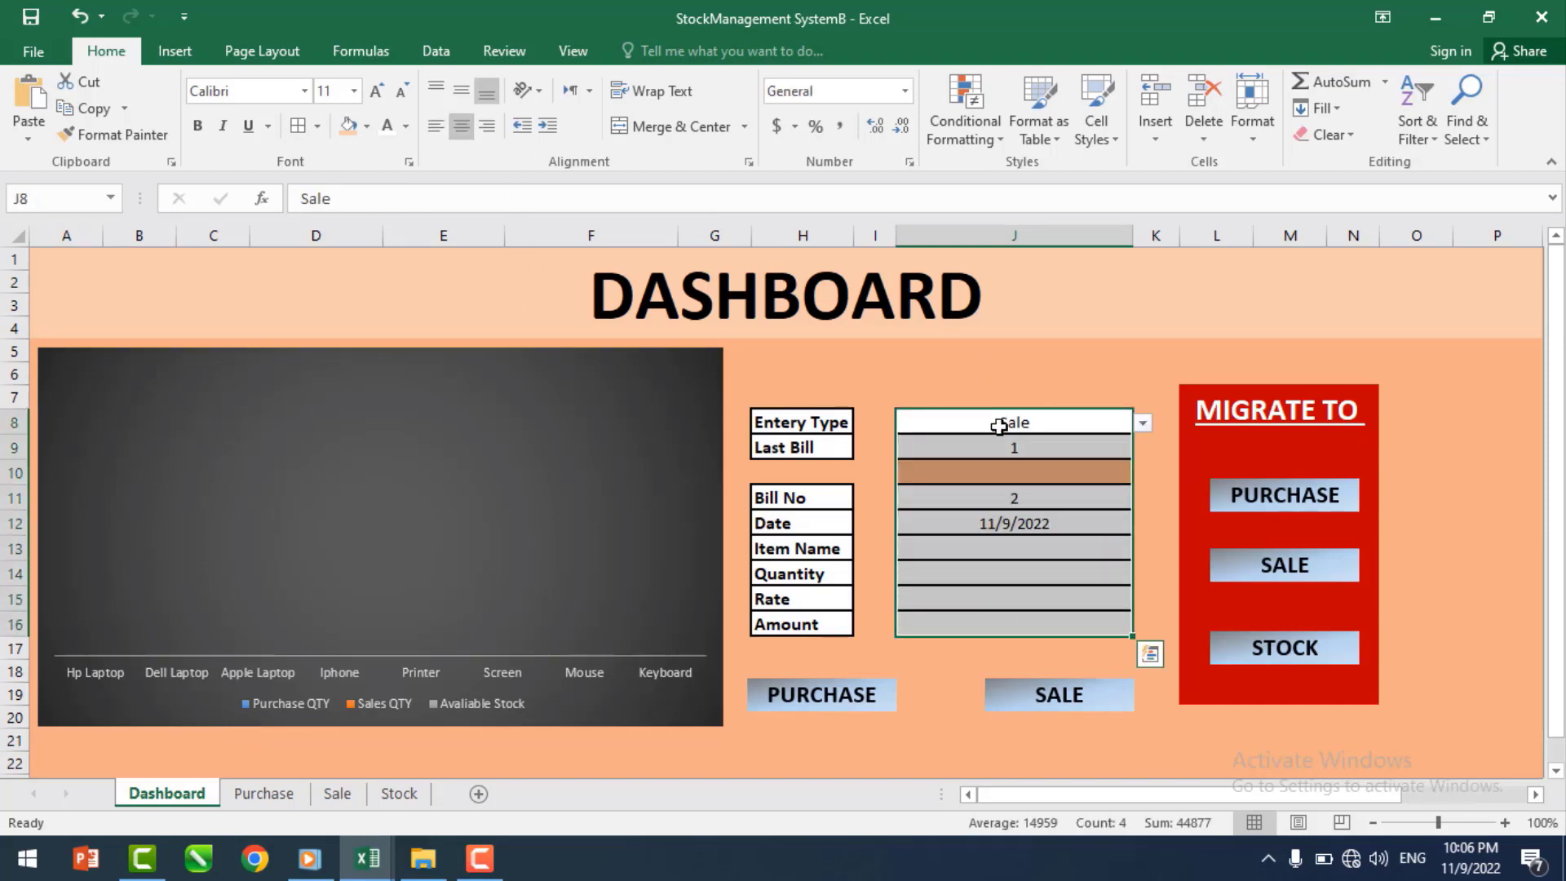
click(1048, 471)
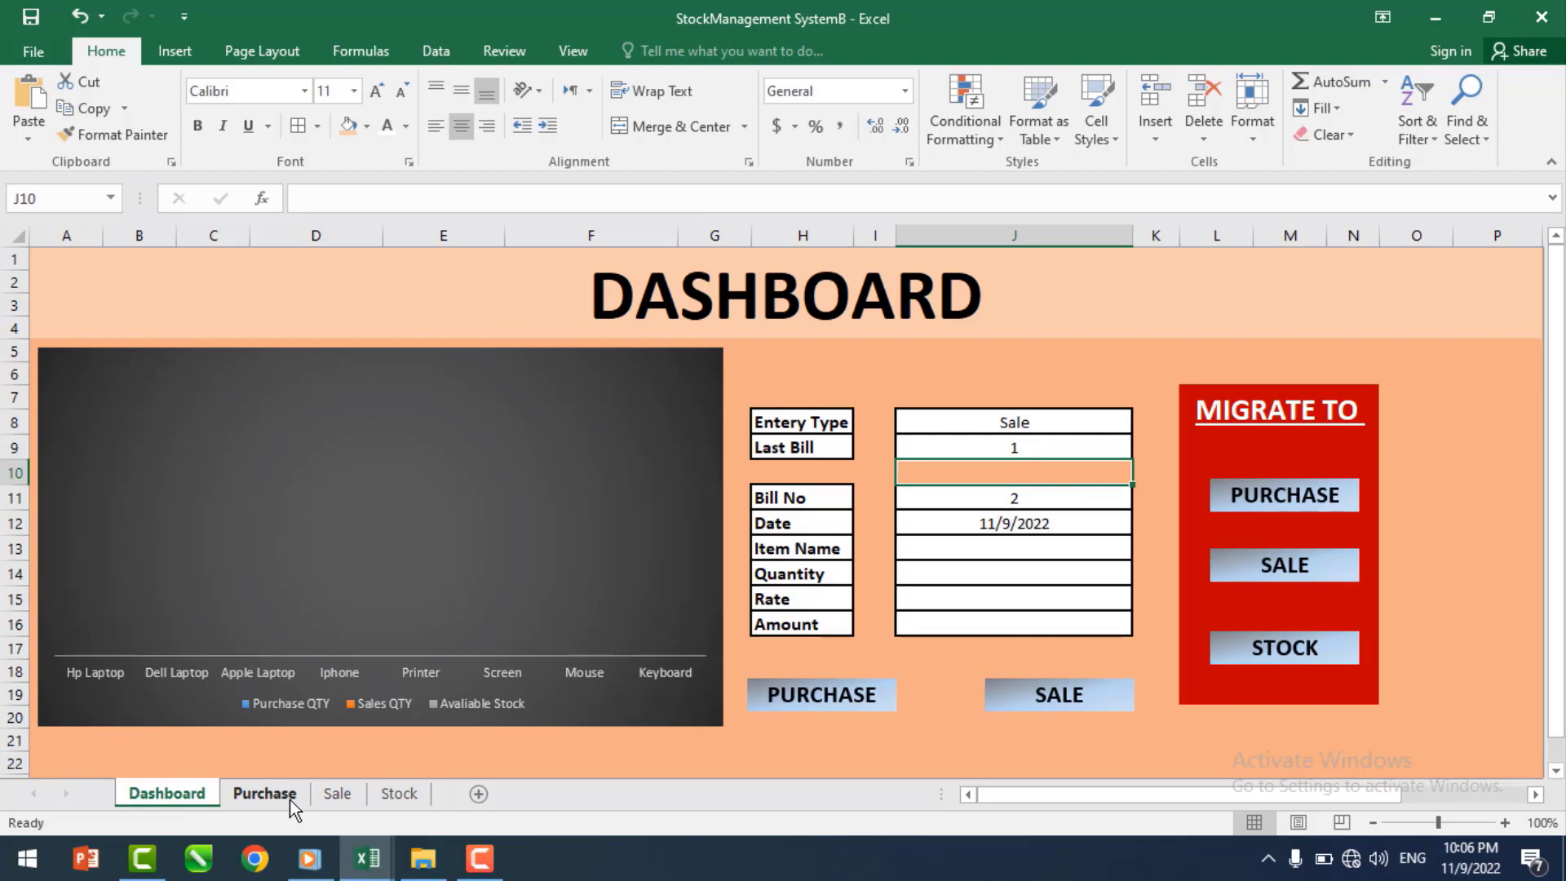
- Set the Entery Type in cell J8 to Purchase
click(1047, 424)
click(1142, 423)
click(1053, 440)
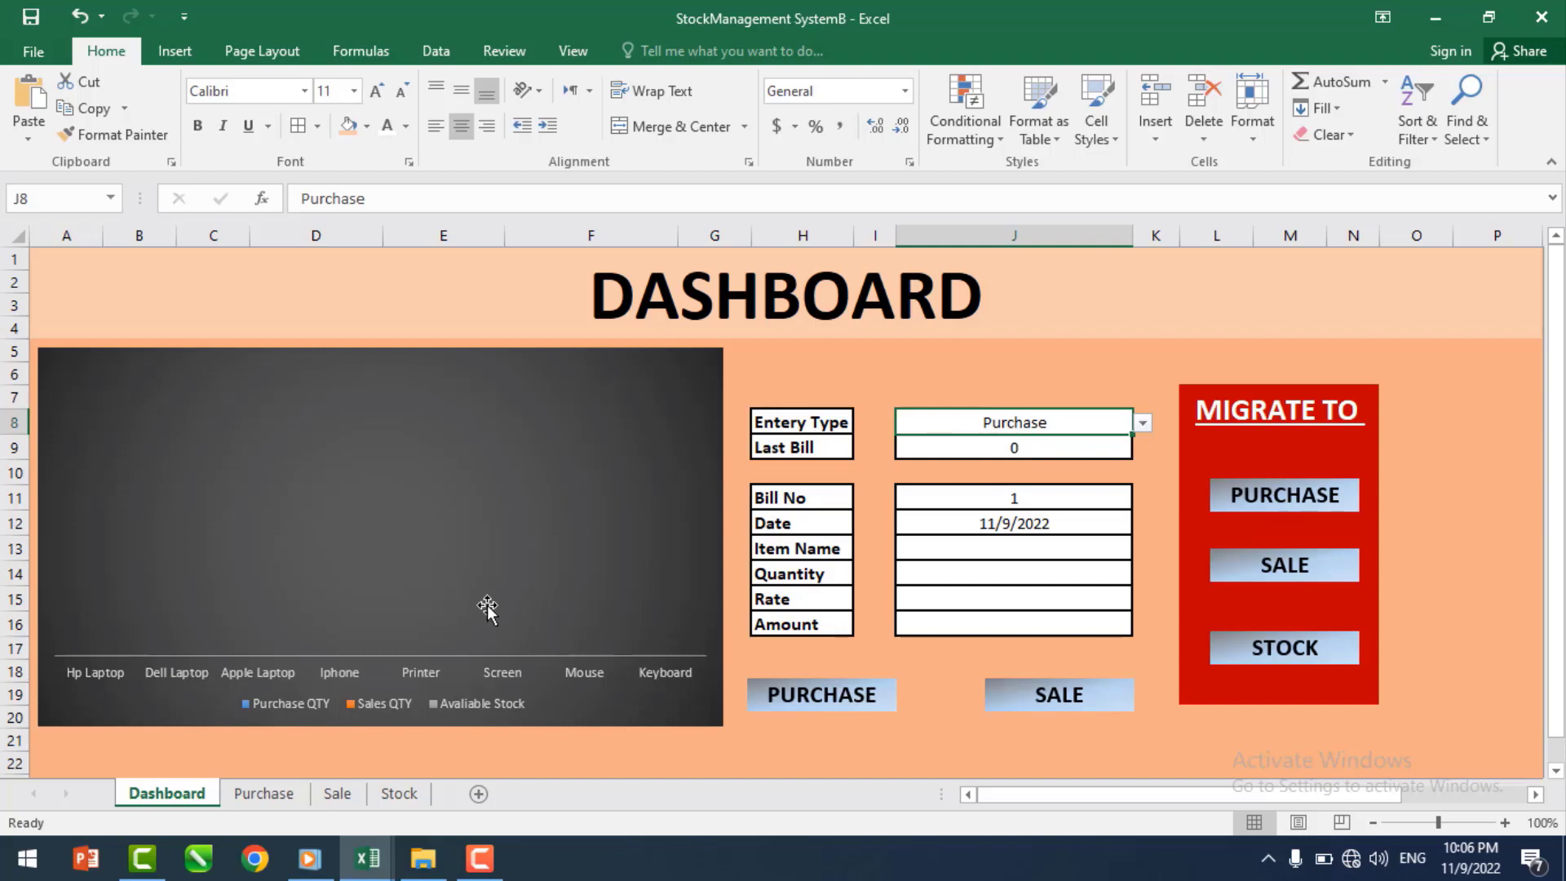
- Enter 2 as a test bill number in cell A2 of the Purchase sheet and check the Bill No cell on the Dashboard
click(269, 793)
click(70, 283)
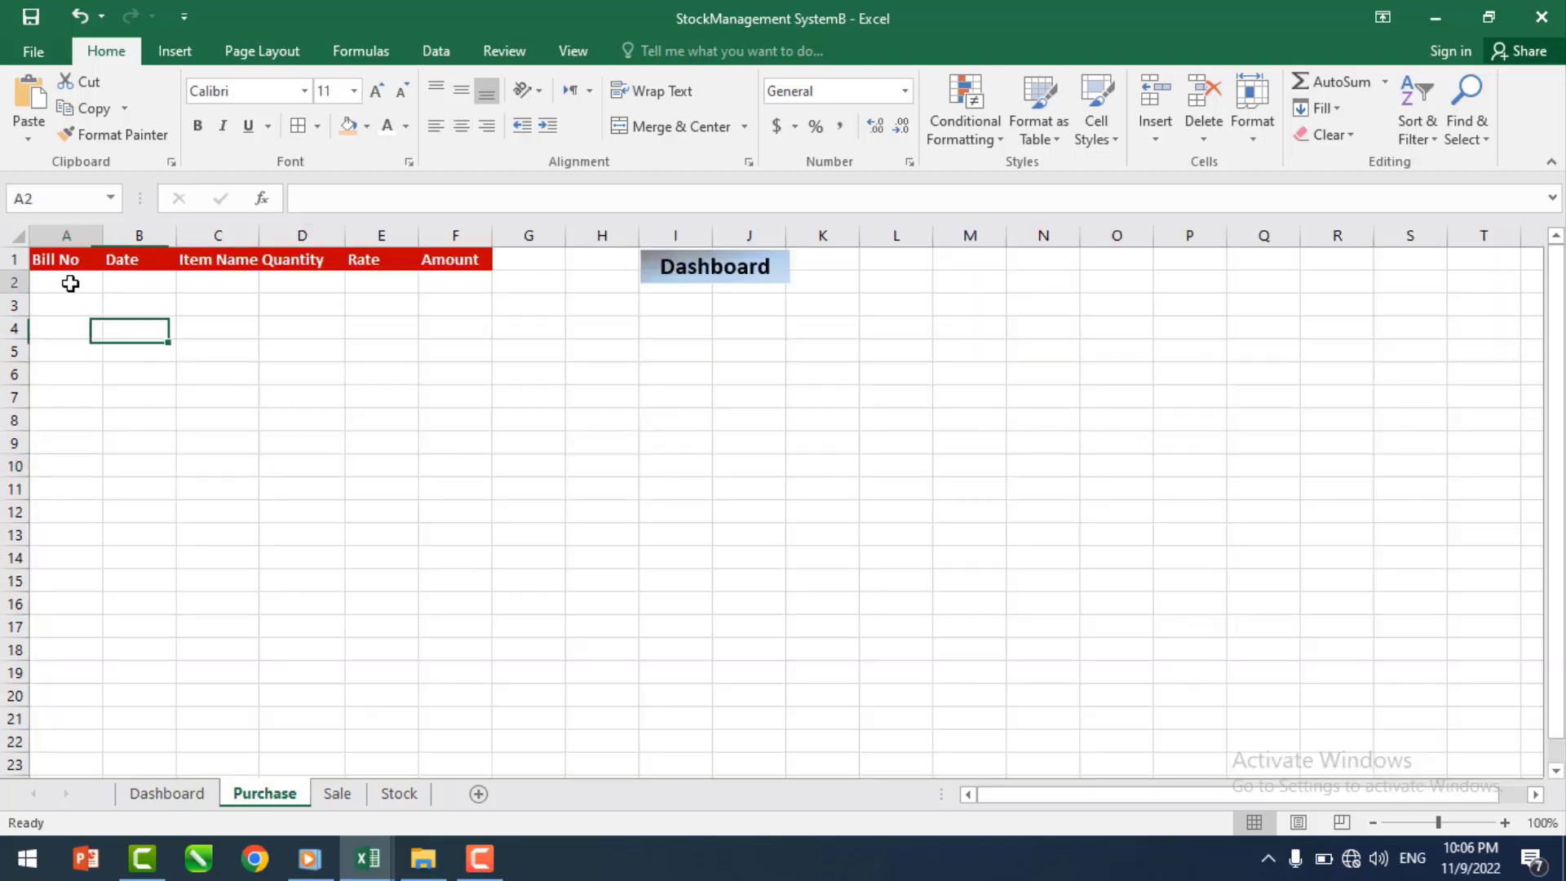
text(2)
key(Return)
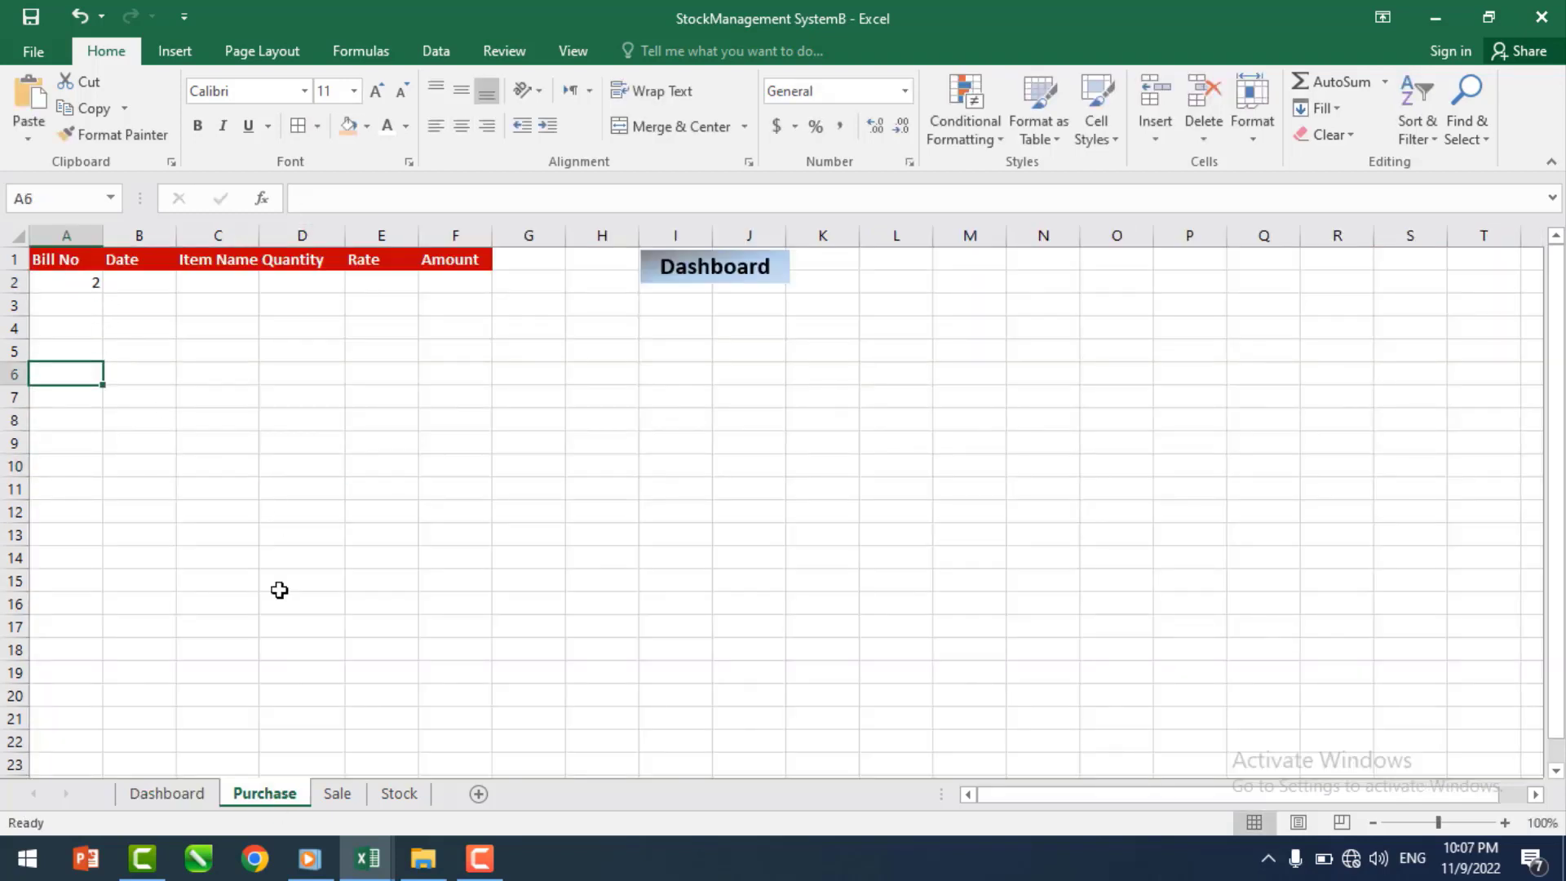
click(204, 795)
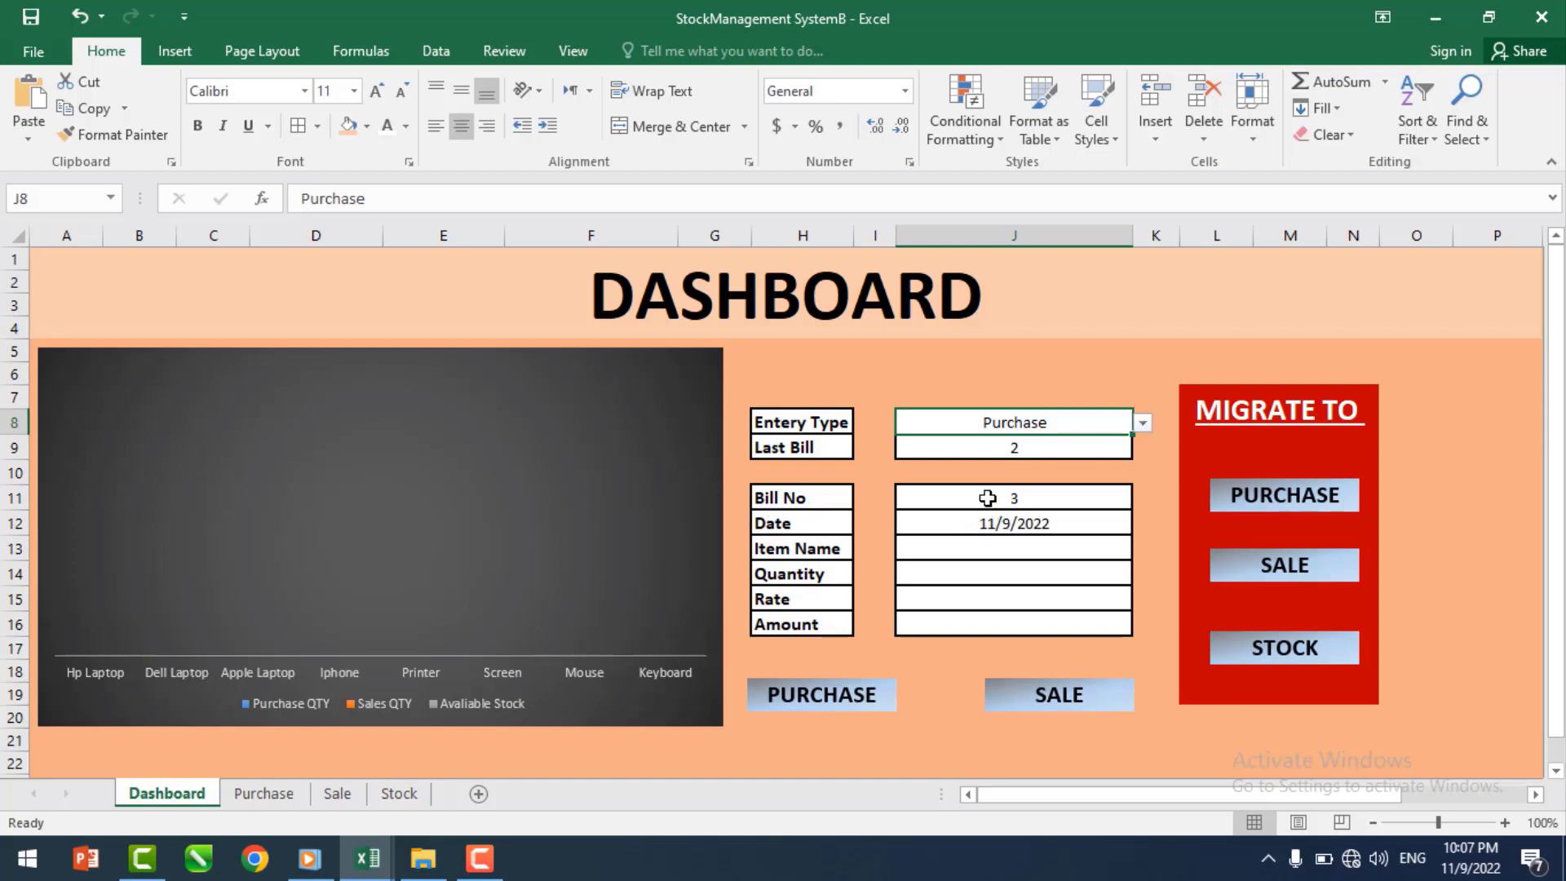
click(986, 497)
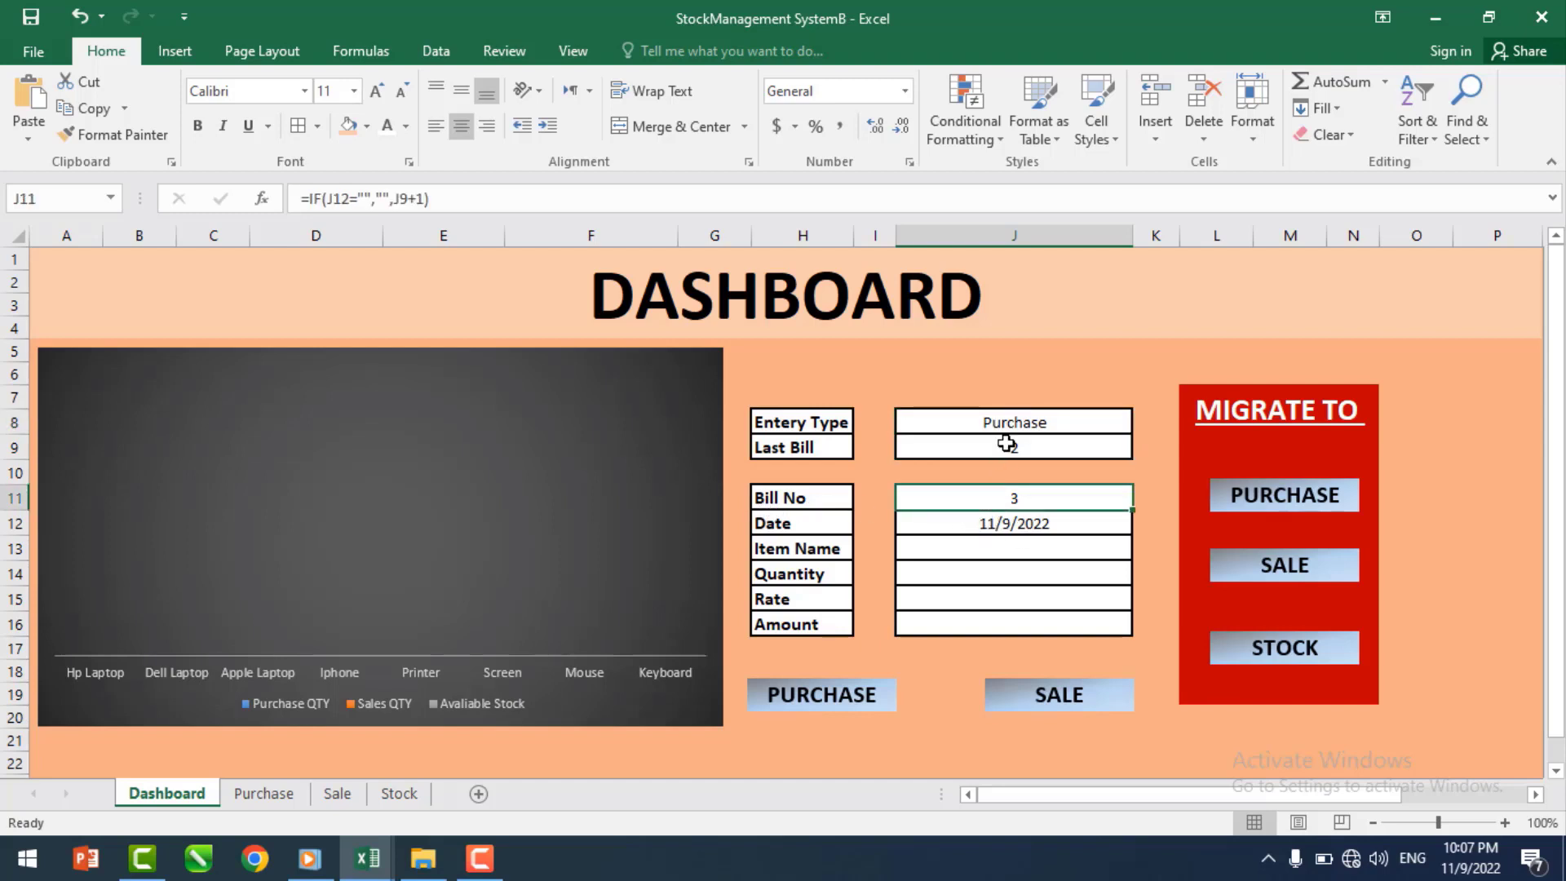
- Delete the test bill numbers from cell A2 of the Purchase and Sale sheets and return to the Dashboard sheet
click(267, 794)
click(52, 283)
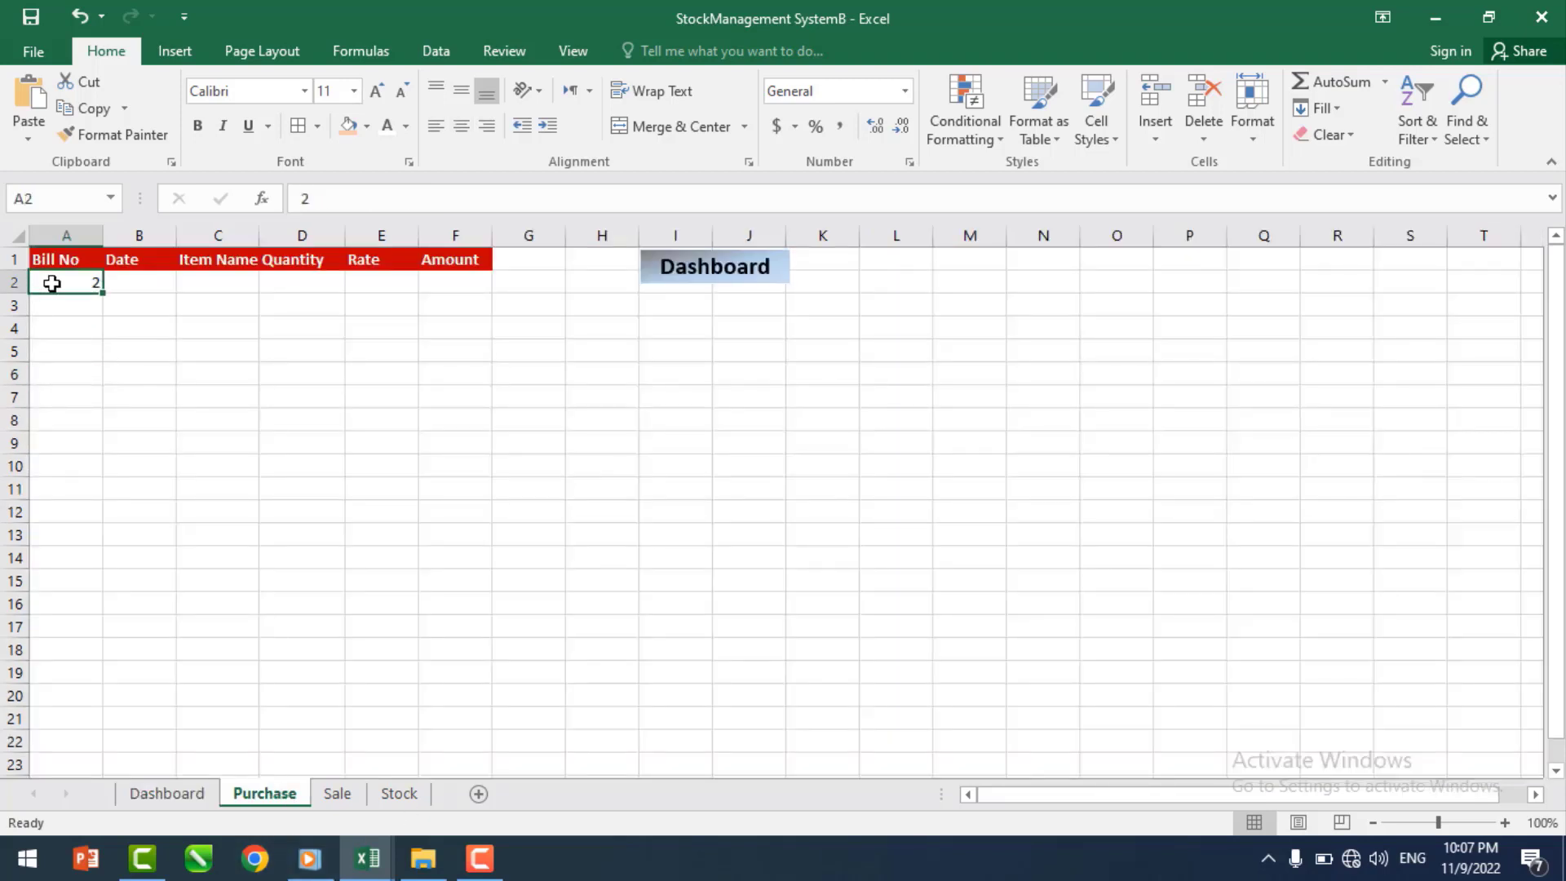
click(337, 793)
click(76, 279)
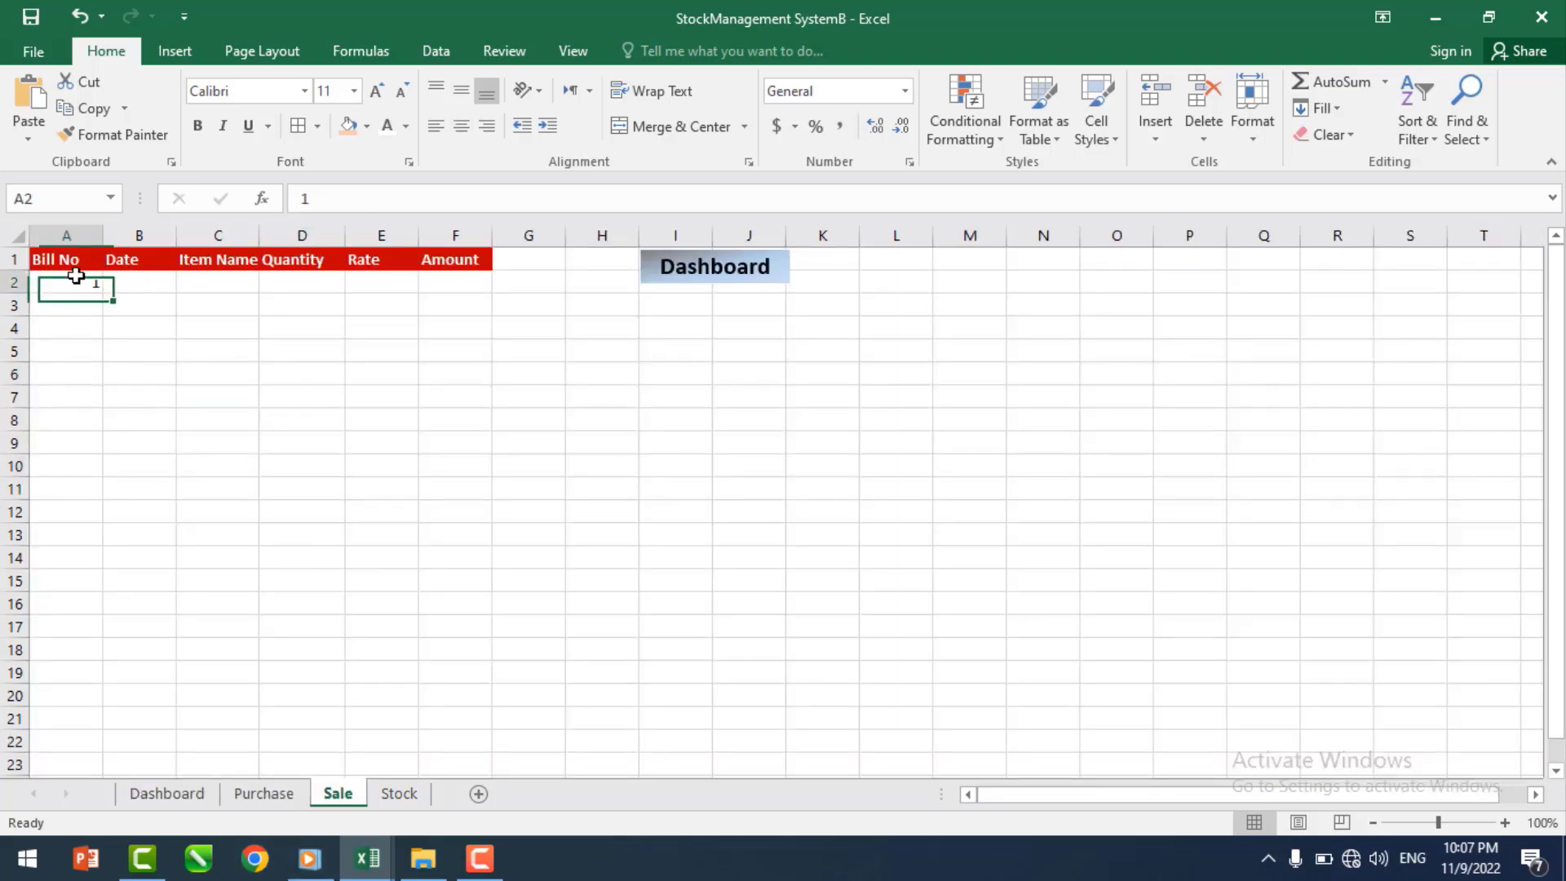
click(166, 793)
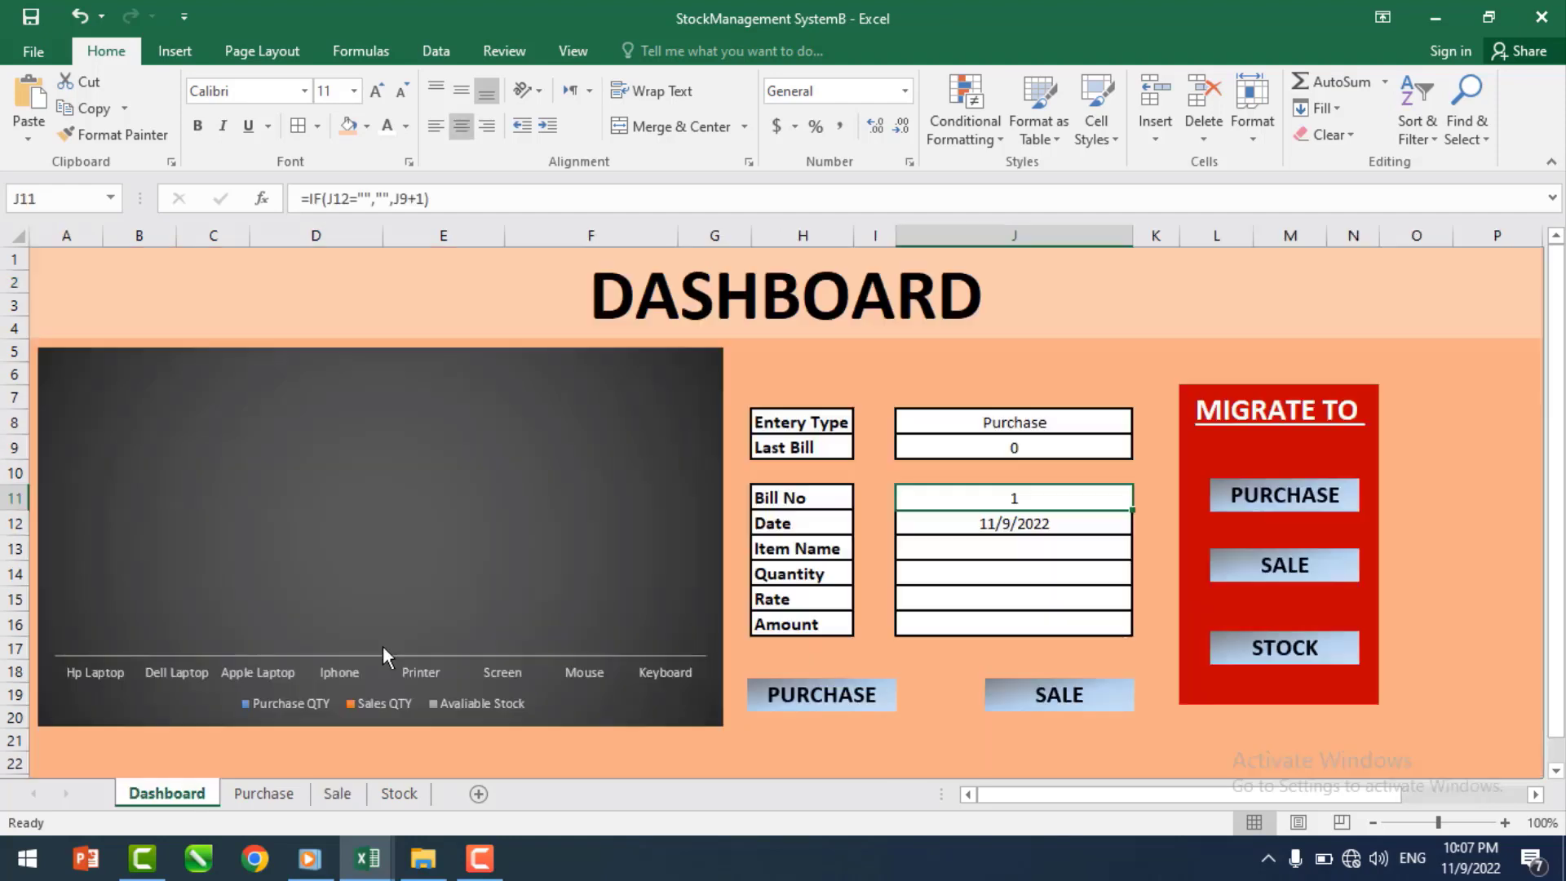
- Clear the Date cell J12 on the Dashboard and open the Stock sheet
click(998, 528)
key(Delete)
click(1010, 598)
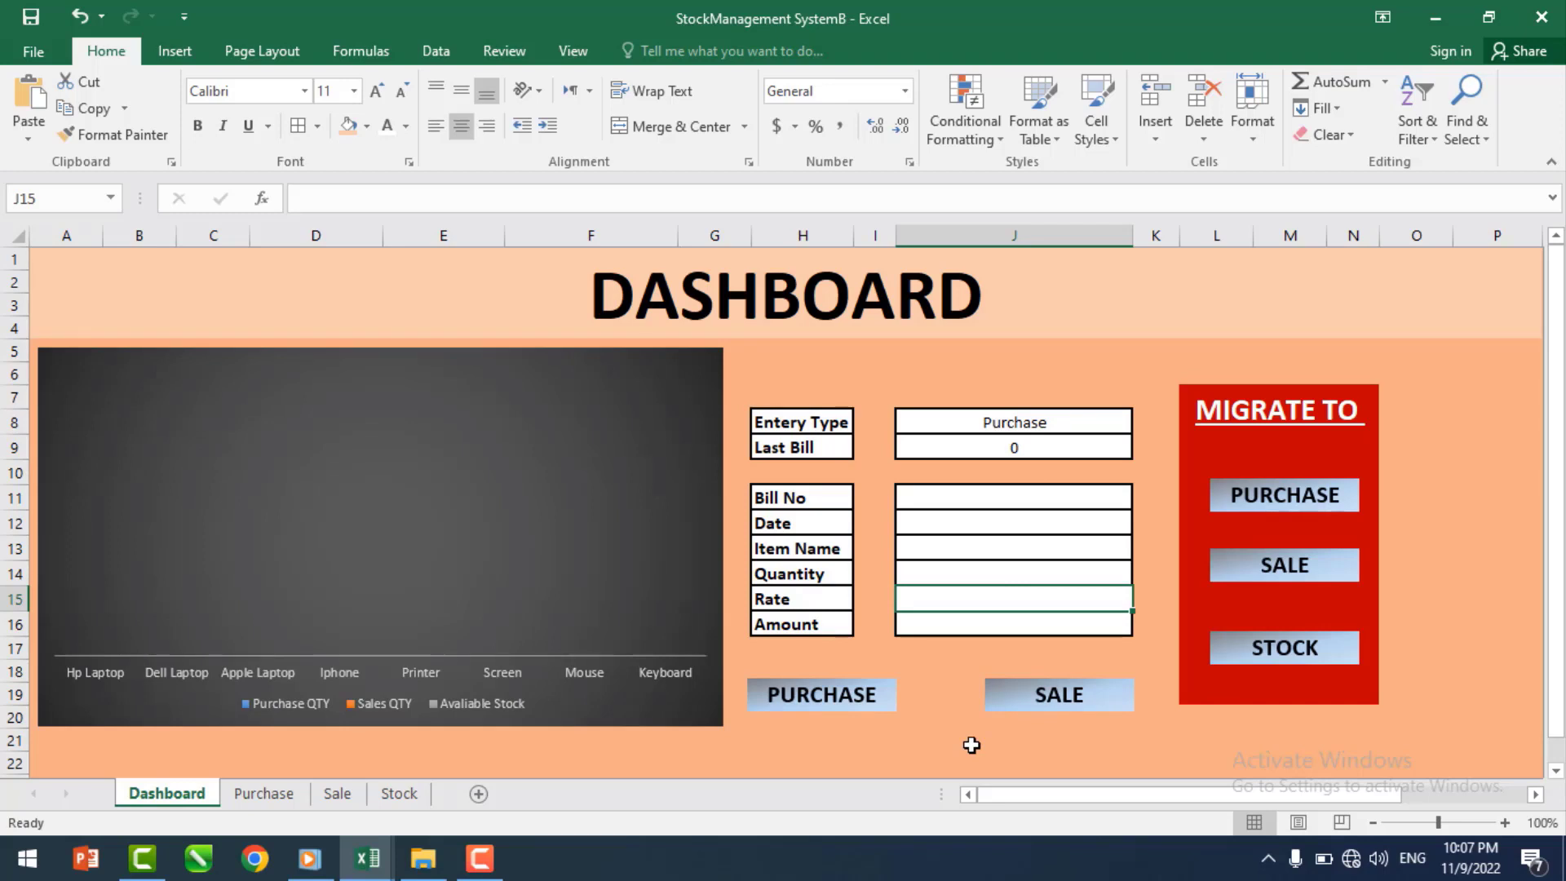
click(412, 806)
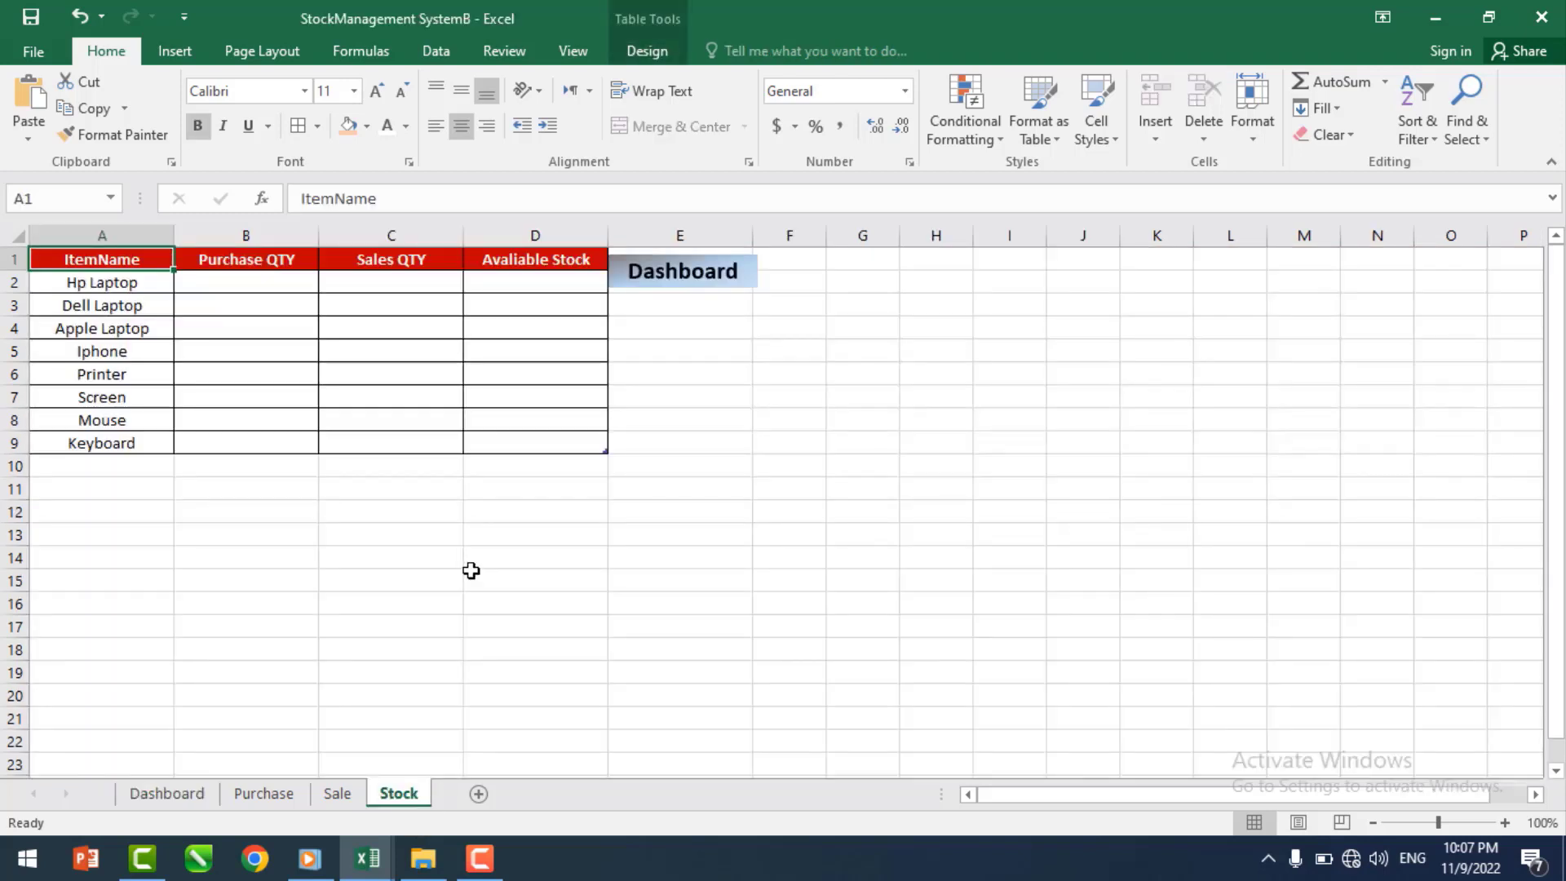
- Review the Purchase QTY and Sales QTY columns of the Stock table and the Purchase sheet's columns
click(256, 280)
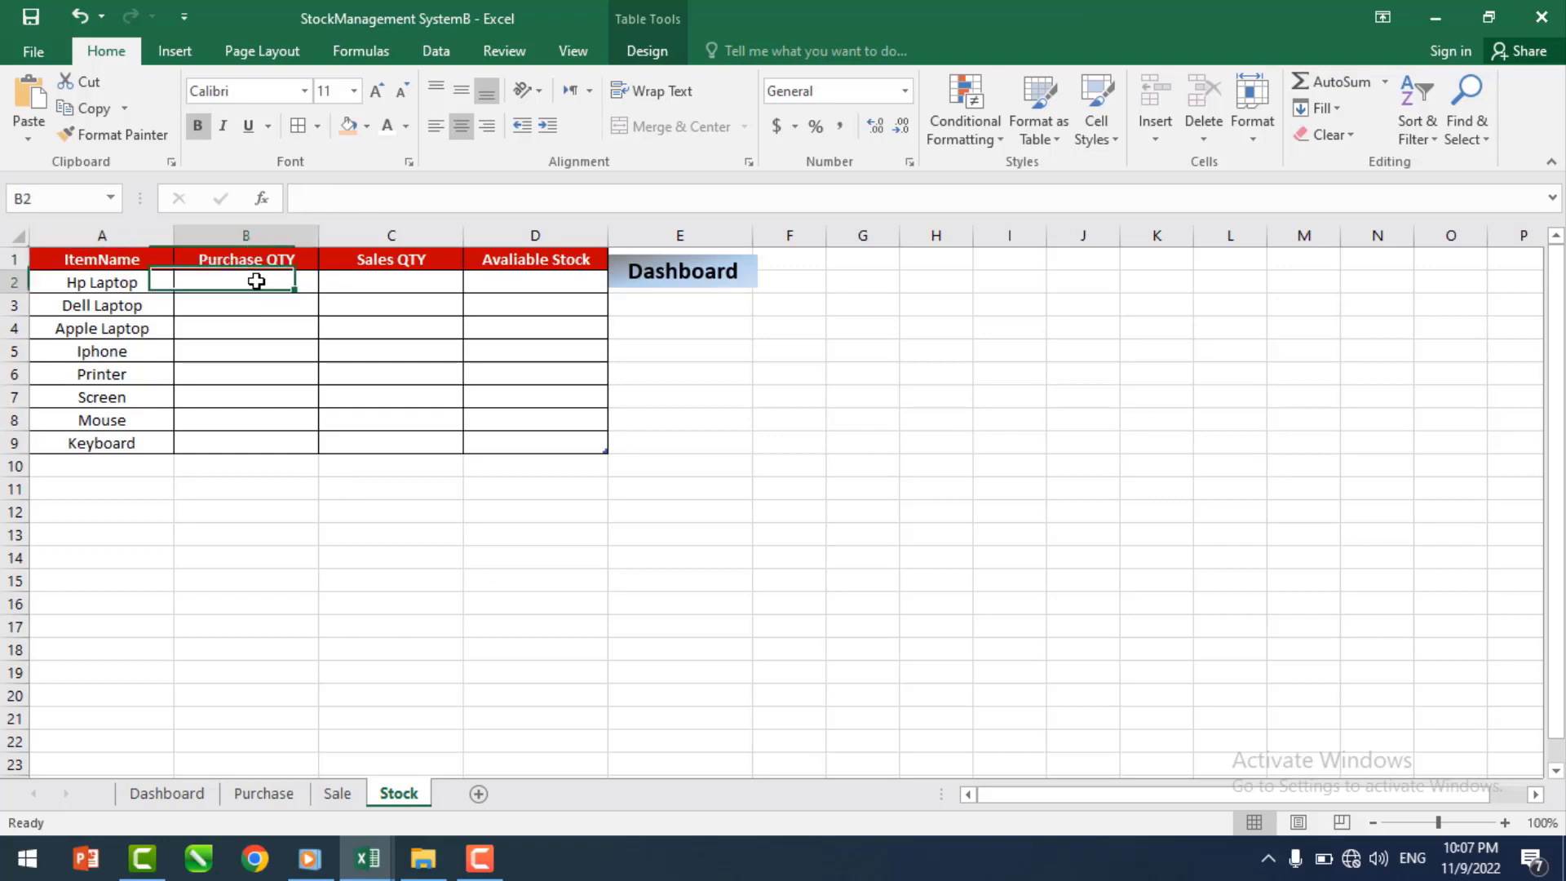
click(264, 792)
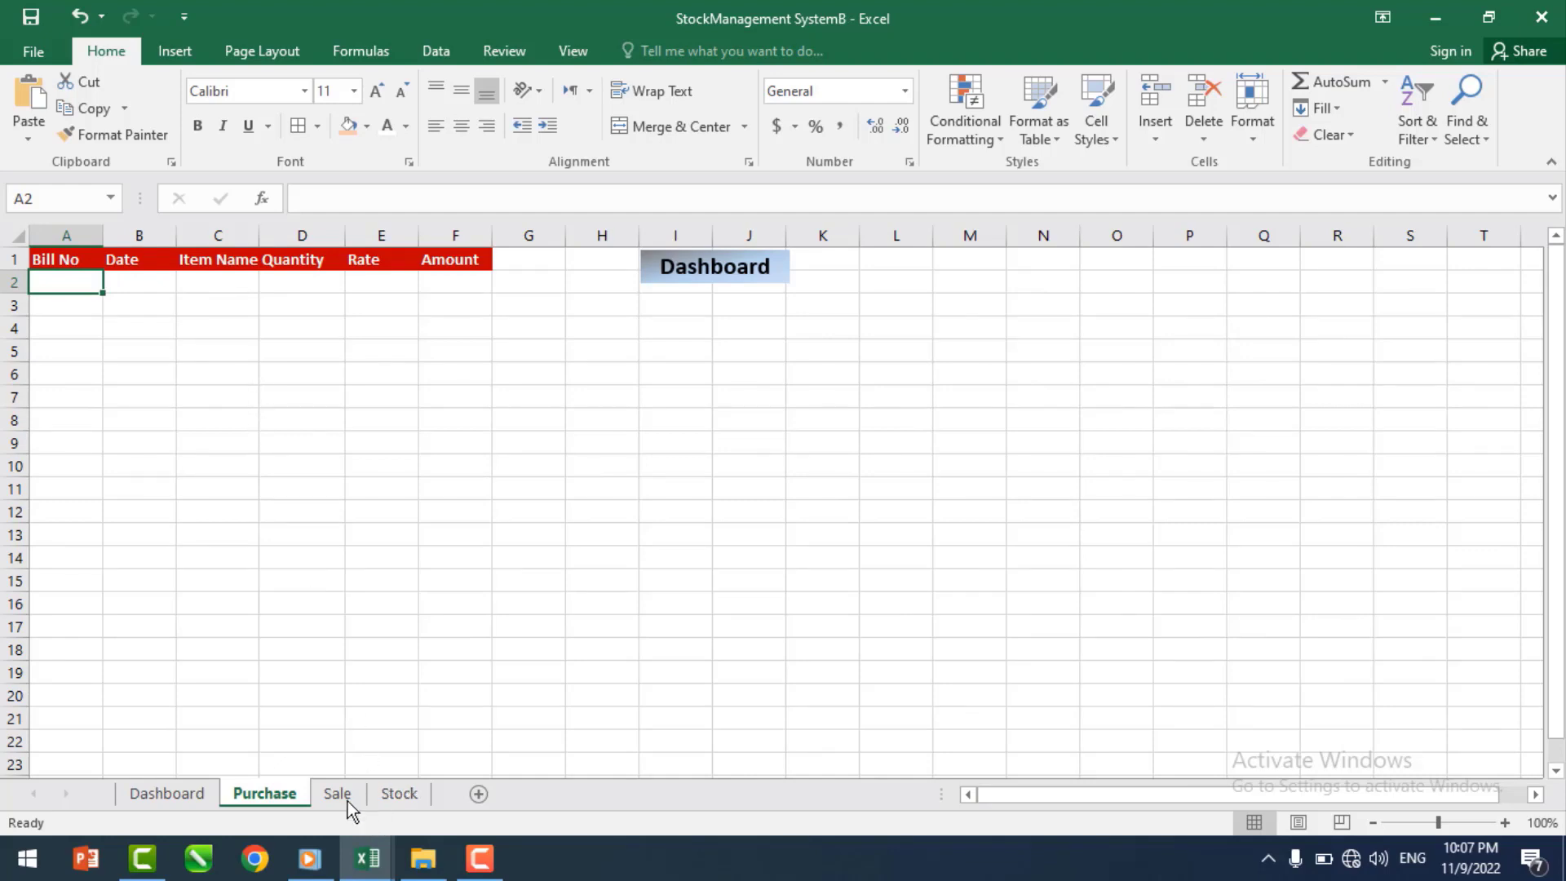
click(399, 793)
drag(248, 279, 241, 439)
drag(395, 284, 387, 445)
- Autofit the Quantity and Item Name columns on the Sale sheet to their headings
click(335, 798)
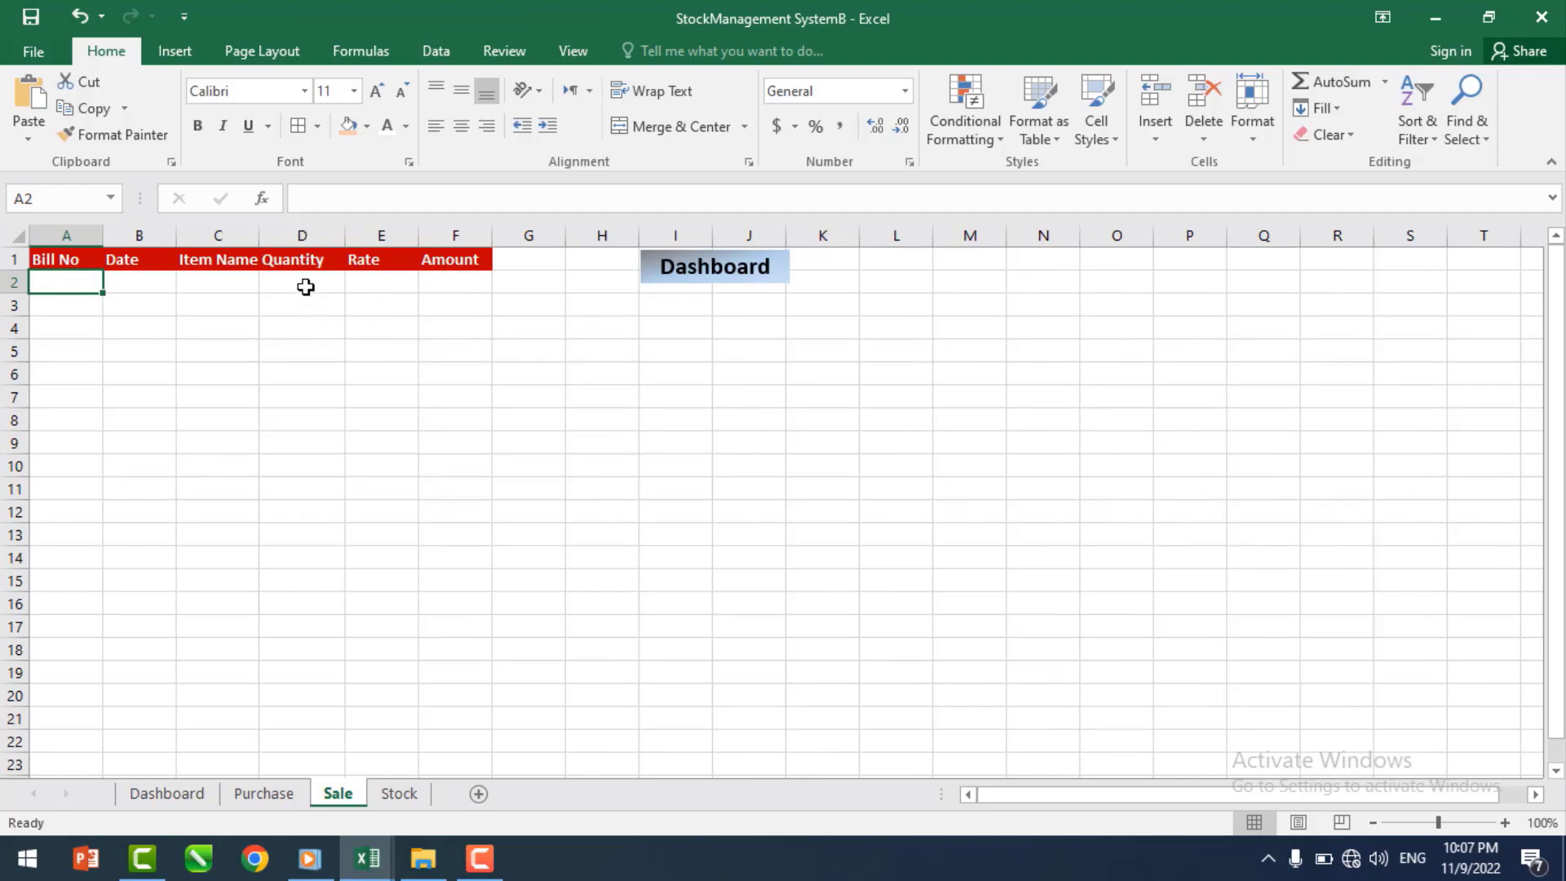
click(320, 233)
click(384, 303)
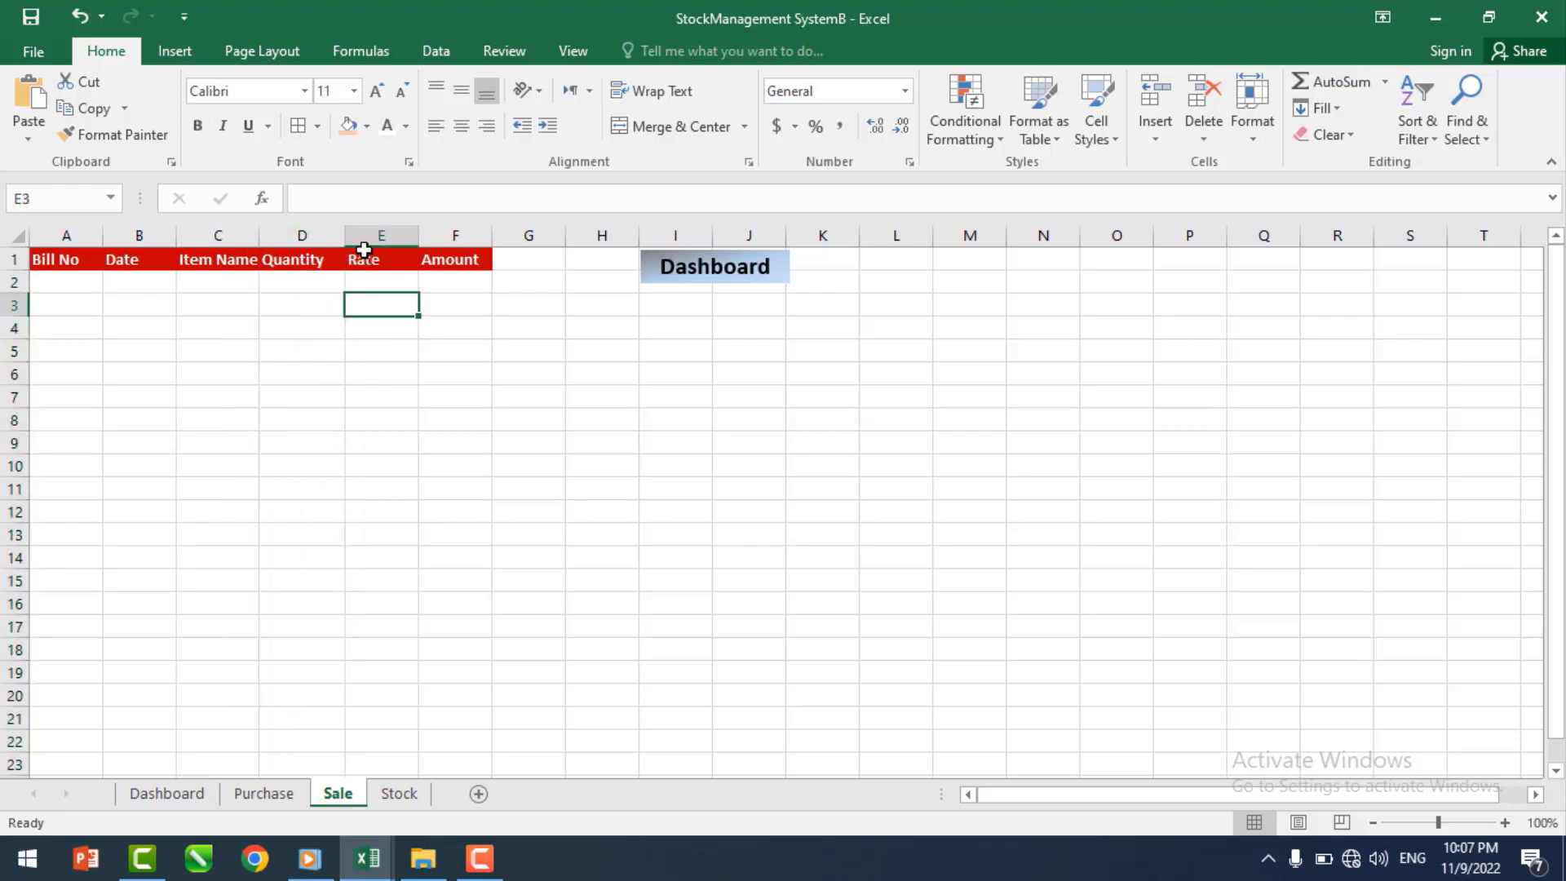
double_click(345, 235)
double_click(258, 234)
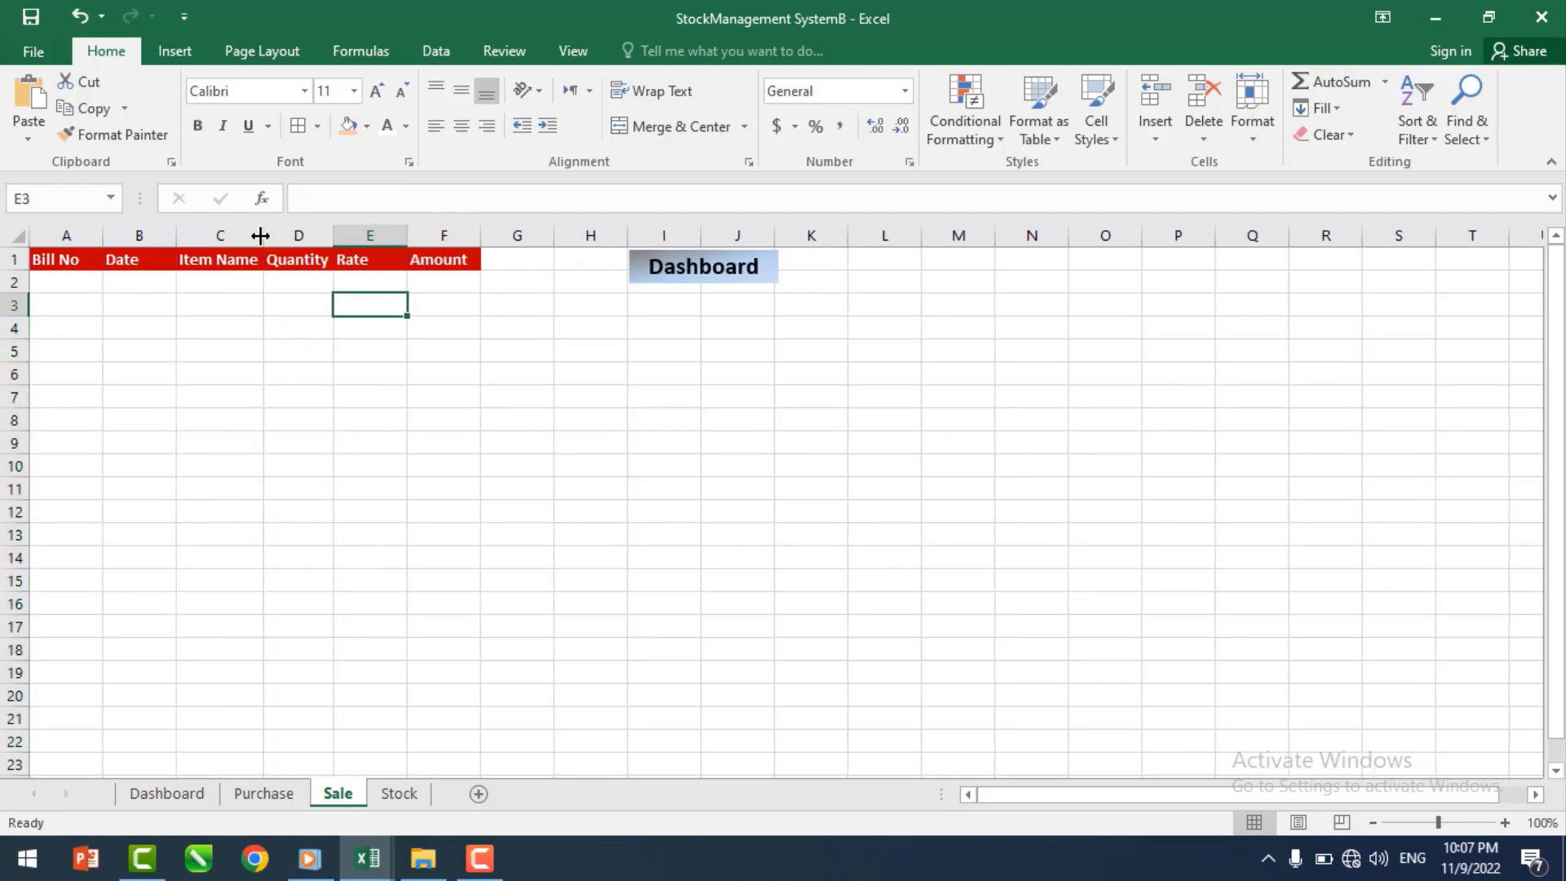
click(304, 374)
click(308, 261)
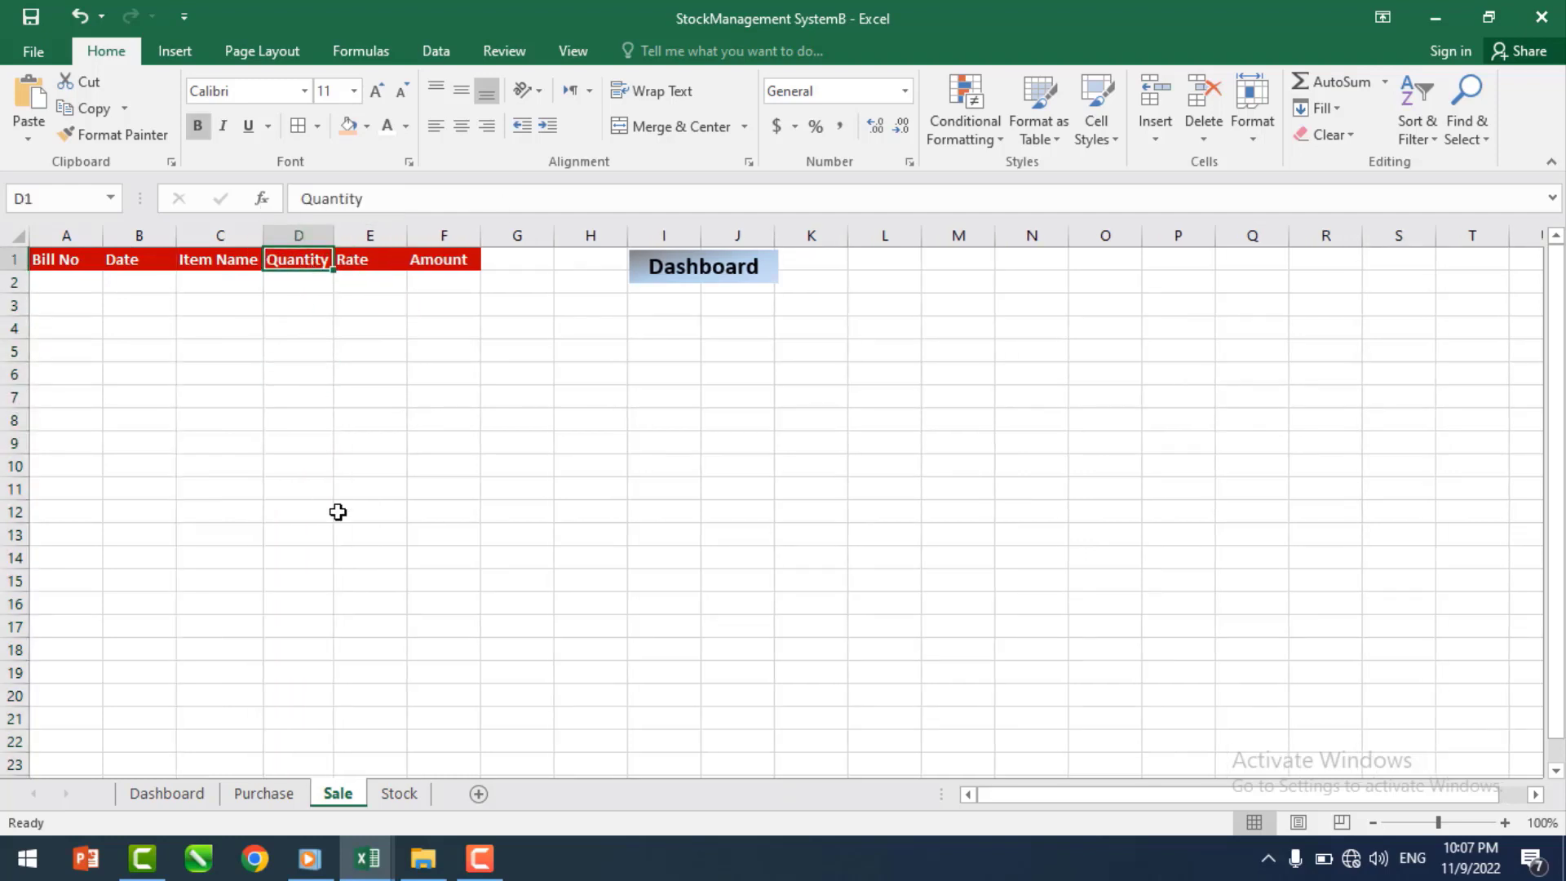
- Widen the Quantity and Item Name columns on the Purchase sheet so their headings are clearly separated
click(262, 793)
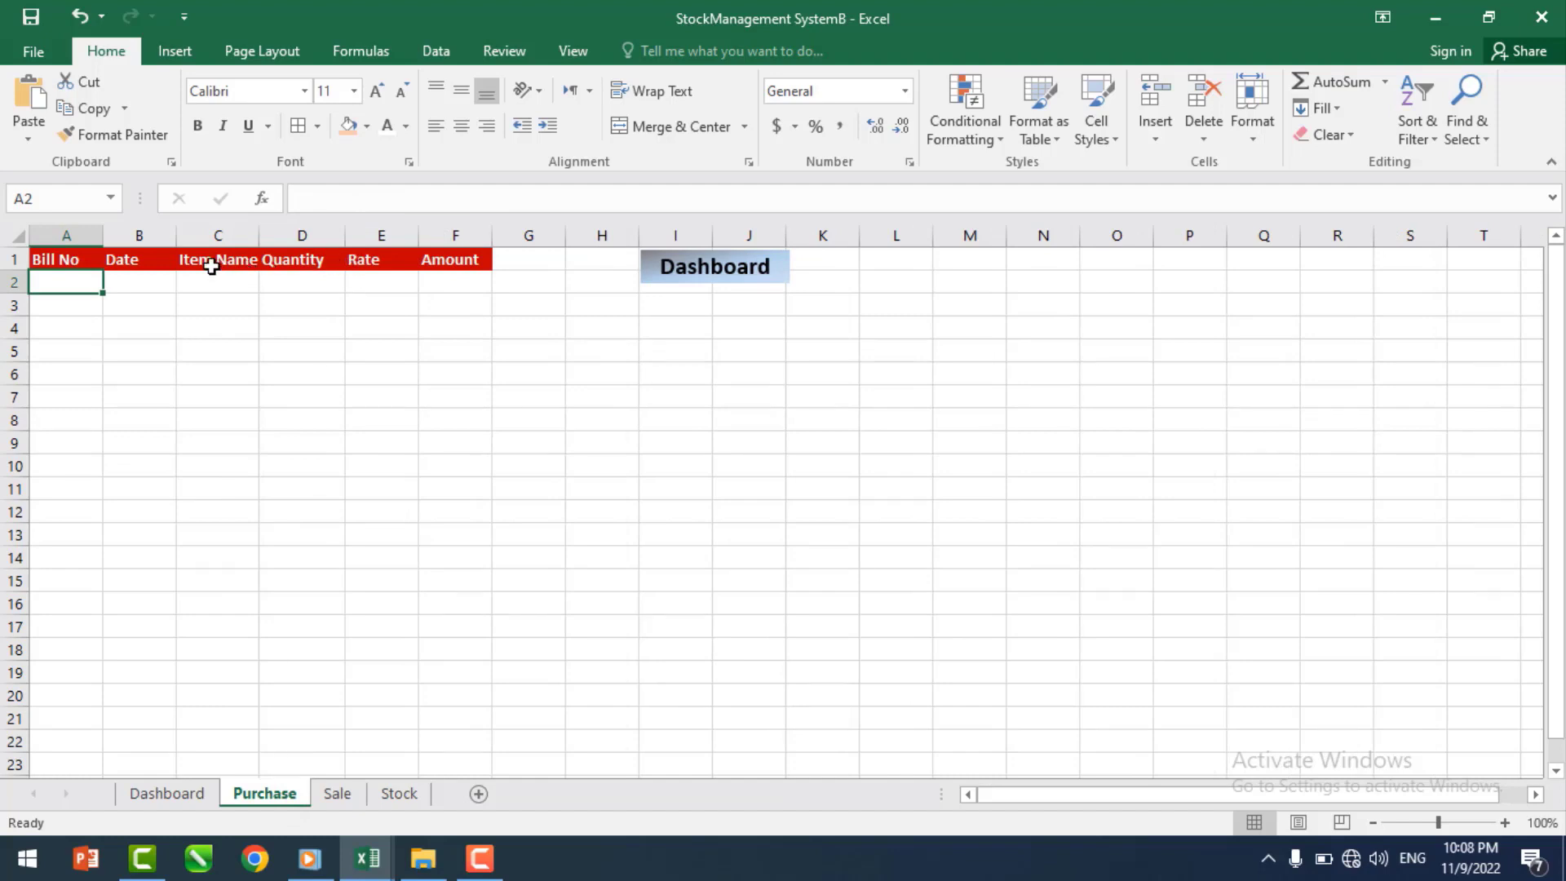
drag(345, 235, 363, 235)
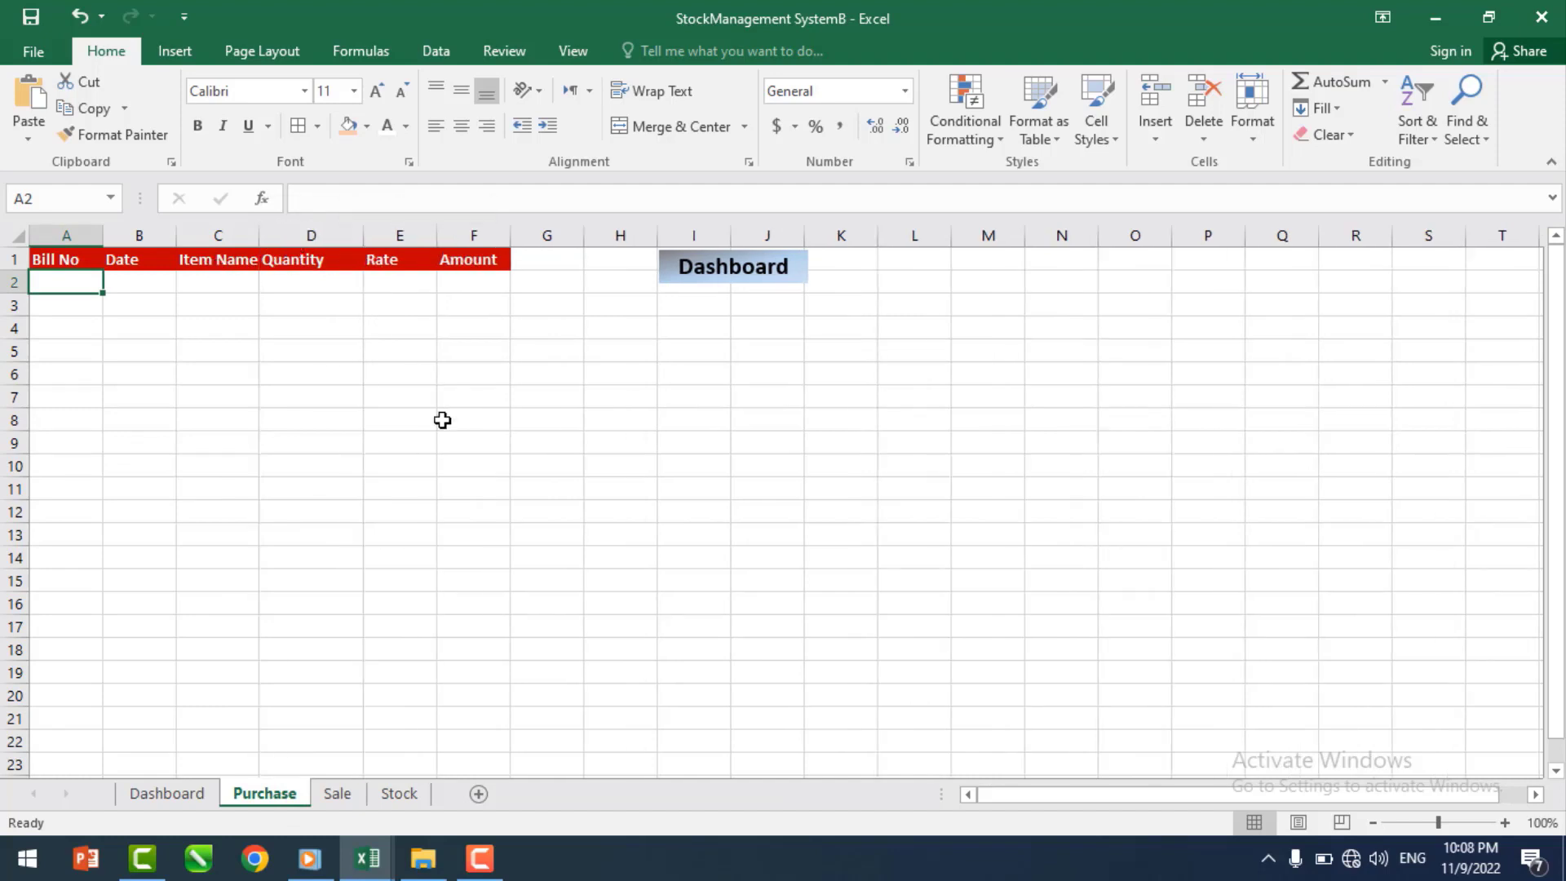
click(430, 487)
drag(260, 236, 287, 236)
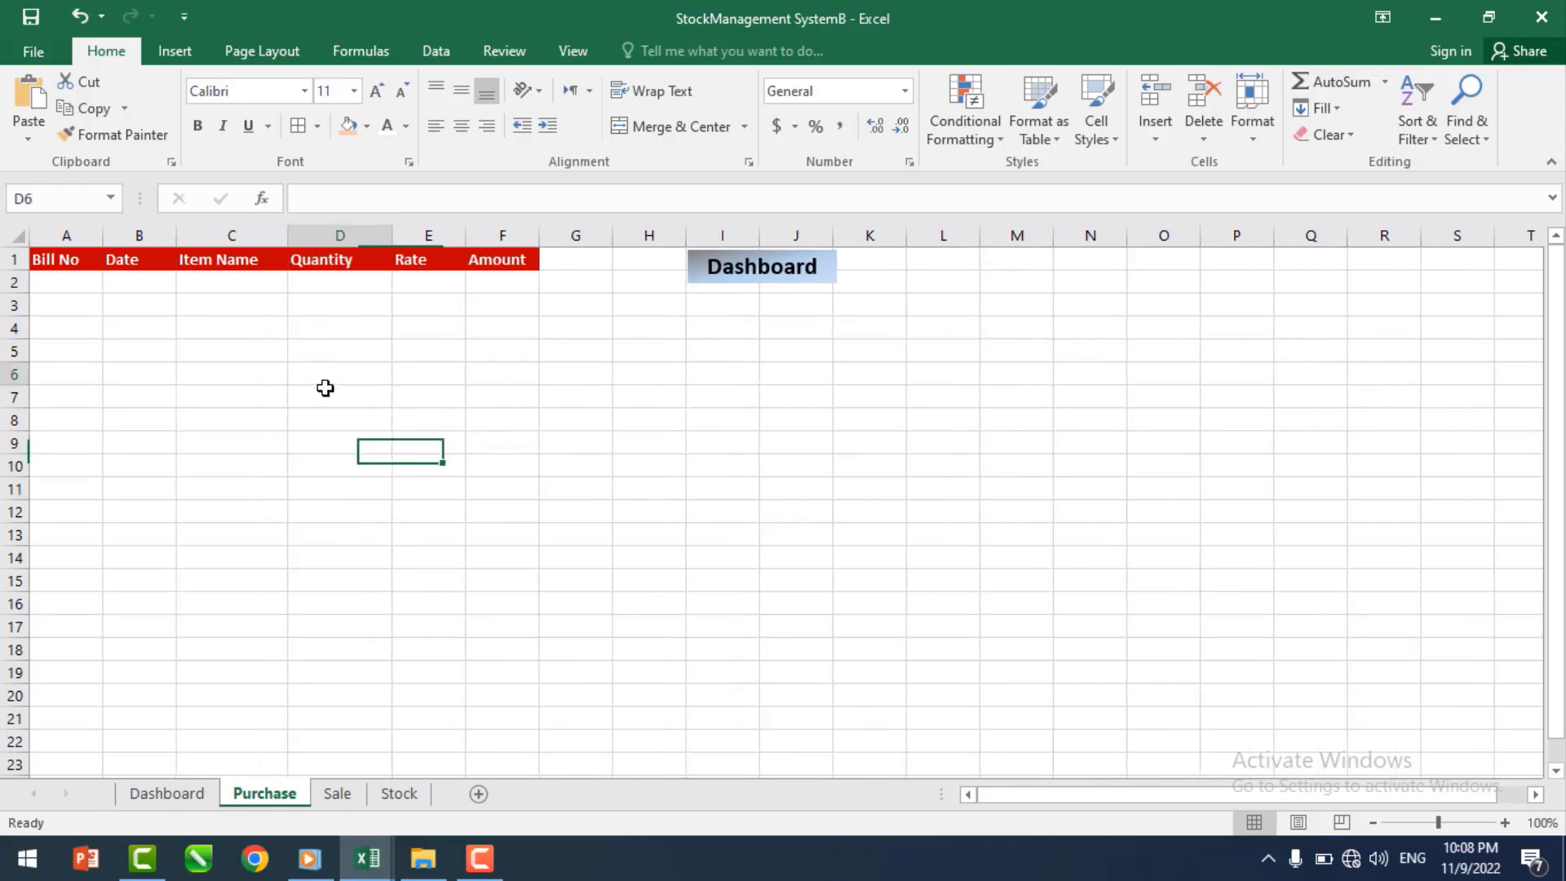
drag(325, 382, 327, 398)
- Start a SUMIF formula in cell B2 of the Stock sheet with Purchase!C:C as the range
click(398, 793)
click(280, 281)
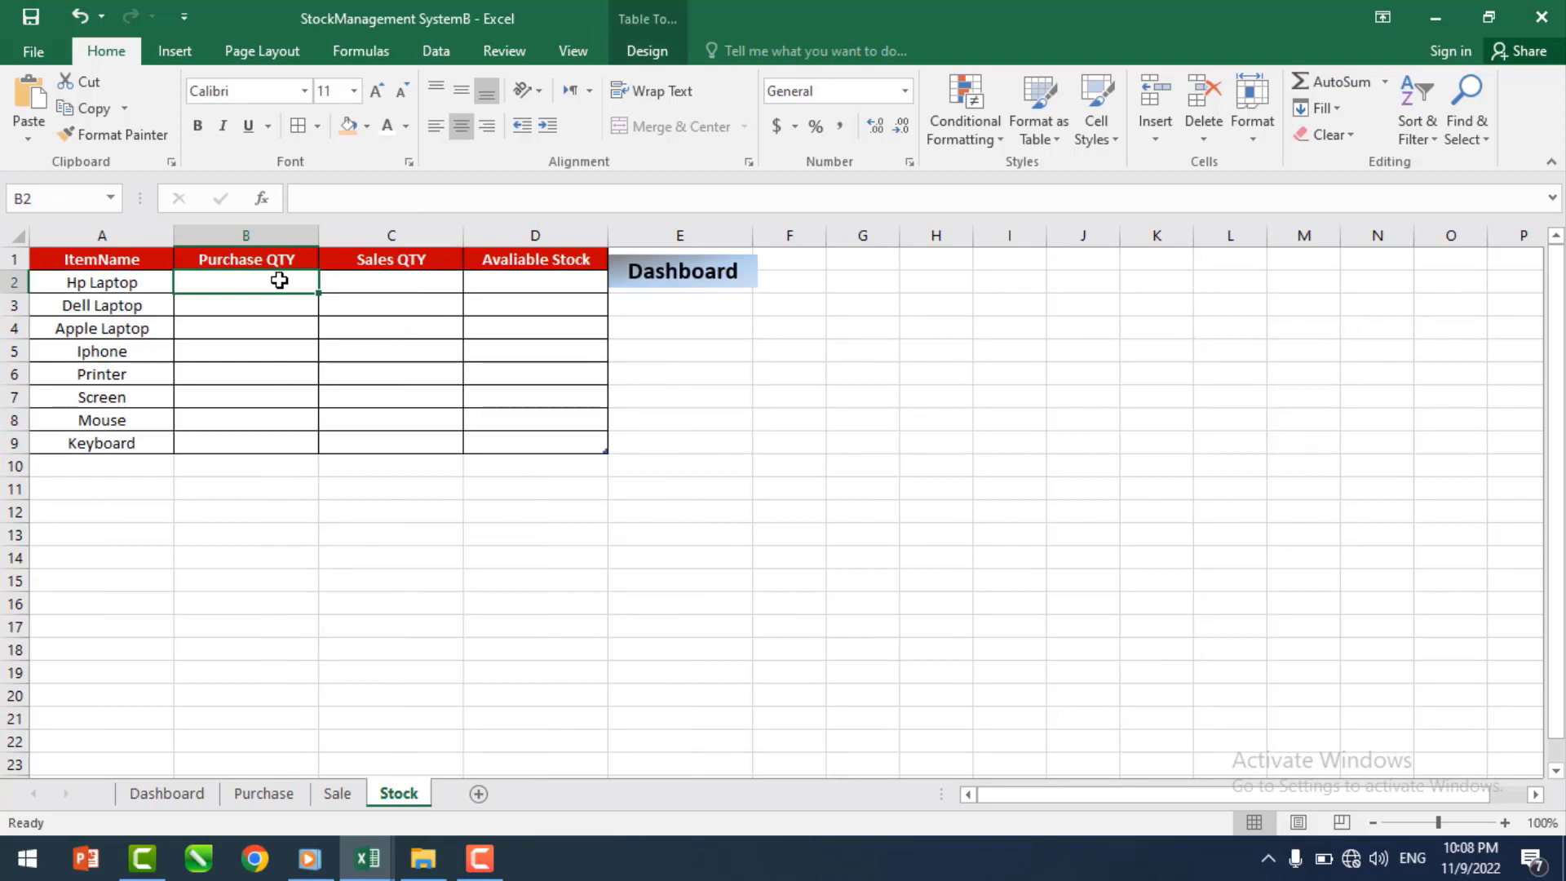
text(=sumif)
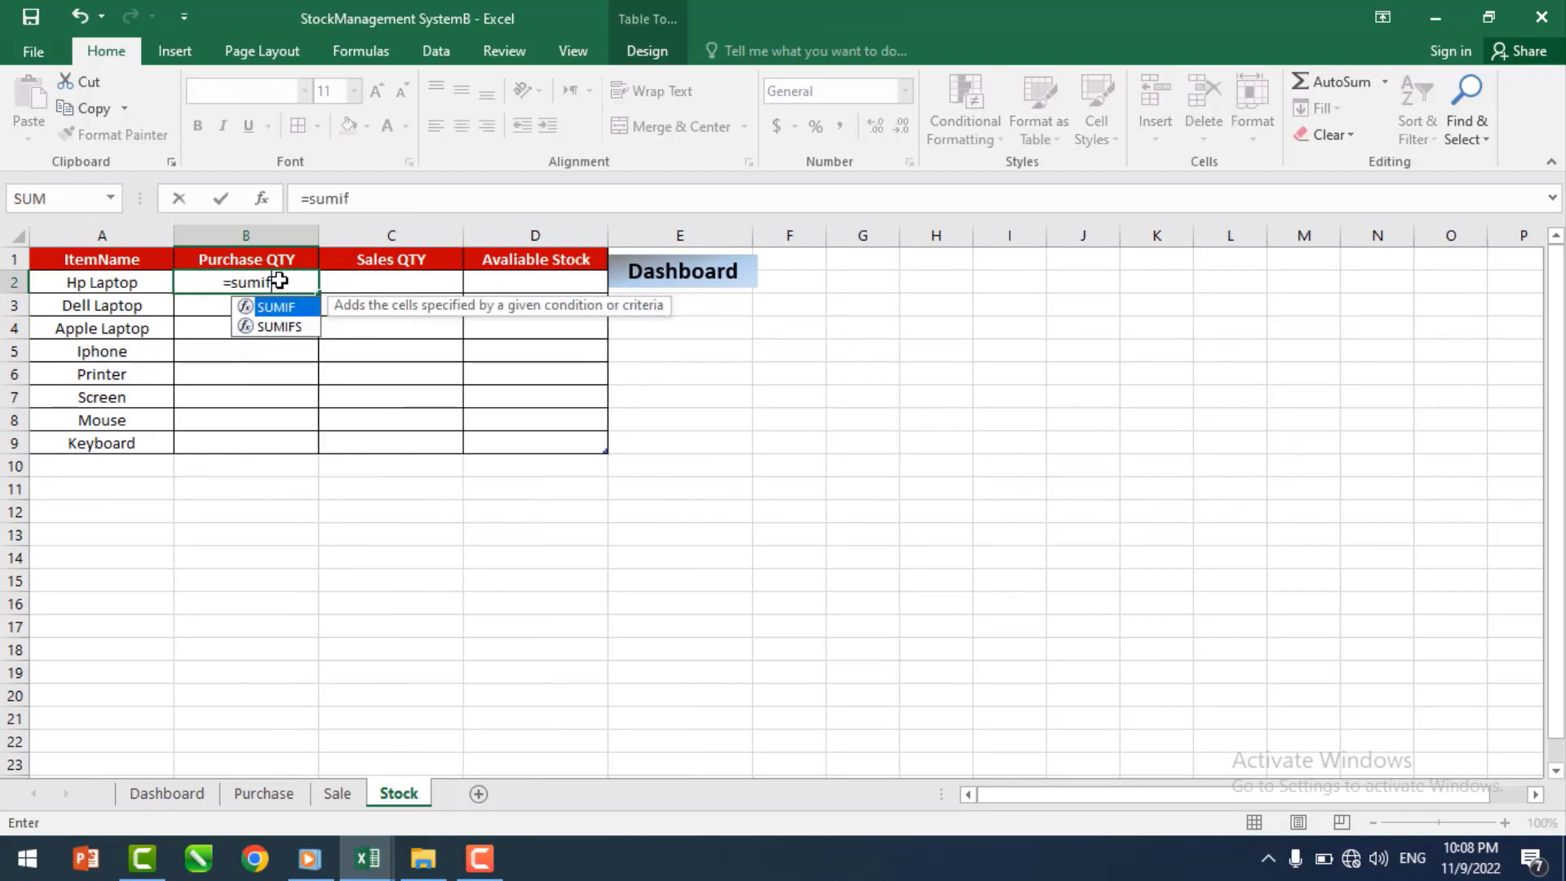
key(Tab)
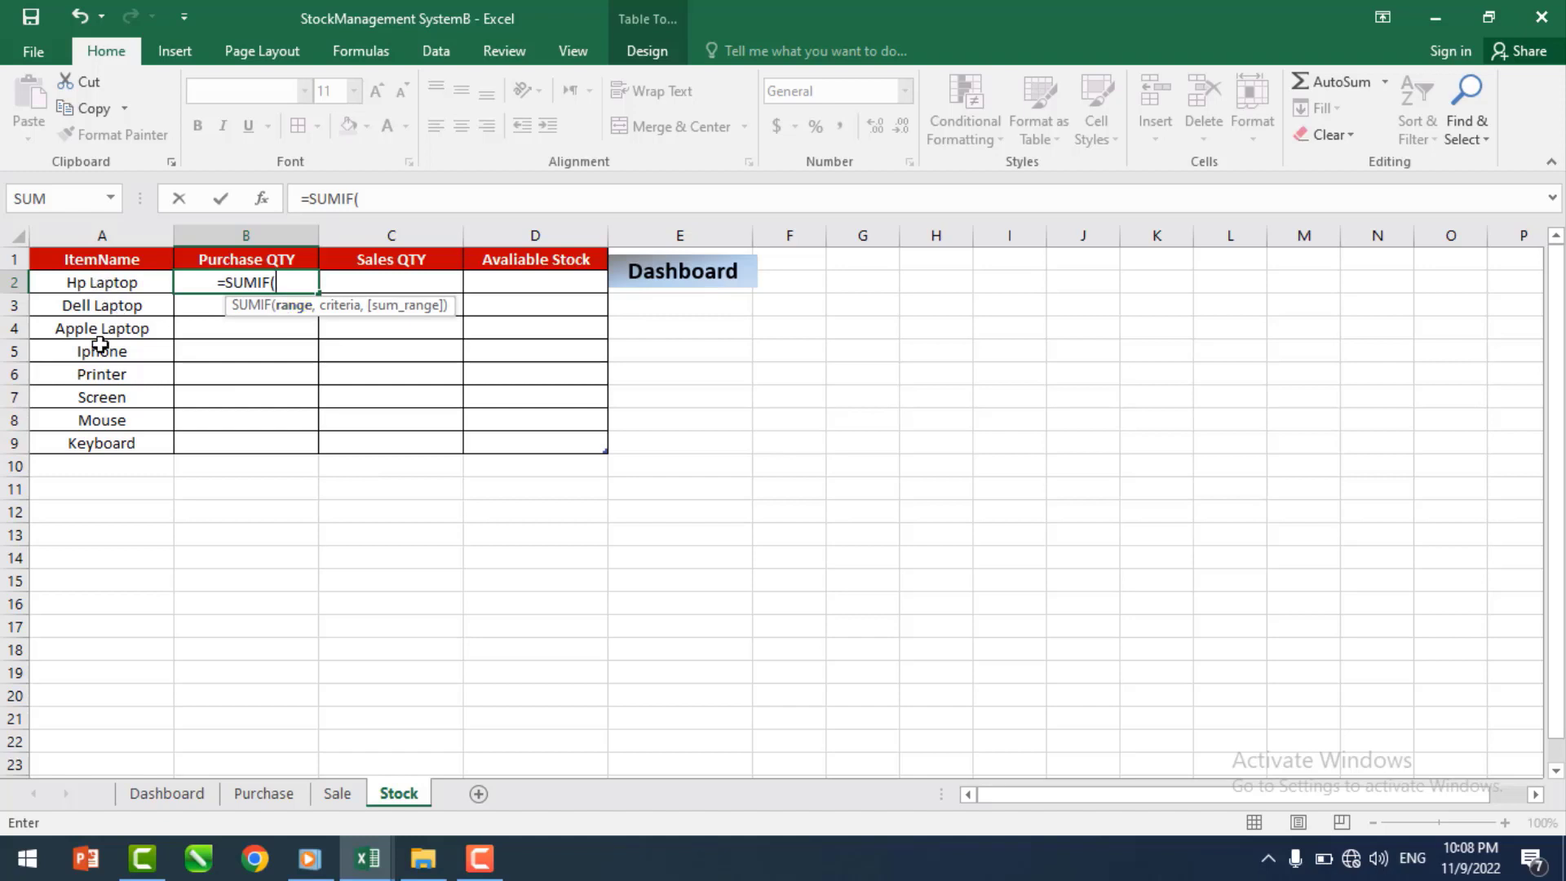
click(266, 791)
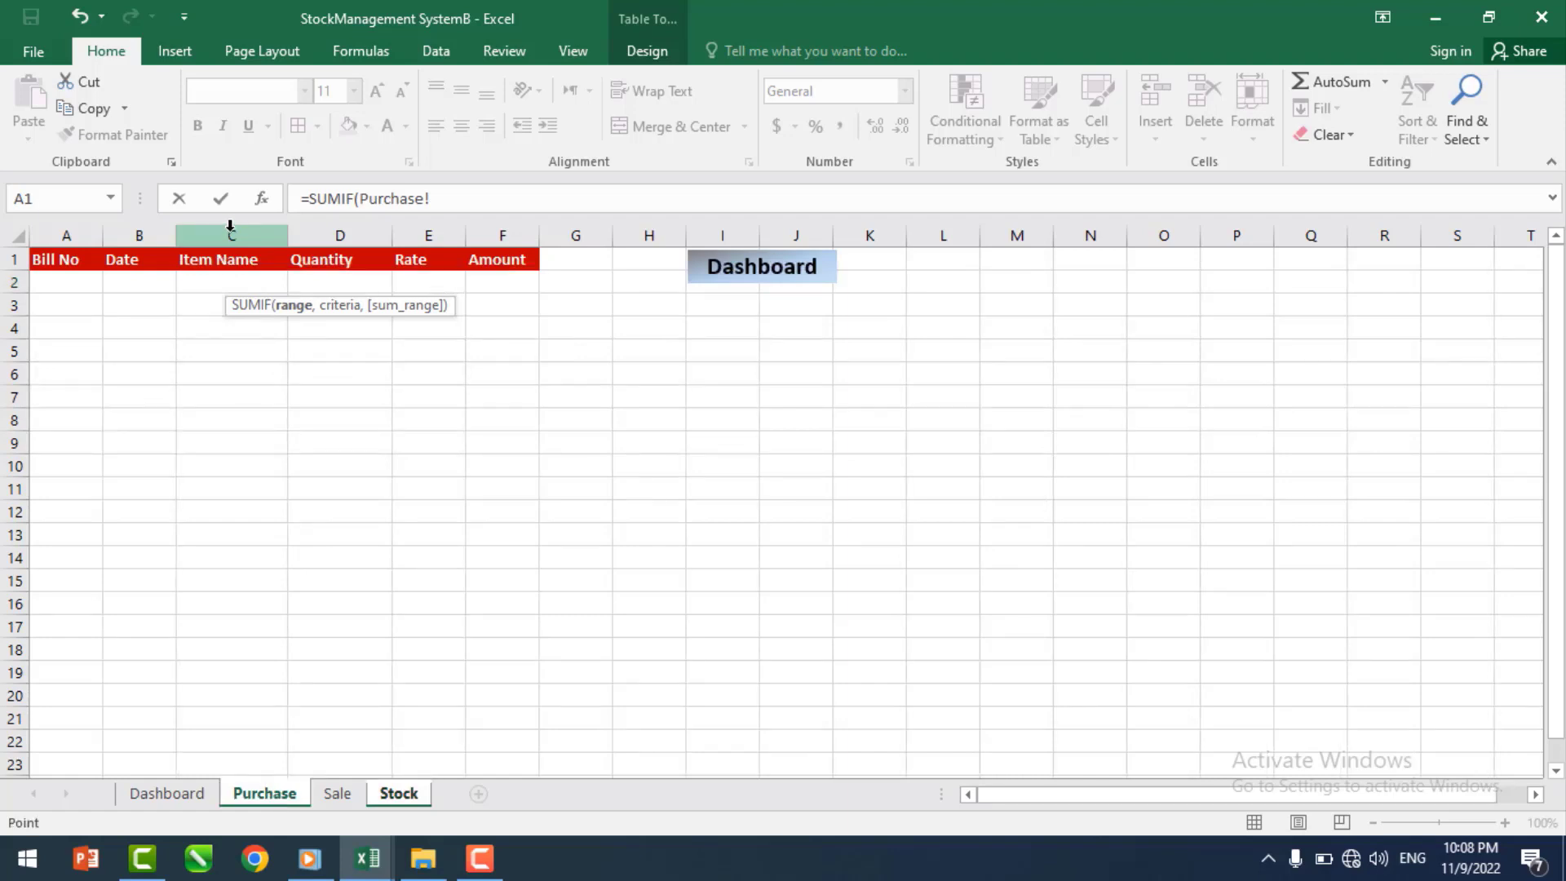
click(230, 226)
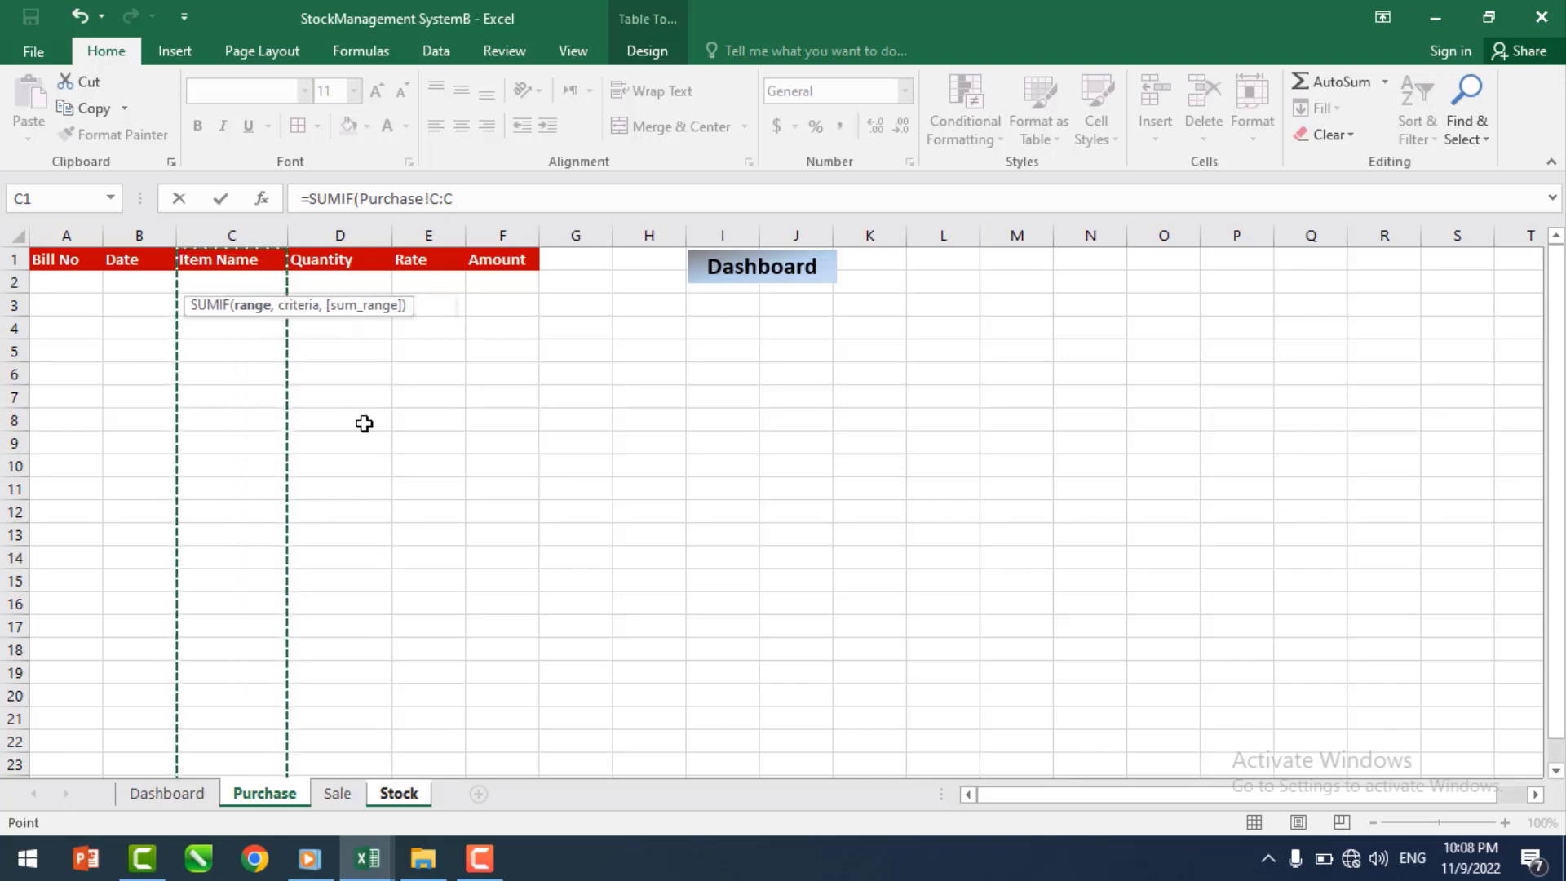
text(,)
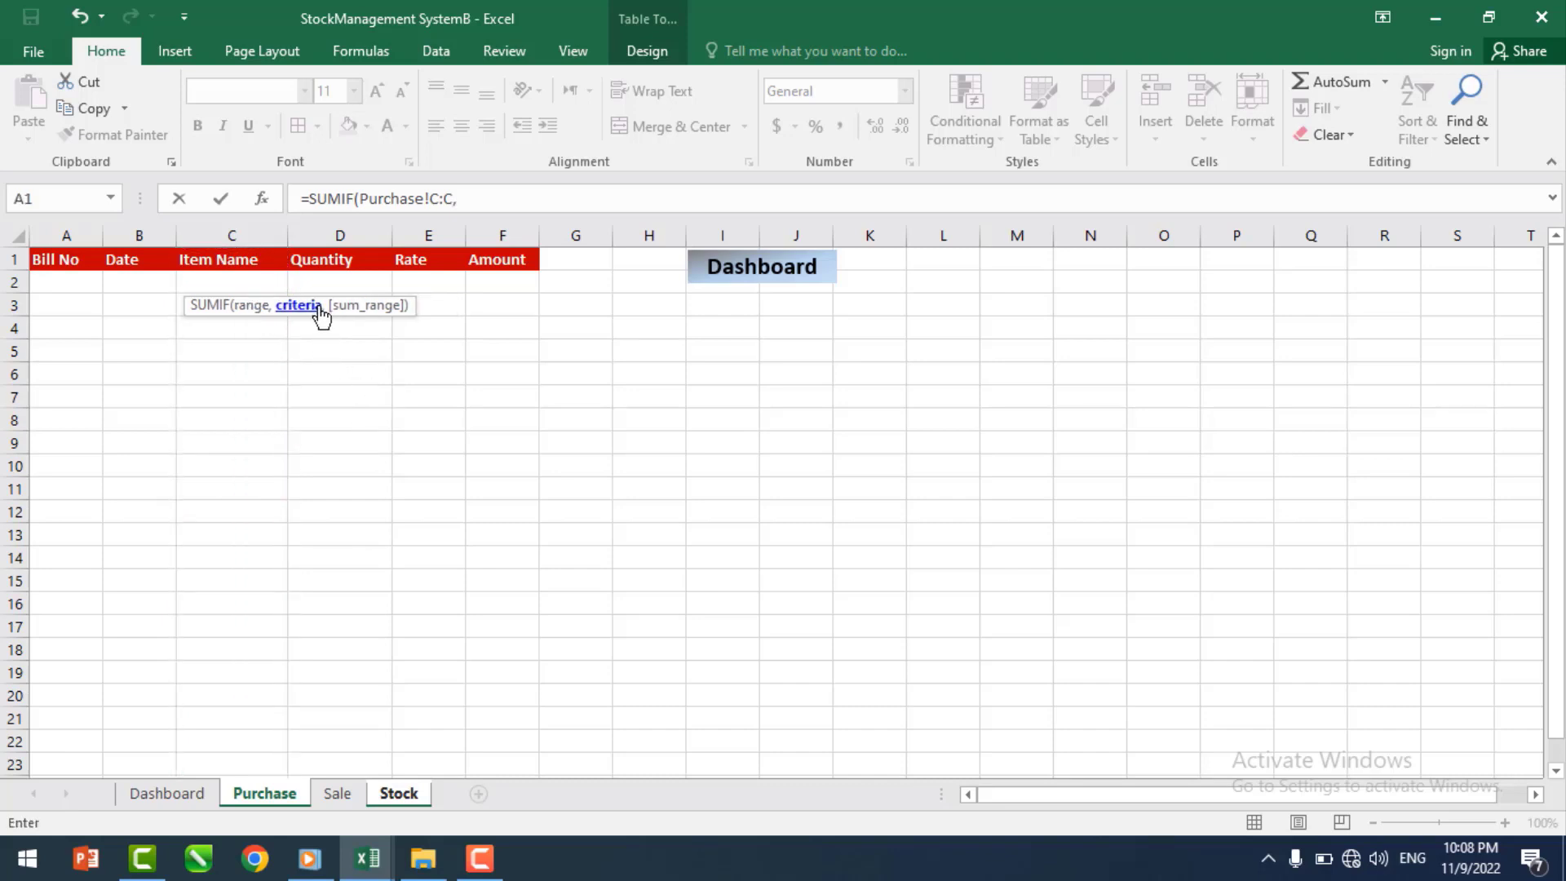
click(399, 793)
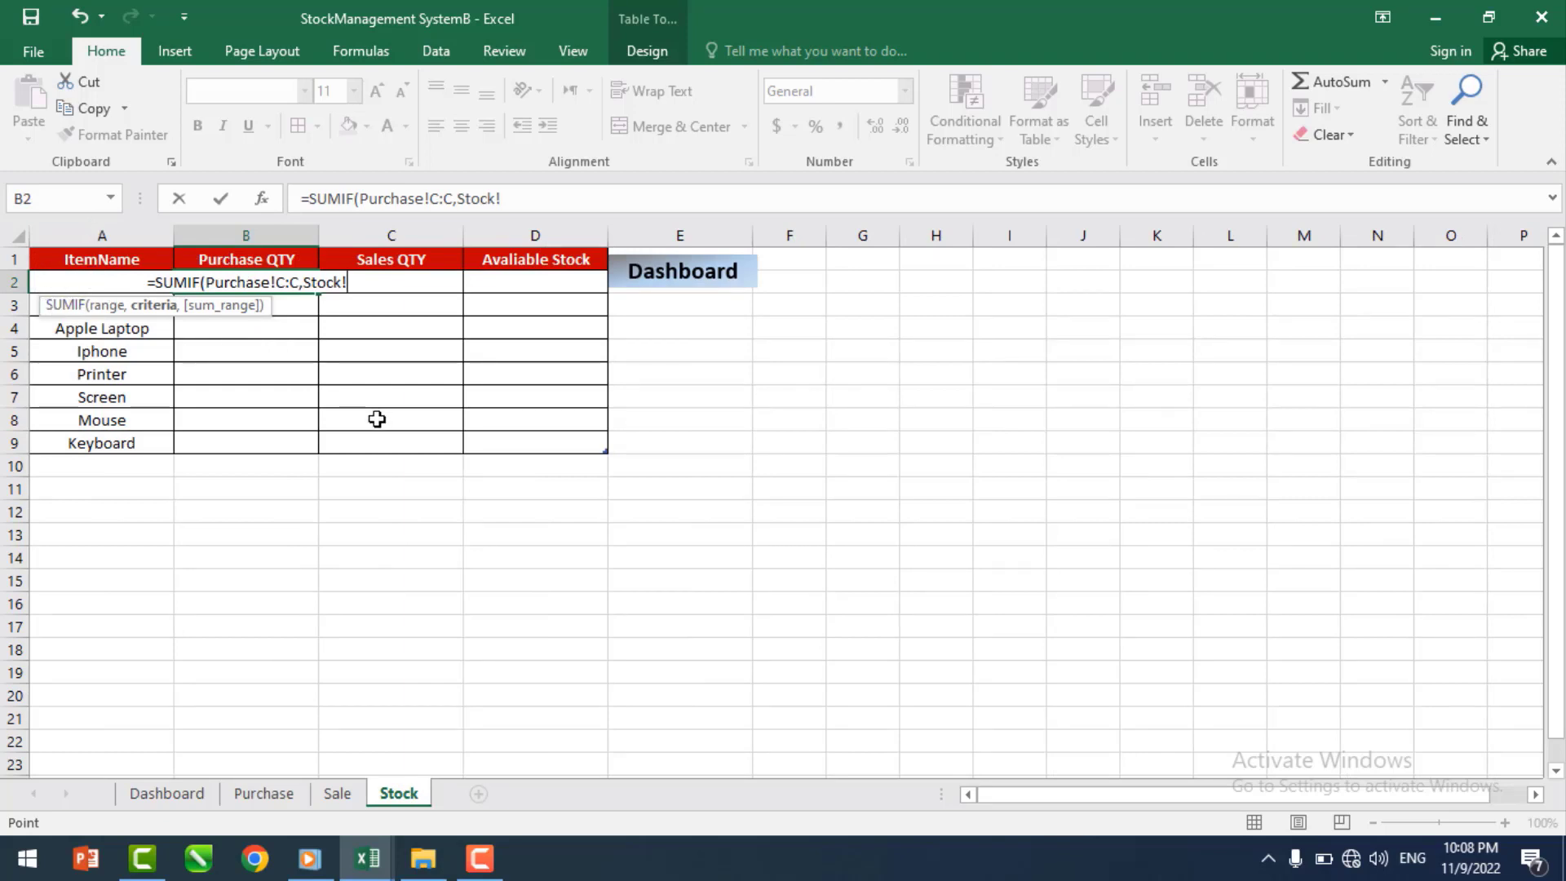
key(Left)
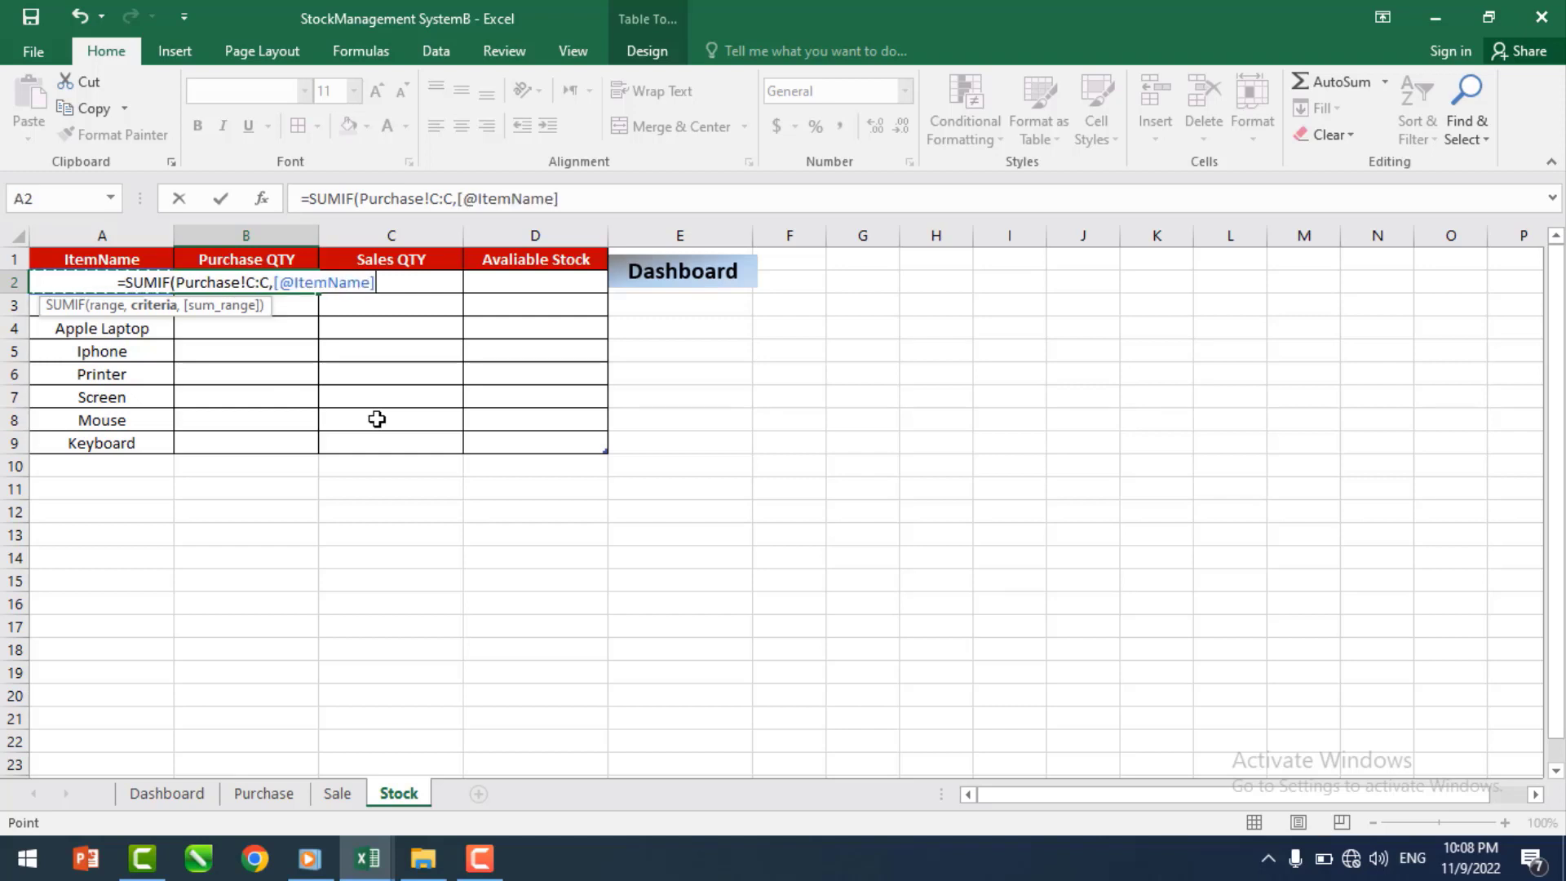
text(,)
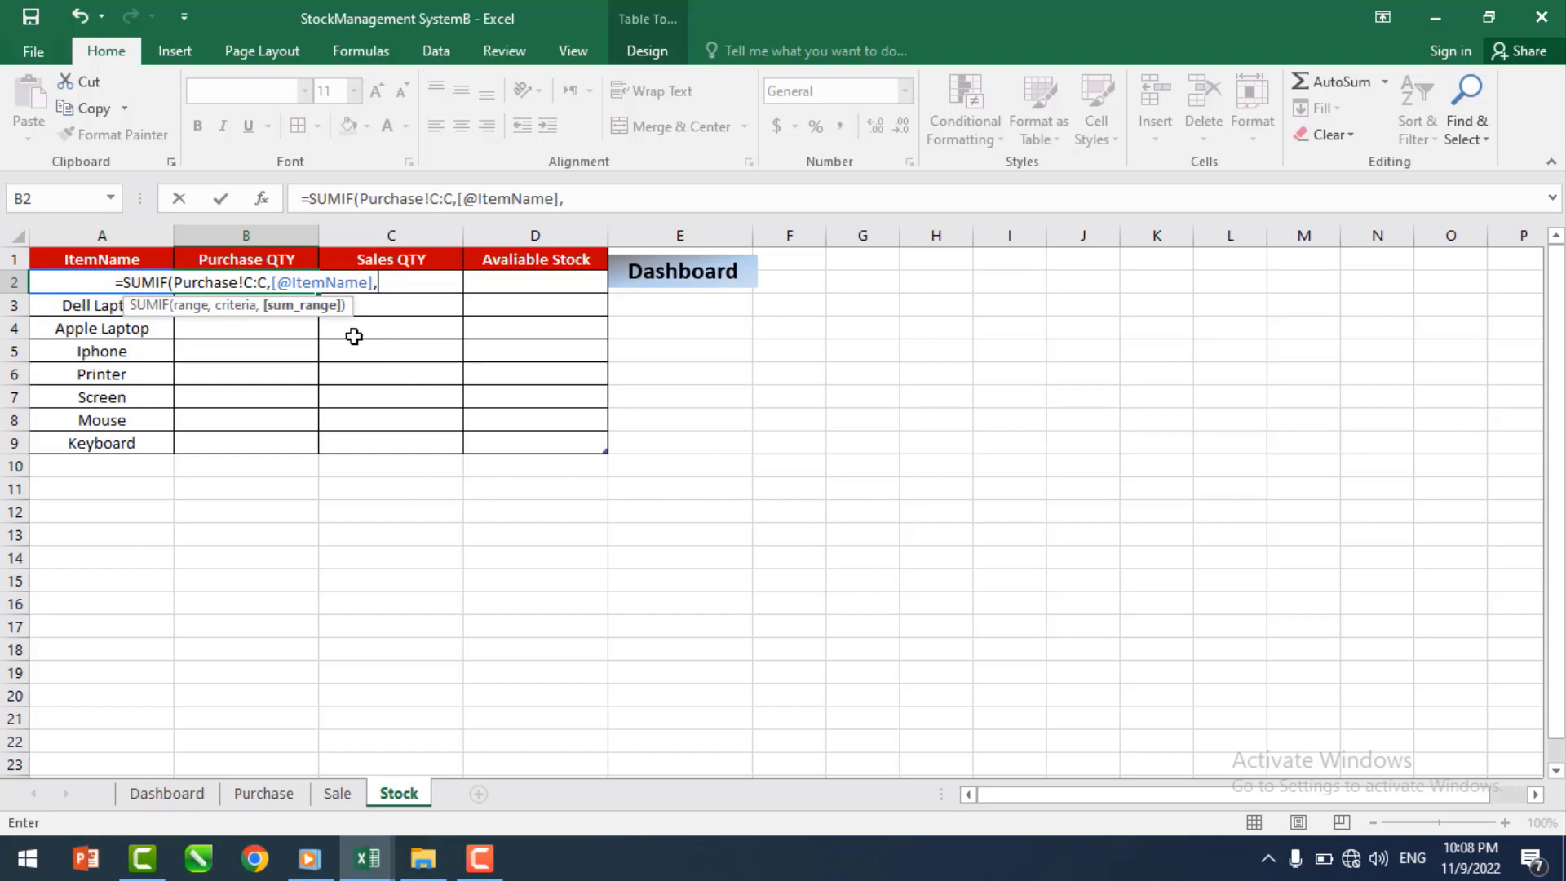
click(261, 791)
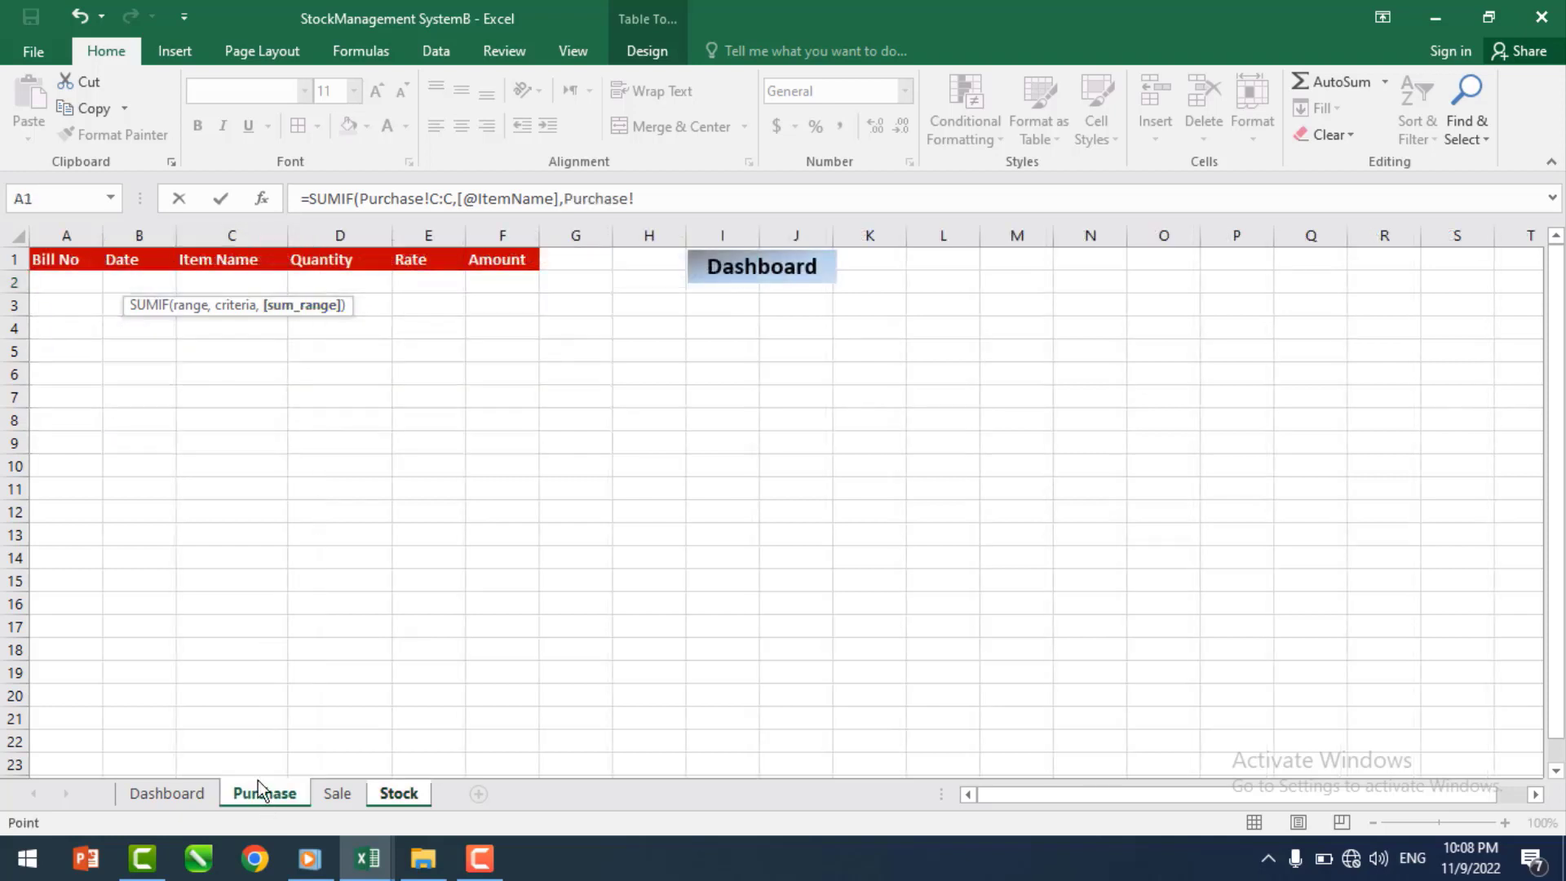
click(346, 234)
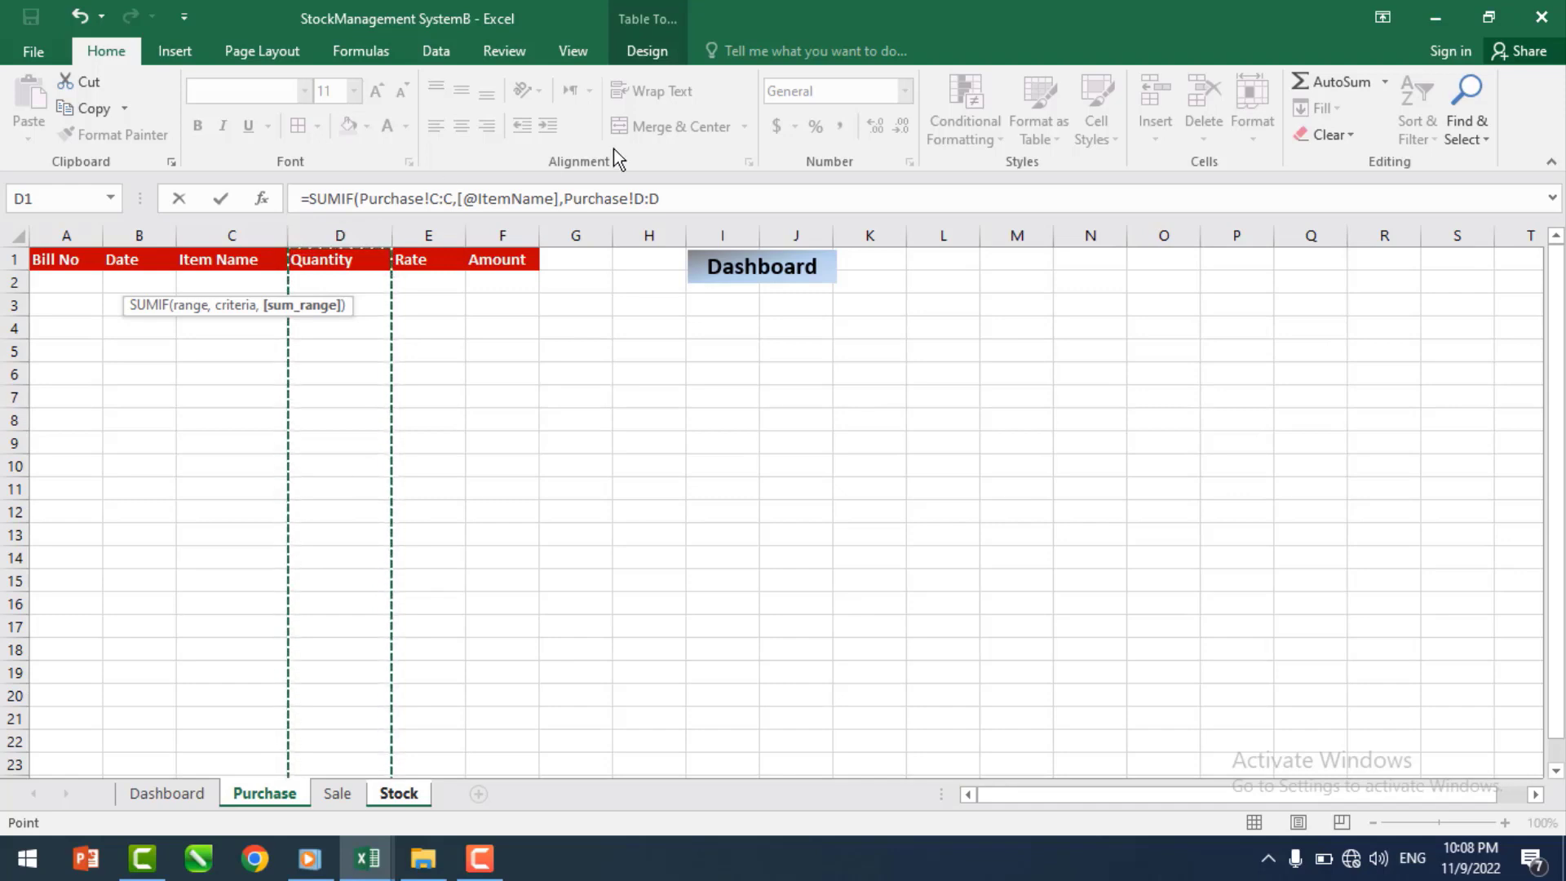
click(698, 196)
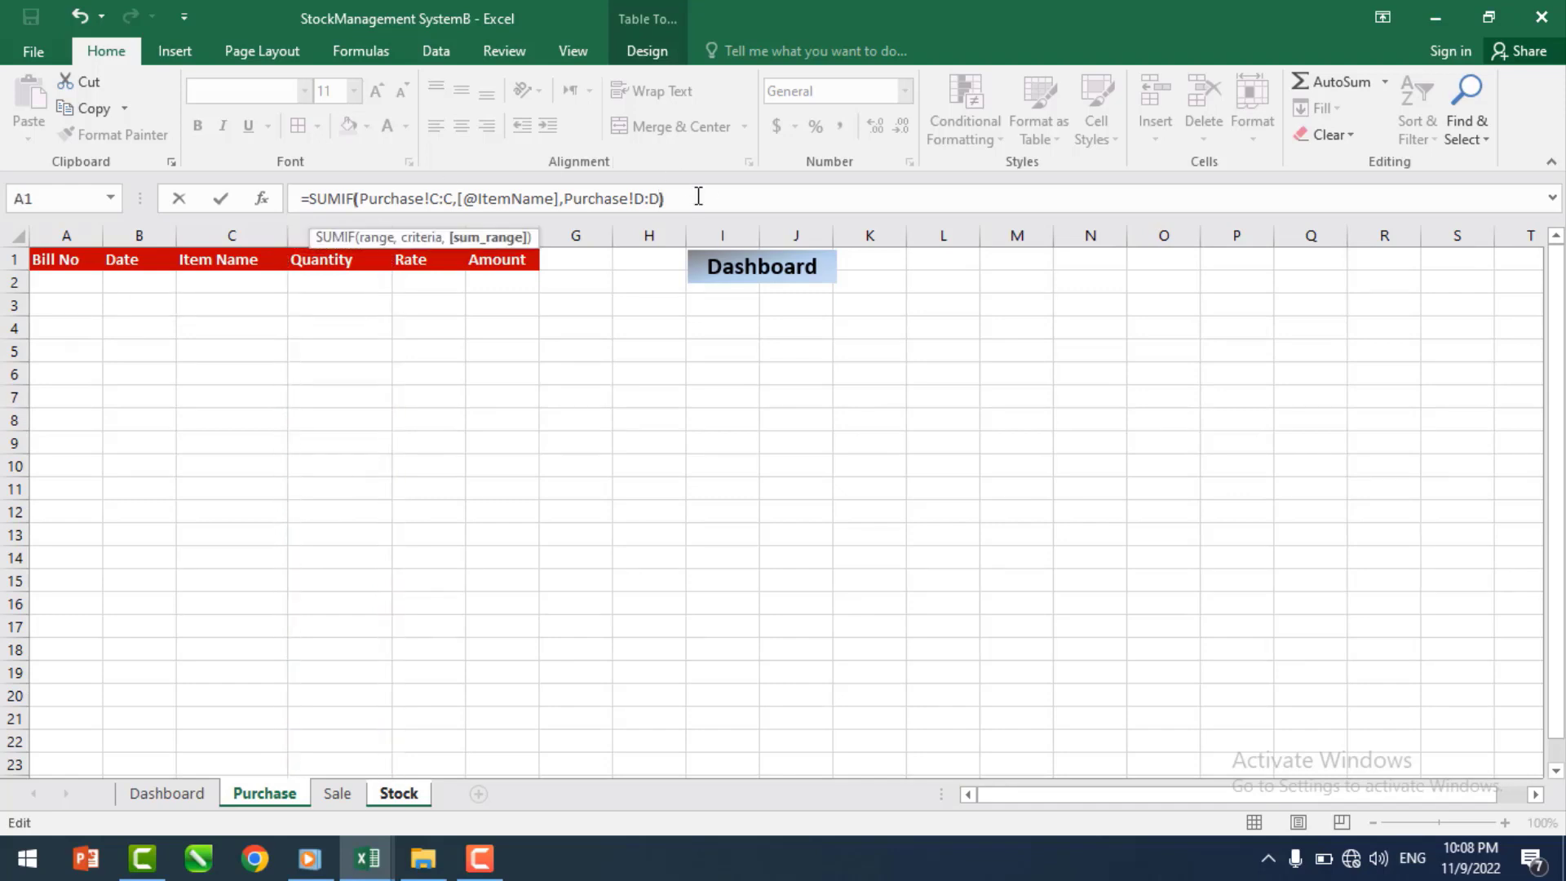
key(Return)
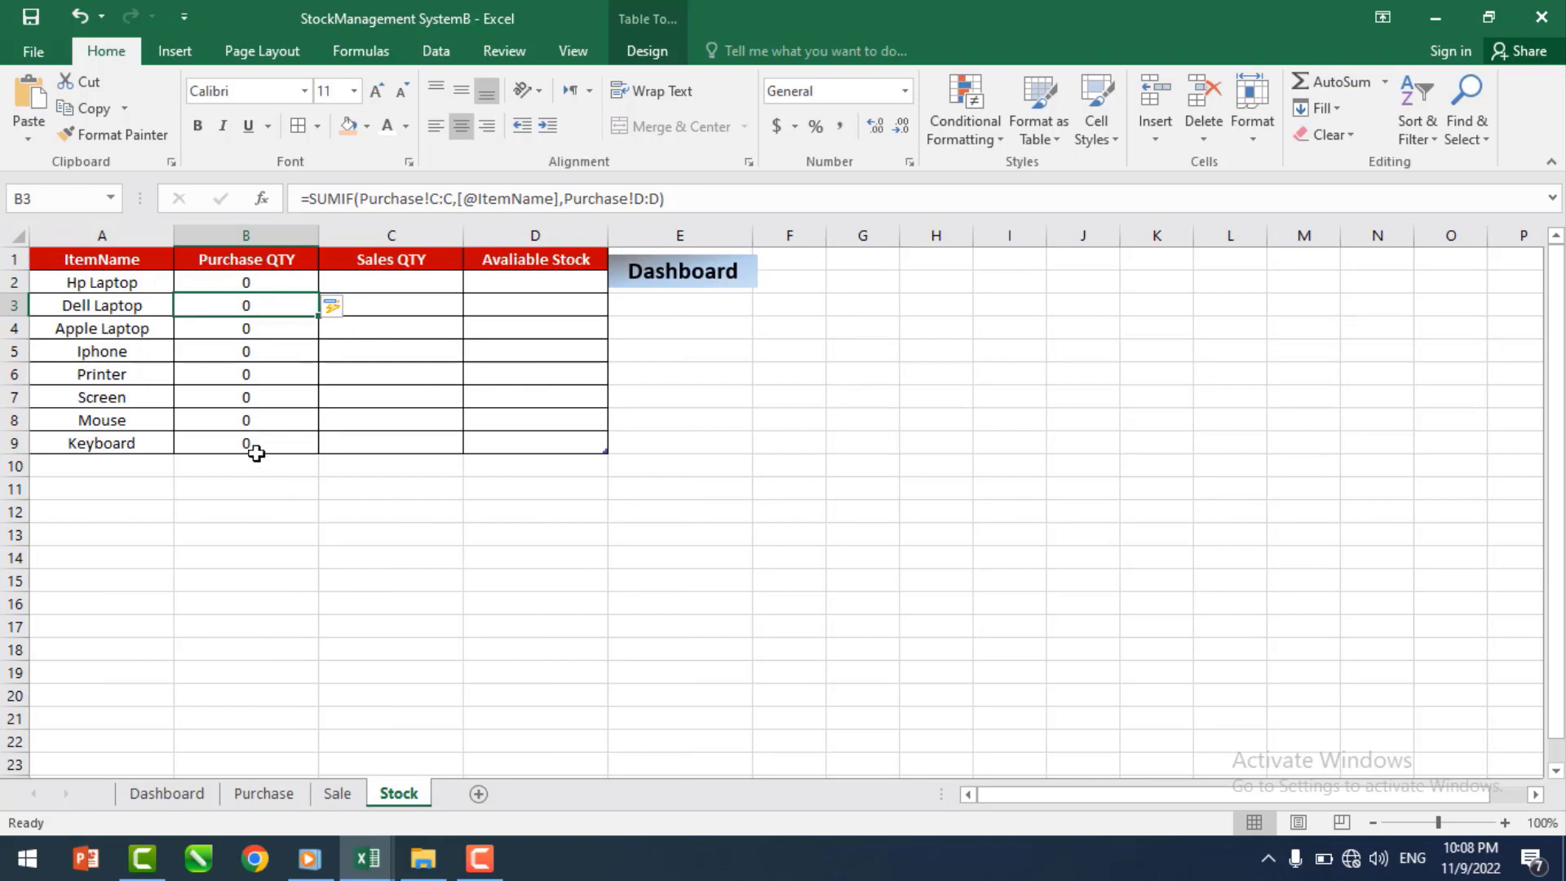
- Check the SUMIF formula in several lower rows of the Purchase QTY column, including Apple Laptop and Keyboard
click(262, 330)
click(263, 372)
click(265, 447)
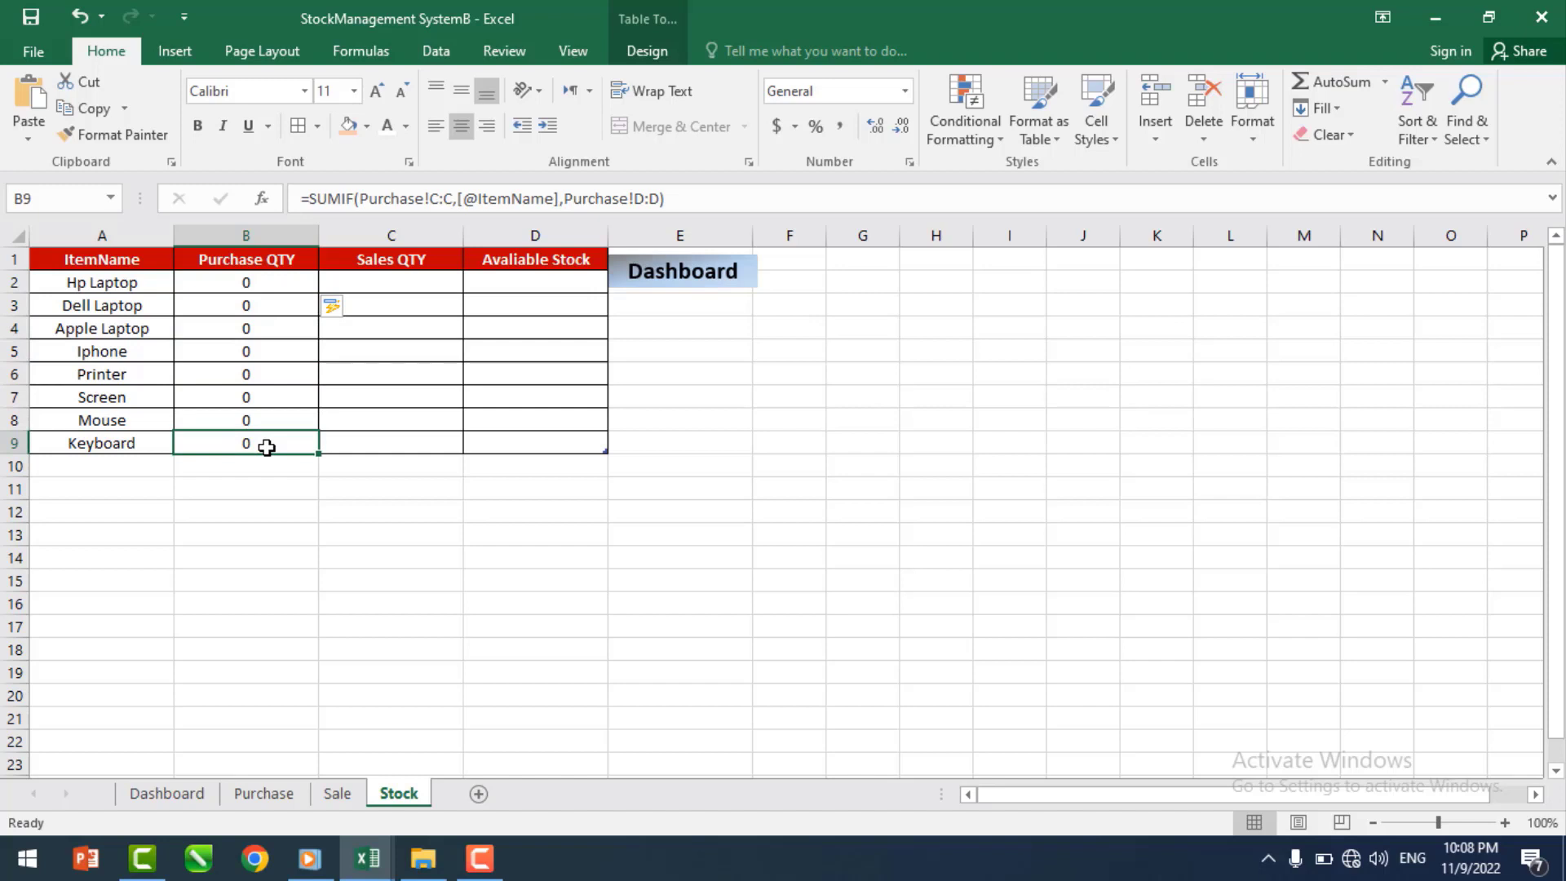
double_click(269, 328)
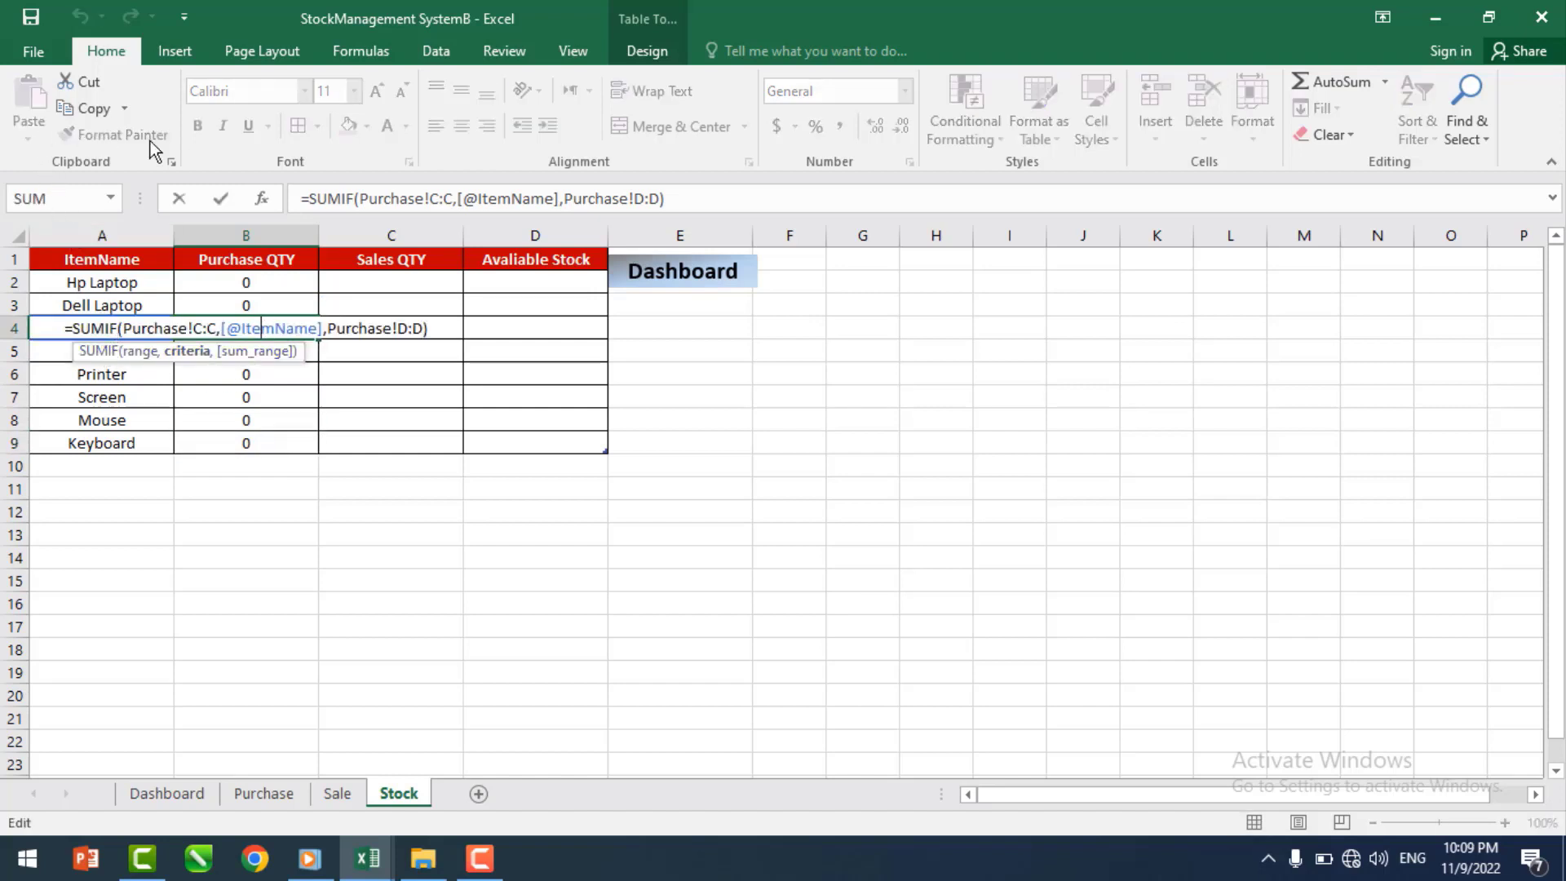
click(221, 200)
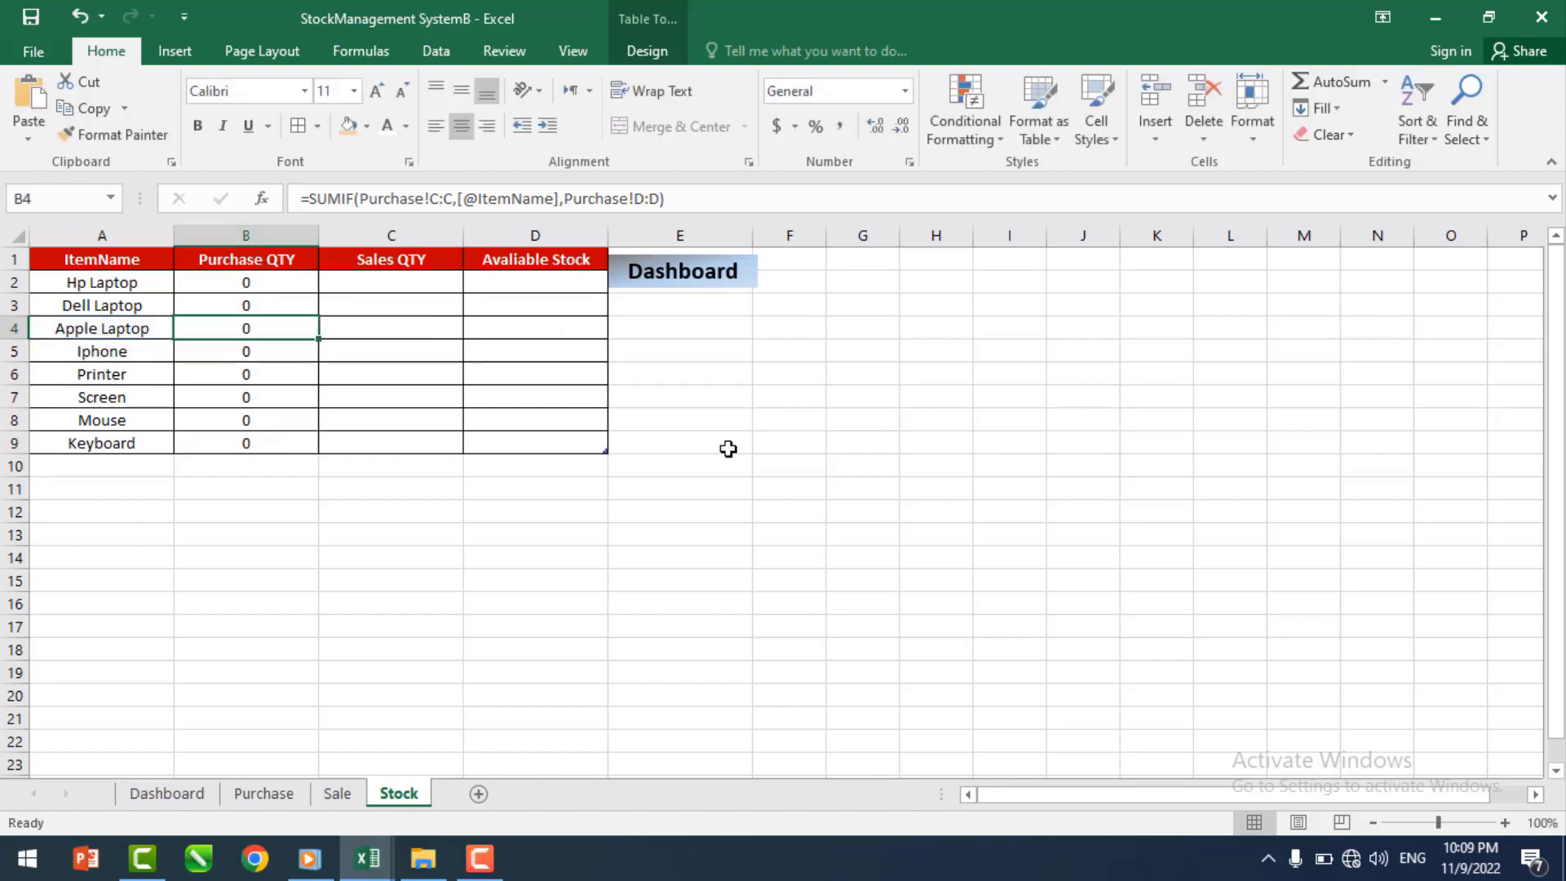
click(454, 559)
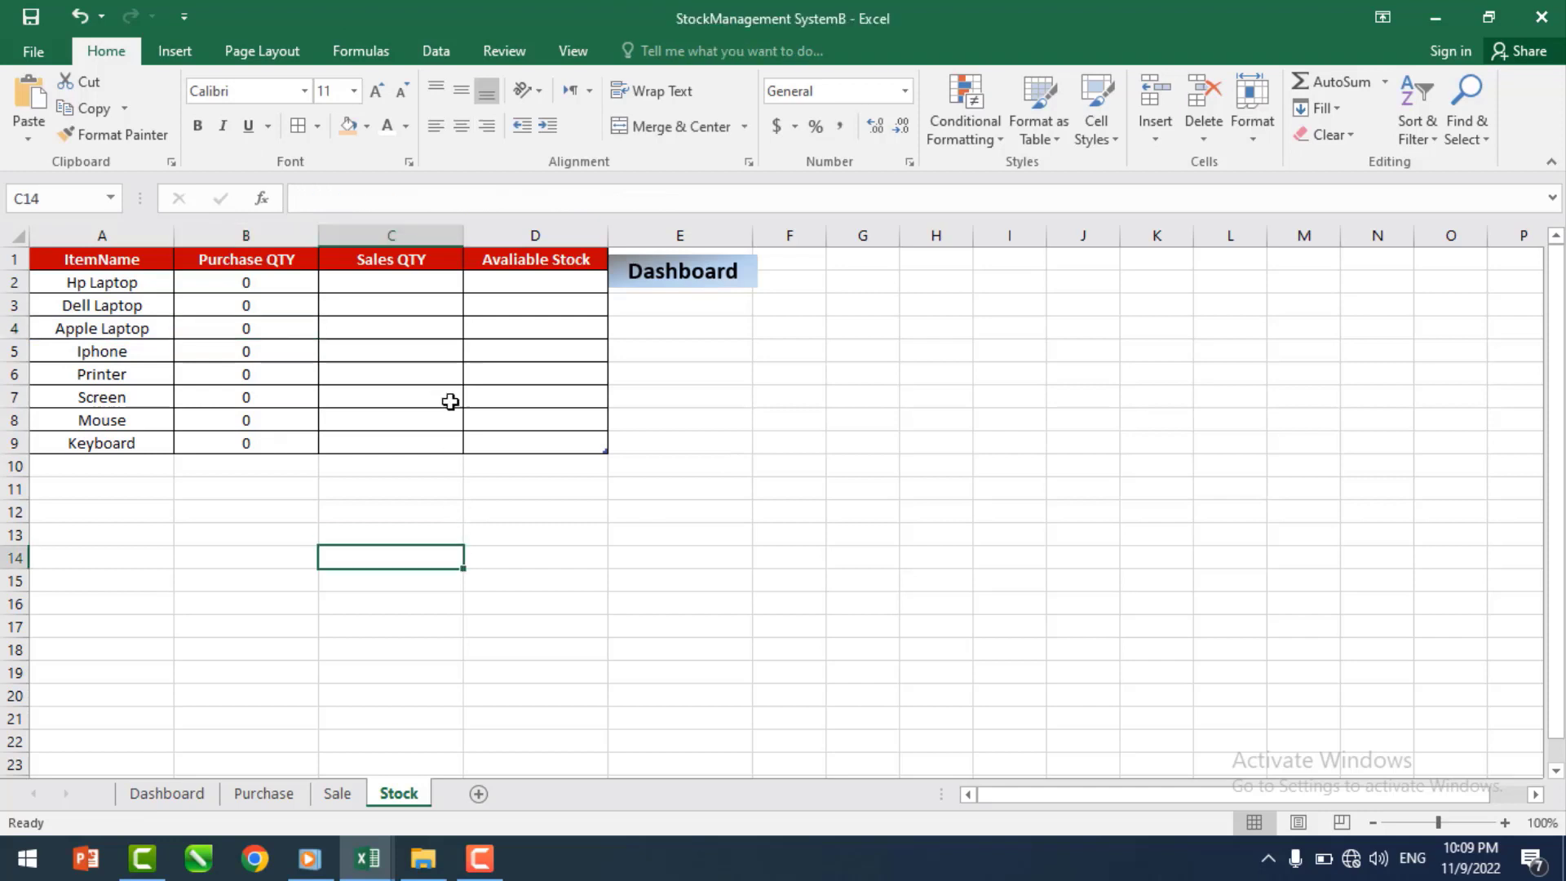
- Start a SUMIF formula in cell C2 of the Stock sheet with Sale!C:C as the range
click(400, 282)
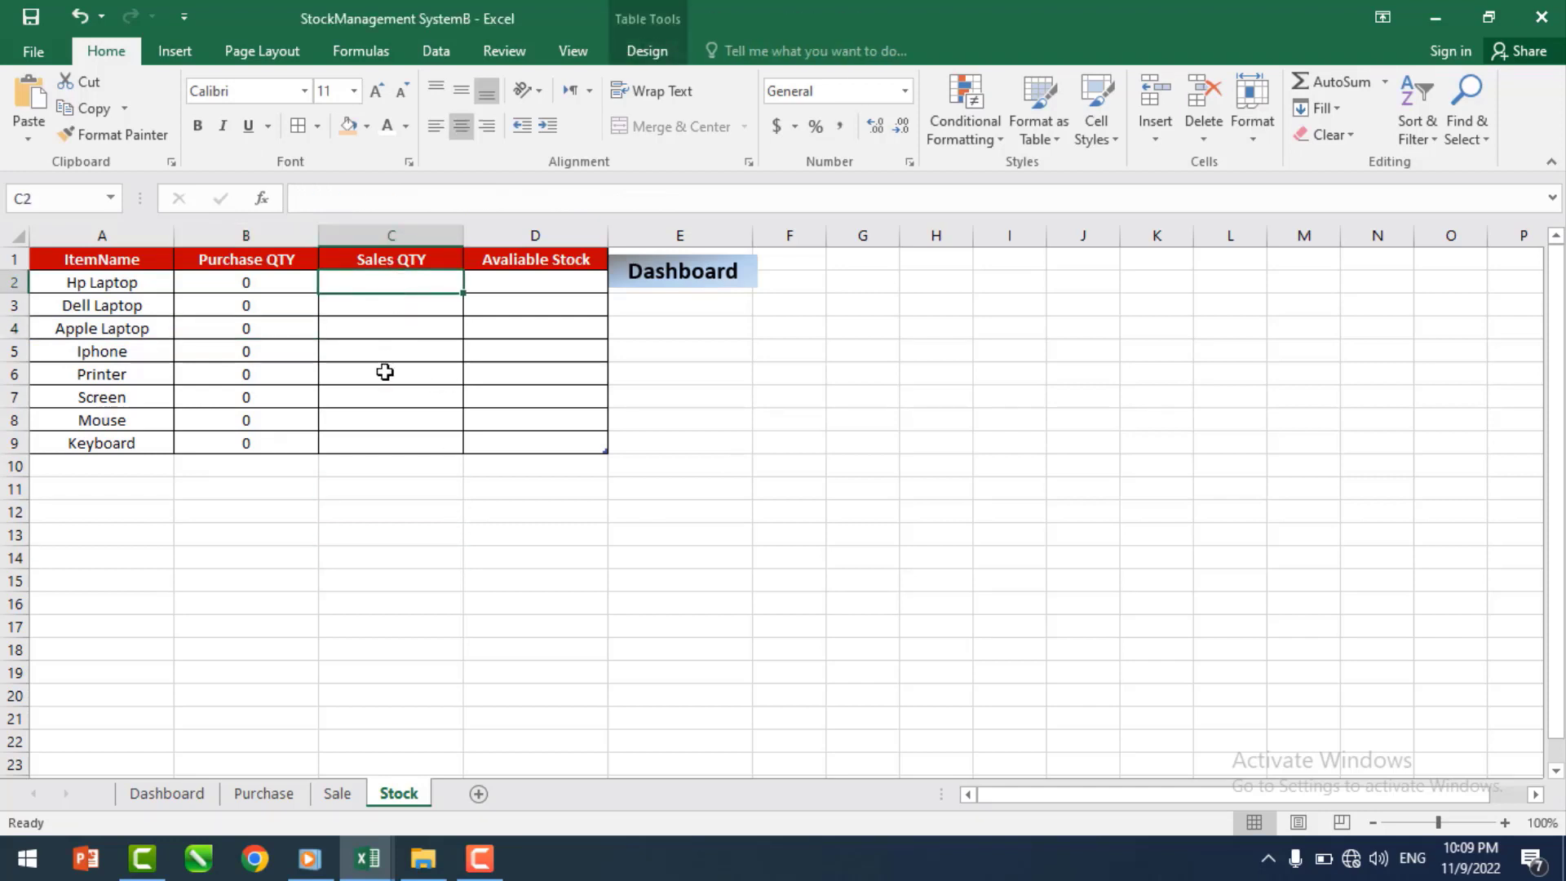
text(=sumif)
key(Tab)
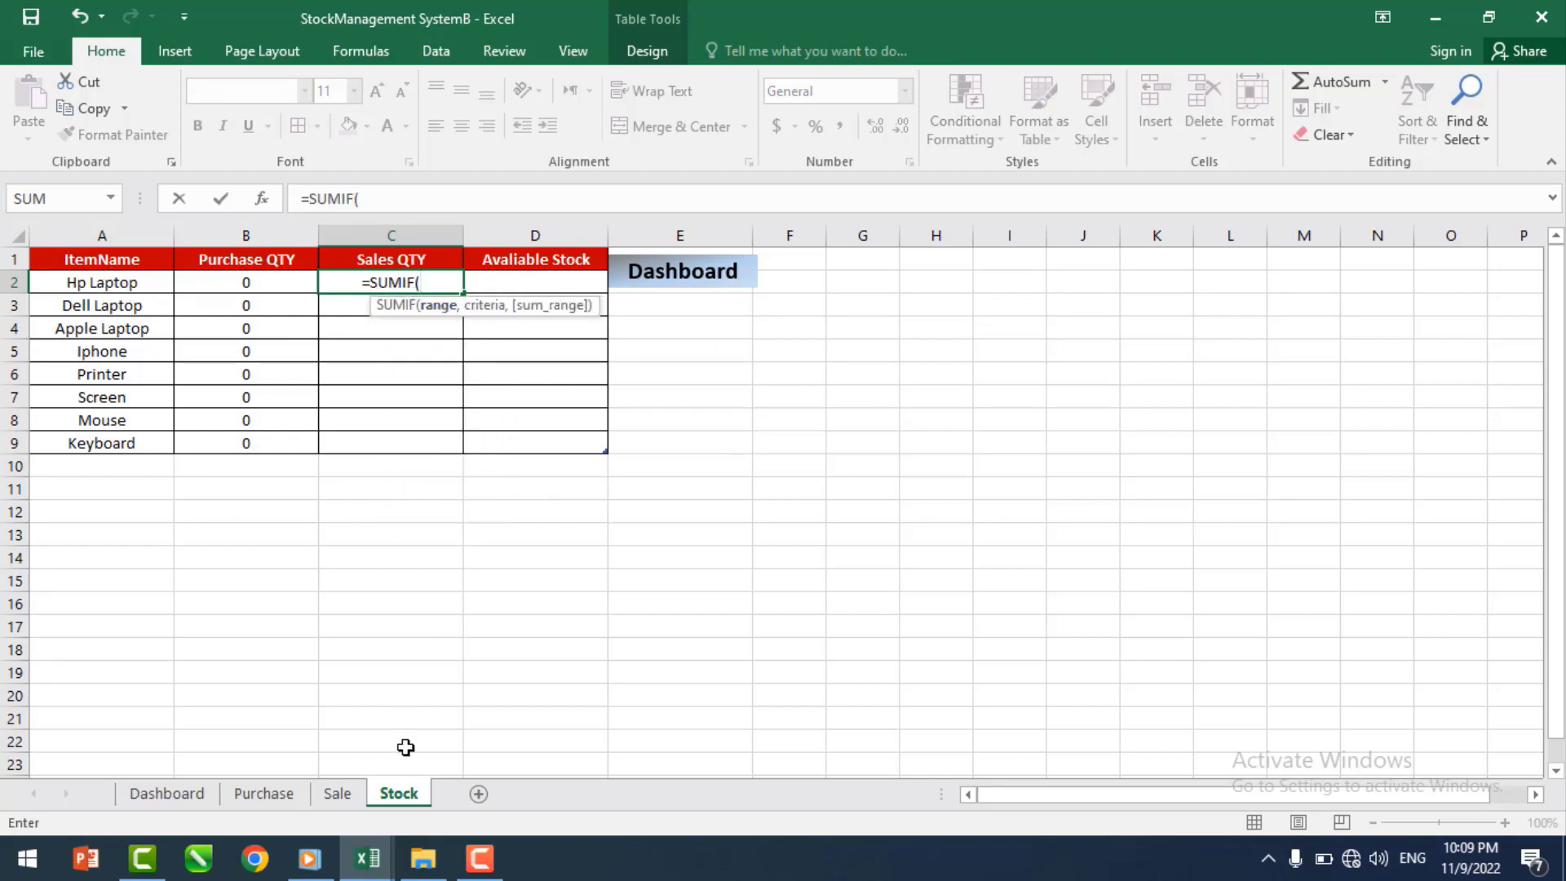
click(337, 792)
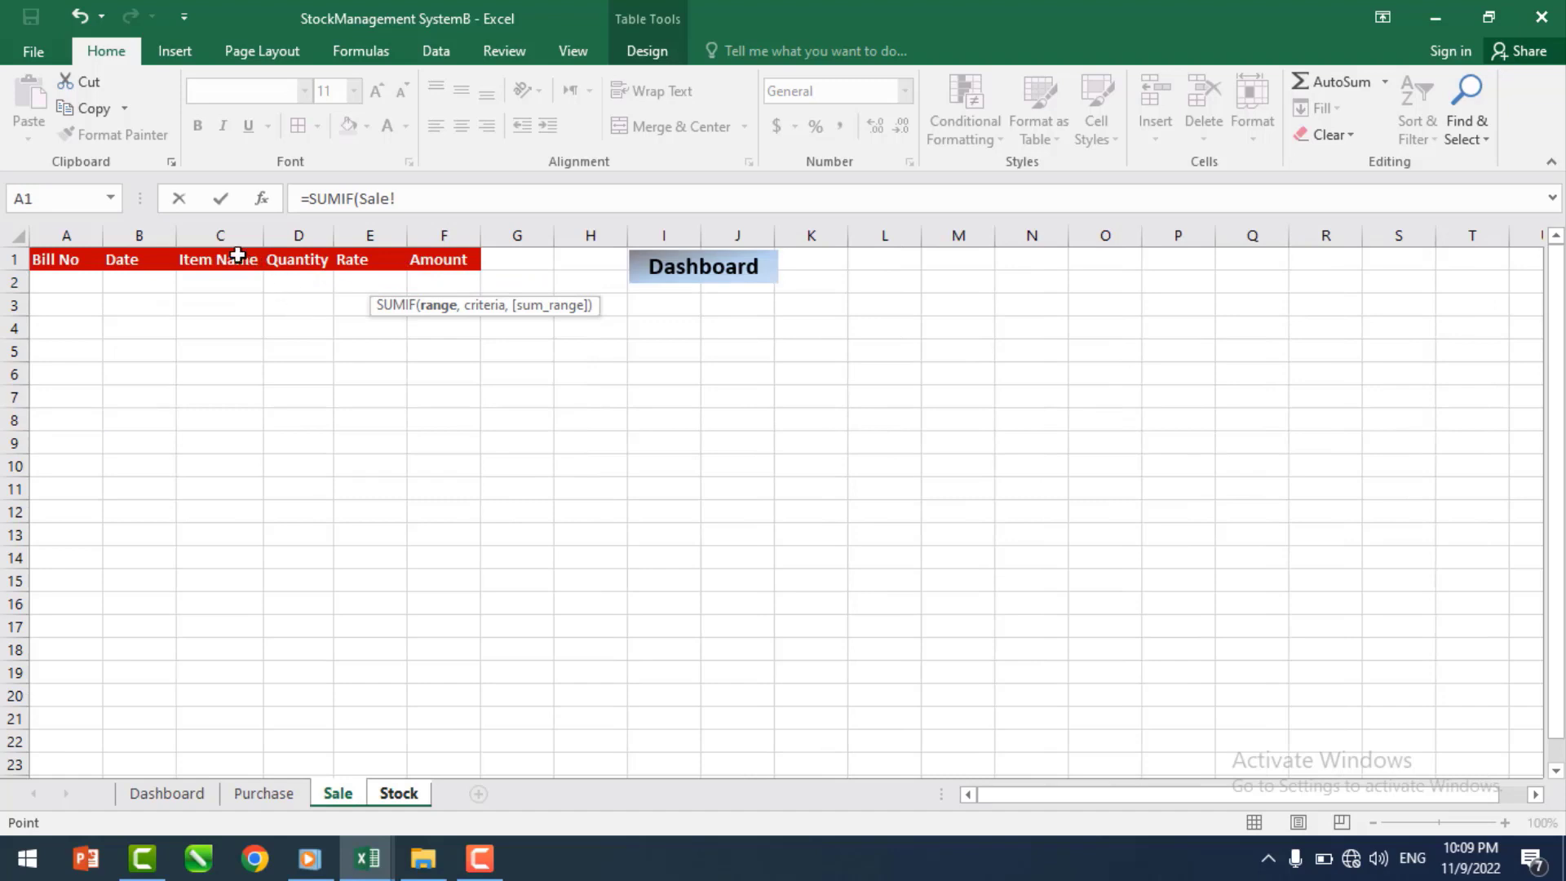
click(220, 236)
click(427, 199)
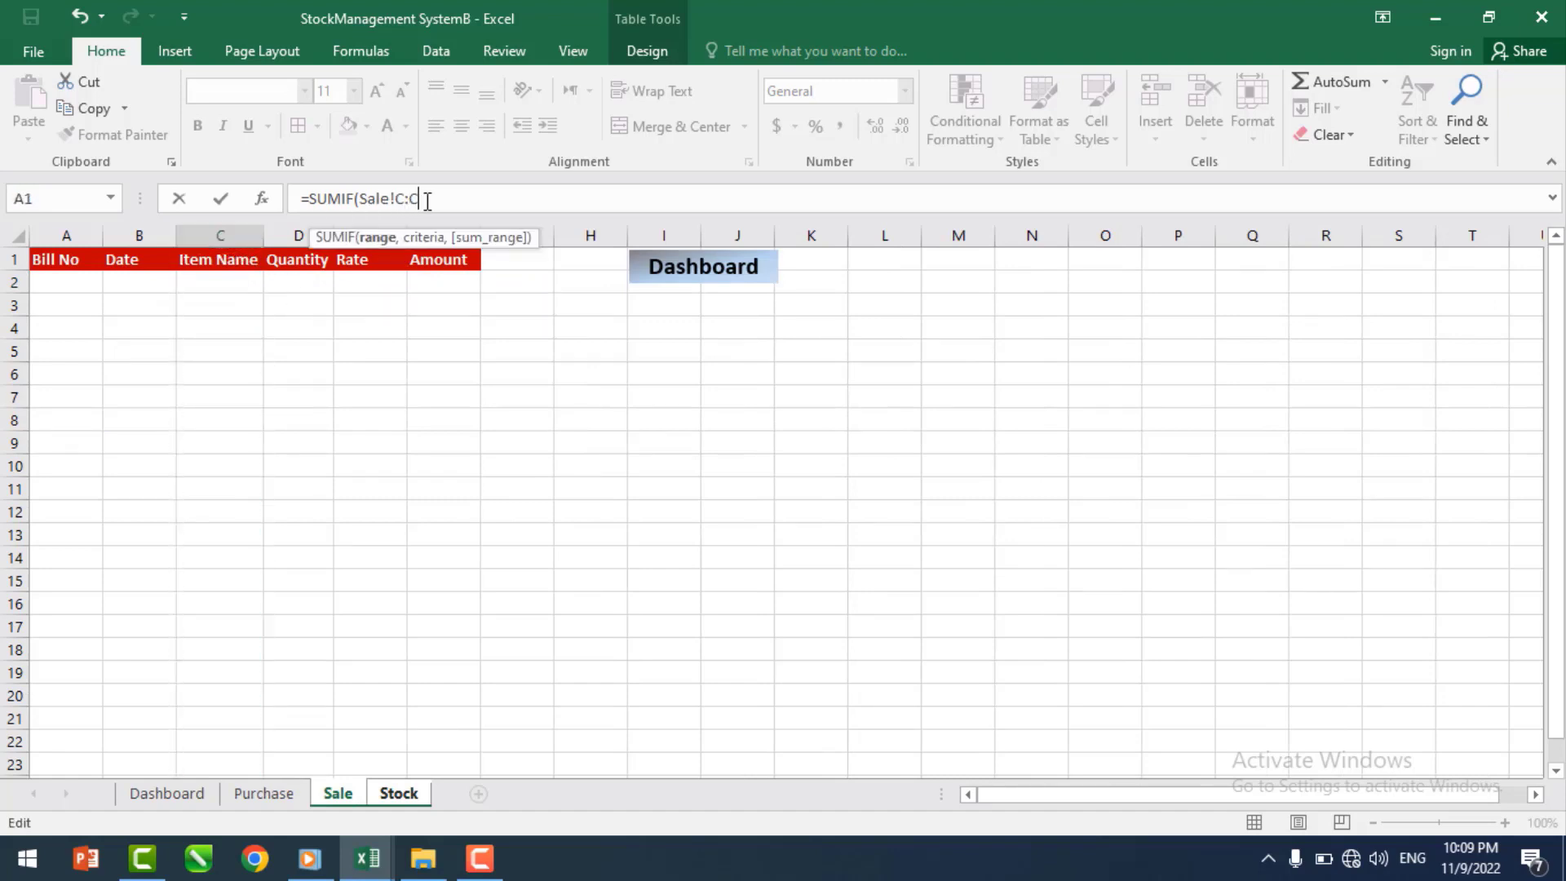
text(,)
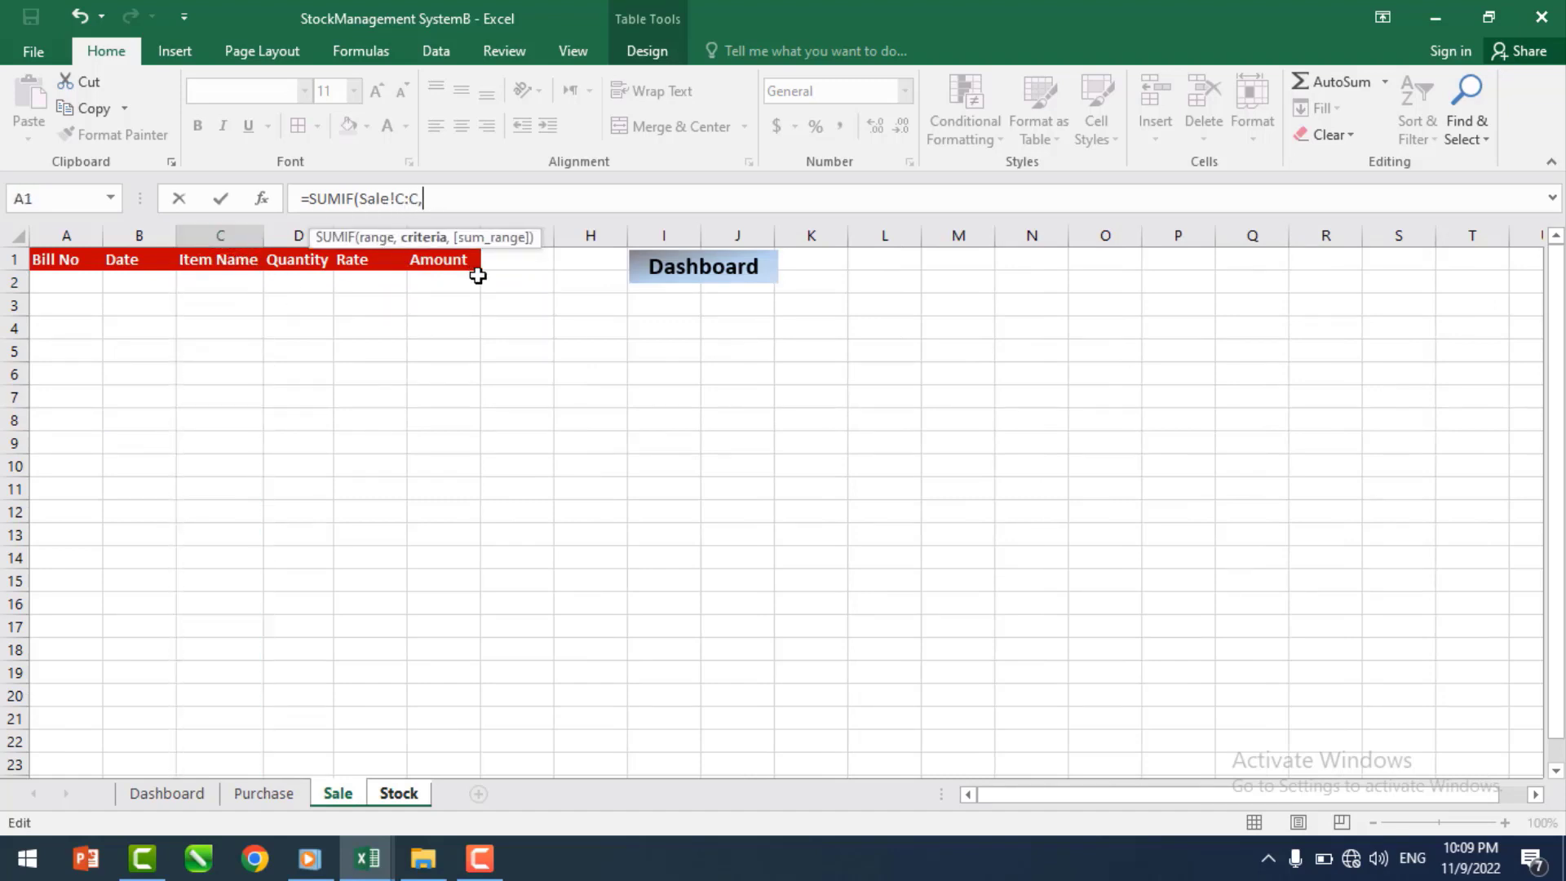
click(399, 793)
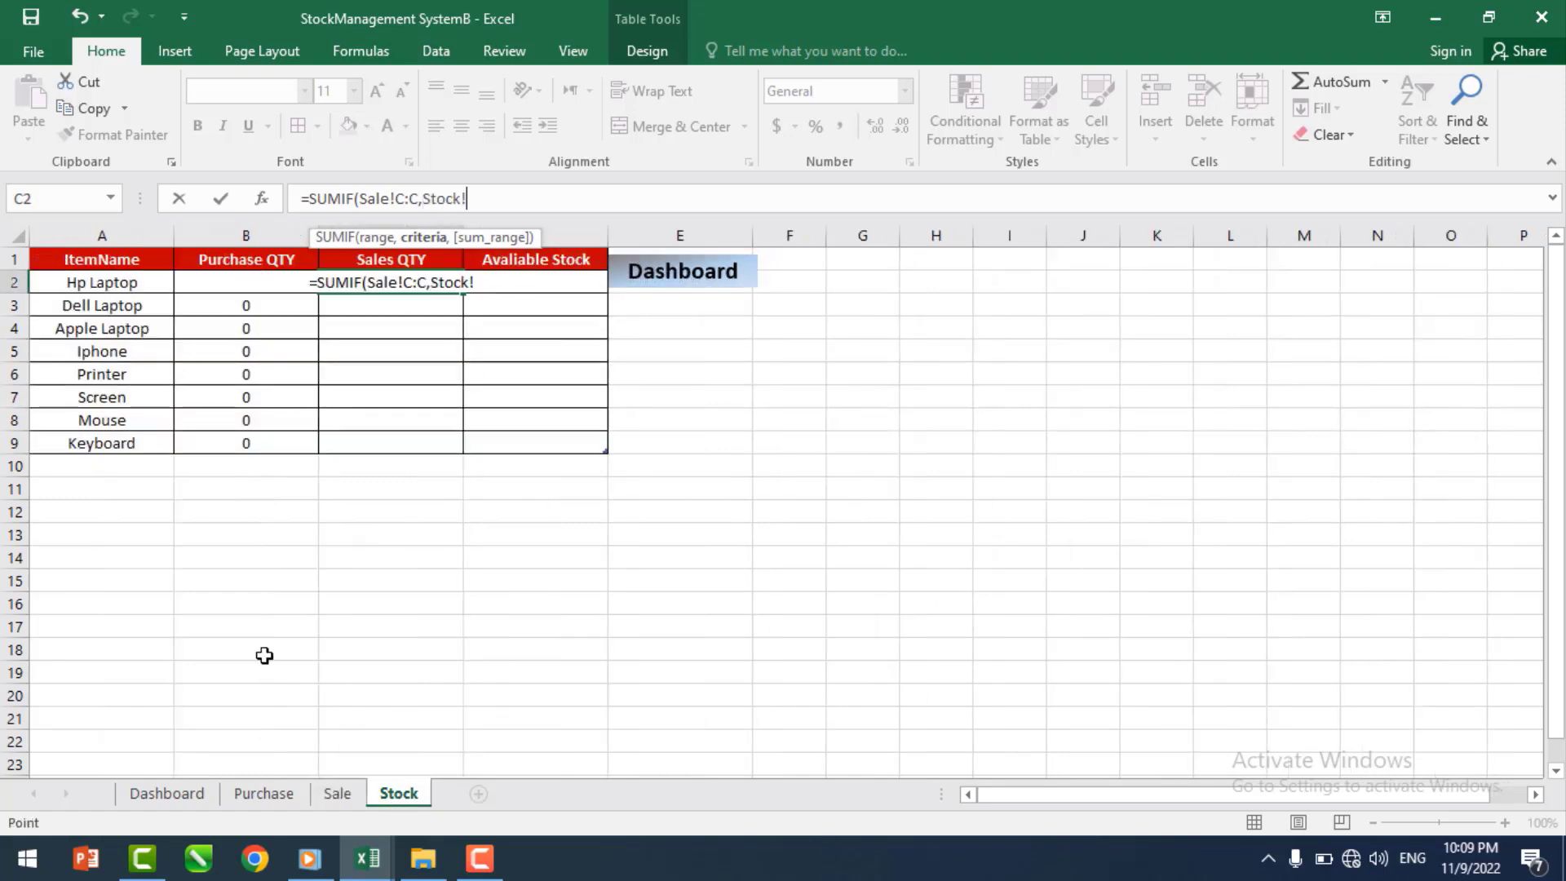
click(90, 282)
text(,)
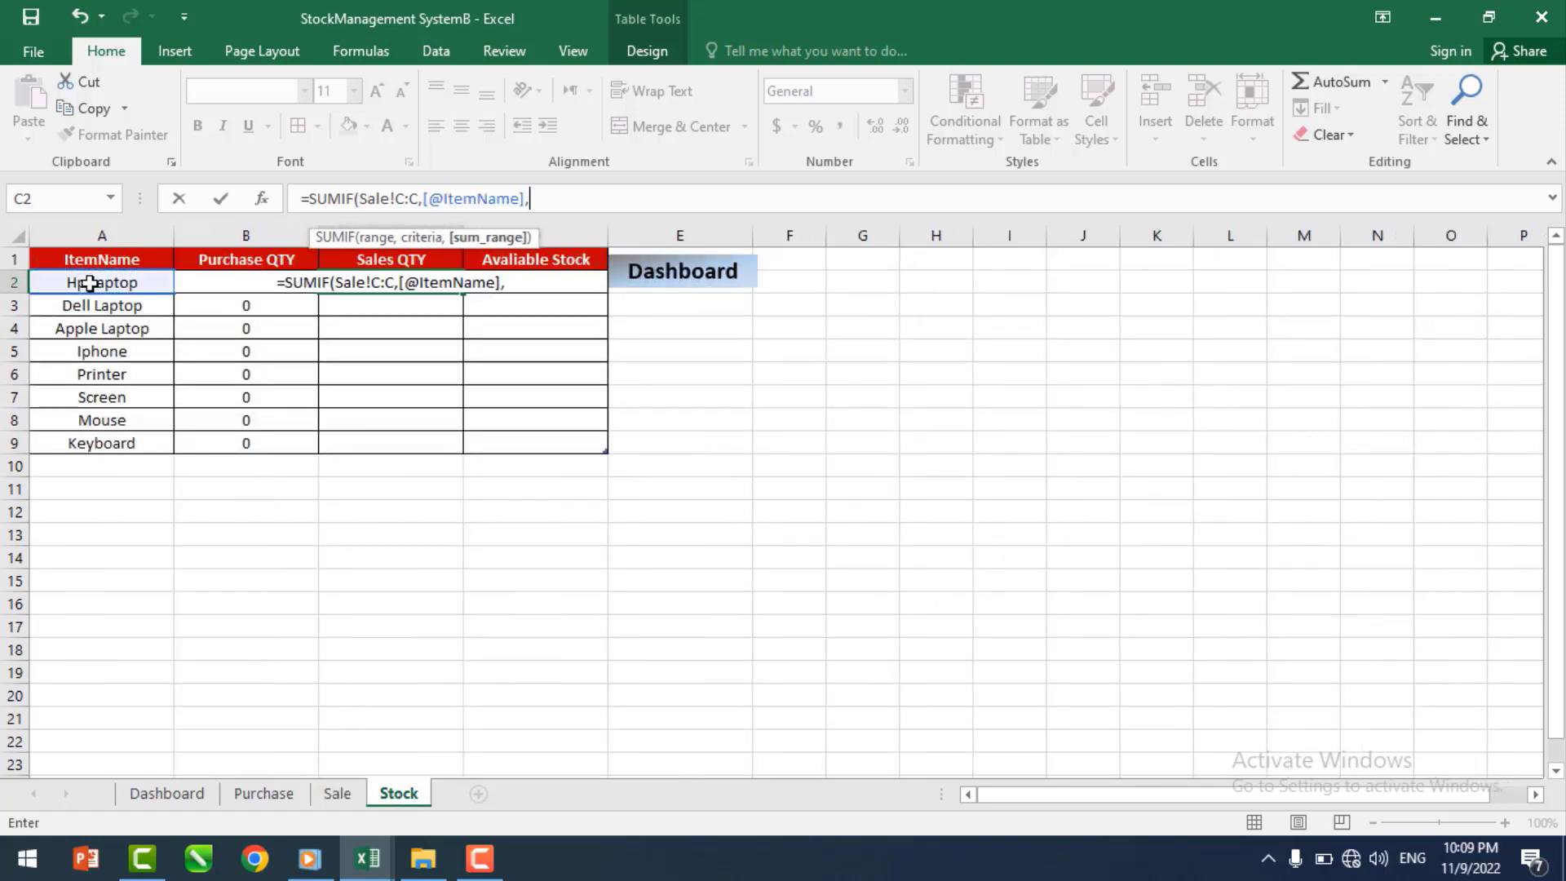
click(337, 793)
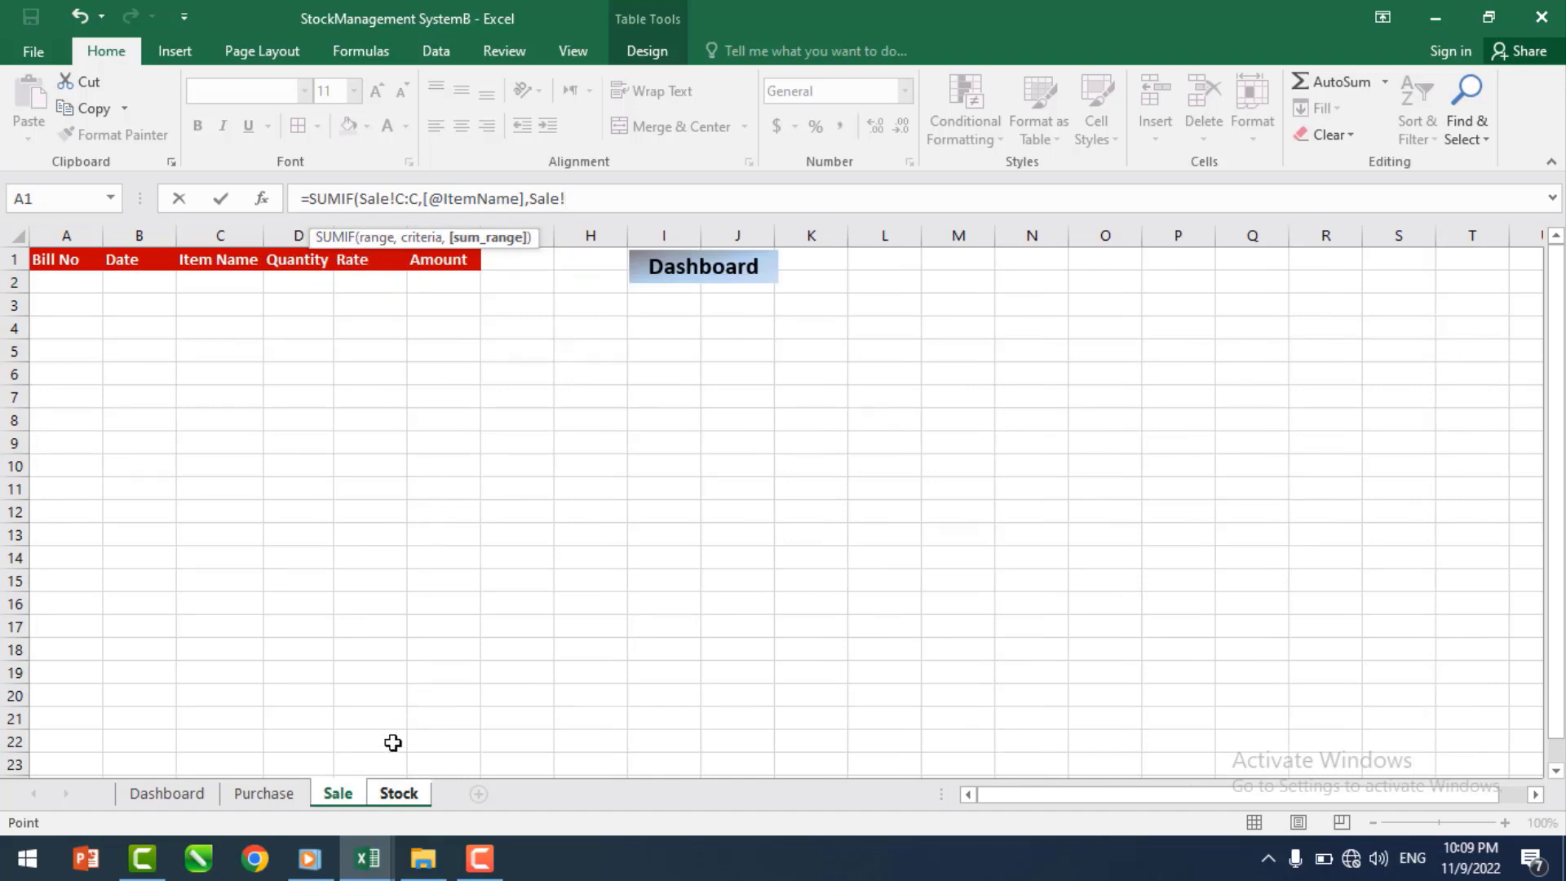
click(288, 231)
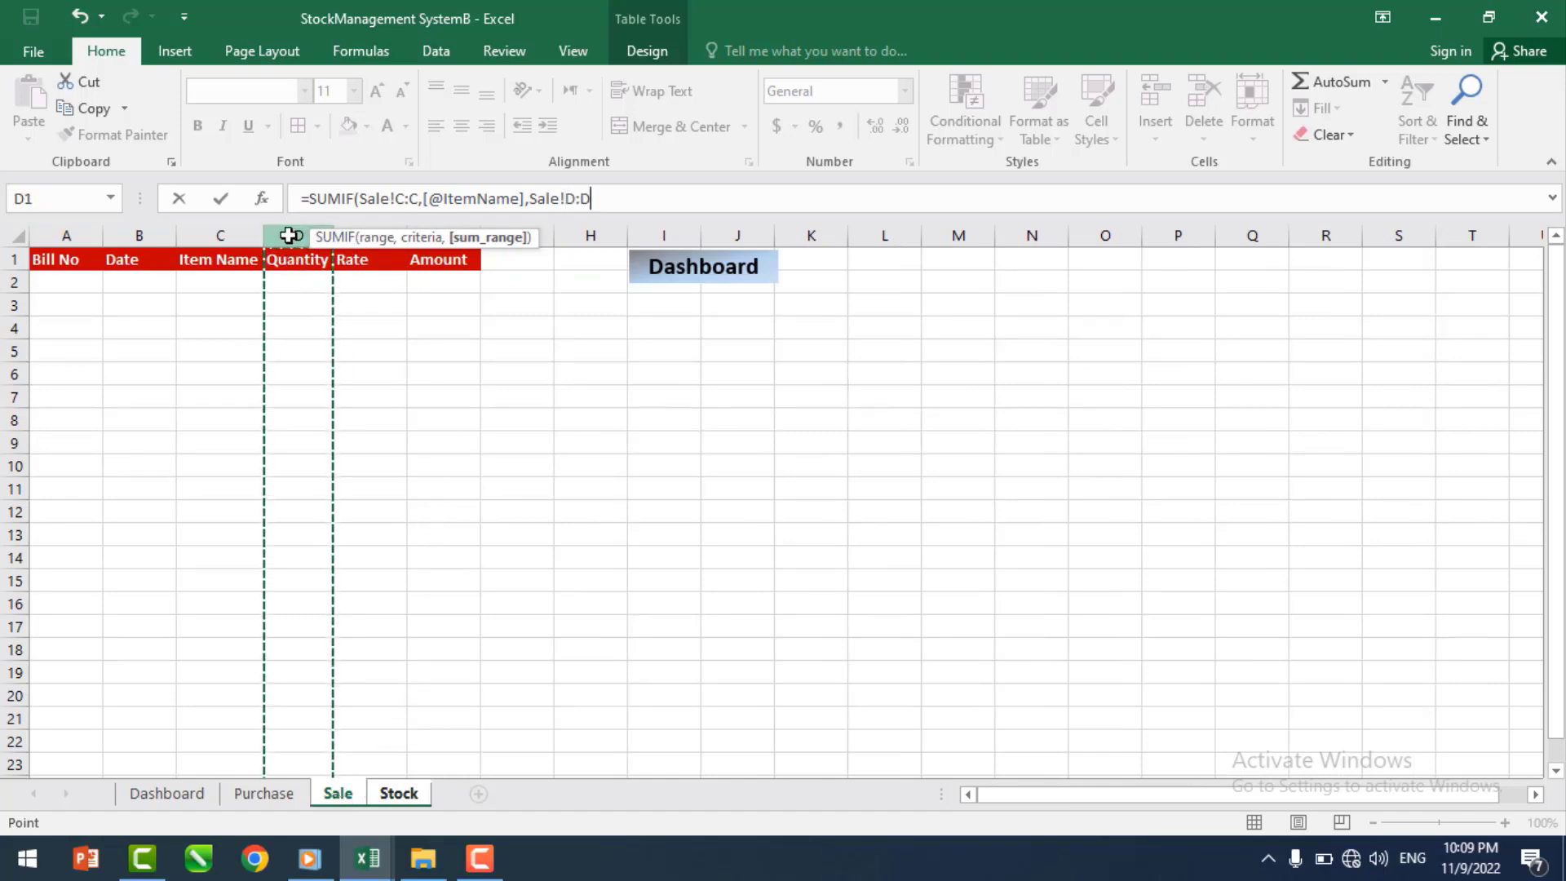
click(622, 196)
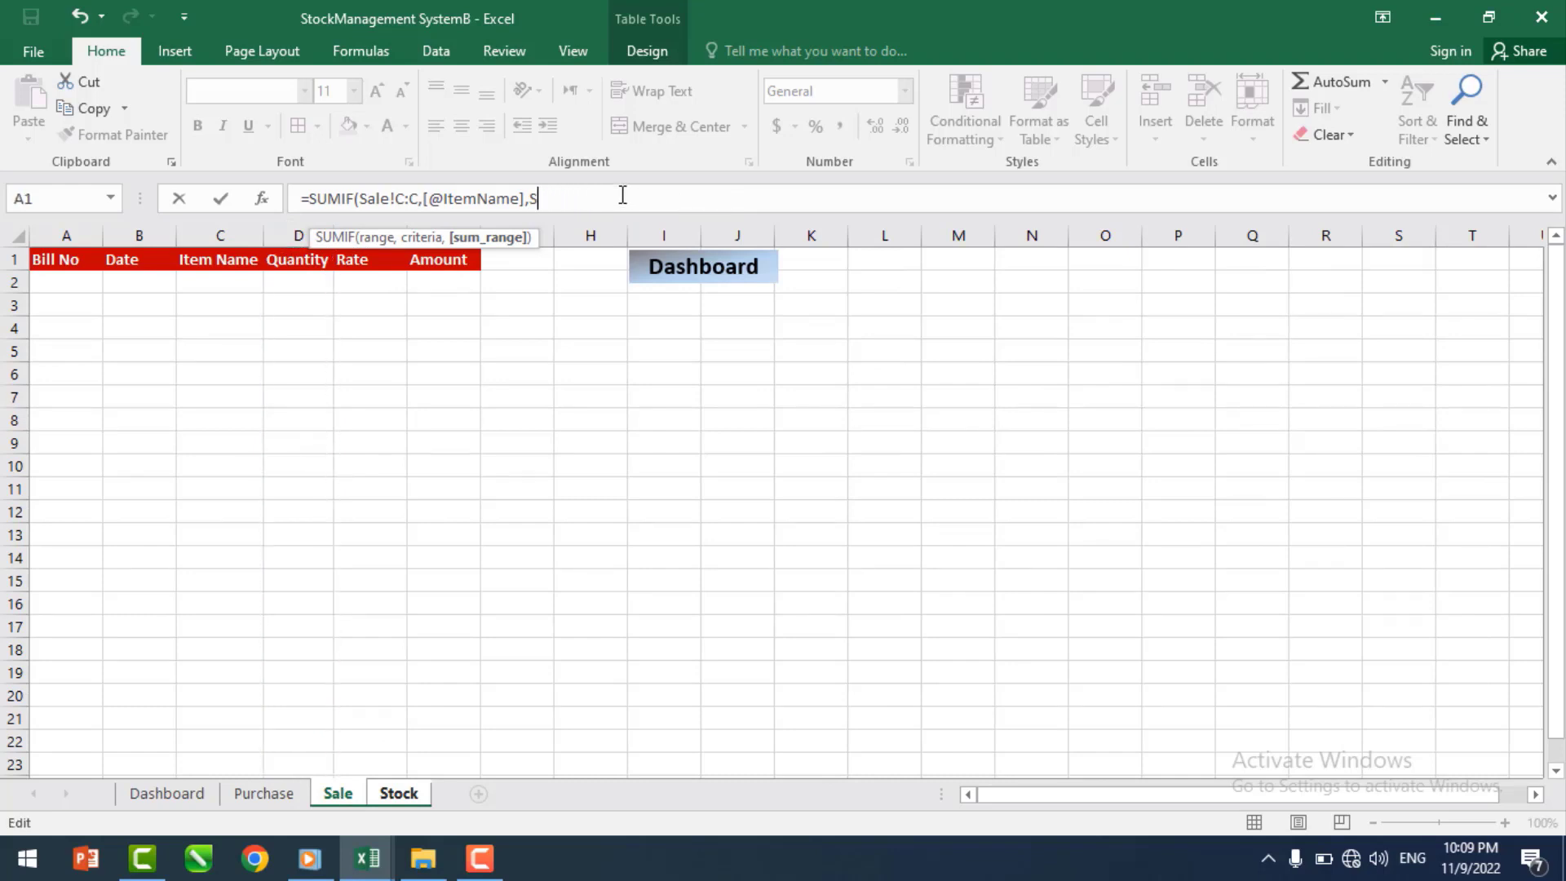
key(BackSpace)
click(283, 235)
text())
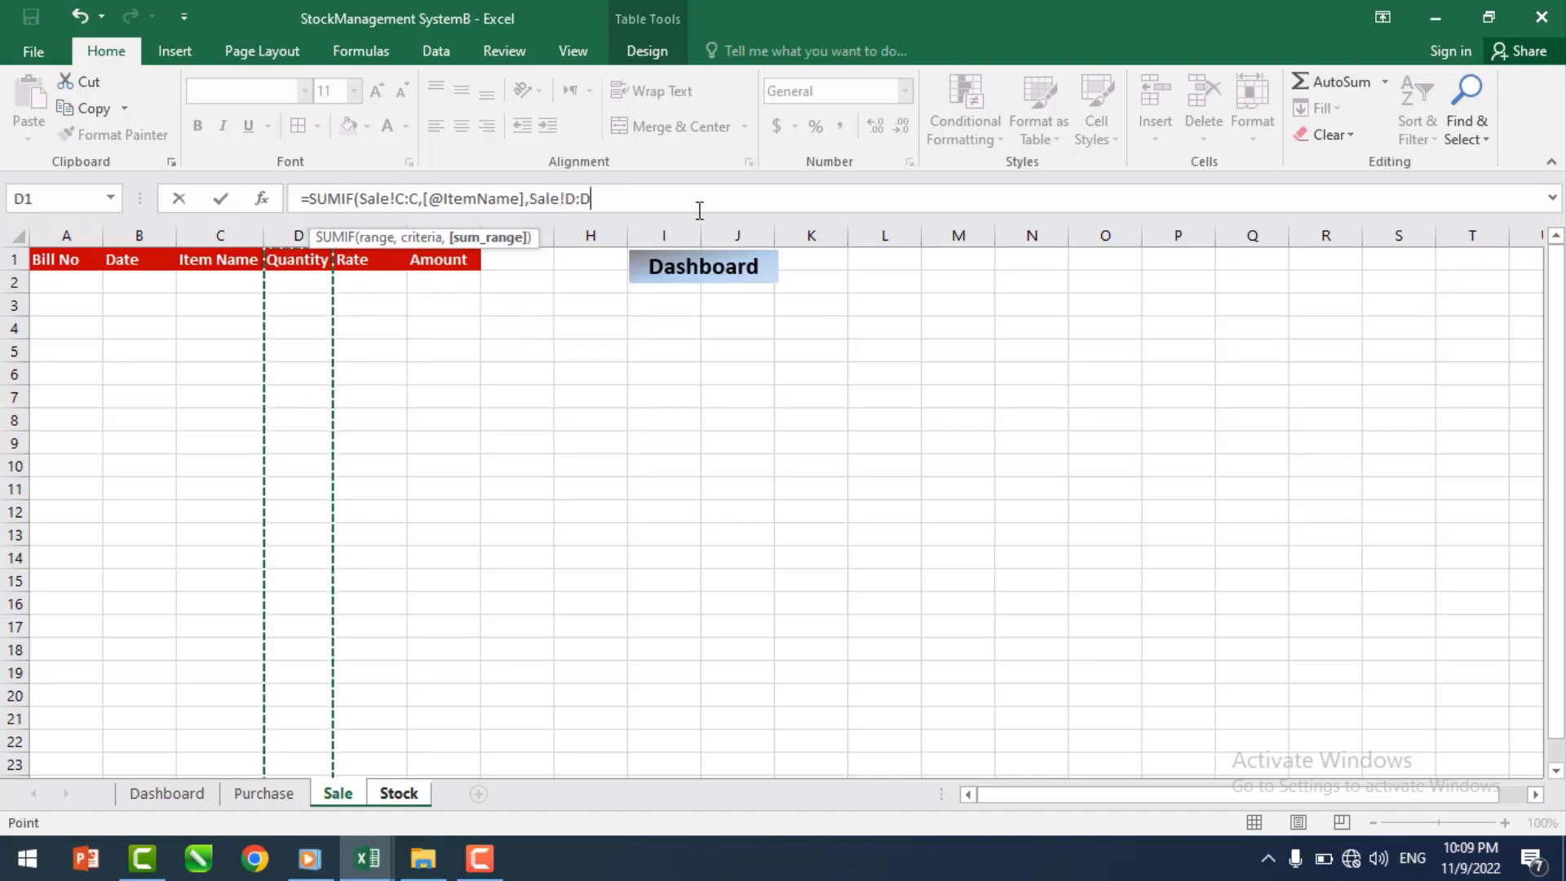
key(Return)
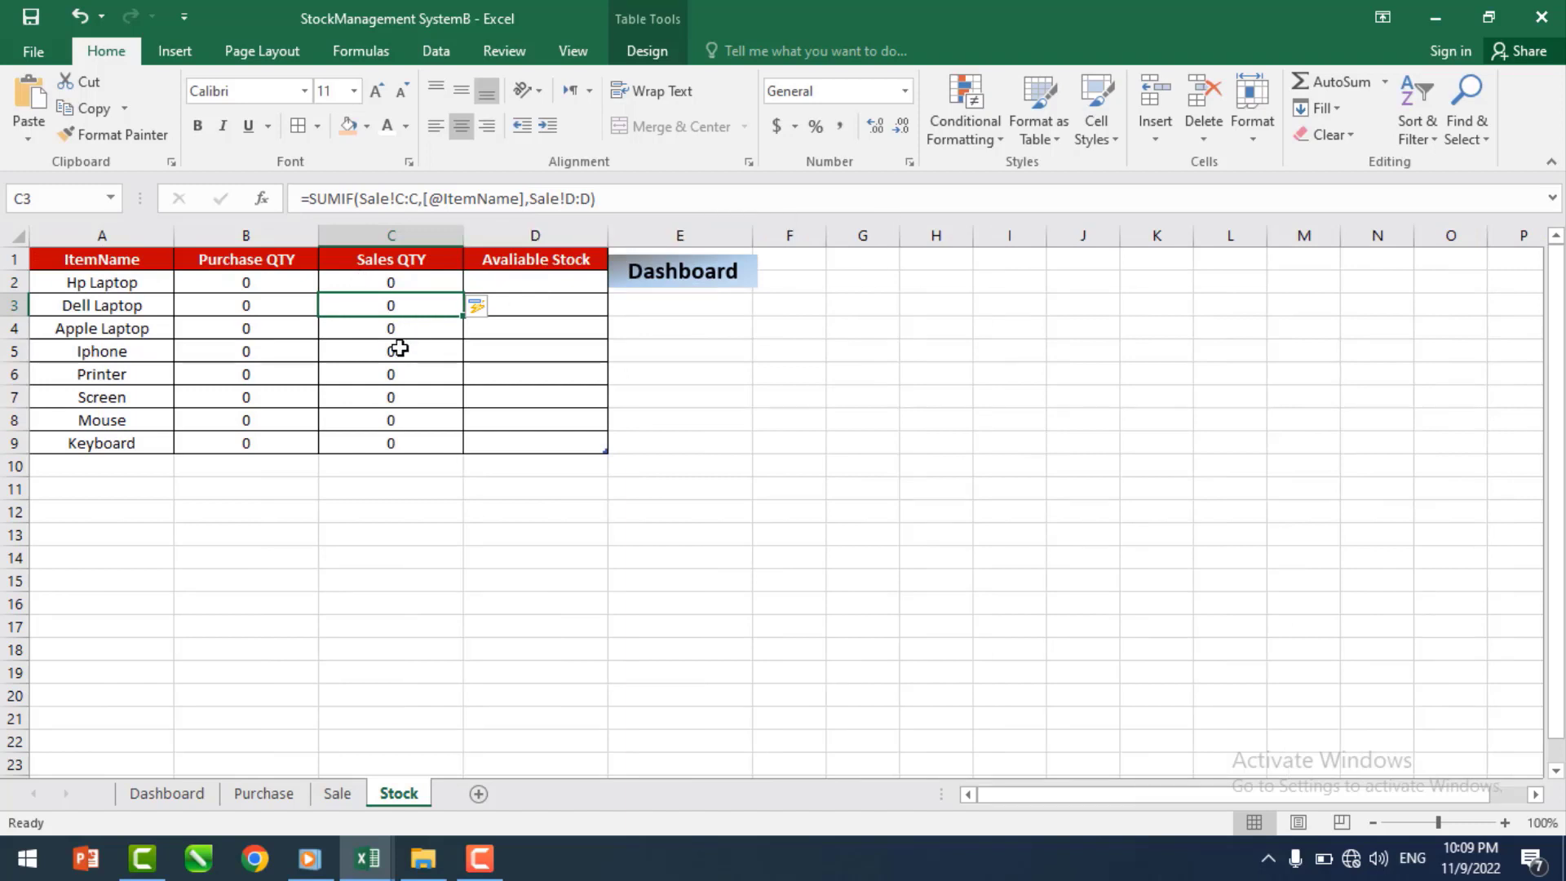
- Fill the Avaliable Stock column from cell D2 with the formula =[@[Purchase QTY]]-[@[Sales QTY]]
click(540, 284)
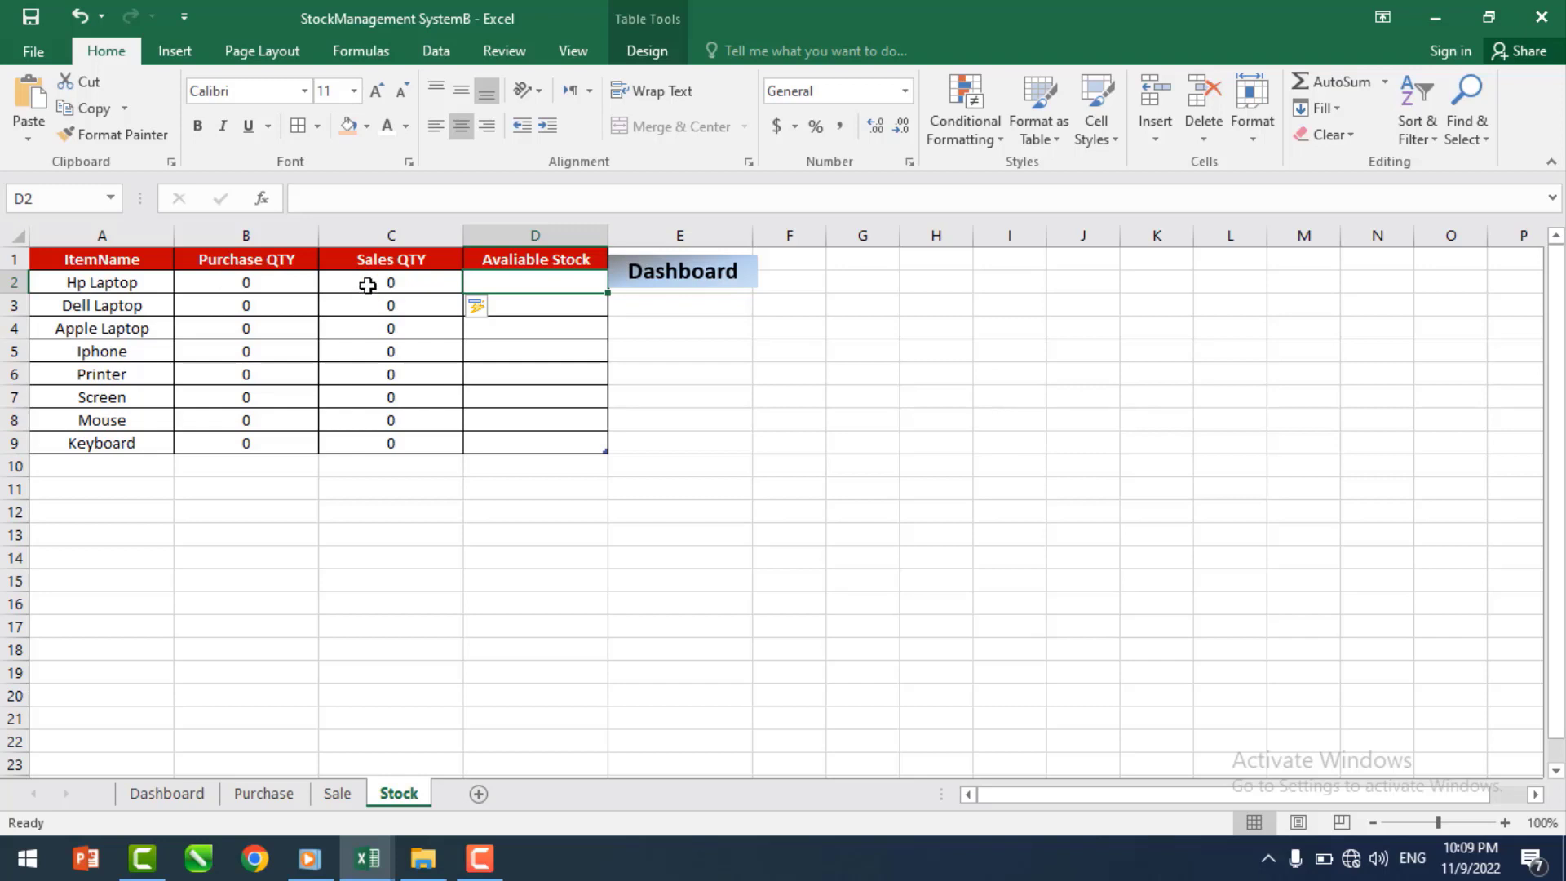
click(222, 284)
click(334, 281)
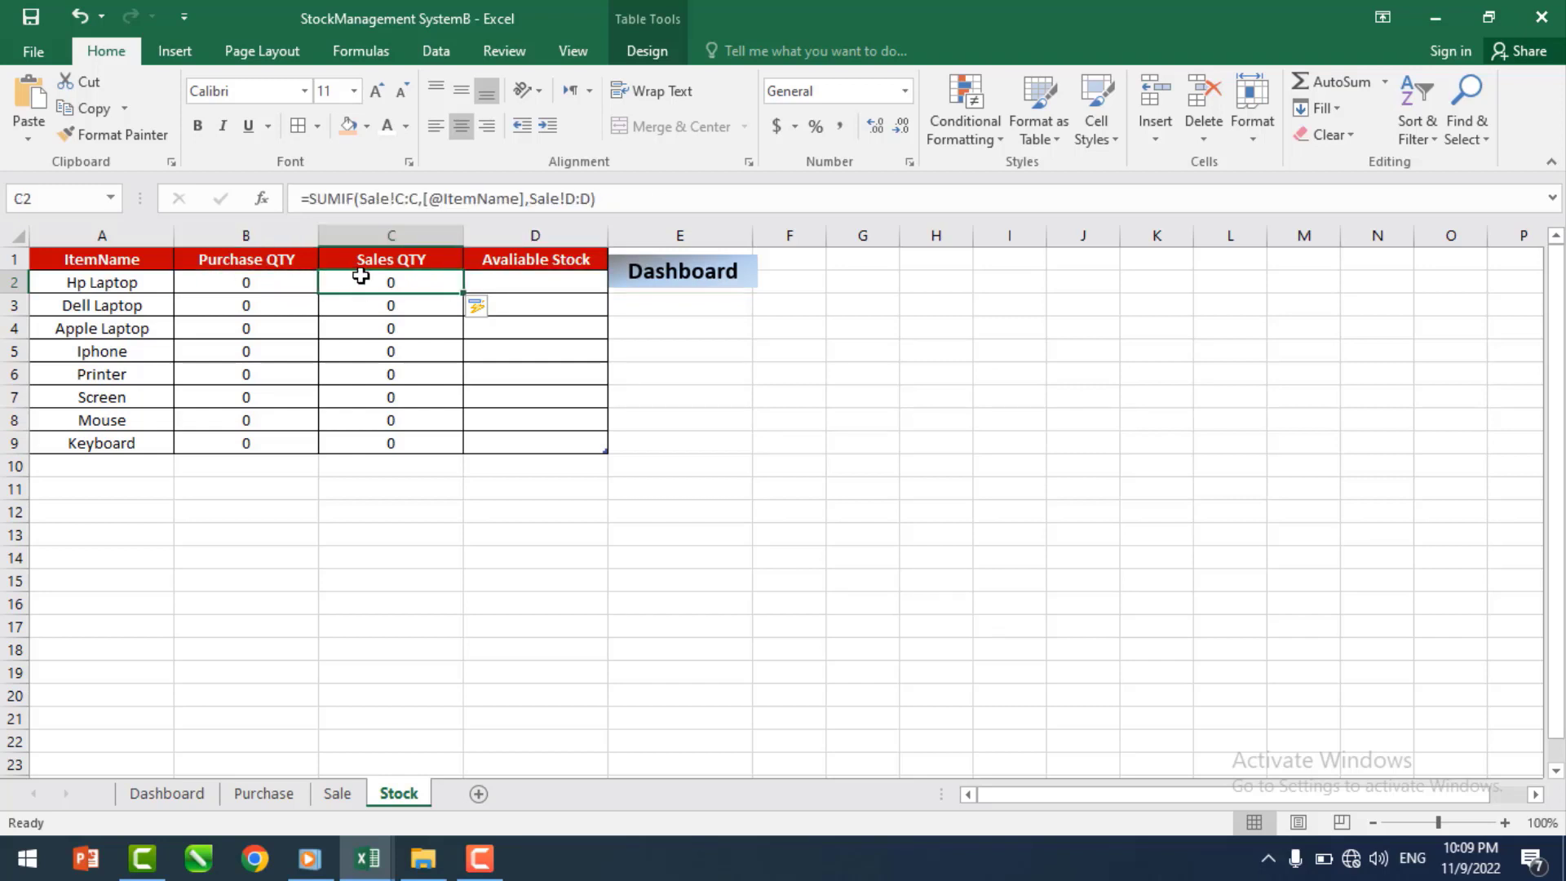
click(510, 278)
text(=)
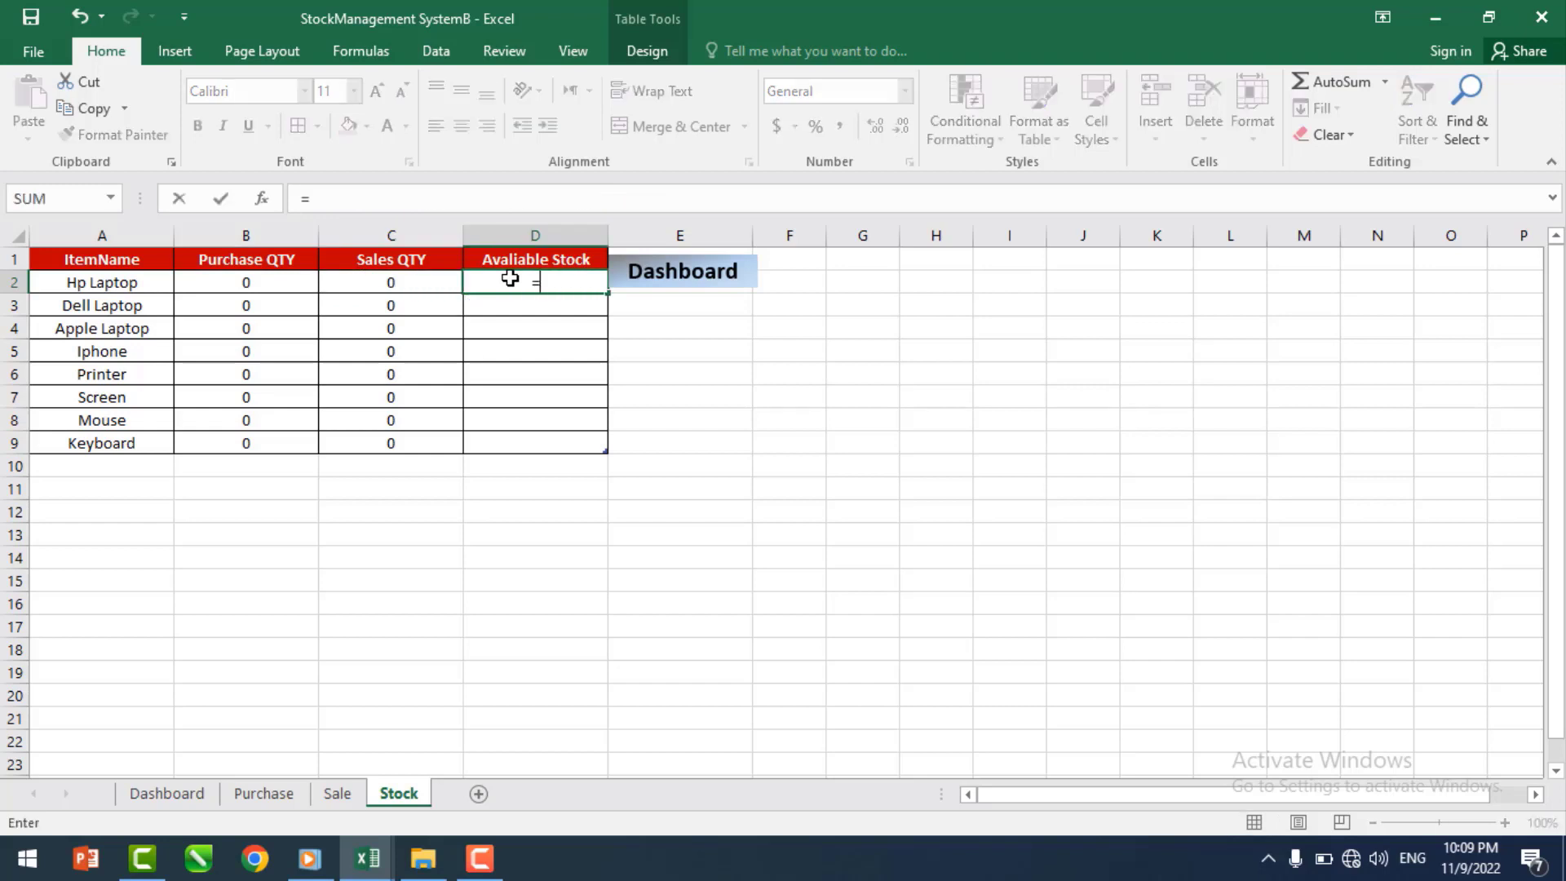
click(238, 280)
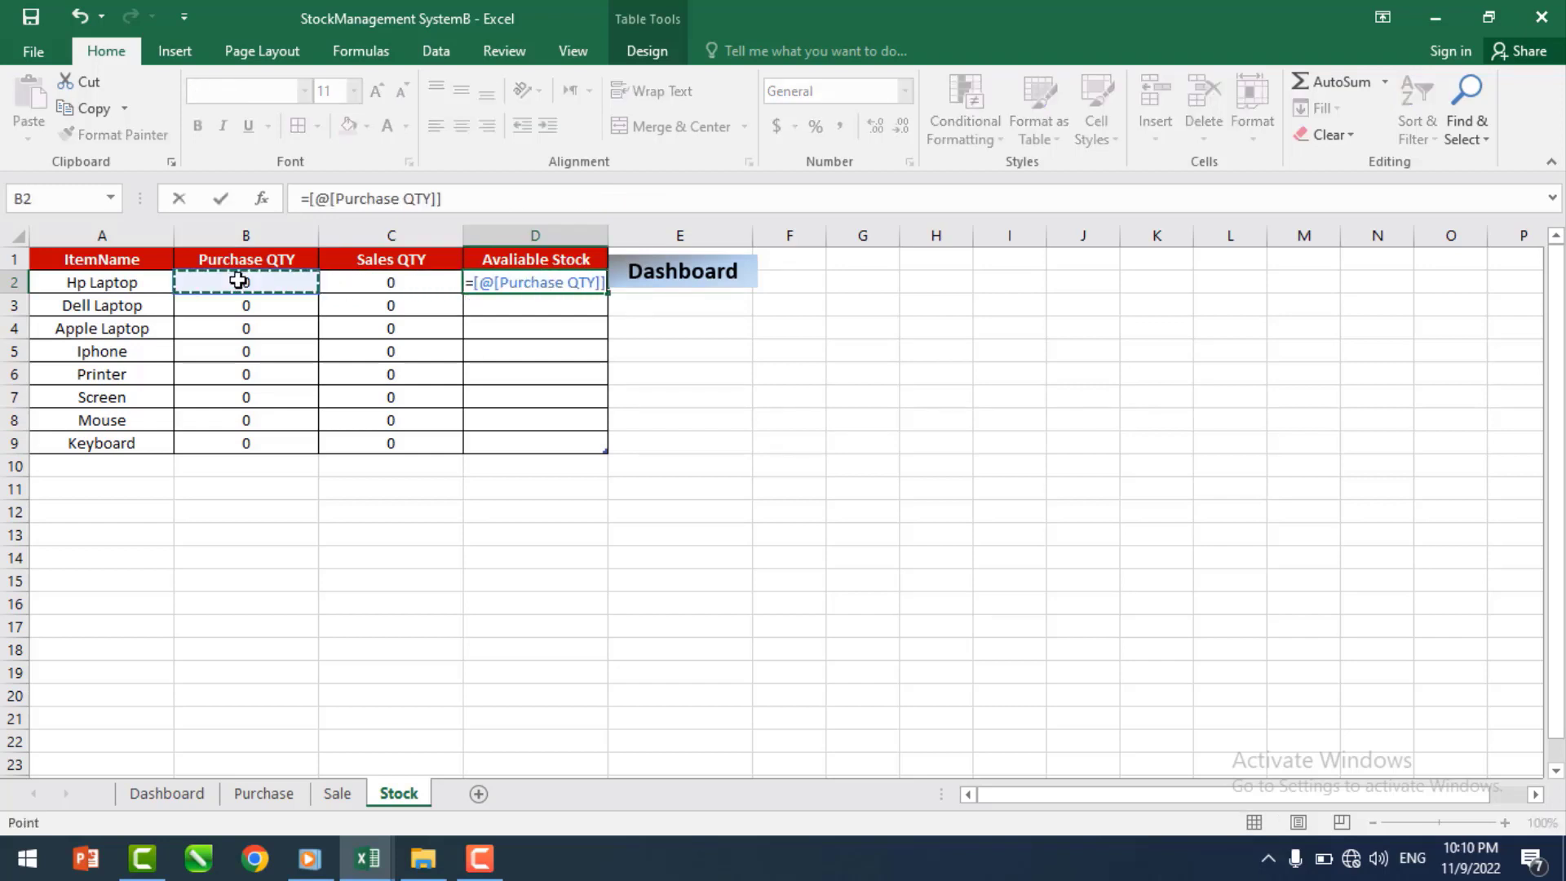
text(-)
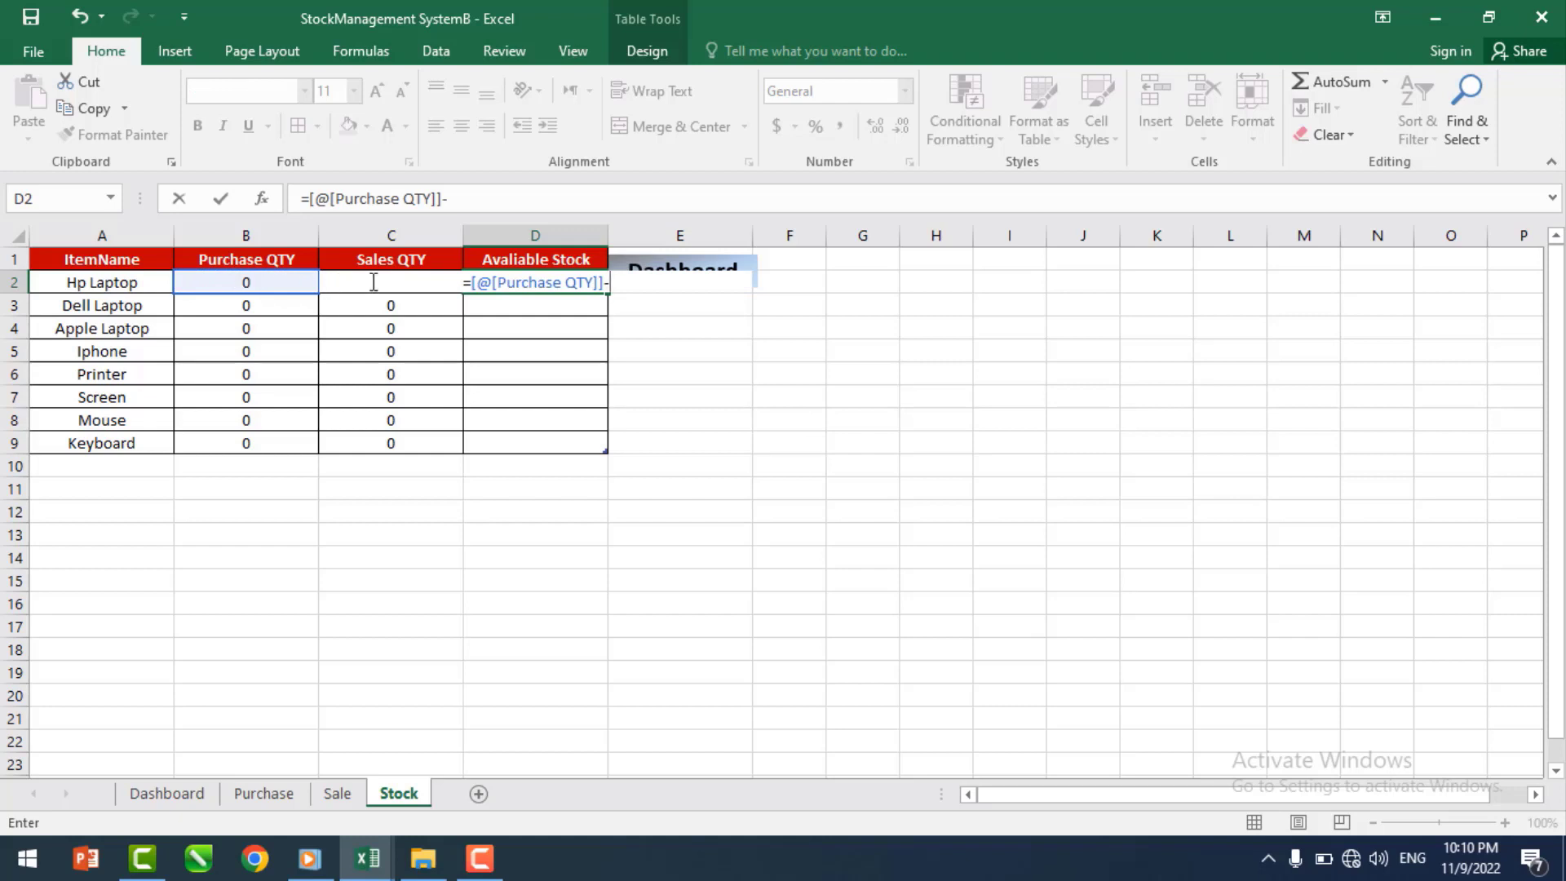
click(348, 283)
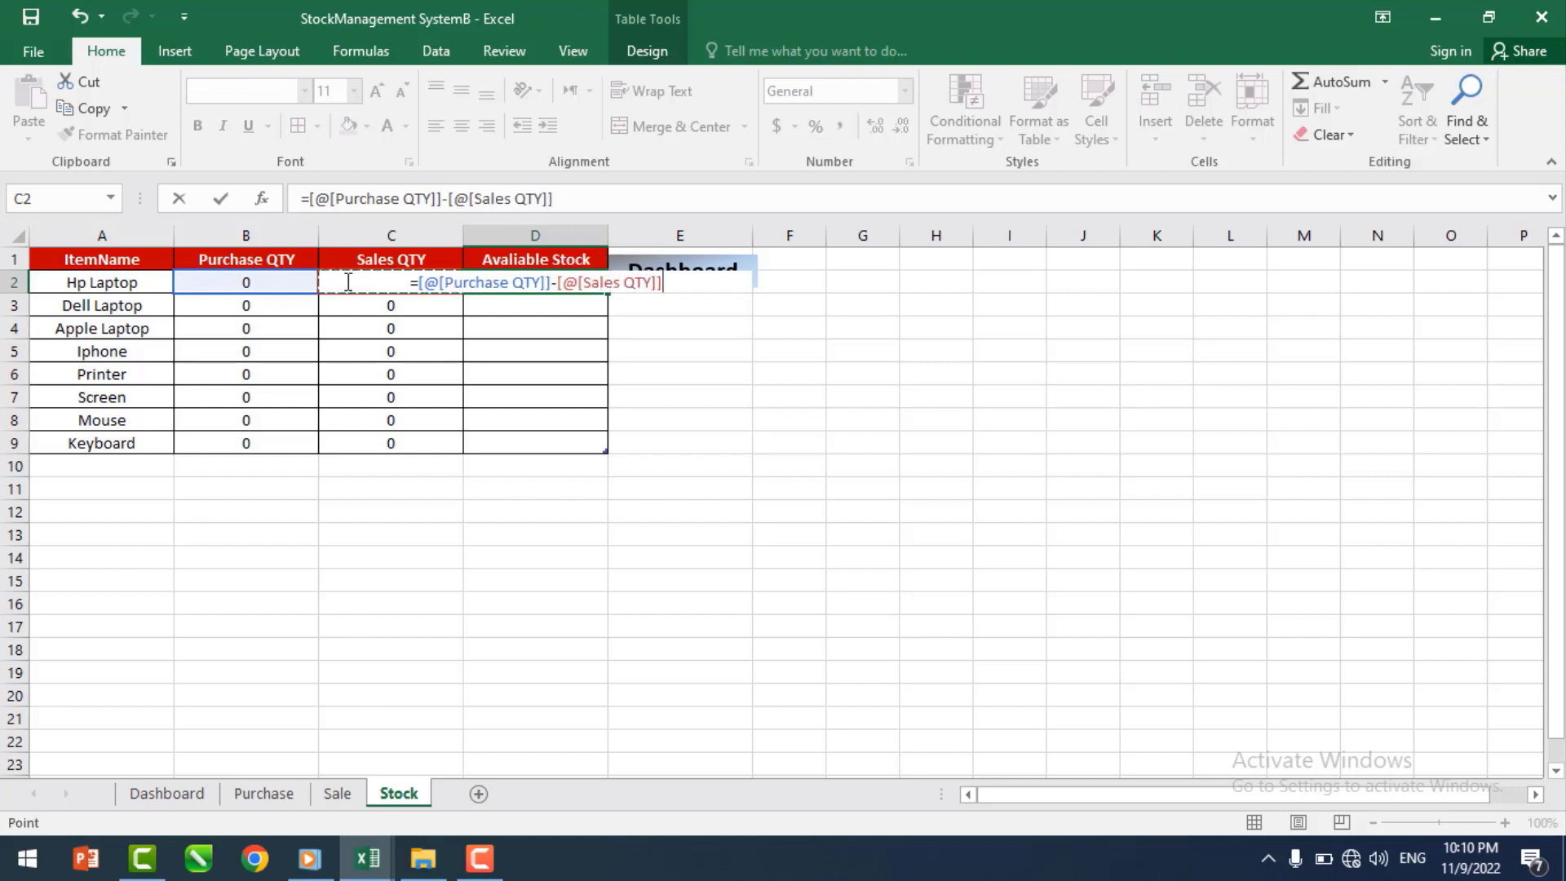
key(Return)
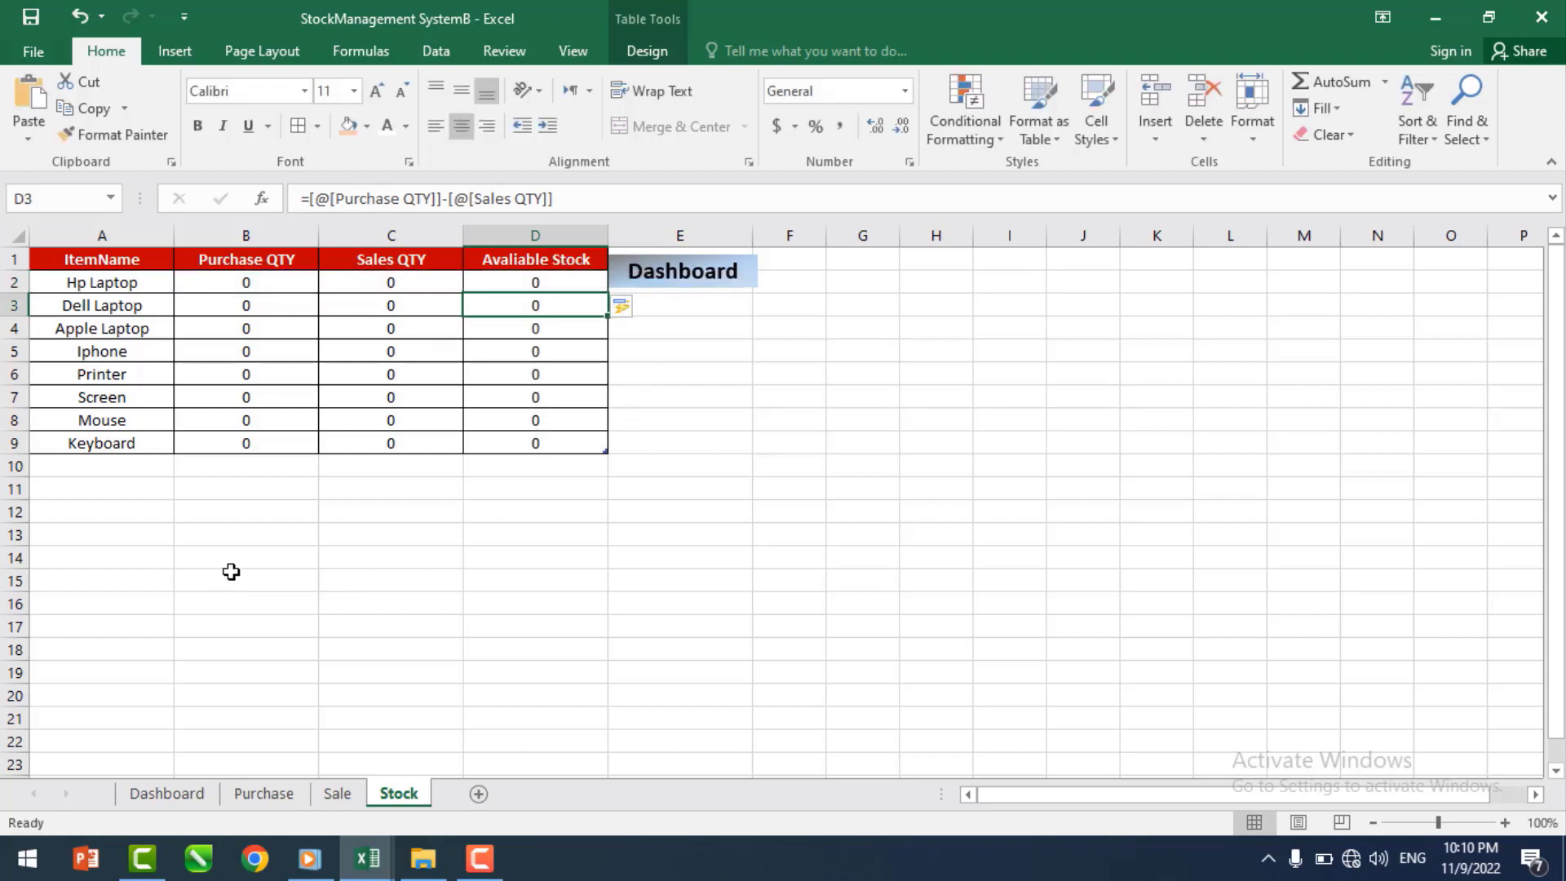
- Enter a test purchase of mouse with quantity 400 in row 2 of the Purchase sheet and check the Stock sheet
click(280, 791)
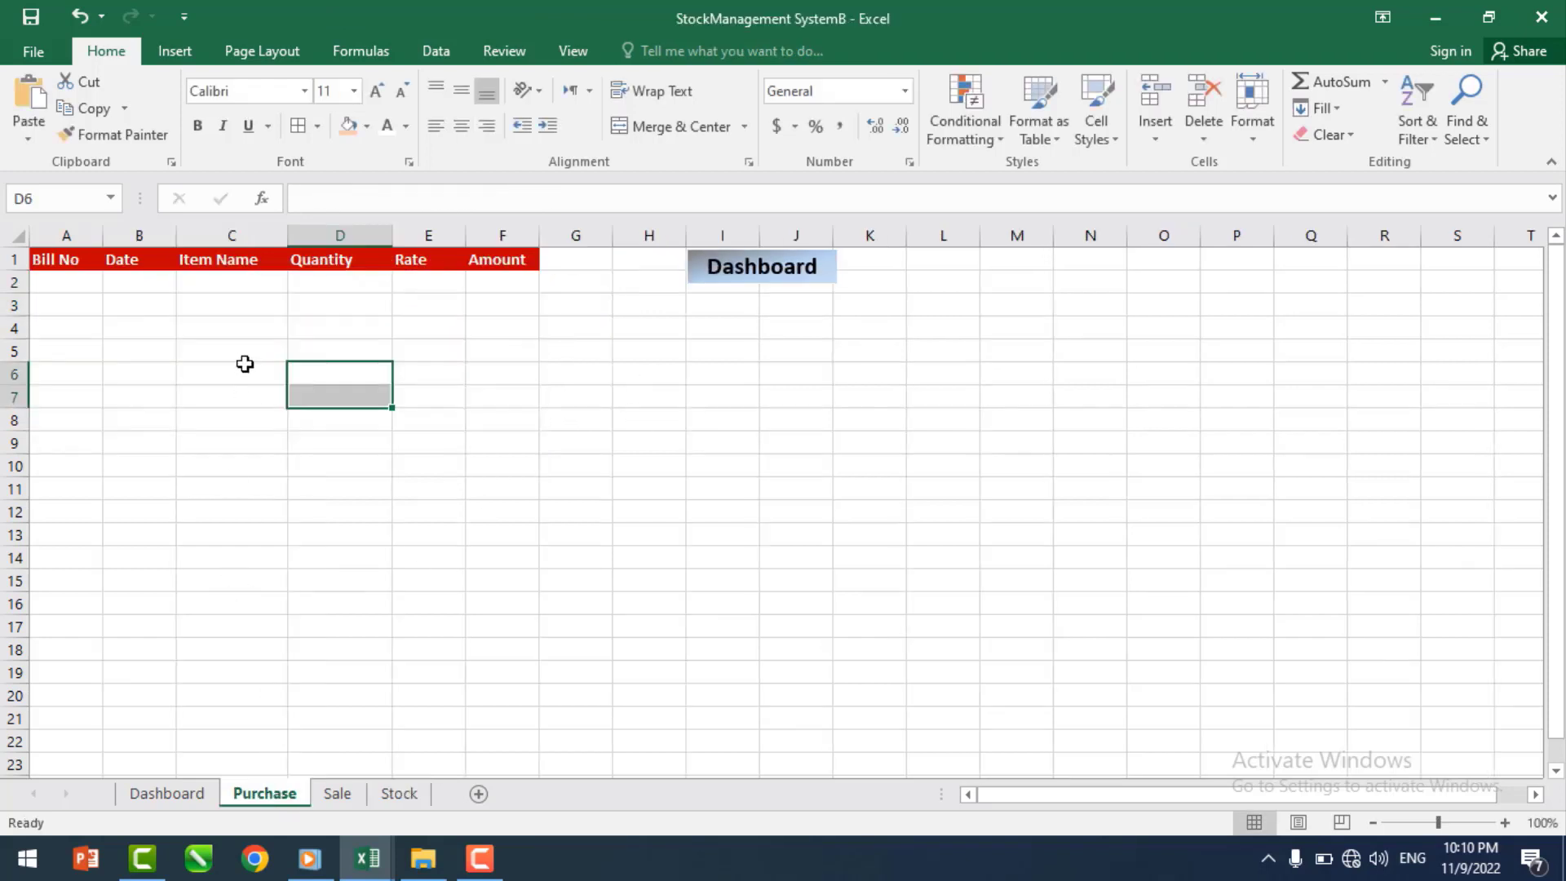
click(221, 283)
text(mouse)
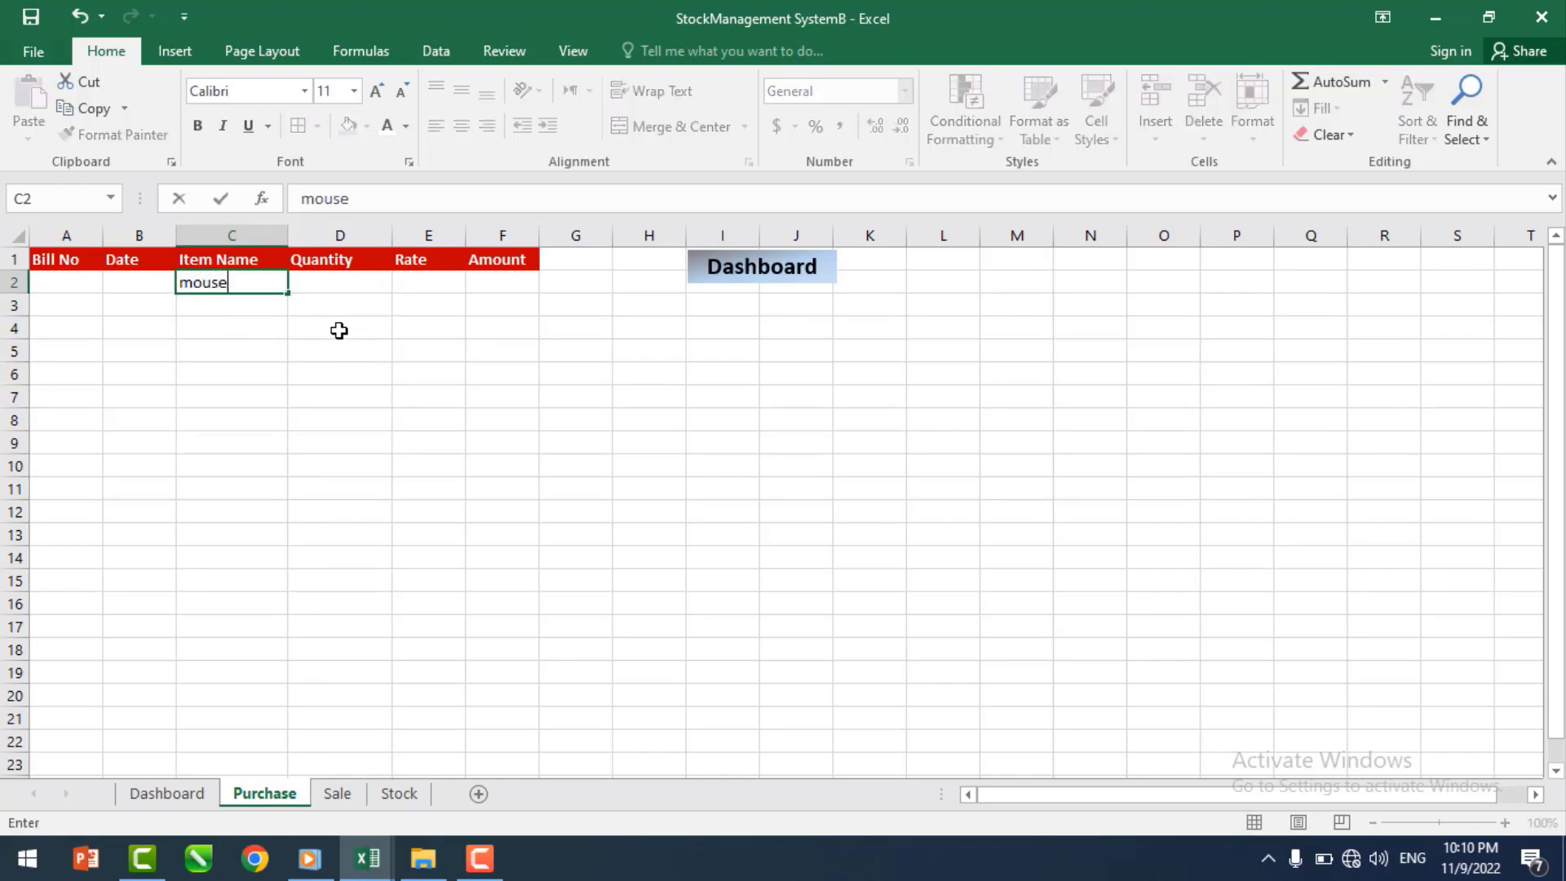
key(Tab)
text(400)
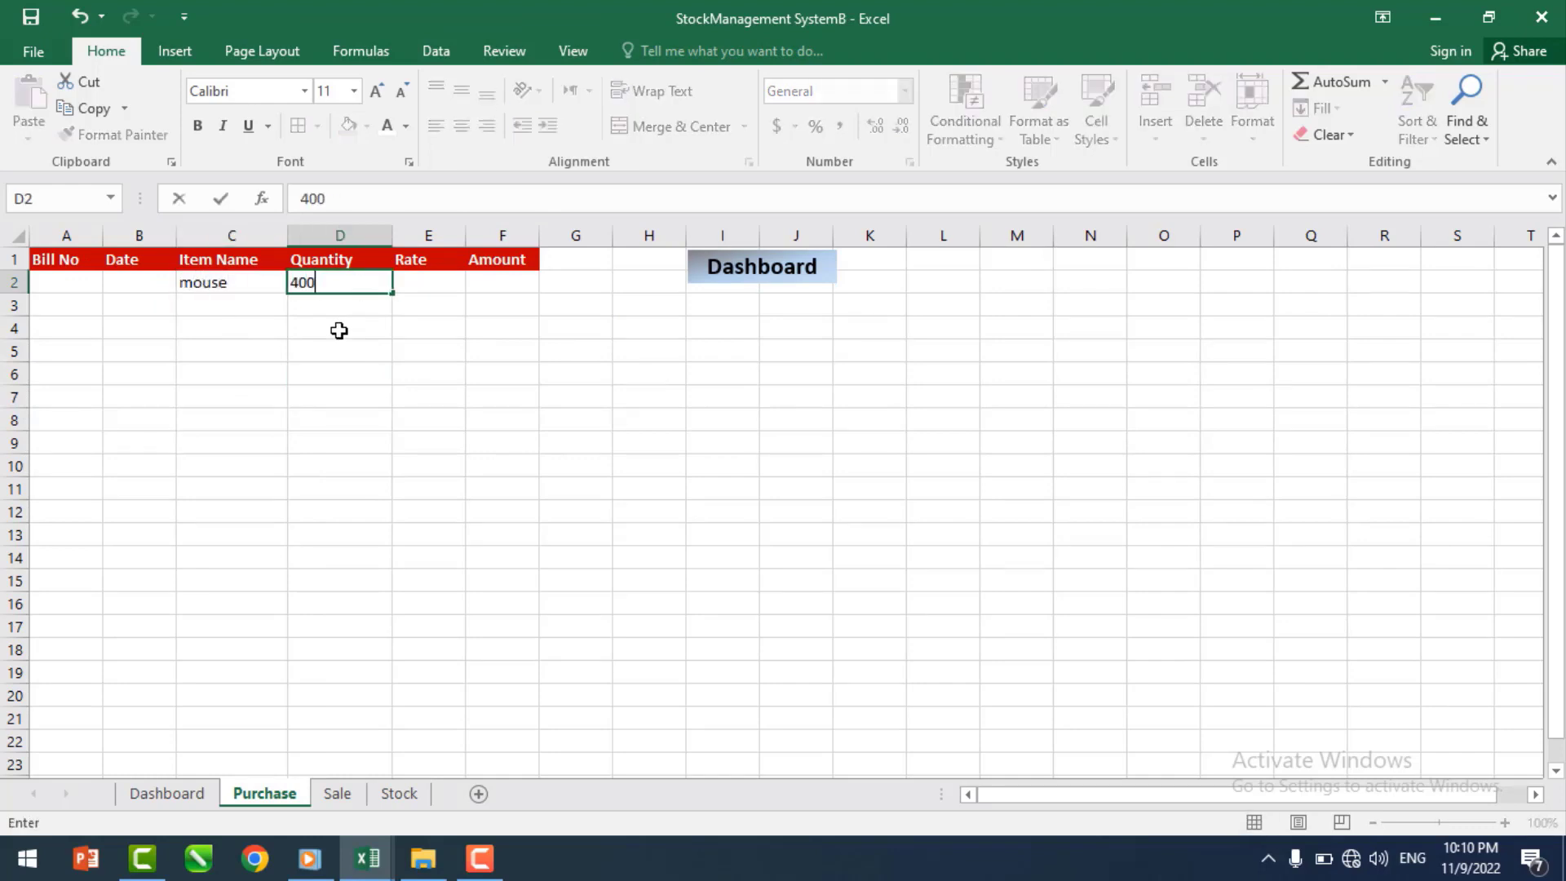
click(748, 441)
click(400, 792)
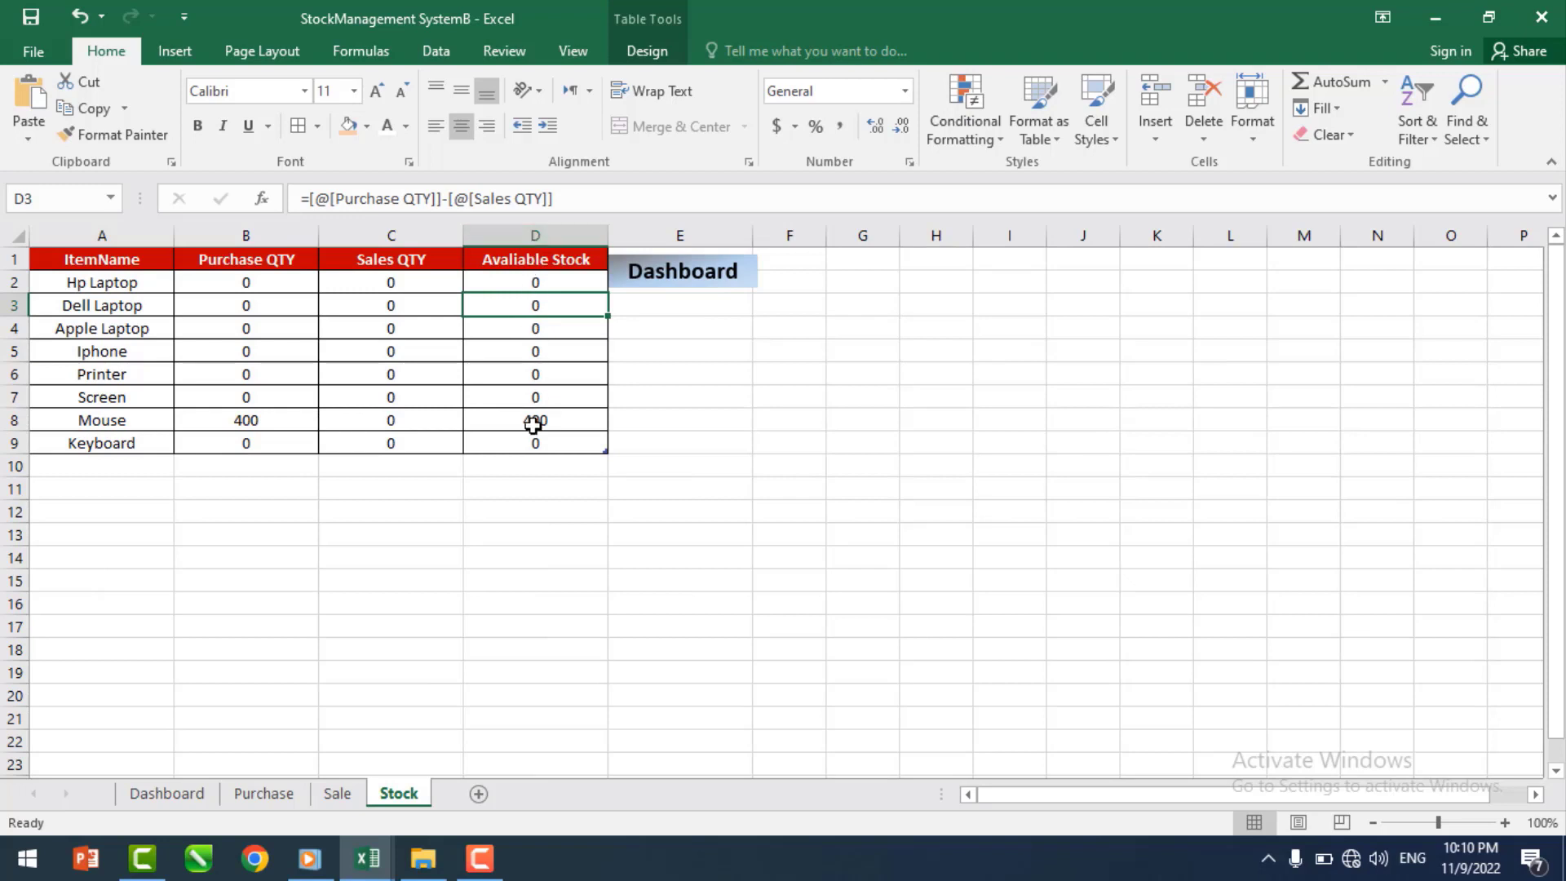
- Enter a test sale of mouse with quantity 150 in row 2 of the Sale sheet and check the Stock sheet
click(343, 793)
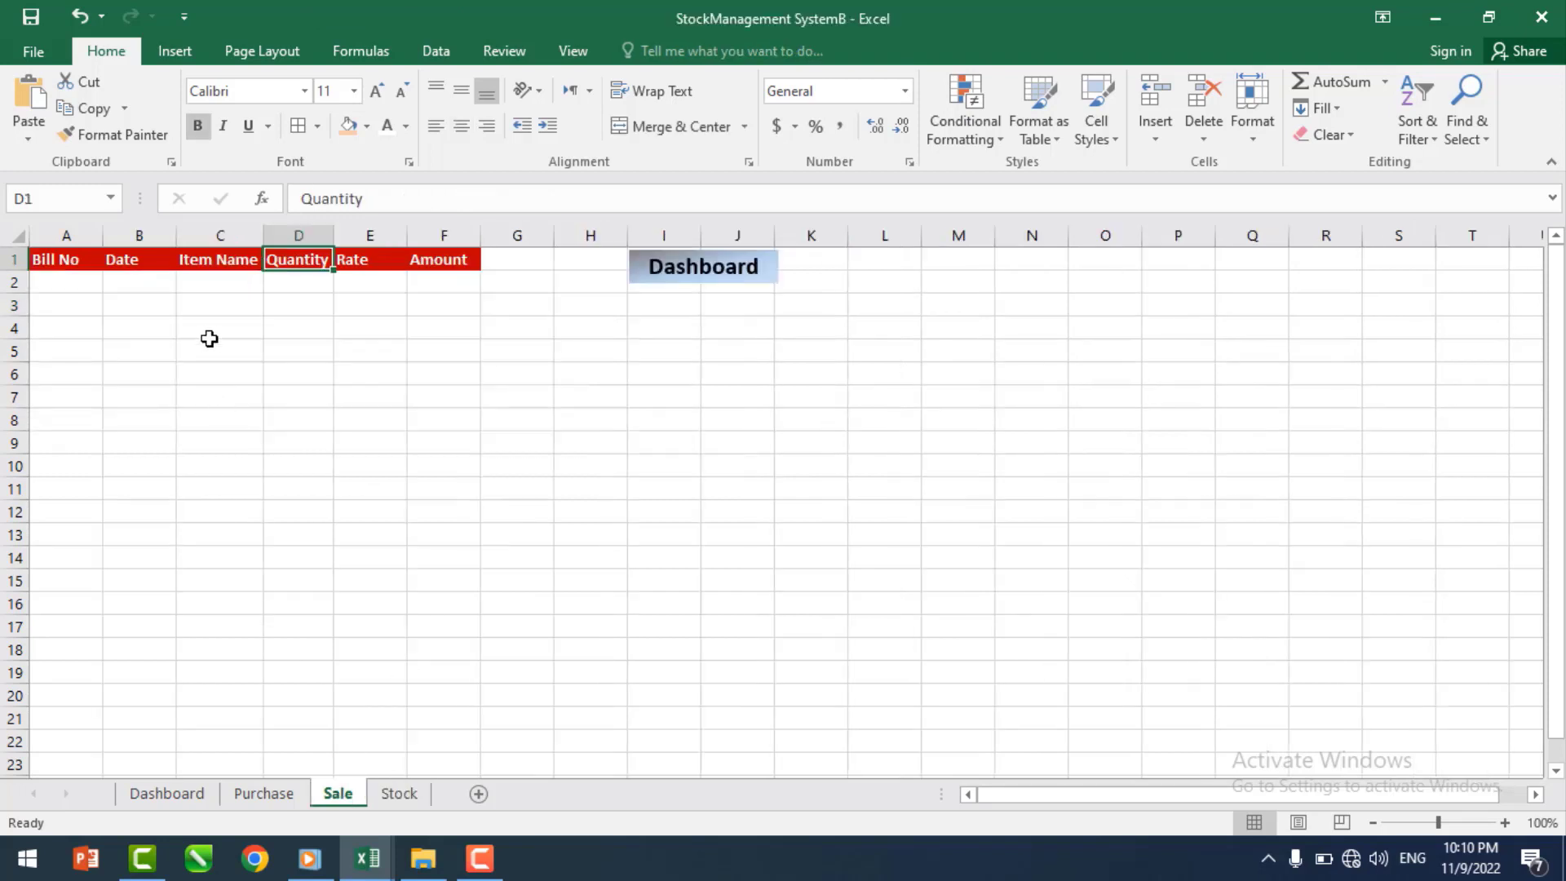
click(217, 282)
text(mouse)
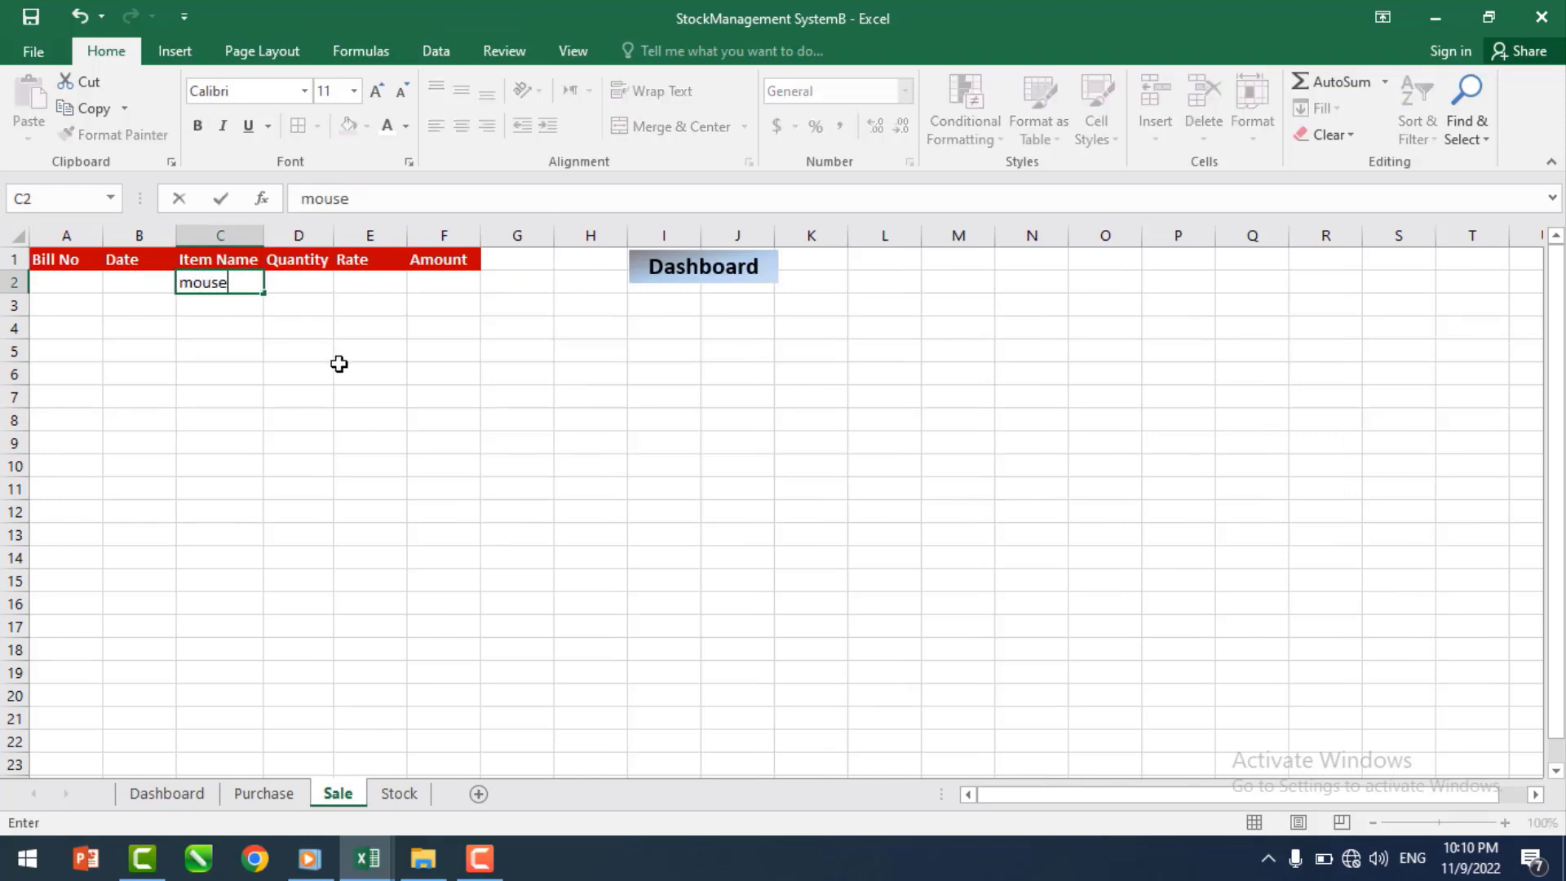
key(Tab)
text(1)
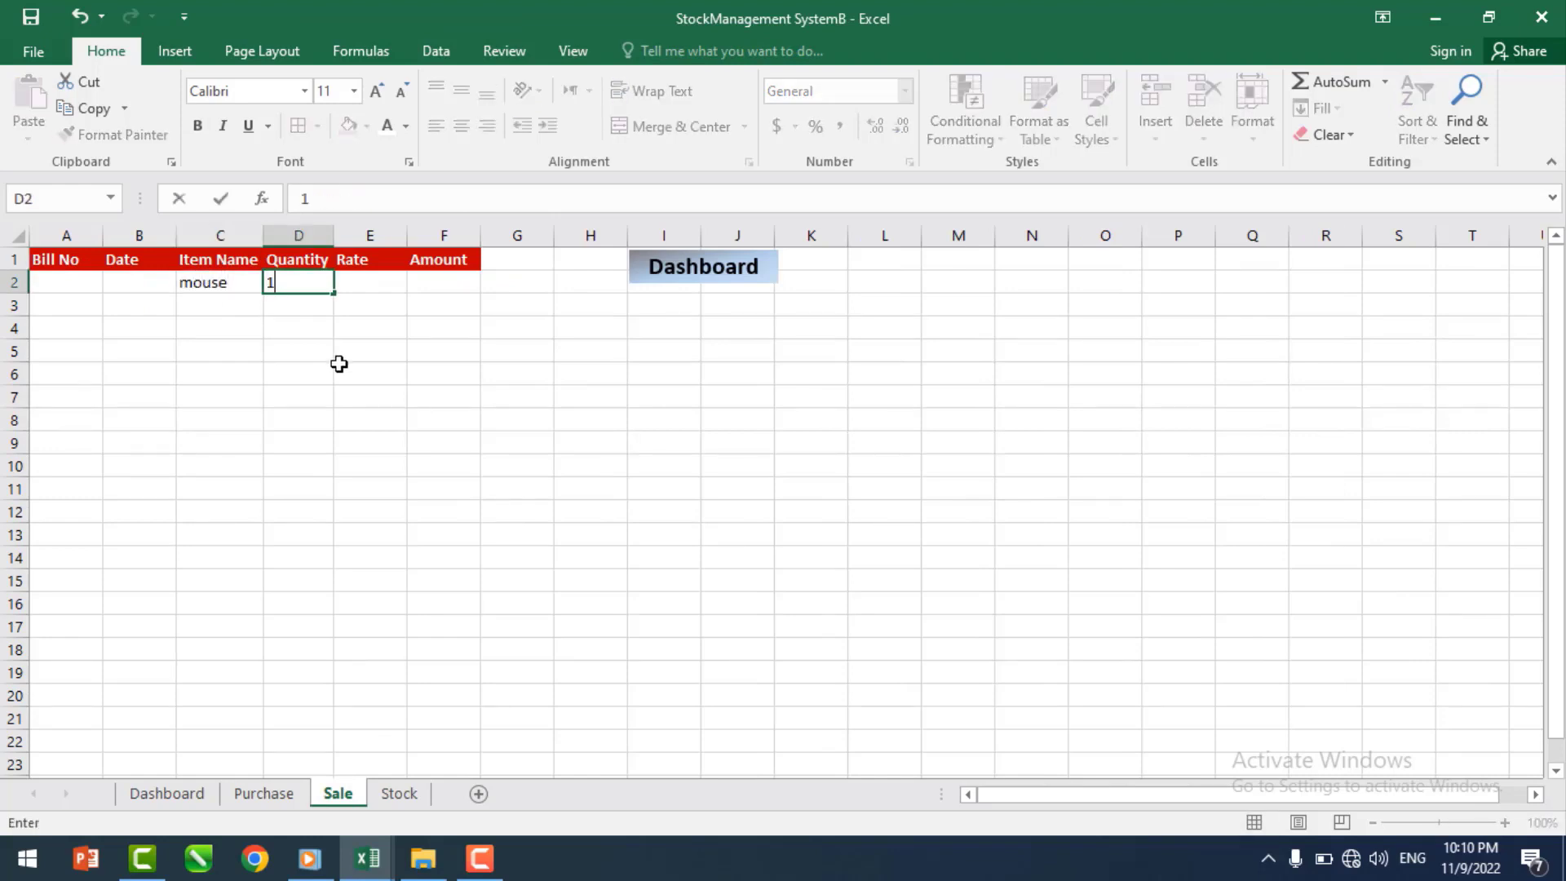
click(864, 519)
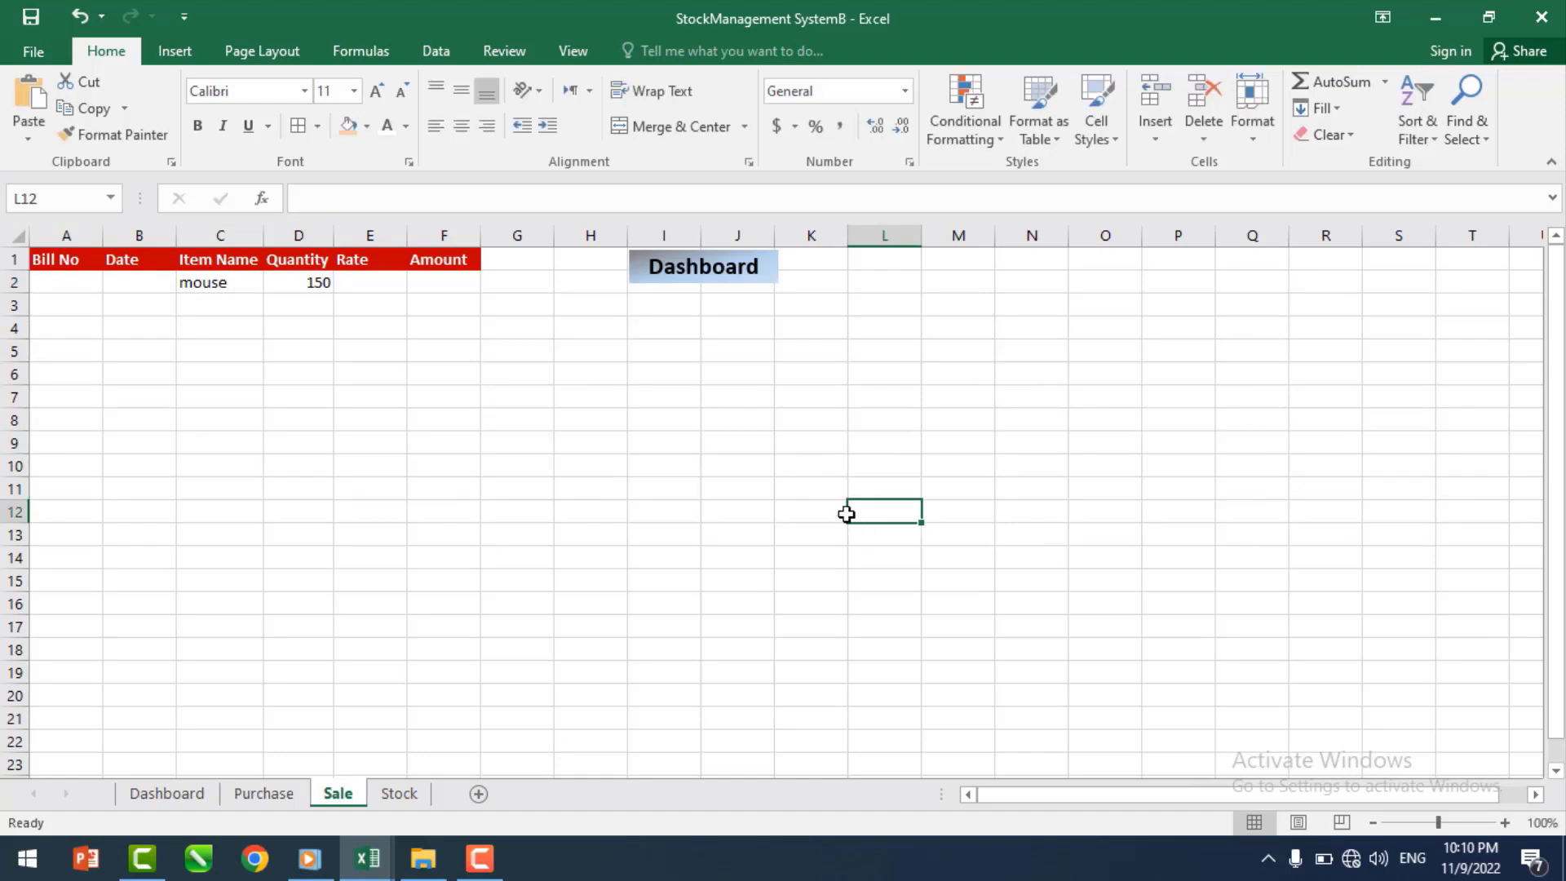
click(399, 794)
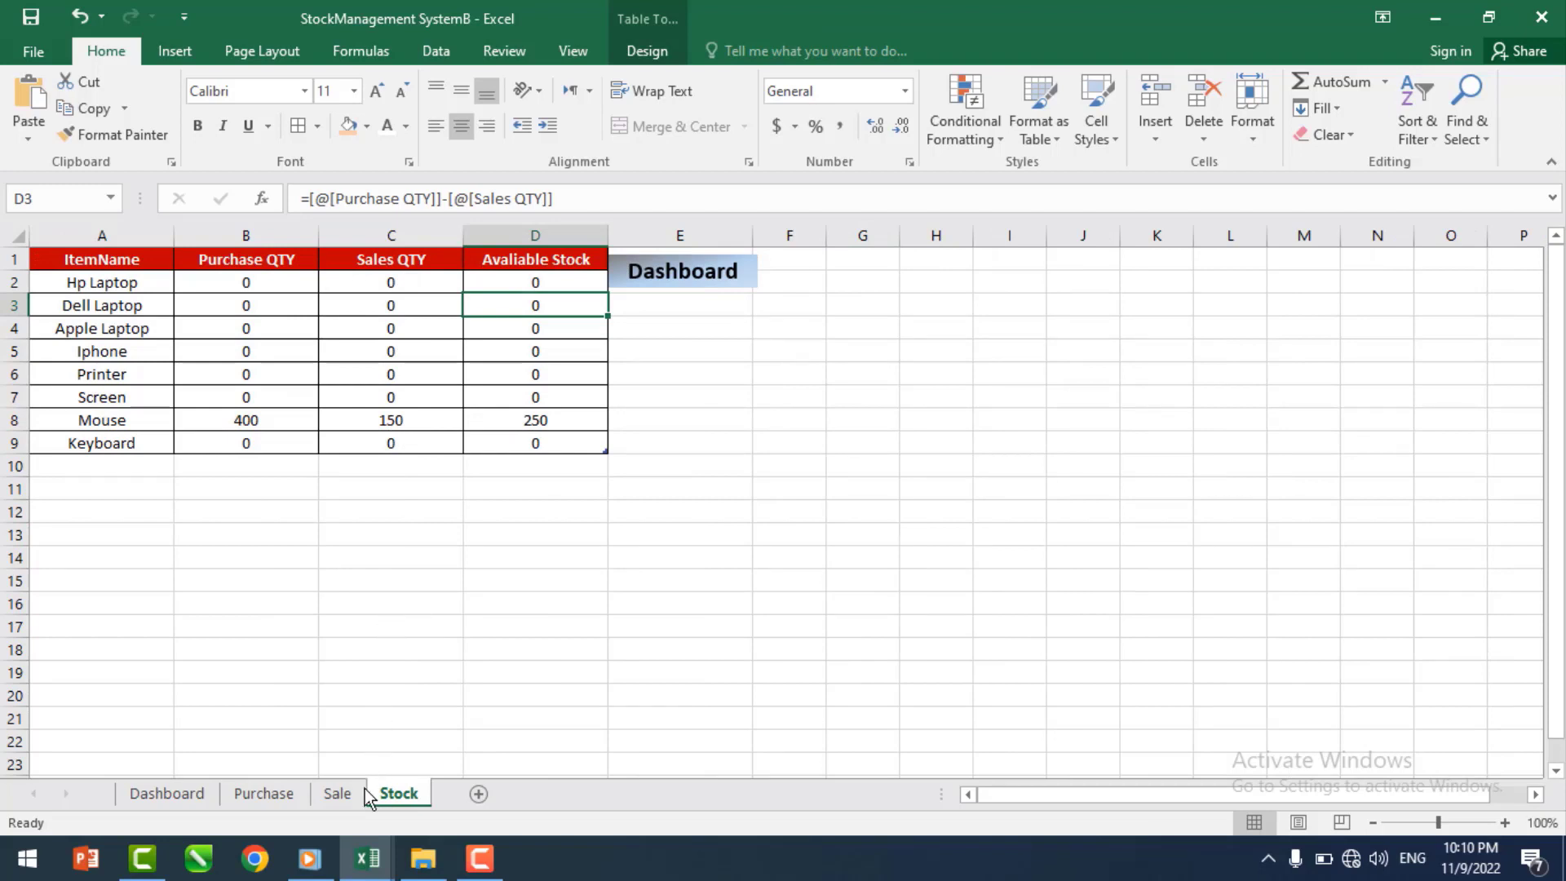
- Delete the test mouse entry from row 2 of the Sale sheet and check the Stock sheet
click(342, 792)
drag(212, 283, 308, 287)
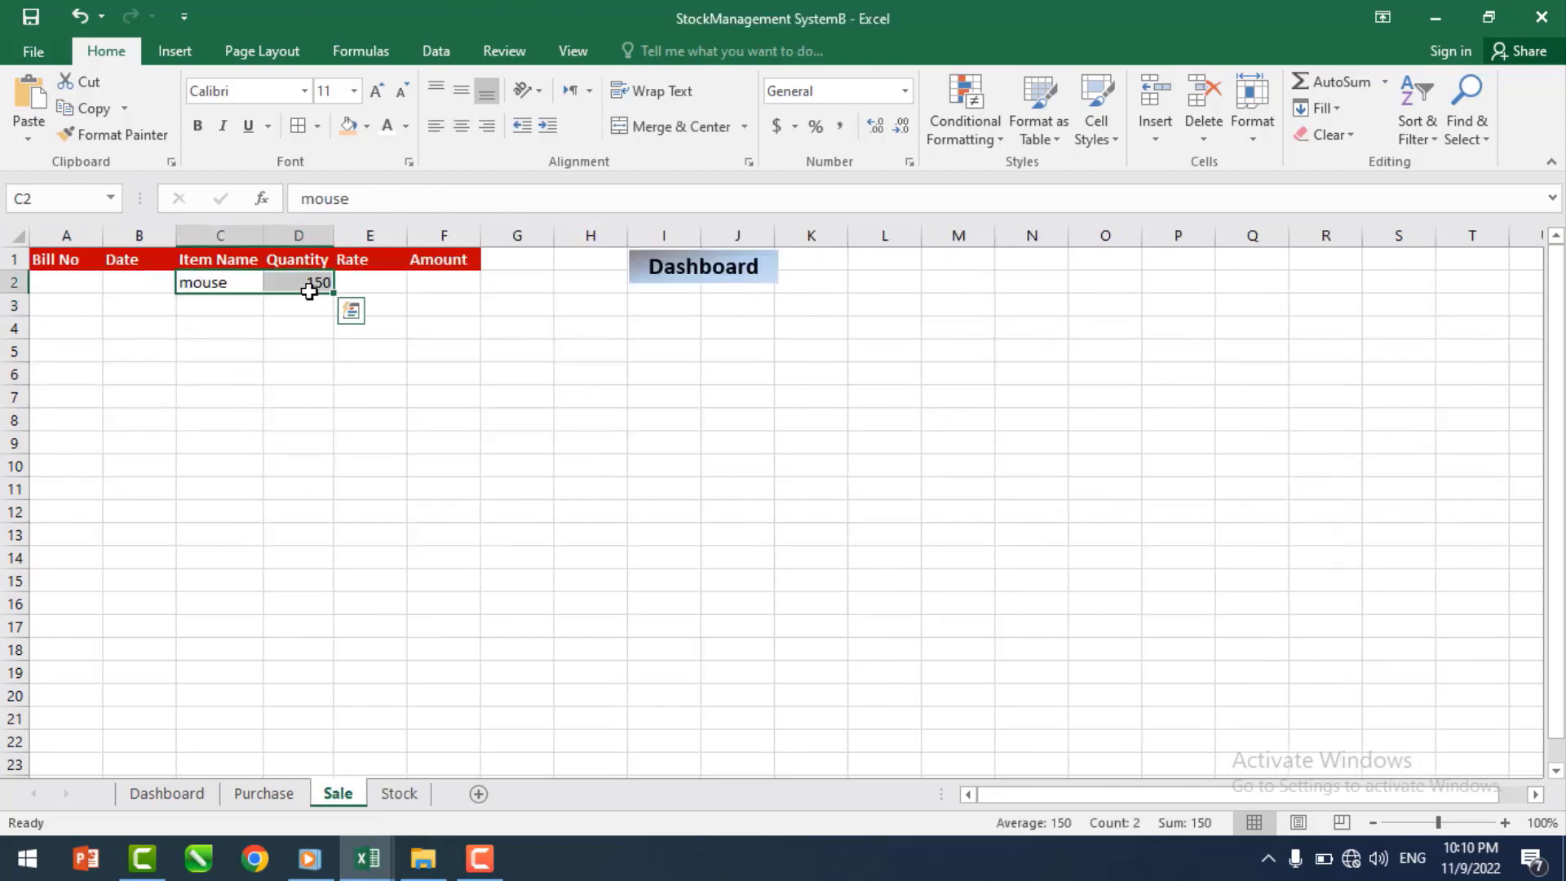
key(Delete)
click(303, 462)
click(396, 794)
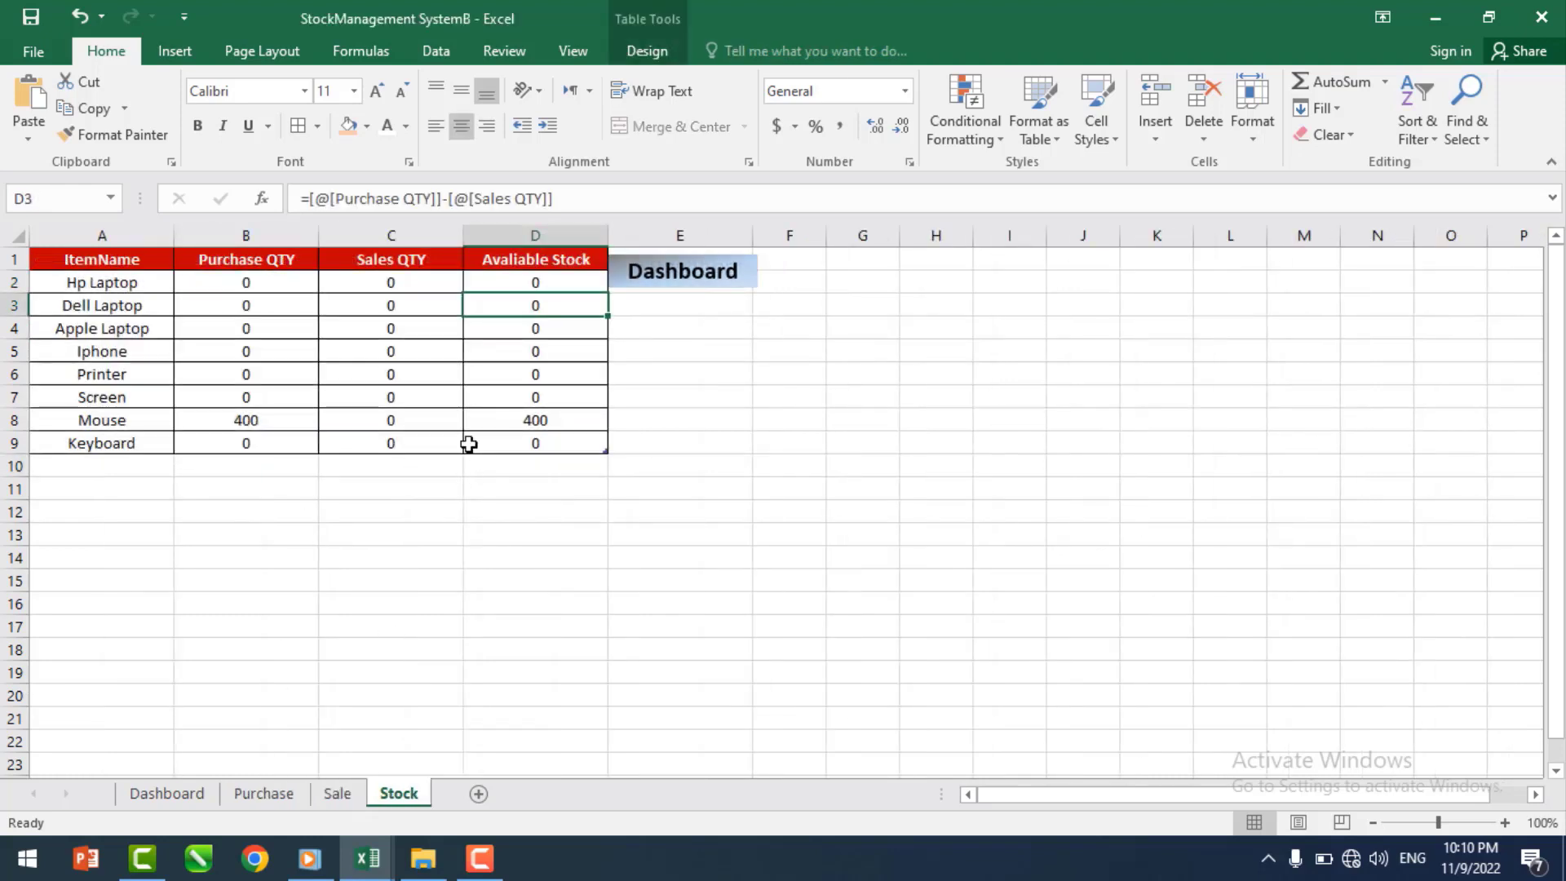
- Clear the test mouse entry from row 2 of the Purchase sheet and return to the Stock sheet
click(269, 796)
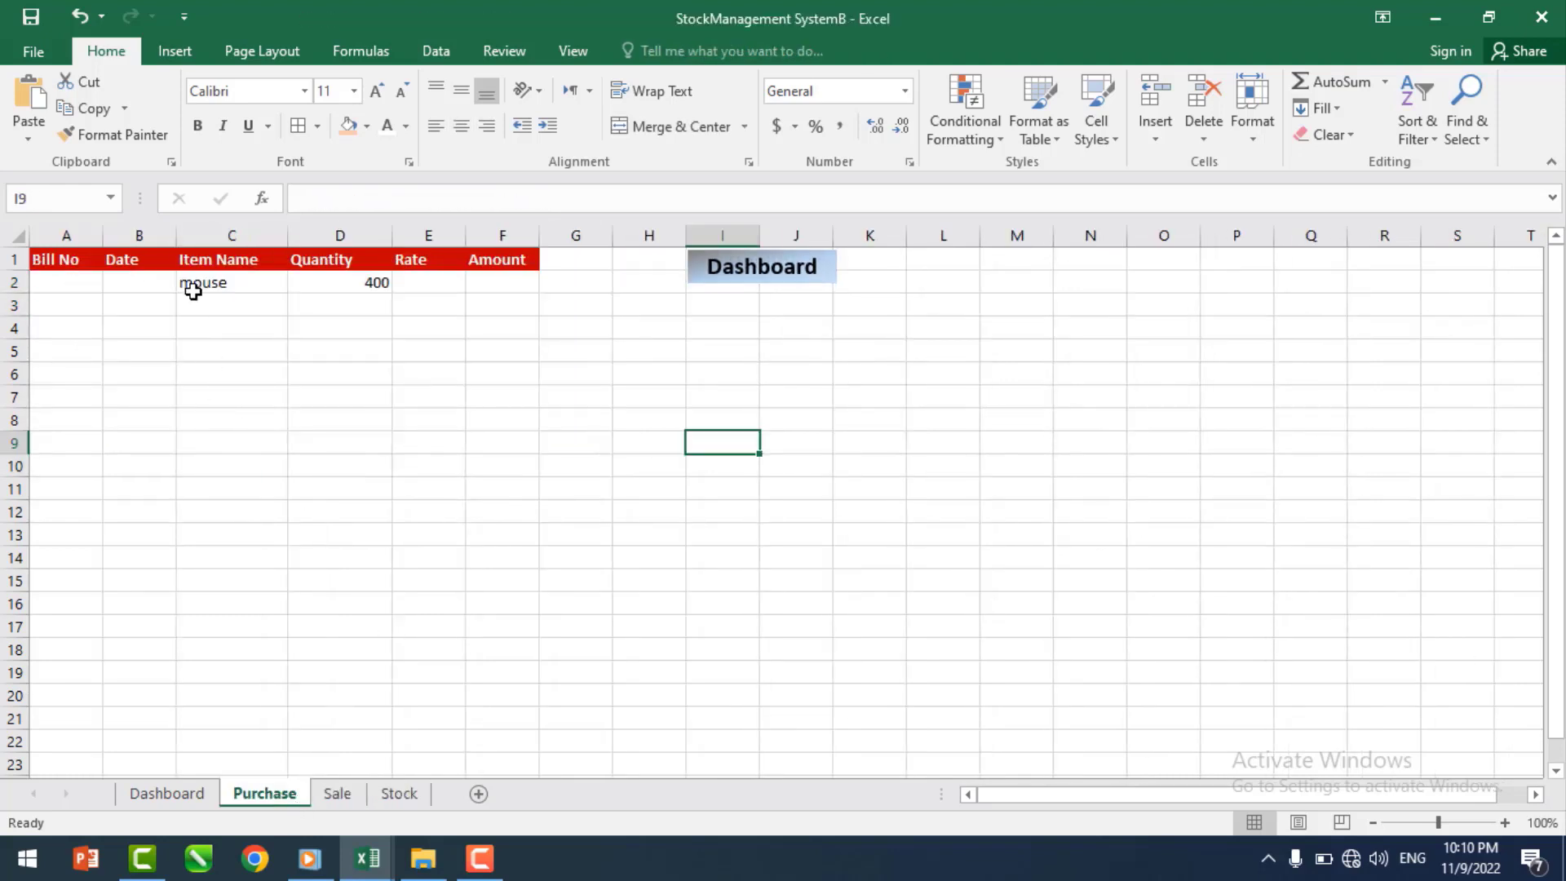
drag(192, 285, 323, 285)
key(Delete)
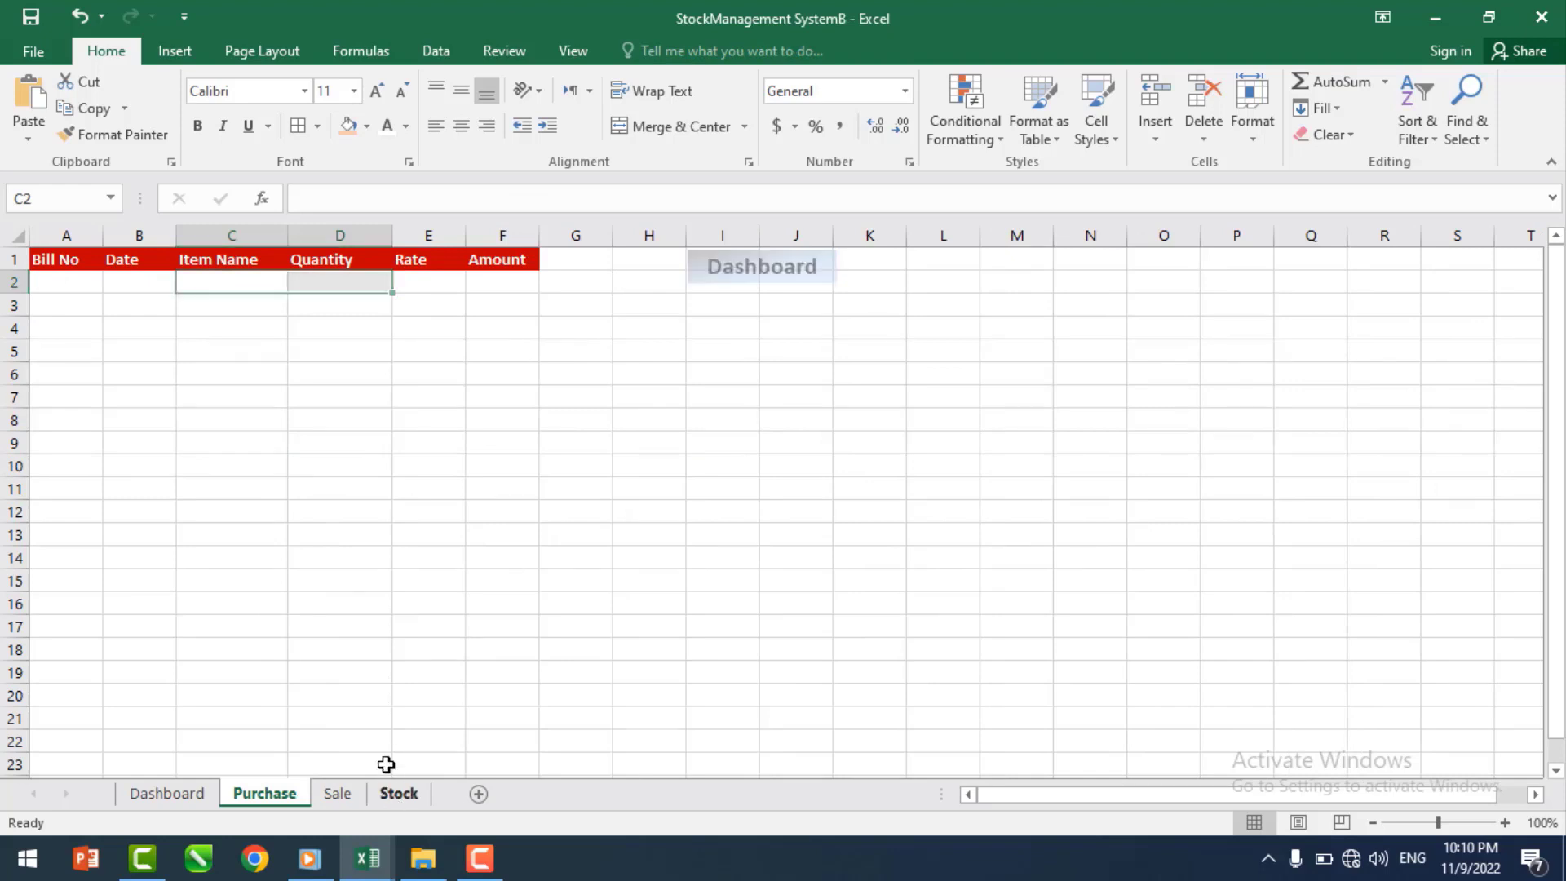
click(398, 793)
click(662, 579)
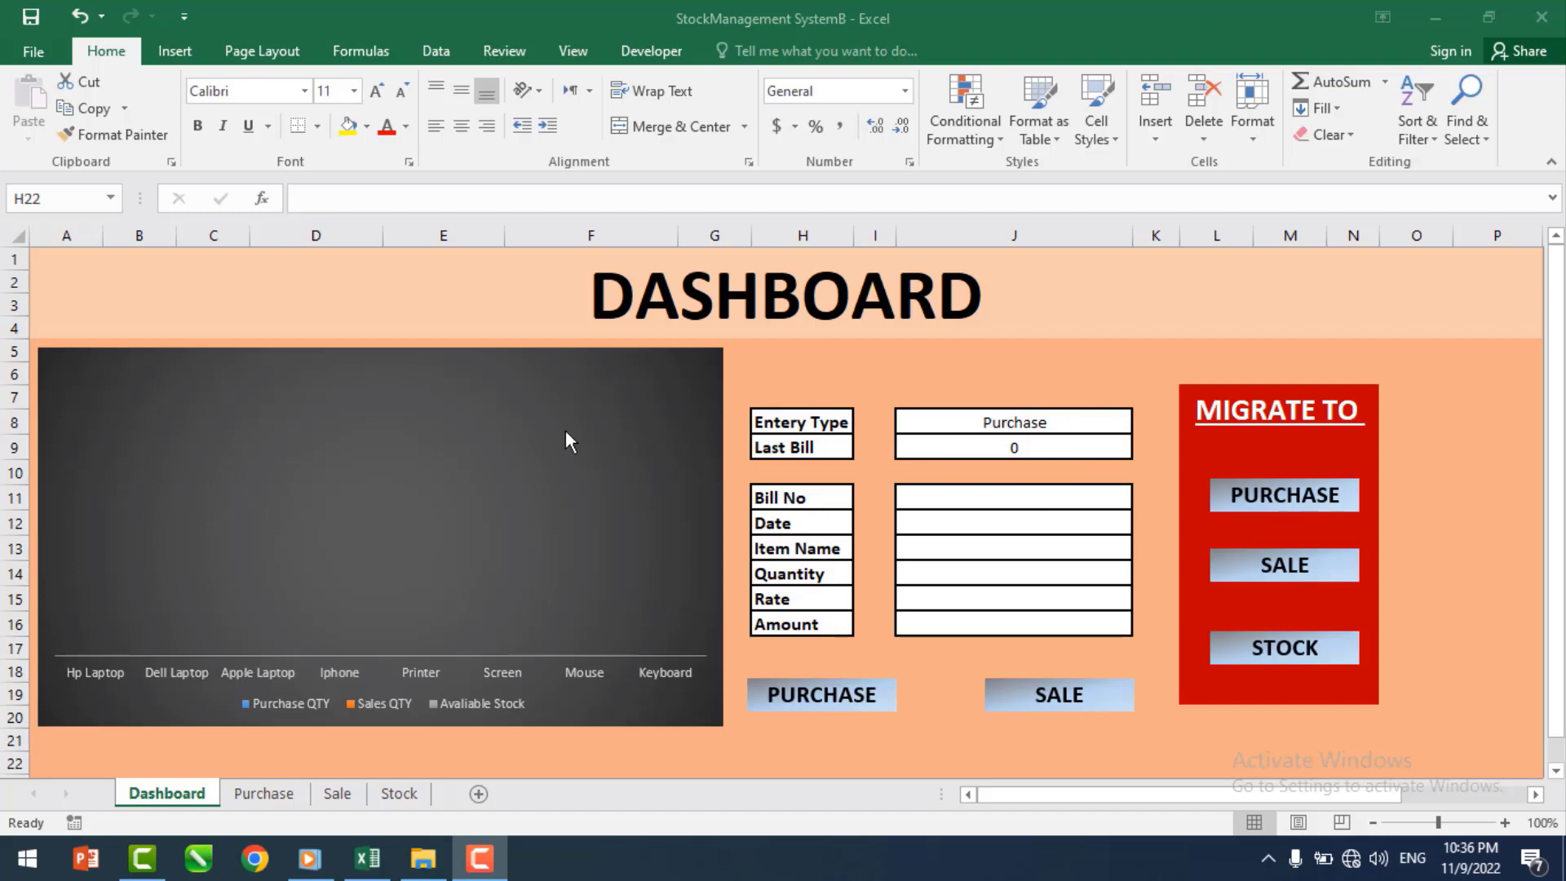
- Try the Sale option for Entery Type on the Dashboard and set it back to Purchase
click(1107, 422)
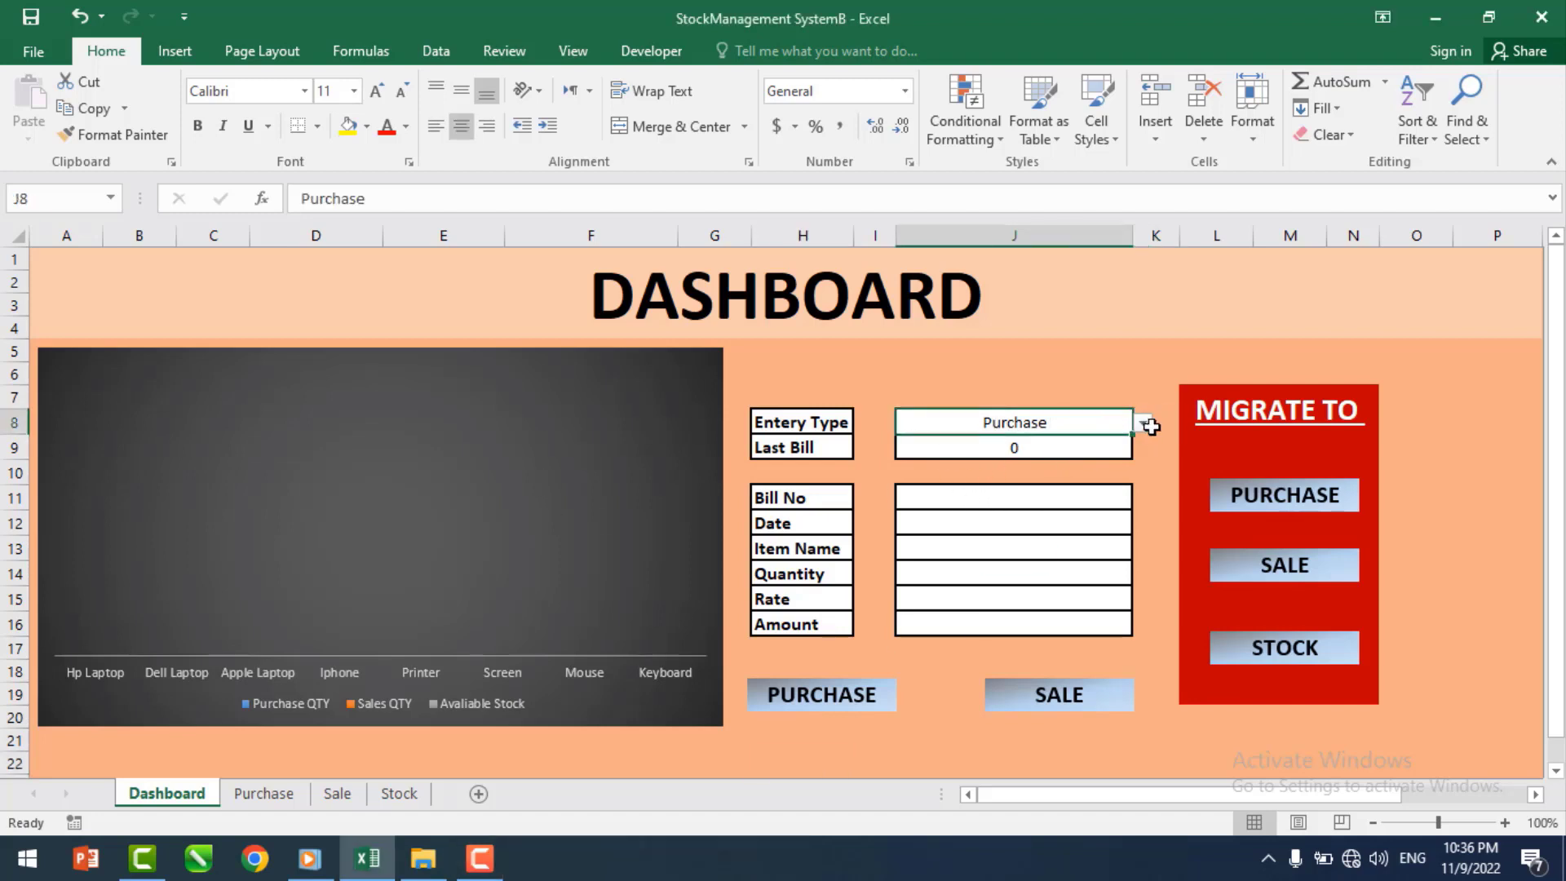
click(1141, 423)
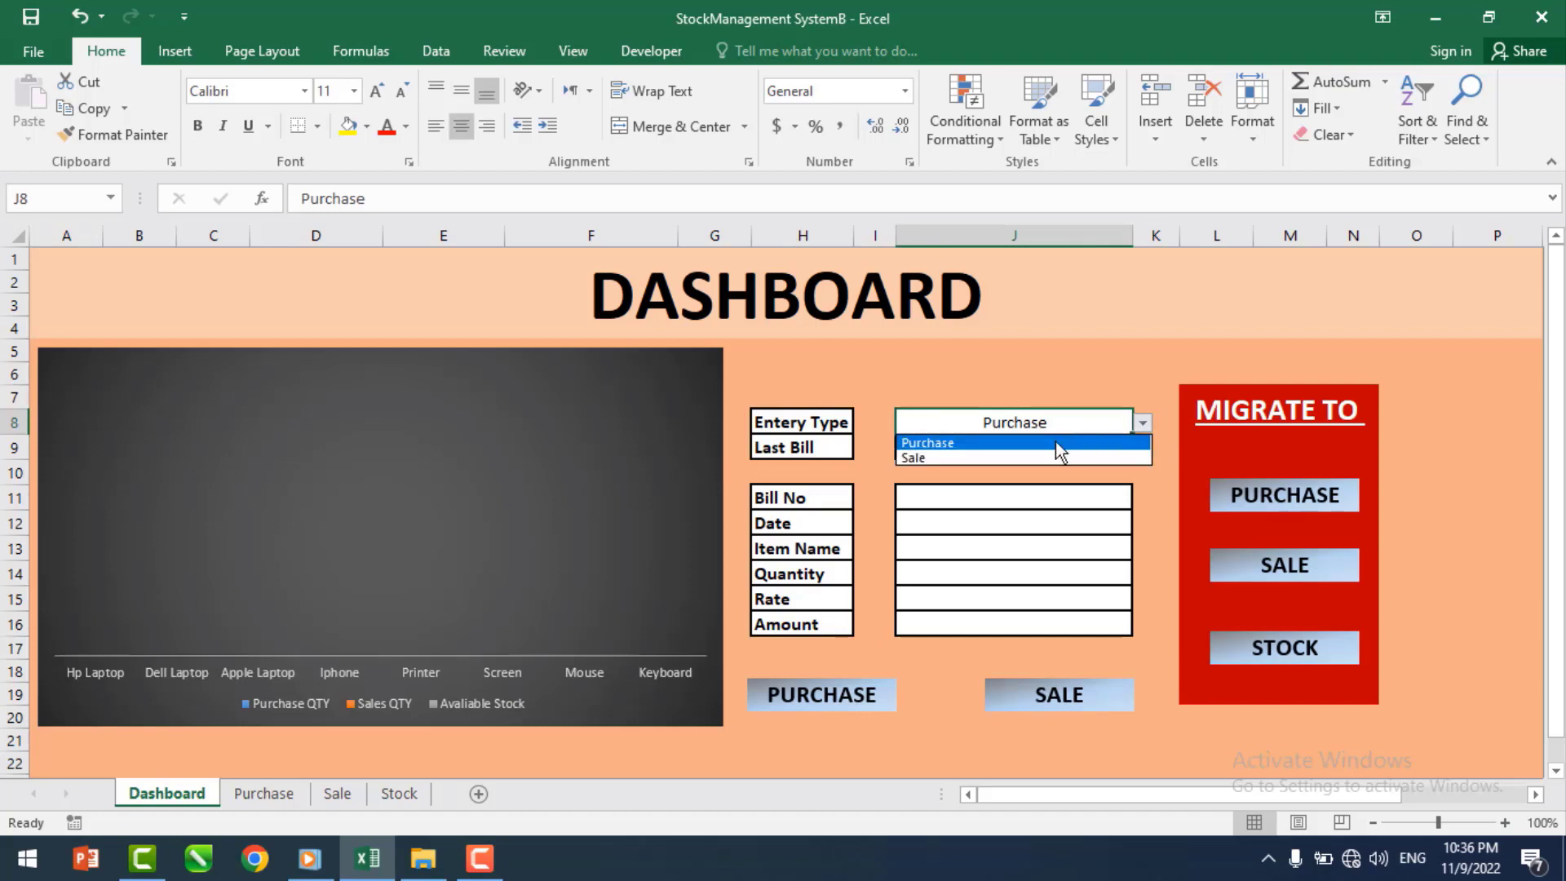
click(1048, 458)
click(1145, 426)
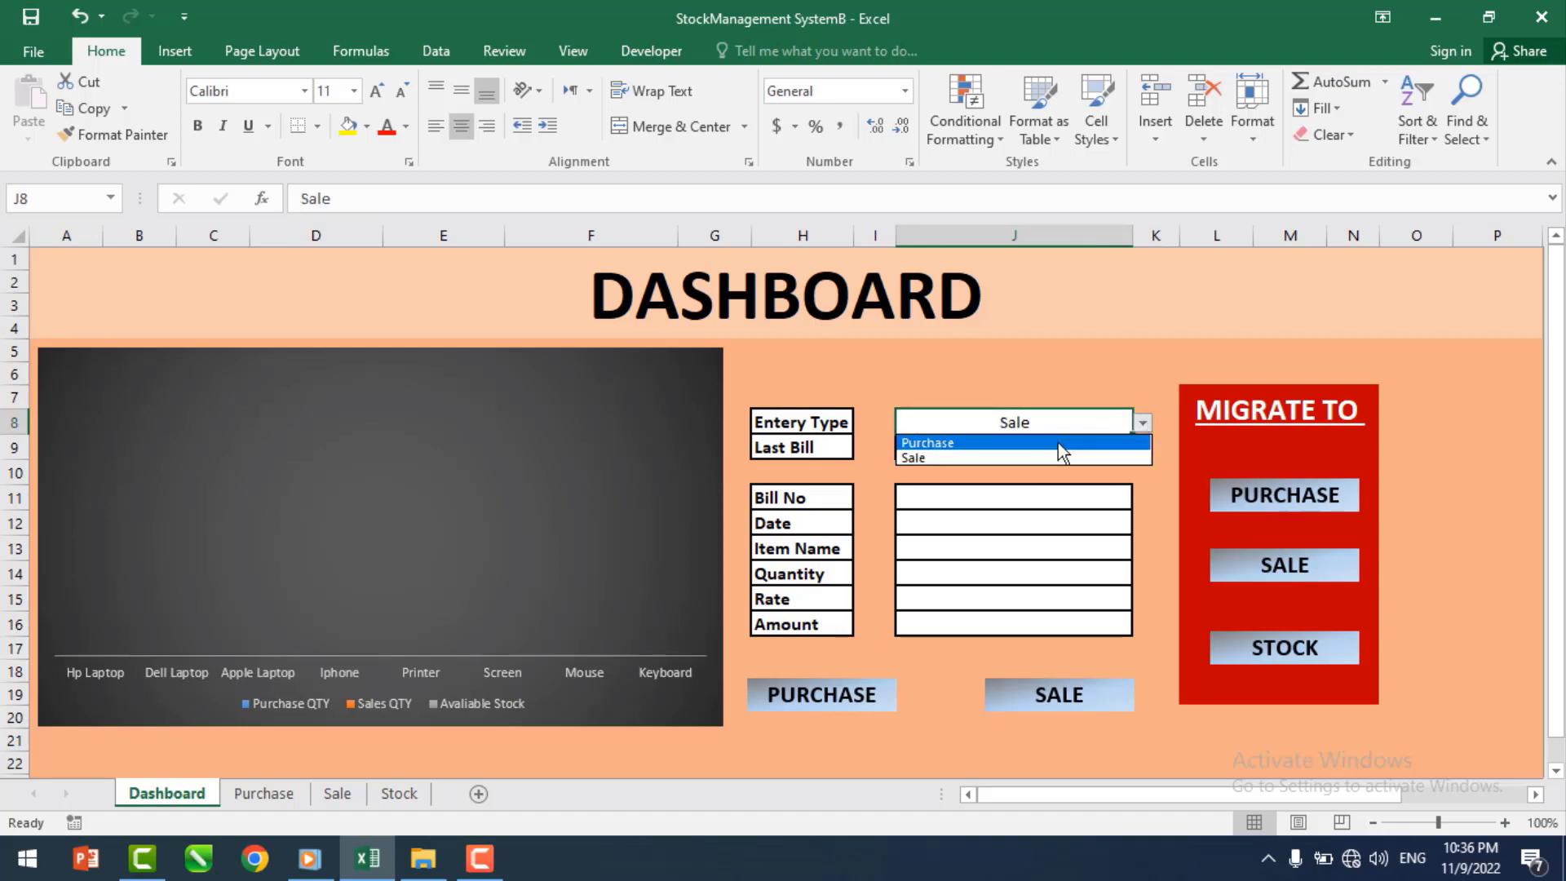
click(1020, 438)
- Enter the formula =today() in the Date field, cell J12, of the Dashboard entry form
click(991, 521)
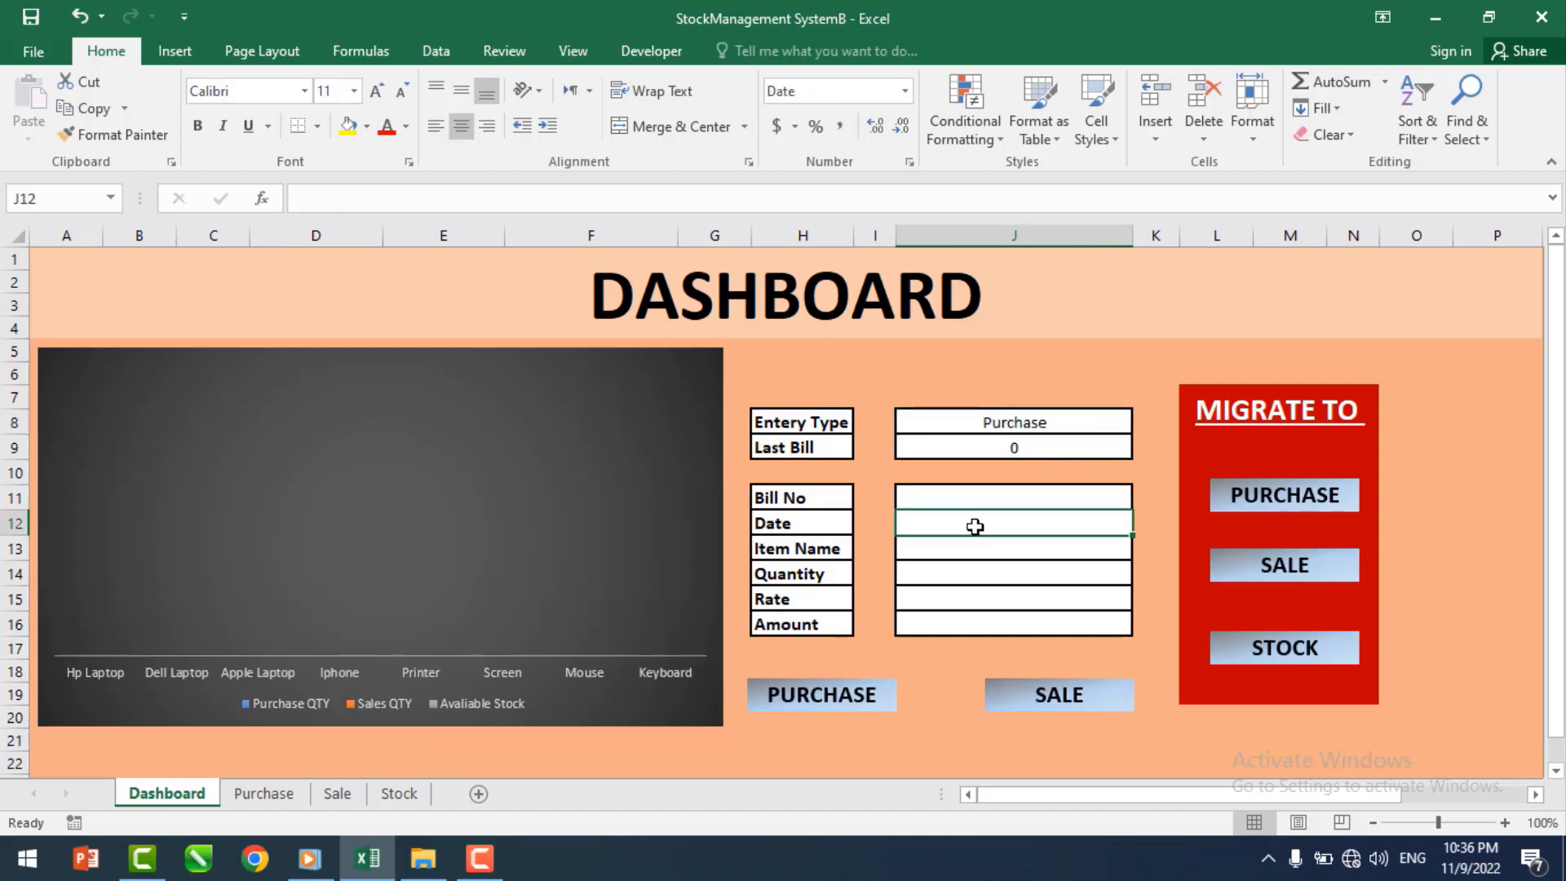
text(=)
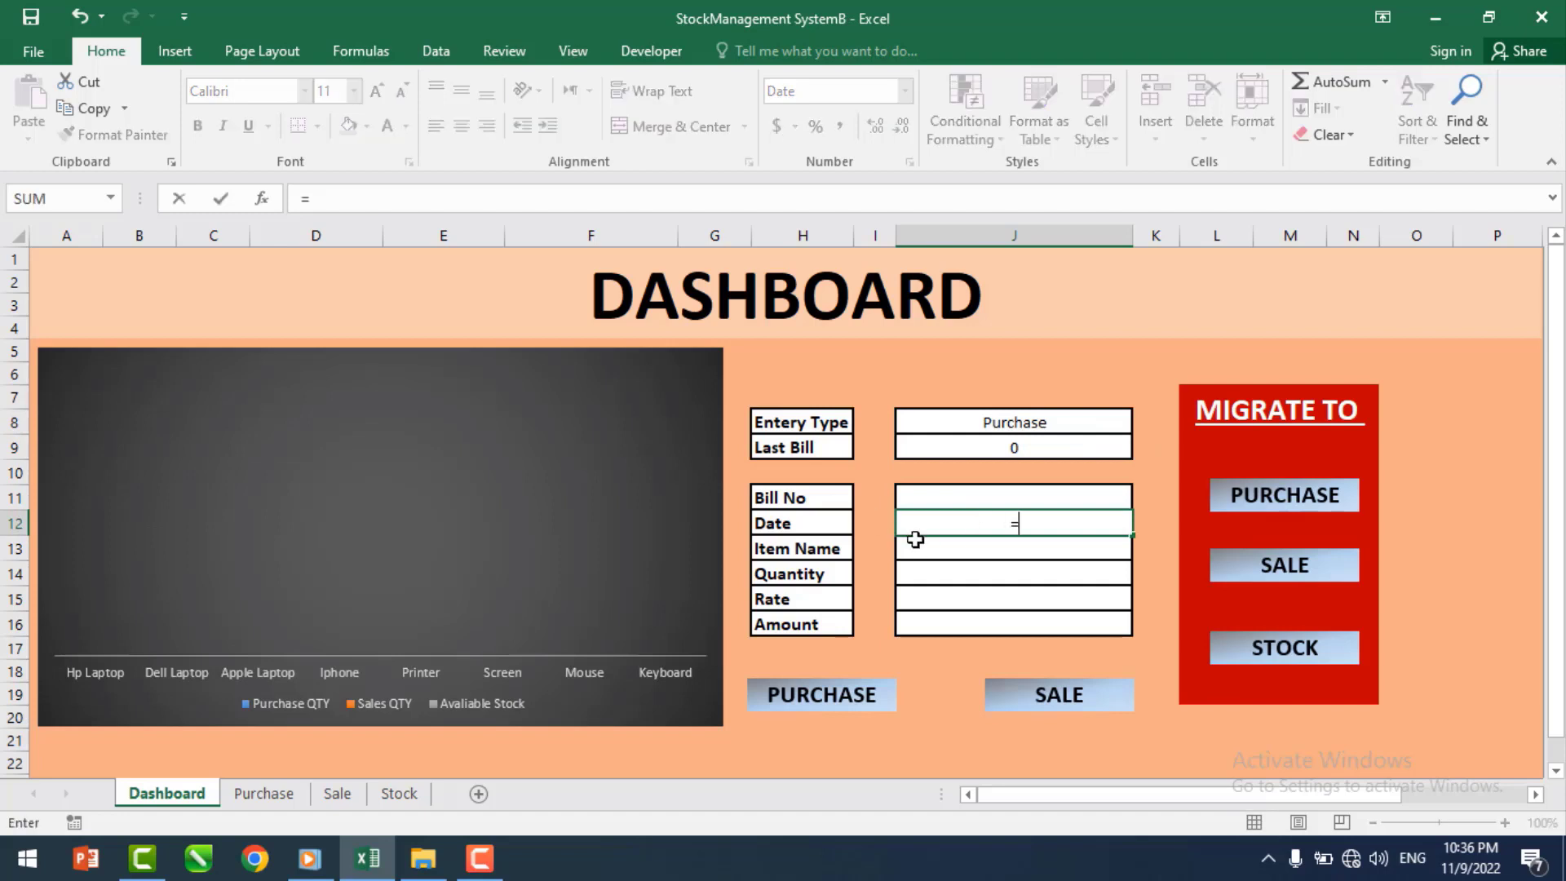
text(today())
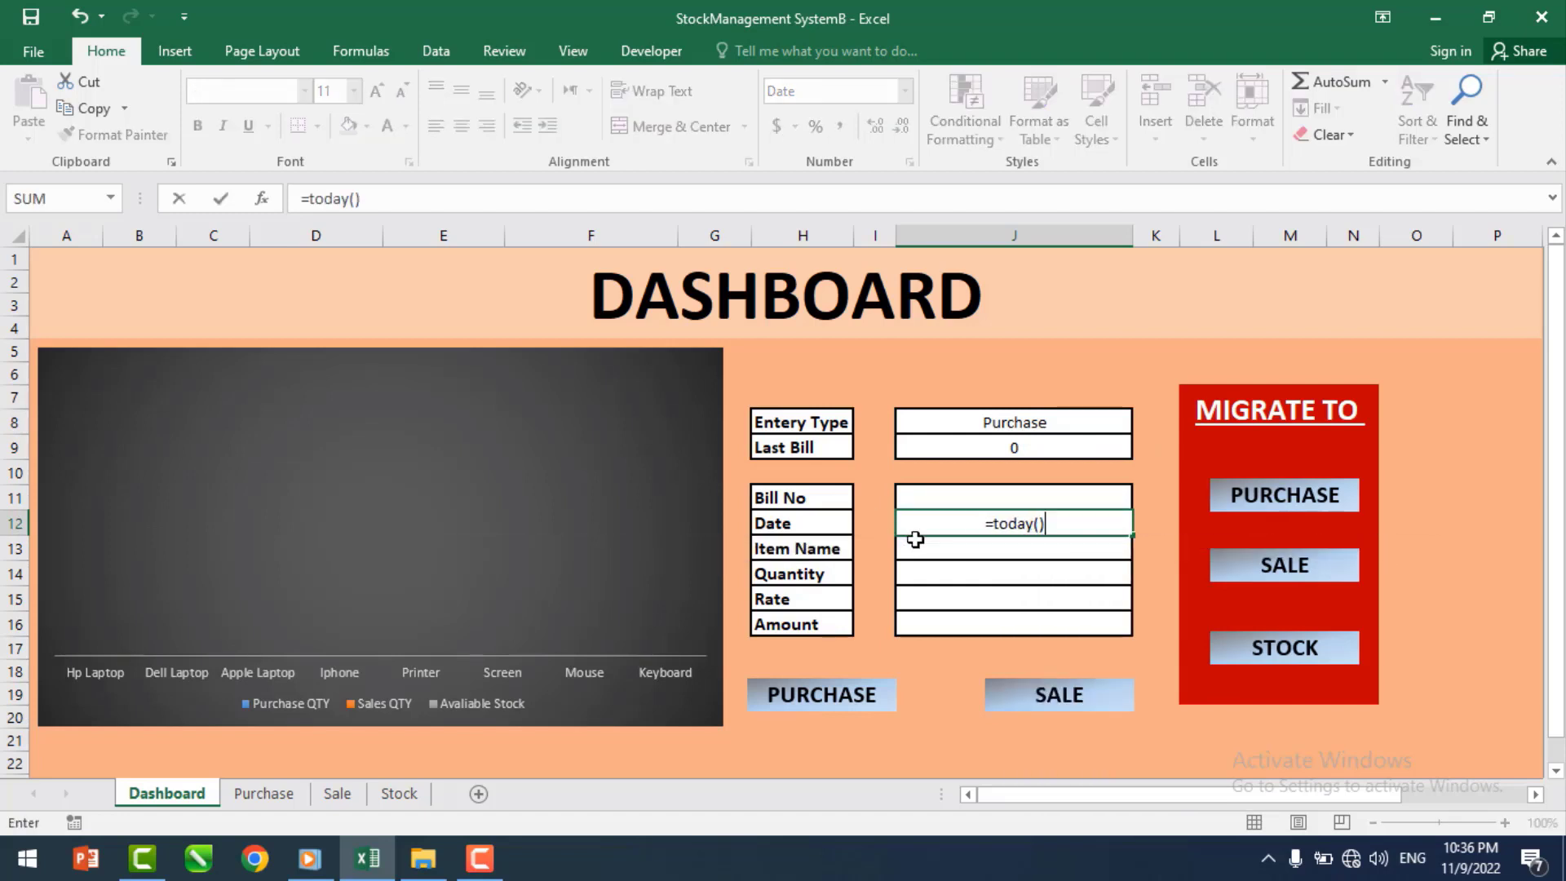
key(Return)
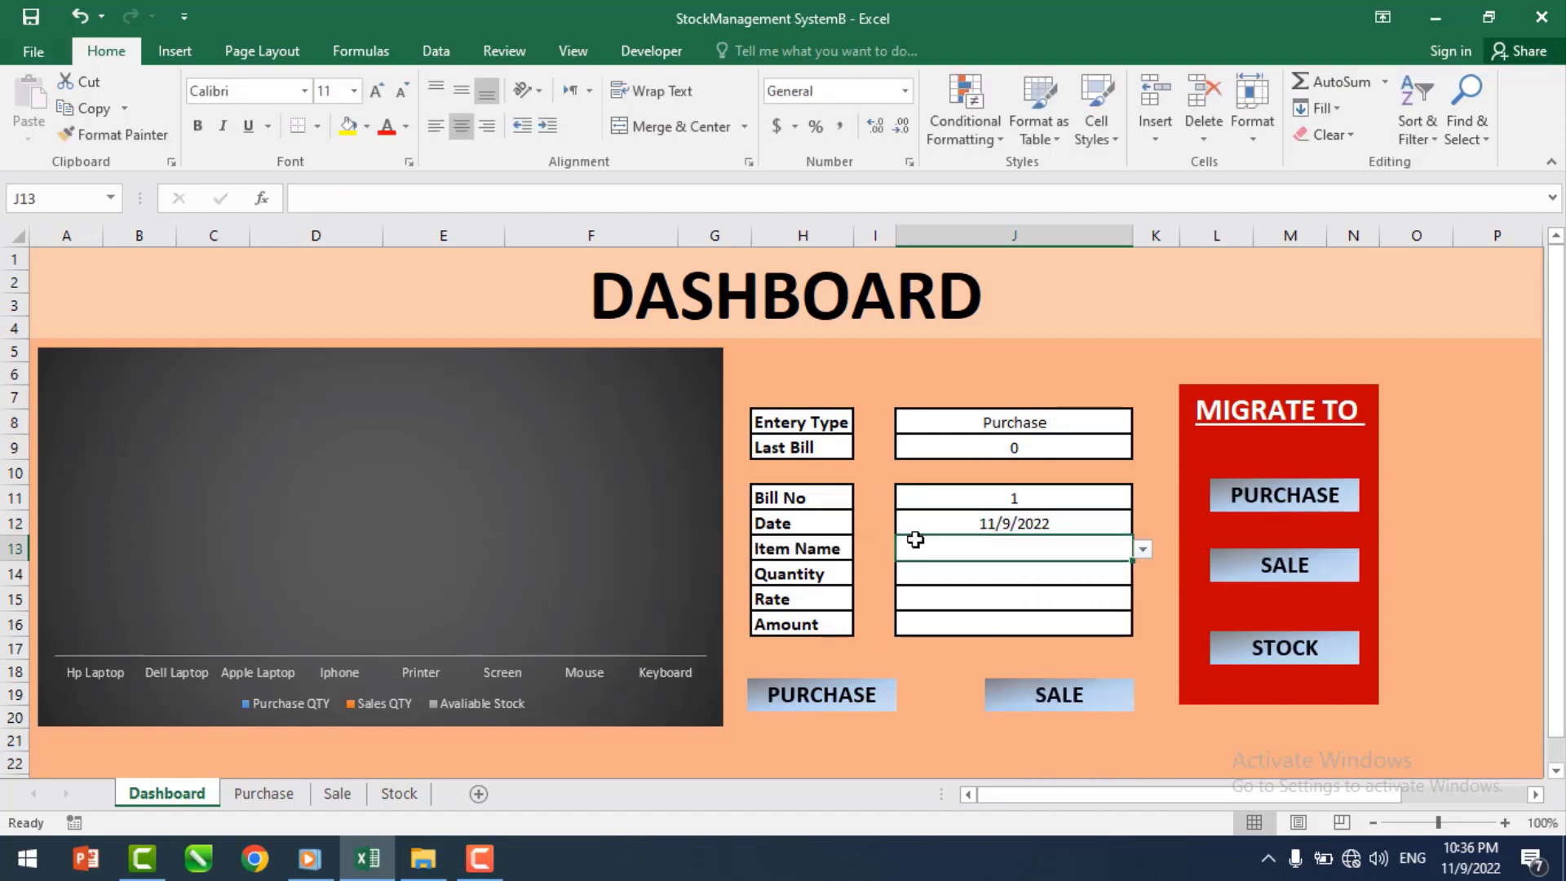
- Fill the Dashboard entry form with item name Hp Laptop, quantity 6 and rate 20000
click(1141, 549)
click(1009, 581)
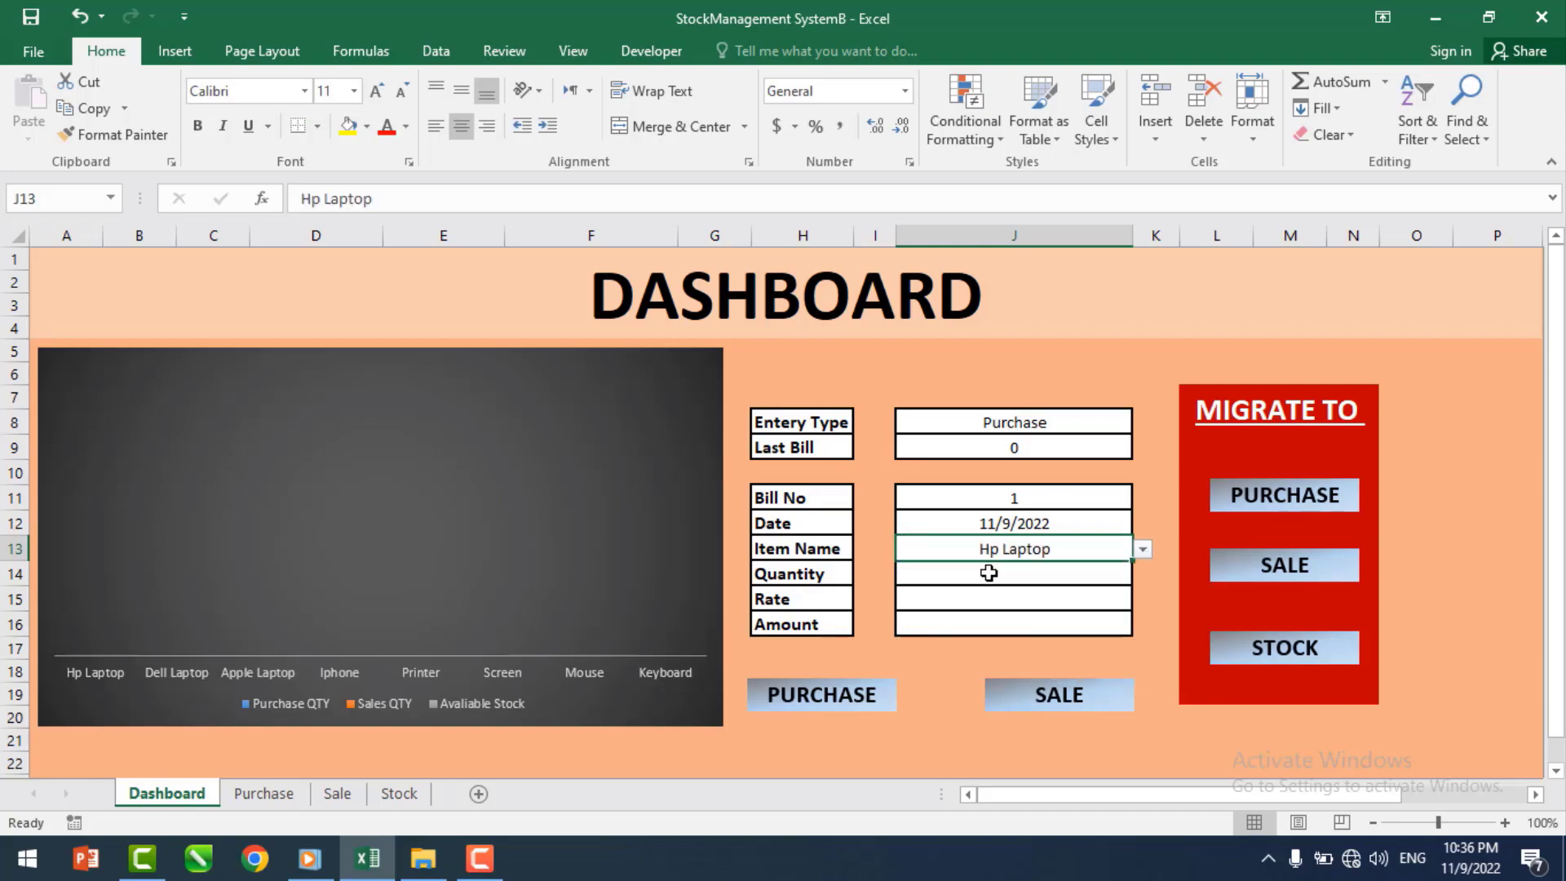
click(975, 580)
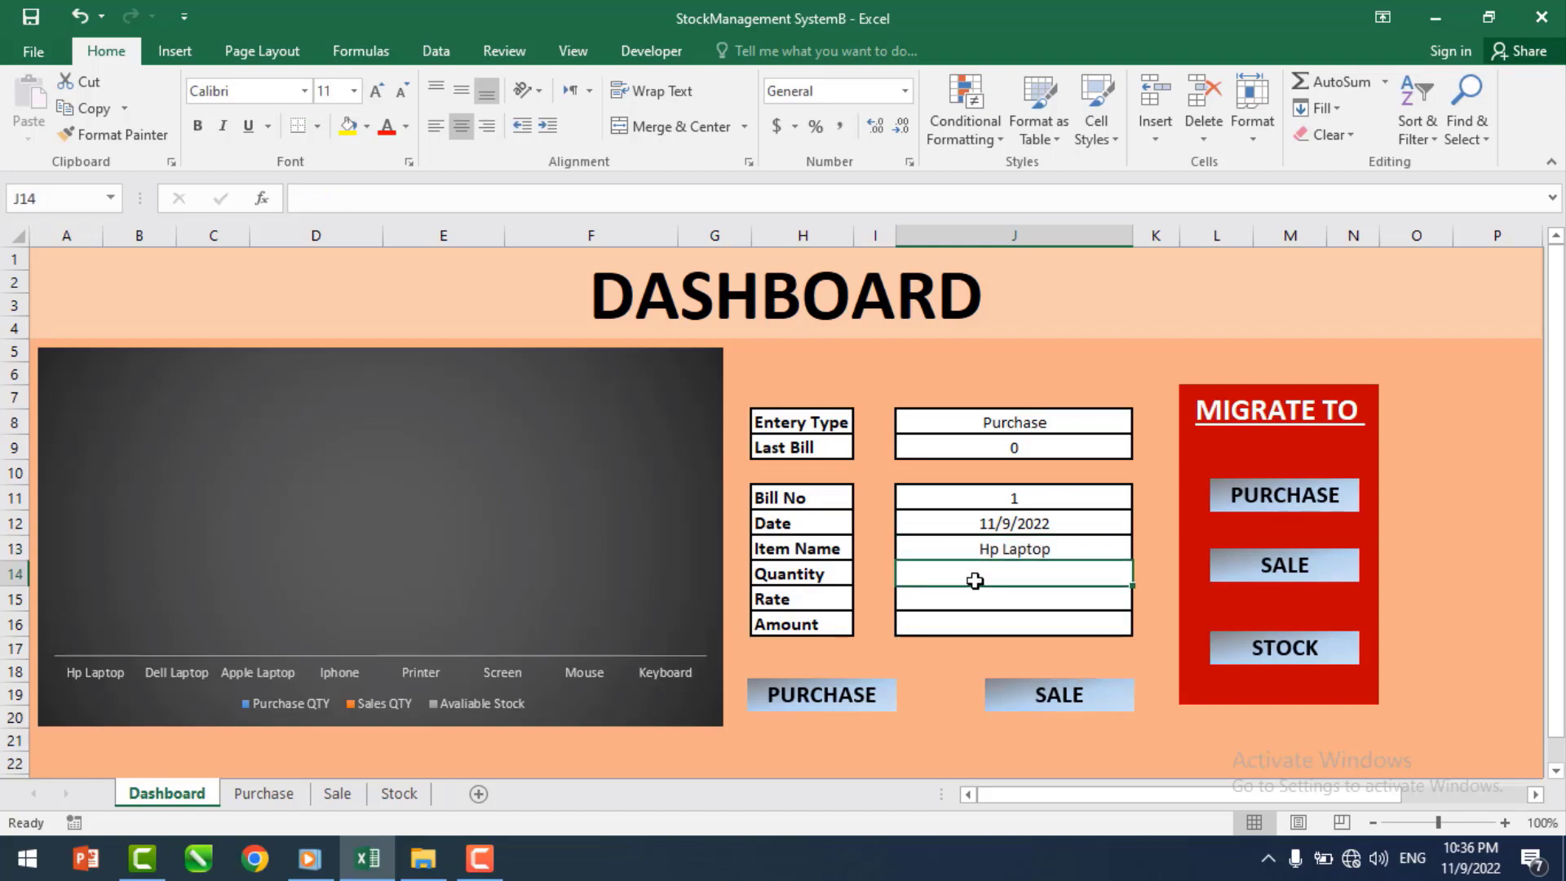
text(6)
click(971, 603)
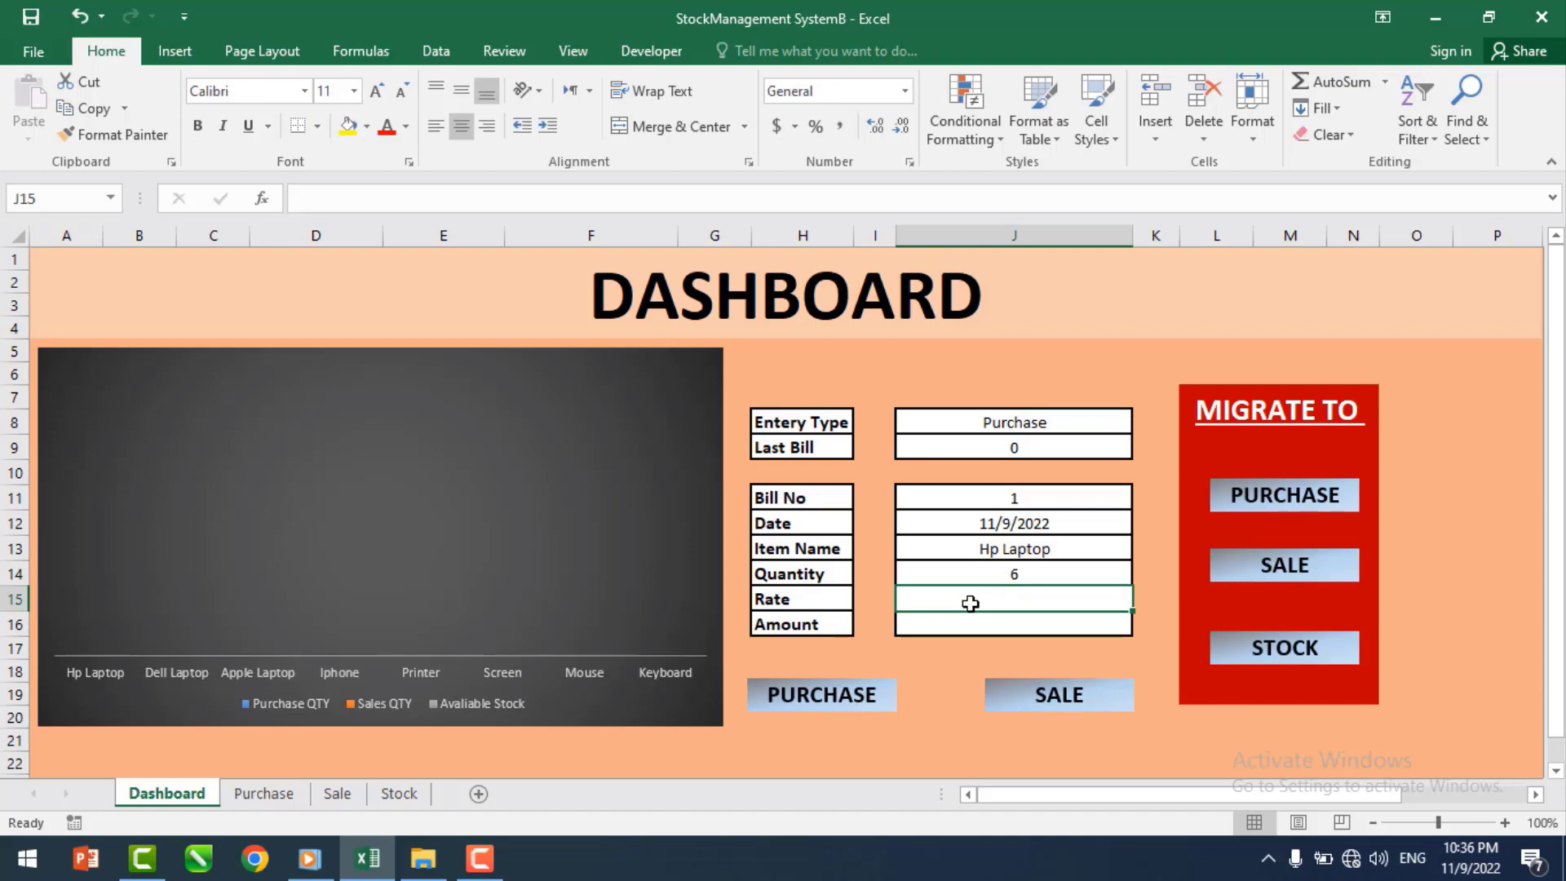
text(20000)
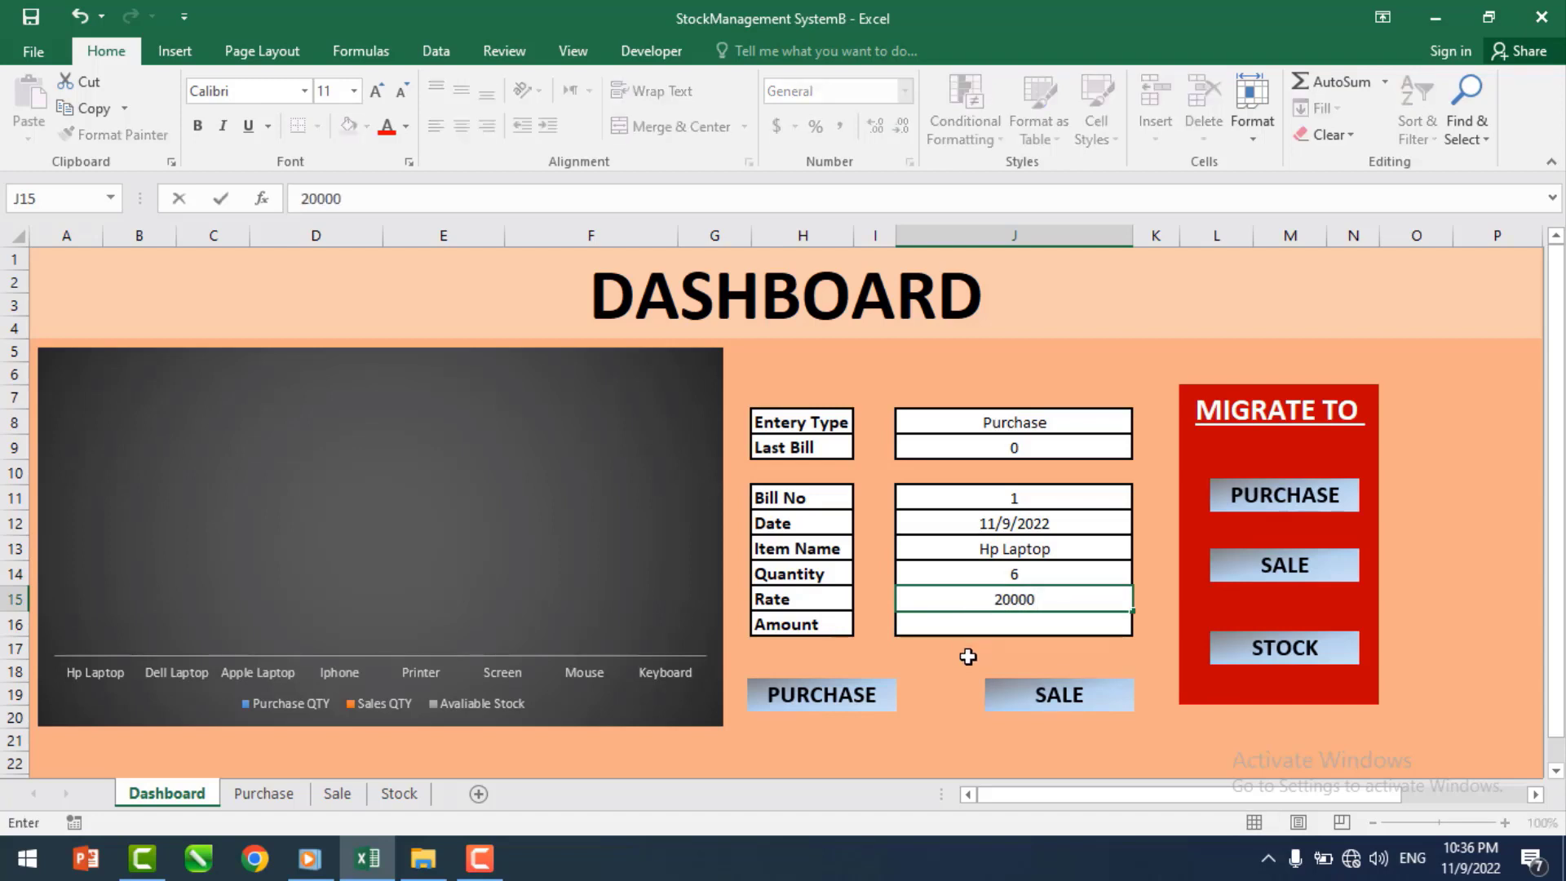
- Enter the formula =J14*J15 in the Amount field, cell J16, to multiply quantity by rate
click(992, 619)
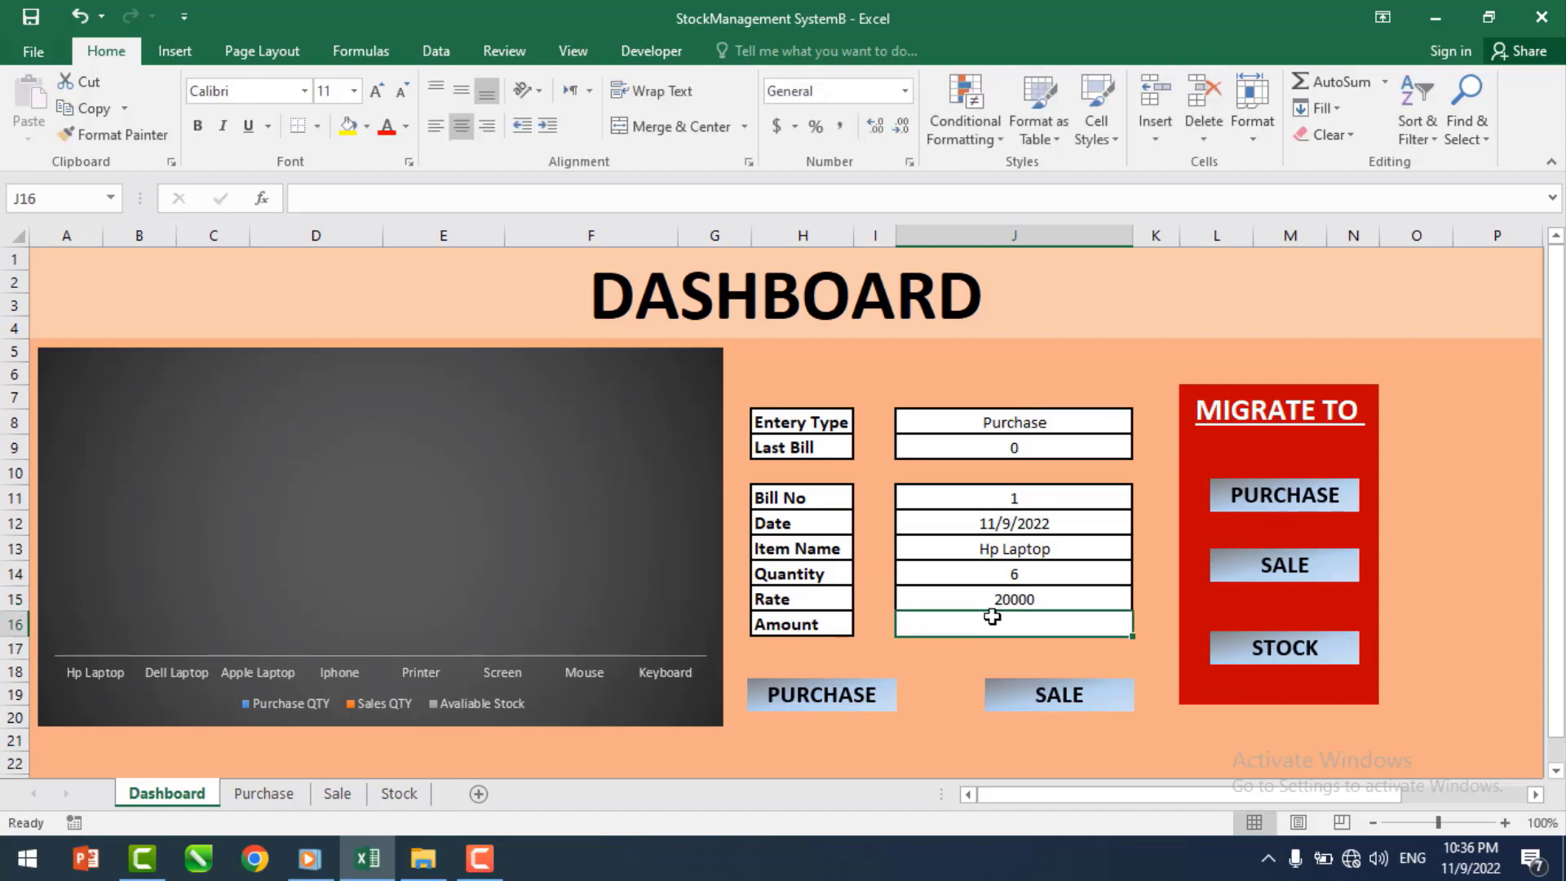
text(=)
click(1003, 574)
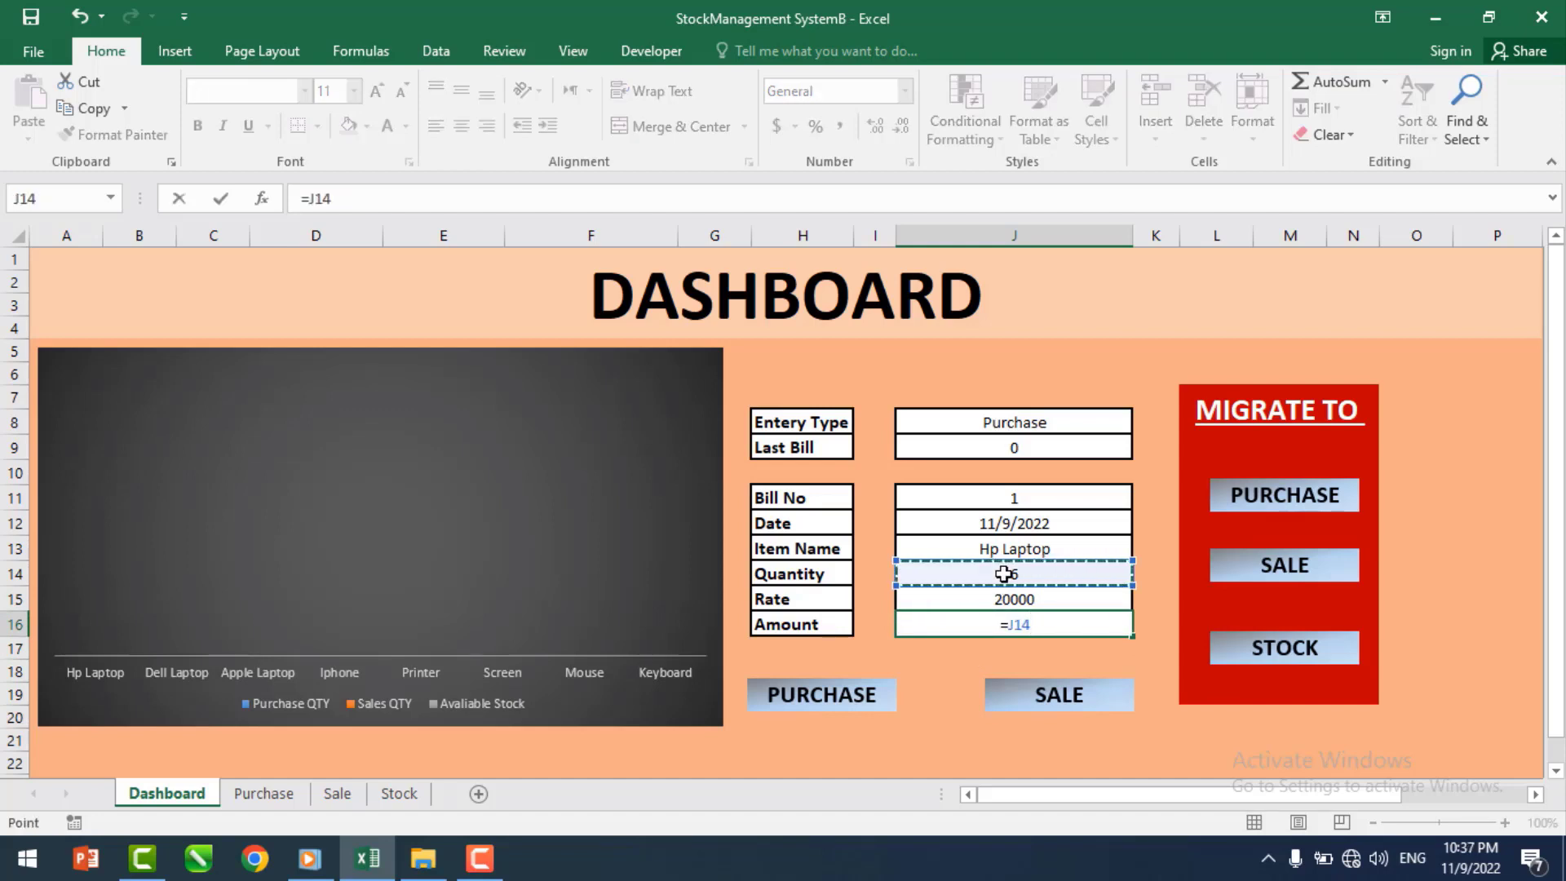
text(*)
click(983, 599)
key(Return)
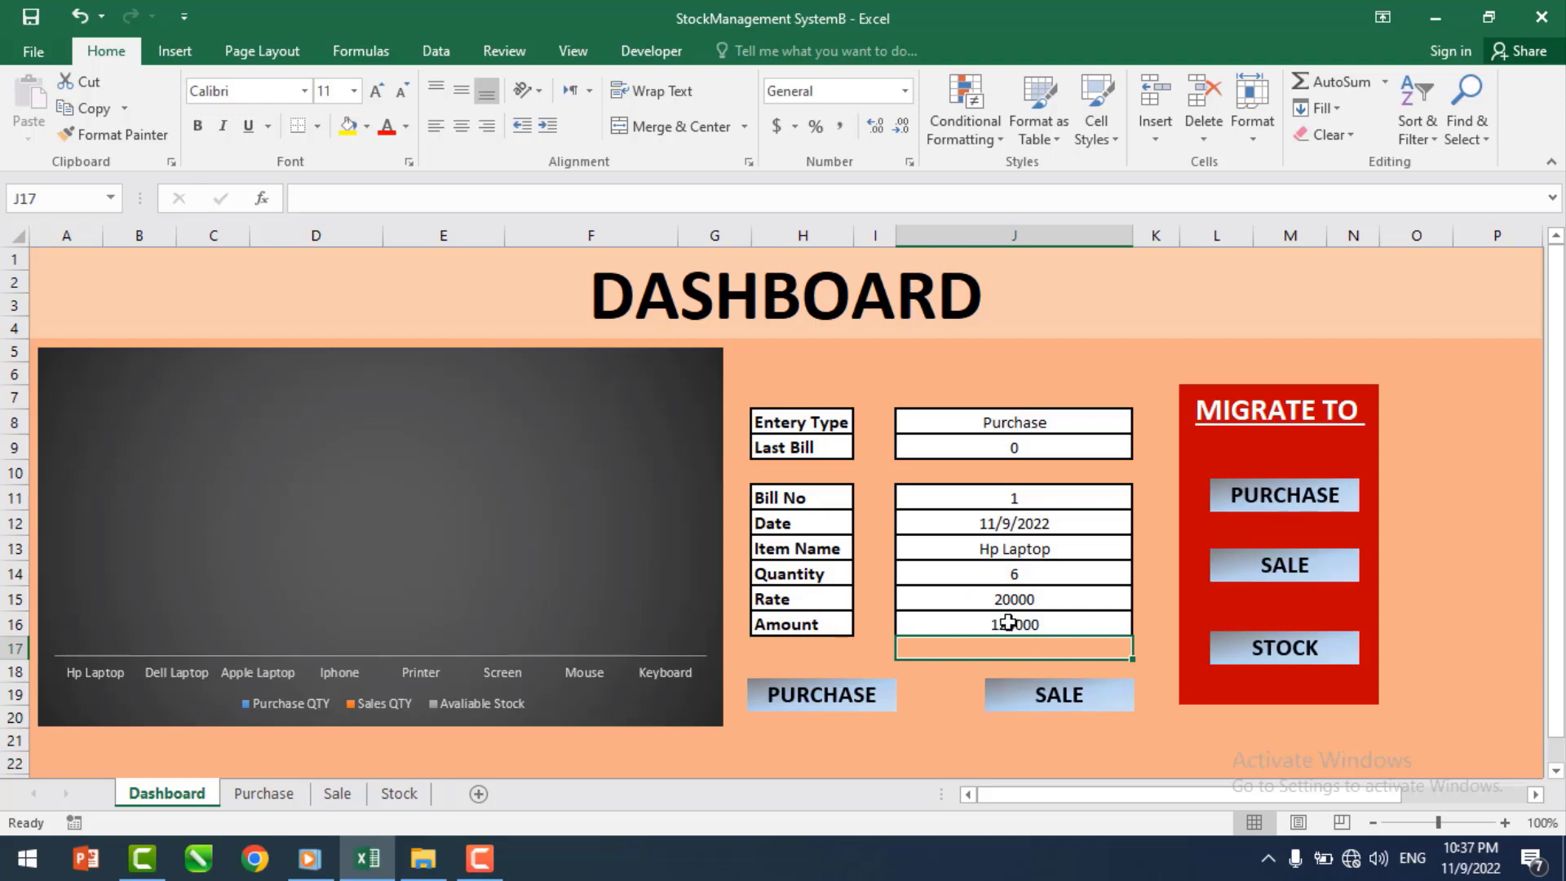
- Review the form values in J11:J16 against the Purchase and Stock sheets and return to the Dashboard
drag(1025, 497, 1042, 624)
click(264, 793)
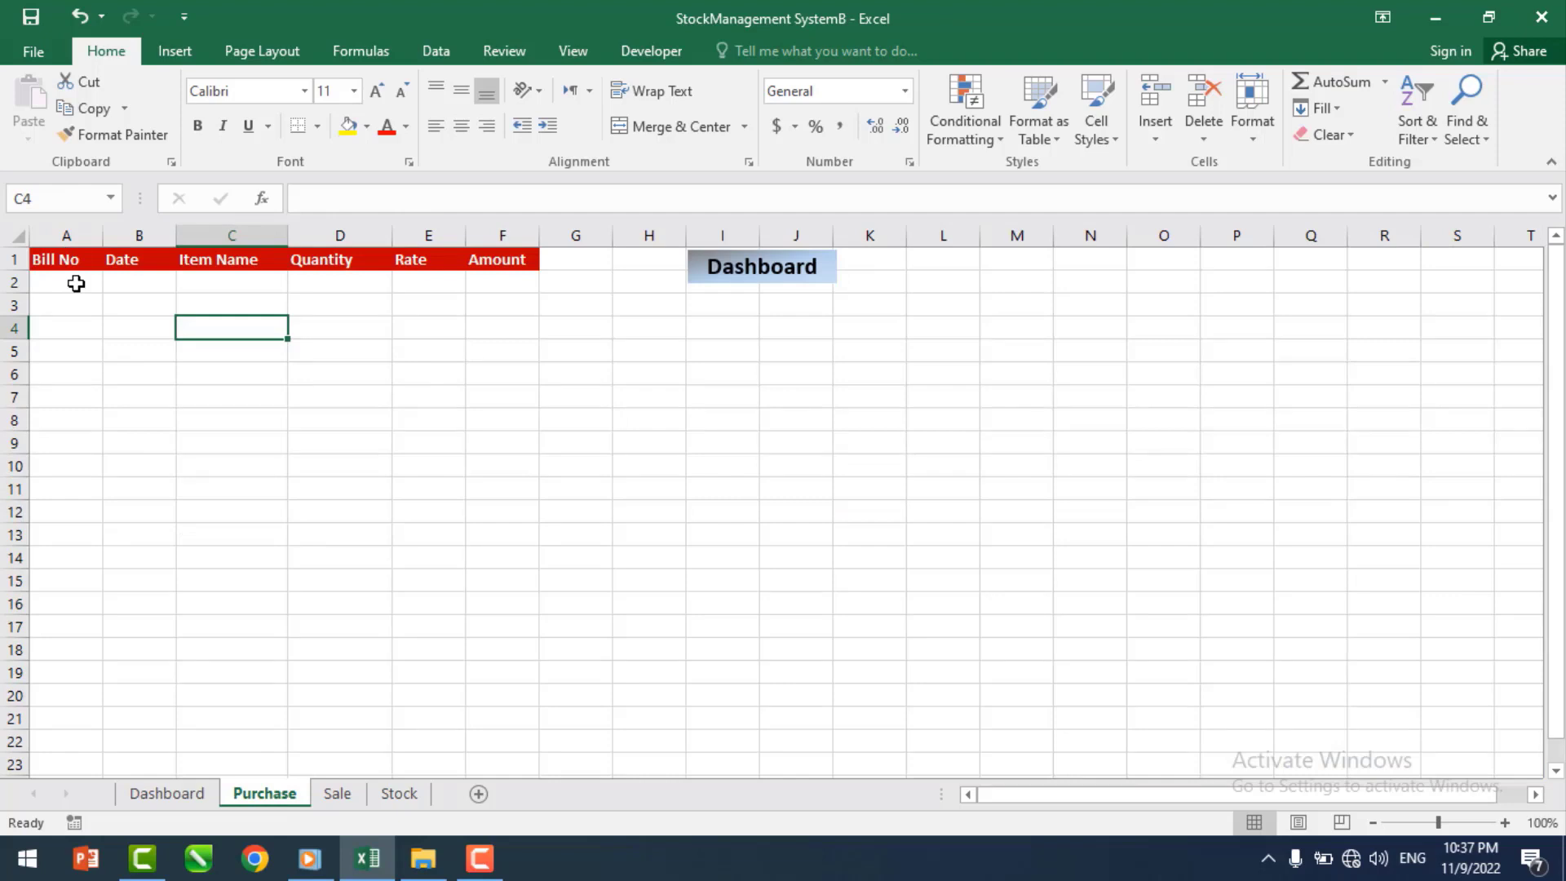
click(161, 793)
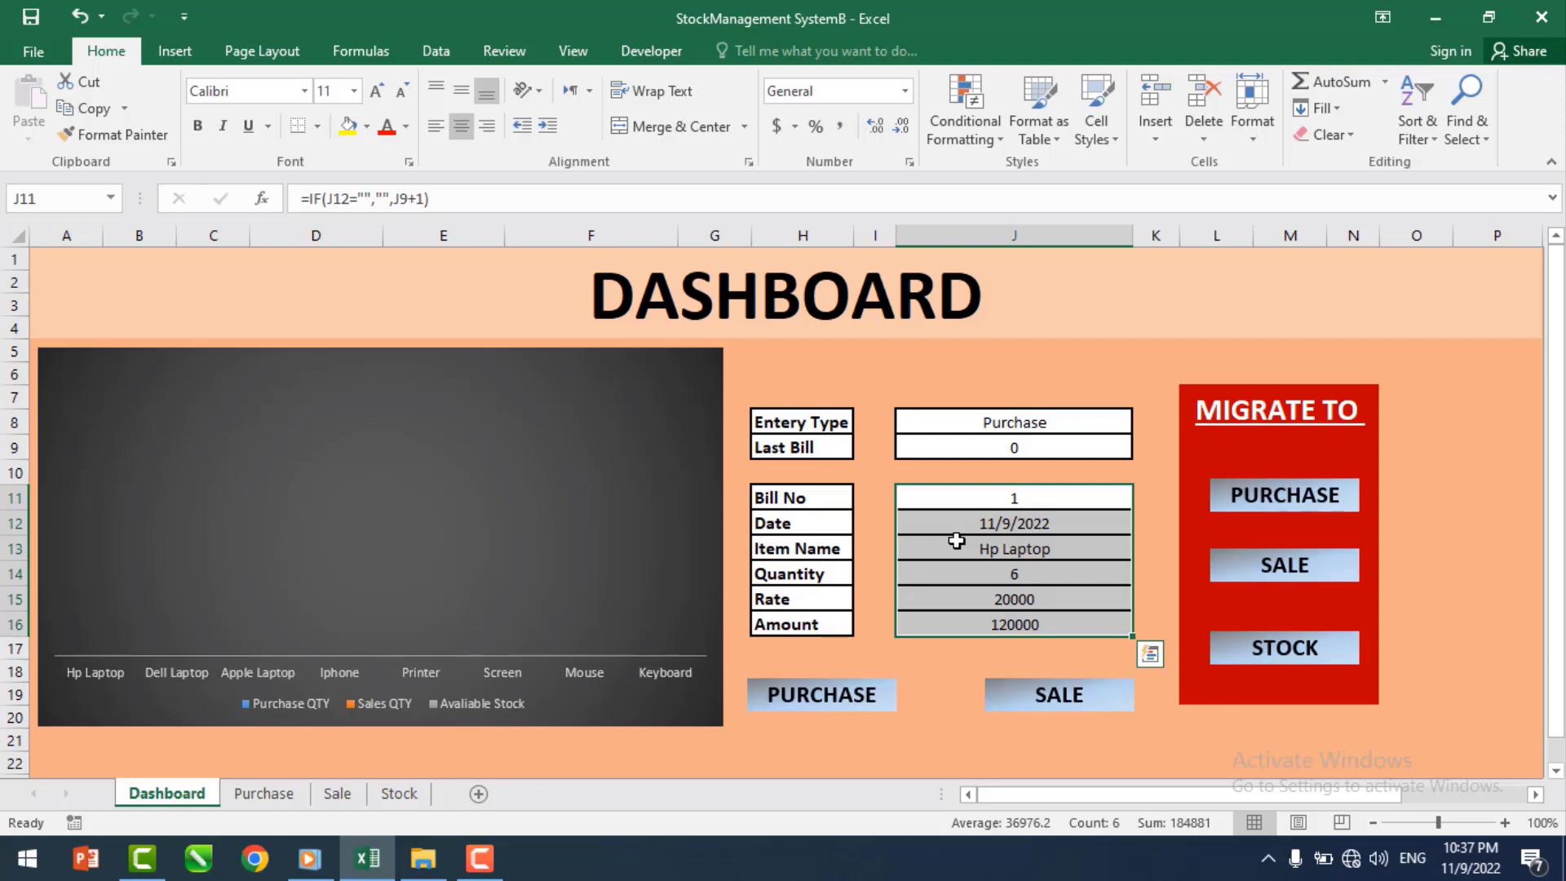
click(397, 794)
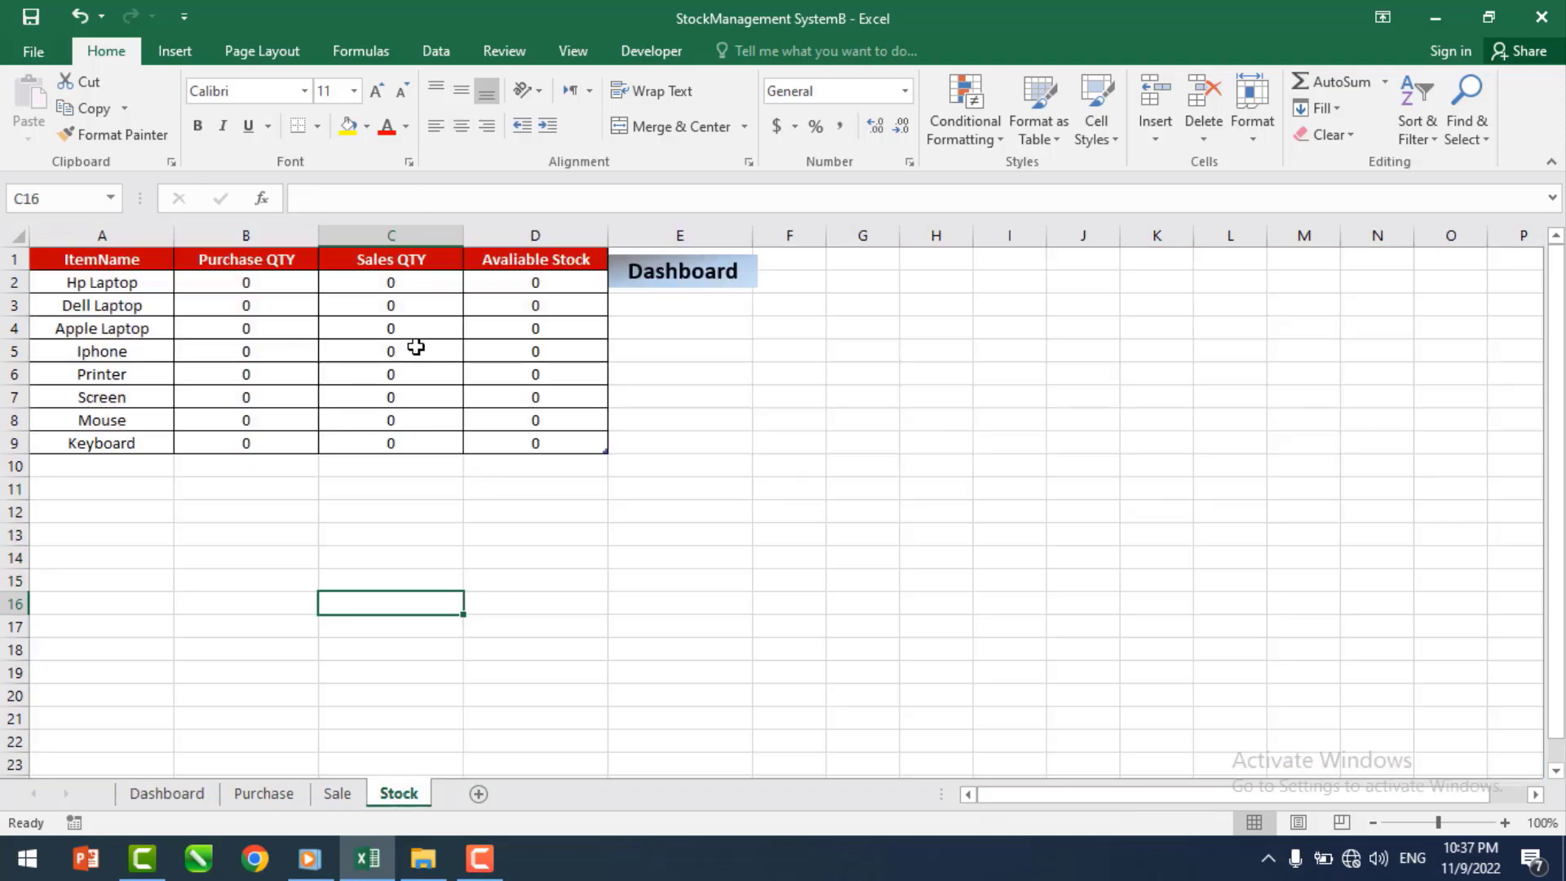
click(170, 794)
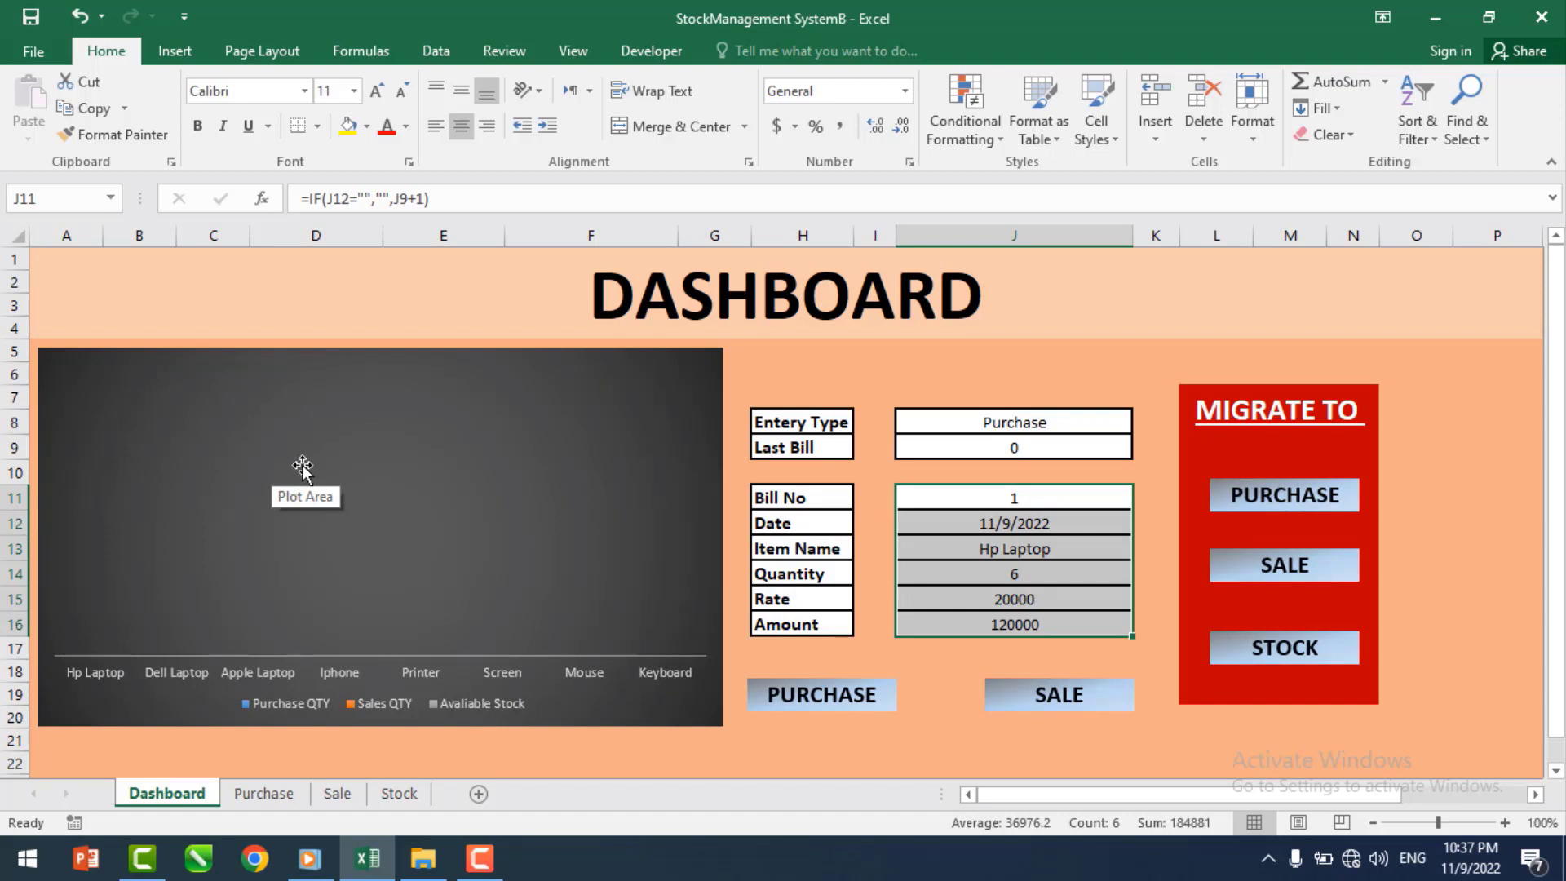
click(1040, 498)
click(624, 50)
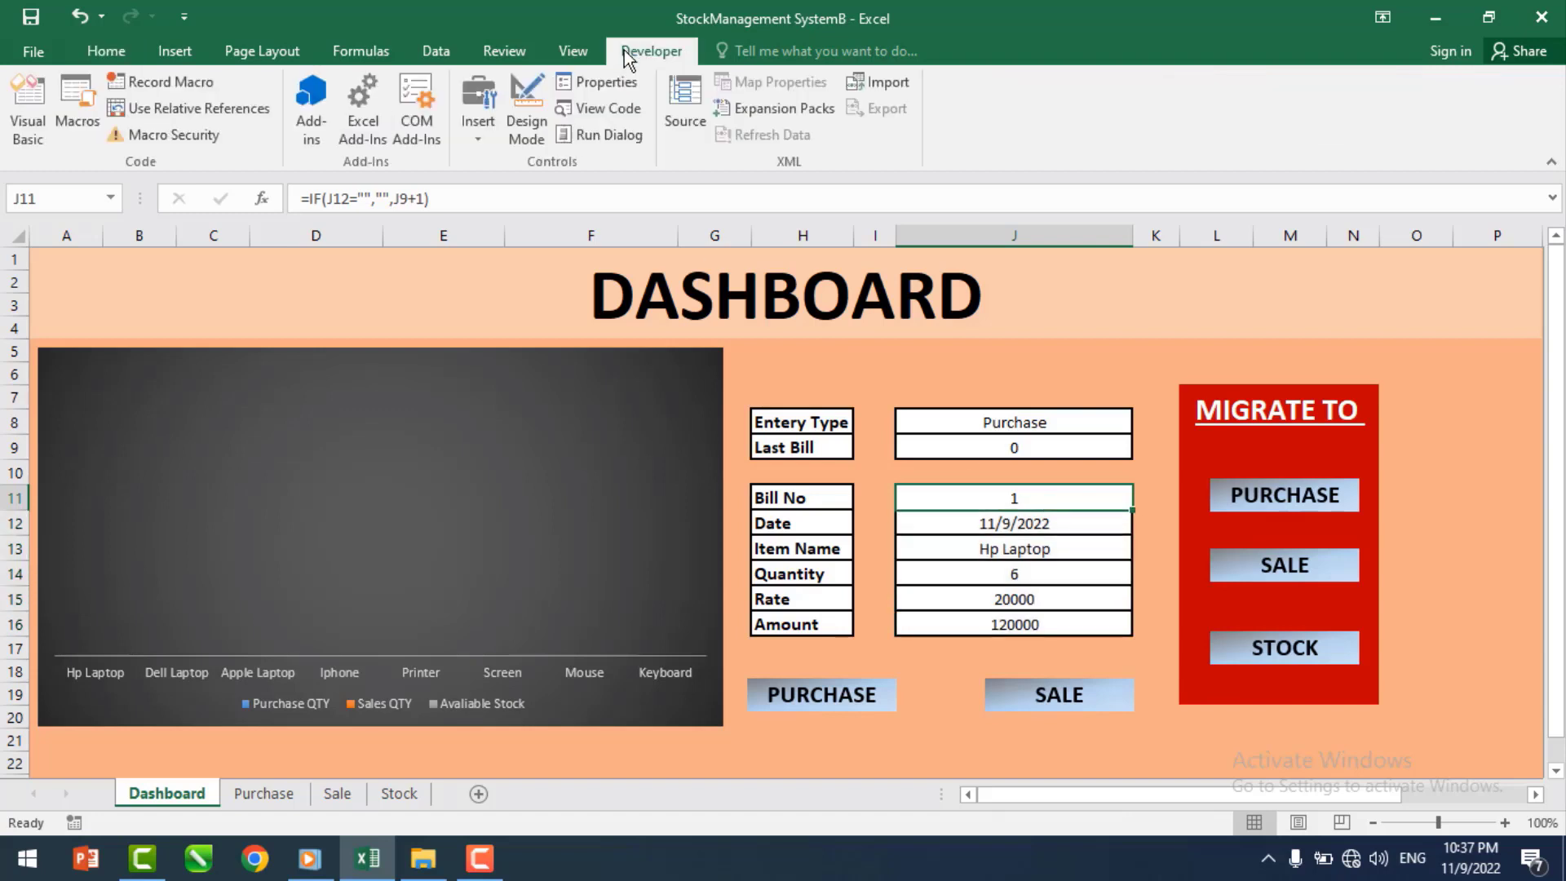
right_click(1064, 108)
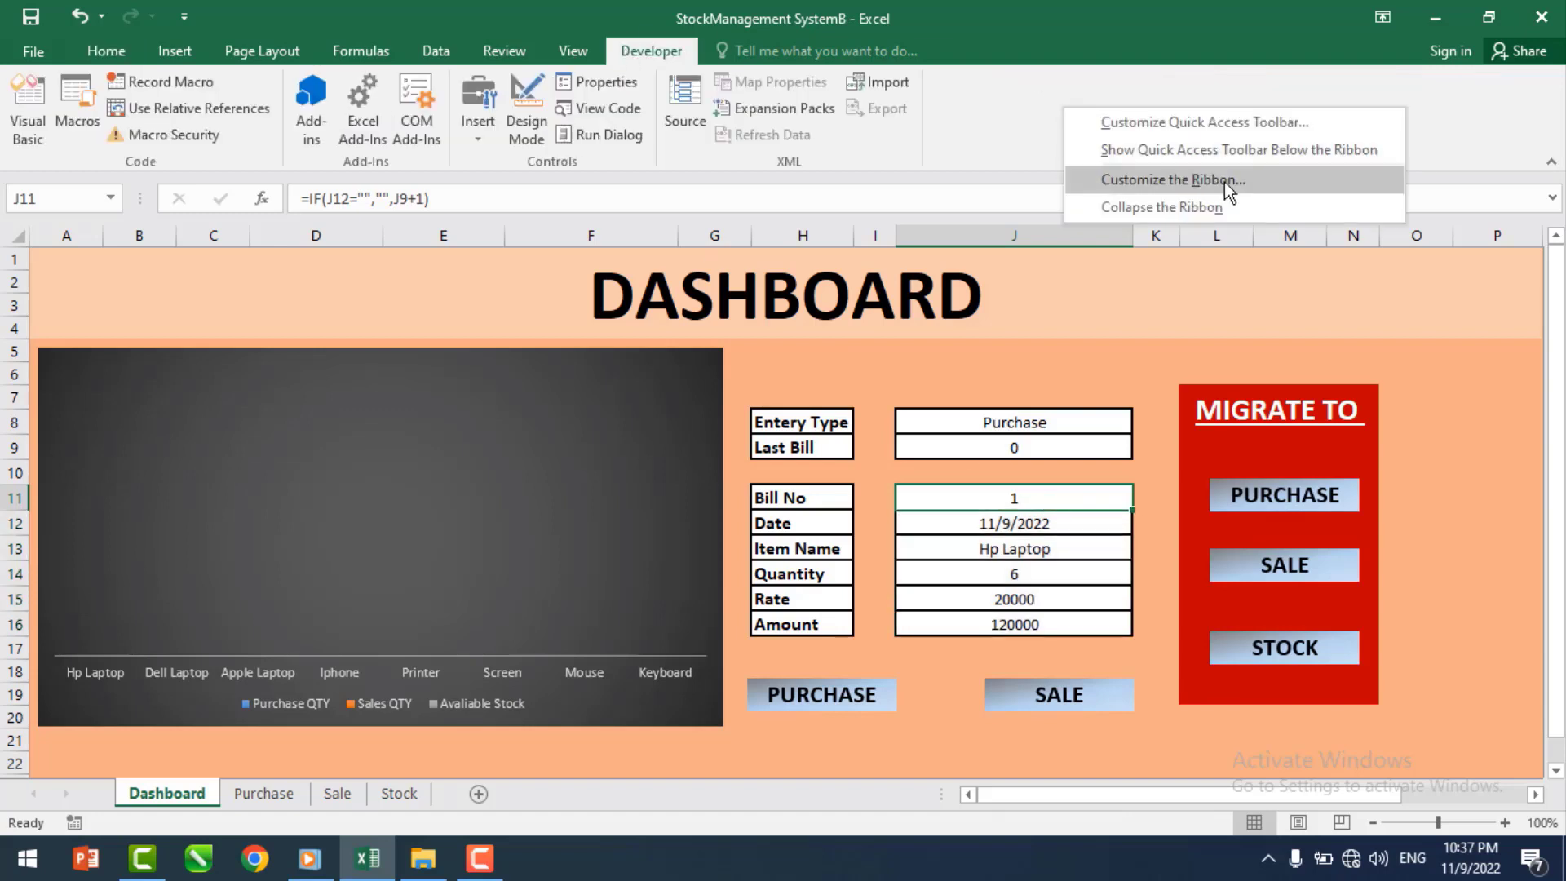
click(1140, 206)
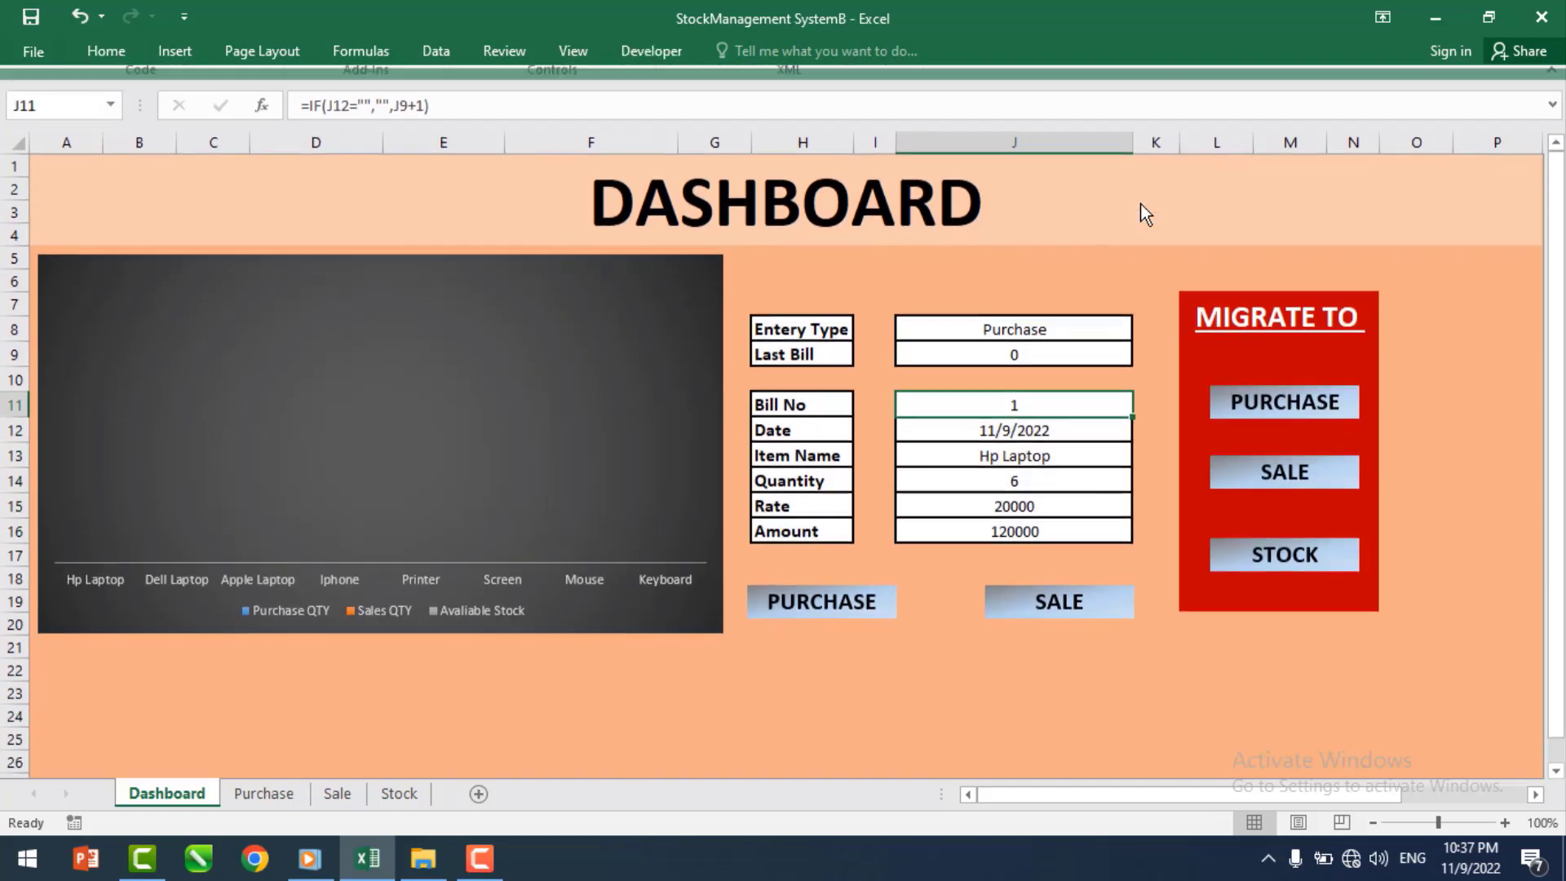
click(1140, 206)
click(1382, 17)
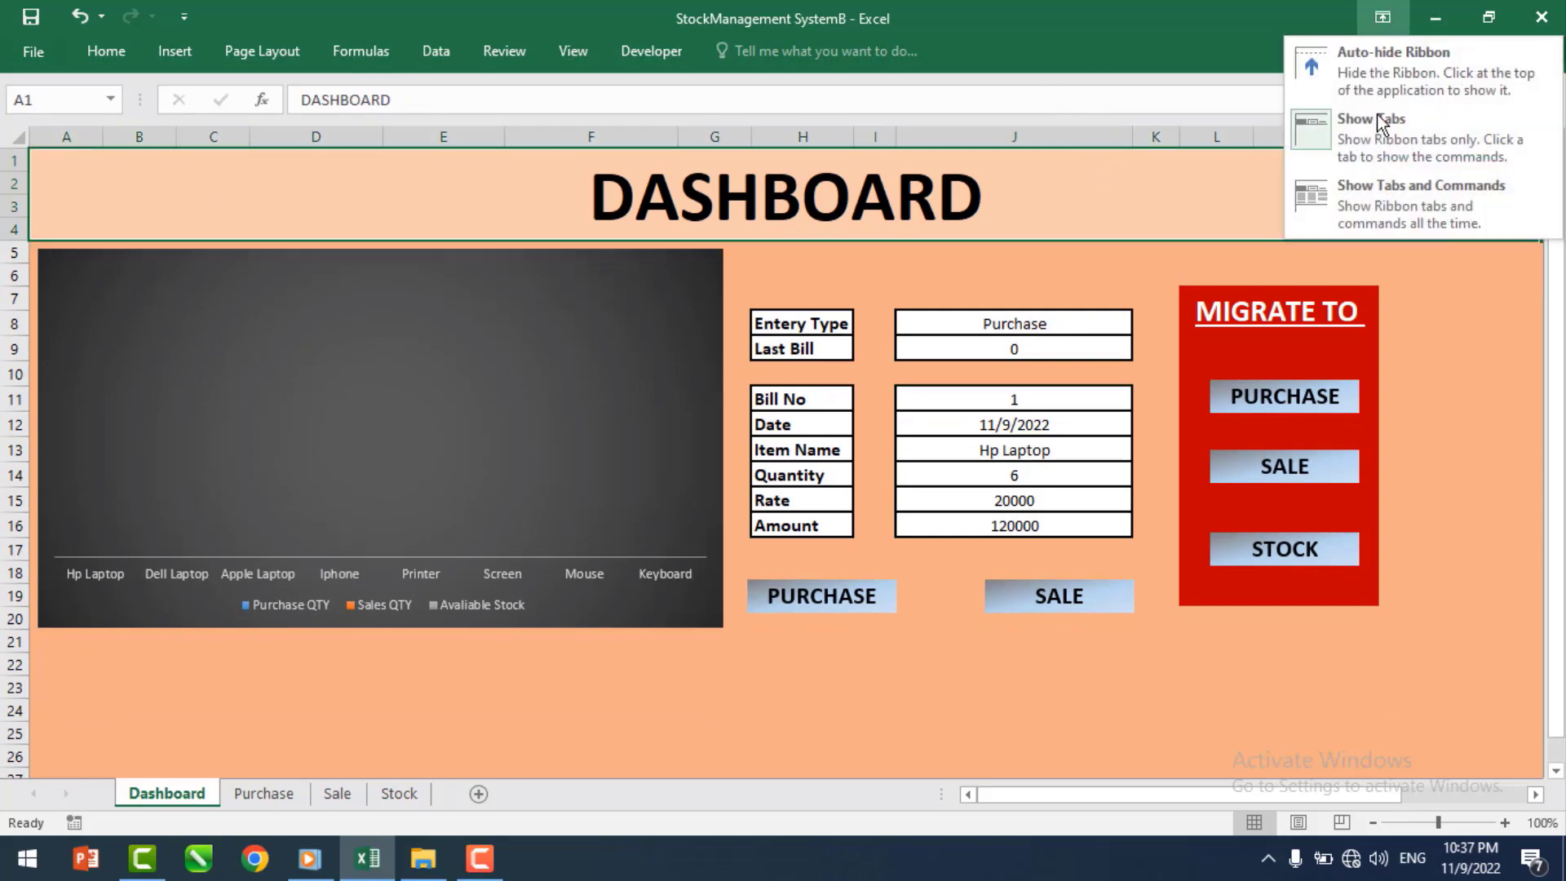
click(1379, 202)
- Check in the ribbon customization options that the Developer tab is enabled
right_click(1041, 119)
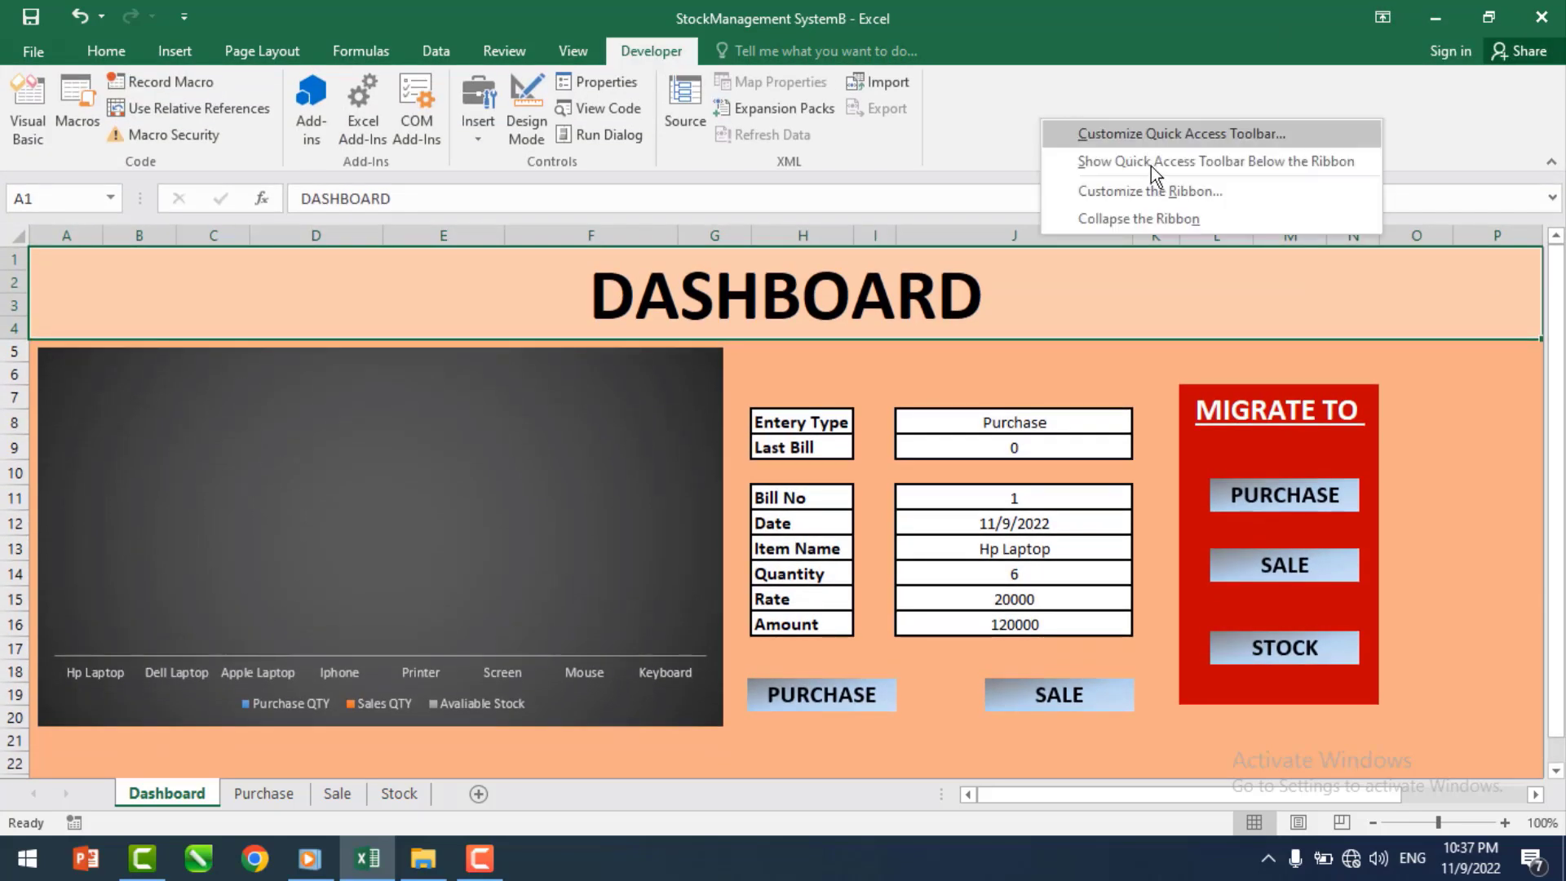
click(1128, 191)
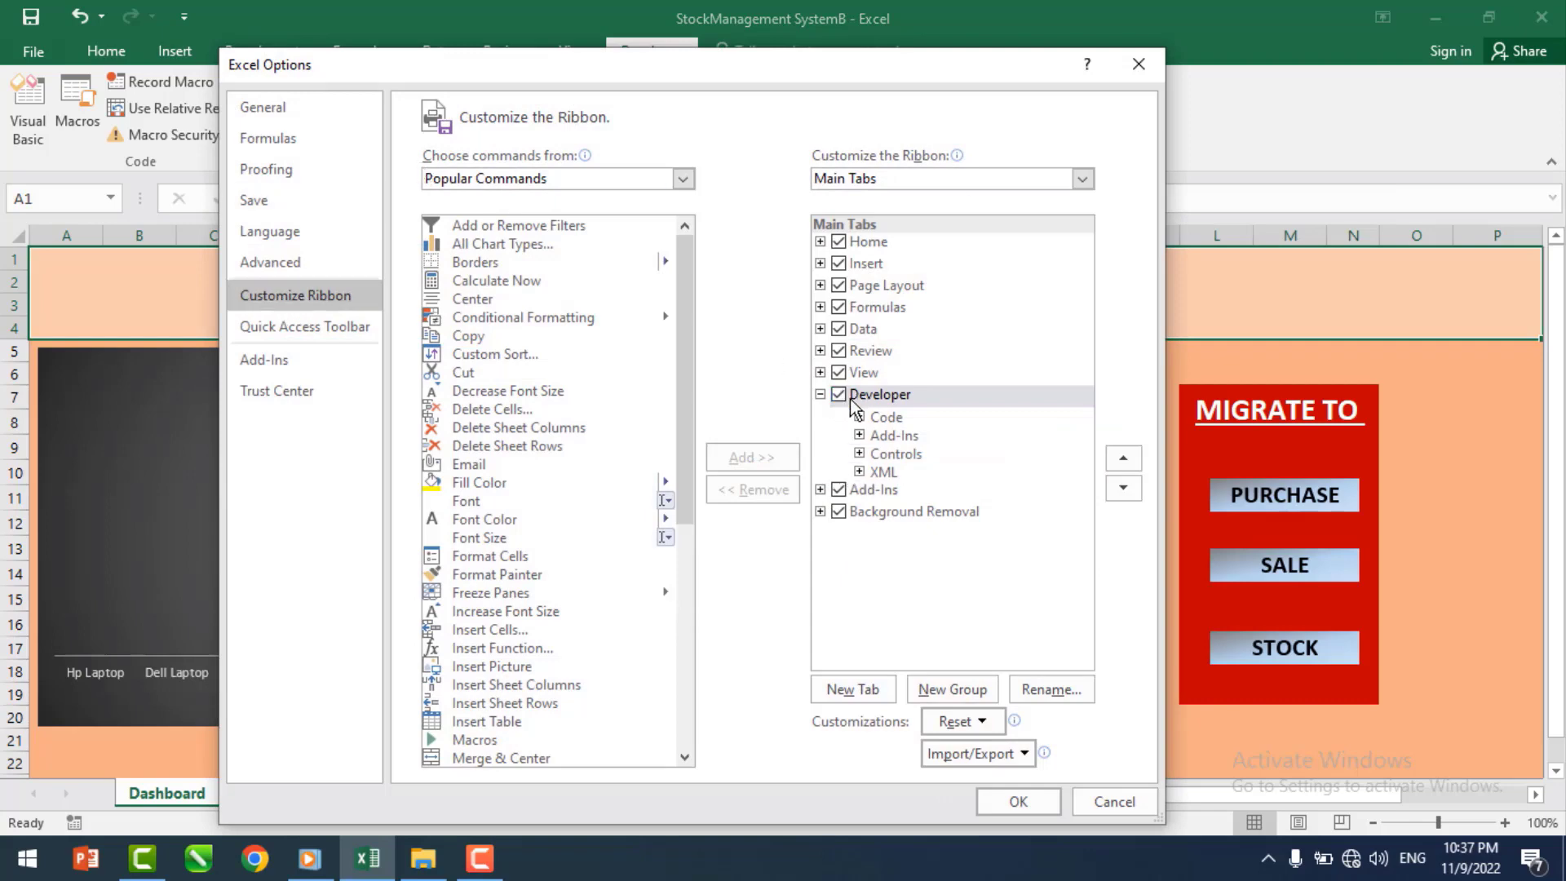
click(997, 805)
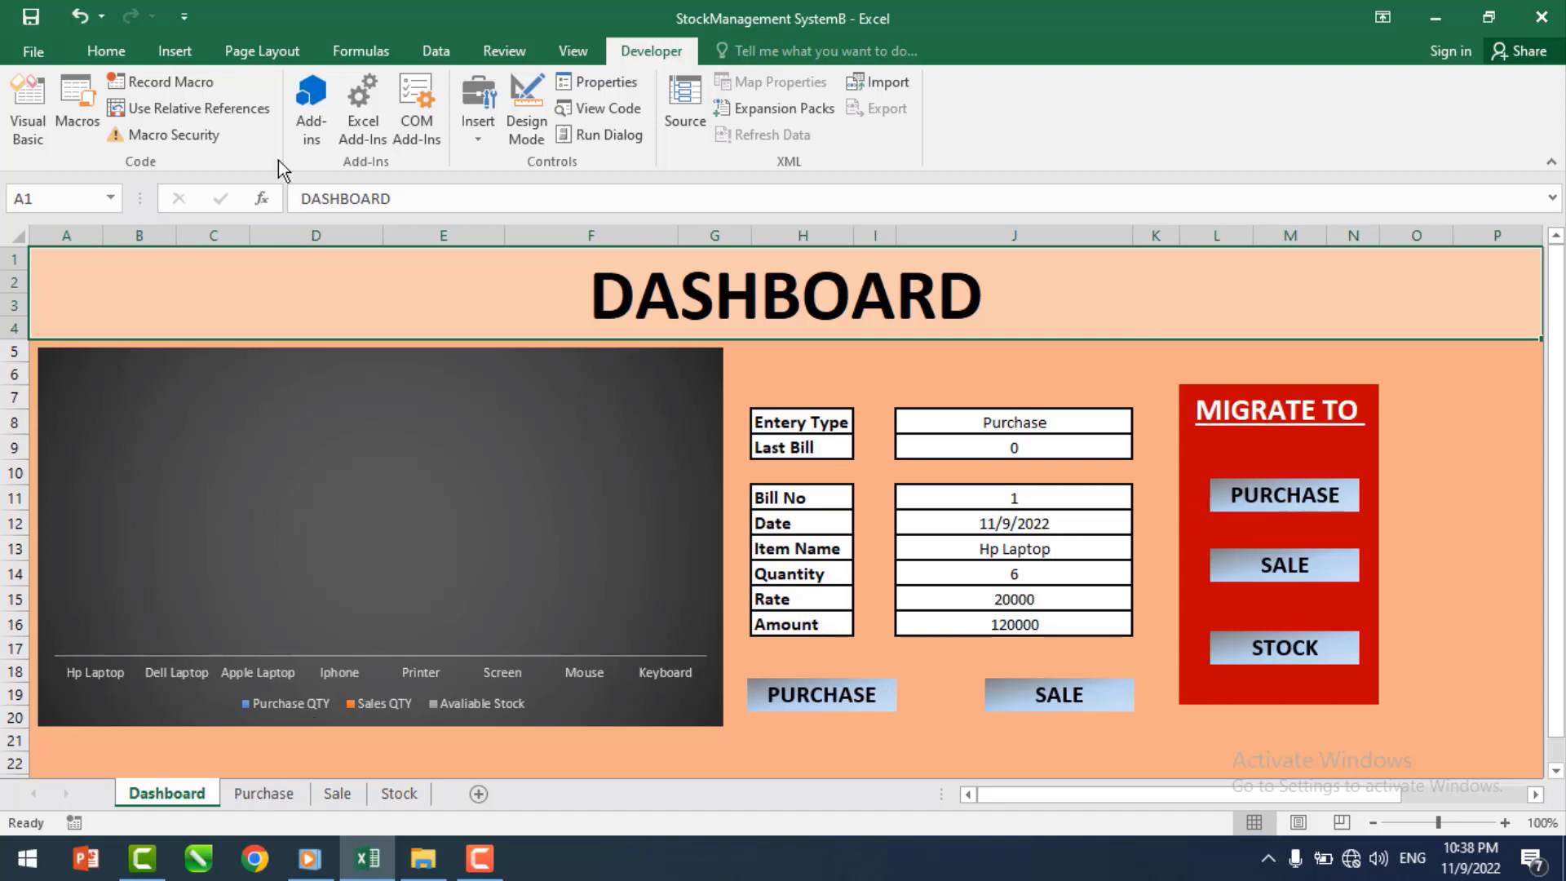
- Start recording a macro named Purchase, stored in this workbook, with the Bill No cell J11 selected
click(993, 499)
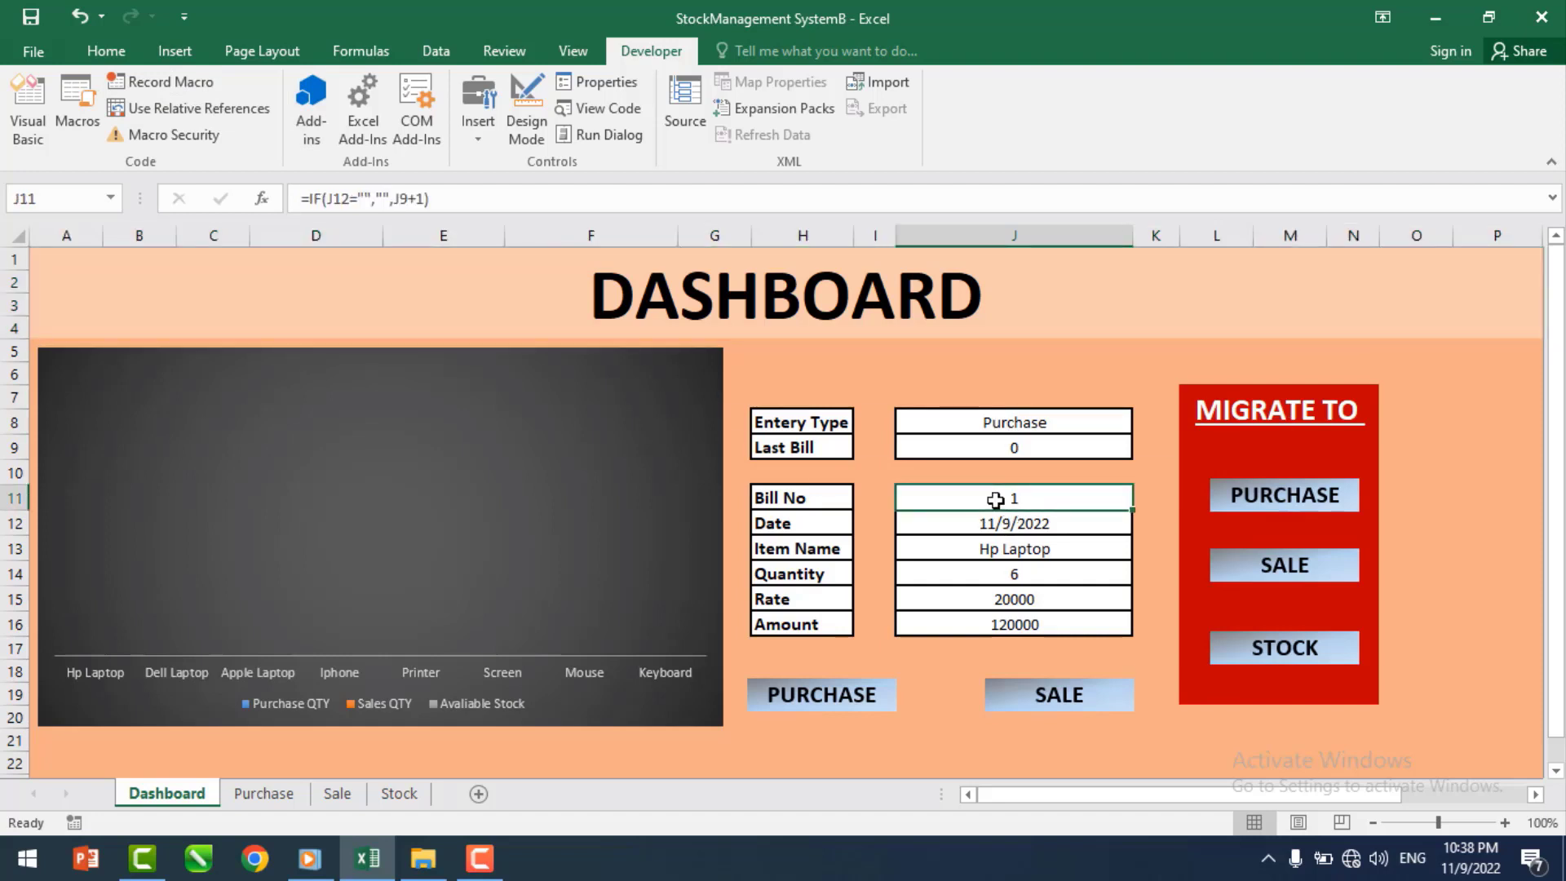
click(172, 86)
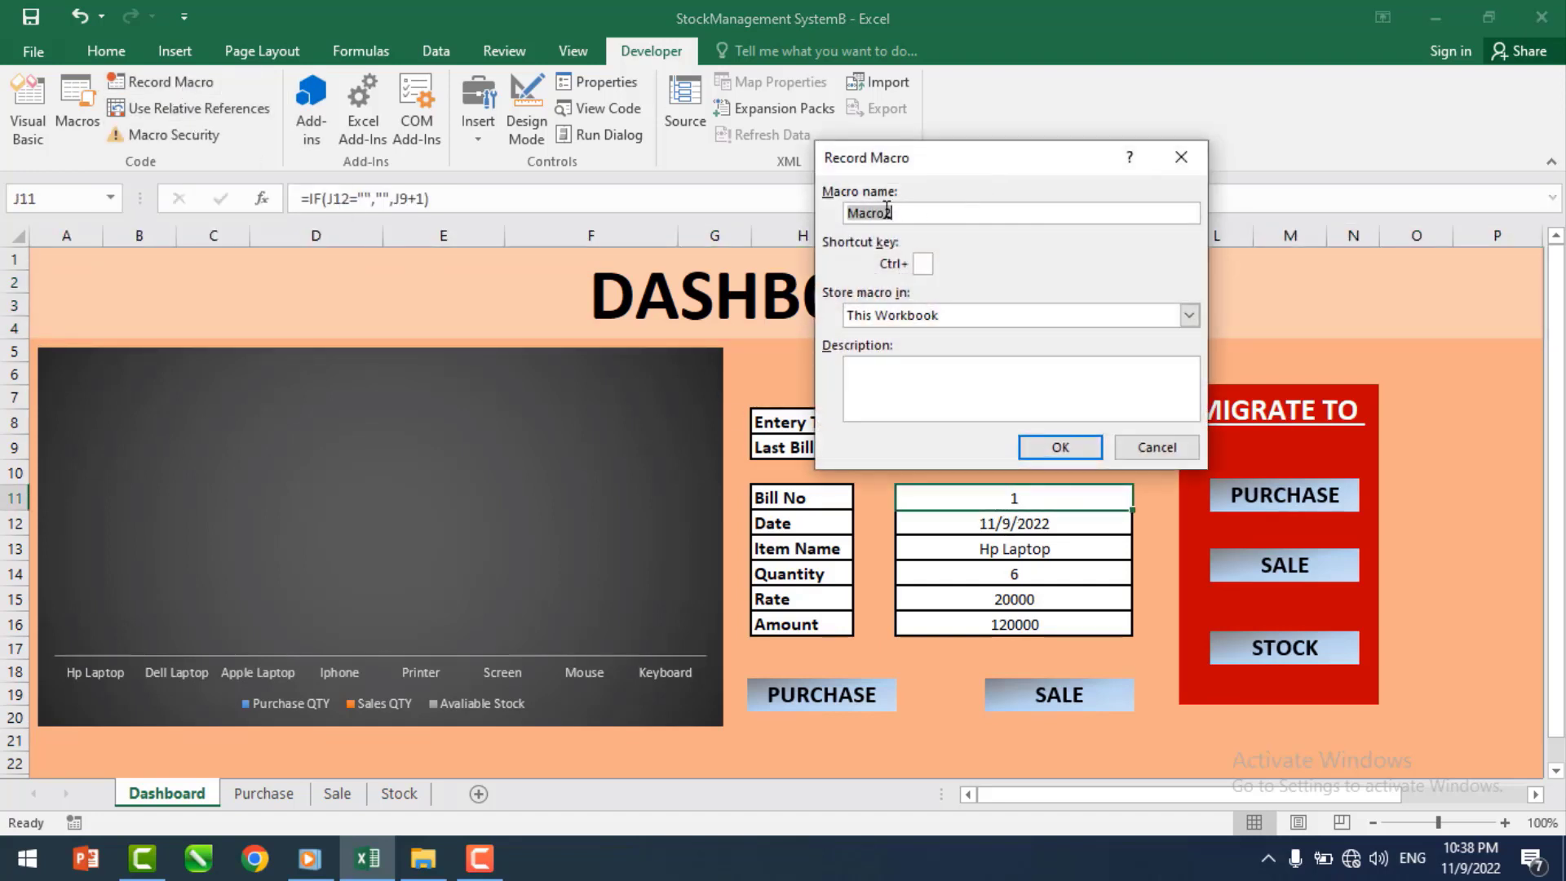
text(Purchase)
click(1044, 448)
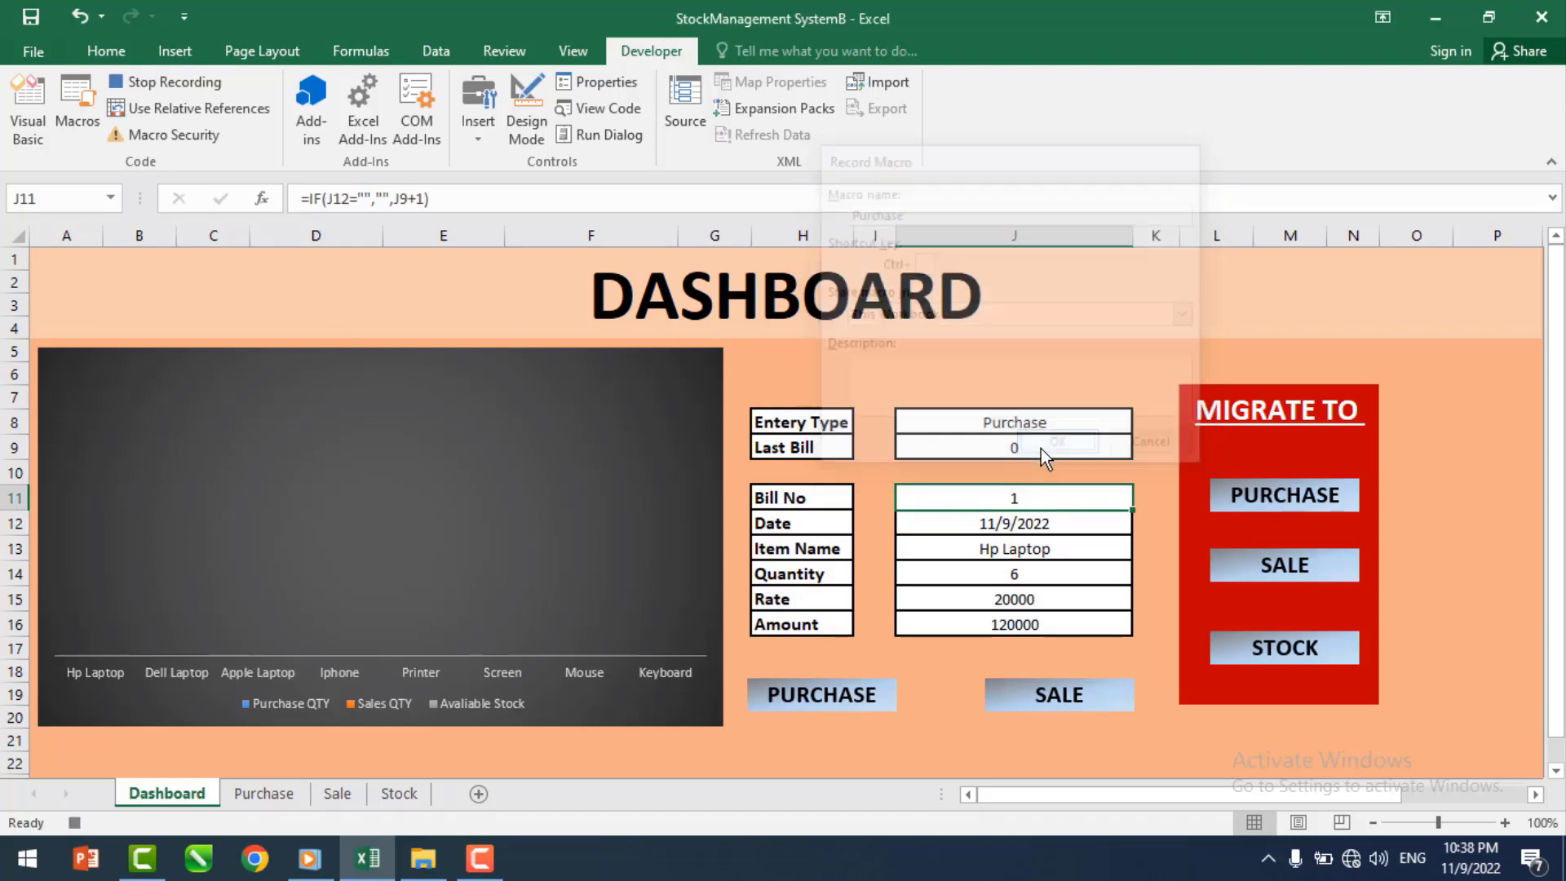
- Copy the entry form values from Bill No to Amount, cells J11:J16 on the Dashboard
drag(997, 497, 997, 613)
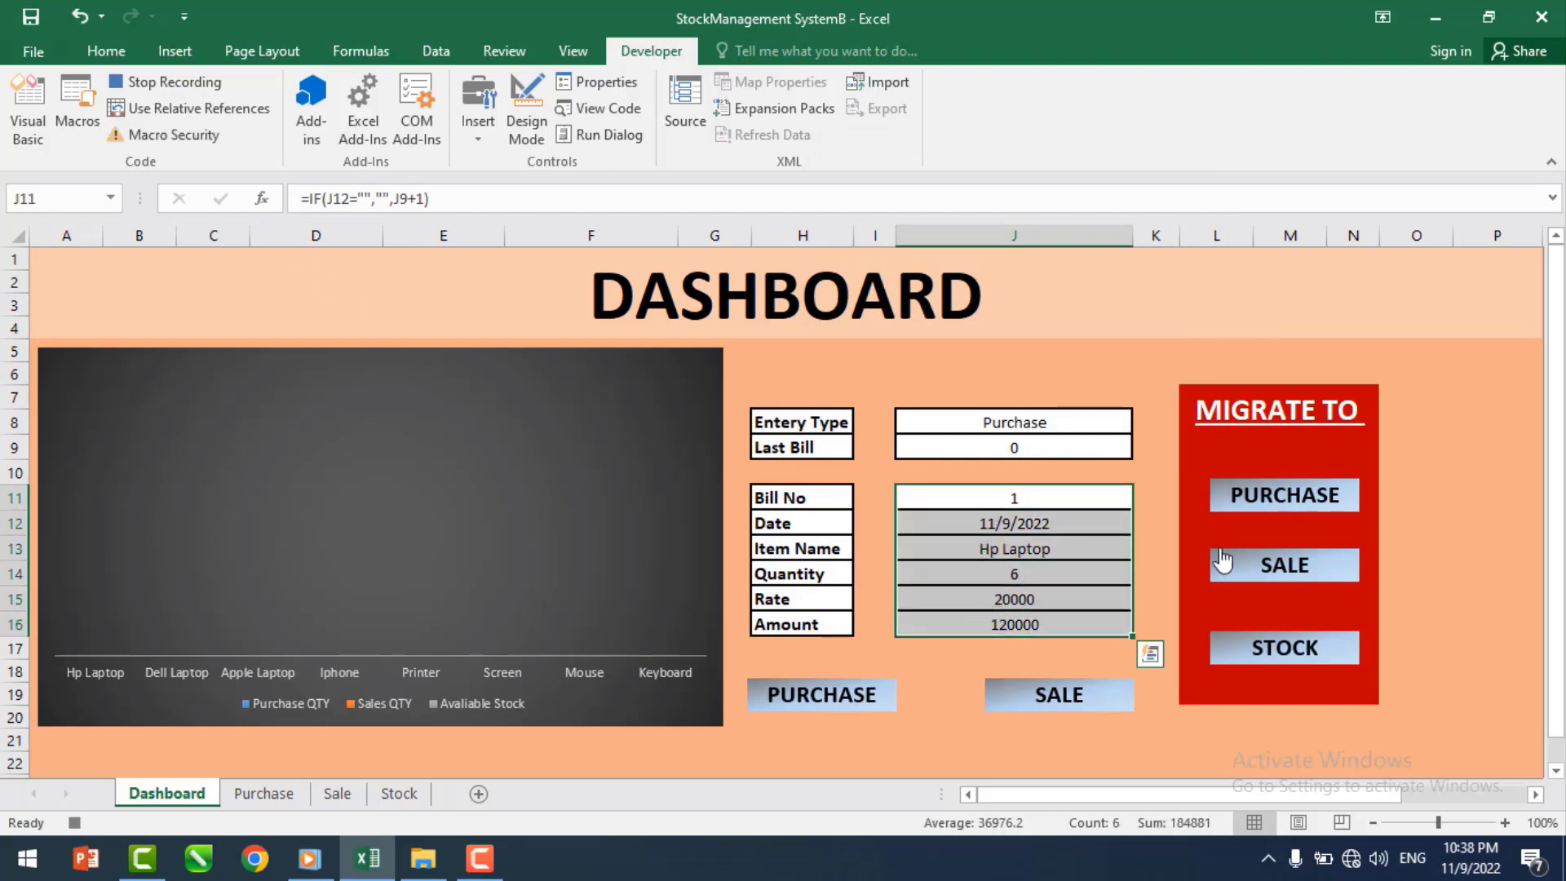
click(91, 51)
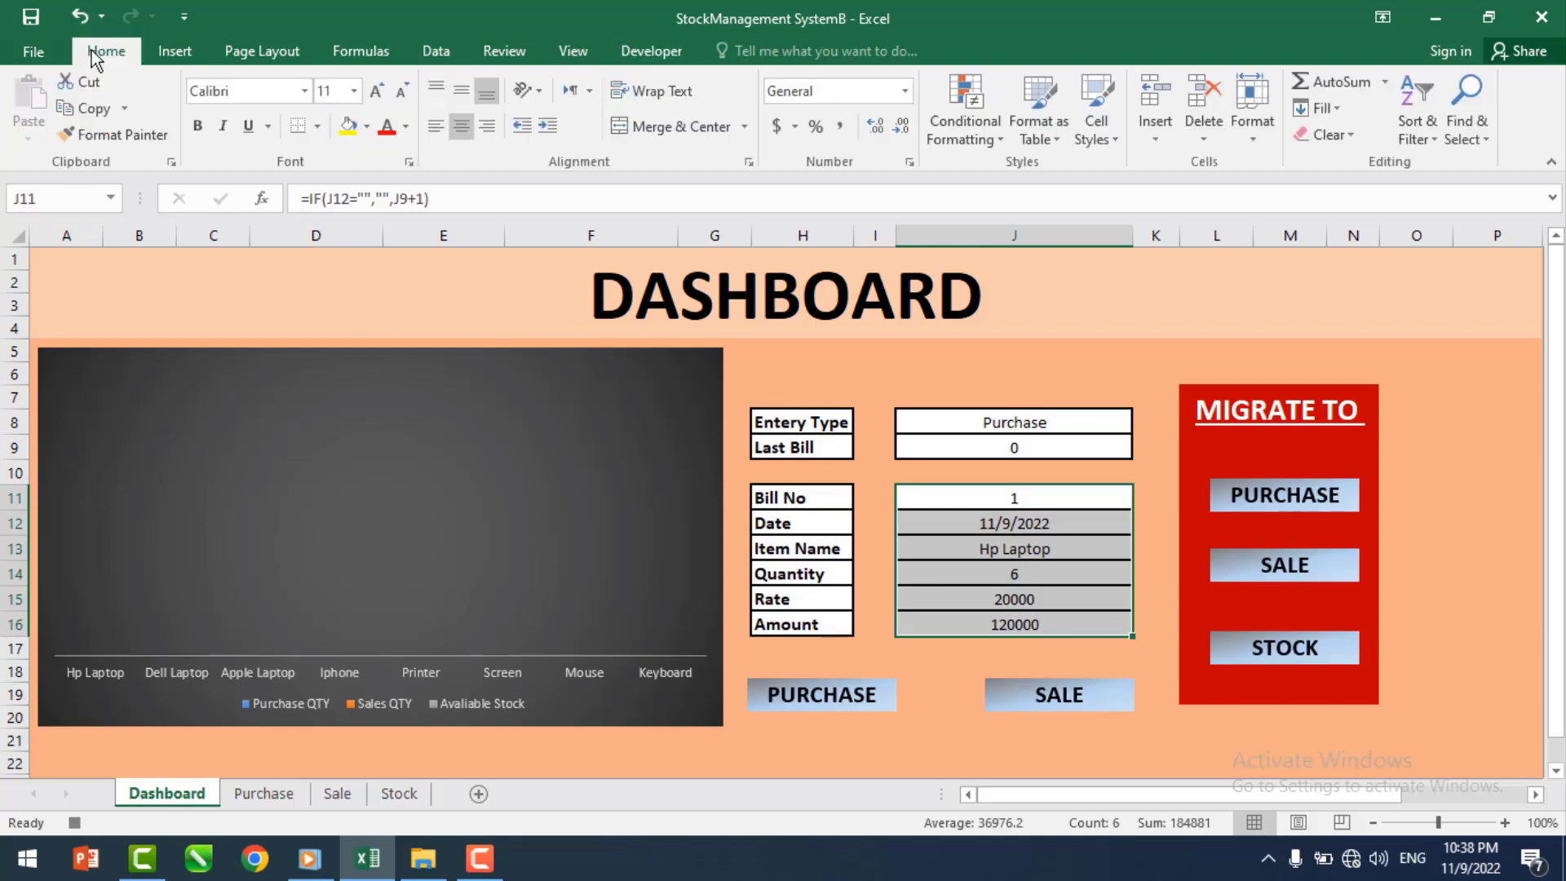
click(94, 108)
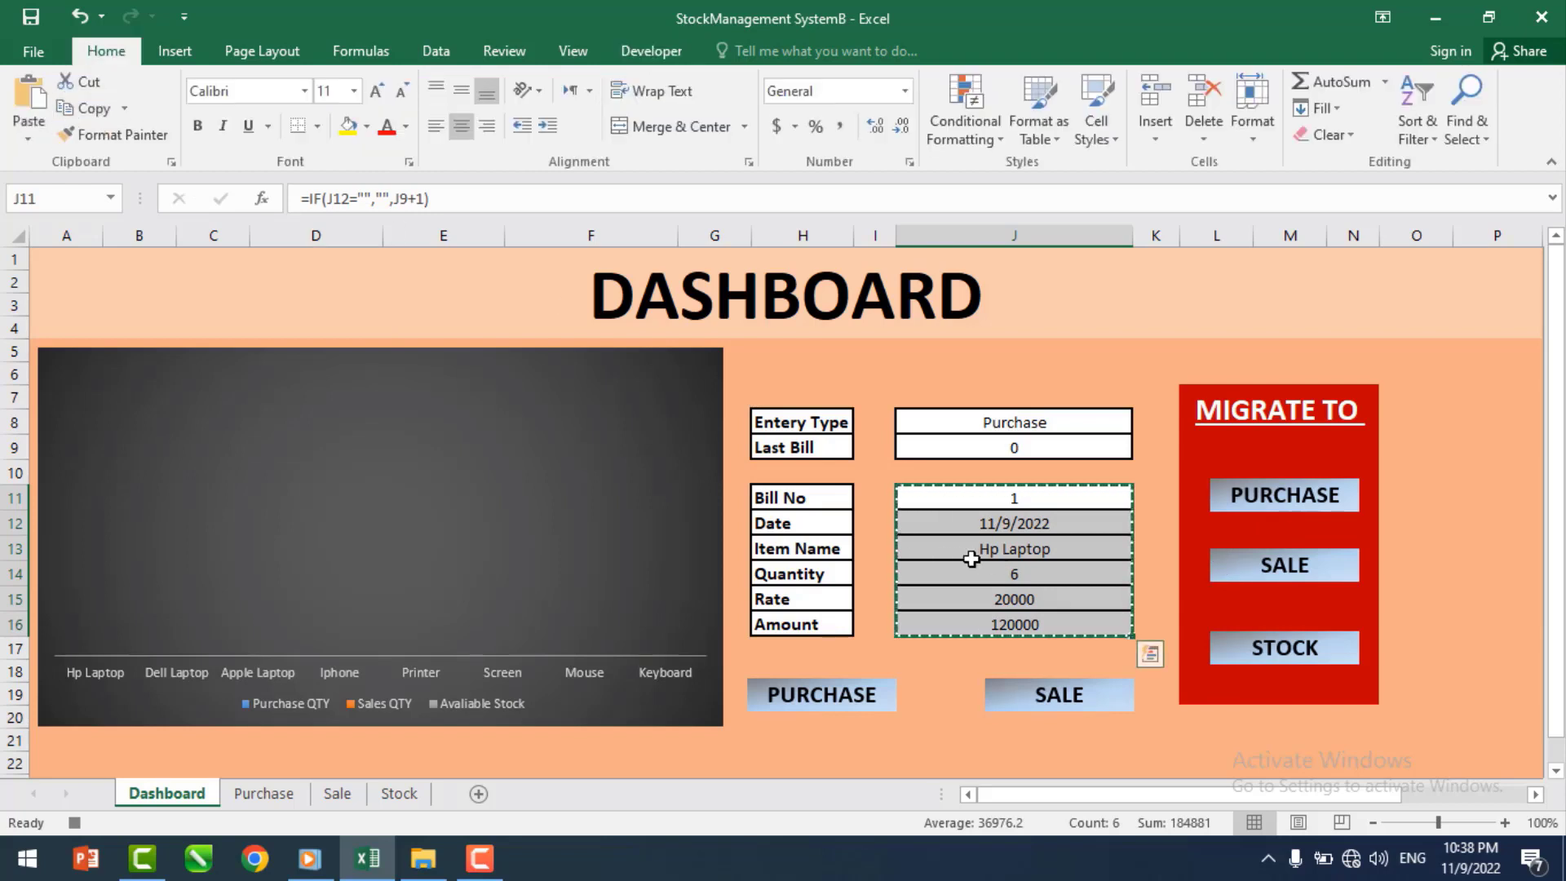
- On the Purchase sheet, go from L1 to the sheet's last row and up to the last filled cell in column A
click(257, 793)
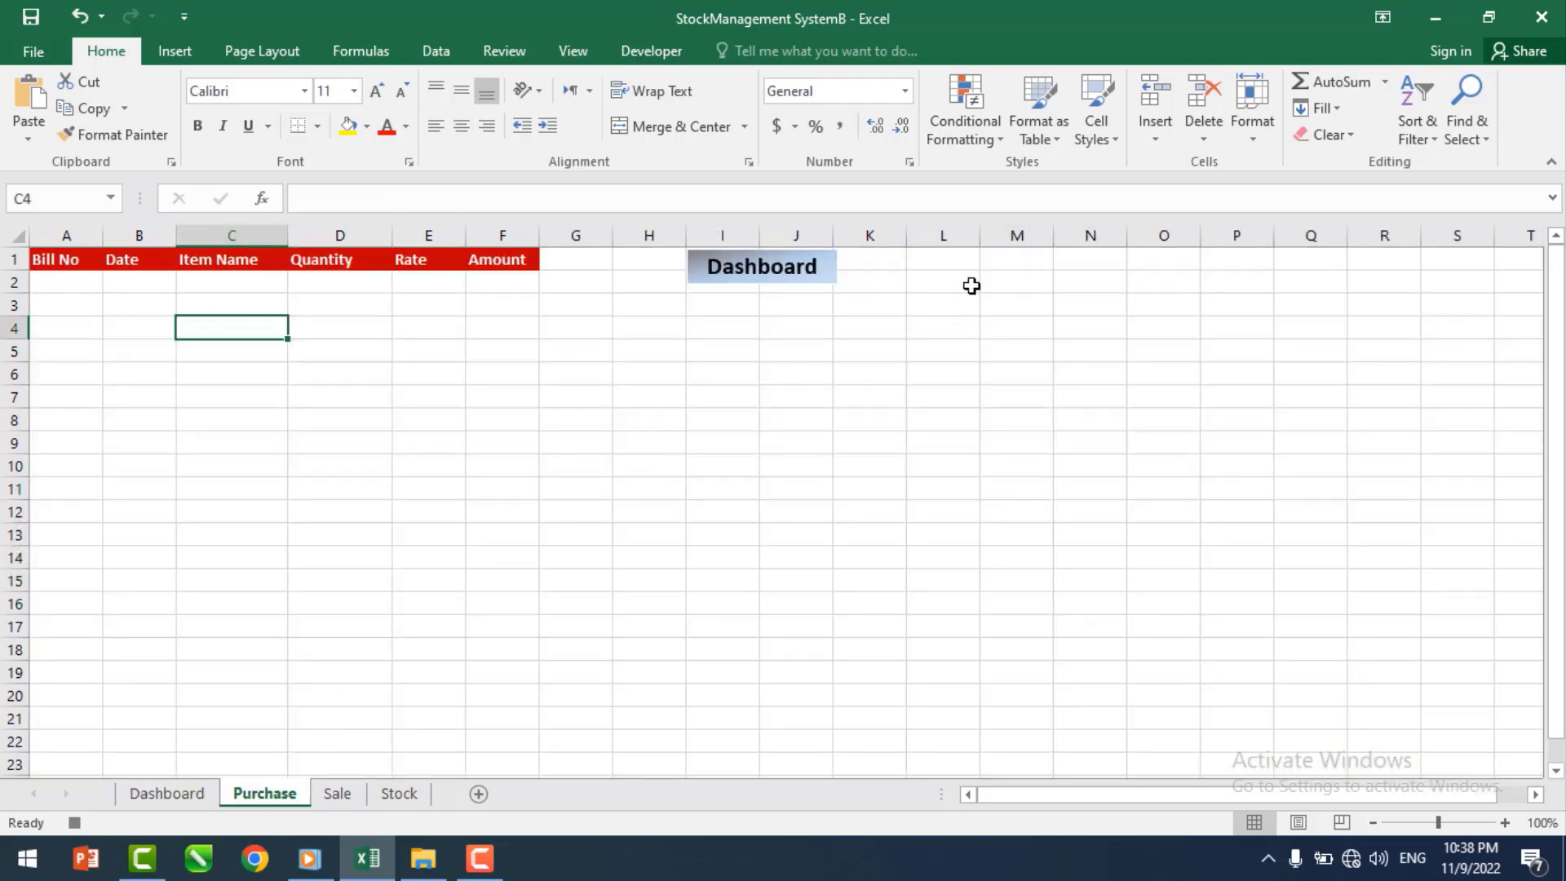
click(953, 259)
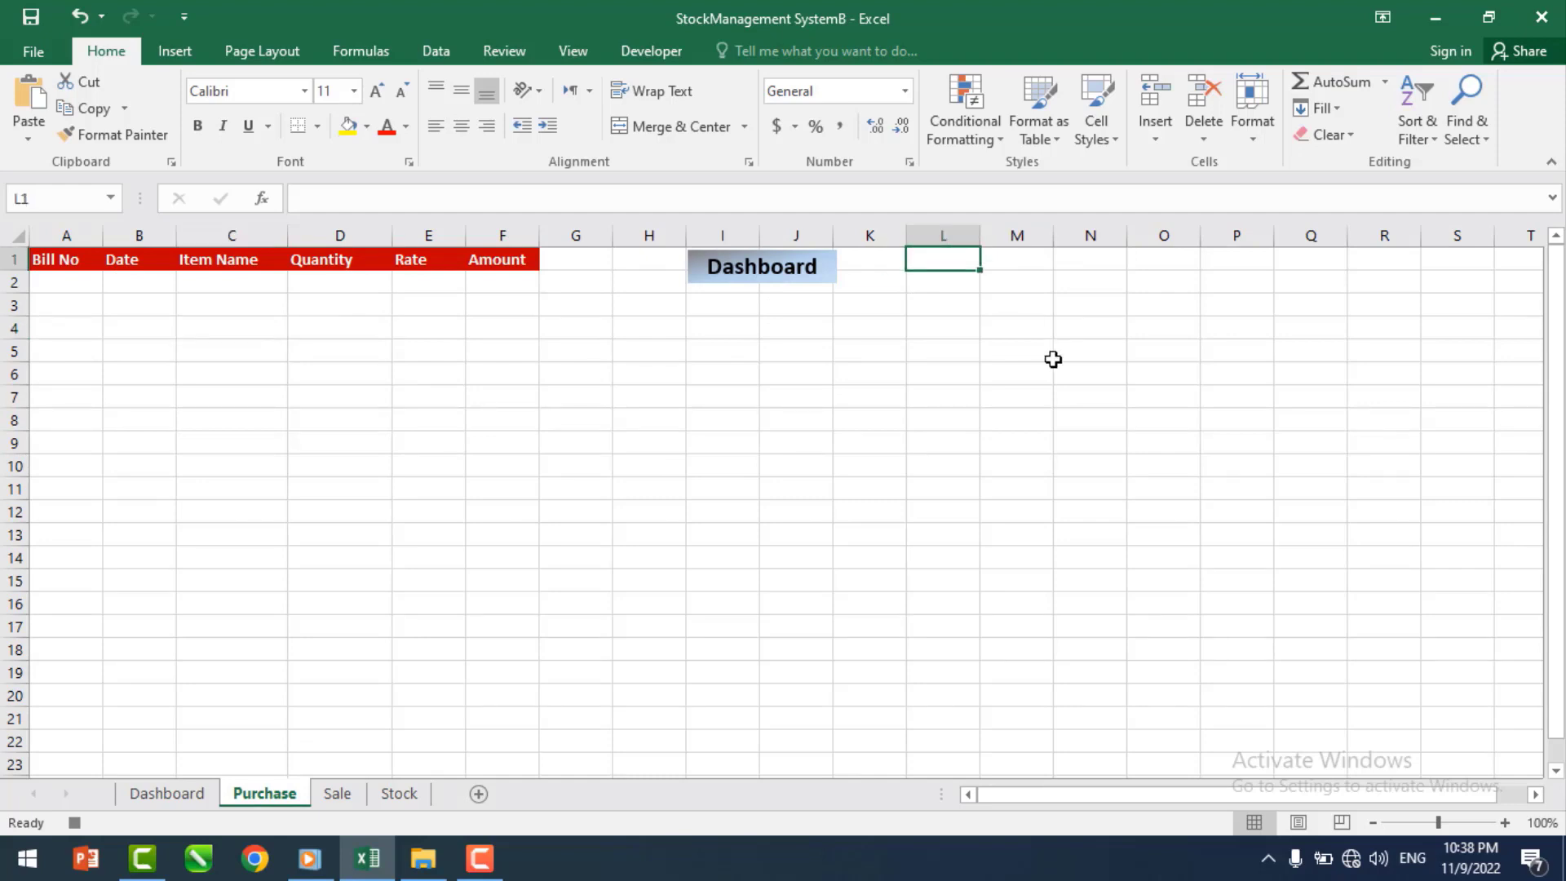
key(ctrl+Down)
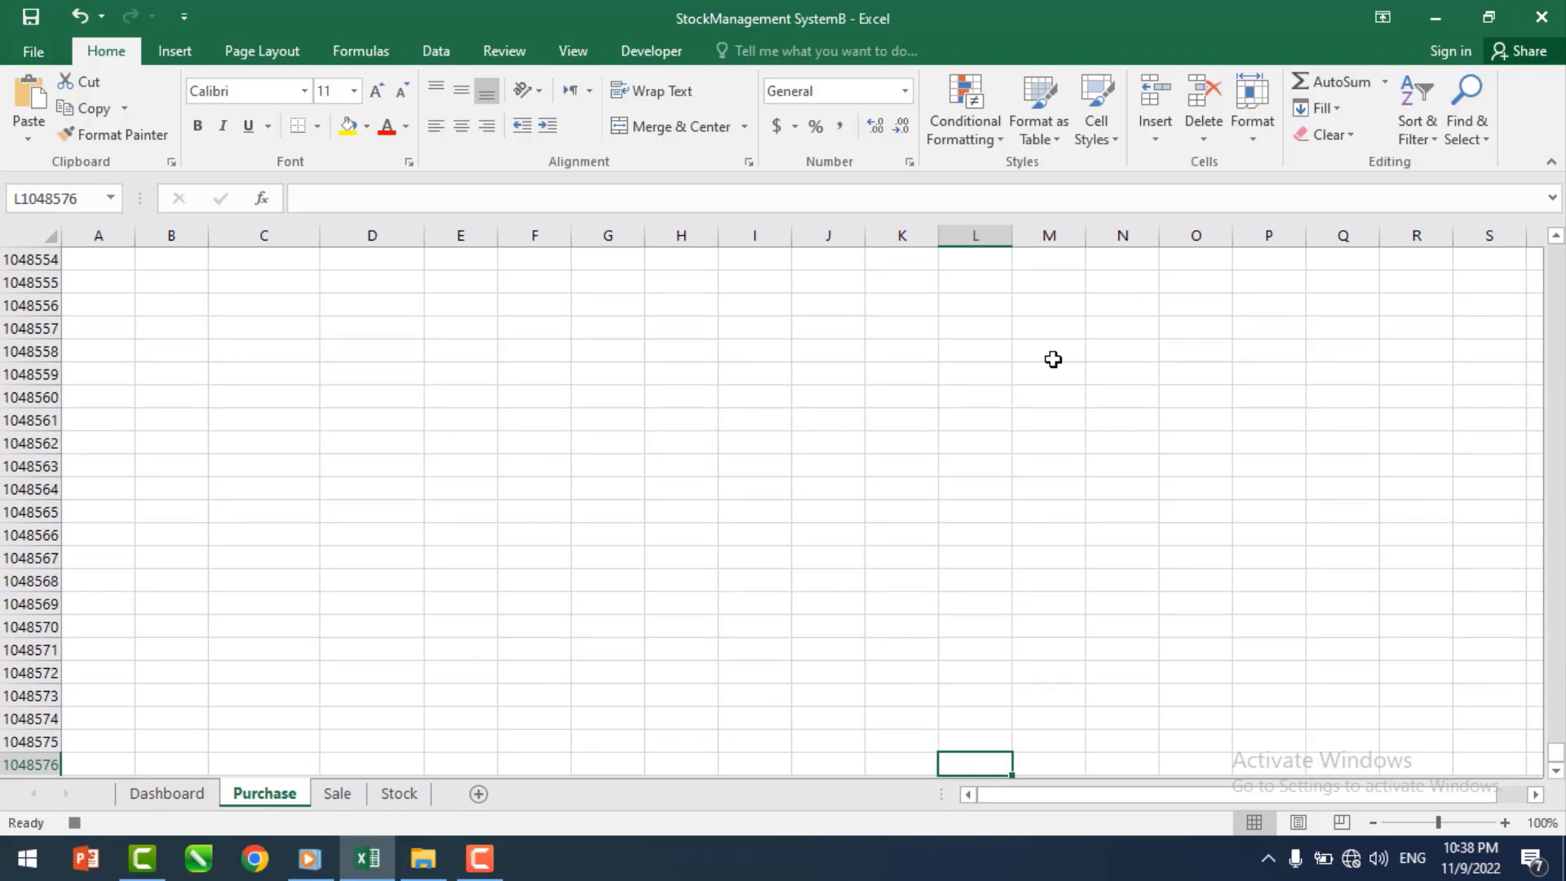
key(ctrl+Left)
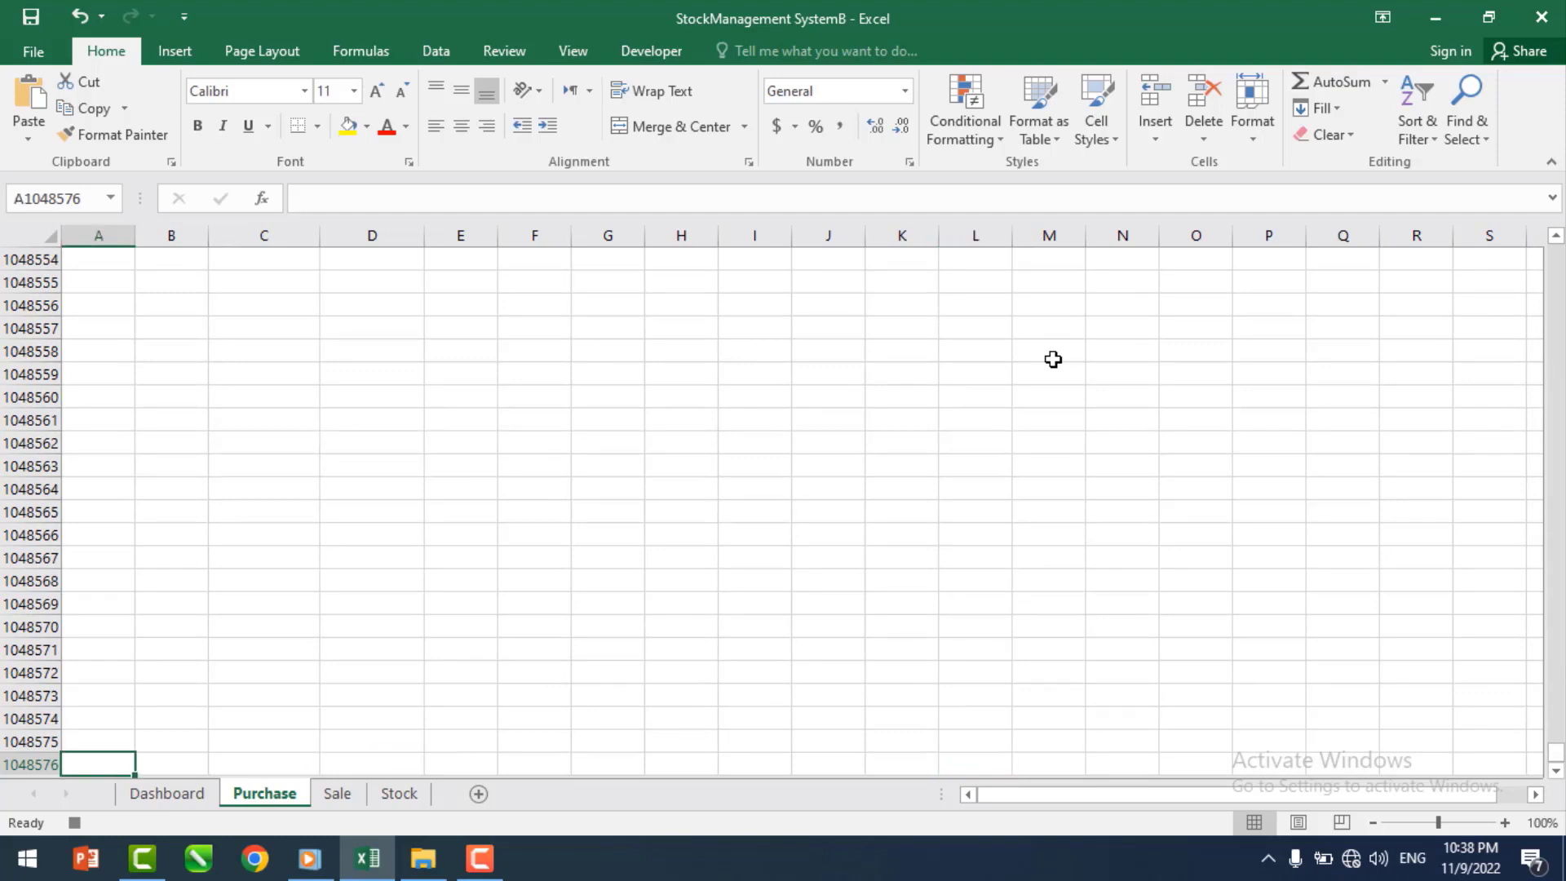
key(ctrl+Up)
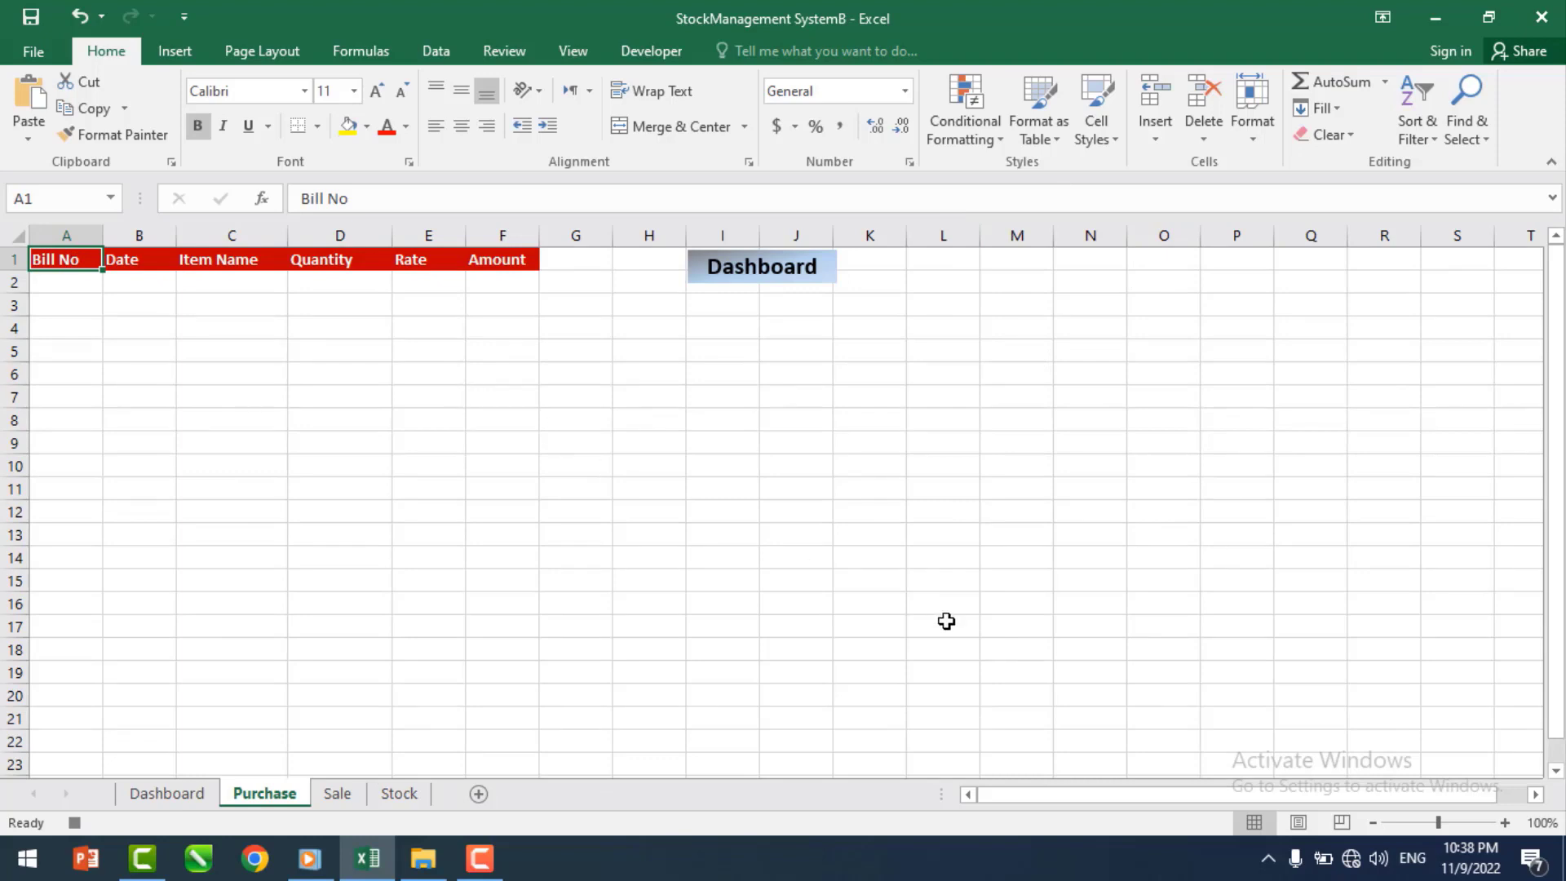
- Turn on relative references for the macro recording and move one cell down to A2
click(634, 50)
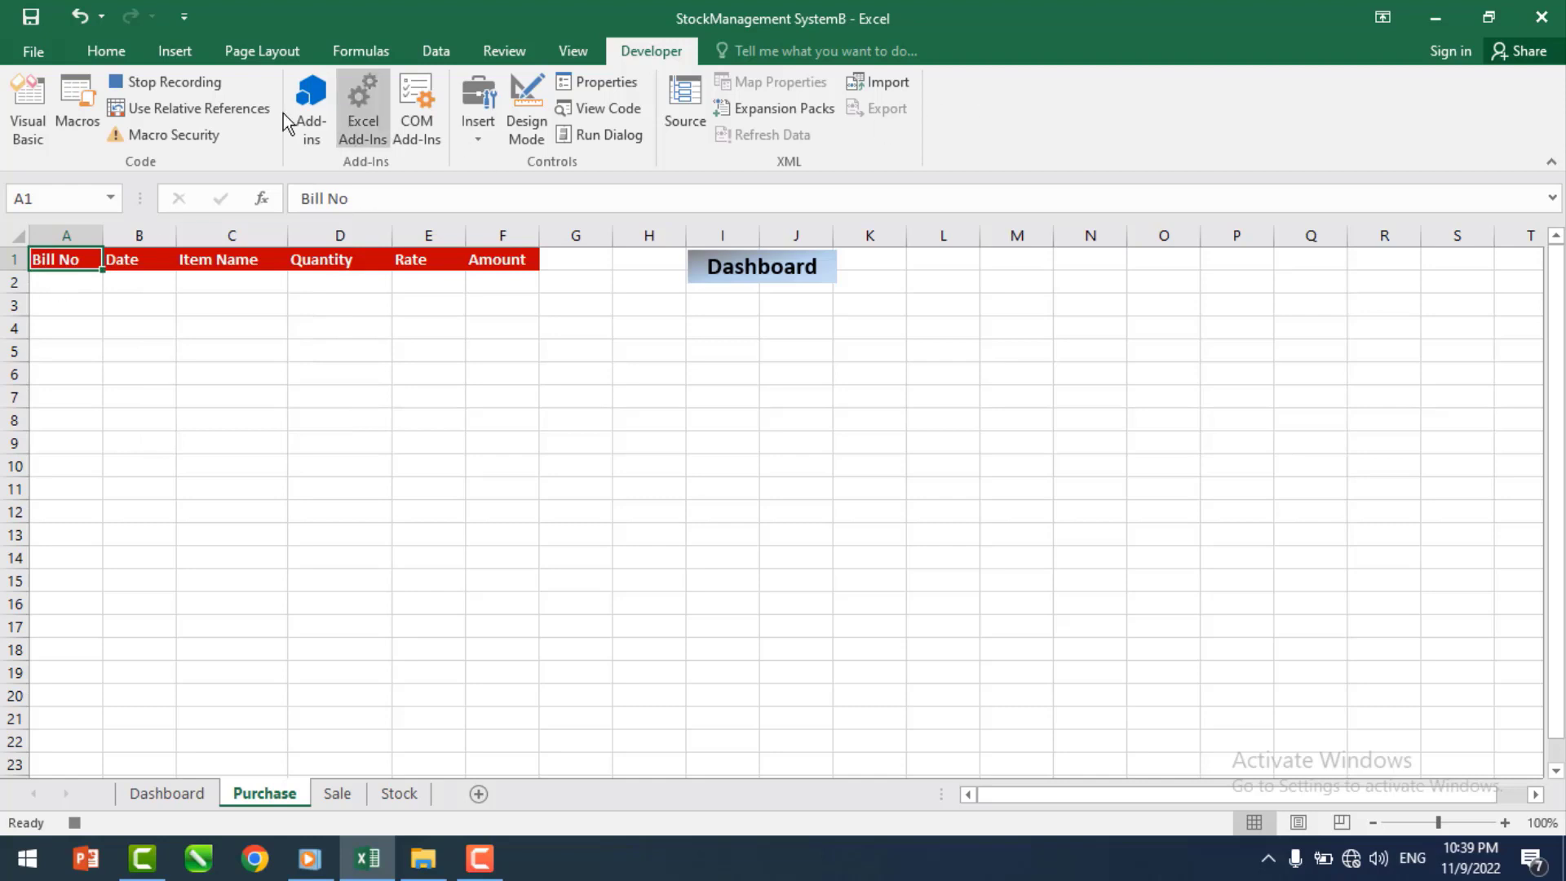
click(210, 110)
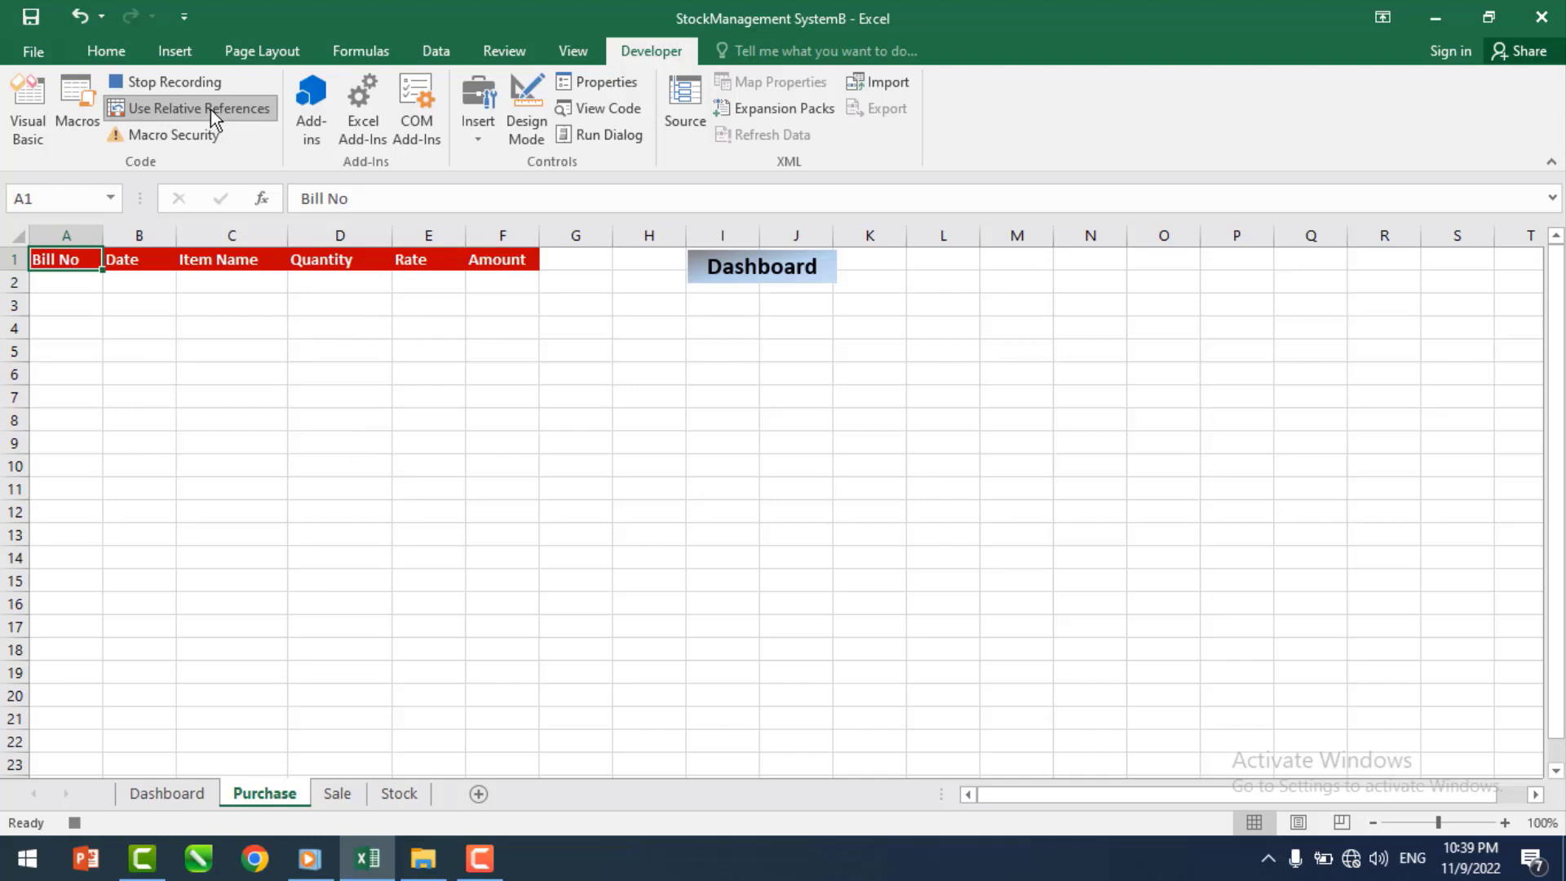
key(Down)
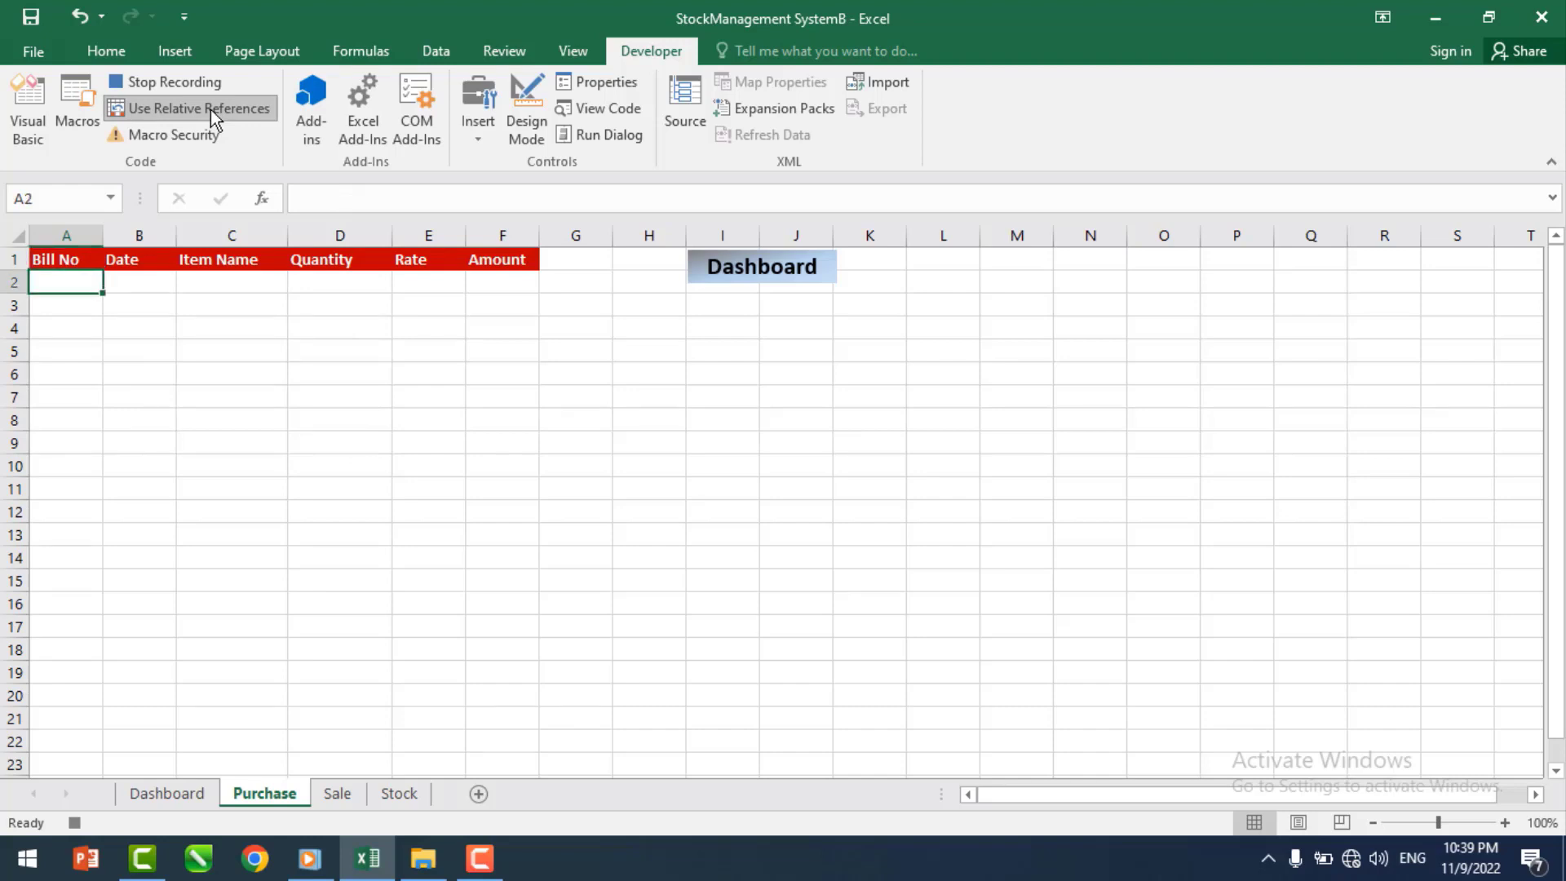
- Paste the copied entry into cell A2 of the Purchase sheet as values only, transposed into a row
click(102, 53)
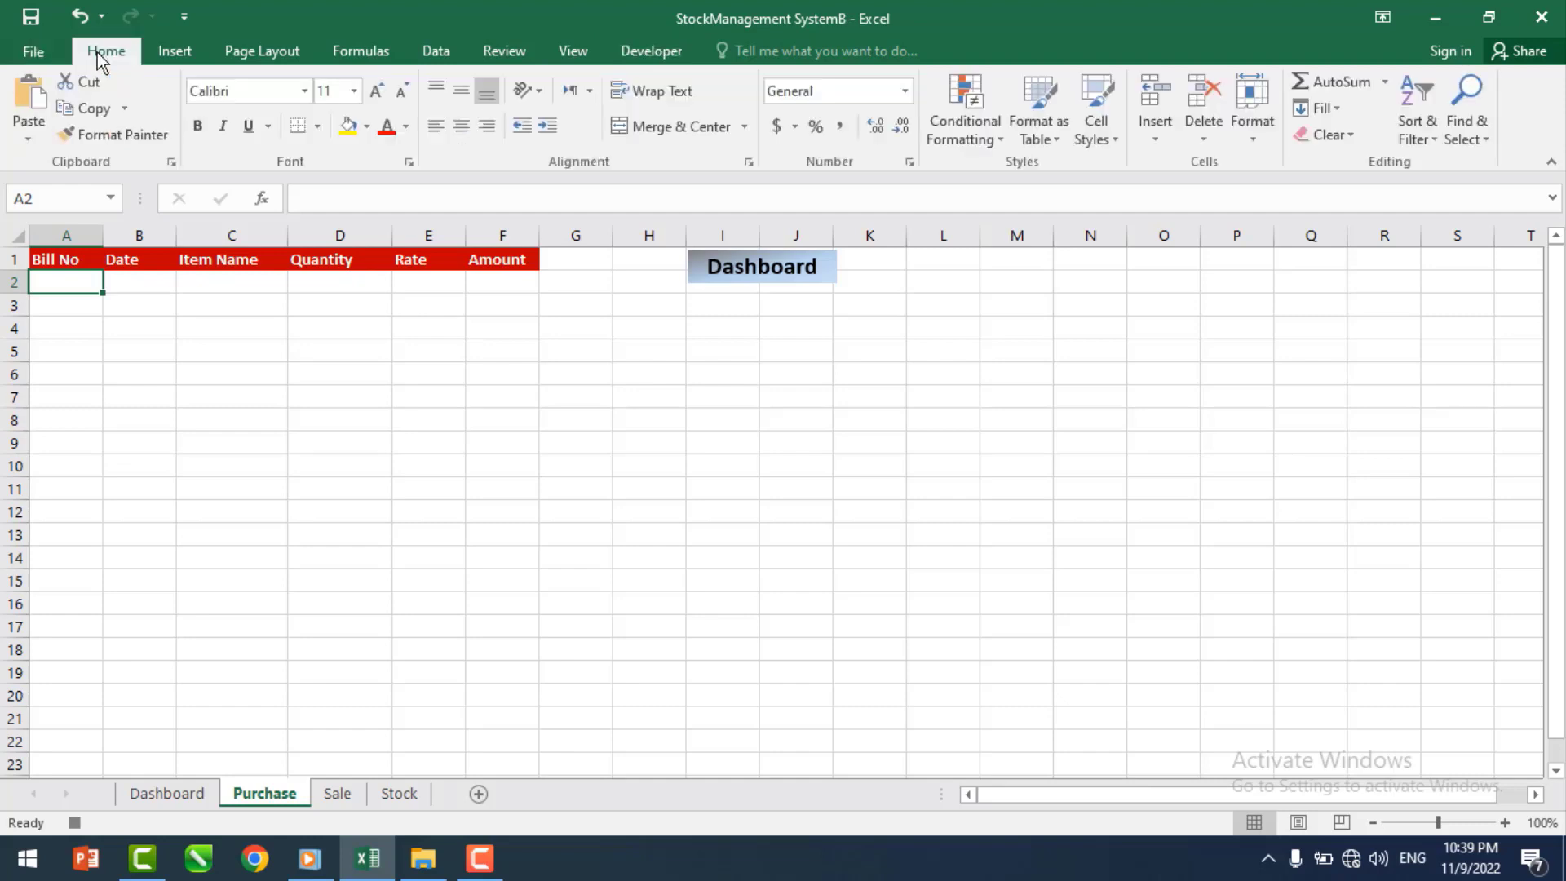
click(26, 139)
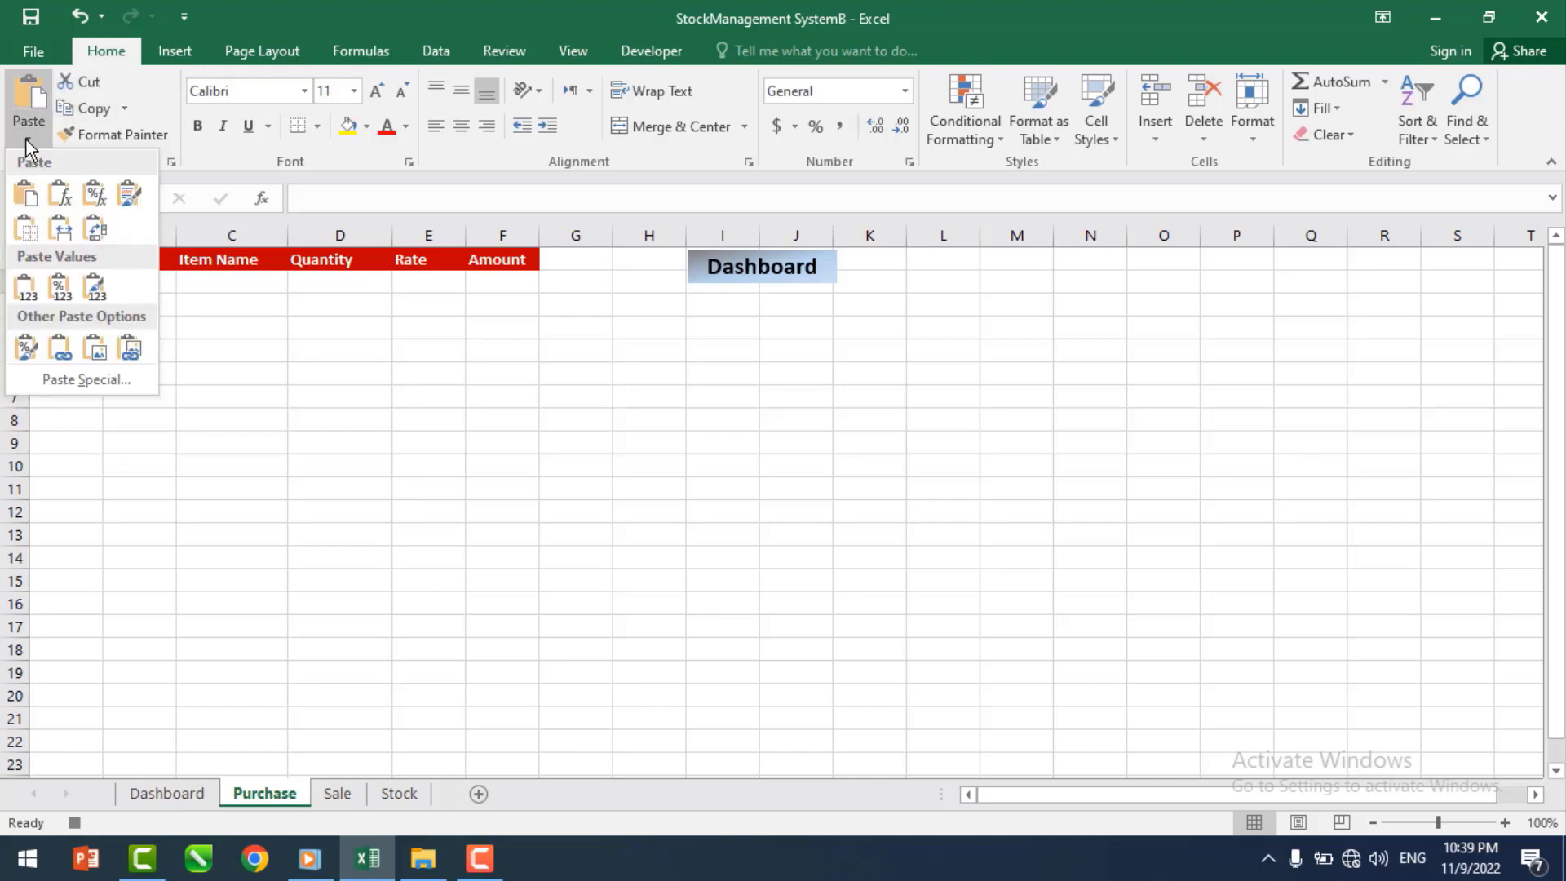
click(85, 380)
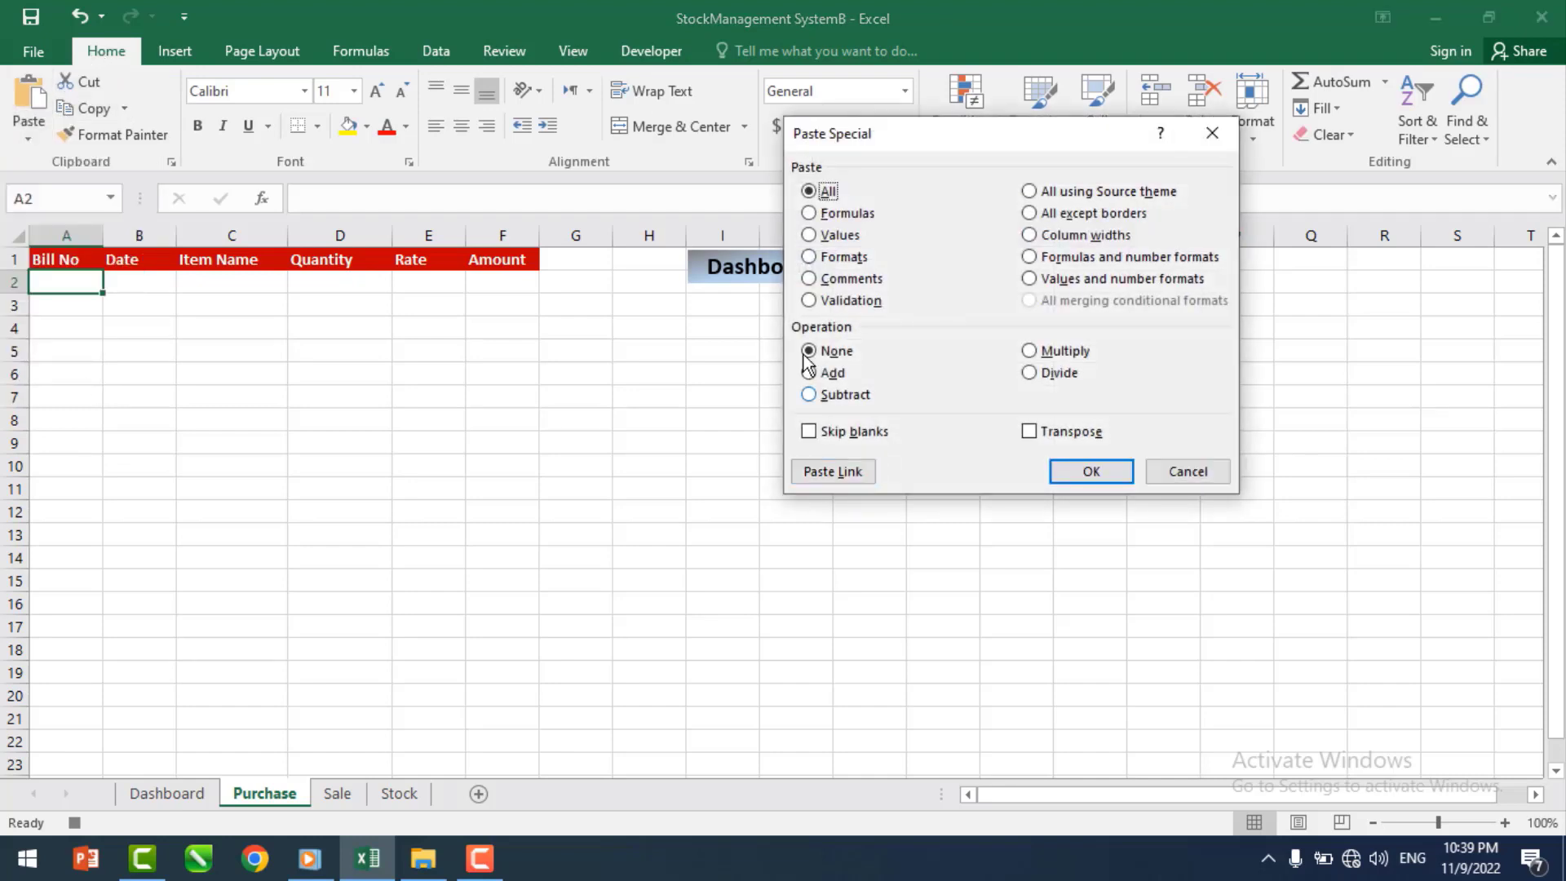
click(834, 236)
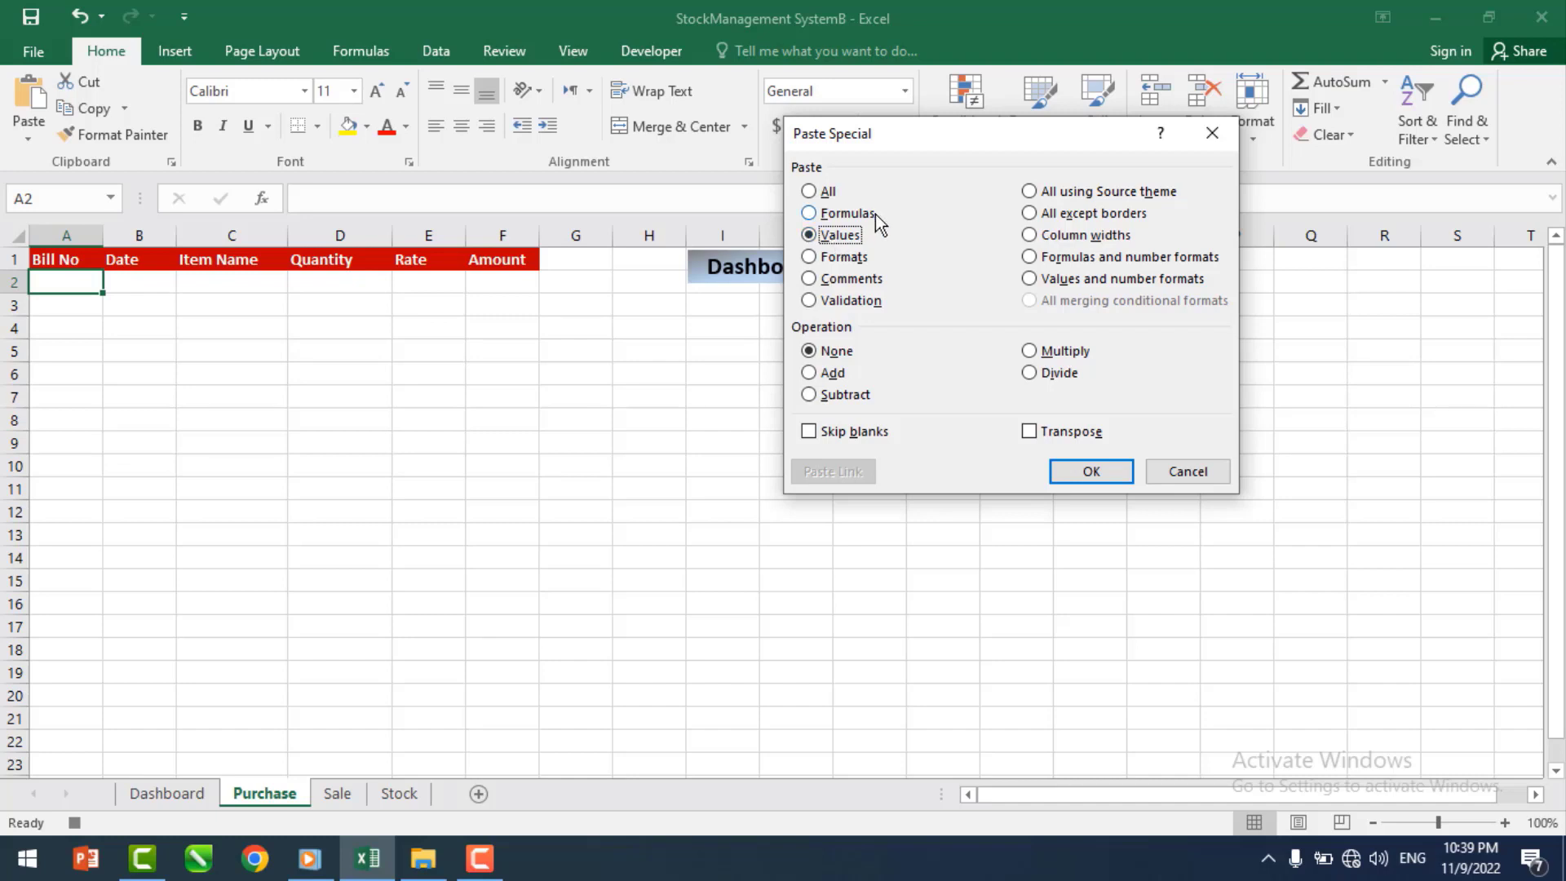
click(1087, 441)
click(1083, 477)
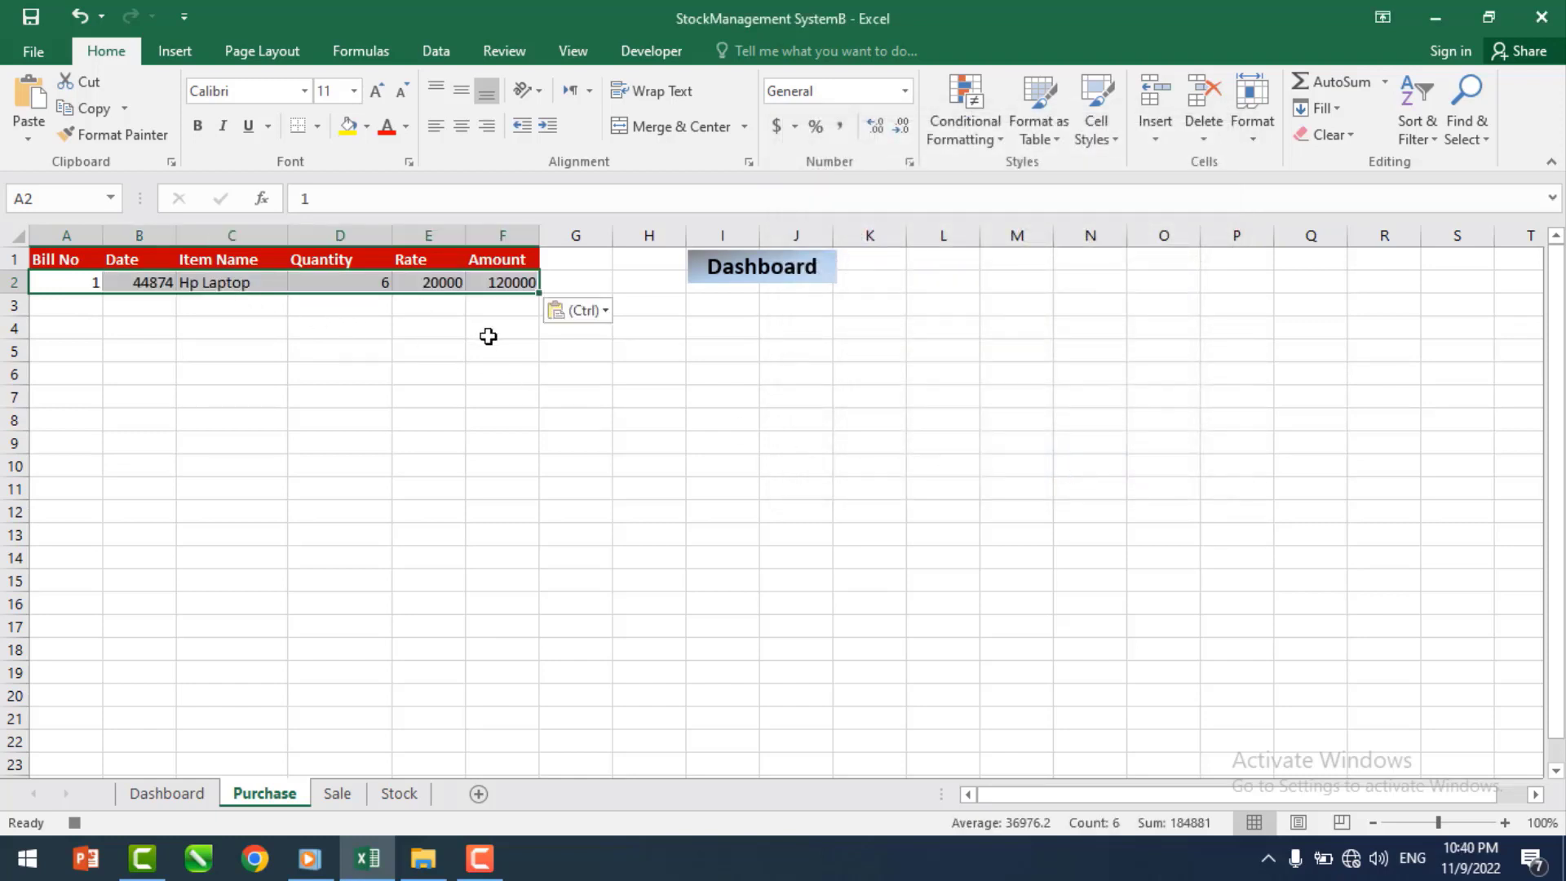
- Move six cells across from A2 to the empty cell G2 beside the pasted purchase row
key(Right)
key(Right)
key(Right)
key(Right)
key(Right)
key(Right)
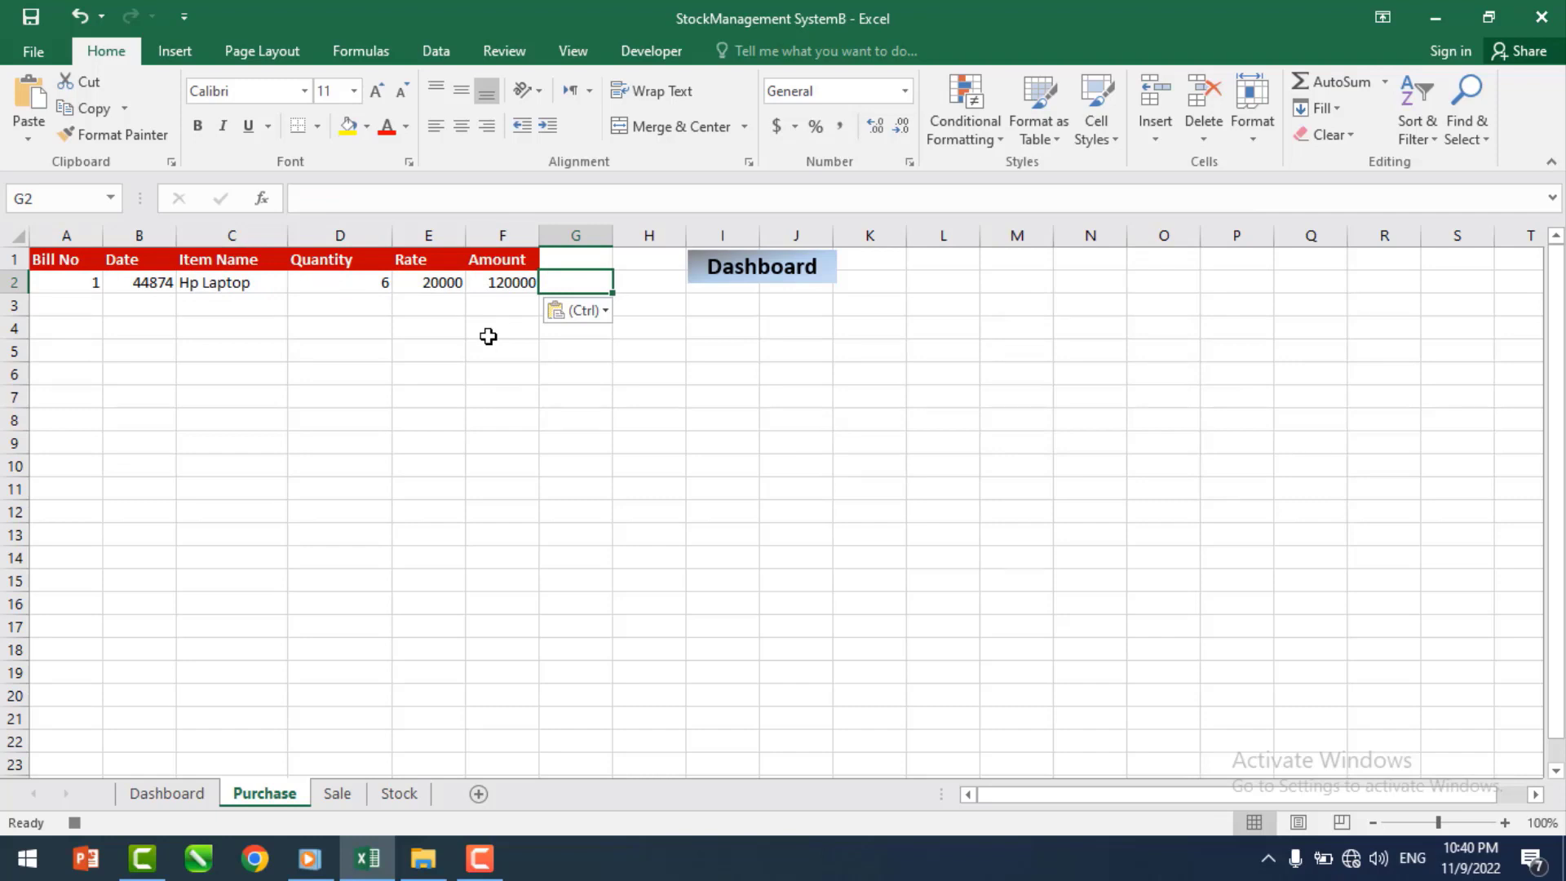
- Return to the Dashboard sheet and turn off relative references for the macro recording
click(150, 794)
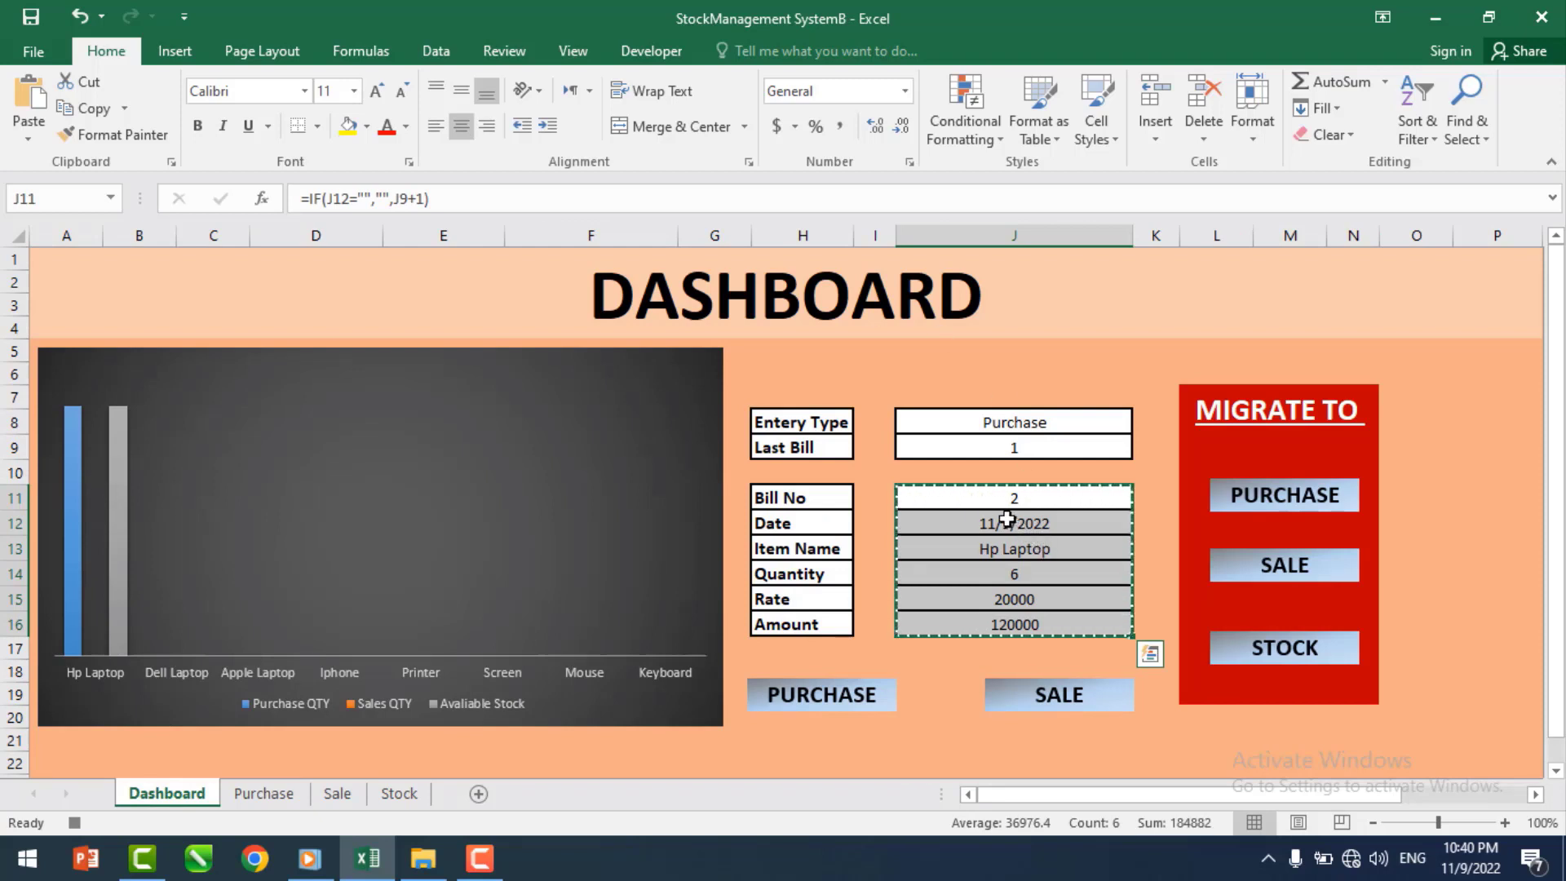
drag(1008, 519, 1006, 620)
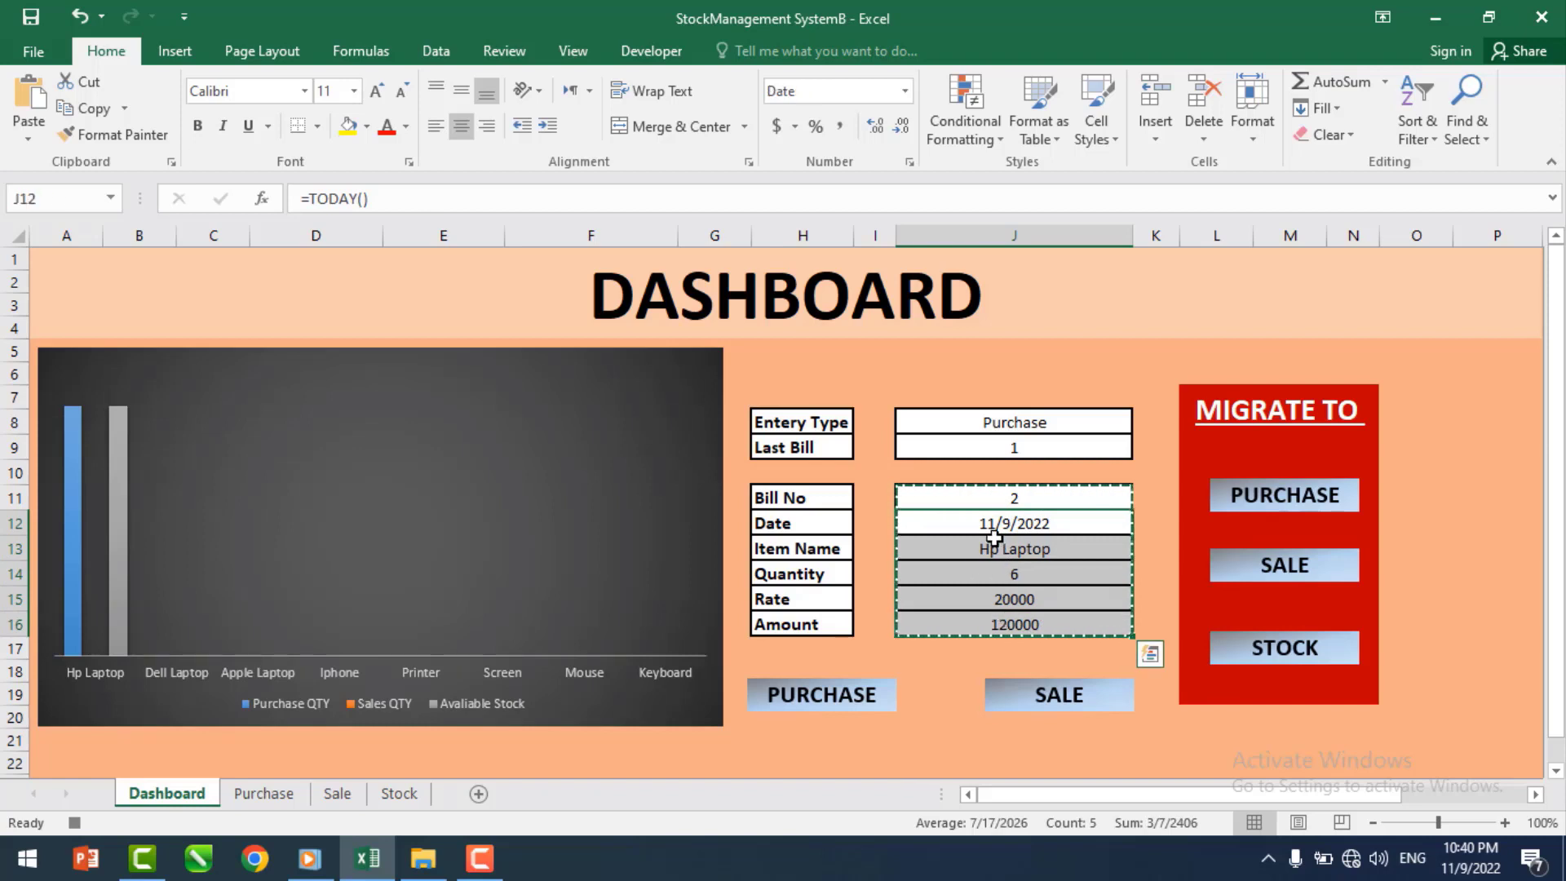
click(651, 50)
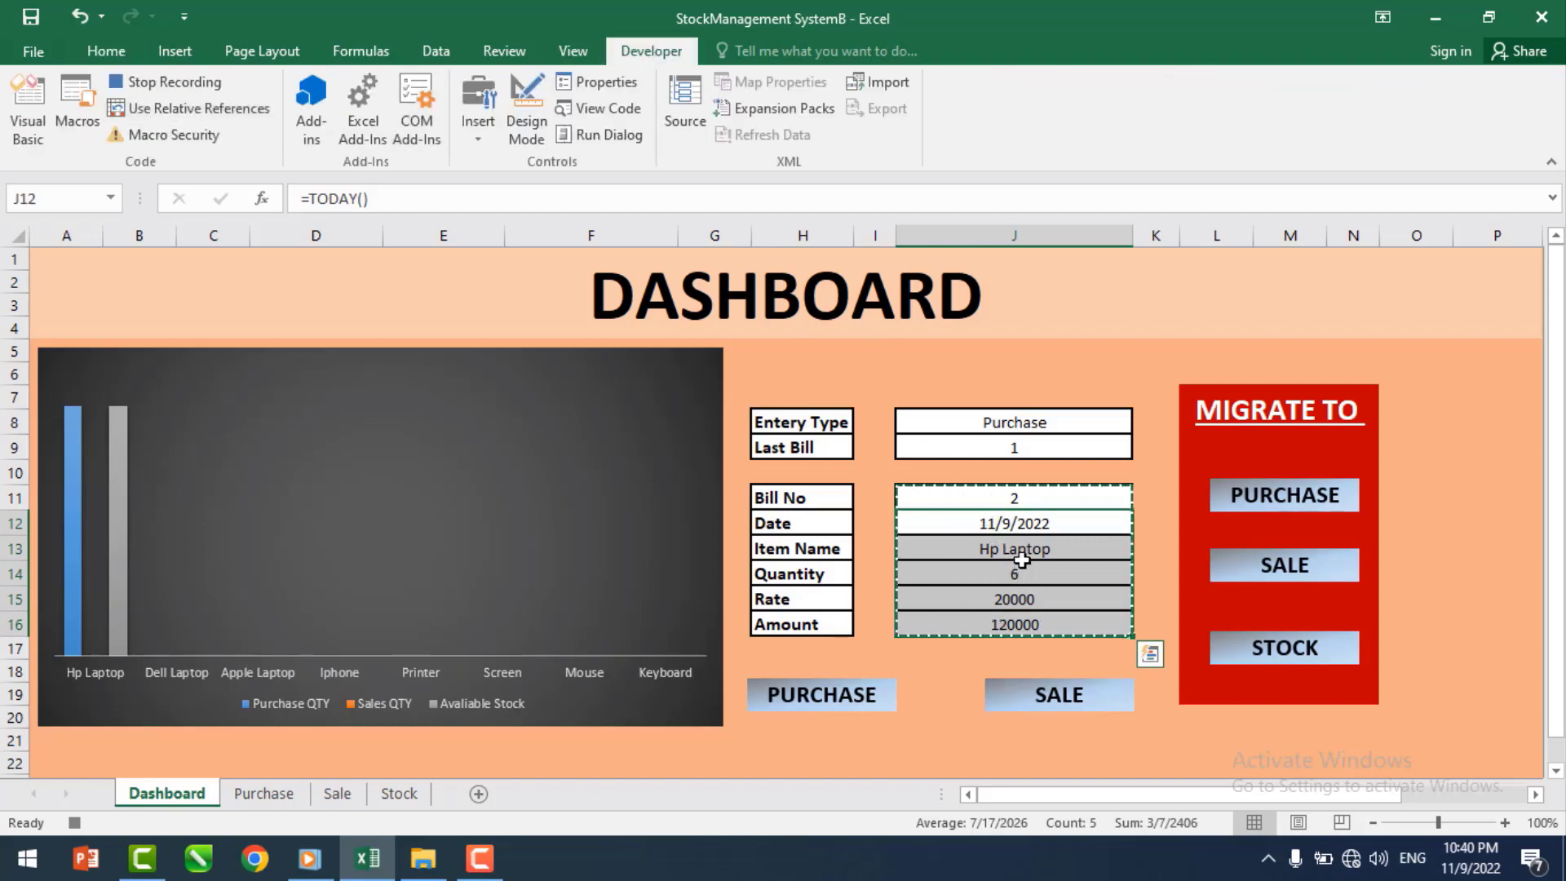
- Clear the form cells from Date to Rate, J12:J15, and stop the macro recording with the Date cell J12 selected
mouse_move(1019, 523)
mouse_down()
mouse_move(1020, 616)
mouse_move(1022, 525)
mouse_up()
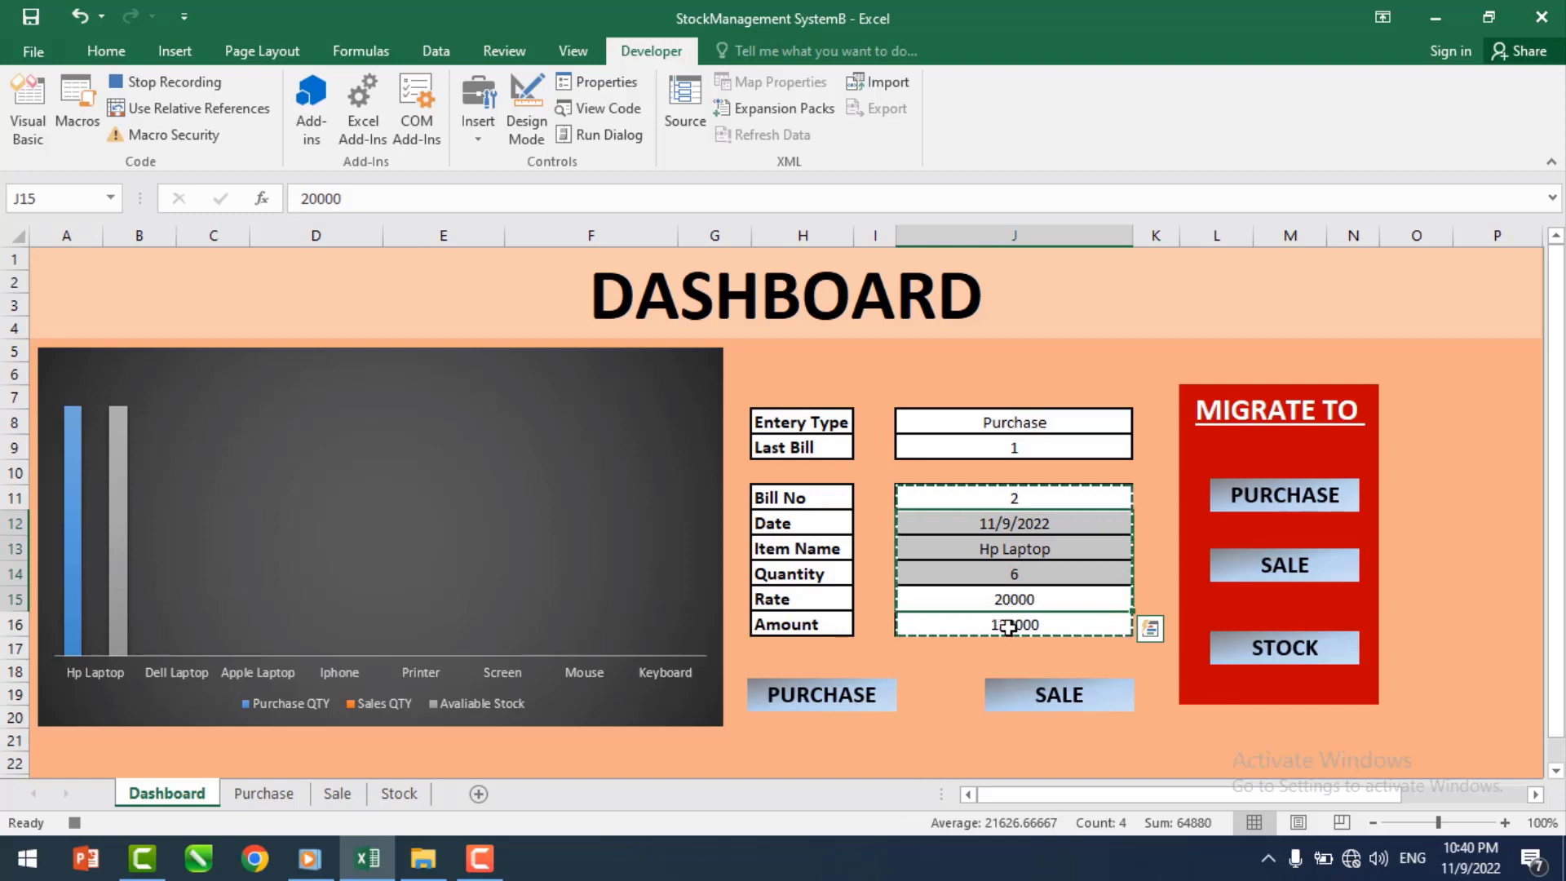
key(Delete)
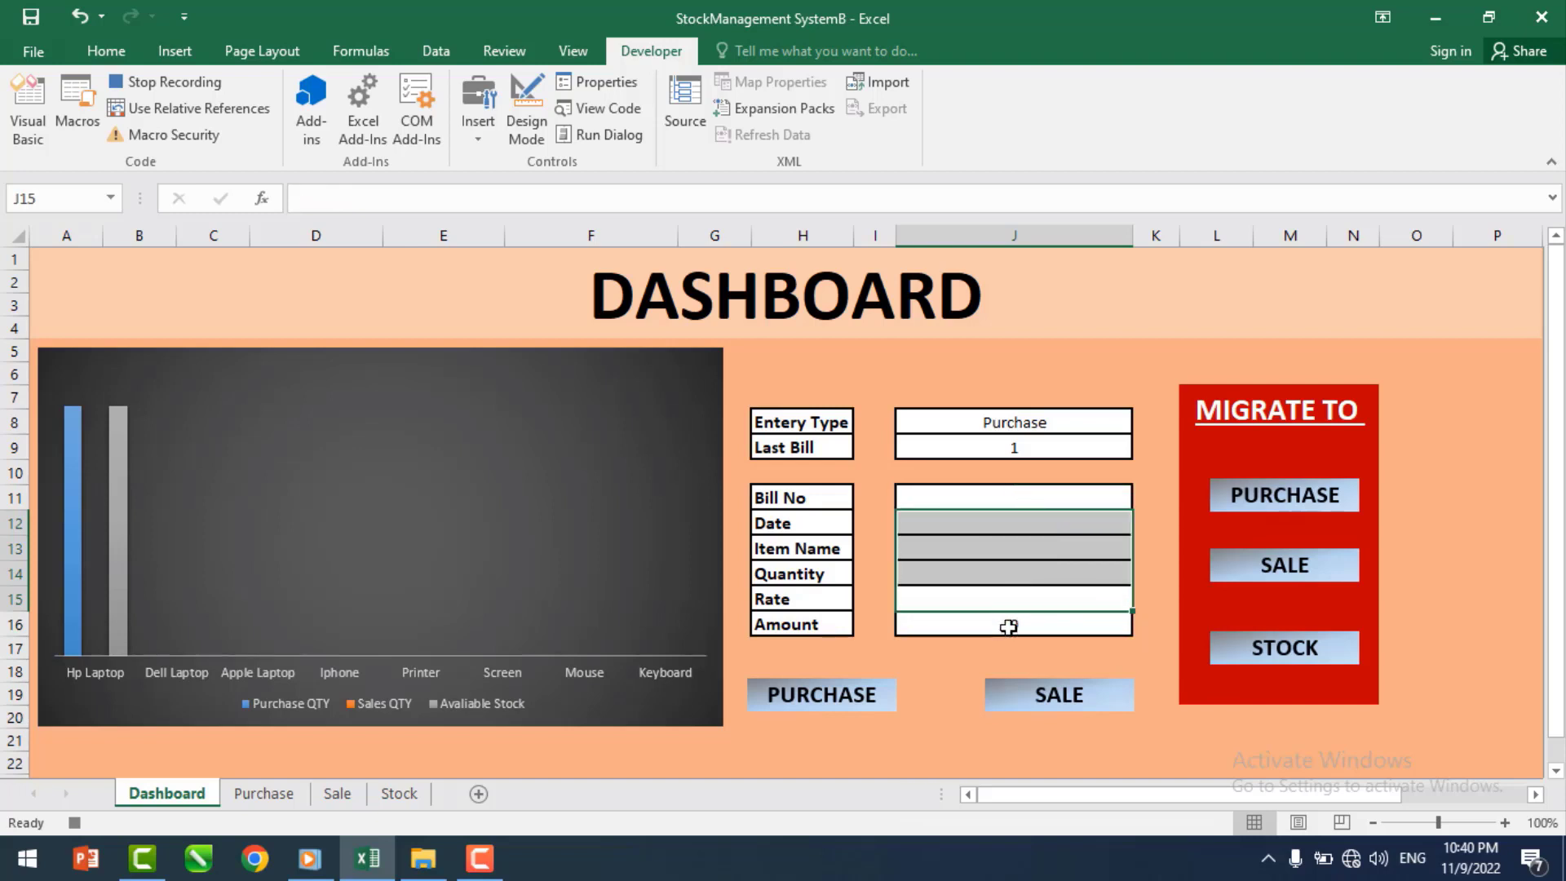
click(963, 523)
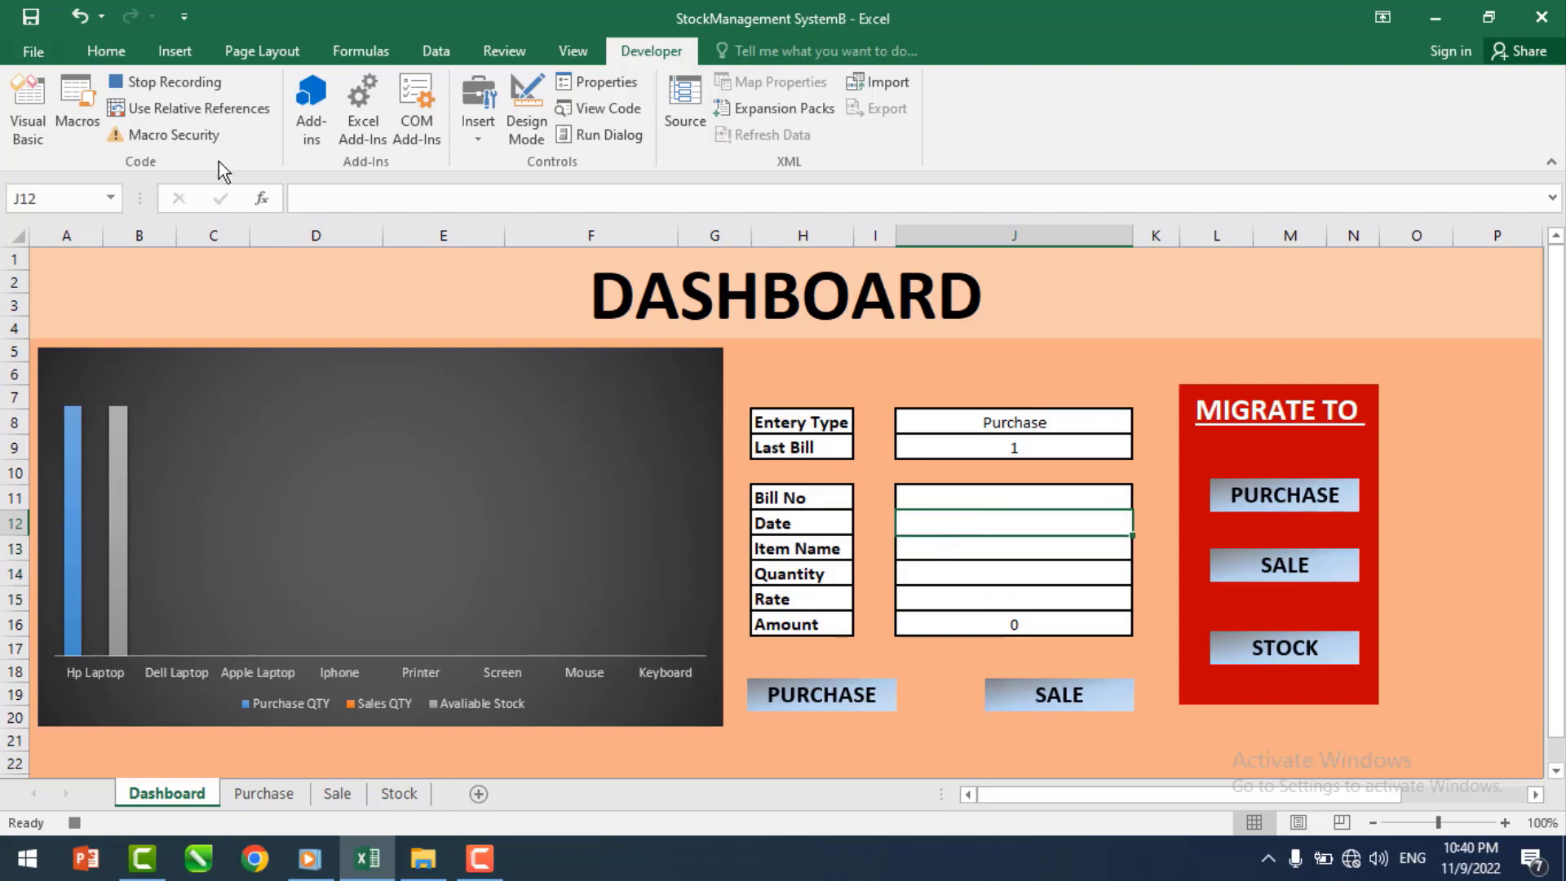
click(164, 81)
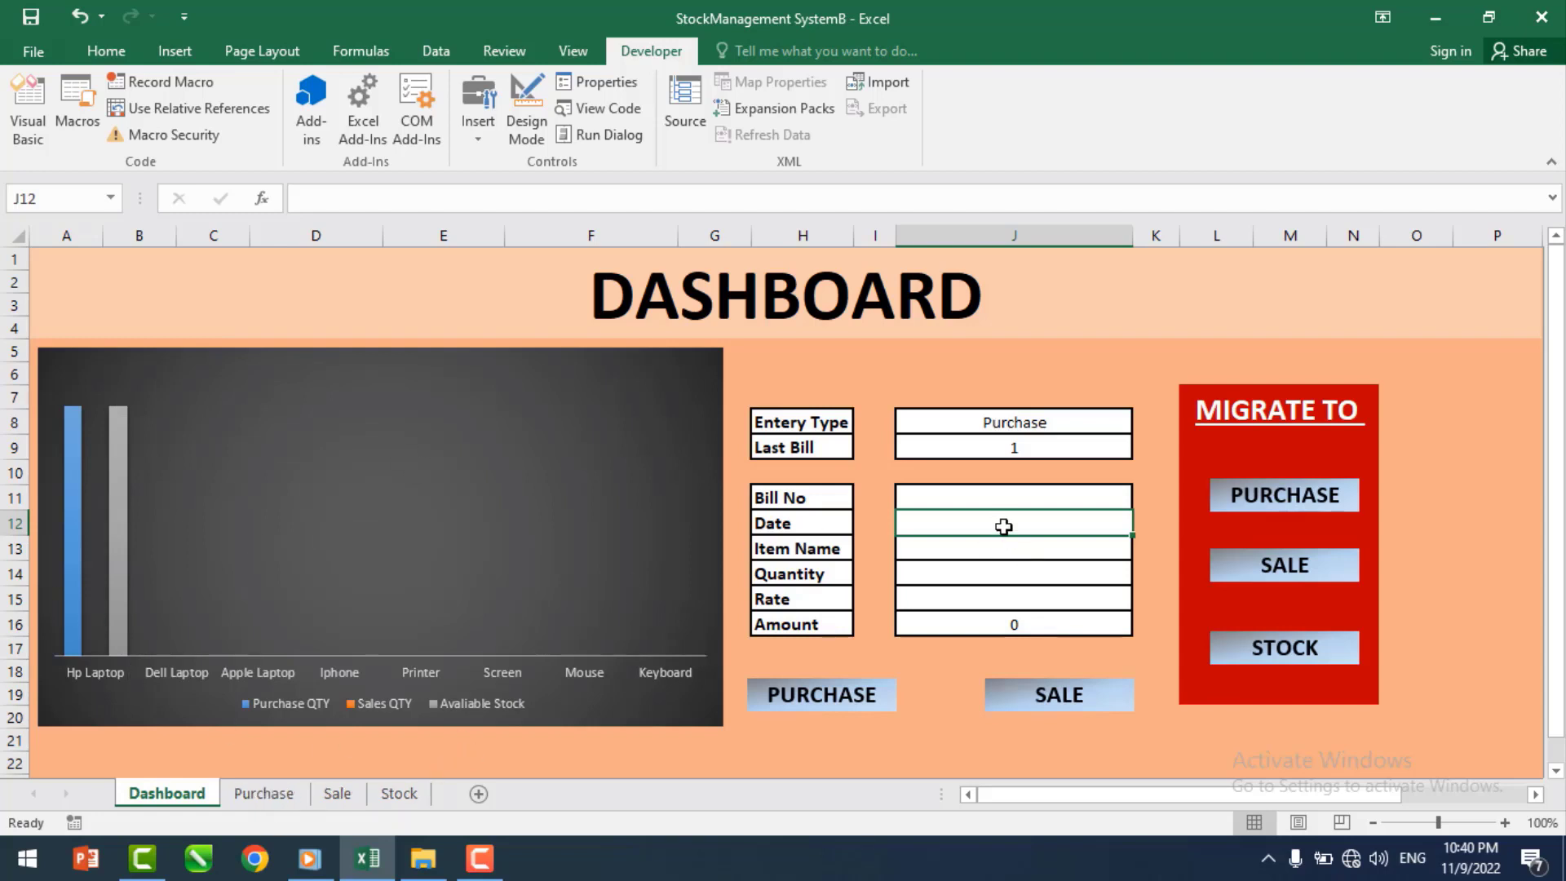
- Assign the Purchase macro to the PURCHASE button below the entry form
right_click(882, 689)
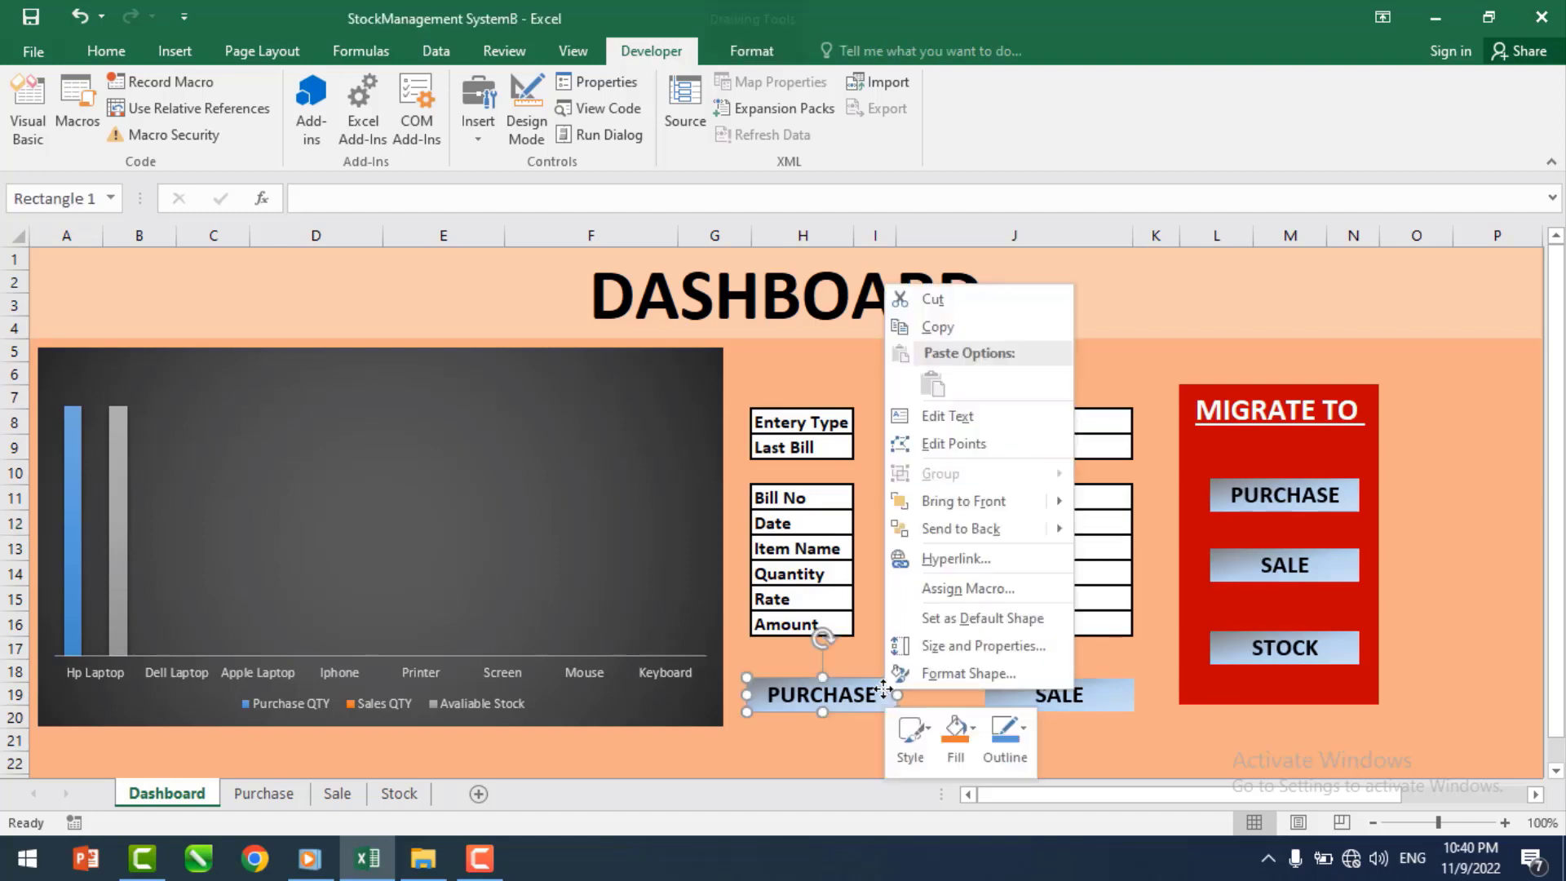
click(951, 589)
click(782, 461)
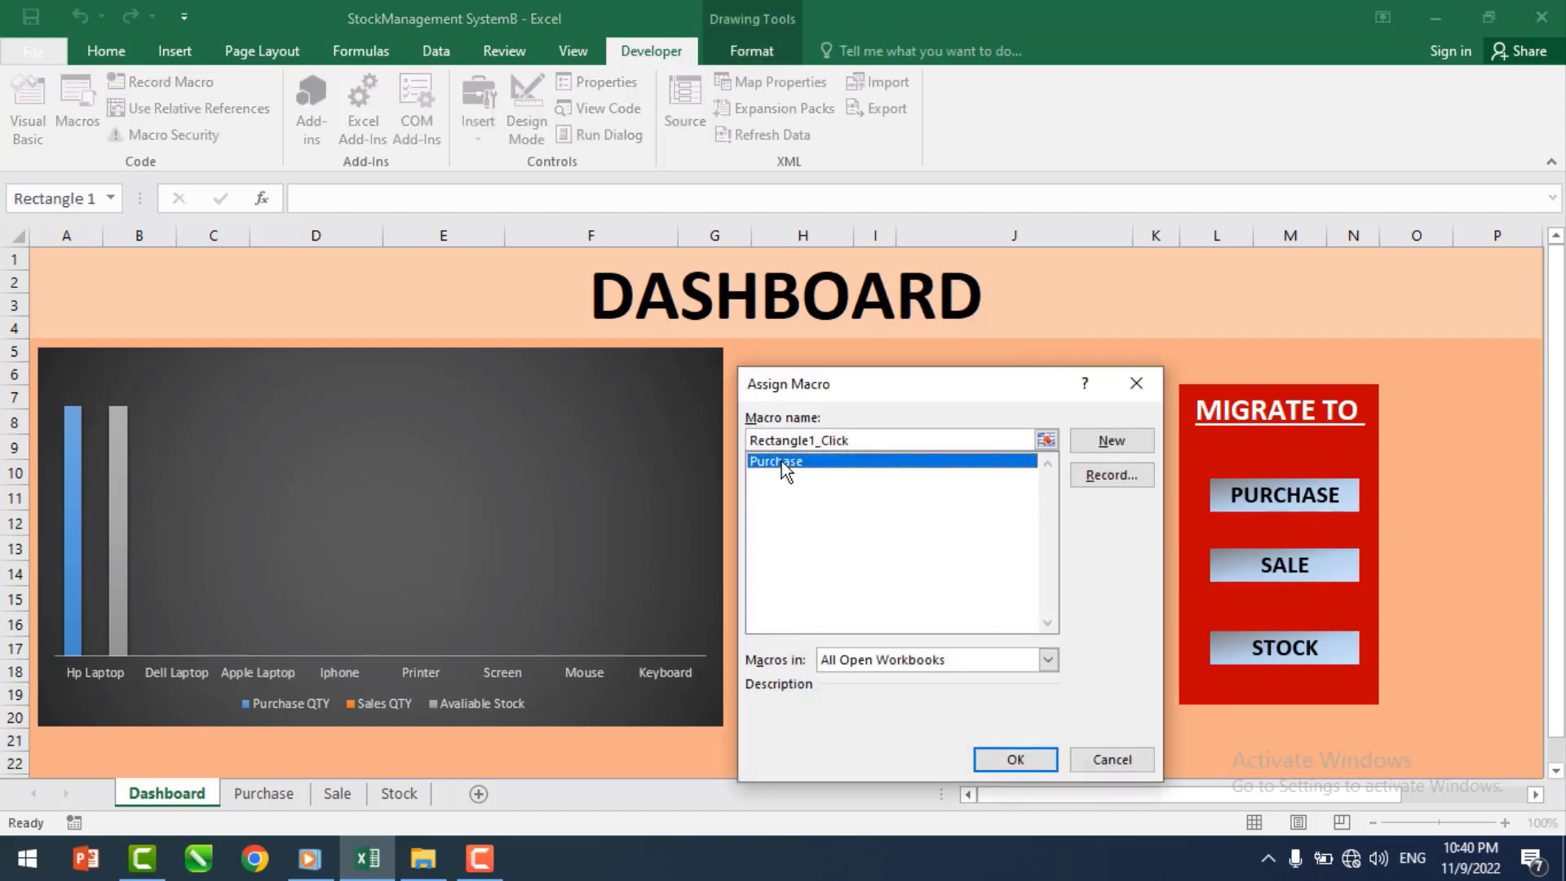
click(1000, 756)
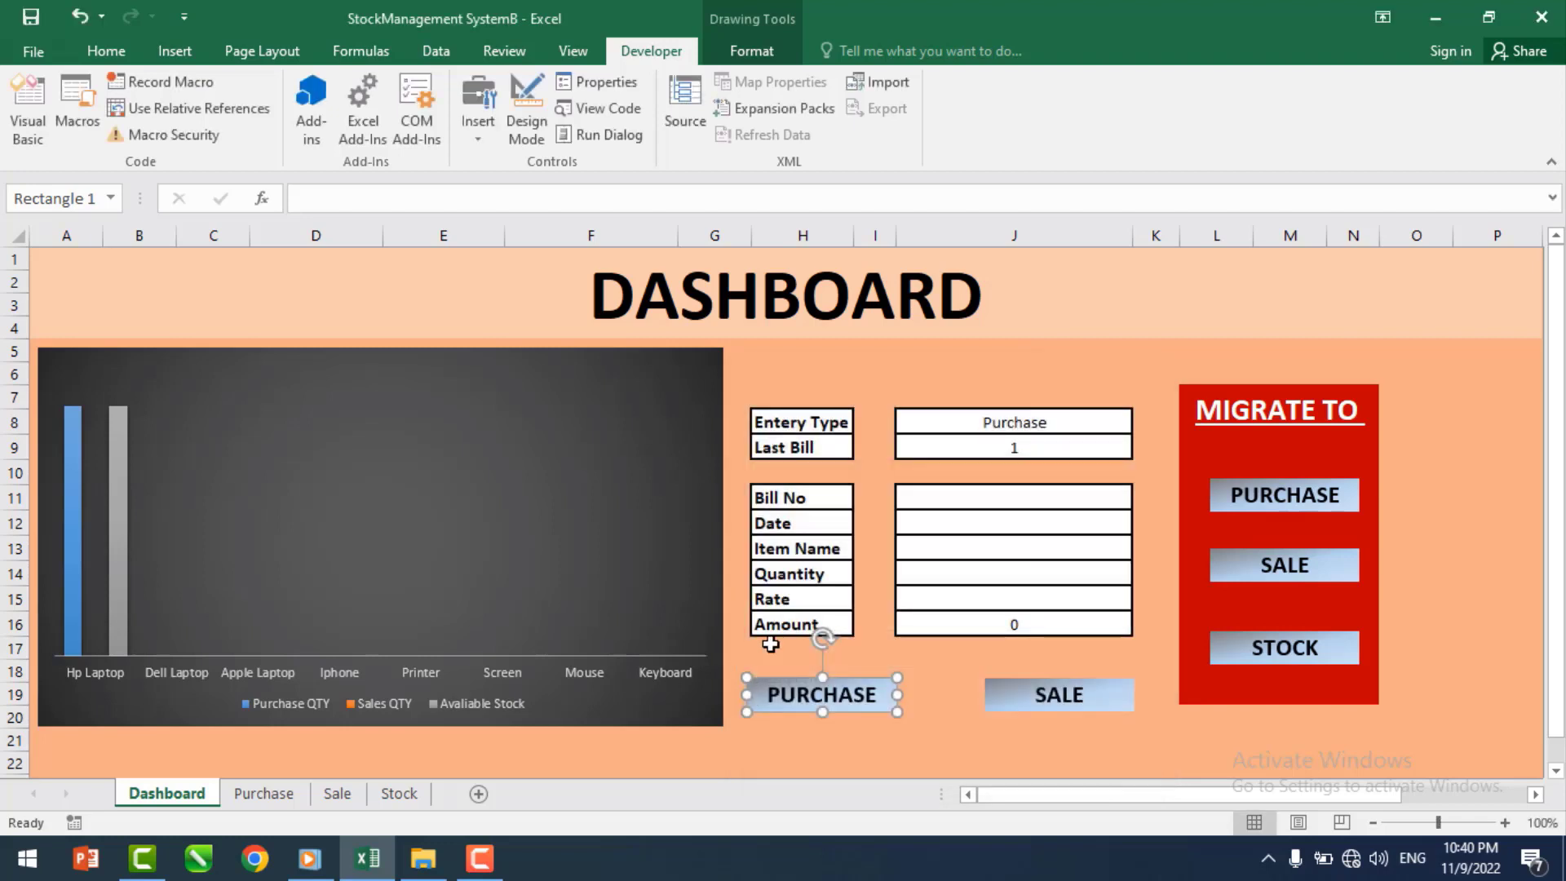
- Enter the formula =today() in the Date cell J12 of the purchase entry
click(971, 524)
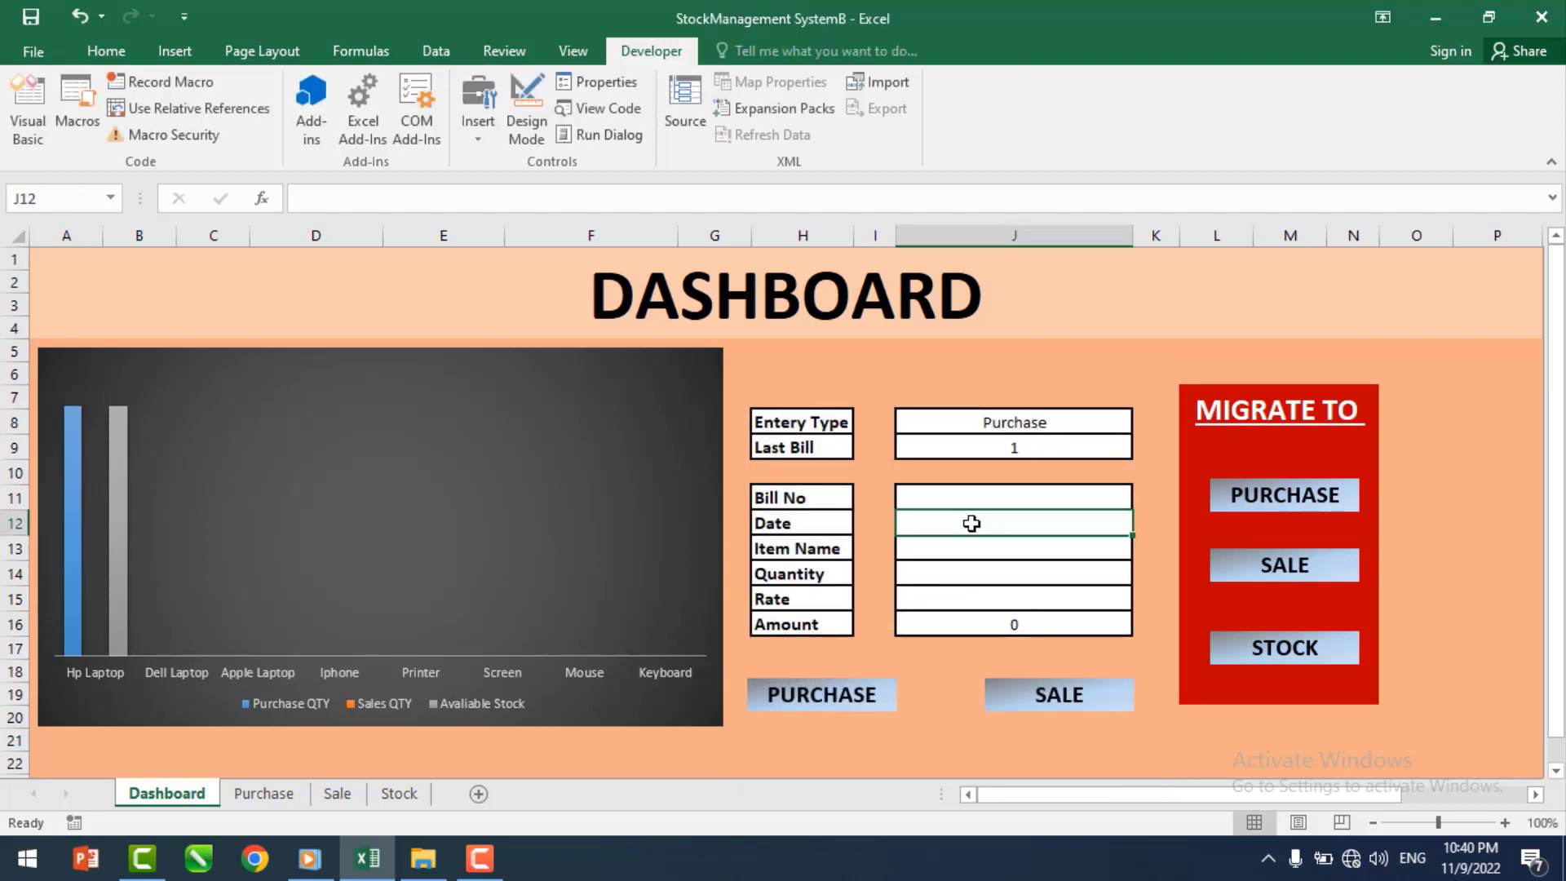
text(=to)
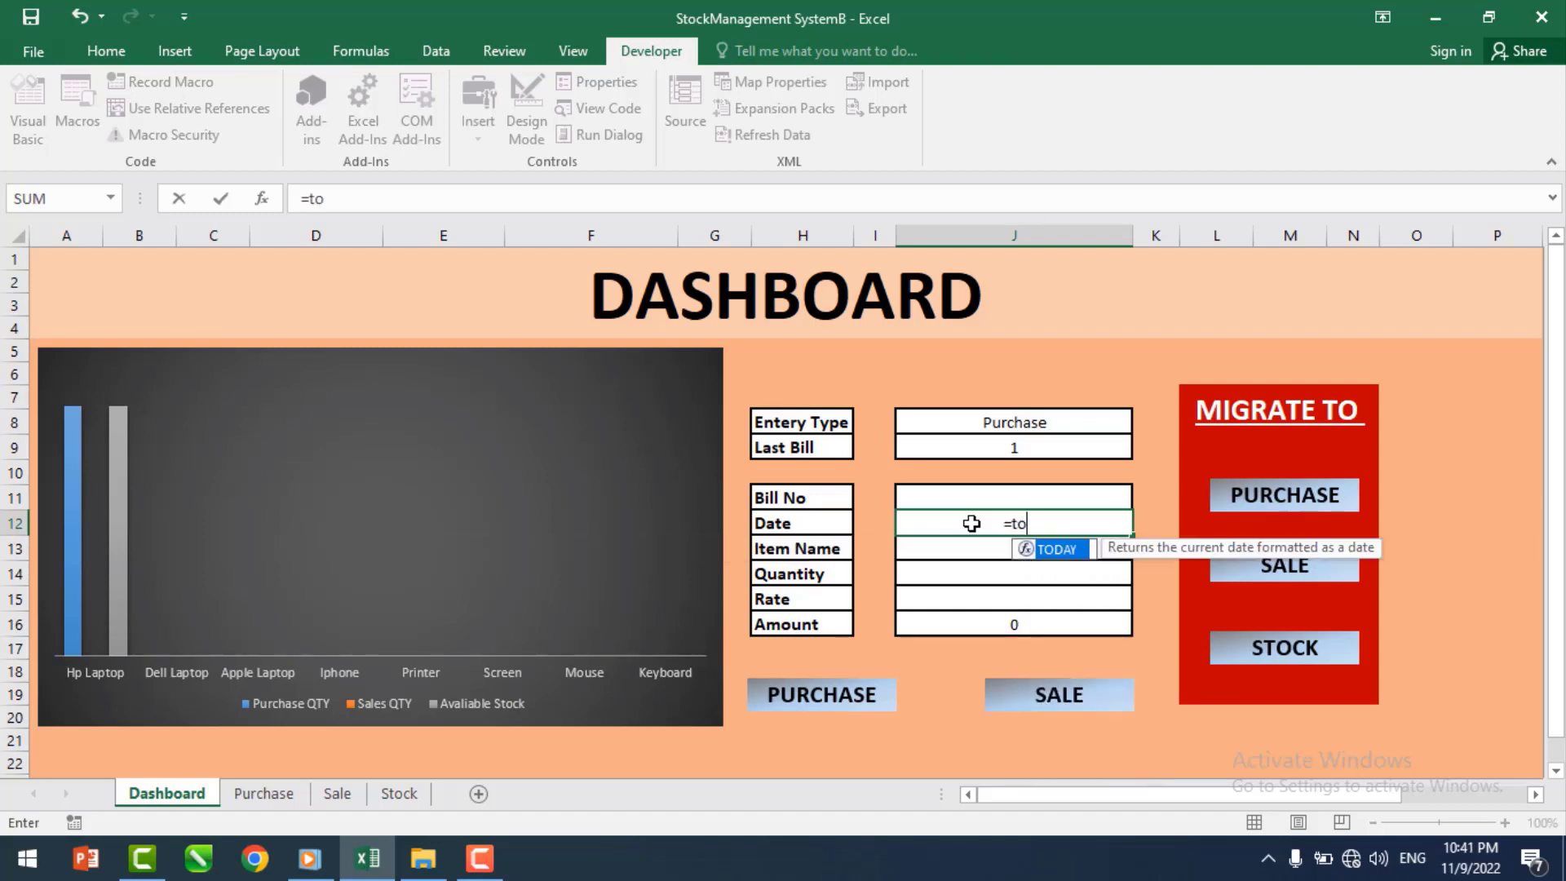
text(day())
key(Return)
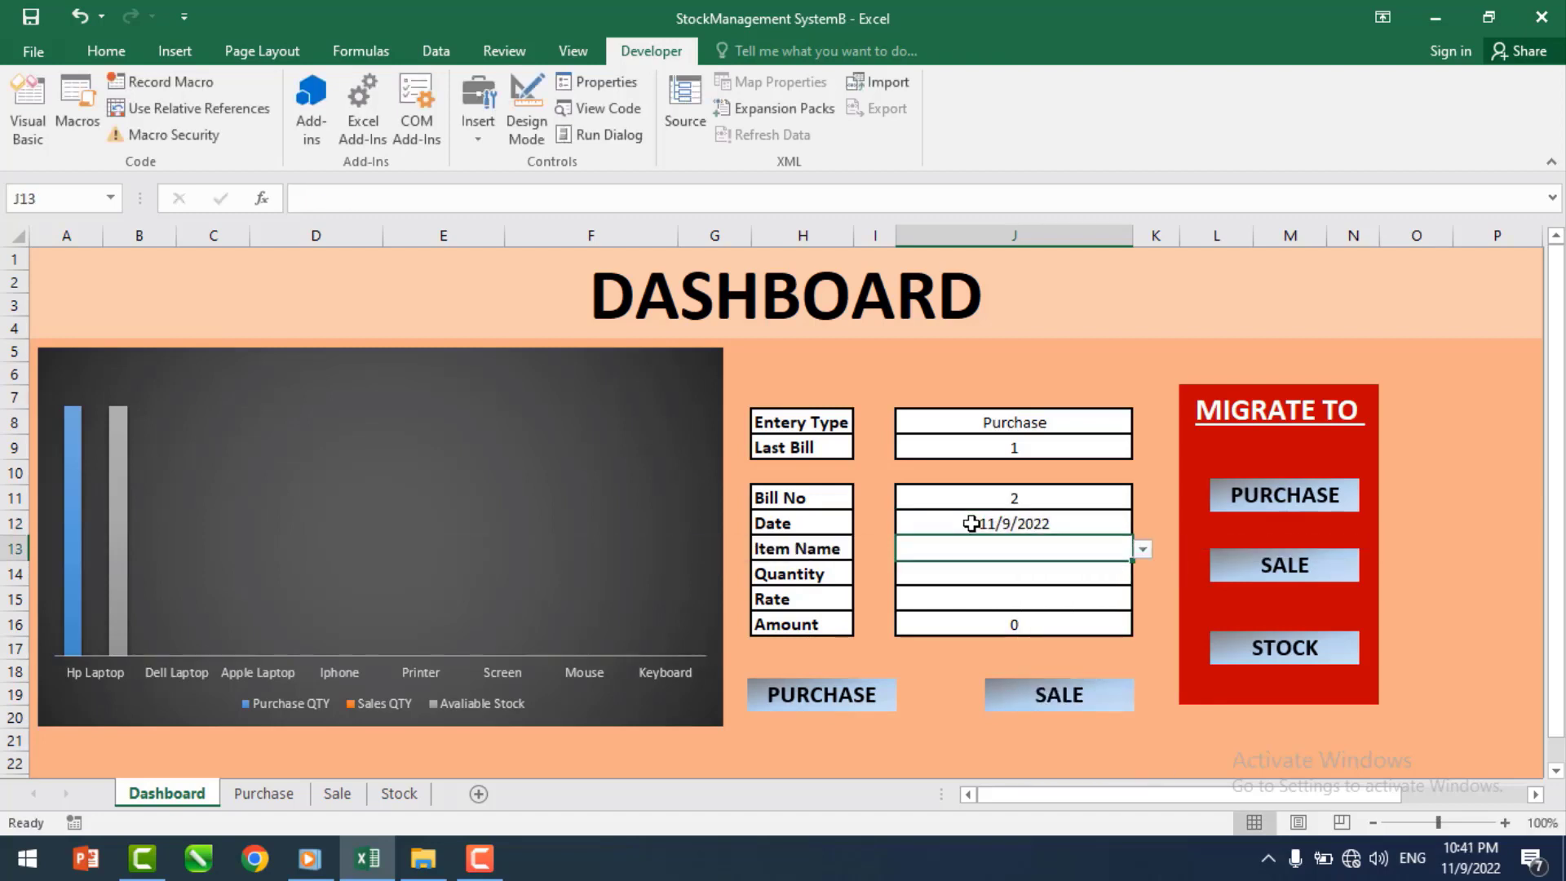
- Complete the purchase entry with item Iphone, quantity 2 and rate 50000, and transfer it by running the PURCHASE button's macro
click(1139, 551)
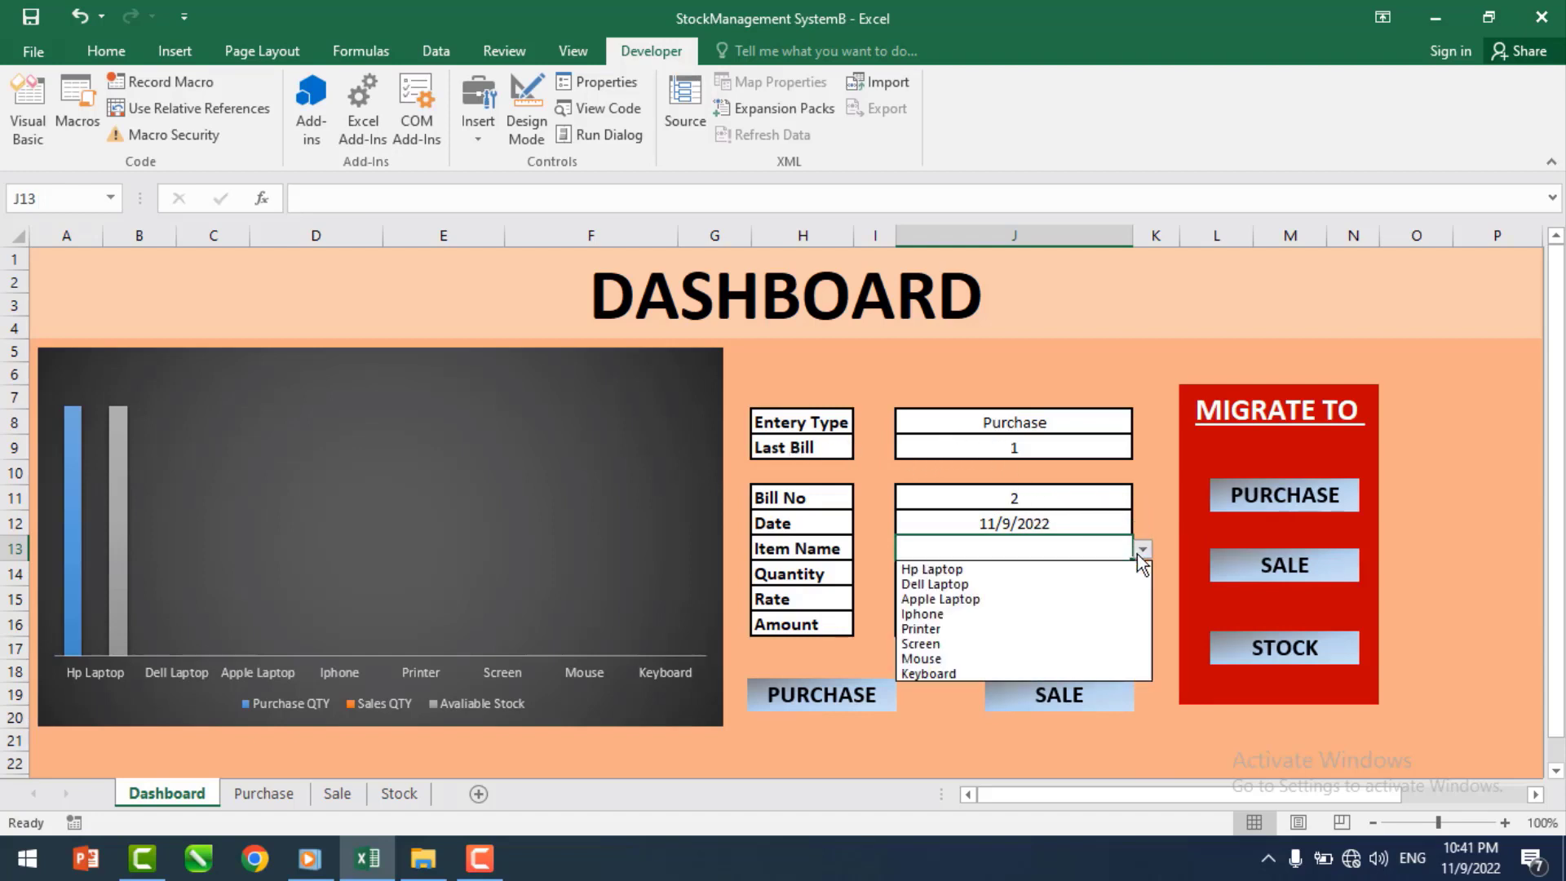
click(947, 616)
click(974, 577)
text(2)
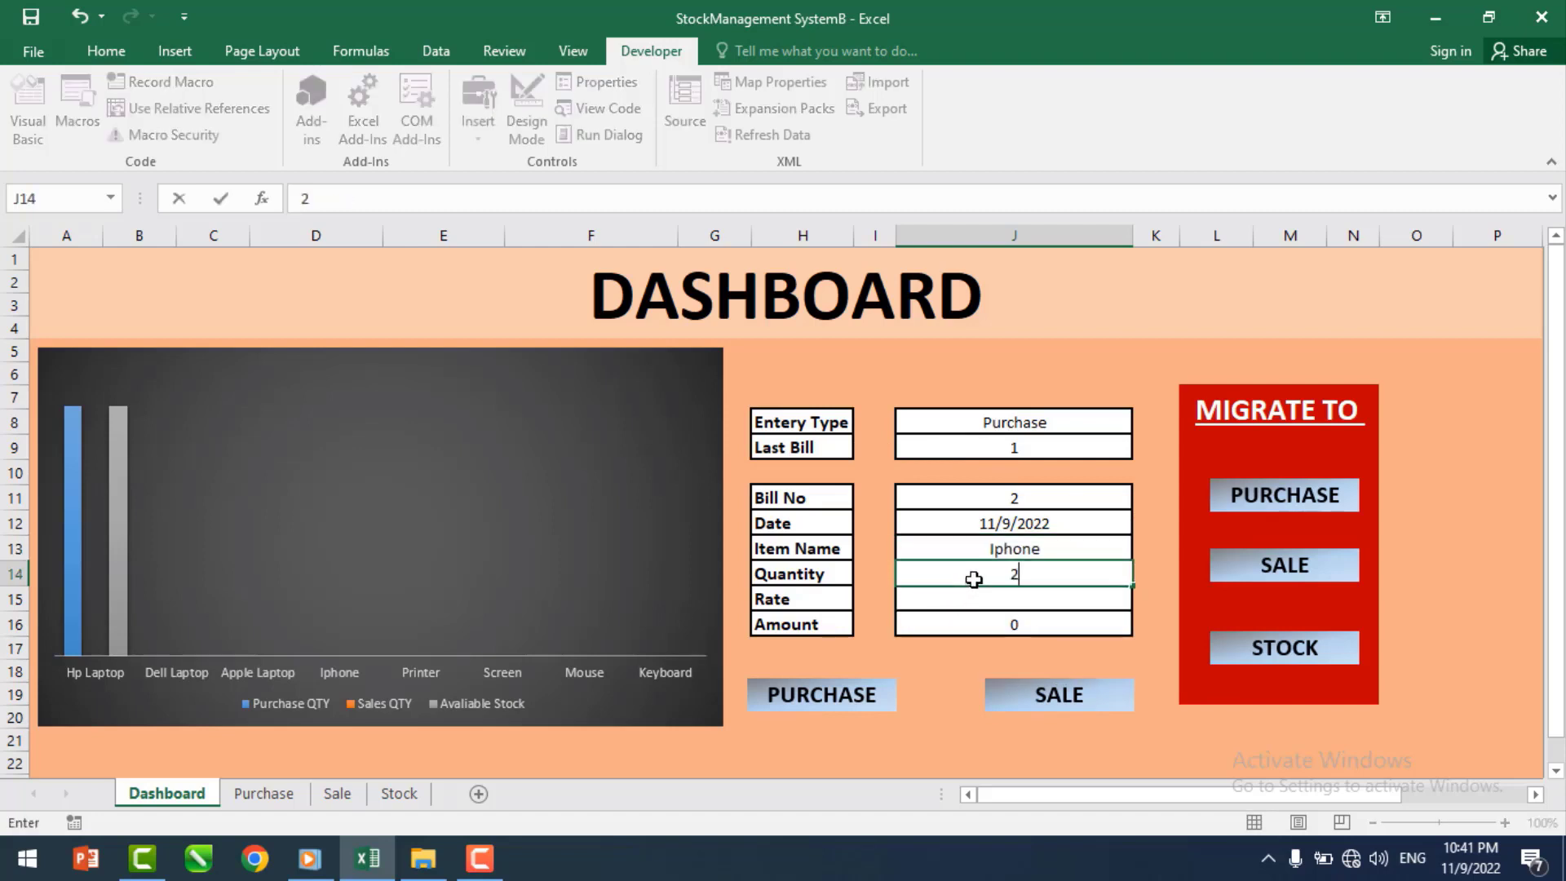
click(949, 598)
text(5)
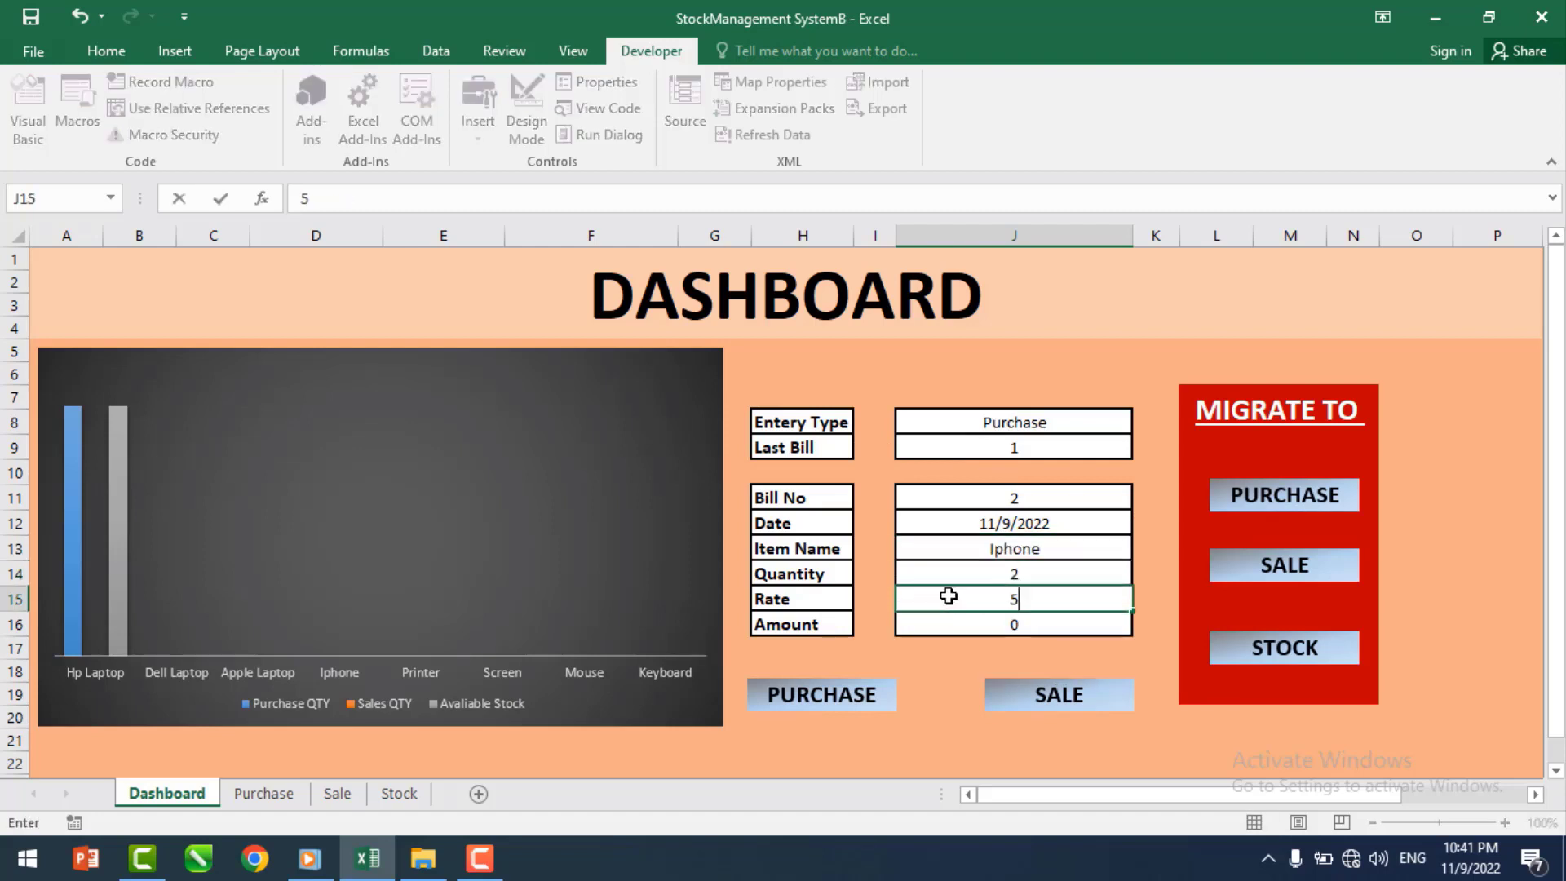
text(0000)
click(1103, 648)
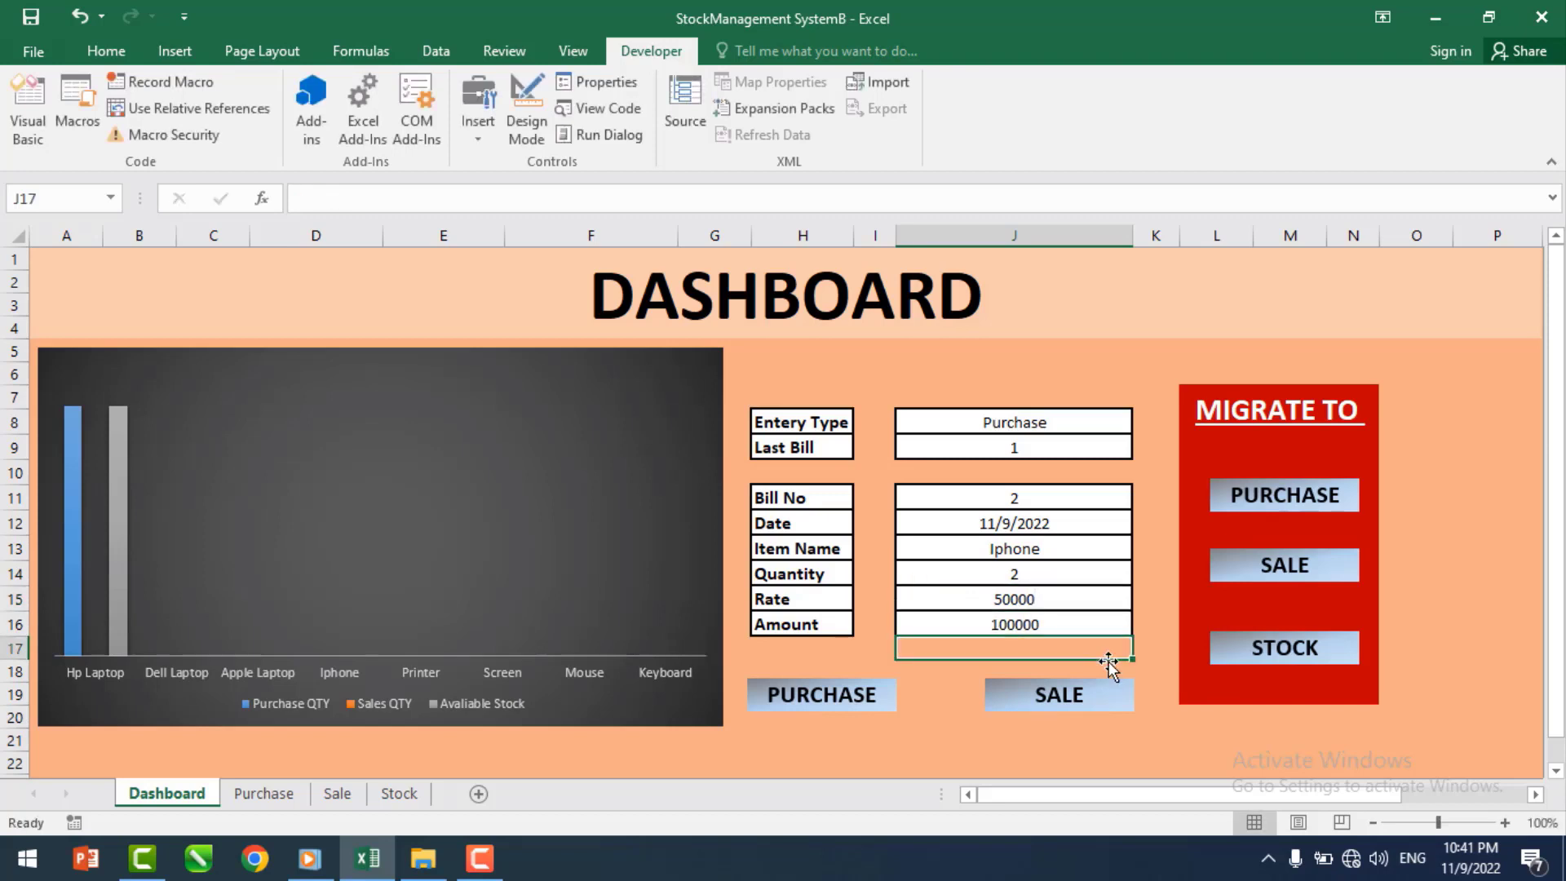
click(847, 707)
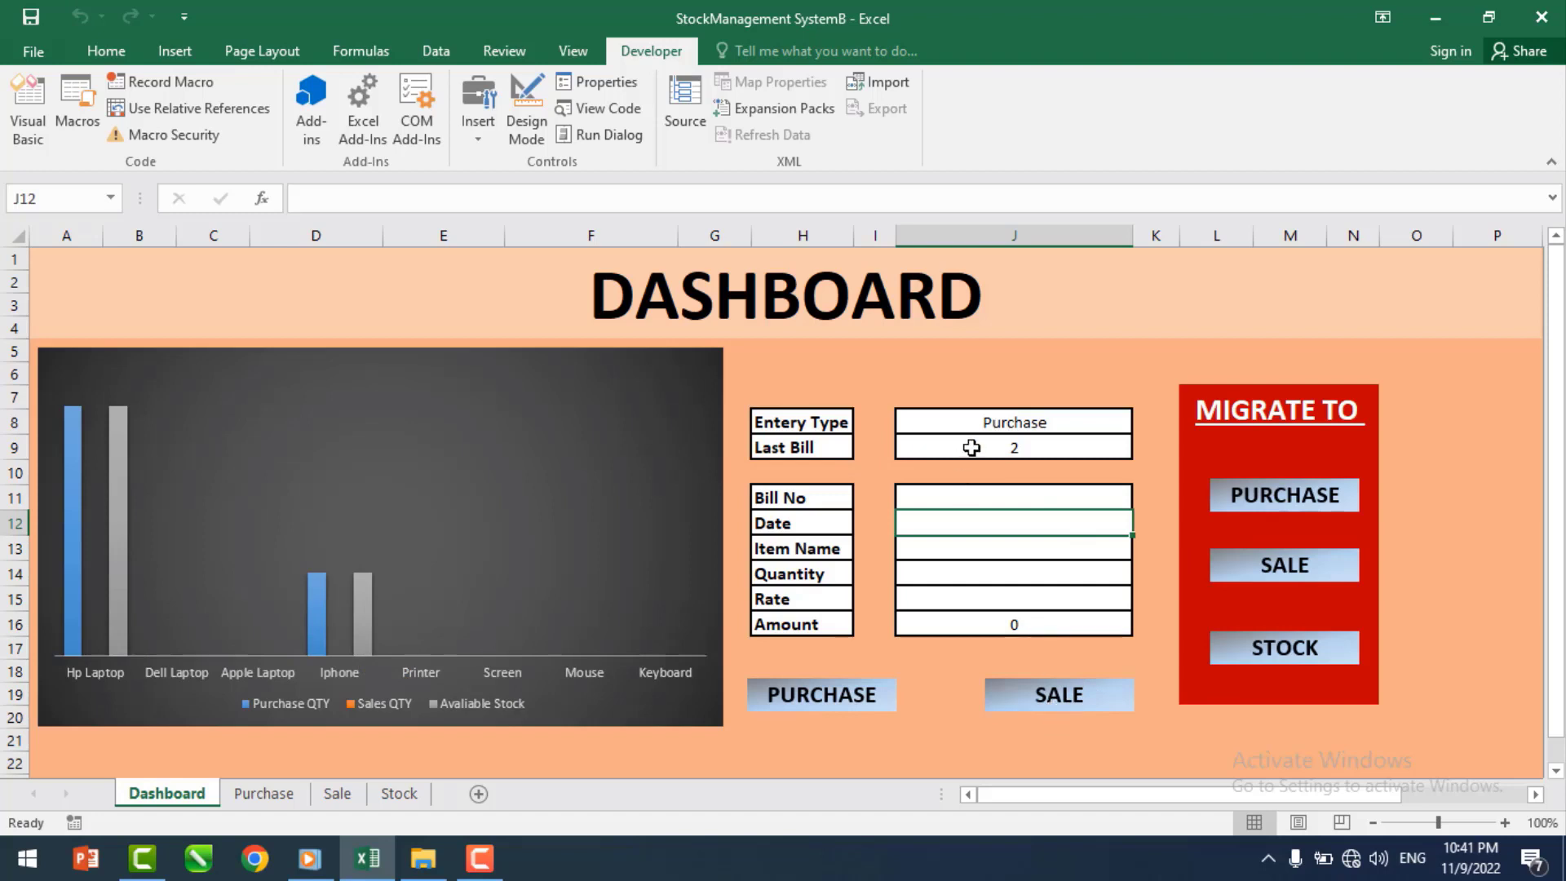
- Set the entry type in J8 to Sale and enter =today() in the Date cell J12
click(1111, 421)
click(1142, 423)
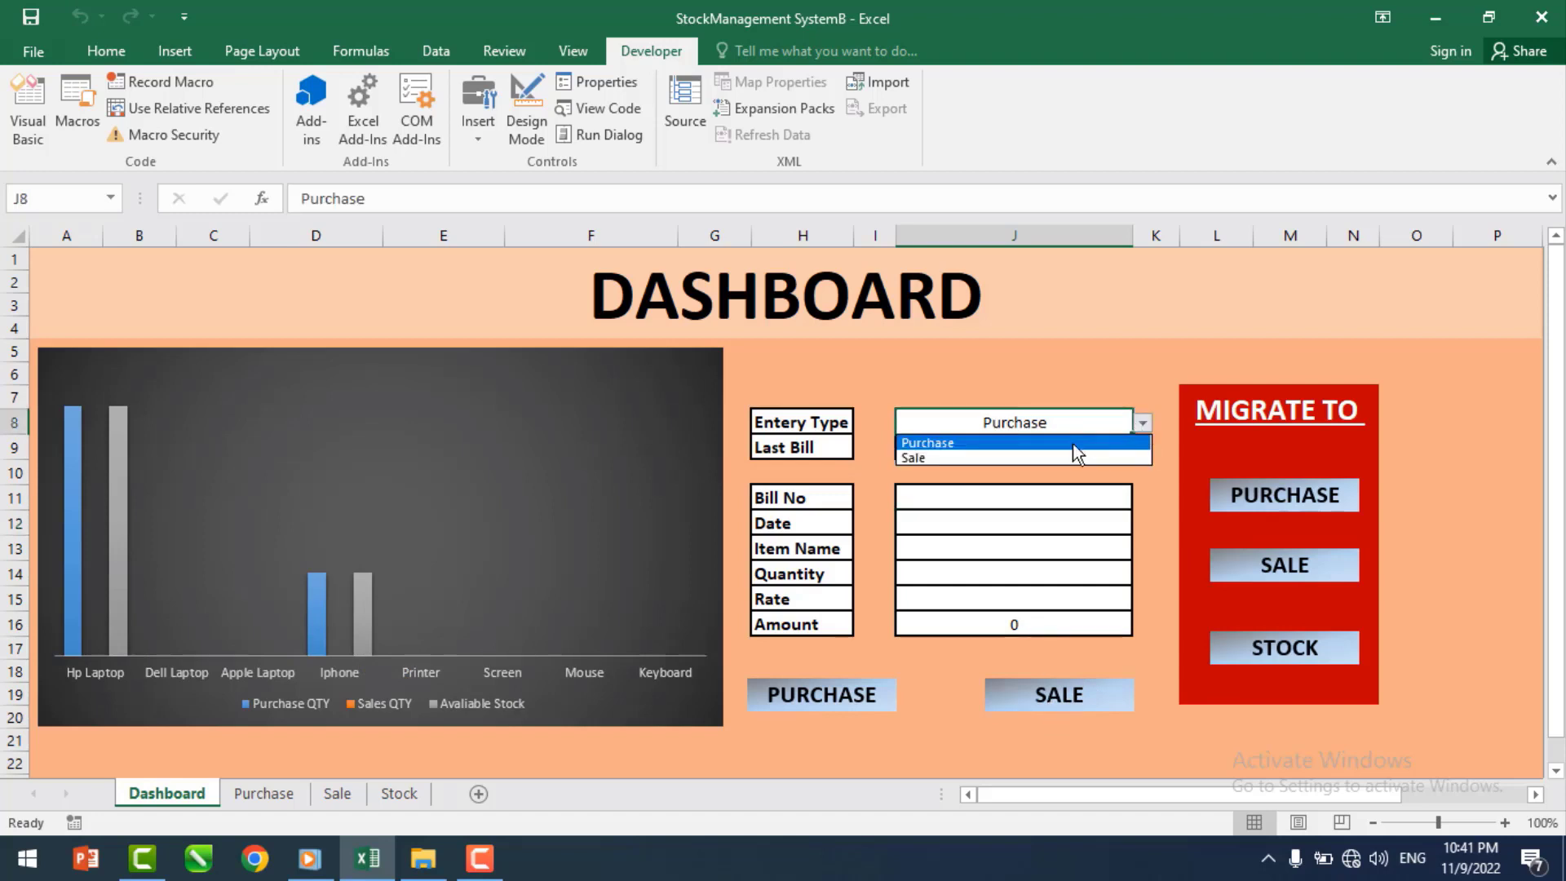
click(1060, 458)
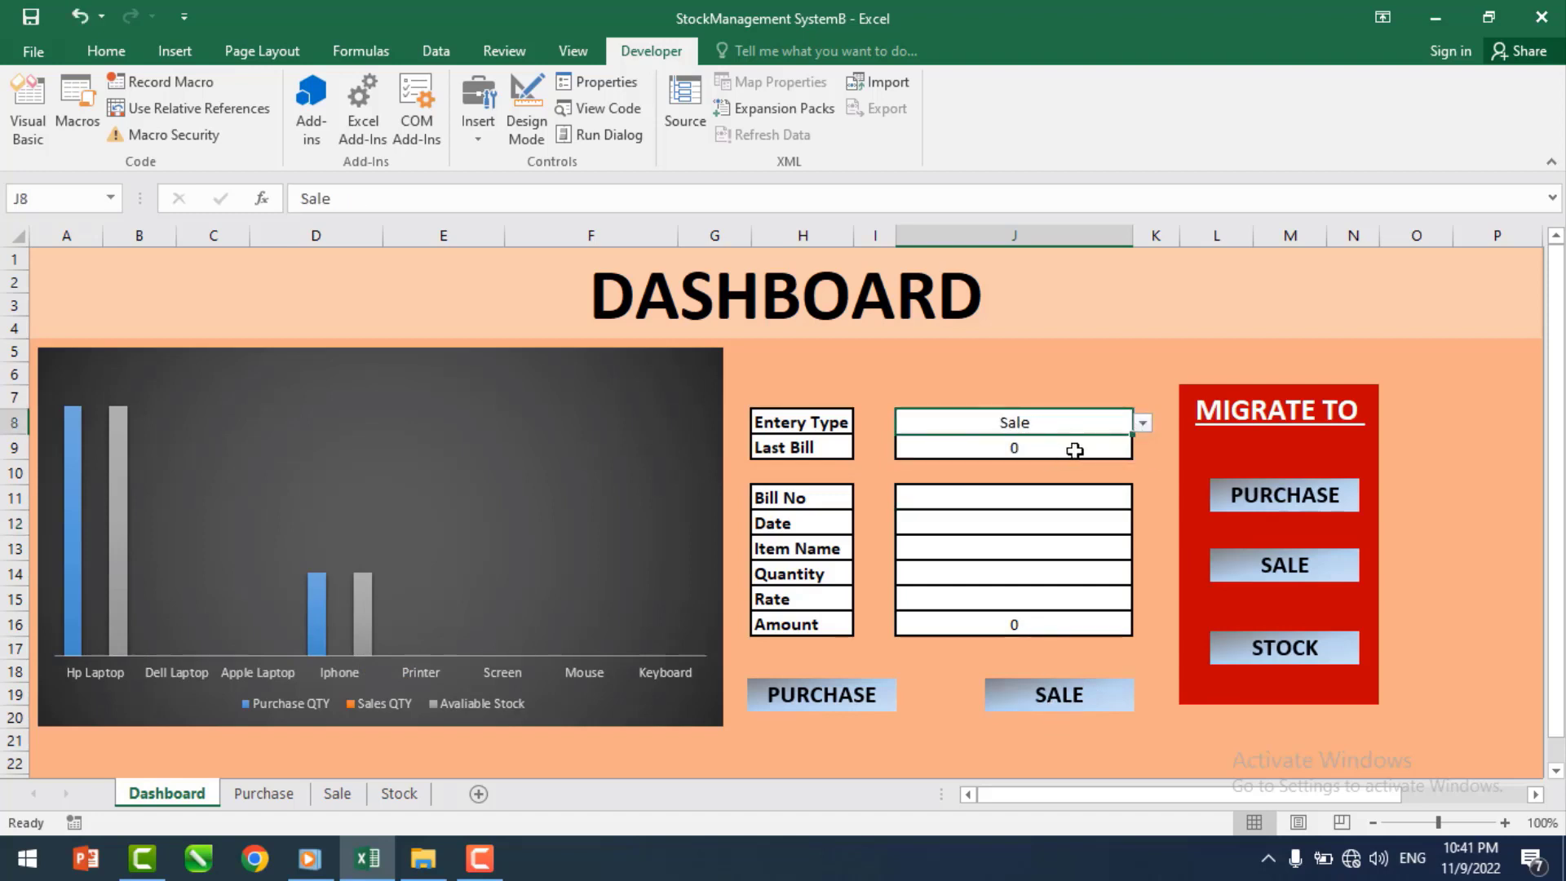
click(1009, 525)
text(=today())
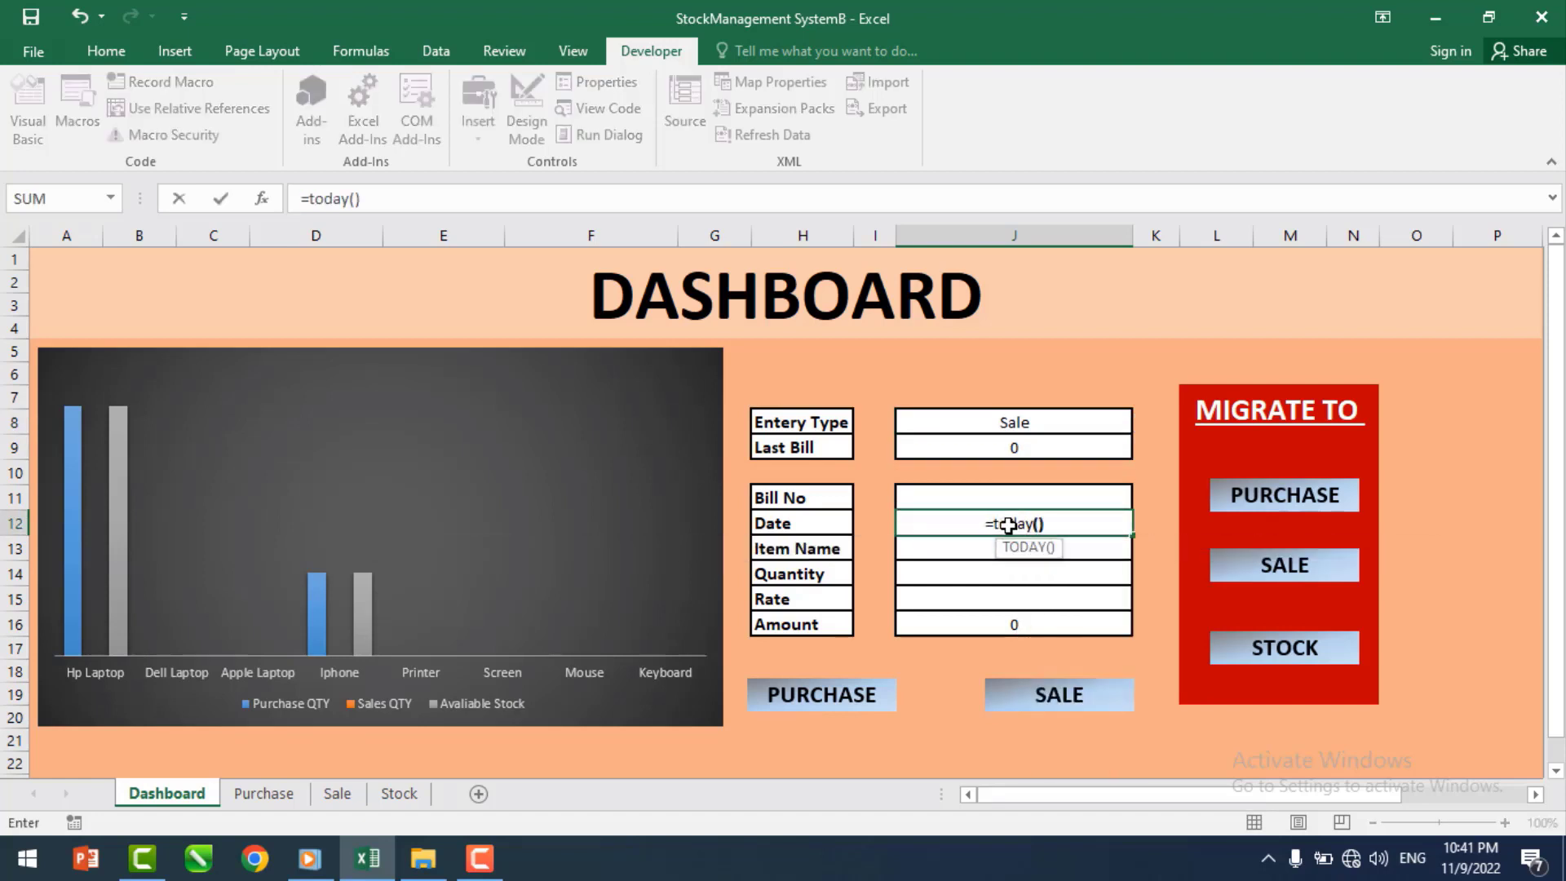
key(Return)
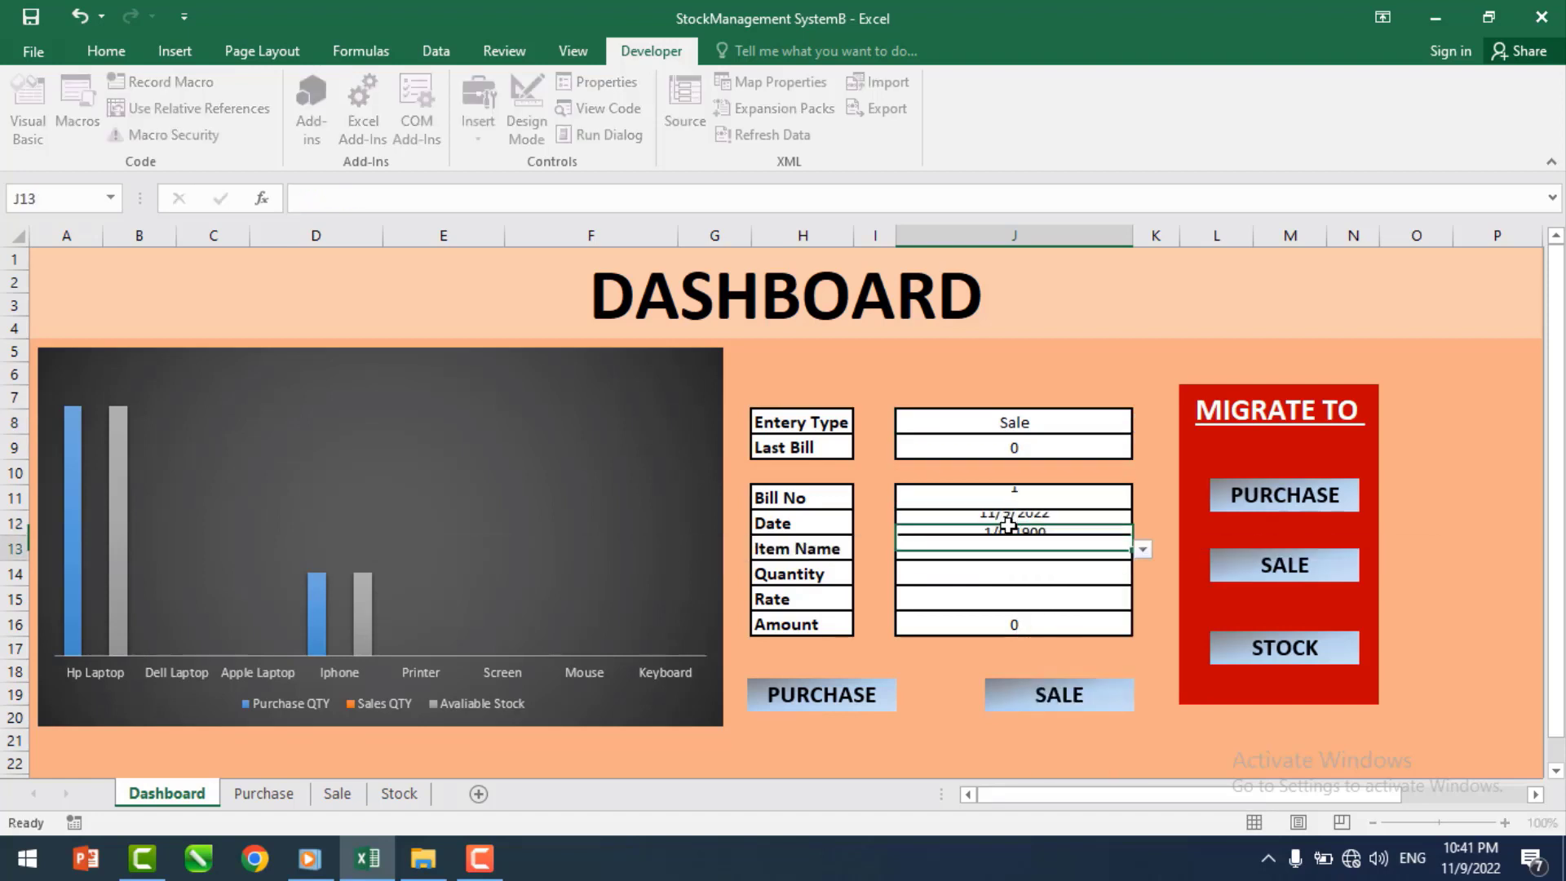
- Fill in the sale entry with item Hp Laptop, quantity 5 and rate 40000
click(1145, 551)
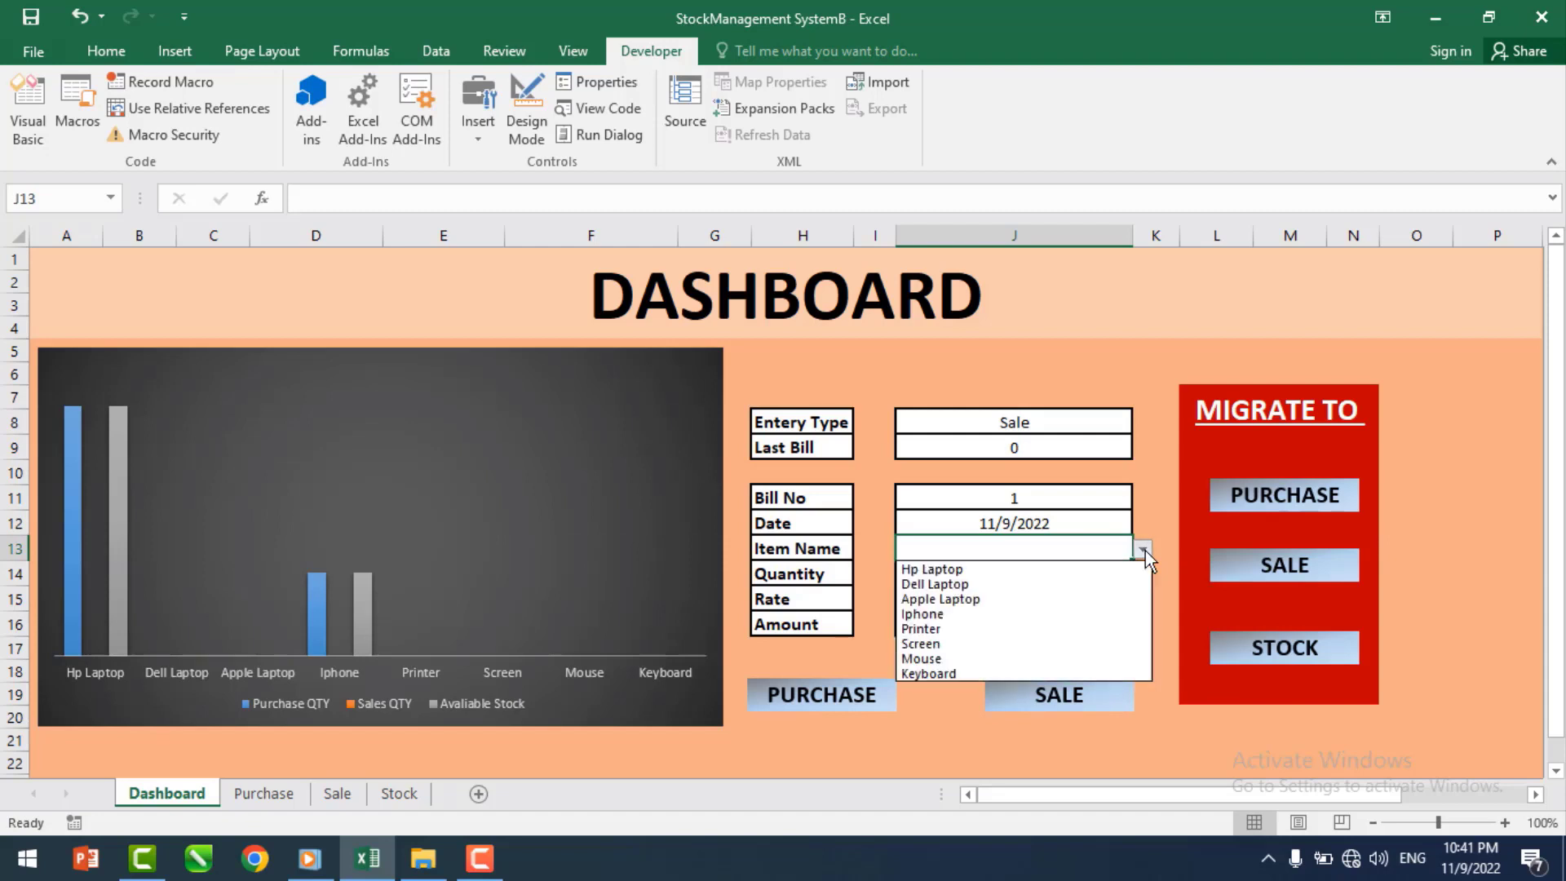
click(1029, 566)
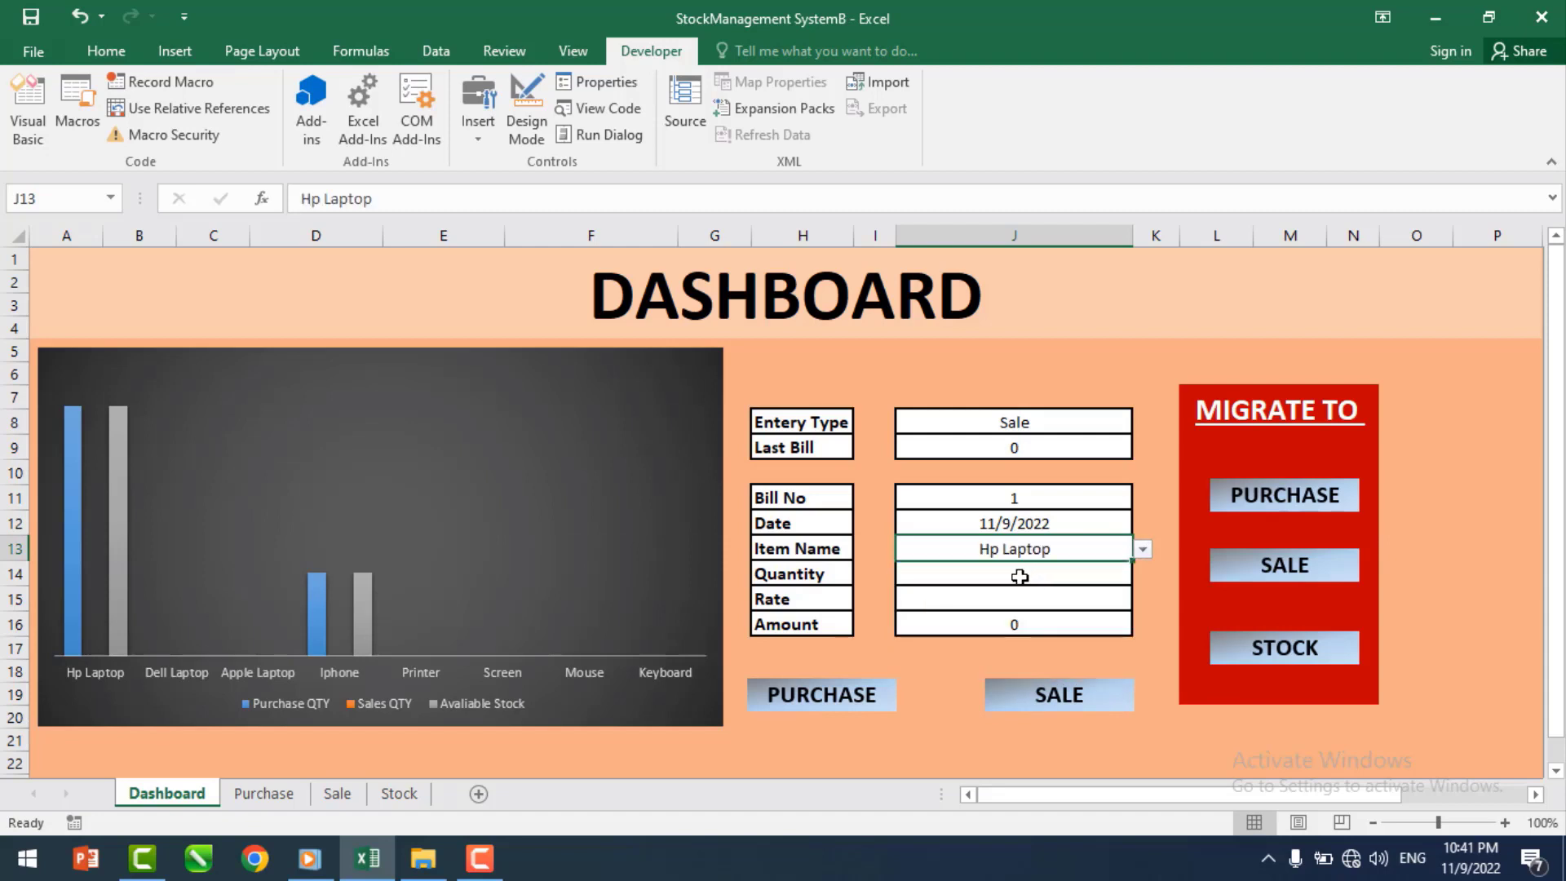
click(1020, 577)
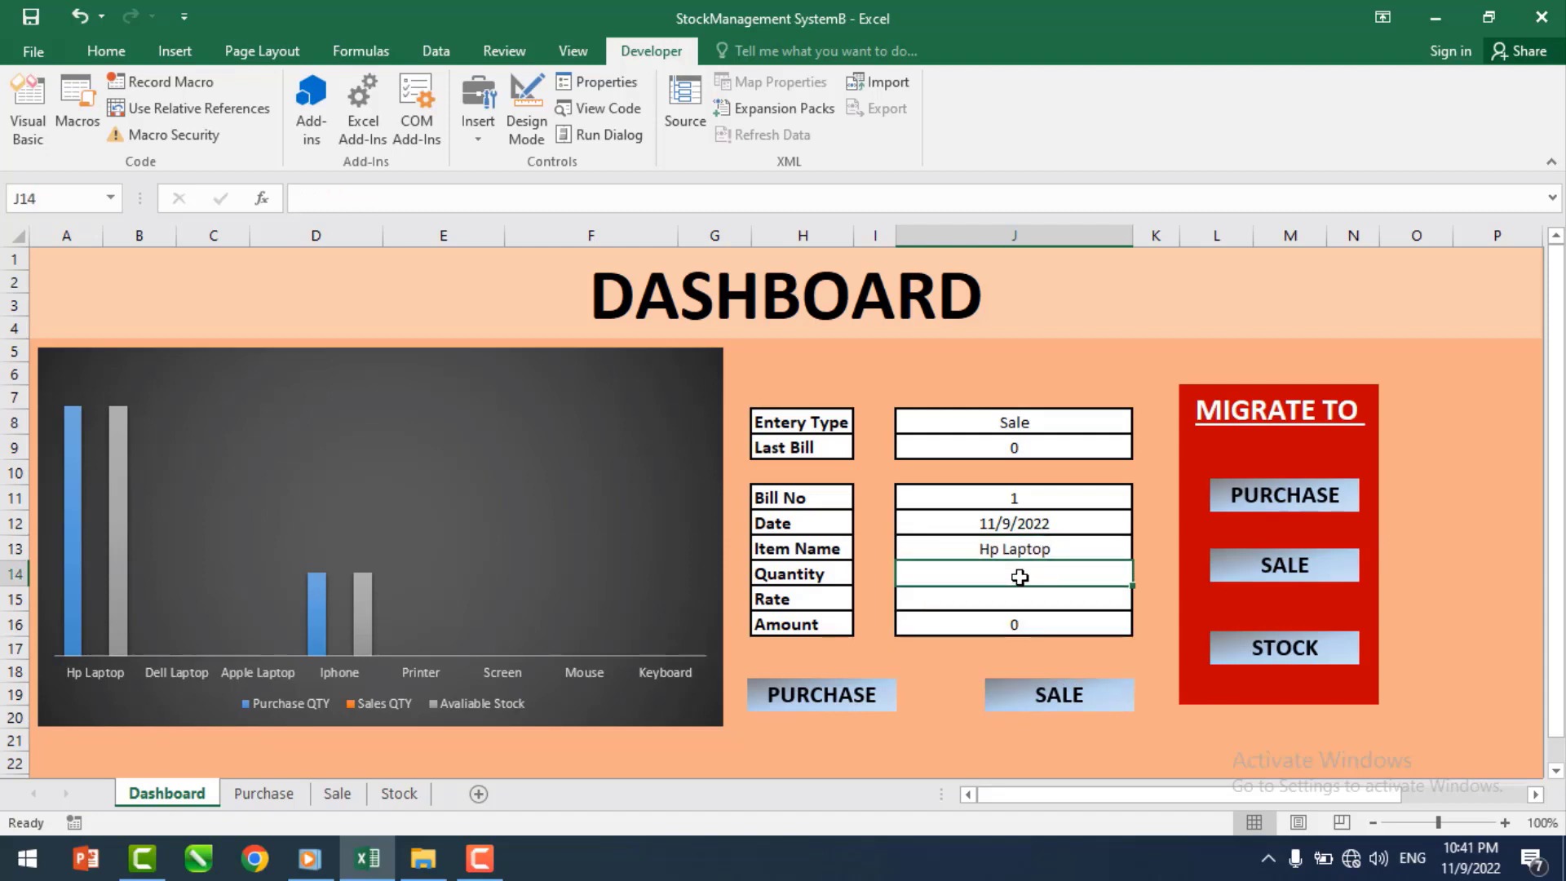
text(5)
click(1009, 603)
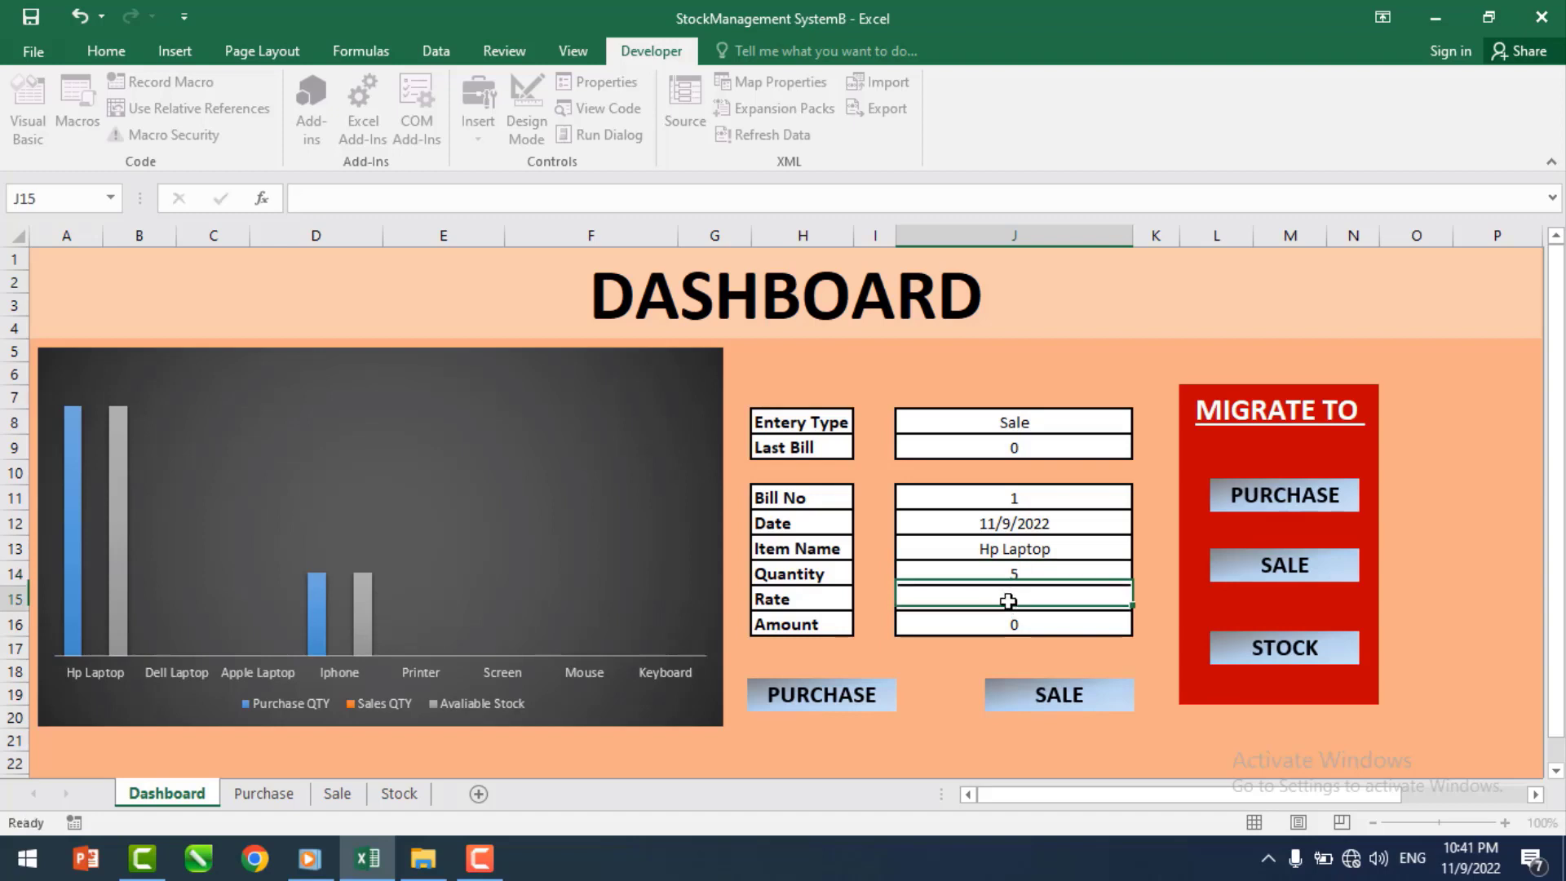
text(40)
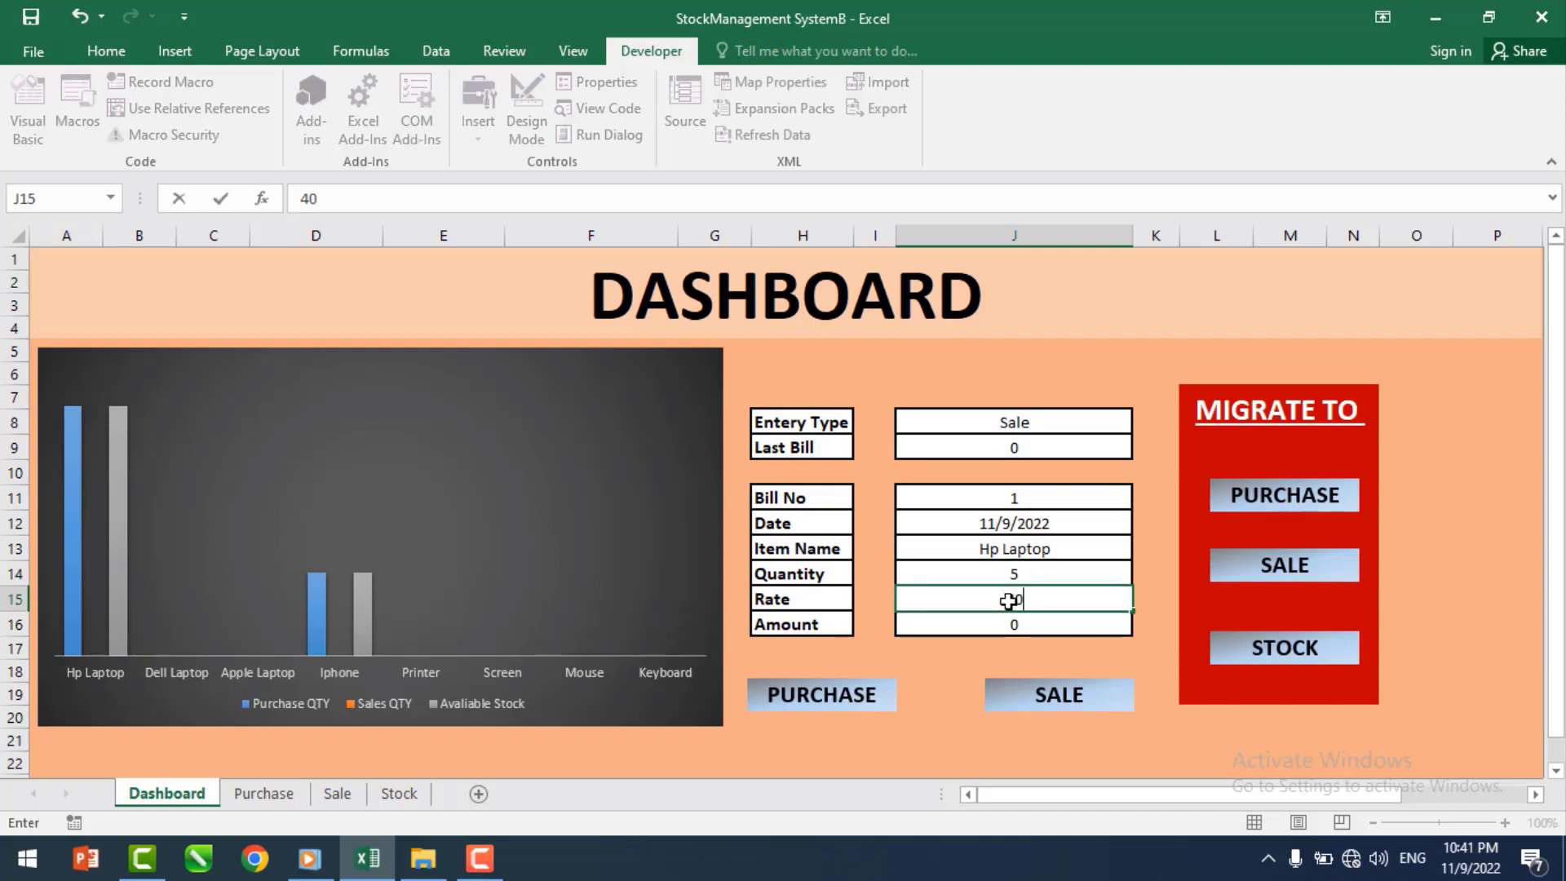
text(000)
click(964, 648)
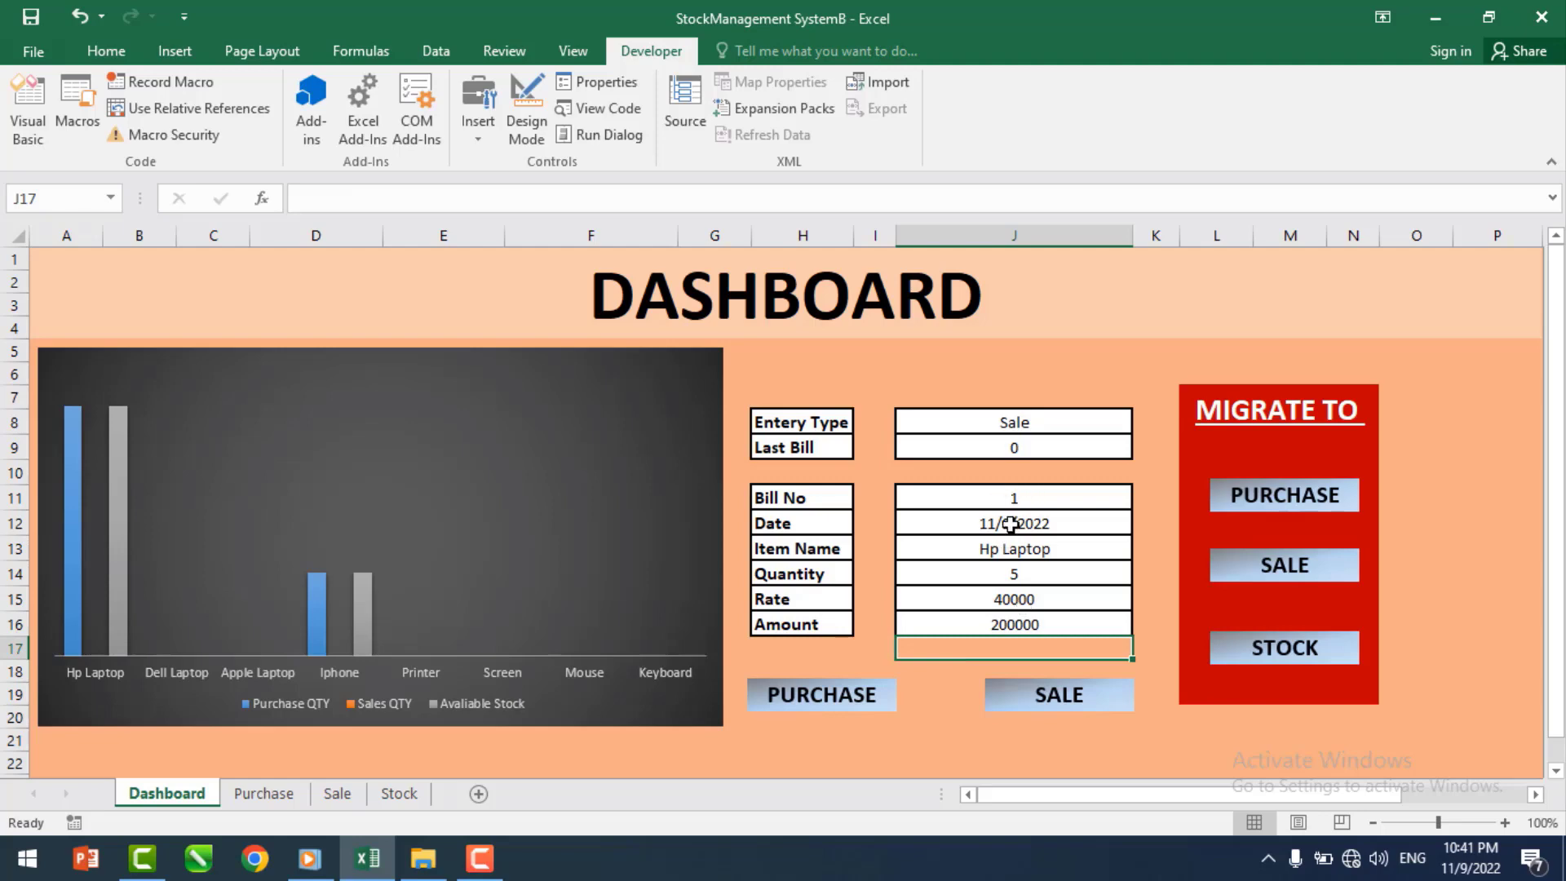
- Start recording a macro named Sale with the Dashboard's Bill No cell J11 selected
click(338, 795)
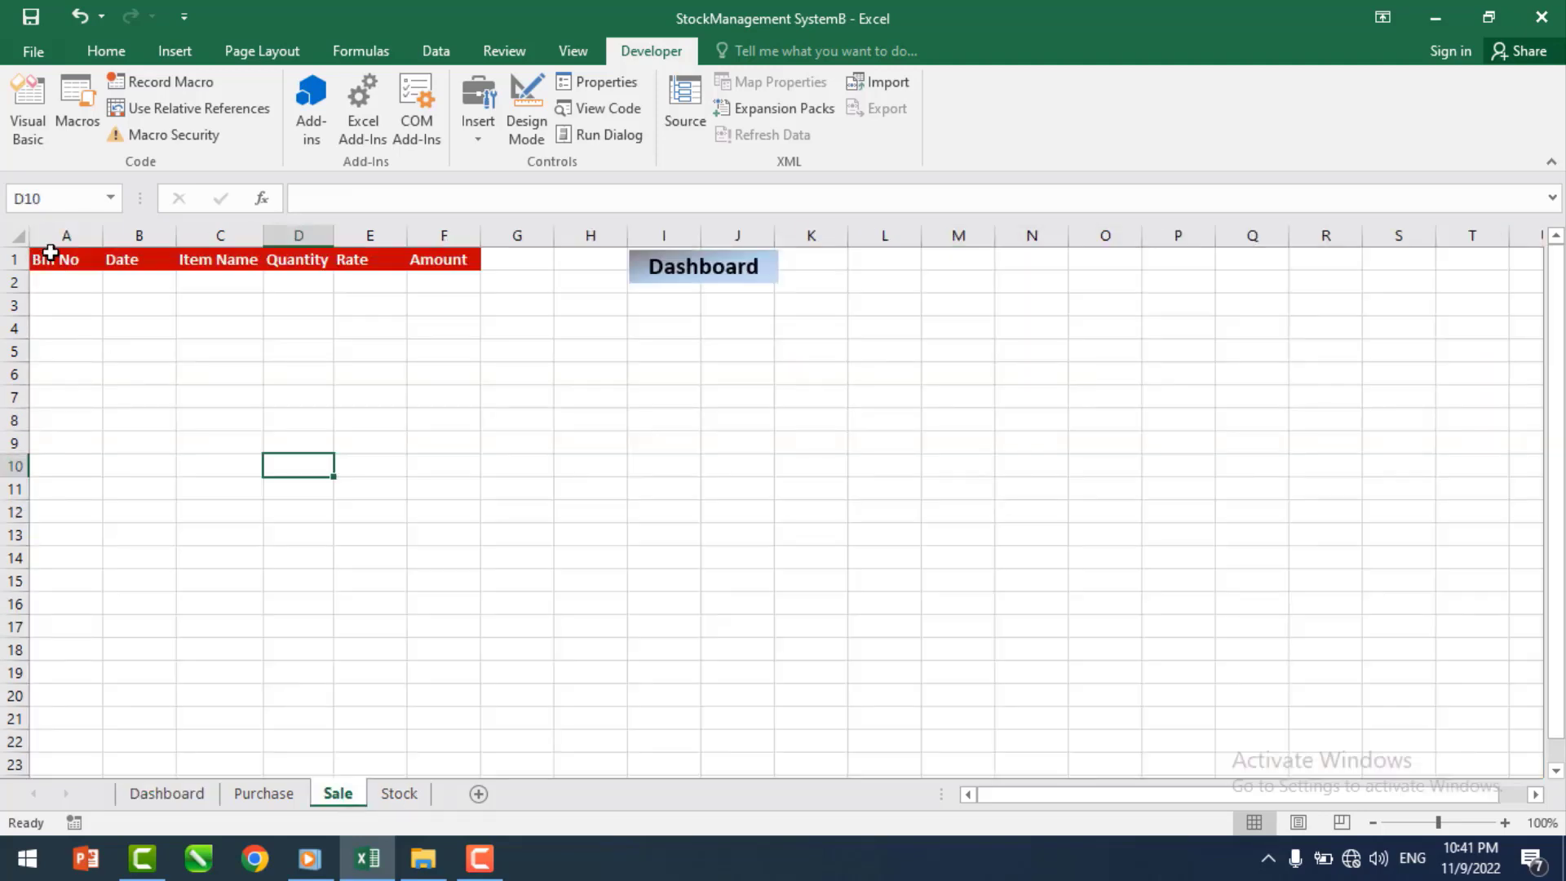
click(202, 804)
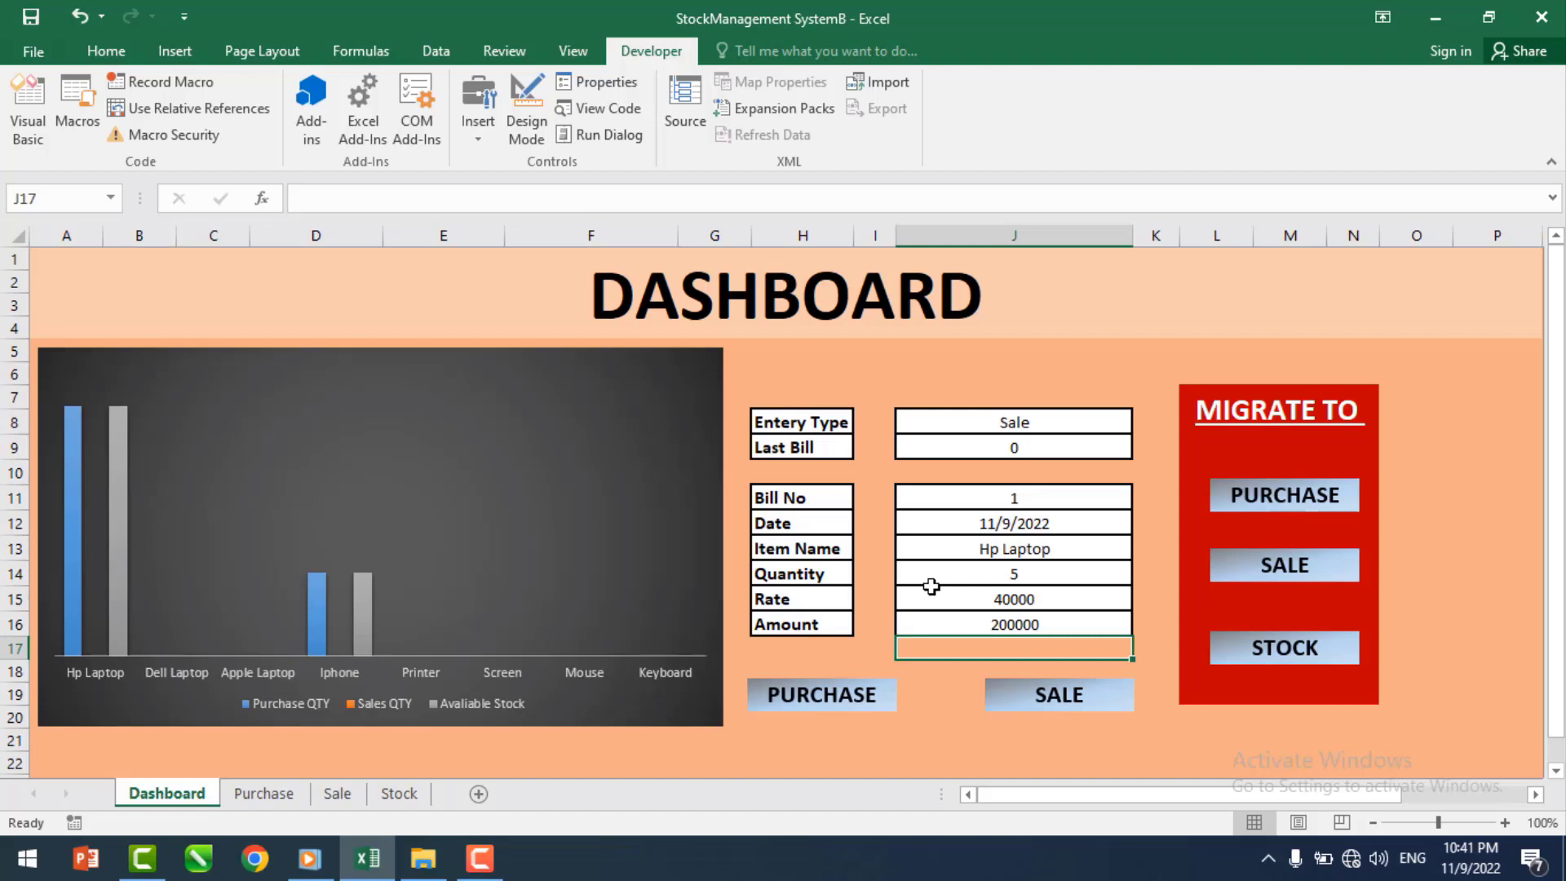
click(980, 499)
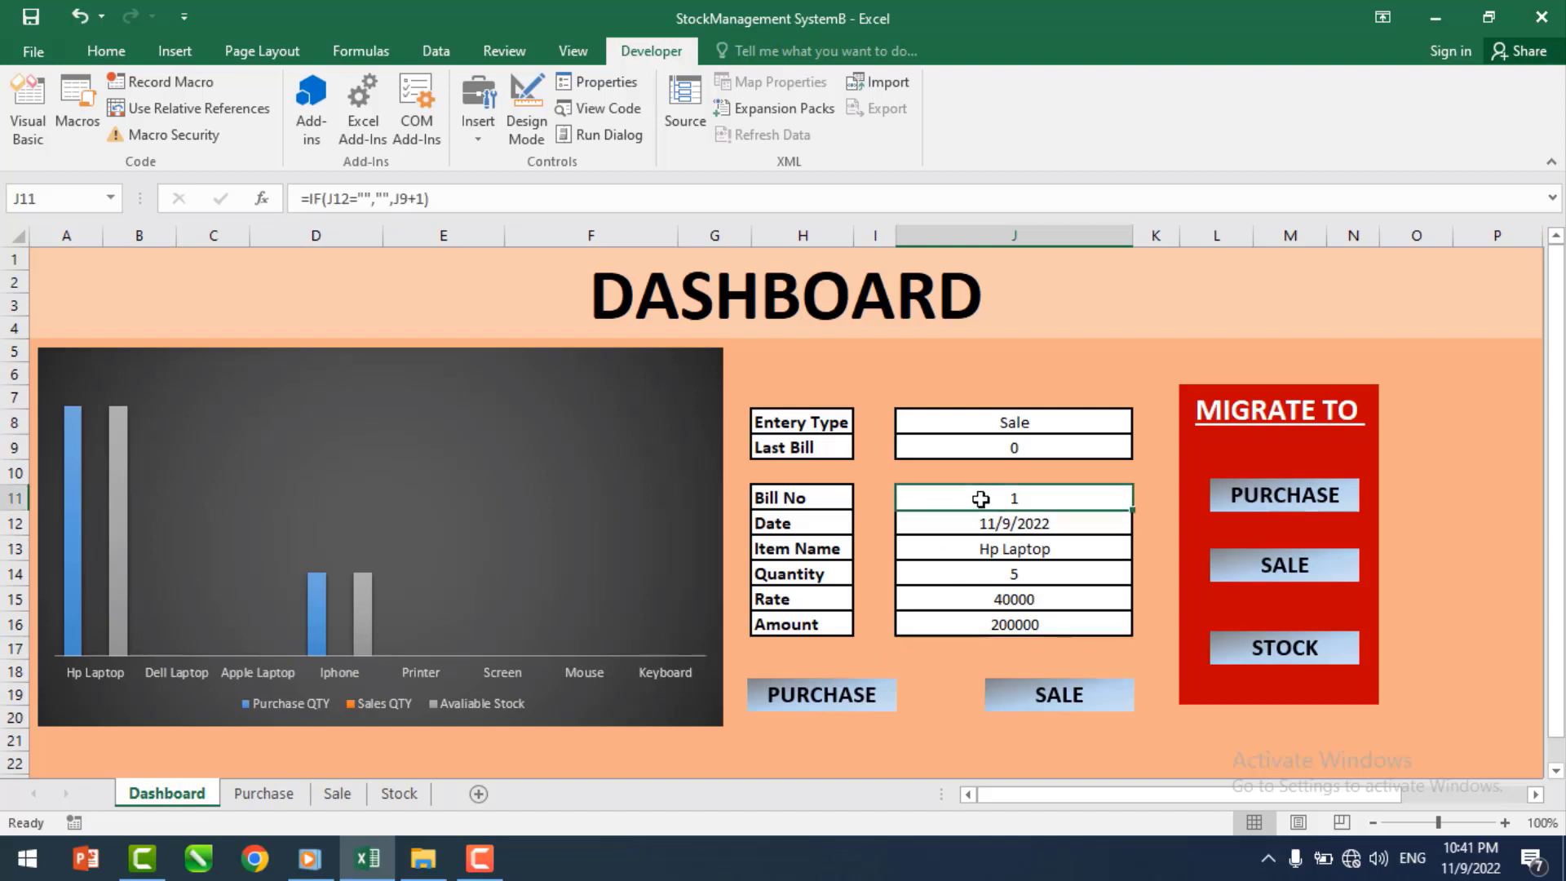
click(180, 84)
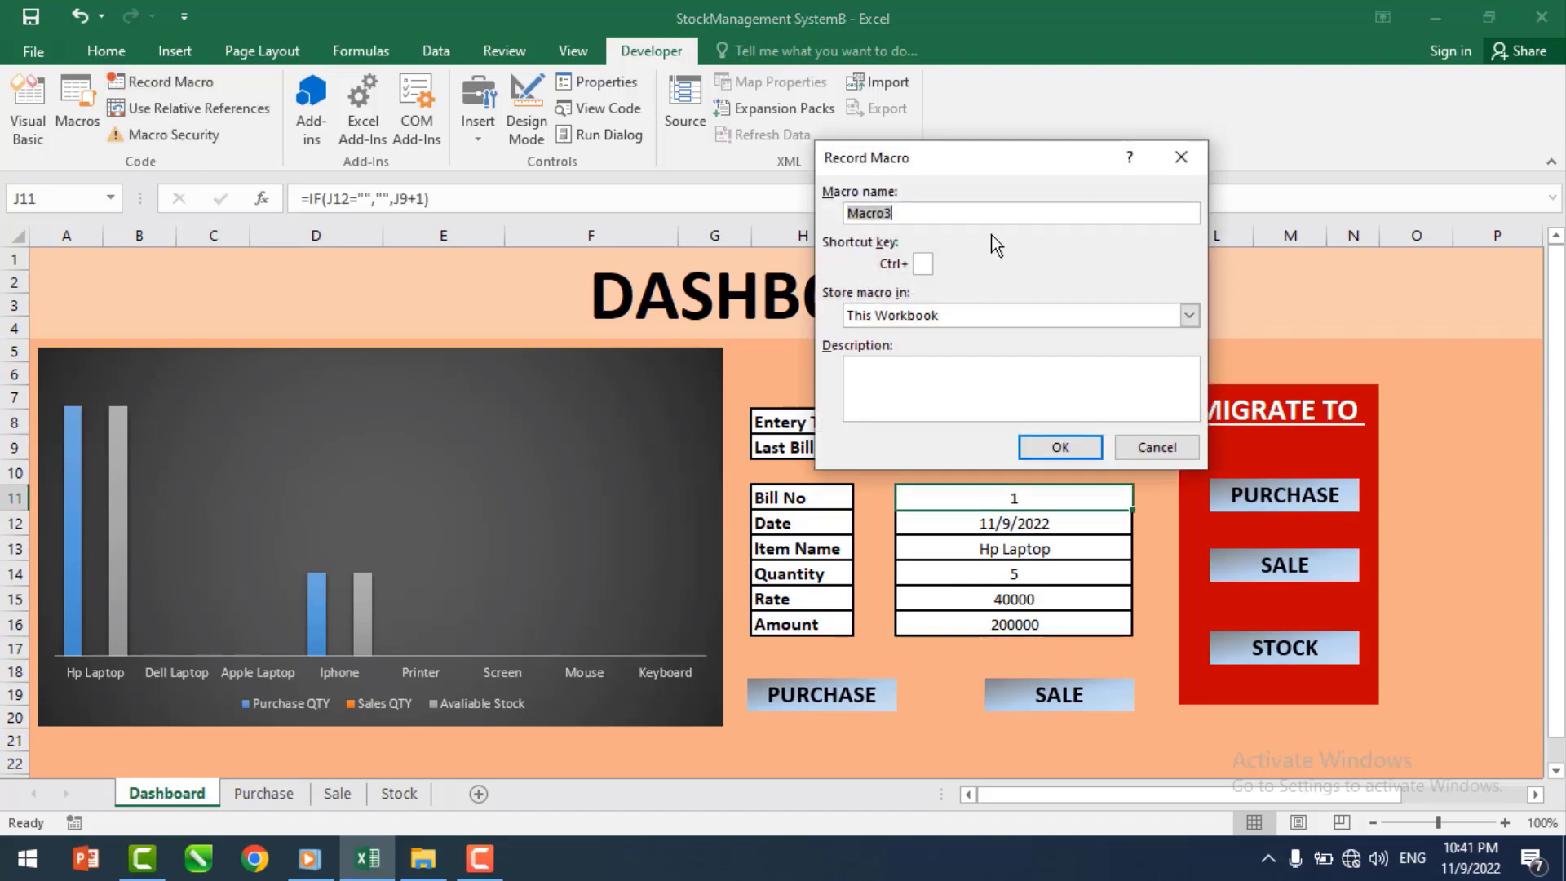
text(Sale)
click(1069, 437)
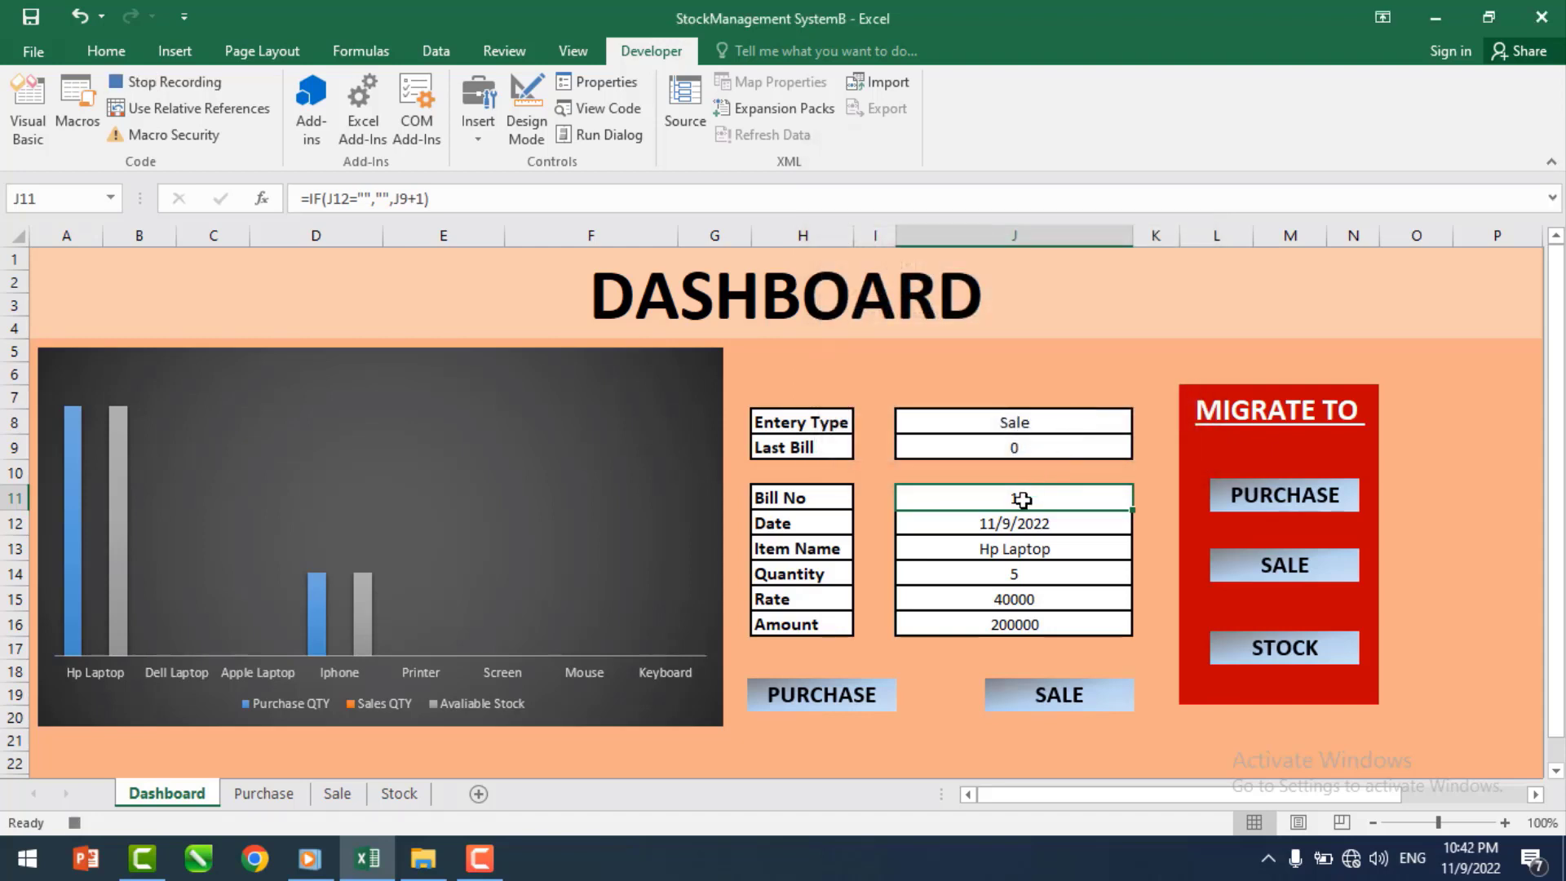
- Copy the sale entry J11:J16 and jump to the last filled cell in column A of the Sale sheet
drag(1023, 495, 1020, 620)
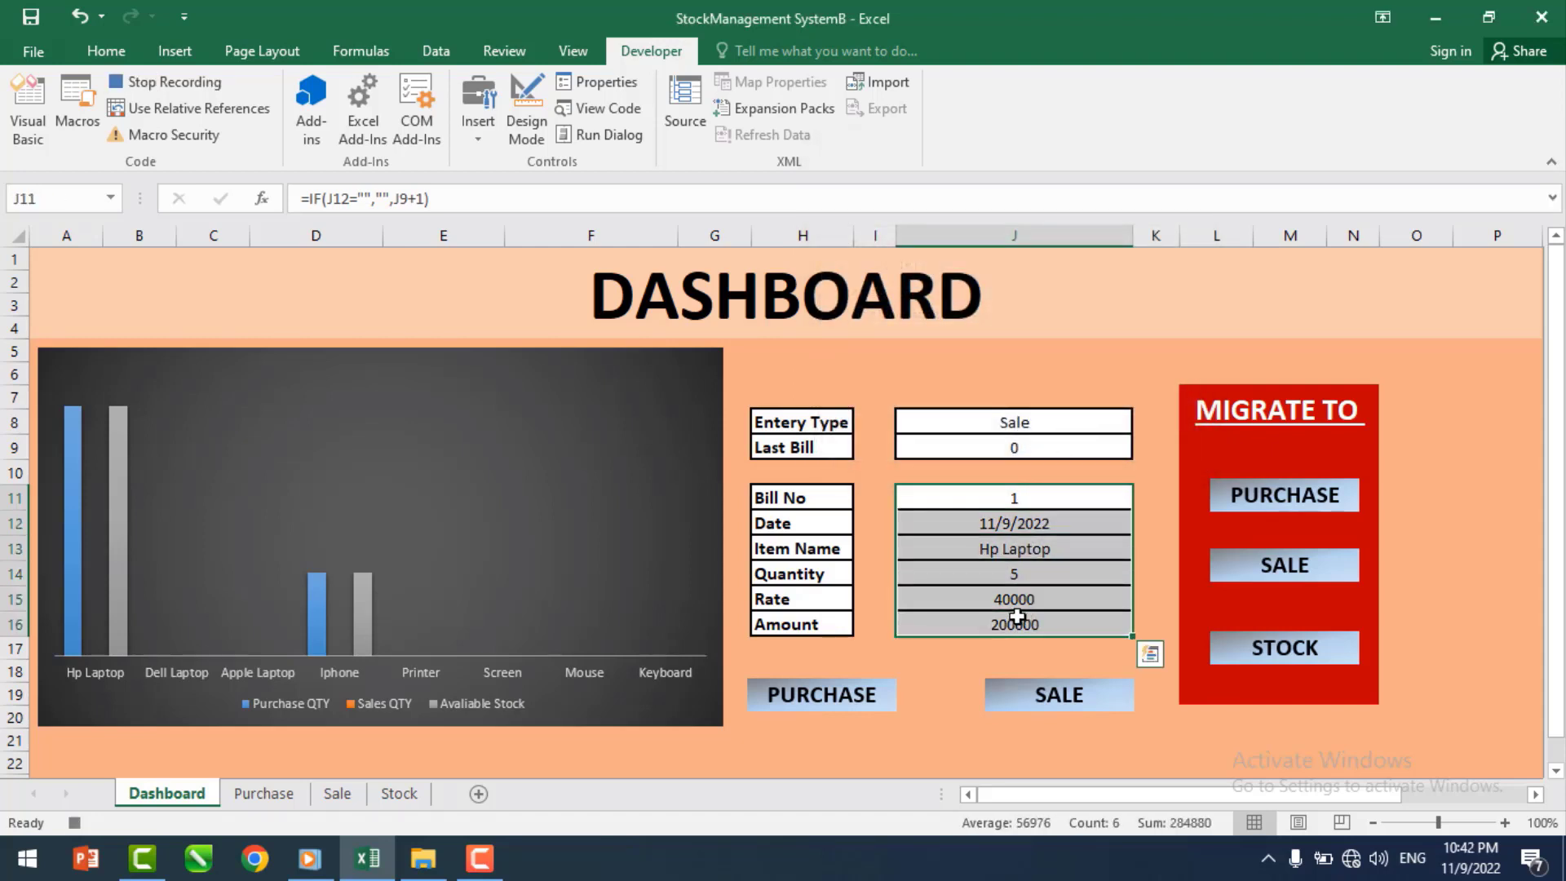
click(98, 59)
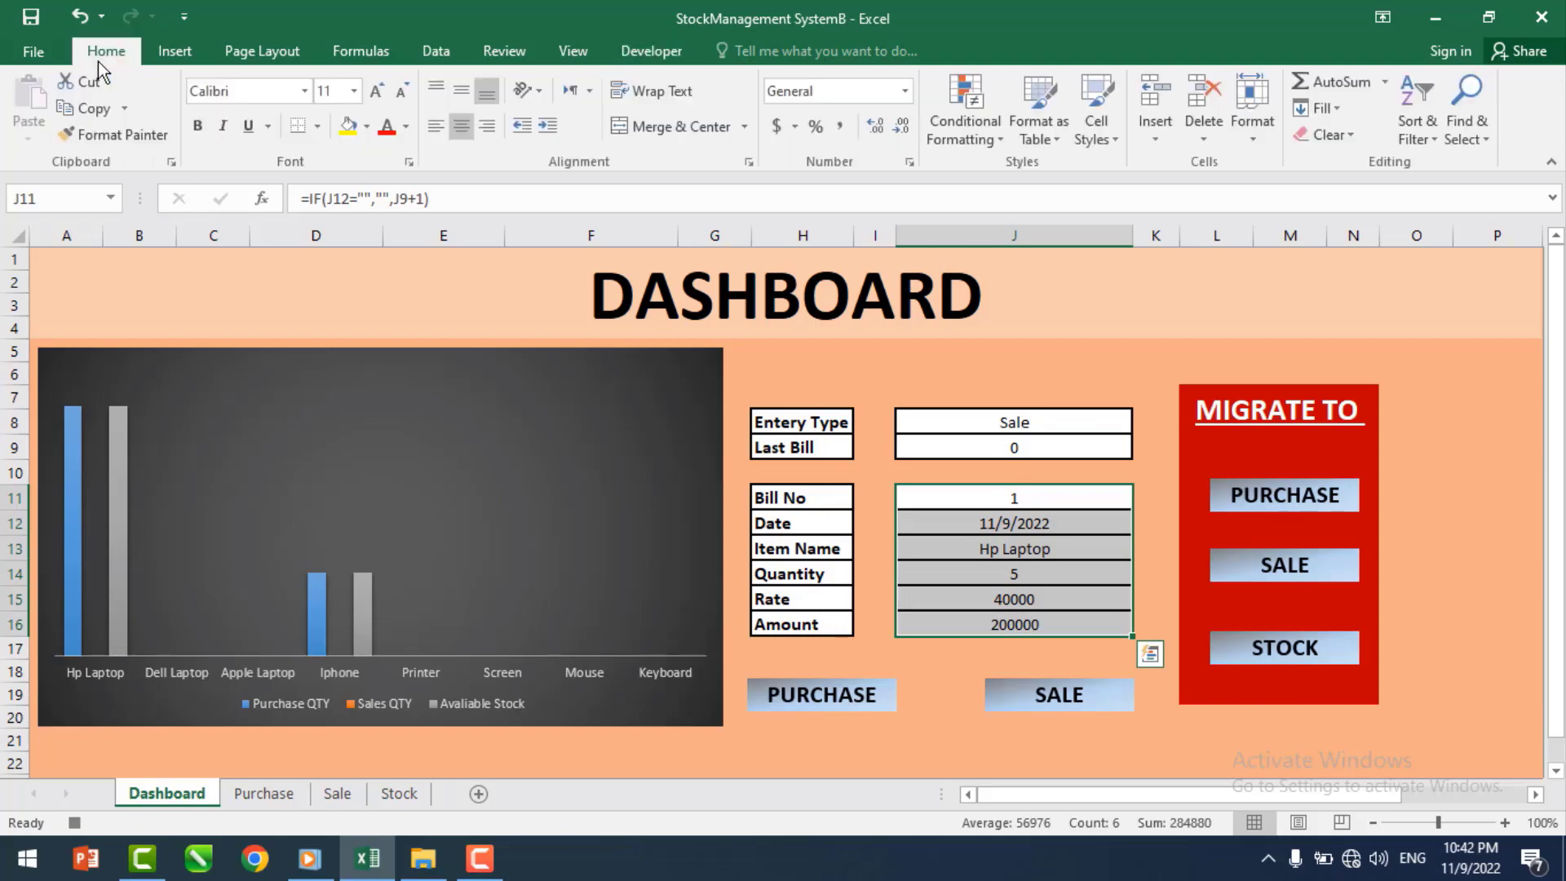
click(75, 108)
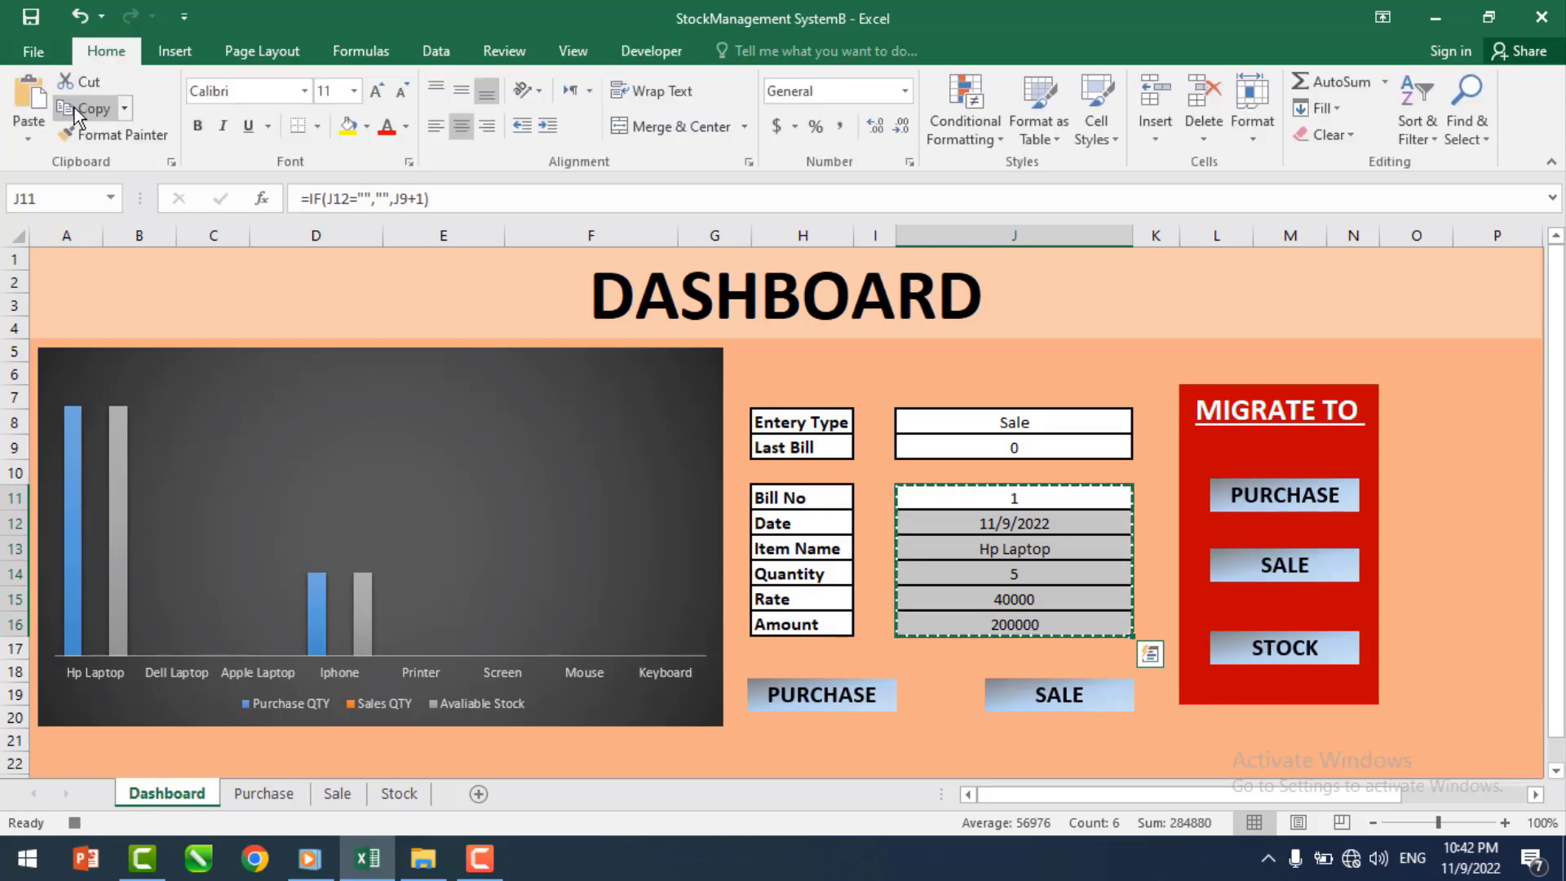
click(337, 793)
click(904, 261)
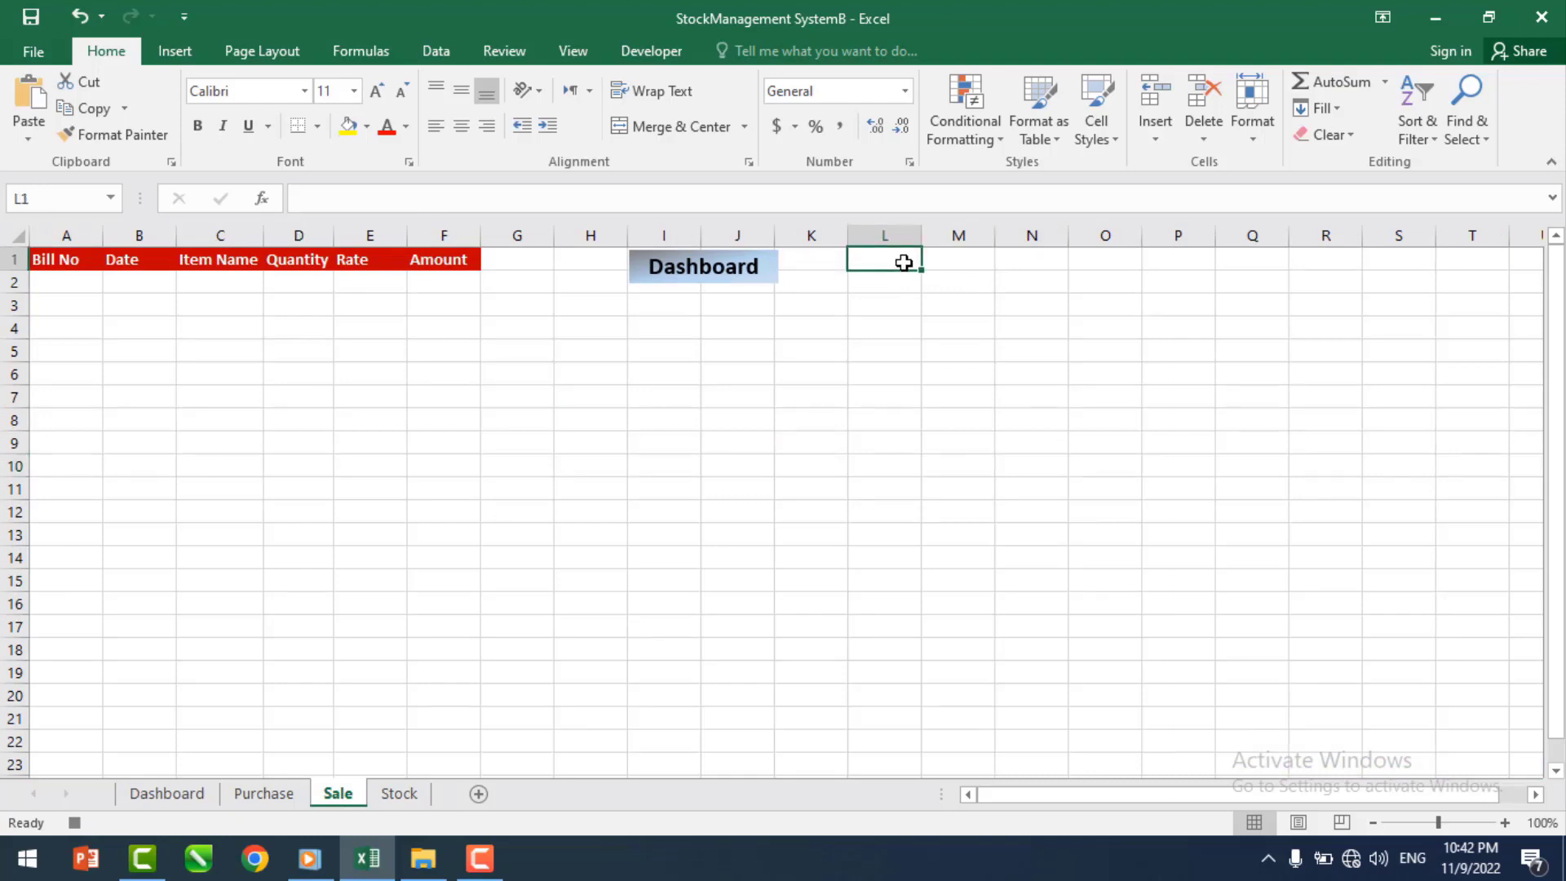
key(ctrl+Down)
key(ctrl+Left)
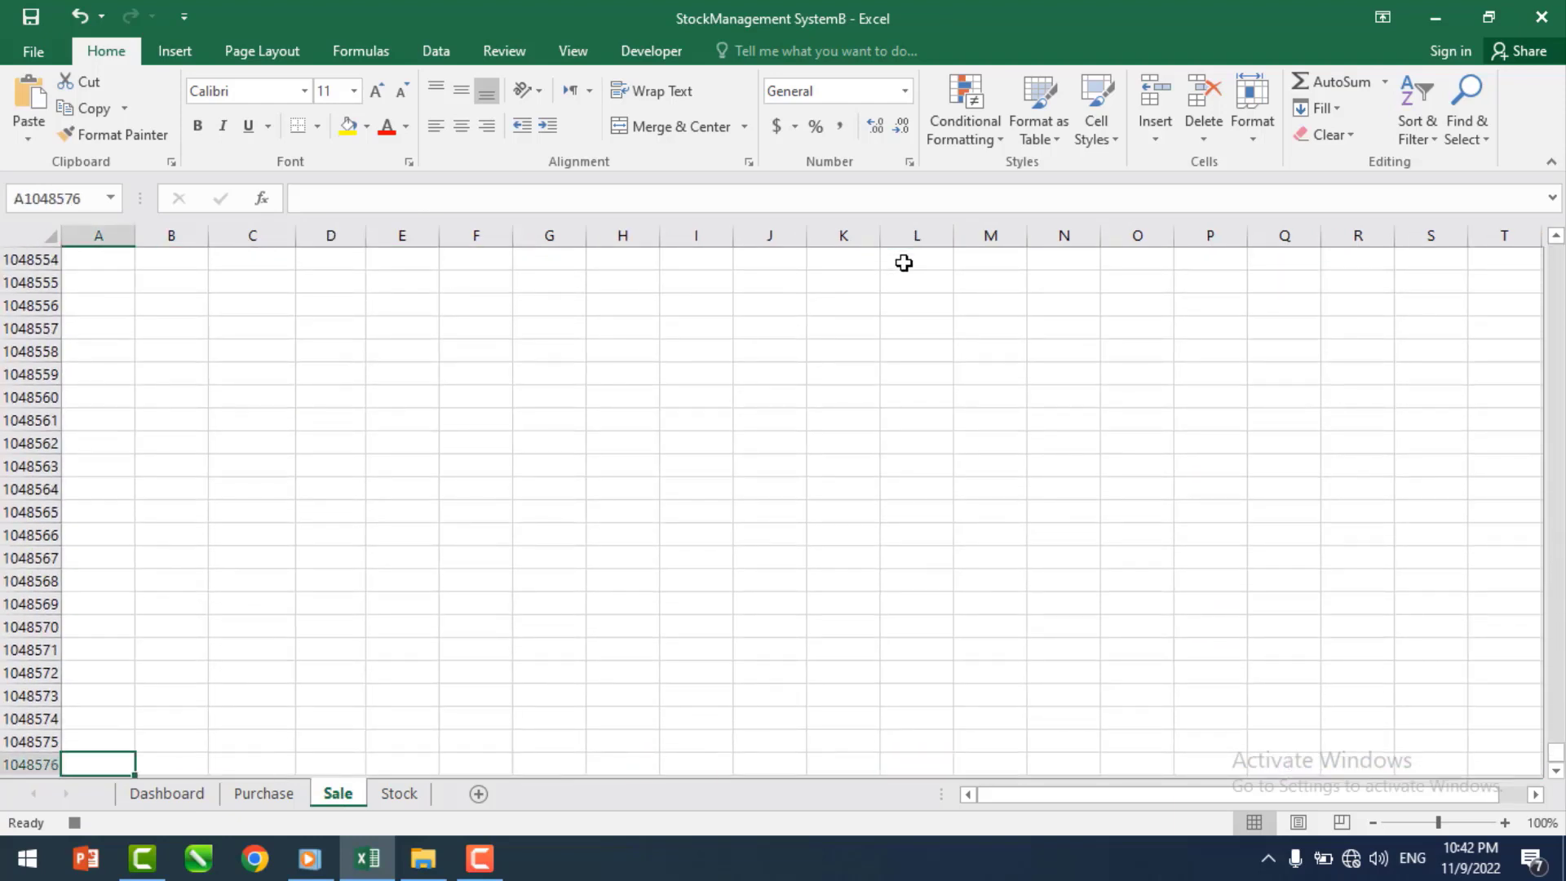
key(ctrl+Up)
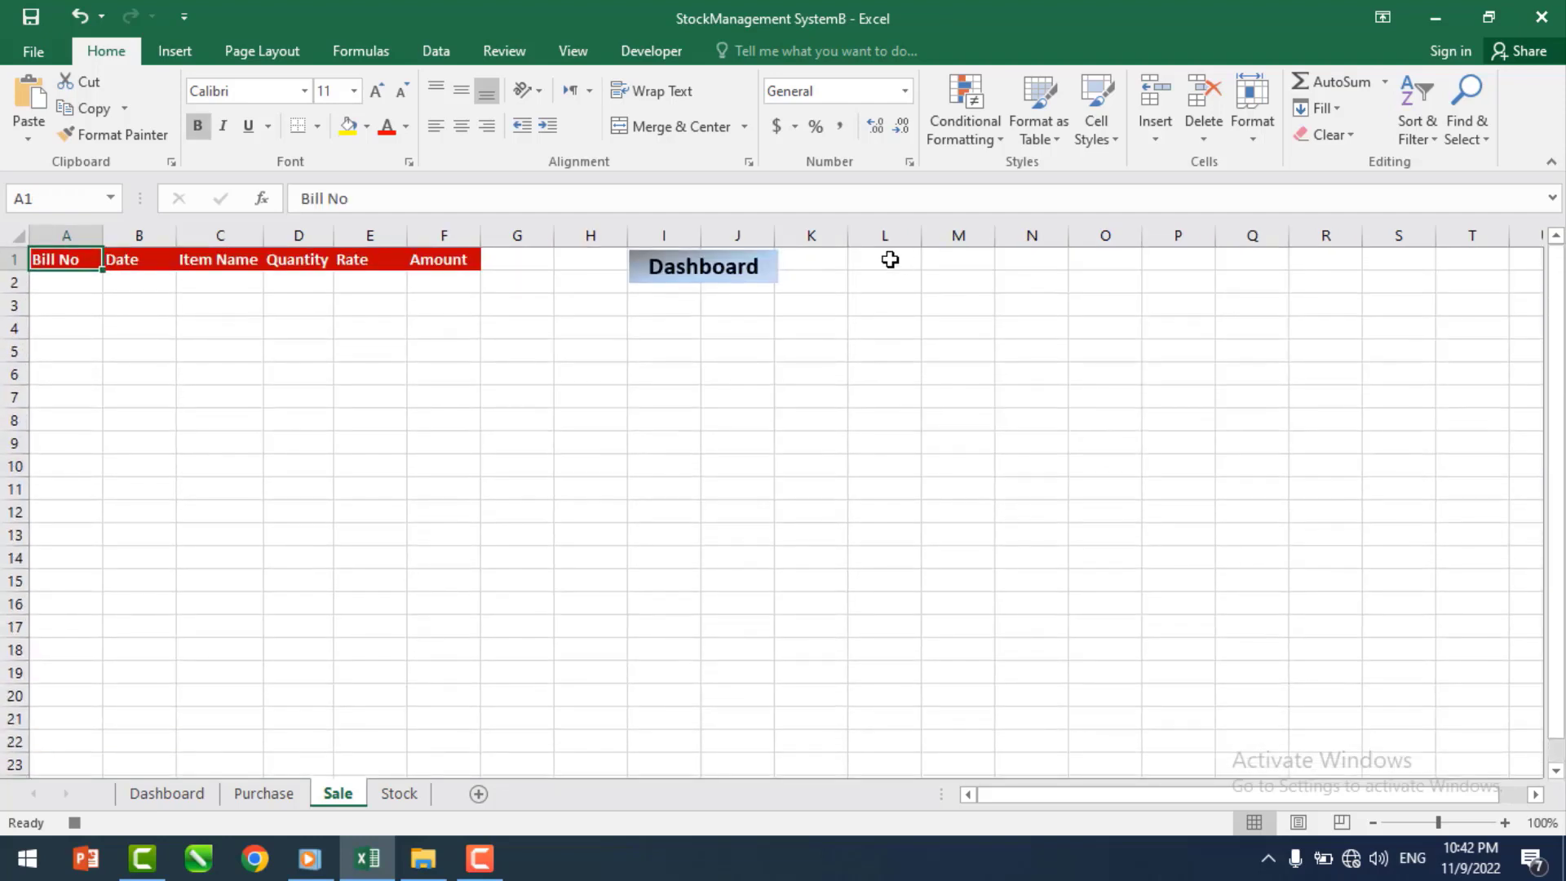
- Turn on relative references and paste the copied entry as transposed values in the row below the Sale sheet's last filled cell
click(651, 51)
click(189, 109)
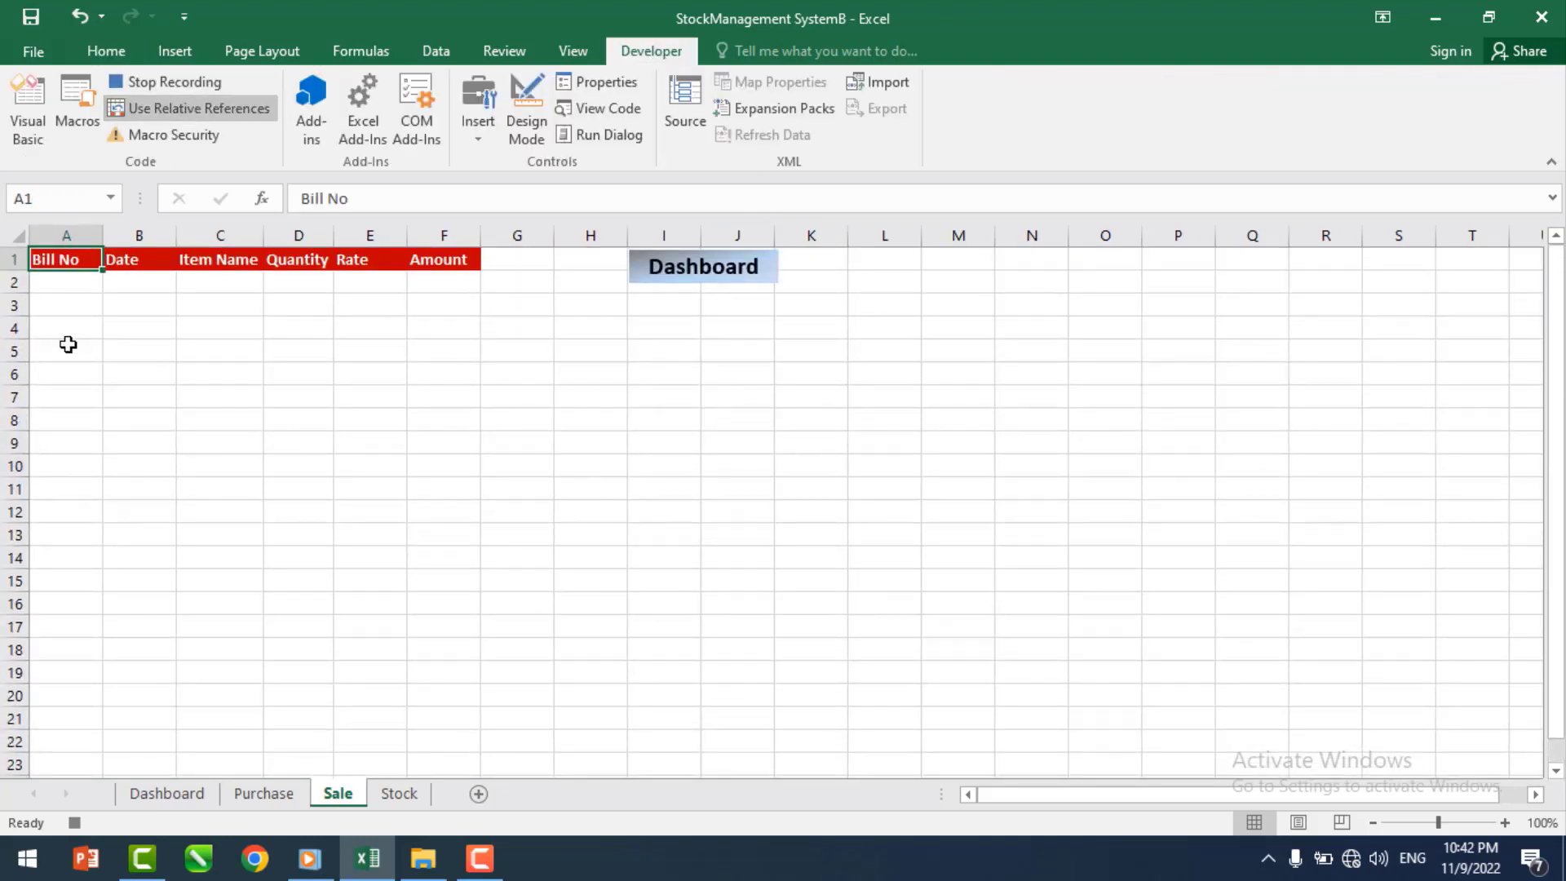
key(Down)
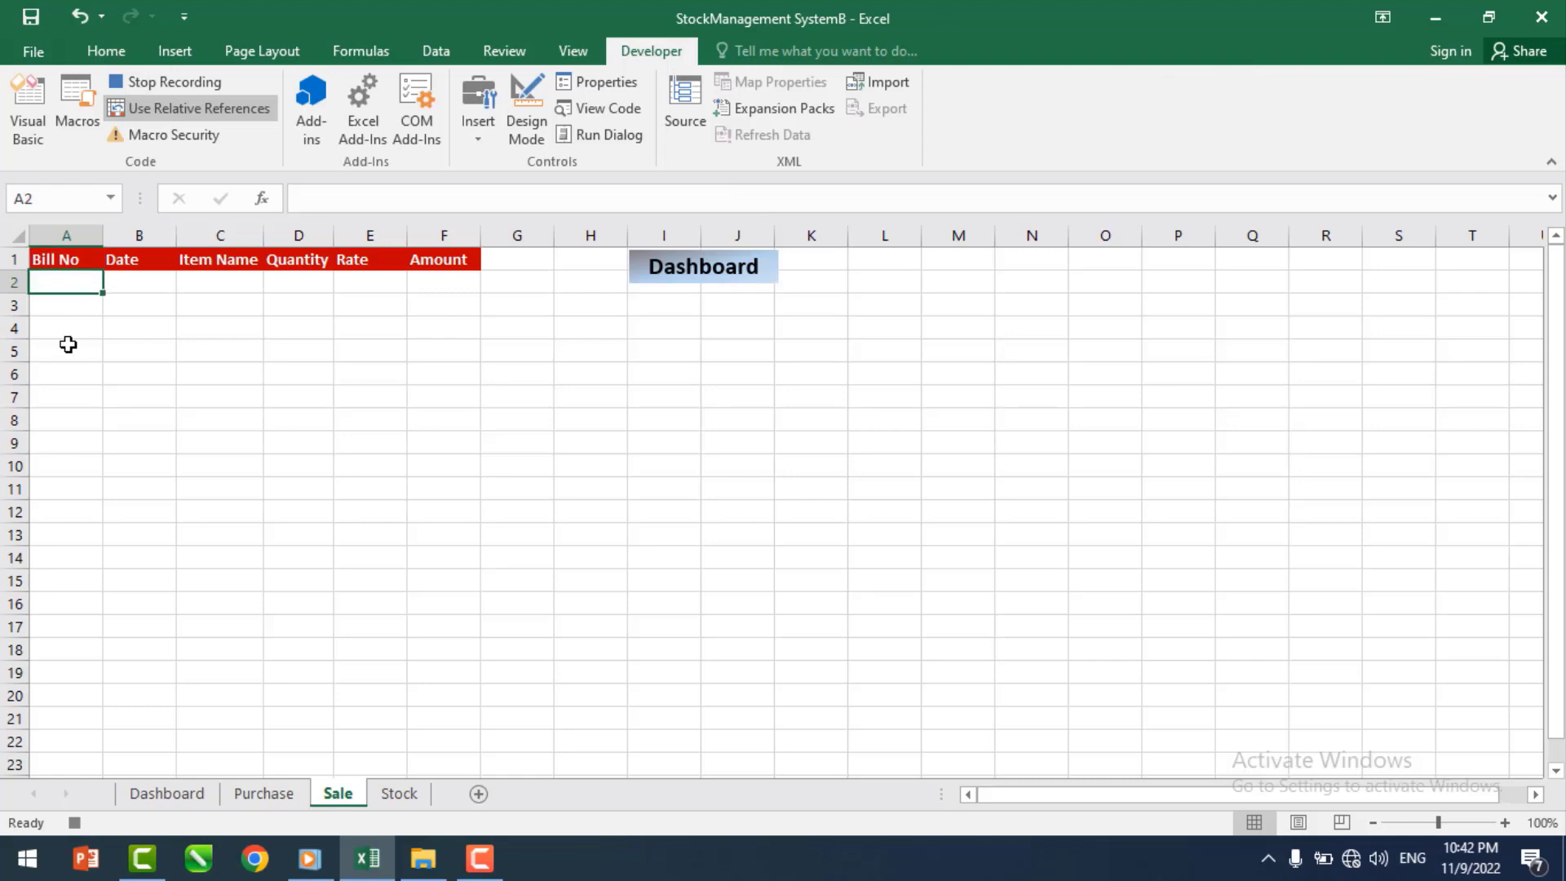
click(106, 51)
click(41, 138)
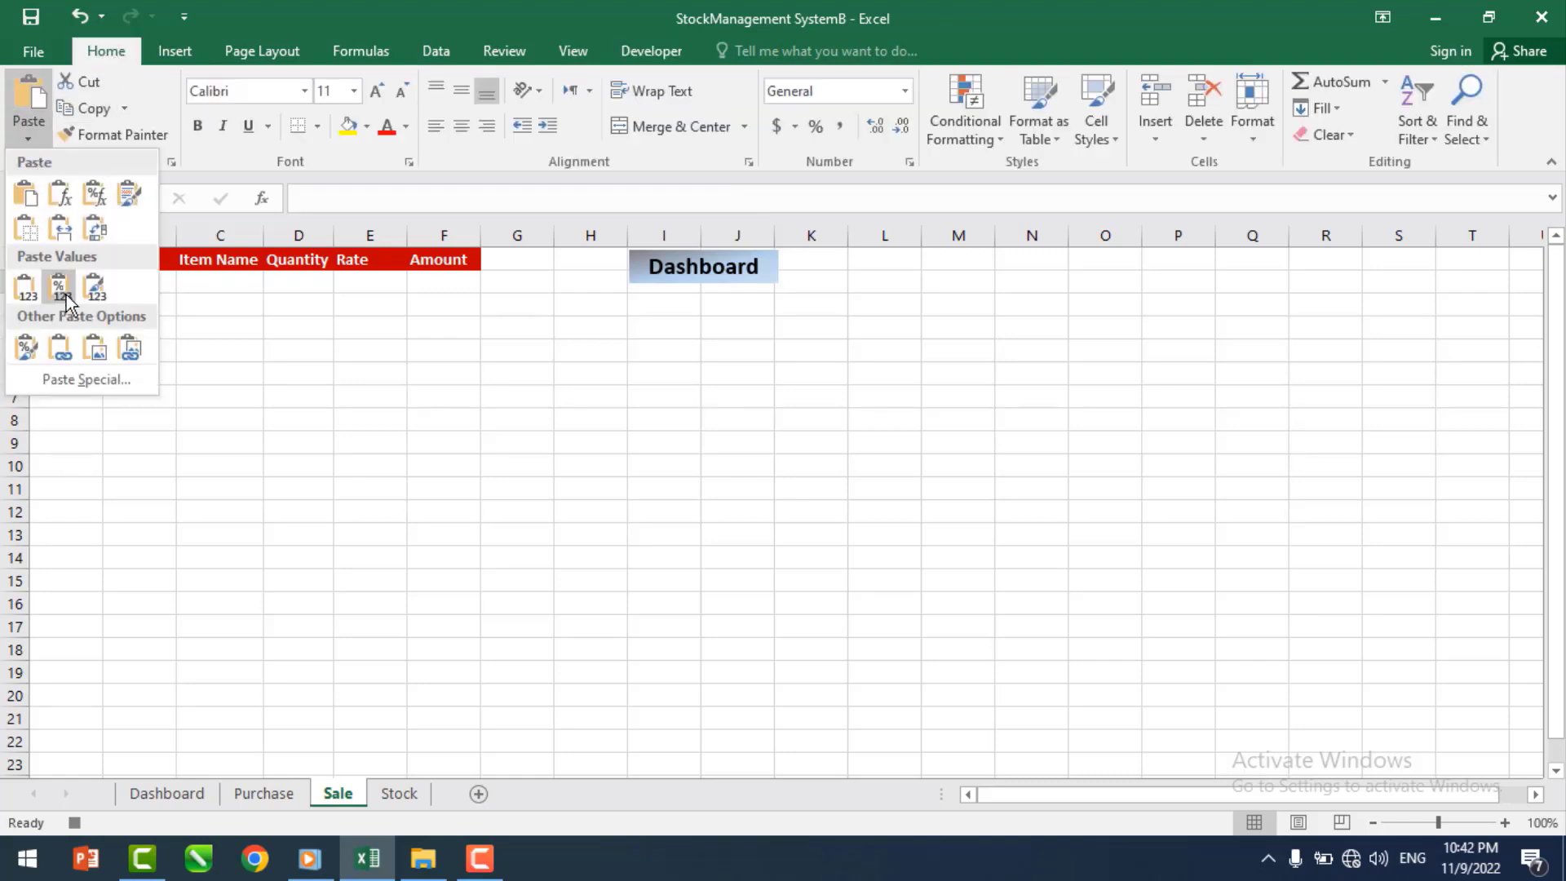
click(75, 377)
click(826, 236)
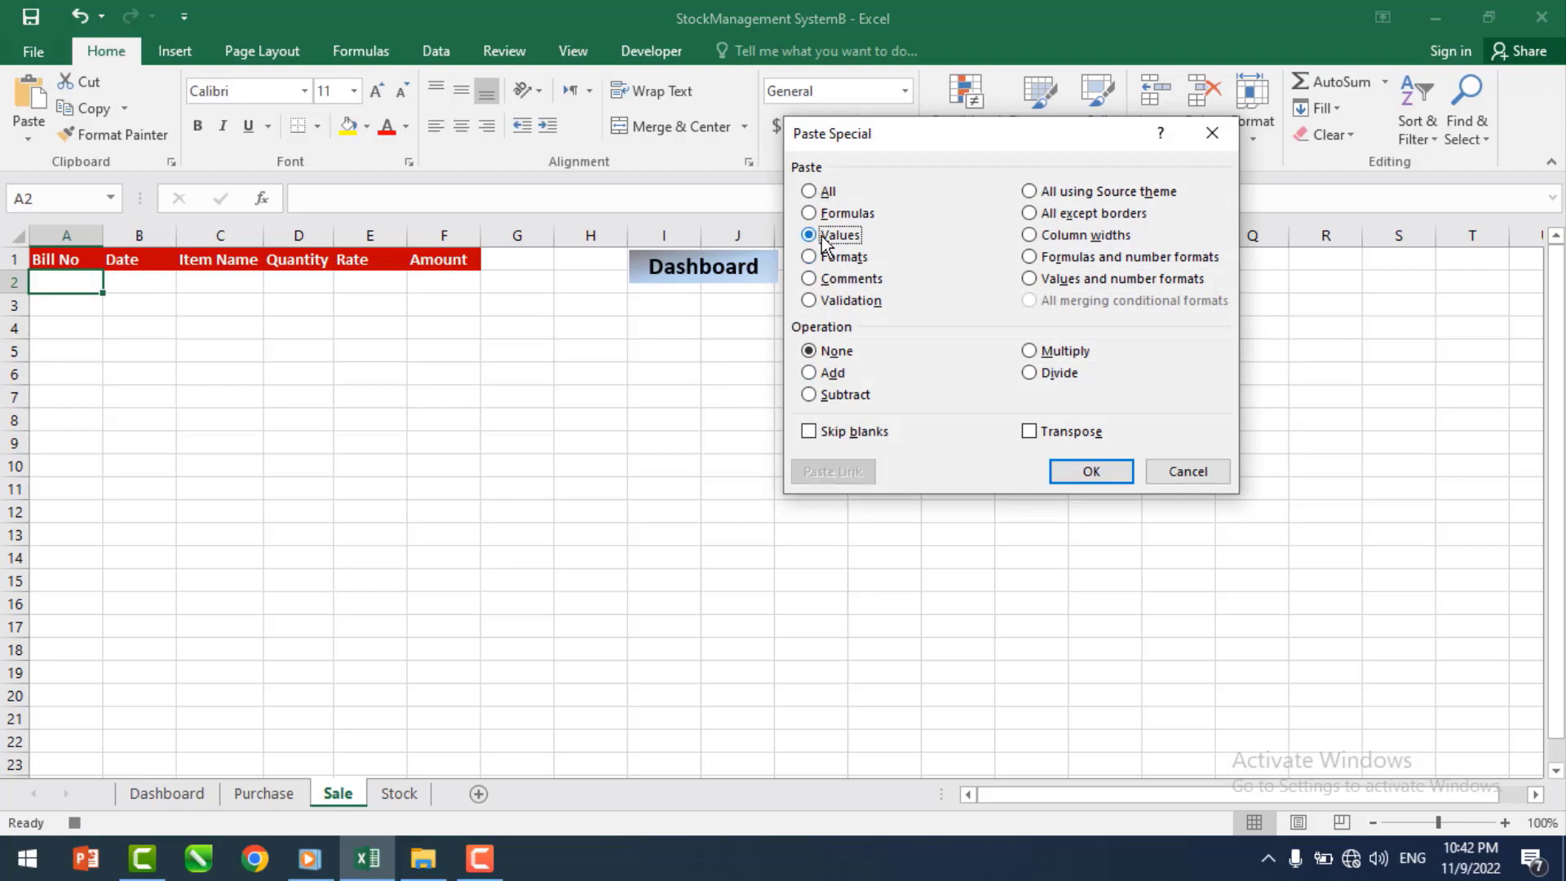
click(1076, 433)
click(1091, 472)
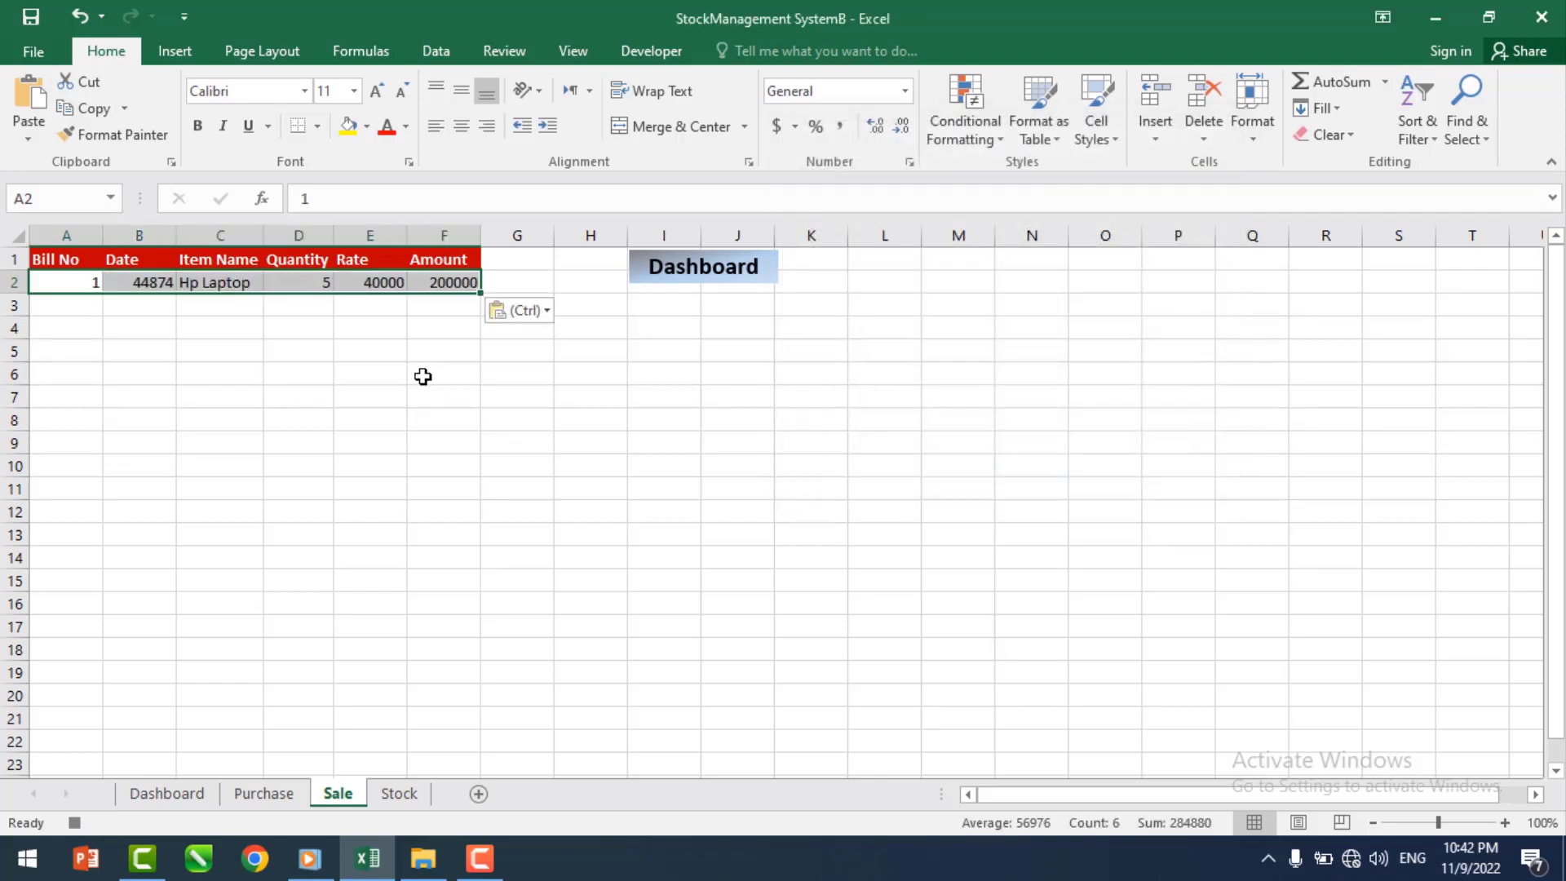
- Move the selection to the empty cell G2 beside the pasted sale row and turn off relative references
key(Down)
key(Up)
key(Right)
key(Right)
key(Right)
key(Right)
key(Right)
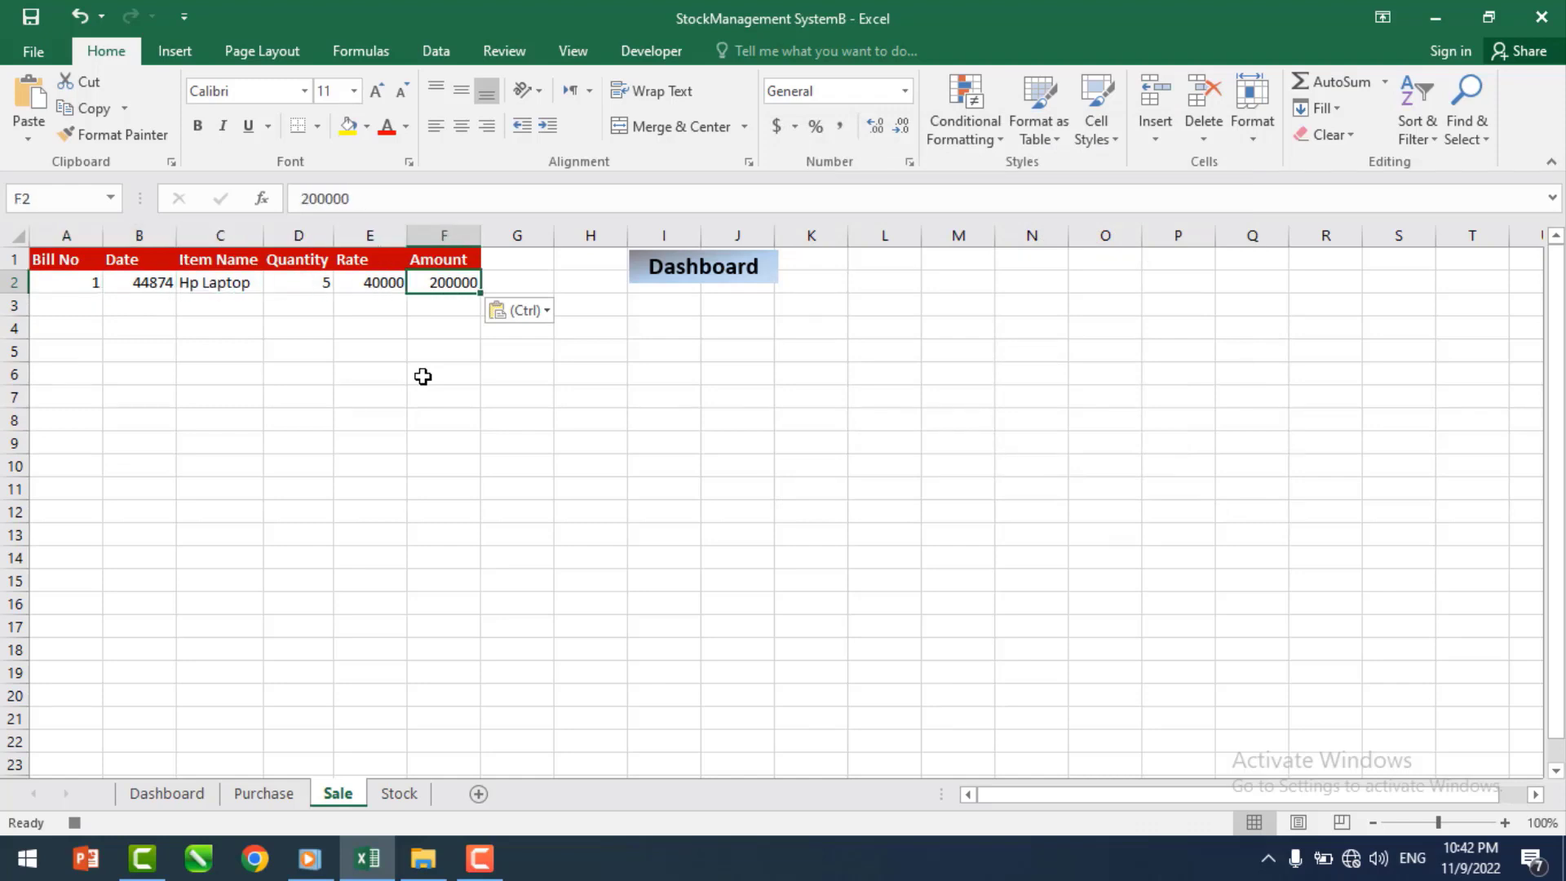
key(Right)
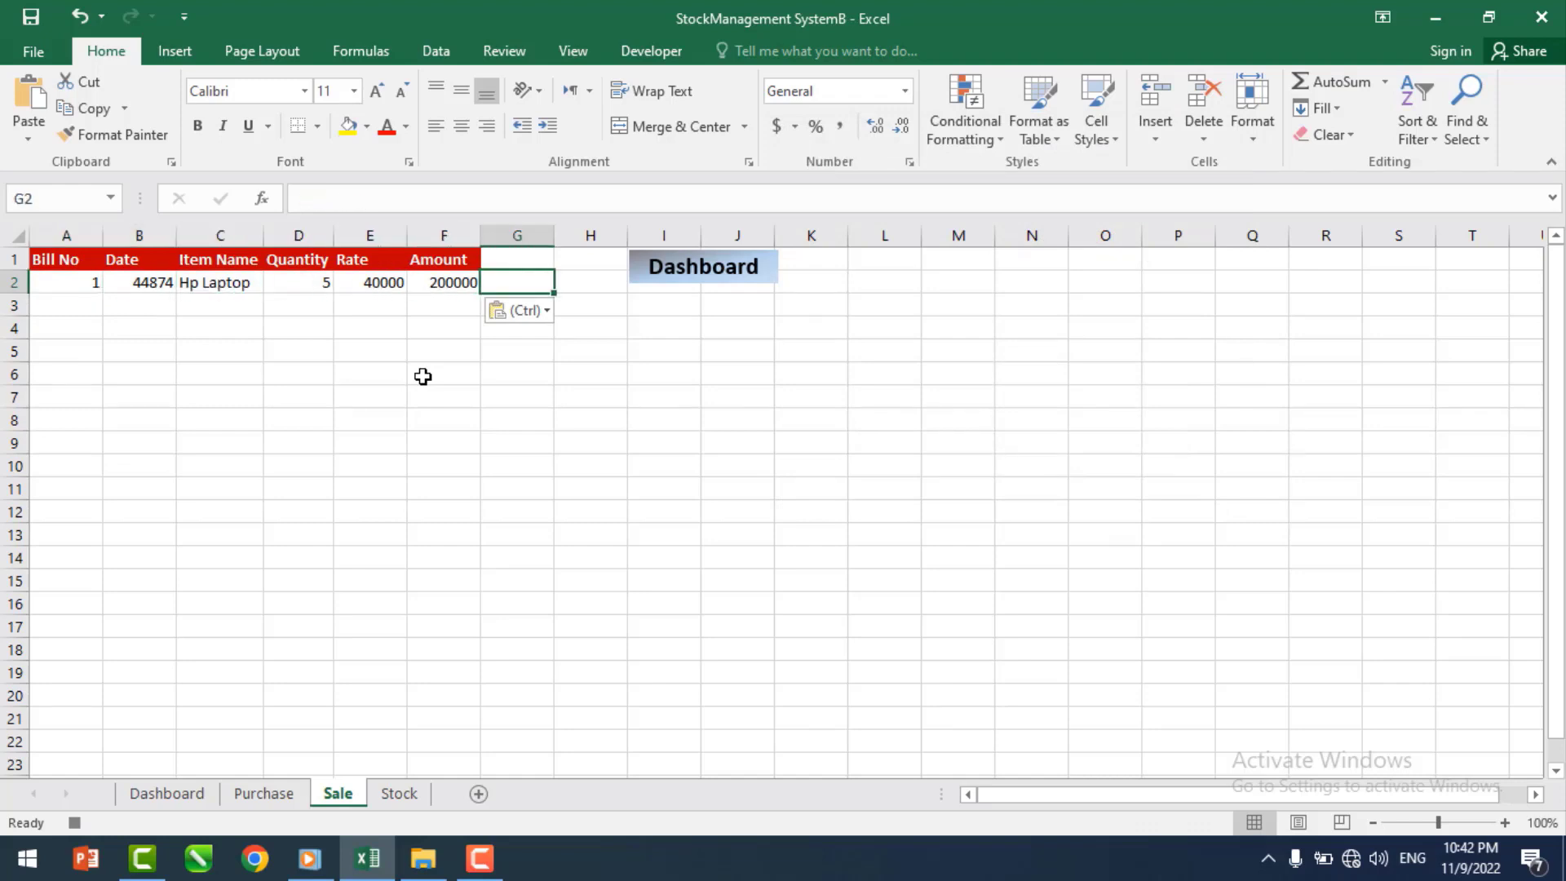
click(652, 52)
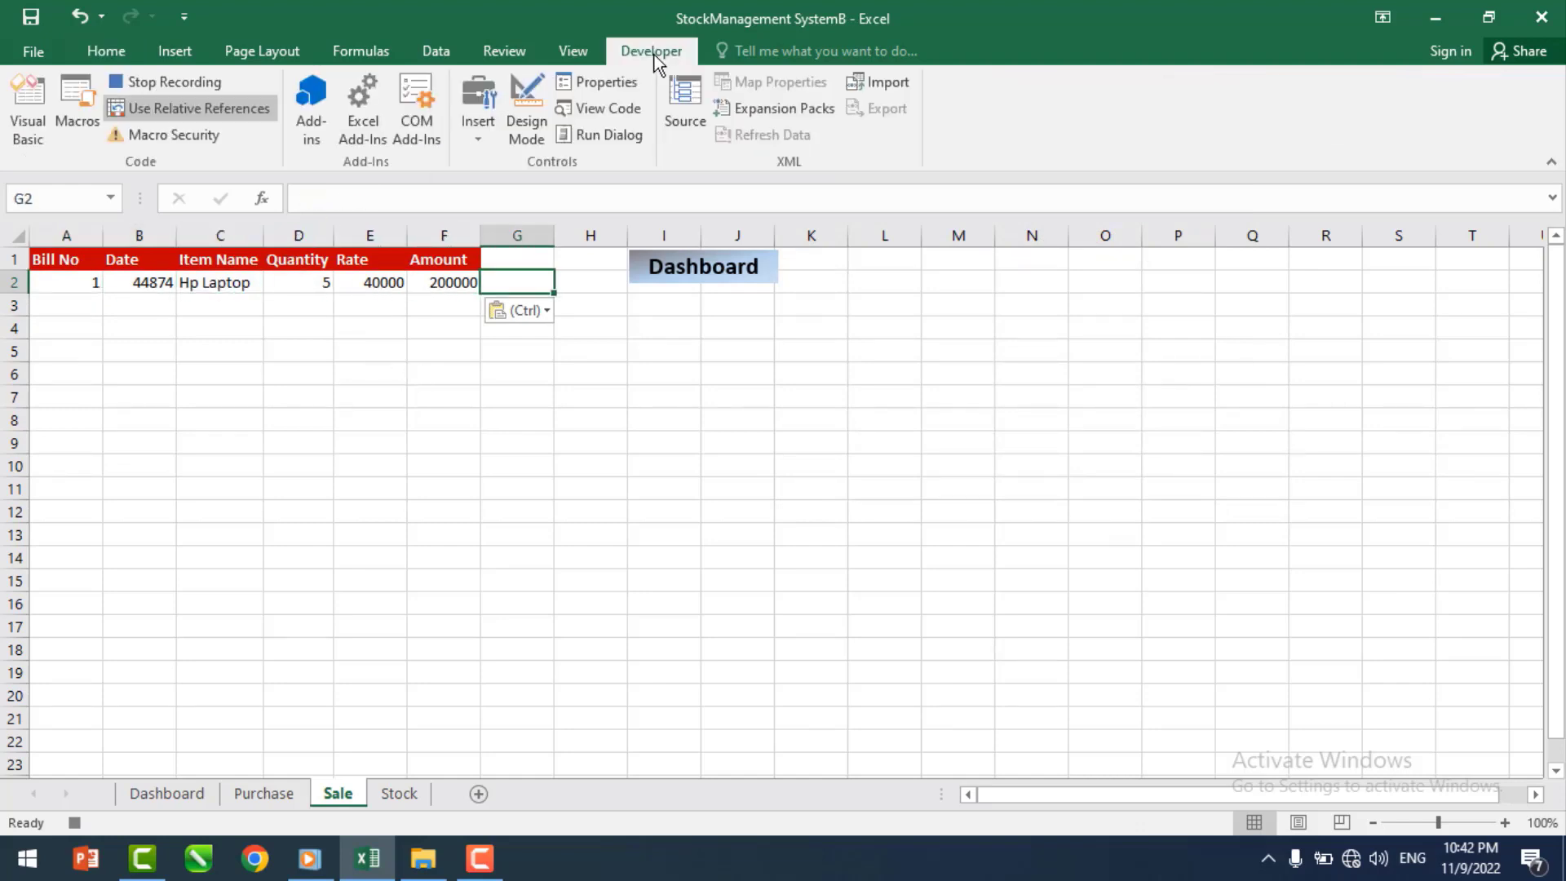
click(171, 111)
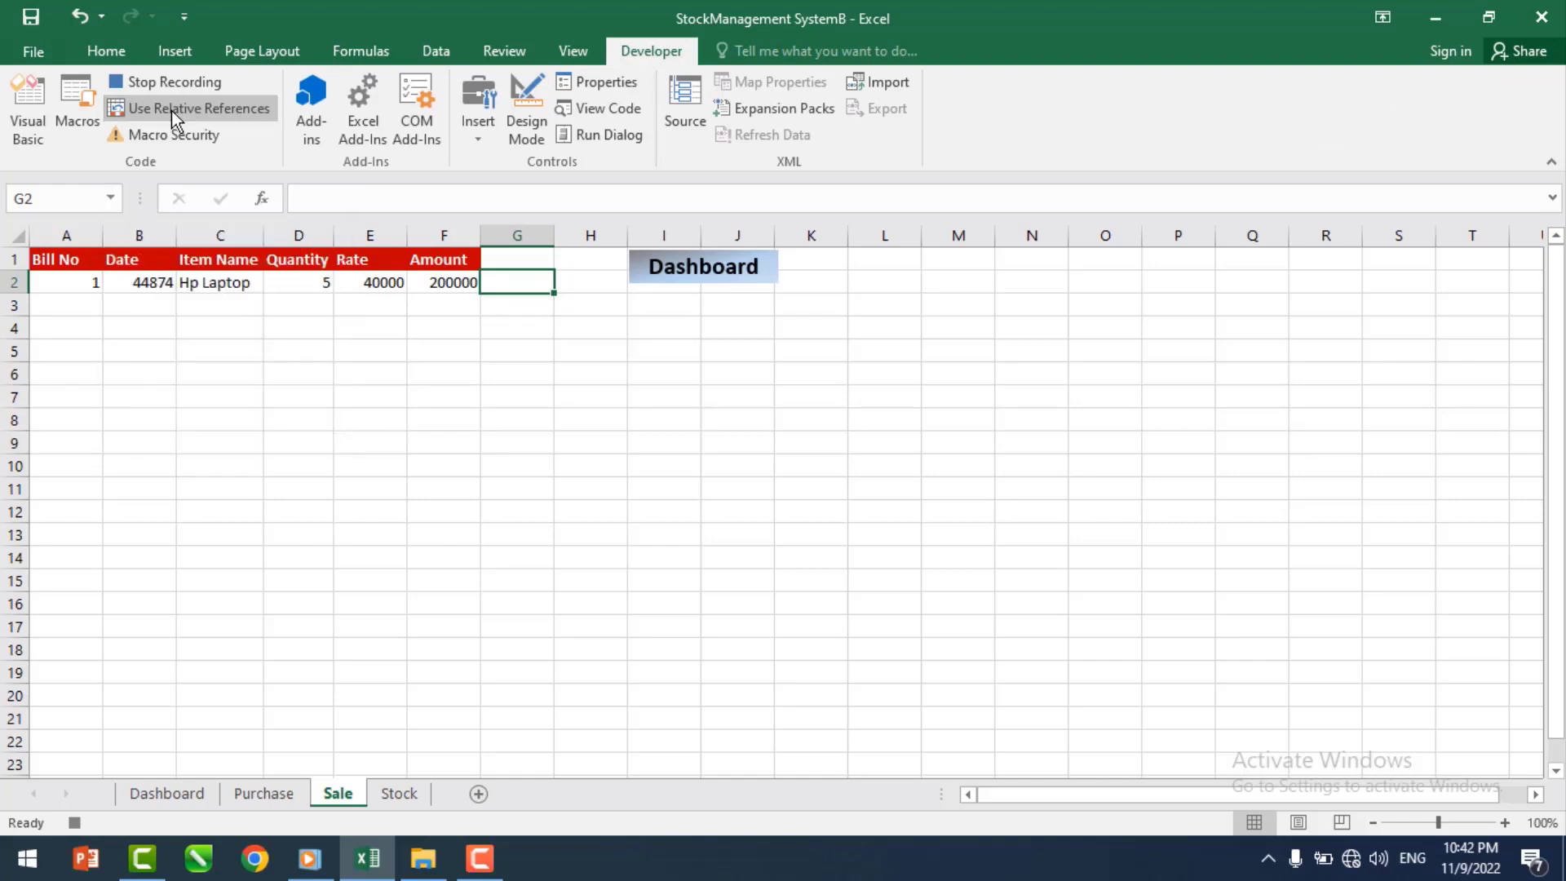
- Clear the Dashboard entry cells J12:J15, select the Date cell J12 and stop recording the macro
click(167, 794)
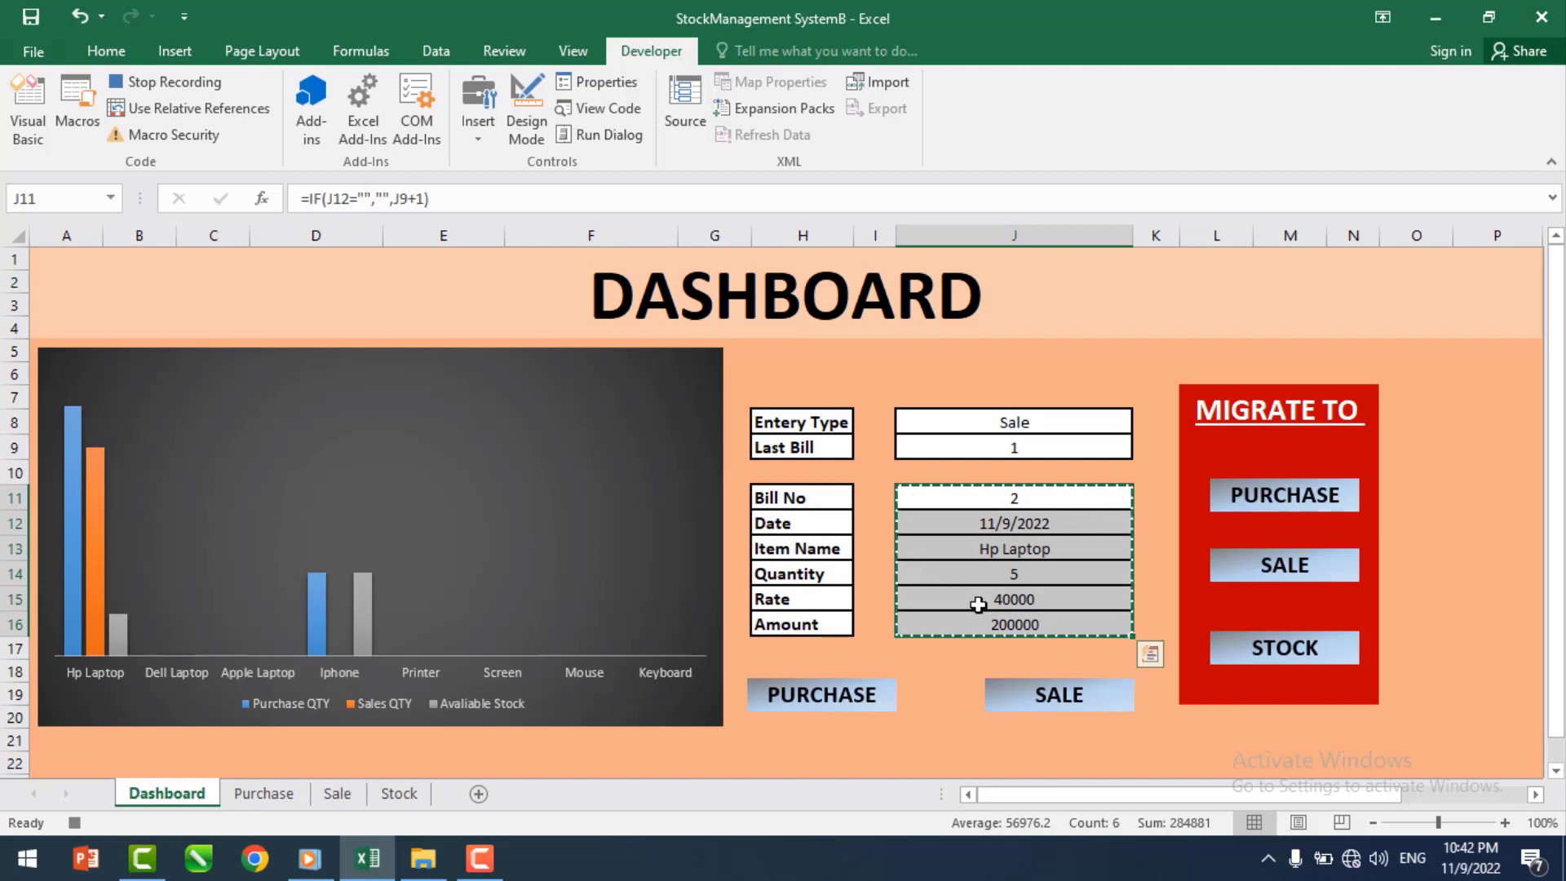
drag(1020, 523, 1023, 588)
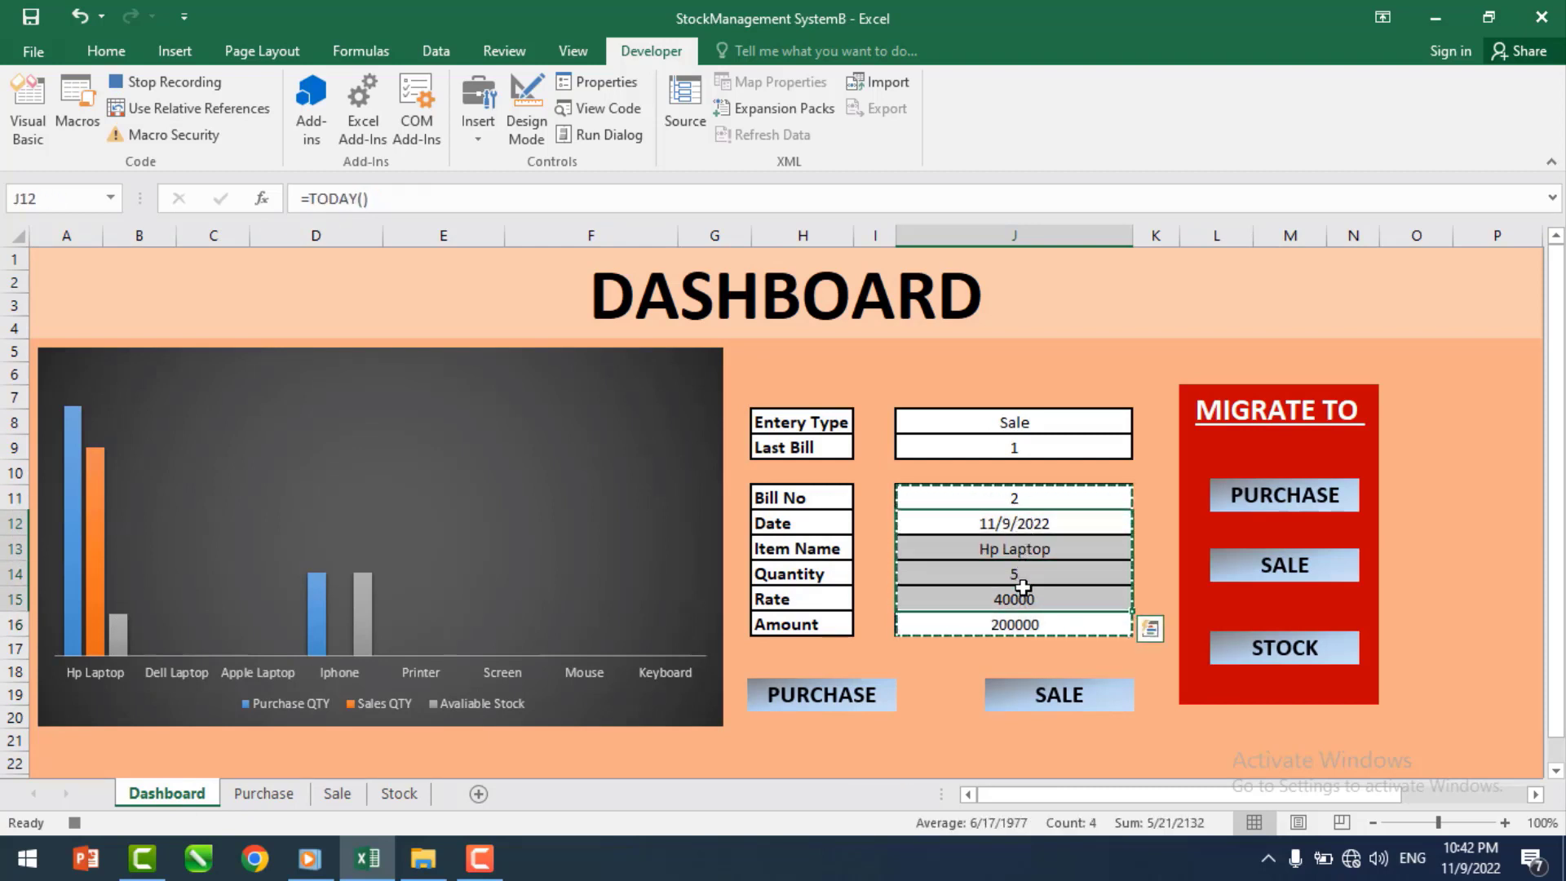
key(Delete)
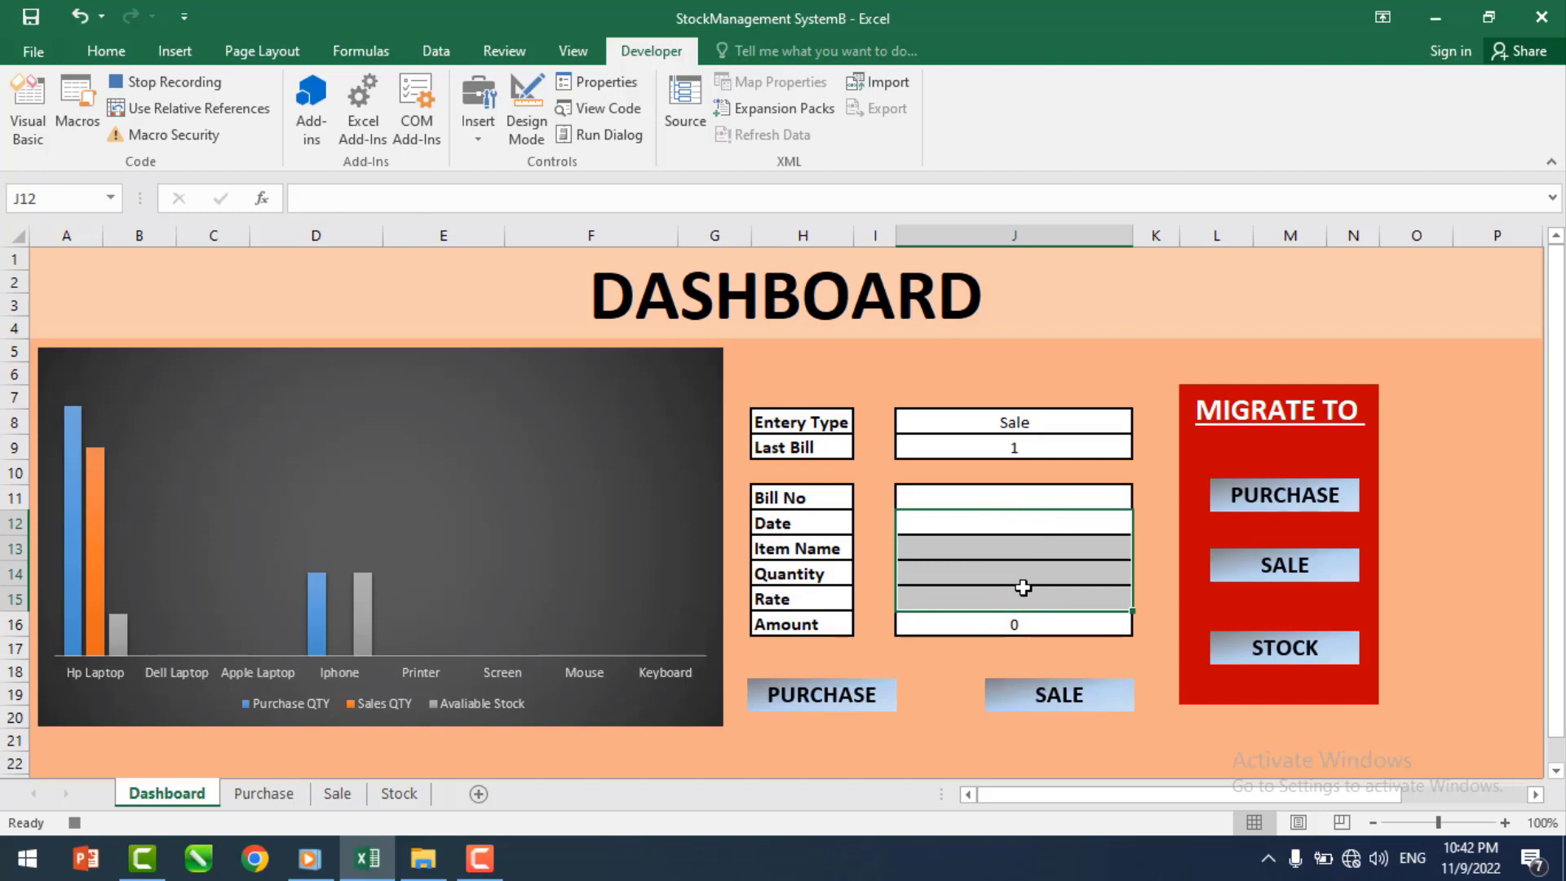
click(1008, 526)
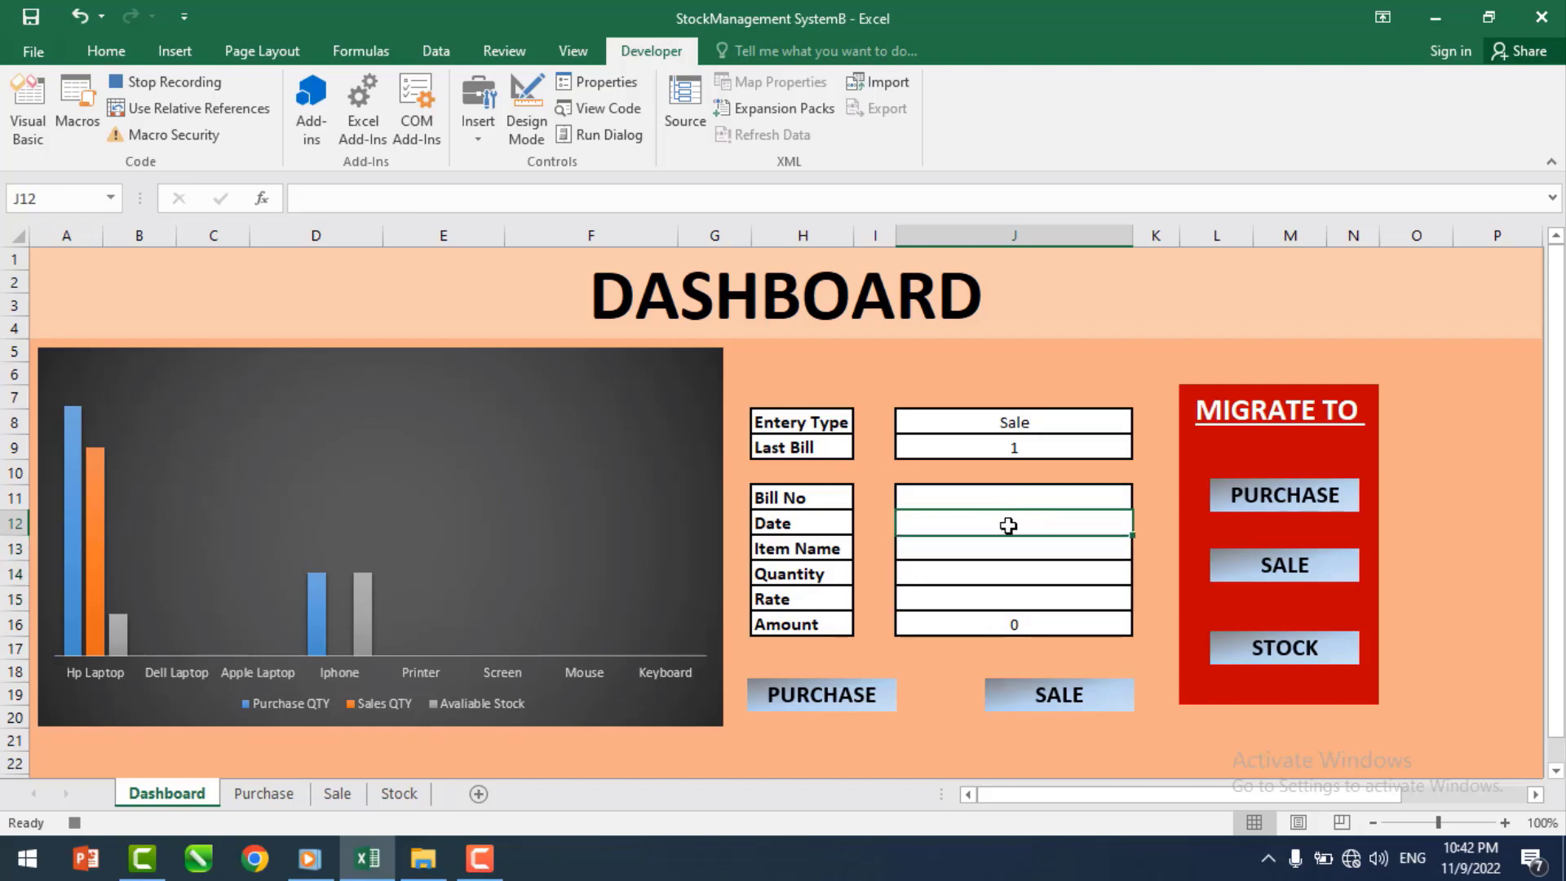
click(171, 81)
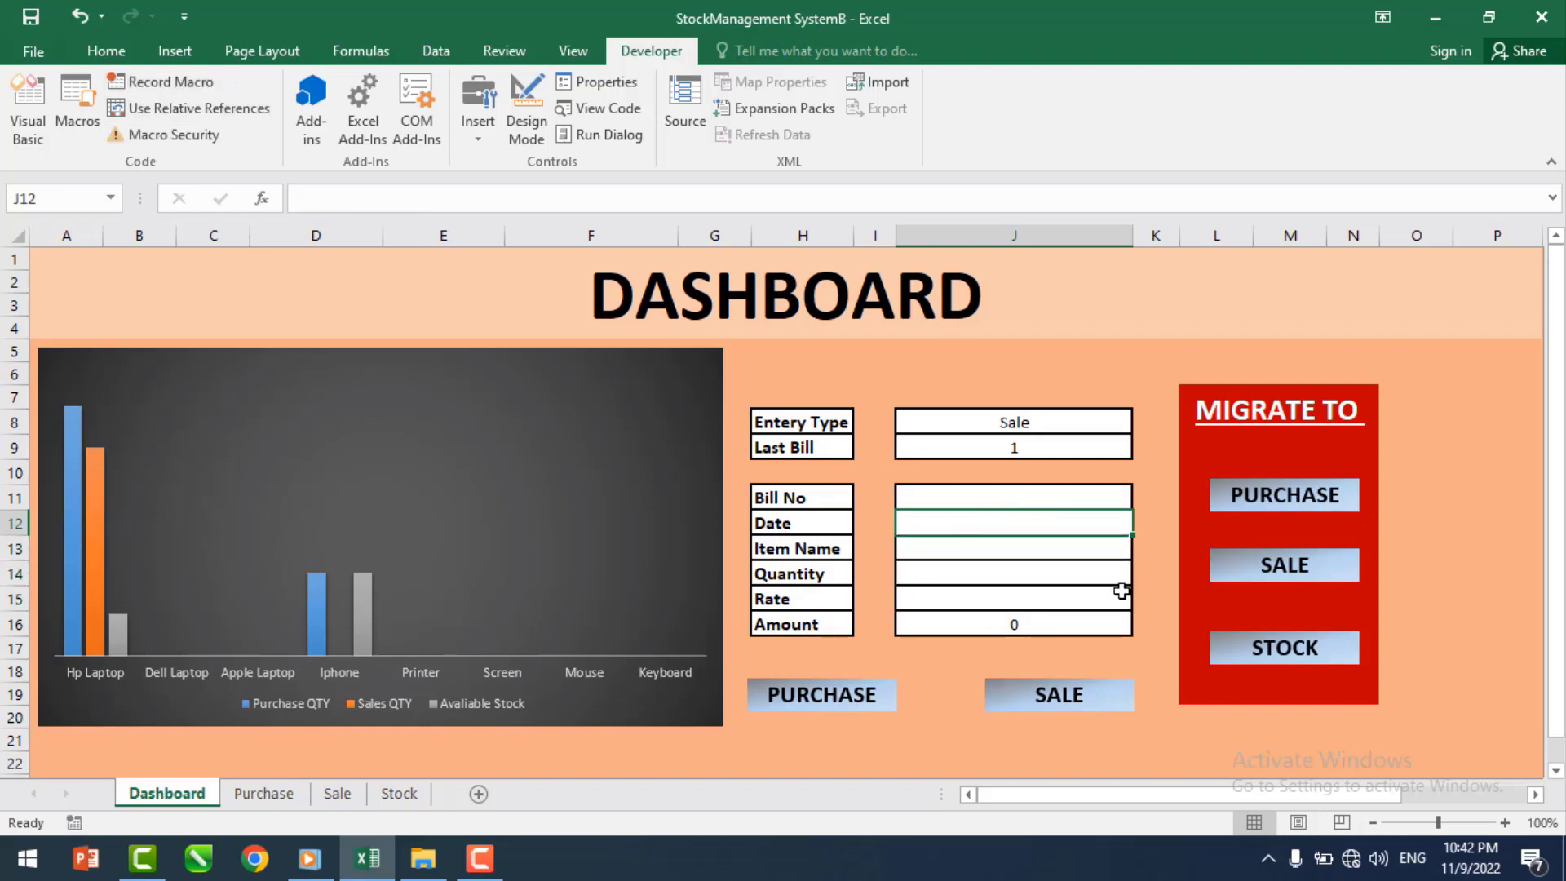
- Assign the Sale macro to the SALE button below the entry form and deselect the button
right_click(1109, 700)
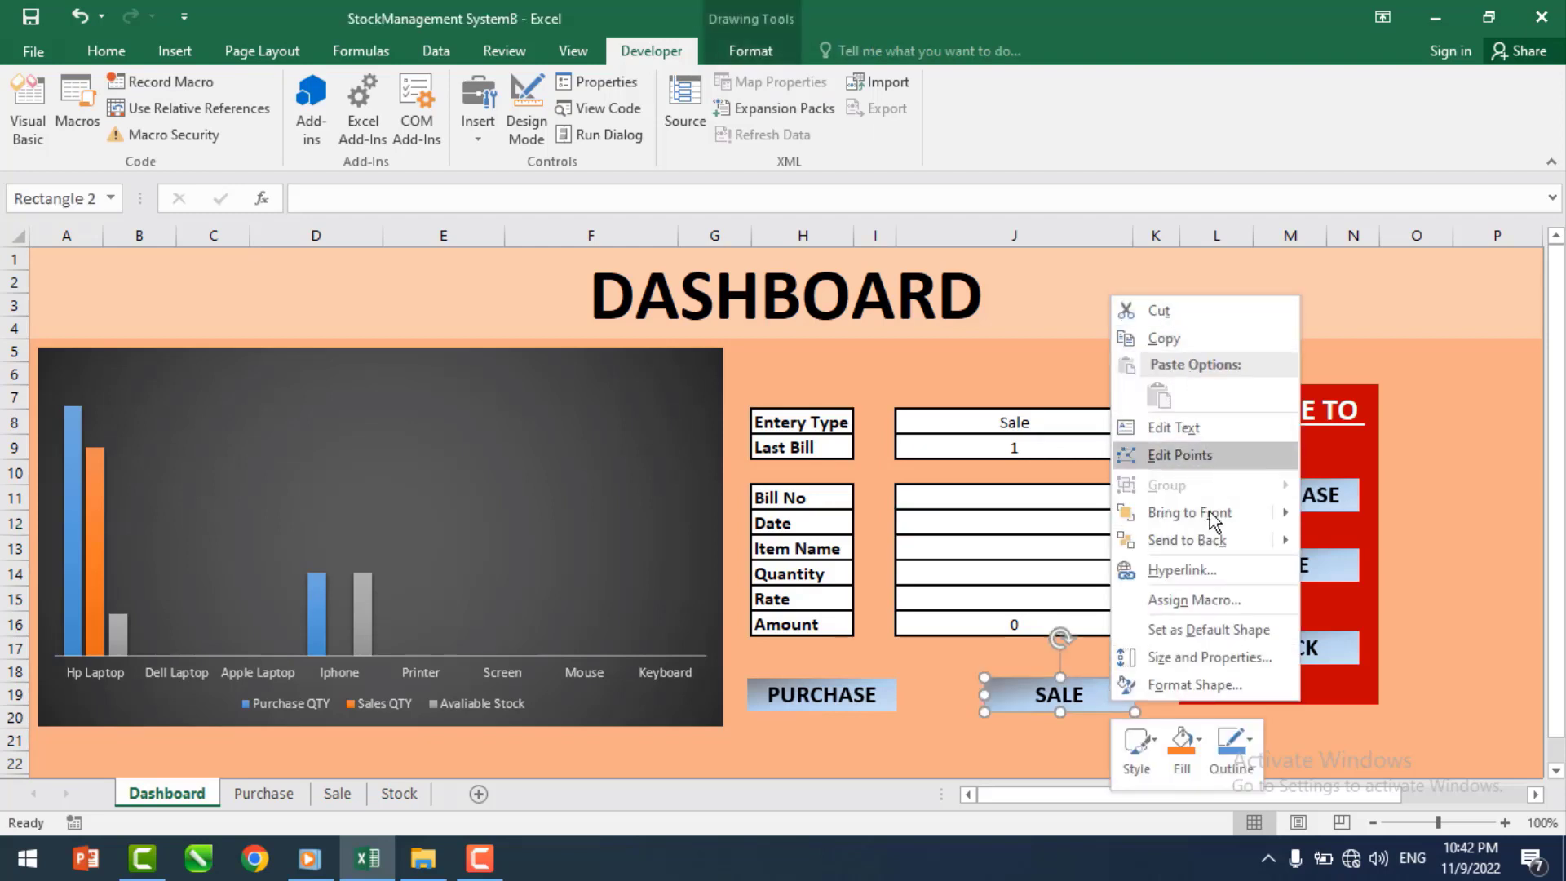
click(1179, 599)
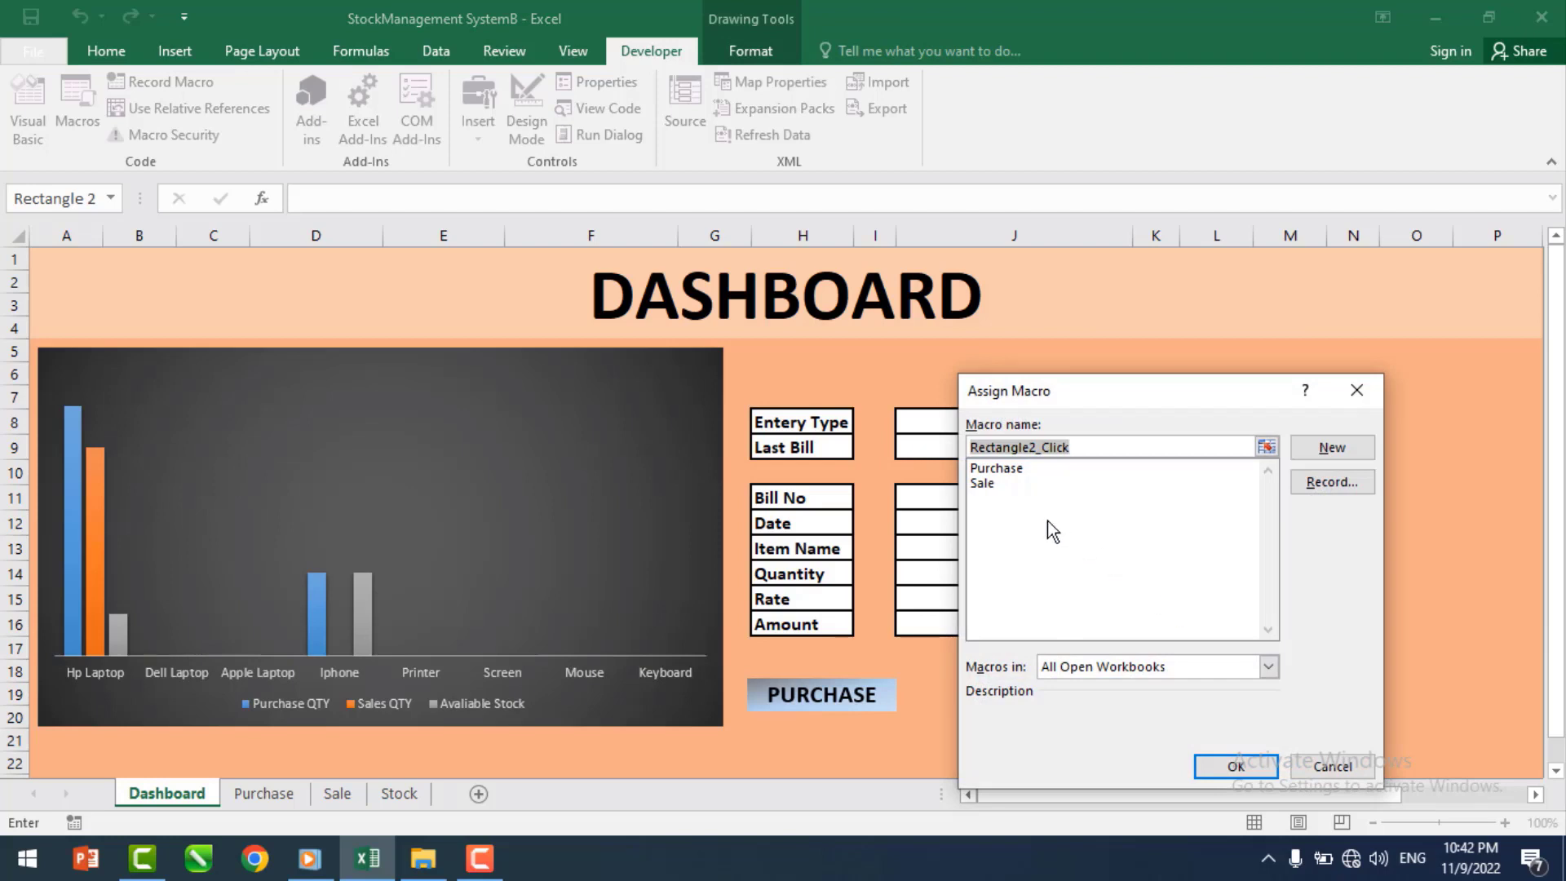
click(984, 483)
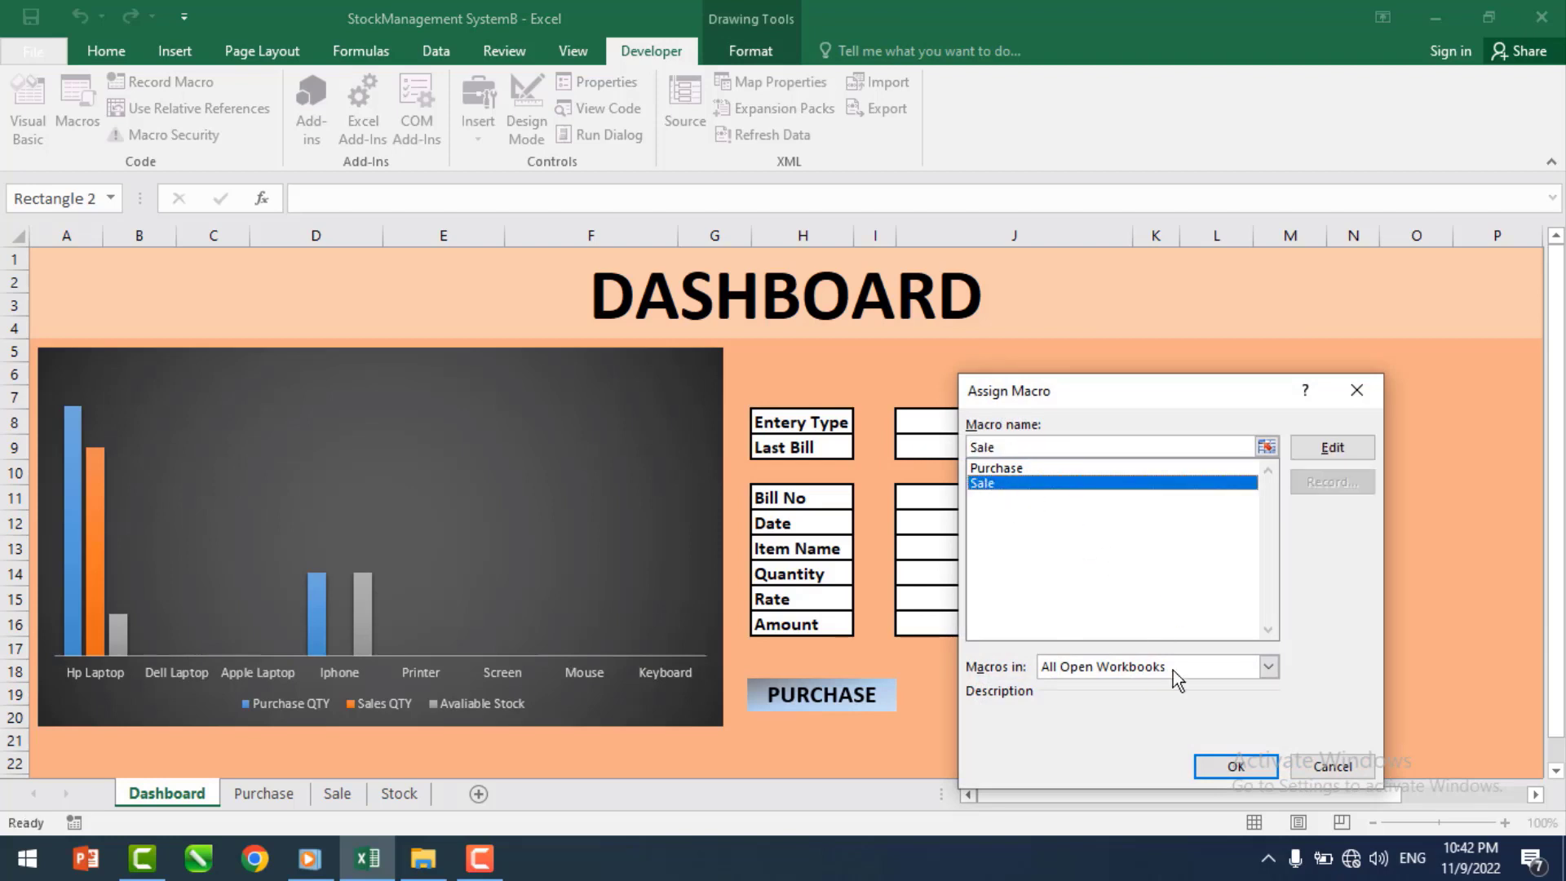
click(1216, 769)
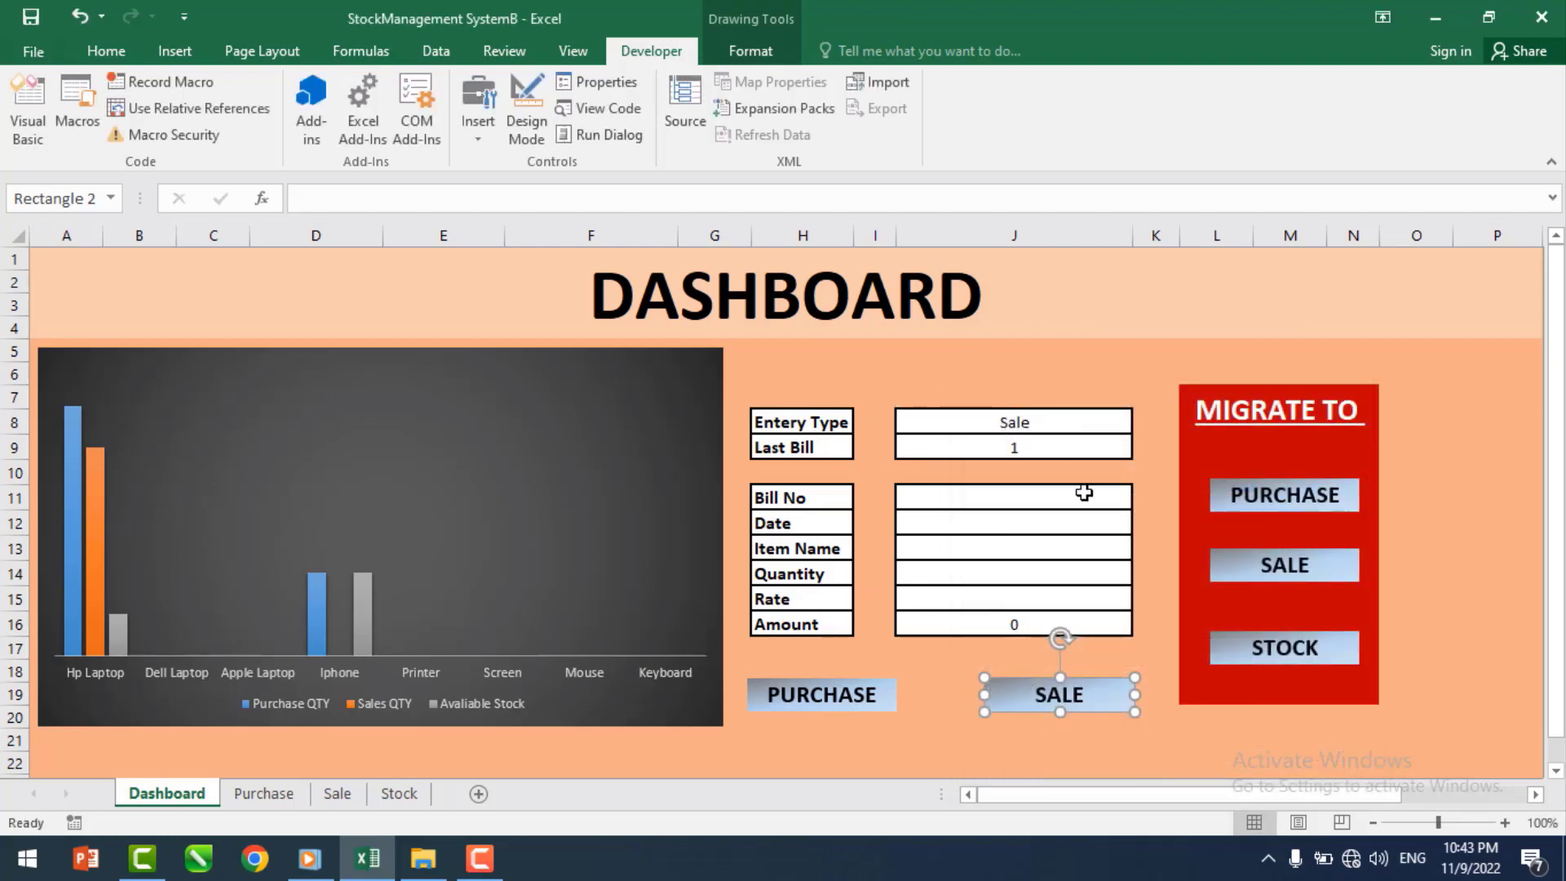
click(1031, 528)
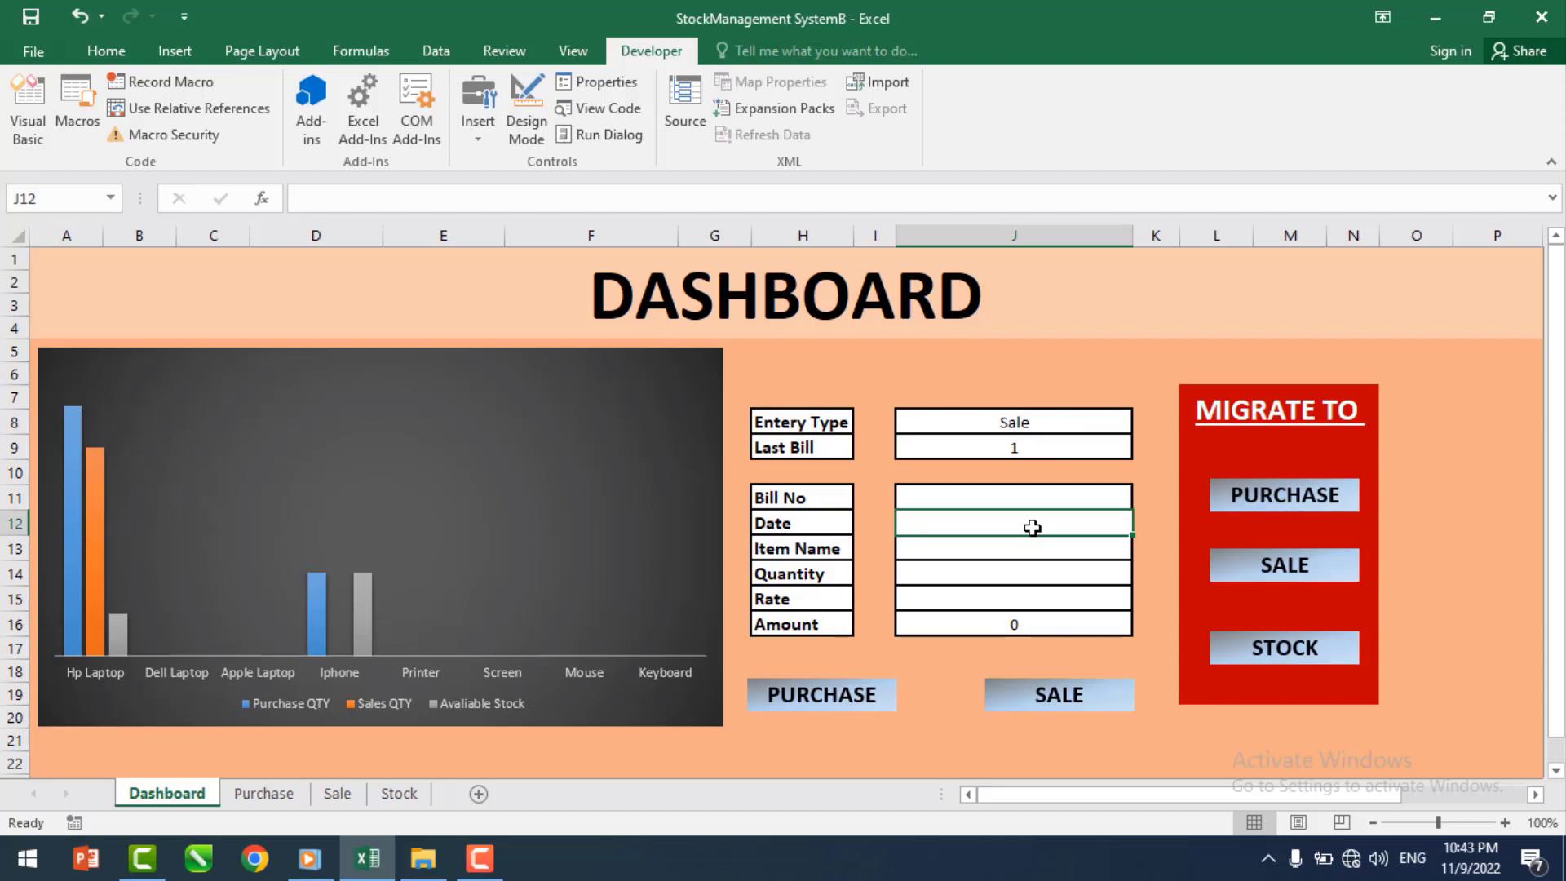
- Add Inside End data labels to the Dashboard's stock column chart and reselect the Date cell J12
click(584, 356)
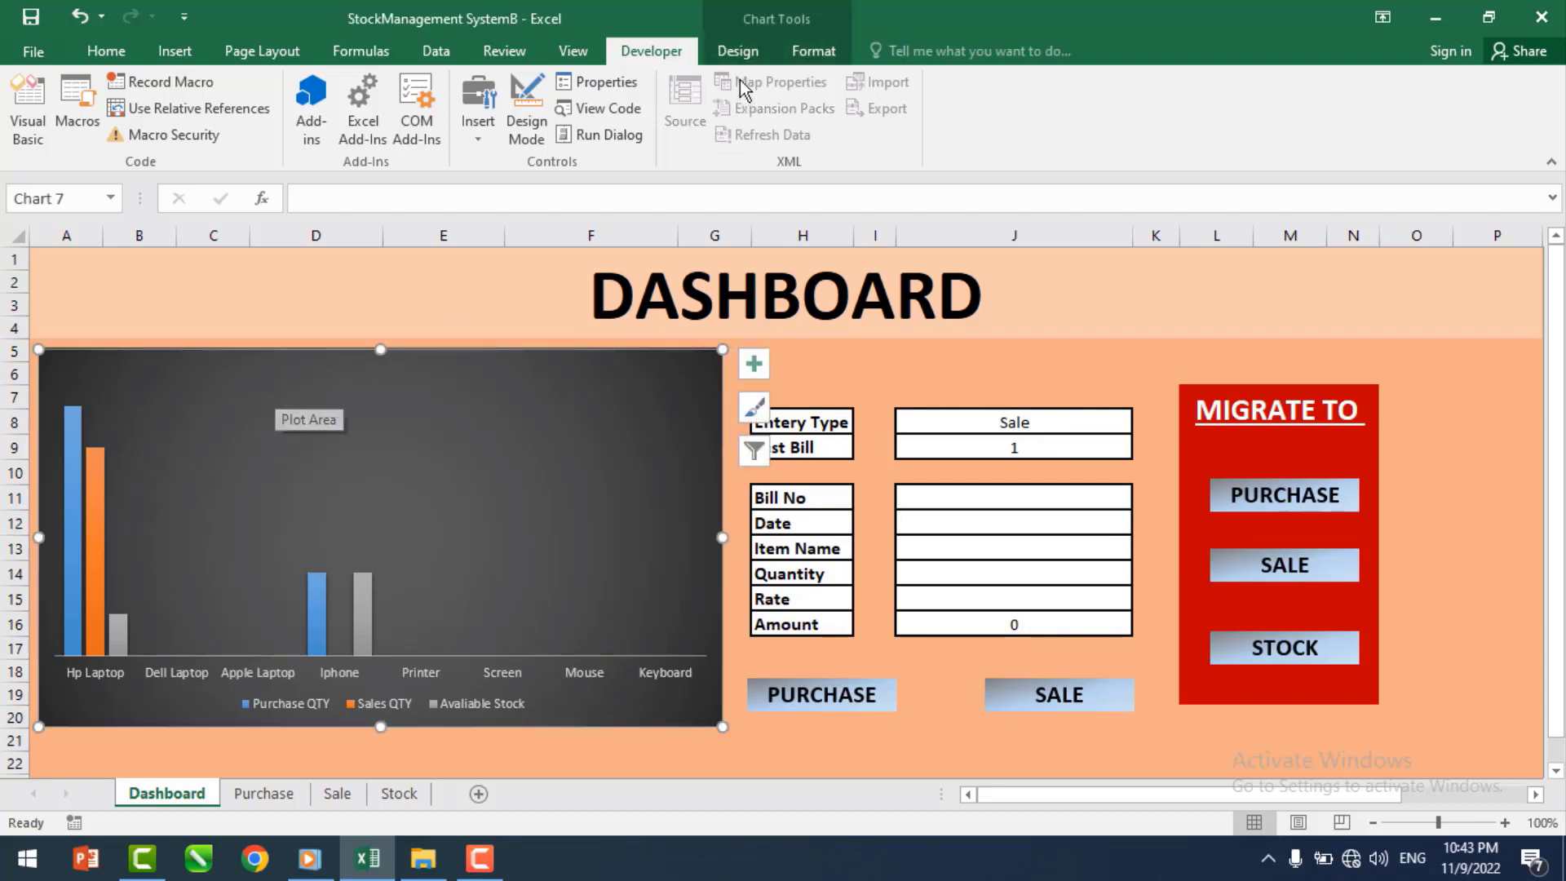
click(738, 50)
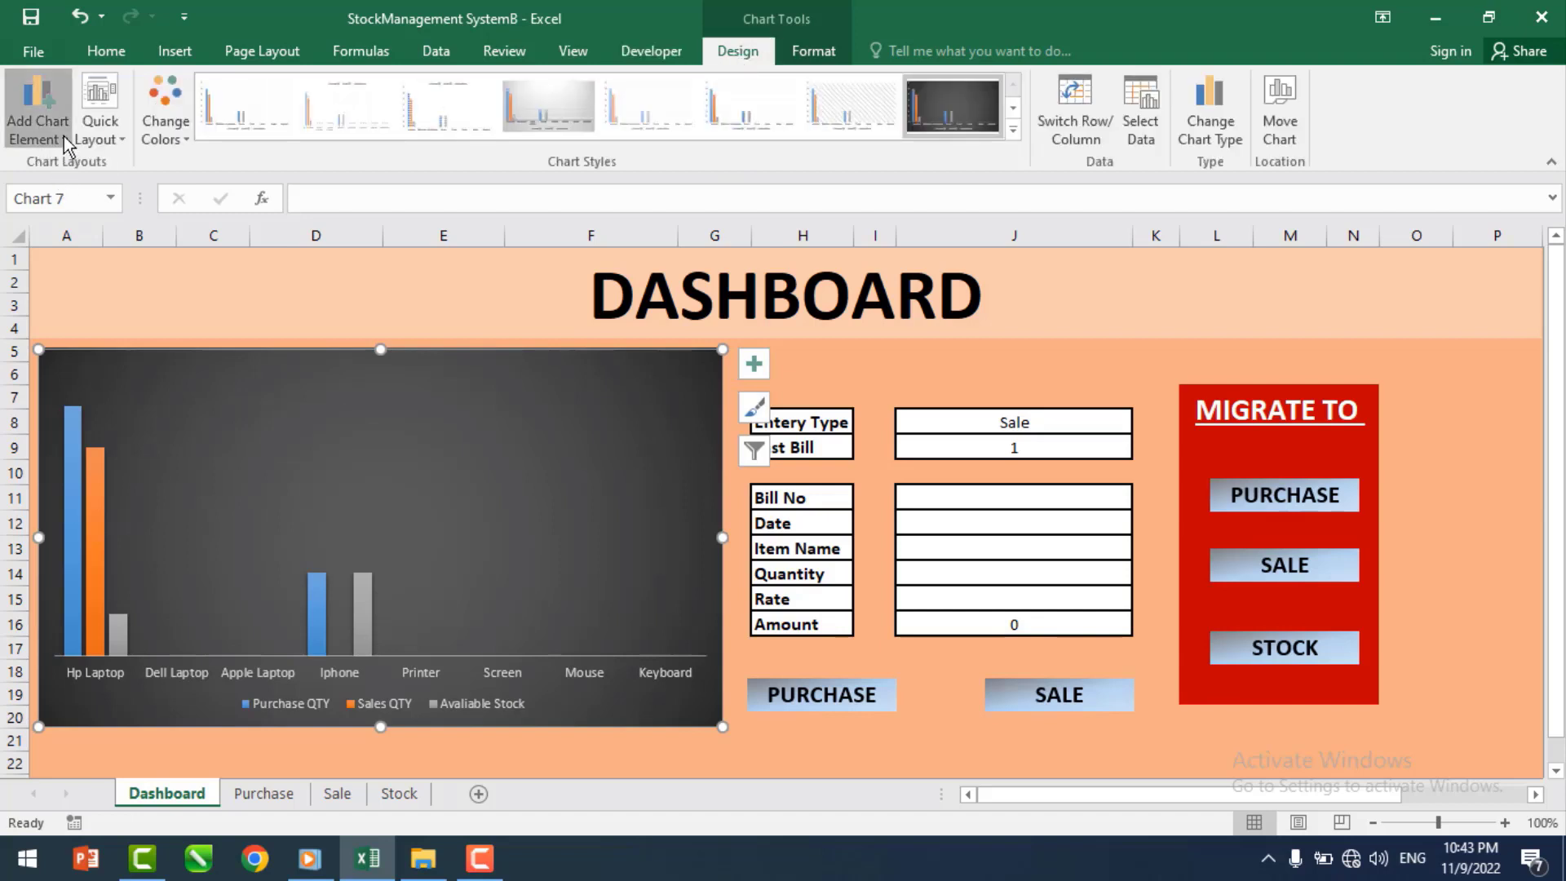
click(41, 122)
mouse_move(111, 257)
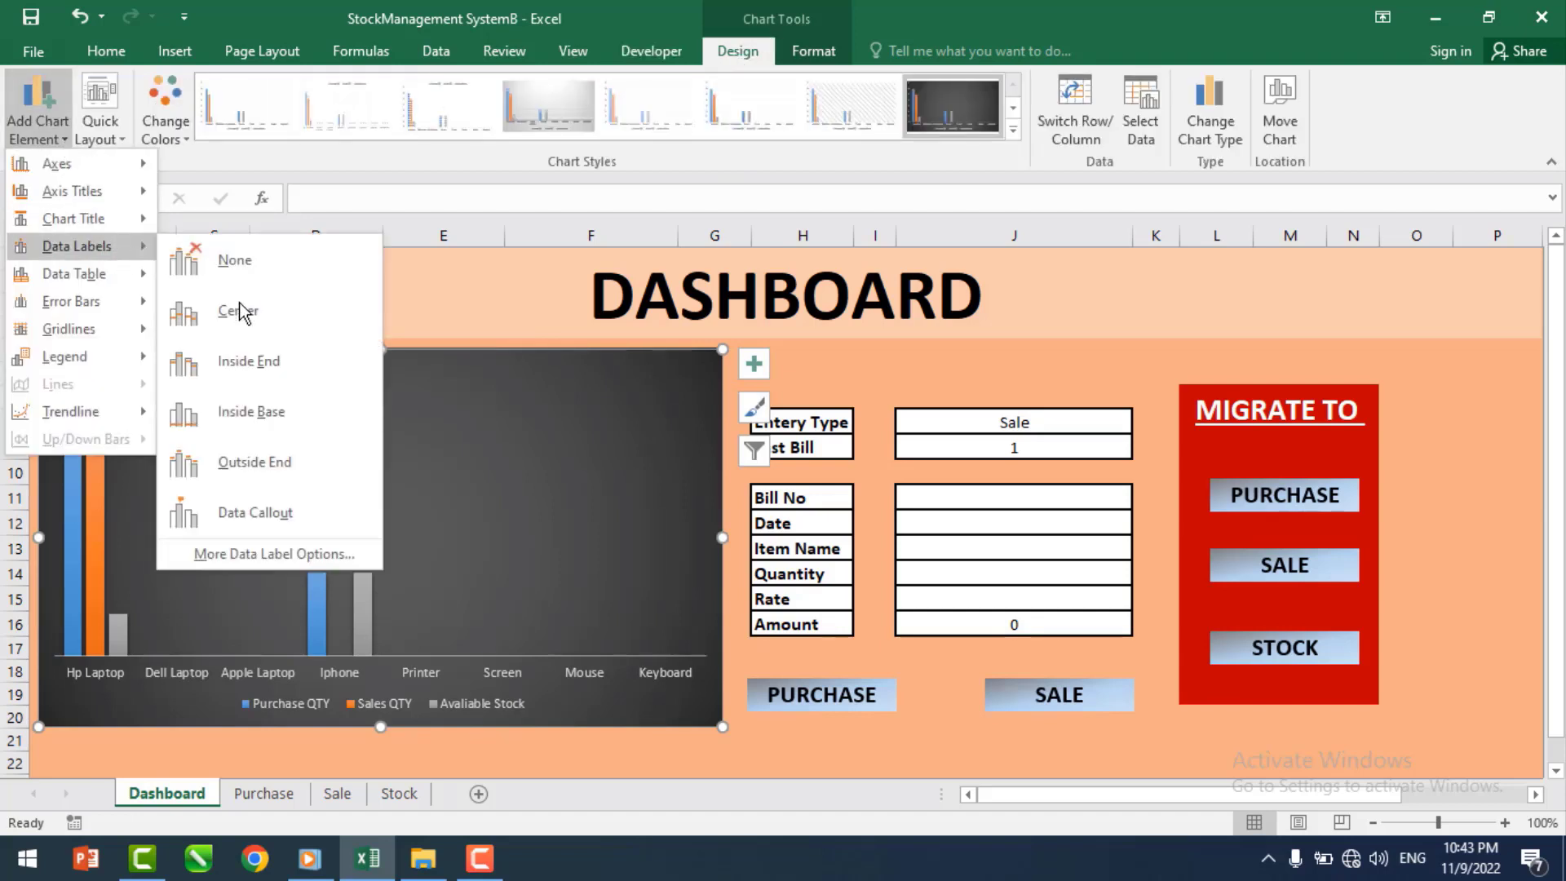
click(242, 362)
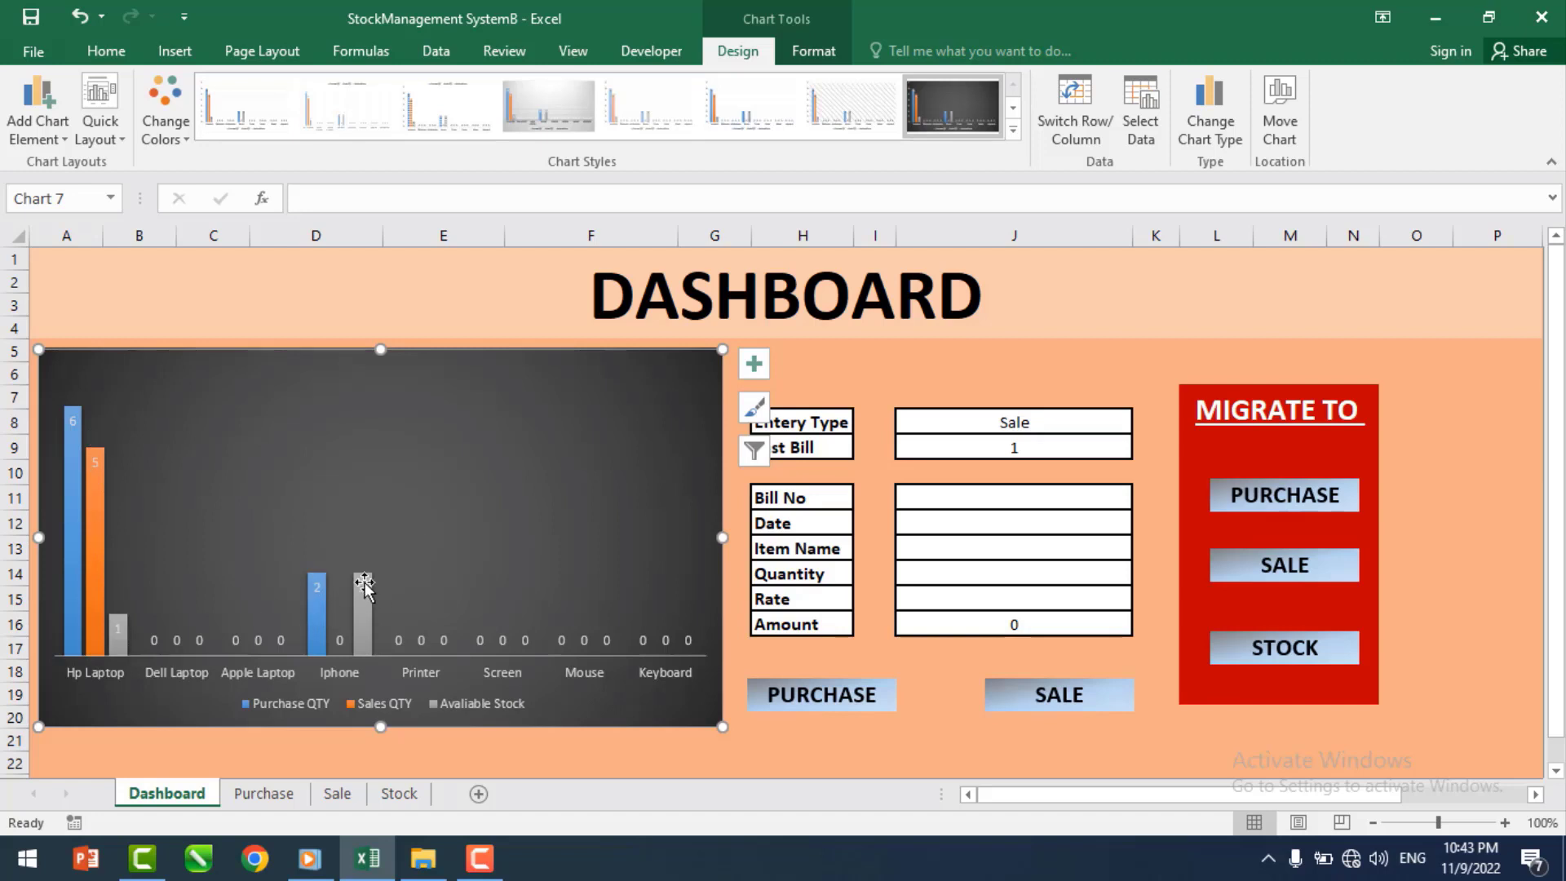
click(1014, 523)
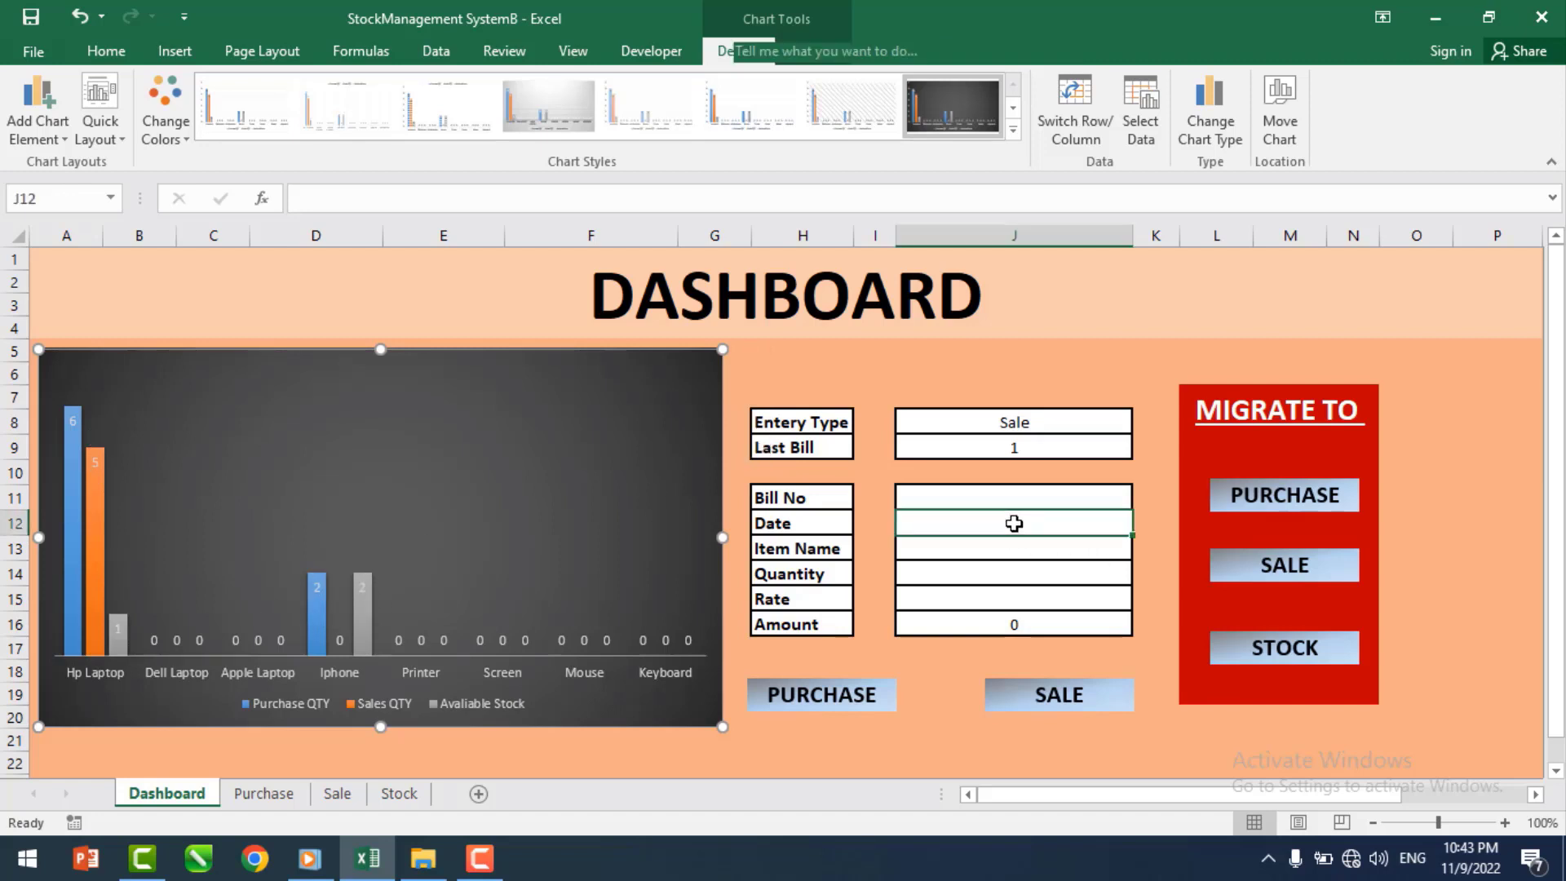
- Fill in the sale entry's Date with =today() and choose Iphone as its Item Name
text(=today)
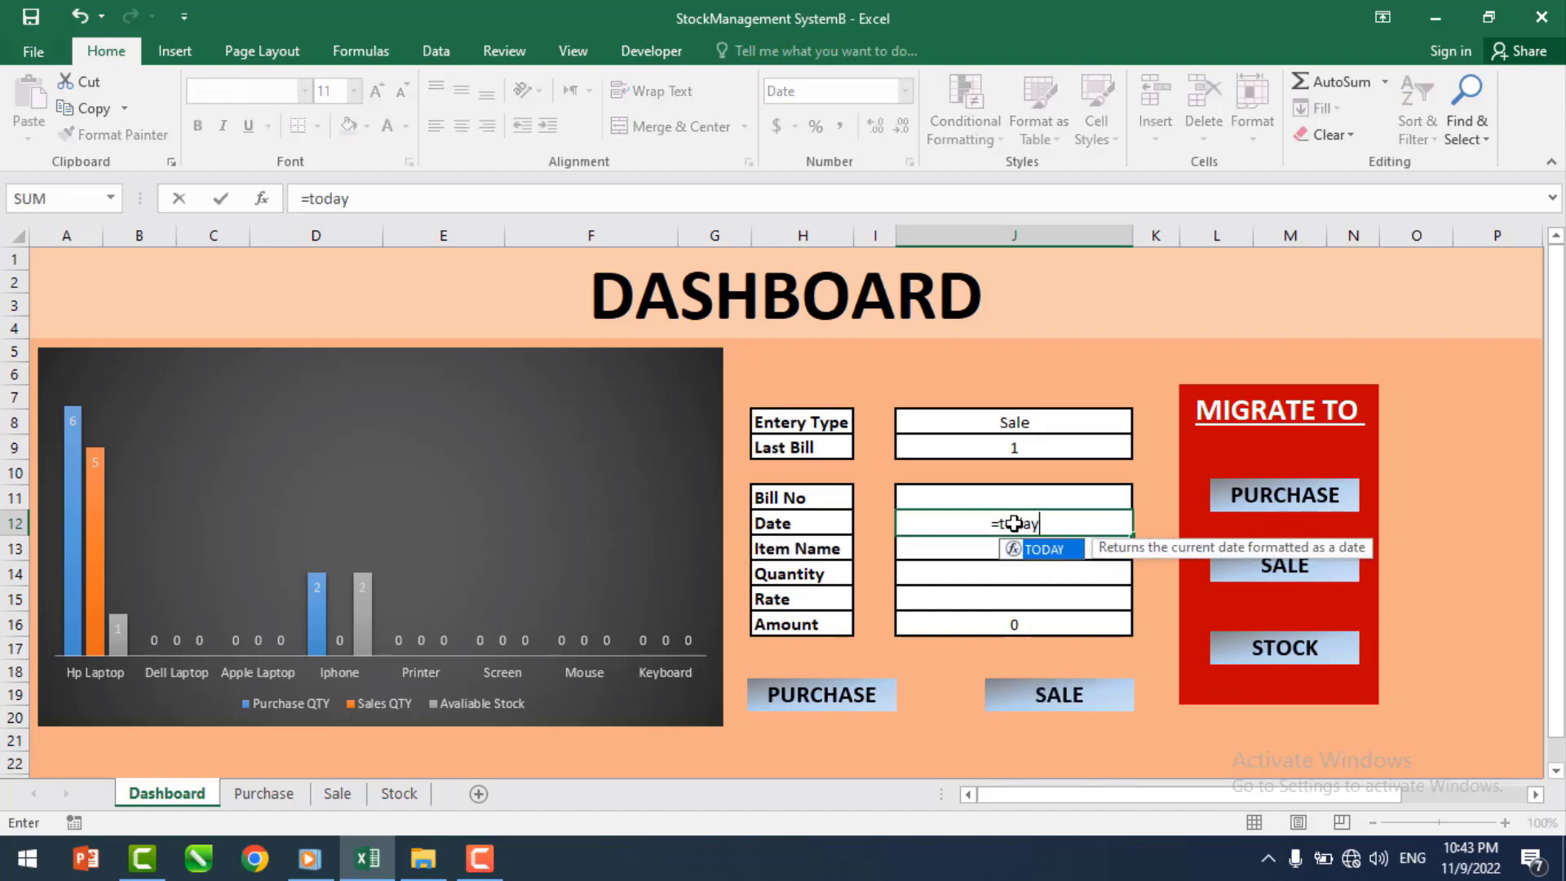
text(())
key(Return)
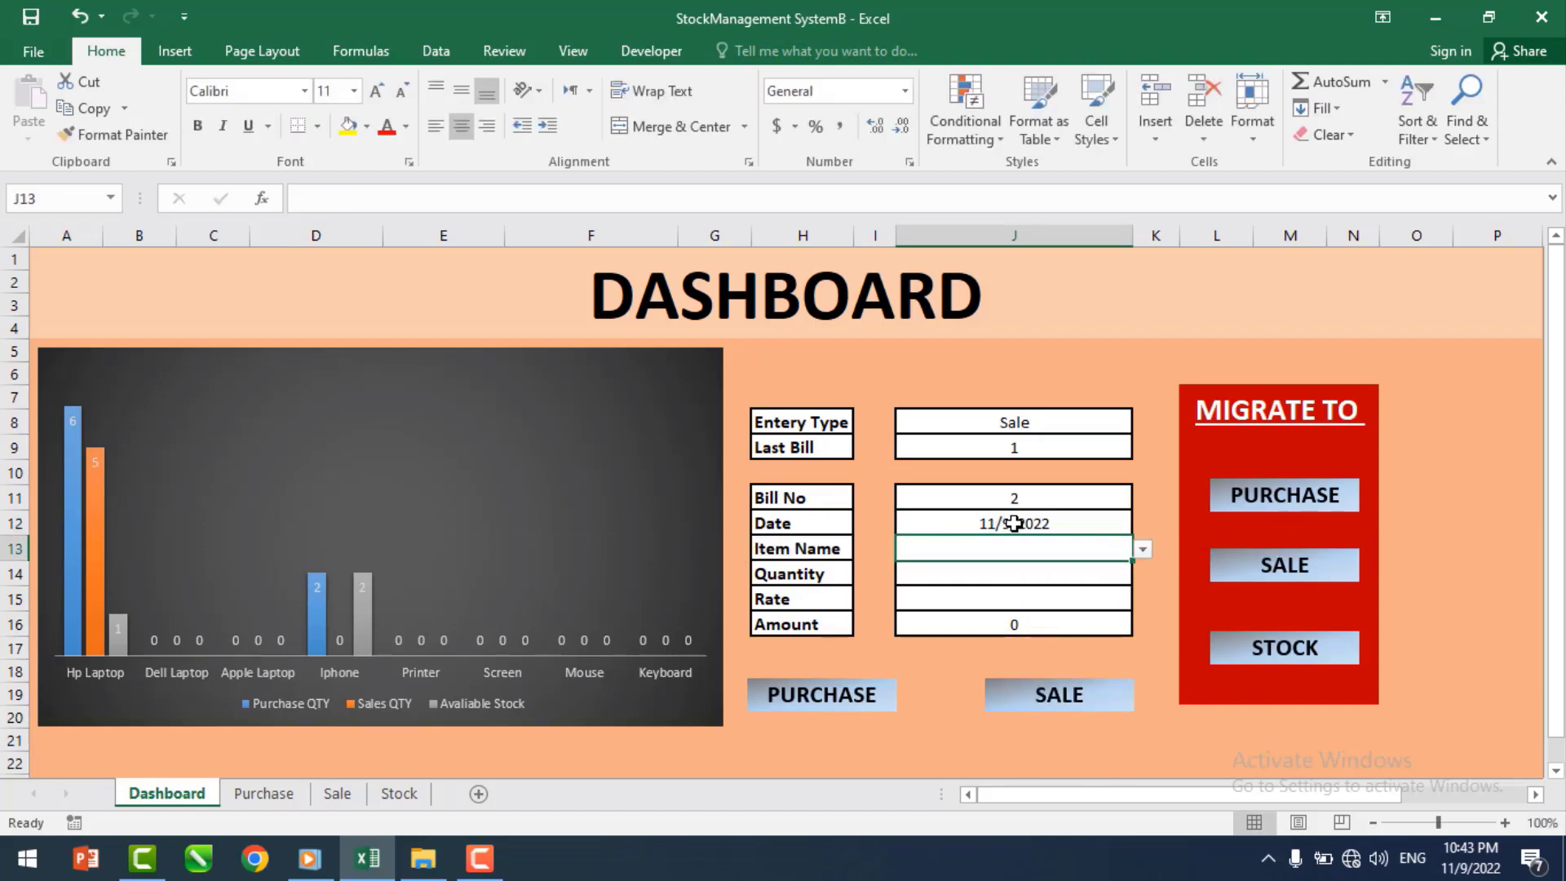
click(1142, 549)
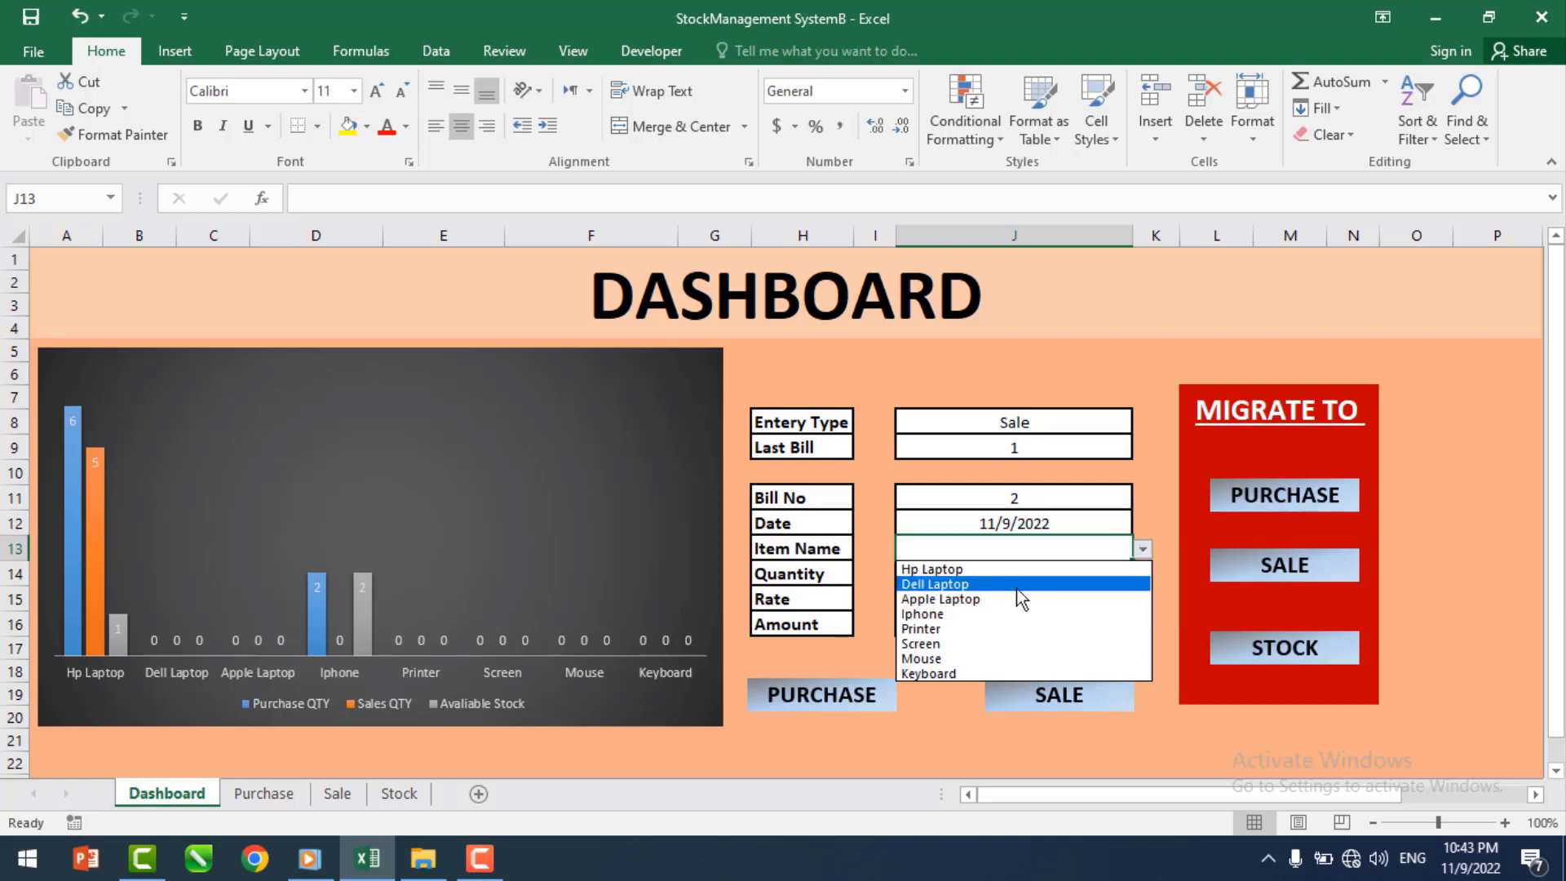
click(962, 613)
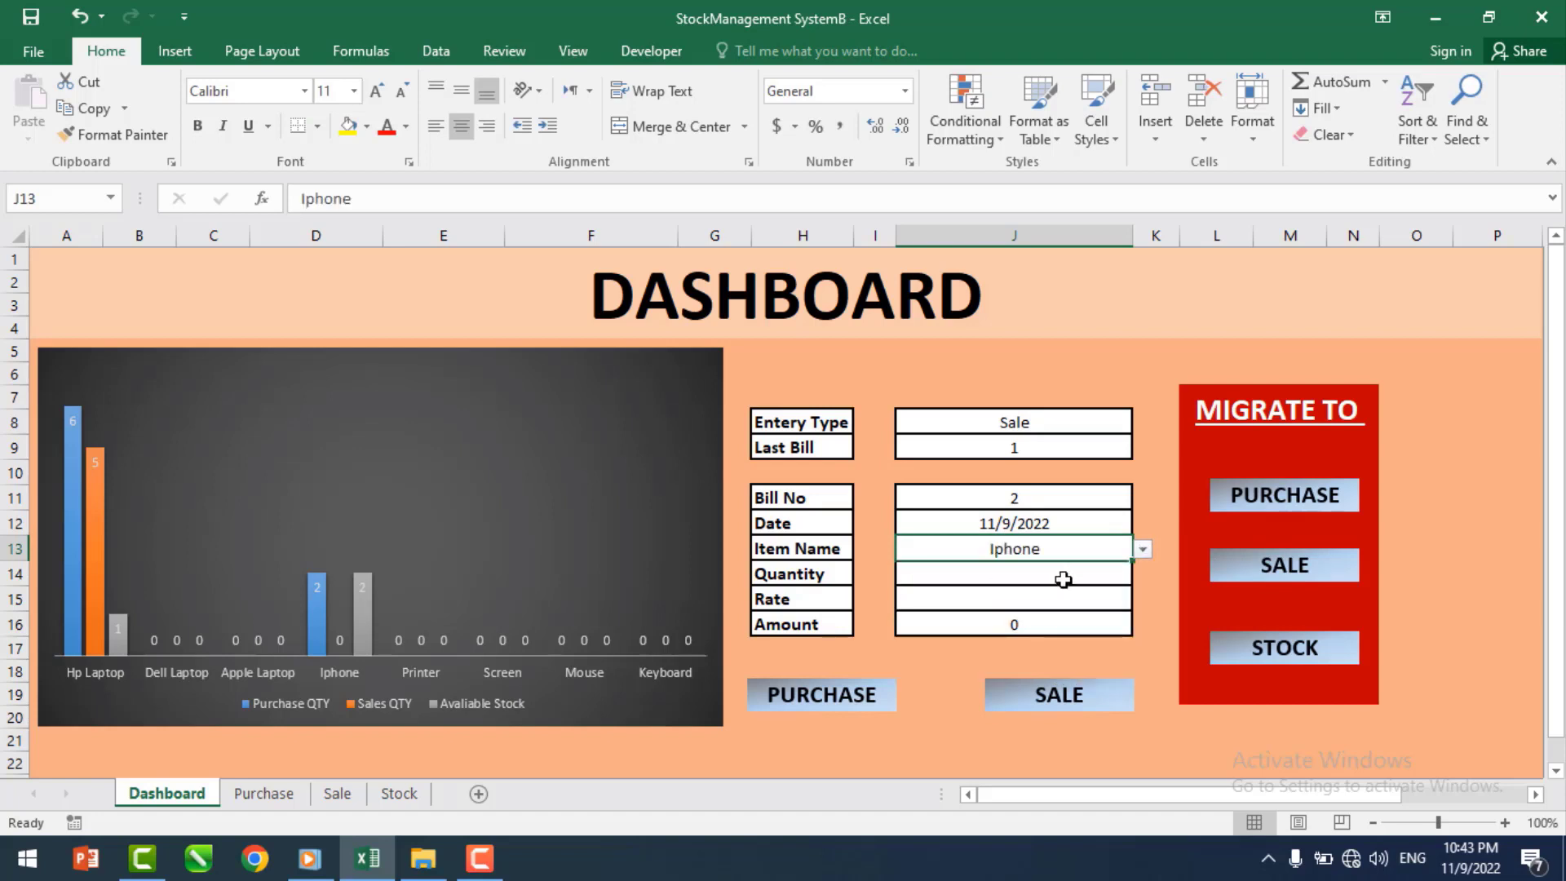
- Complete the sale entry with Quantity 1 and Rate 60000, and transfer it by running the Sale macro from the entry form
click(1006, 572)
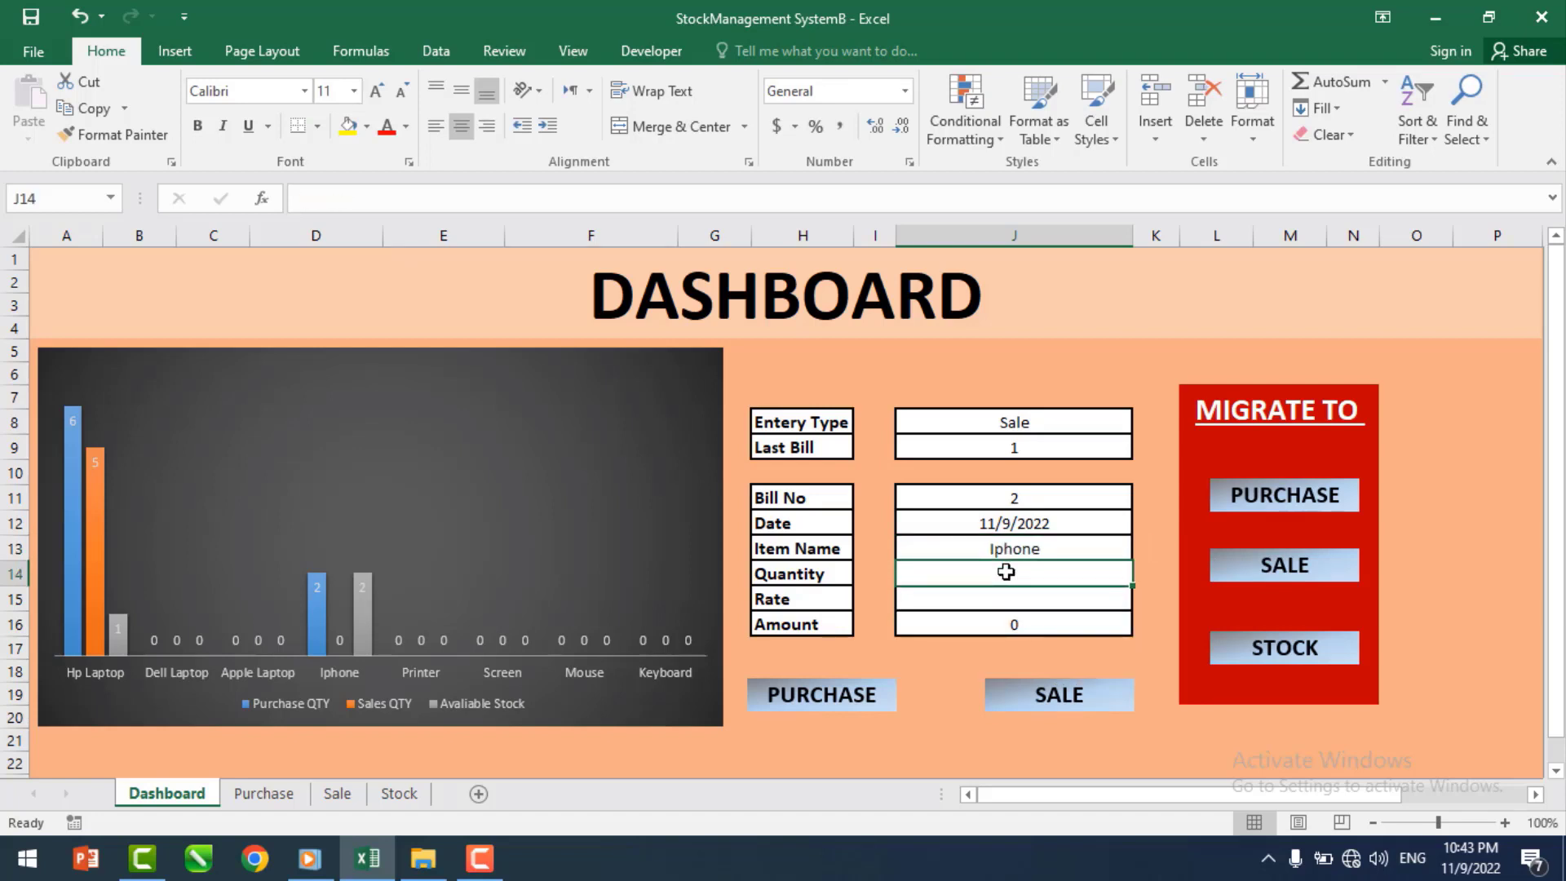
text(1)
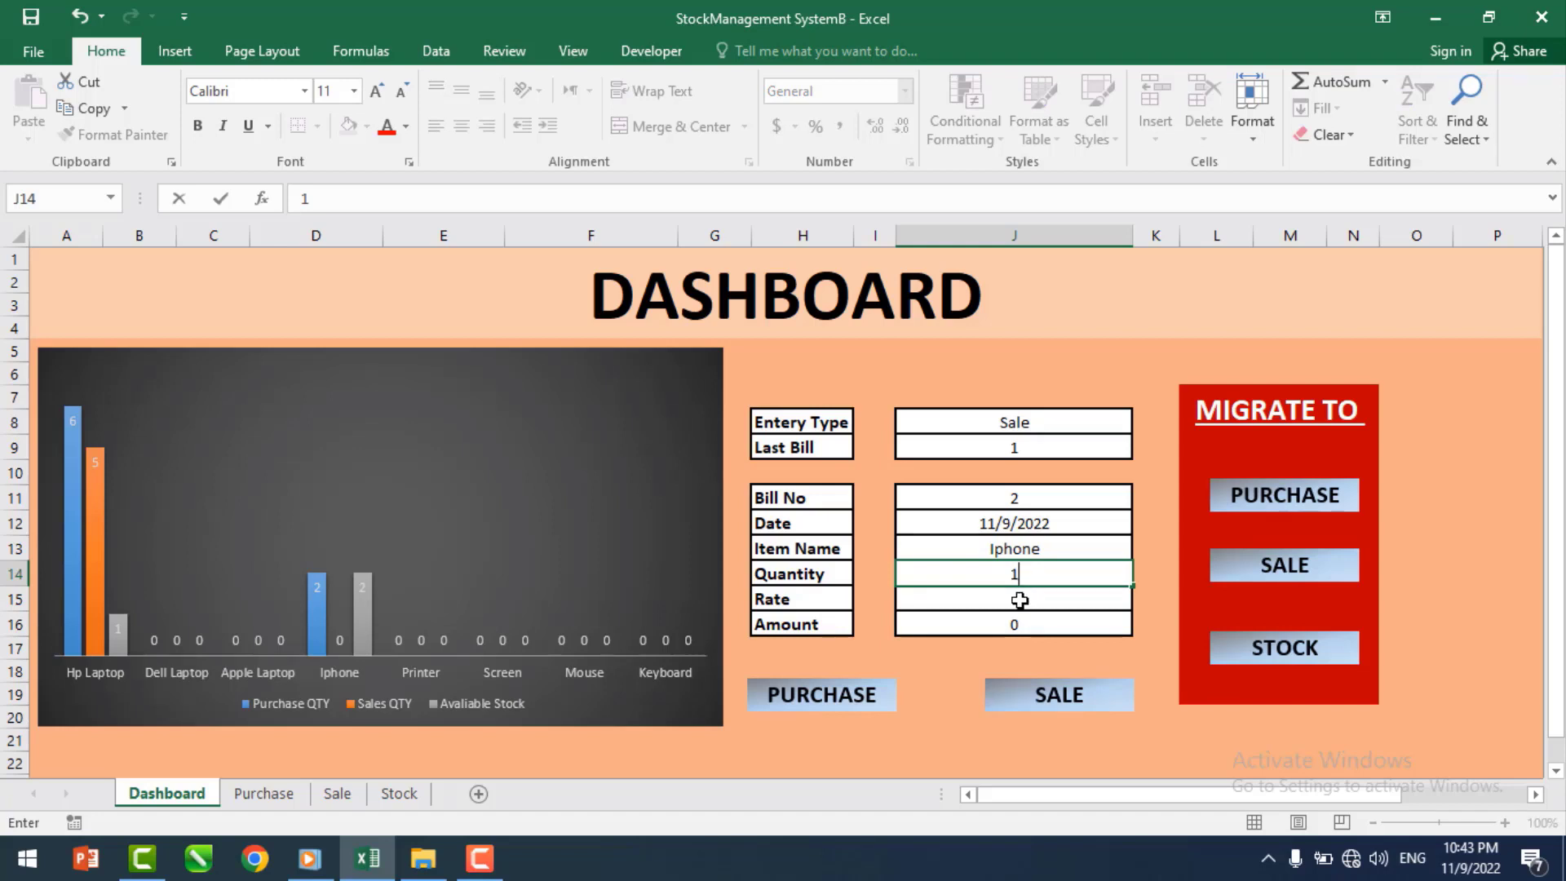
click(1020, 600)
text(60000)
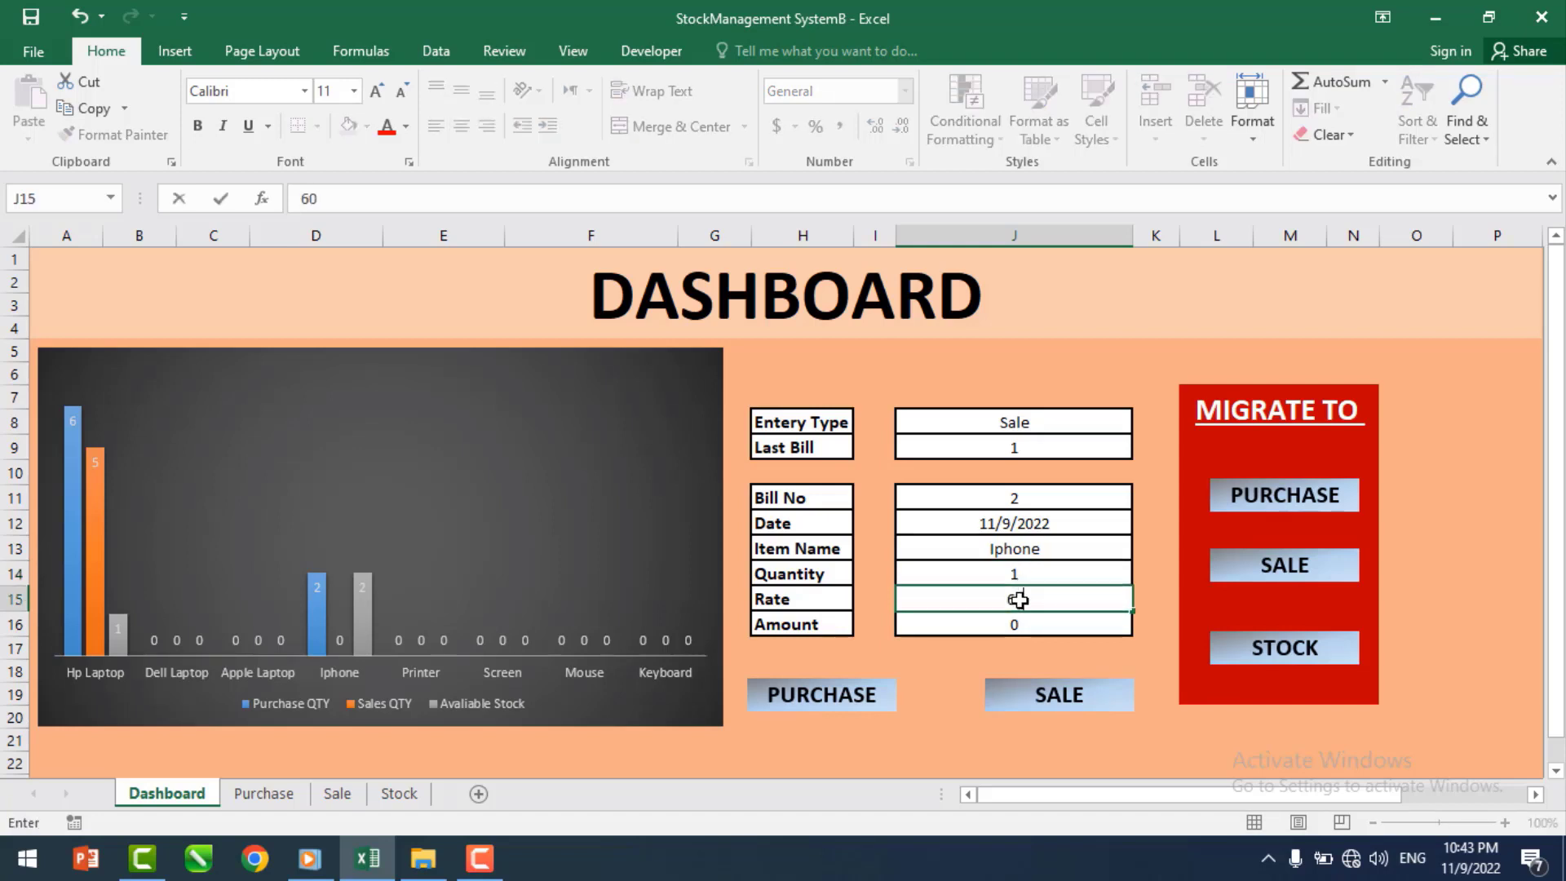
click(954, 654)
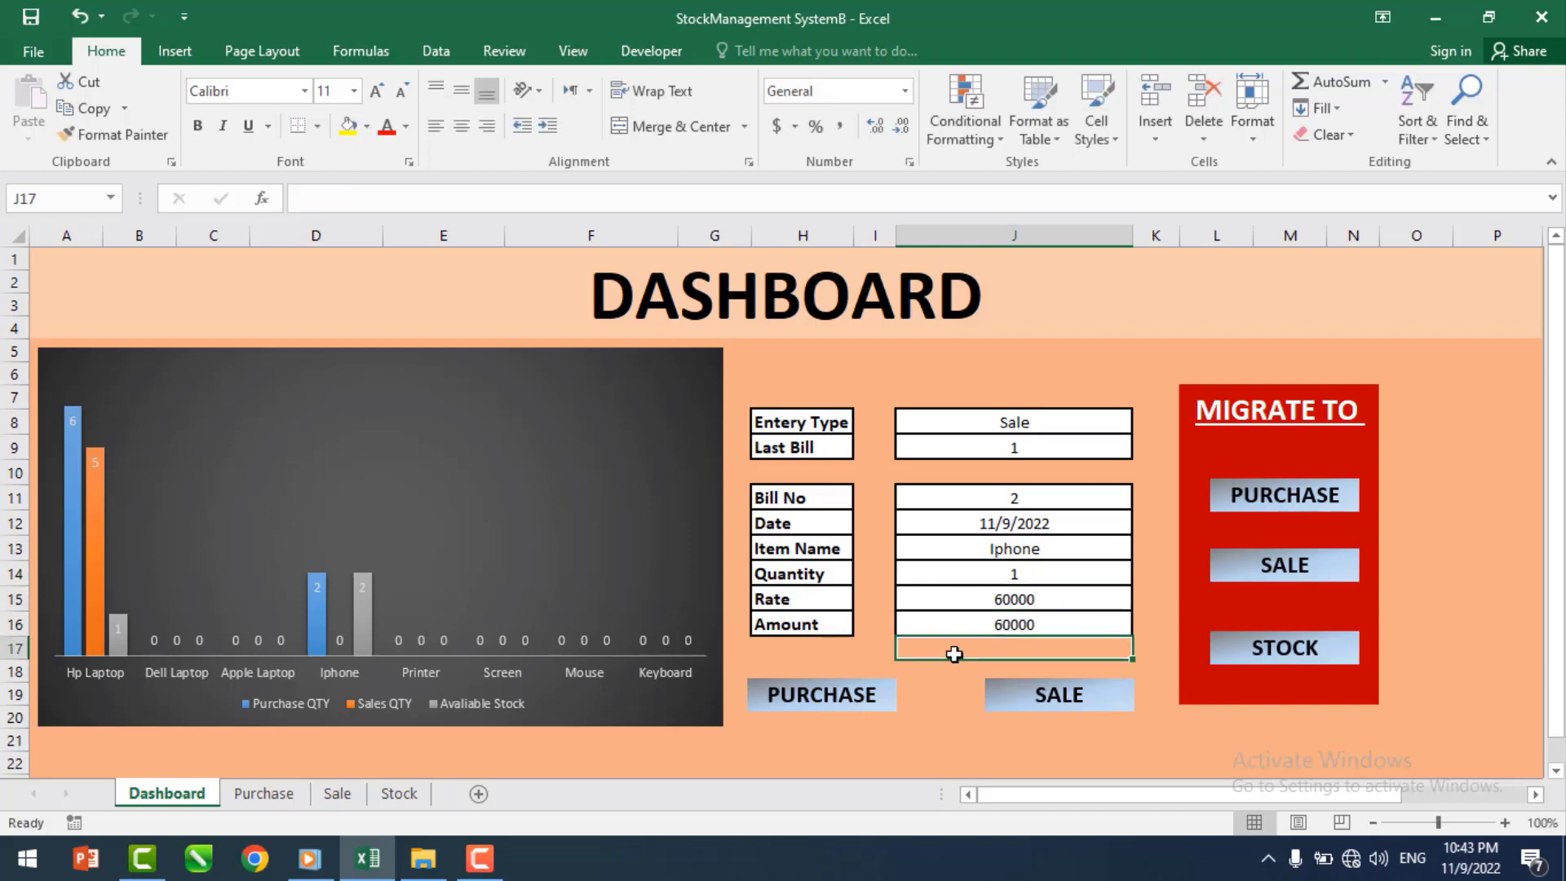
click(1063, 697)
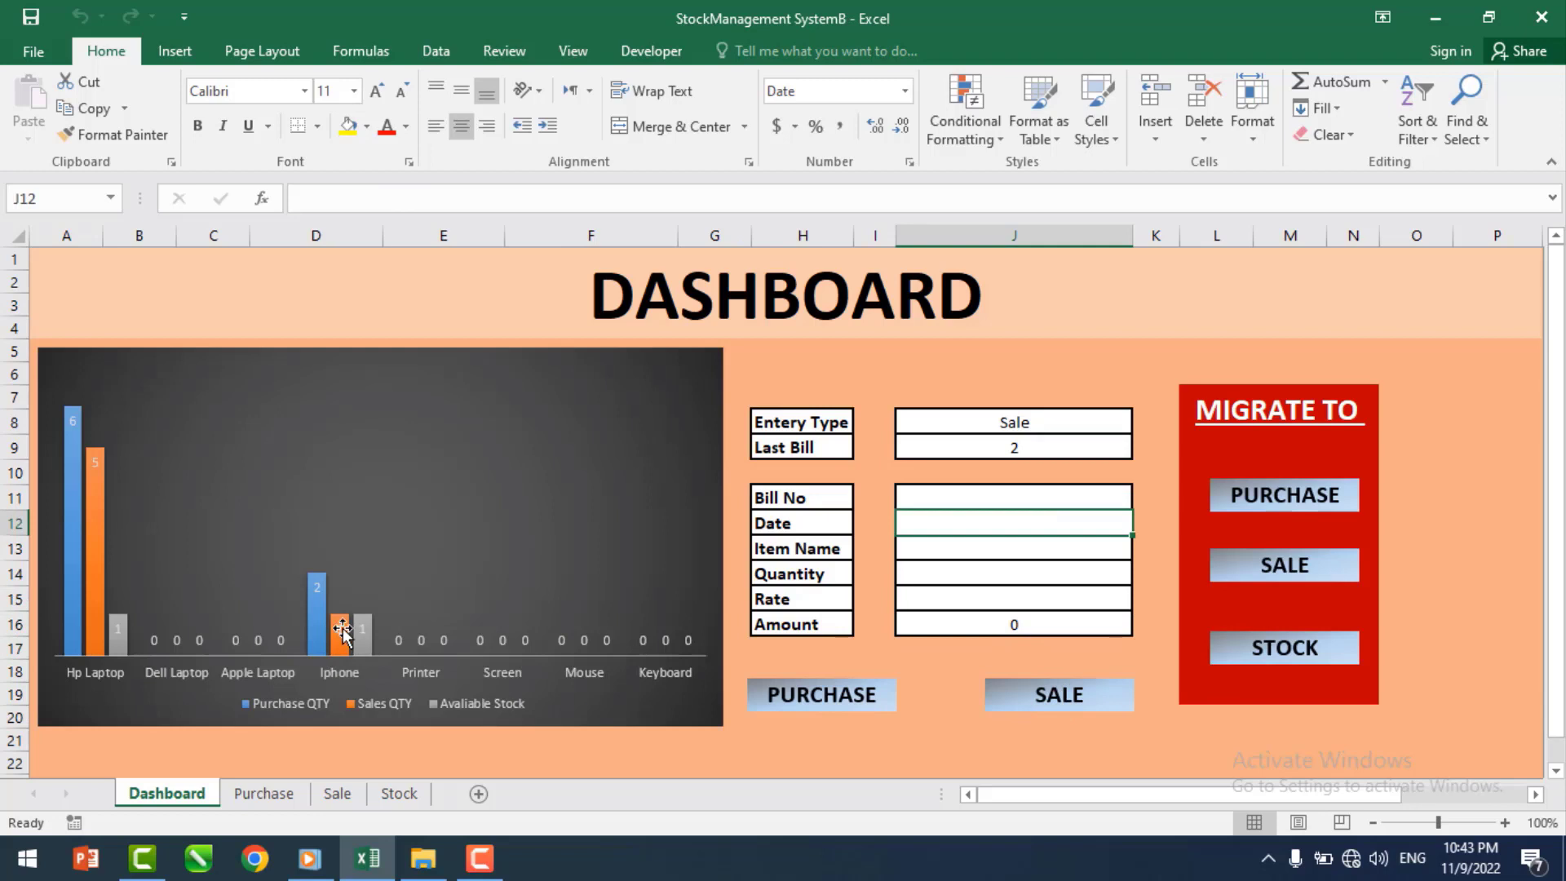
click(879, 366)
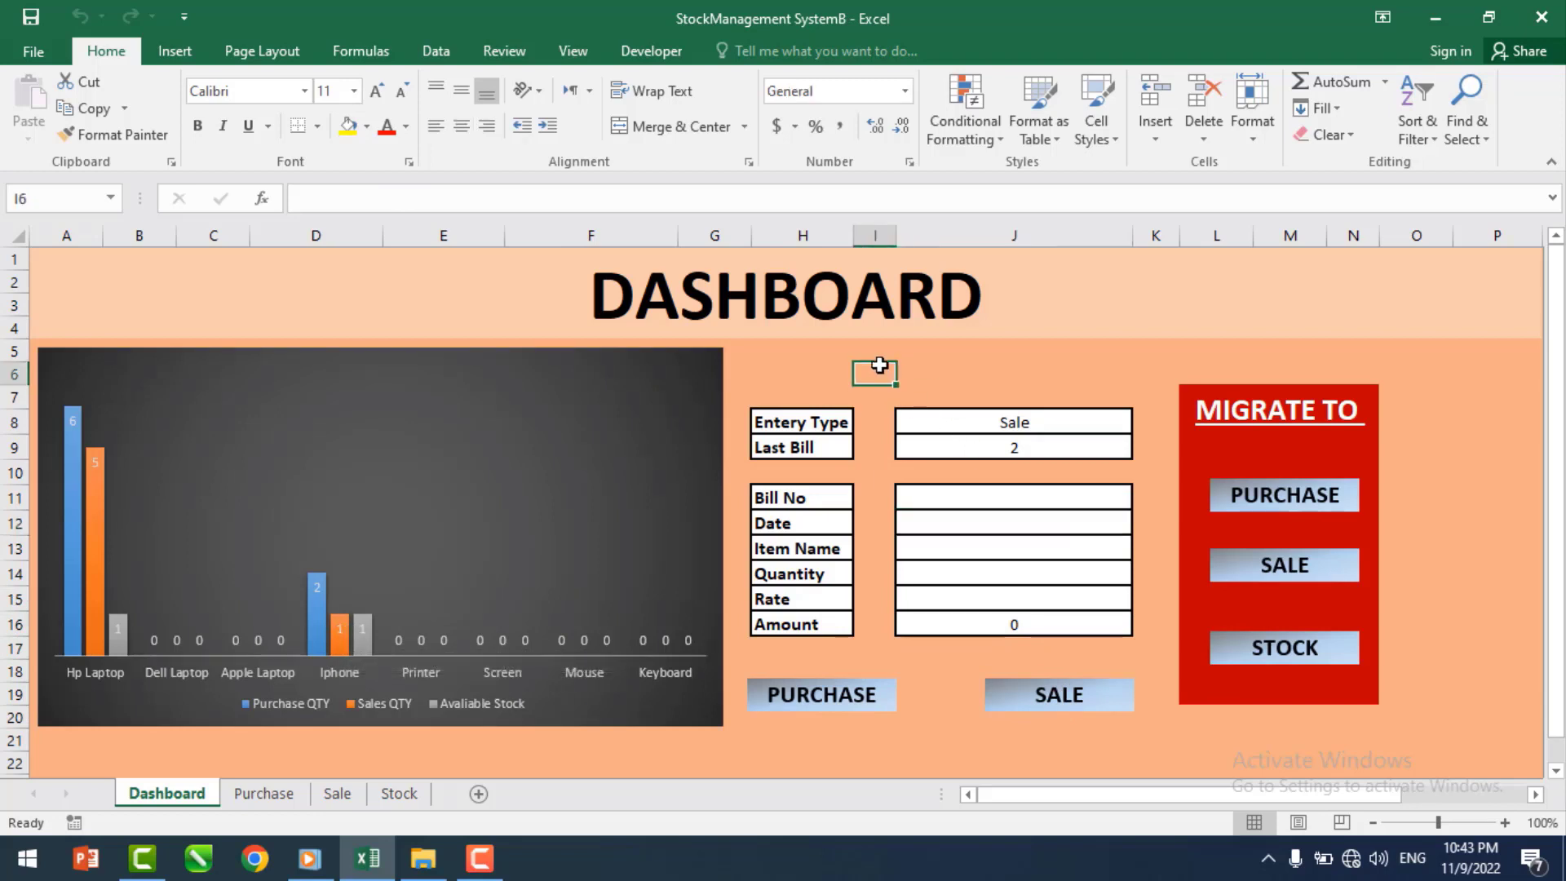